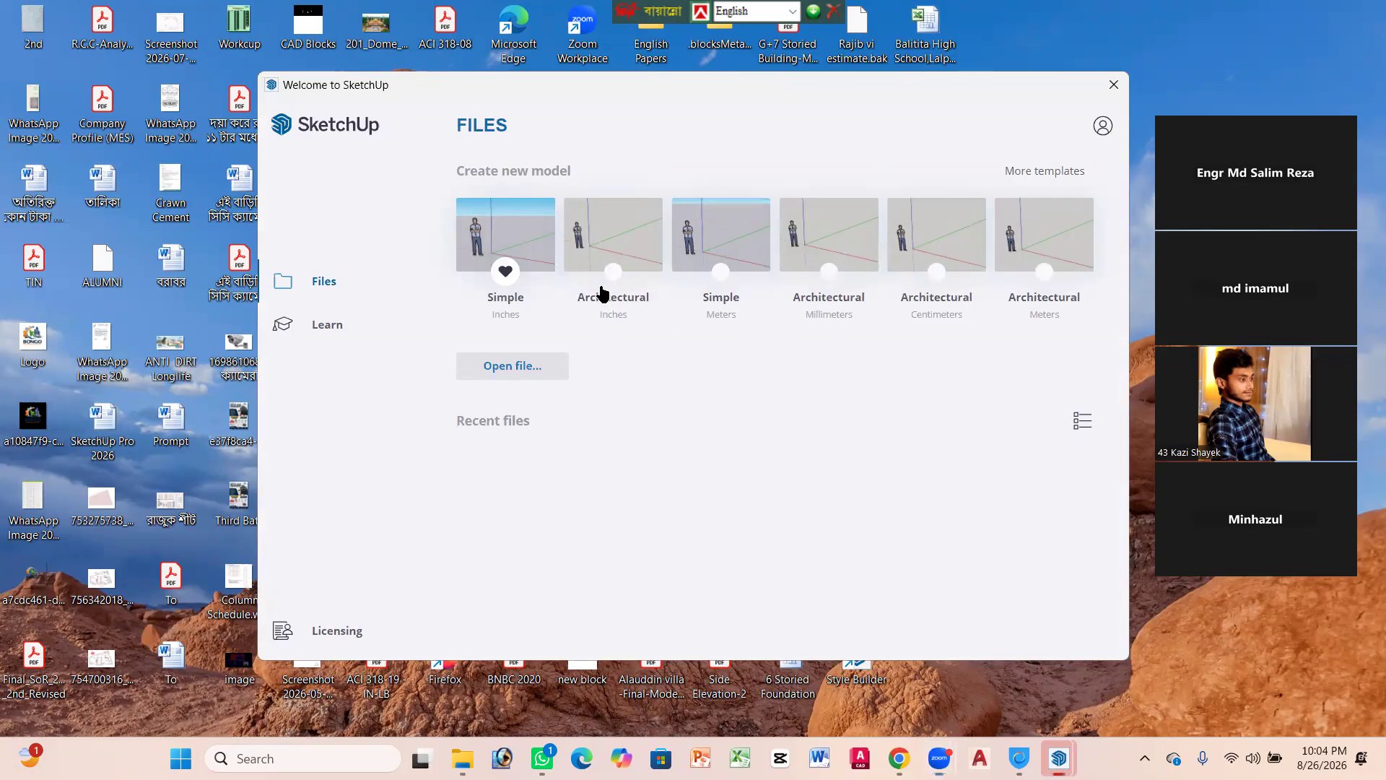
Step: Create a new model from the Architectural template in inches and select the scale figure beside the origin
left_click(609, 245)
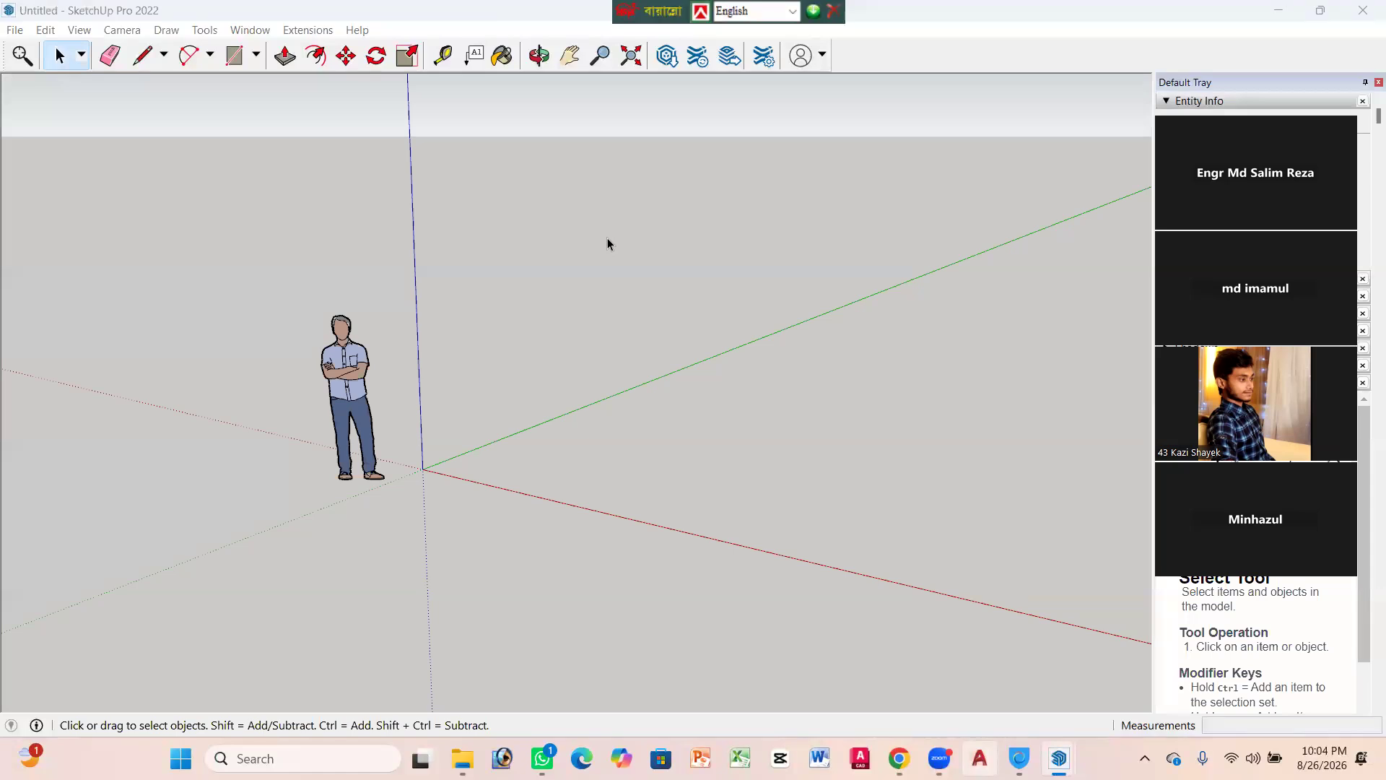
left_click(351, 399)
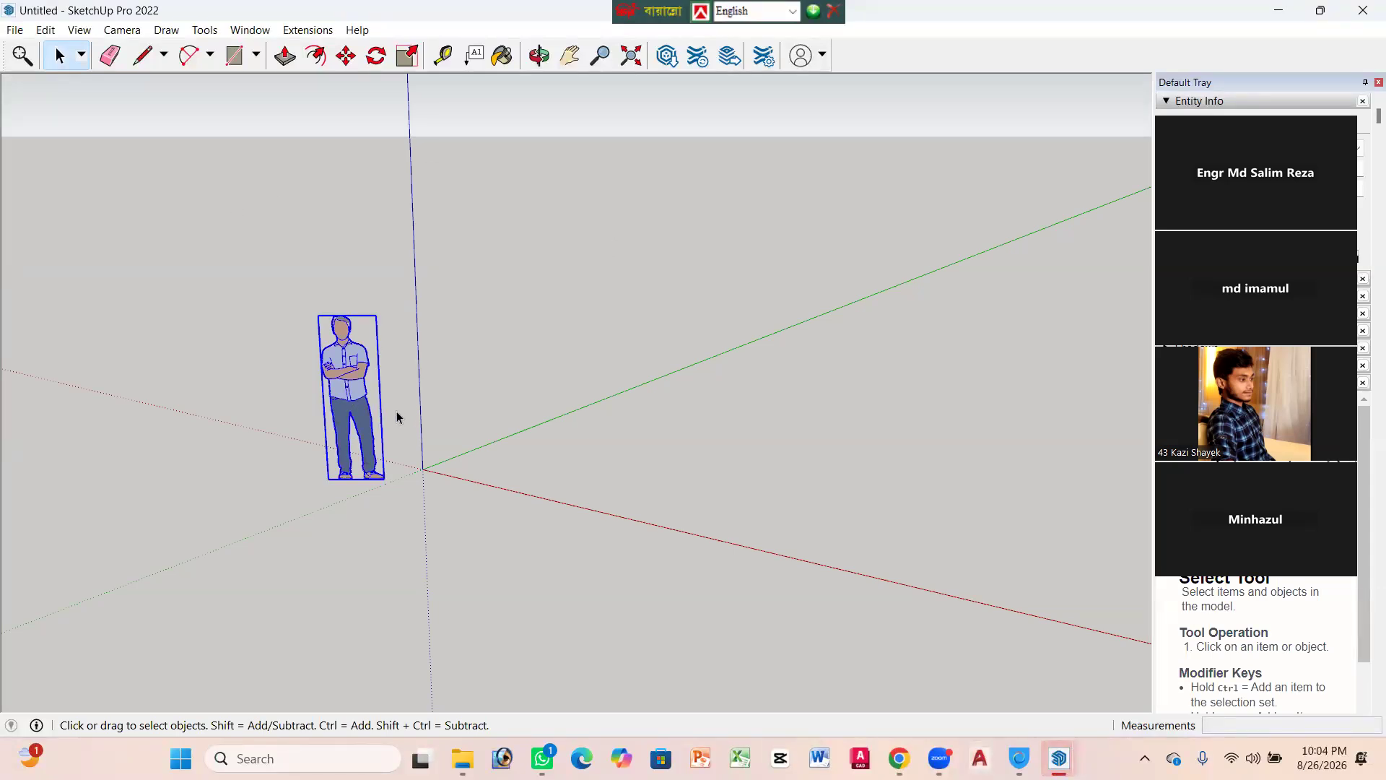
Step: Examine the selected scale figure from several distances and angles around the origin, then clear the selection
scroll(461, 388, "down", 3)
scroll(392, 411, "up", 2)
scroll(380, 404, "down", 3)
scroll(520, 408, "up", 3)
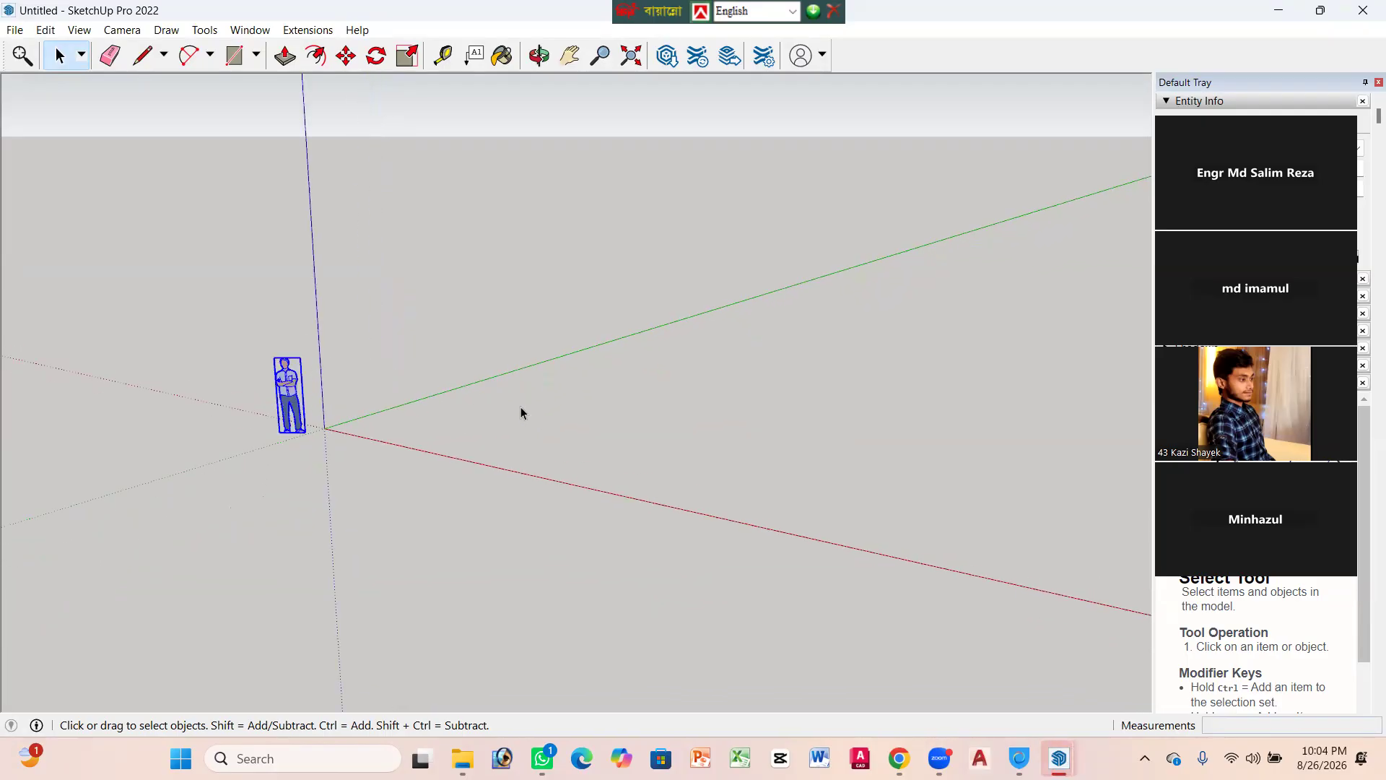
scroll(513, 390, "down", 2)
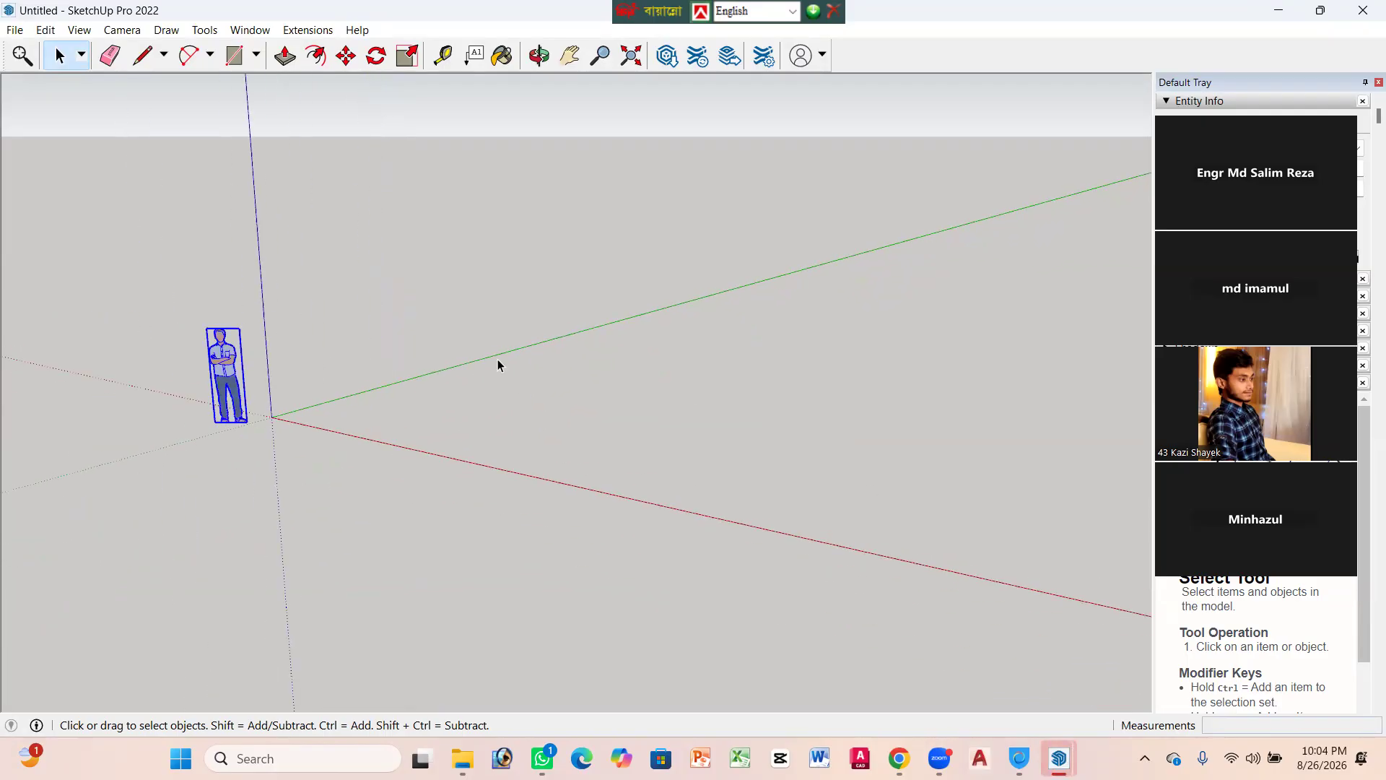
scroll(497, 358, "down", 1)
scroll(577, 480, "up", 1)
scroll(486, 347, "up", 3)
scroll(486, 319, "down", 3)
scroll(205, 359, "up", 1)
scroll(430, 334, "up", 1)
scroll(433, 332, "down", 1)
scroll(369, 318, "up", 2)
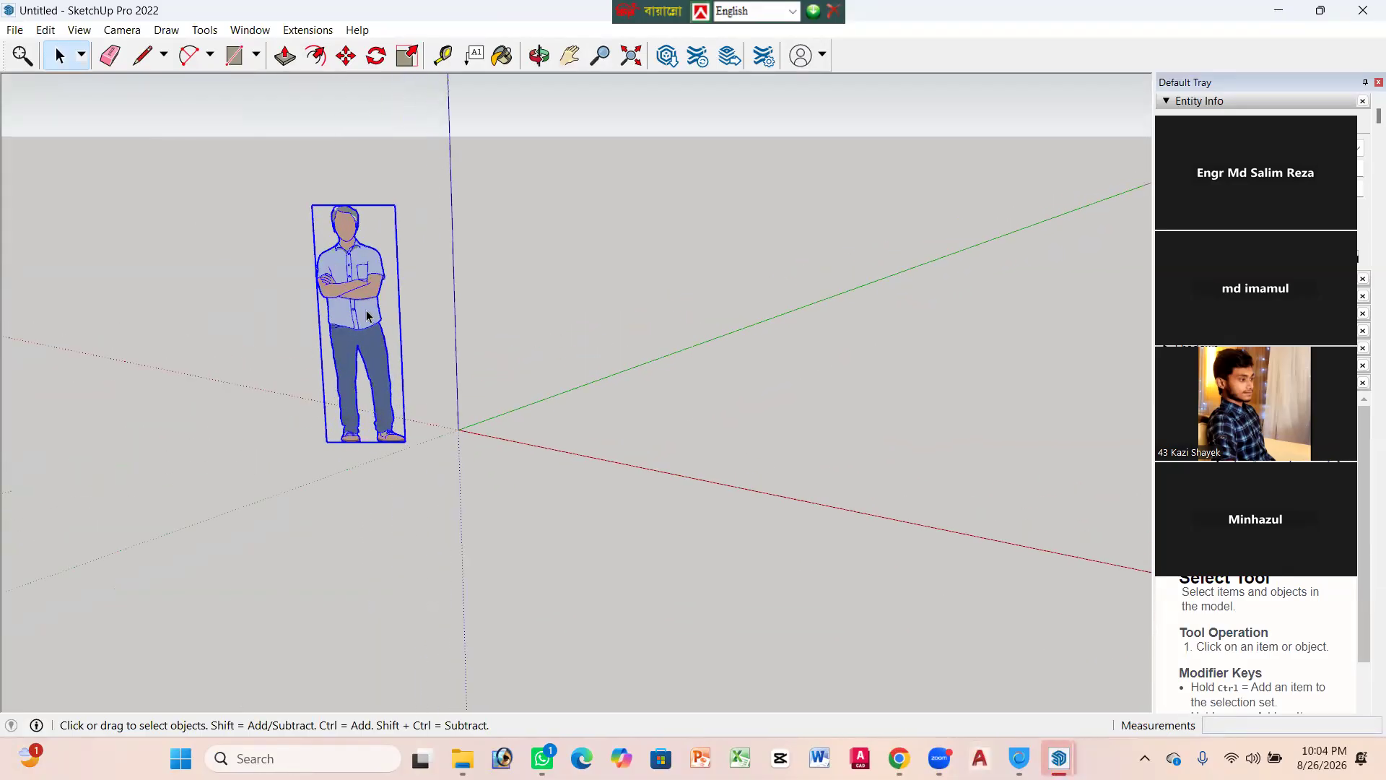
scroll(236, 346, "down", 1)
scroll(198, 331, "up", 2)
scroll(344, 371, "down", 1)
middle_click_drag(344, 371, 538, 473)
scroll(350, 419, "down", 2)
scroll(349, 419, "up", 3)
middle_click_drag(604, 527, 603, 498)
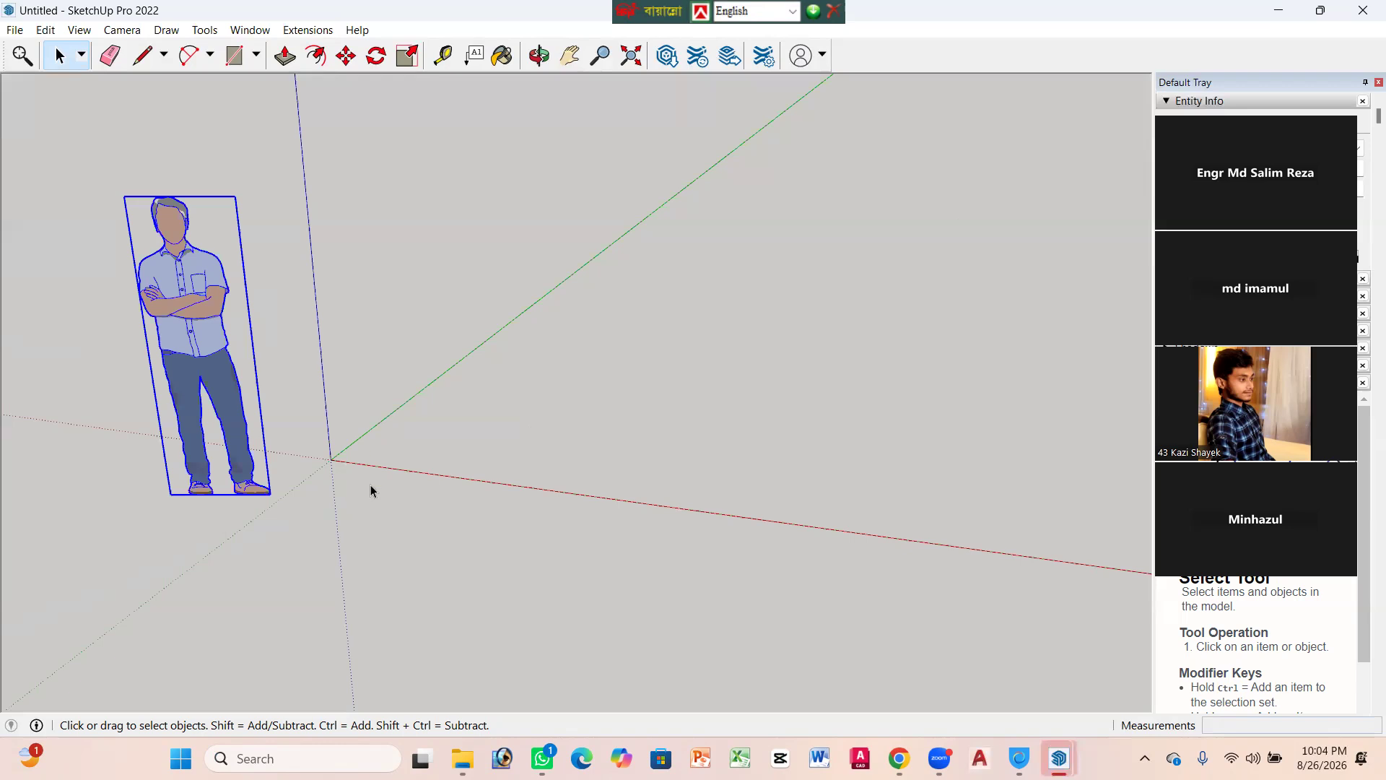
scroll(356, 469, "up", 3)
left_click(509, 483)
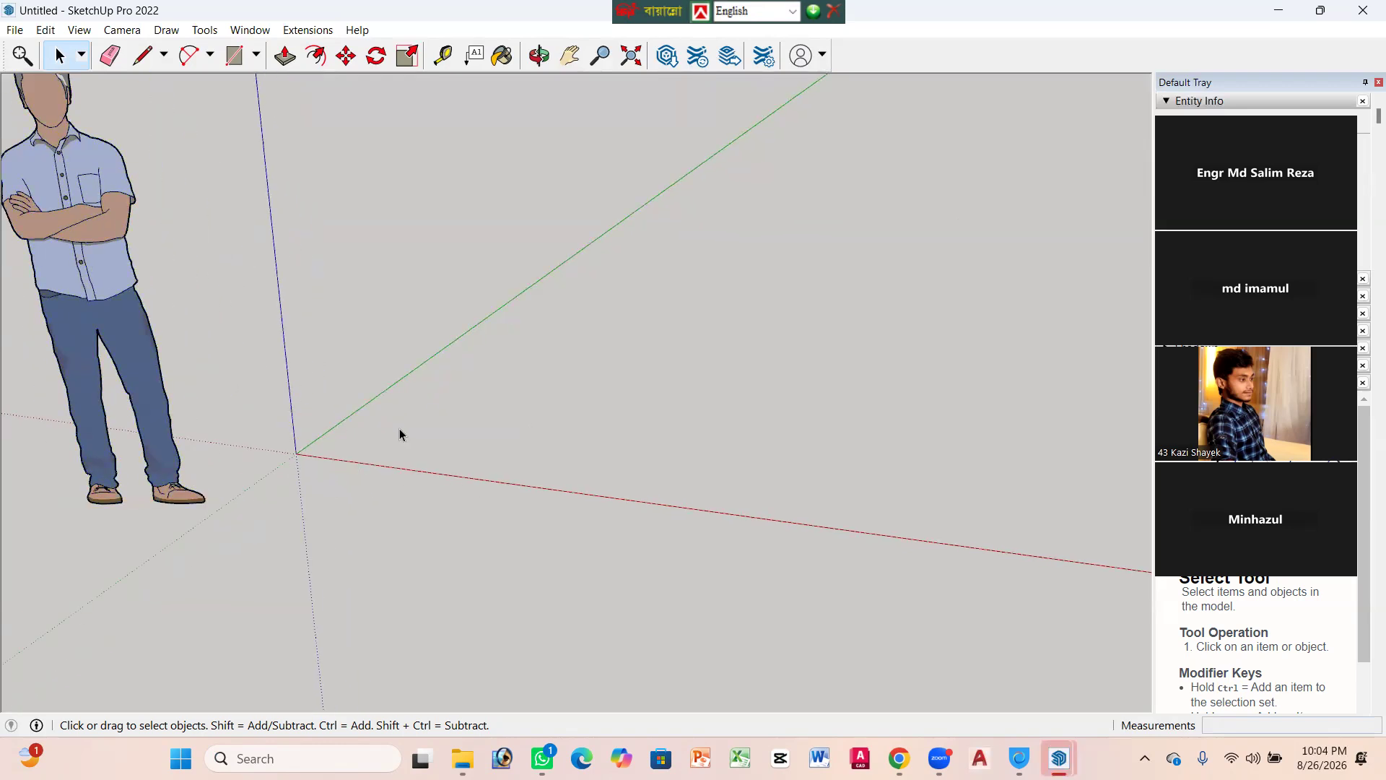
Step: Inspect the scale figure's position relative to the red, green and blue axes at different zoom levels
scroll(390, 426, "down", 2)
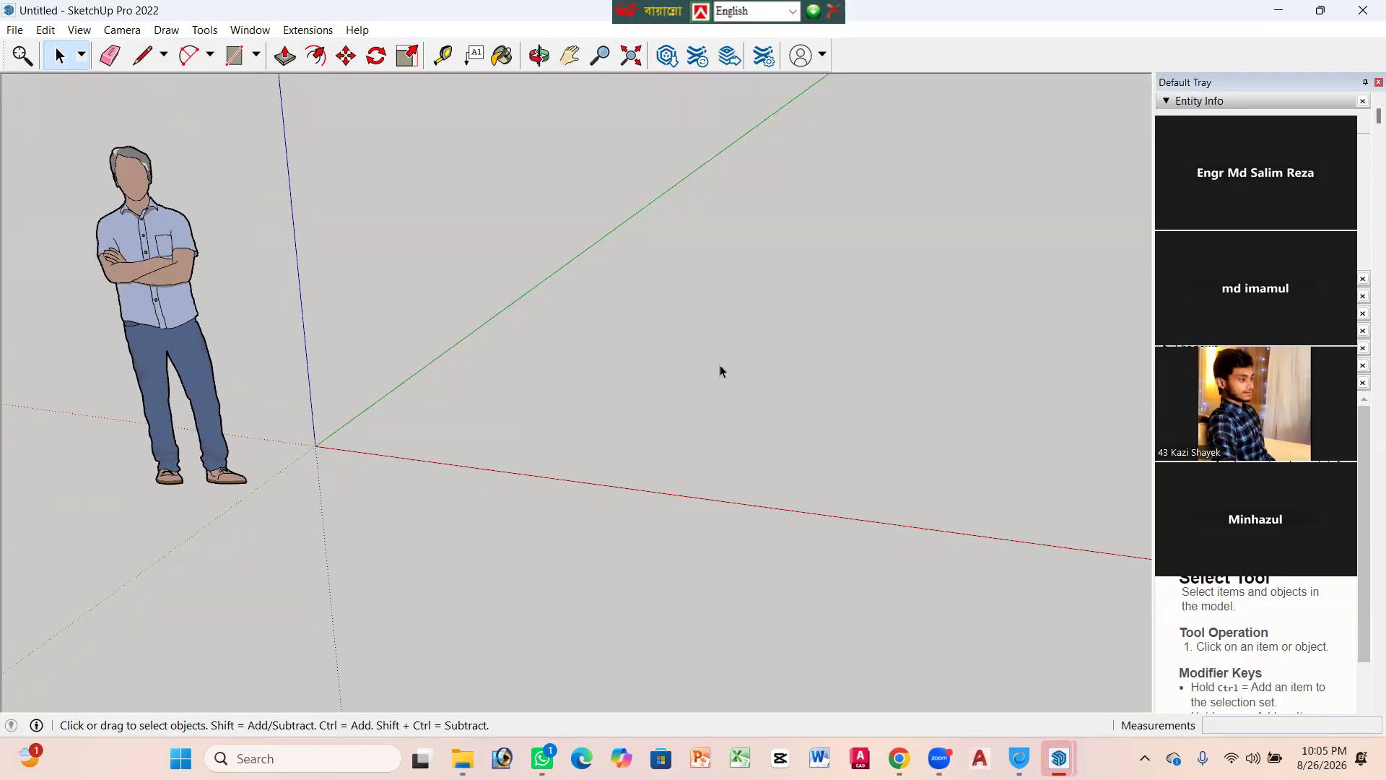
scroll(462, 325, "down", 2)
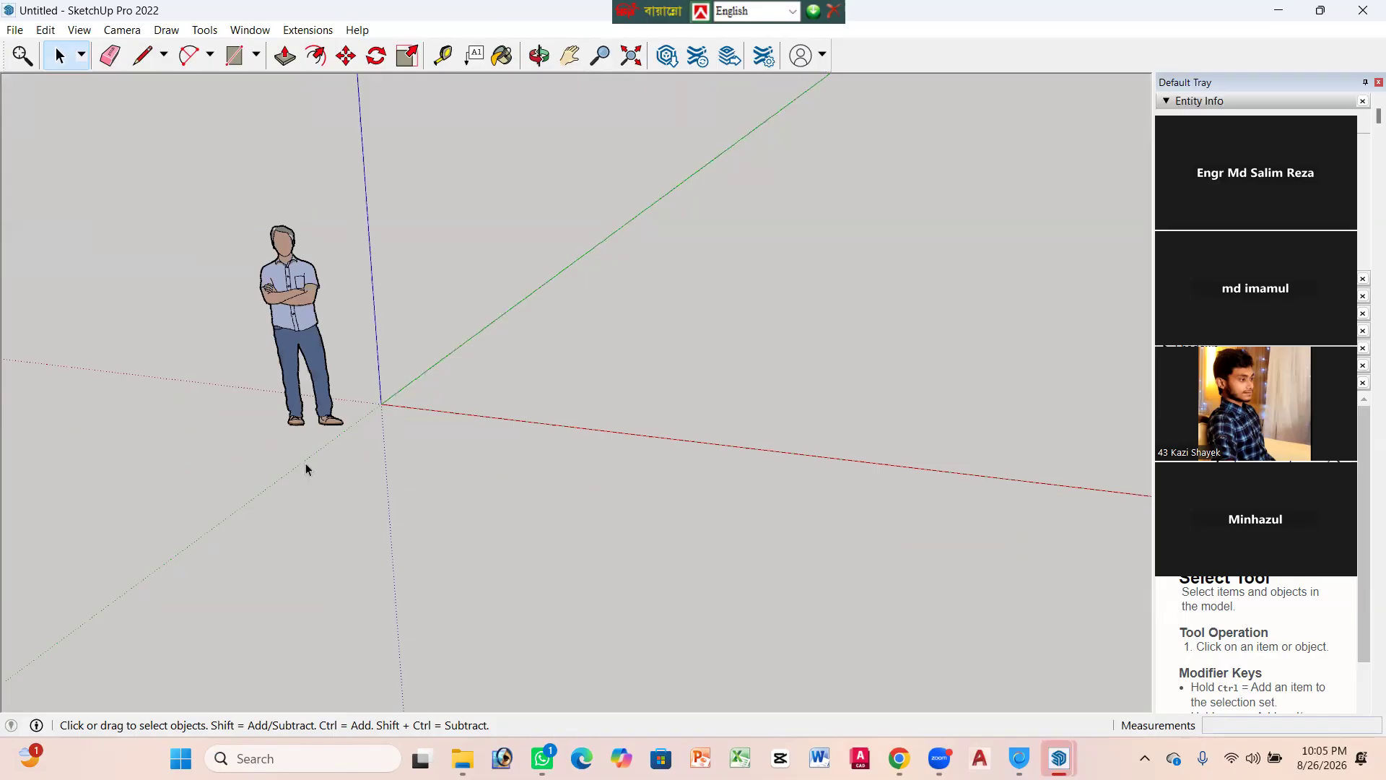
scroll(306, 467, "up", 3)
scroll(365, 427, "down", 4)
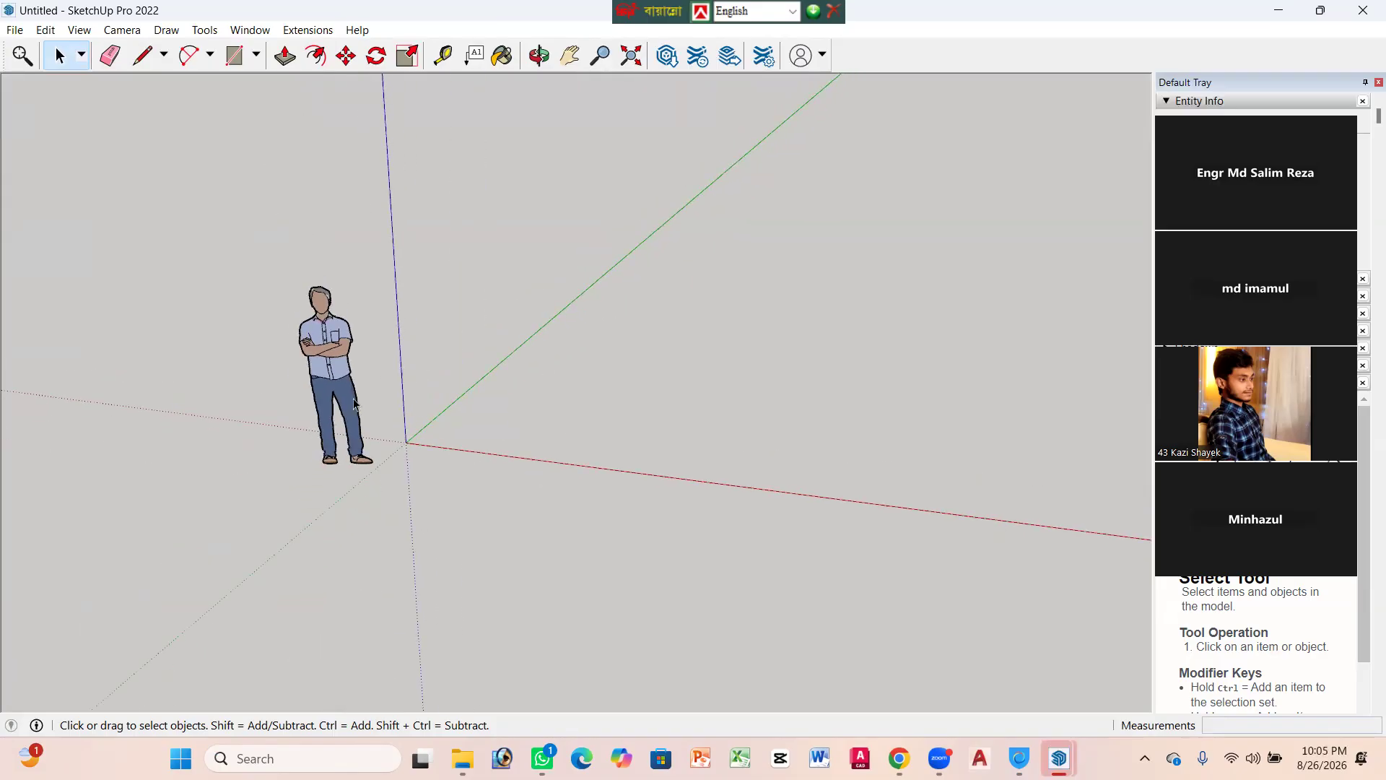
scroll(353, 404, "up", 2)
scroll(318, 501, "down", 2)
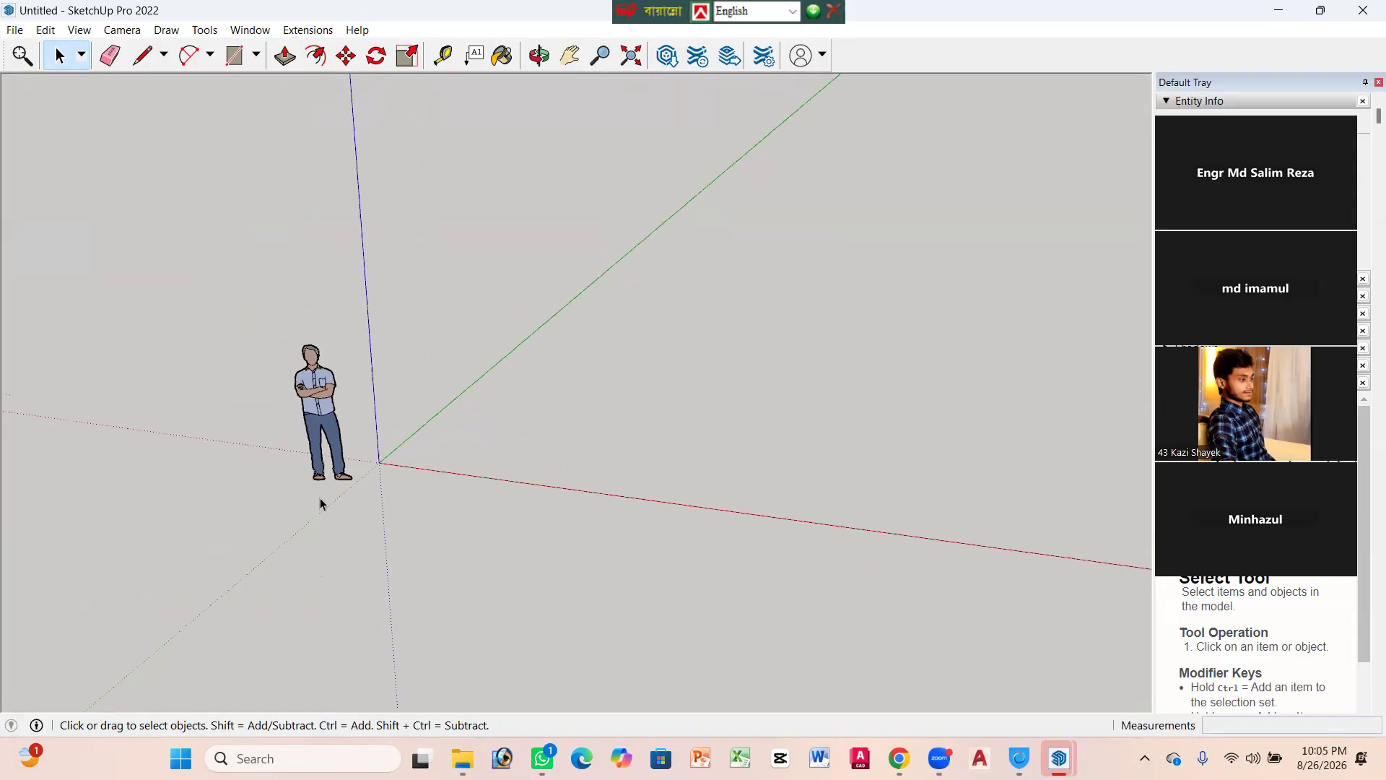
scroll(335, 430, "up", 2)
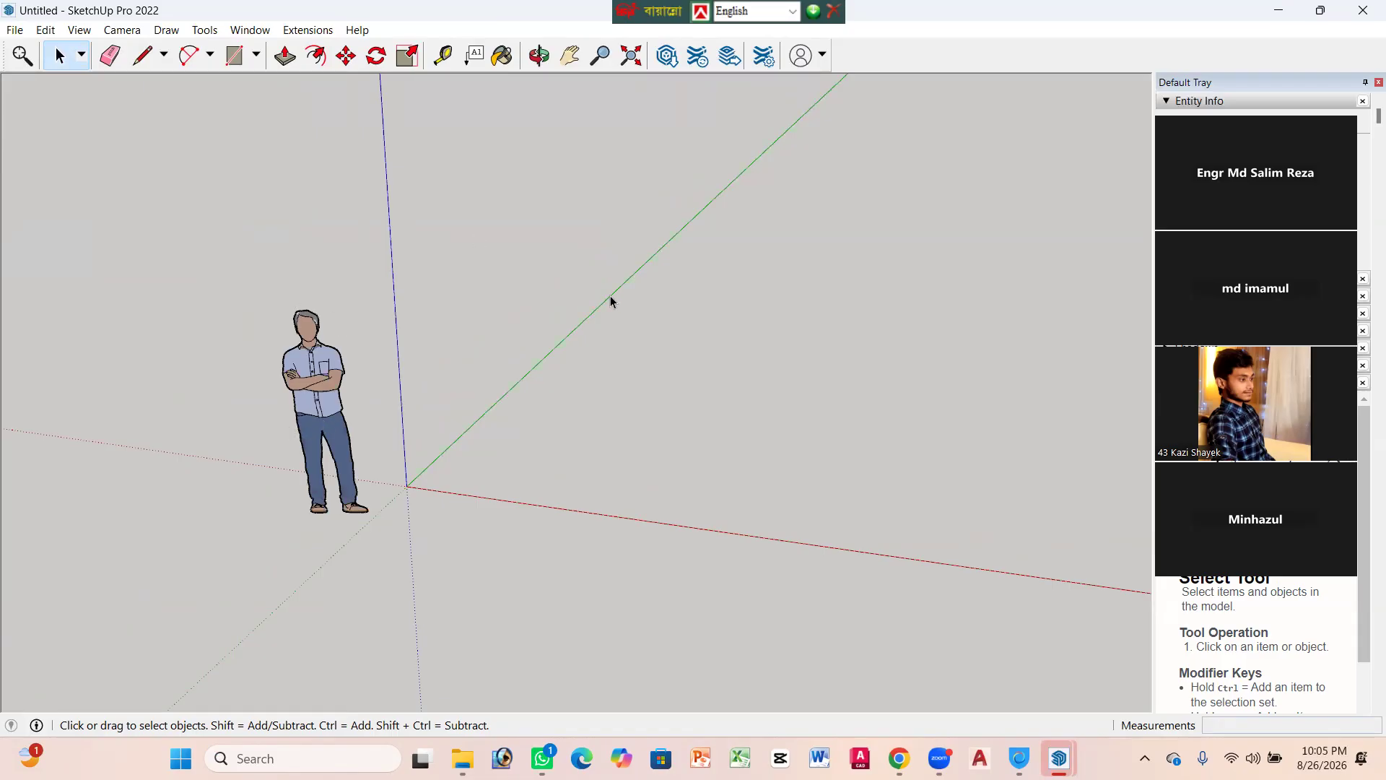
scroll(477, 347, "down", 1)
scroll(477, 346, "down", 1)
scroll(354, 405, "up", 1)
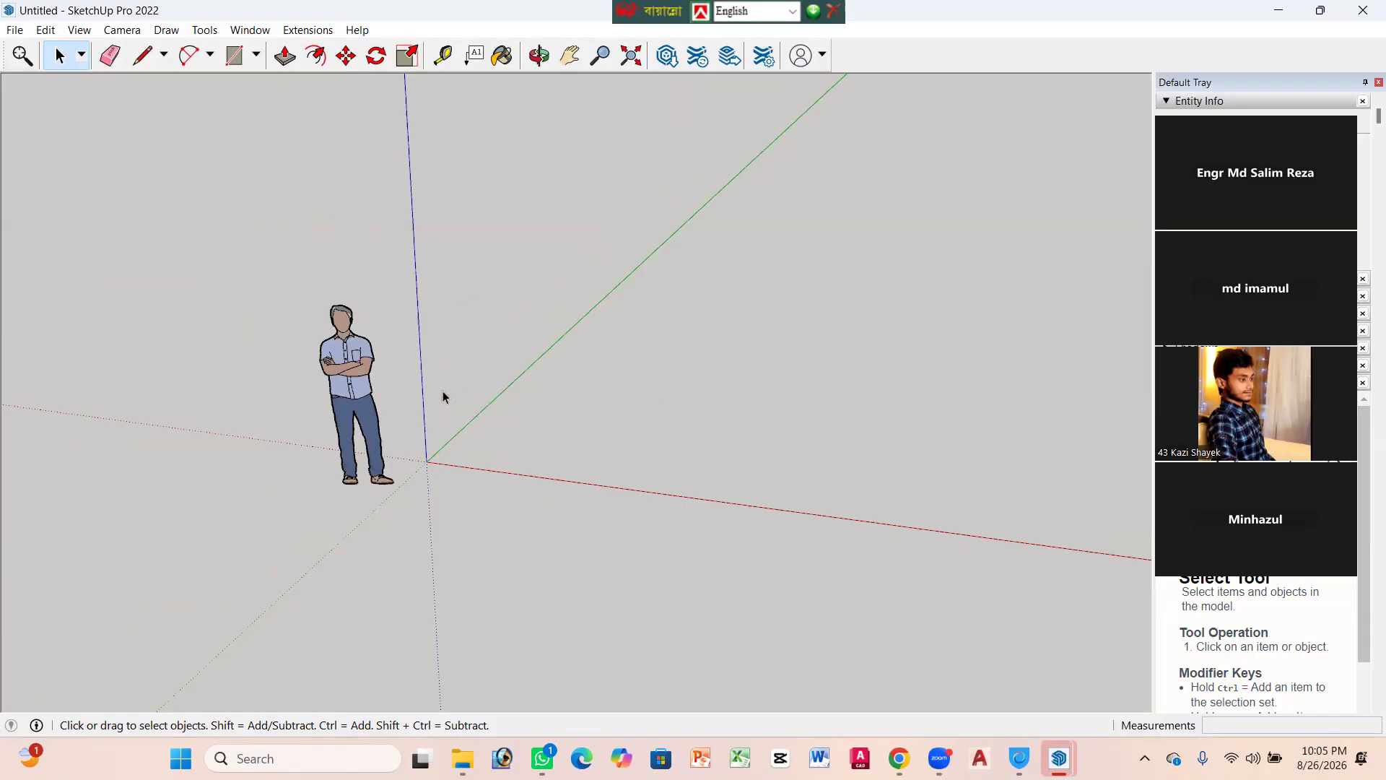
scroll(361, 369, "up", 1)
scroll(365, 393, "down", 1)
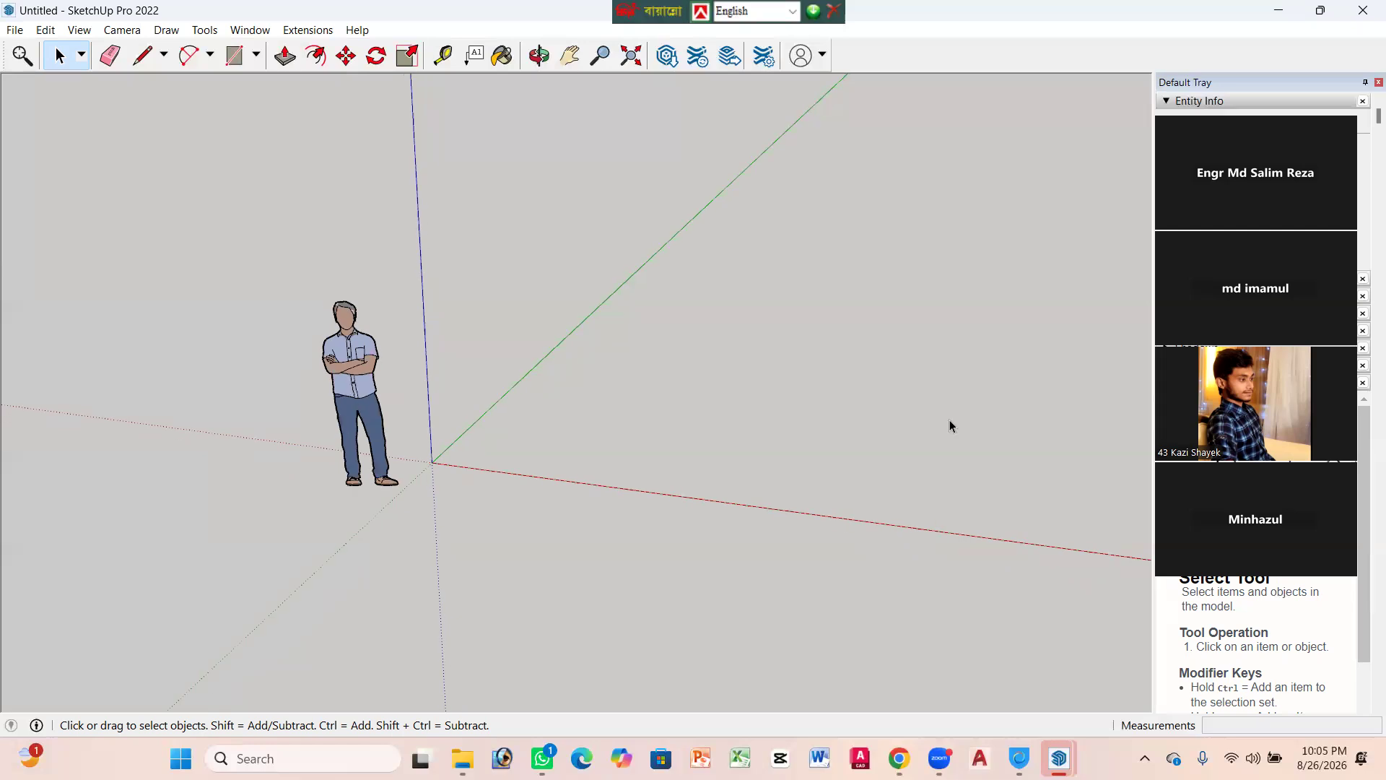
scroll(539, 433, "up", 1)
scroll(315, 421, "down", 2)
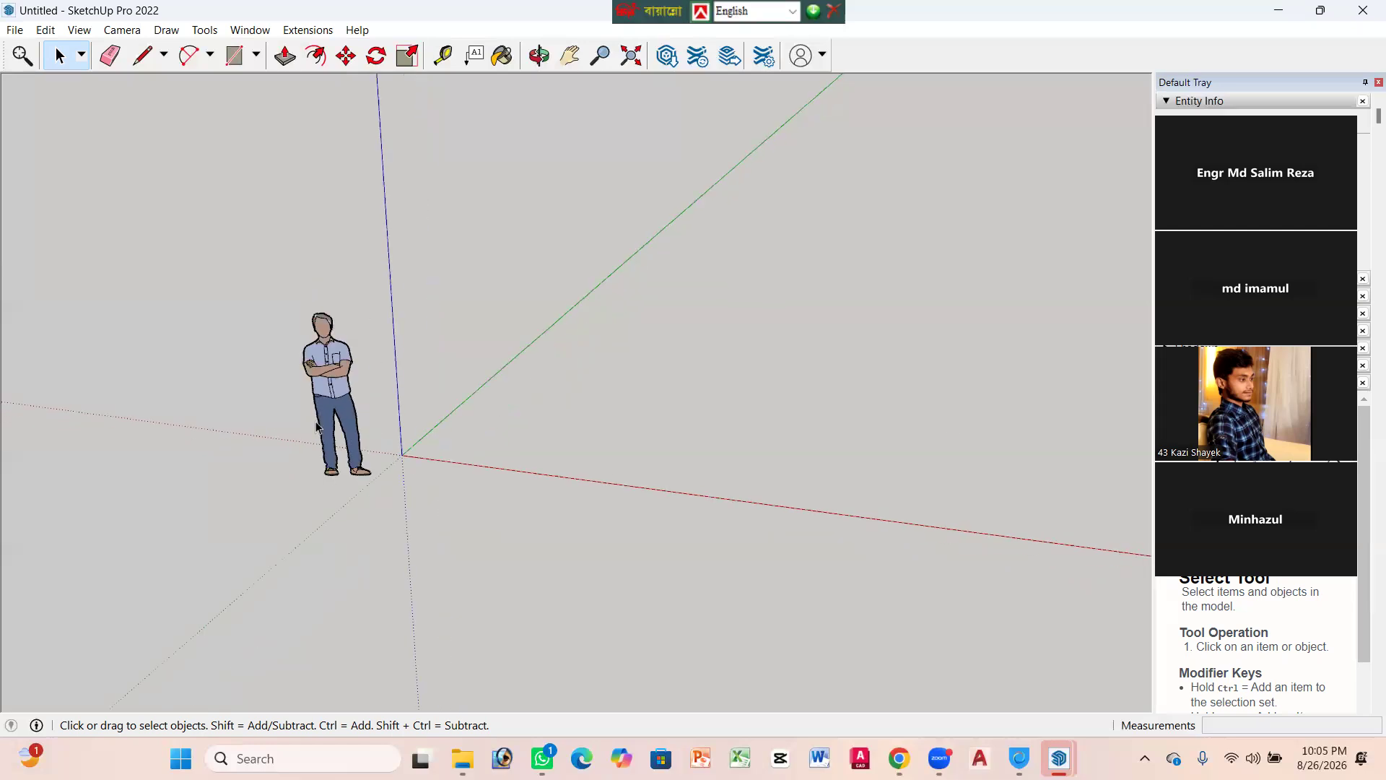
scroll(315, 426, "up", 2)
Step: Try selecting the scale figure directly and with selection windows drawn around it, clearing the selection each time
left_click(334, 382)
left_click(551, 345)
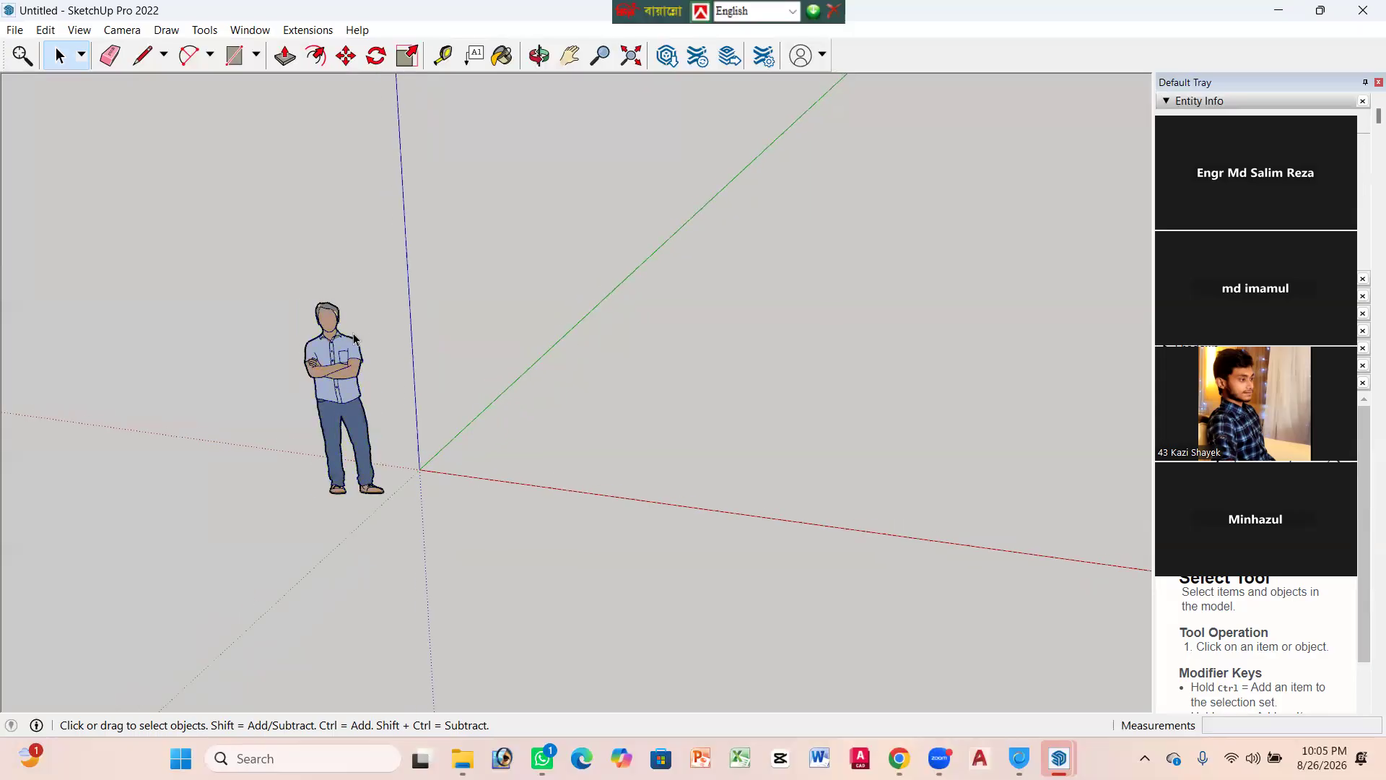
mouse_move(215, 275)
left_mouse_down()
mouse_move(436, 553)
mouse_move(449, 509)
mouse_move(397, 407)
mouse_move(231, 254)
left_mouse_up()
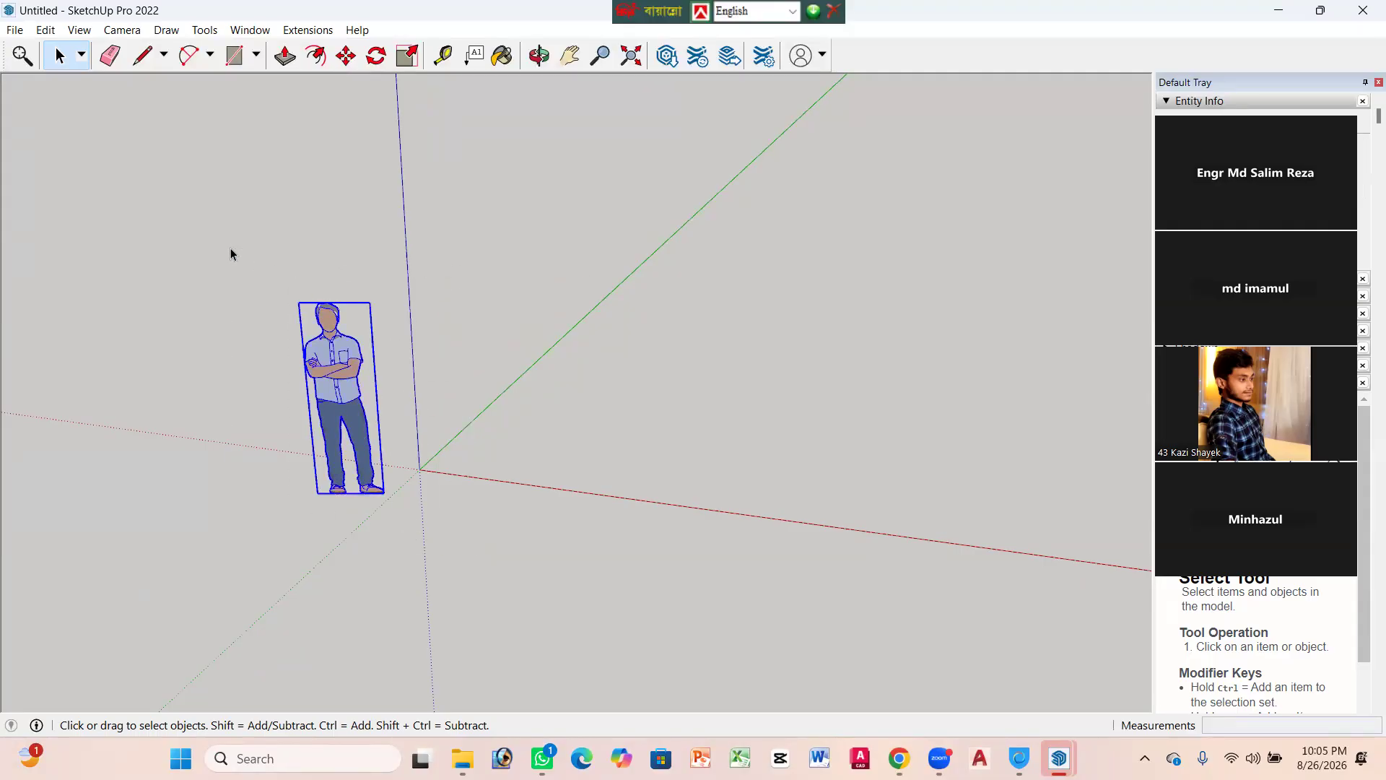
left_click(485, 305)
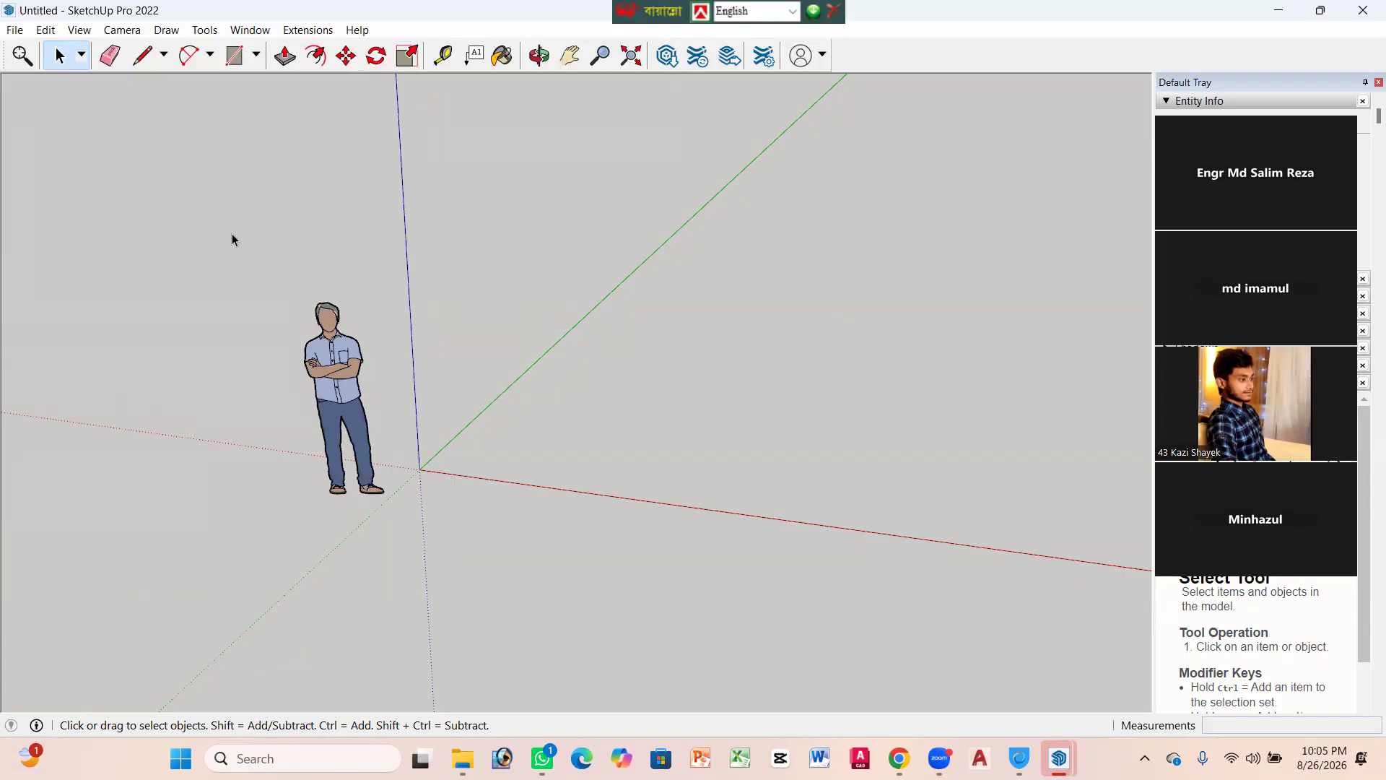
left_click_drag(232, 235, 497, 547)
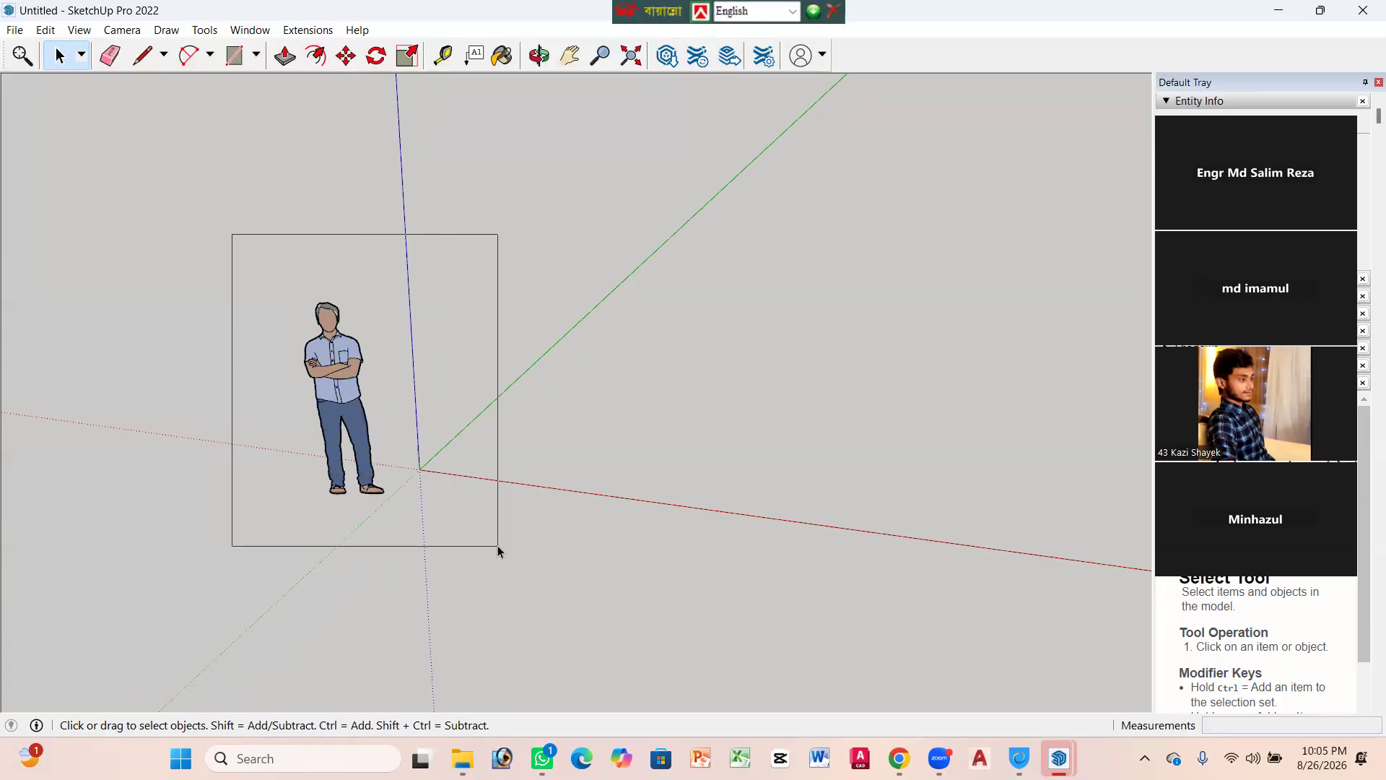
left_click_drag(497, 544, 497, 544)
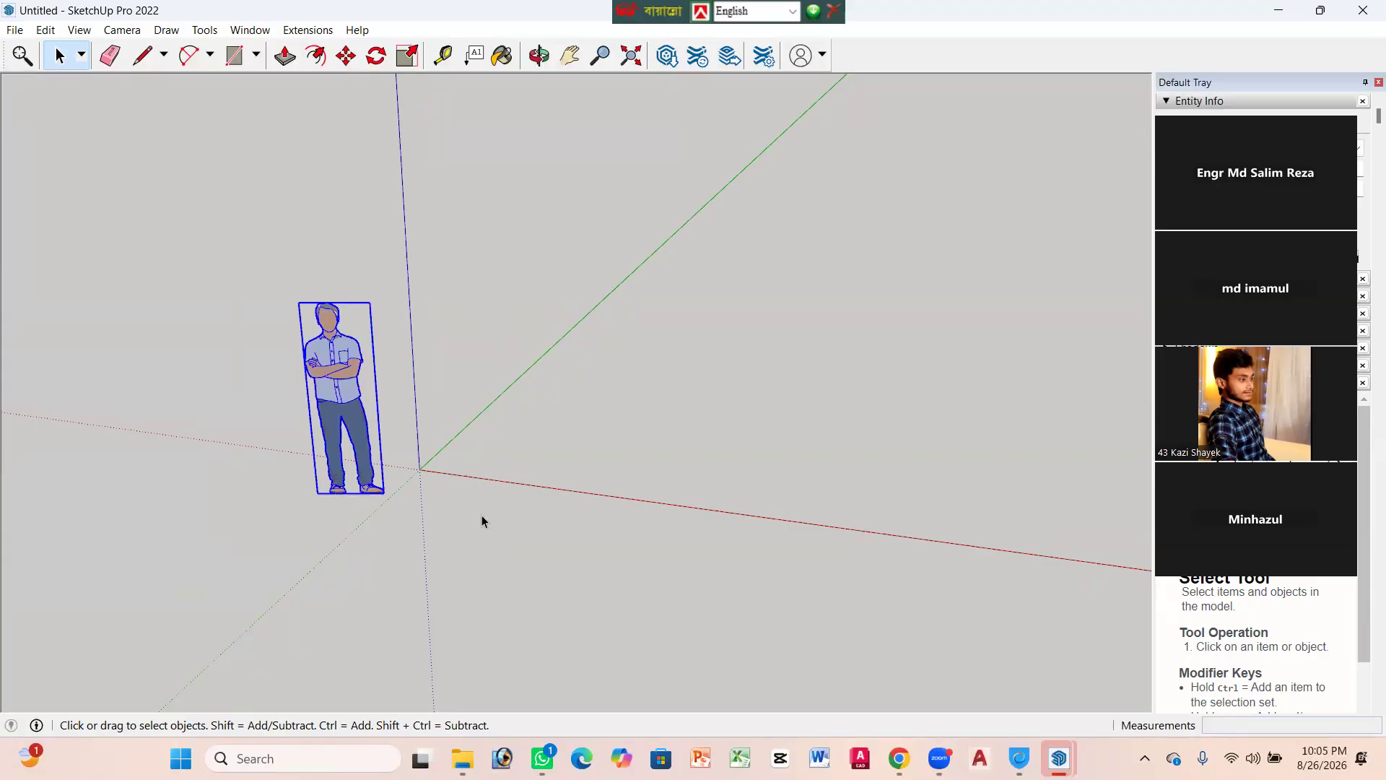
left_click(482, 537)
Step: Select the scale figure with a selection window and delete it from the model
left_click_drag(193, 241, 192, 236)
key("Delete")
scroll(383, 335, "down", 2)
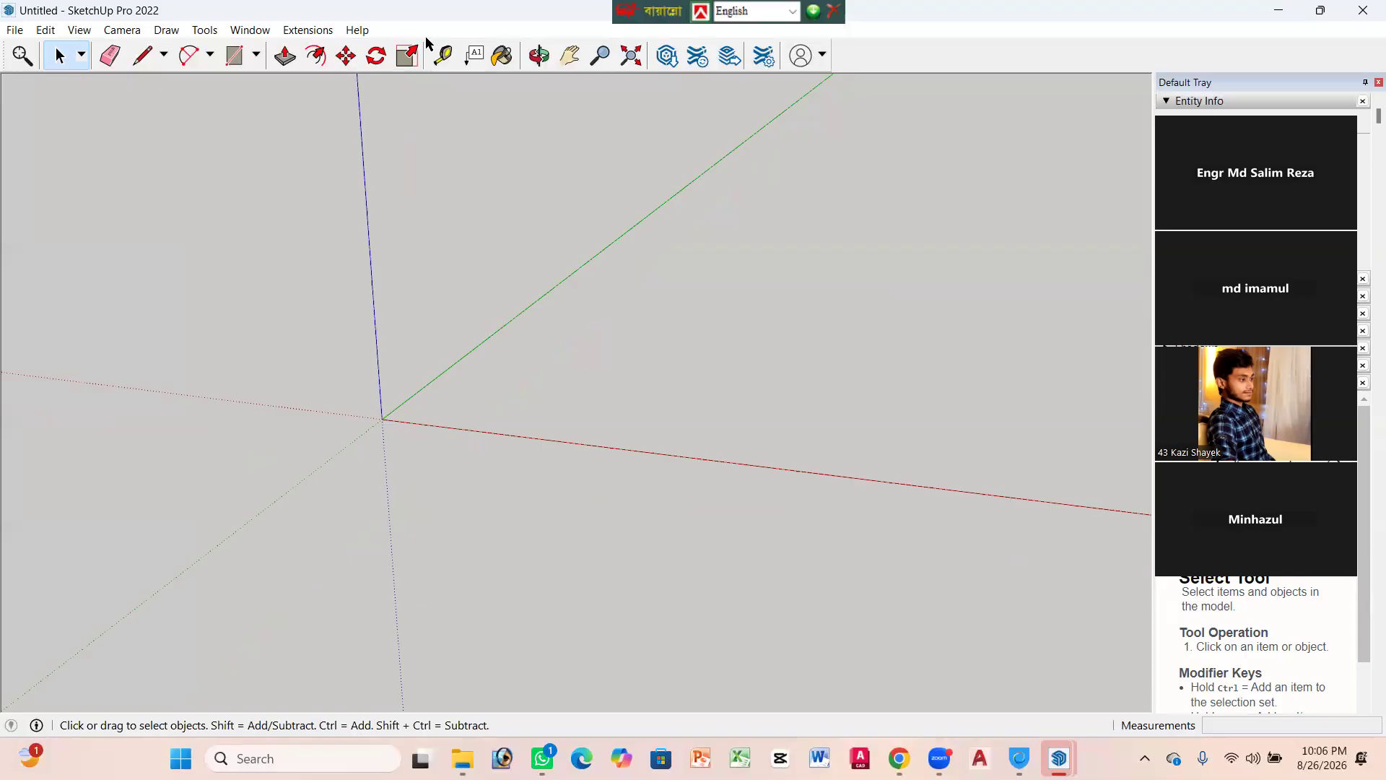
Step: Activate the Line tool and display the Large Tool Set toolbar
key("l")
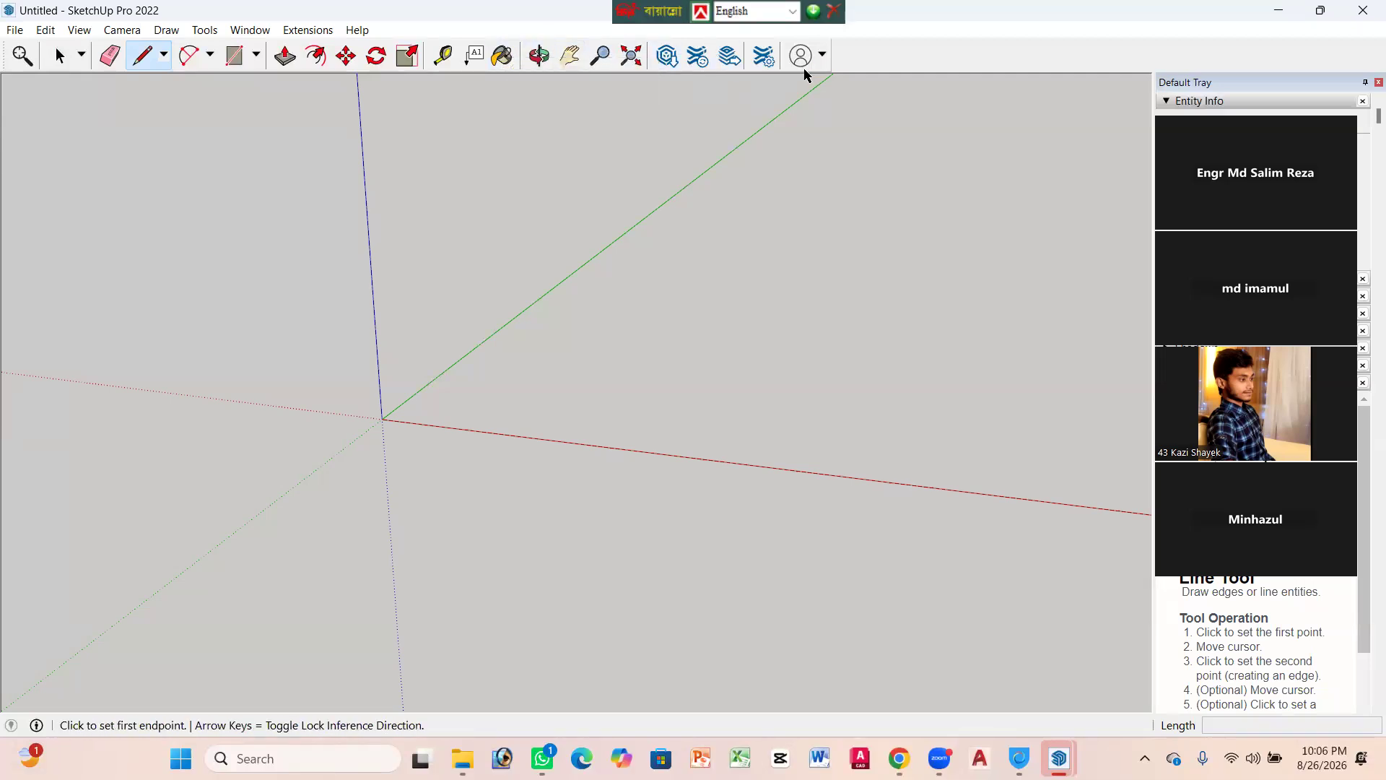
right_click(519, 44)
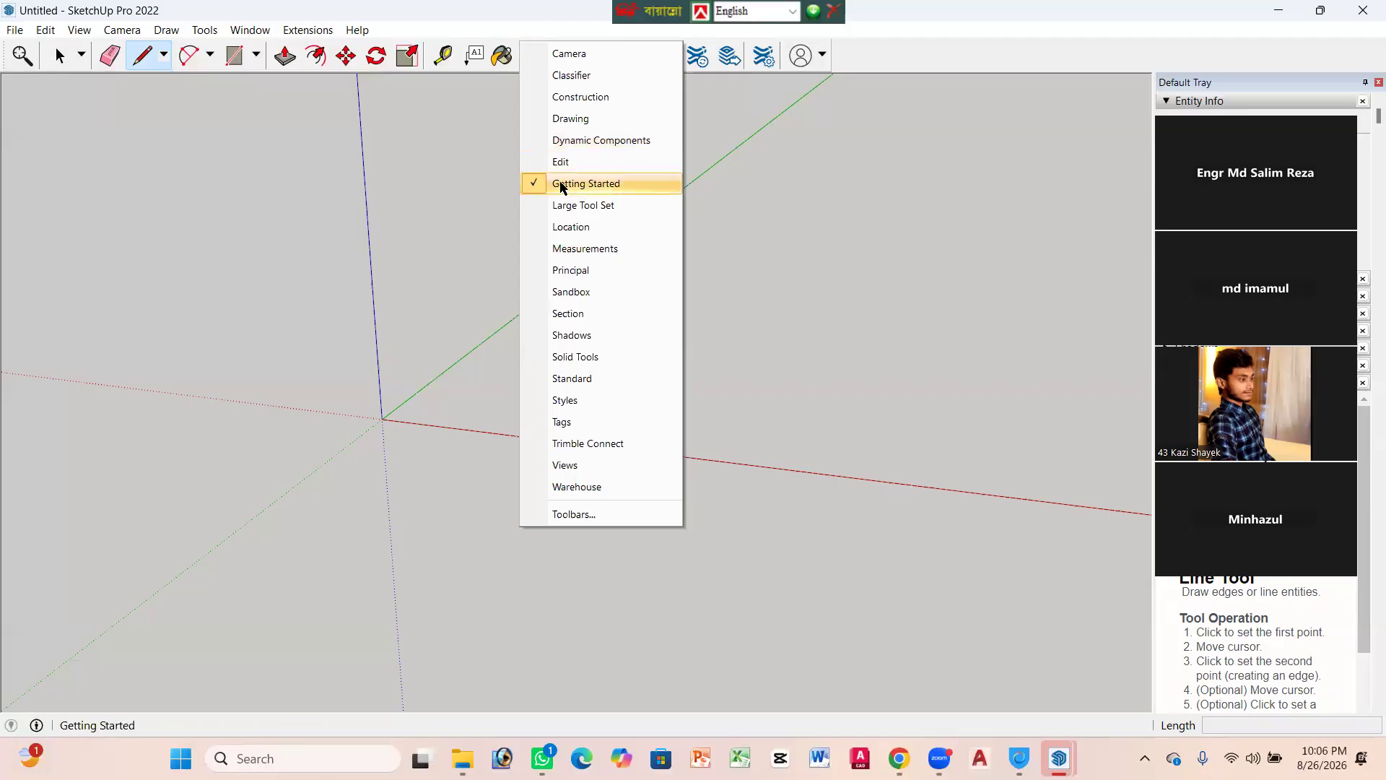
left_click(565, 206)
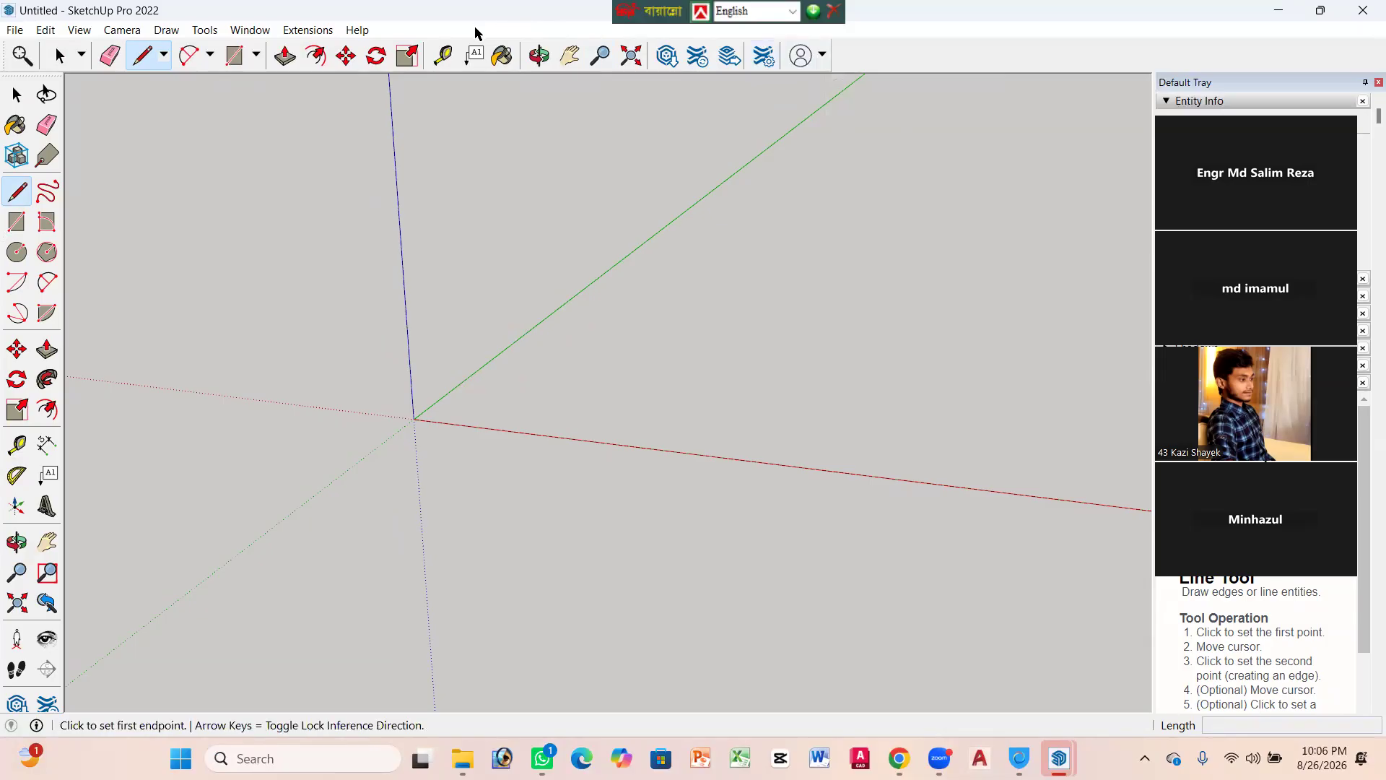
Step: Display the Shadows toolbar and the Camera toolbar above the drawing area
right_click(577, 43)
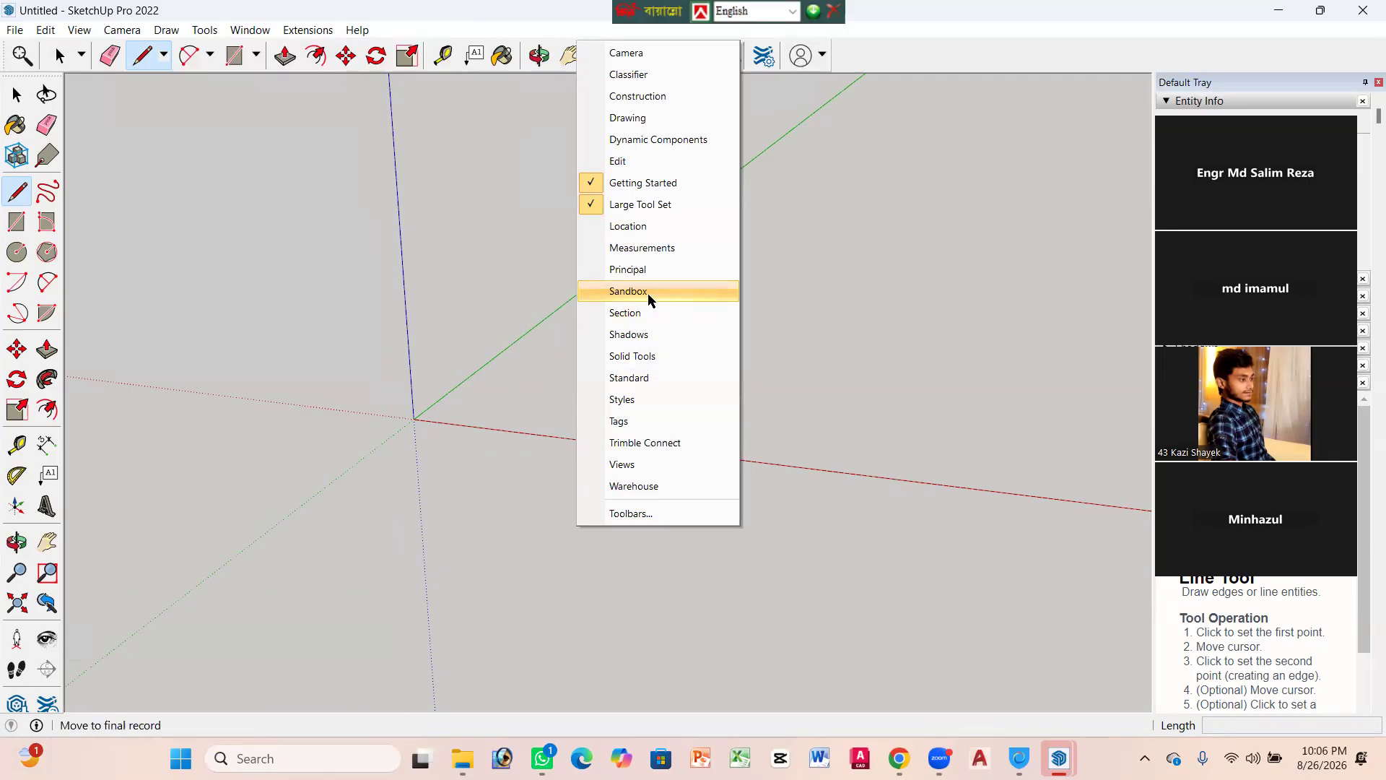
left_click(644, 337)
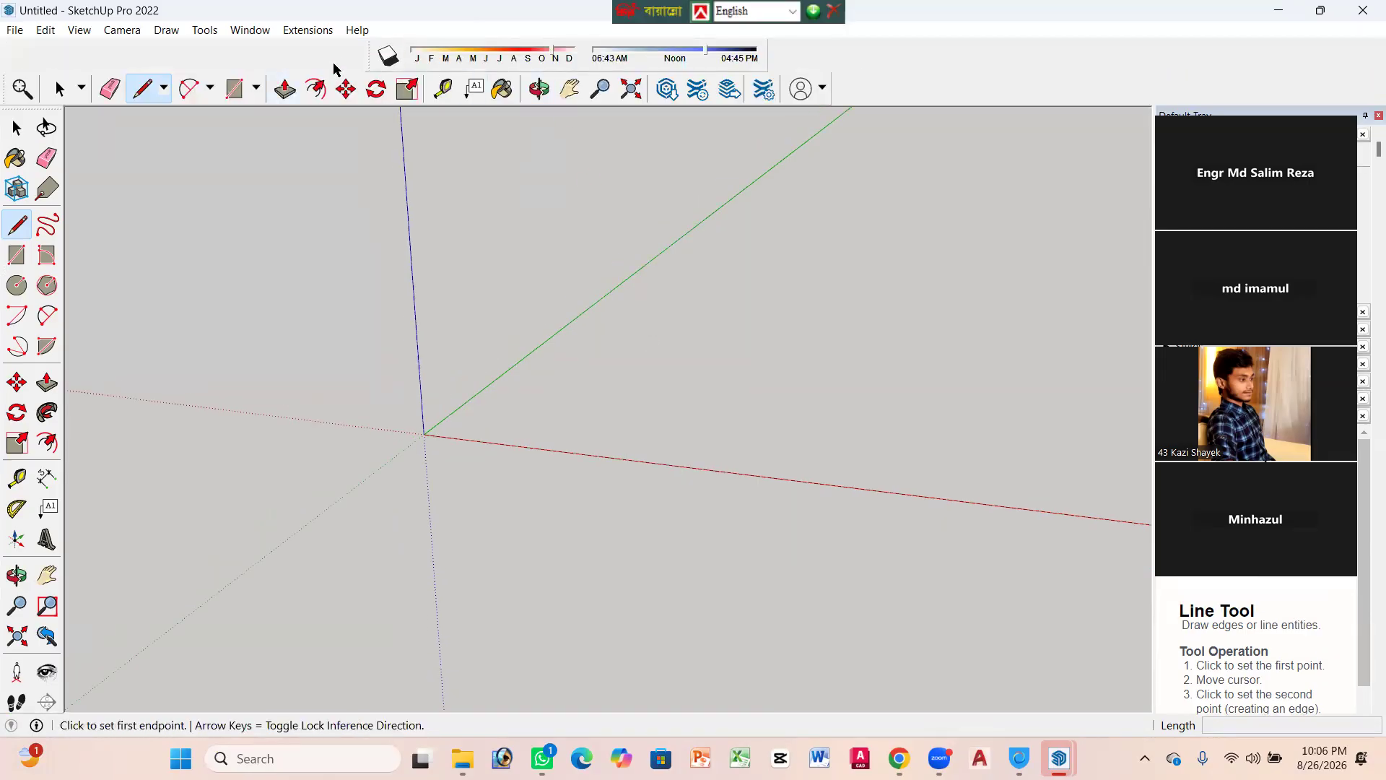
right_click(376, 63)
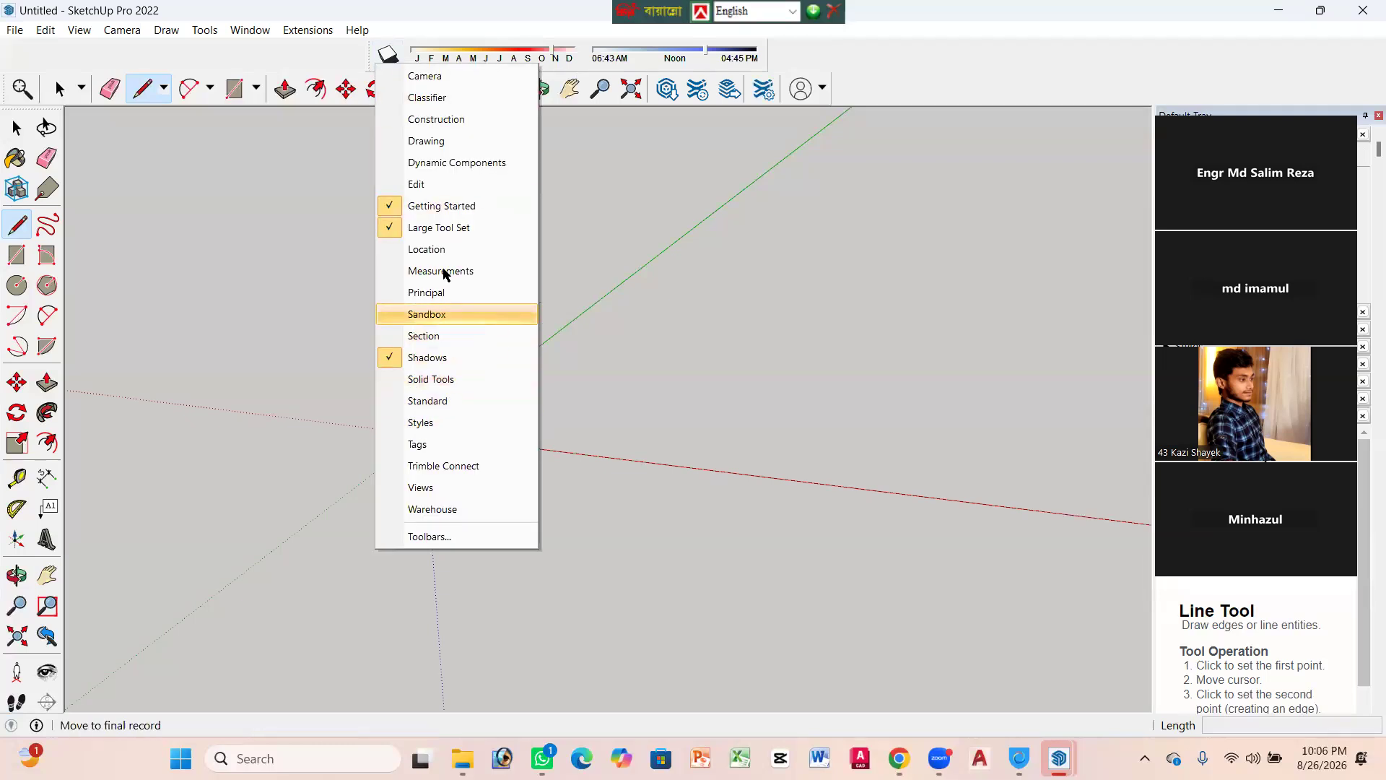
left_click(426, 75)
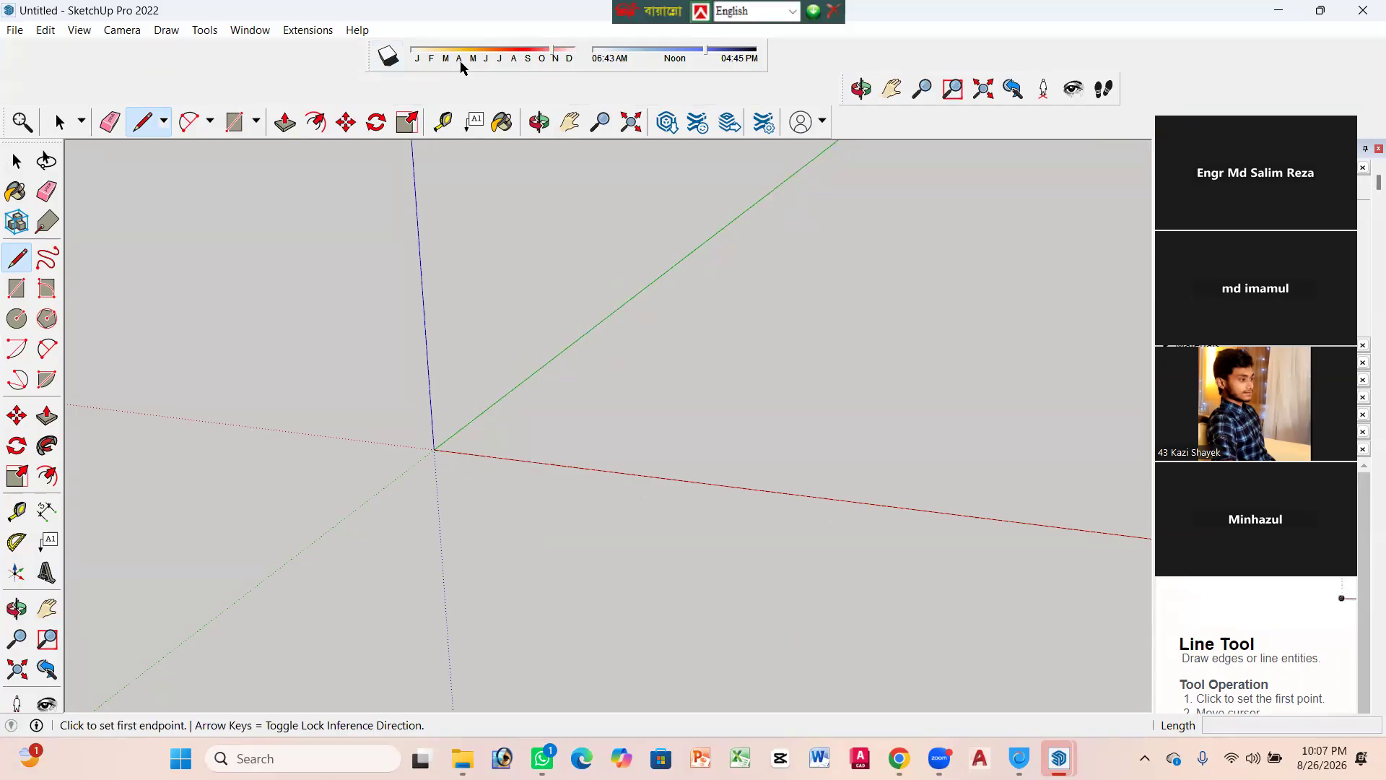
Step: Hide the Shadows and Camera toolbars, leaving Getting Started and the Large Tool Set enabled
right_click(427, 45)
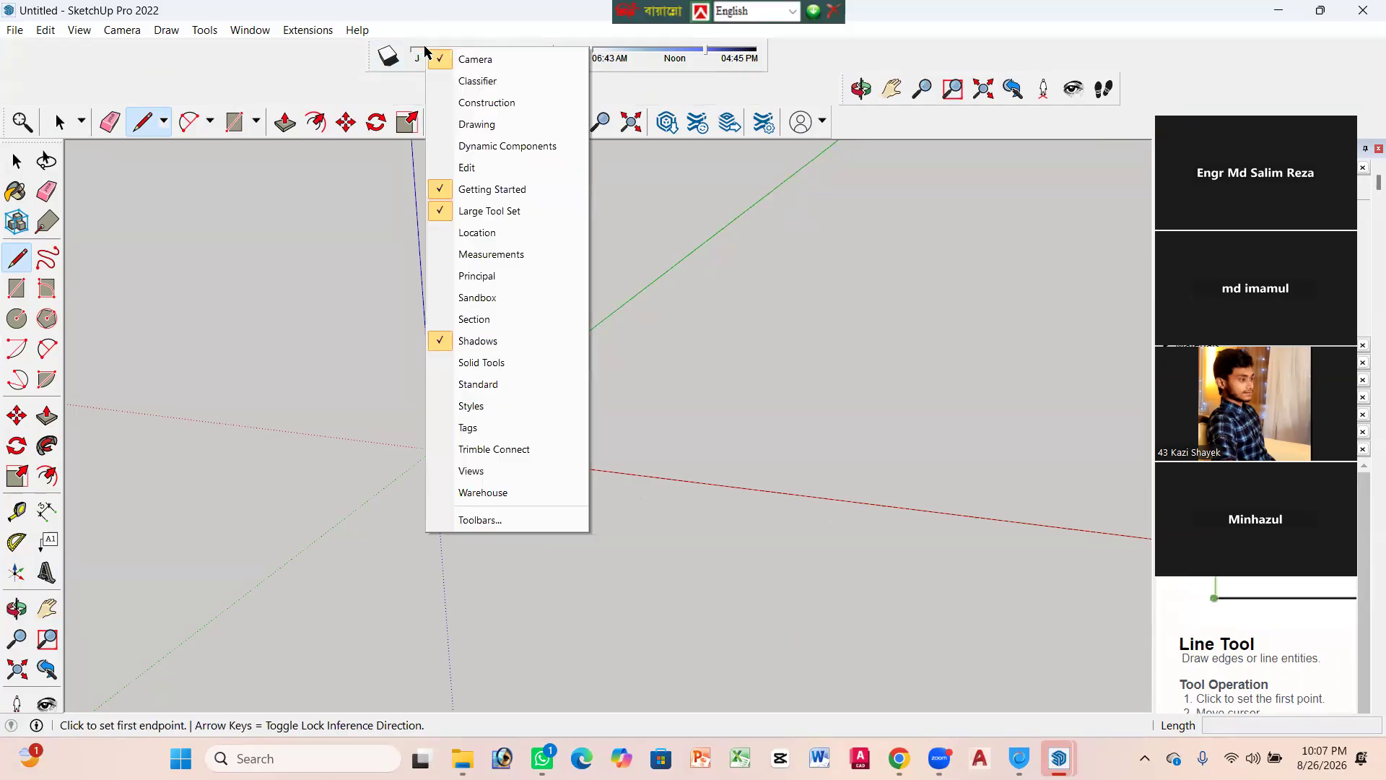
left_click(470, 340)
left_click(894, 58)
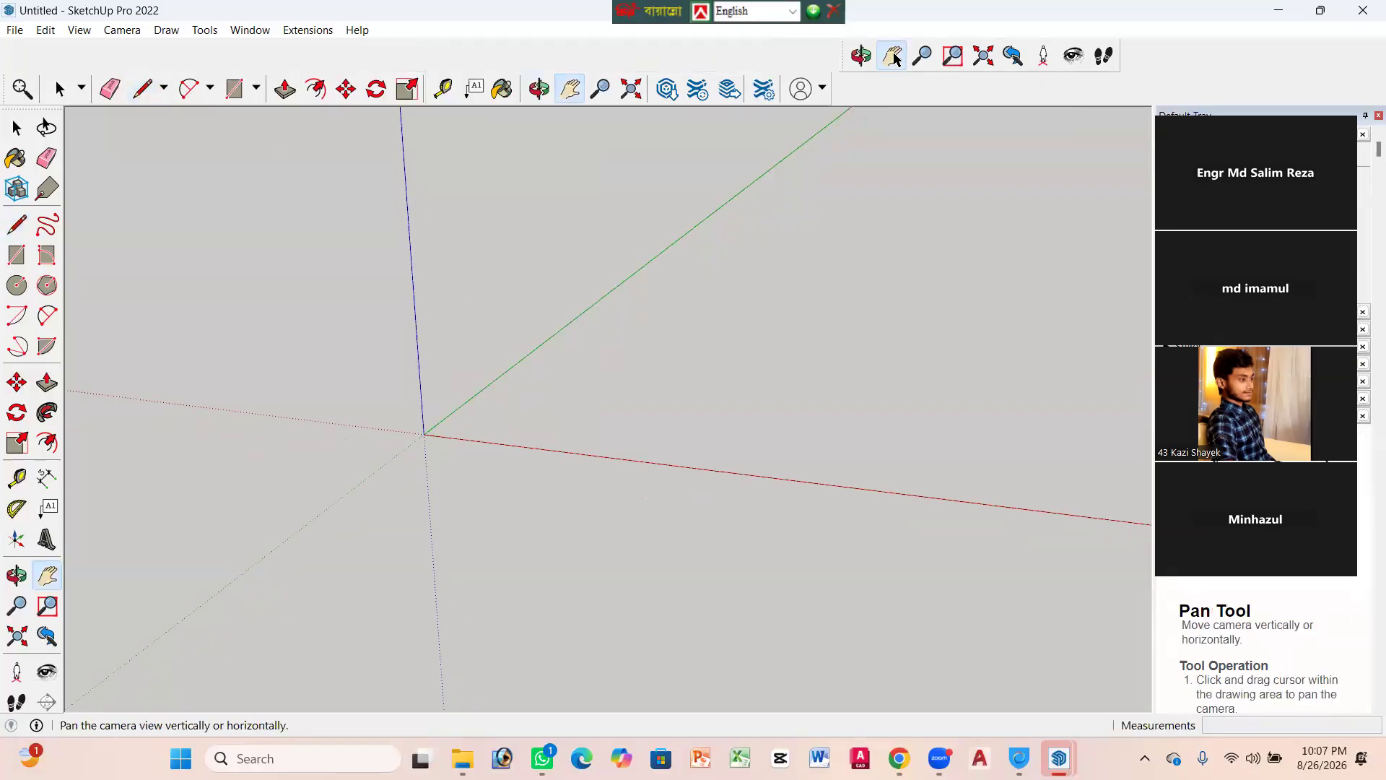
right_click(841, 47)
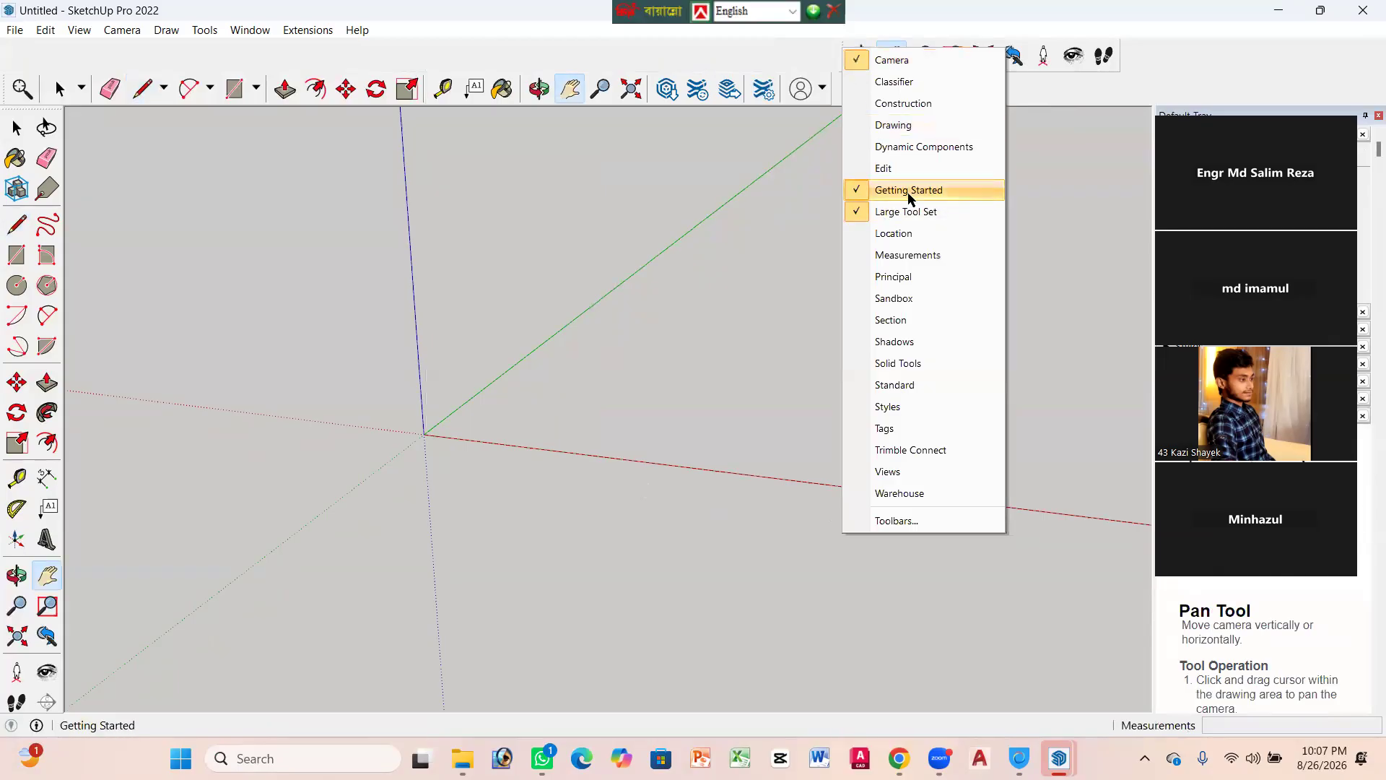
left_click(892, 60)
scroll(581, 244, "down", 1)
scroll(543, 279, "down", 1)
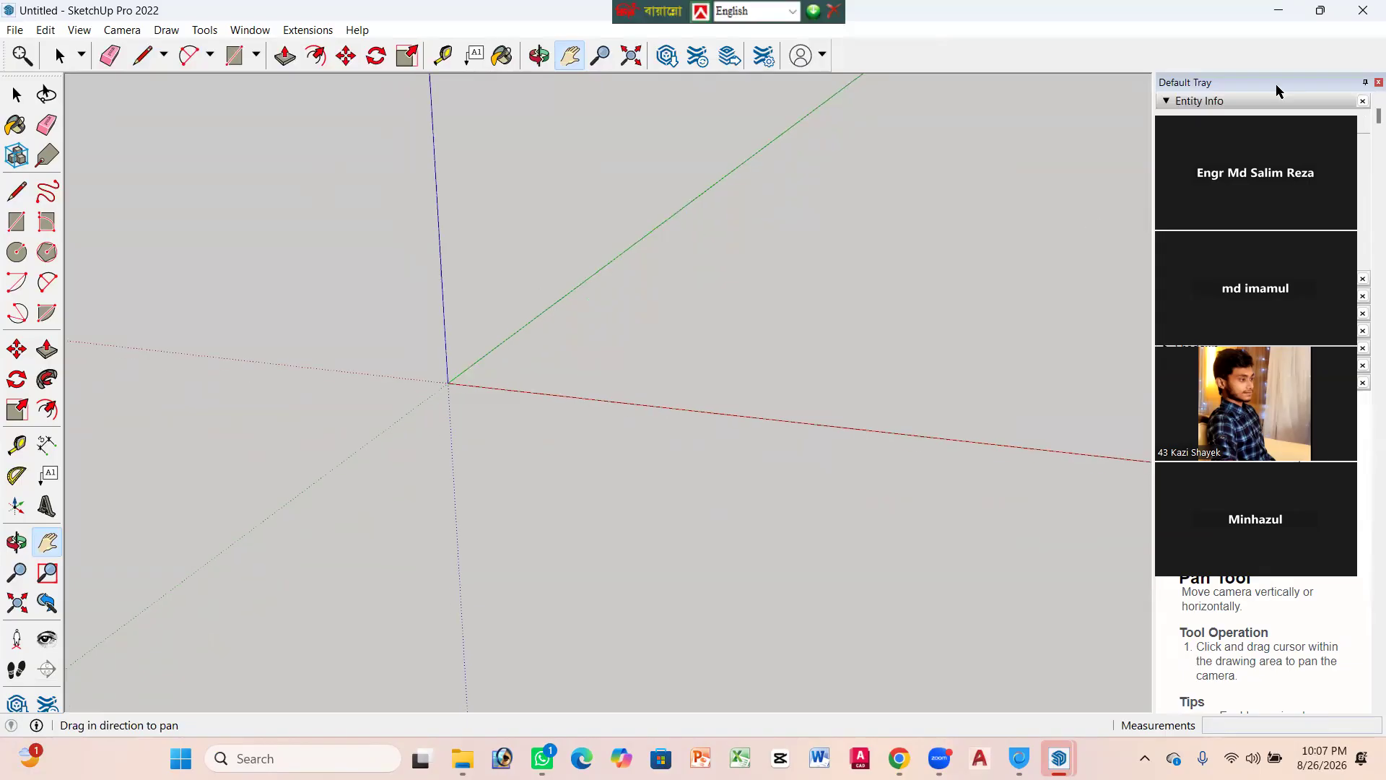
Step: Bring the SketchUp window with the empty model back to the front
left_click_drag(1276, 90, 844, 156)
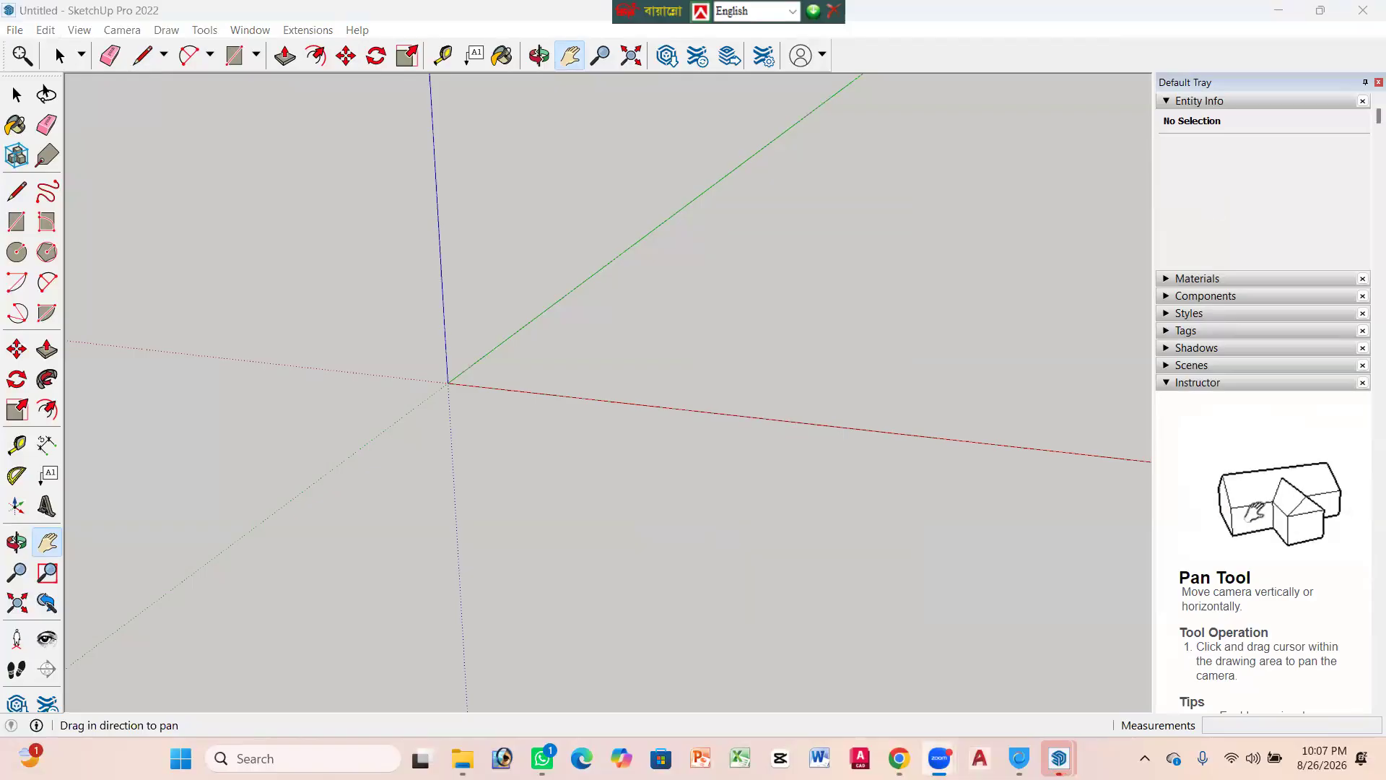
left_click(1059, 754)
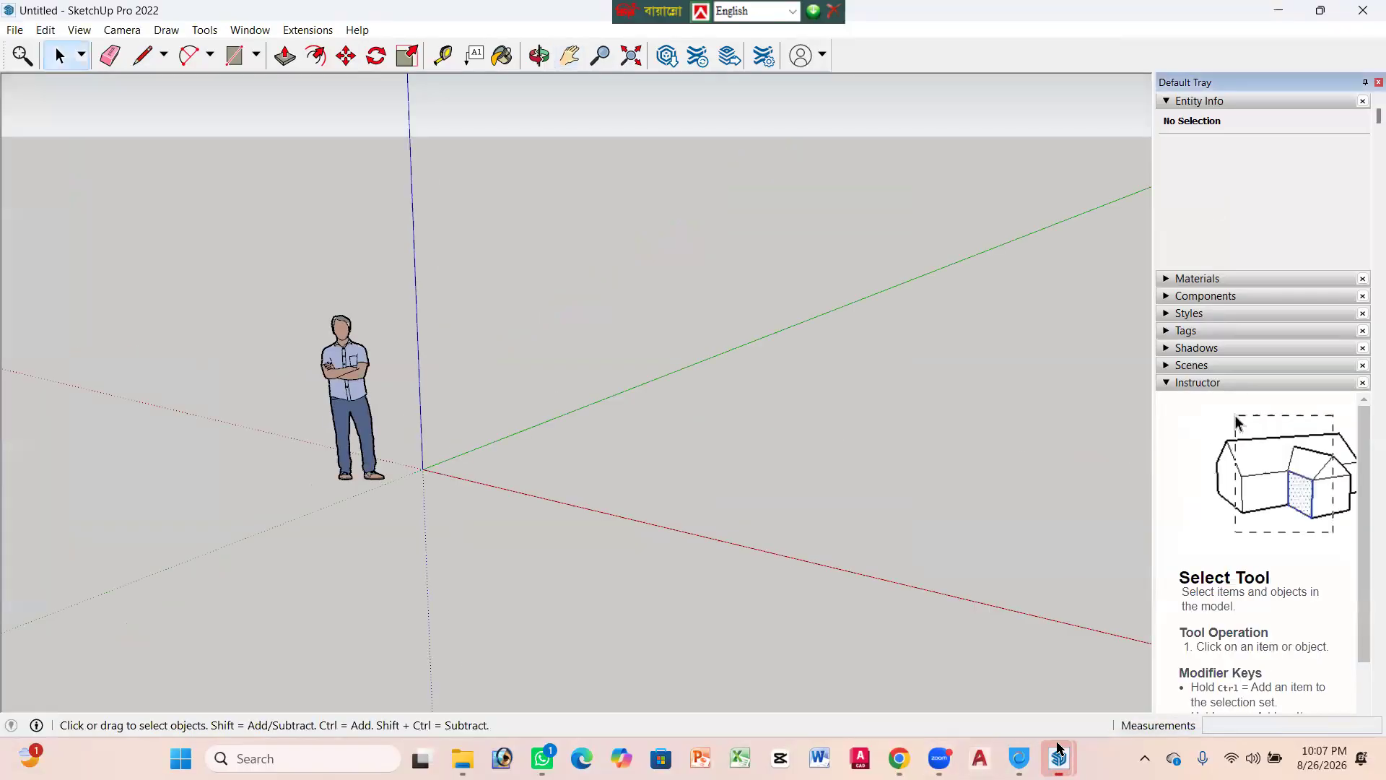
mouse_move(1062, 746)
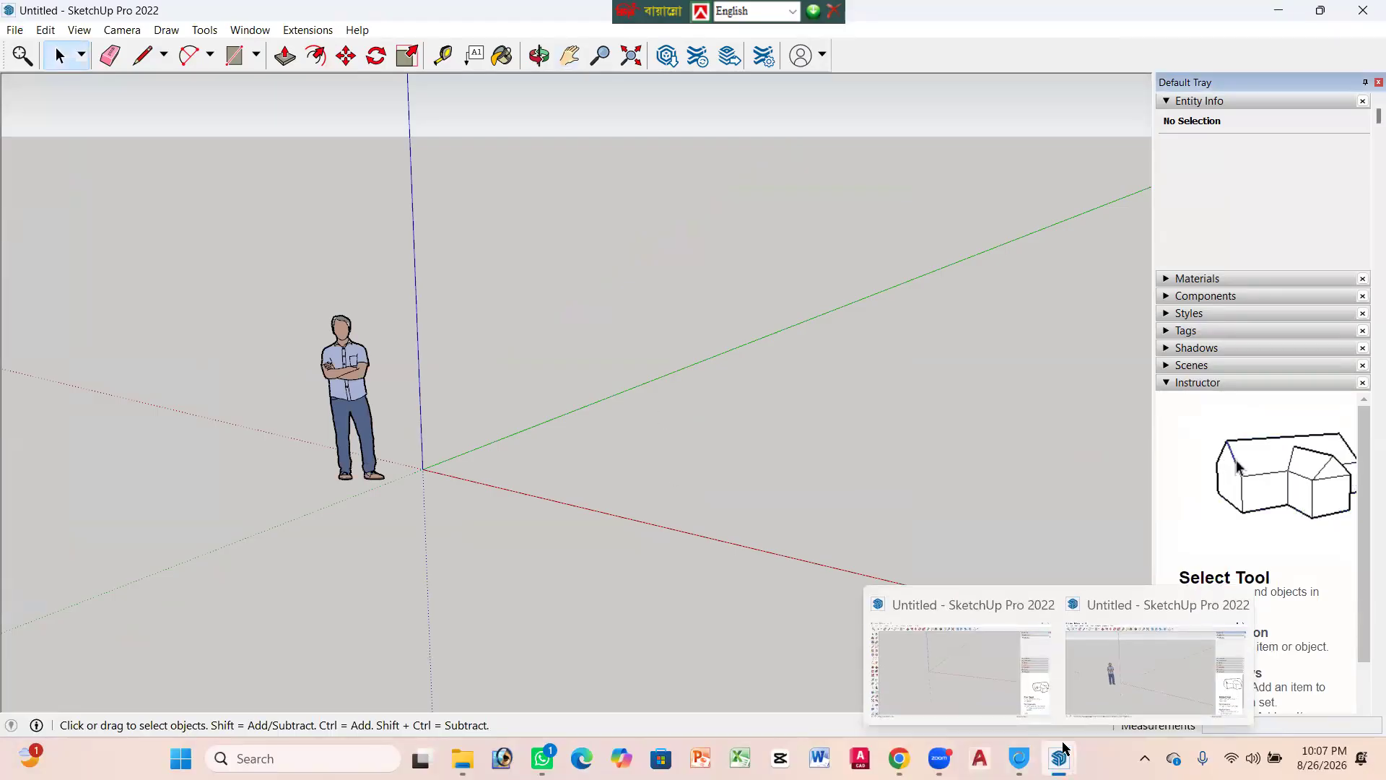
left_click(920, 678)
scroll(361, 450, "down", 2)
scroll(353, 365, "up", 3)
scroll(261, 268, "down", 2)
scroll(461, 379, "up", 2)
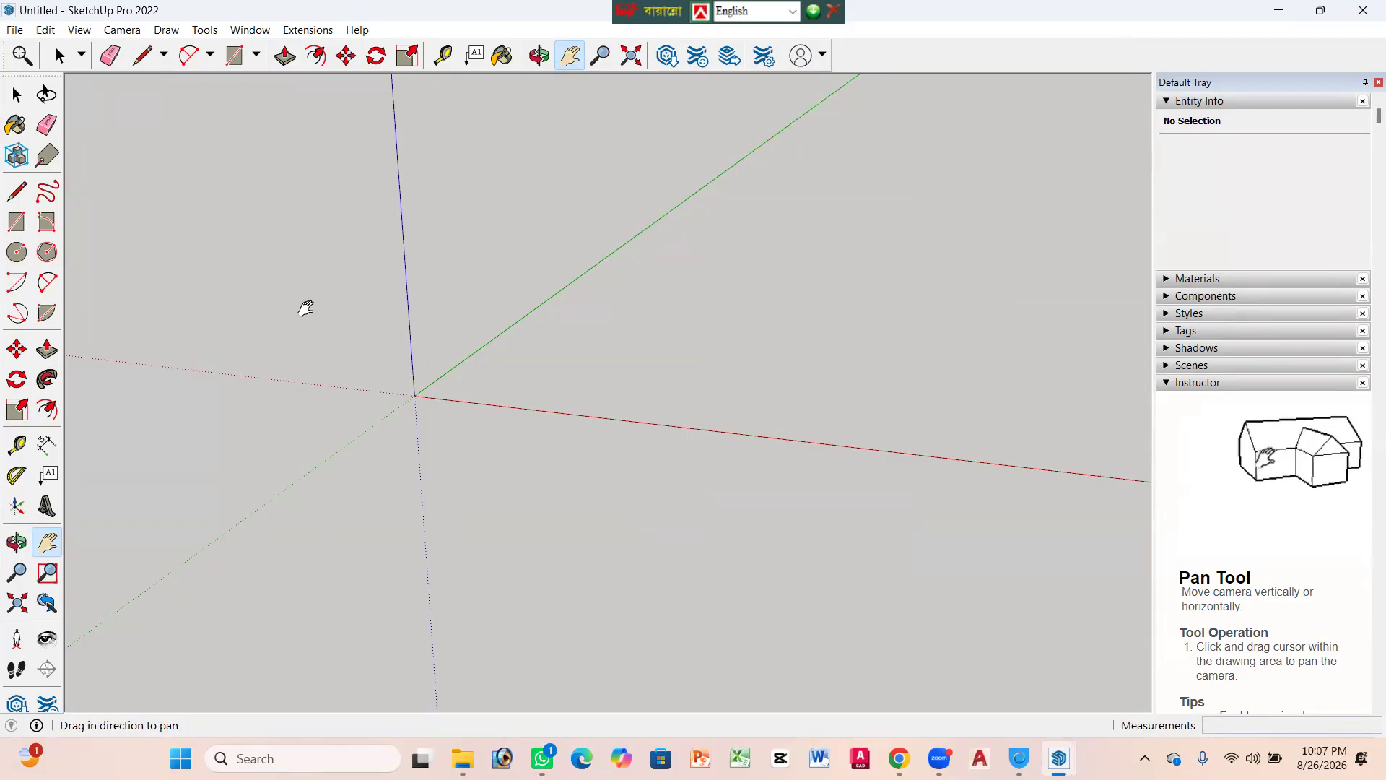
Step: Draw a short diagonal line in the empty area beside the blue axis and remove it with the Eraser tool
key("l")
left_click(127, 141)
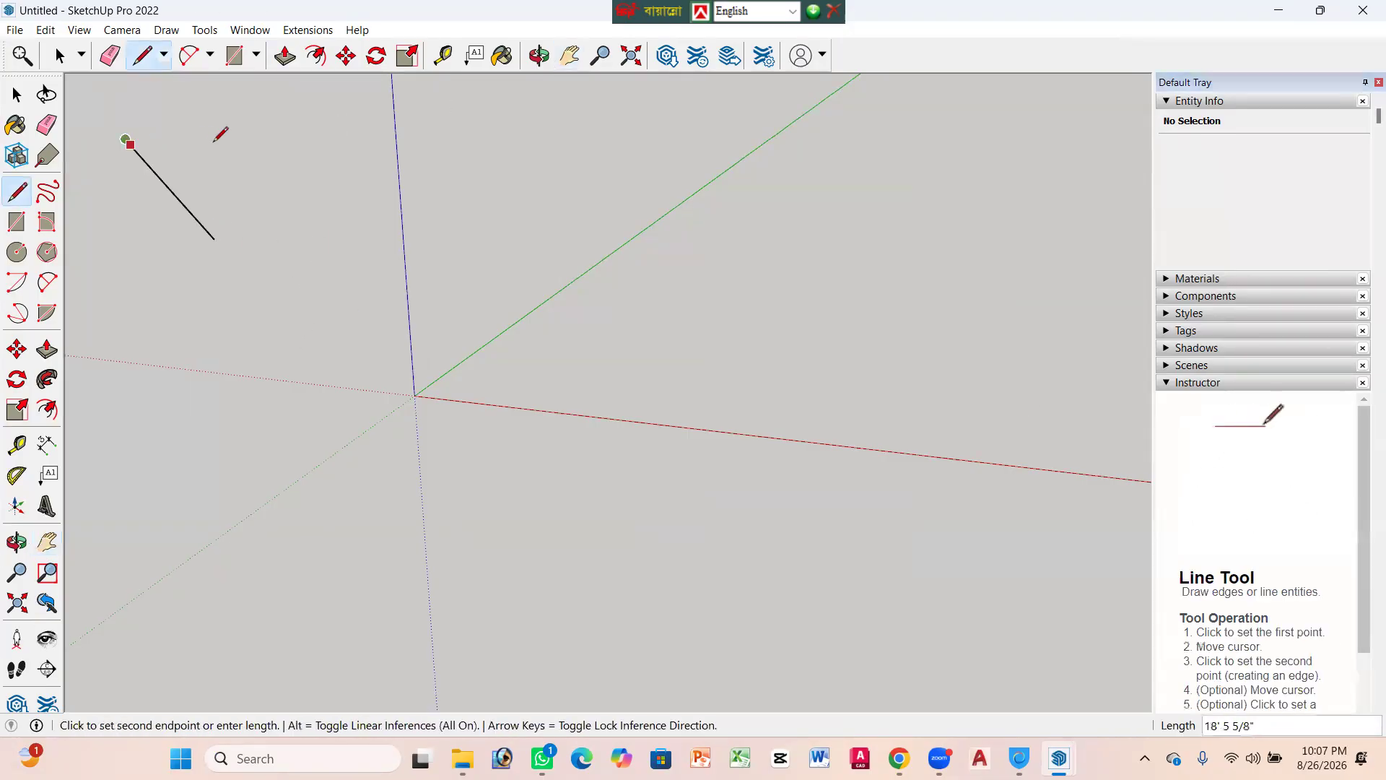
key("Escape")
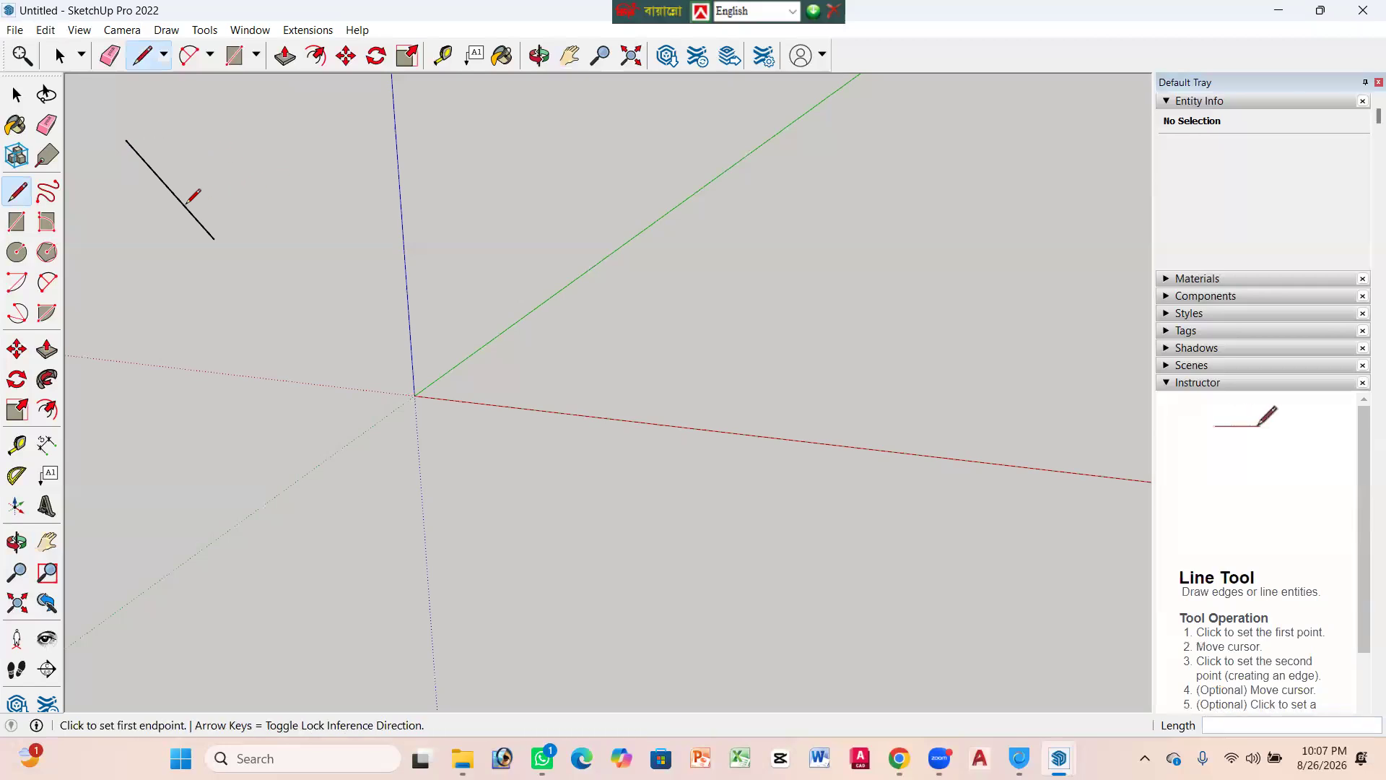
left_click(110, 56)
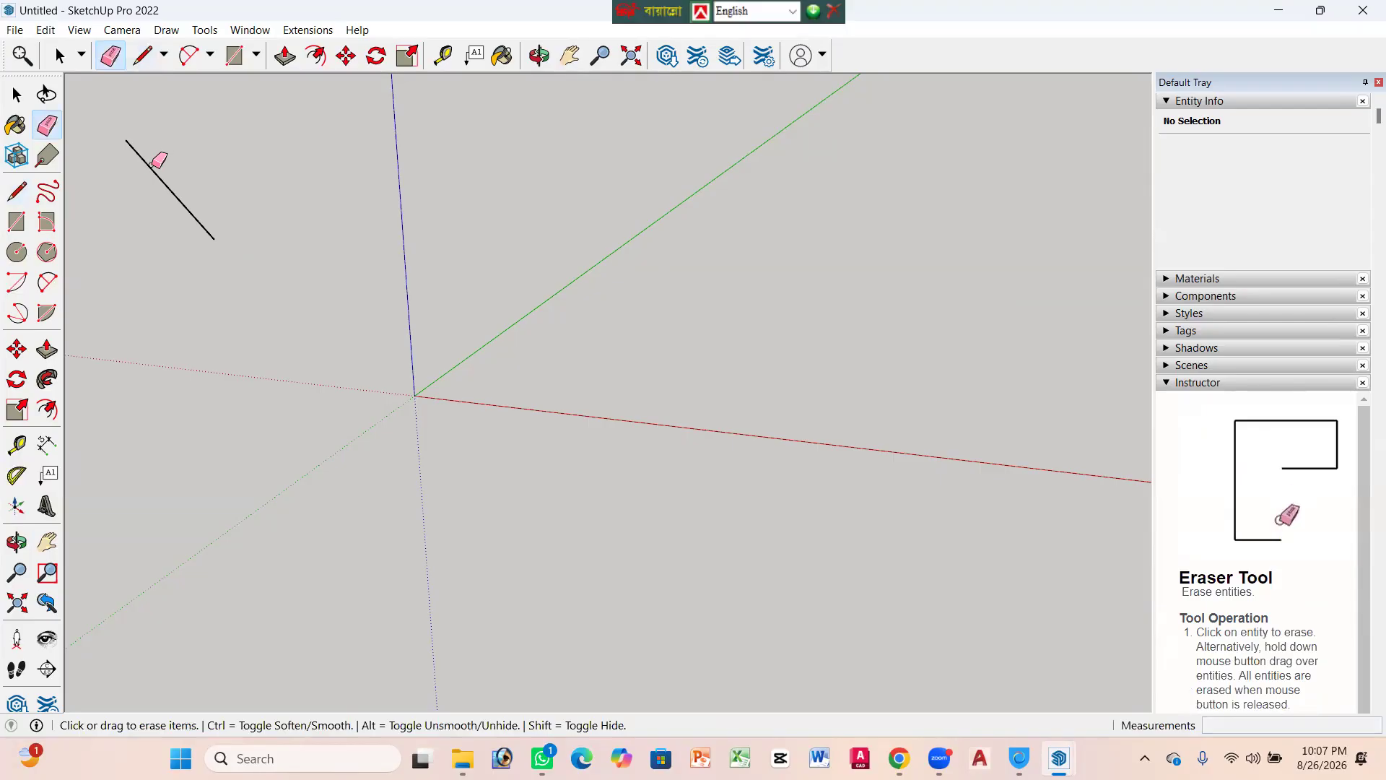
scroll(213, 230, "down", 2)
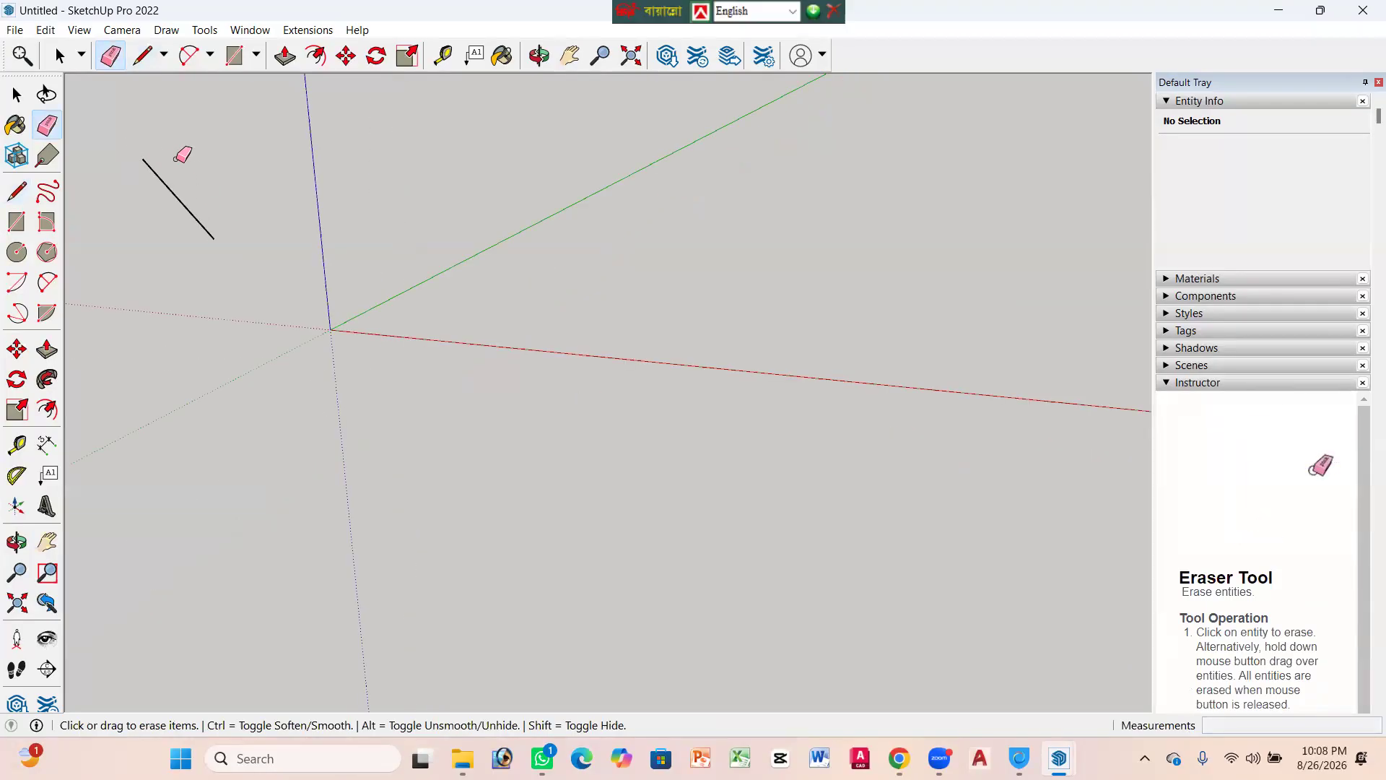
left_click(180, 203)
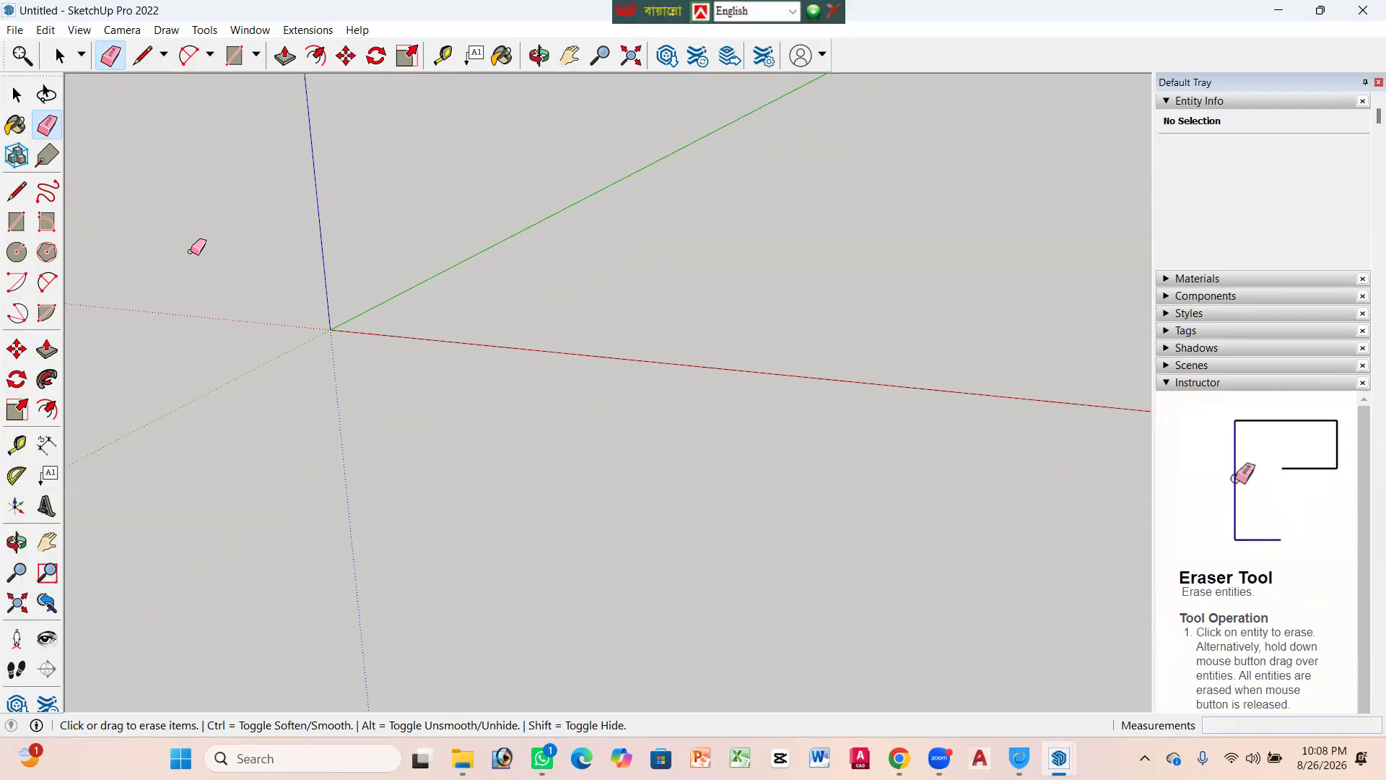
Step: Draw a 2-point arc on the ground between the green and red axes, bulging about 79' outward along the red direction
key("a")
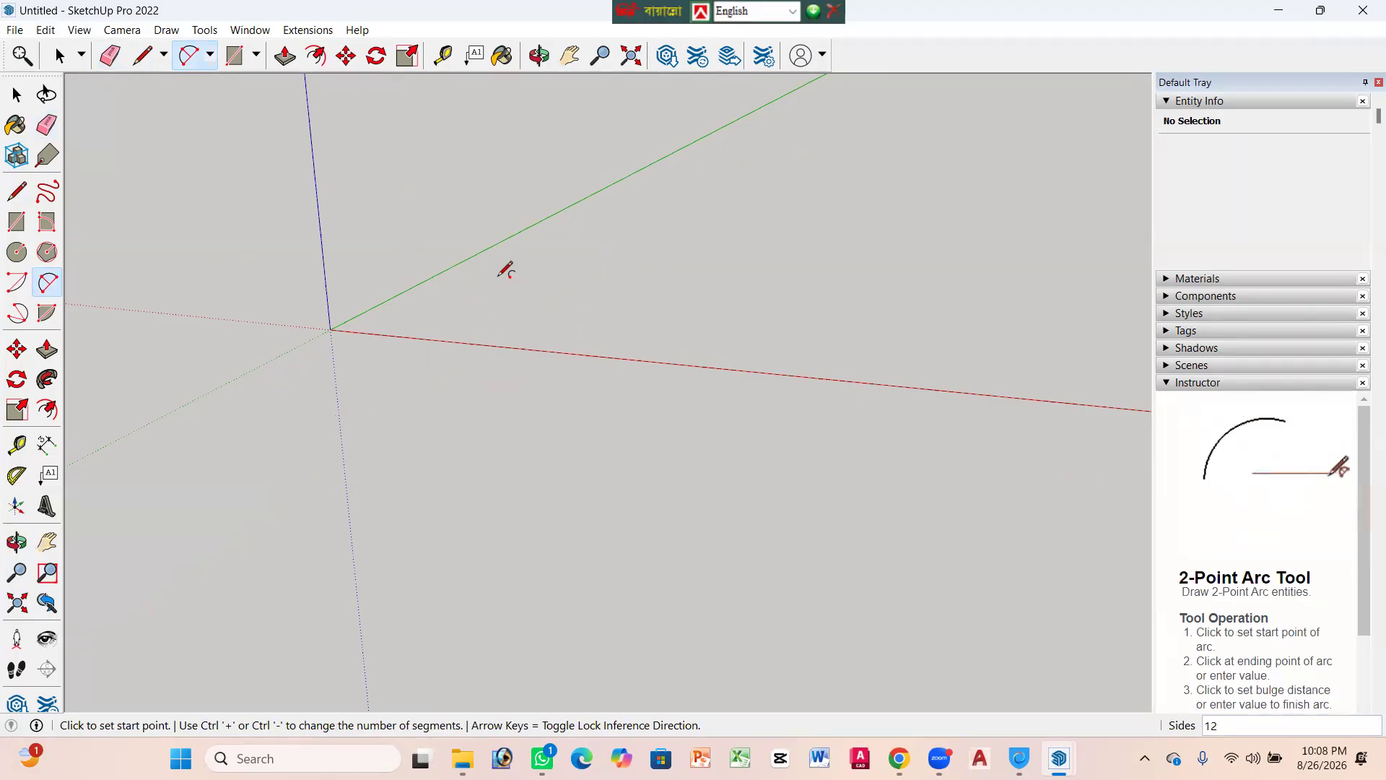
left_click(482, 309)
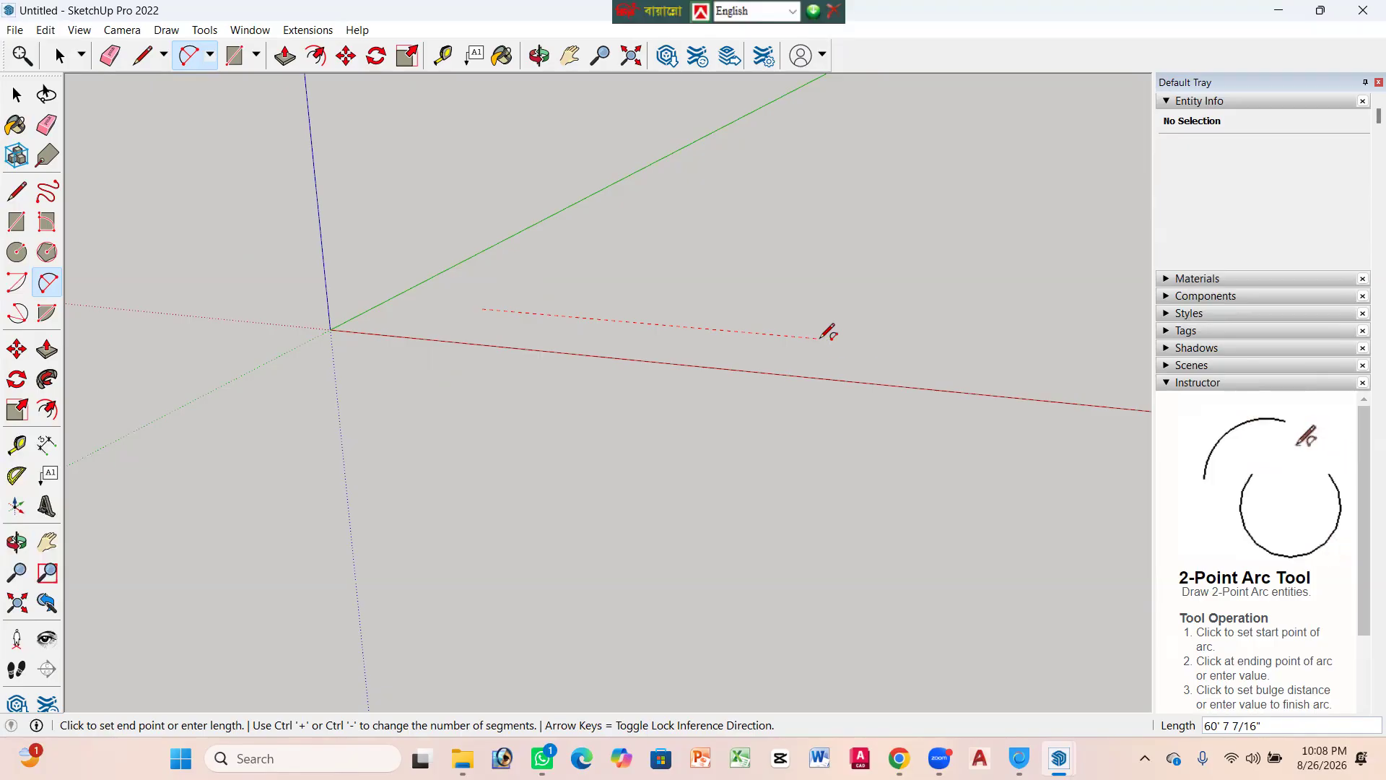
left_click(727, 154)
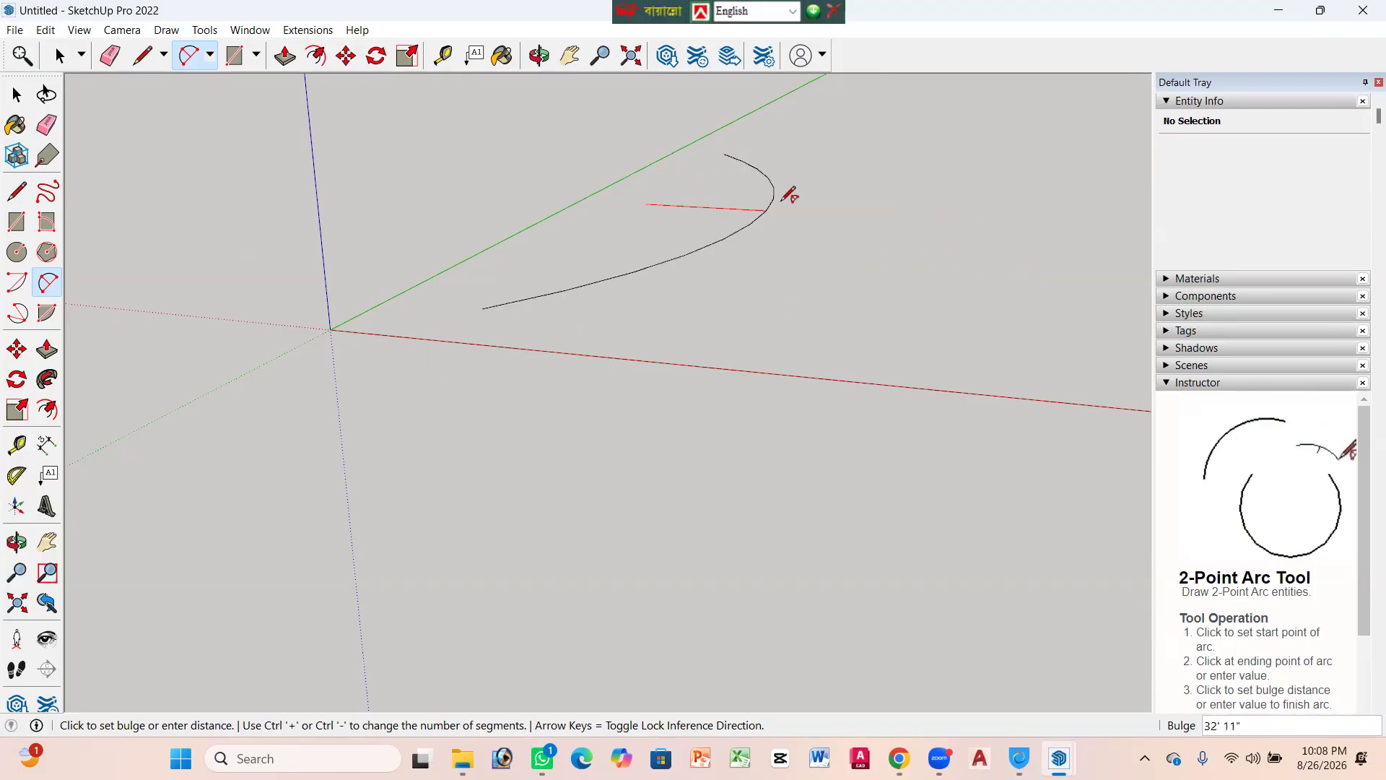
left_click(946, 245)
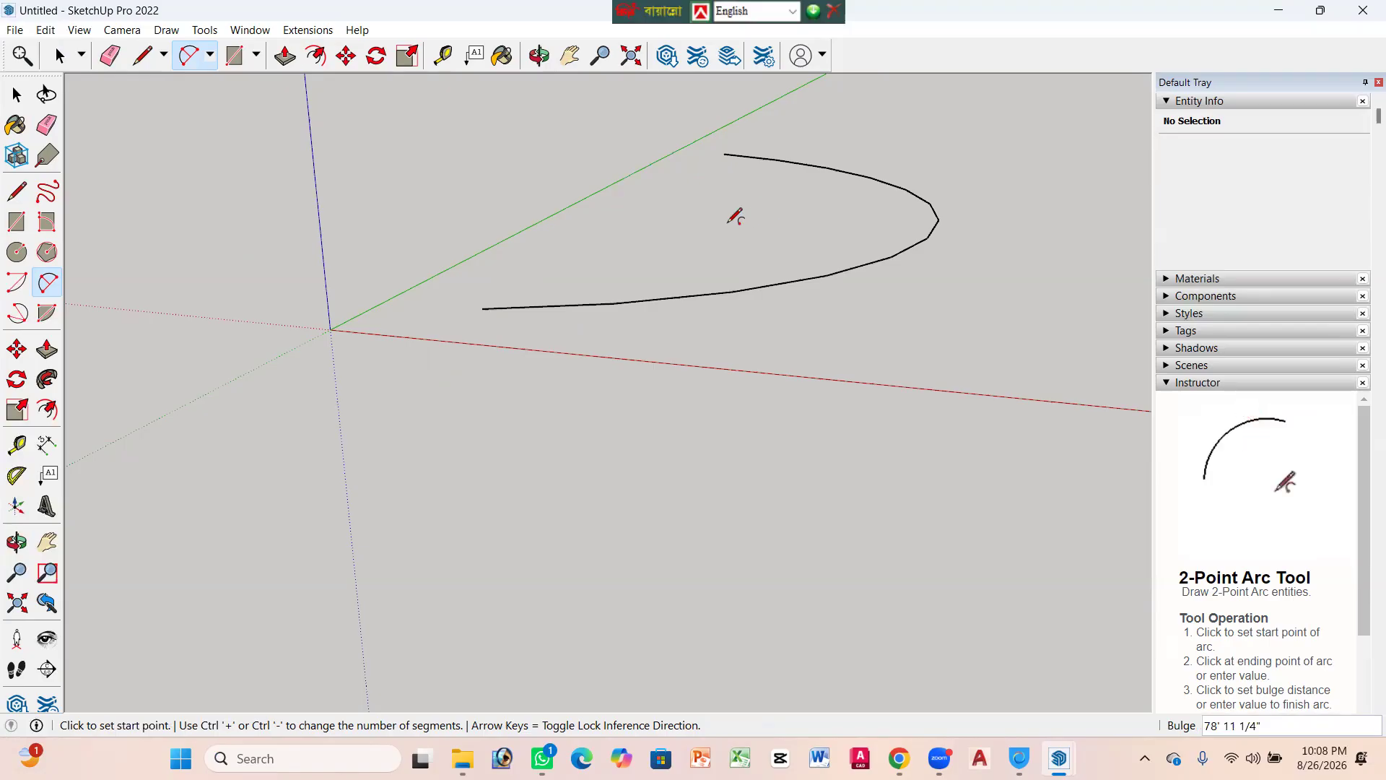
key("space")
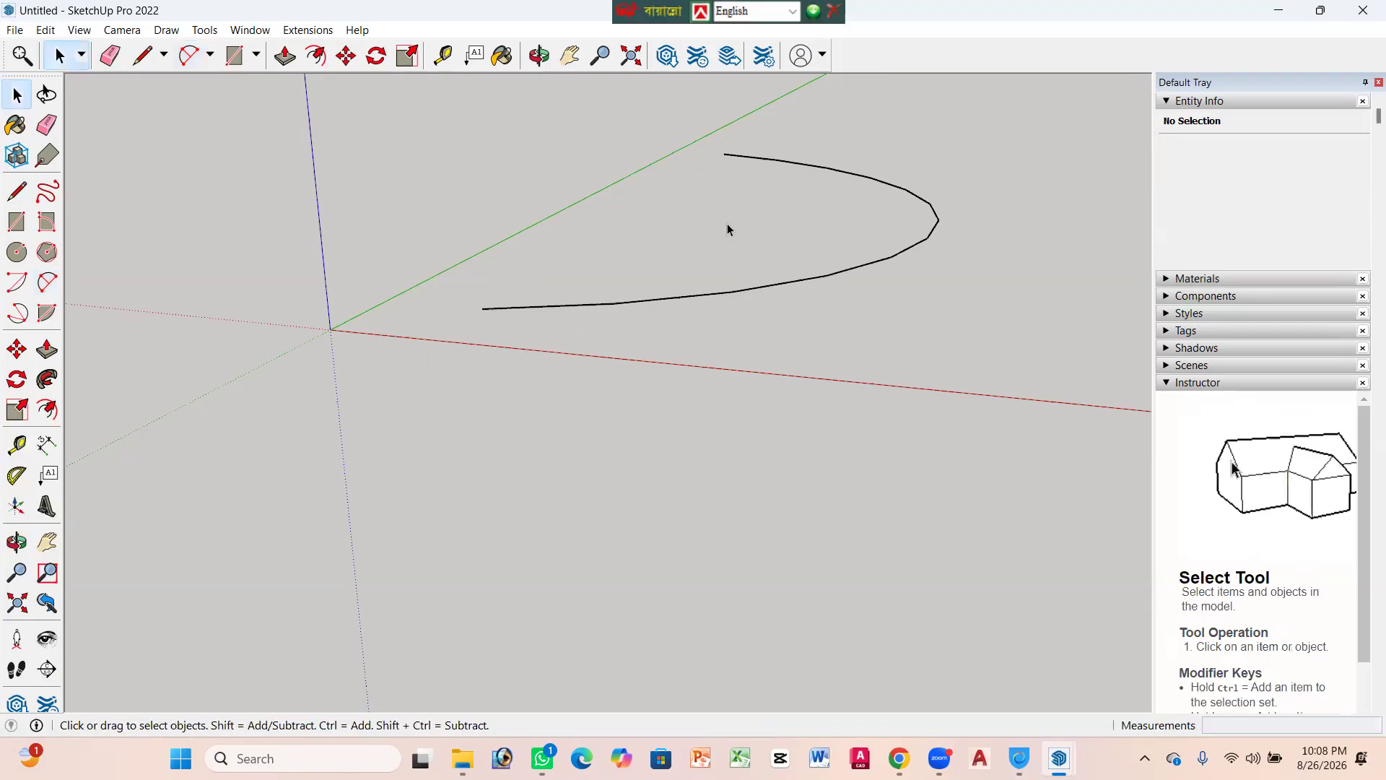
Step: Close the arc into a face with a straight line about 225' long between its two endpoints
left_click(143, 58)
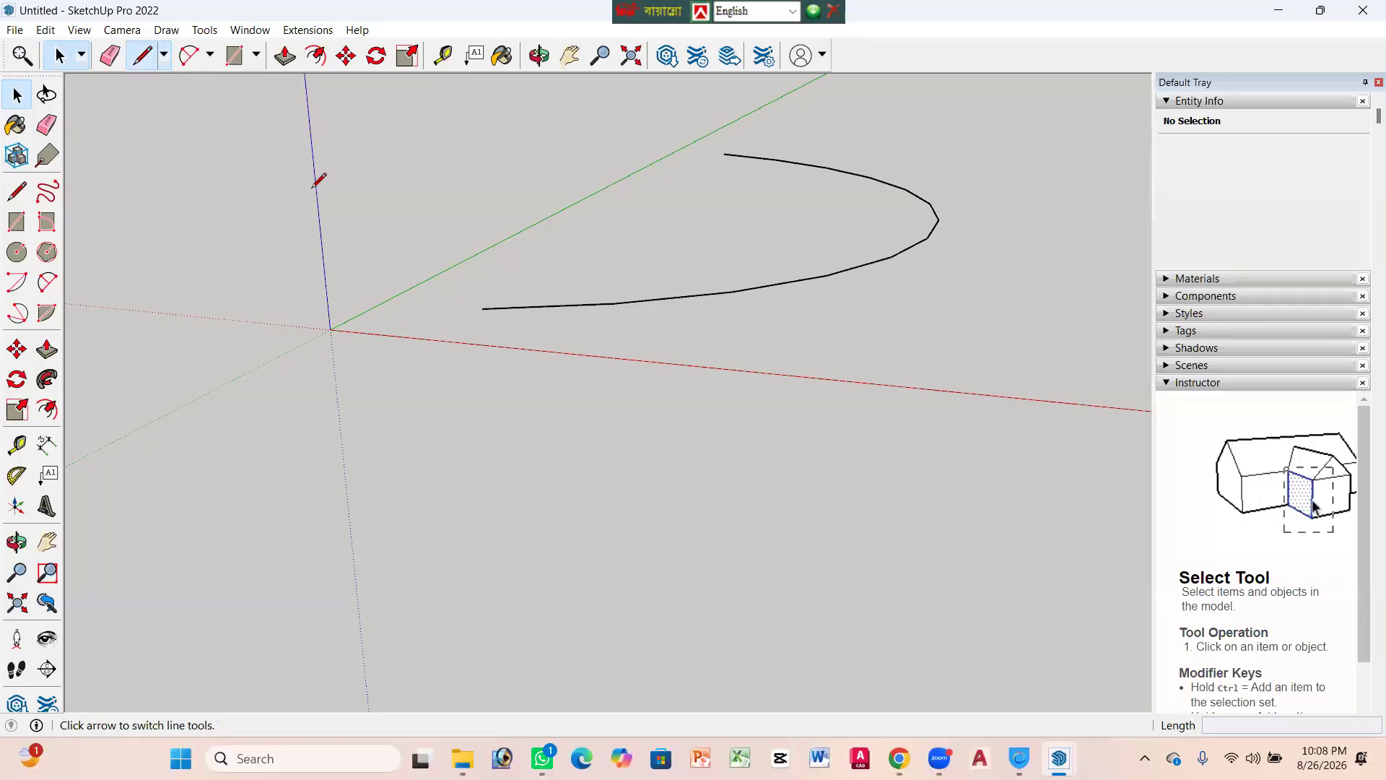
left_click(483, 308)
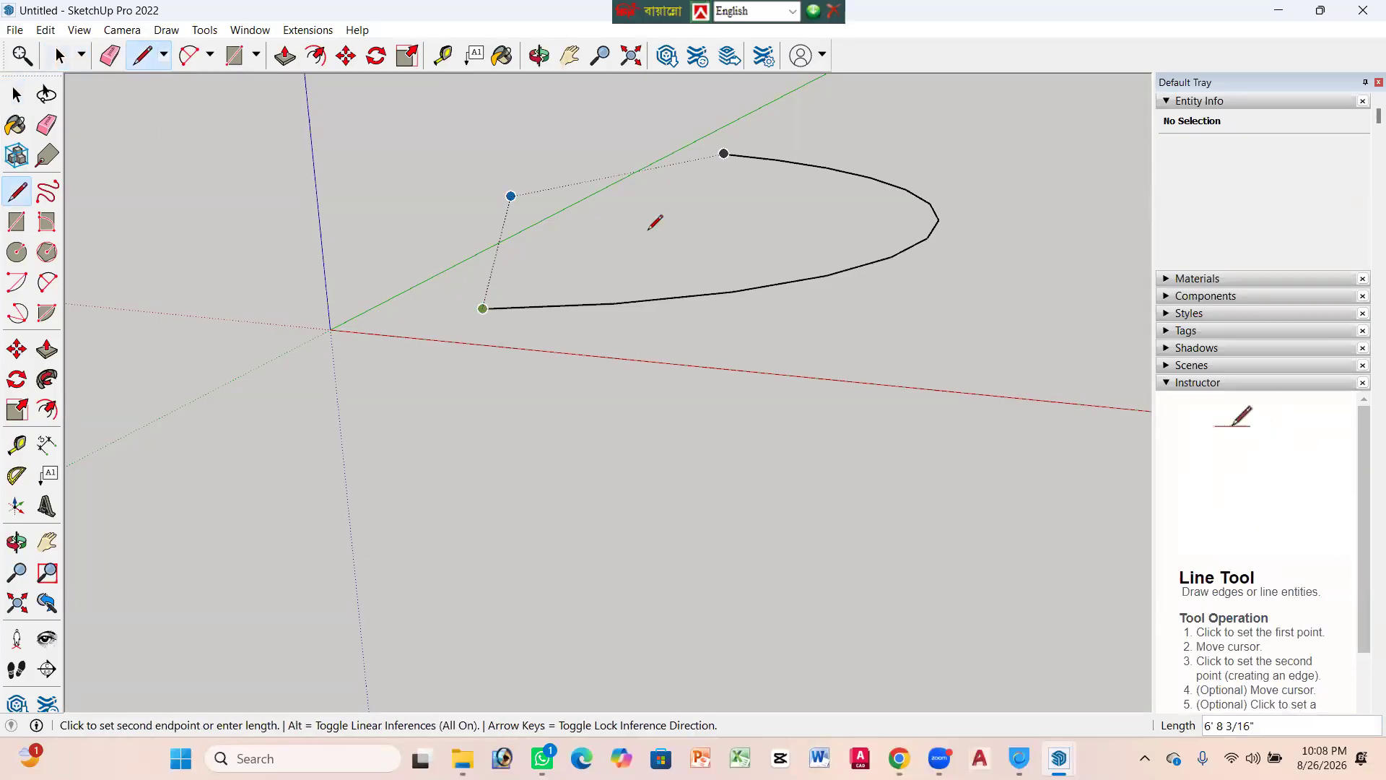
left_click(724, 153)
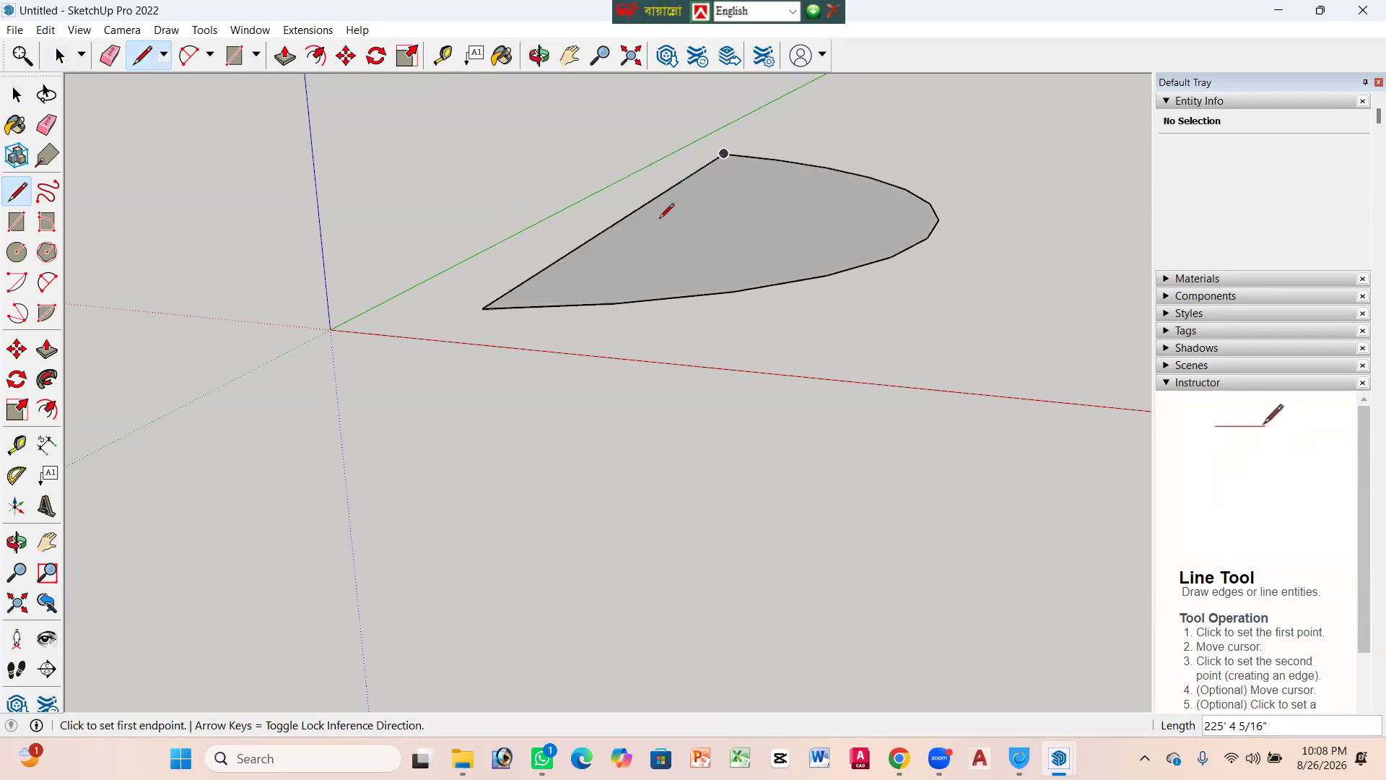
Step: Draw a line about 27' long inside the arc face and remove it with the Eraser tool
scroll(574, 321, "down", 1)
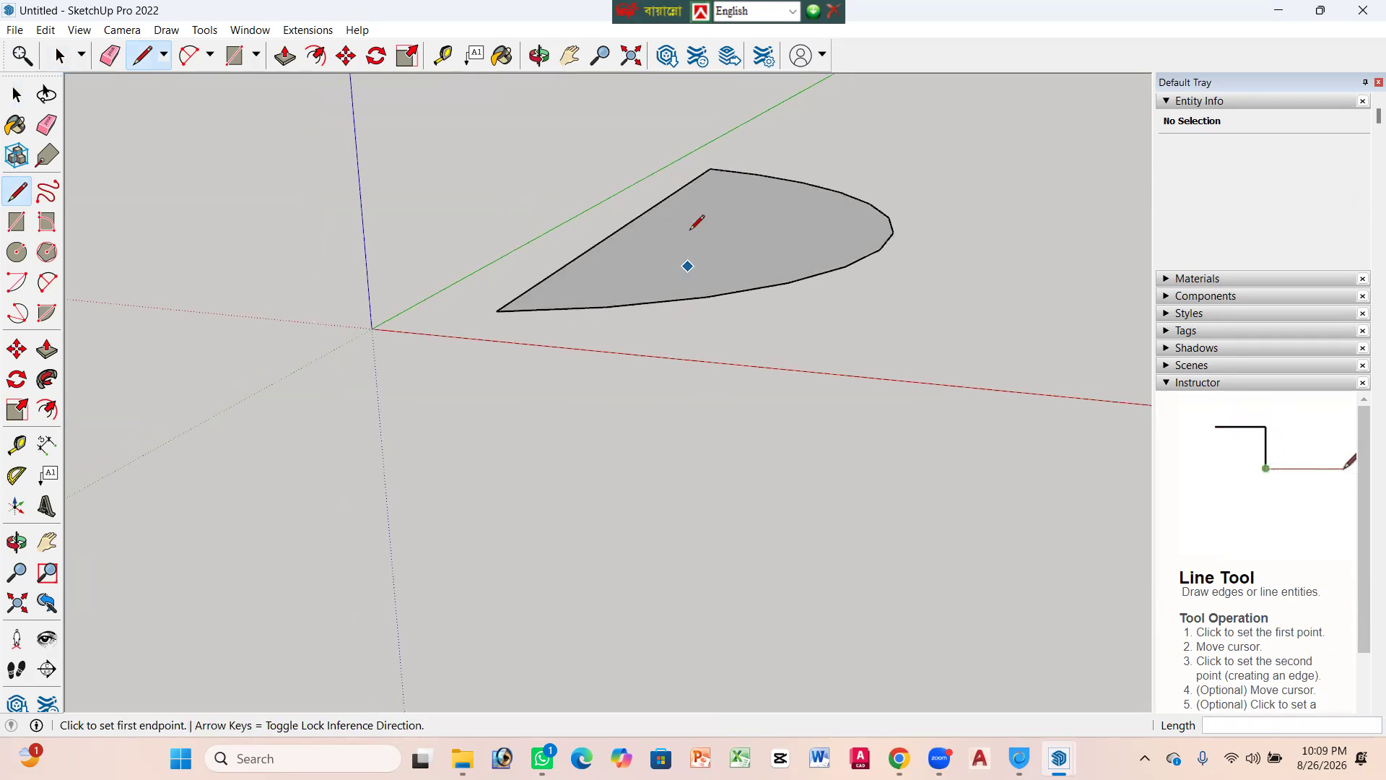
scroll(688, 221, "up", 2)
scroll(621, 310, "down", 1)
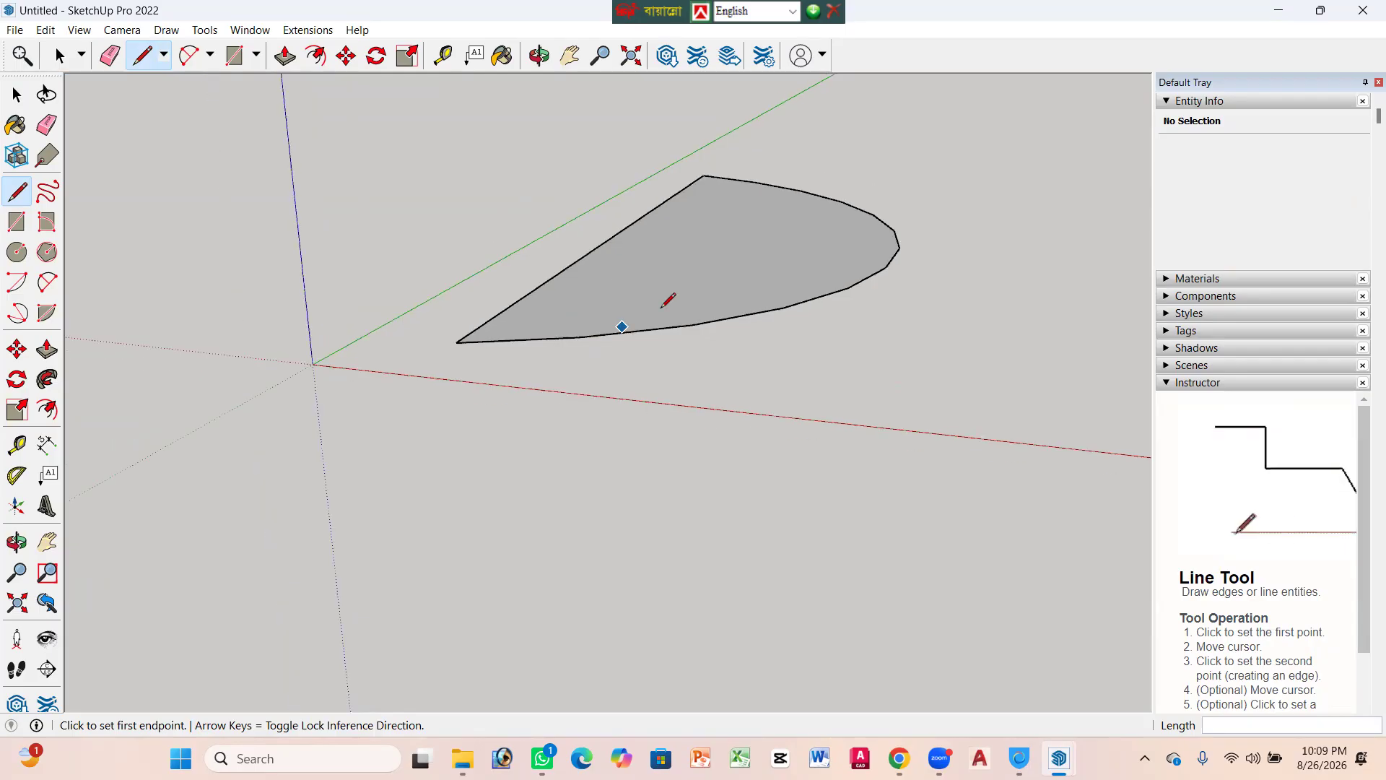
left_click(651, 277)
left_click(760, 285)
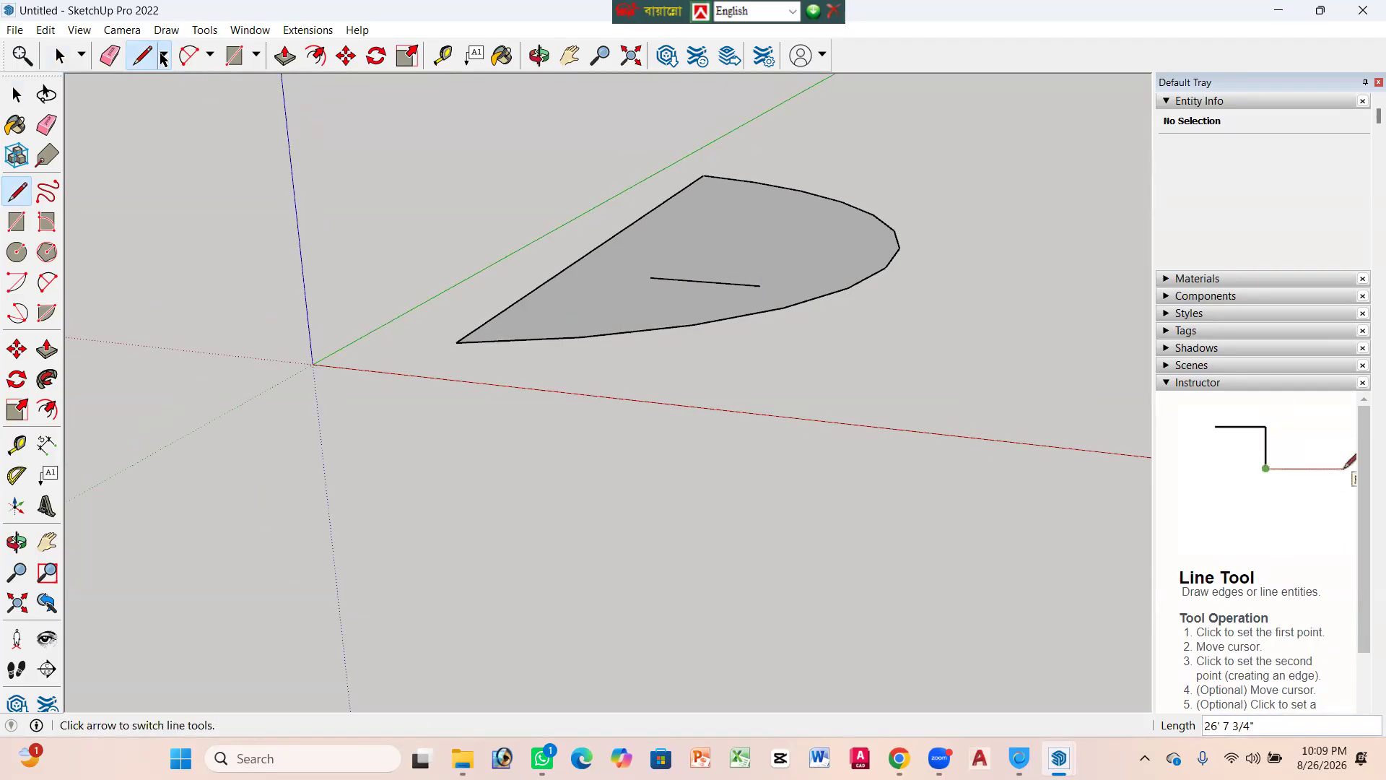
left_click(110, 56)
left_click(676, 280)
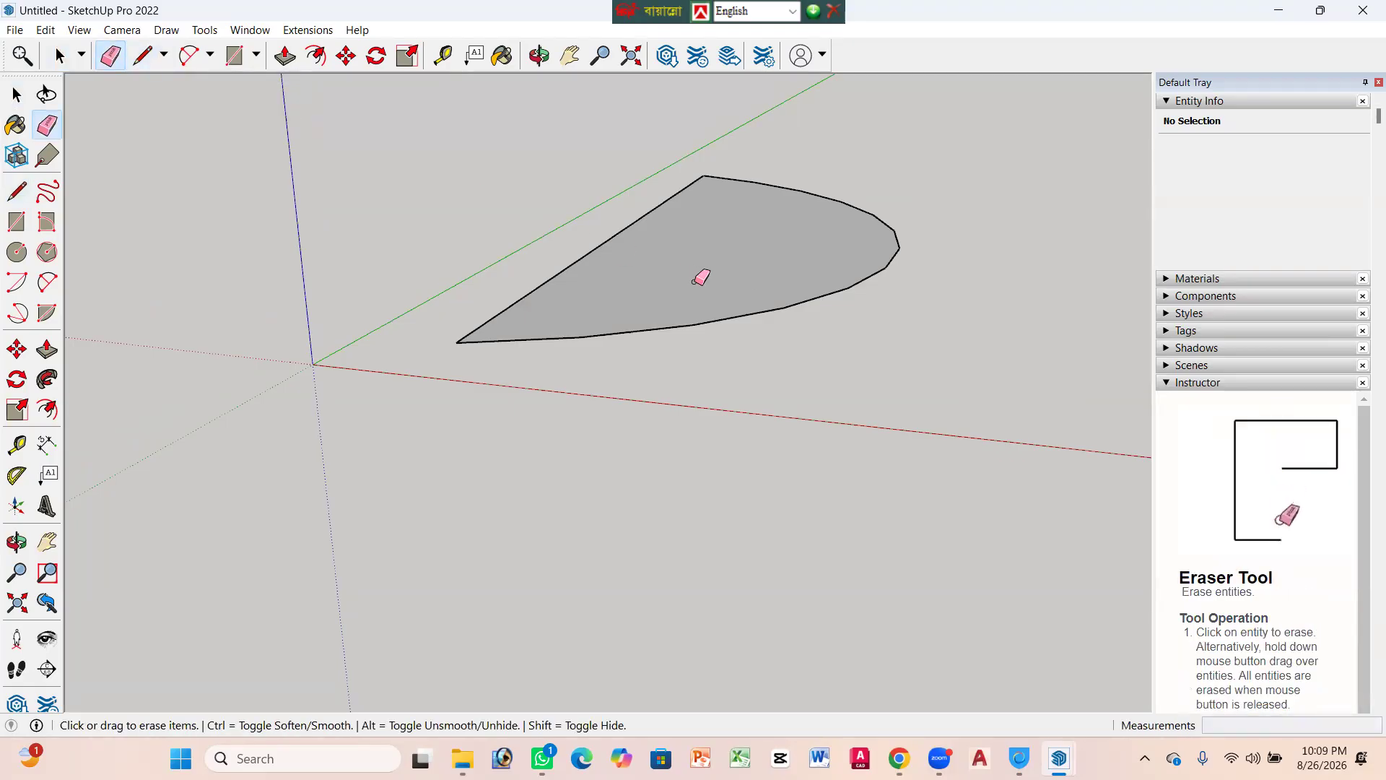
Step: Push/Pull the closed arc face upward by about 35' 6" to form a solid
middle_click_drag(866, 370, 879, 423)
key("e")
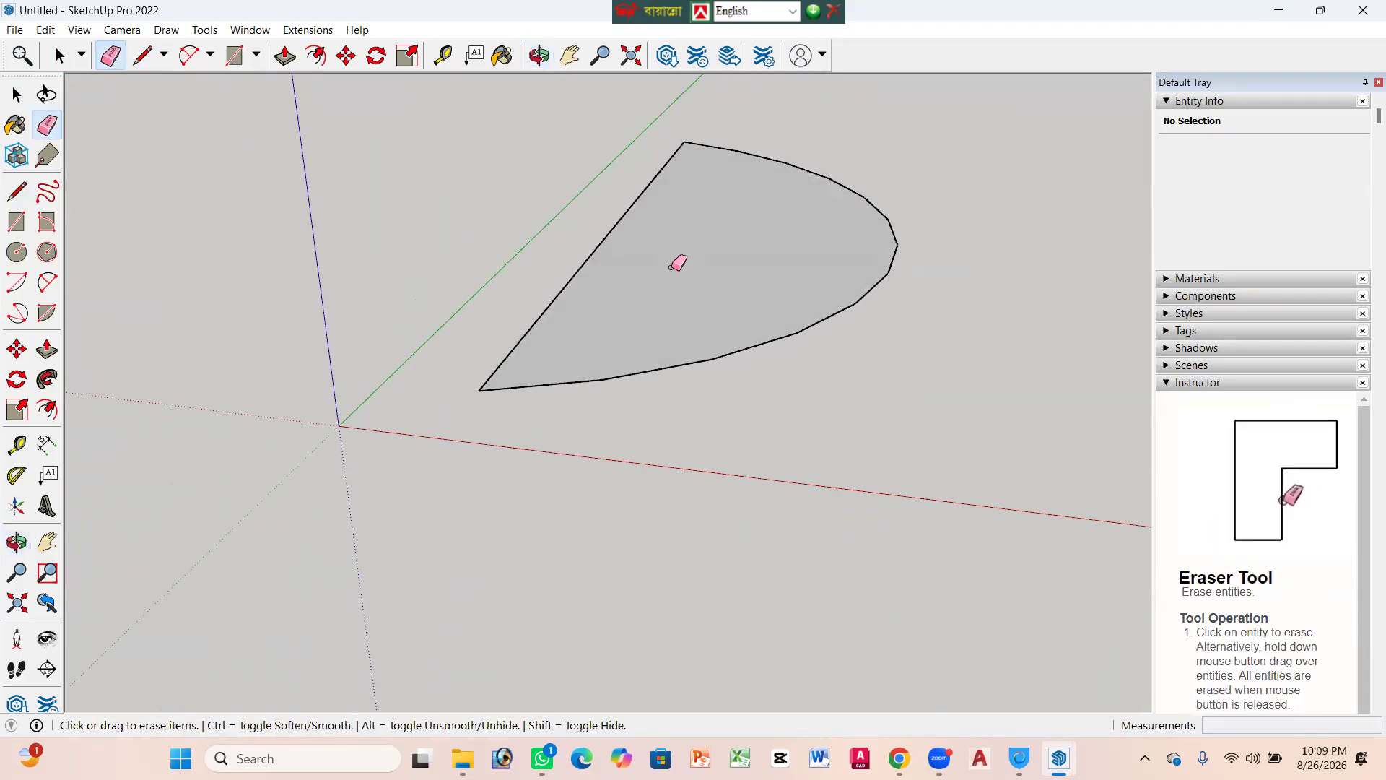
mouse_move(864, 291)
middle_mouse_down()
mouse_move(851, 381)
mouse_move(875, 384)
mouse_move(792, 431)
mouse_move(847, 394)
mouse_move(792, 309)
mouse_move(755, 171)
mouse_move(610, 279)
mouse_move(678, 242)
middle_mouse_up()
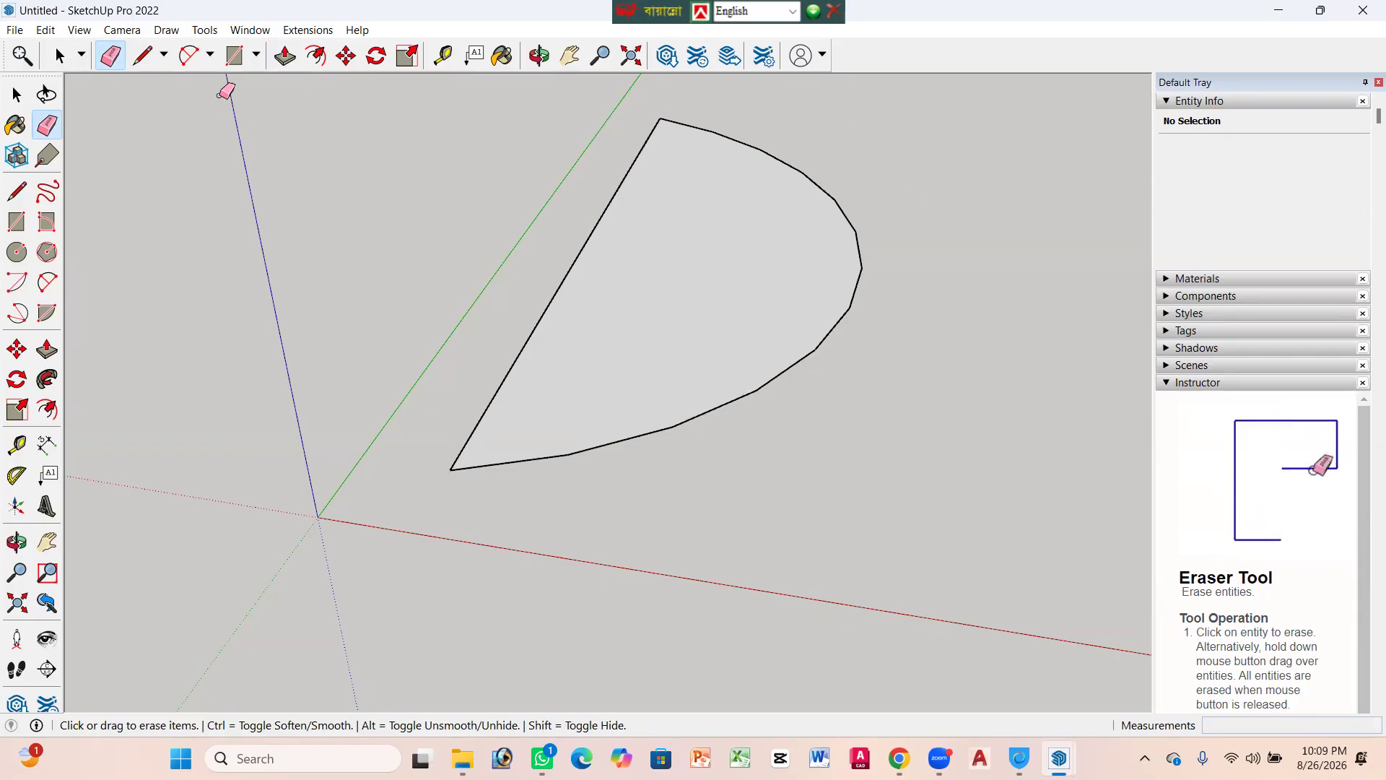
left_click(285, 56)
left_click(684, 303)
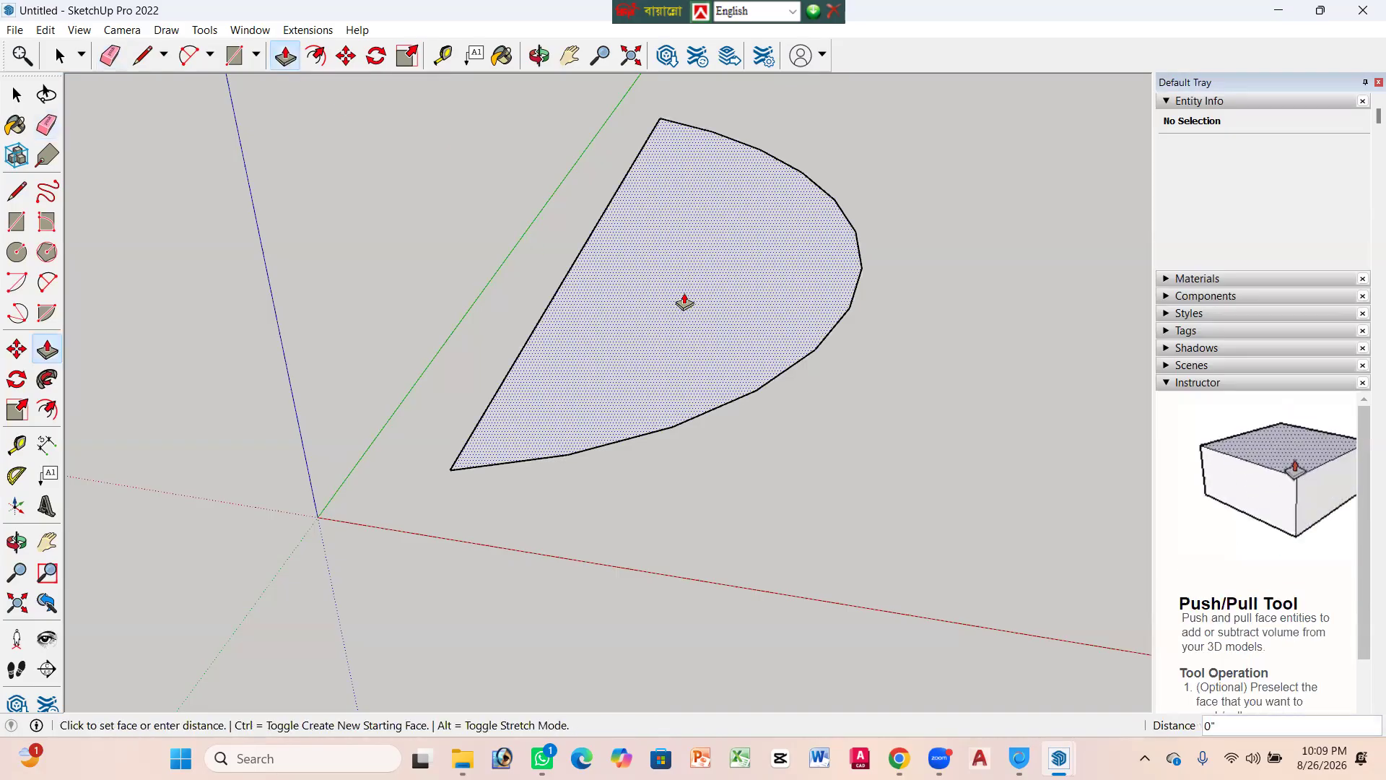
scroll(668, 235, "down", 2)
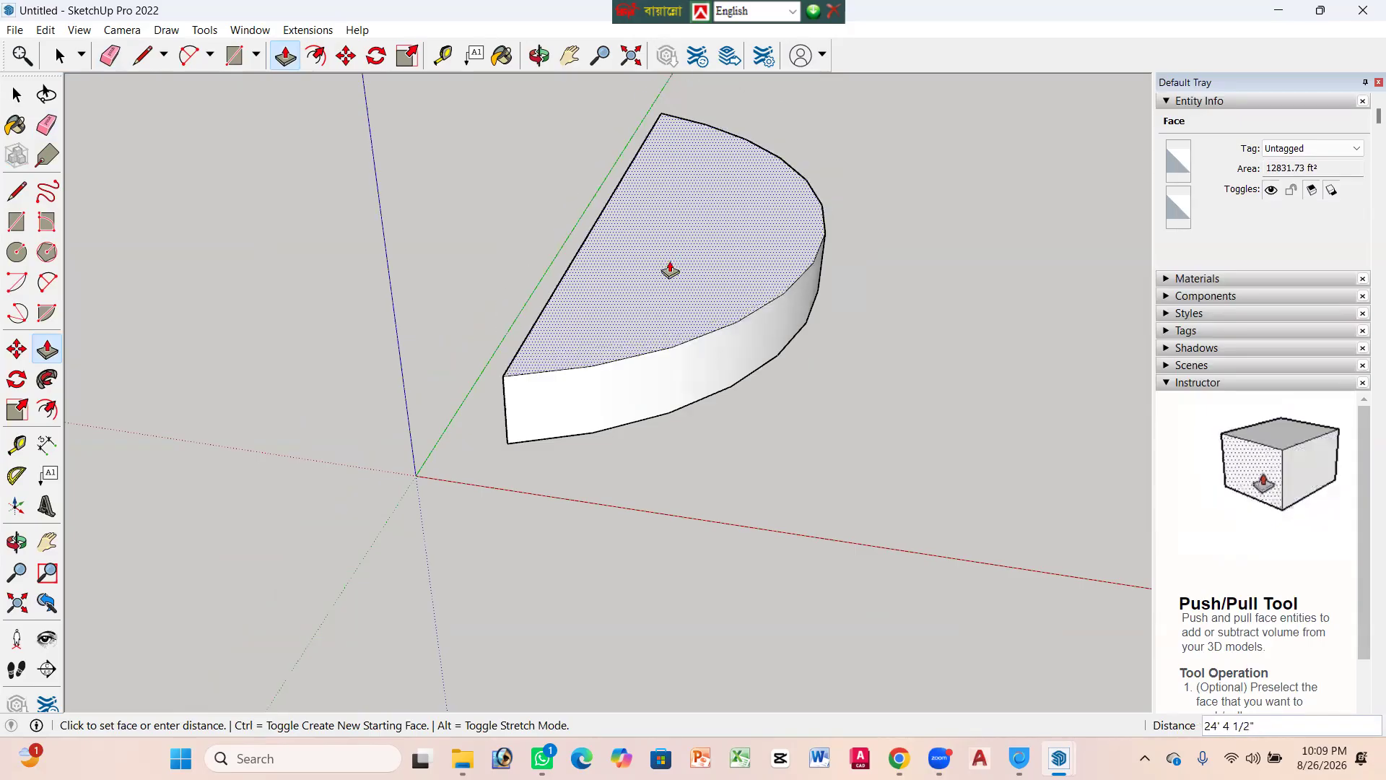
left_click(669, 233)
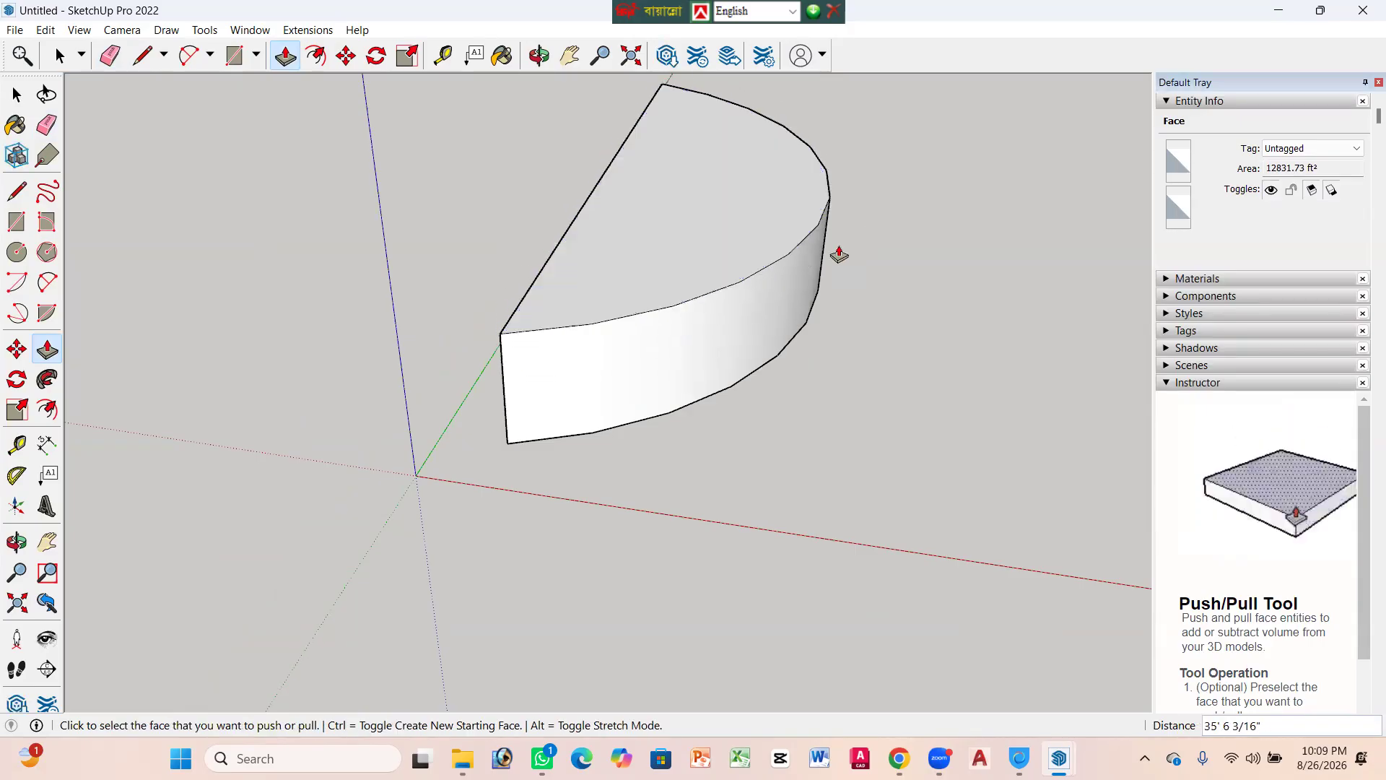
scroll(741, 345, "down", 1)
scroll(706, 323, "up", 2)
scroll(847, 366, "down", 2)
middle_click_drag(649, 398, 692, 386)
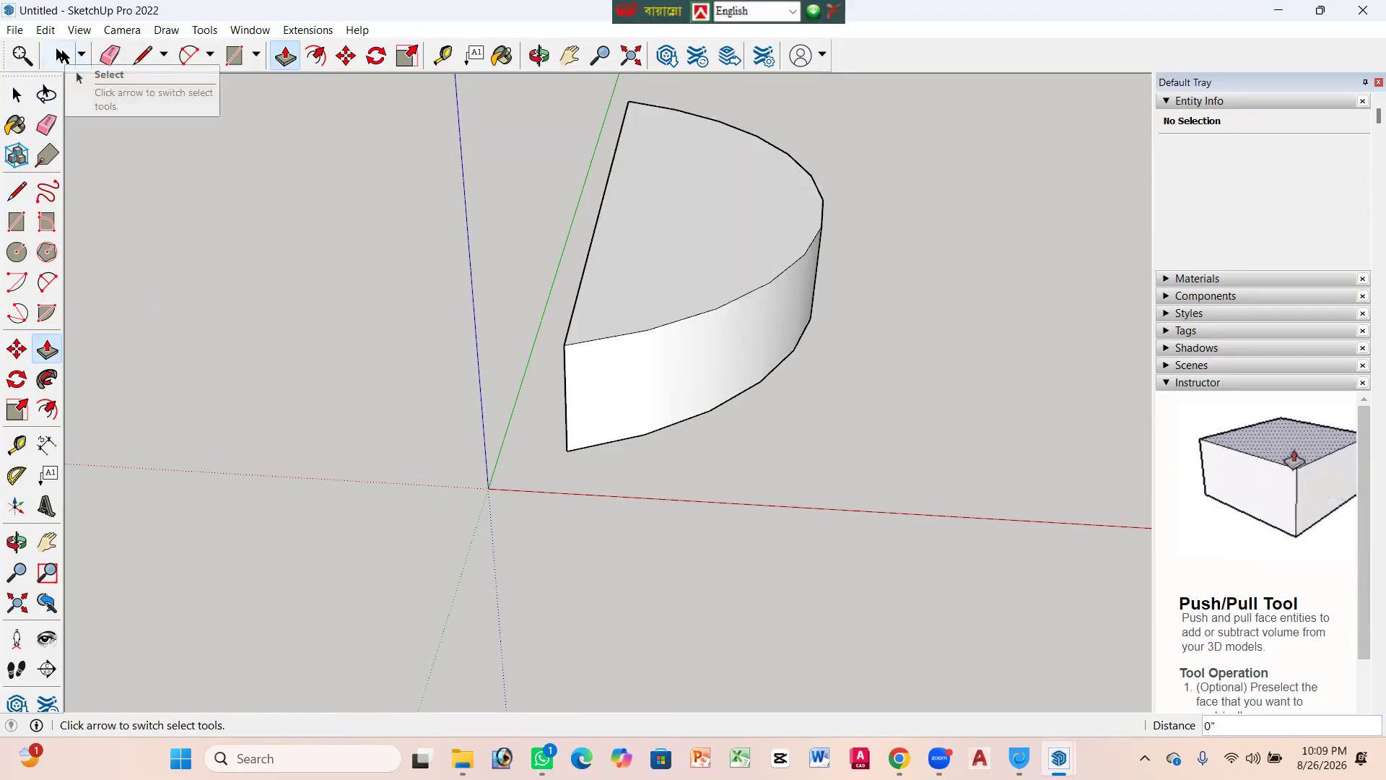
right_click(200, 294)
left_click(211, 252)
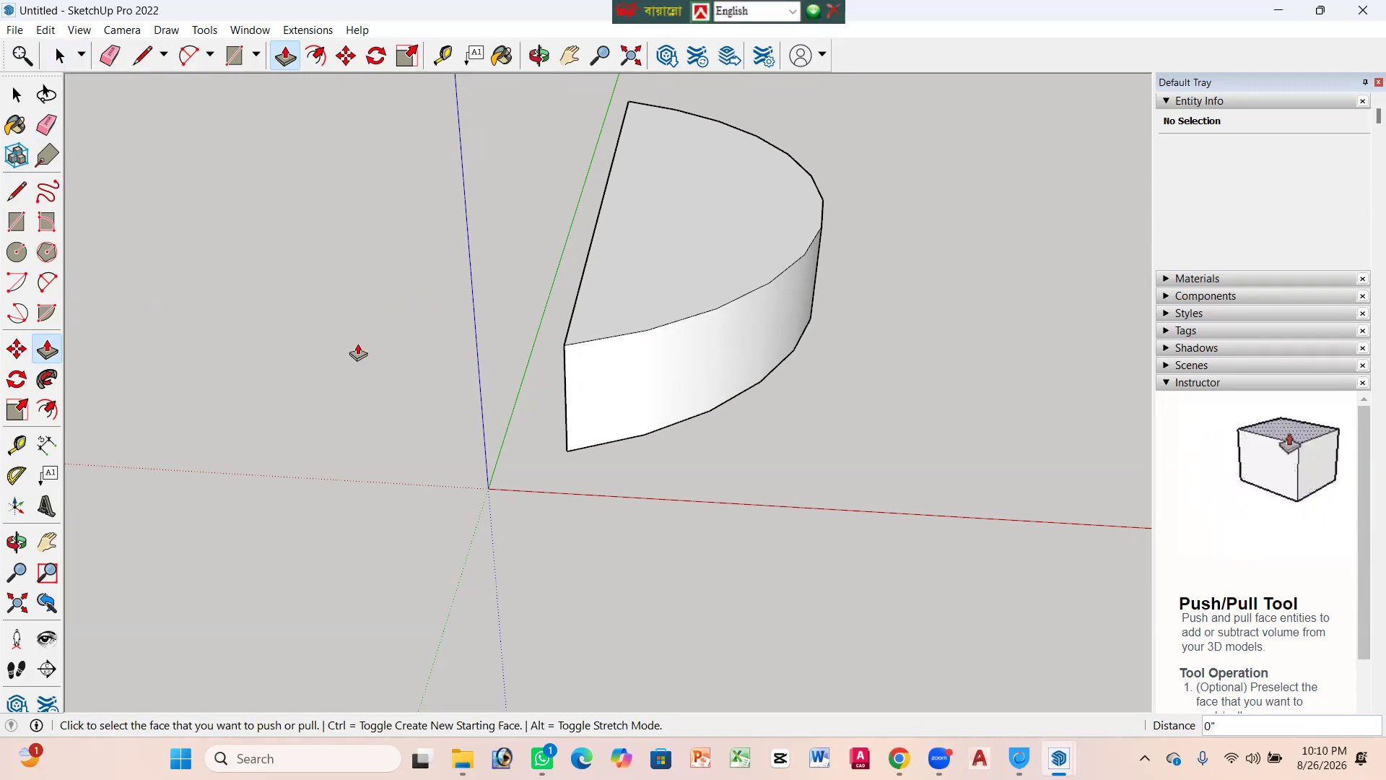
Step: Select the solid's curved side surface and its flat top face in turn to compare the two kinds of surface
key("space")
left_click(644, 372)
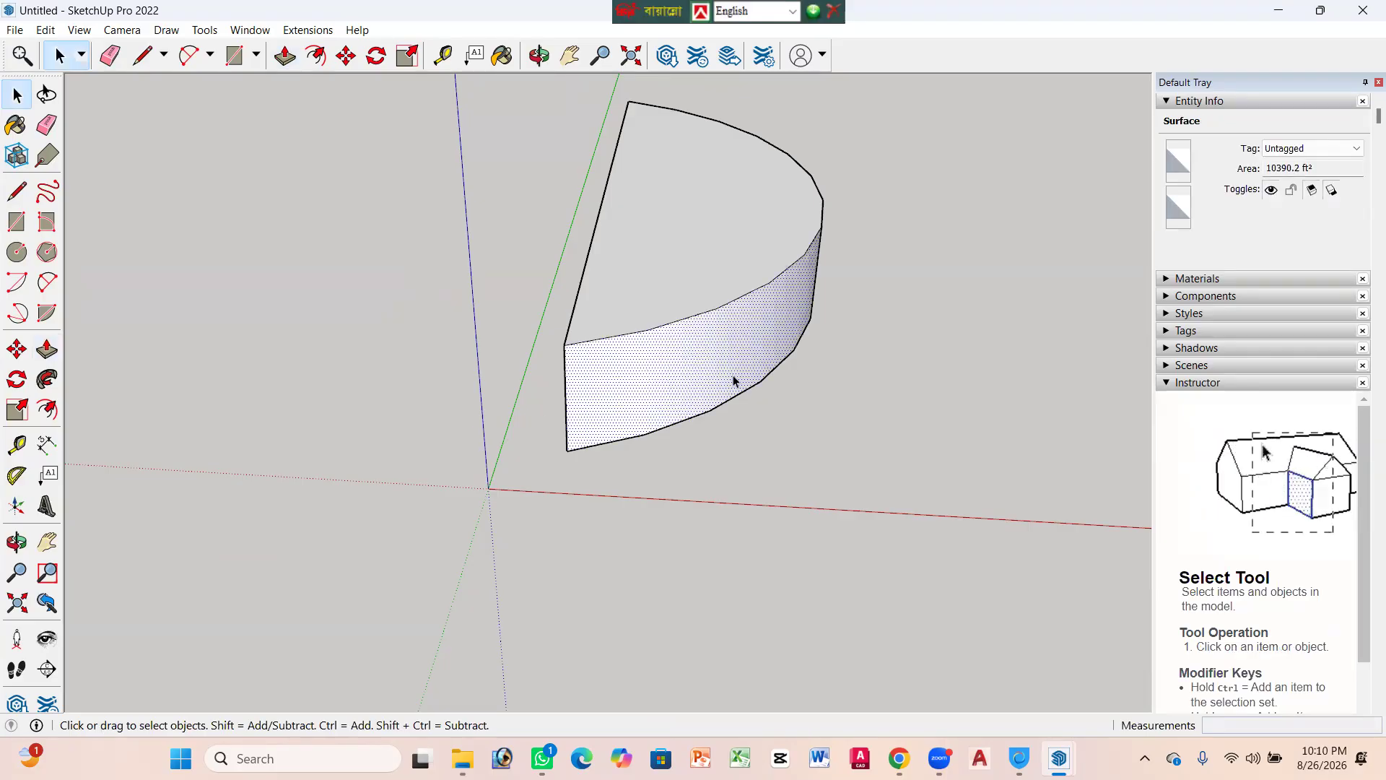
middle_click_drag(733, 380, 576, 392)
left_click(674, 284)
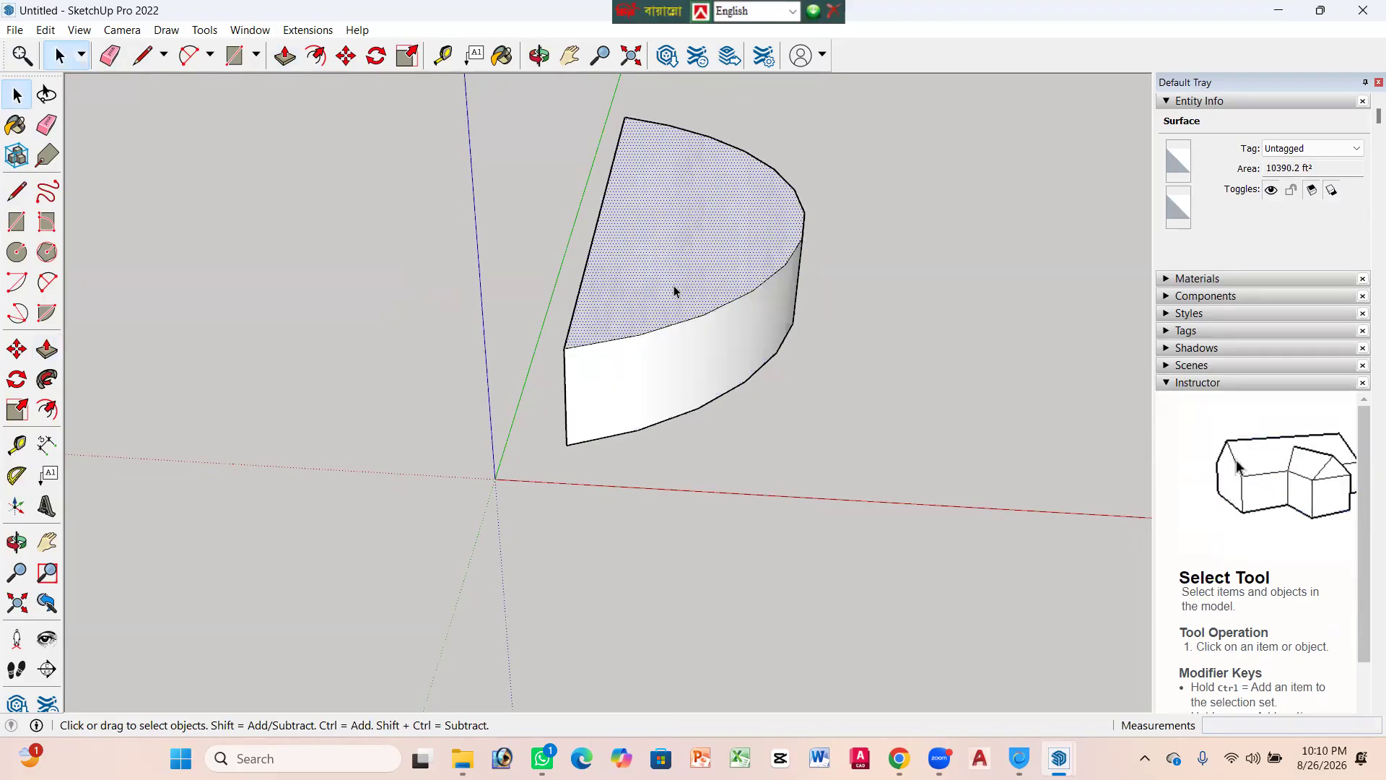
left_click(654, 381)
middle_click_drag(730, 448, 717, 288)
left_click(671, 326)
left_click(674, 239)
Step: Try to Push/Pull the curved side surface of the solid
middle_click_drag(672, 324, 654, 540)
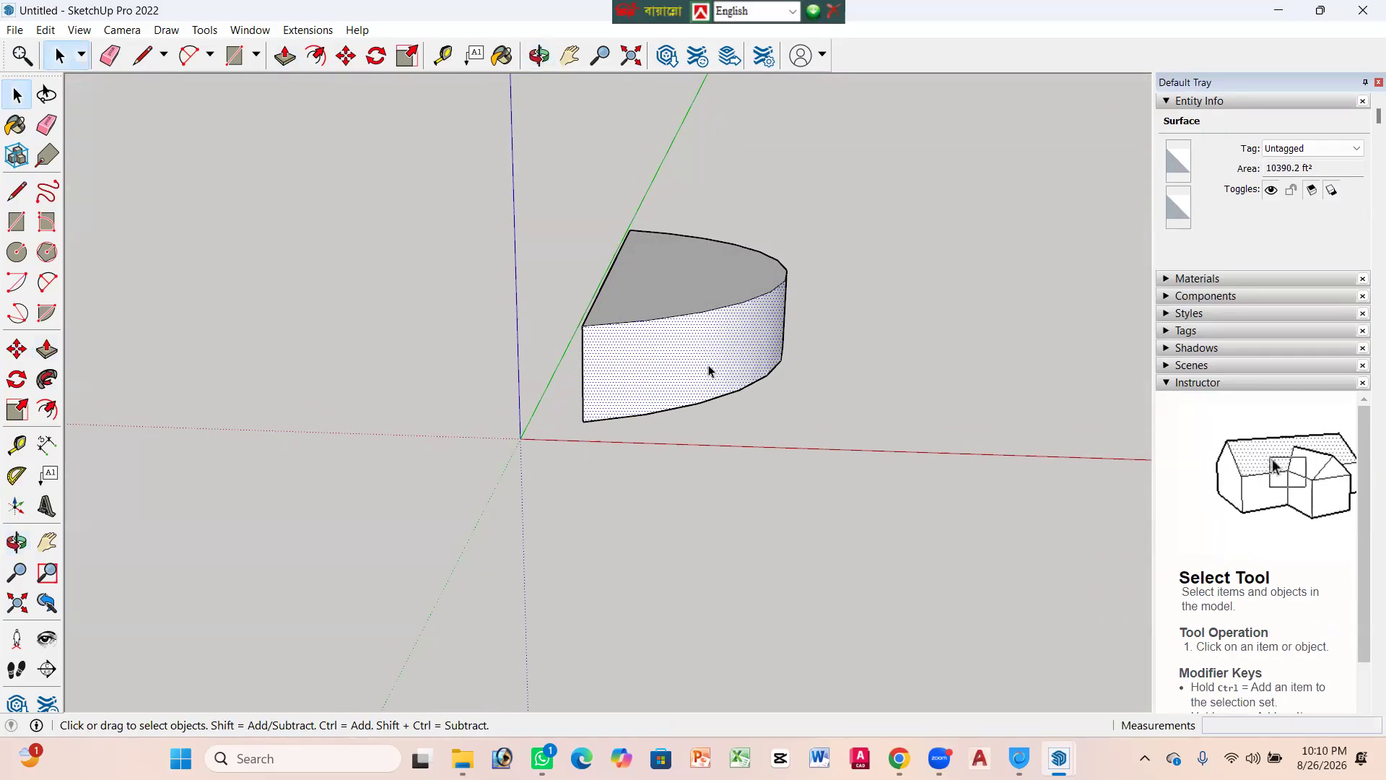
left_click(284, 58)
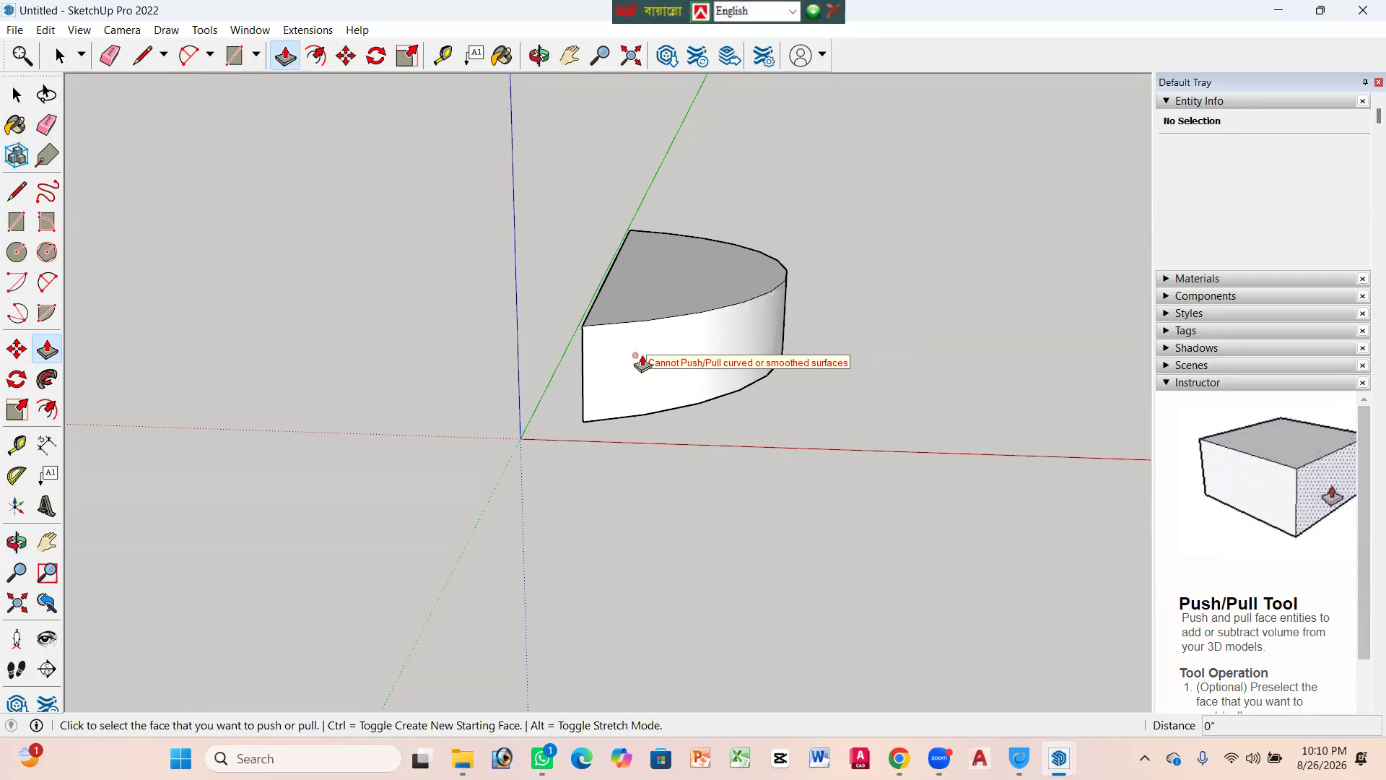
key("space")
Step: Push/Pull the solid's flat top face upward by about 9' 8"
mouse_move(678, 379)
middle_mouse_down()
mouse_move(662, 390)
mouse_move(680, 371)
middle_mouse_up()
left_click(703, 287)
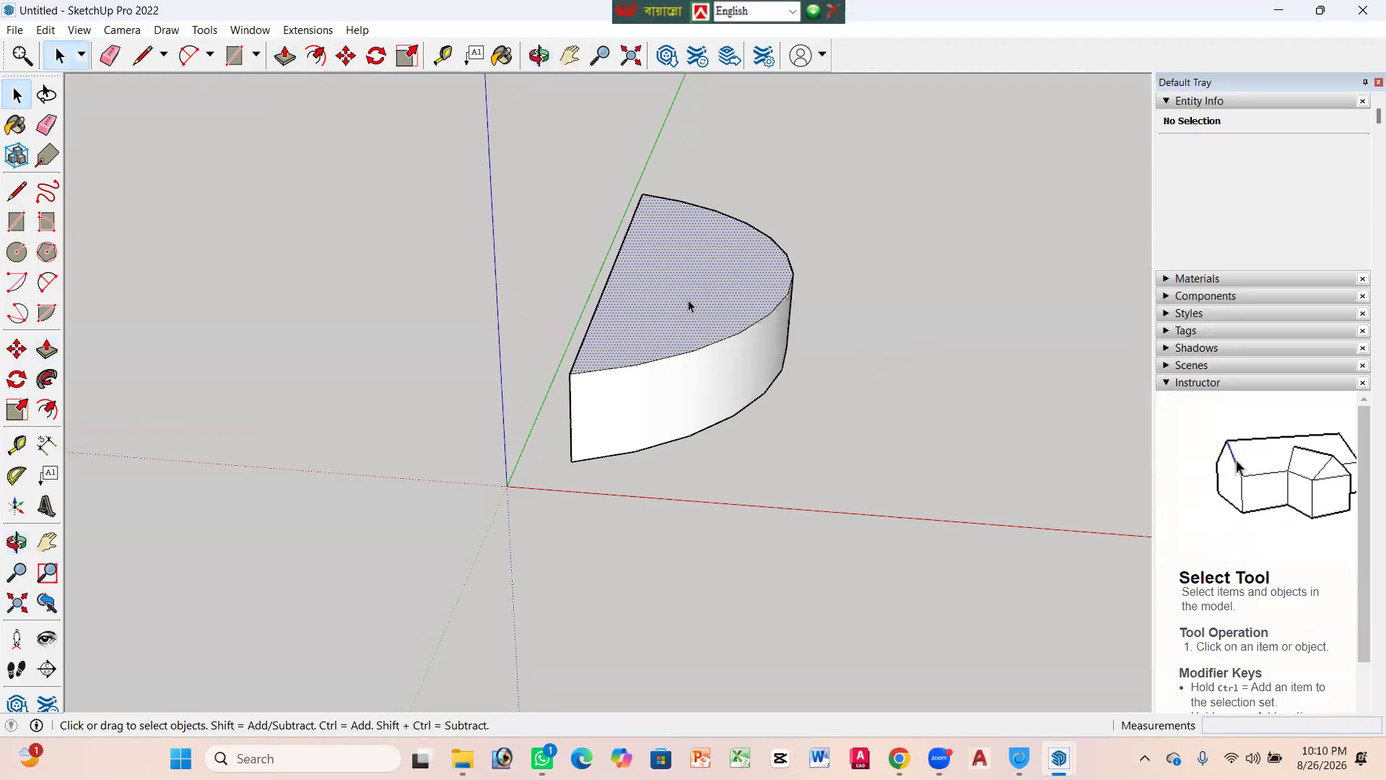
left_click(285, 55)
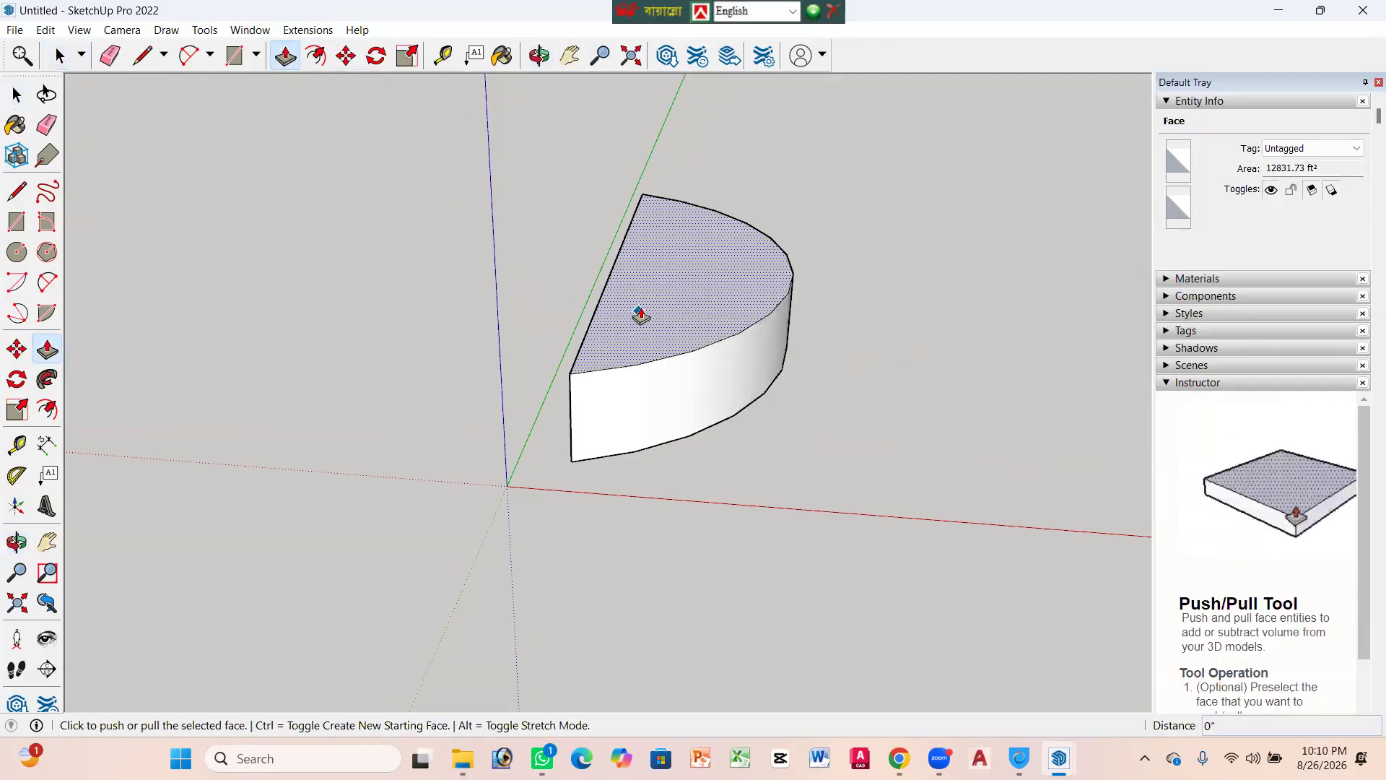
left_click(699, 296)
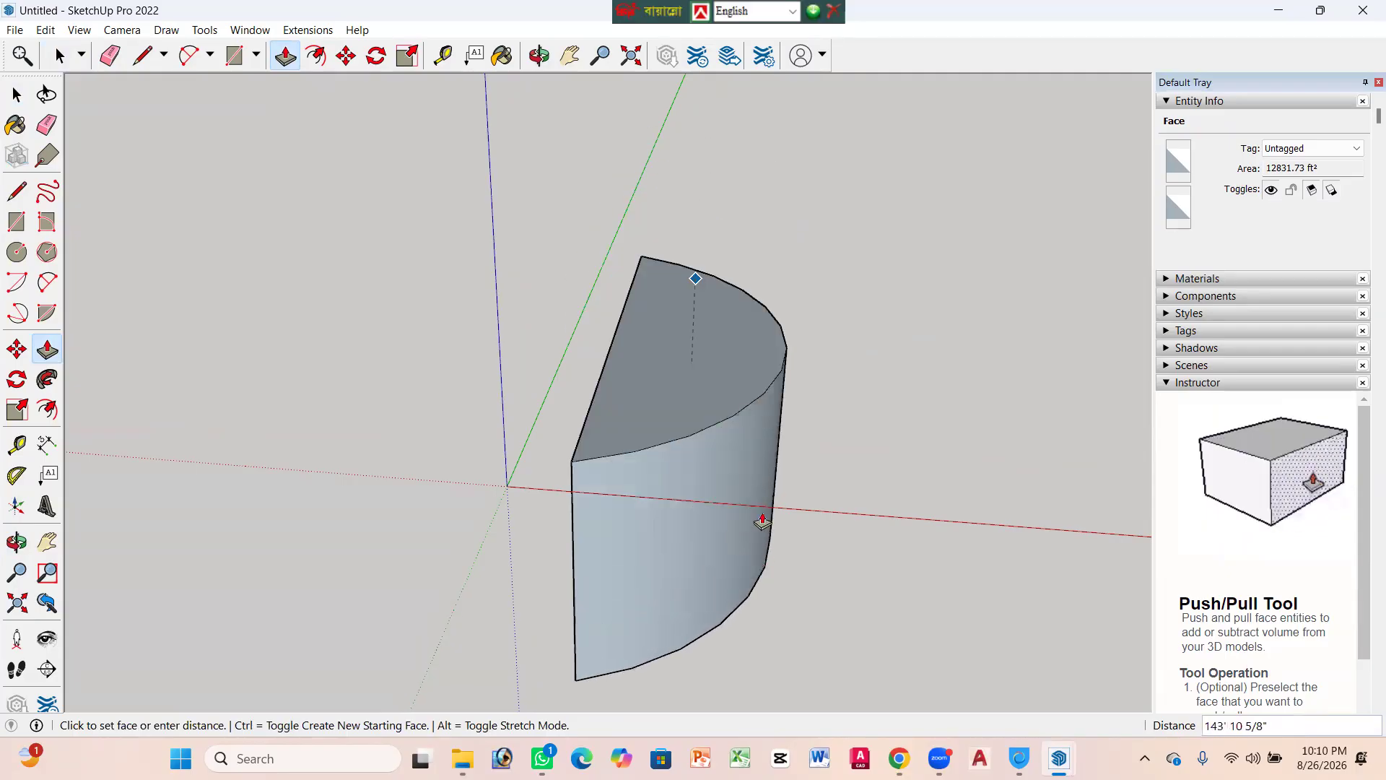
left_click(706, 269)
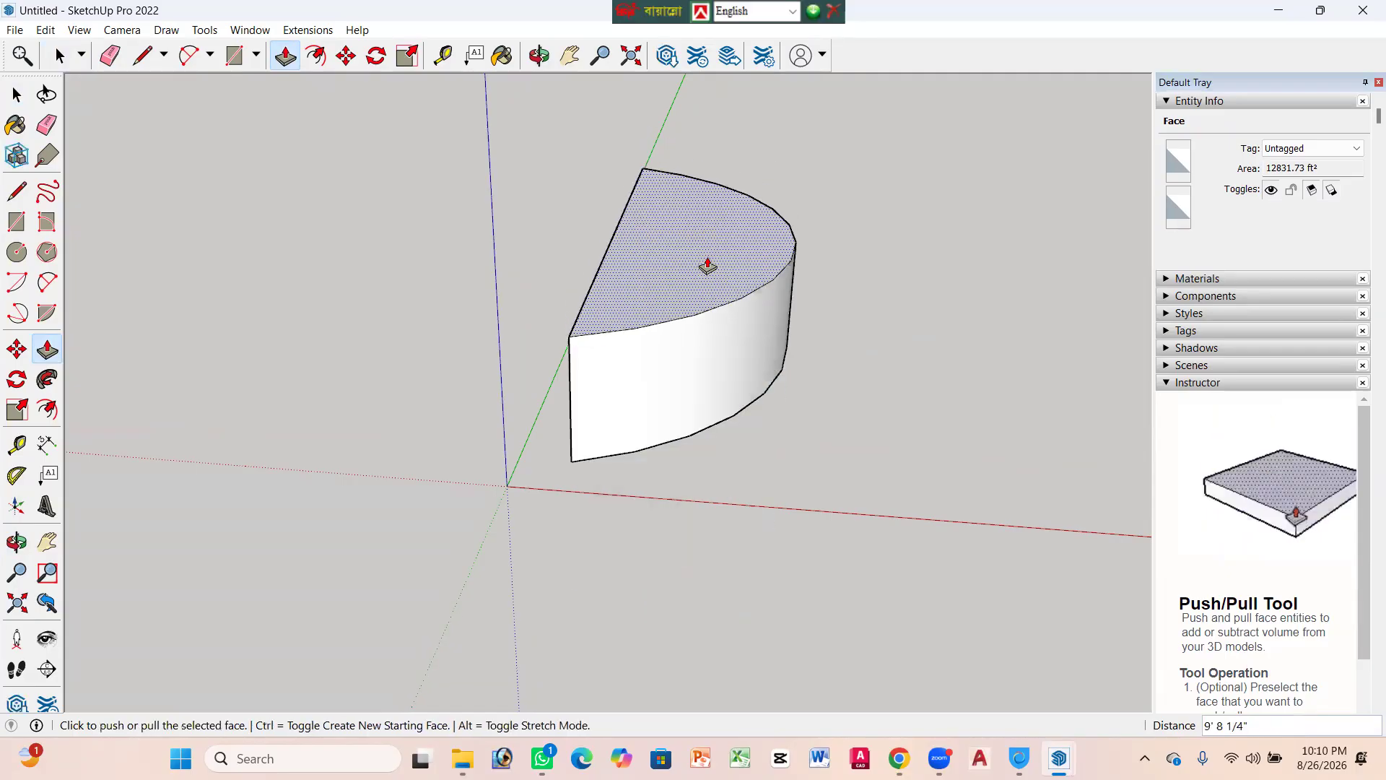
Step: Try to Push/Pull the curved side surface again, both without a selection and with the surface preselected
middle_click_drag(703, 354, 767, 424)
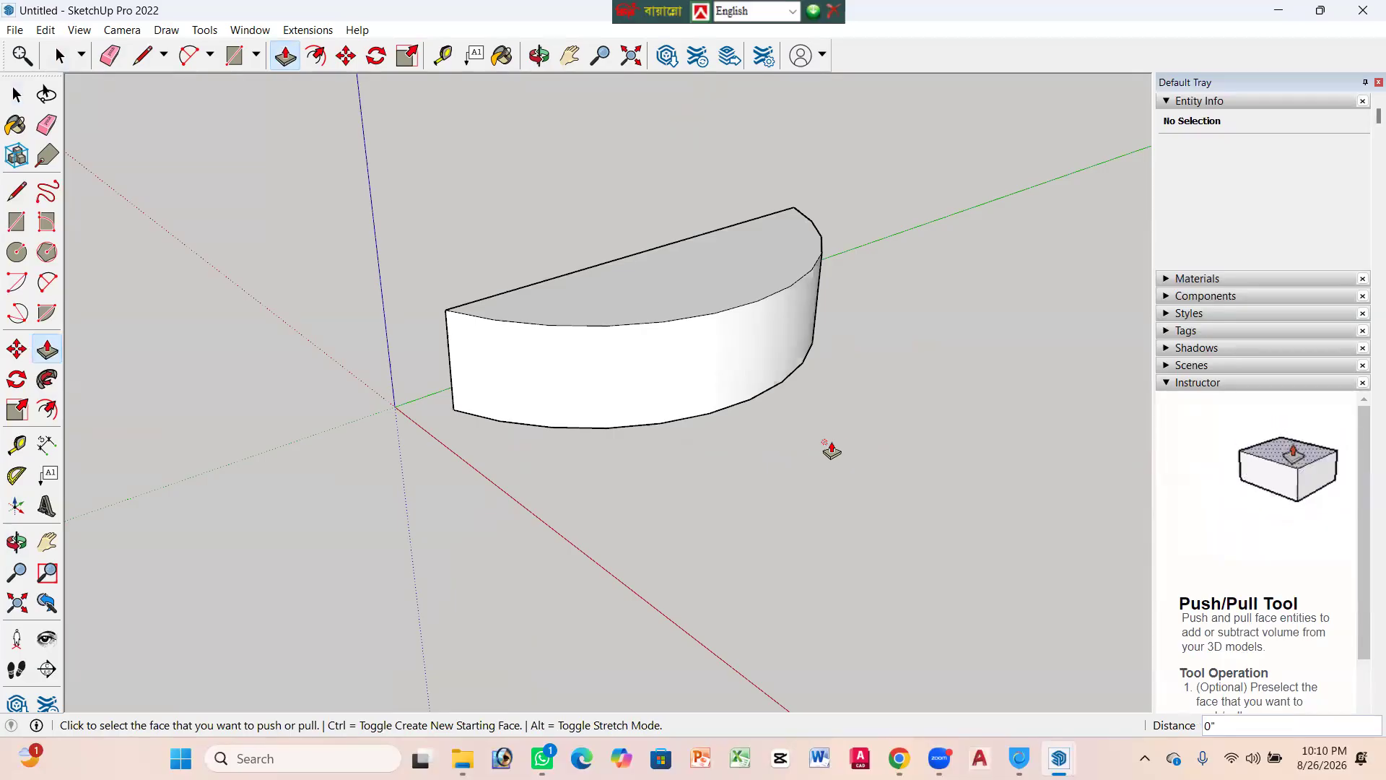
key("space")
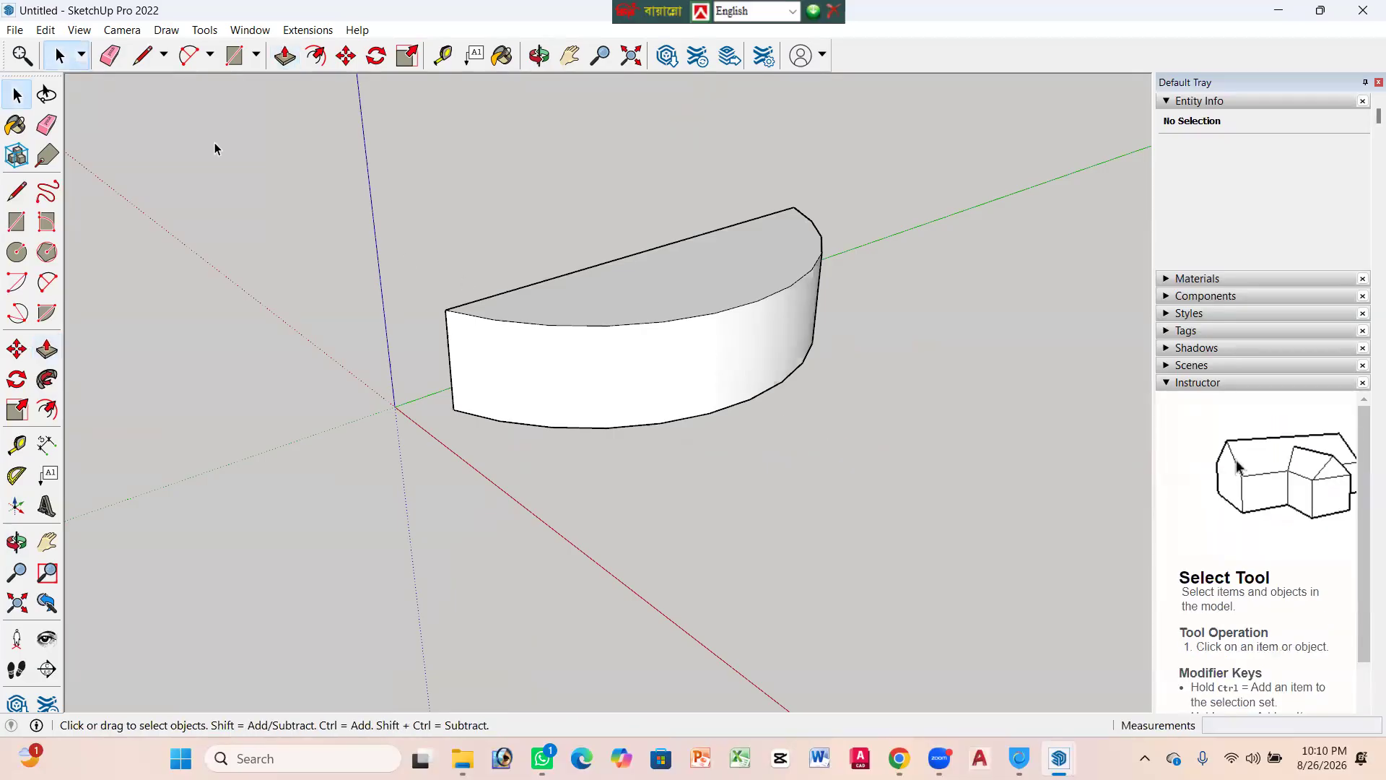
left_click(285, 56)
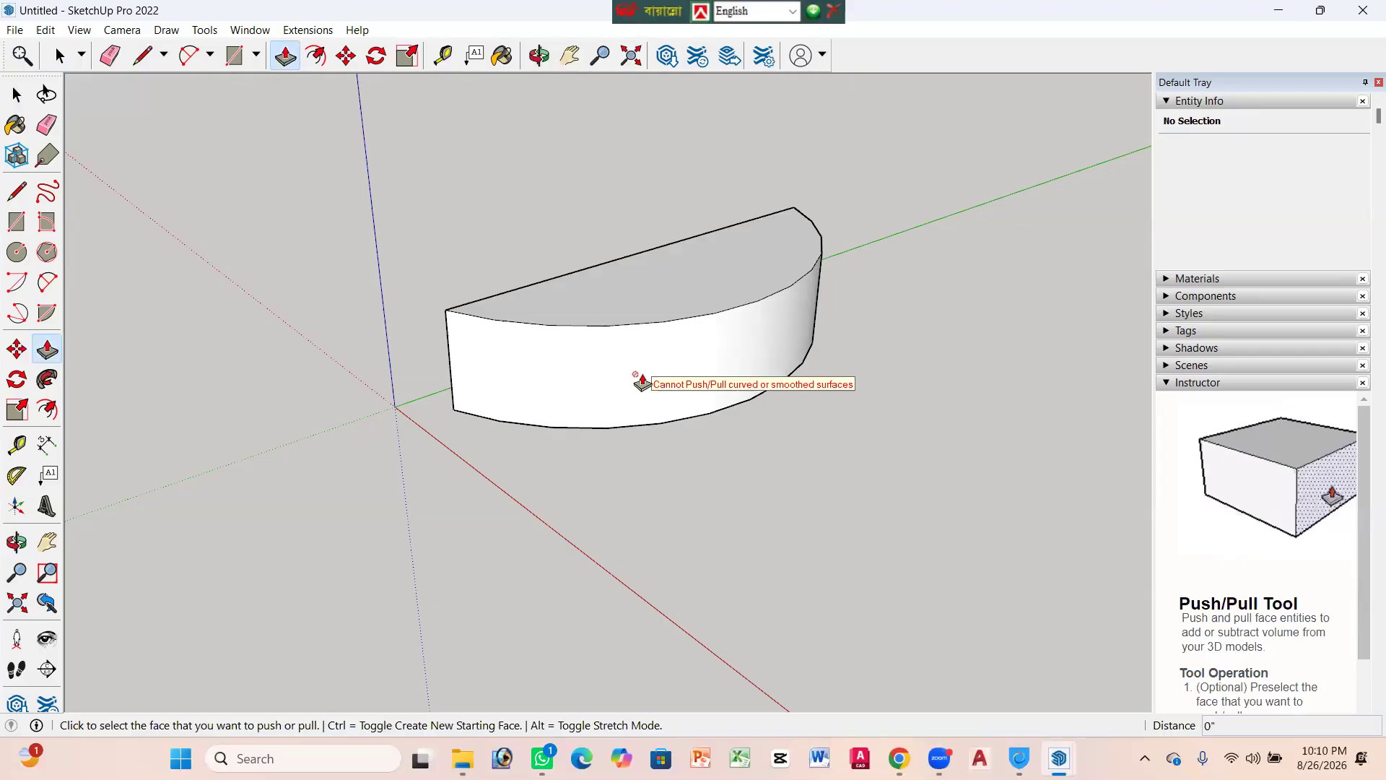
key("space")
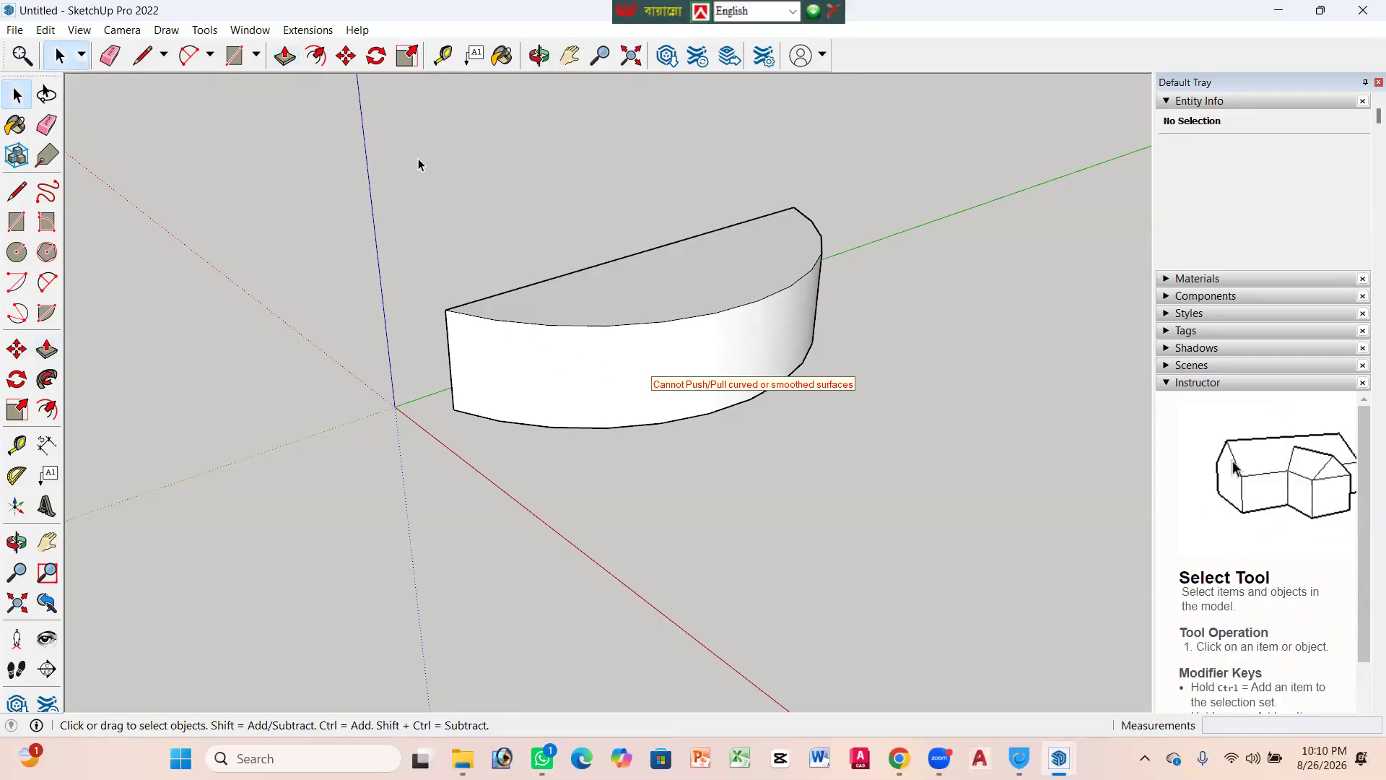
left_click(581, 389)
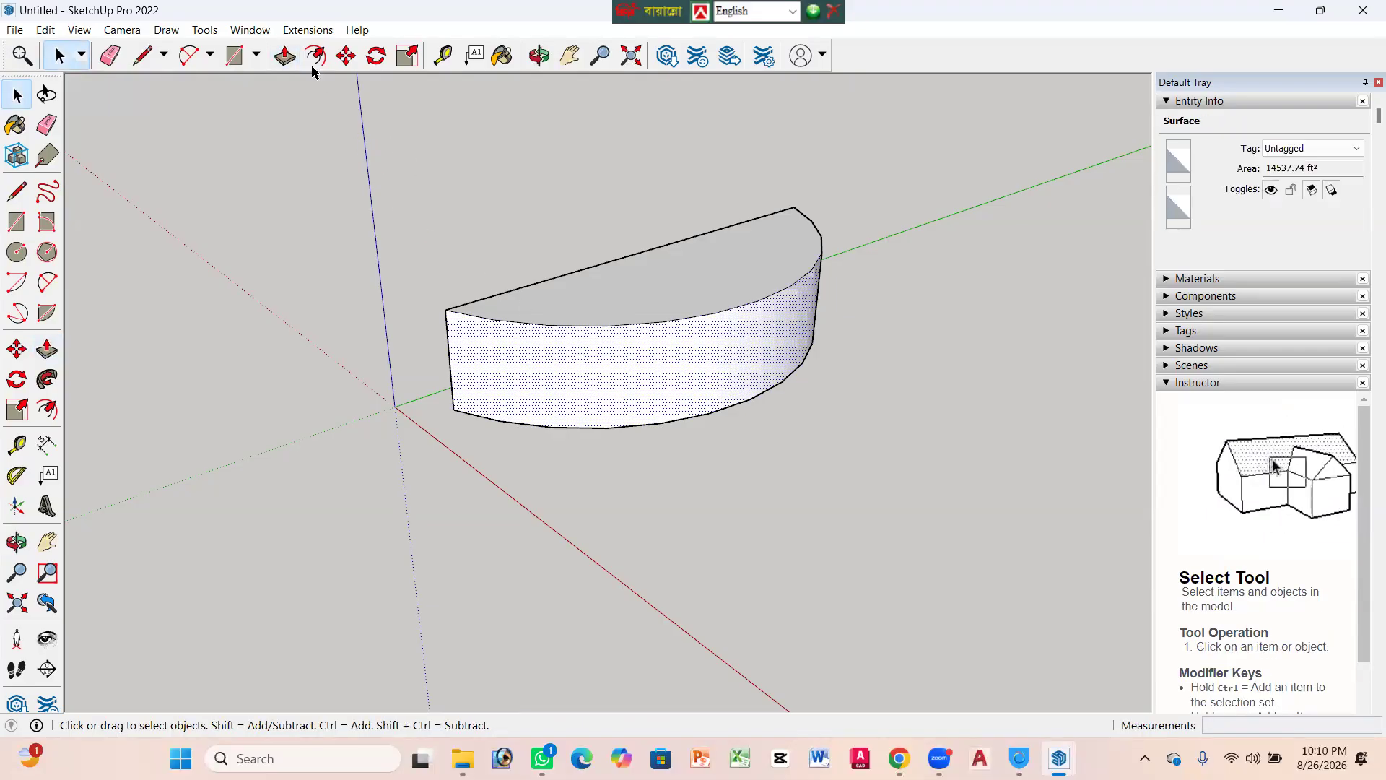
left_click(285, 58)
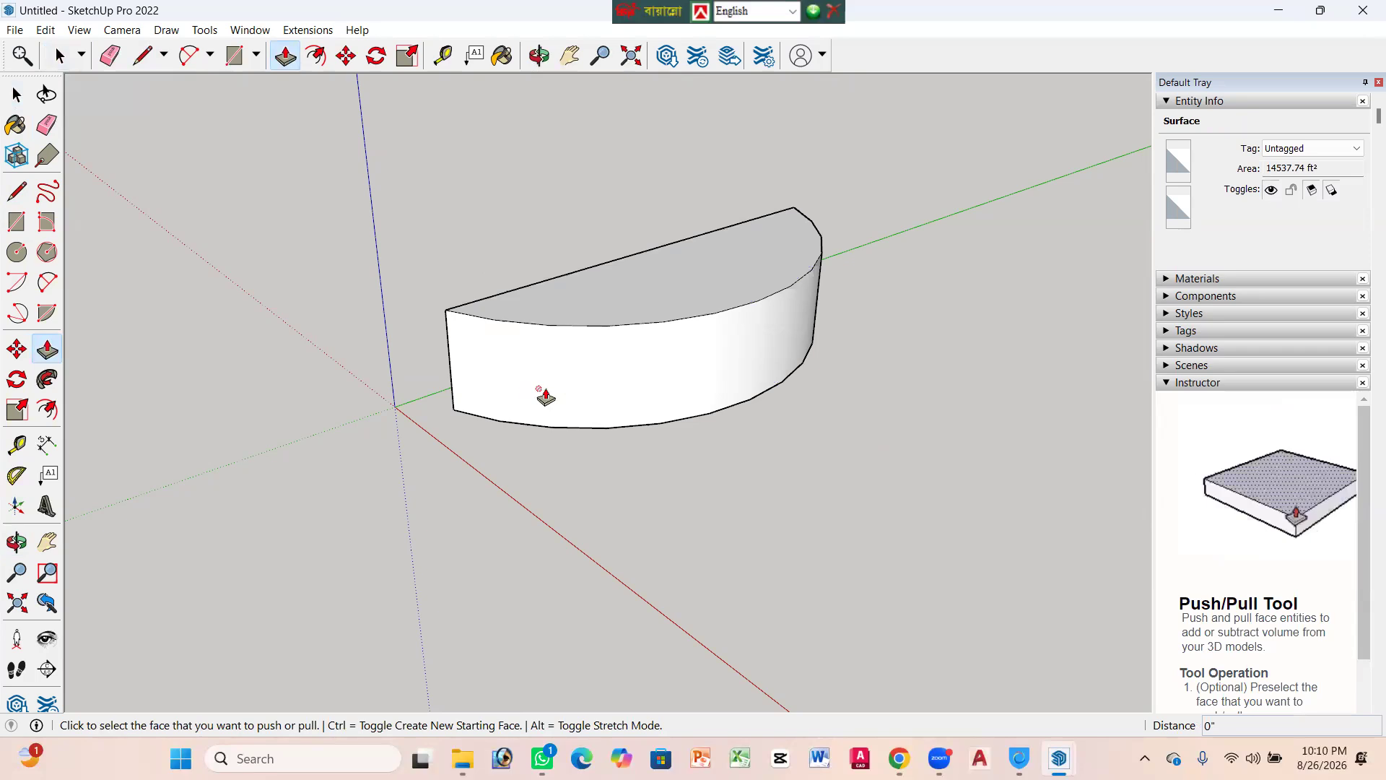
left_click(599, 384)
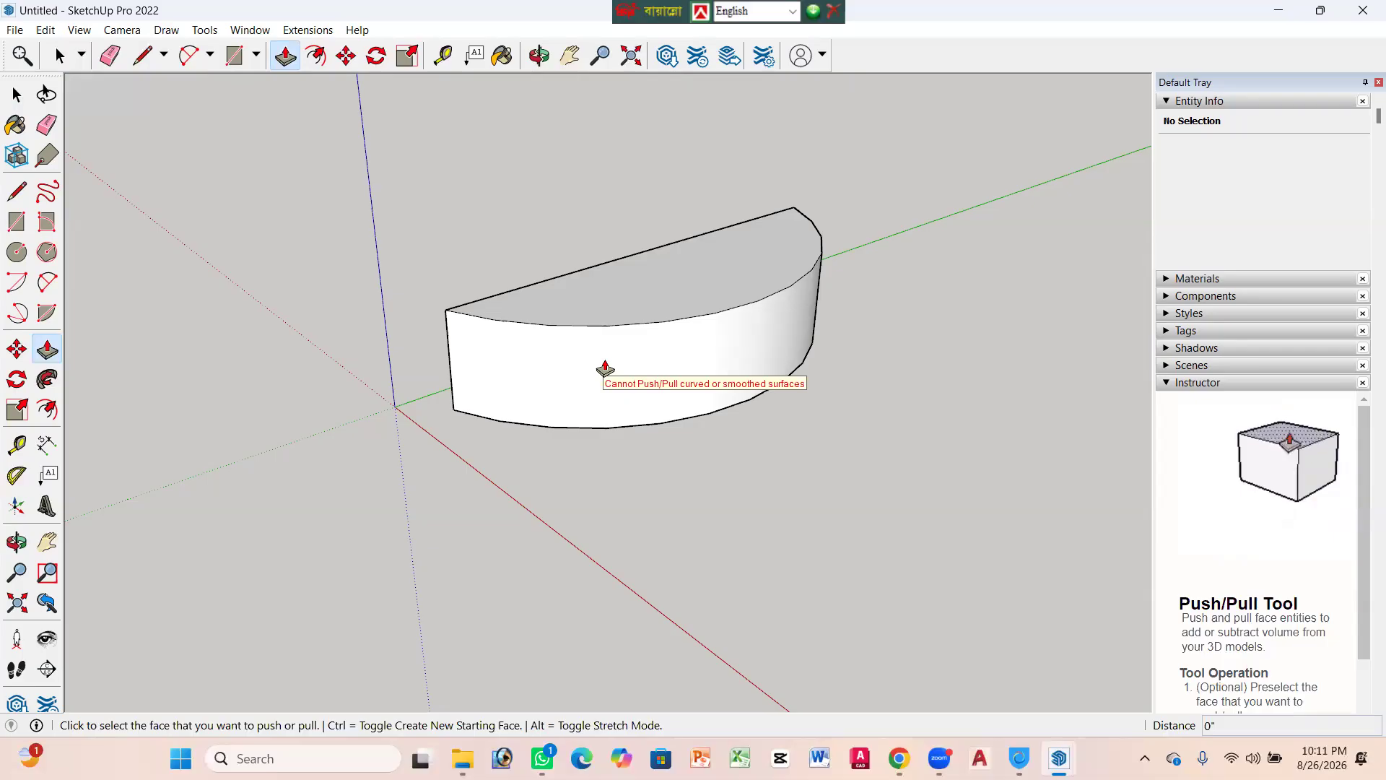
key("space")
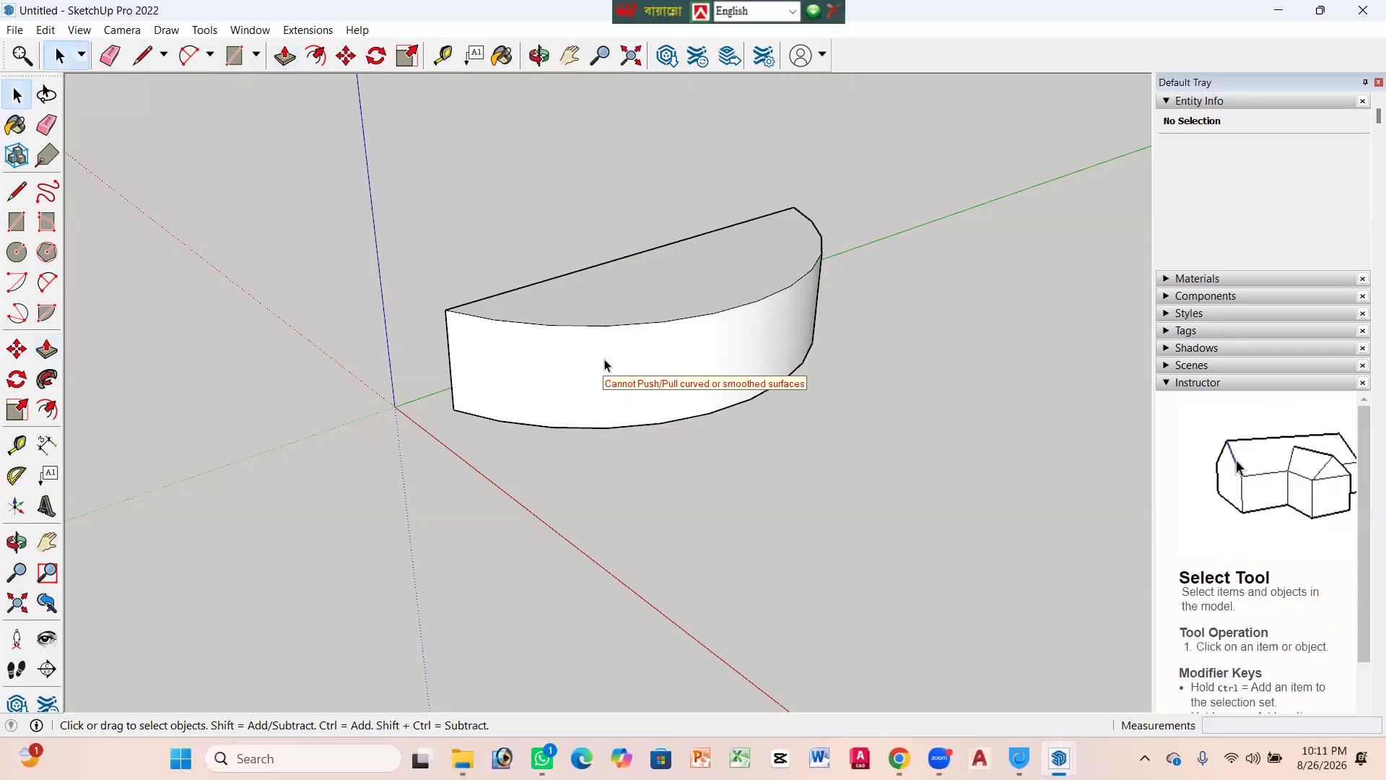
left_click(598, 388)
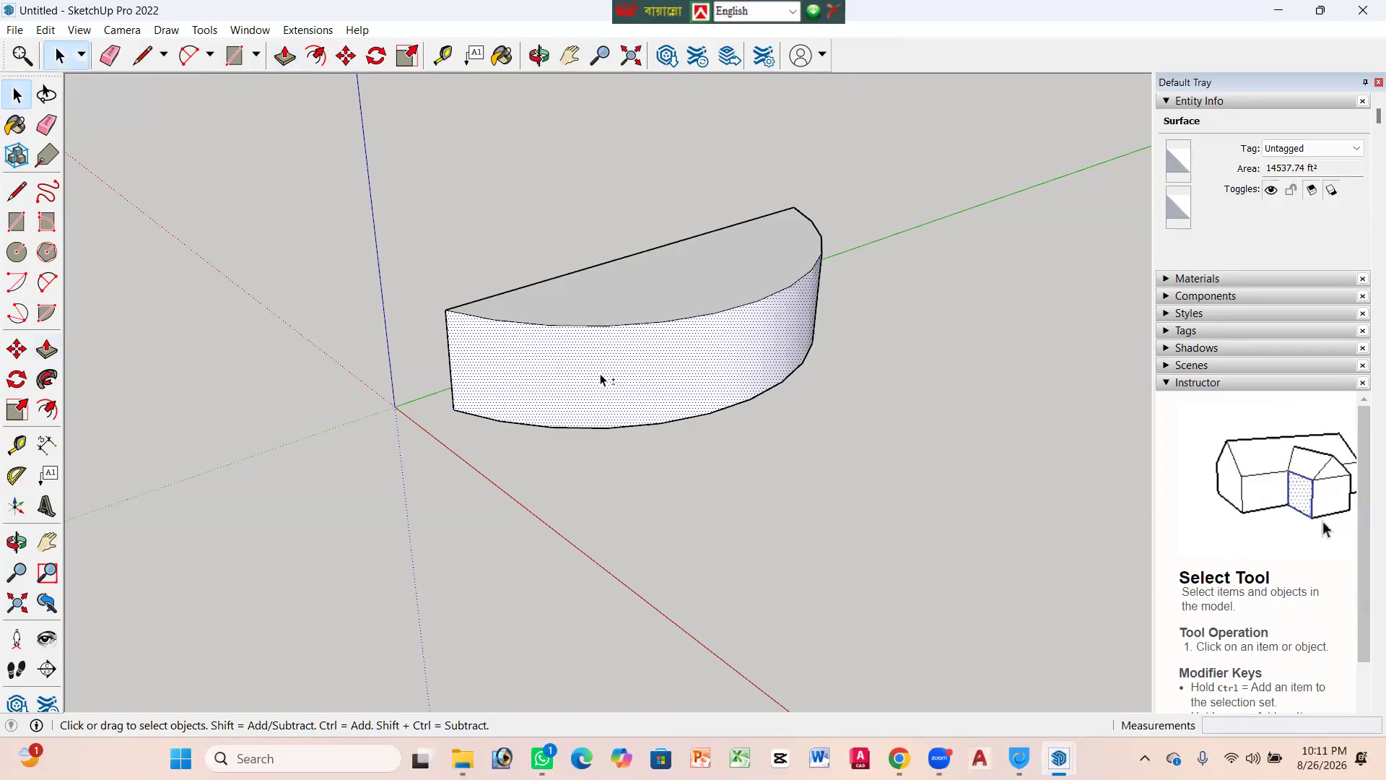
left_click(283, 56)
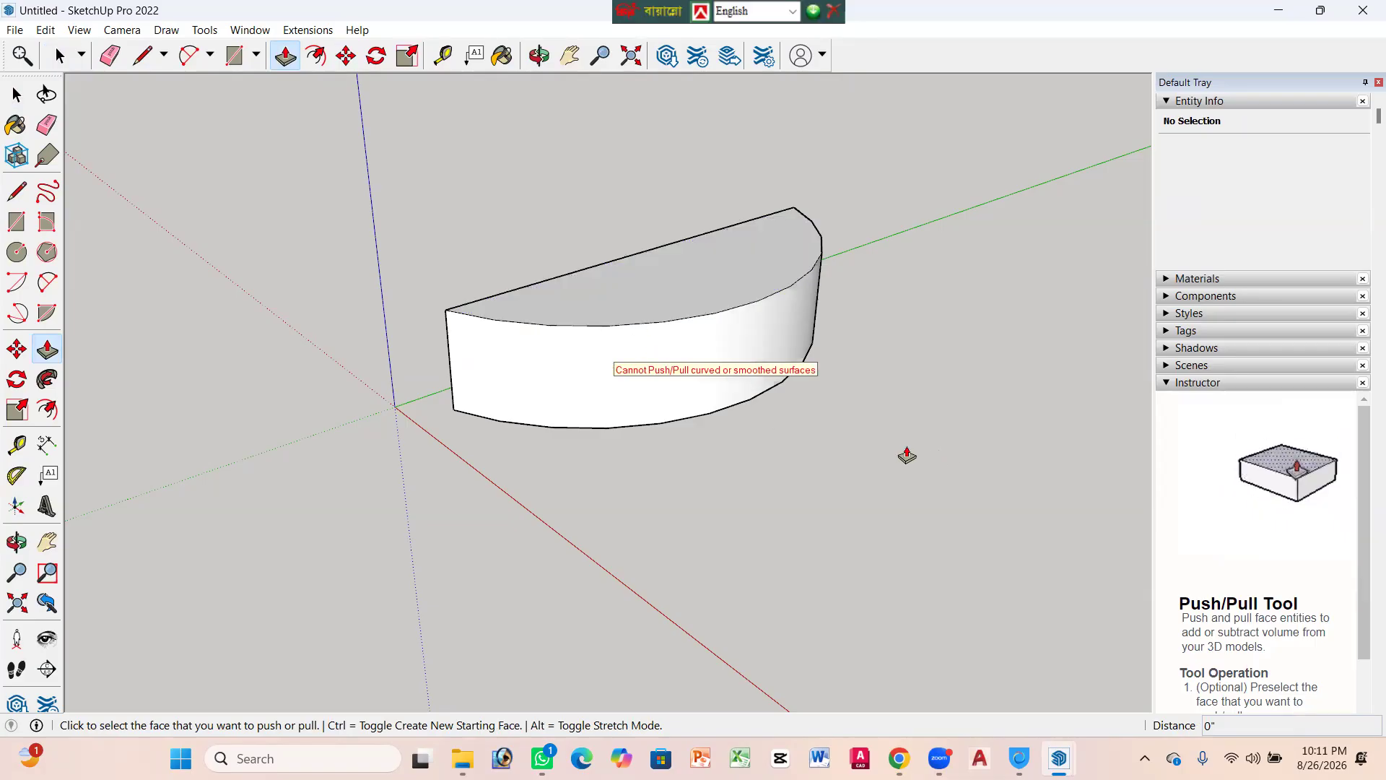
key("space")
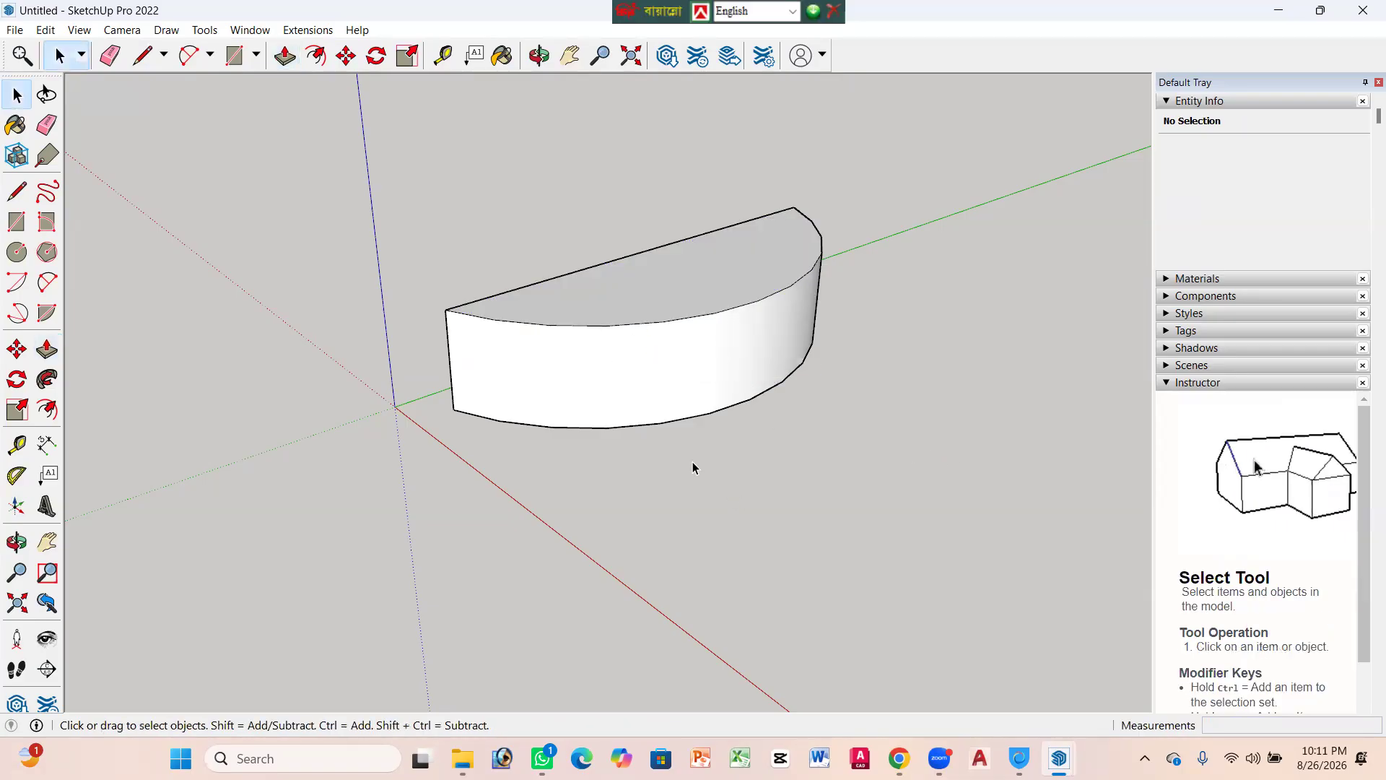
Step: Select the solid's straight flat side face and try to Push/Pull it
scroll(618, 488, "down", 1)
middle_click_drag(617, 488, 891, 454)
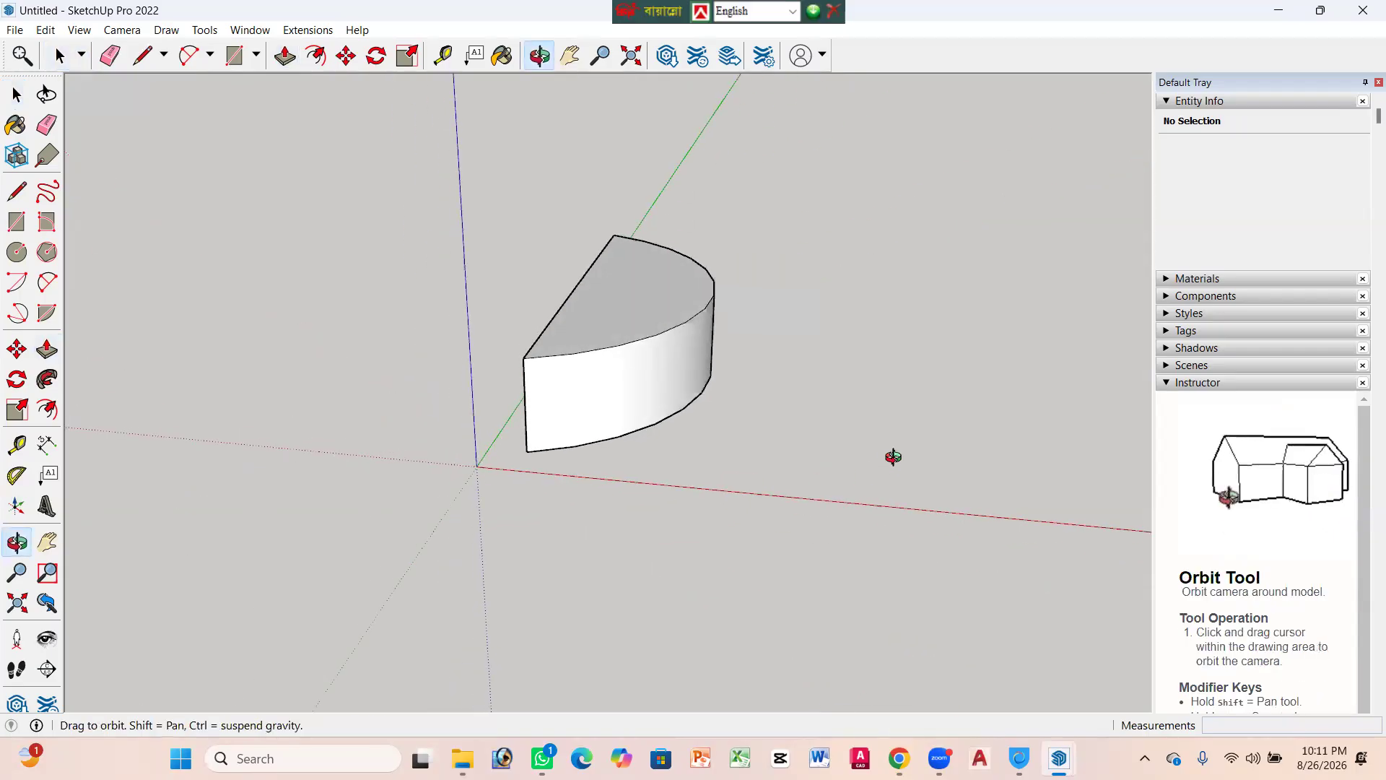
middle_click_drag(461, 505, 653, 561)
middle_click_drag(725, 301, 690, 381)
middle_click_drag(755, 469, 560, 448)
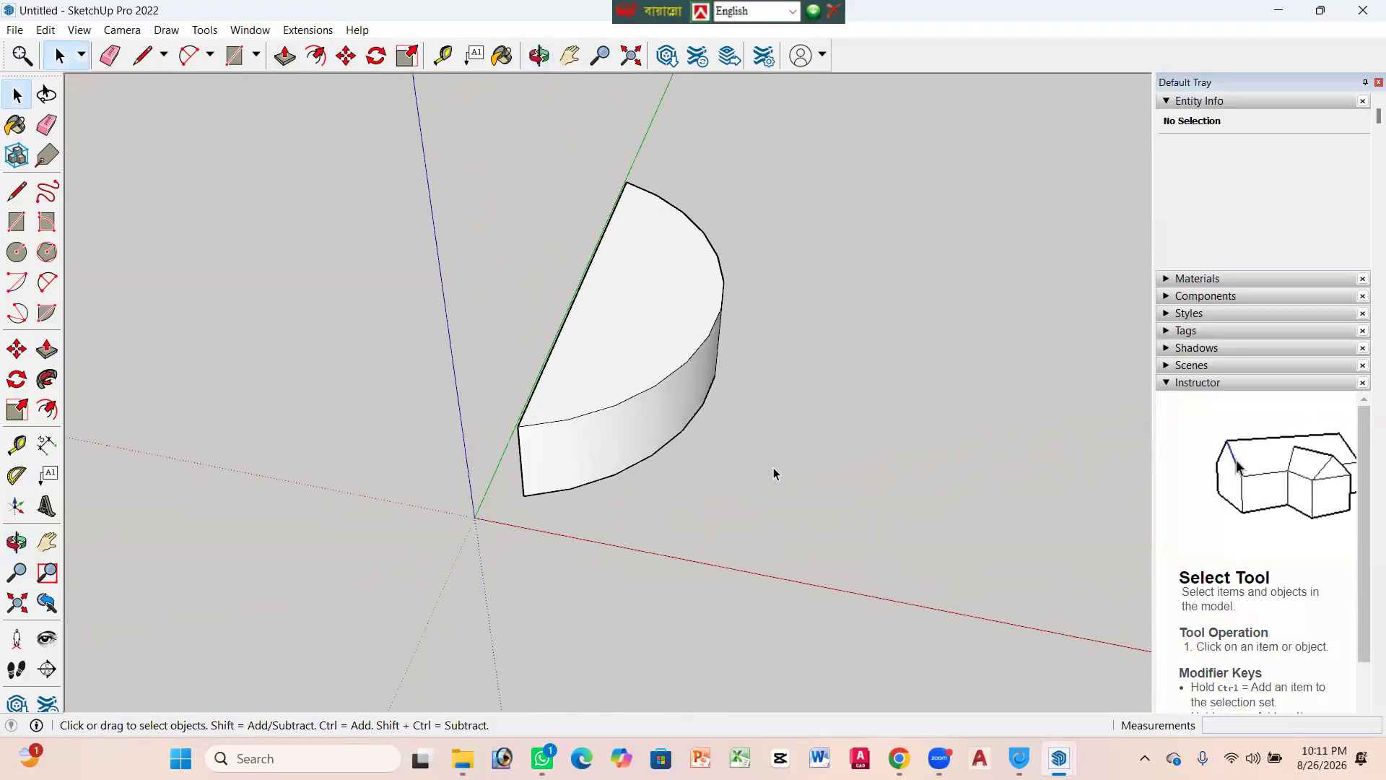
middle_click_drag(609, 488, 551, 457)
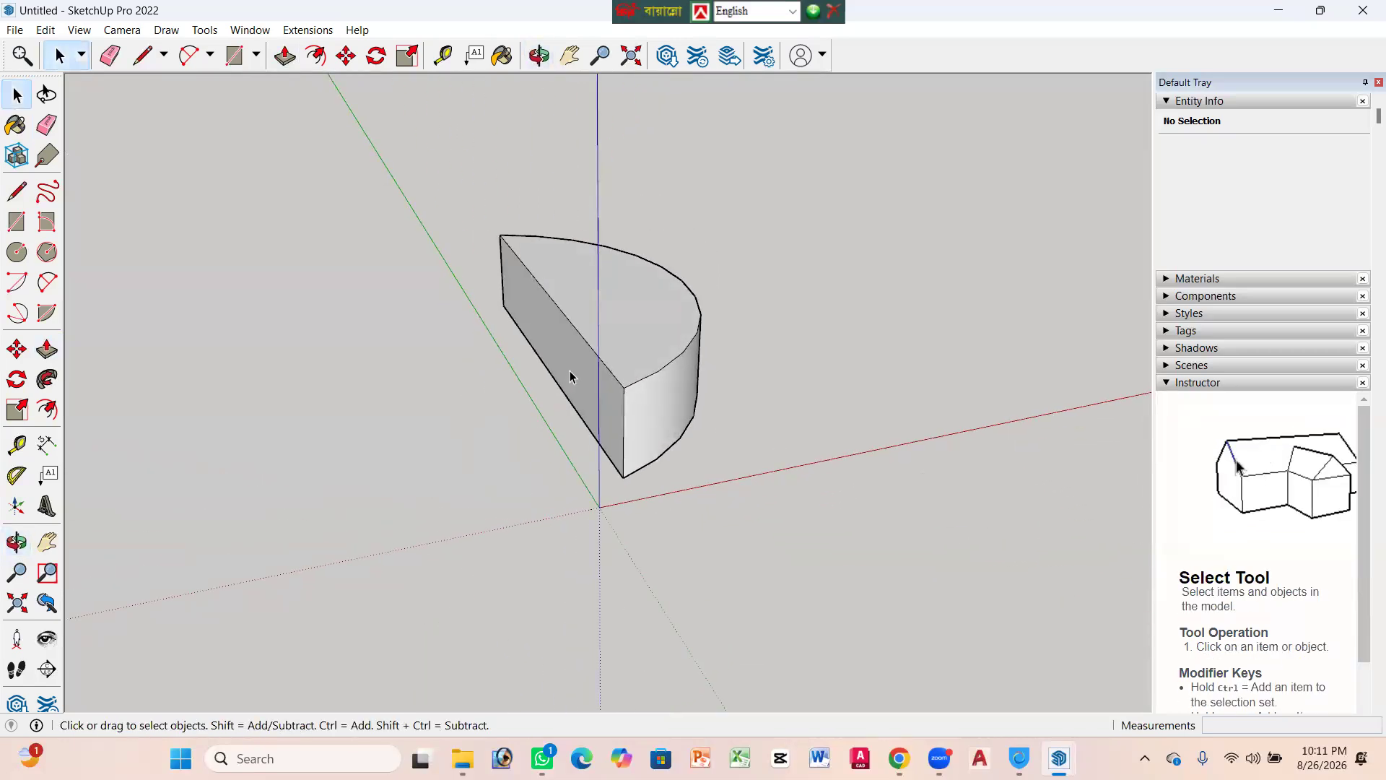
left_click_drag(531, 390, 539, 388)
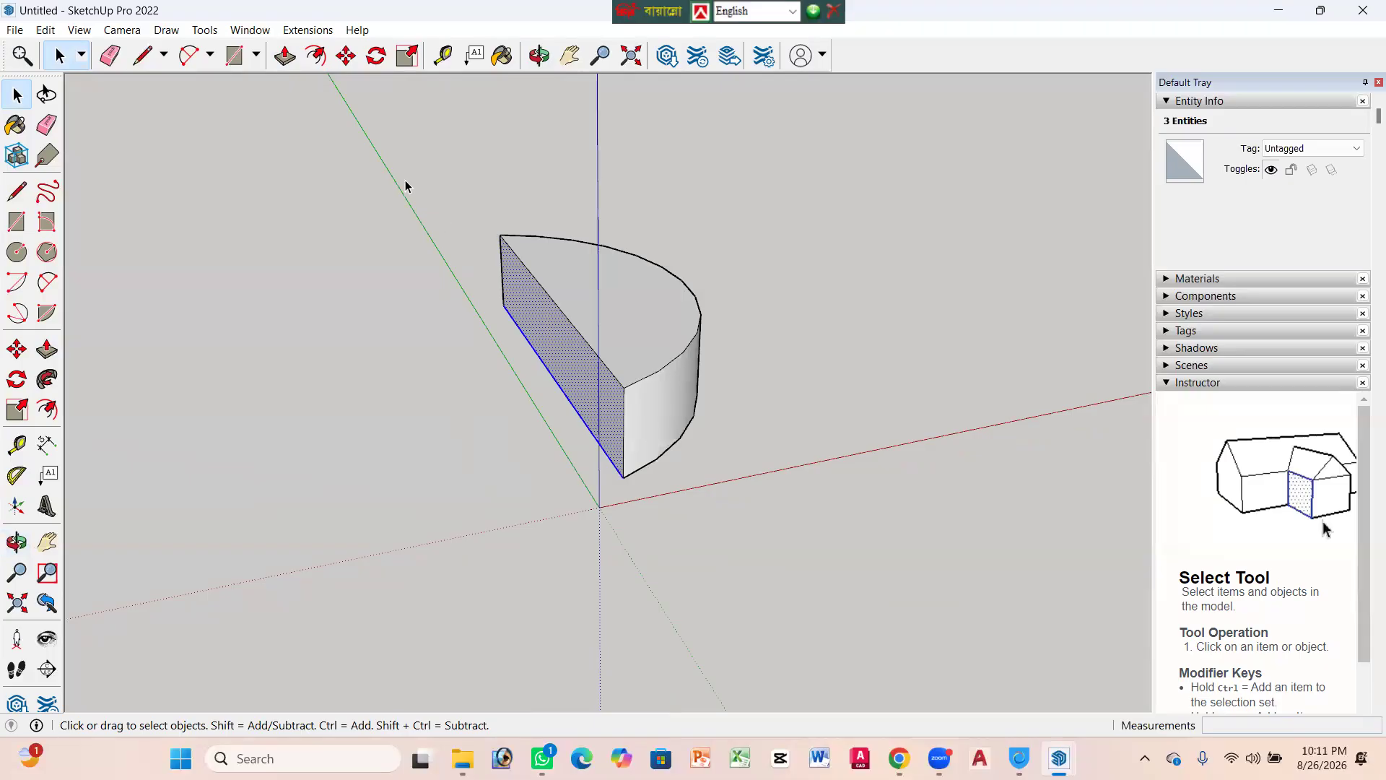
left_click(285, 56)
left_click(548, 331)
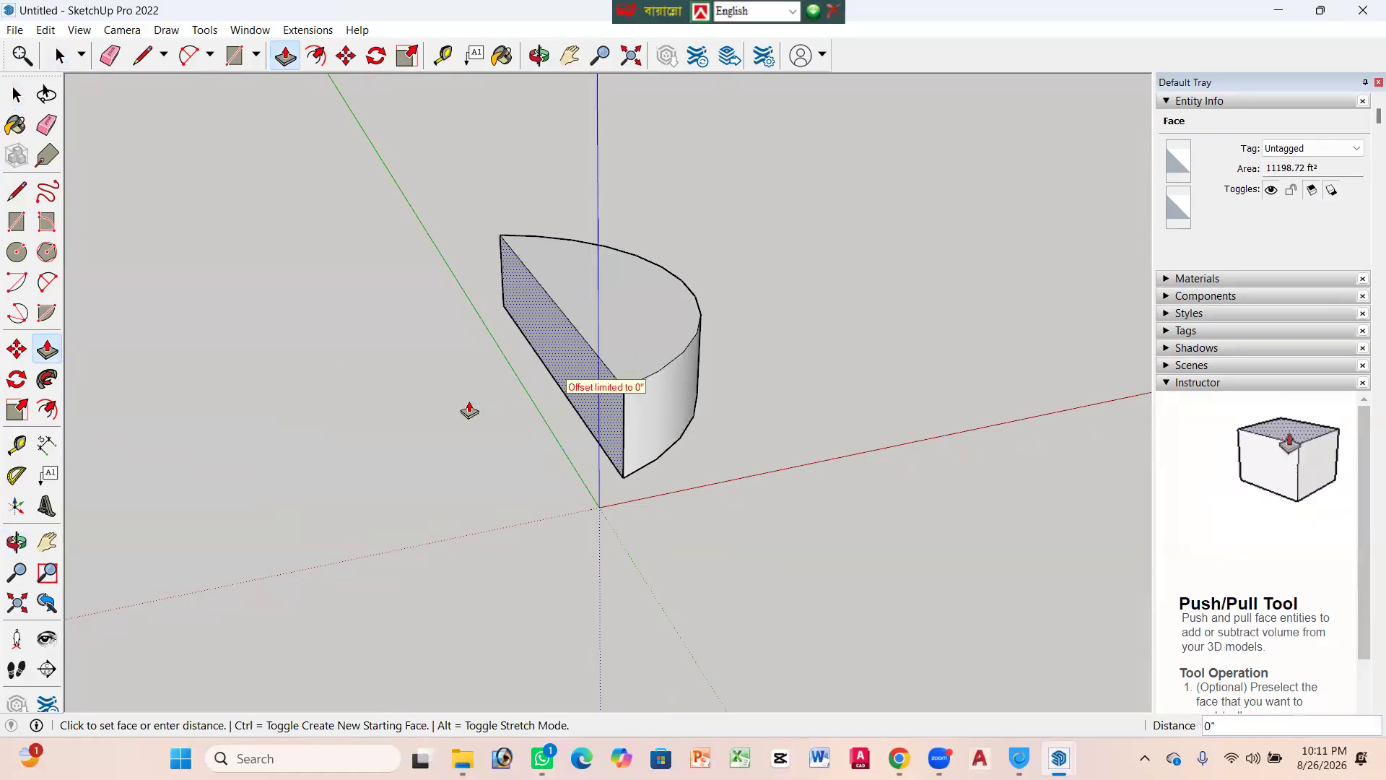
left_click(595, 369)
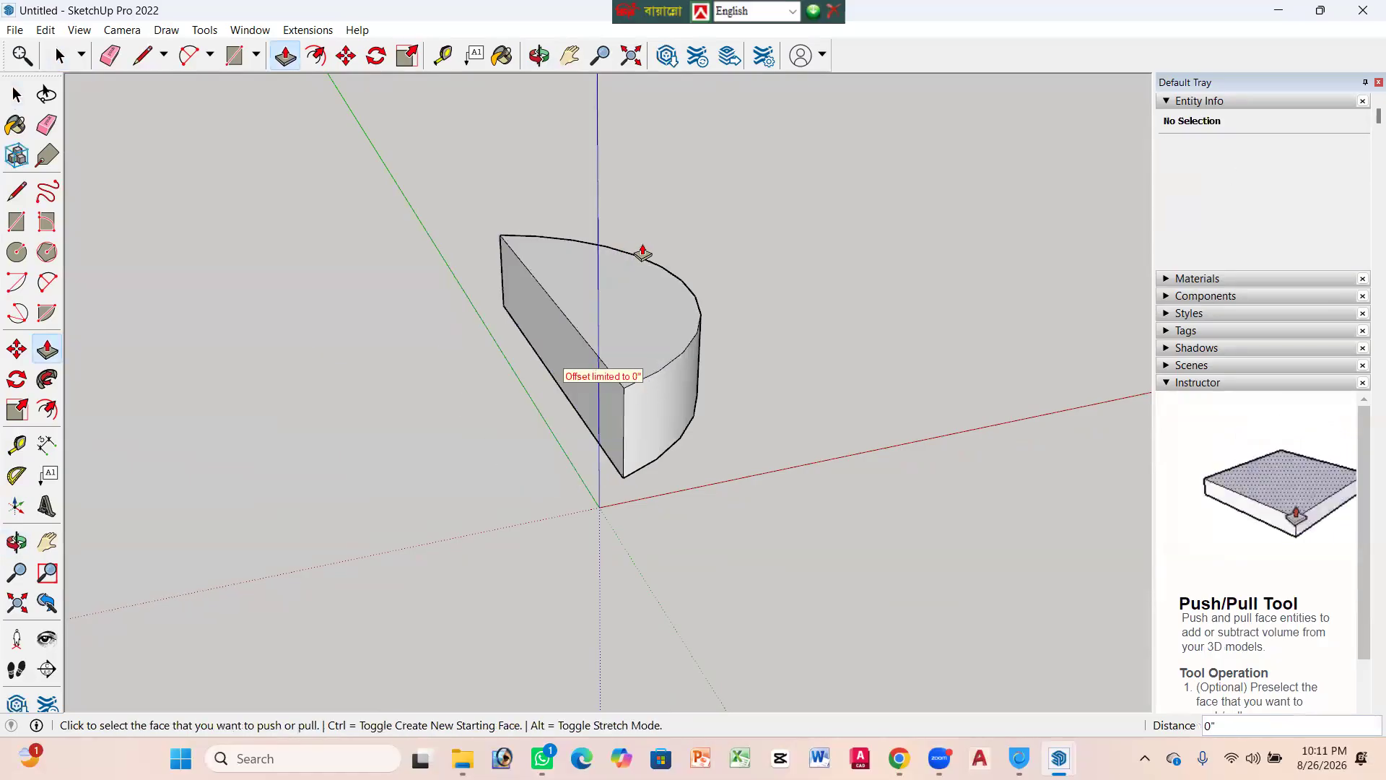
Step: Push/Pull the straight flat side face outward in two passes and raise the top face by about 64' in between
scroll(643, 251, "up", 1)
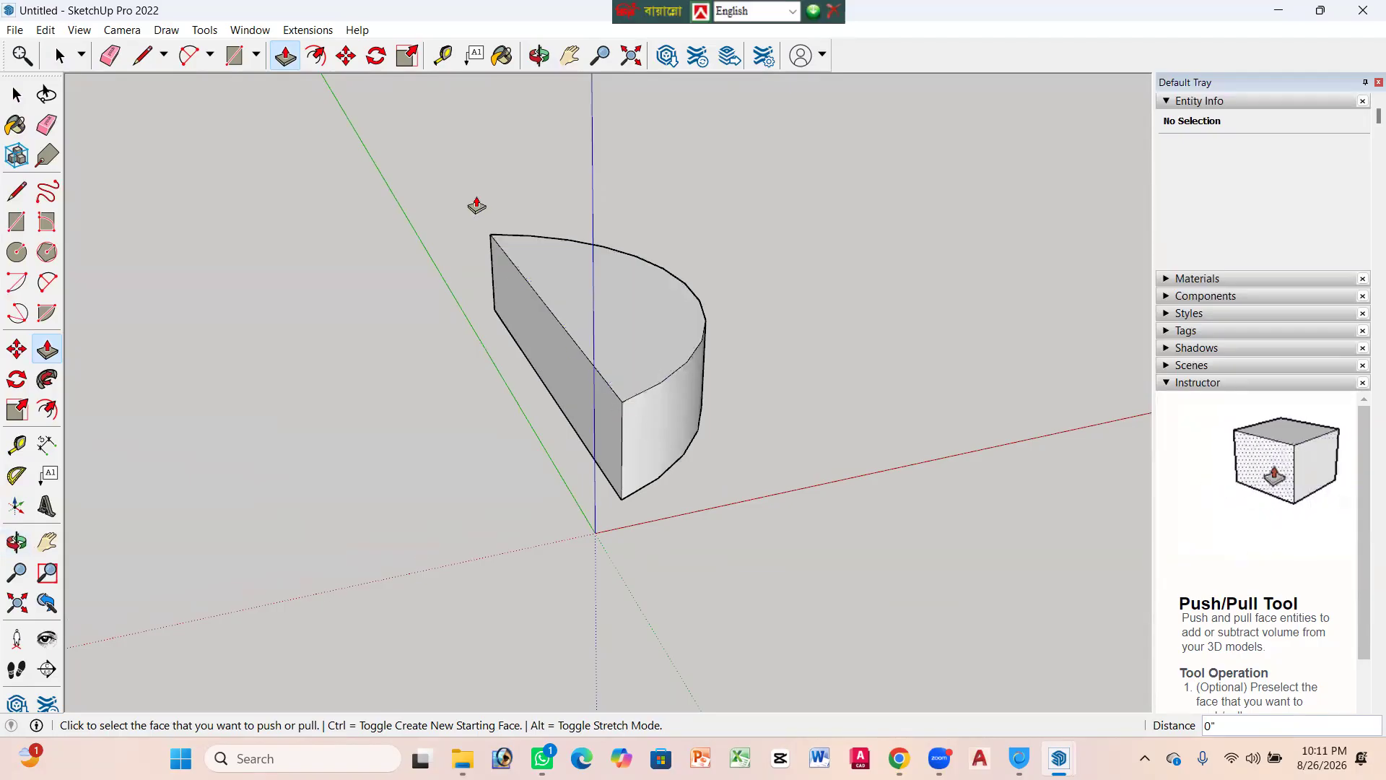
left_click(547, 367)
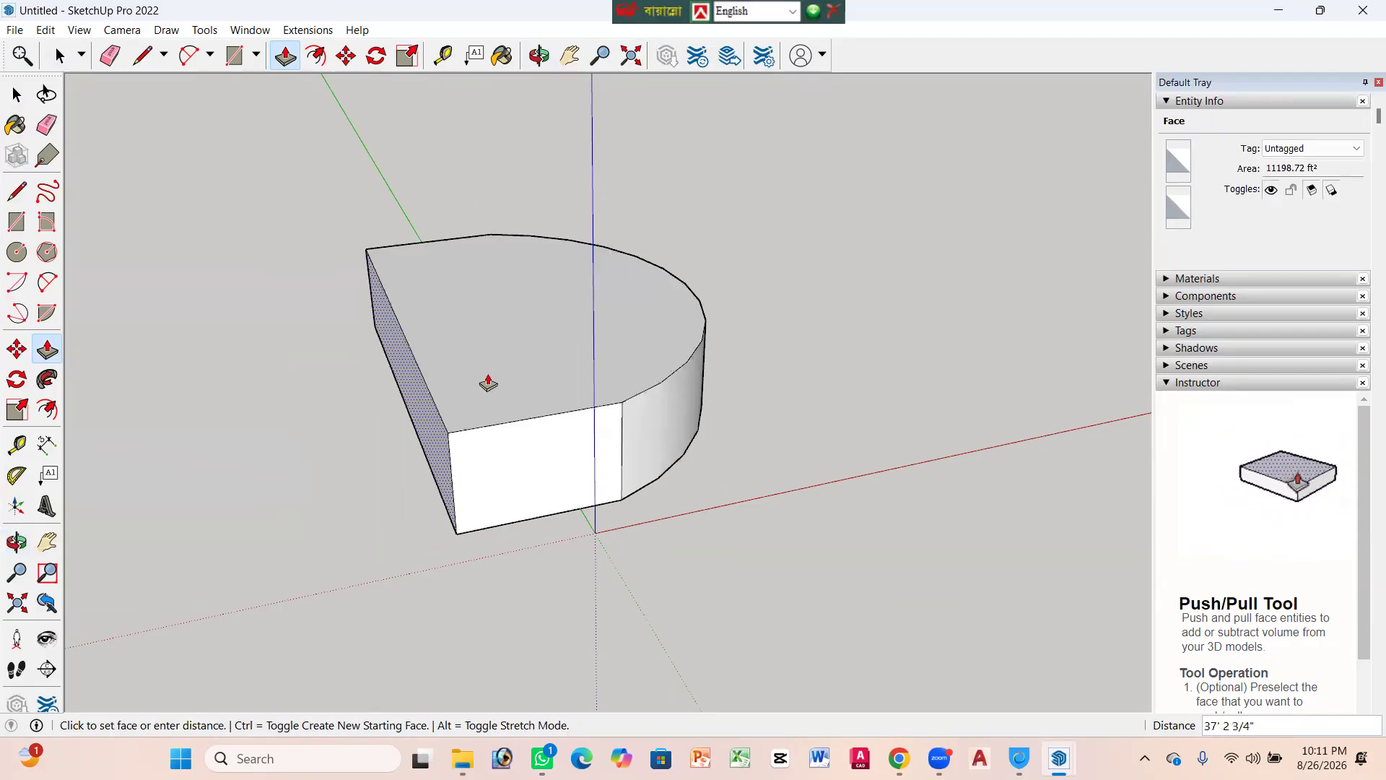
left_click(569, 353)
left_click(569, 353)
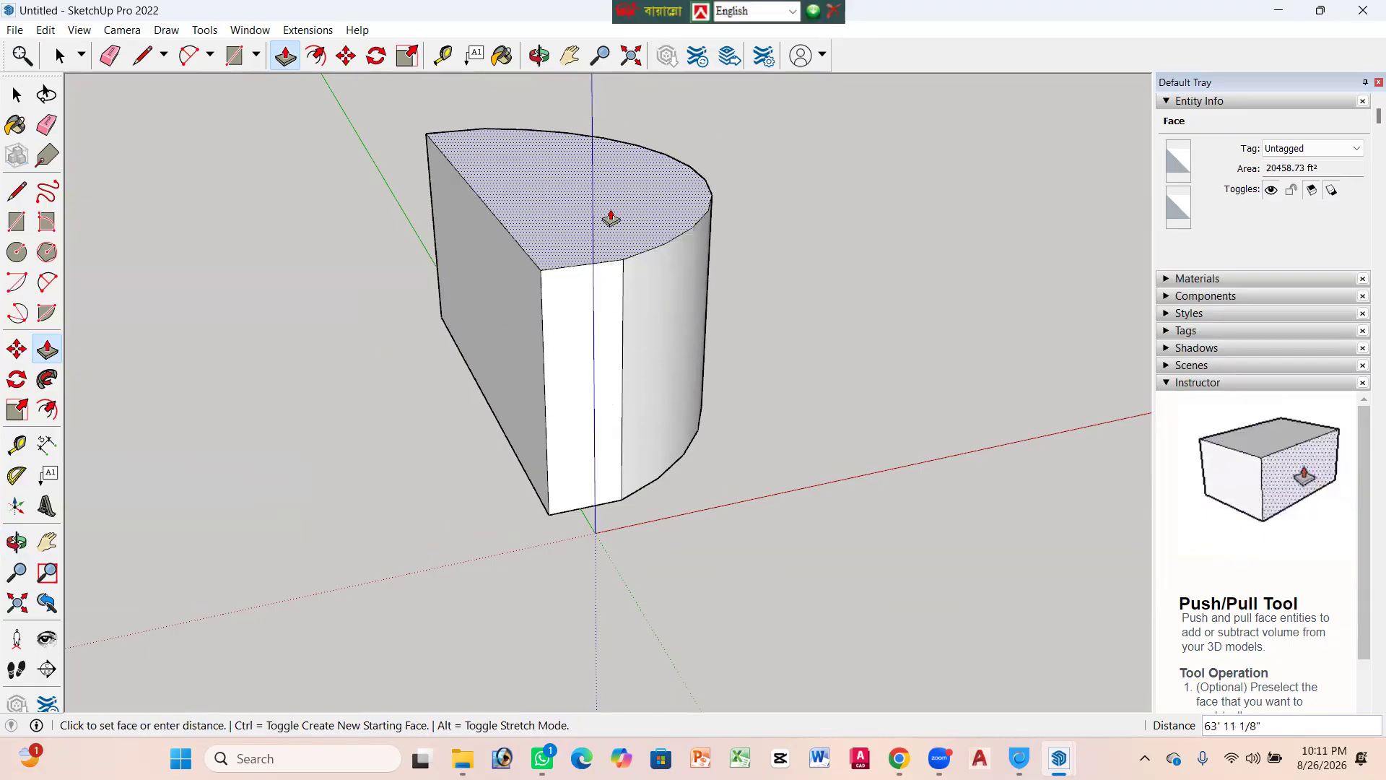
left_click(613, 222)
left_click(509, 330)
left_click(600, 381)
Step: Push/Pull the extension's white end face inward by about 23' and pull it back outward
left_click(542, 392)
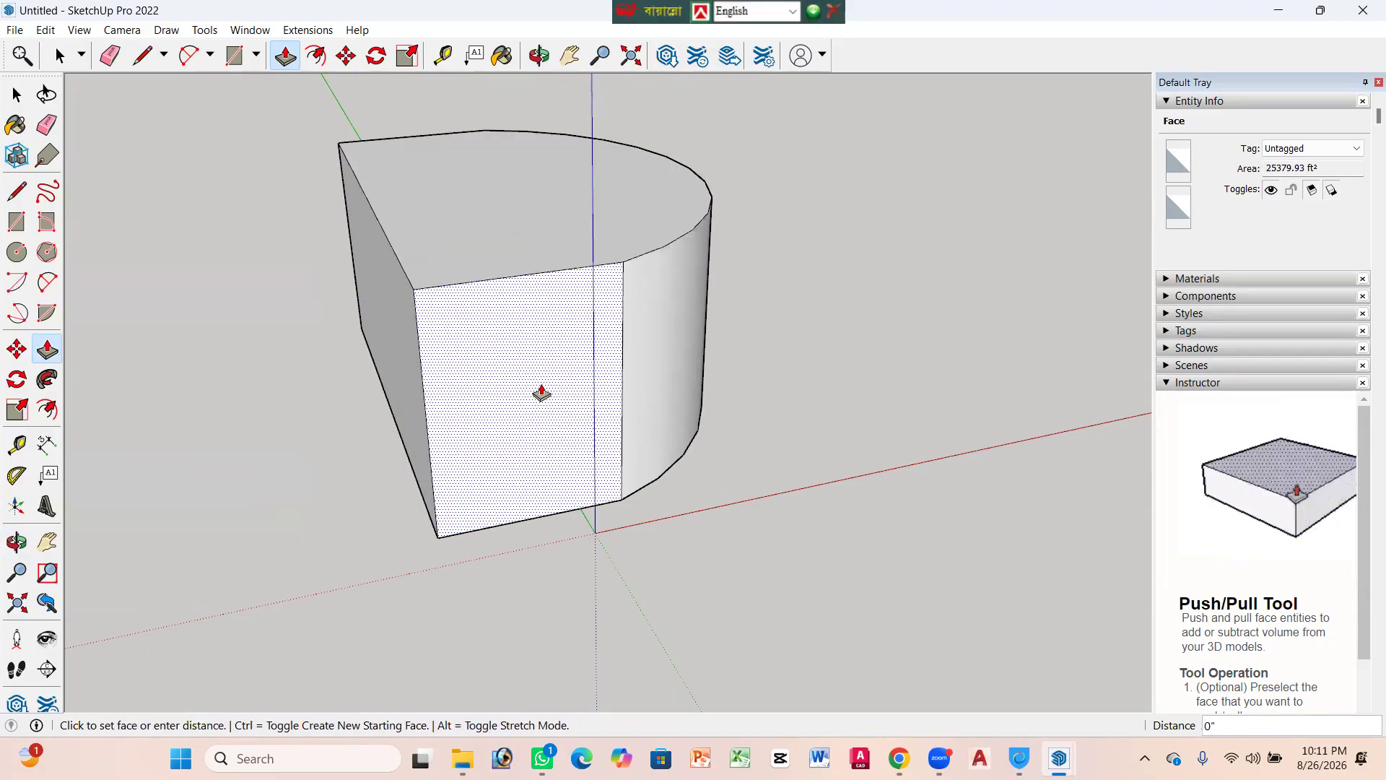
left_click(526, 353)
left_click(541, 335)
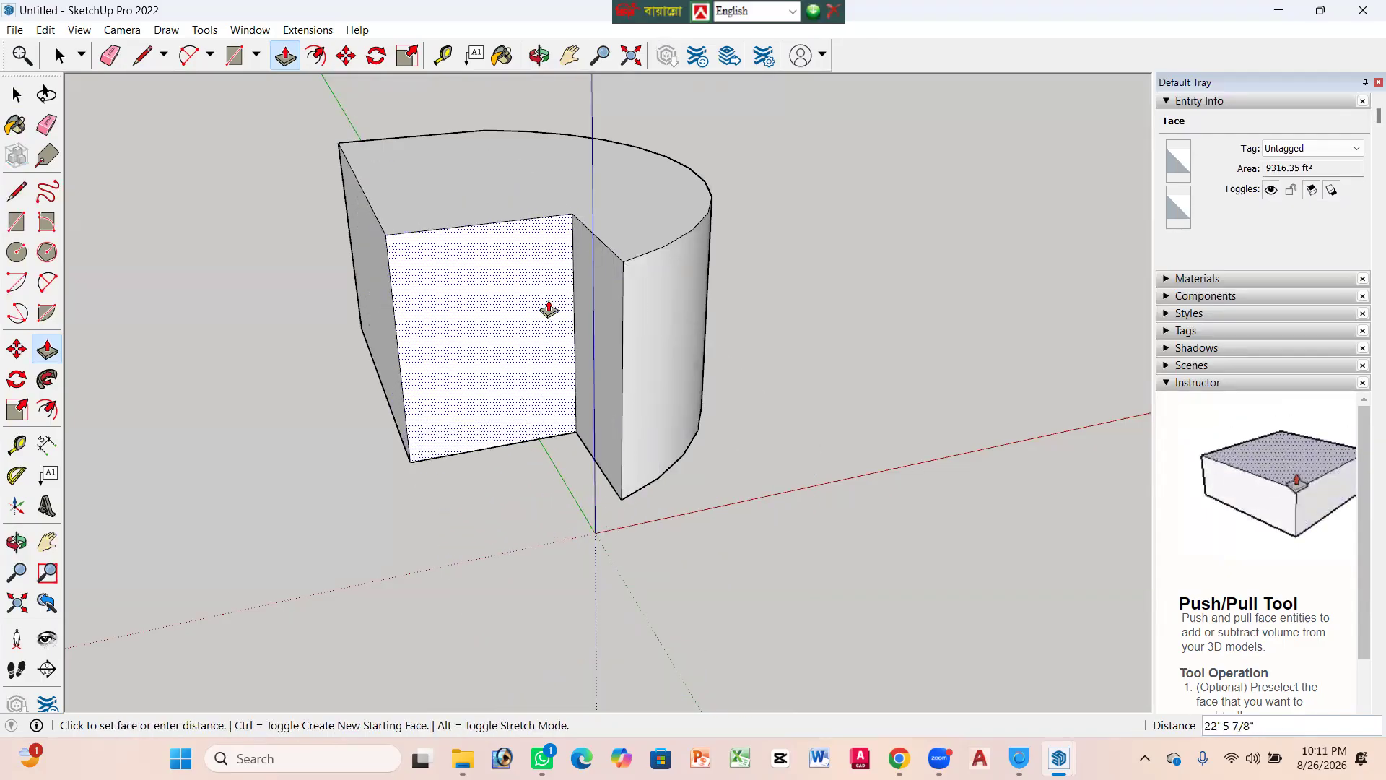
left_click(577, 316)
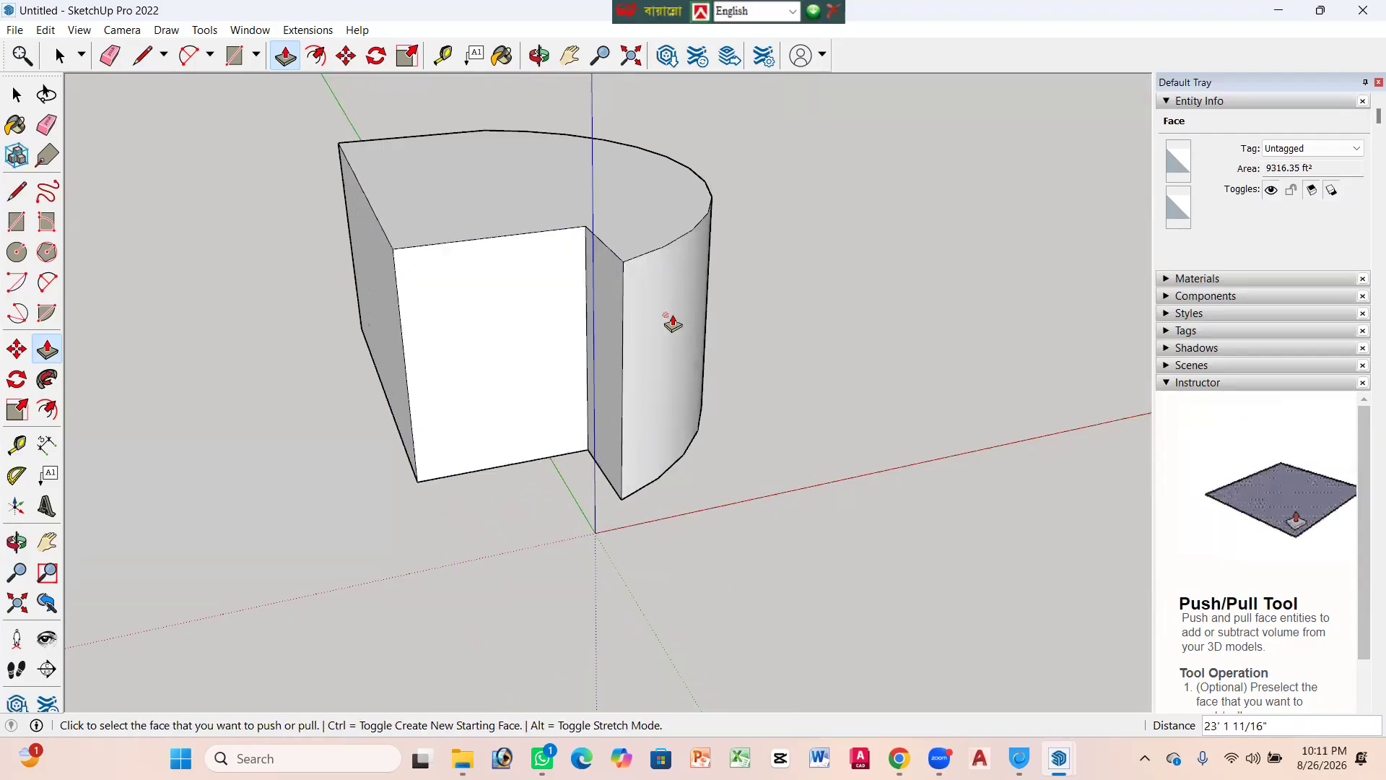
left_click(530, 338)
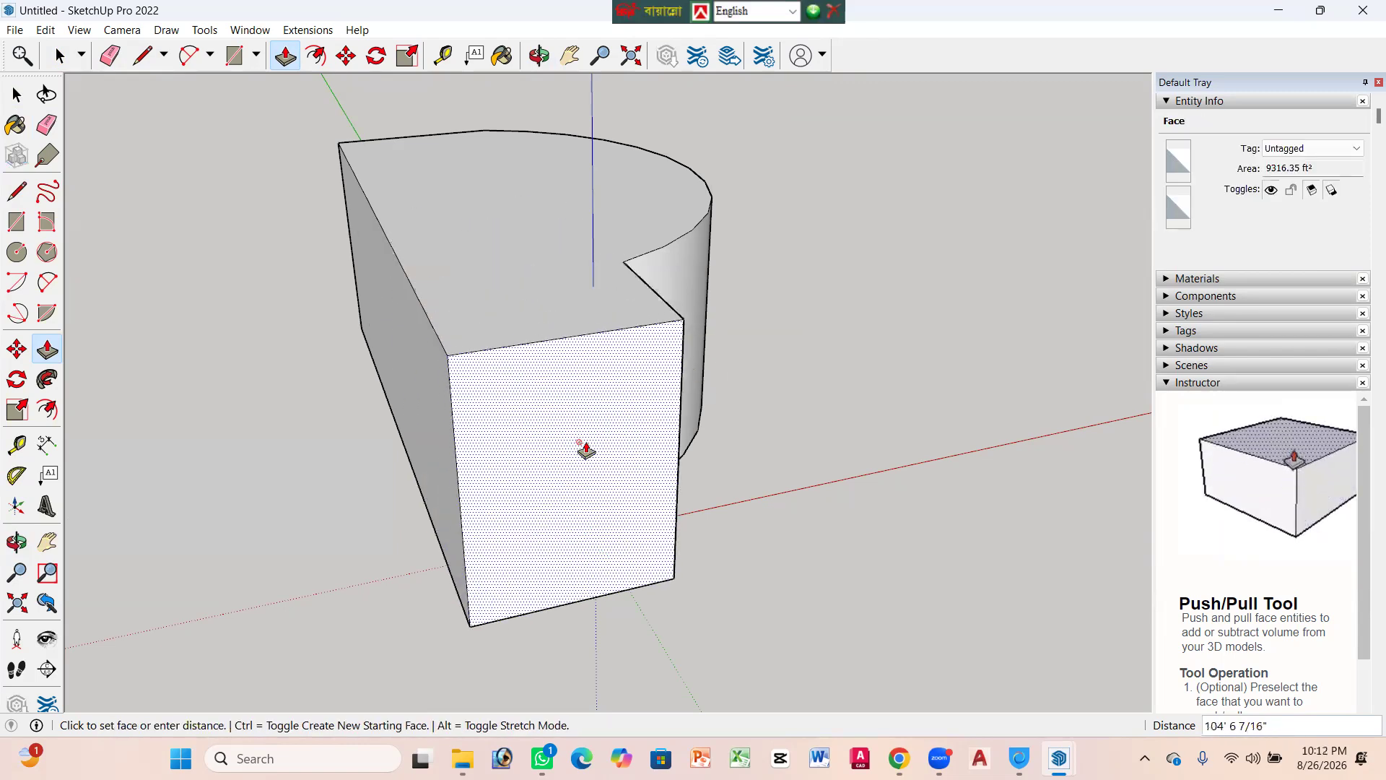
left_click(563, 387)
Step: Undo the recent Push/Pull edits back to the half-round solid without the extension
key("ctrl+z")
key("ctrl+z")
key("ctrl+z")
key("ctrl+z")
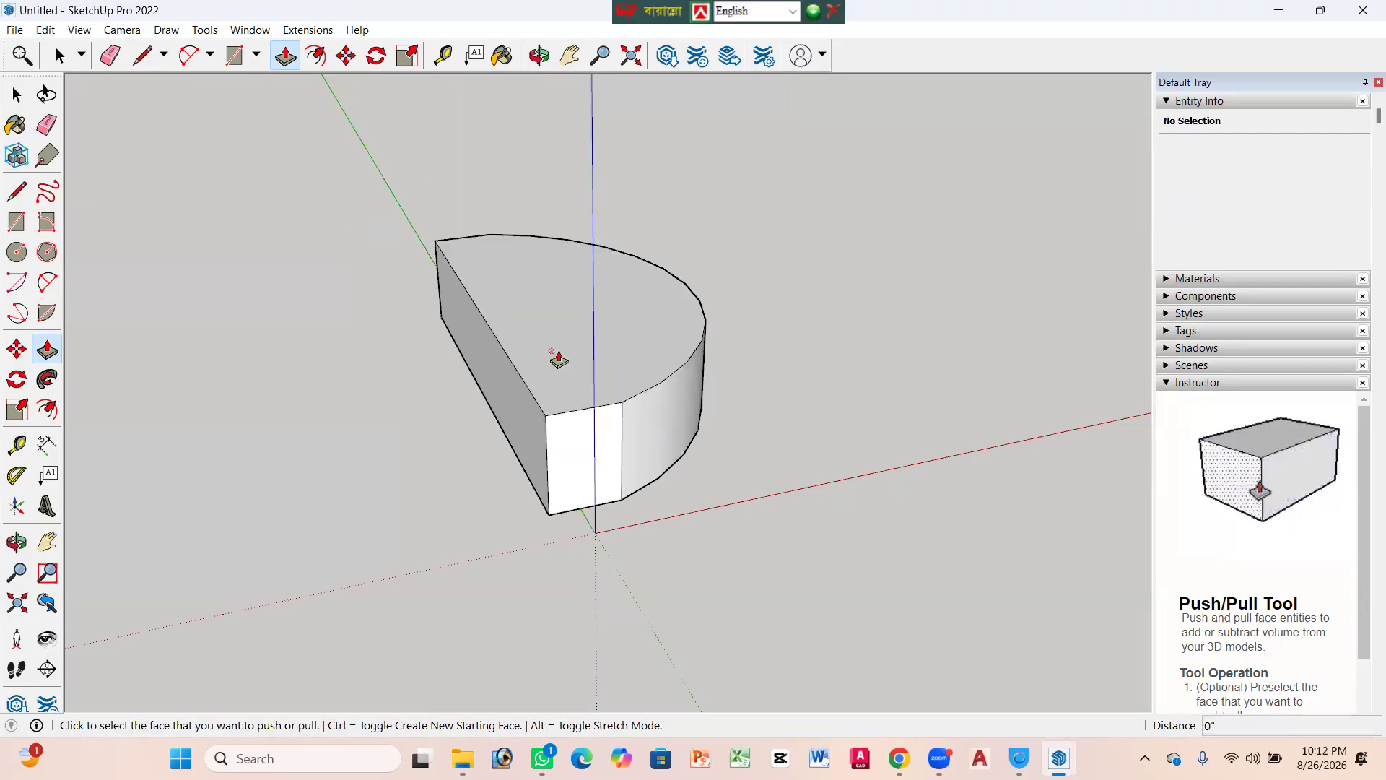
key("ctrl+z")
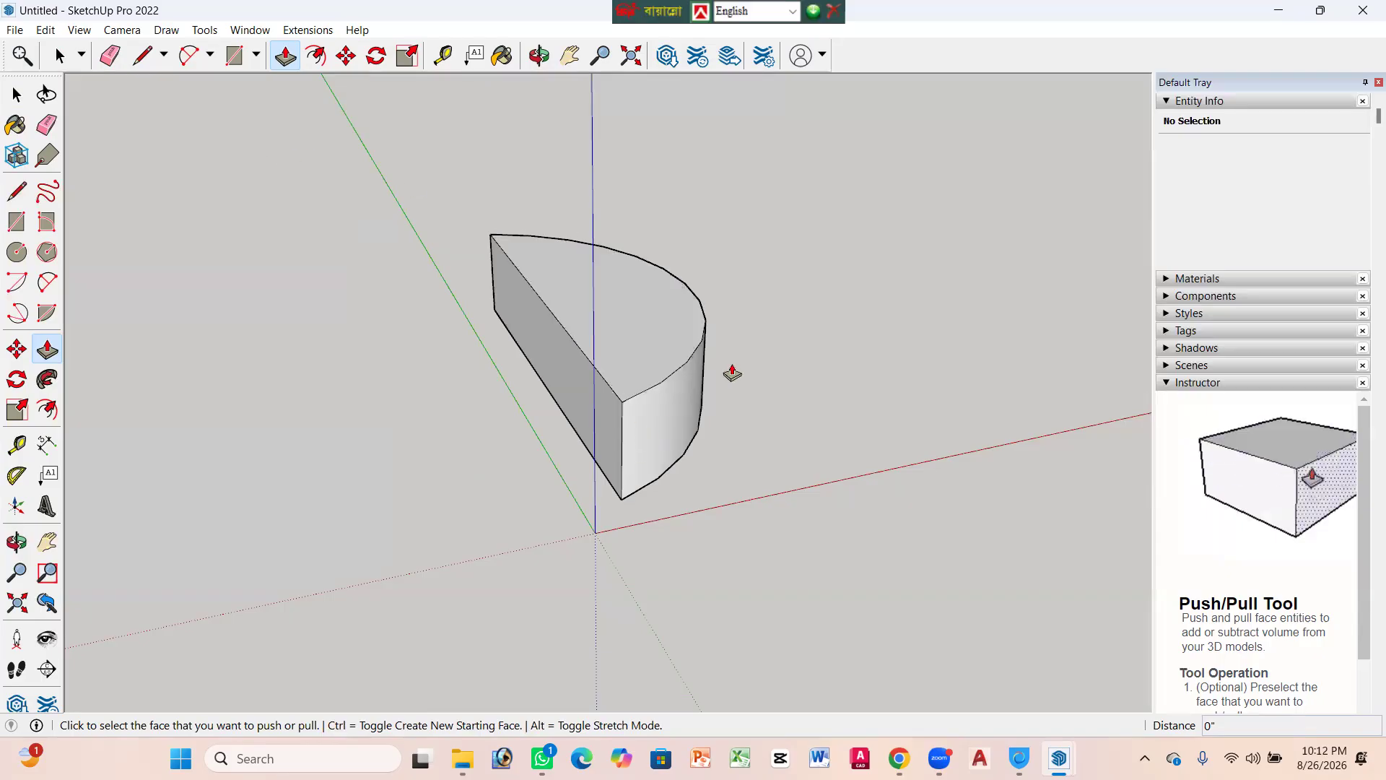
Step: Push/Pull the straight flat side face outward by about 60' and raise the top face
left_click(577, 407)
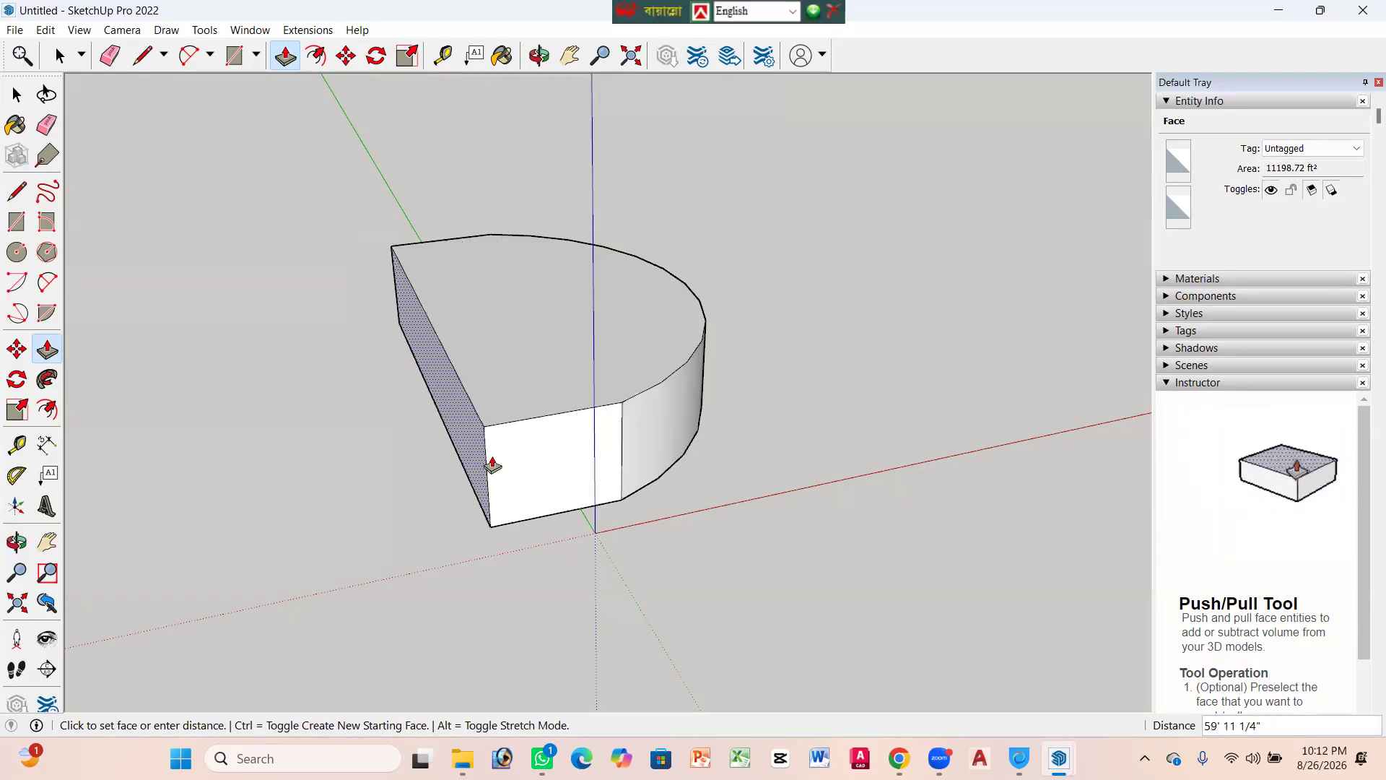
left_click(491, 462)
left_click(541, 424)
left_click(543, 384)
Step: Push/Pull the extension's white end face inward by about 70' and by a further 37' to cut a notch beside the curved part
left_click(553, 461)
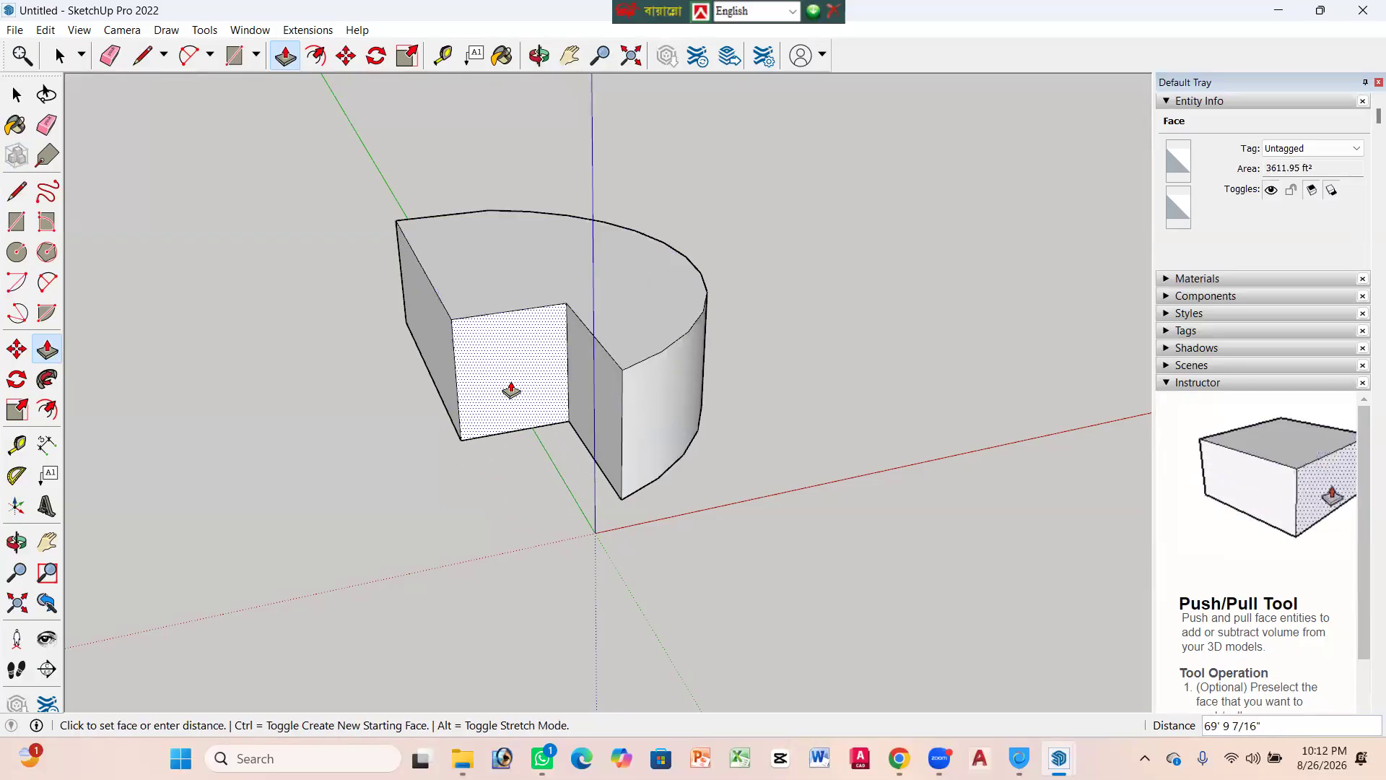
left_click(534, 376)
left_click(598, 387)
left_click(605, 386)
scroll(578, 392, "up", 3)
left_click(582, 379)
left_click(583, 384)
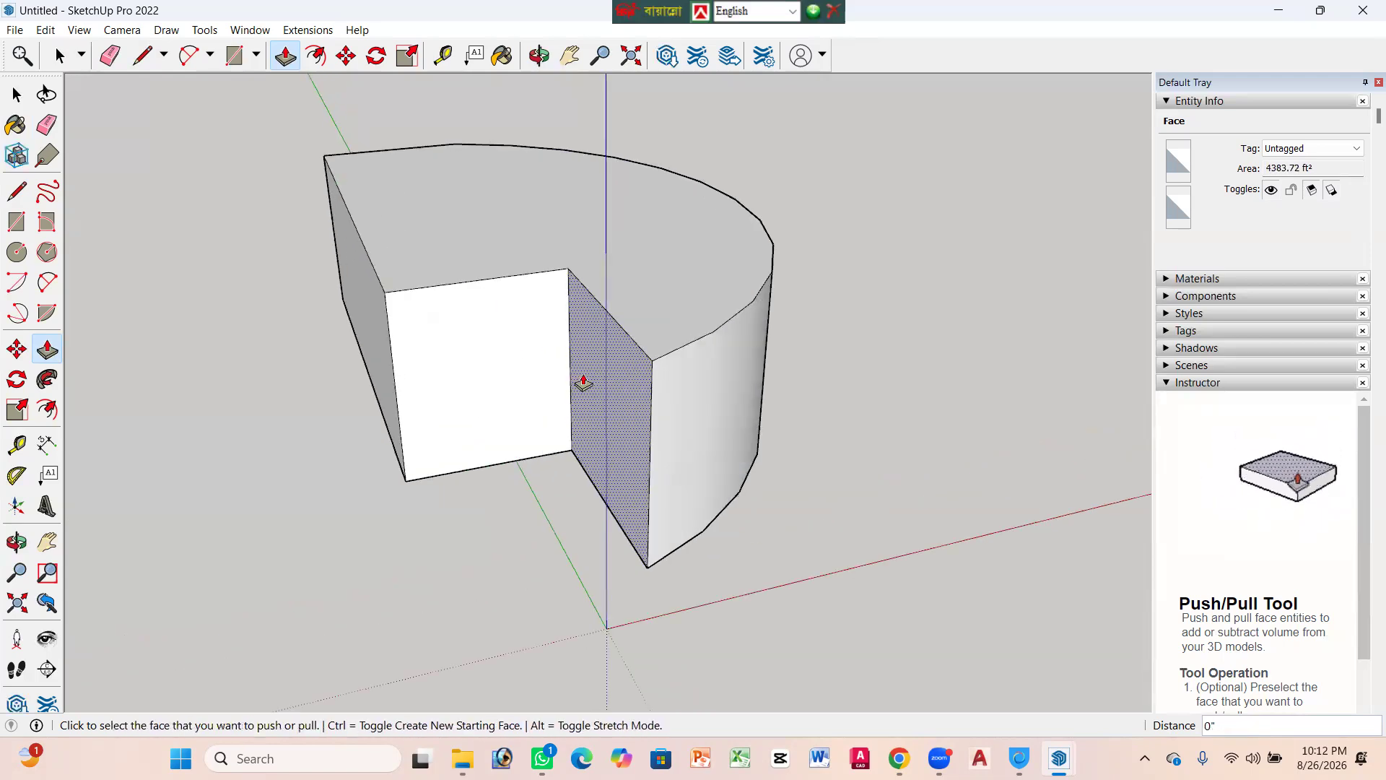
left_click(521, 338)
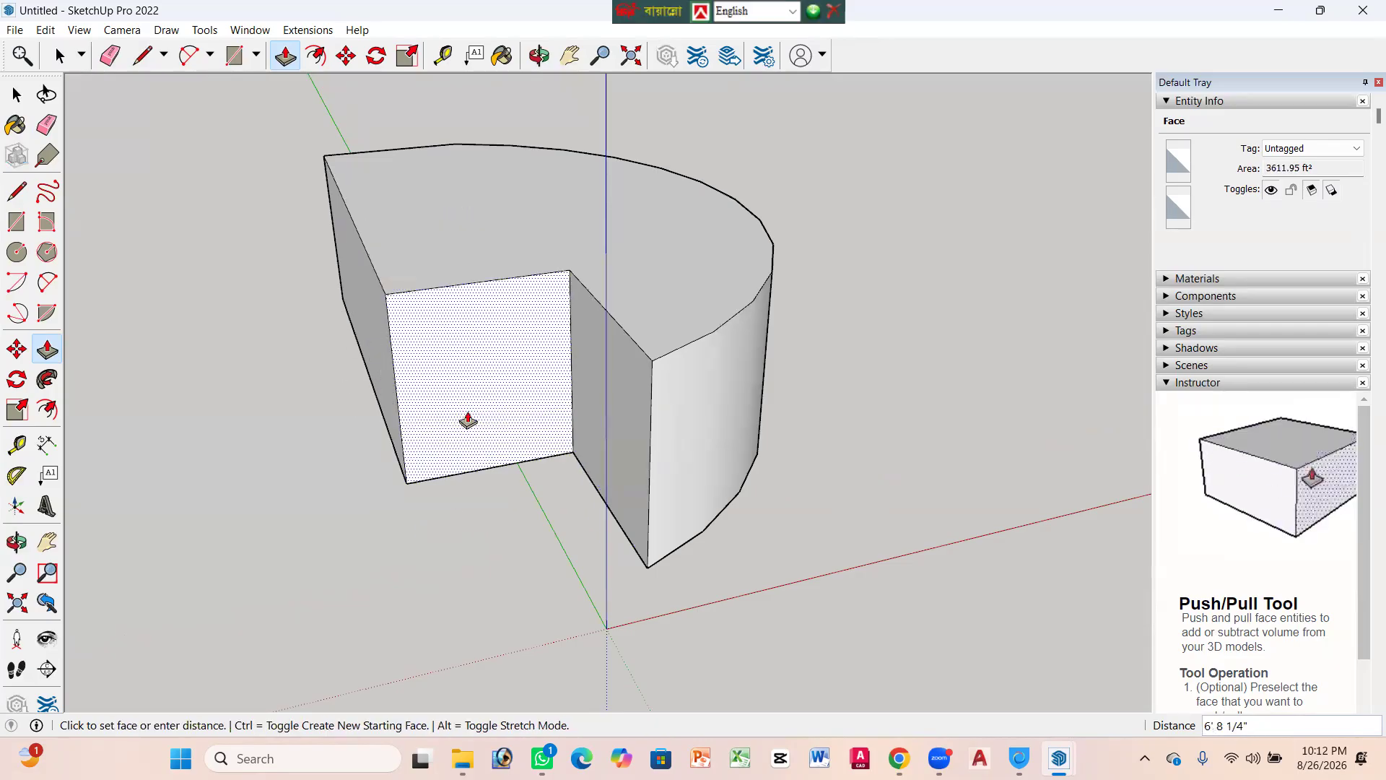
left_click(447, 319)
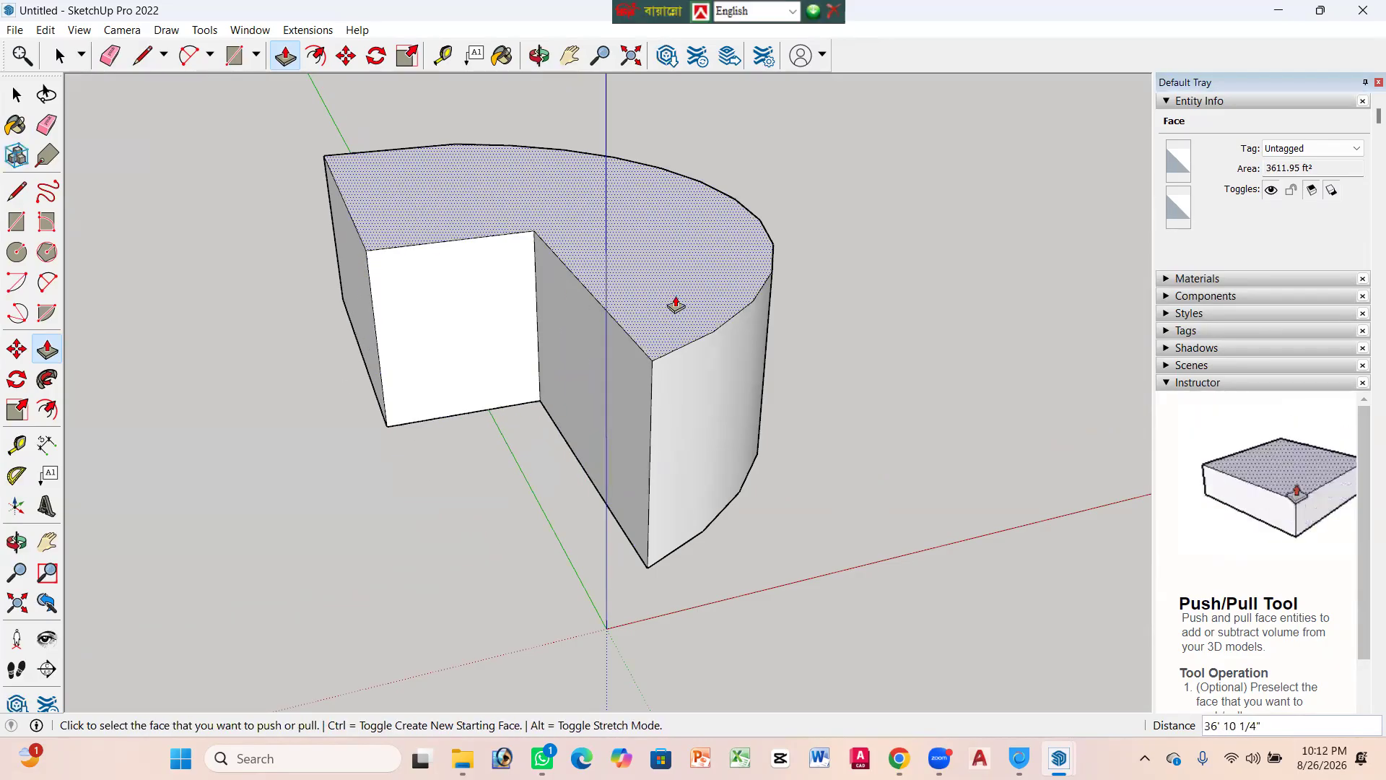
Step: Raise the notched half-round solid's top face with Push/Pull to make the solid taller
scroll(674, 303, "down", 2)
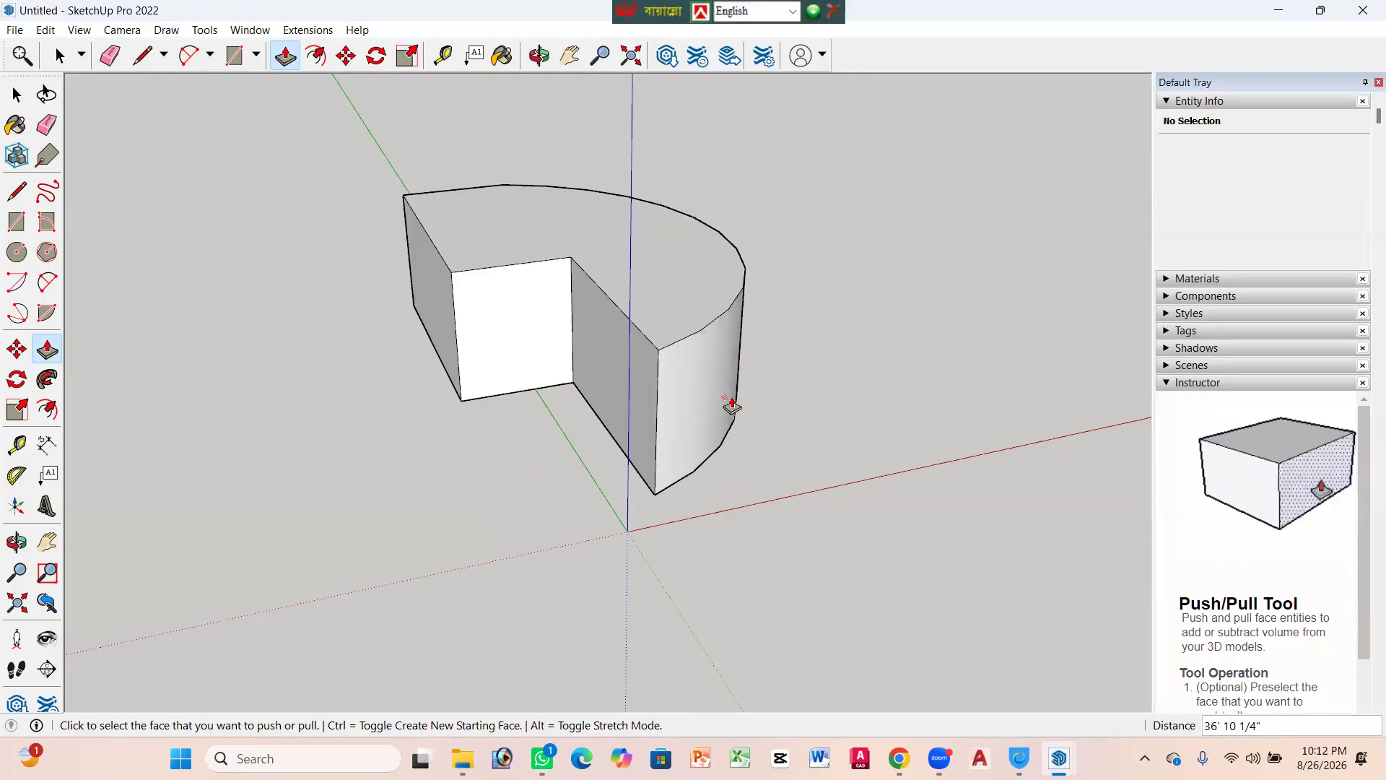
scroll(480, 364, "down", 2)
scroll(599, 350, "up", 2)
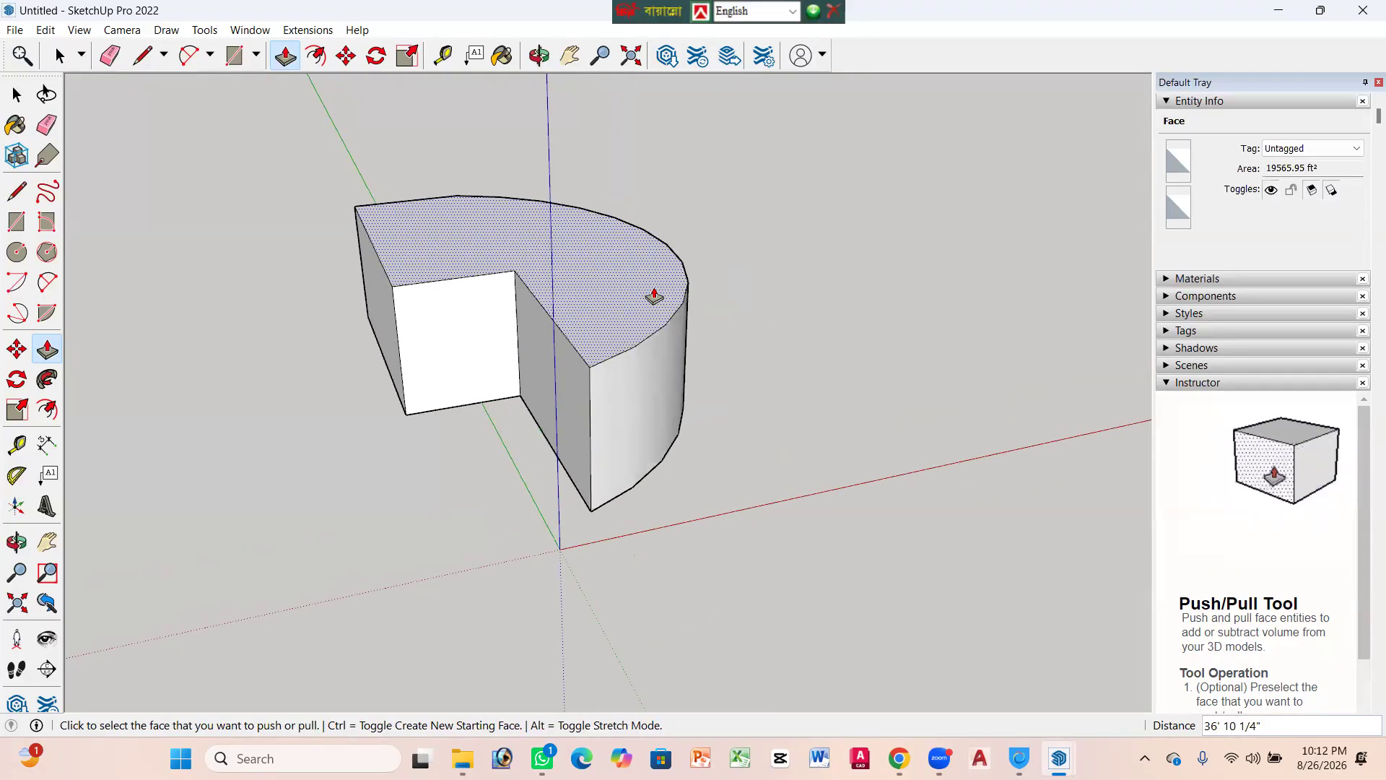
scroll(479, 296, "down", 1)
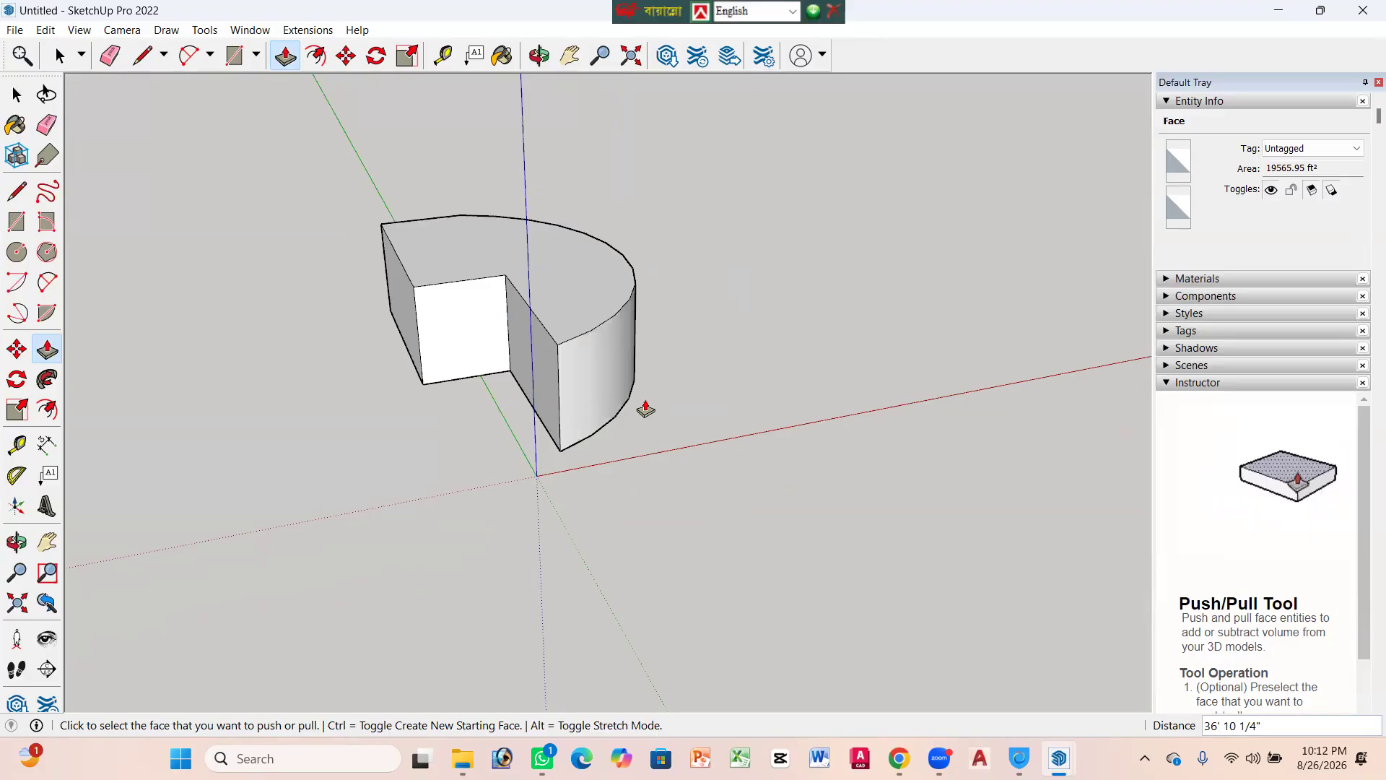
scroll(464, 402, "down", 1)
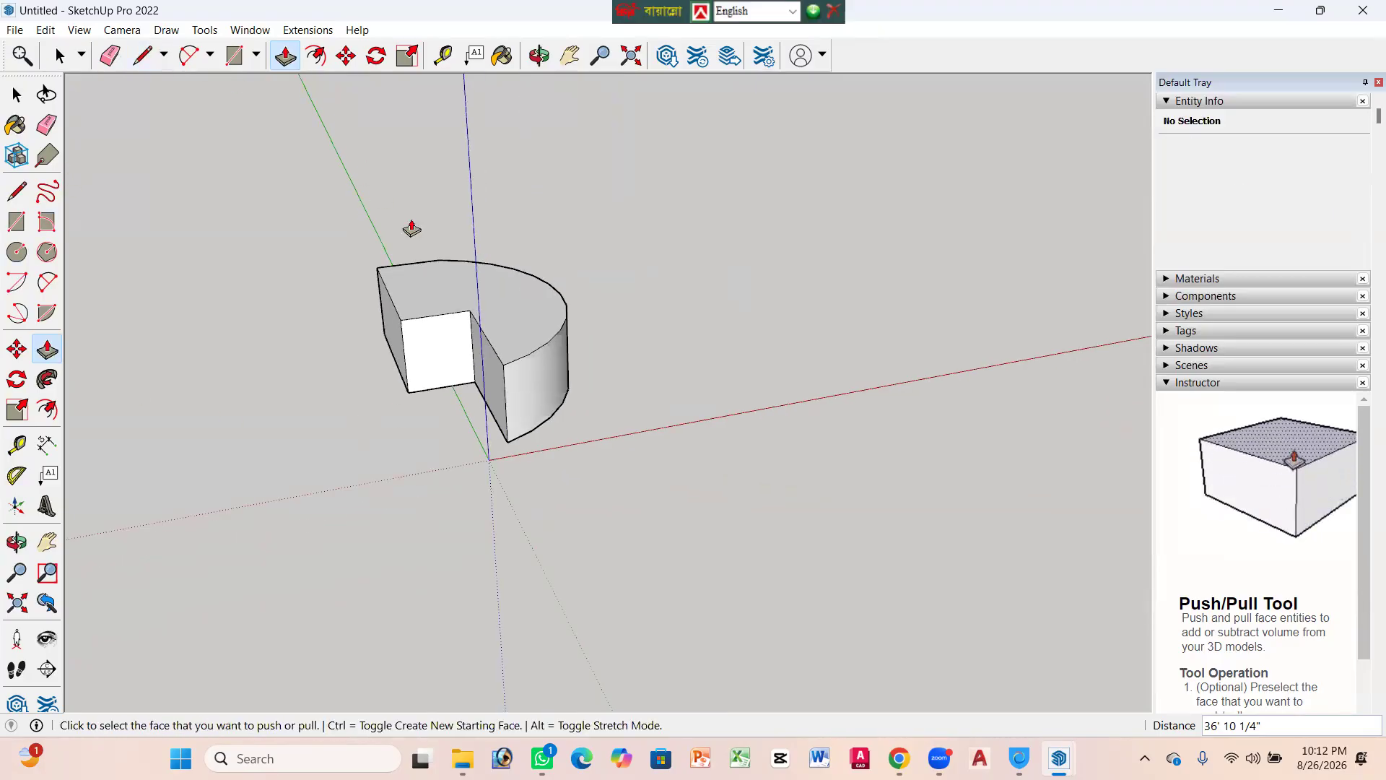
scroll(452, 300, "up", 2)
middle_click_drag(612, 464, 145, 412)
middle_click_drag(612, 367, 686, 402)
left_click(563, 297)
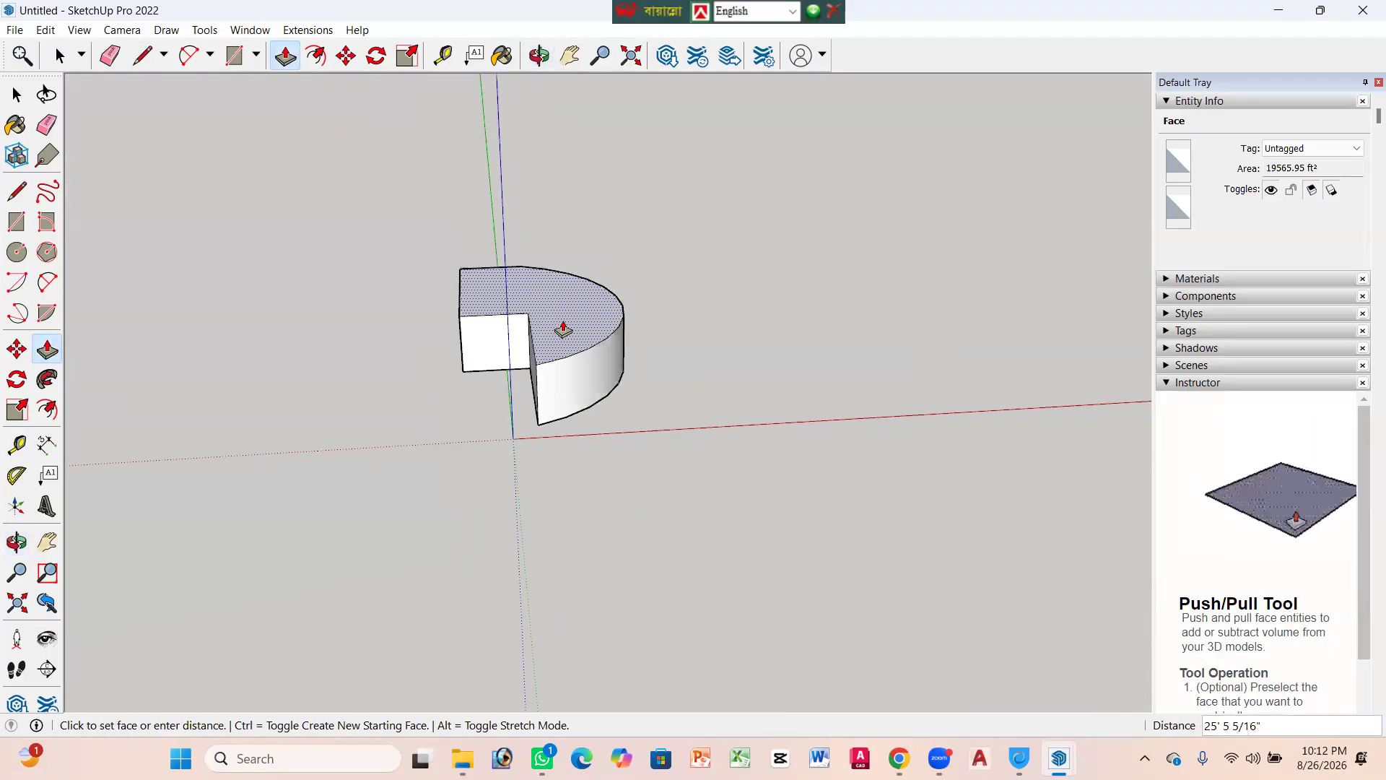
left_click(572, 260)
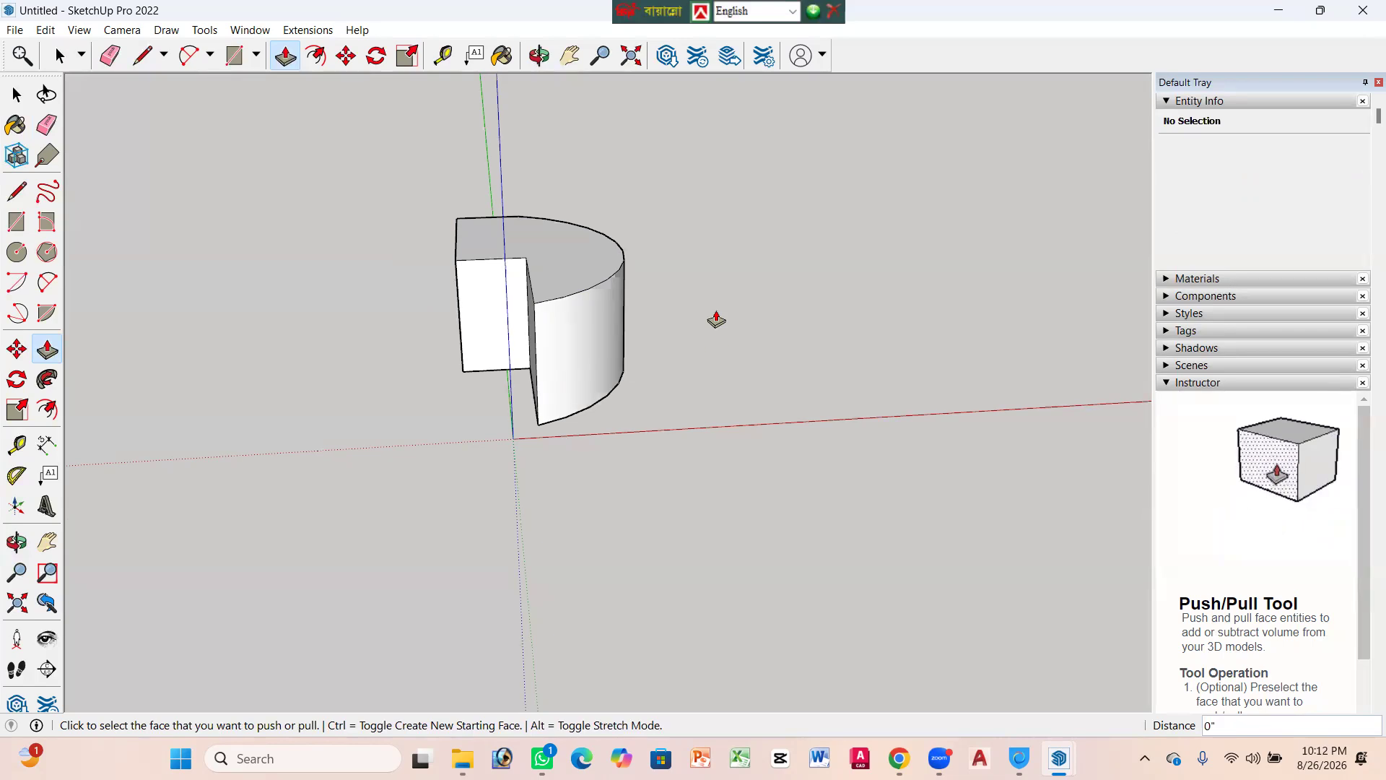
Step: Select all faces and edges of the solid and make them a component with the default name and settings
key("space")
scroll(422, 317, "down", 1)
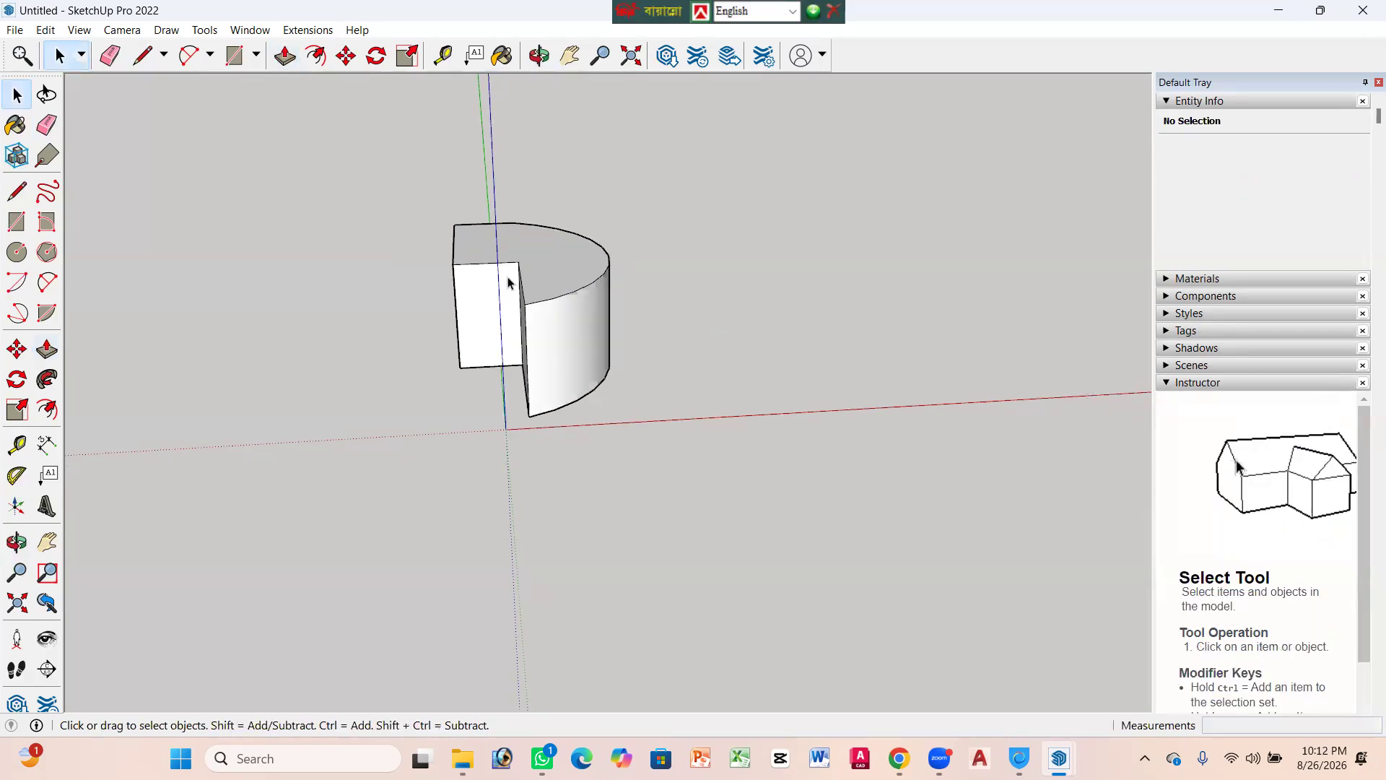
left_click(546, 258)
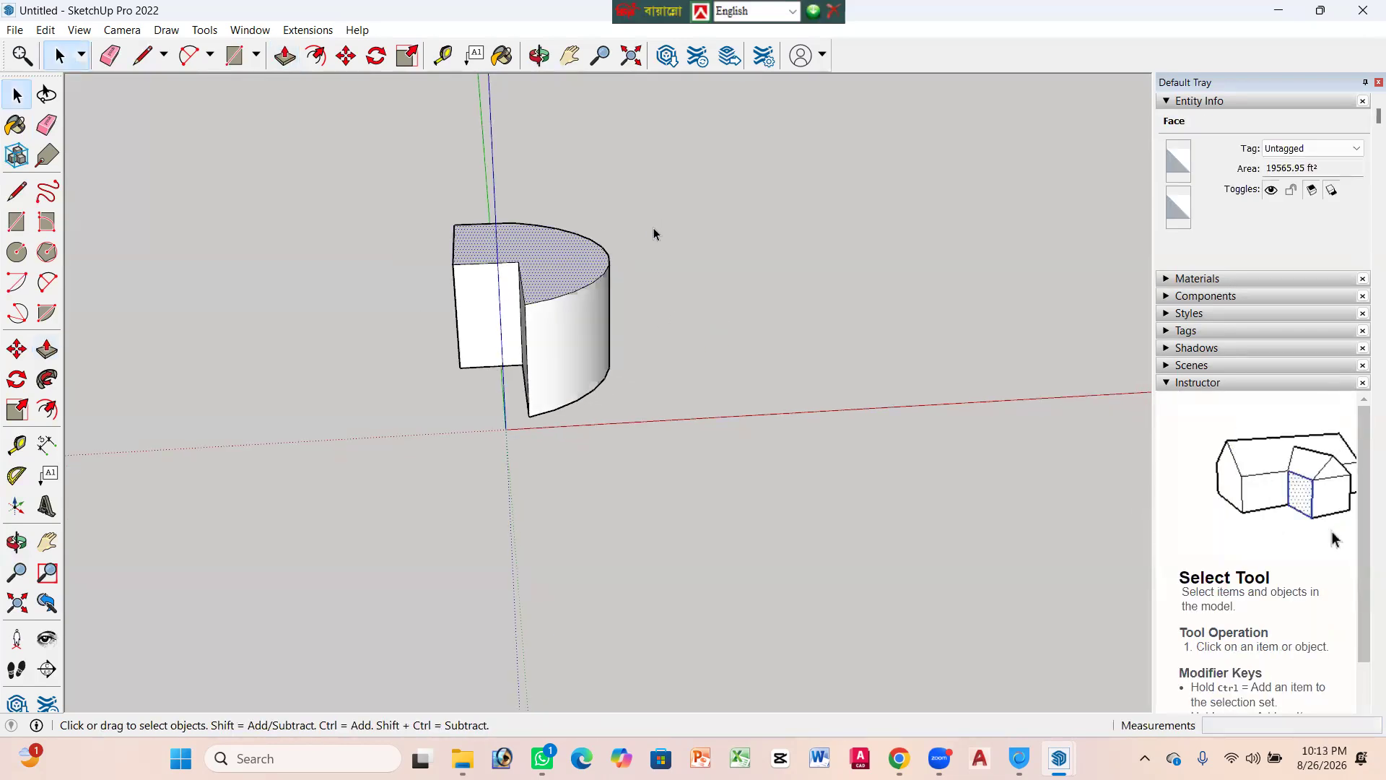
left_click_drag(396, 171, 698, 476)
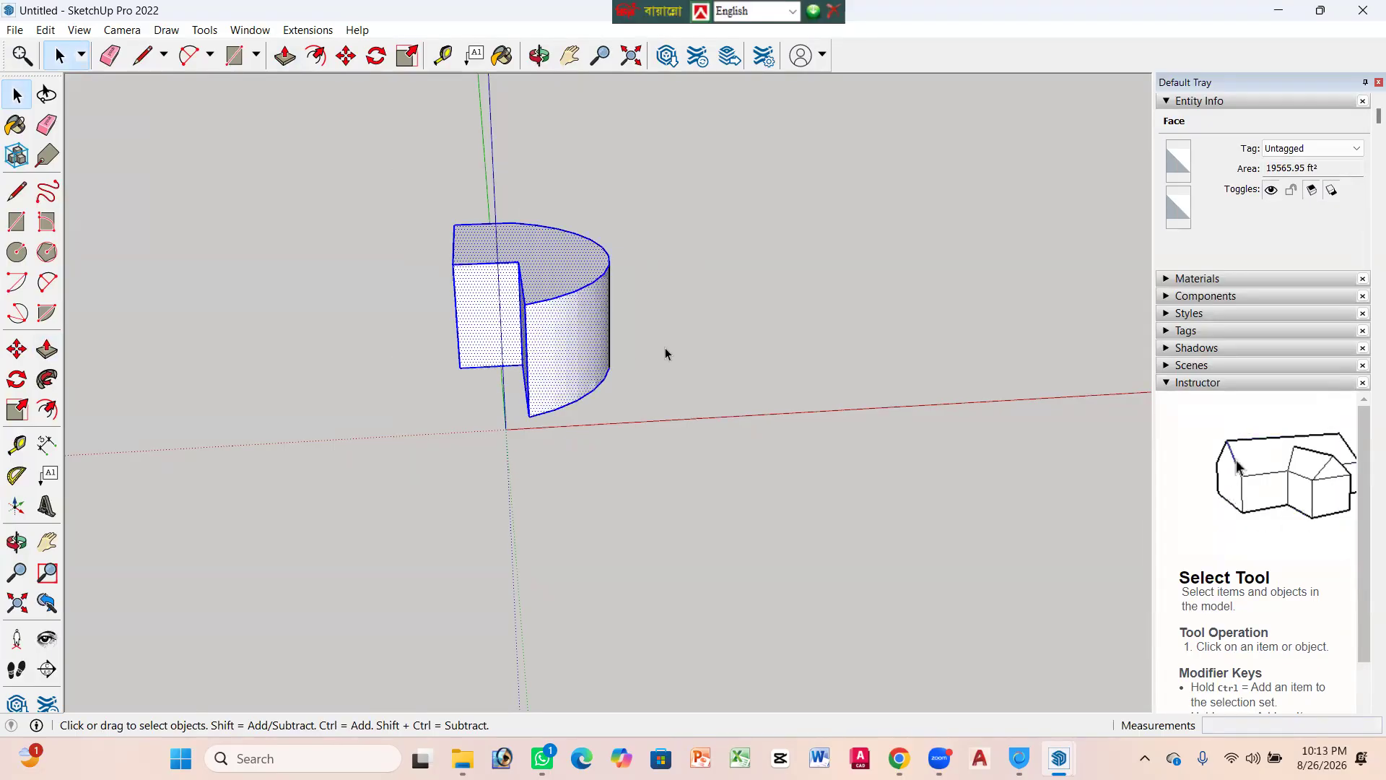
right_click(569, 273)
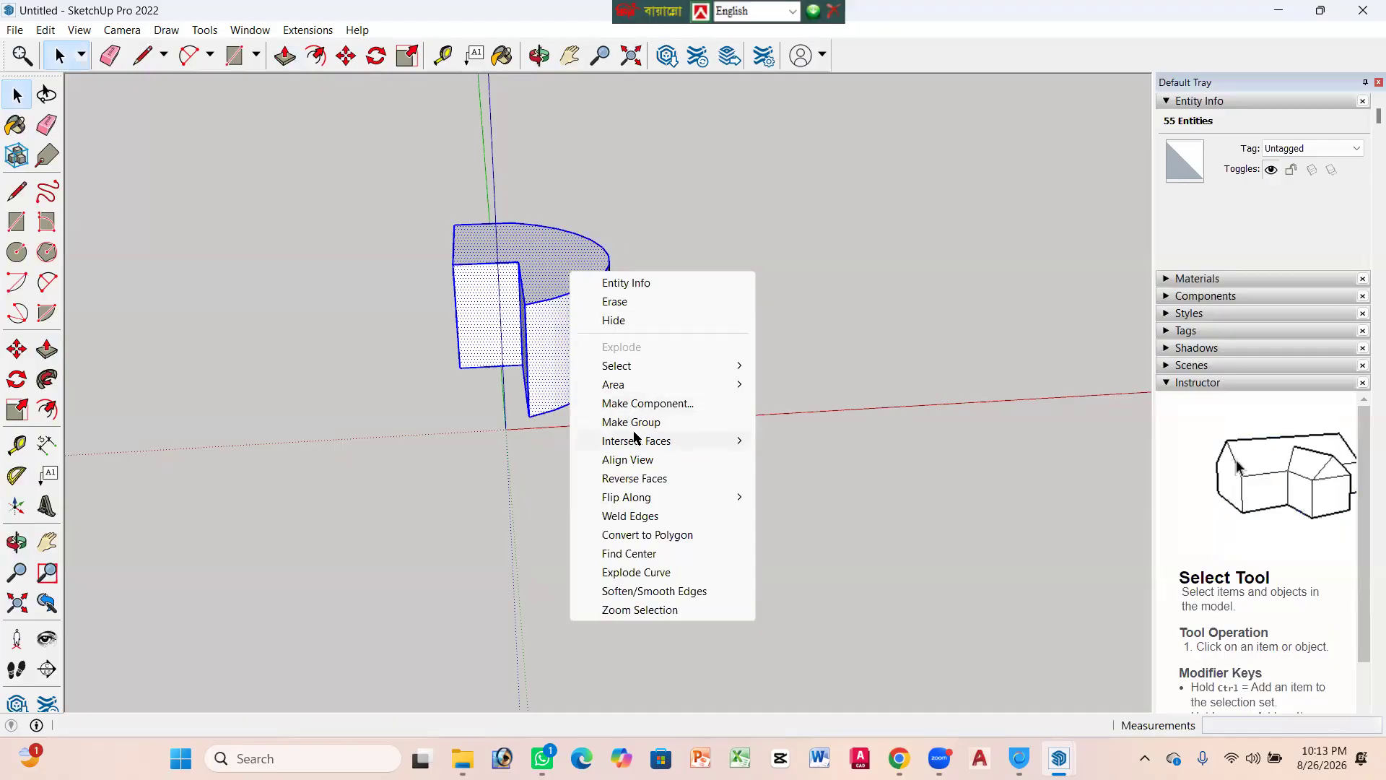
left_click(652, 407)
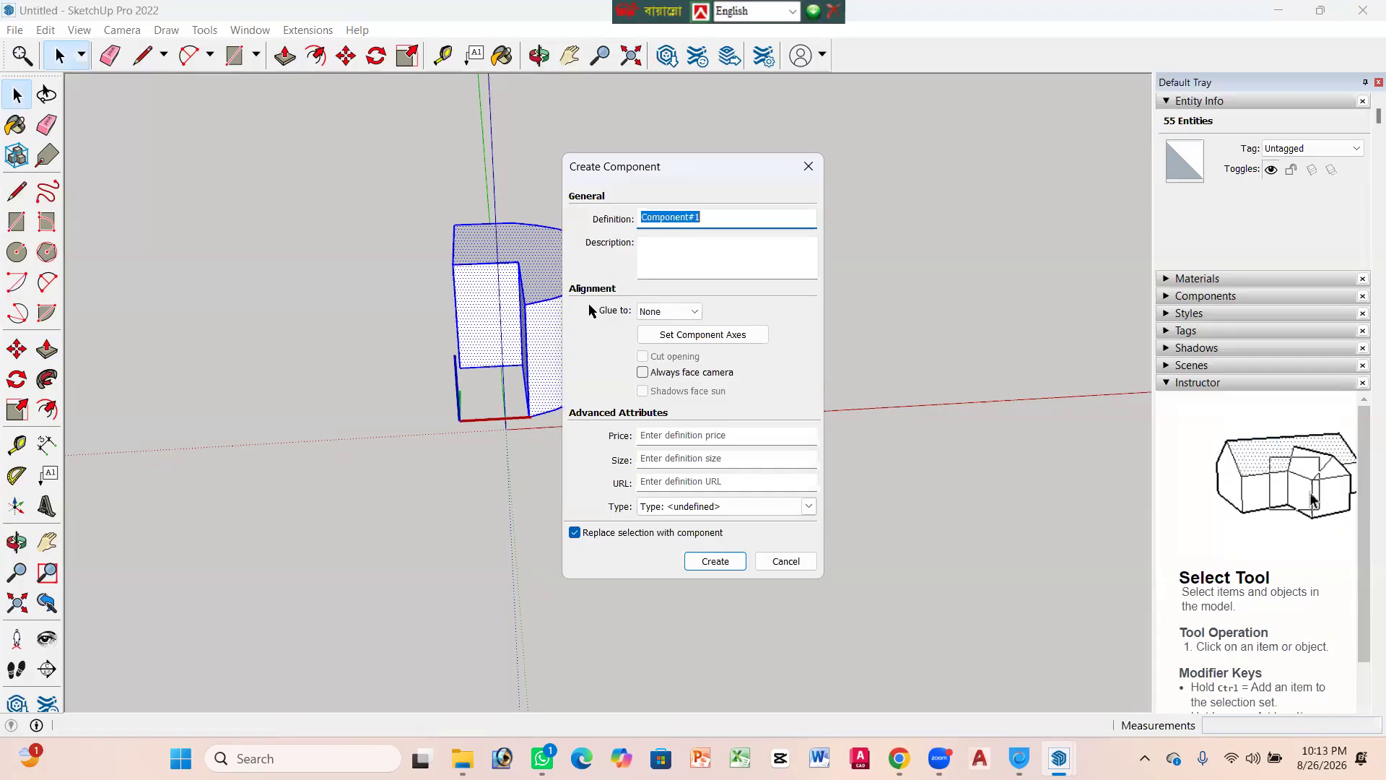
left_click(714, 565)
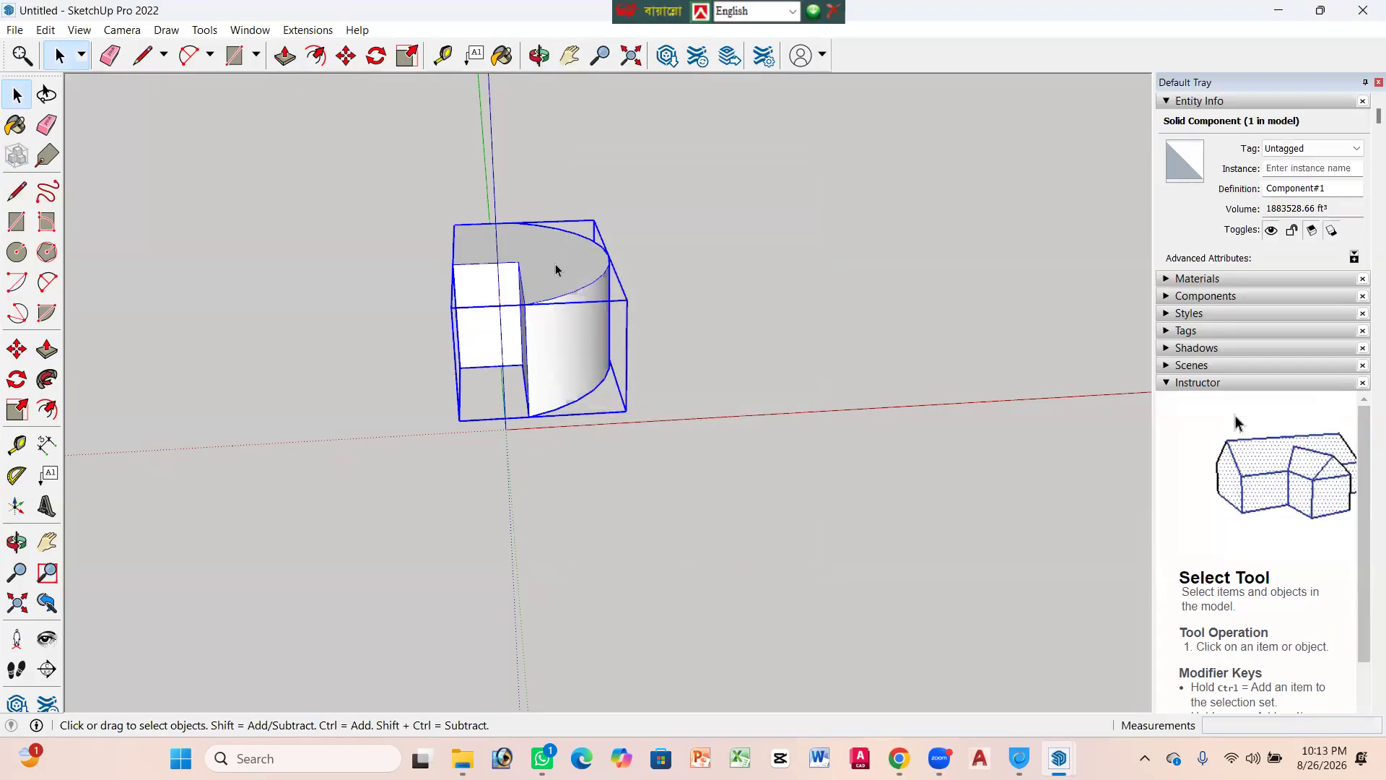
Step: Deselect and reselect the component to check how it behaves as a single object
left_click(596, 177)
left_click(605, 309)
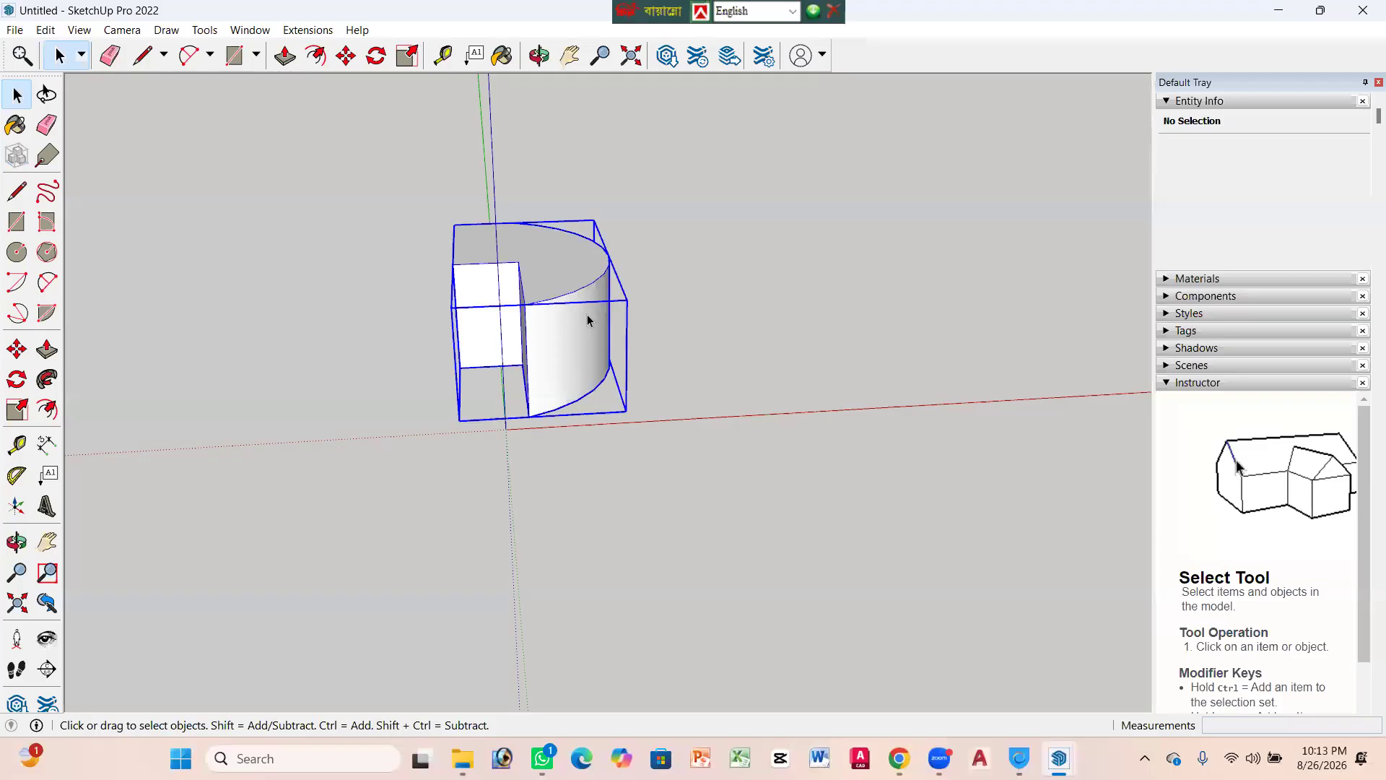
scroll(597, 332, "up", 3)
left_click_drag(594, 333, 565, 312)
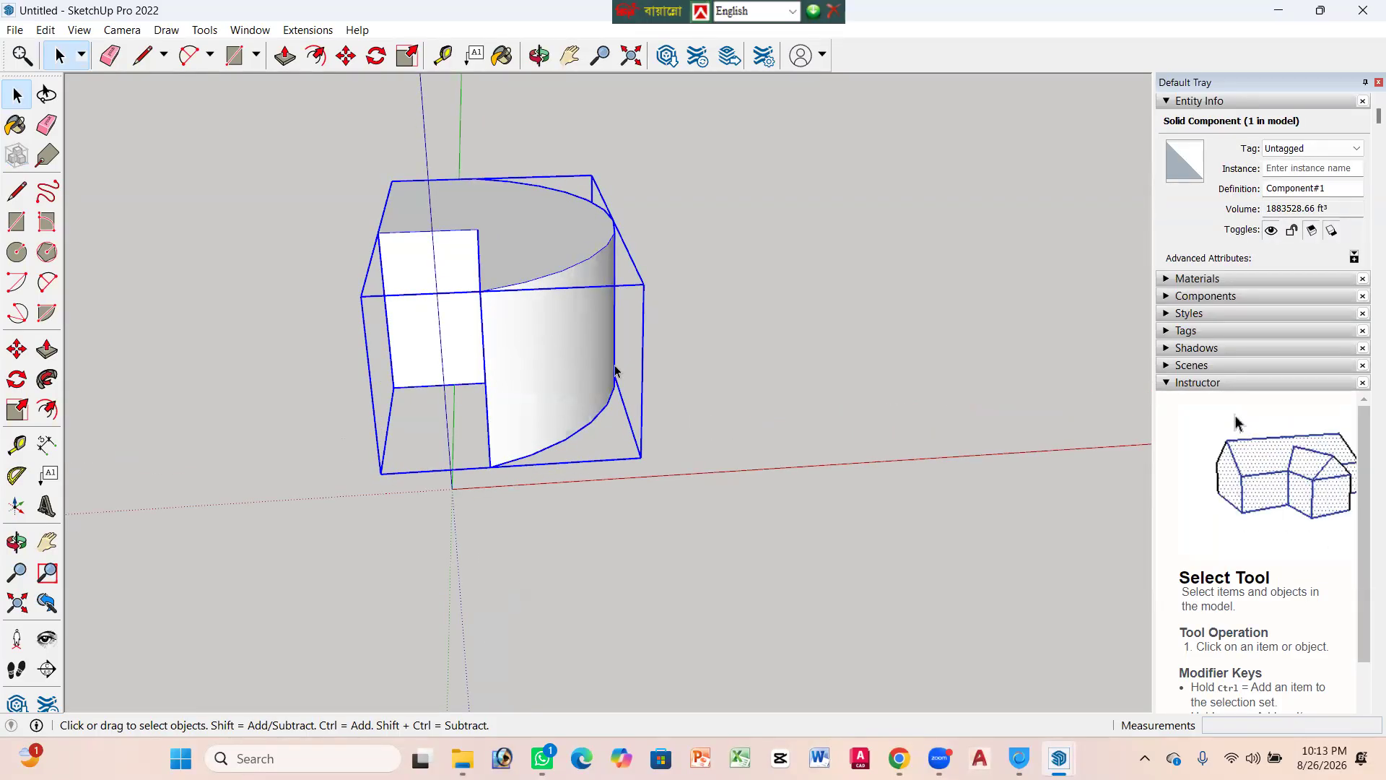
left_click(772, 376)
left_click(556, 333)
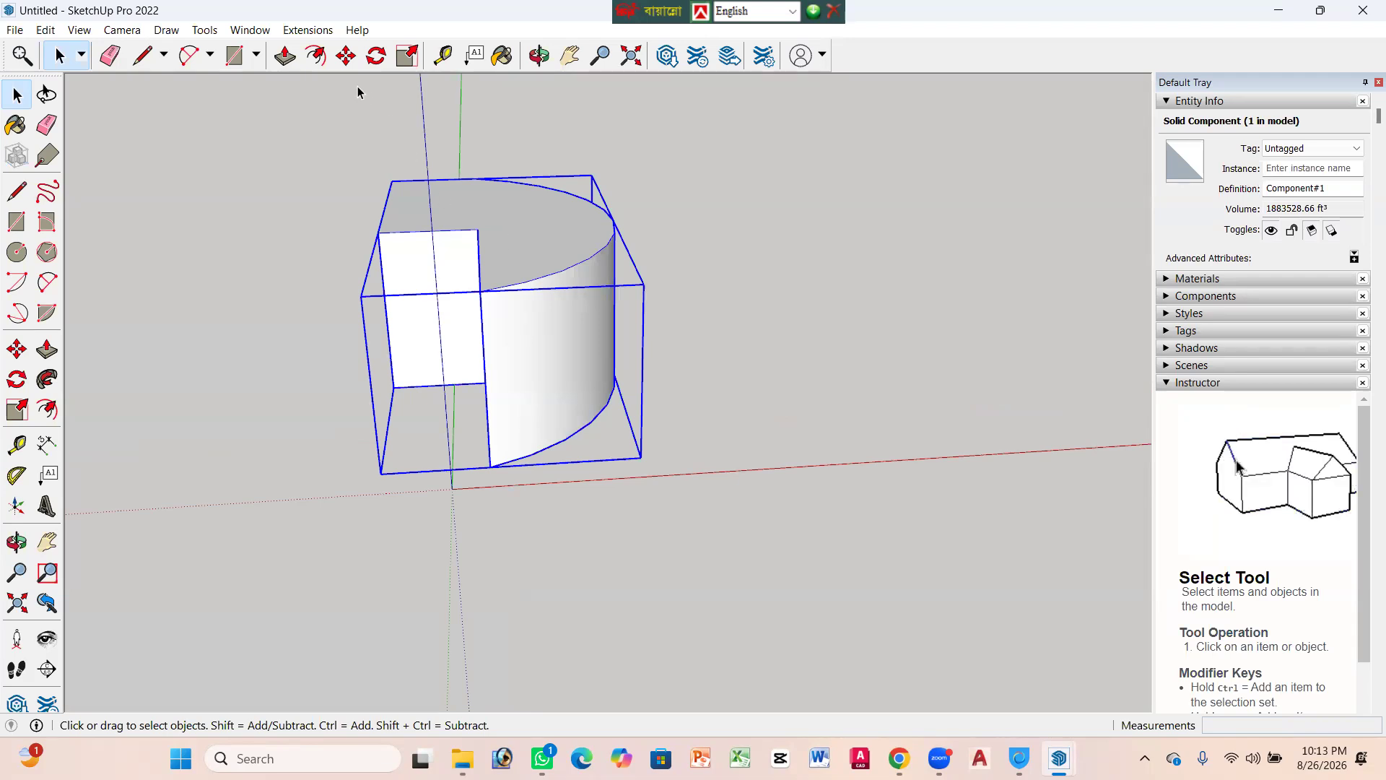
Step: Try to use Push/Pull on the top face of the closed component
left_click(285, 56)
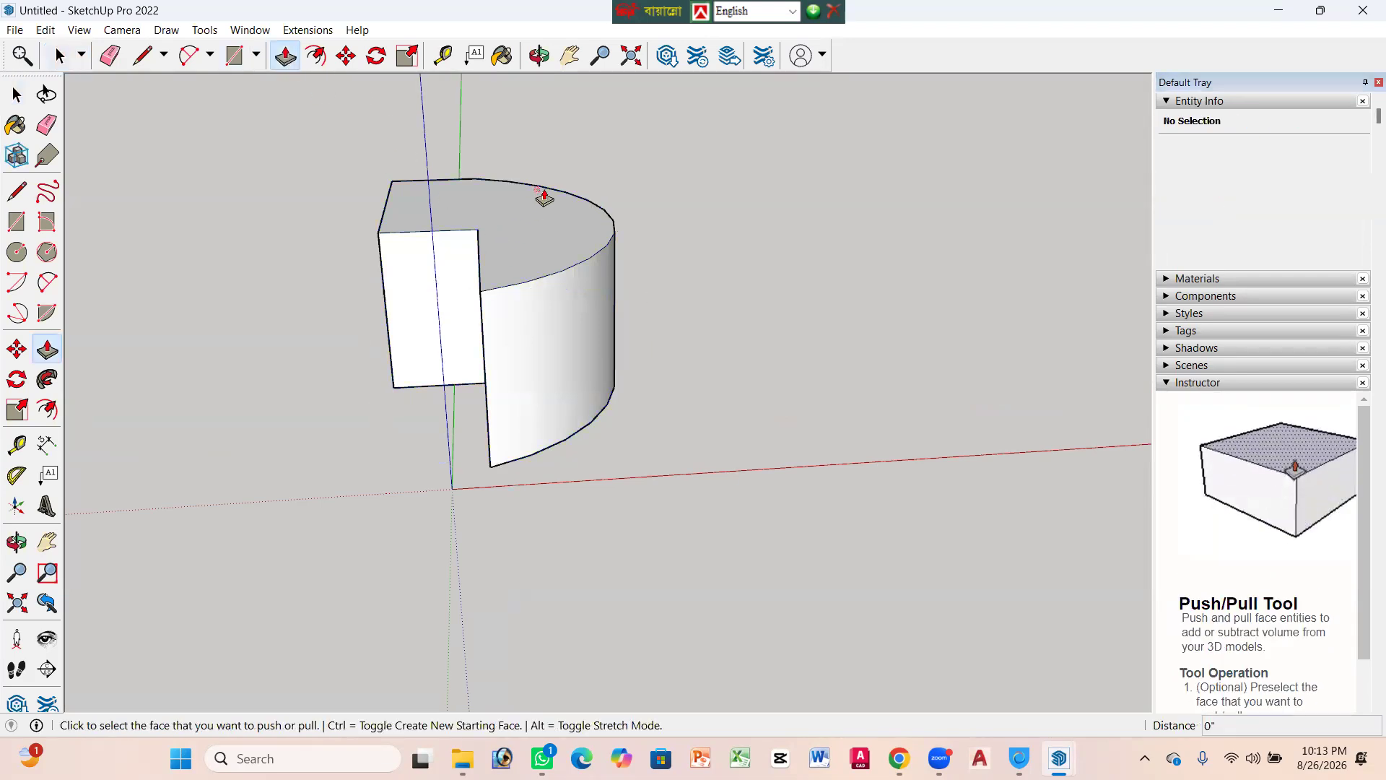
key("space")
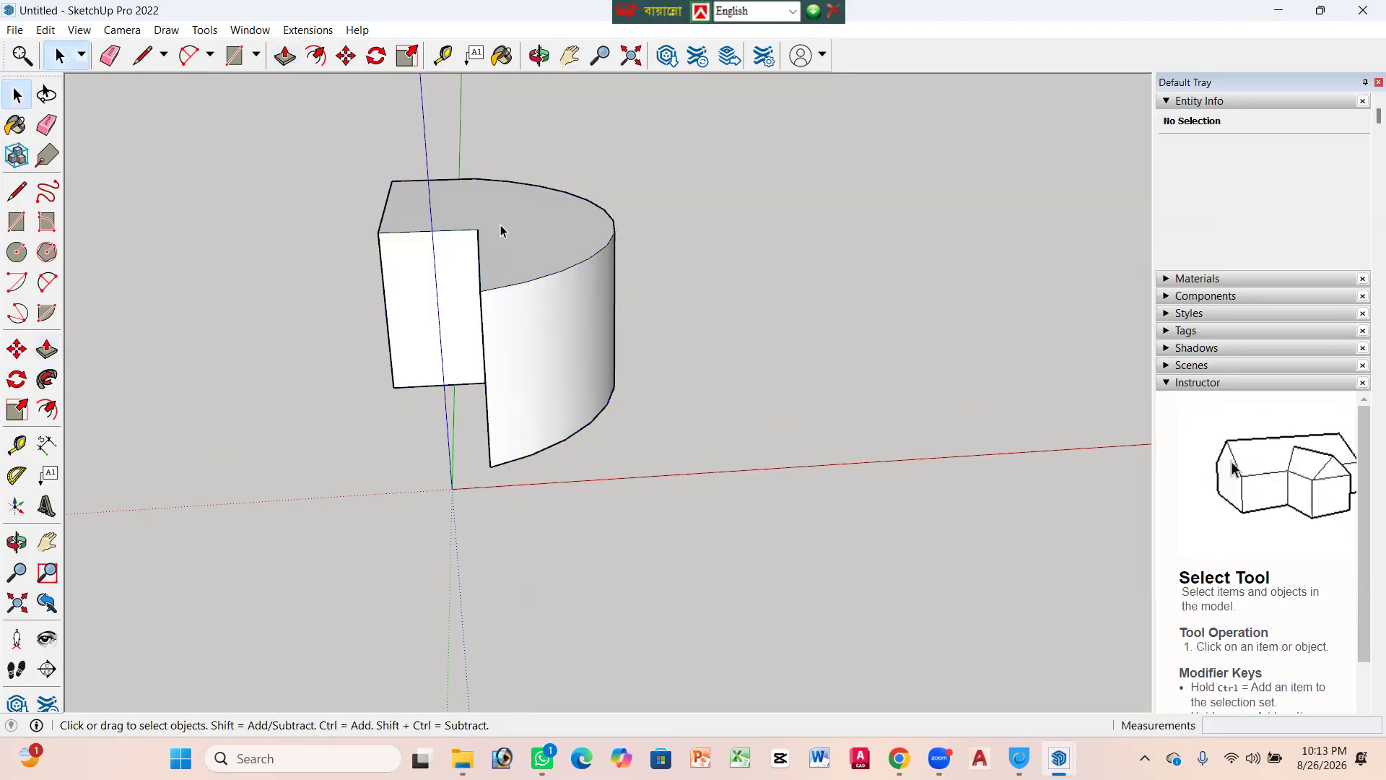
scroll(677, 243, "down", 1)
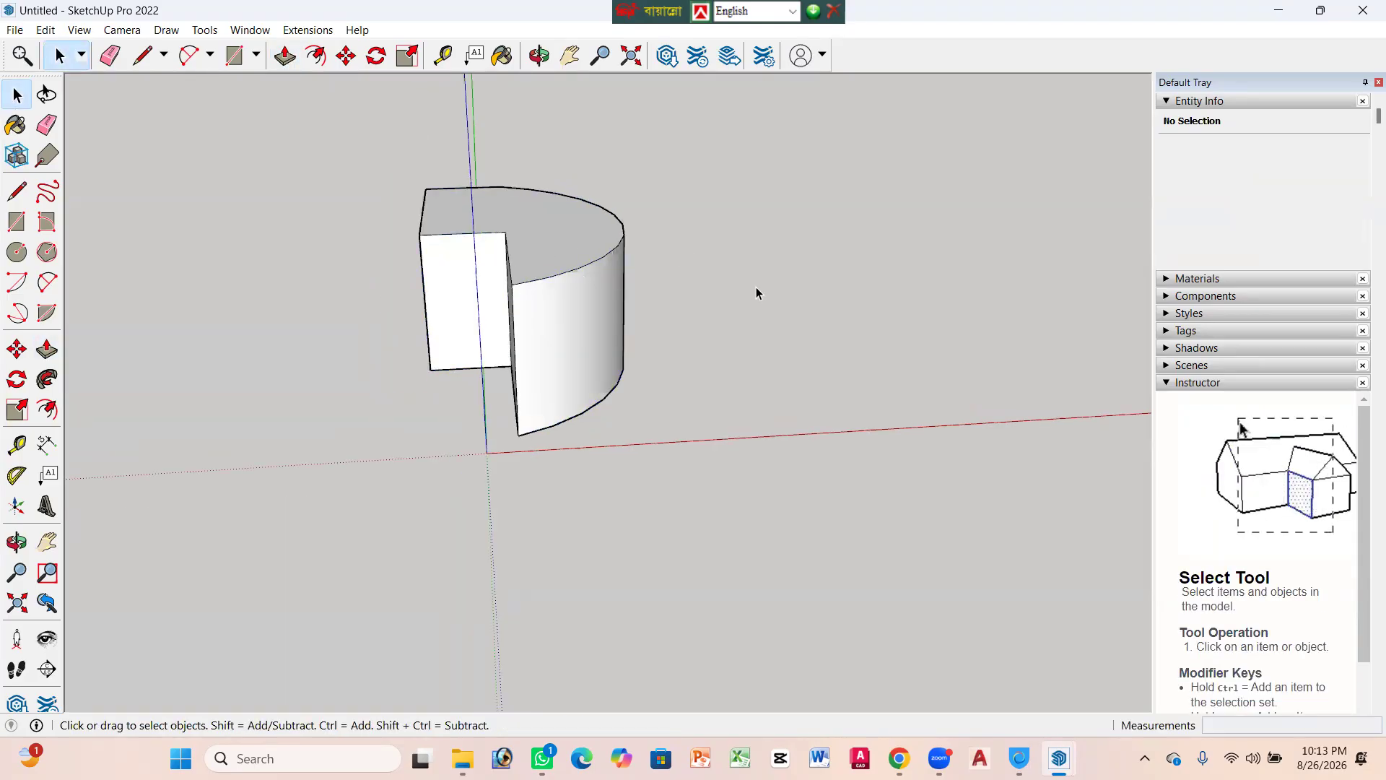
Step: Paint the whole component with the Wood Bamboo material from the Wood collection
left_click(555, 267)
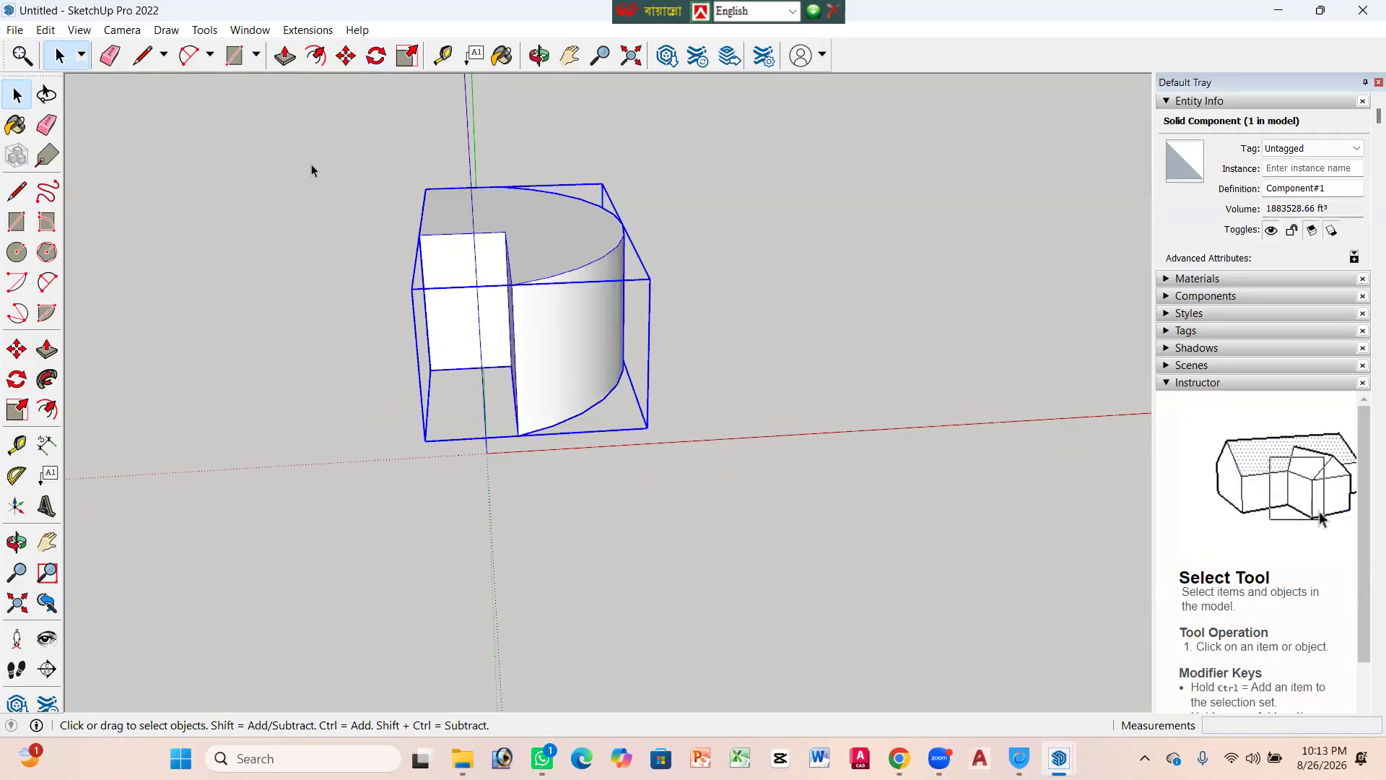
key("b")
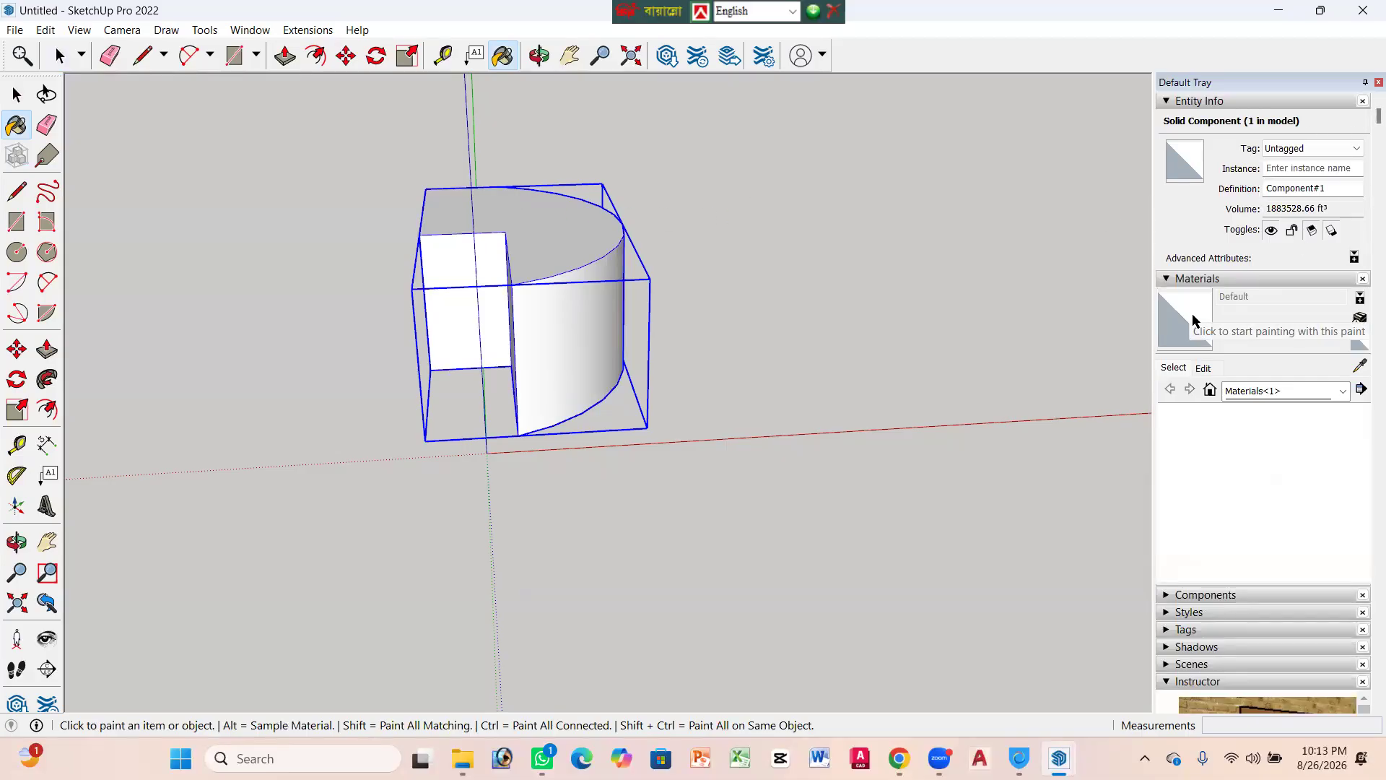
left_click(1265, 394)
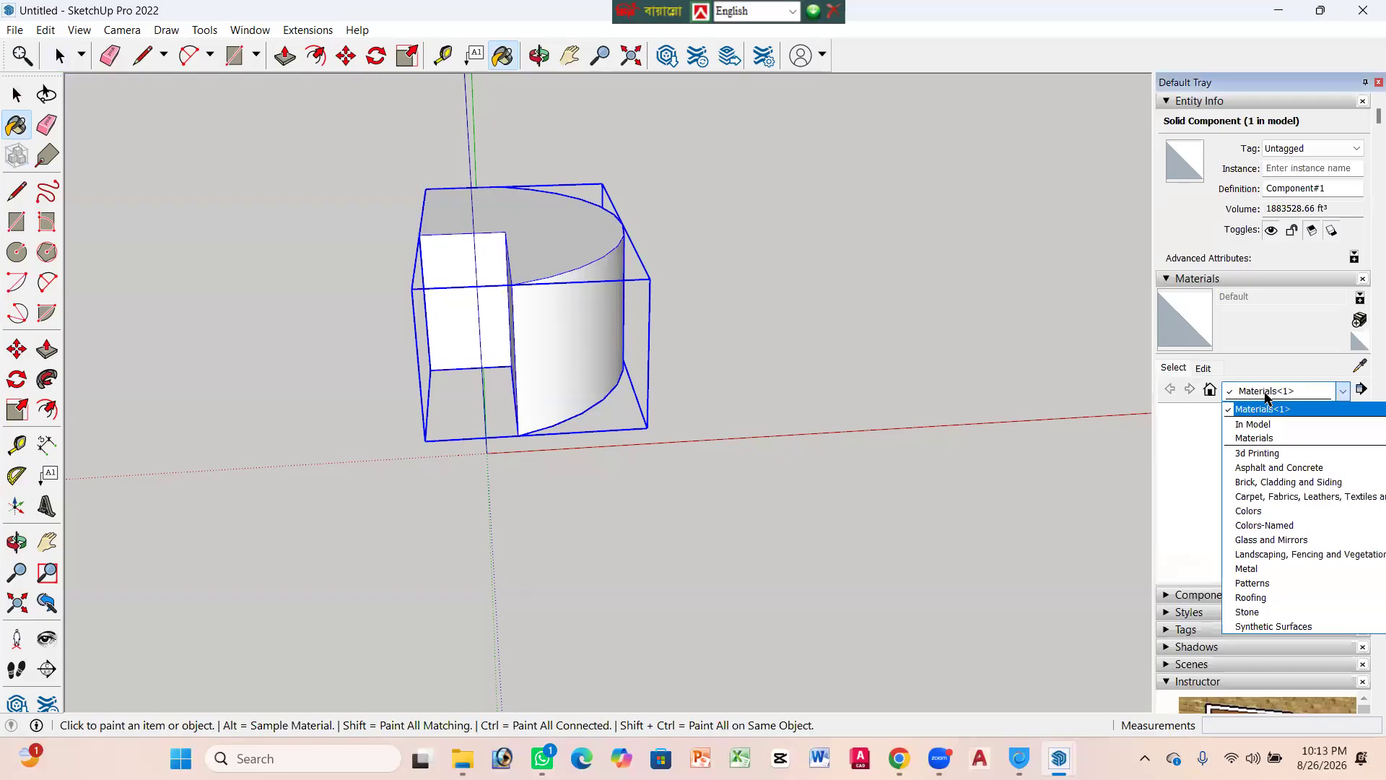
left_click(1254, 437)
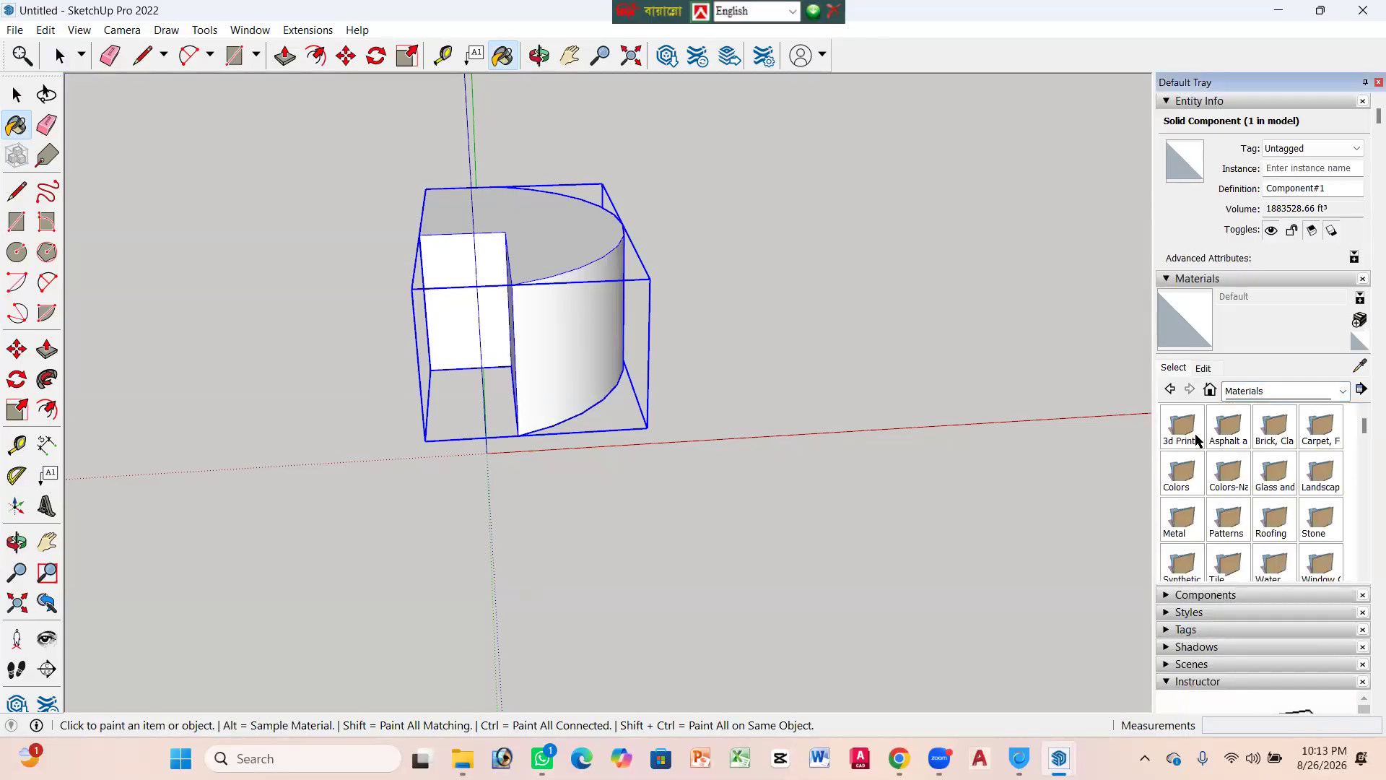
scroll(1227, 563, "down", 3)
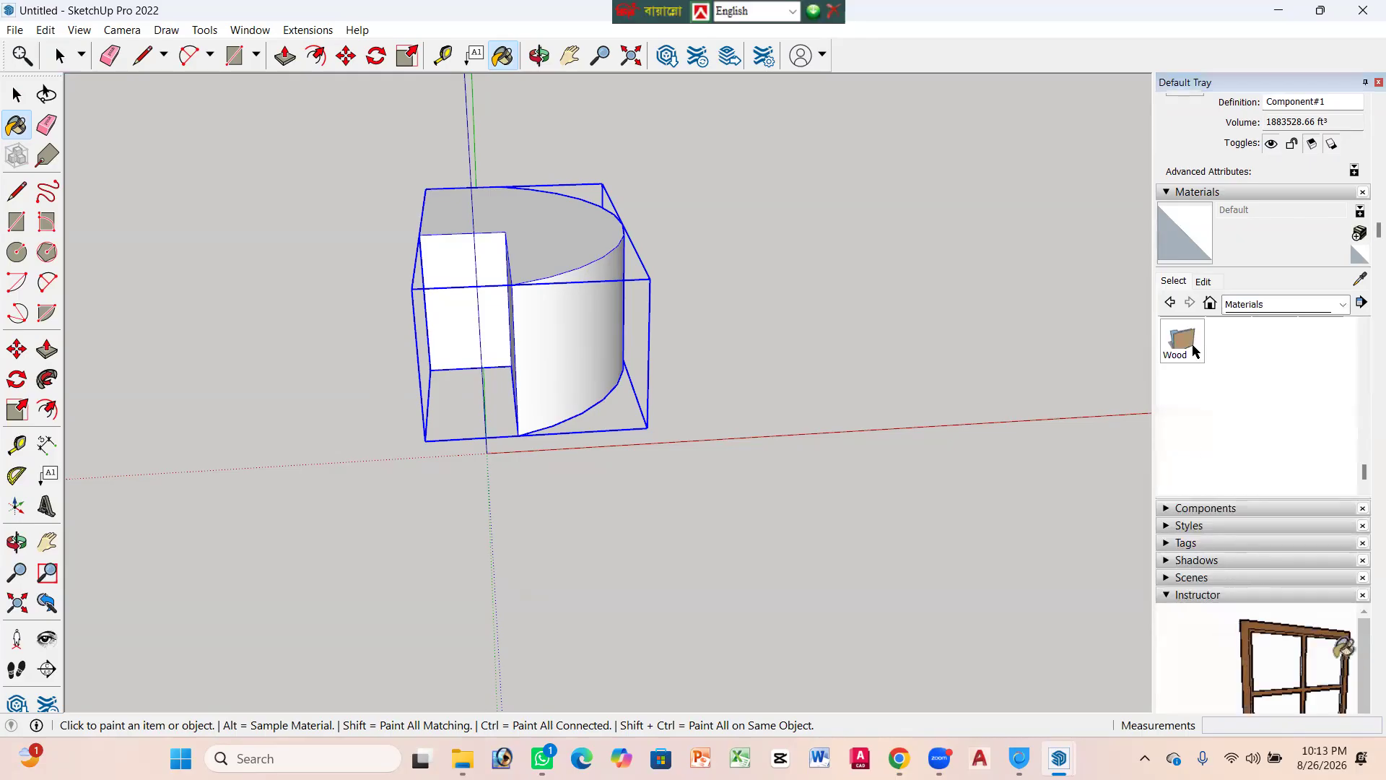
scroll(1192, 376, "down", 3)
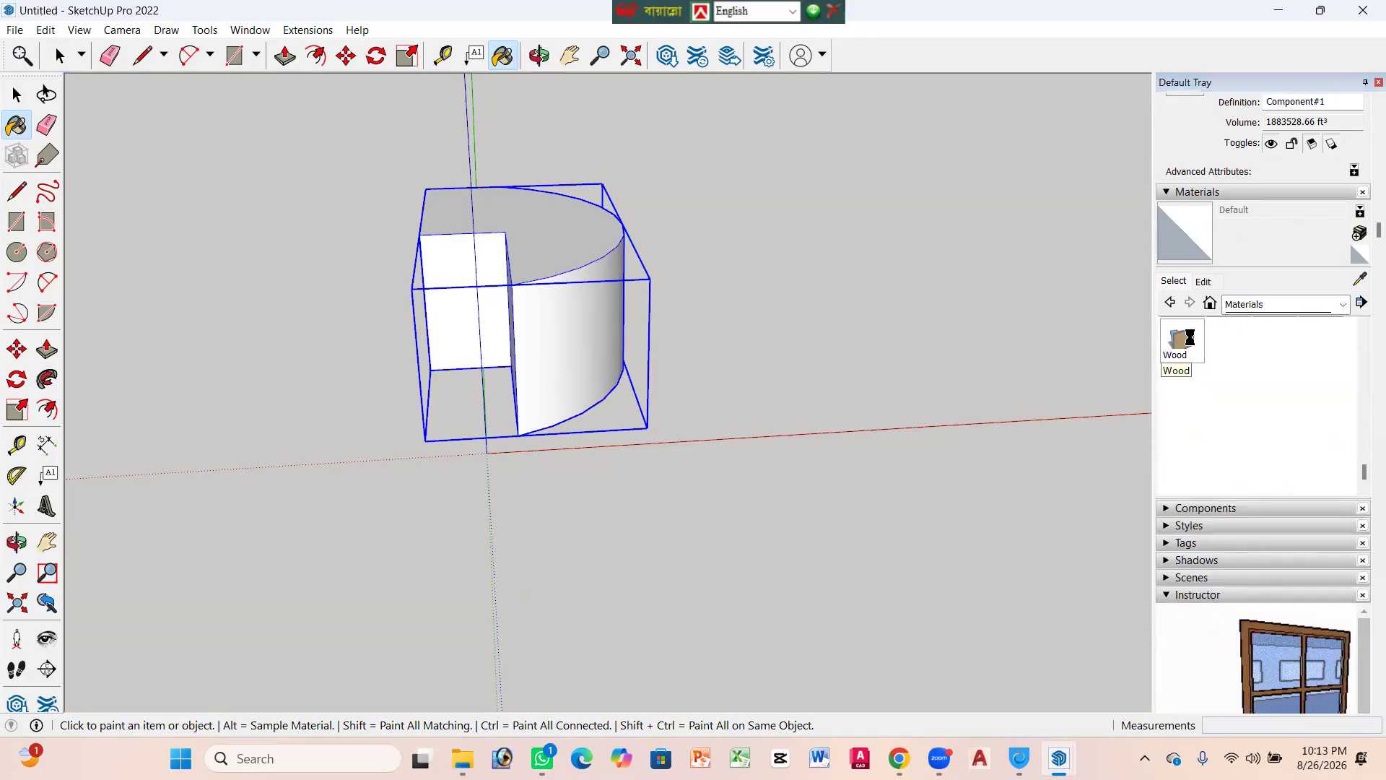
left_click(1191, 347)
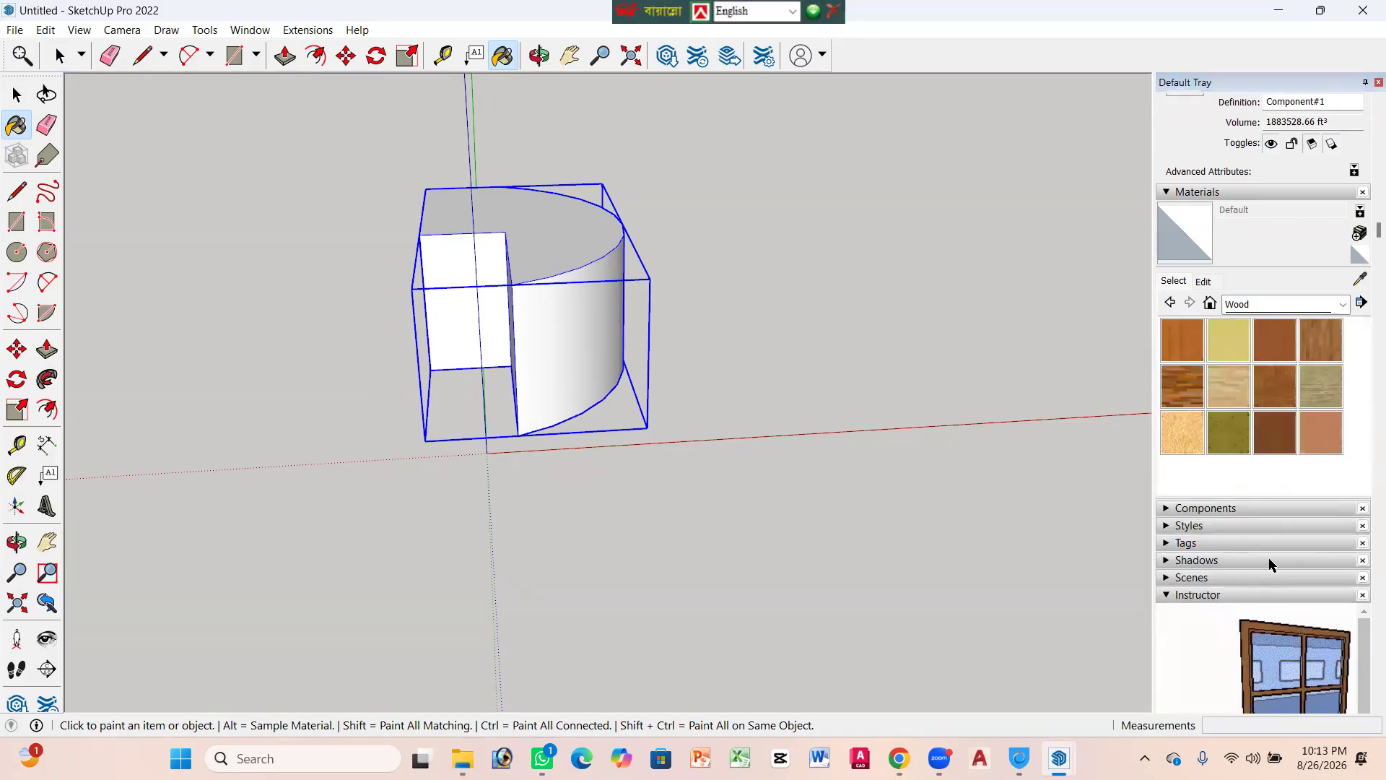
left_click(1202, 354)
left_click(523, 238)
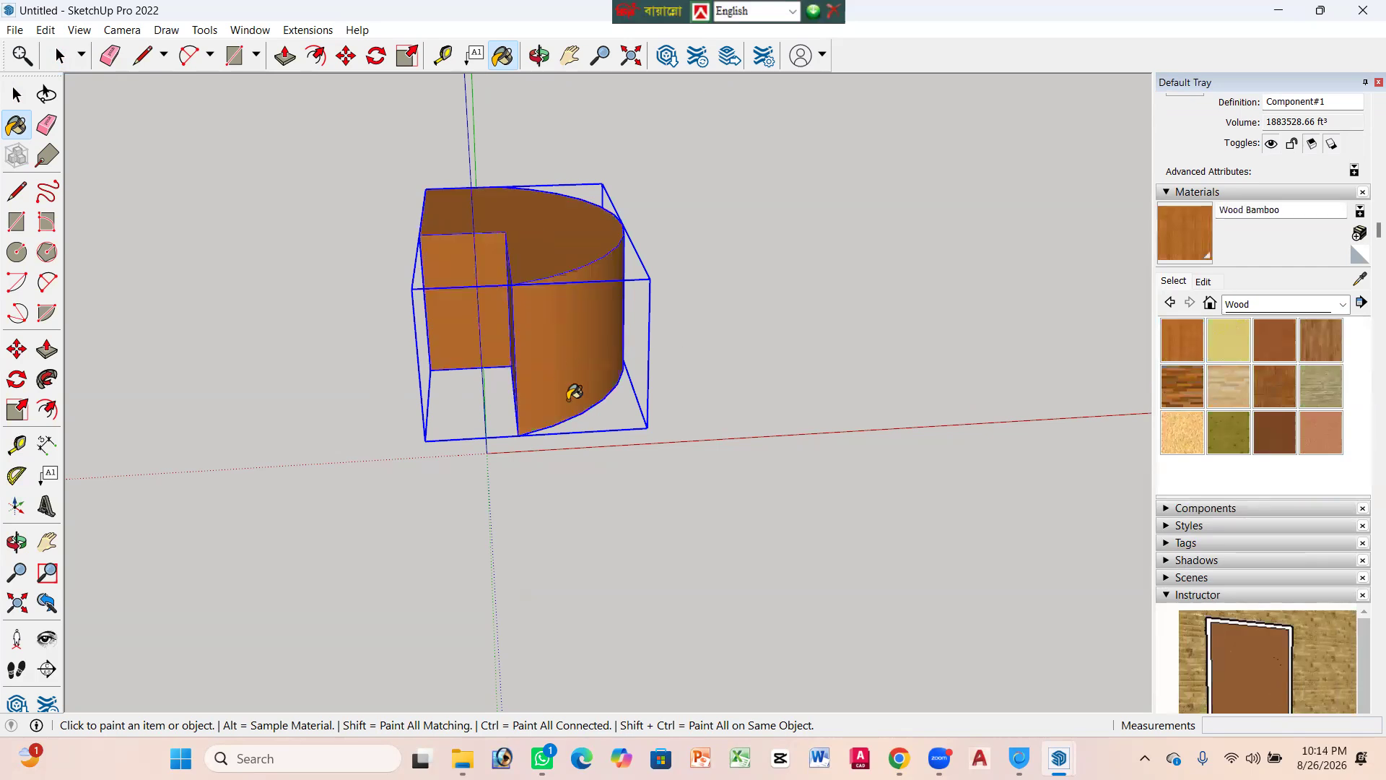
Step: Explode the painted component into separate faces and edges and apply Wood Bamboo to its top face again
right_click(554, 239)
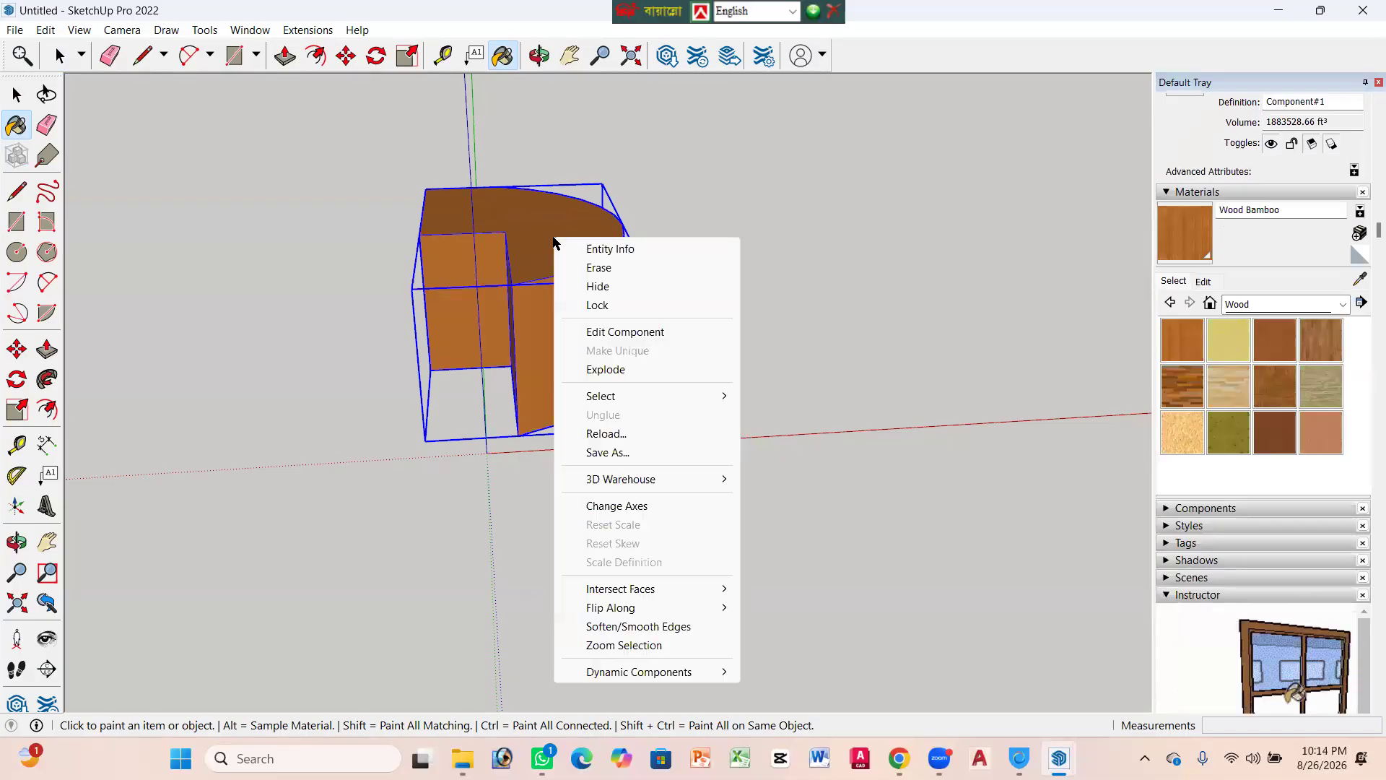
left_click(605, 370)
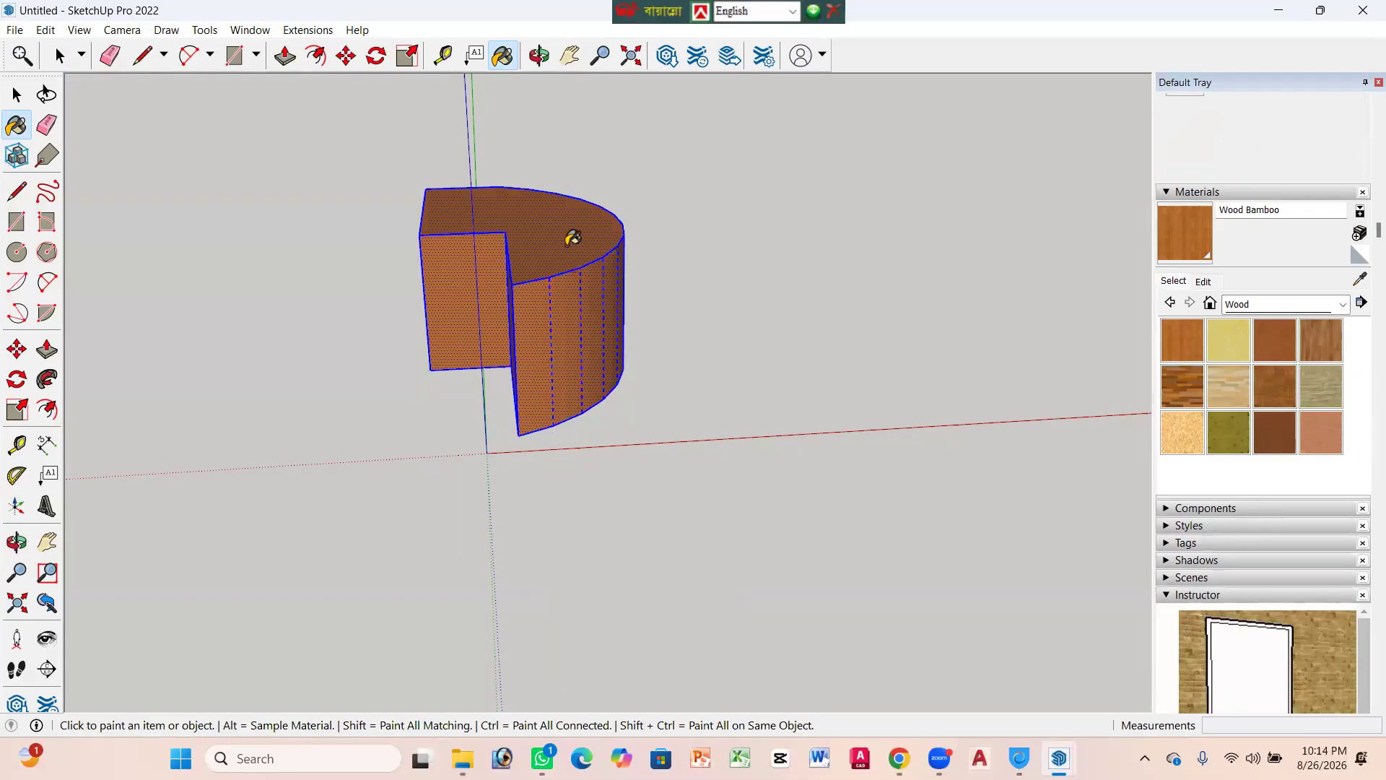
scroll(572, 236, "up", 2)
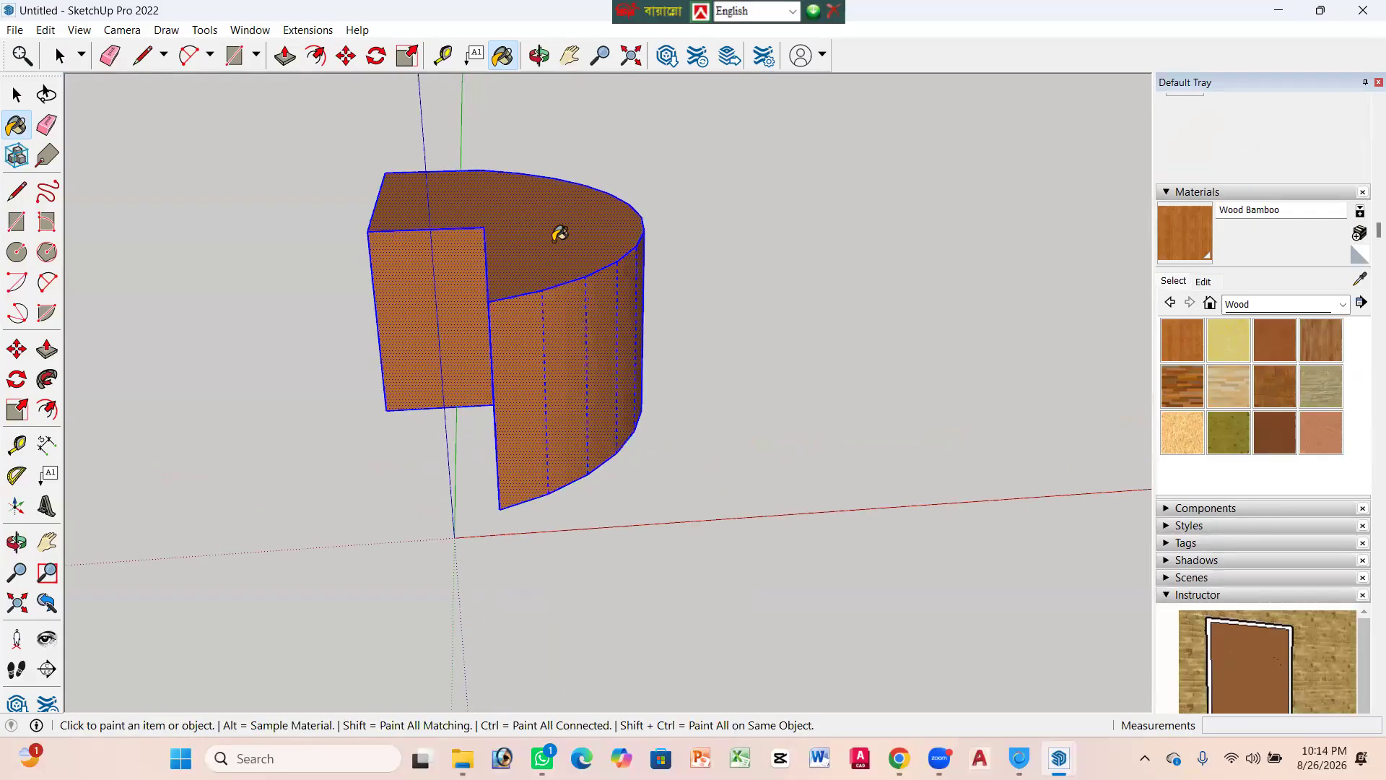
left_click(559, 233)
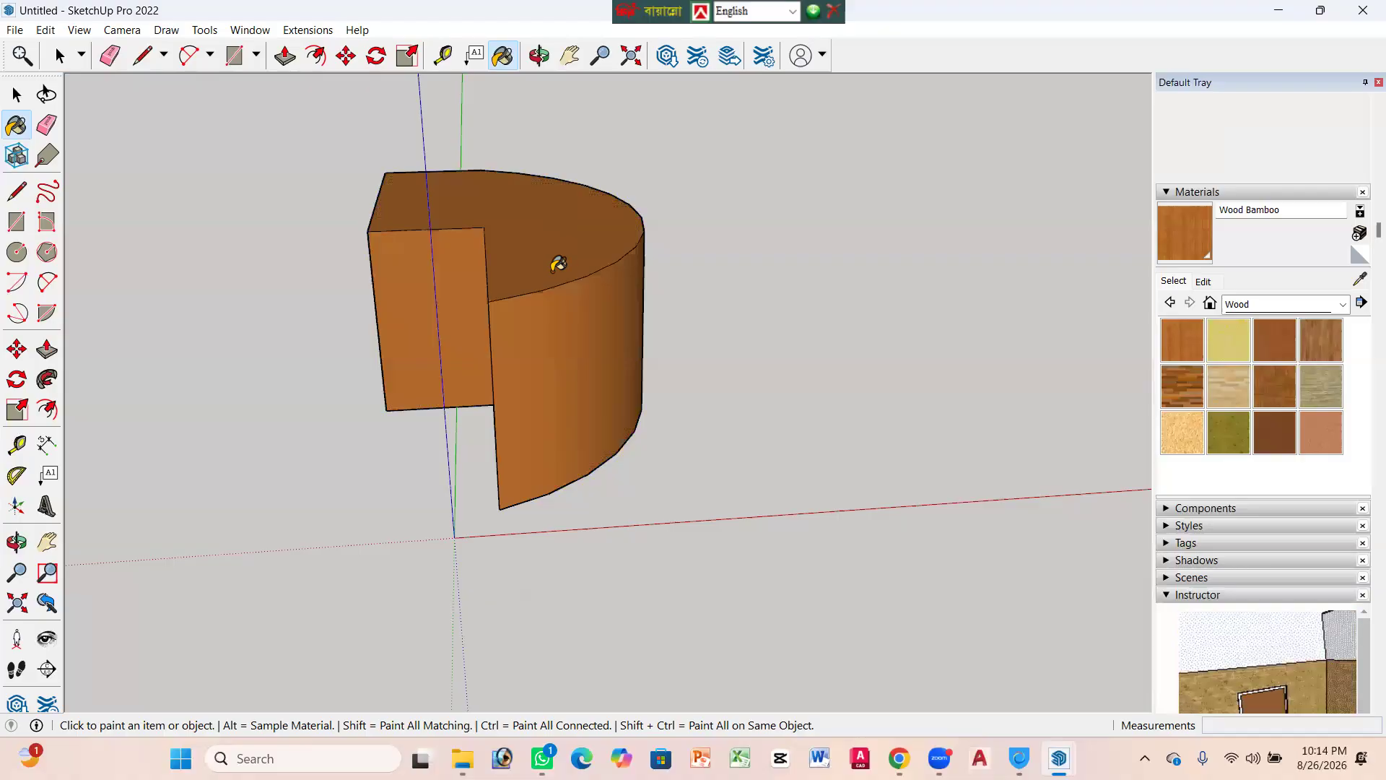
Step: Undo the painting, exploding and component creation back to the plain, ungrouped solid
key("ctrl+z")
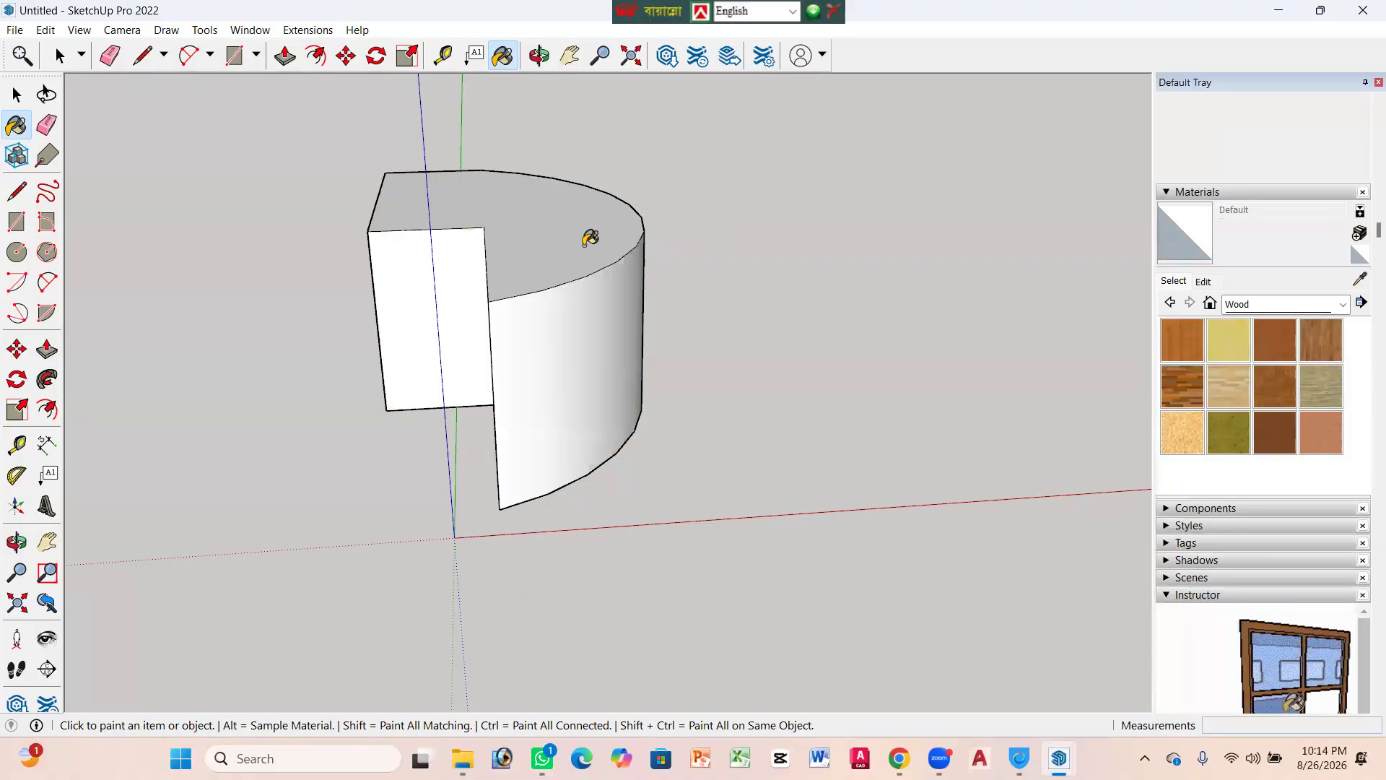
key("space")
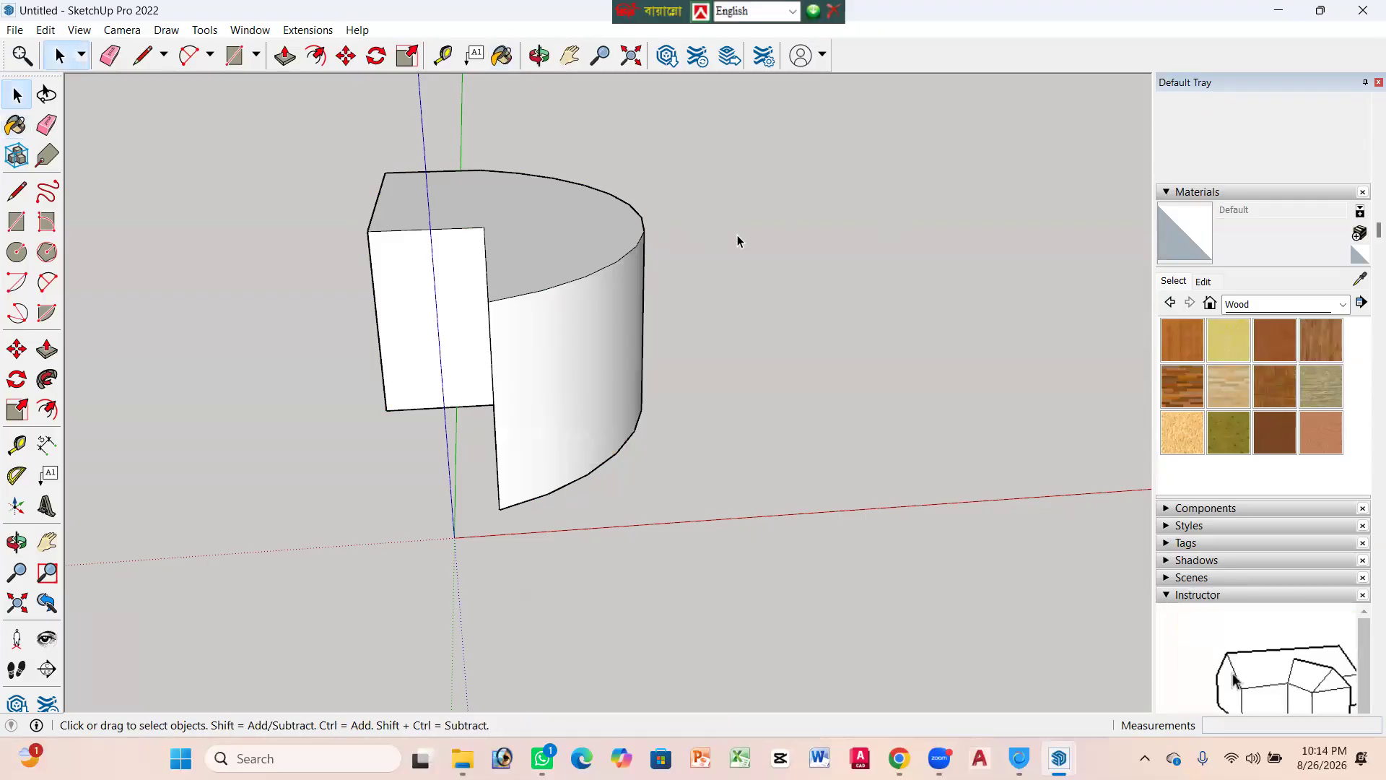
Step: Paint only the ungrouped solid's top face with the Wood Bamboo material
left_click(574, 241)
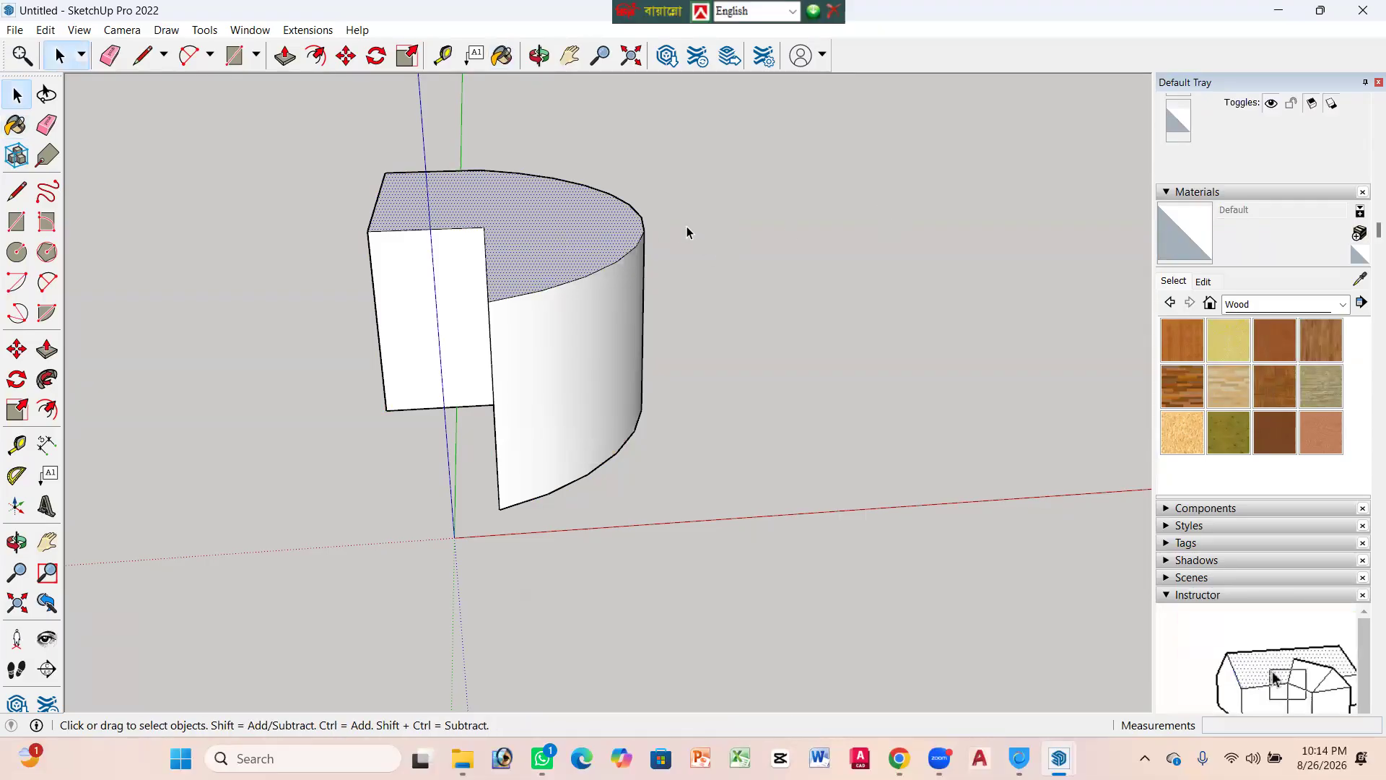
scroll(678, 237, "down", 1)
left_click(744, 172)
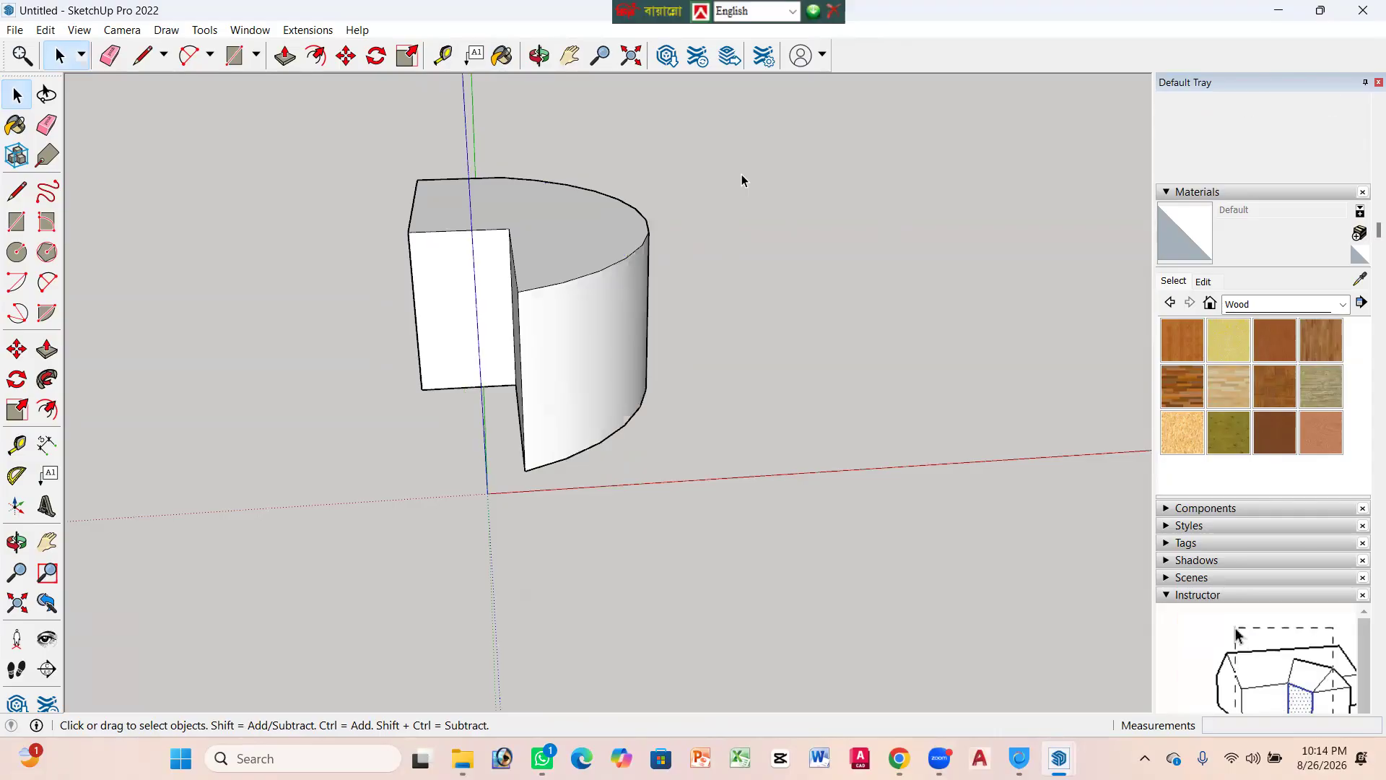
left_click(1197, 337)
left_click(595, 234)
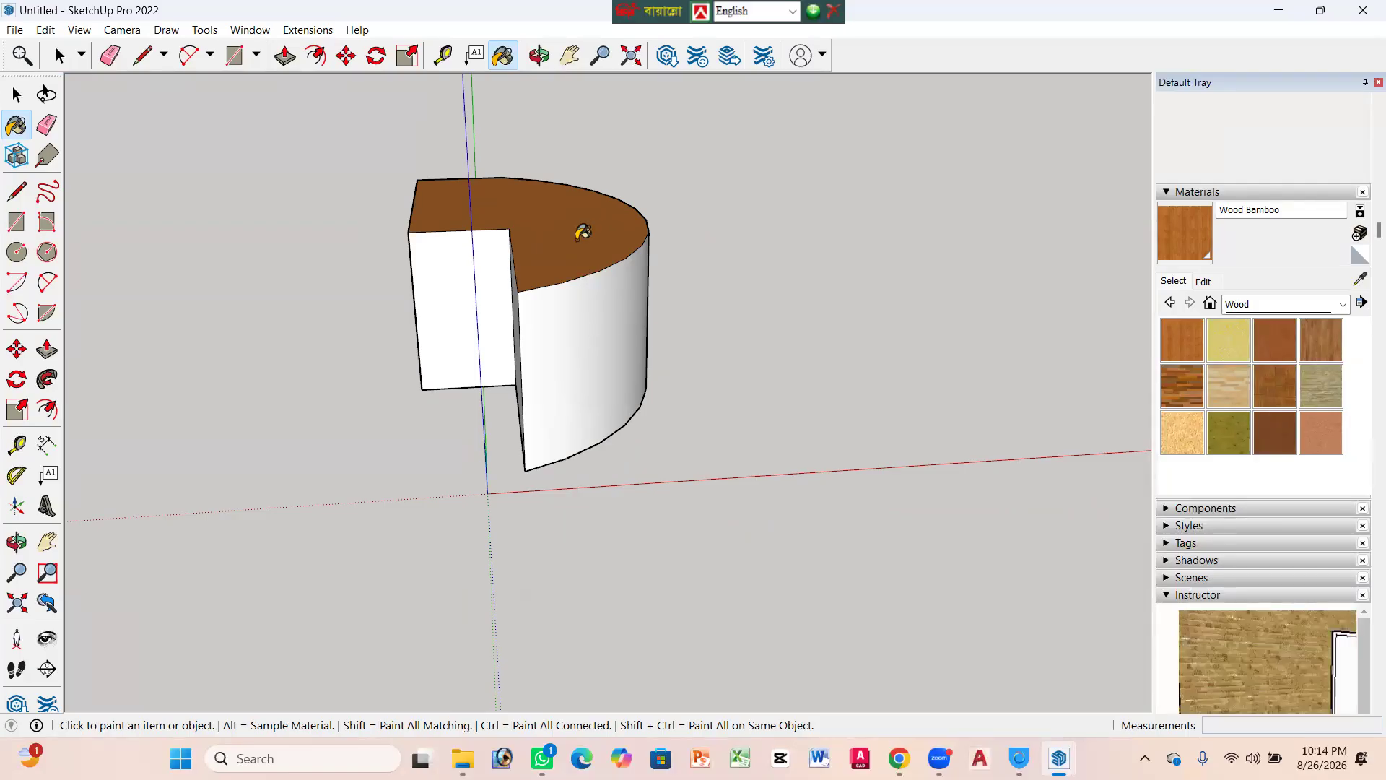
Step: Undo the top face's Wood Bamboo painting and the solid's last height change
key("space")
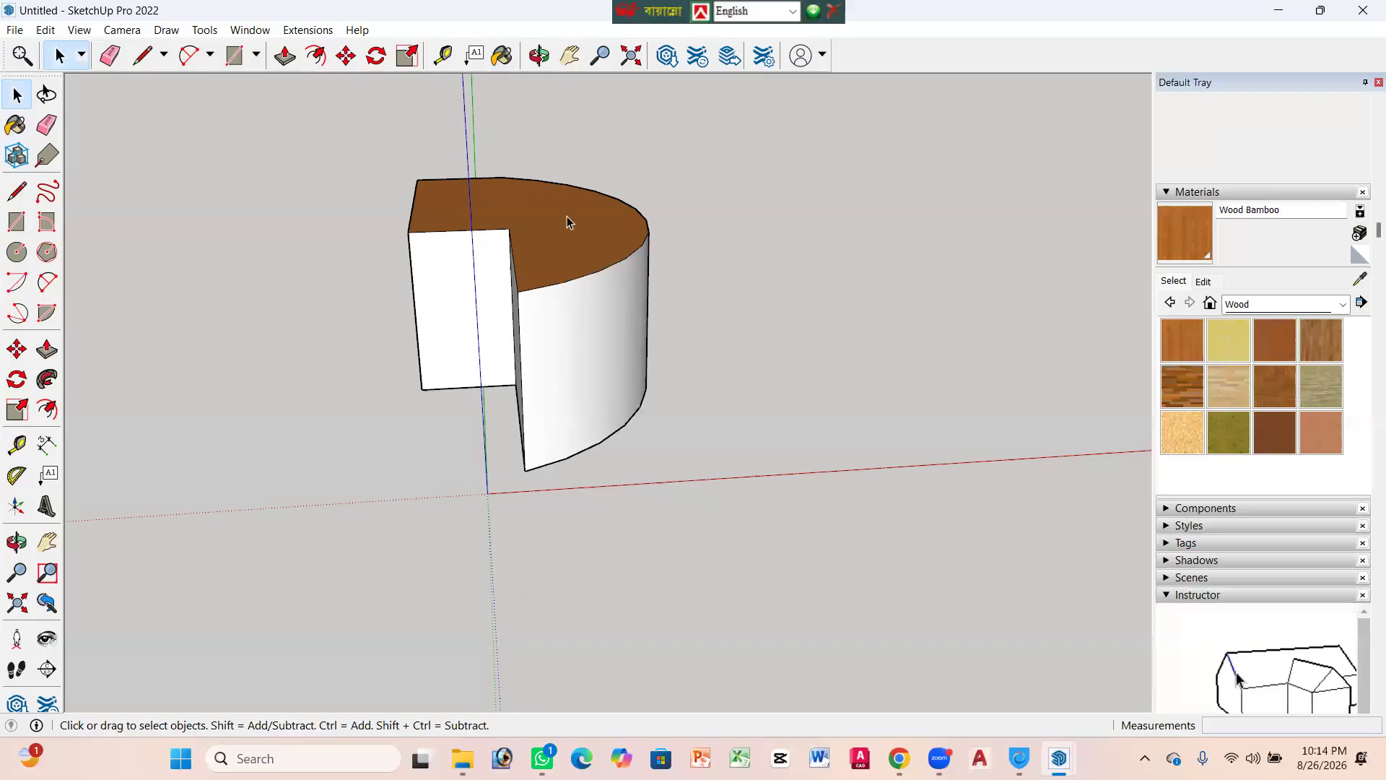
key("ctrl+z")
key("ctrl+z")
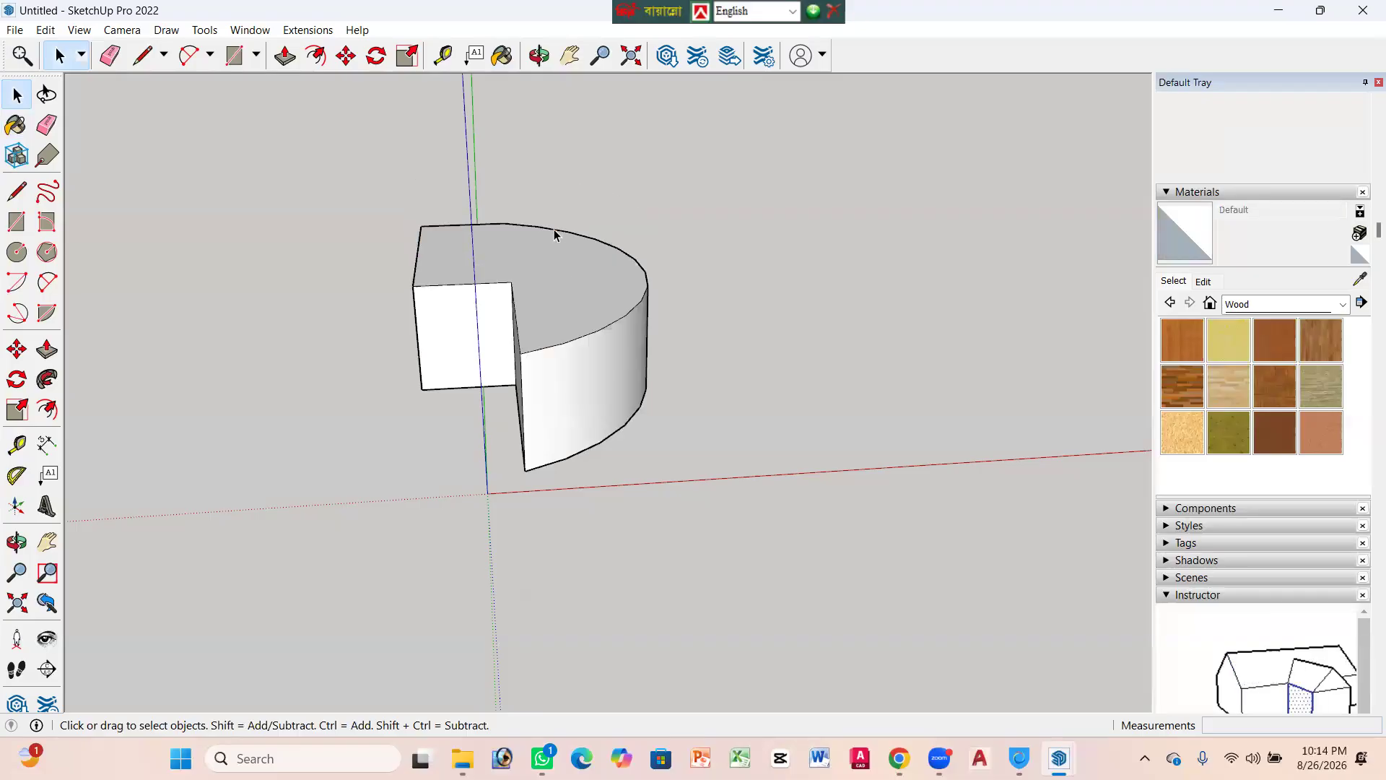
Step: Make the whole solid a group and paint the group with the Wood Board Cork material
left_click_drag(335, 176, 779, 551)
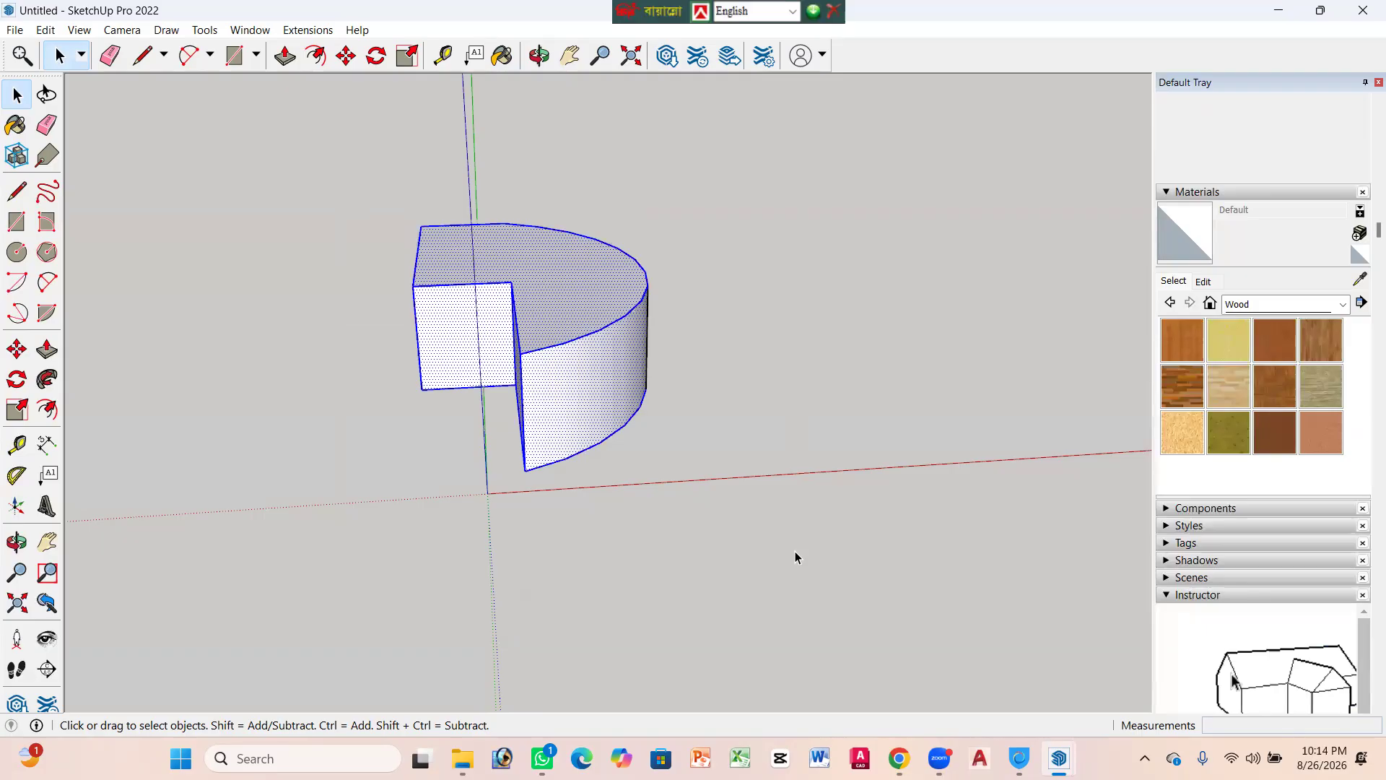
right_click(603, 284)
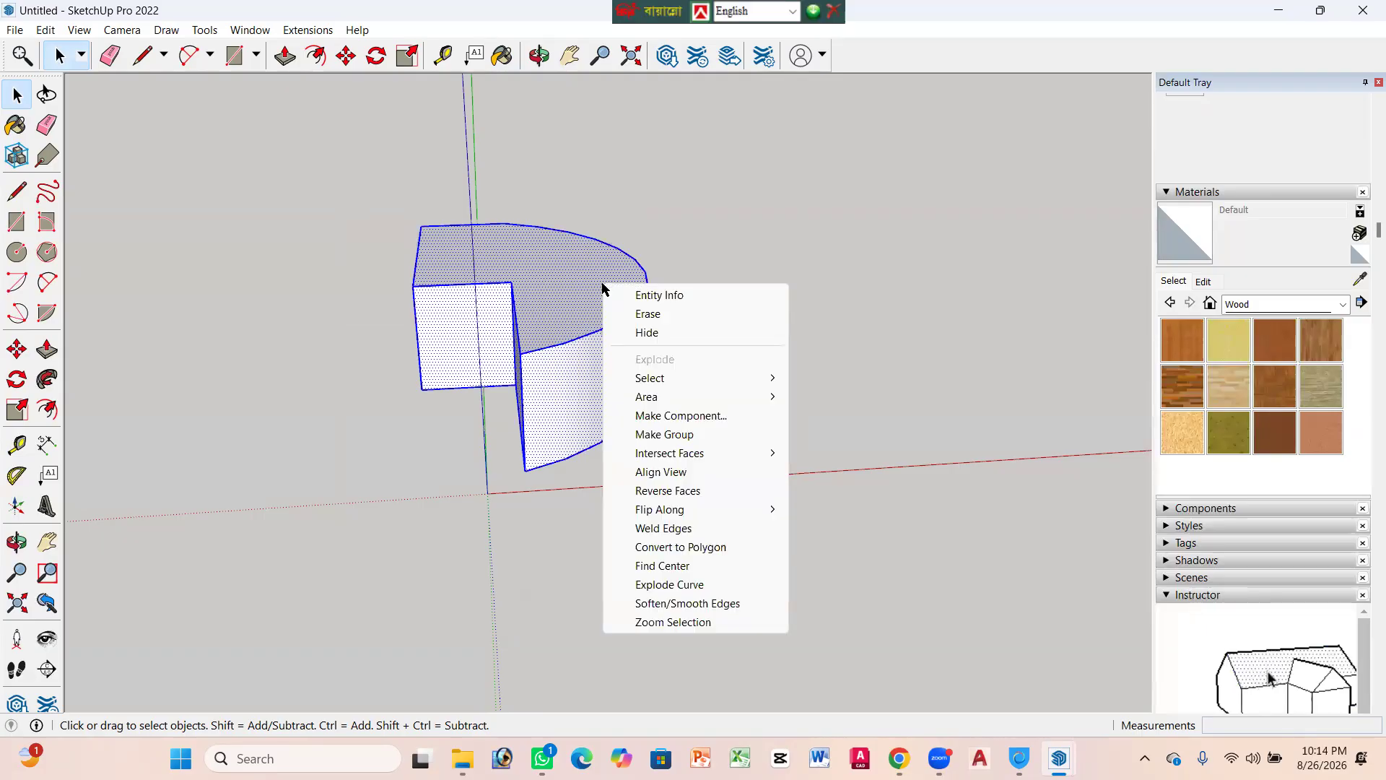
left_click(664, 434)
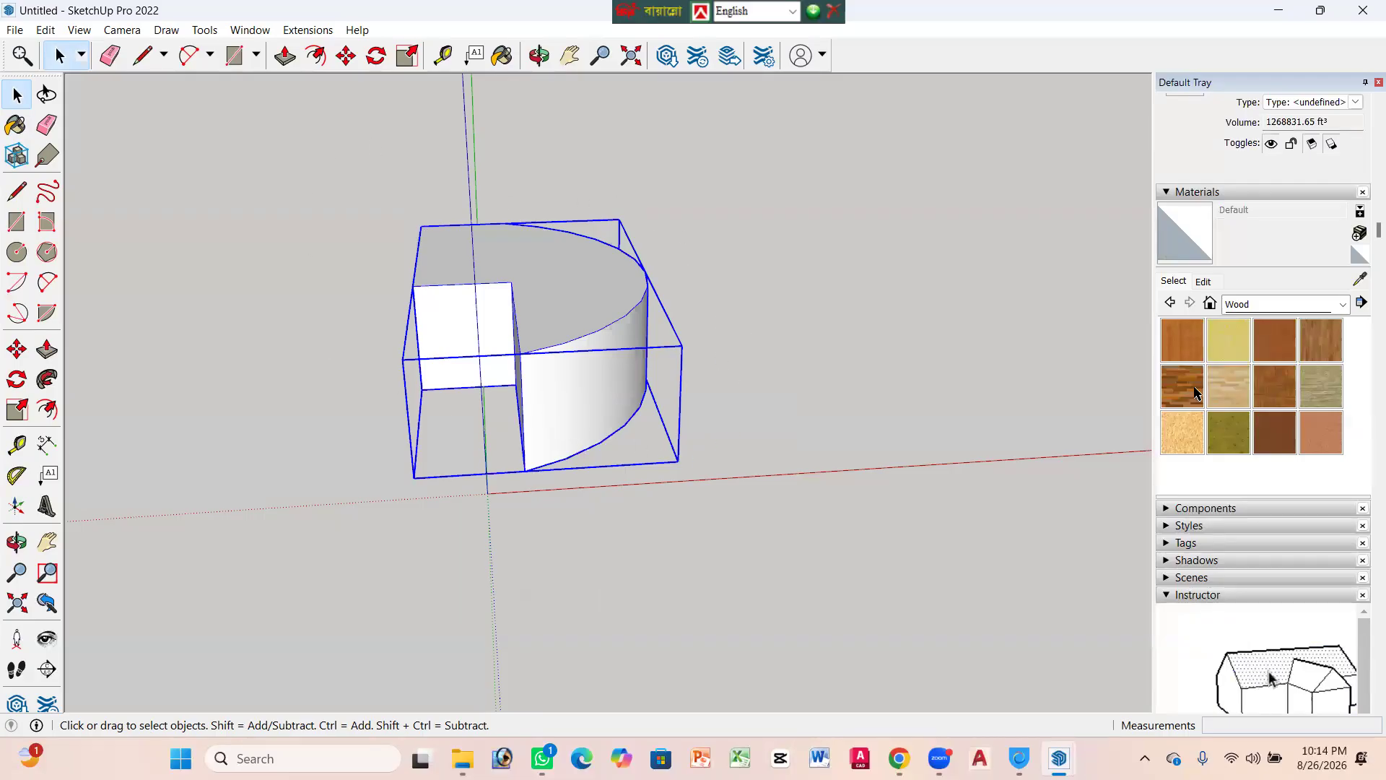
left_click(1229, 341)
left_click(588, 300)
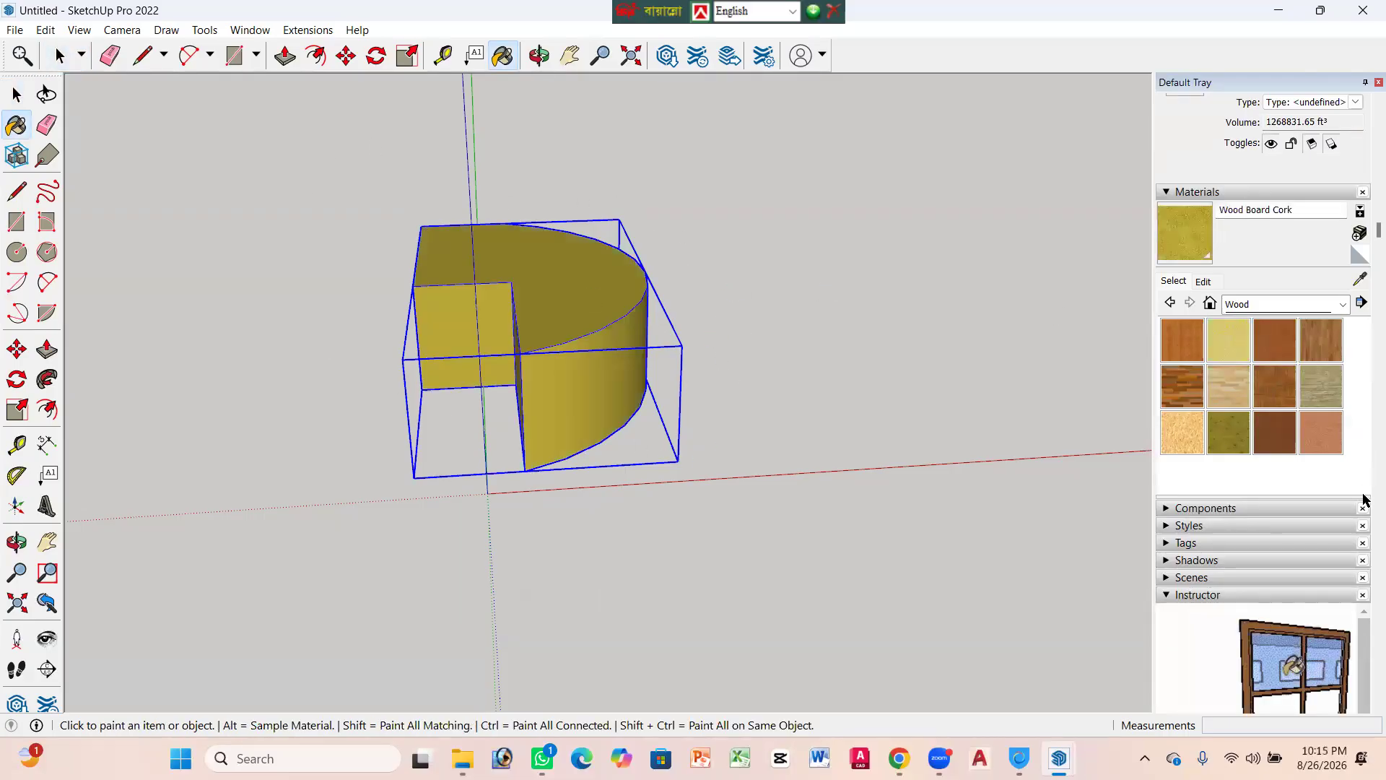
mouse_move(532, 452)
middle_mouse_down()
mouse_move(876, 349)
mouse_move(282, 334)
mouse_move(640, 193)
mouse_move(501, 485)
mouse_move(519, 504)
mouse_move(513, 539)
mouse_move(427, 493)
middle_mouse_up()
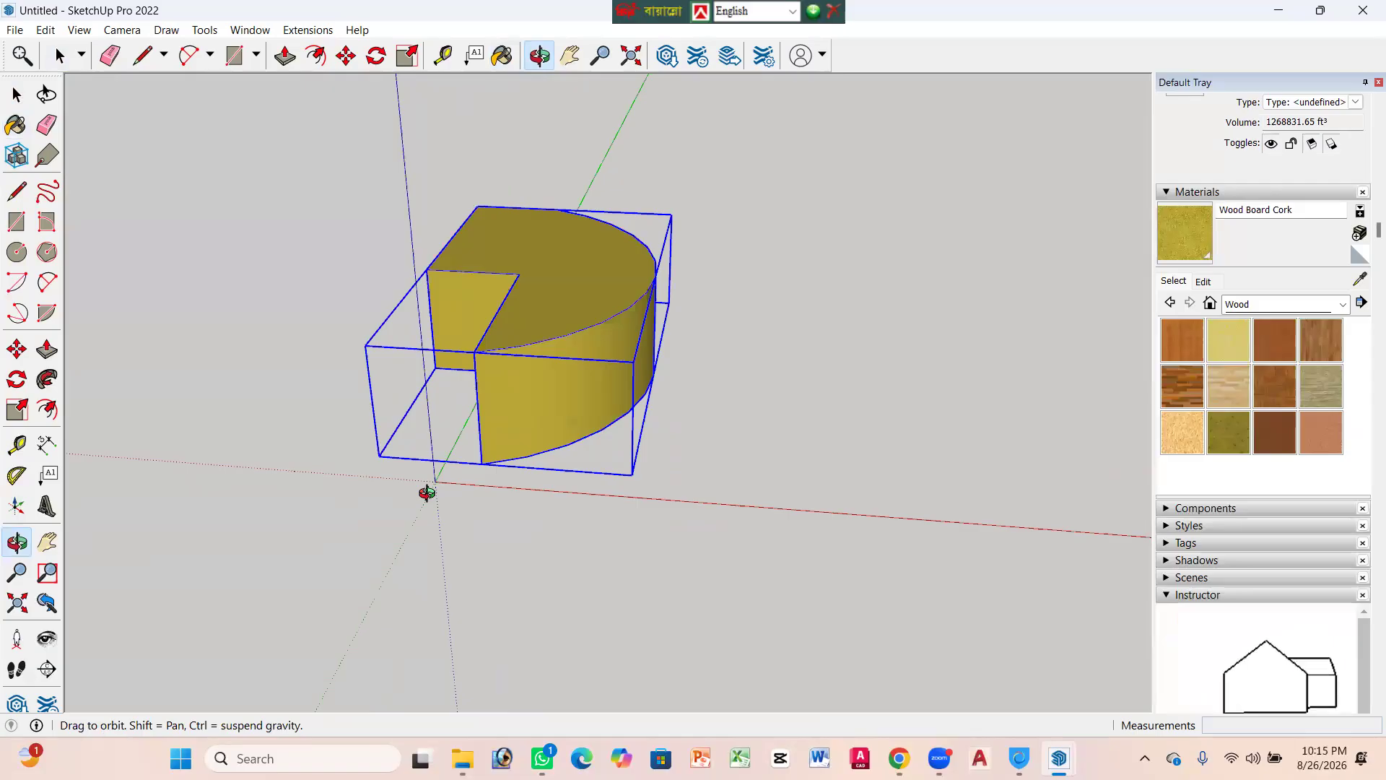
Step: Explode the painted group into separate faces and edges
right_click(563, 338)
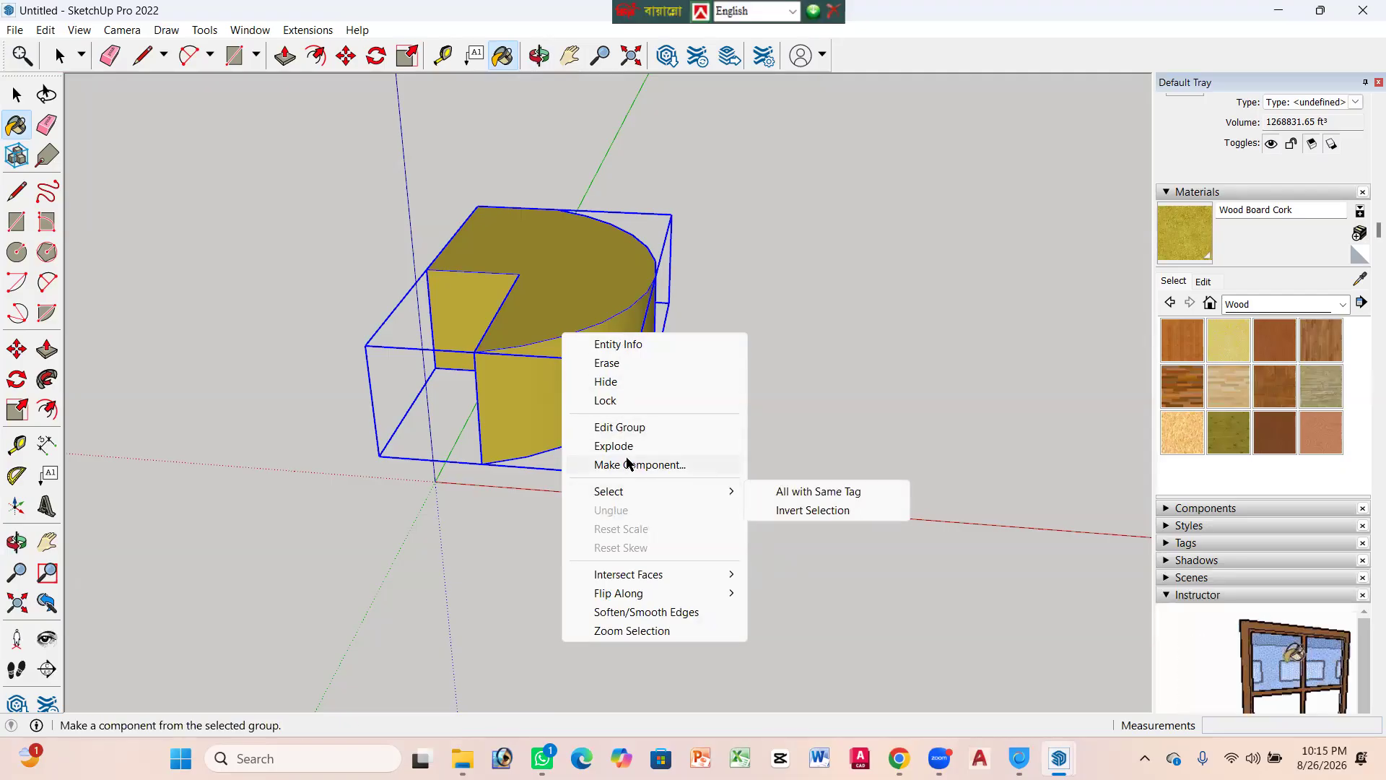
left_click(796, 291)
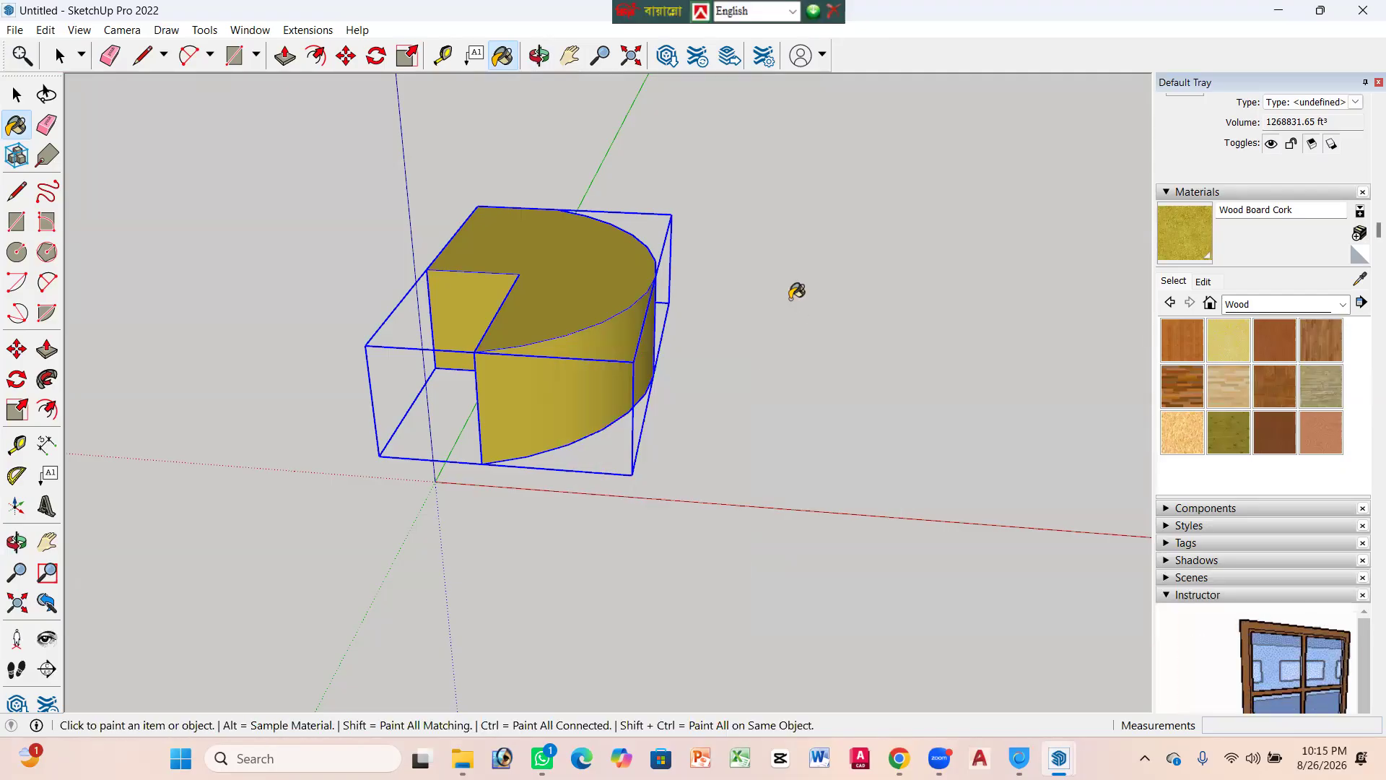
right_click(575, 258)
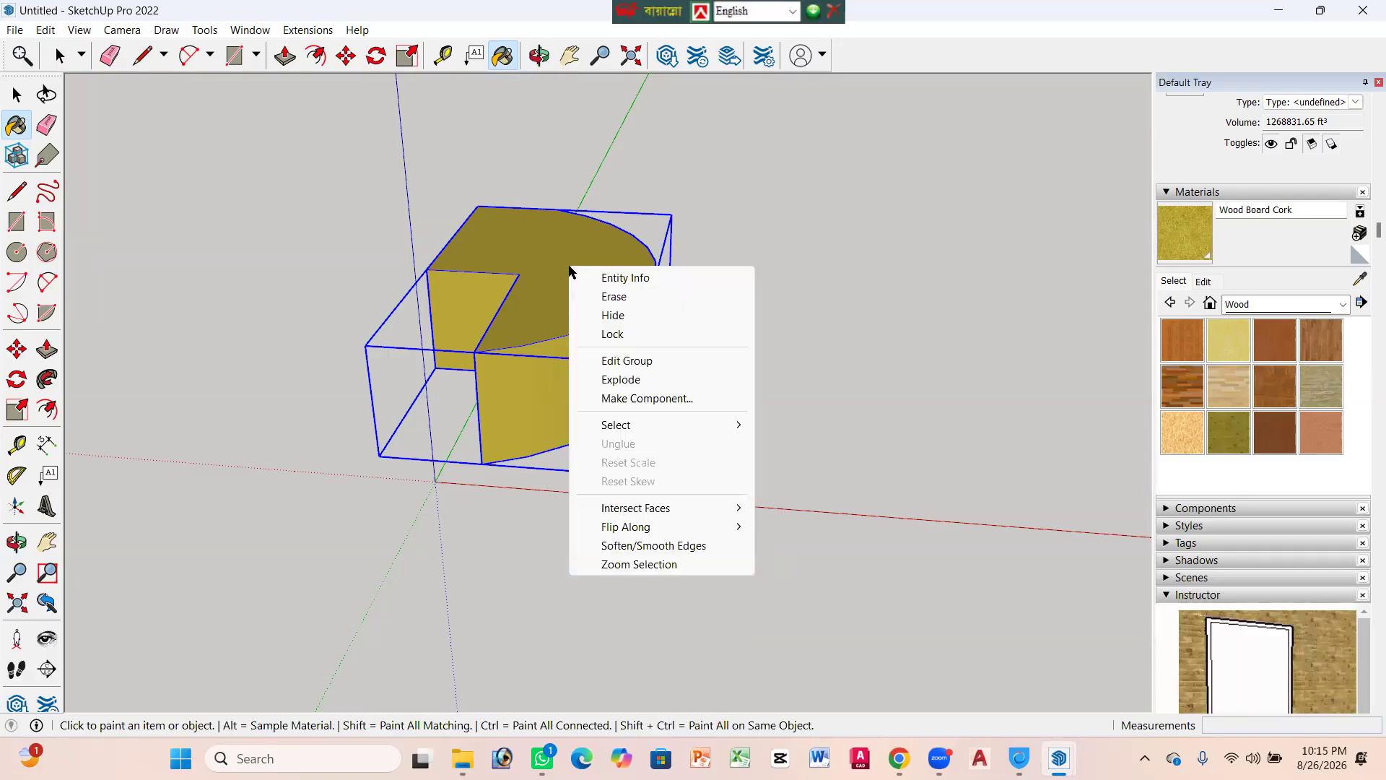
left_click(575, 256)
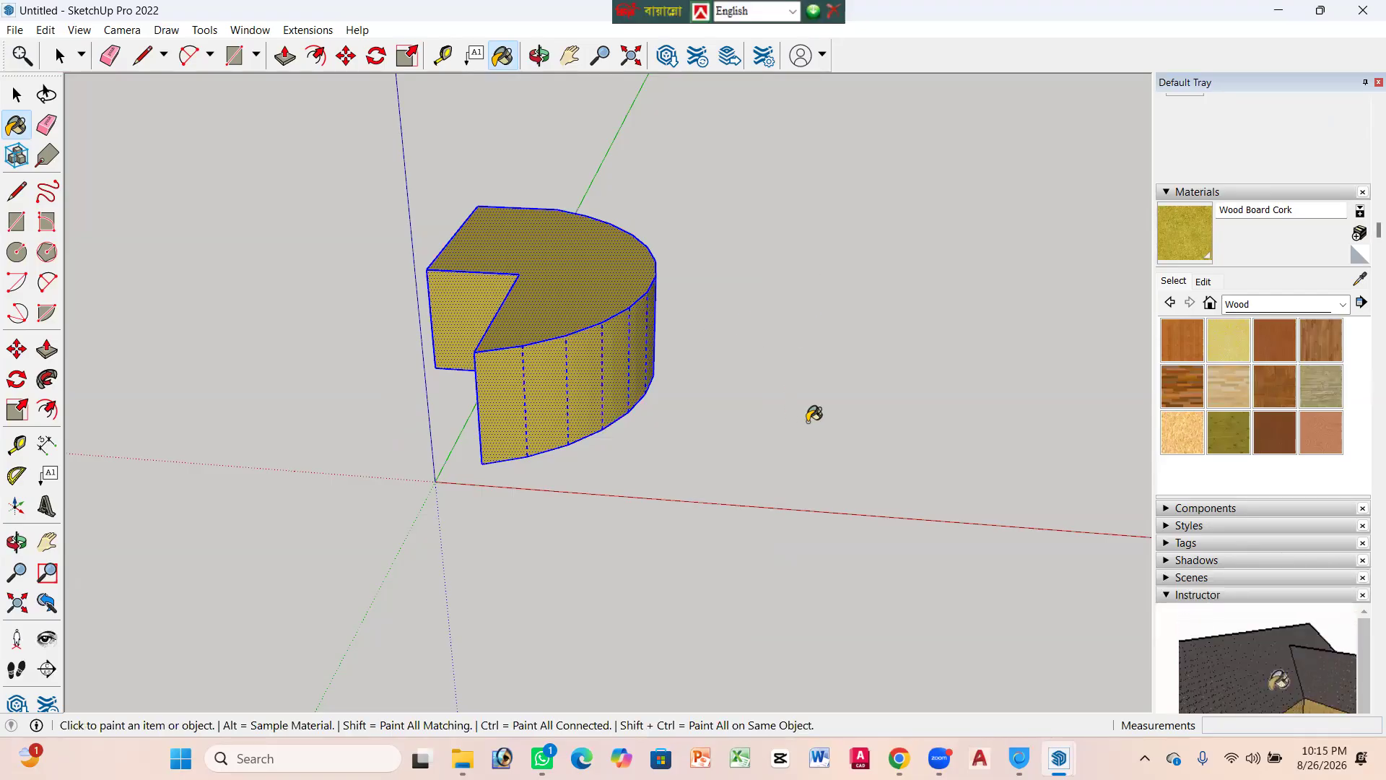
Step: Clear the selection and select the curved side, then the flat front end face, to check that they are separate faces
key("space")
scroll(595, 351, "up", 1)
middle_click_drag(595, 350, 582, 293)
left_click(582, 293)
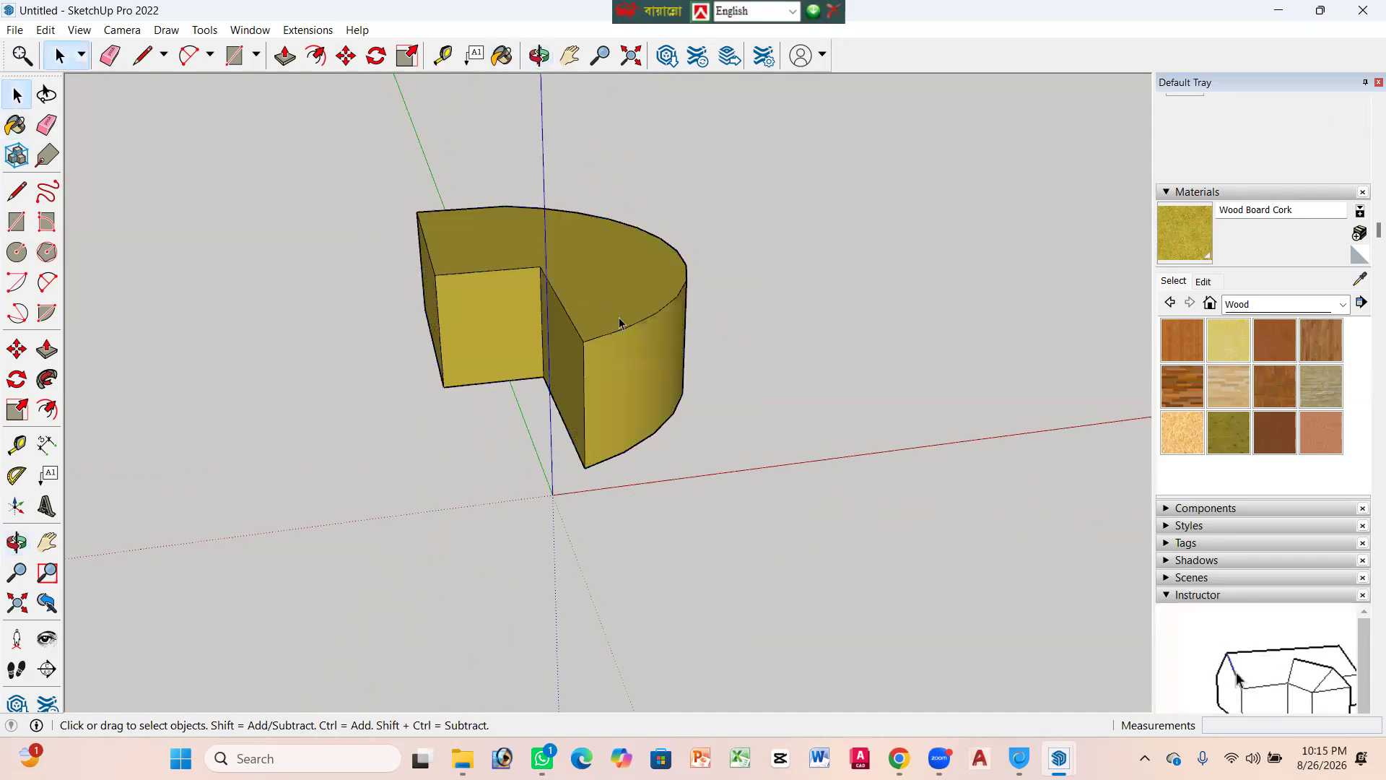
left_click(634, 378)
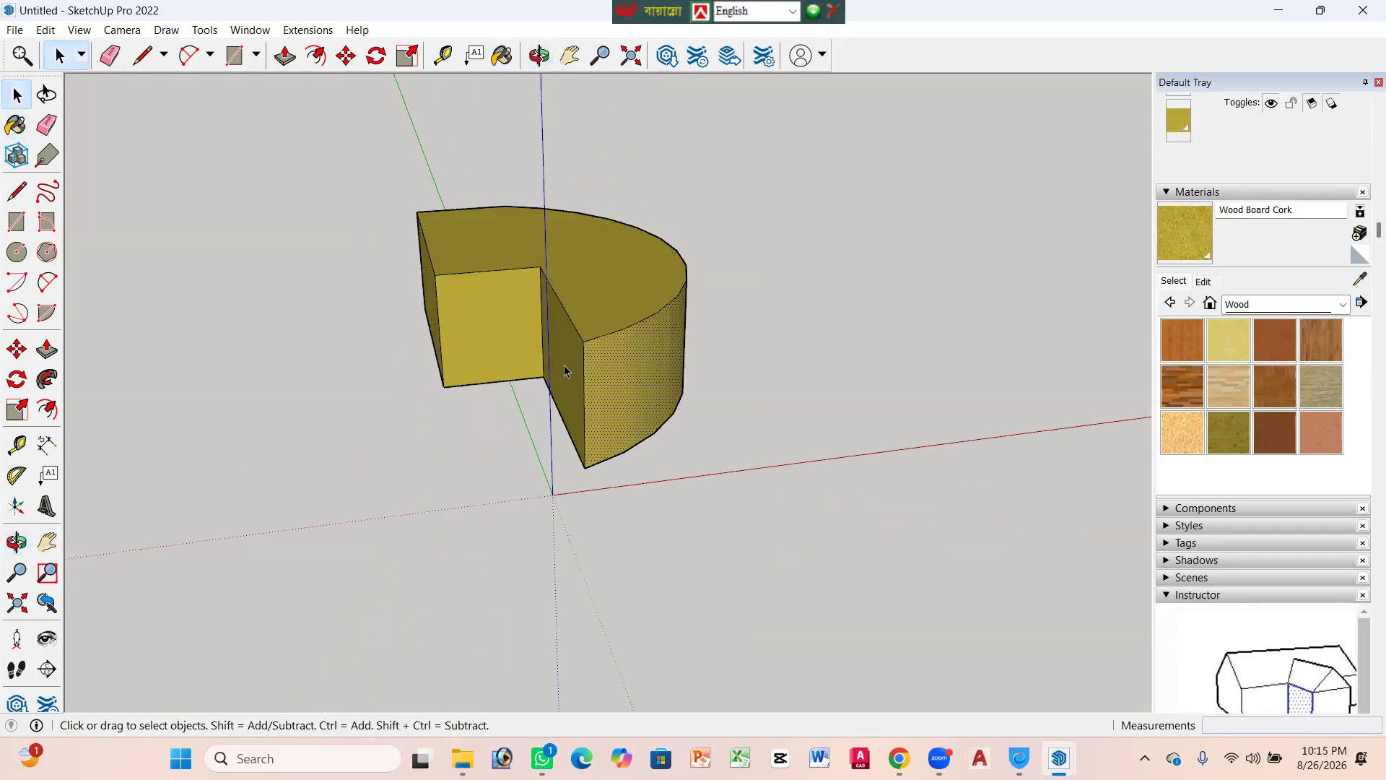
left_click(501, 351)
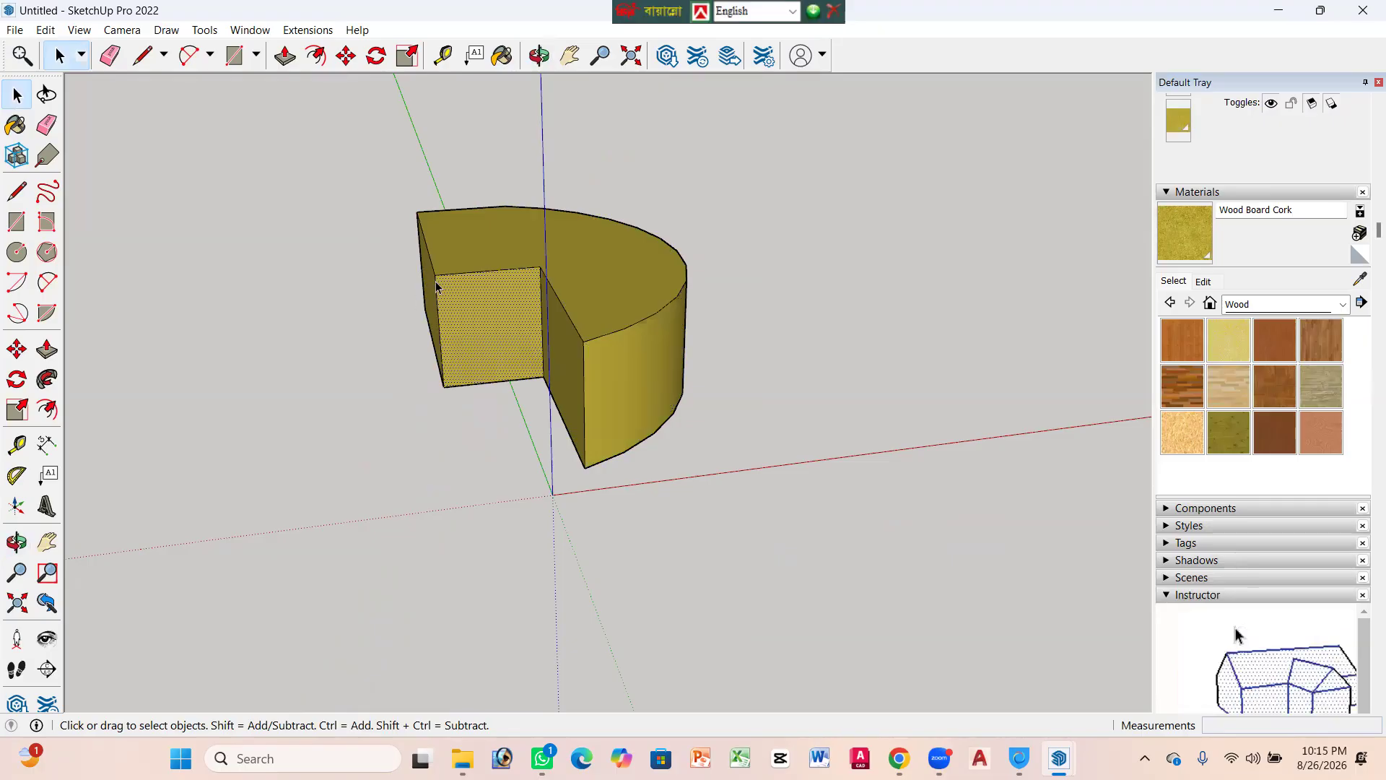
Step: Paint the curved side with Wood Bamboo, the front end face and top with Wood Cherry Original, and the inner notch face with Wood Lumber ButtJoined
left_click(1179, 345)
left_click(643, 361)
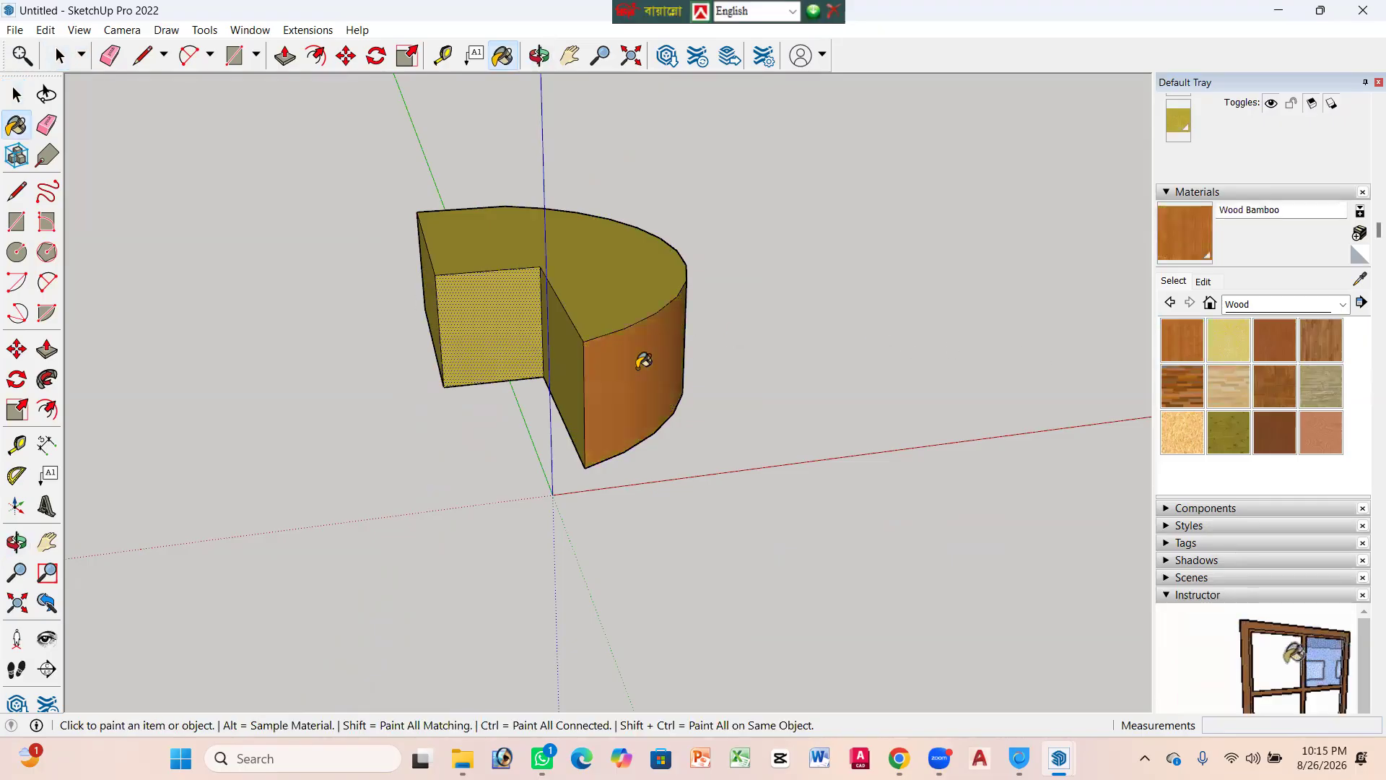
left_click(1269, 345)
left_click(487, 349)
left_click(609, 273)
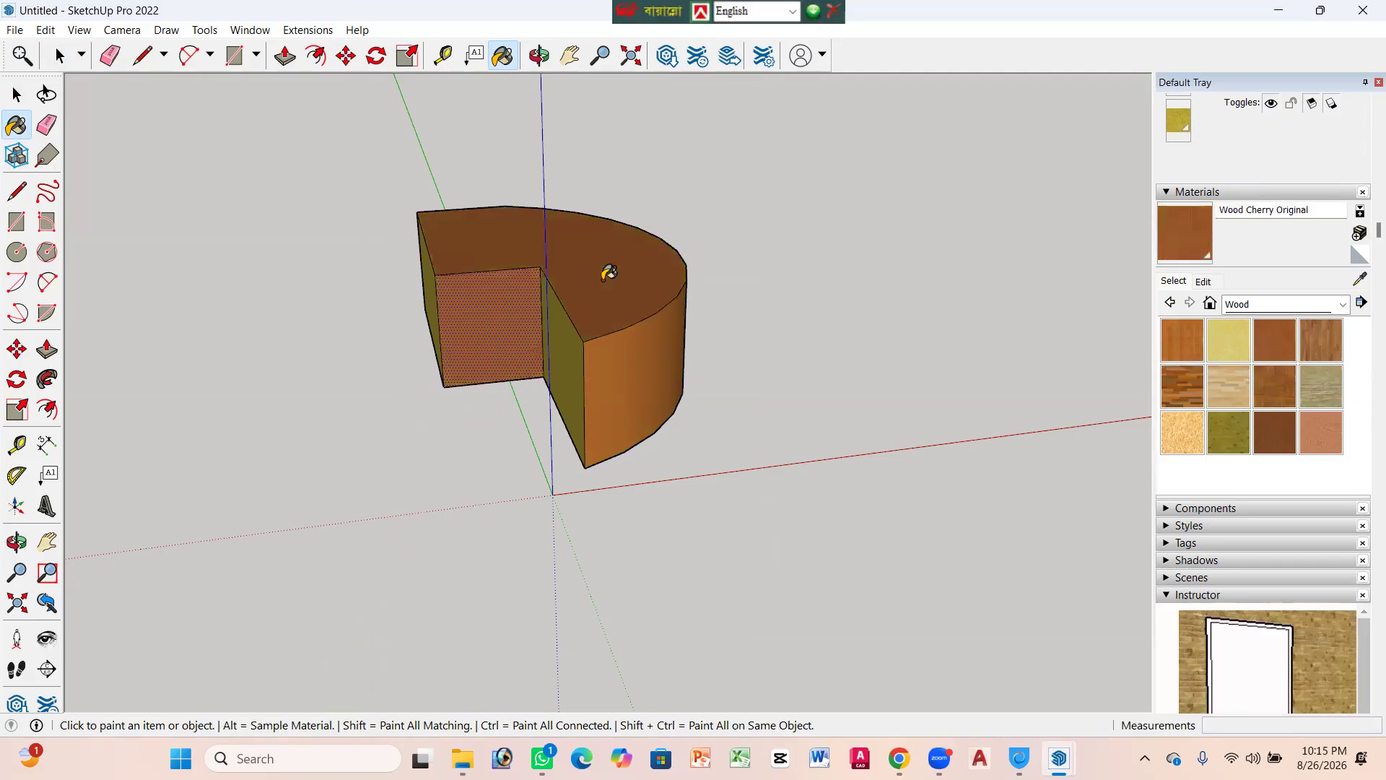
left_click(1315, 396)
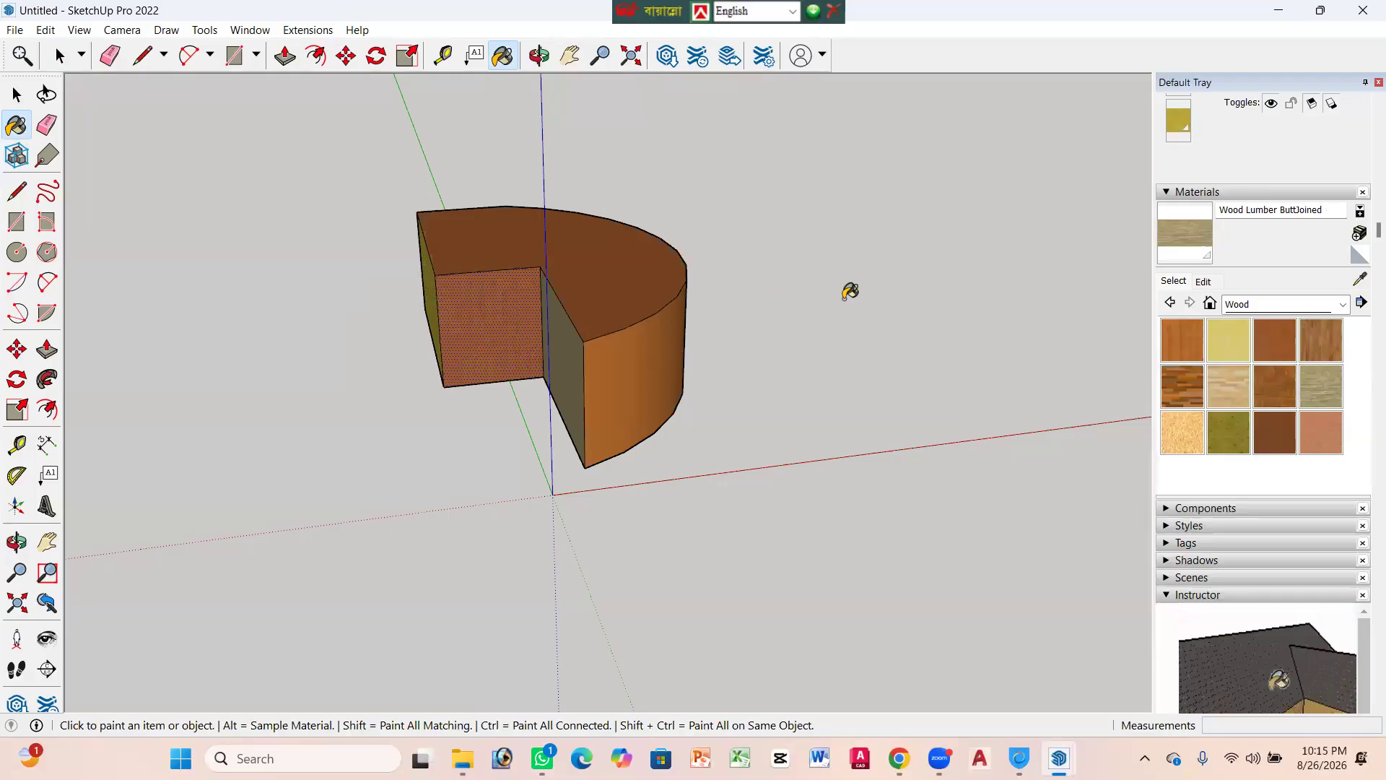
mouse_move(851, 288)
middle_mouse_down()
mouse_move(548, 349)
mouse_move(383, 263)
mouse_move(404, 366)
mouse_move(628, 443)
mouse_move(693, 409)
middle_mouse_up()
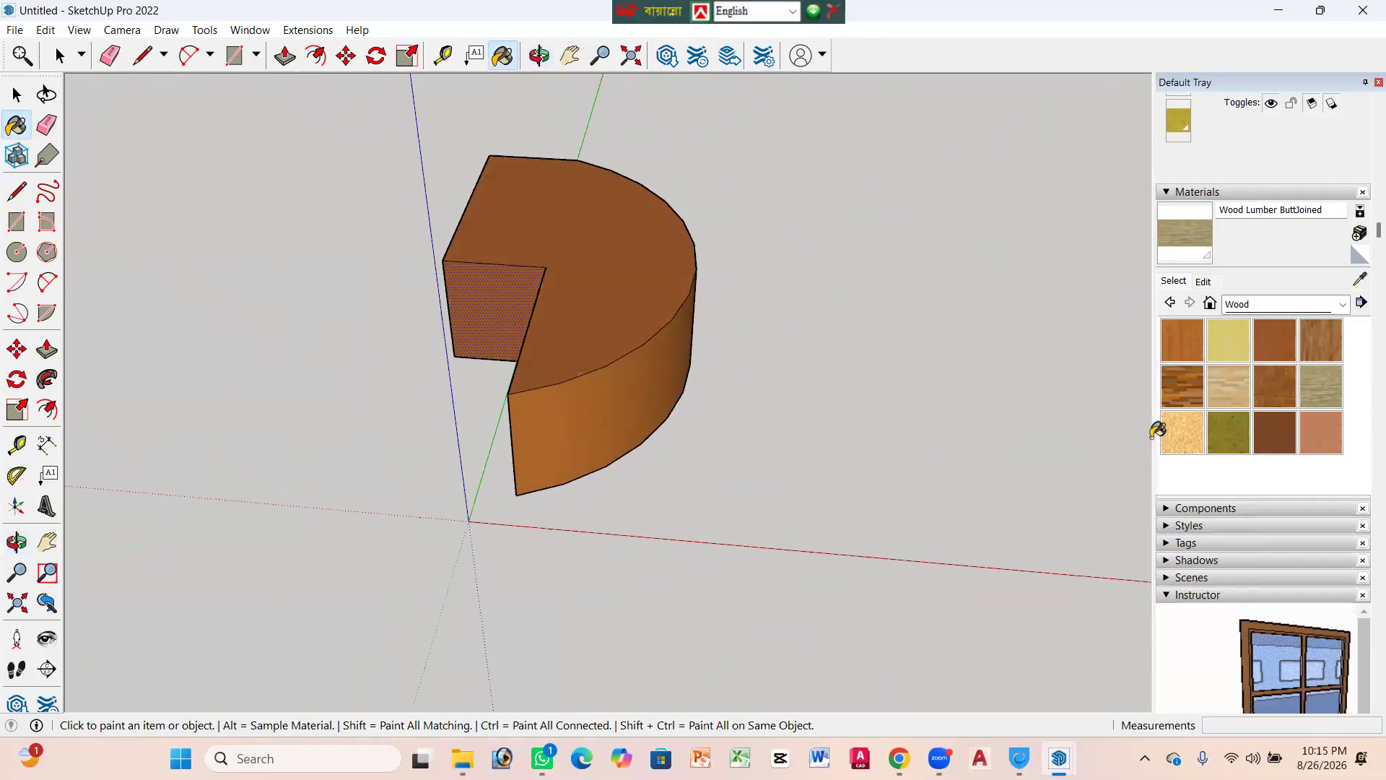
Step: Repaint the curved side, top and front end face with Brick Antique 01 from the Brick, Cladding and Siding collection
left_click(1297, 307)
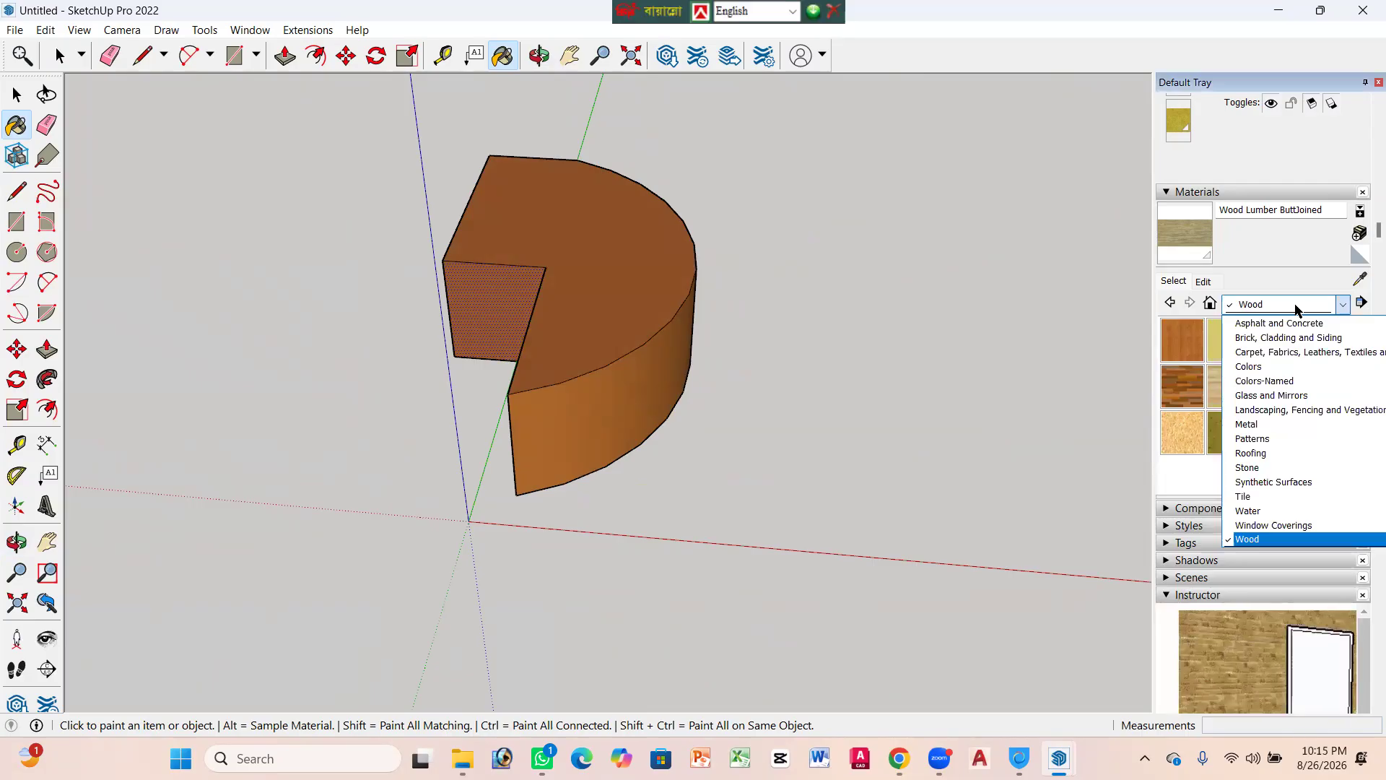
left_click(1296, 338)
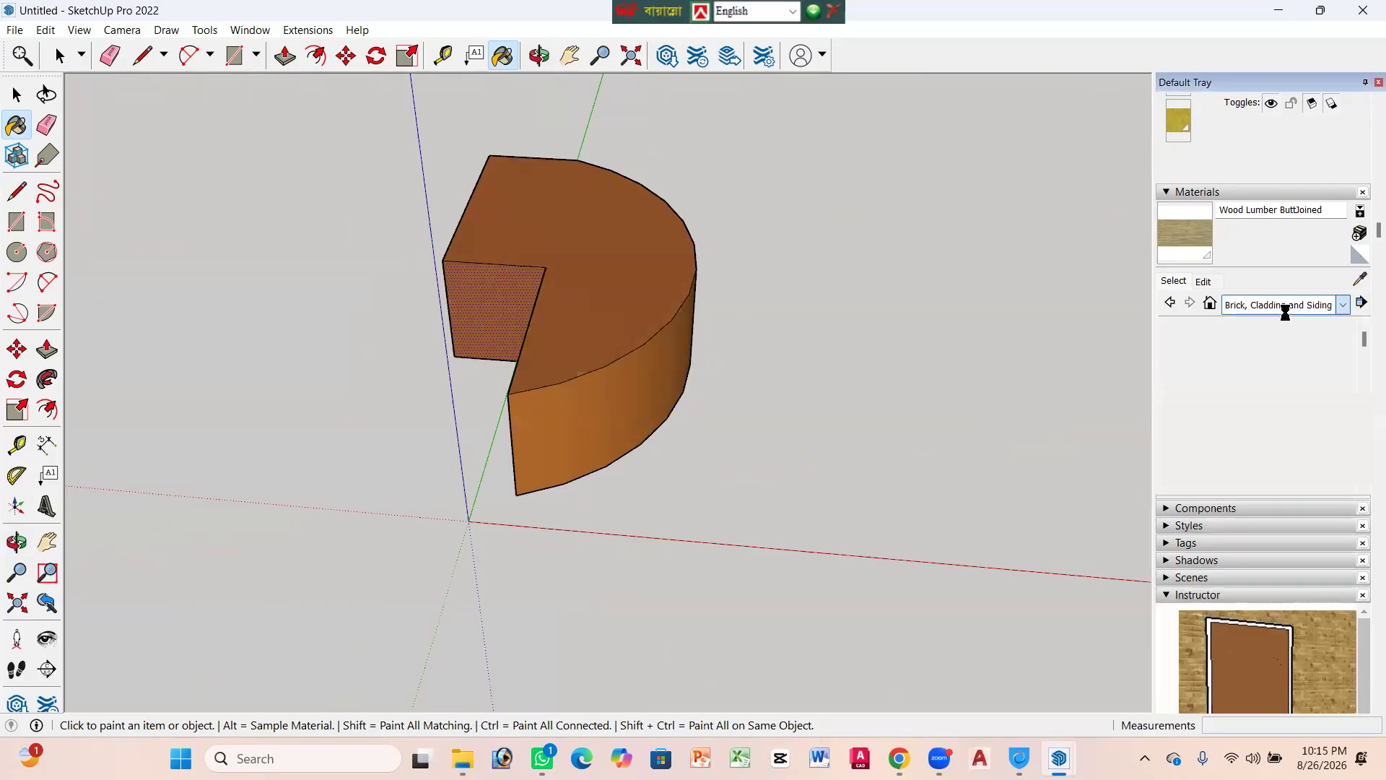
left_click(1236, 343)
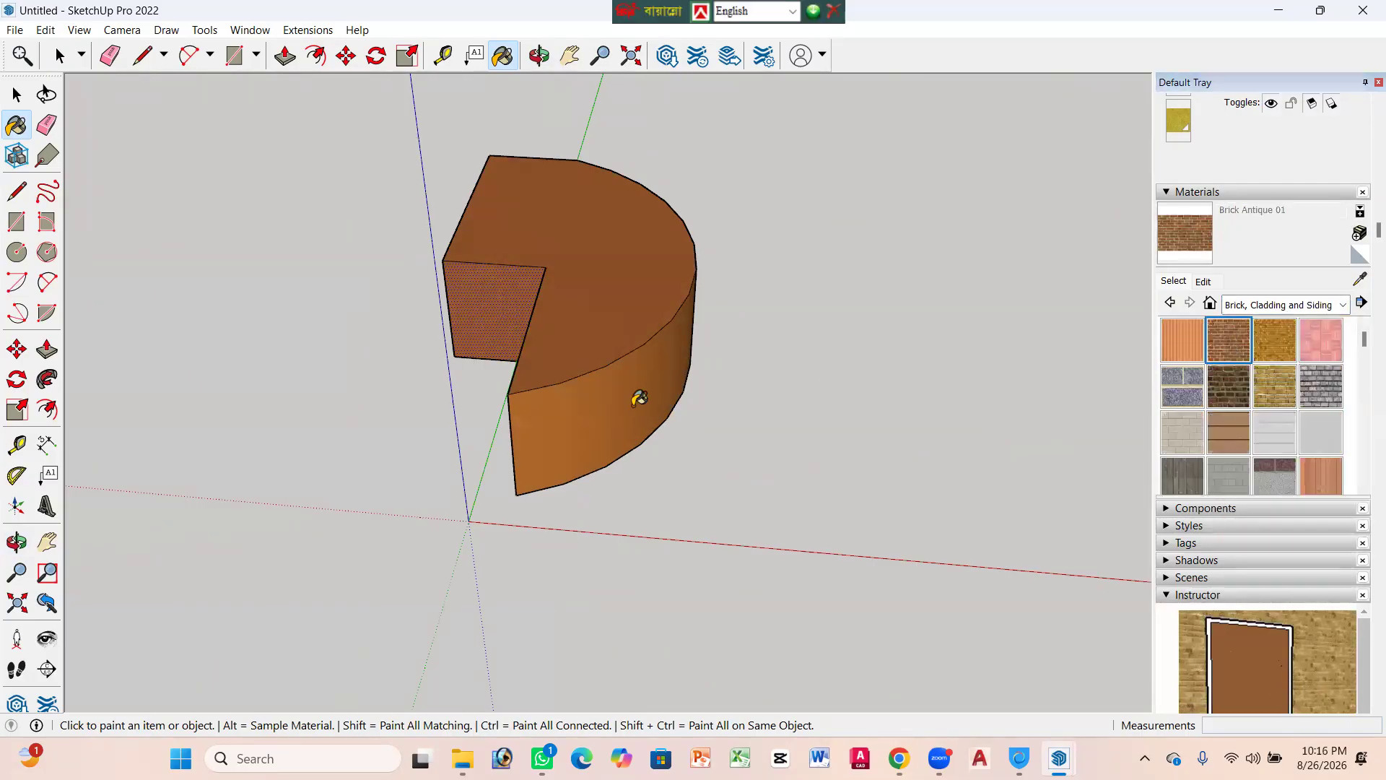
left_click(588, 329)
left_click(477, 302)
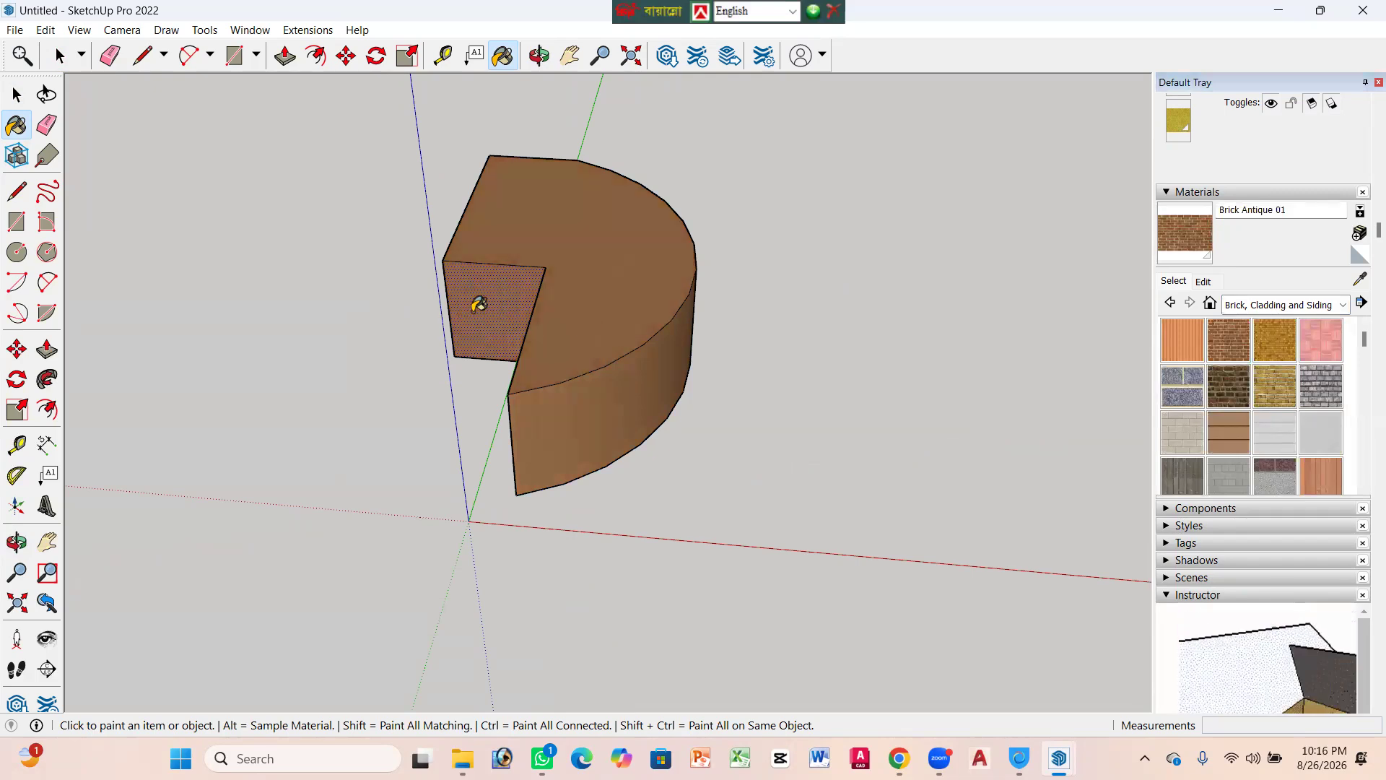
Step: Set the texture width of the Brick Antique 01 material to 6"
middle_click_drag(804, 406, 447, 313)
scroll(464, 334, "up", 8)
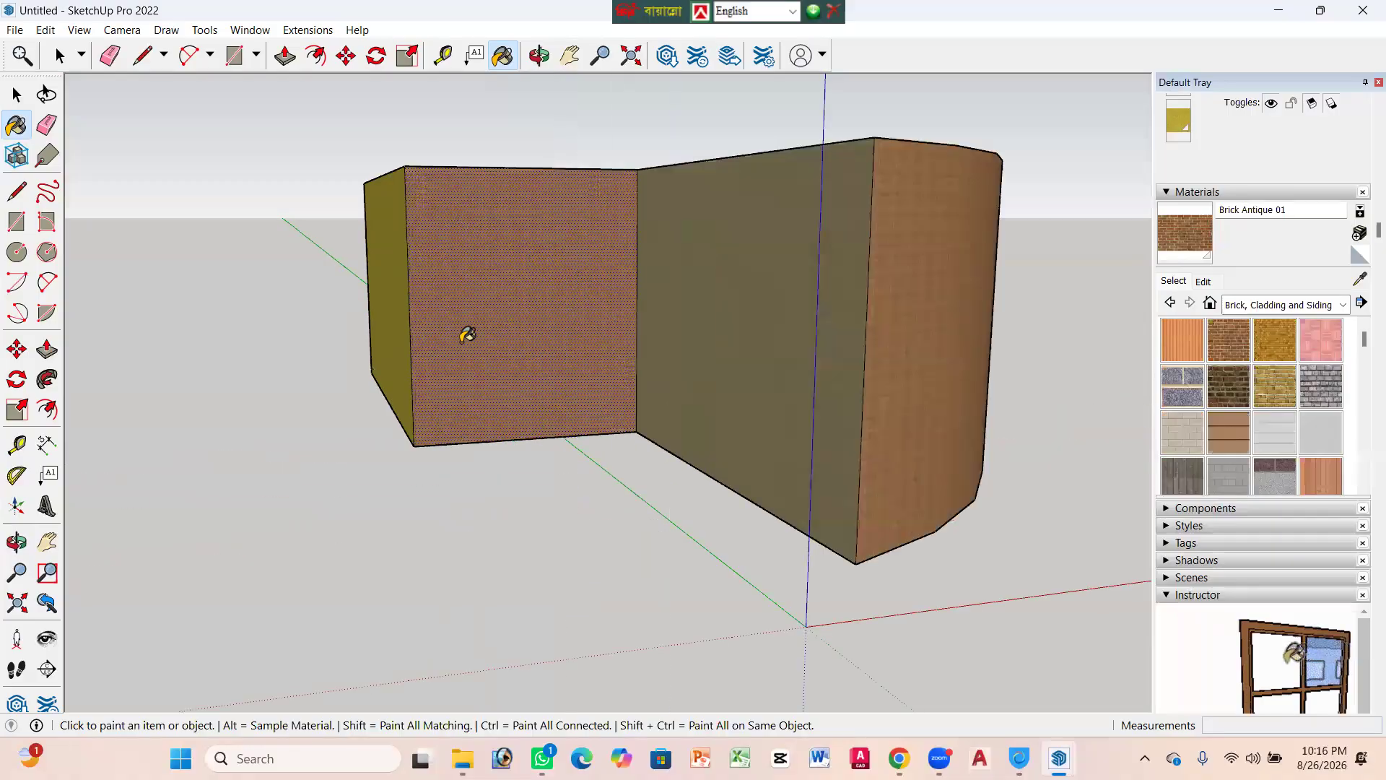
scroll(393, 498, "down", 7)
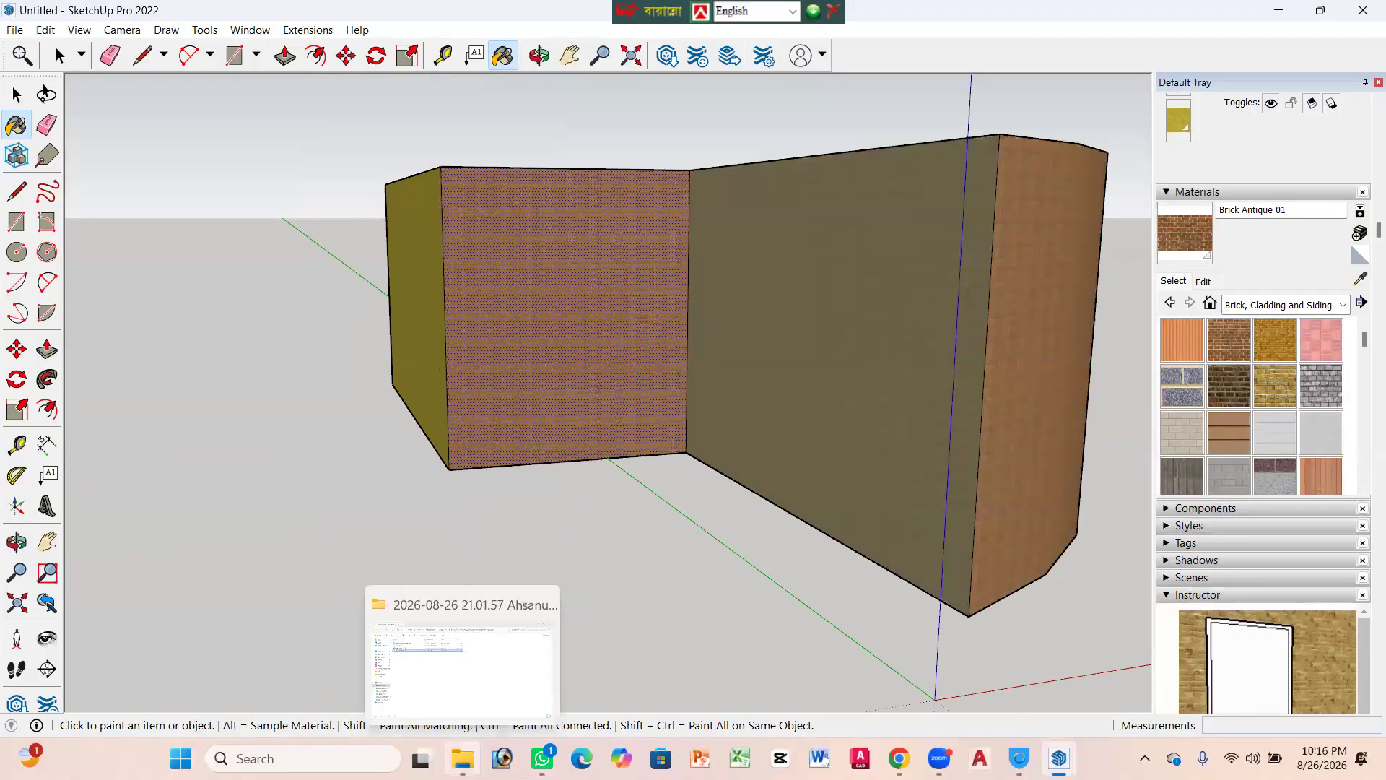
left_click(1202, 281)
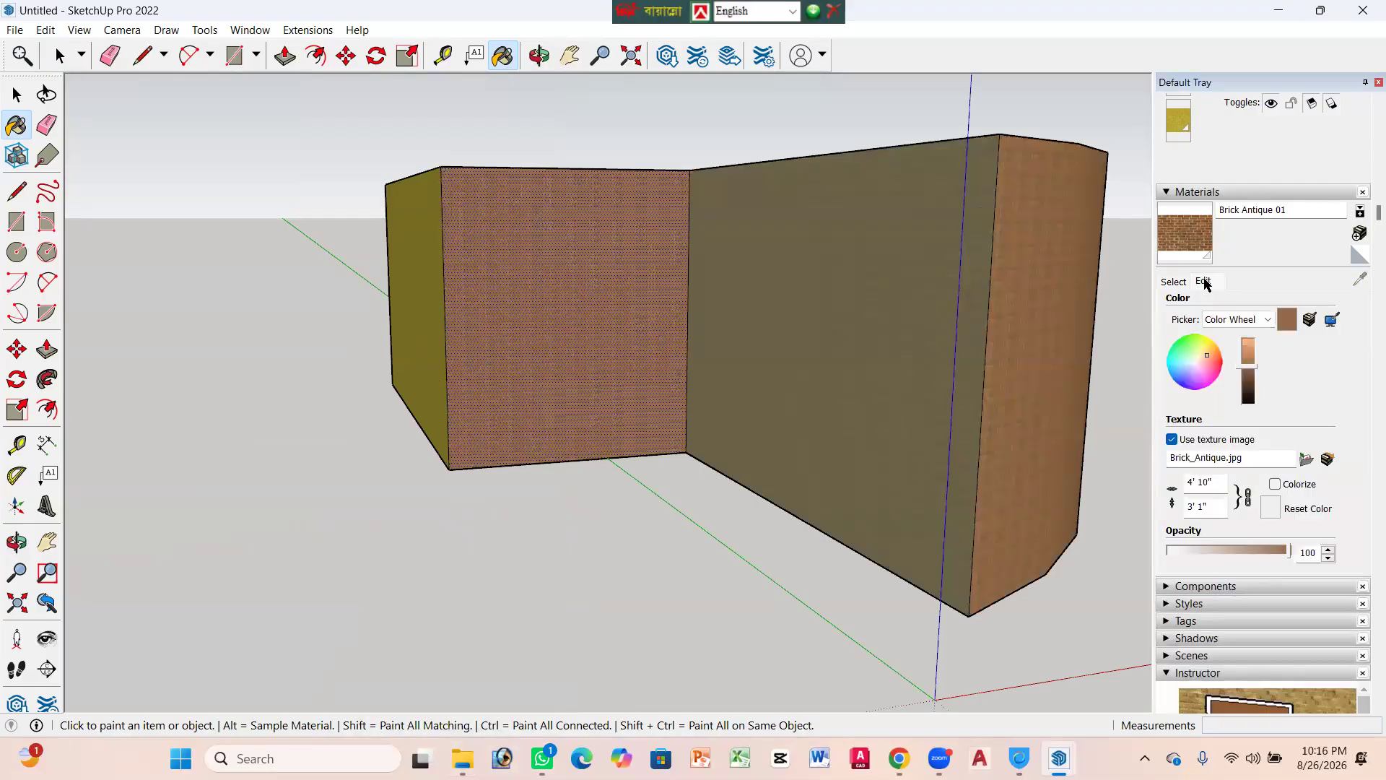
triple_click(1215, 483)
type("6")
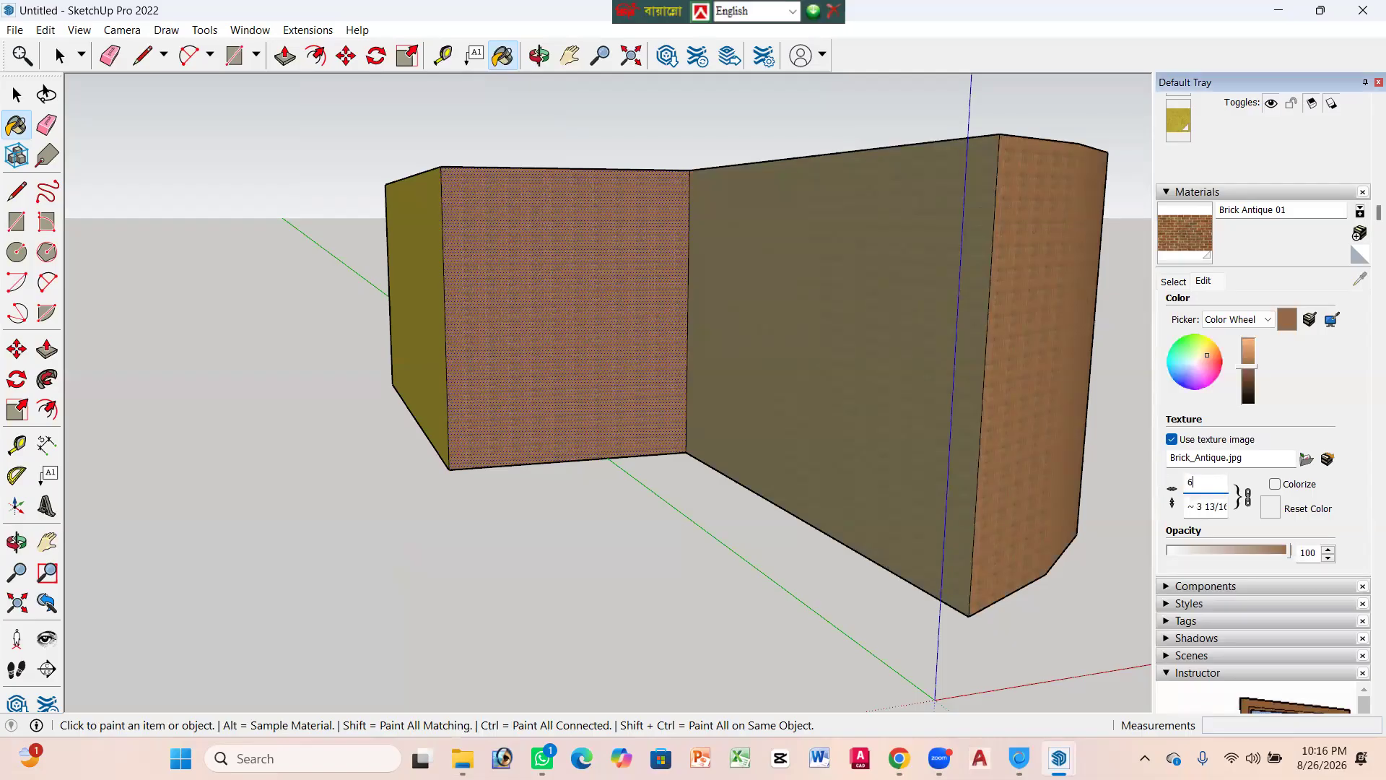
key("Return")
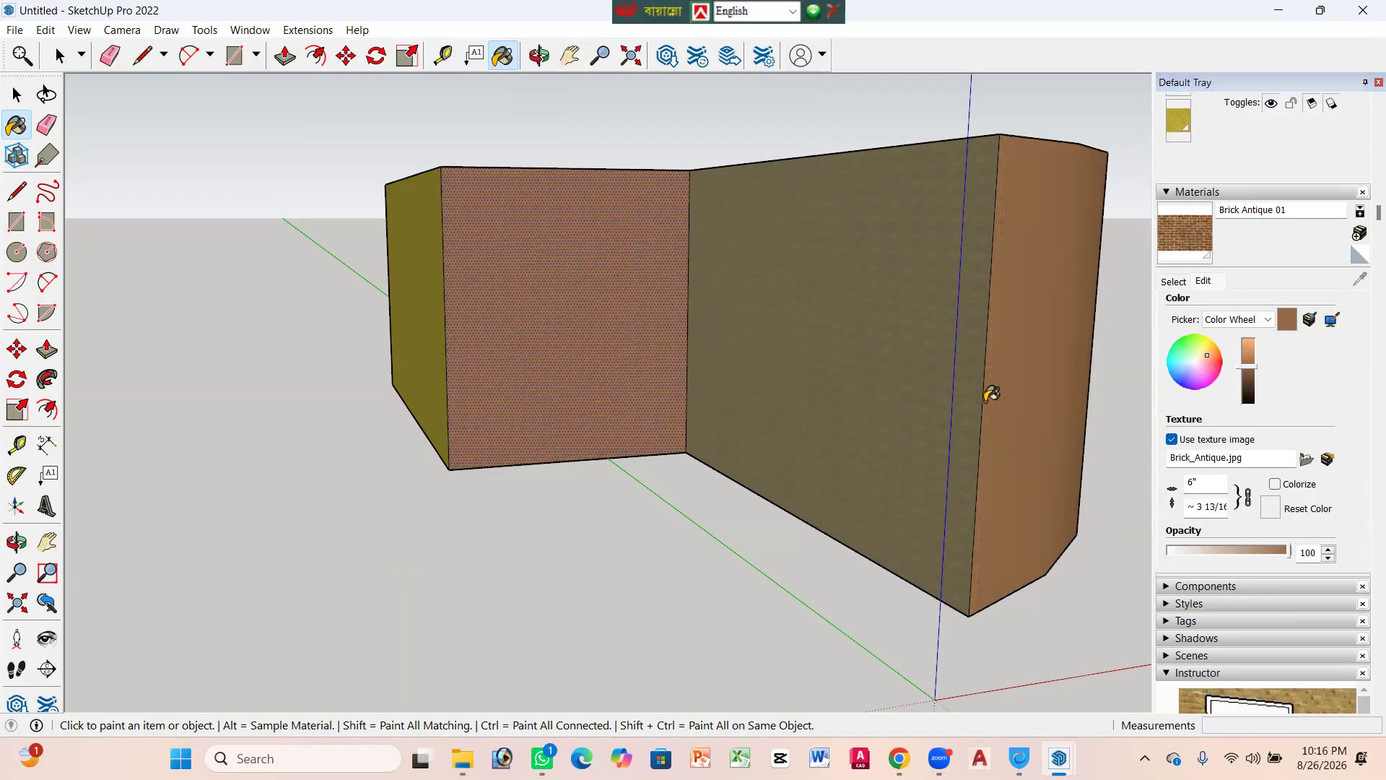
Step: Paint the inner notch face with the resized Brick Antique 01 material and inspect the brick pattern on the solid
left_click(849, 361)
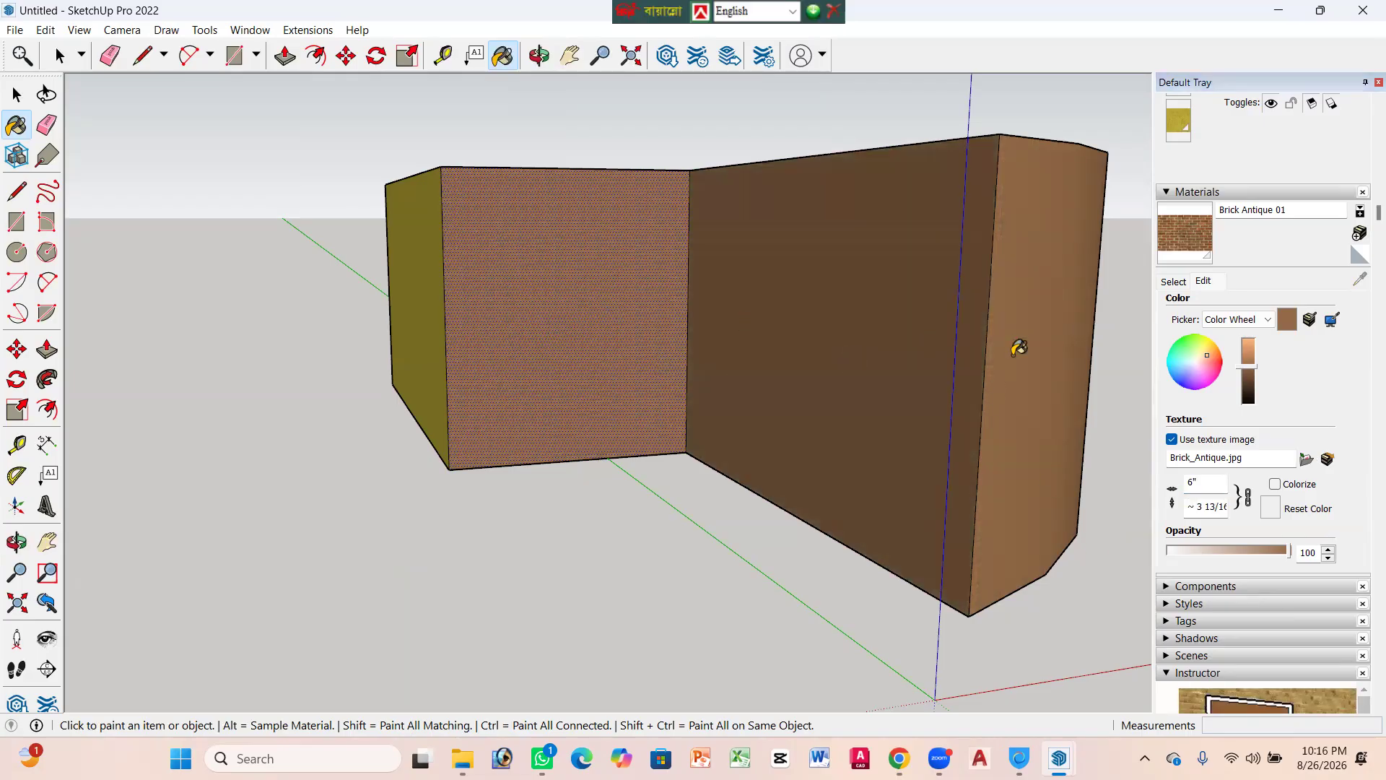
scroll(1011, 349, "up", 3)
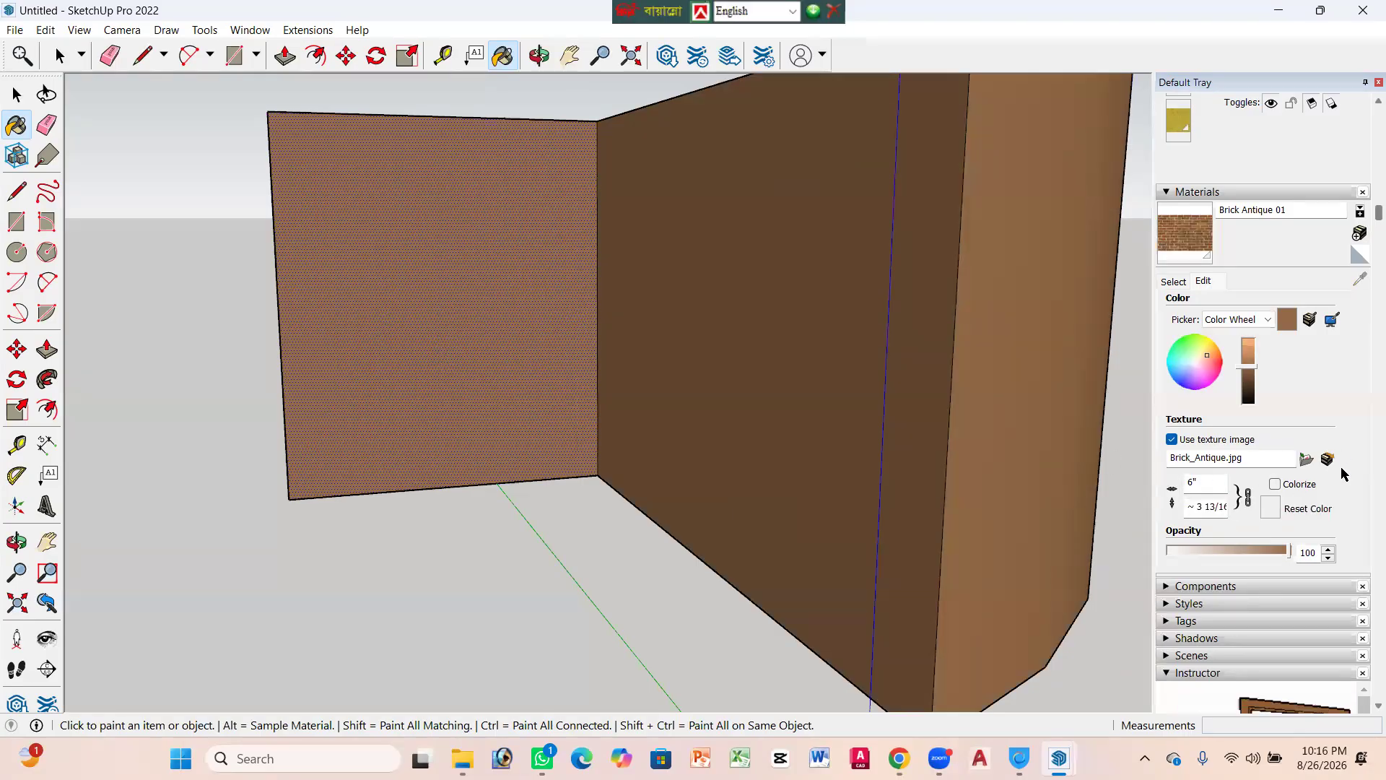
scroll(1180, 555, "down", 2)
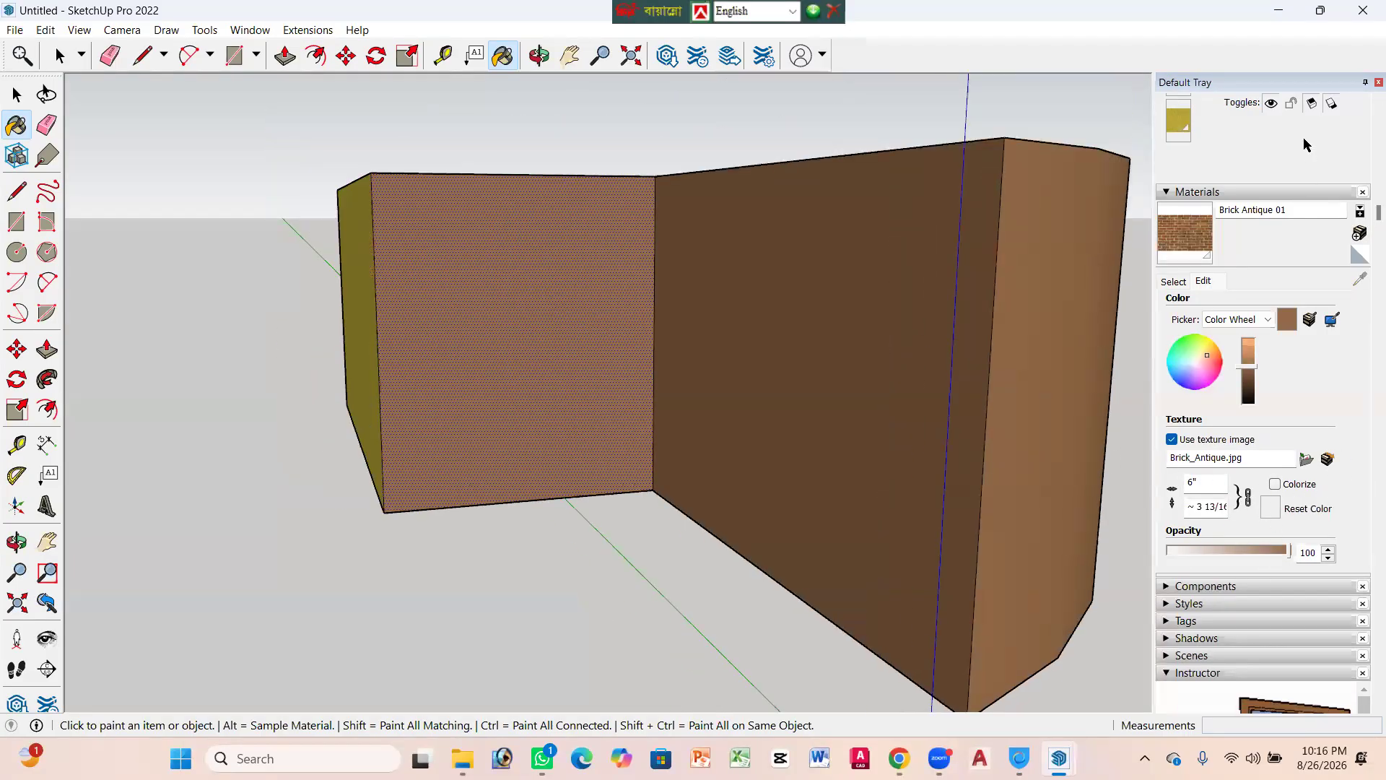
scroll(415, 263, "up", 1)
scroll(280, 310, "down", 5)
middle_click_drag(577, 348, 476, 447)
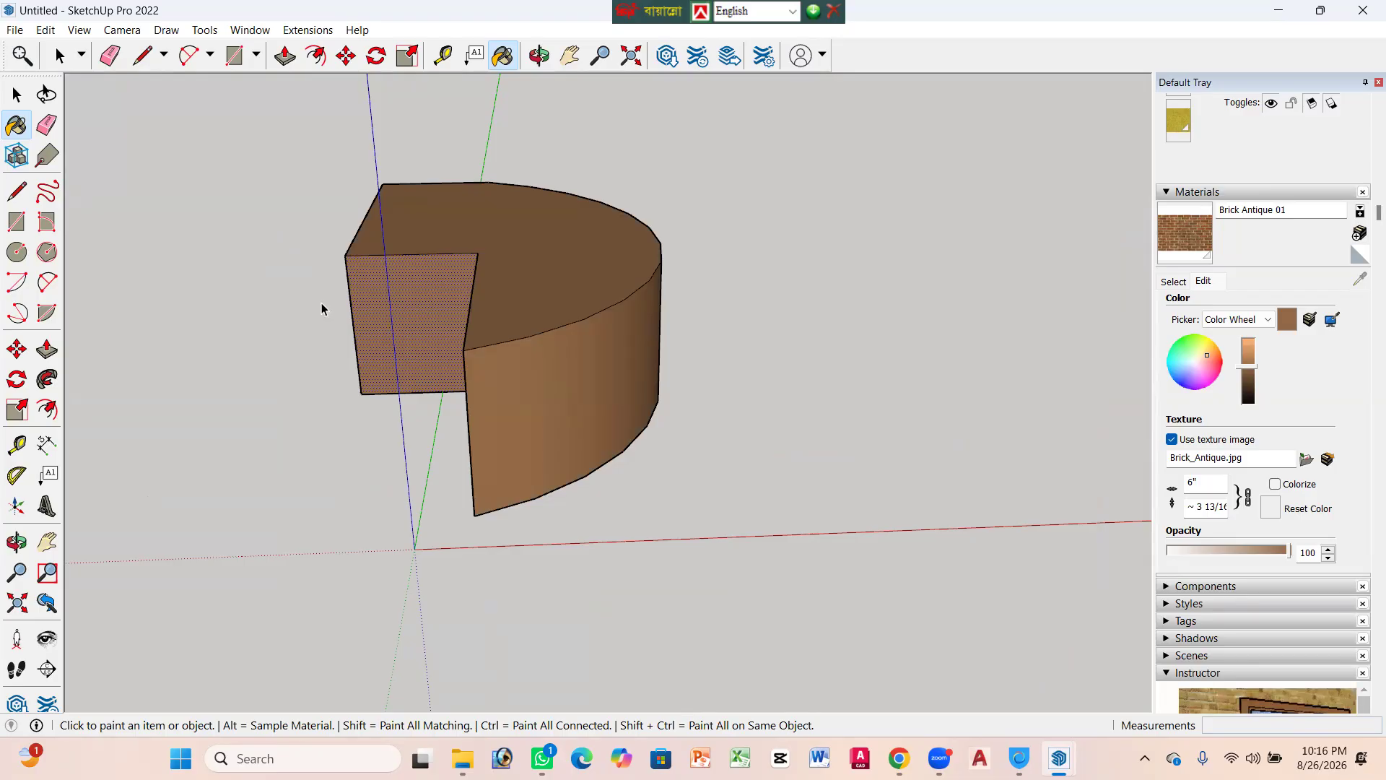
Step: Draw a small circle on the ground beside the curved side of the solid
key("space")
key("c")
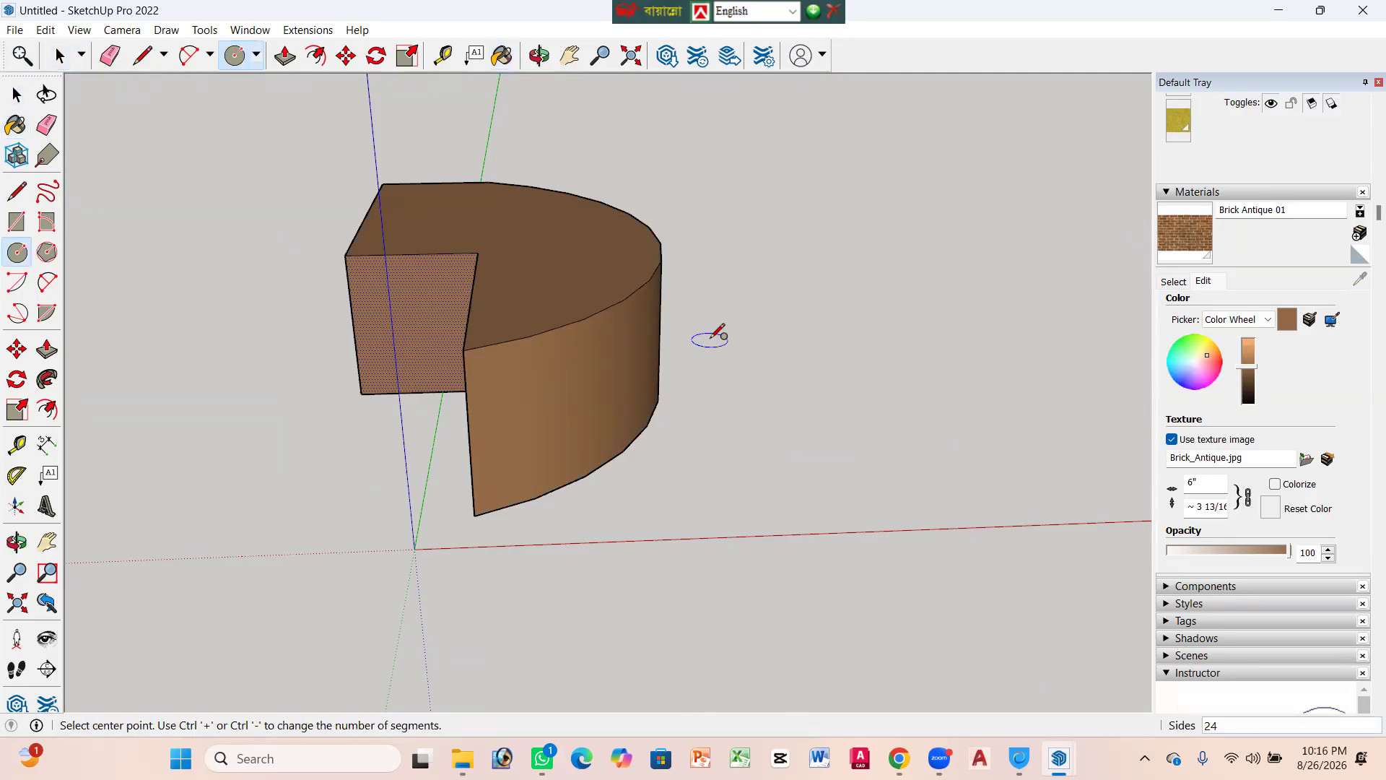
key("space")
key("c")
left_click(745, 390)
scroll(787, 369, "down", 2)
left_click(758, 370)
scroll(754, 369, "up", 2)
scroll(752, 371, "up", 2)
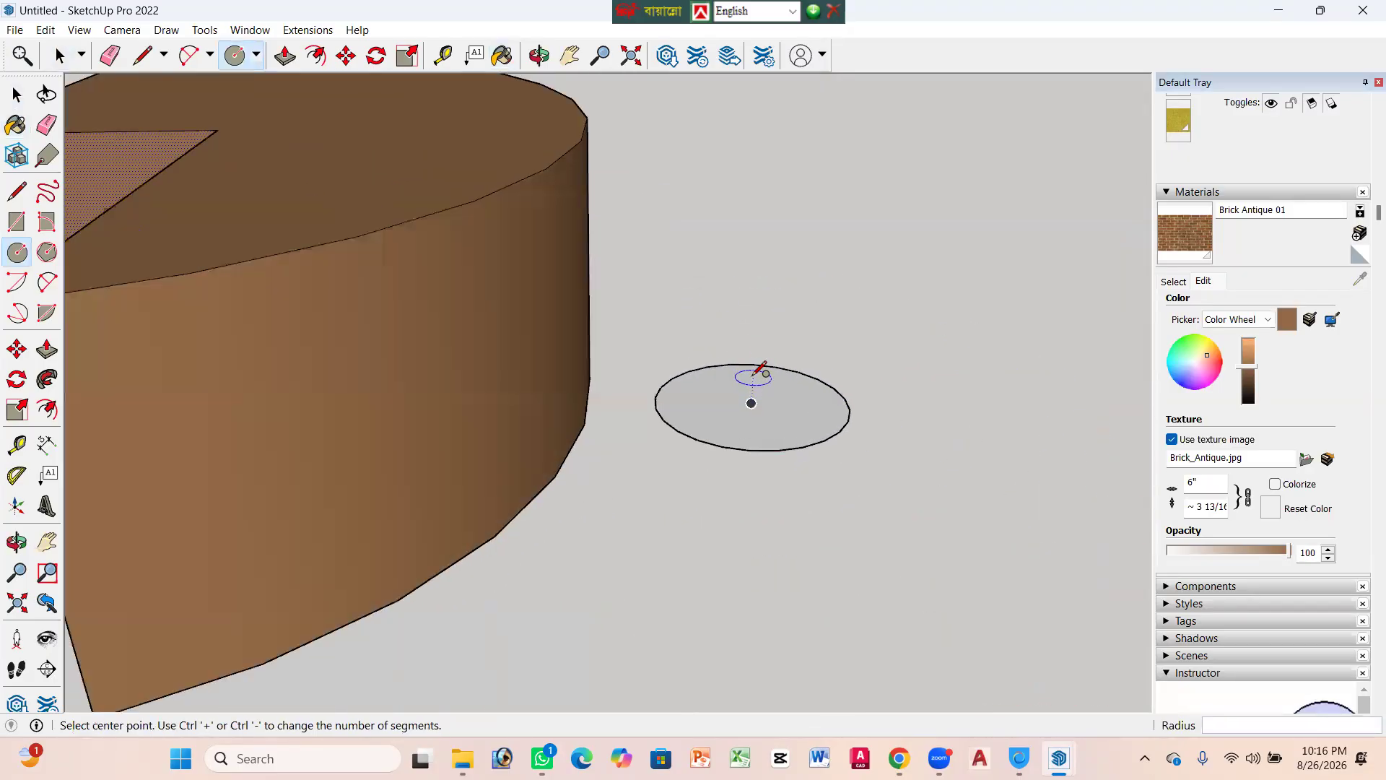
key("space")
middle_click_drag(842, 402, 752, 415)
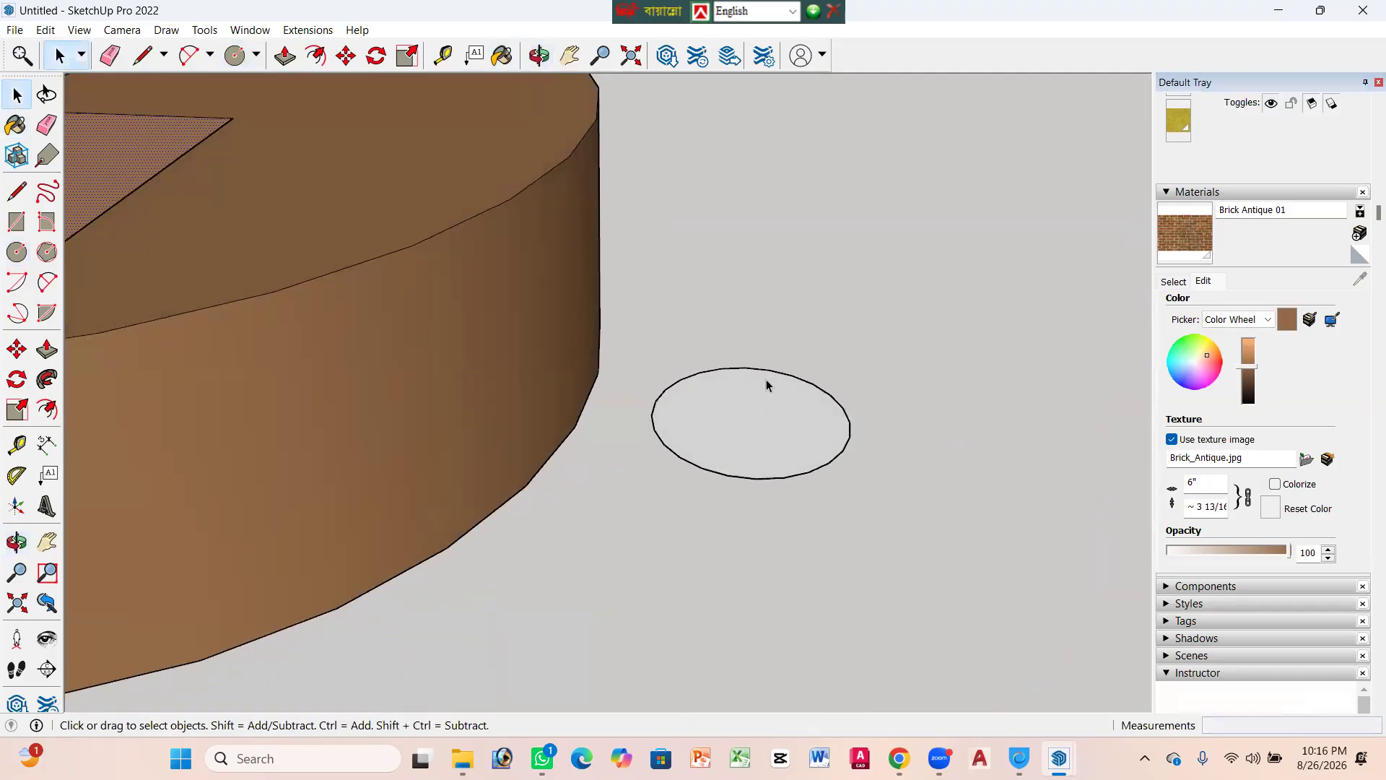
scroll(766, 385, "up", 1)
key("f")
key("space")
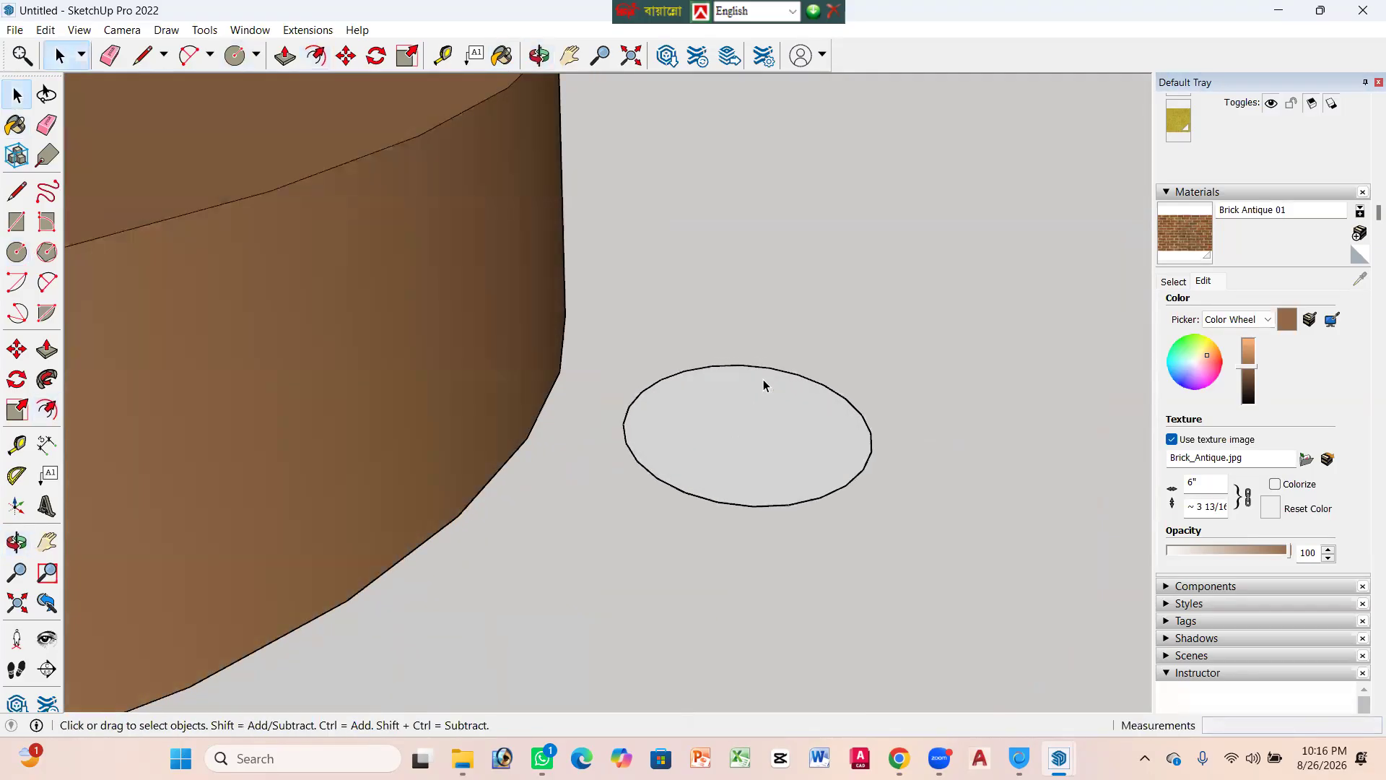
Step: Select the small circle's edge, then its face together with the edge, then the face alone, and clear the selection
left_click(765, 368)
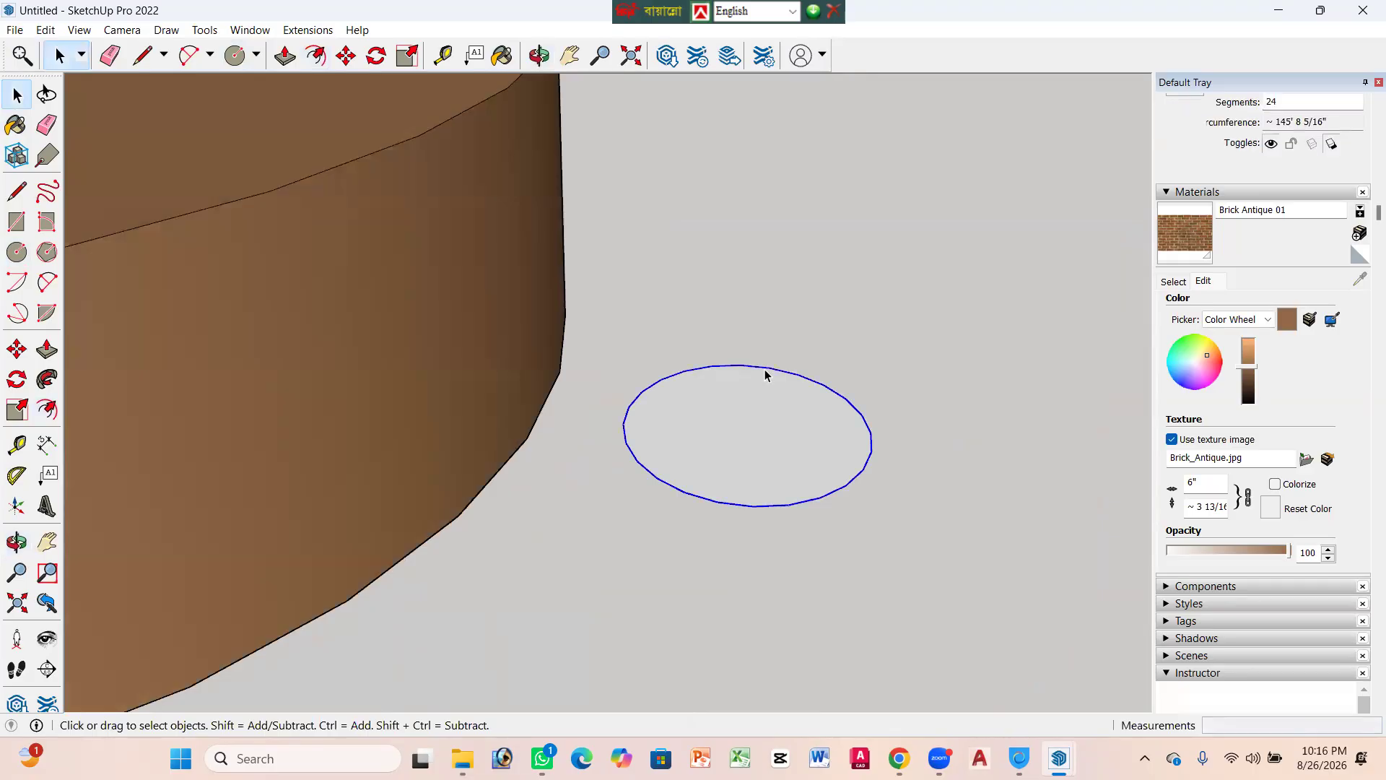
double_click(765, 384)
scroll(758, 372, "up", 2)
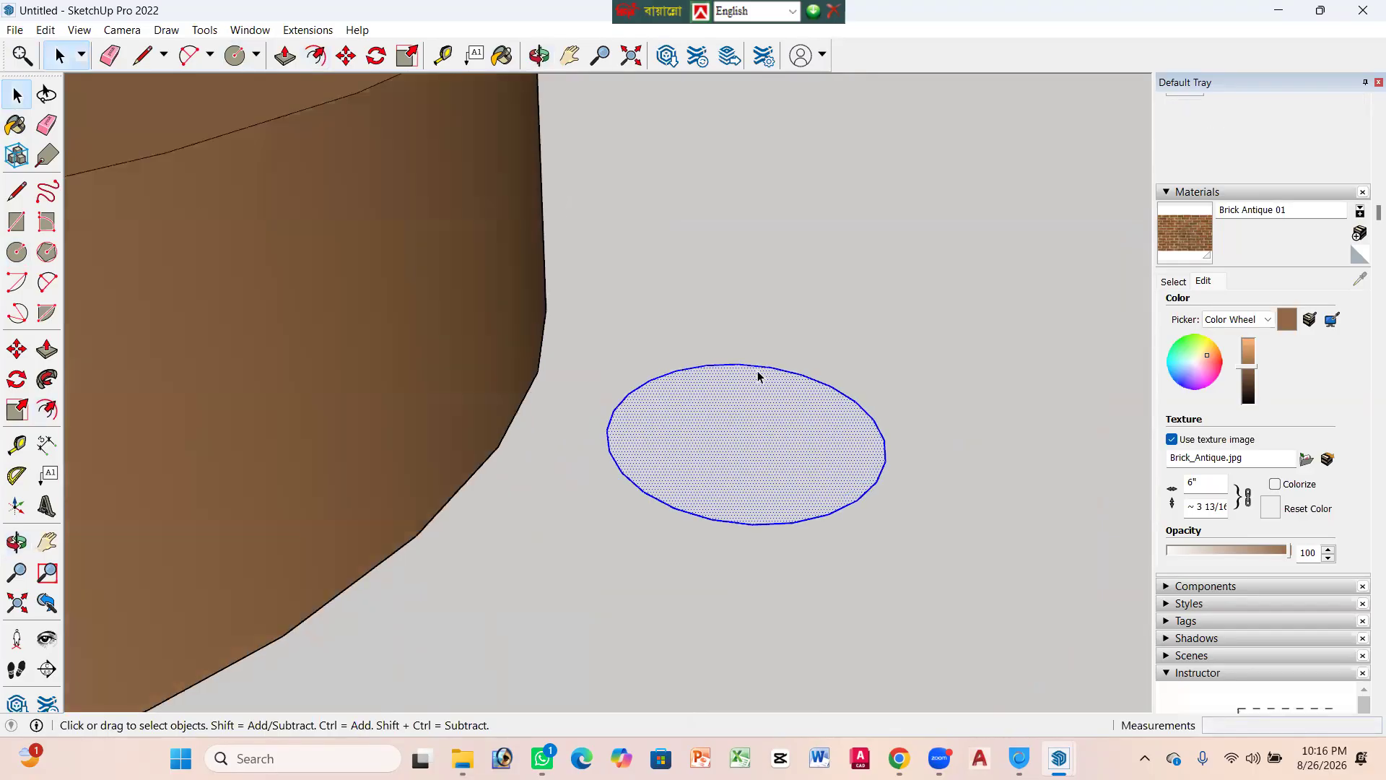
scroll(729, 372, "up", 2)
left_click(721, 384)
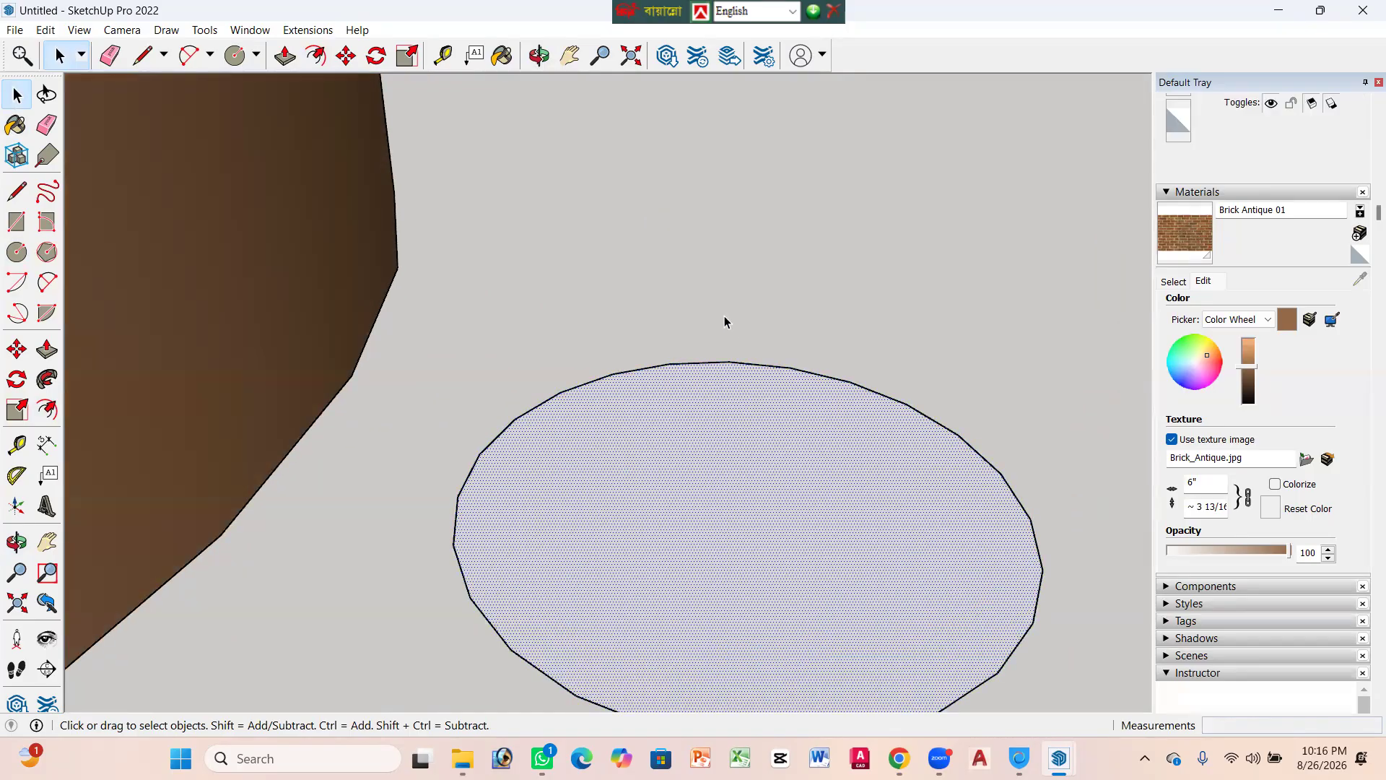
scroll(643, 376, "down", 2)
left_click(799, 361)
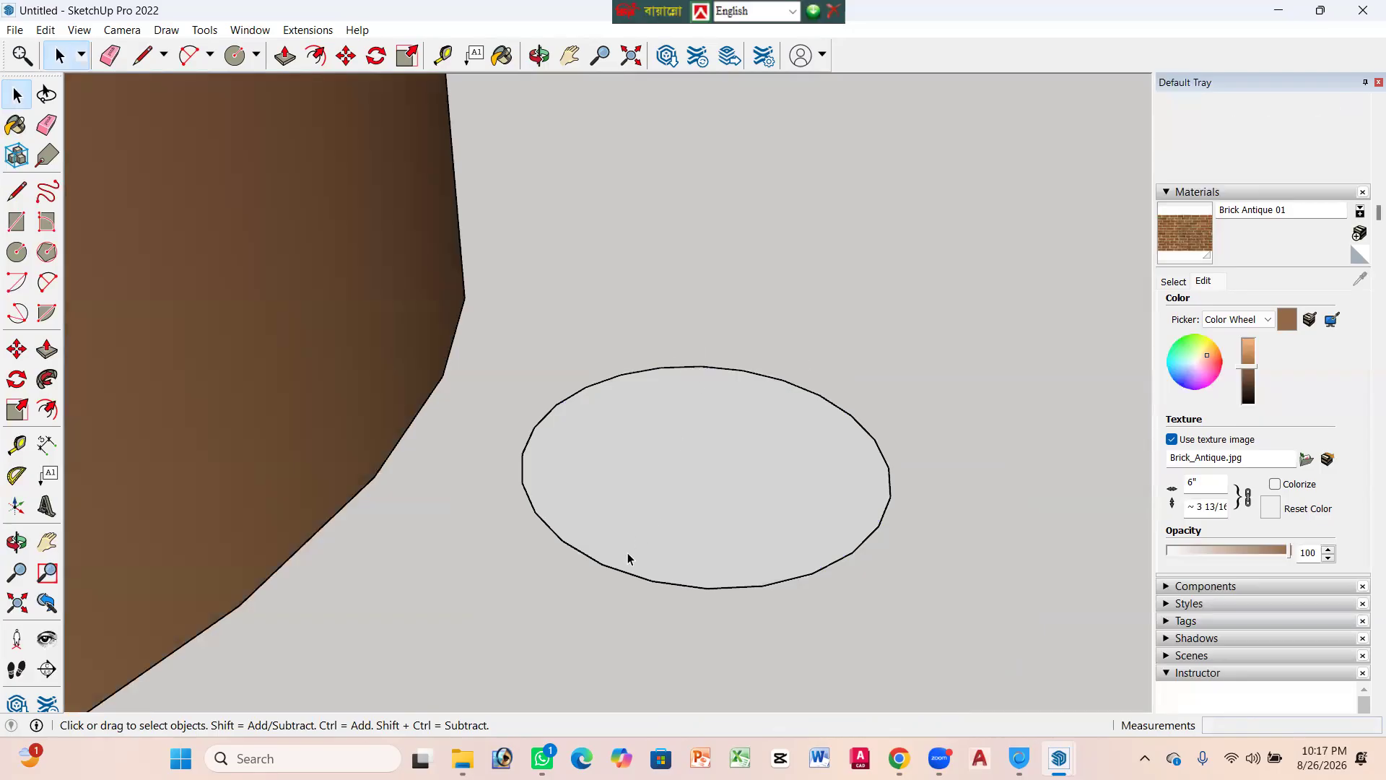
key("o")
key("space")
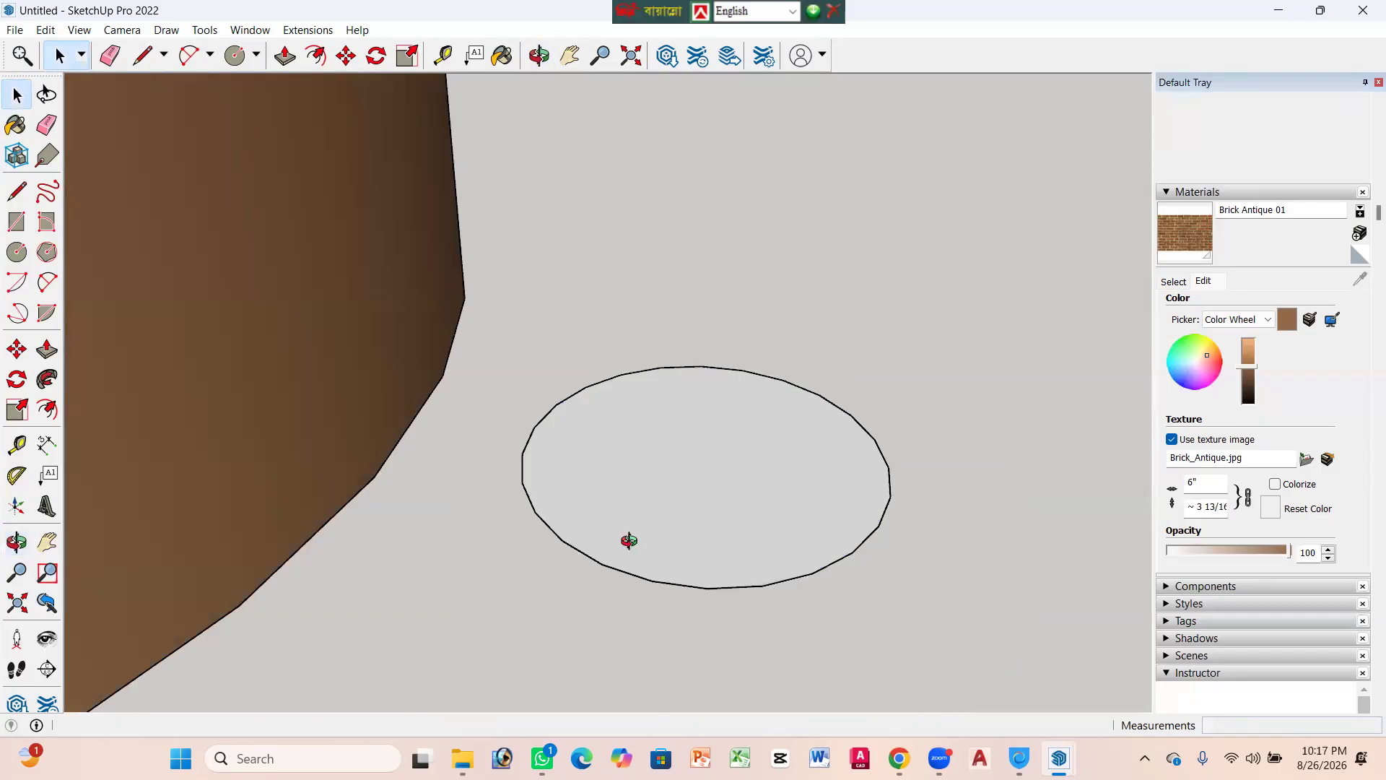
key("f")
key("space")
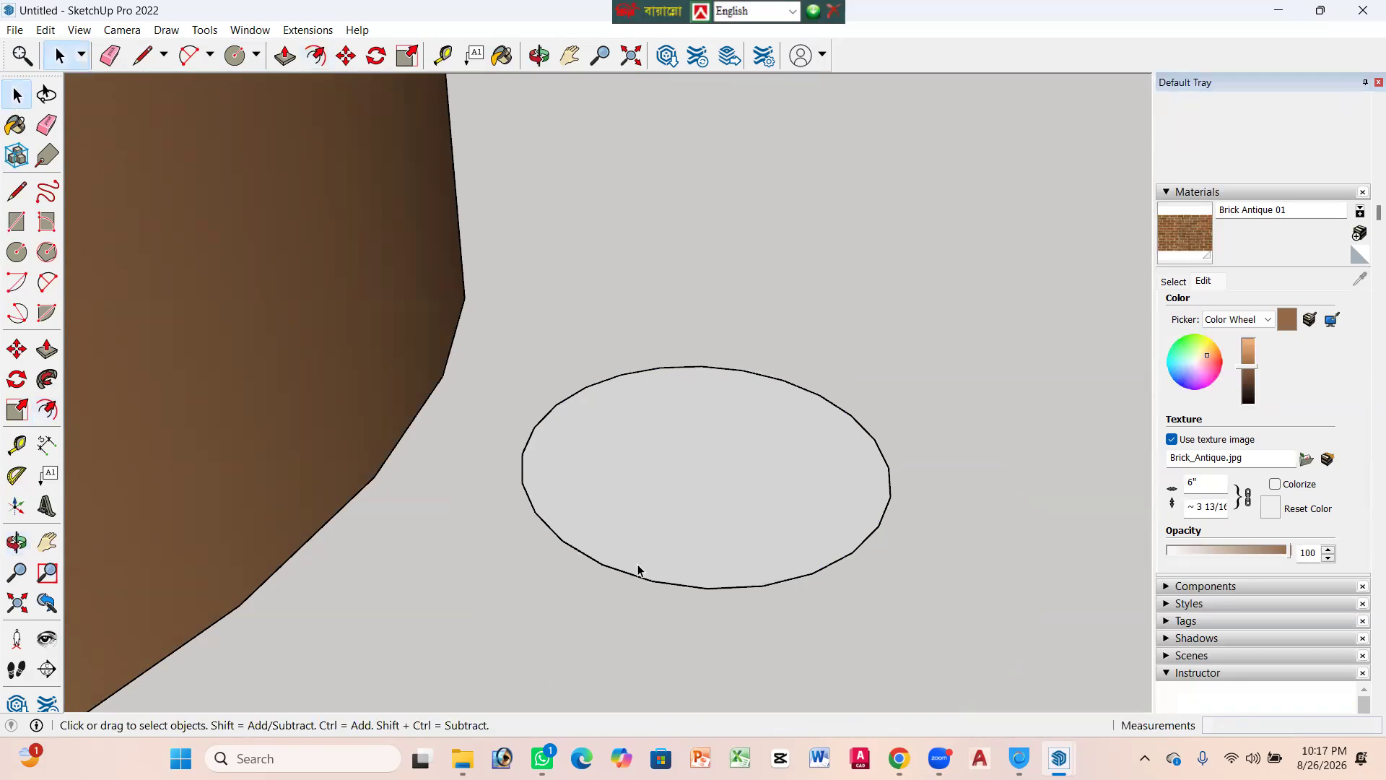
left_click_drag(650, 581, 700, 509)
left_click(687, 522)
left_click_drag(694, 495, 746, 402)
double_click(699, 431)
left_click(706, 444)
Step: Erase the top, side and leftover vertical edges of the brick solid down to its flat base with the Eraser
scroll(698, 409, "down", 4)
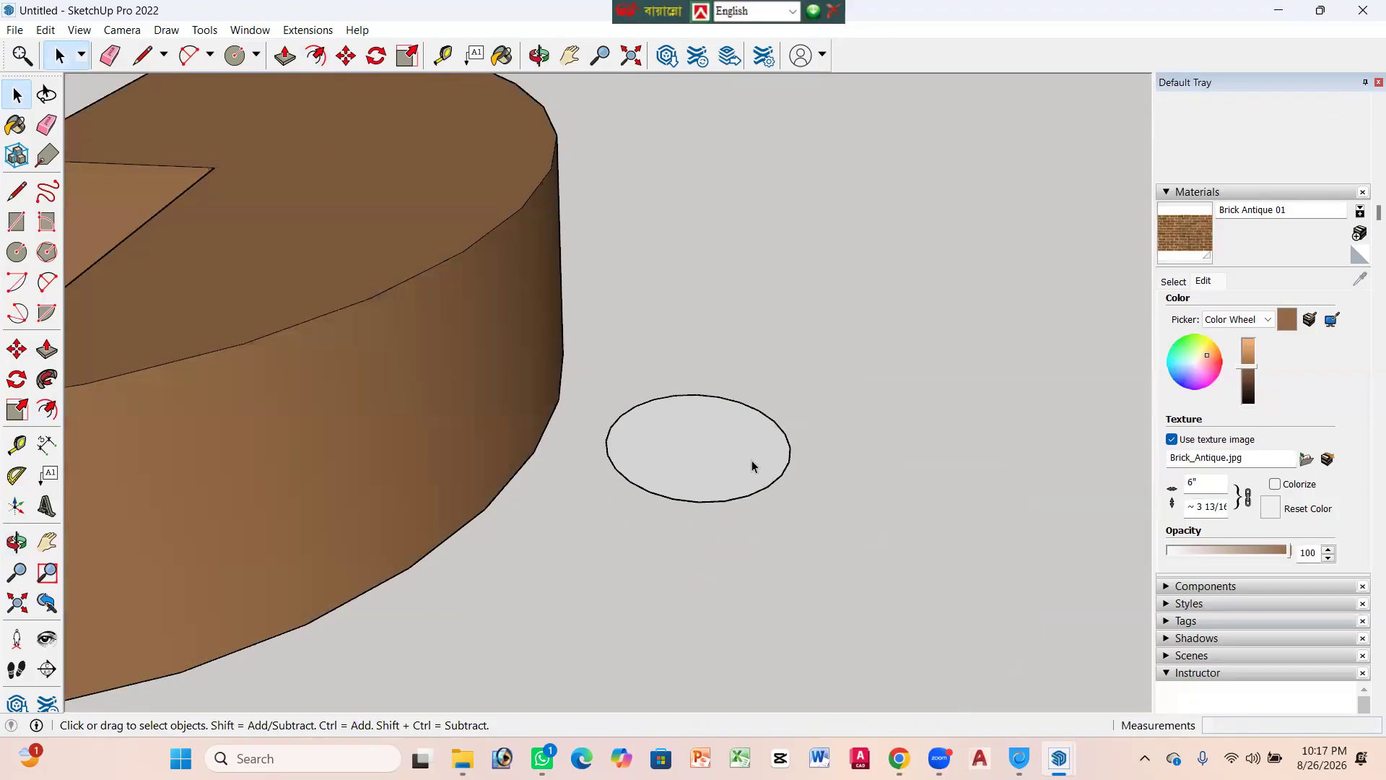
scroll(690, 296, "down", 3)
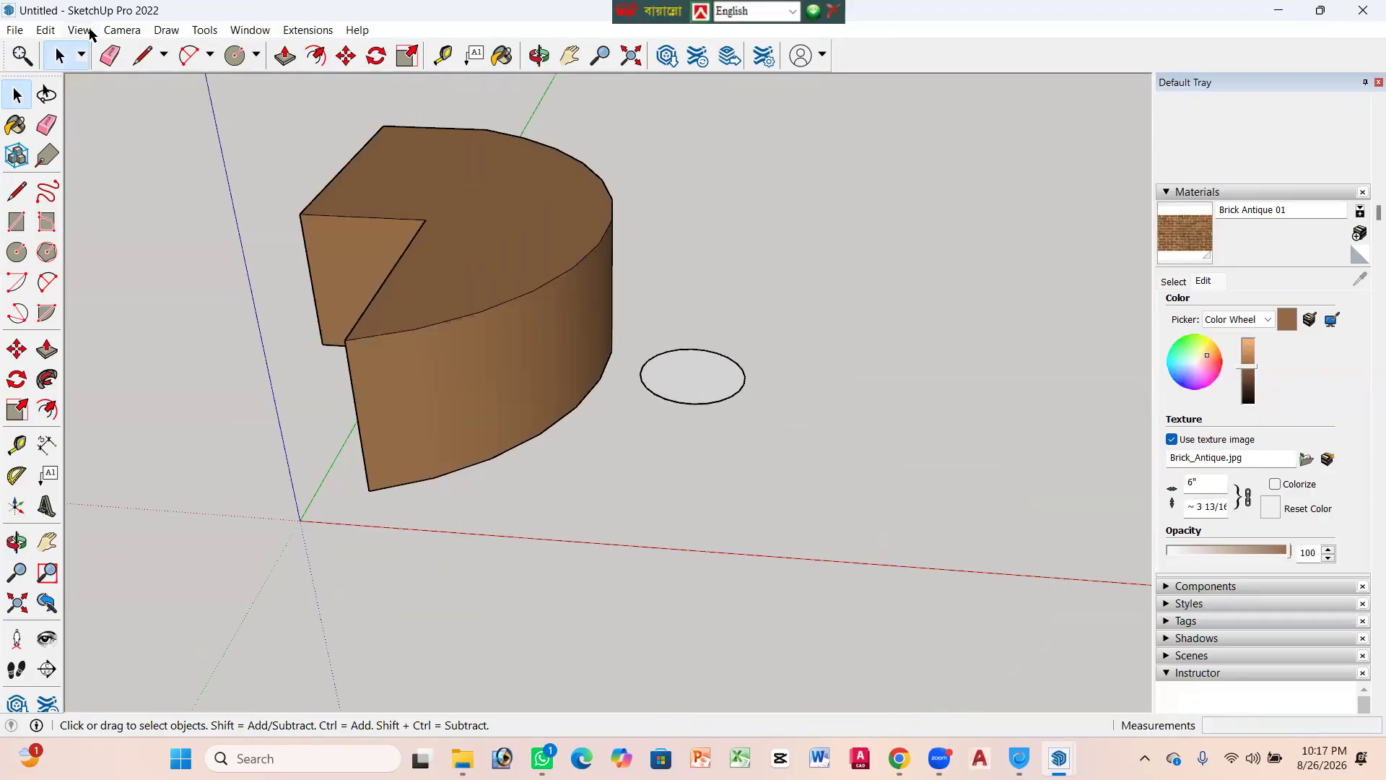
left_click(109, 55)
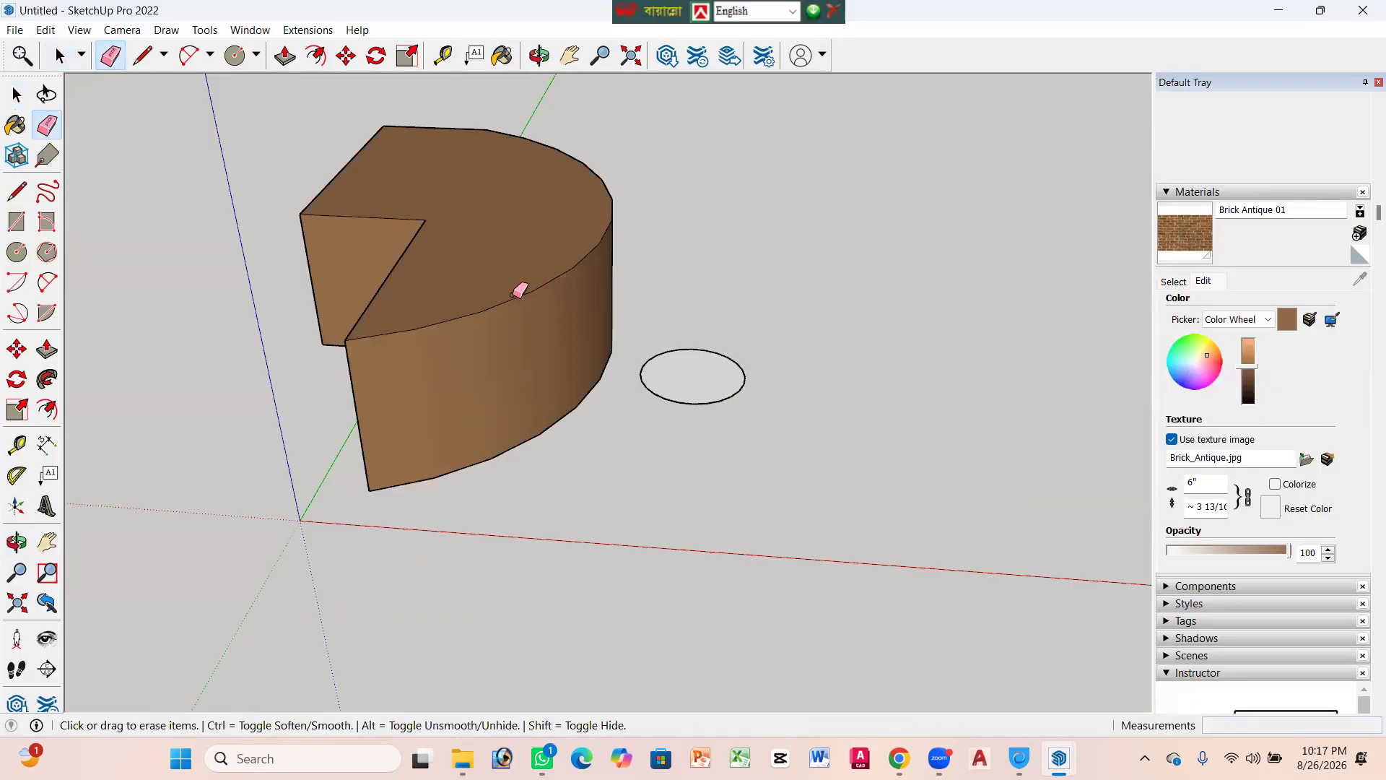
left_click(469, 329)
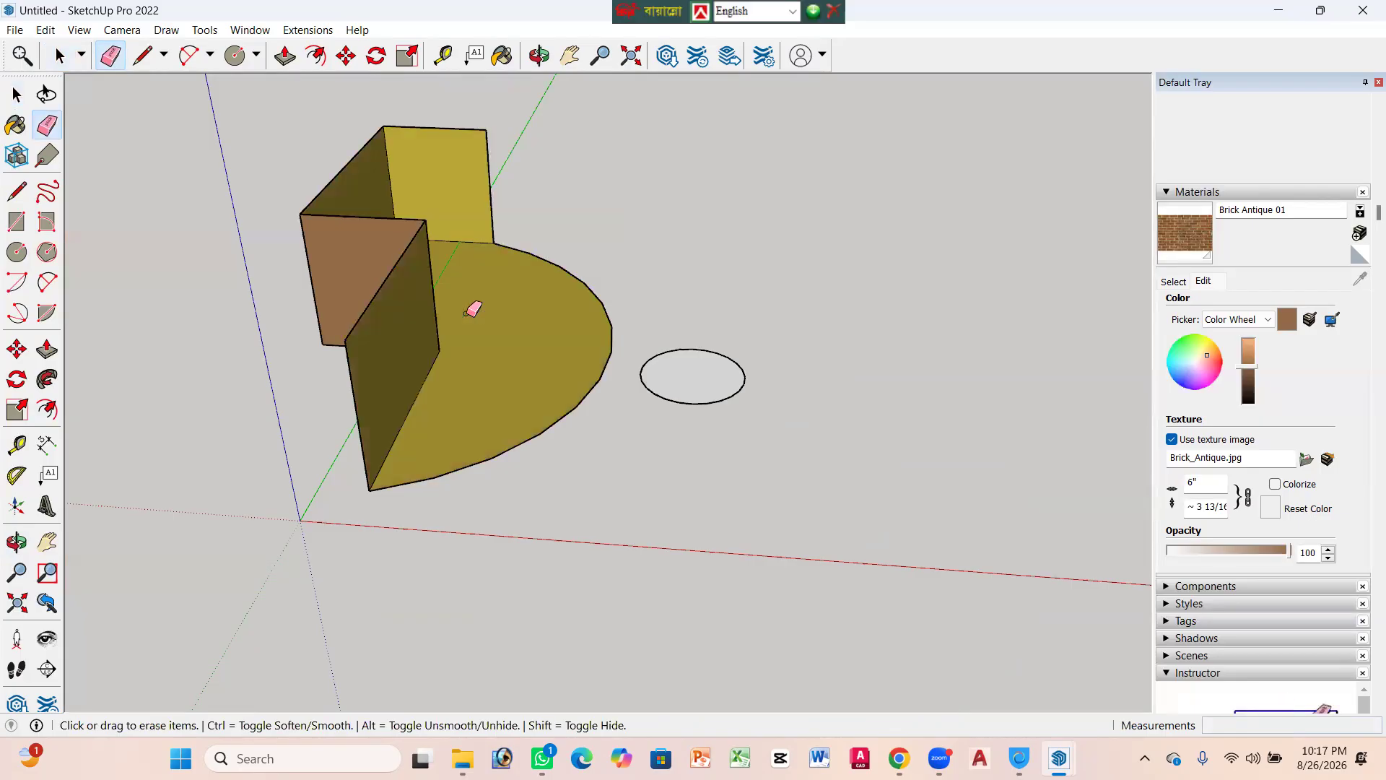
left_click(422, 226)
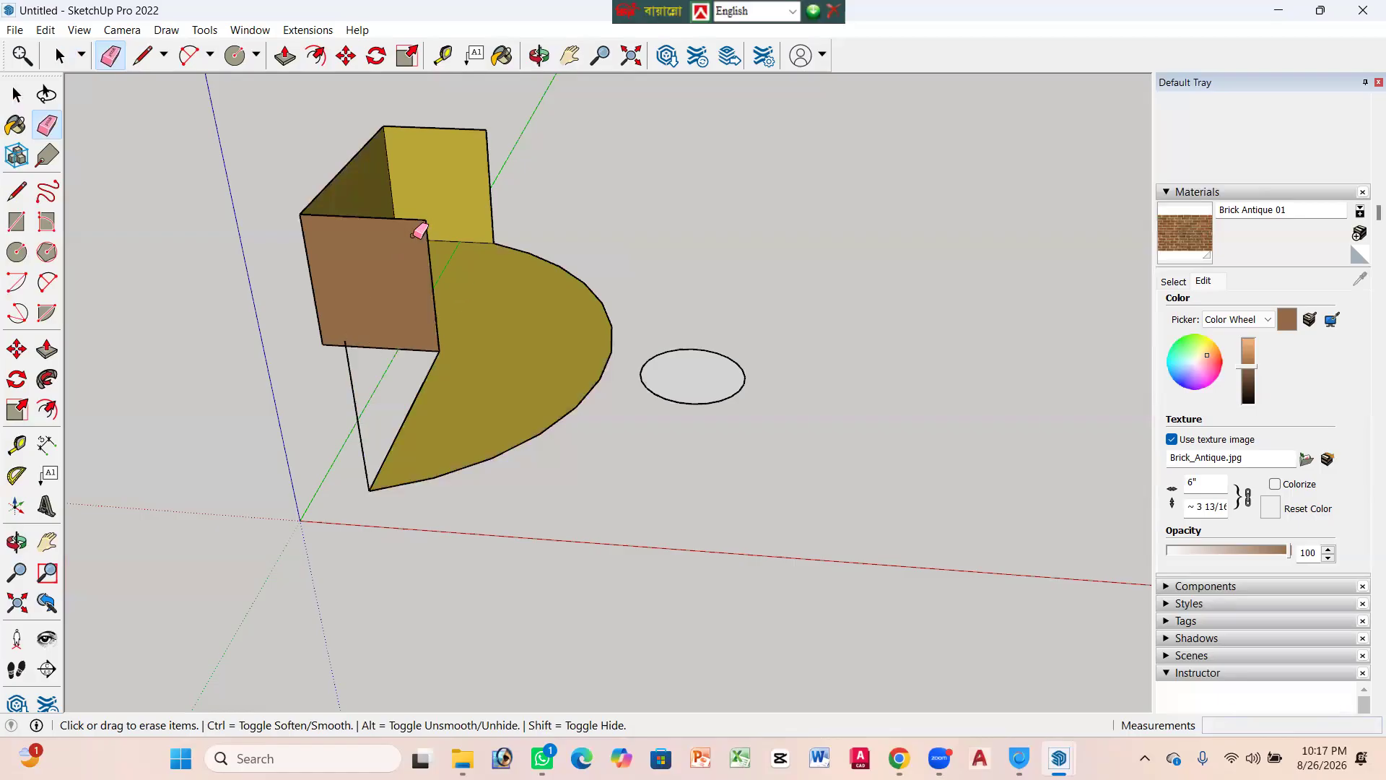
left_click(422, 219)
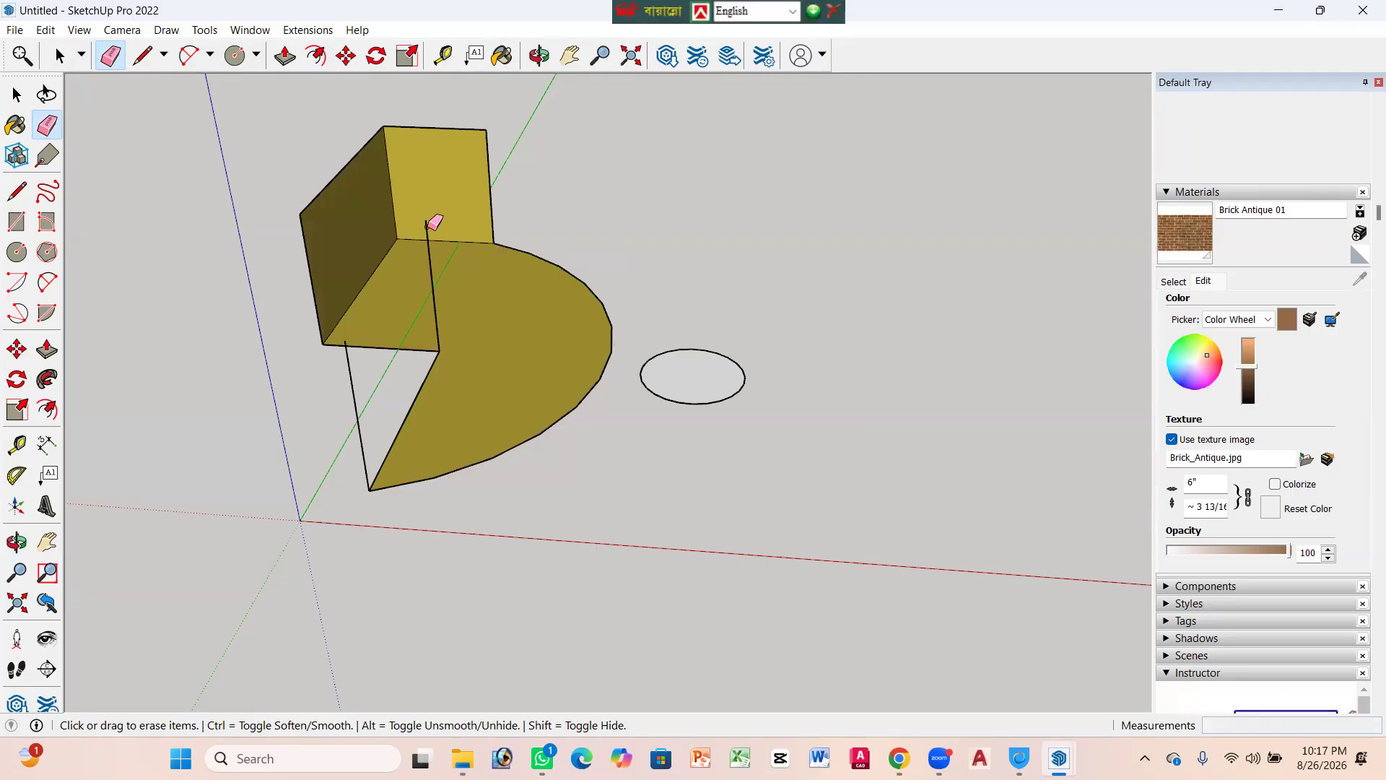
left_click(423, 221)
left_click(485, 131)
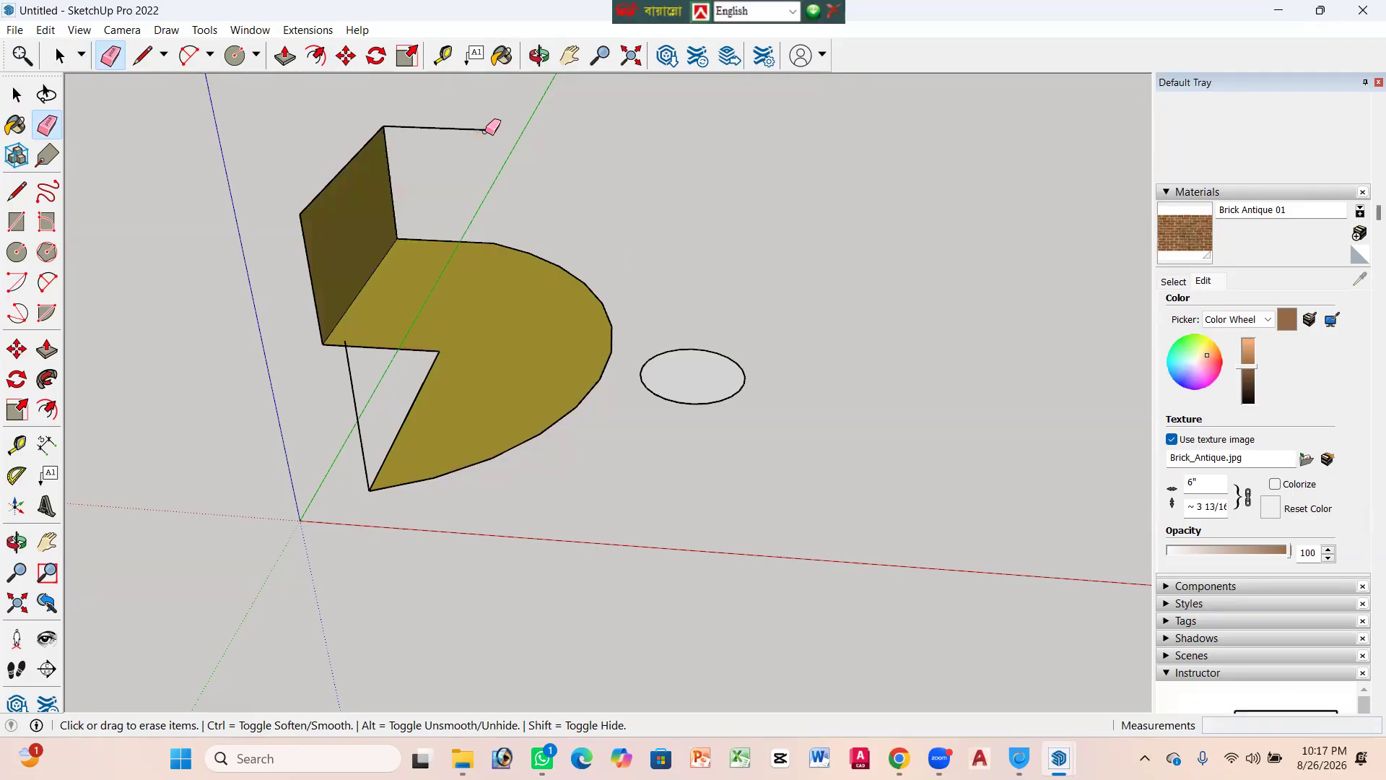
left_click(371, 139)
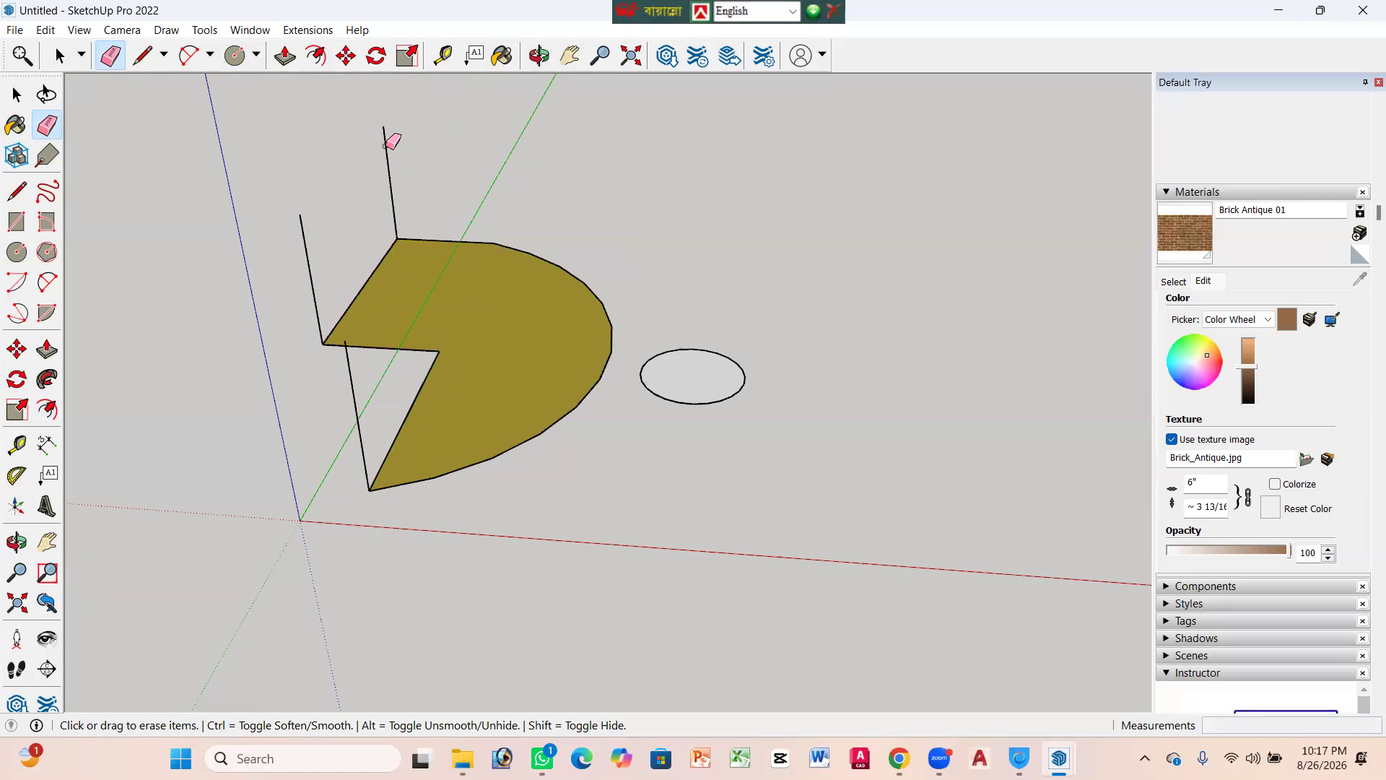
left_click(384, 133)
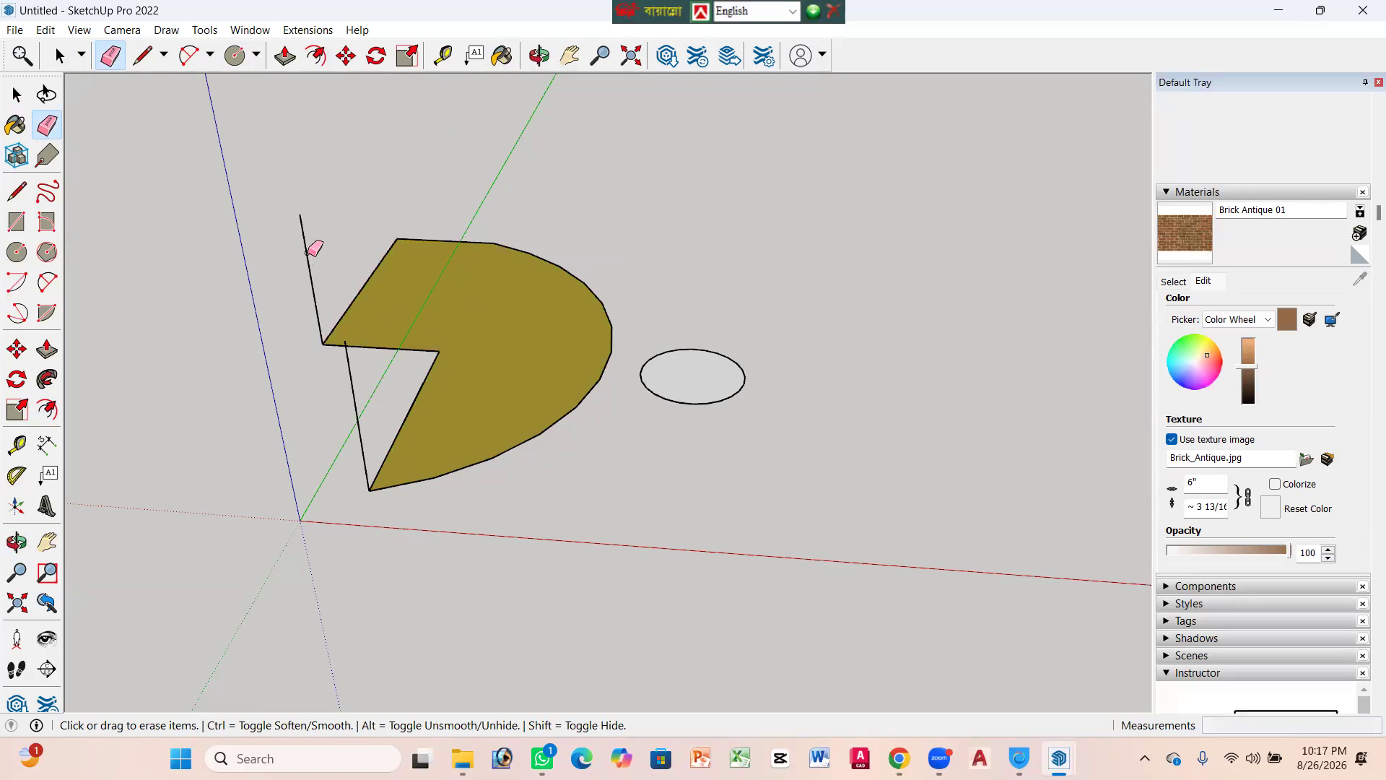
left_click(348, 347)
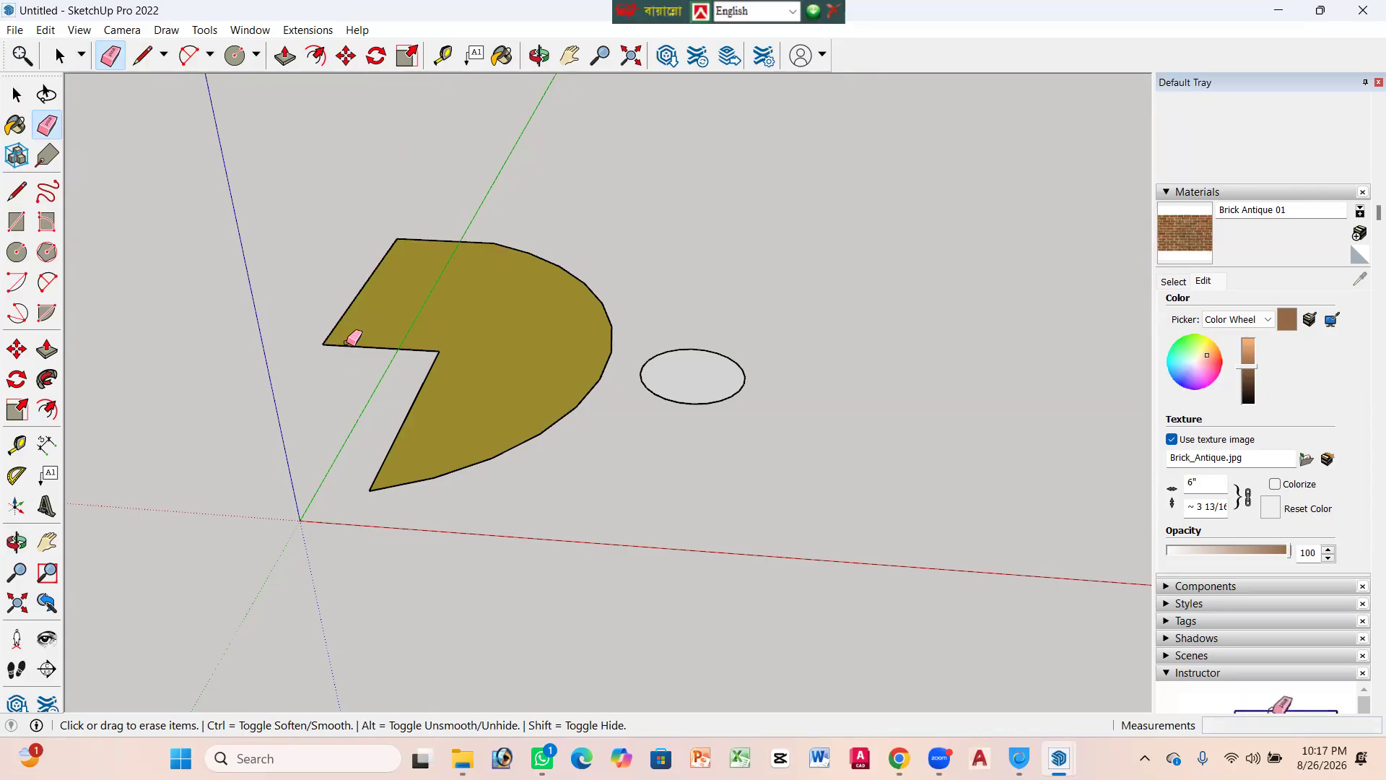
Step: Erase the remaining outline of the base face and the small circle beside it
left_click(388, 349)
left_click(352, 304)
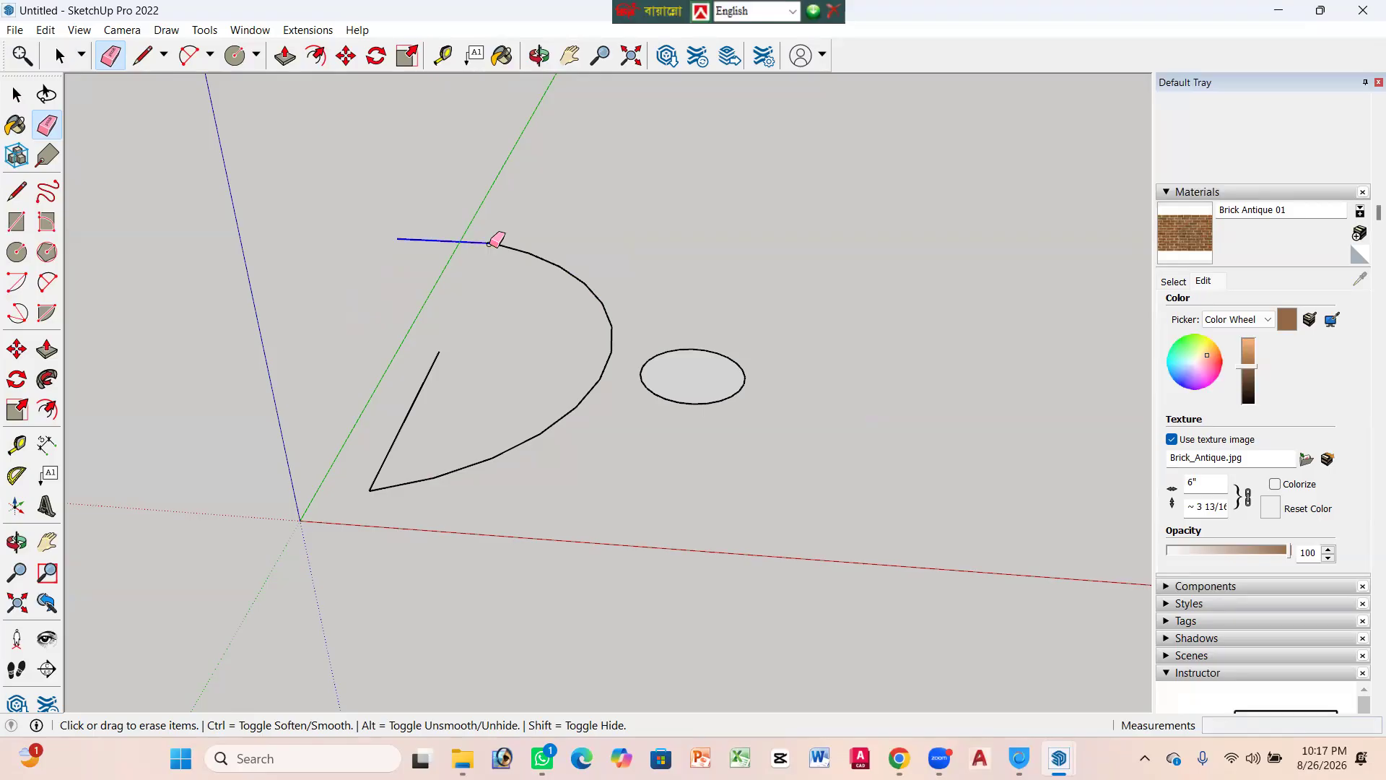
left_click(526, 250)
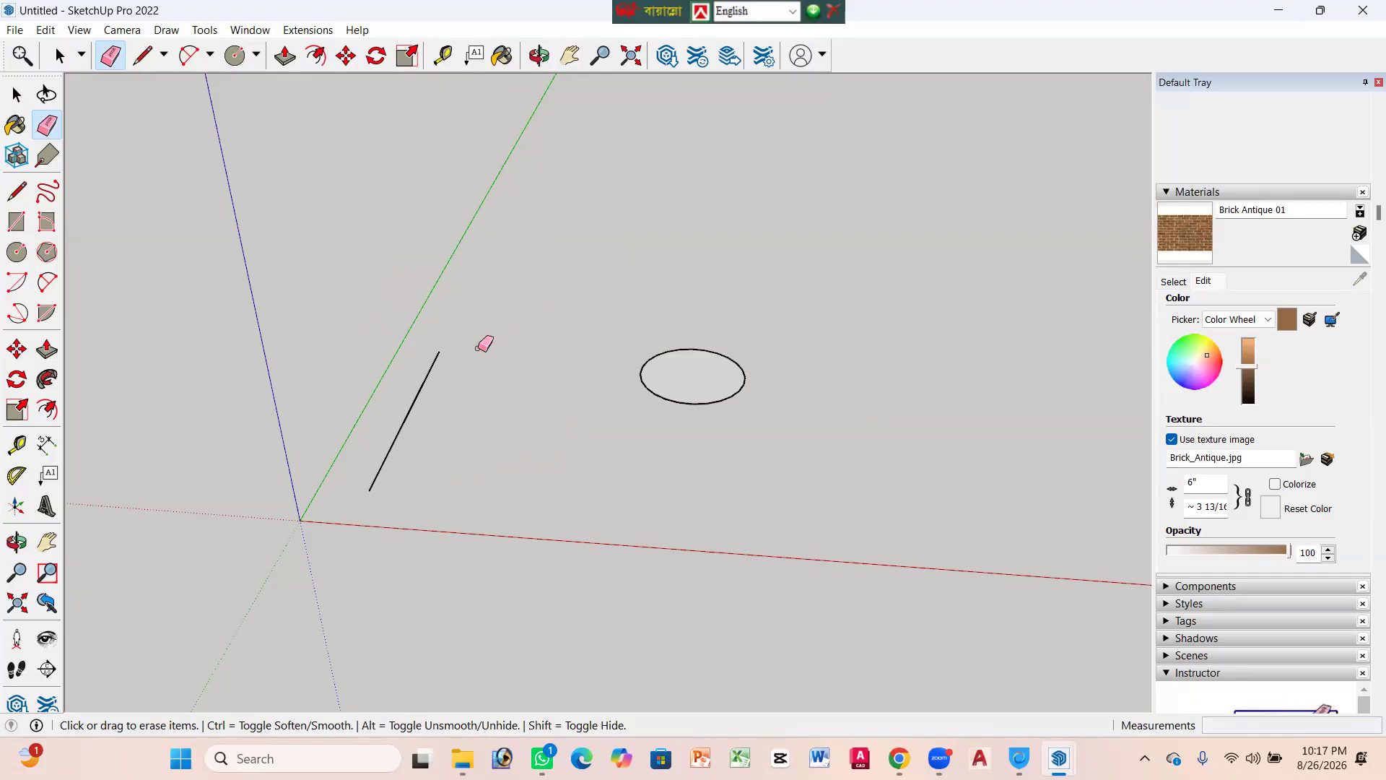
left_click(432, 362)
left_click(664, 355)
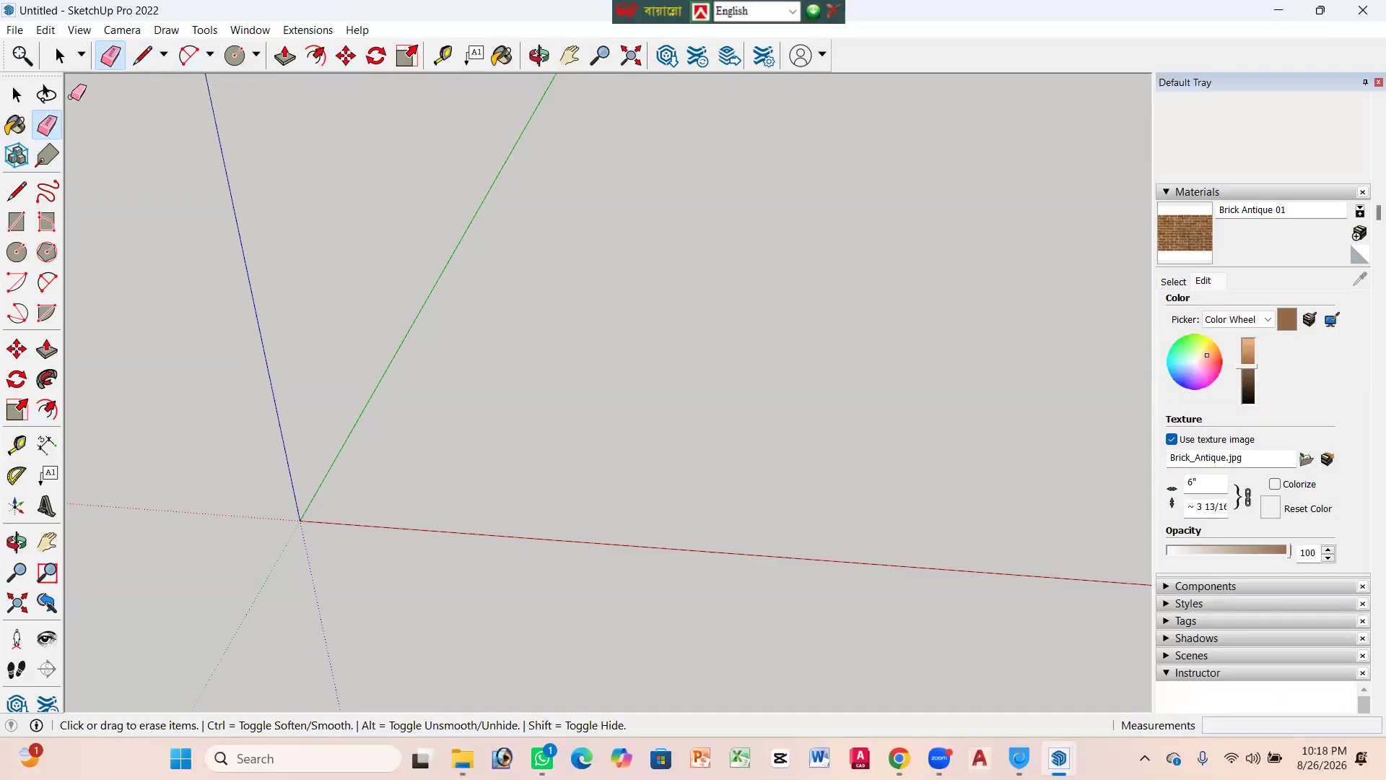
Step: Draw two concentric circles on the ground near the origin, the smaller one inside the larger
key("c")
key("space")
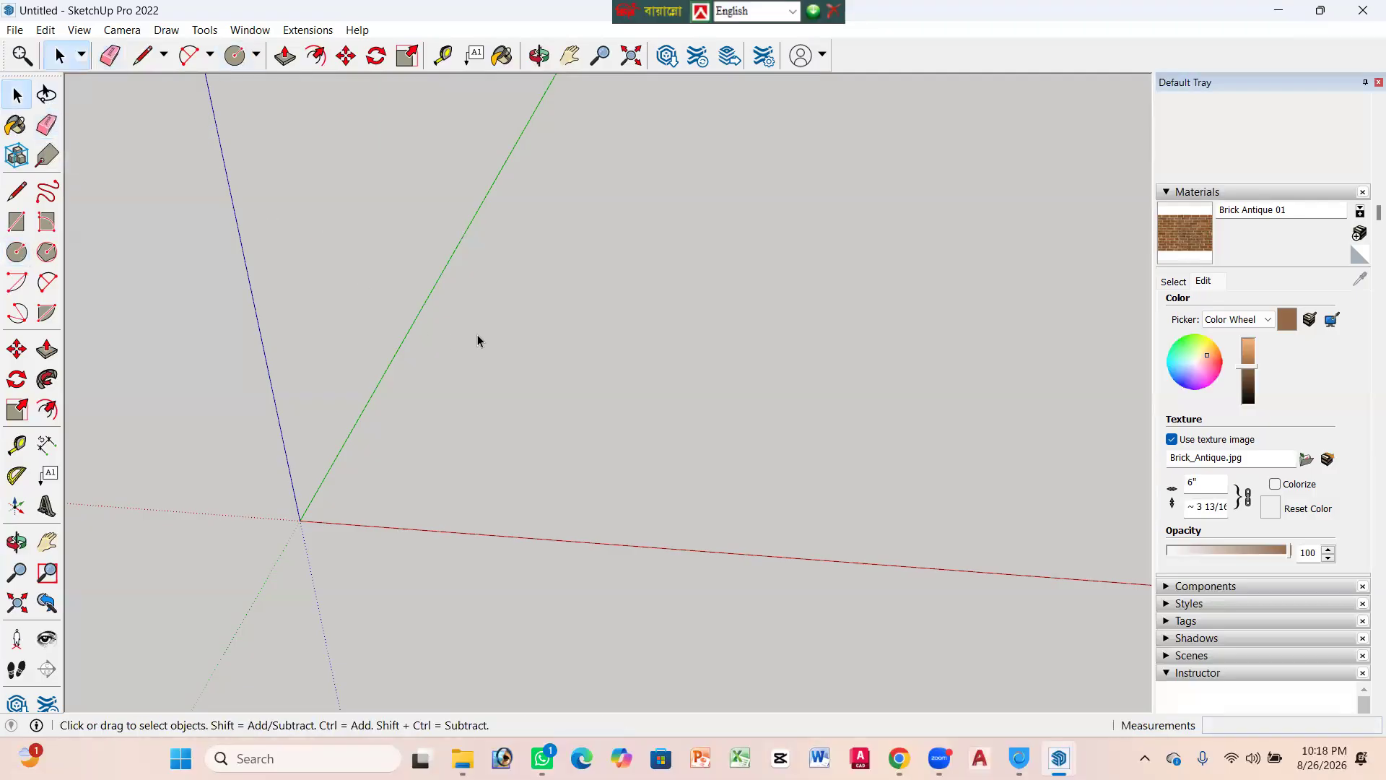
key("c")
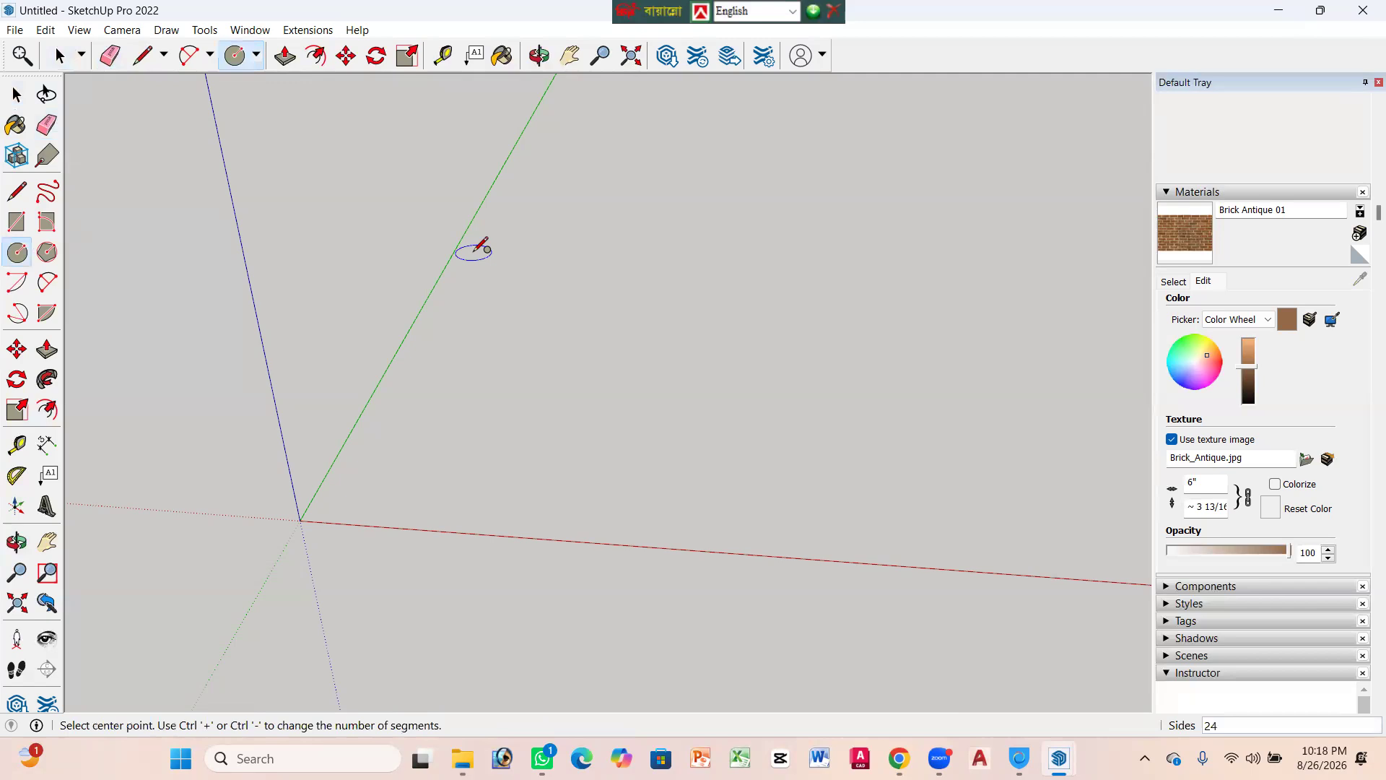
left_click(559, 395)
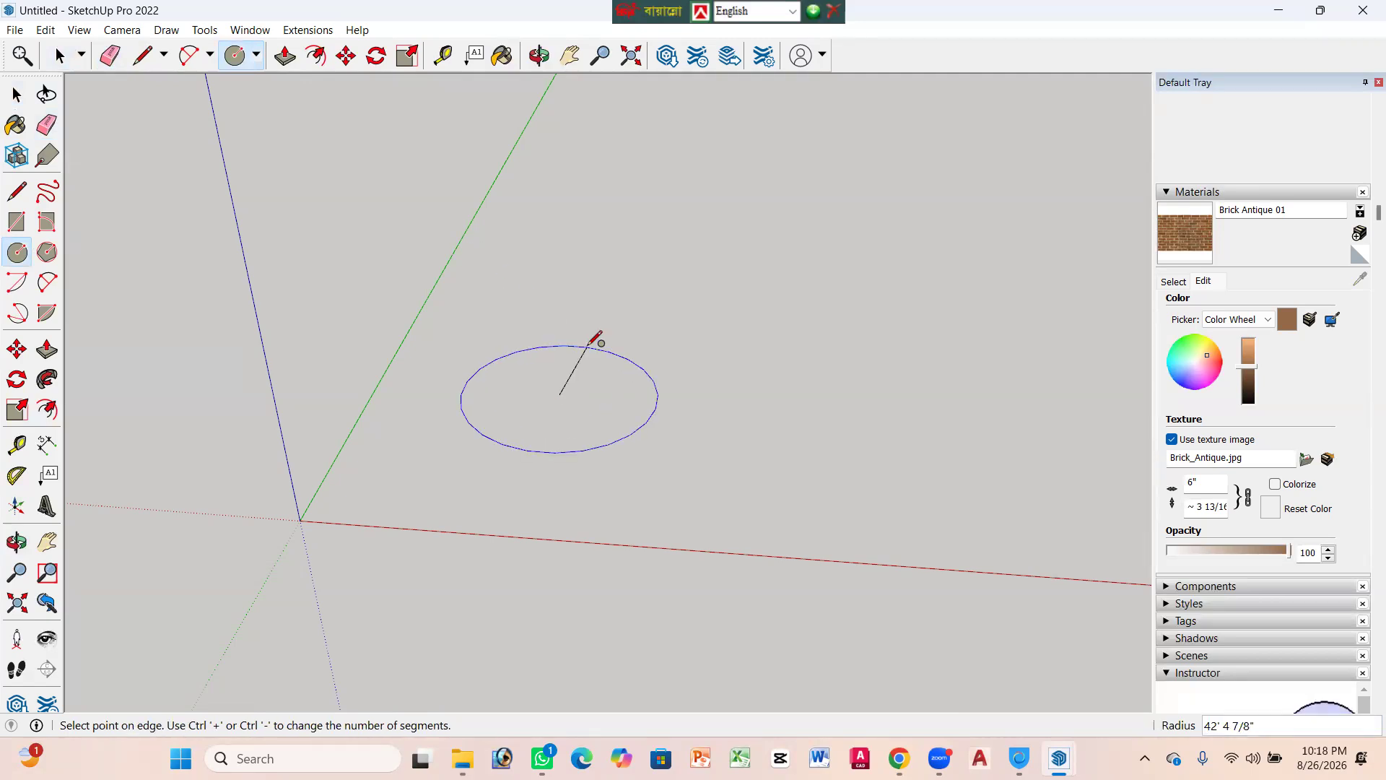
left_click(593, 338)
left_click(559, 394)
scroll(583, 357, "up", 2)
left_click(581, 355)
scroll(629, 281, "up", 1)
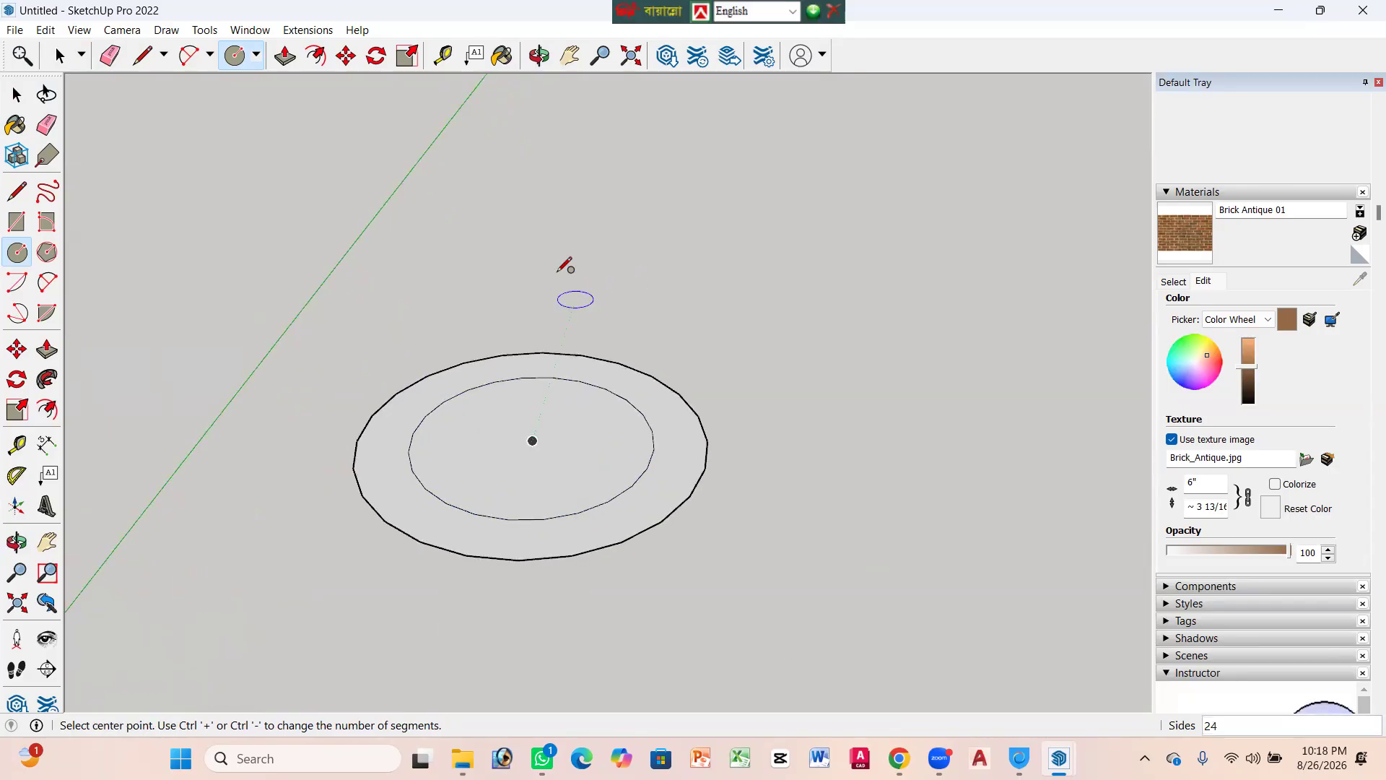
Step: Push/Pull the ring face between the two circles up about 43' into a hollow cylinder
left_click(285, 56)
left_click(485, 366)
left_click(485, 369)
left_click(479, 366)
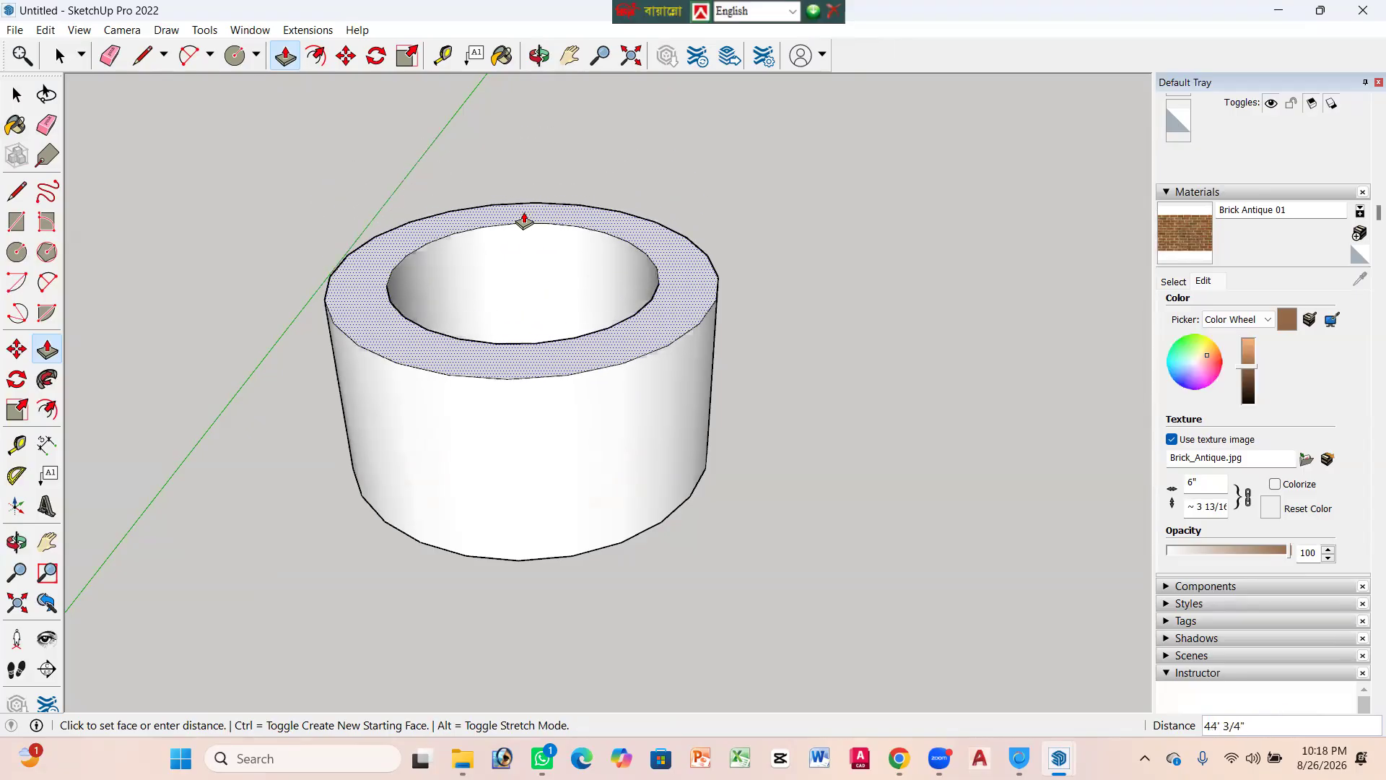
left_click(521, 233)
mouse_move(510, 272)
middle_mouse_down()
mouse_move(479, 366)
mouse_move(476, 517)
mouse_move(493, 537)
mouse_move(674, 551)
mouse_move(496, 278)
middle_mouse_up()
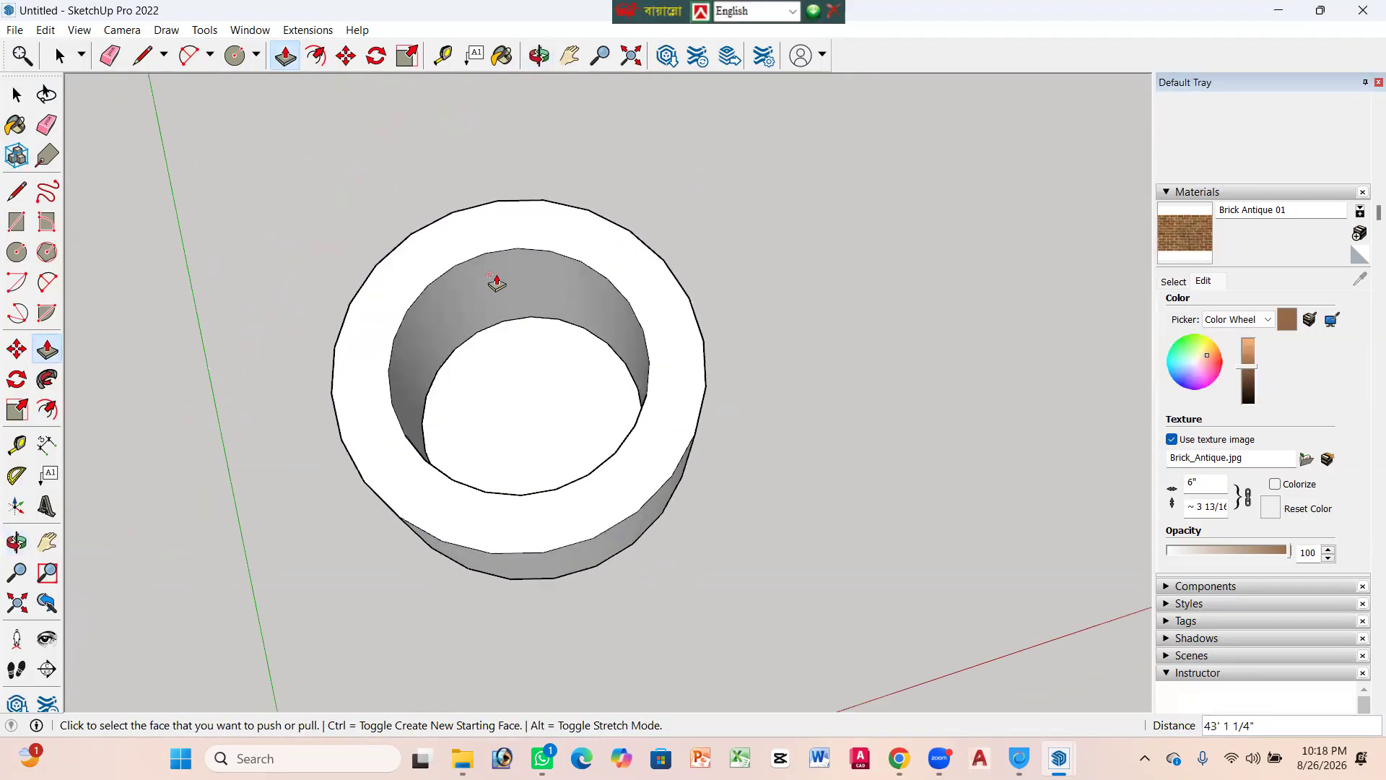
Step: Pull the inner disc up through the ring to well above its rim, then push its top back down about 36'
left_click(516, 369)
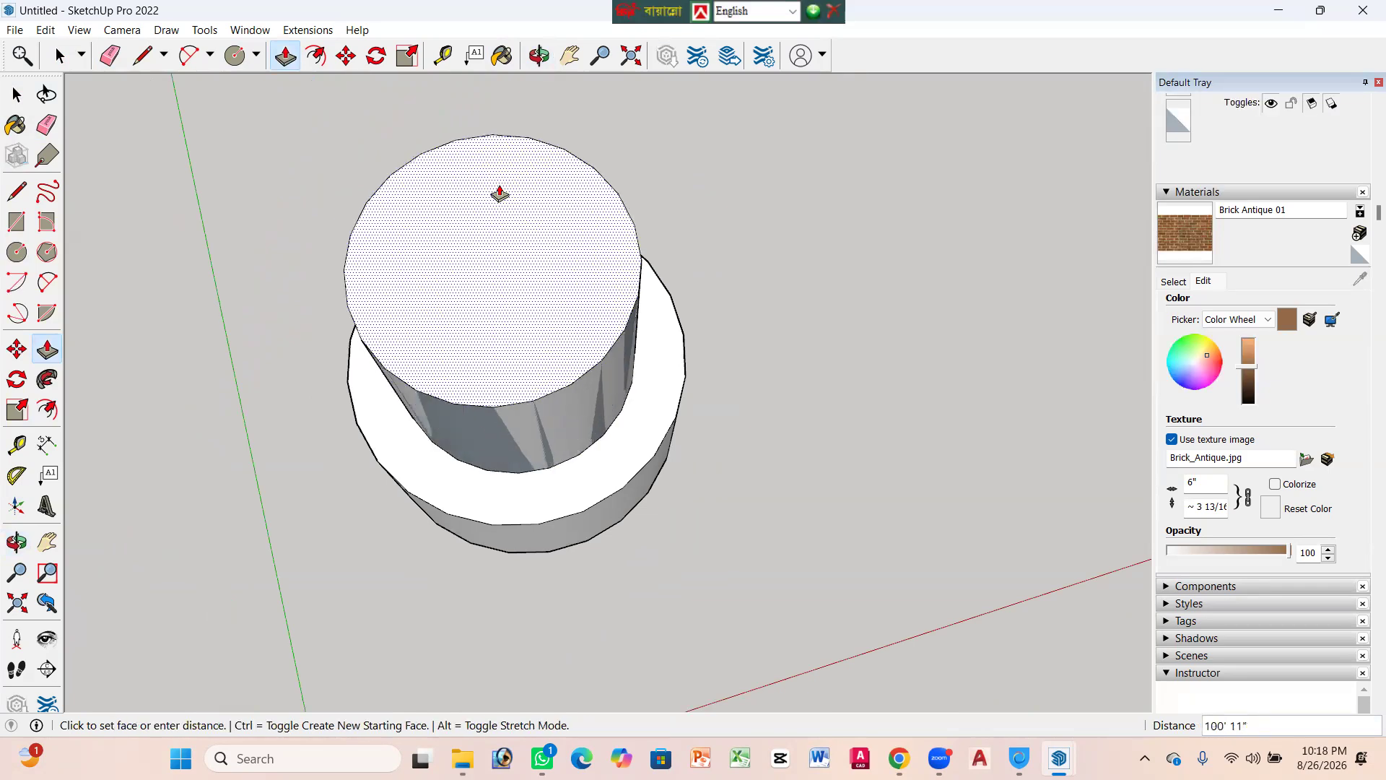
left_click(492, 181)
middle_click_drag(610, 340, 638, 208)
left_click(527, 212)
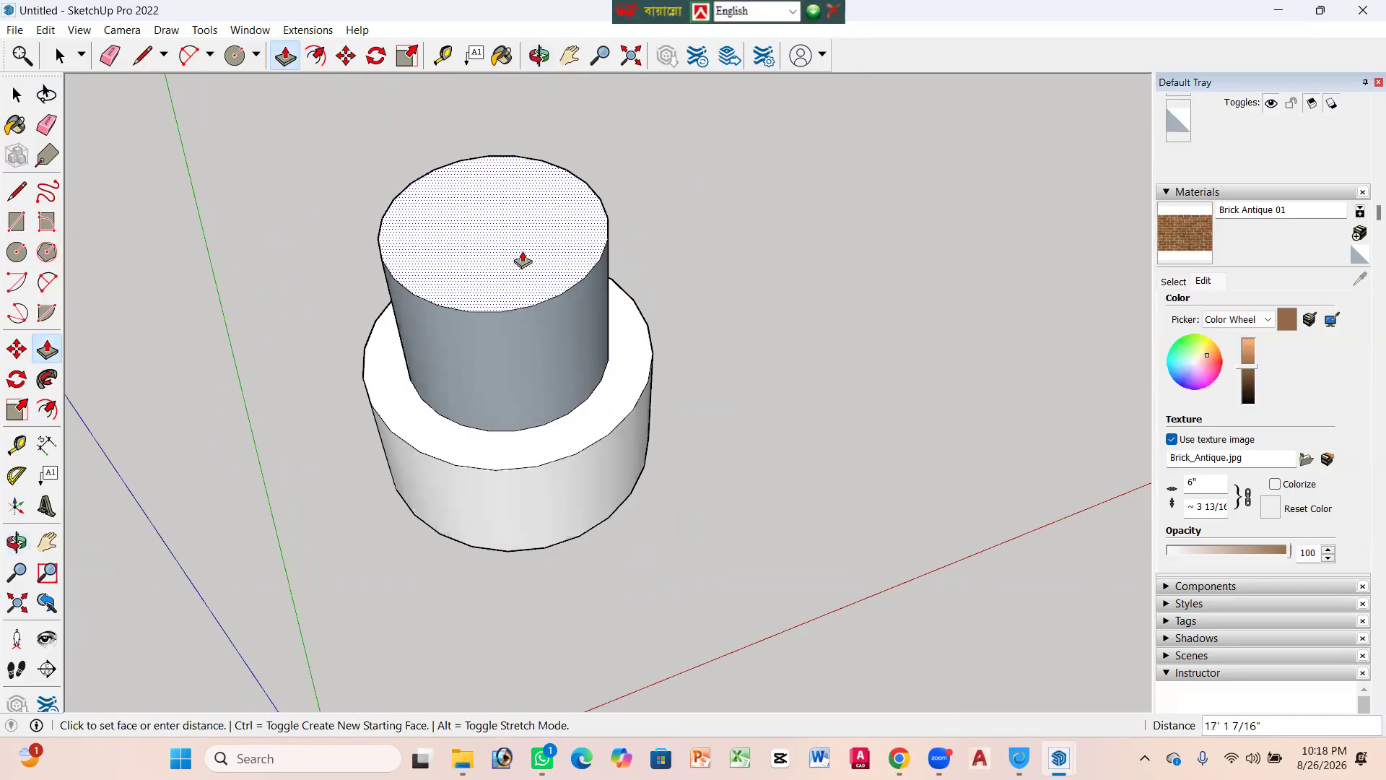
left_click(526, 317)
middle_click_drag(512, 200, 563, 207)
middle_click_drag(476, 331, 313, 297)
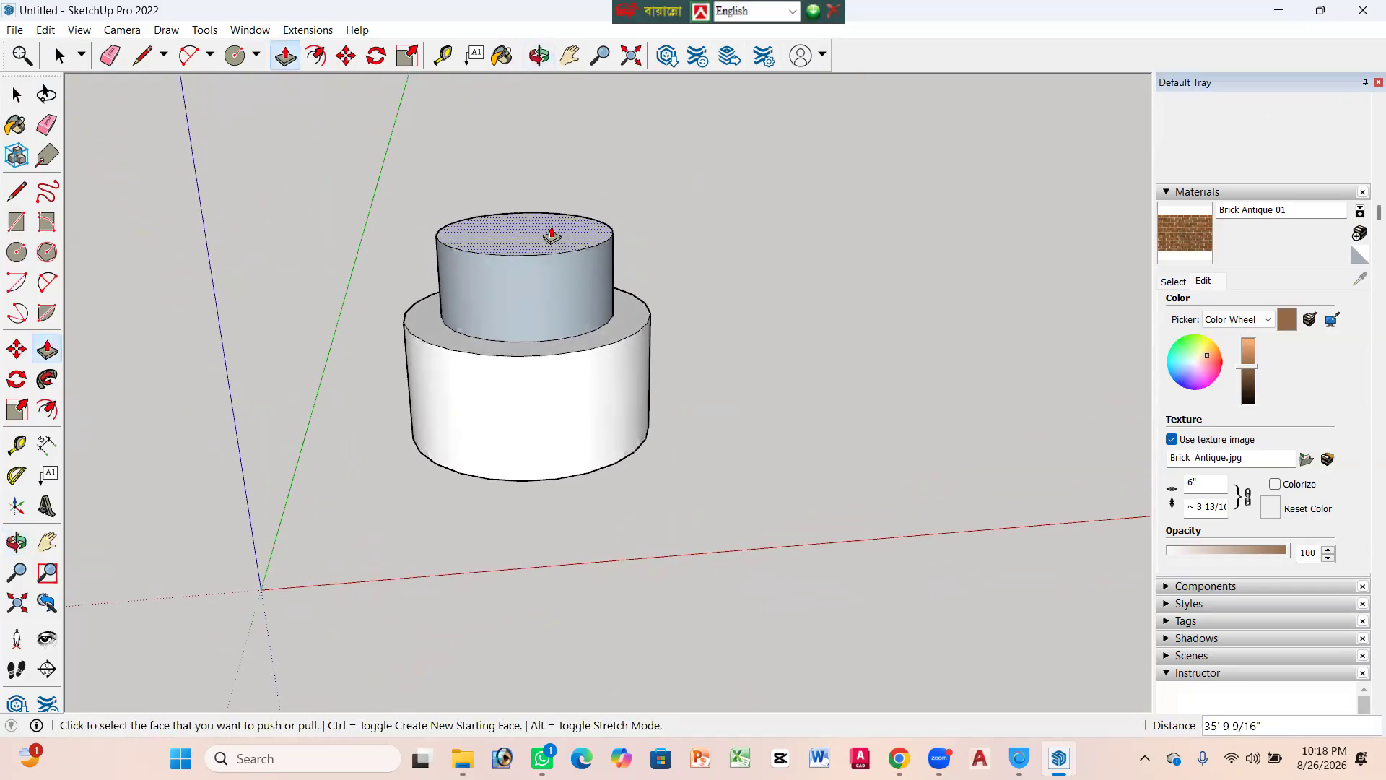
Step: Push the inner cylinder's top face down a further 11' or so
left_click(551, 236)
left_click(548, 232)
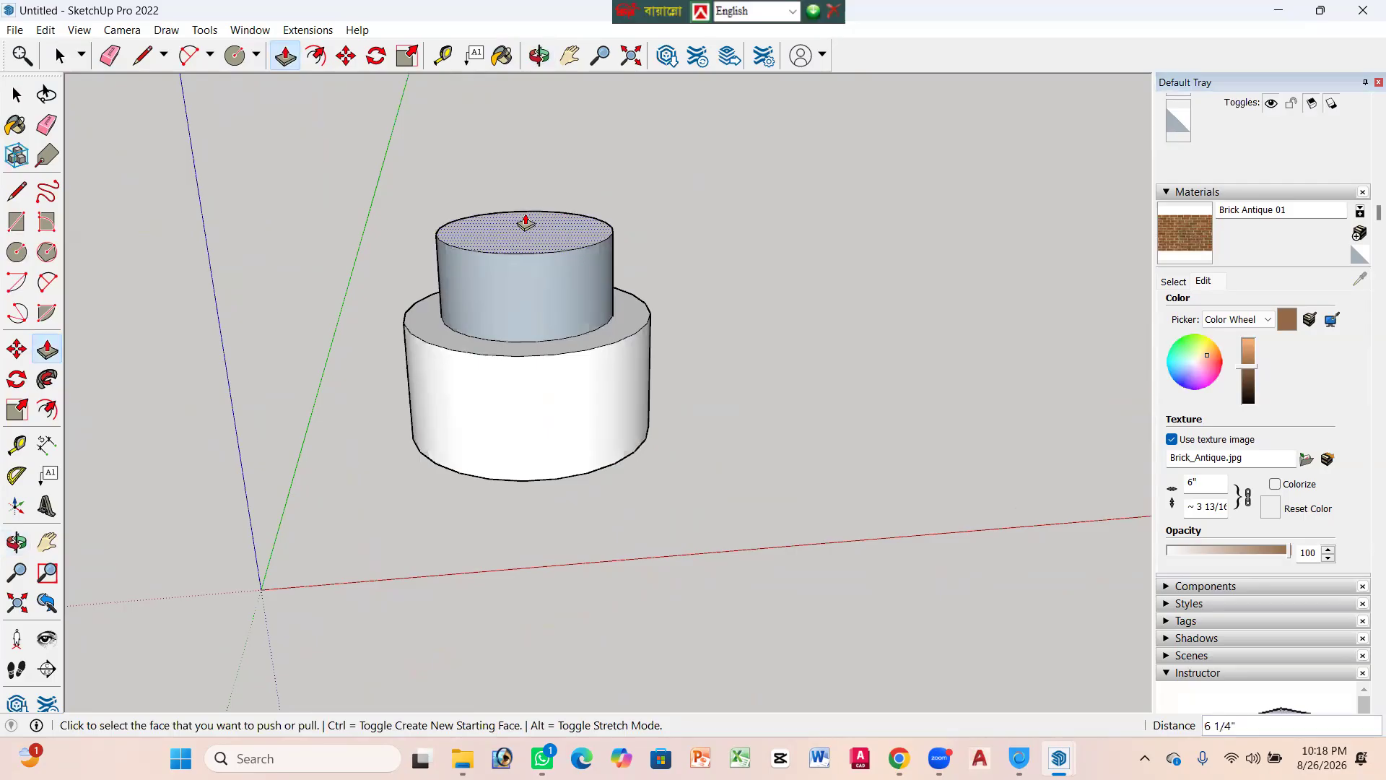
left_click(526, 224)
left_click(527, 253)
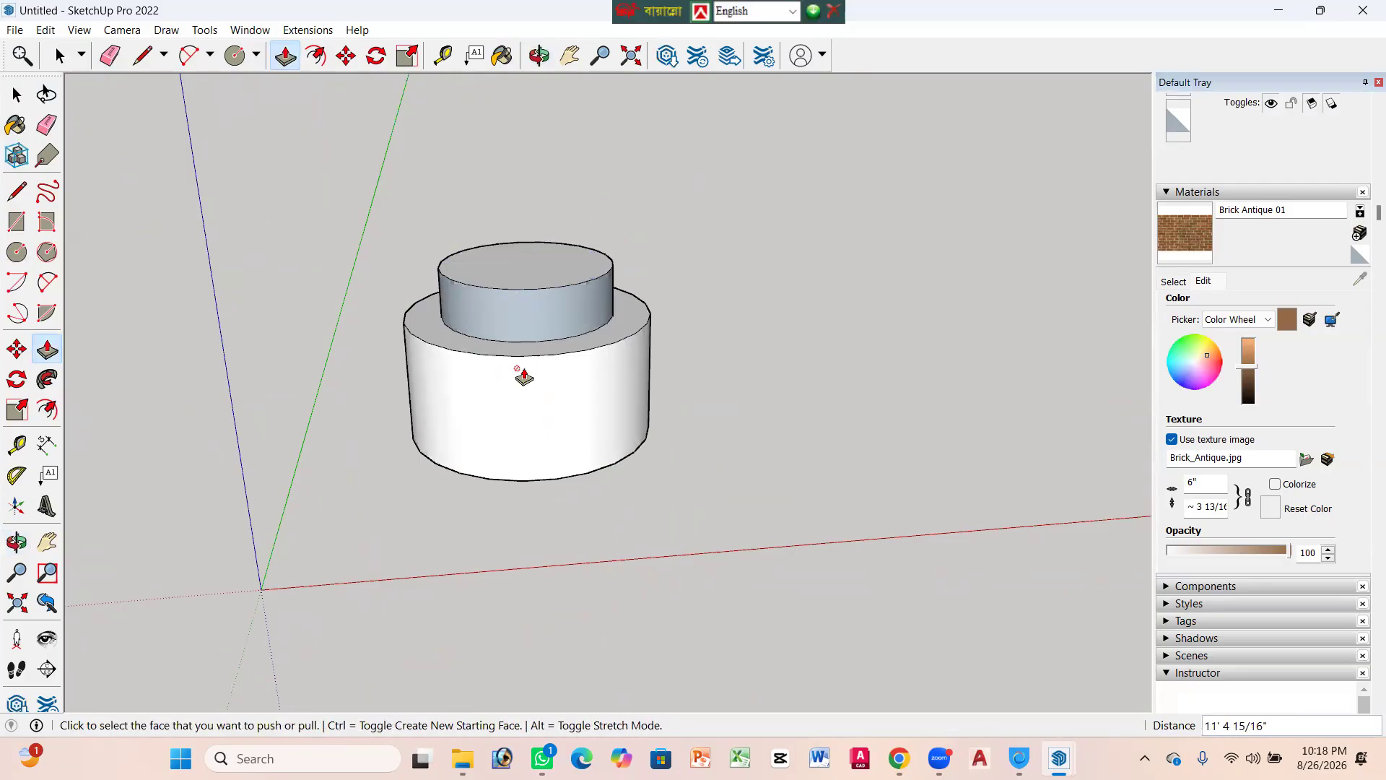
Step: Push the outer ring's top face down about 18', then pull it back up about 24'
left_click(535, 353)
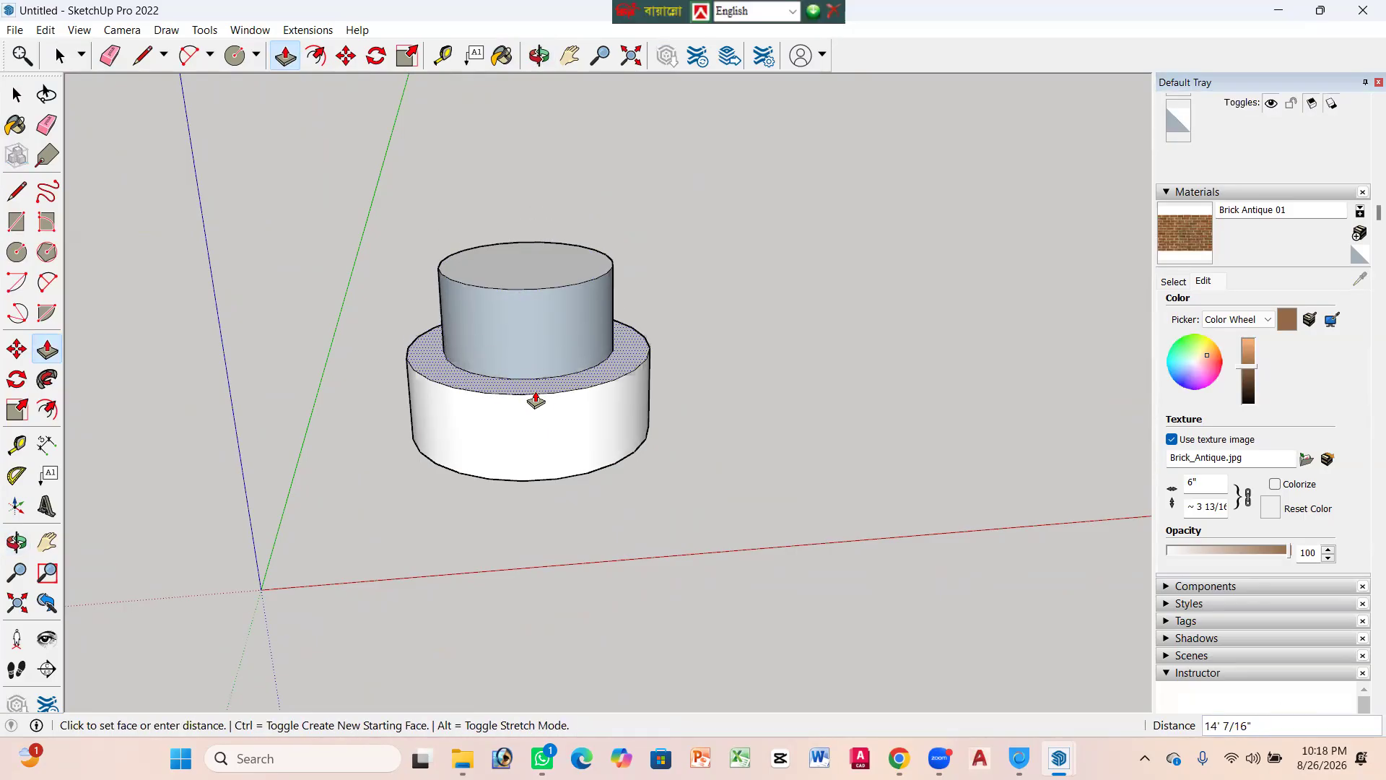
left_click(543, 393)
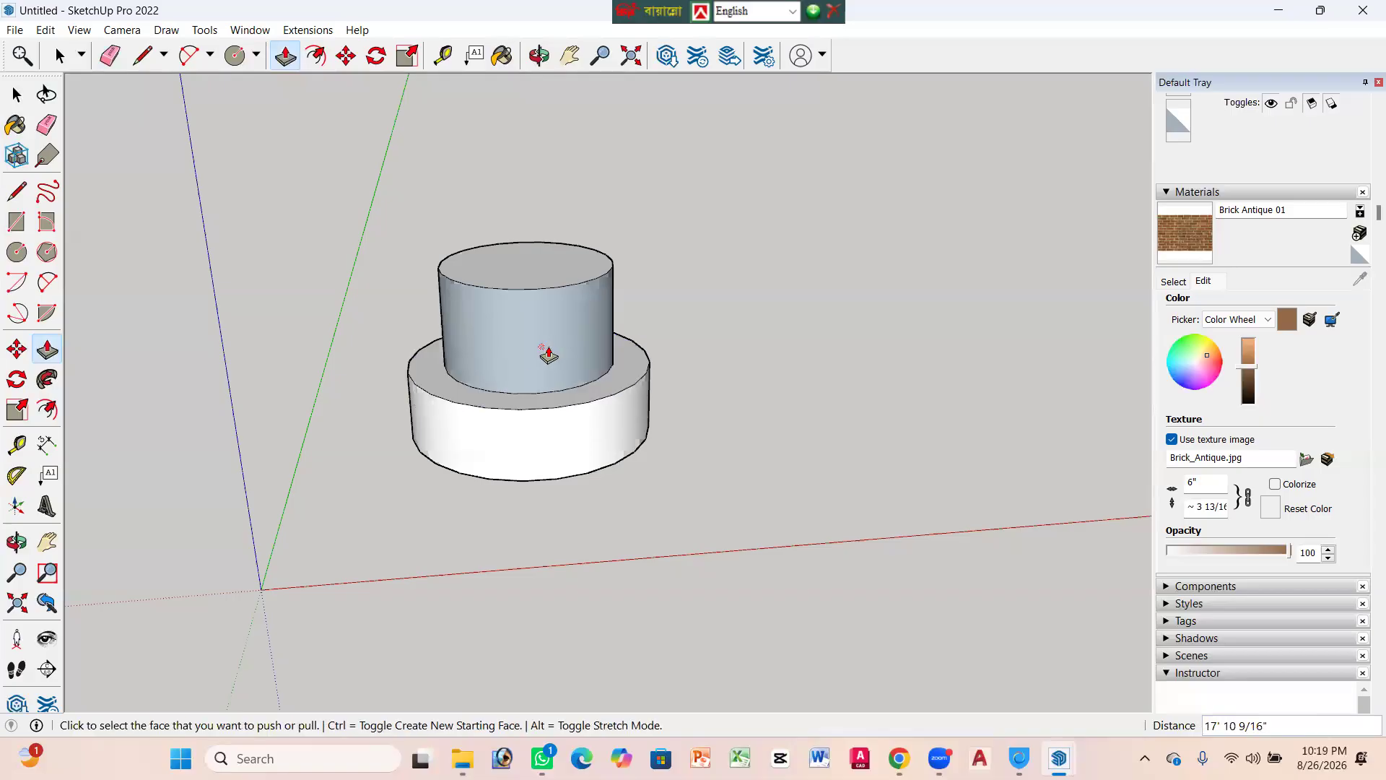
left_click(532, 399)
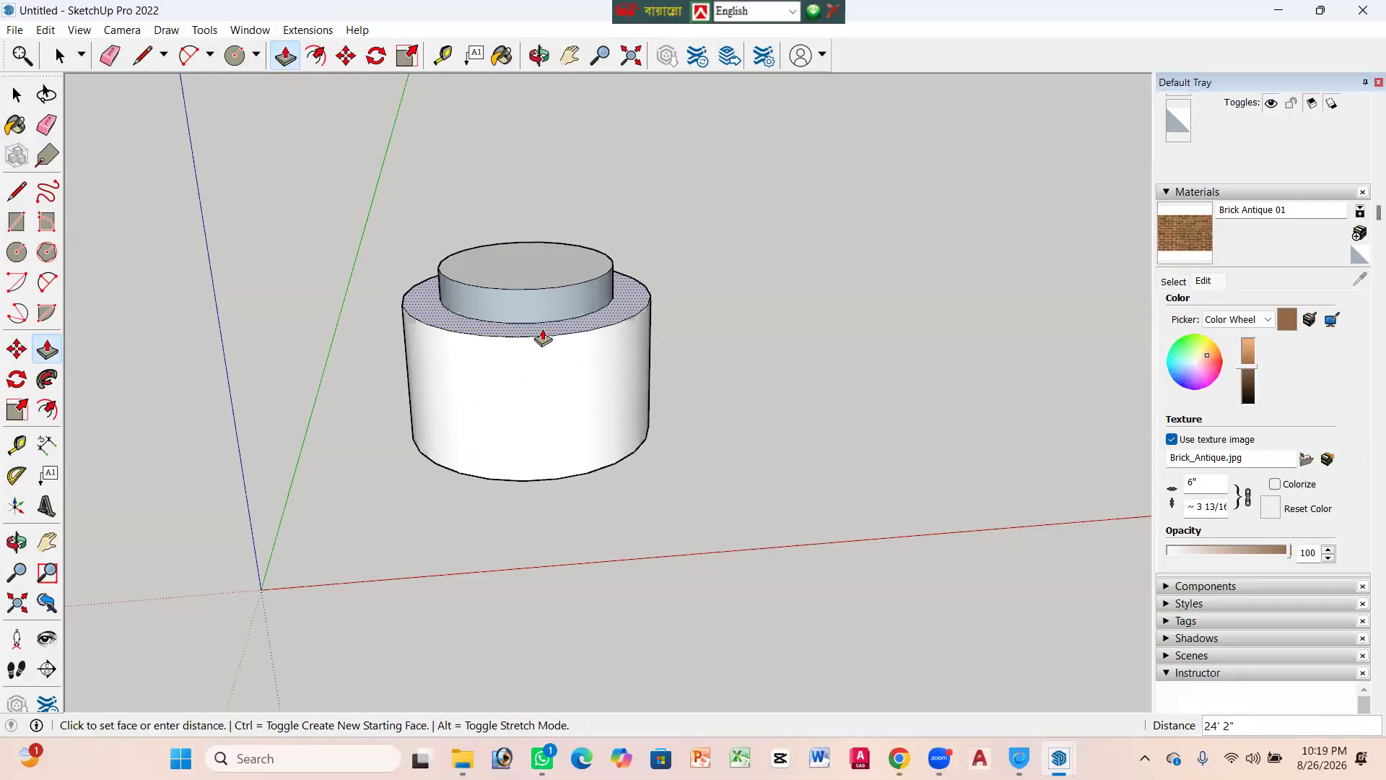
left_click(543, 338)
Step: Pull the inner cylinder's top up about 8' as a new starting face, forming a separate band above its old rim
left_click(541, 279)
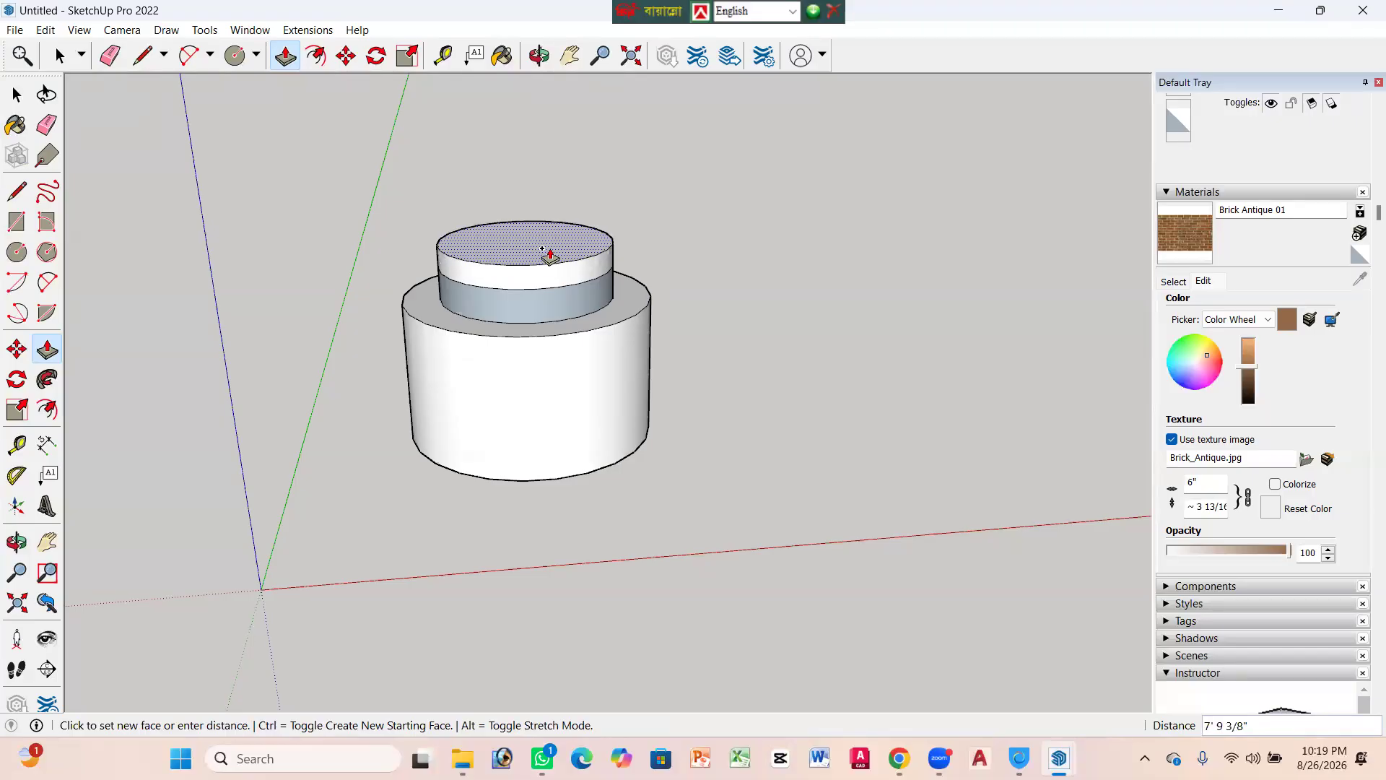
left_click(540, 237)
middle_click_drag(548, 249, 488, 340)
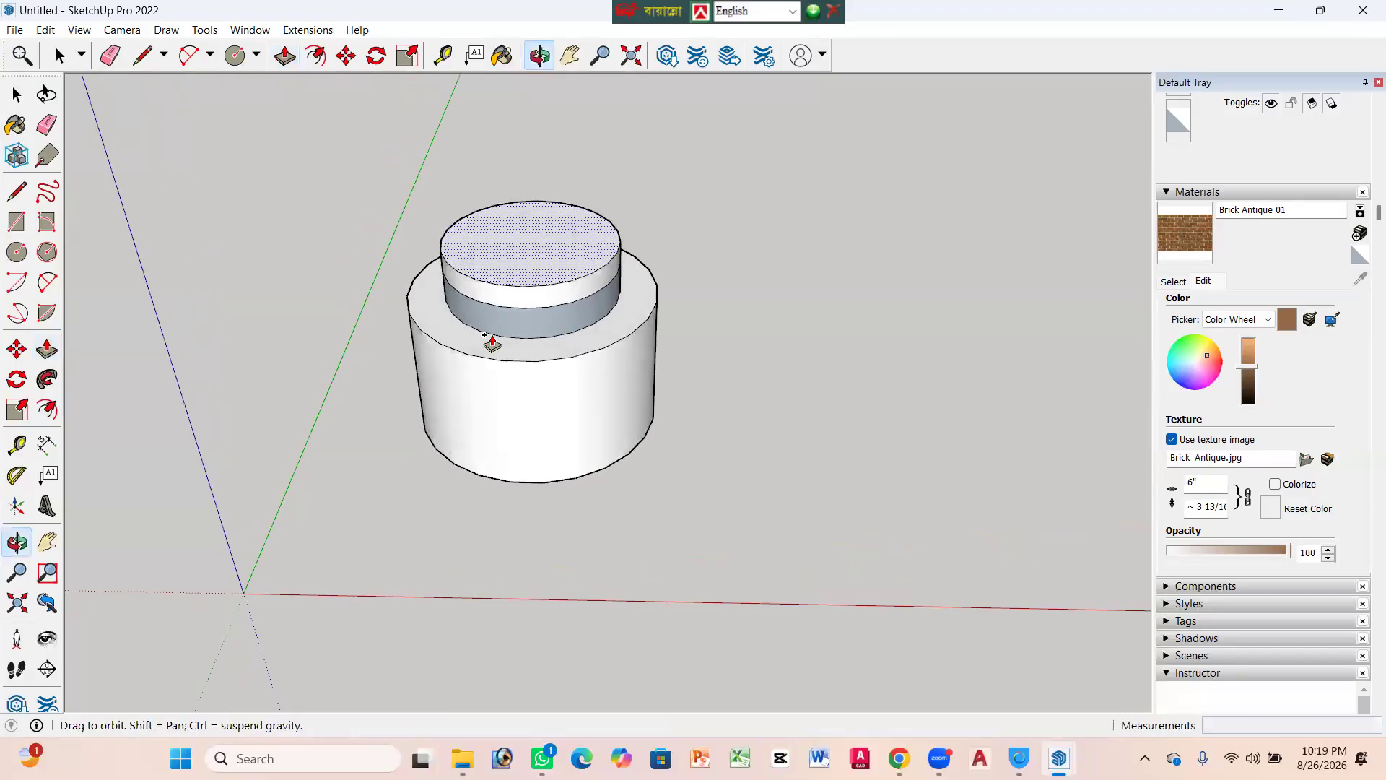
Step: Undo the Push/Pull changes on the stacked cylinders back to the two flat concentric circles
left_click(550, 264)
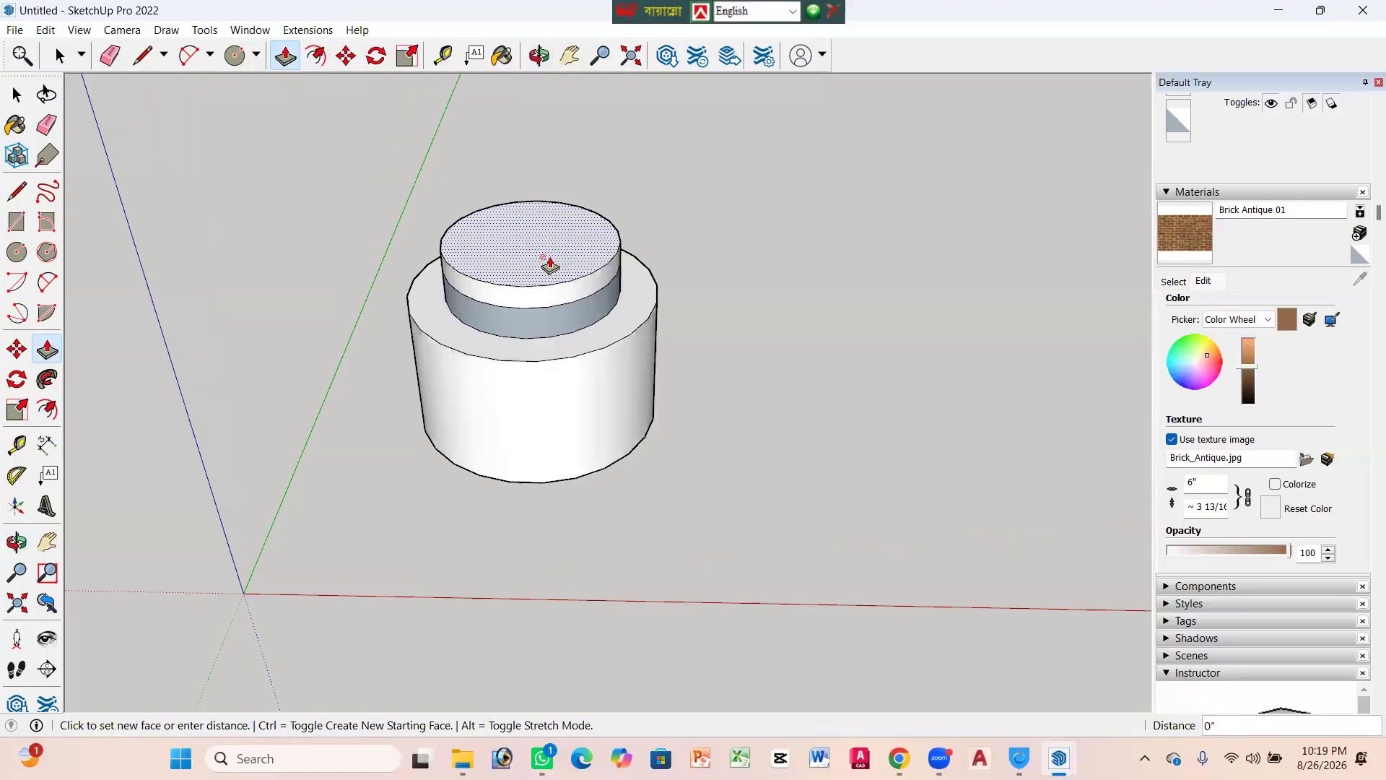
key("ctrl+z")
key("ctrl+z")
key("ctrl+z")
key("ctrl+z")
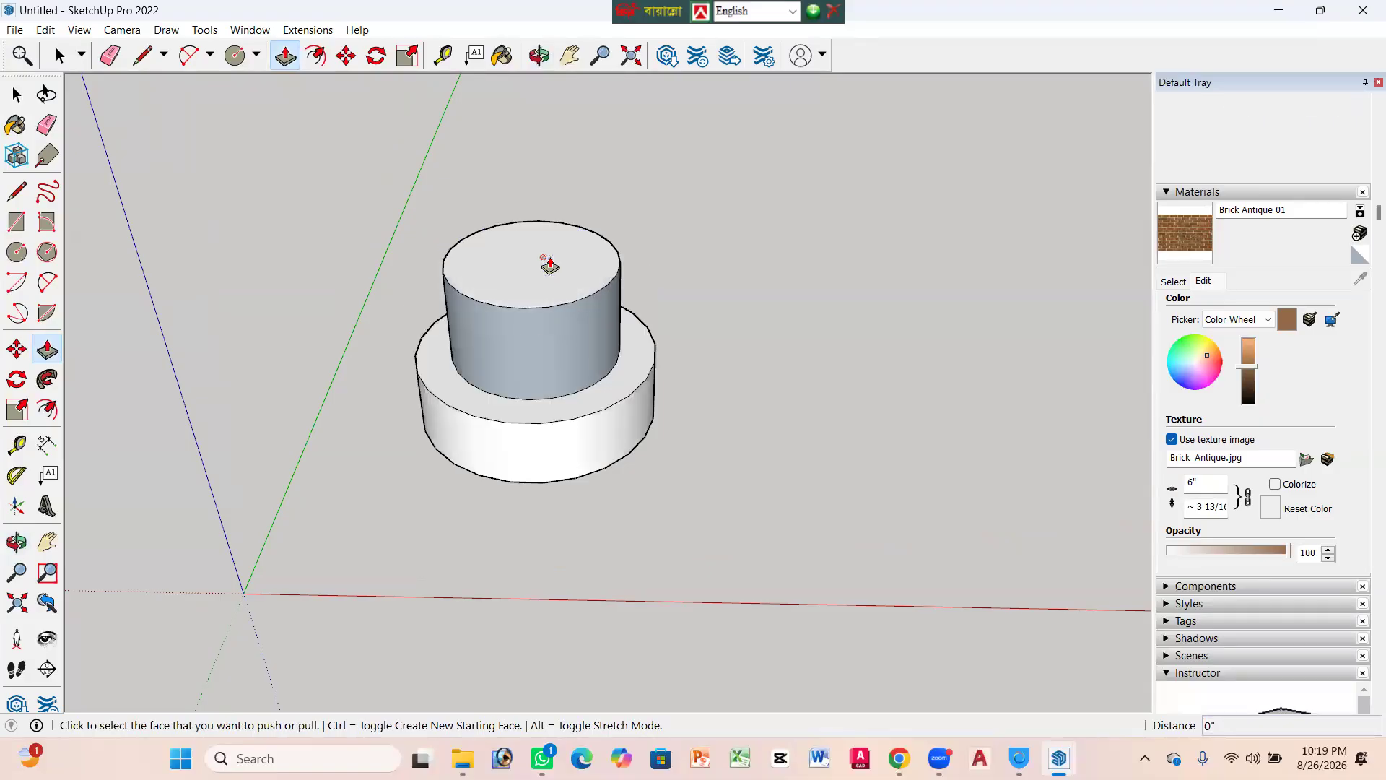
key("ctrl+z")
key("ctrl+z")
key("ctrl+z")
key("ctrl+z")
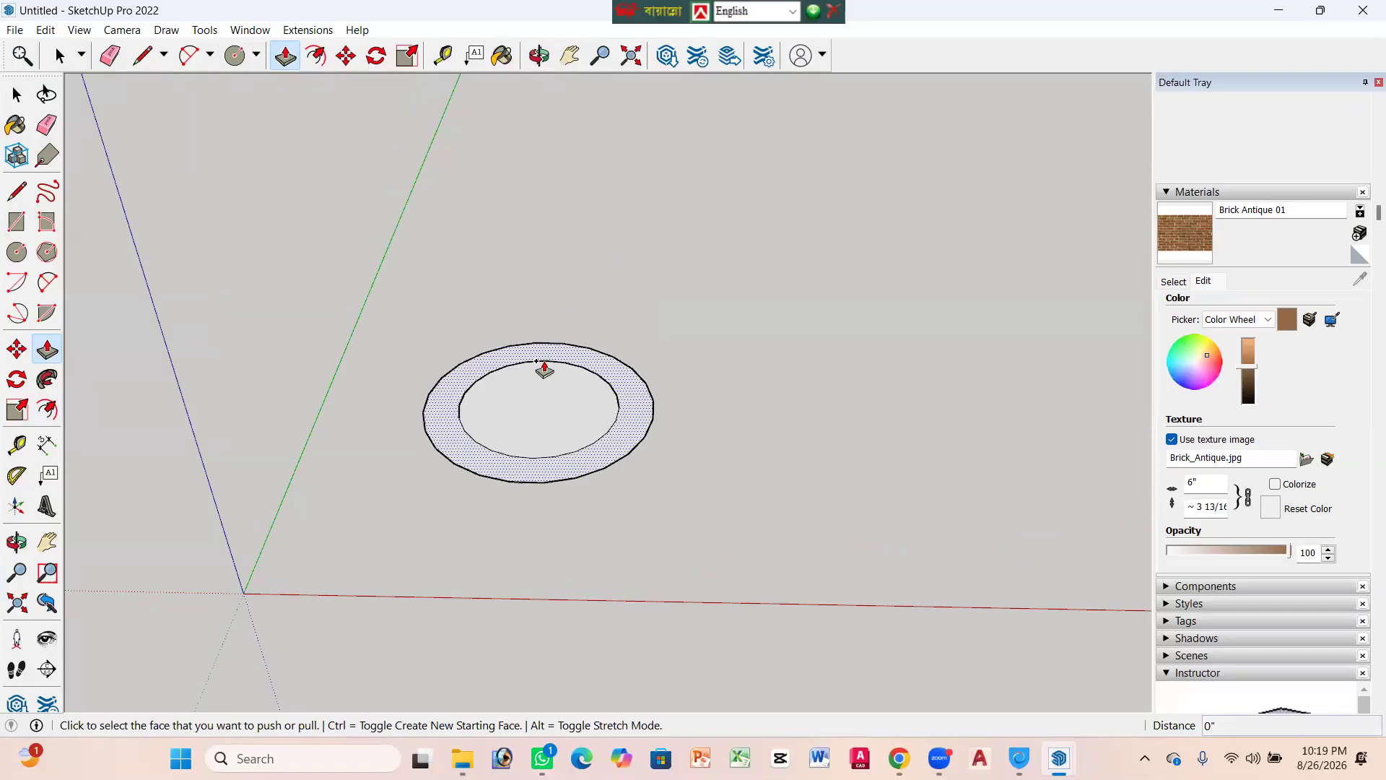
scroll(543, 371, "up", 2)
key("c")
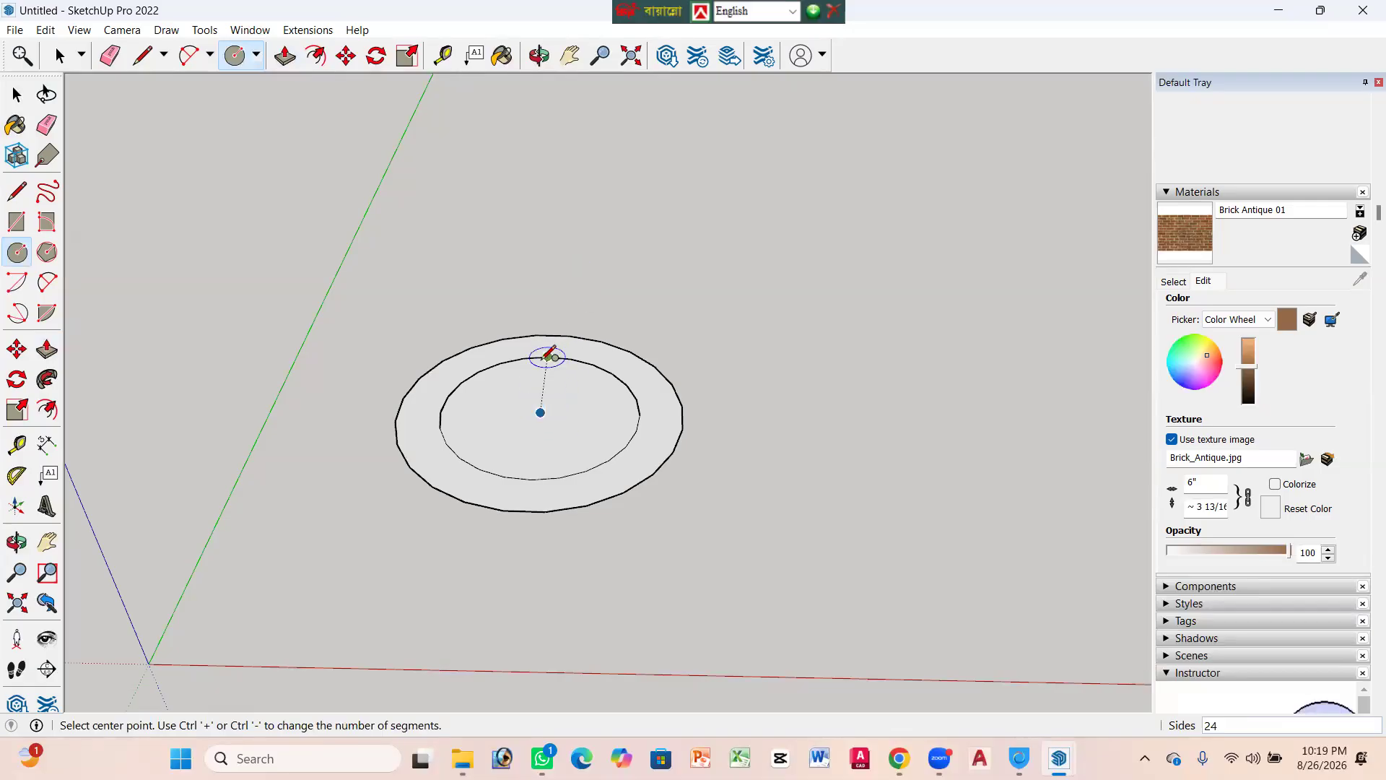
left_click(540, 412)
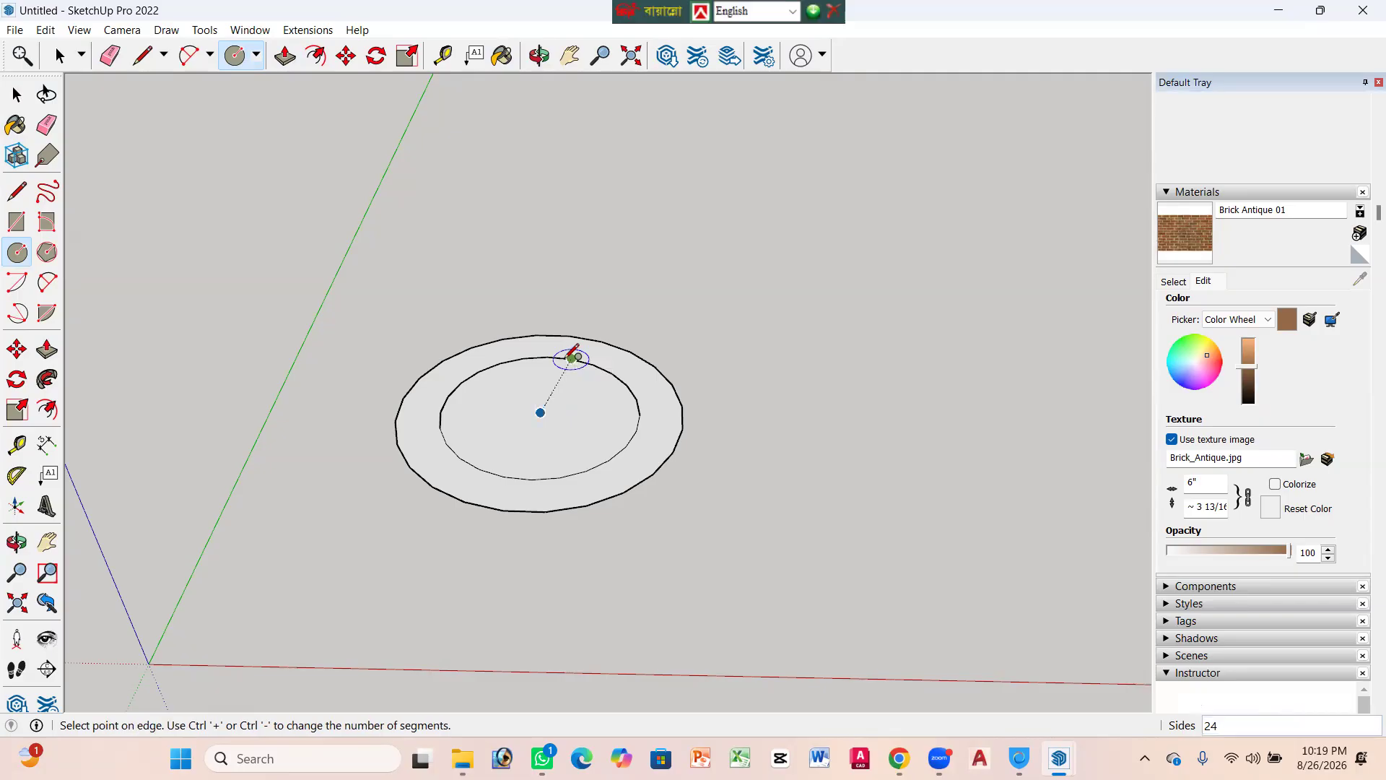
left_click(571, 357)
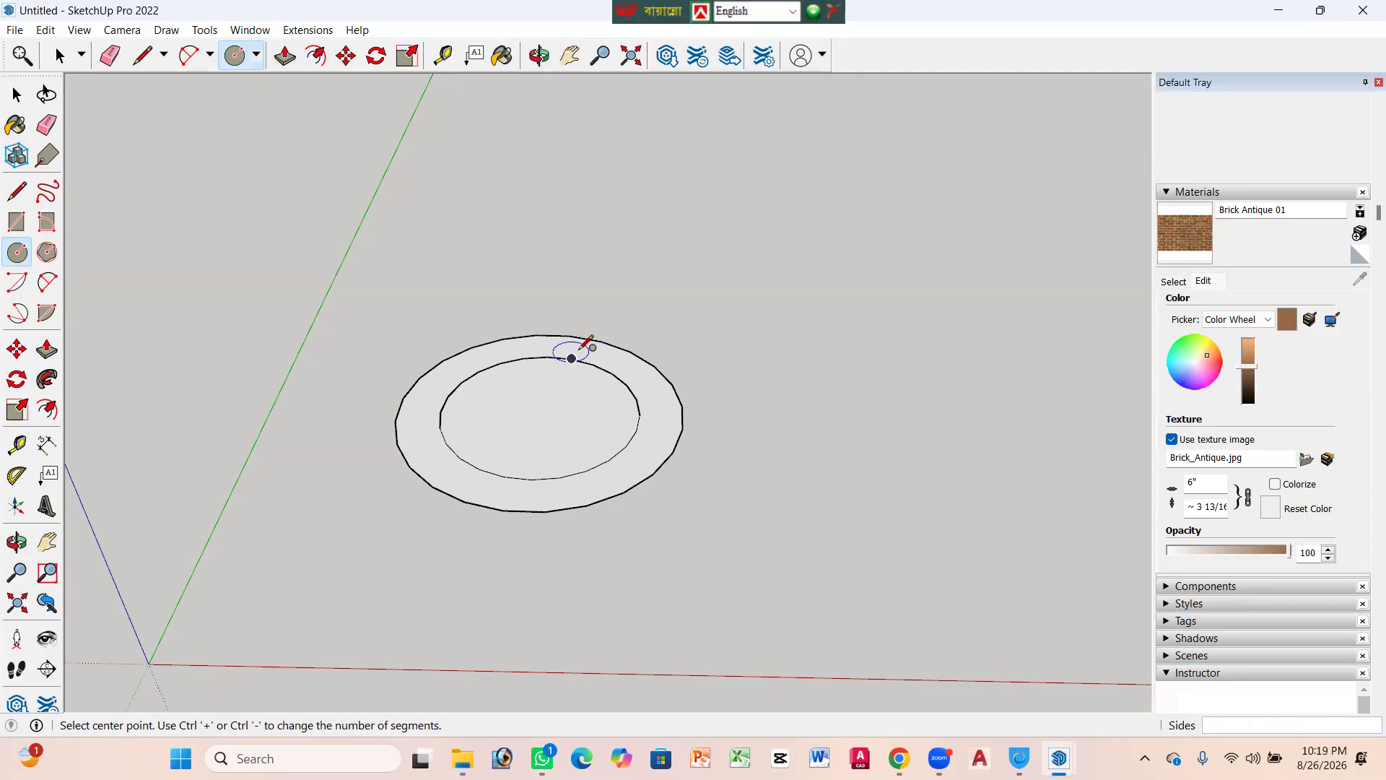
key("space")
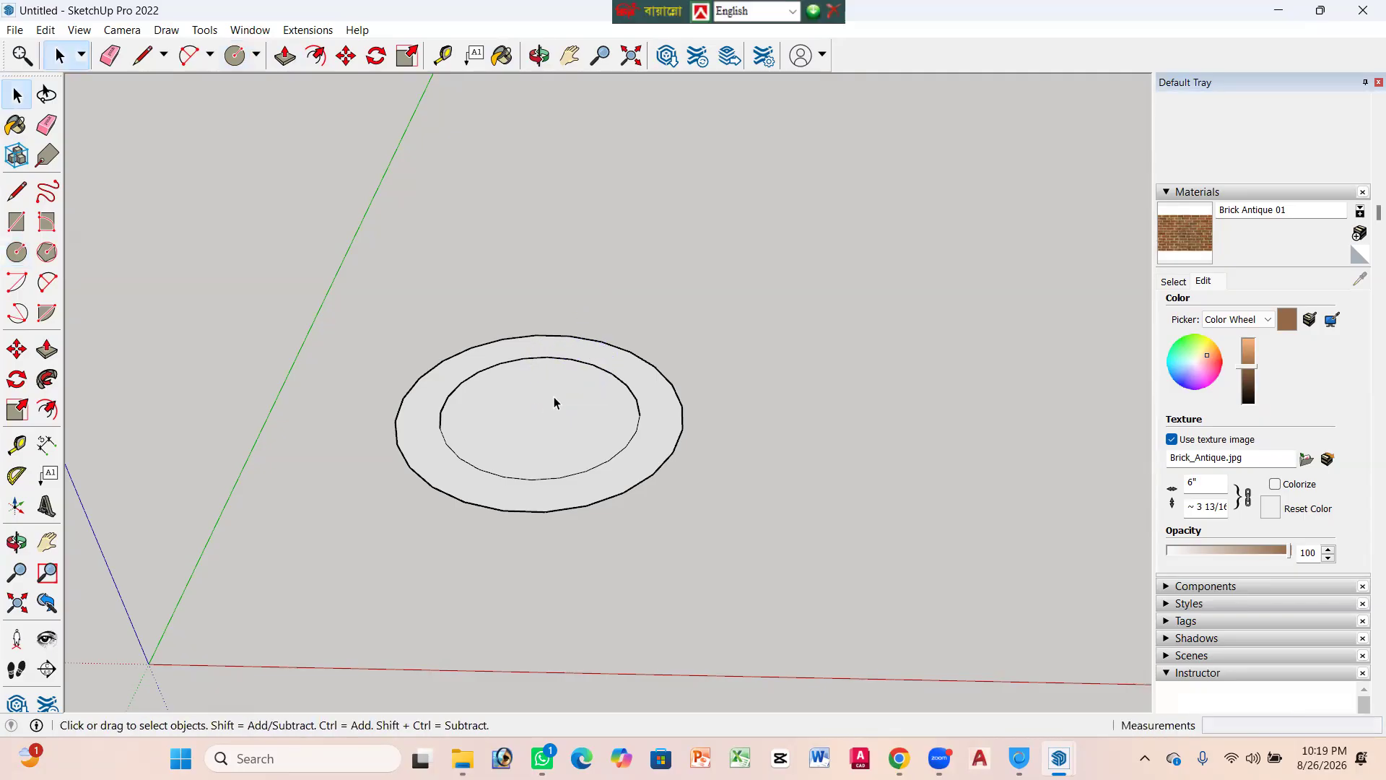
Step: Draw three more concentric circles inside the inner disc from its centre, the largest about 17' 11" and the next about 8' 5" in radius
key("c")
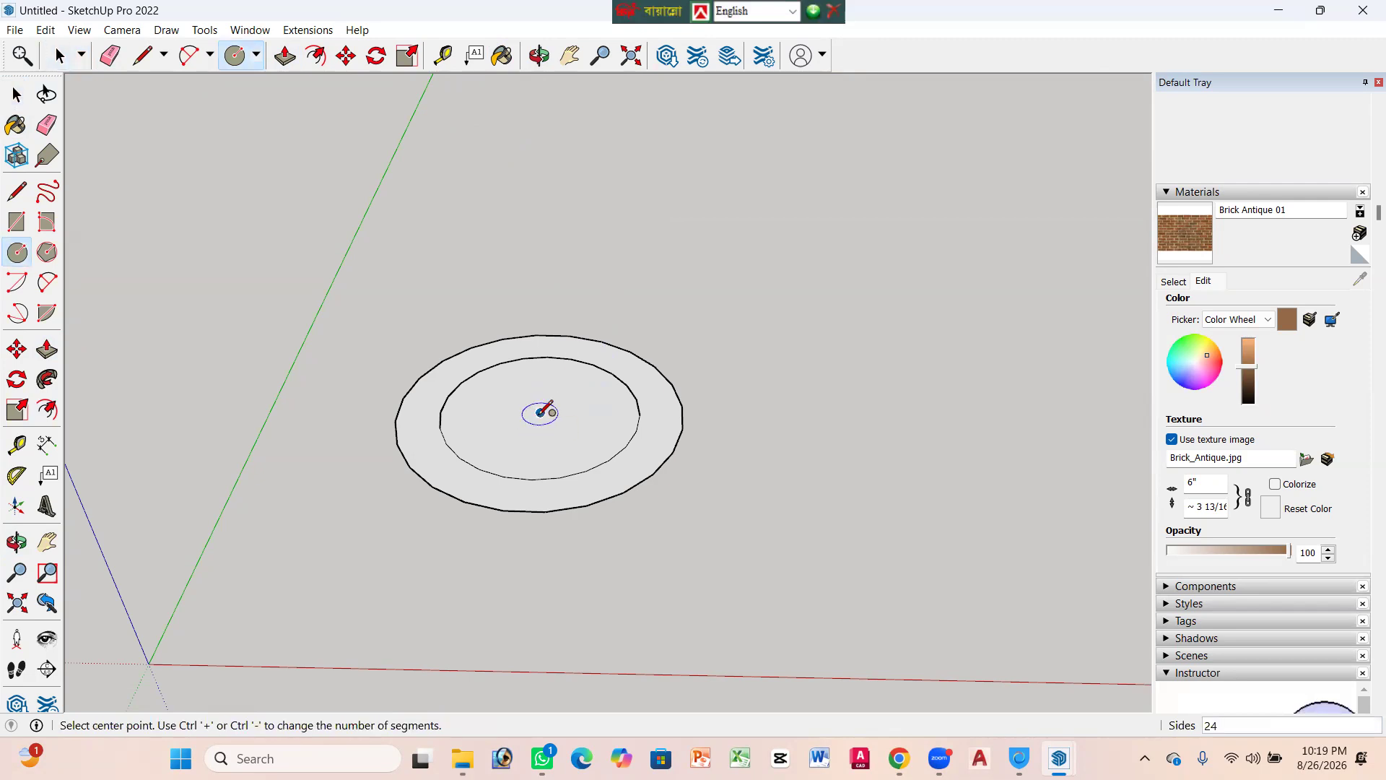
left_click(539, 412)
left_click(568, 378)
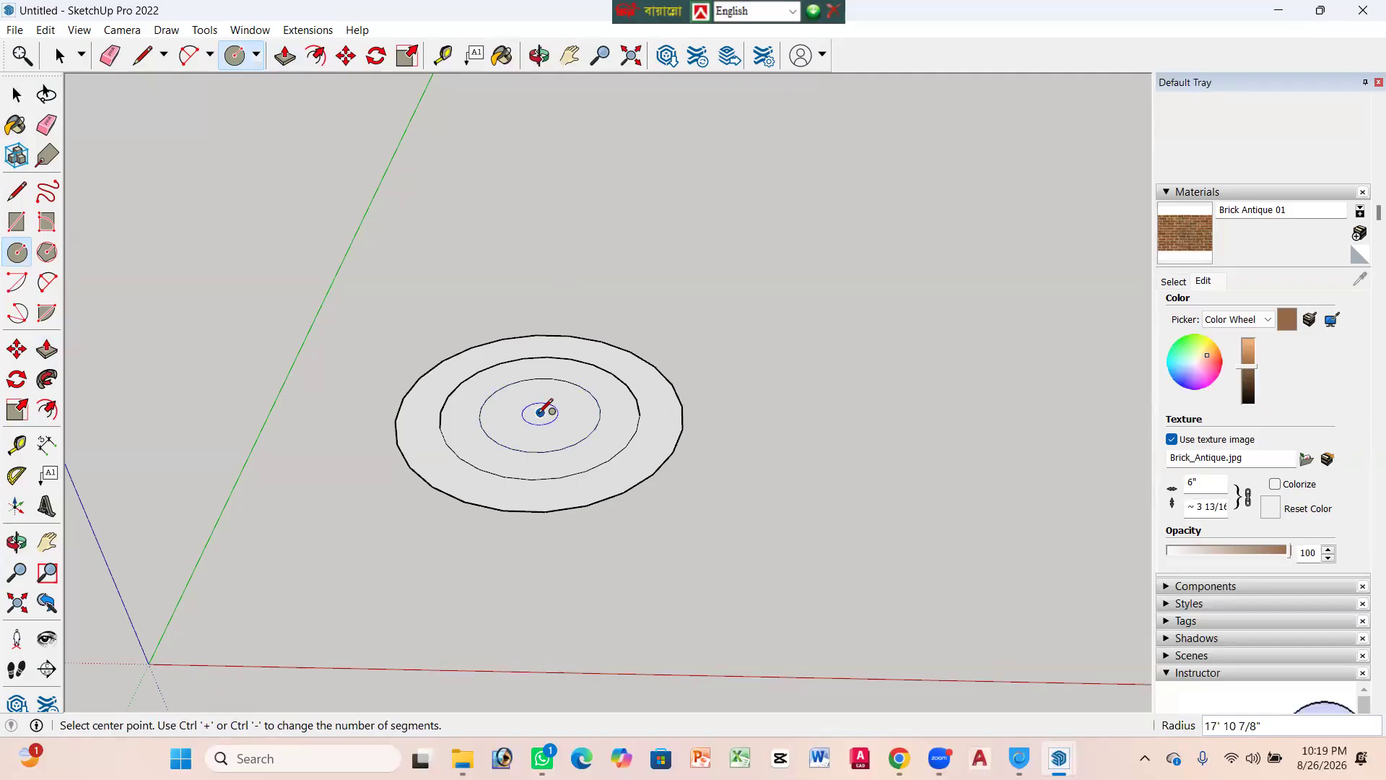
left_click(540, 412)
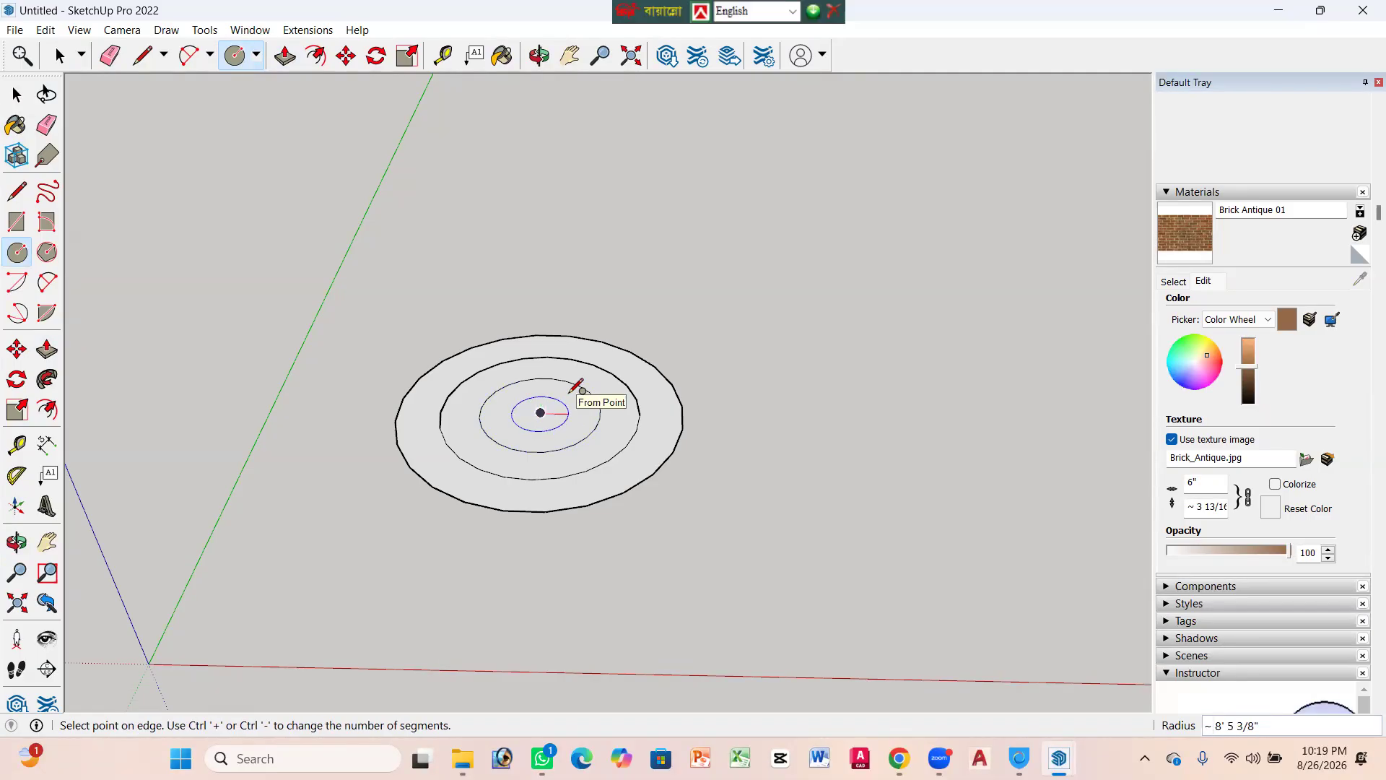
left_click(571, 392)
left_click(541, 412)
scroll(541, 412, "up", 2)
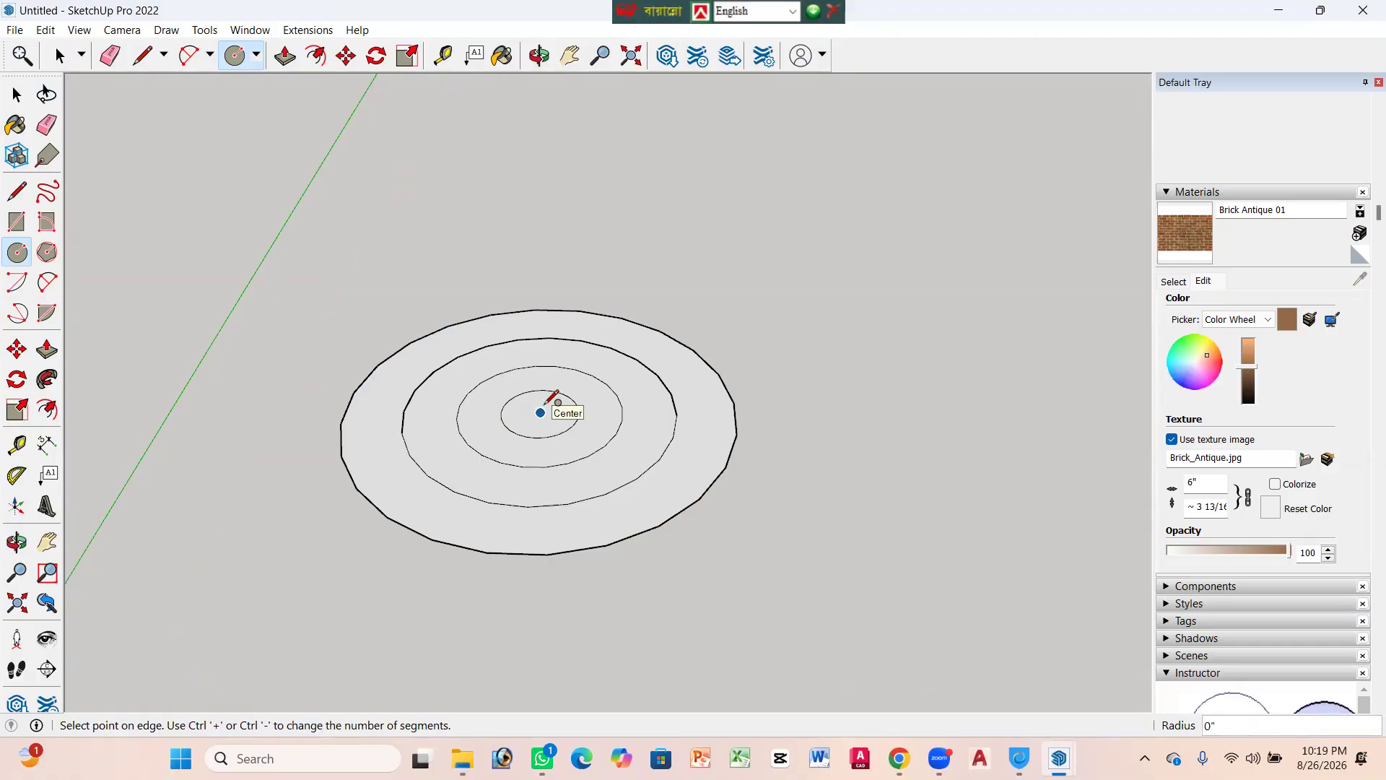
left_click(561, 394)
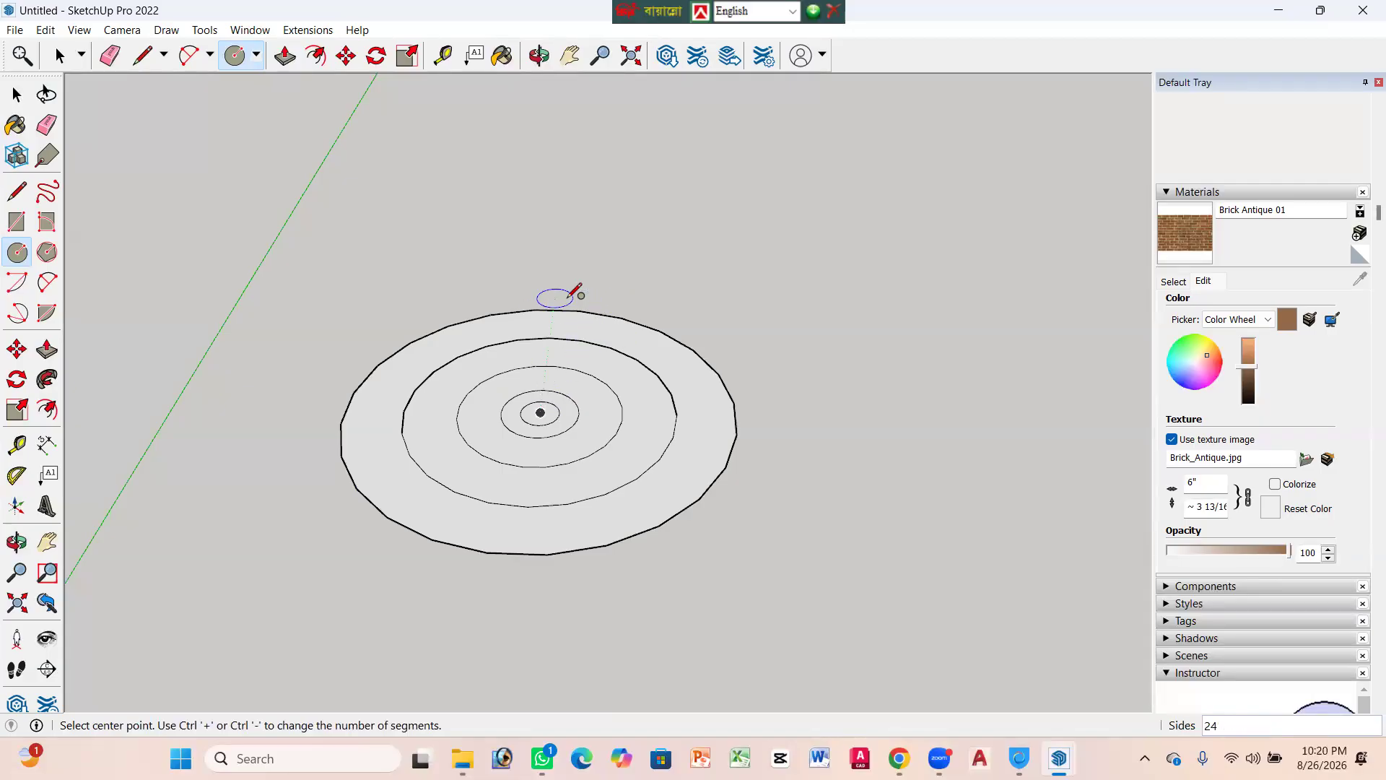
key("space")
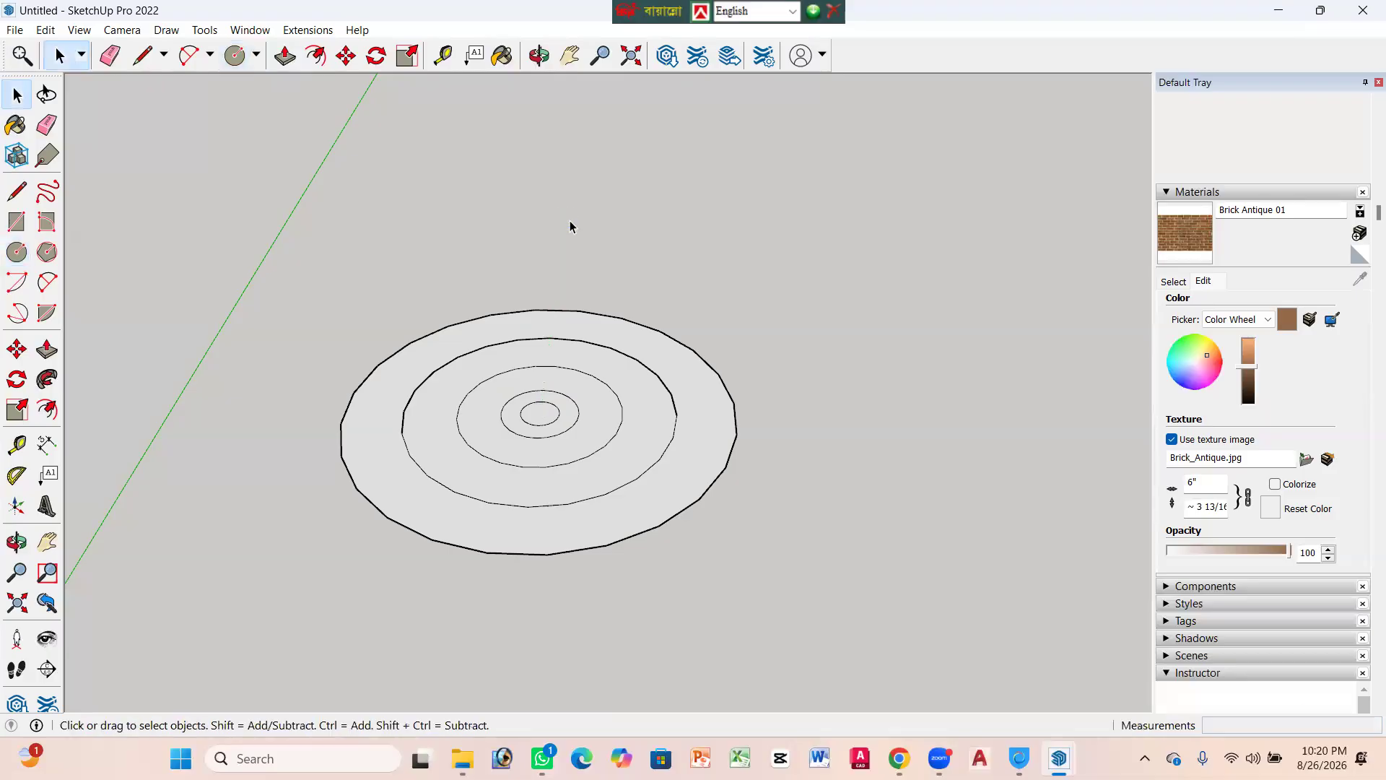
Step: Push/Pull the outermost ring up about 28'
left_click(285, 56)
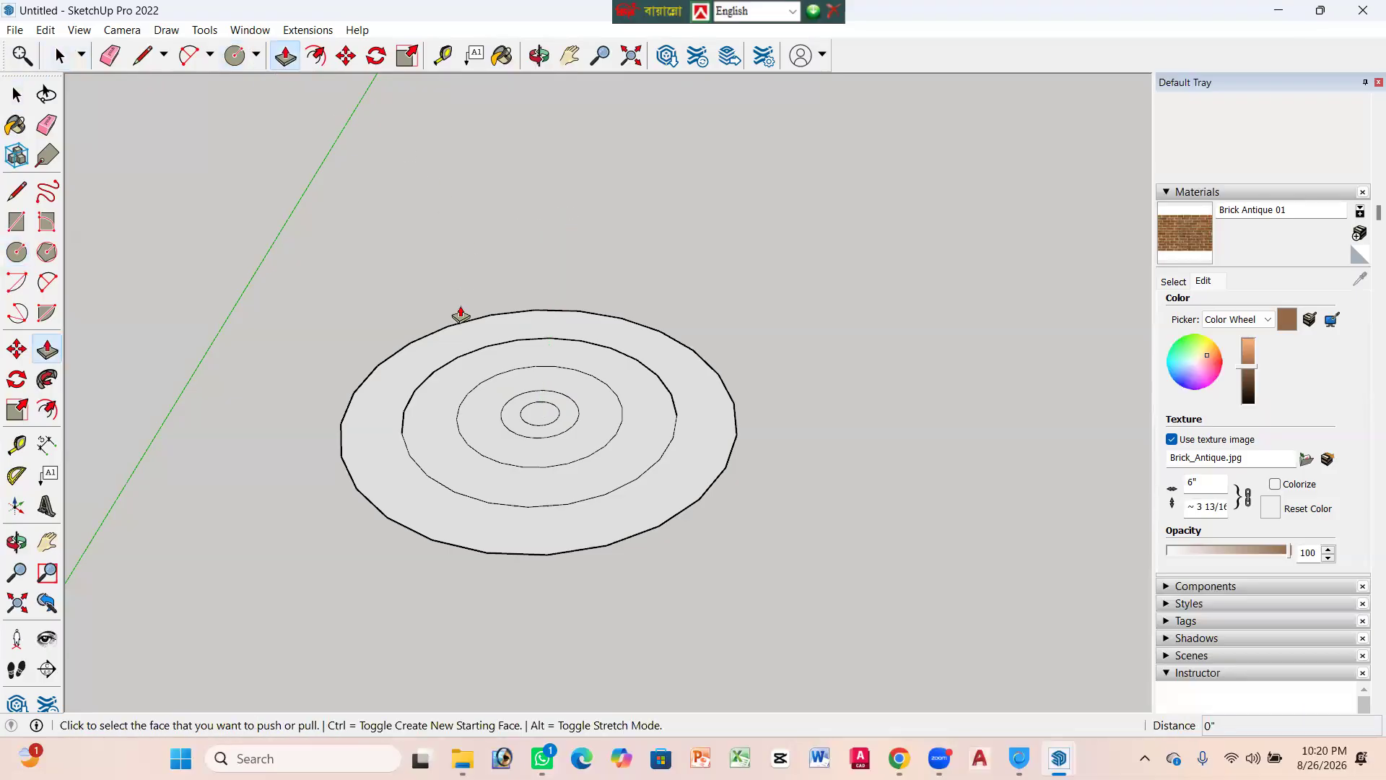
left_click(456, 333)
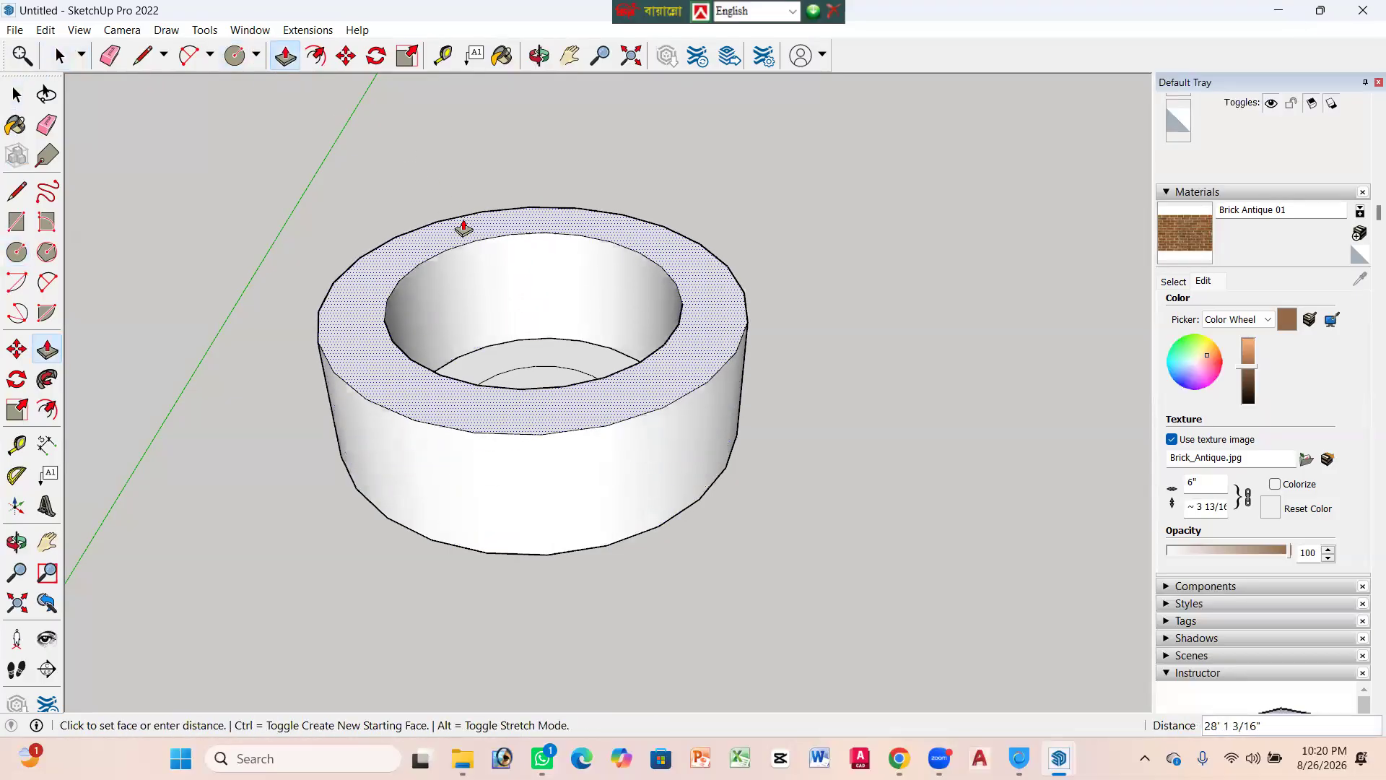
left_click(464, 229)
Step: Pull the second ring up level with the outer rim, then about 26' higher
scroll(452, 331, "down", 1)
middle_click_drag(480, 318, 543, 529)
left_click(495, 319)
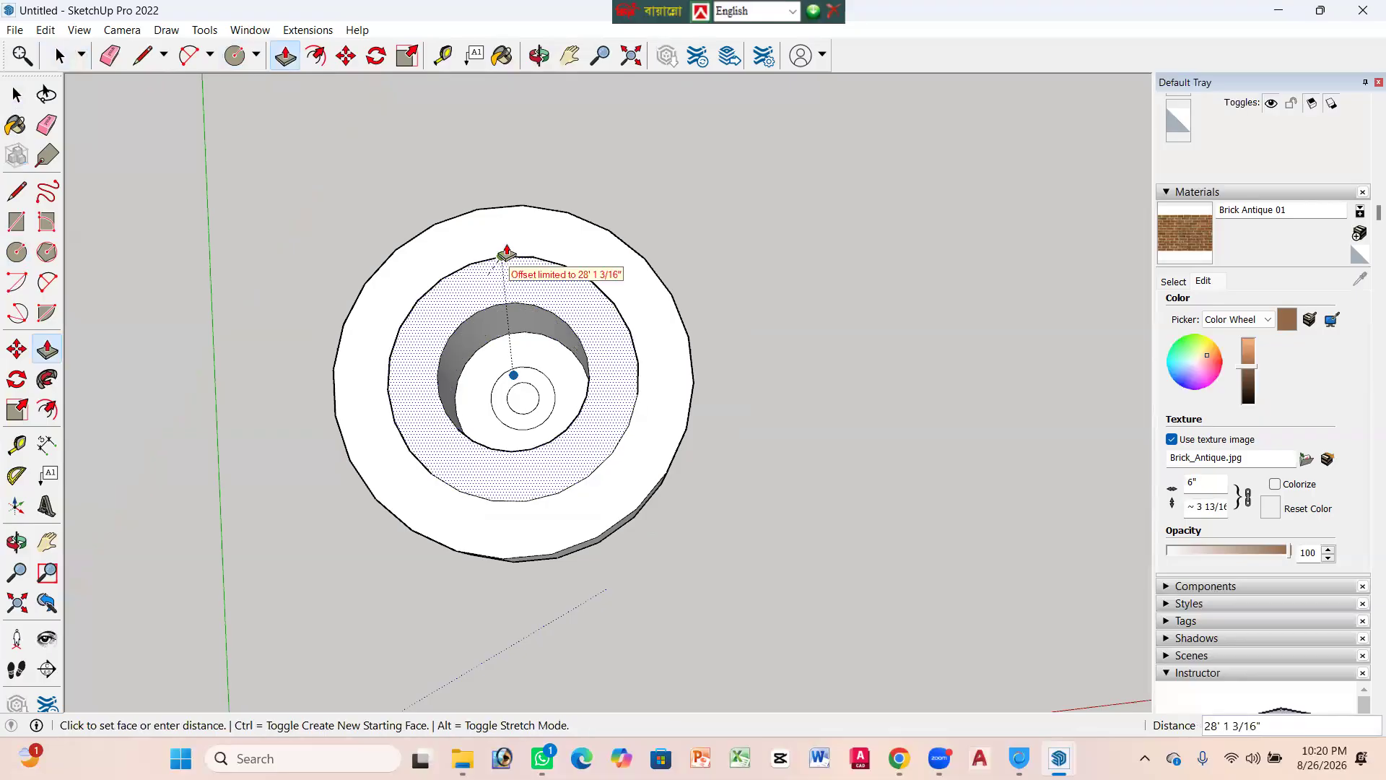
left_click(467, 283)
left_click(470, 271)
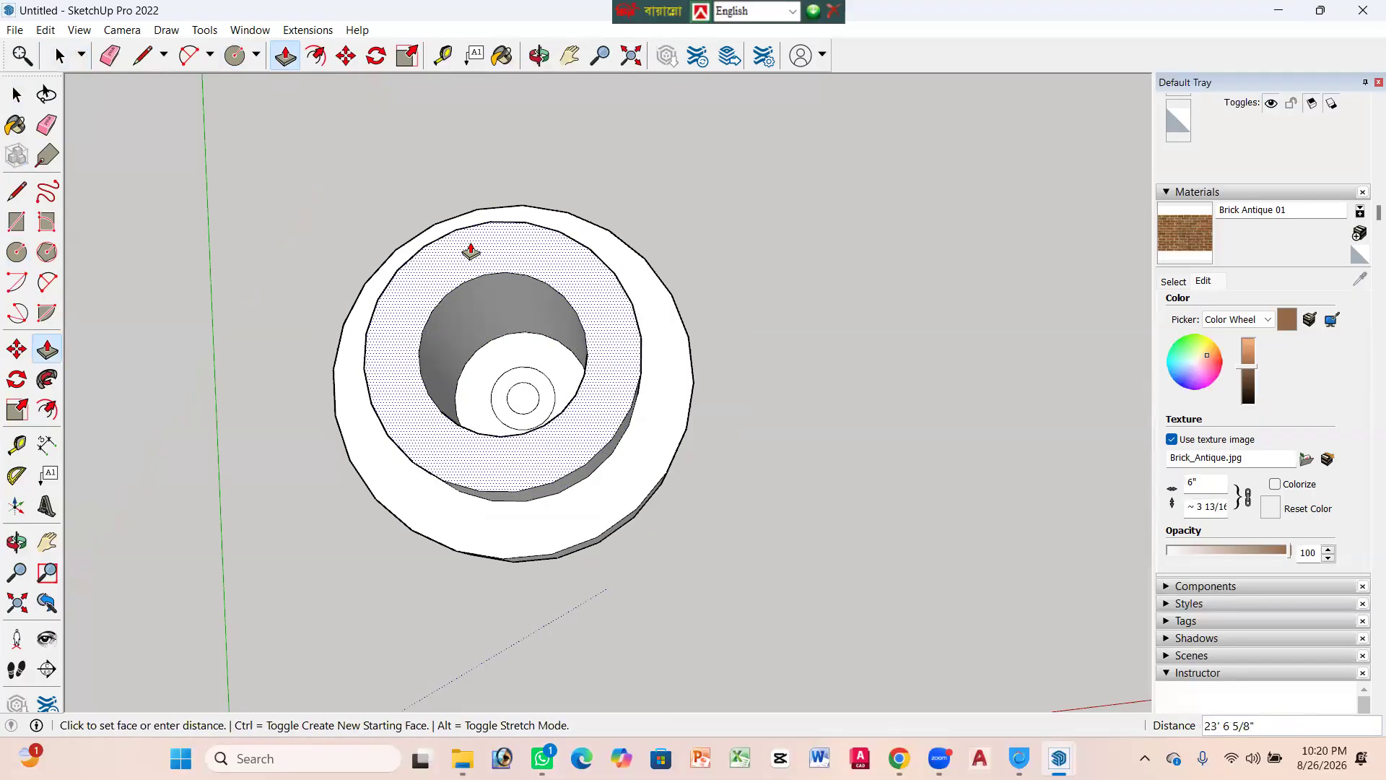
left_click(470, 247)
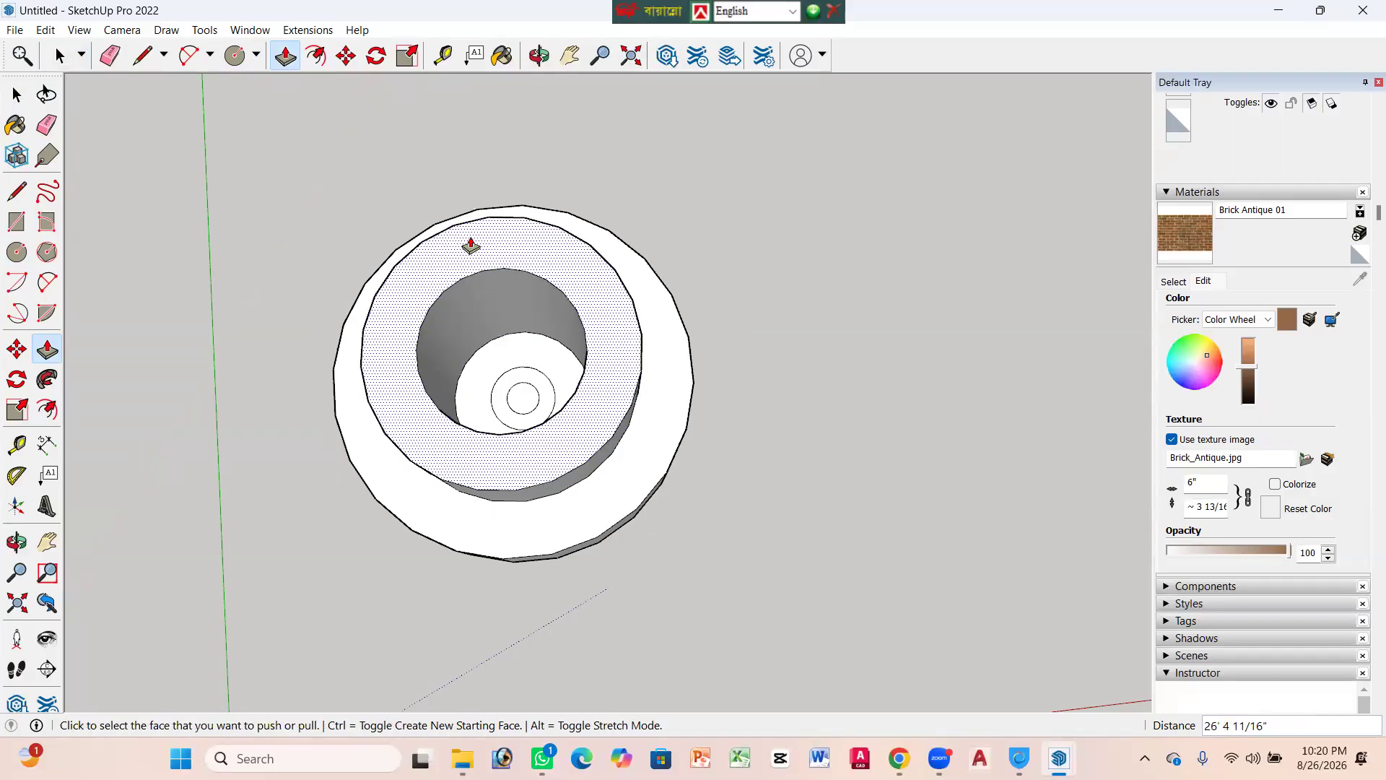
Step: Pull the third ring up level with the top of the second ring
scroll(503, 347, "up", 3)
left_click(515, 339)
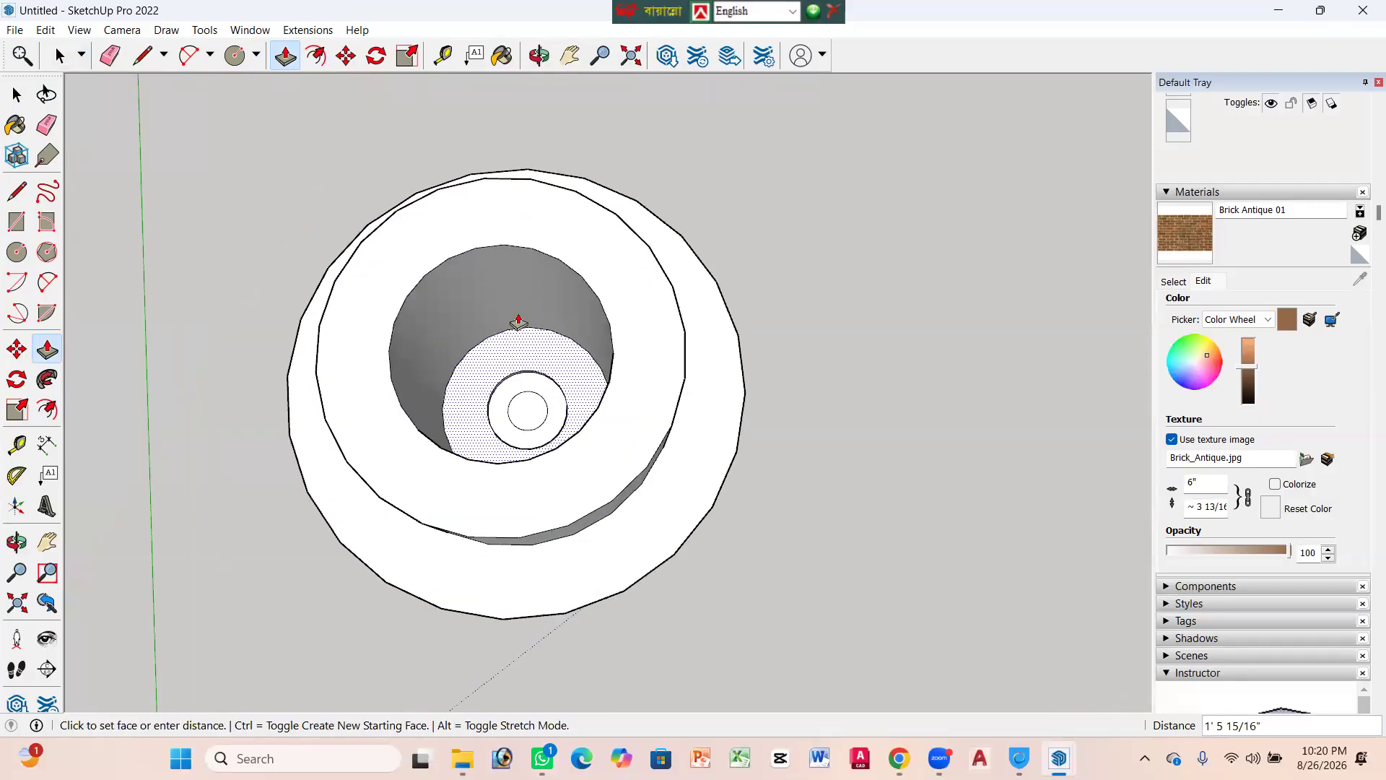
left_click(493, 193)
Step: Pull the third ring about 21' 6" above the second ring, then push it back down level with it
left_click(479, 260)
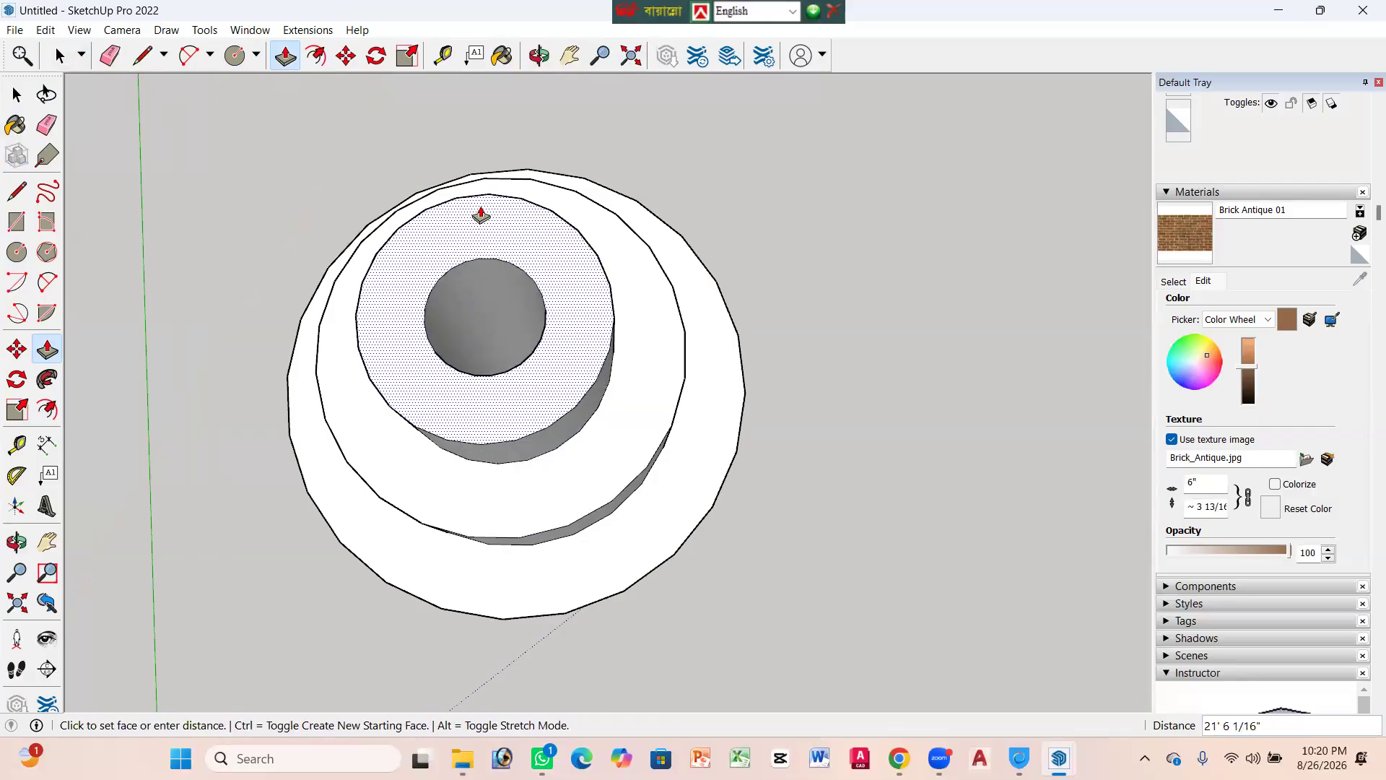
left_click(481, 214)
middle_click_drag(479, 303, 490, 352)
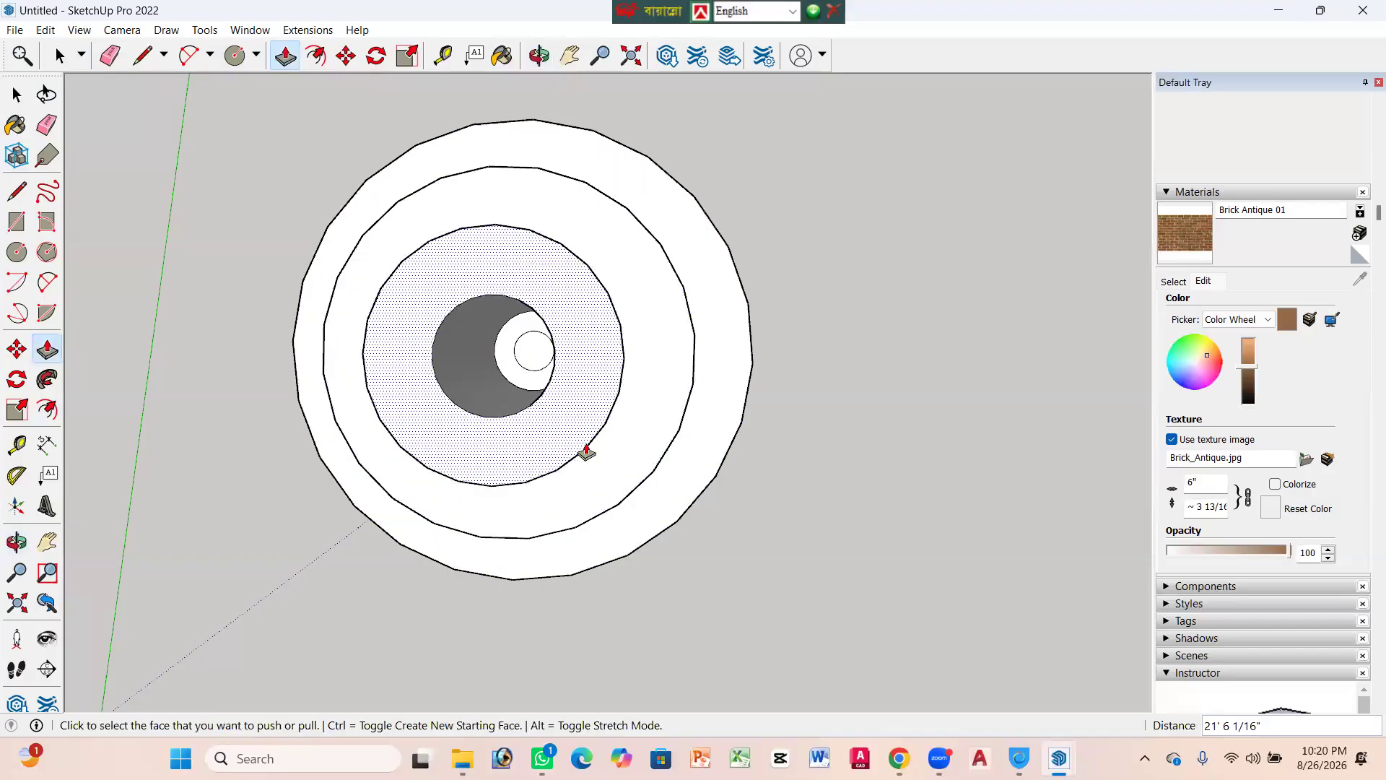
middle_click_drag(287, 570, 288, 570)
left_click(572, 393)
left_click(667, 438)
Step: Try pulling the centre disc up about 35', then undo the pull
scroll(552, 323, "up", 3)
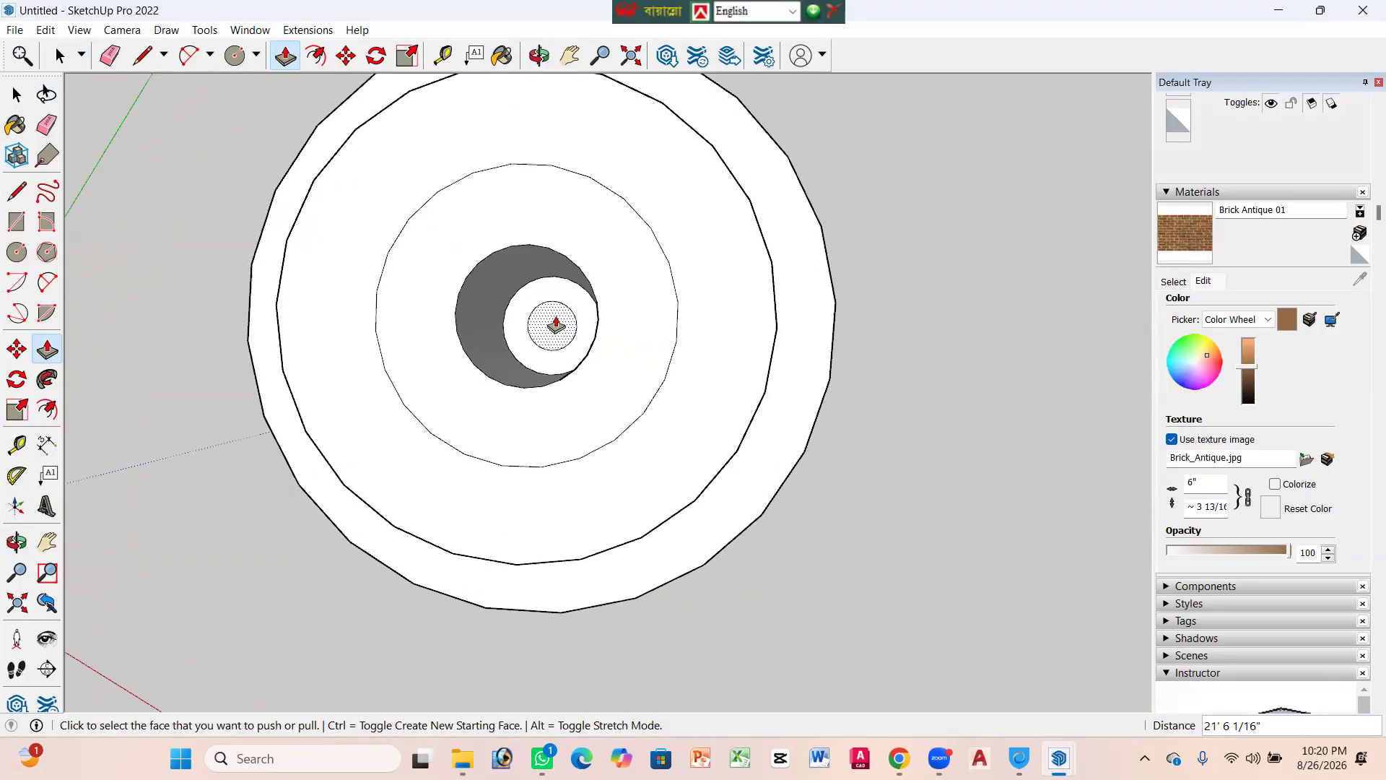
left_click(556, 325)
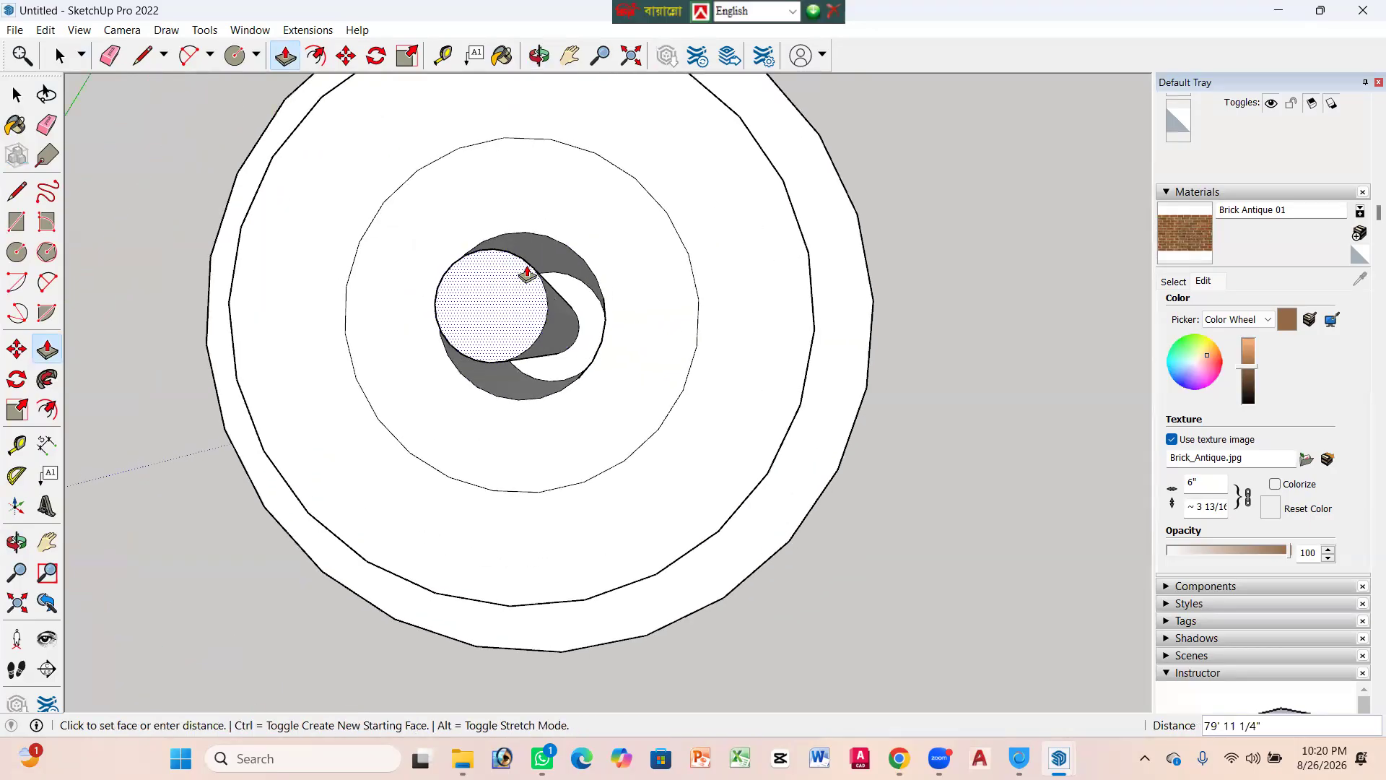
left_click(562, 297)
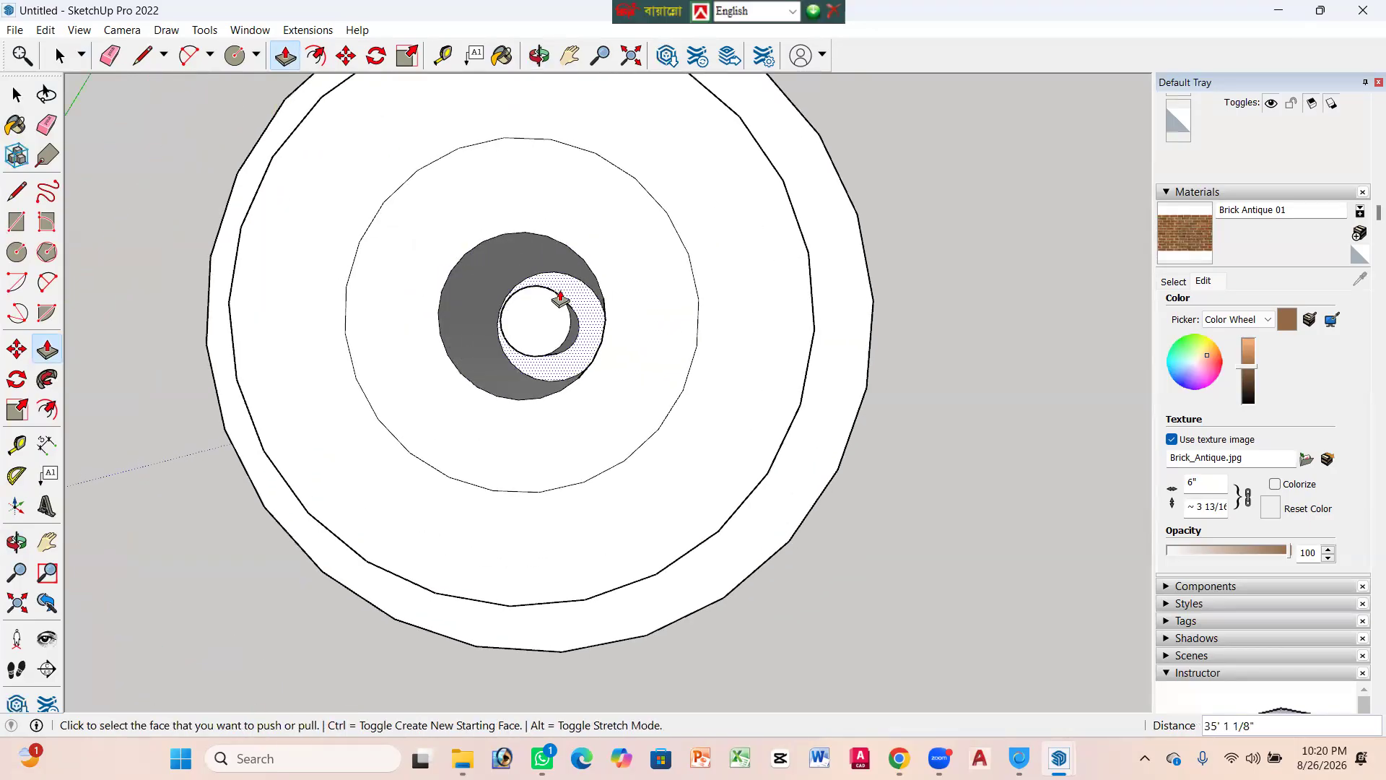
key("ctrl+z")
Step: Pull the fourth ring up about 75' and the centre disc up about 83' to form the two top tiers
left_click(553, 292)
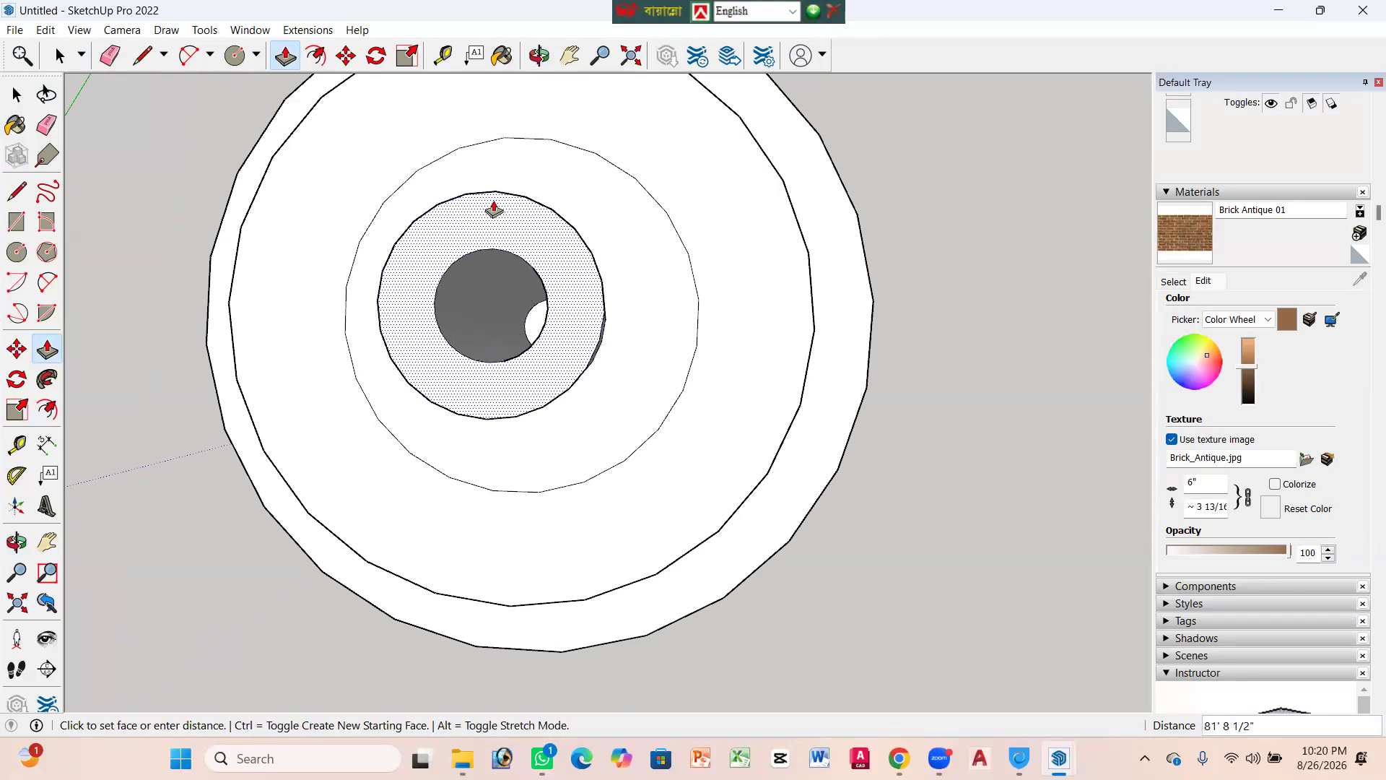
left_click(505, 225)
scroll(520, 296, "up", 3)
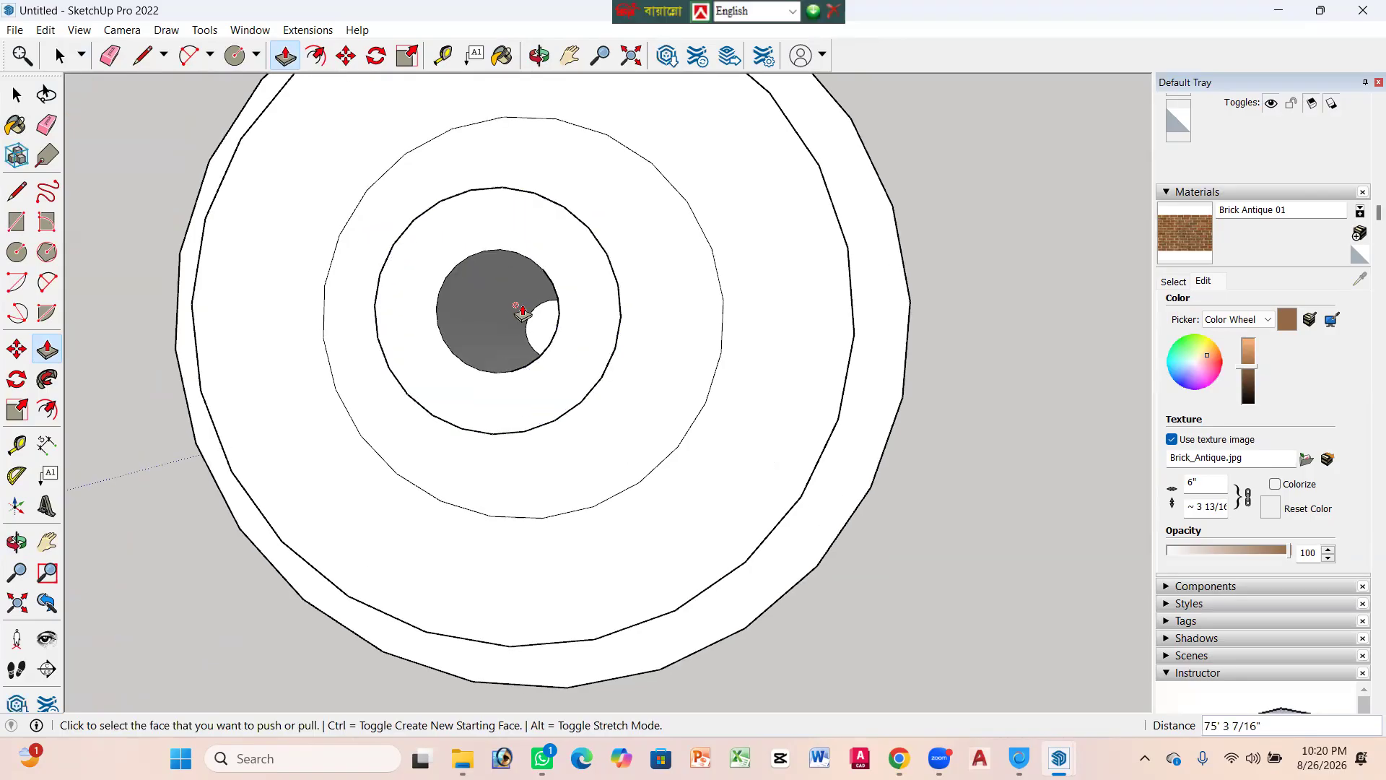
left_click(550, 325)
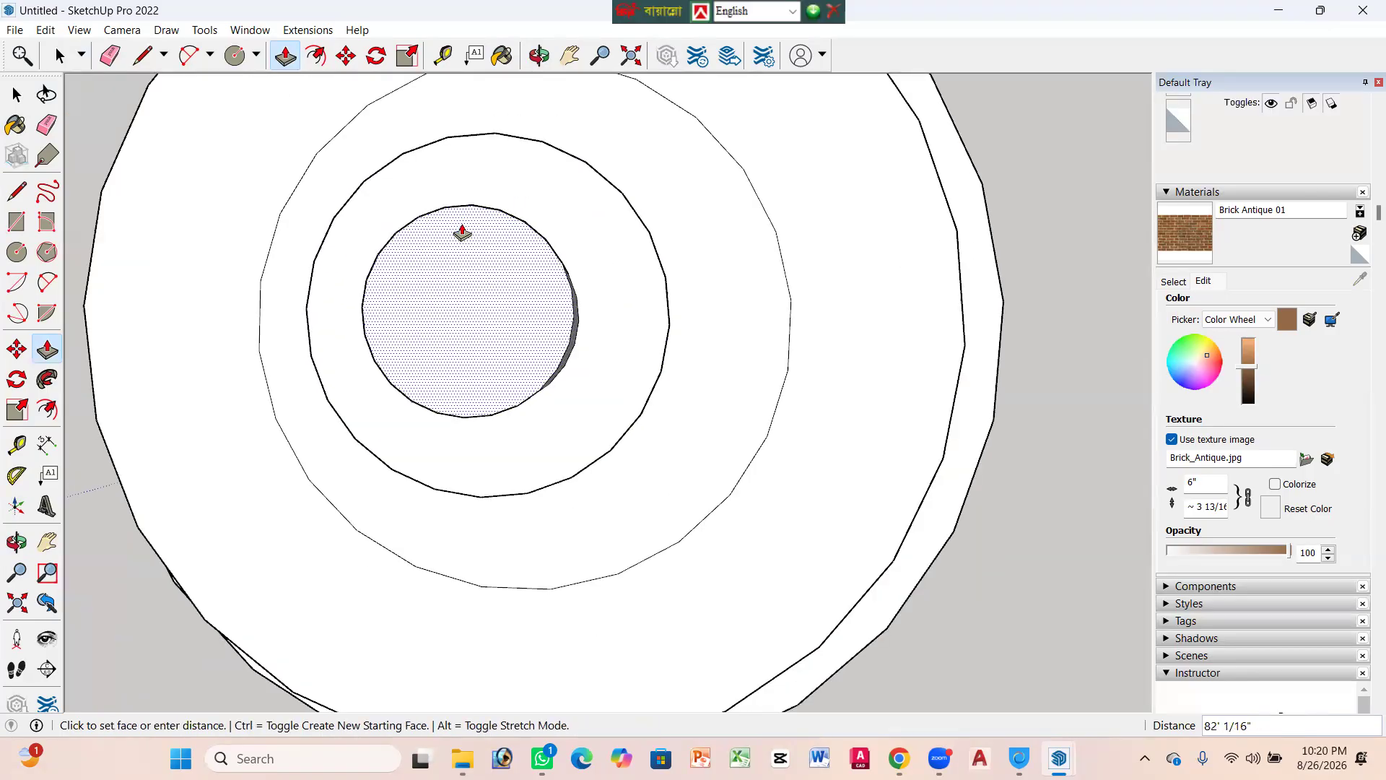
left_click(462, 229)
Step: Pull the flush third ring around the central column up about 8' 9" as a separate tier
scroll(664, 325, "down", 5)
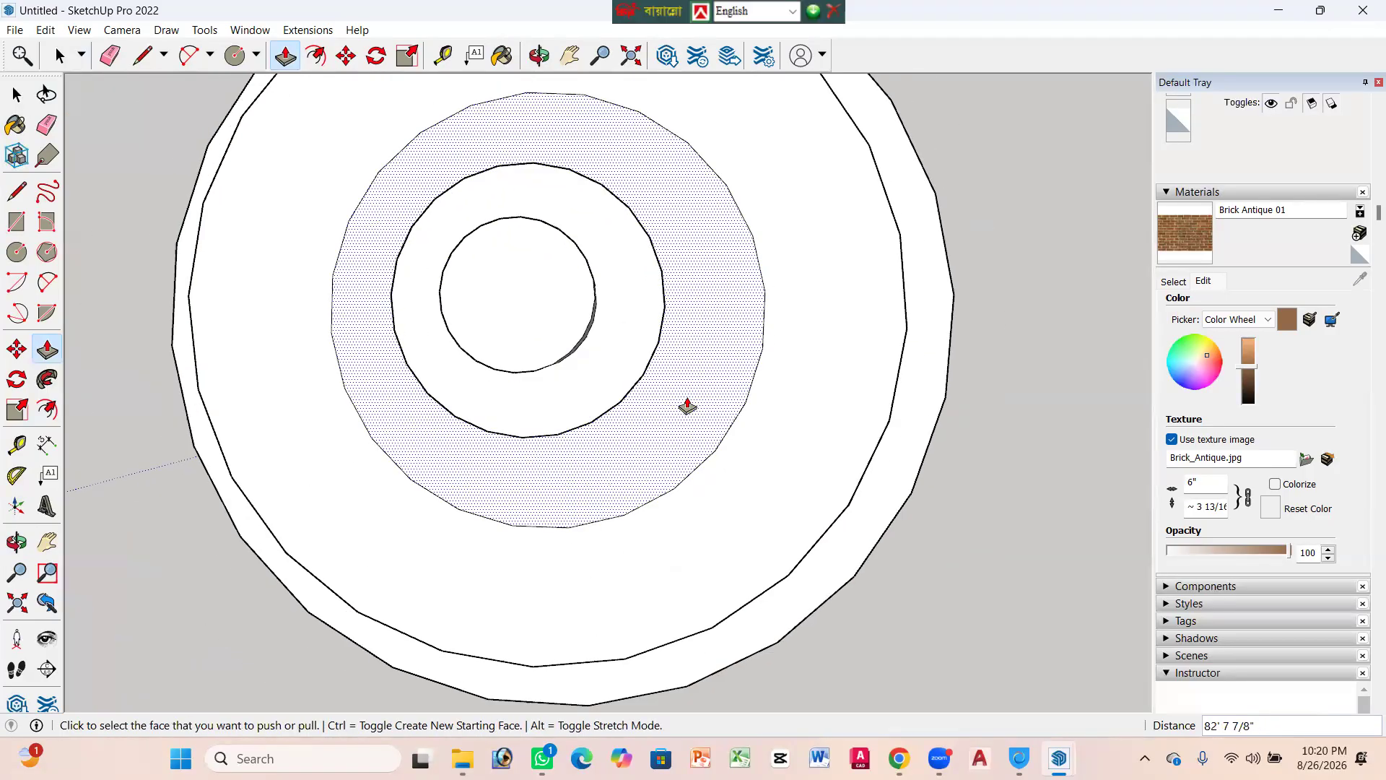
middle_click_drag(888, 532, 785, 303)
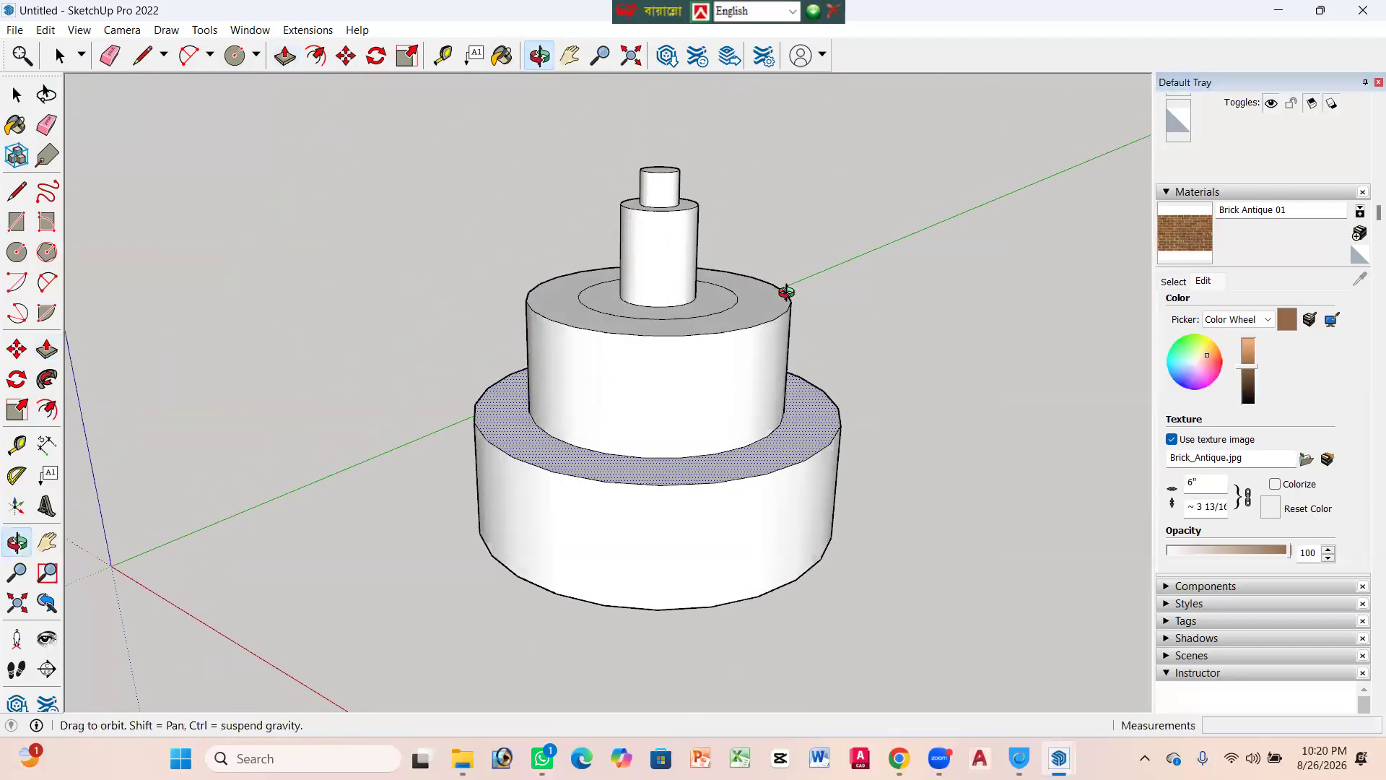
scroll(653, 314, "up", 5)
left_click(659, 323)
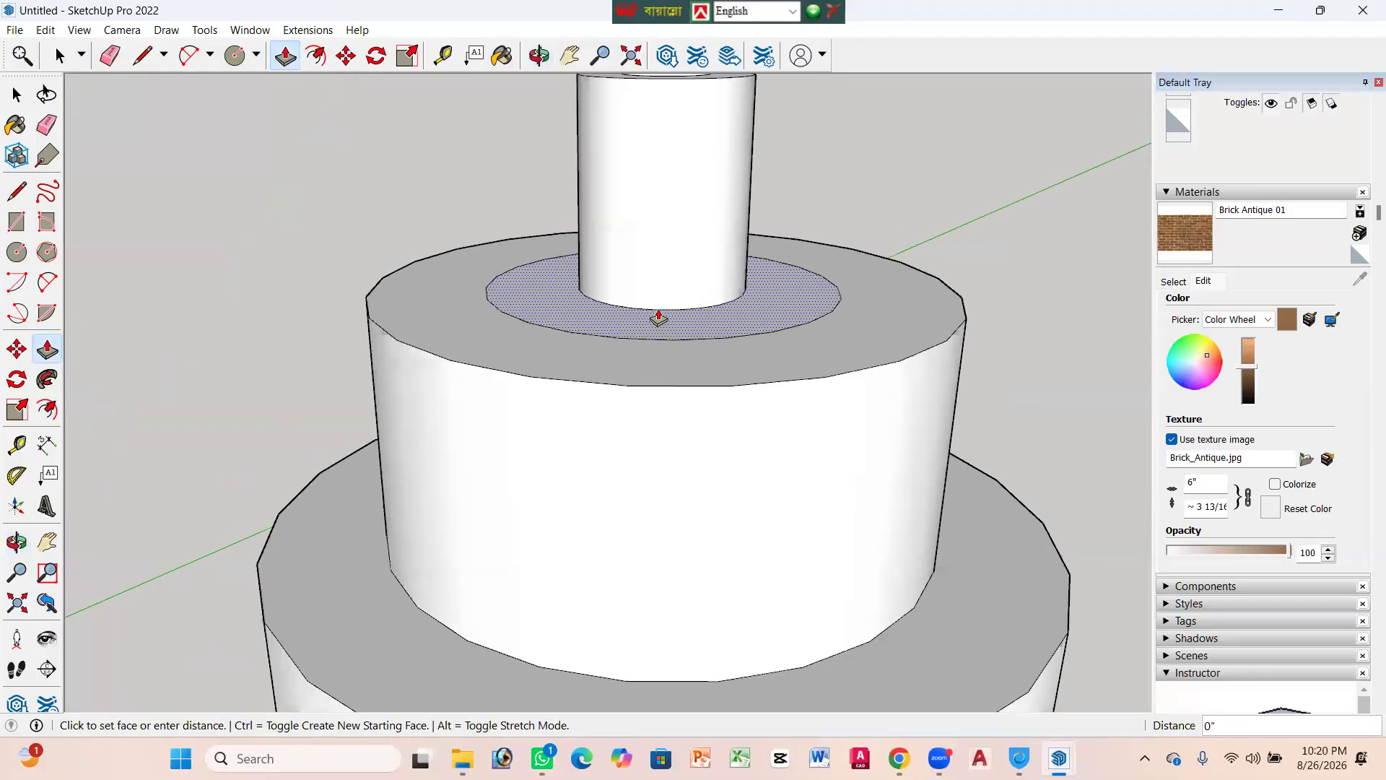
left_click(642, 231)
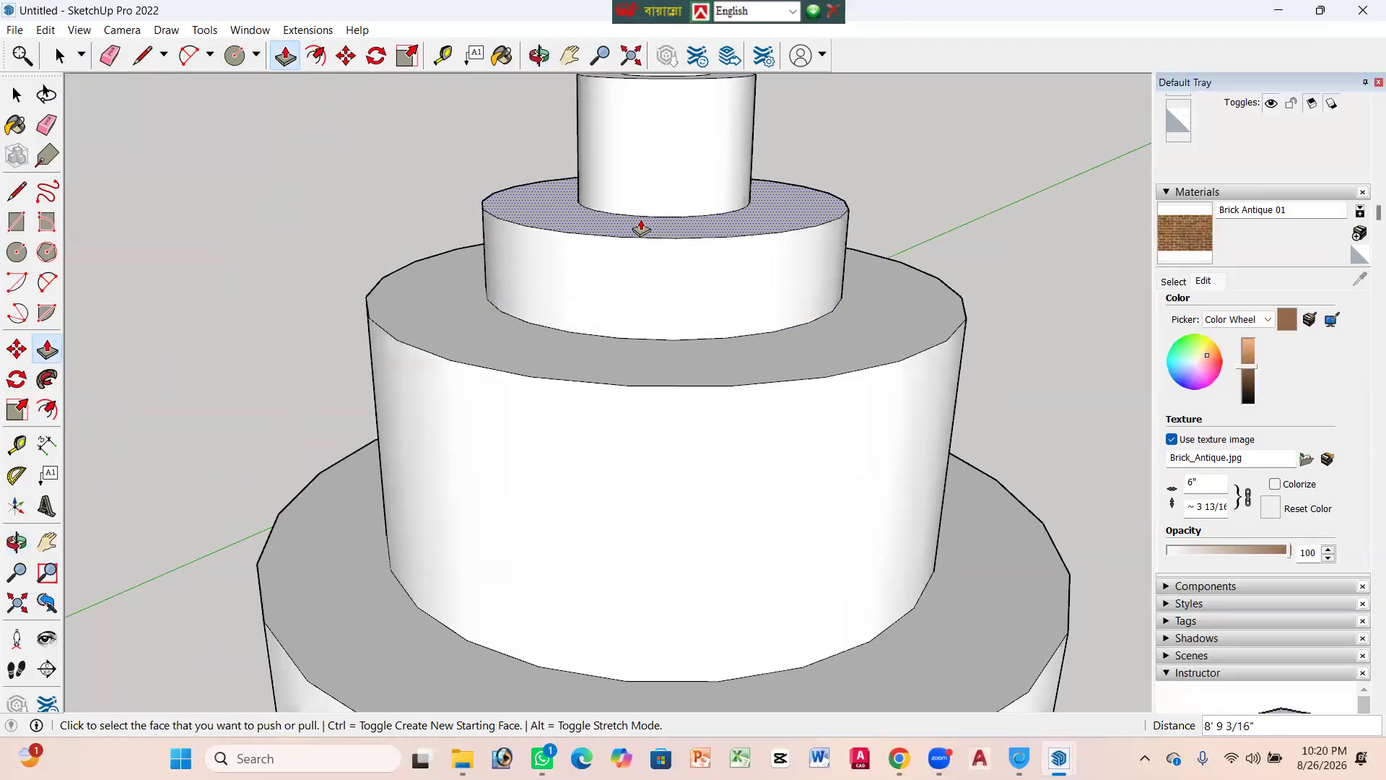
Step: Push the top face of the fourth tier, just below the topmost cylinder, down about 4' 6"
scroll(582, 443, "down", 4)
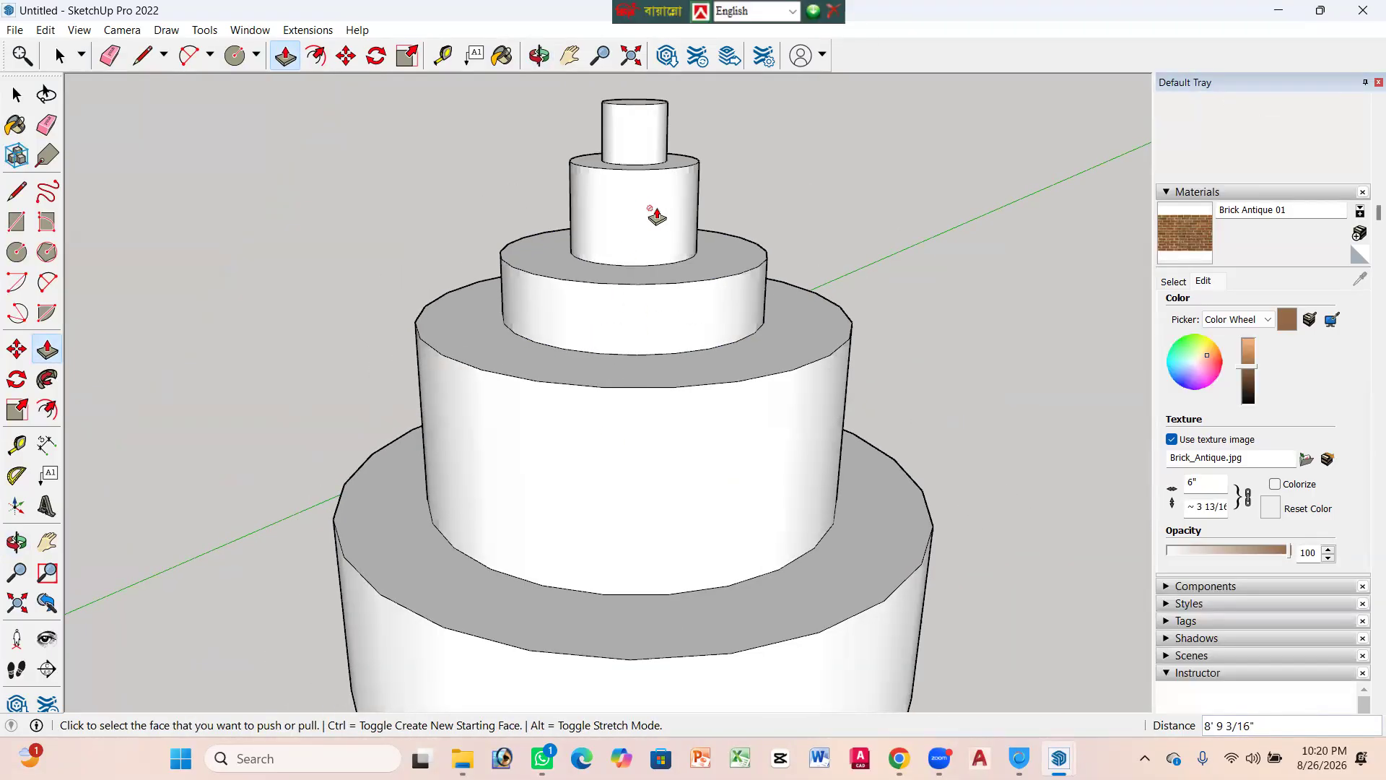
scroll(641, 176, "up", 2)
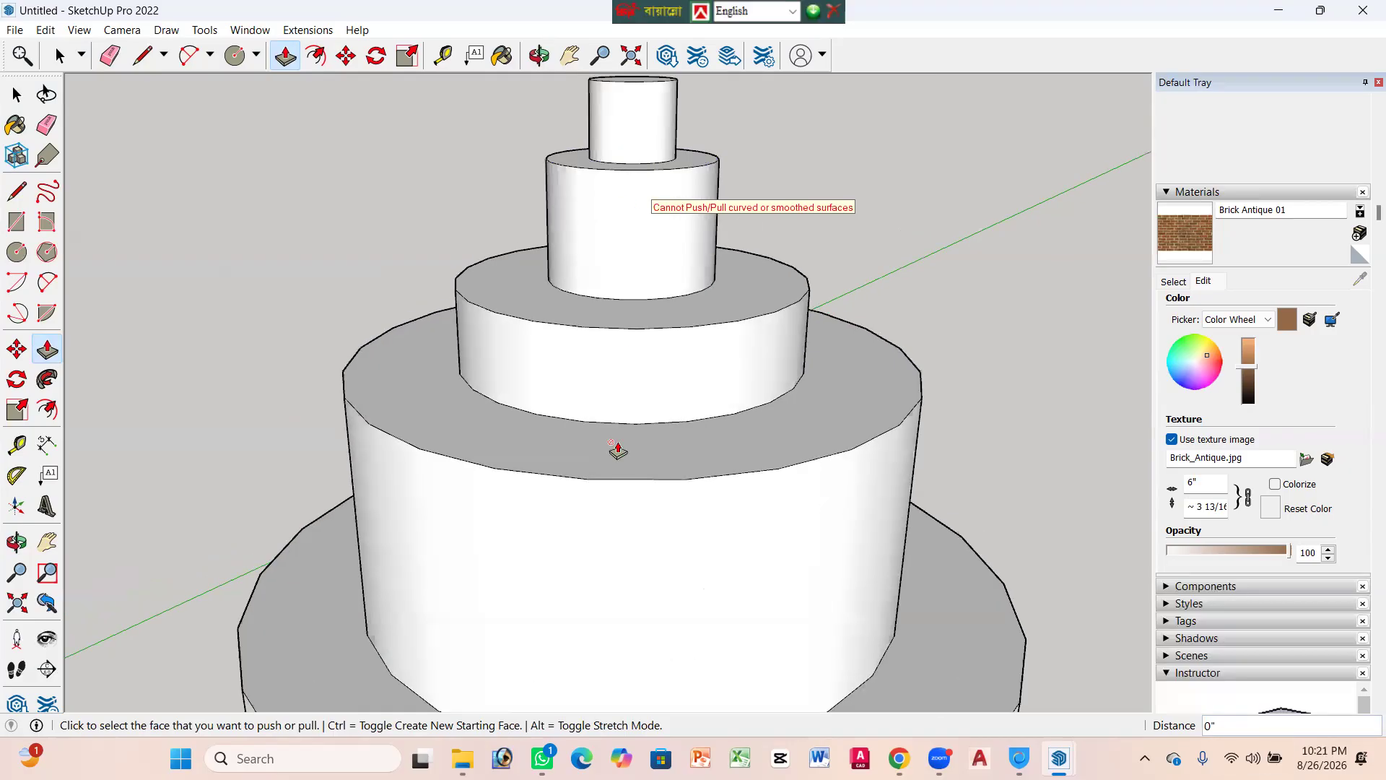
scroll(656, 176, "up", 1)
scroll(643, 204, "up", 1)
left_click(635, 211)
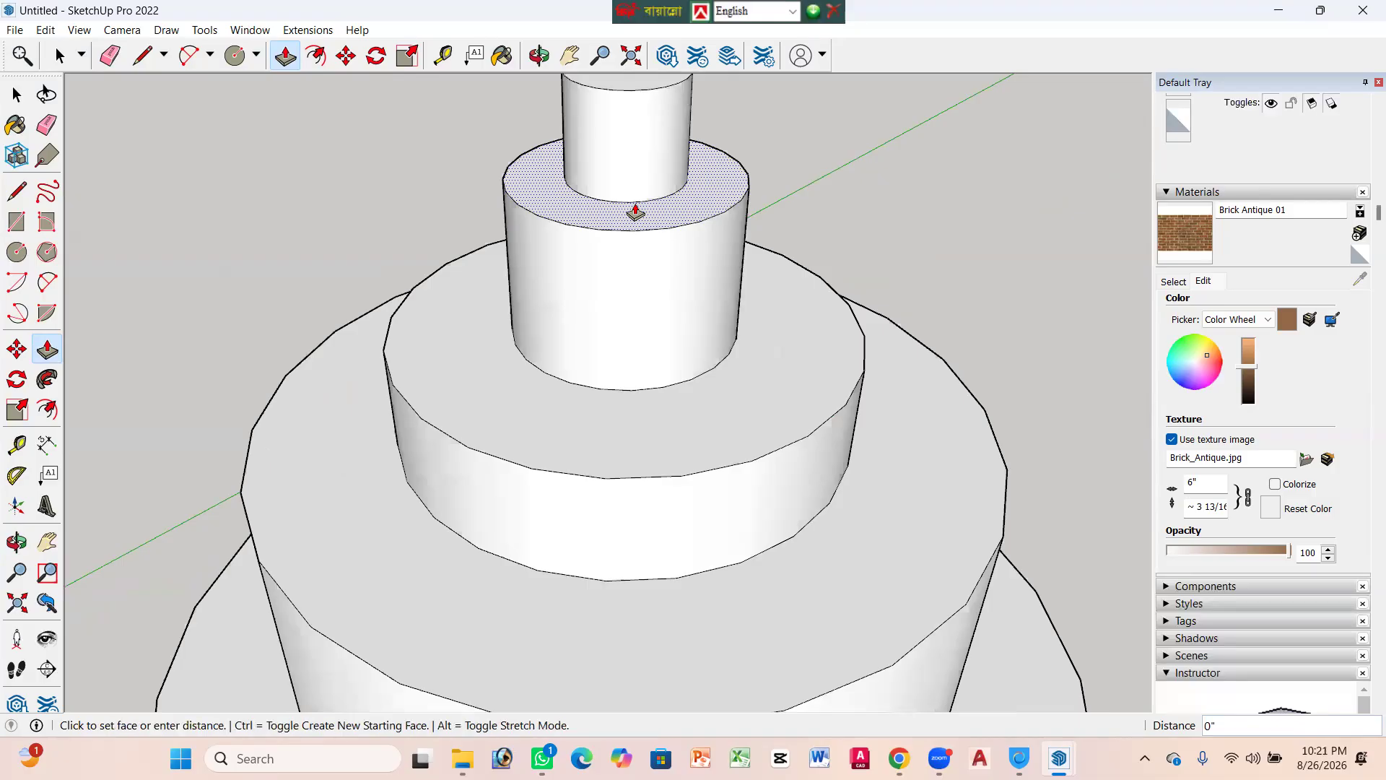
left_click(636, 274)
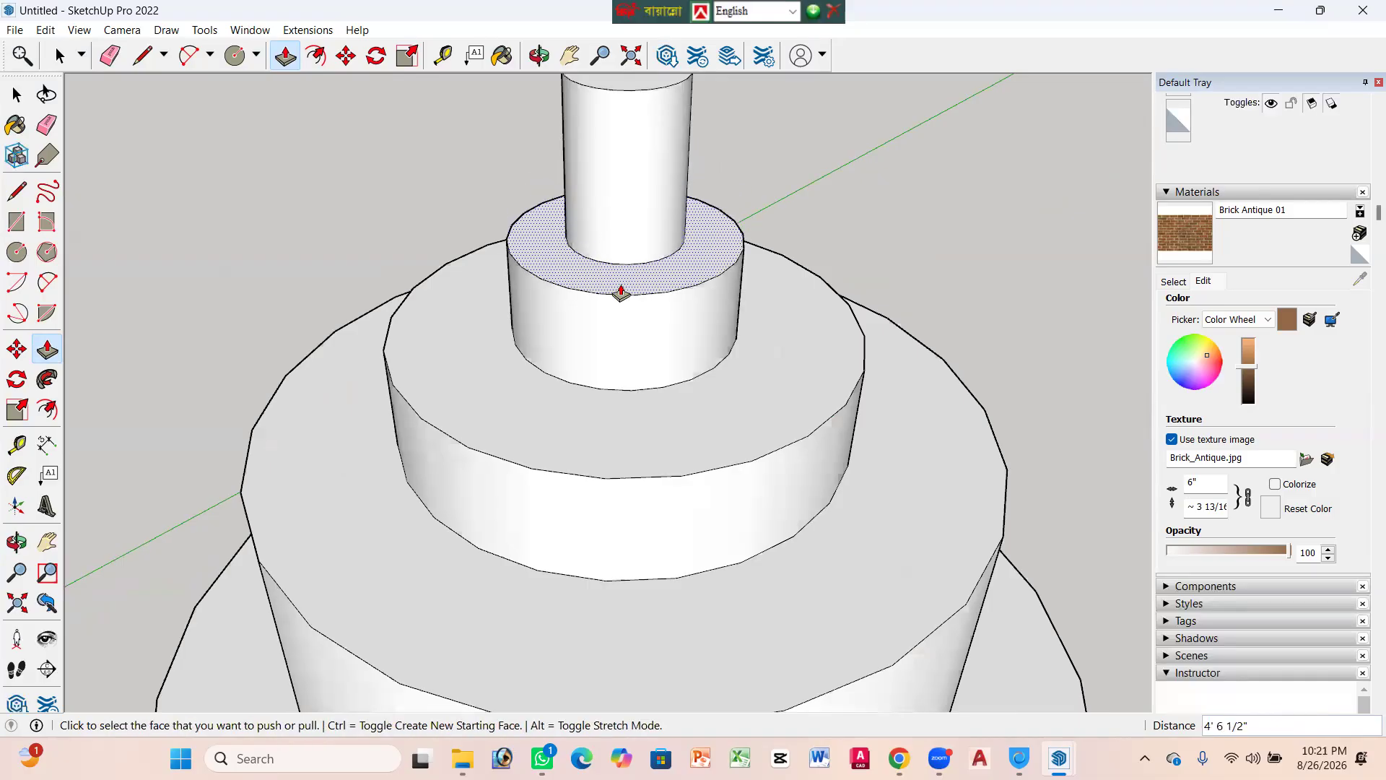
Step: Push the top face of the topmost cylinder down about 7' 1" with Push/Pull
scroll(619, 290, "down", 2)
scroll(628, 155, "up", 1)
middle_click_drag(628, 154, 634, 186)
left_click(634, 187)
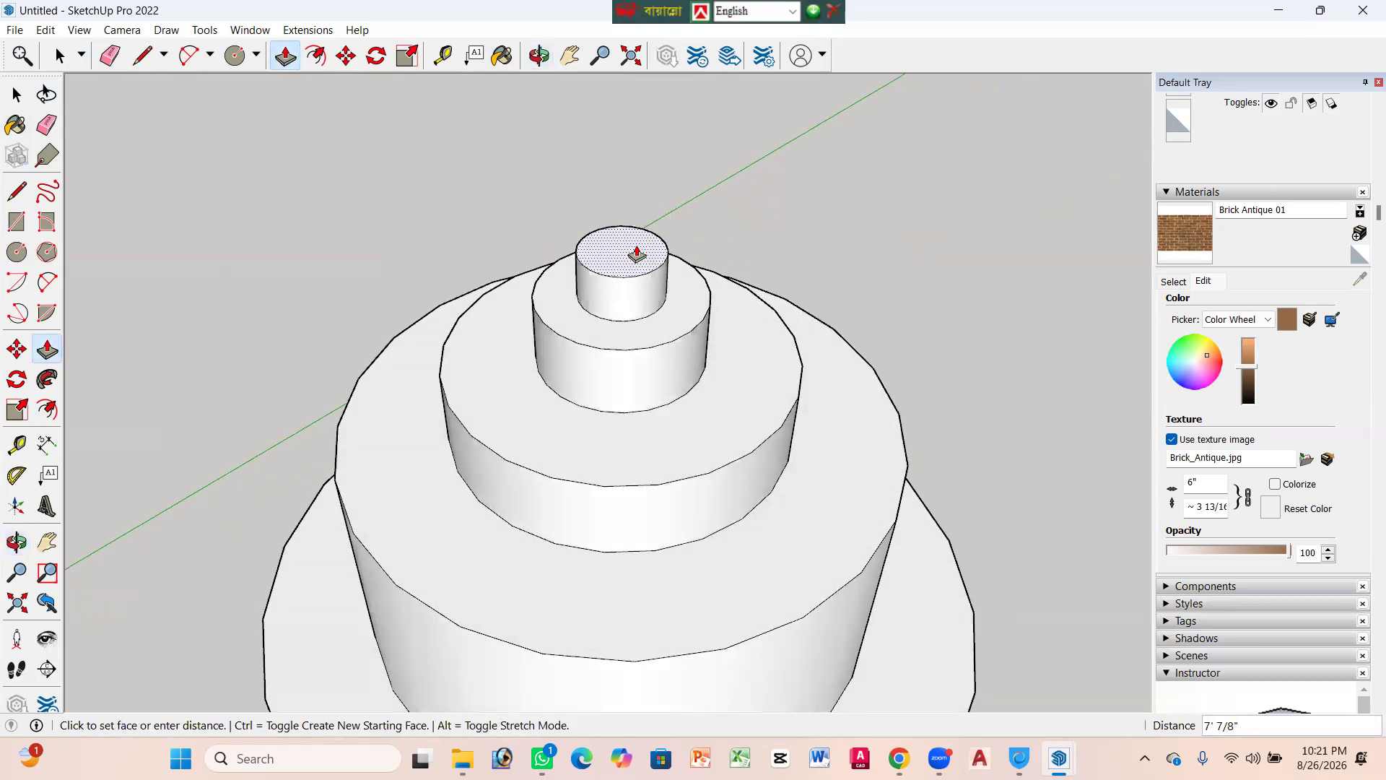
left_click(636, 254)
scroll(665, 164, "down", 3)
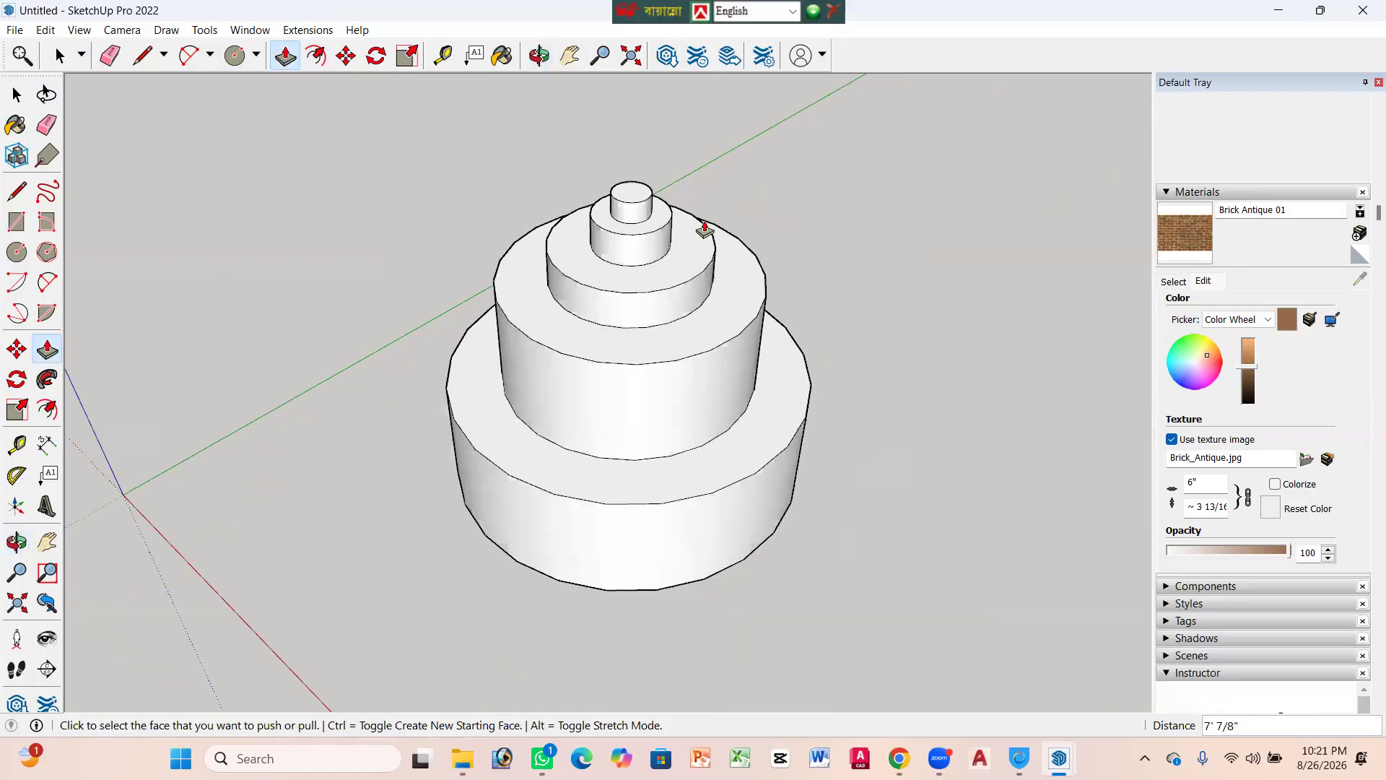
Step: Push the second tier's top face down about 9' 4" and the third tier's top face down about 6' 8"
left_click(626, 342)
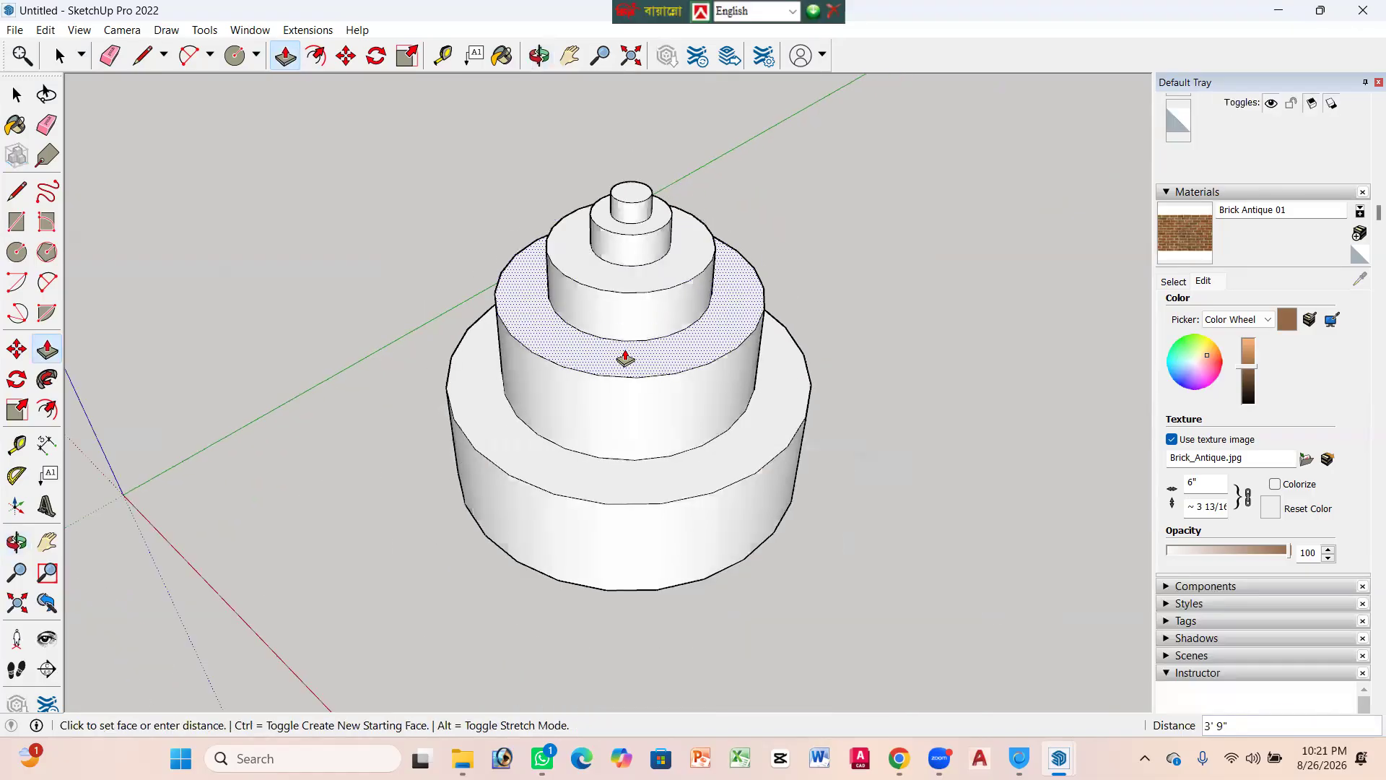
left_click(625, 383)
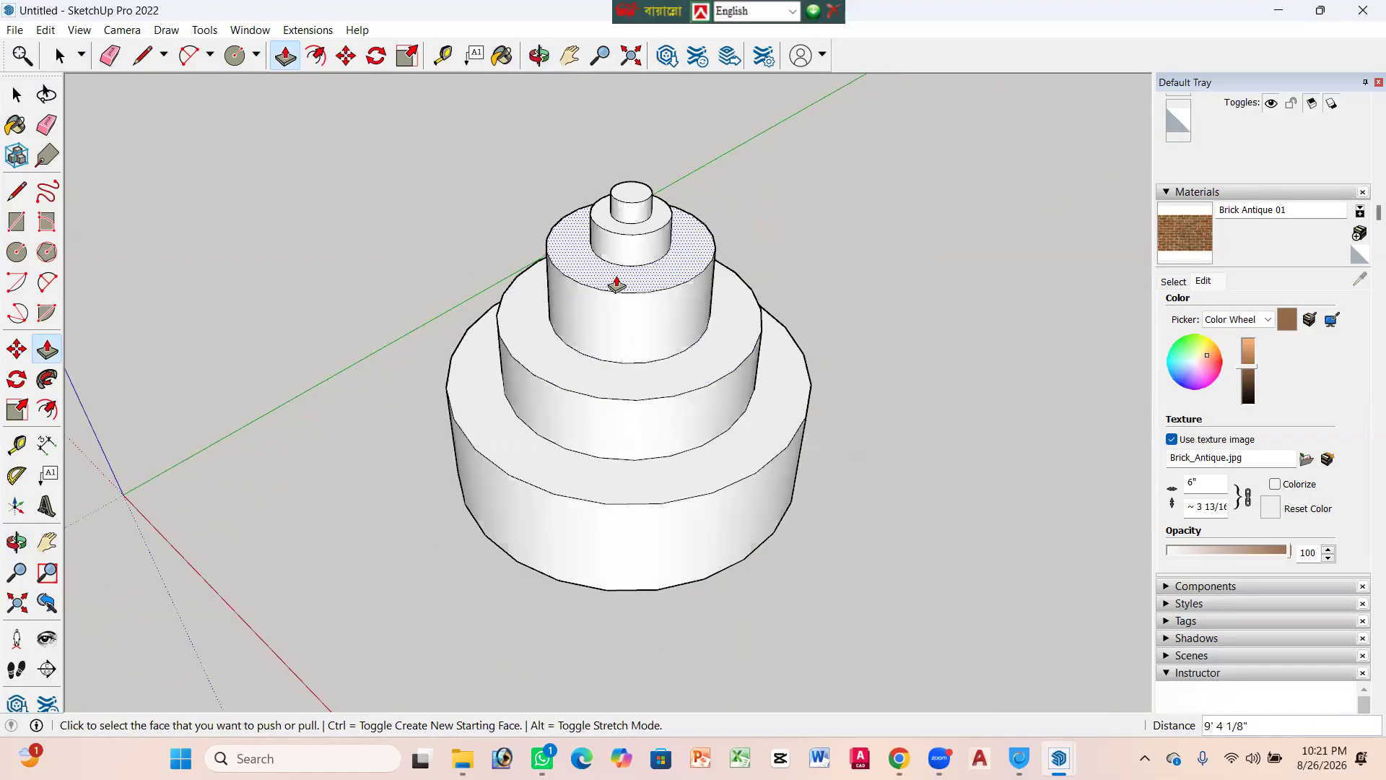
left_click(615, 285)
left_click(613, 306)
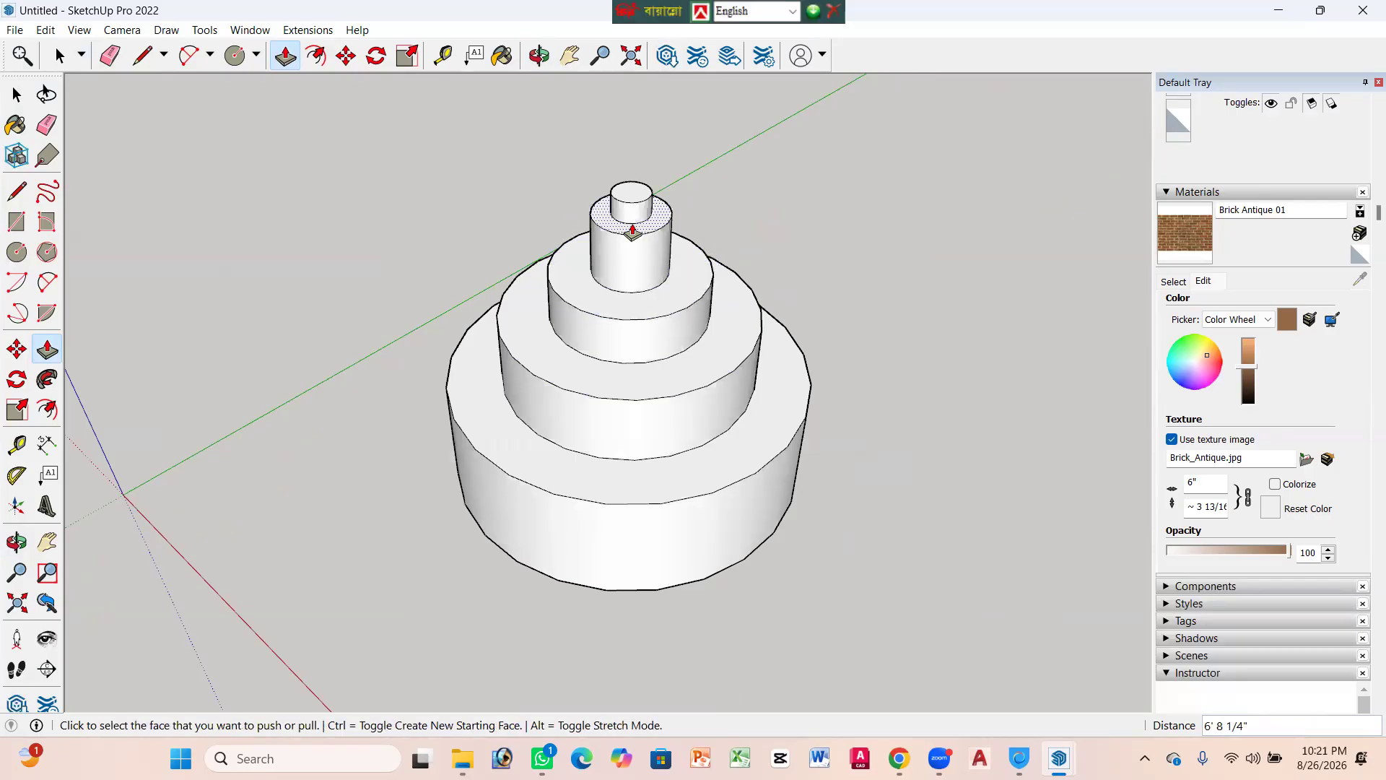
Step: Push the fourth tier's top face down about 6' 5" and the topmost cylinder's top face down about 3' 11"
left_click(633, 231)
left_click(630, 249)
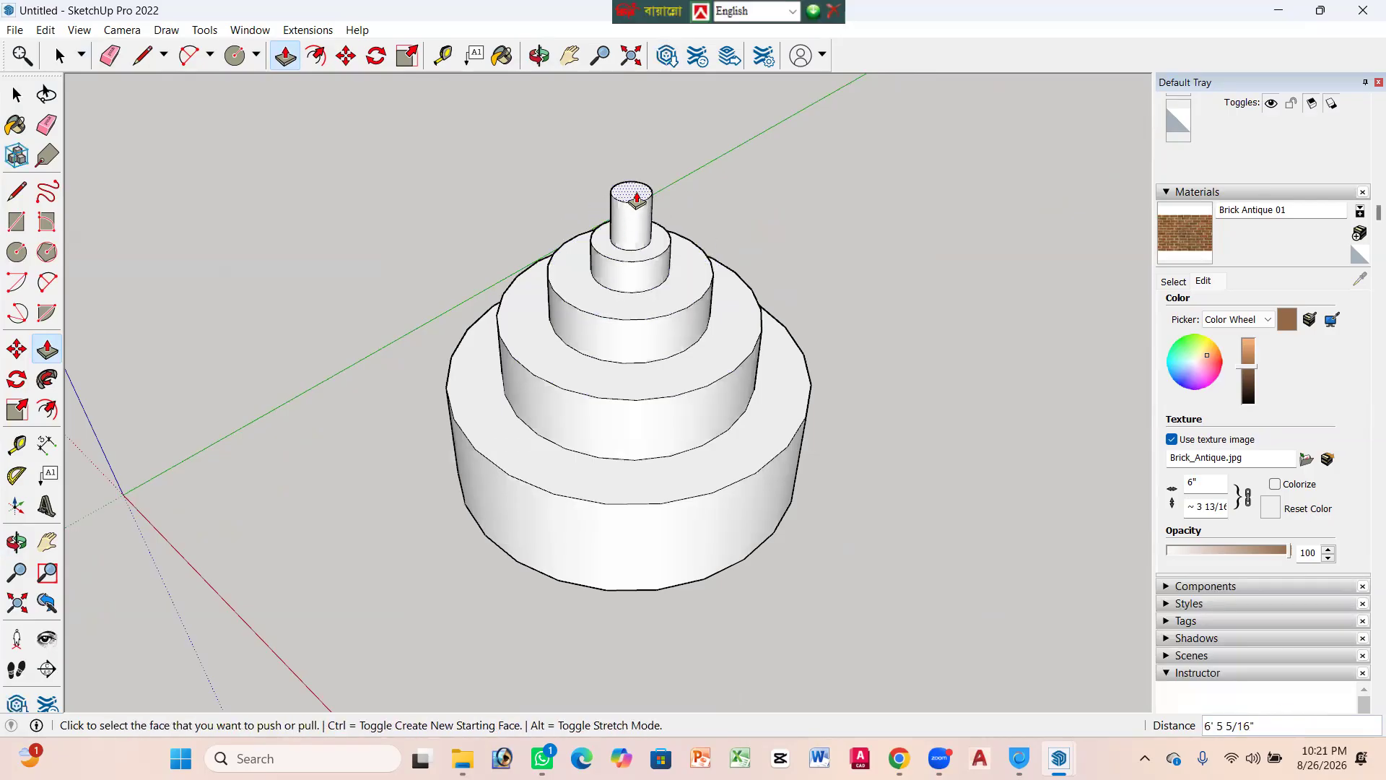
left_click(637, 199)
left_click(650, 186)
scroll(656, 182, "down", 1)
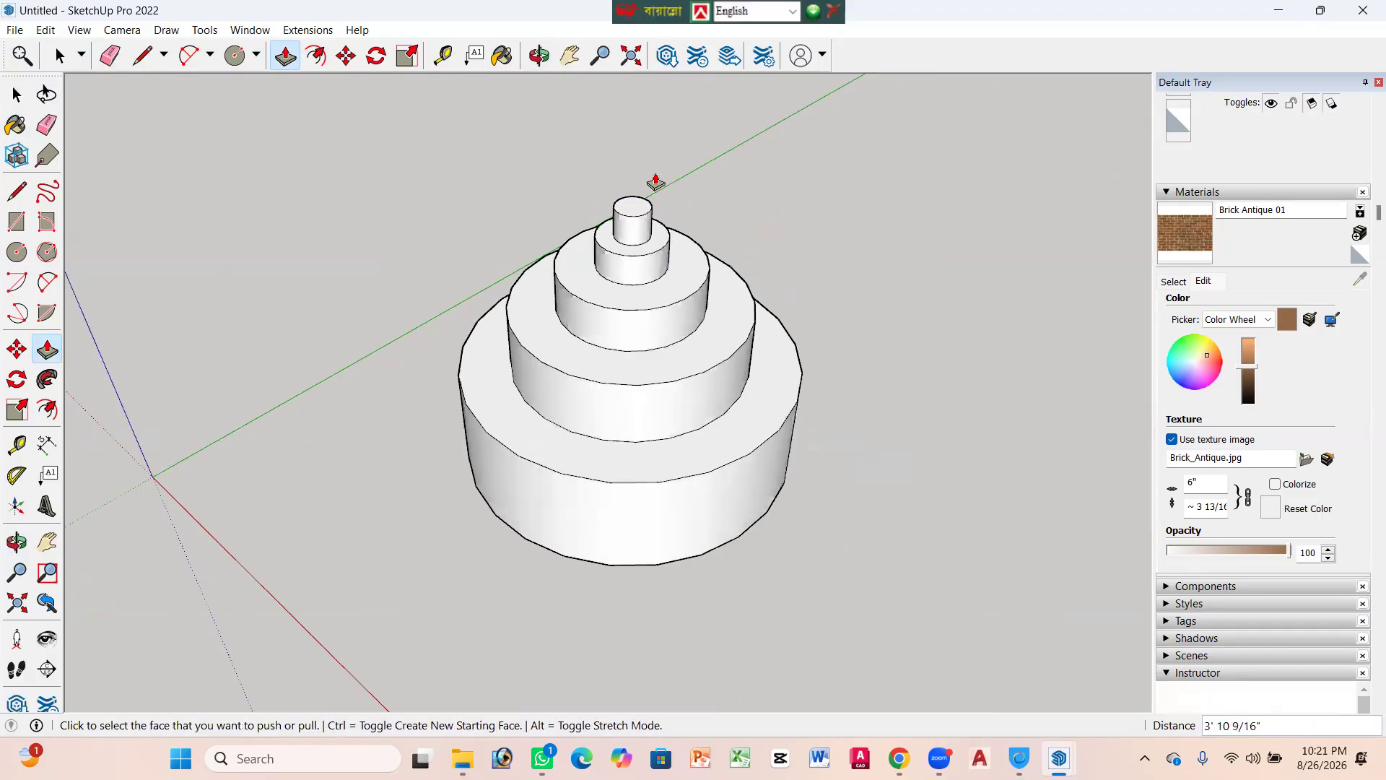
Step: Examine the proportions of the stacked circular tiers from several angles and distances
scroll(655, 182, "down", 1)
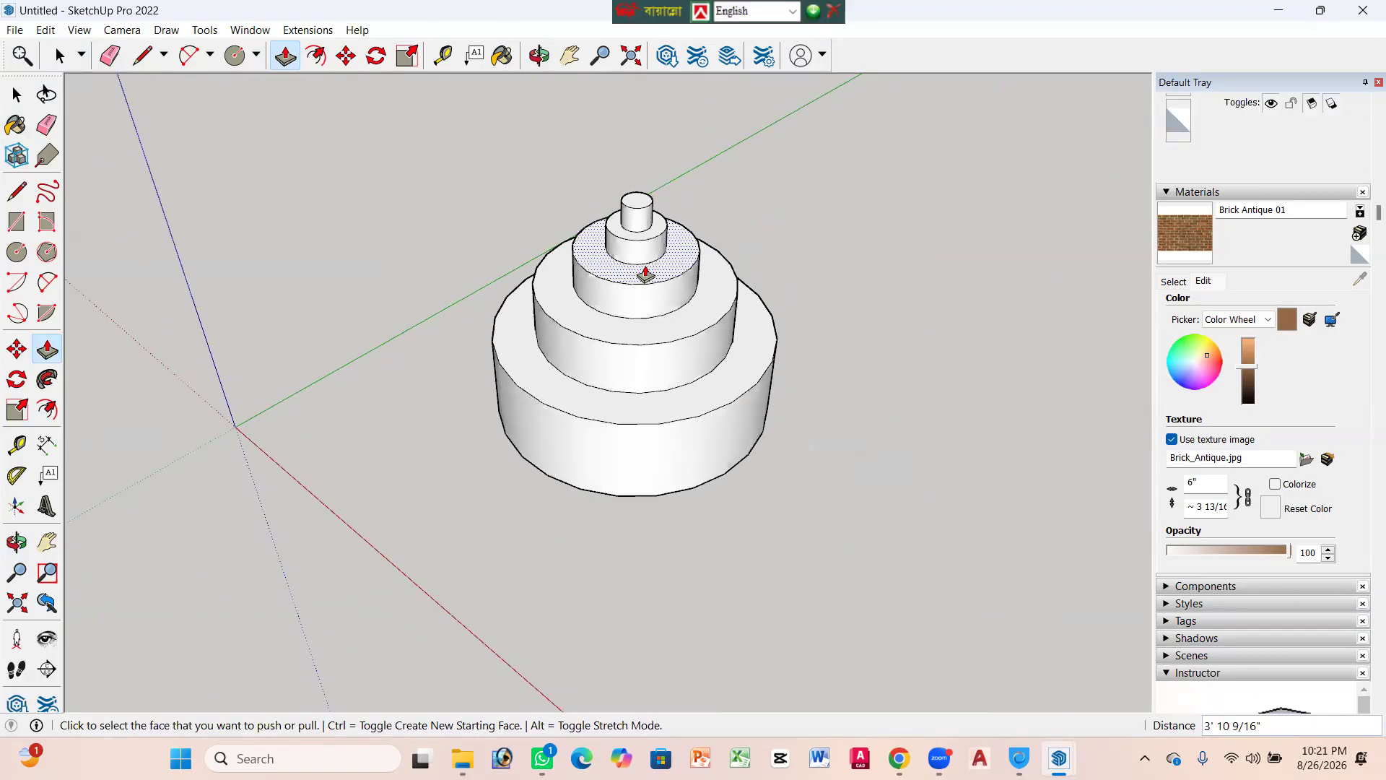
middle_click_drag(666, 389, 1107, 368)
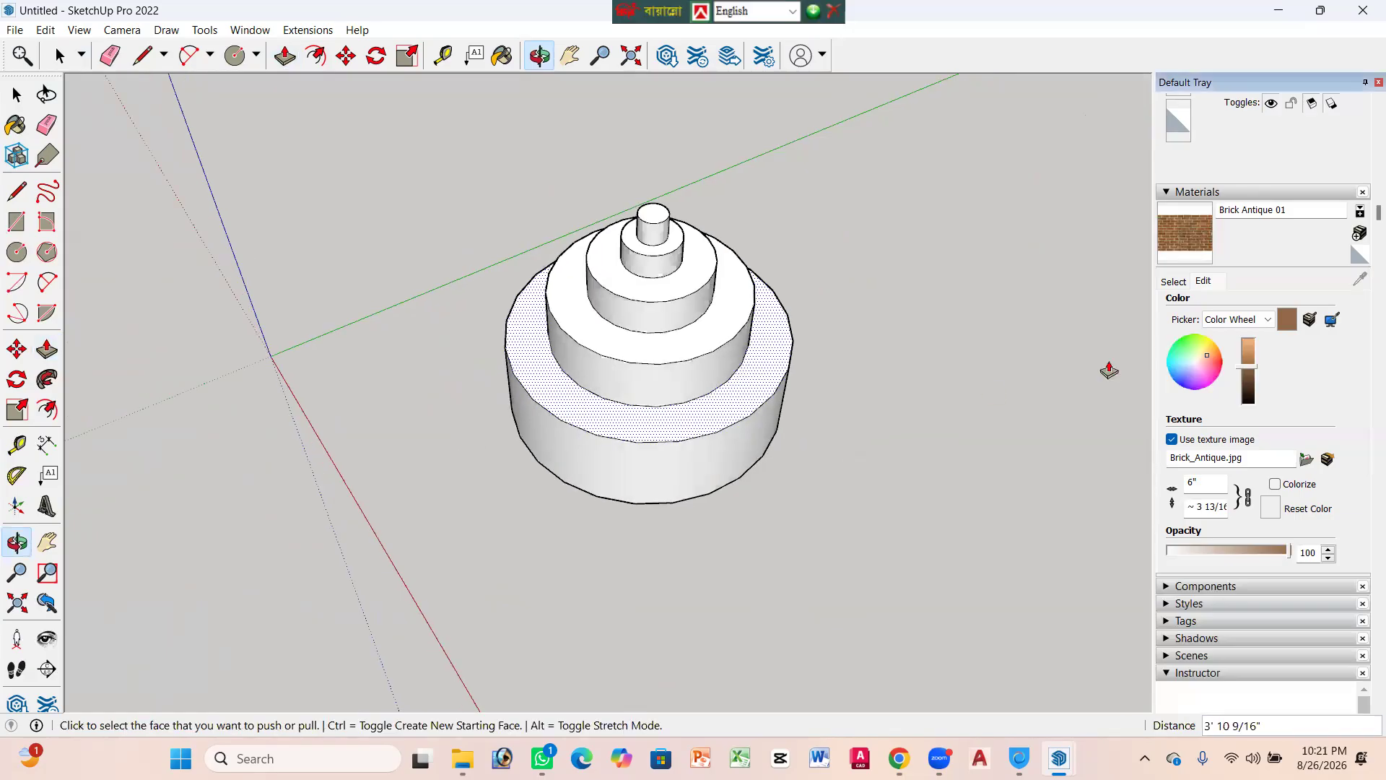
scroll(699, 272, "up", 2)
scroll(589, 273, "down", 2)
middle_click_drag(635, 287, 756, 291)
scroll(547, 371, "up", 2)
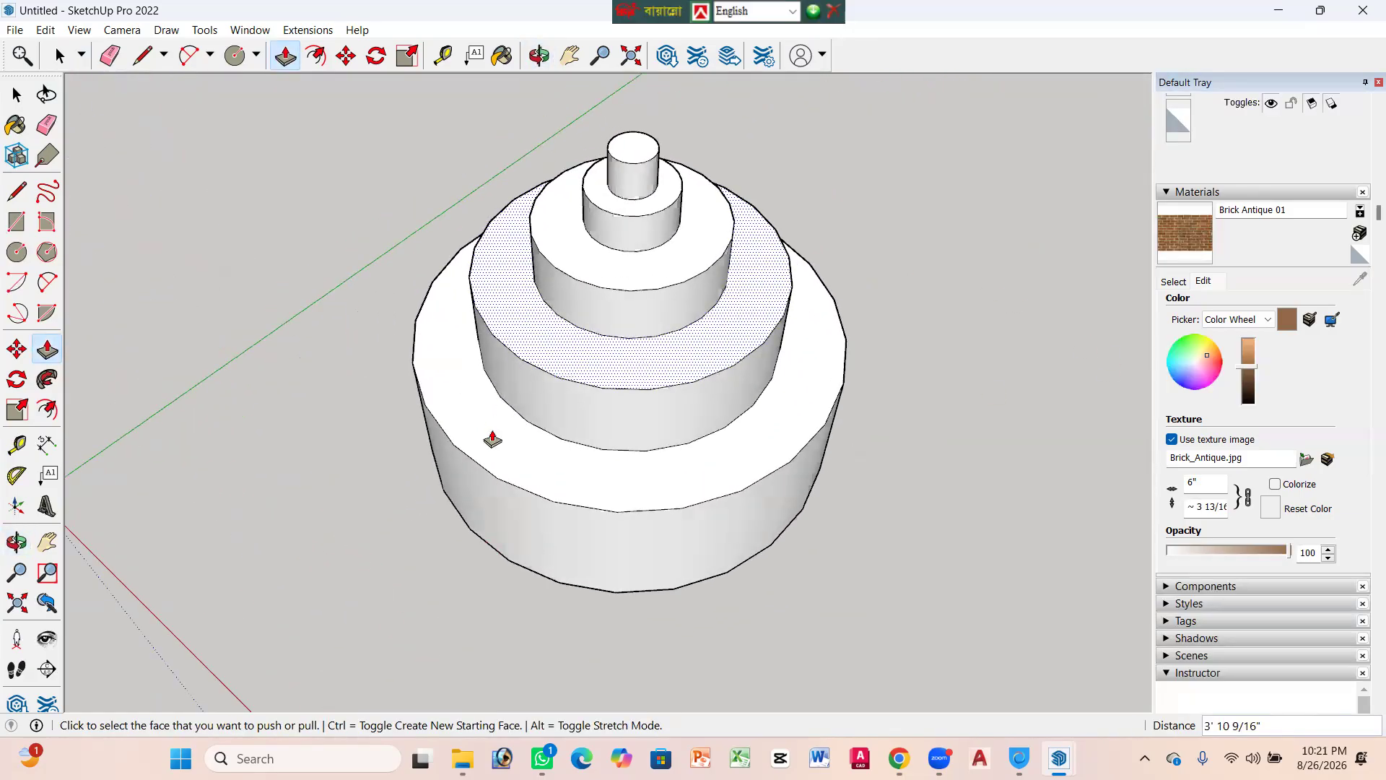
scroll(492, 438, "down", 2)
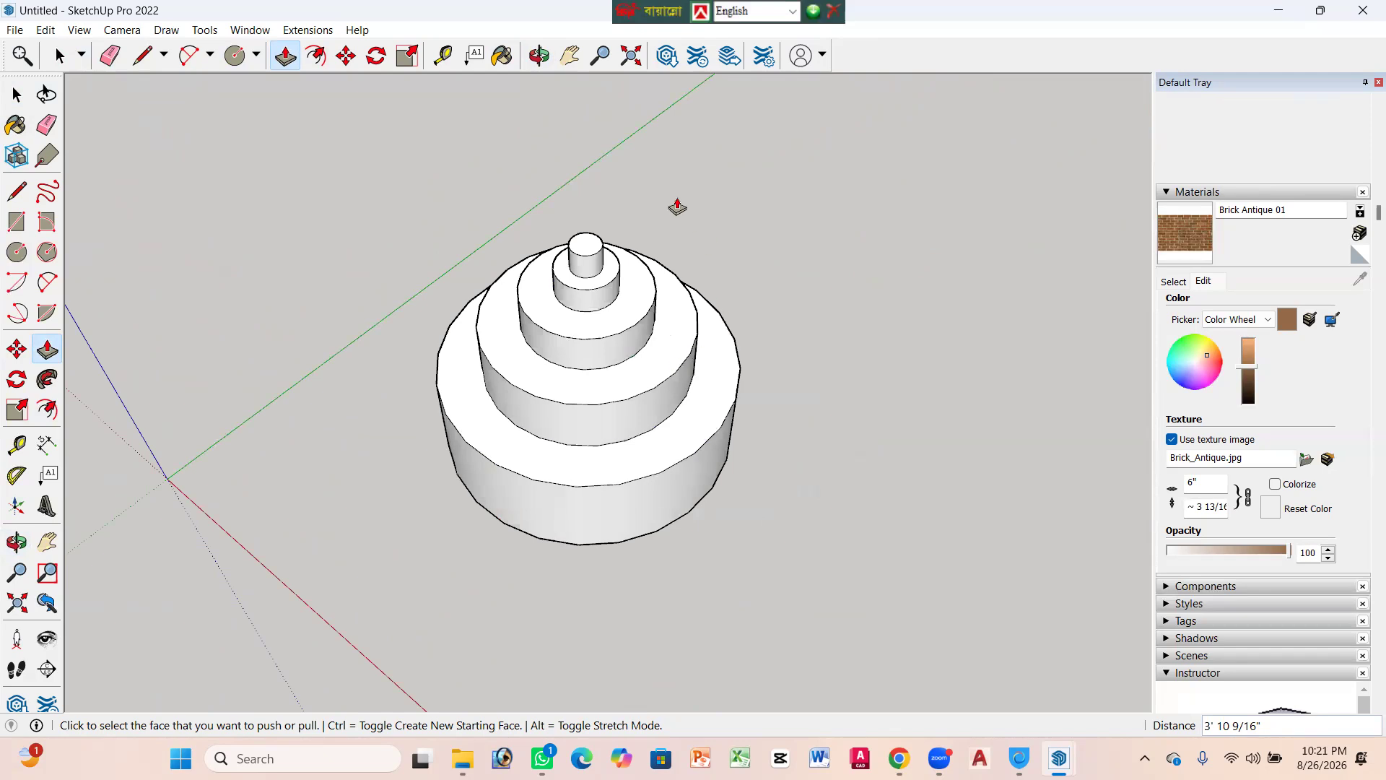
scroll(635, 208, "up", 2)
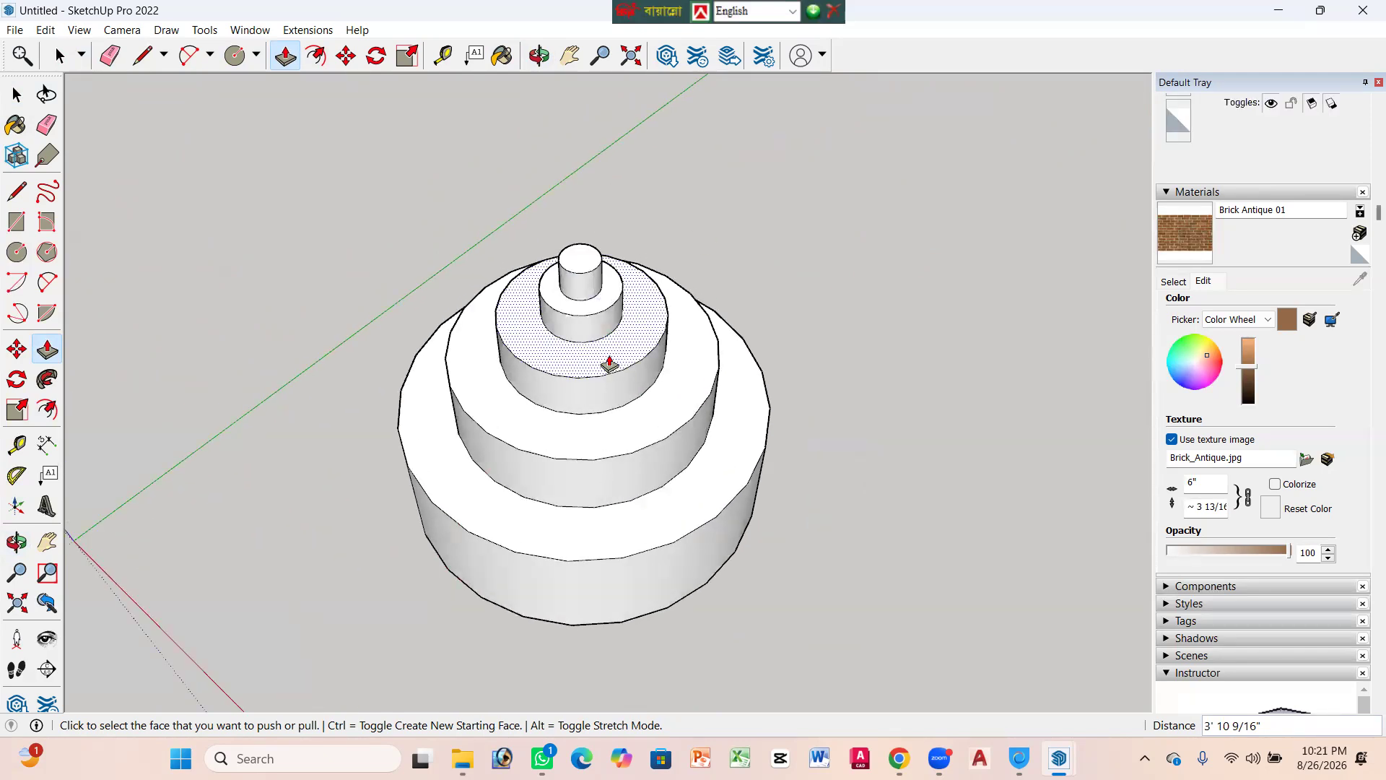
scroll(609, 365, "up", 1)
middle_click_drag(628, 361, 698, 350)
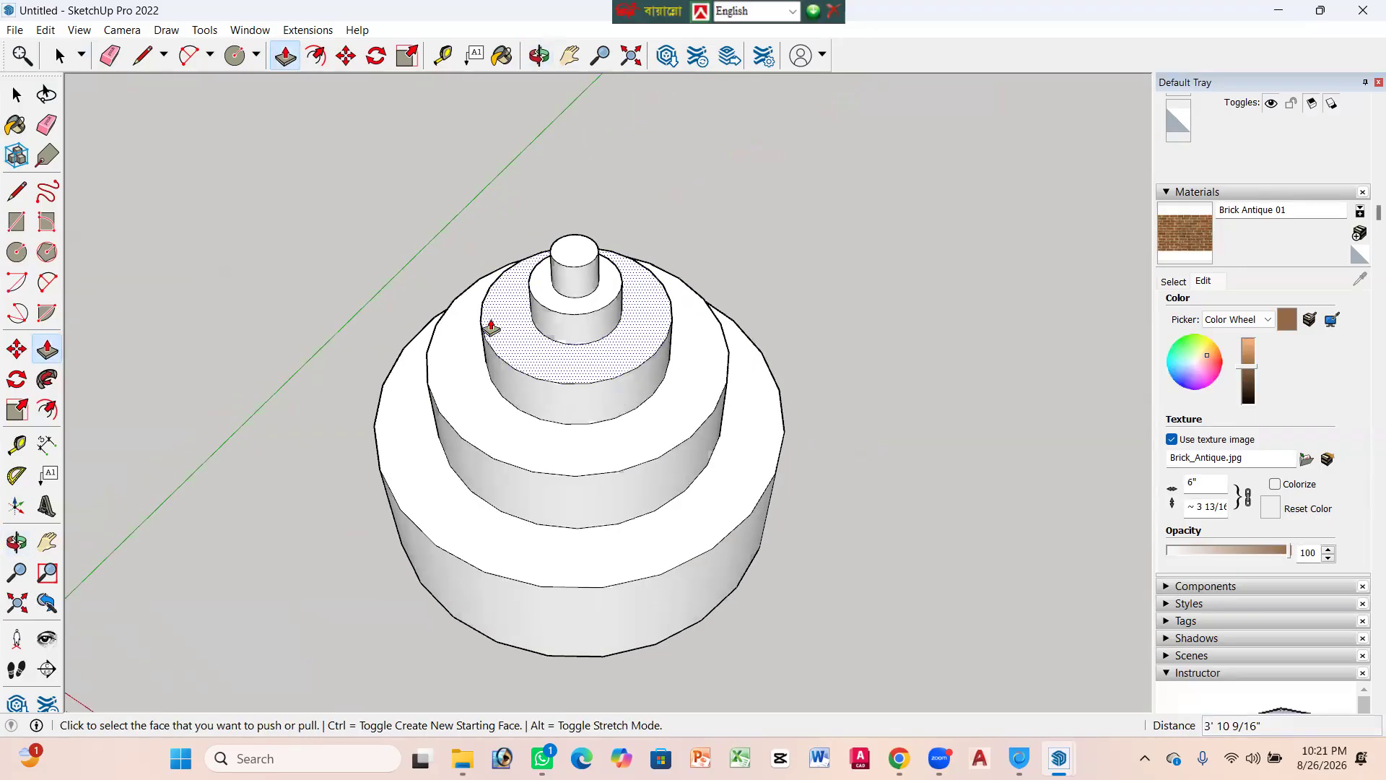
scroll(601, 382, "up", 1)
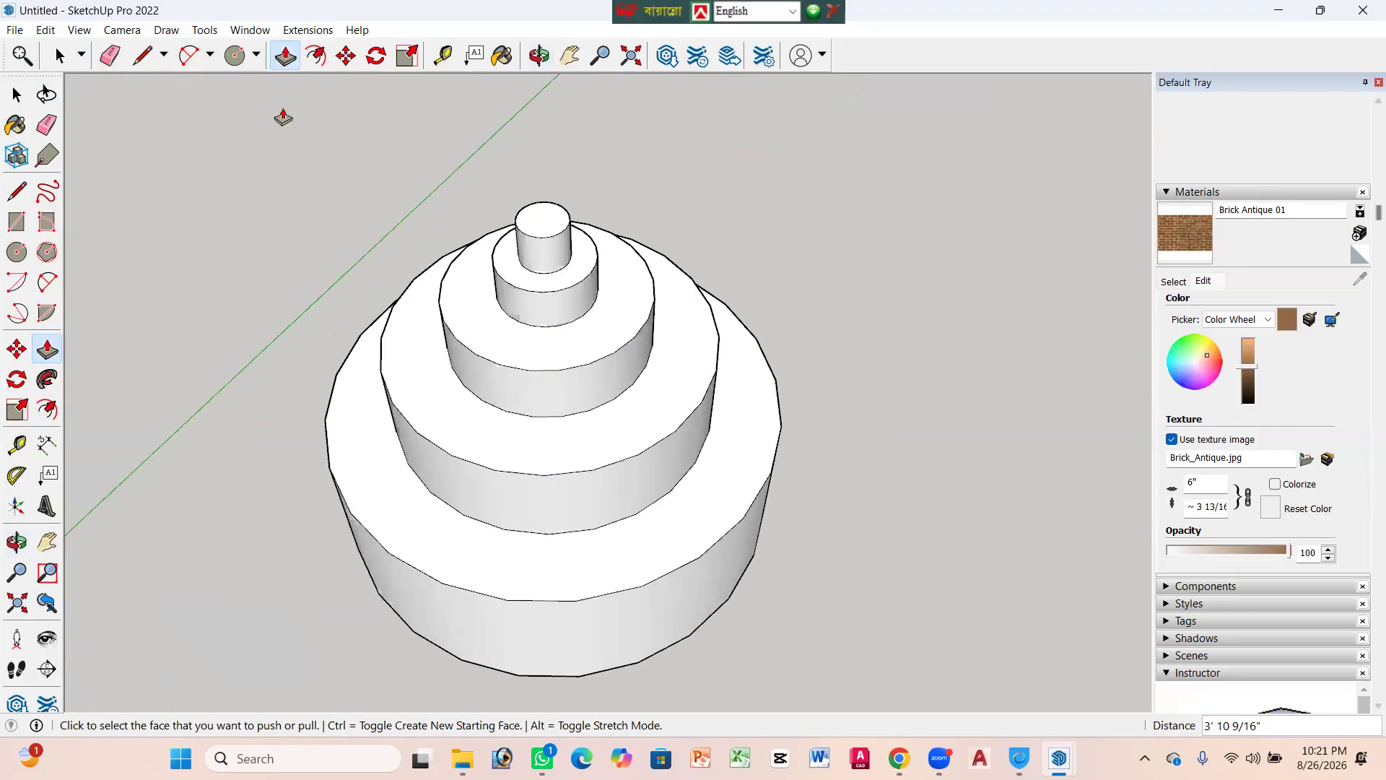
Step: Try pulling the third tier's top face up about 4' 10" with Push/Pull
left_click(287, 56)
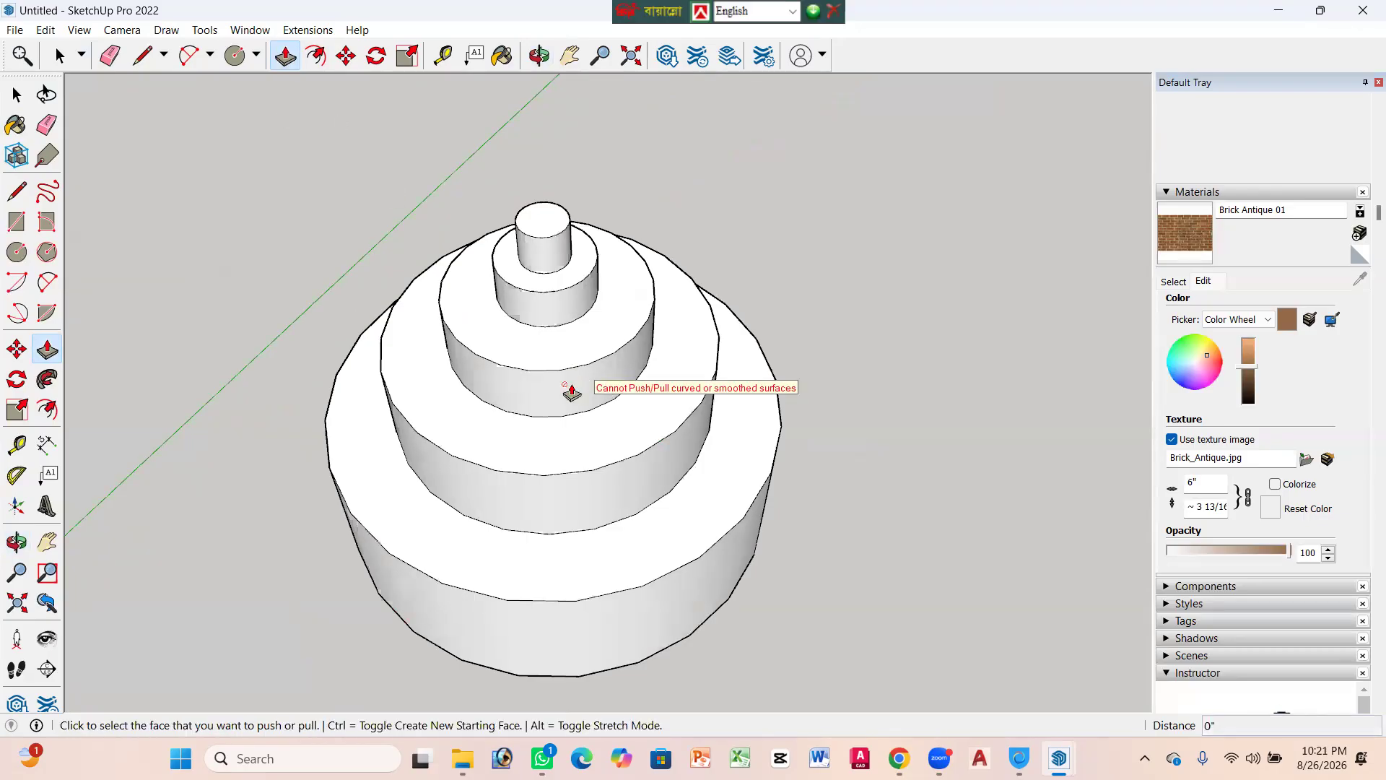
left_click(560, 358)
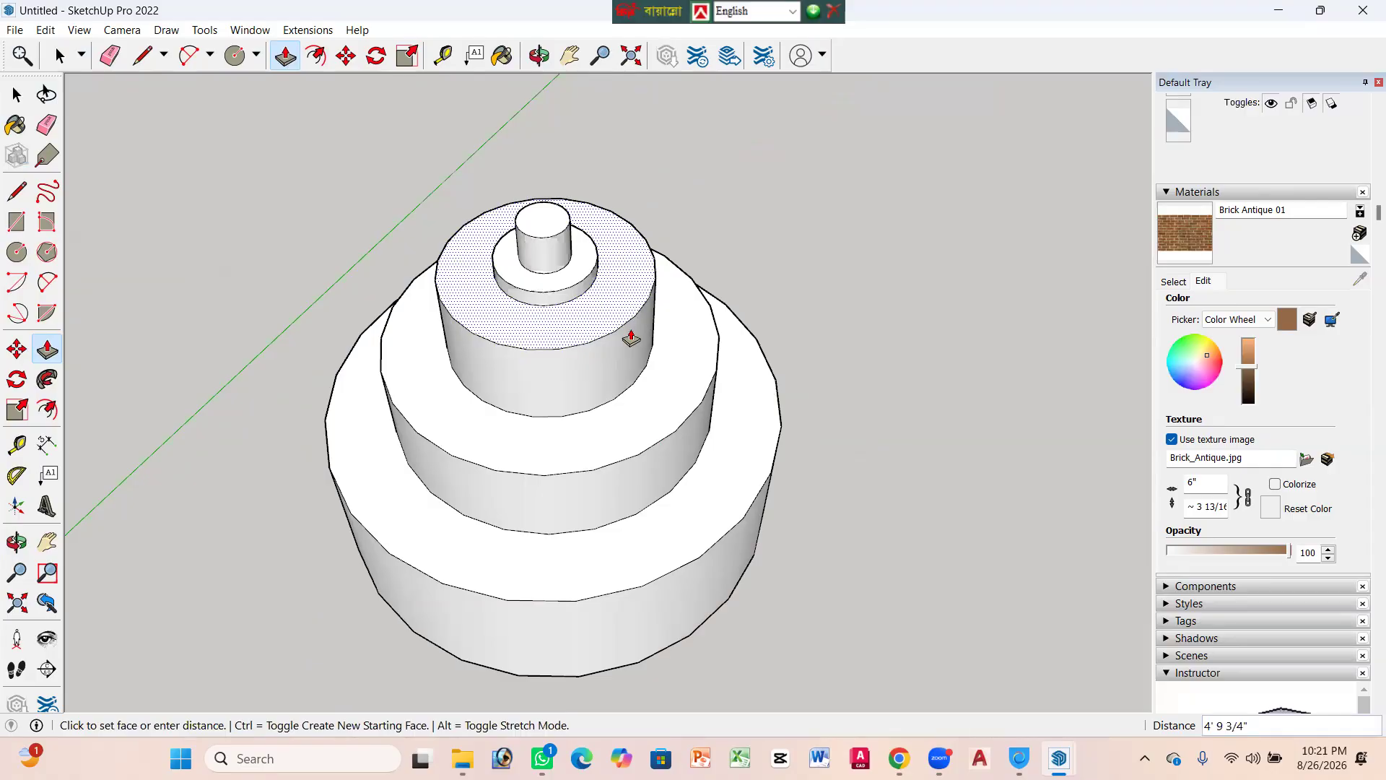
left_click(631, 338)
Step: Select the whole tiered tower and make it a component with the default settings
scroll(572, 334, "down", 4)
middle_click_drag(659, 464, 252, 311)
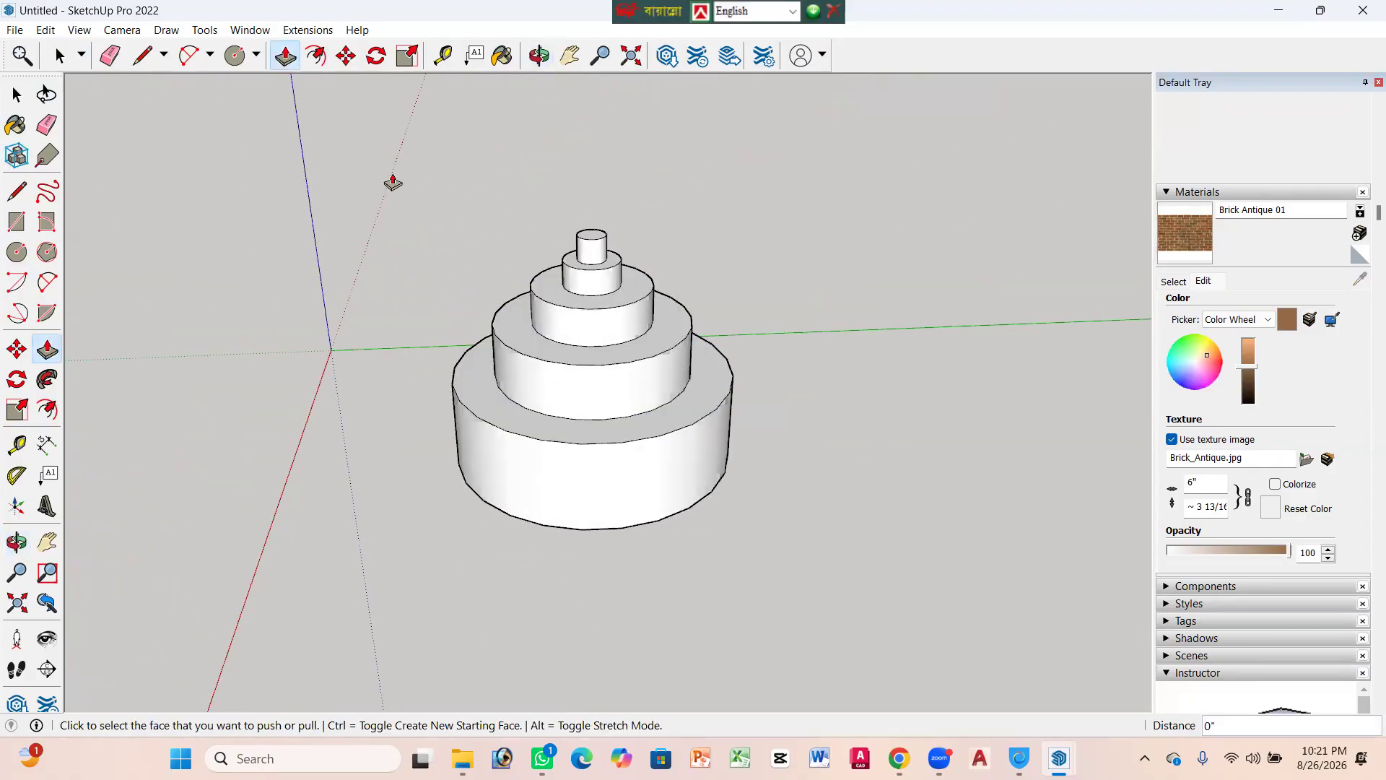
key("space")
left_click_drag(386, 137, 816, 561)
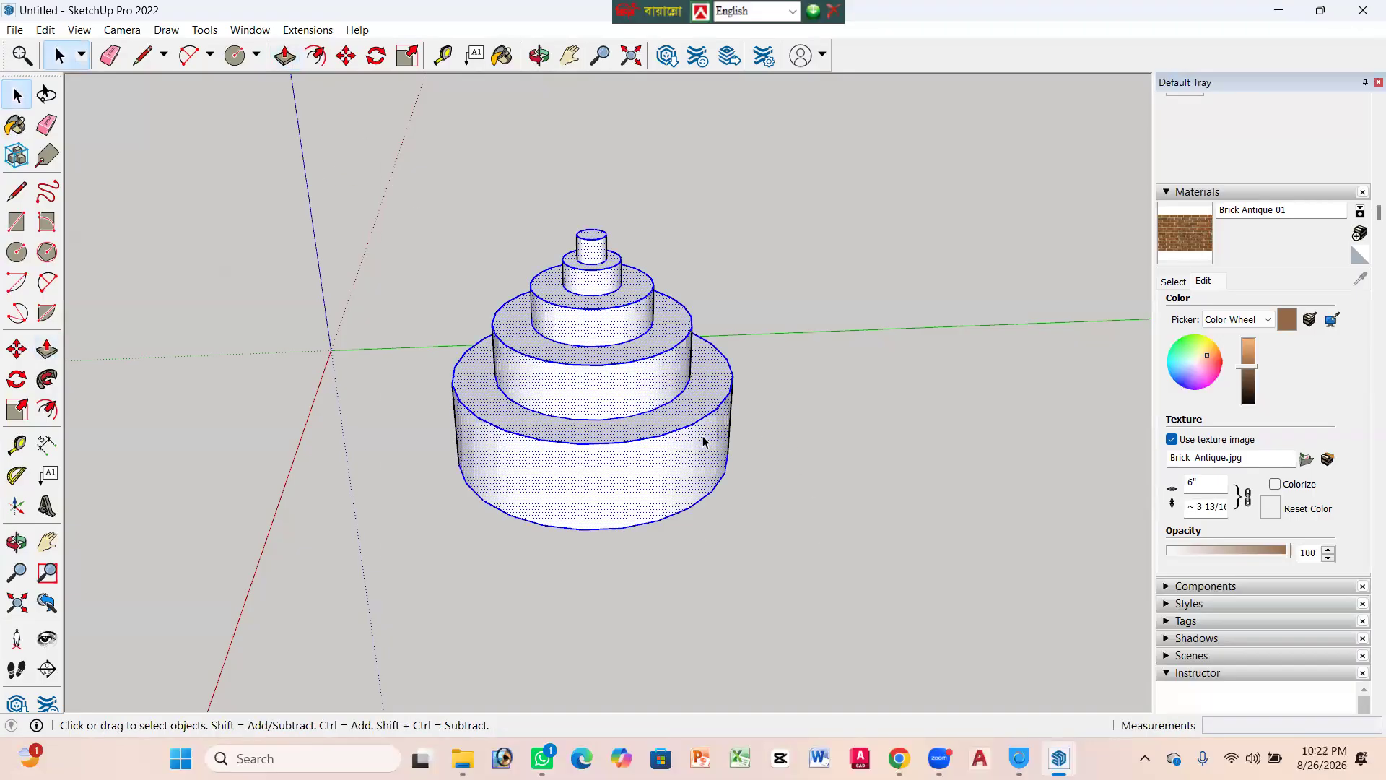
right_click(635, 401)
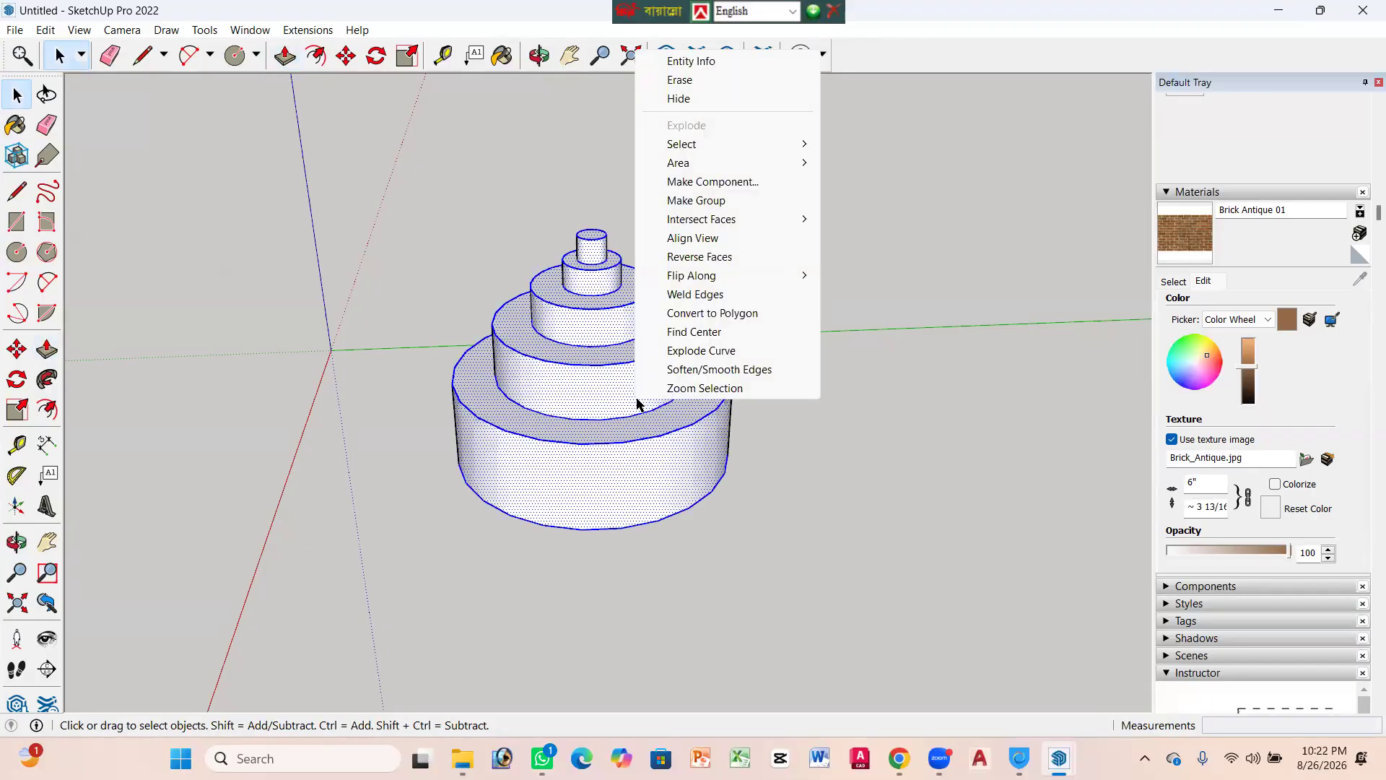
left_click(713, 182)
left_click(713, 560)
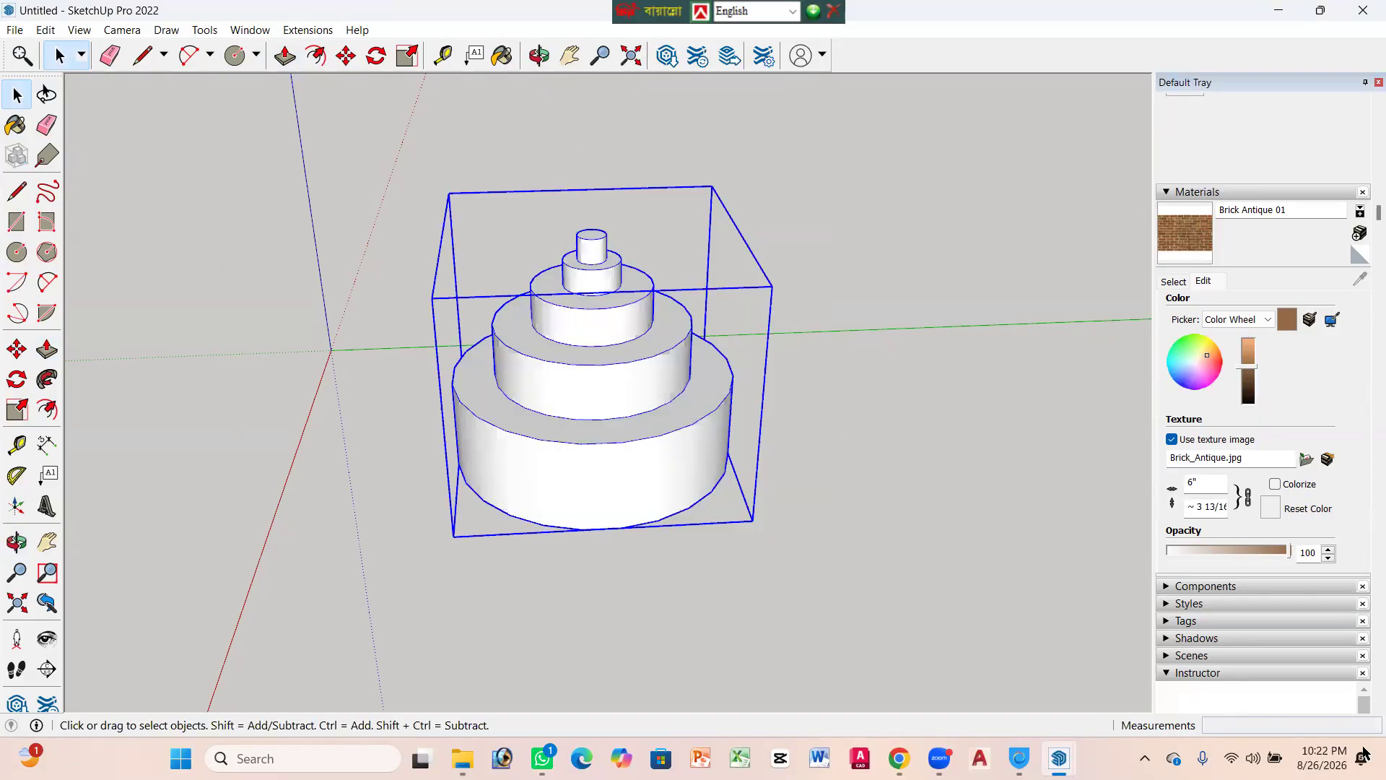
Step: Paint the tower component with the Brick Antique 01 material
left_click(1202, 255)
left_click(598, 403)
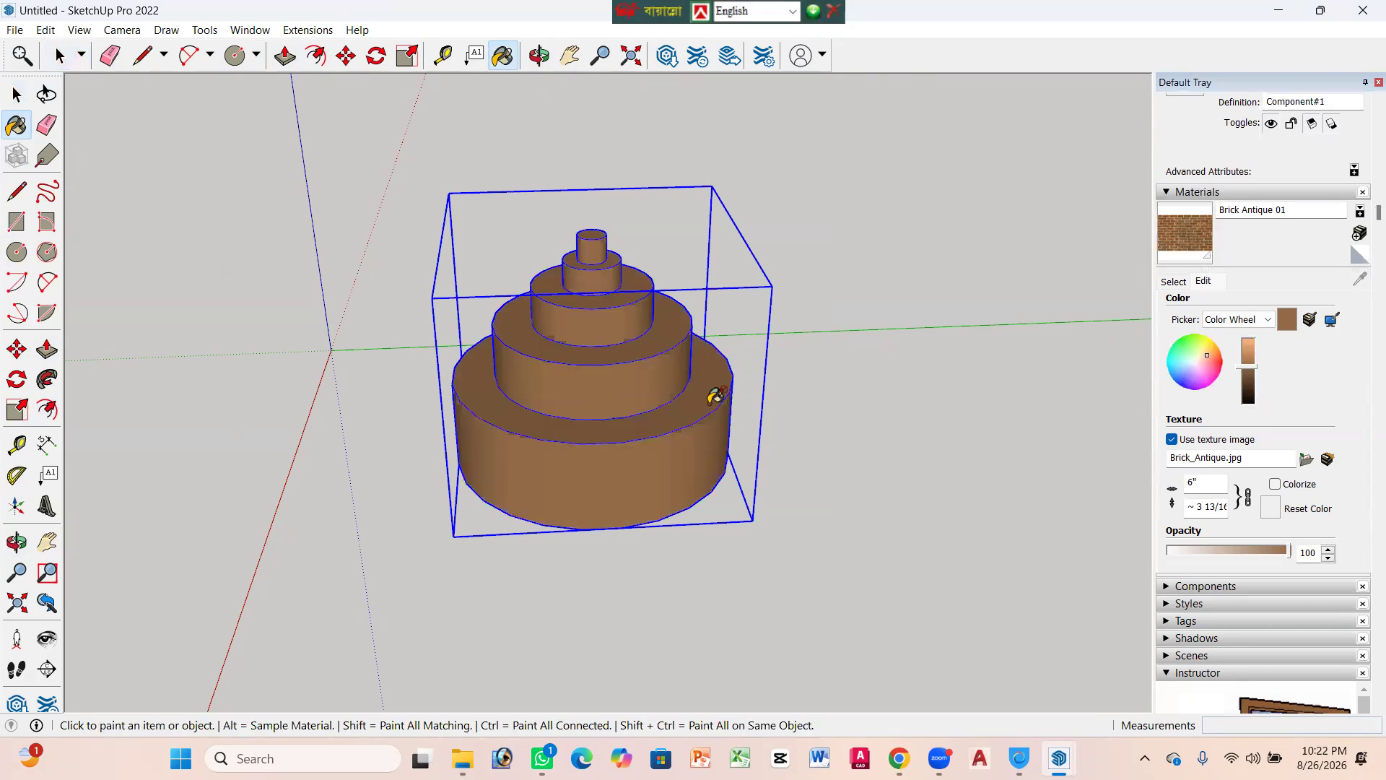
scroll(1272, 363, "up", 2)
scroll(1260, 310, "down", 4)
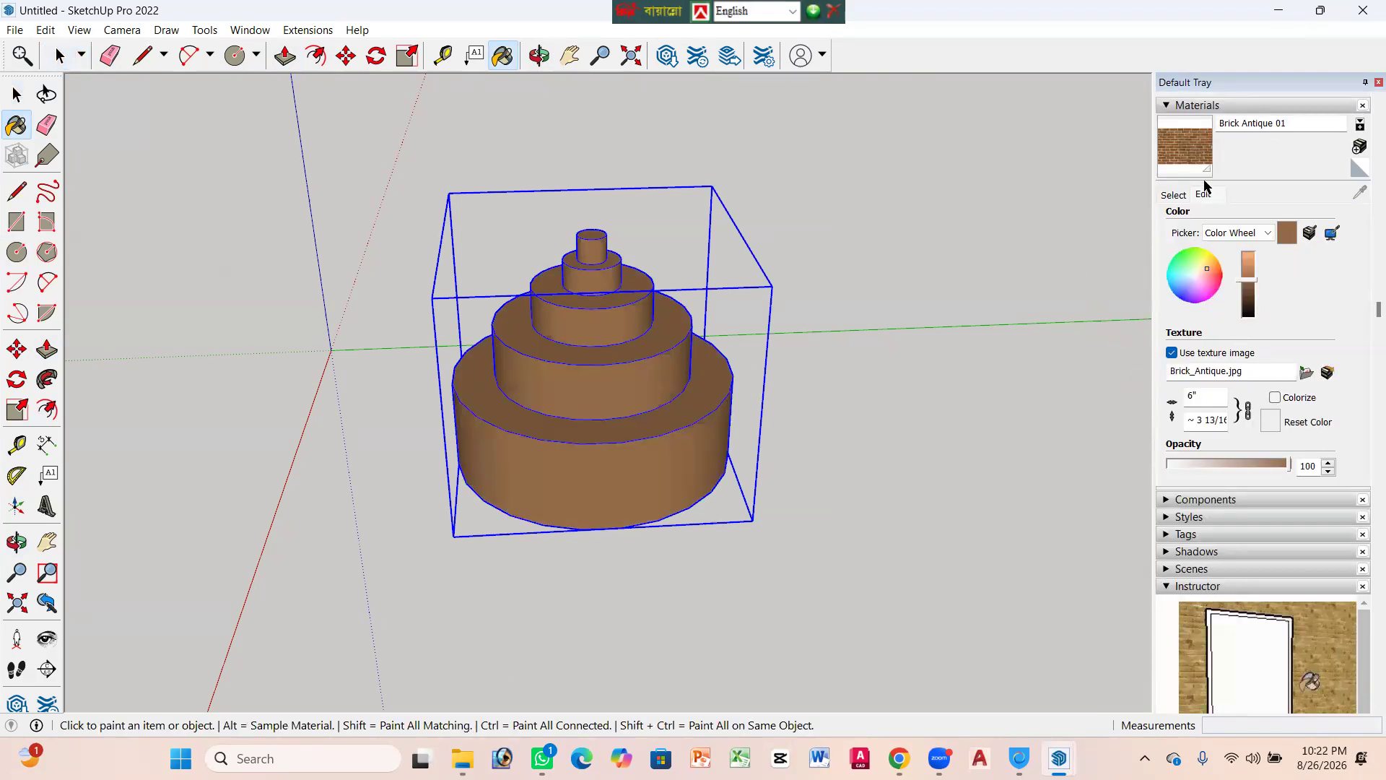
scroll(1283, 671, "up", 3)
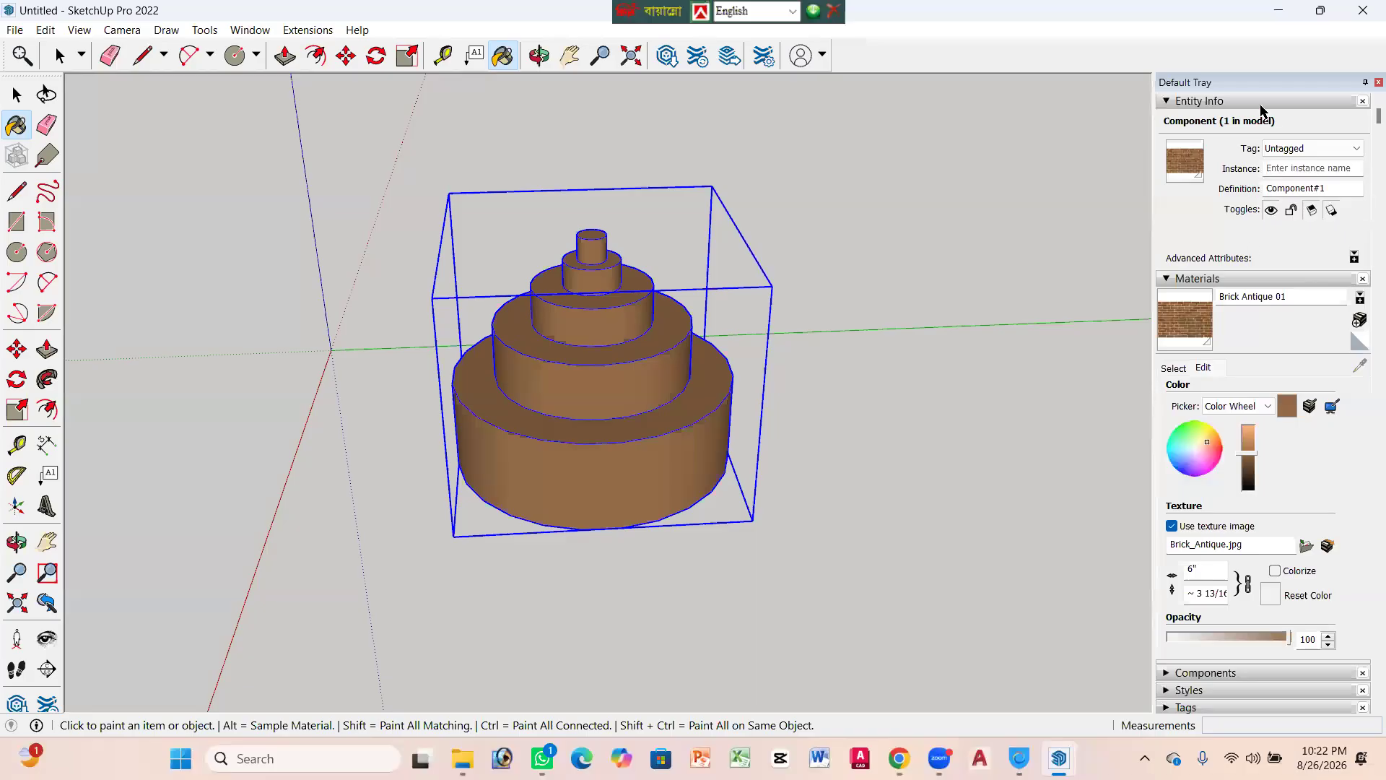
Step: Look through the Brick Antique 01 material settings and the list of components in the model
left_click(1166, 280)
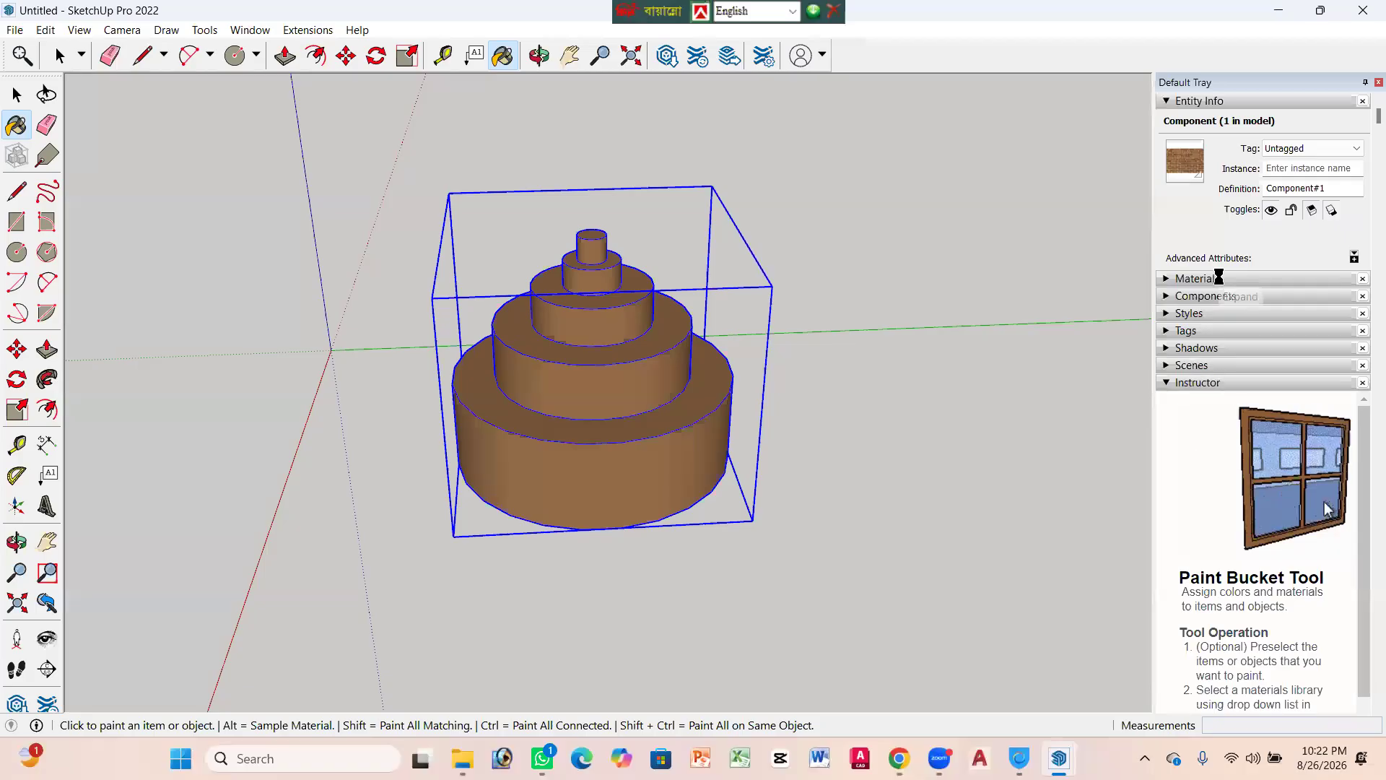
left_click(1256, 280)
left_click(1256, 298)
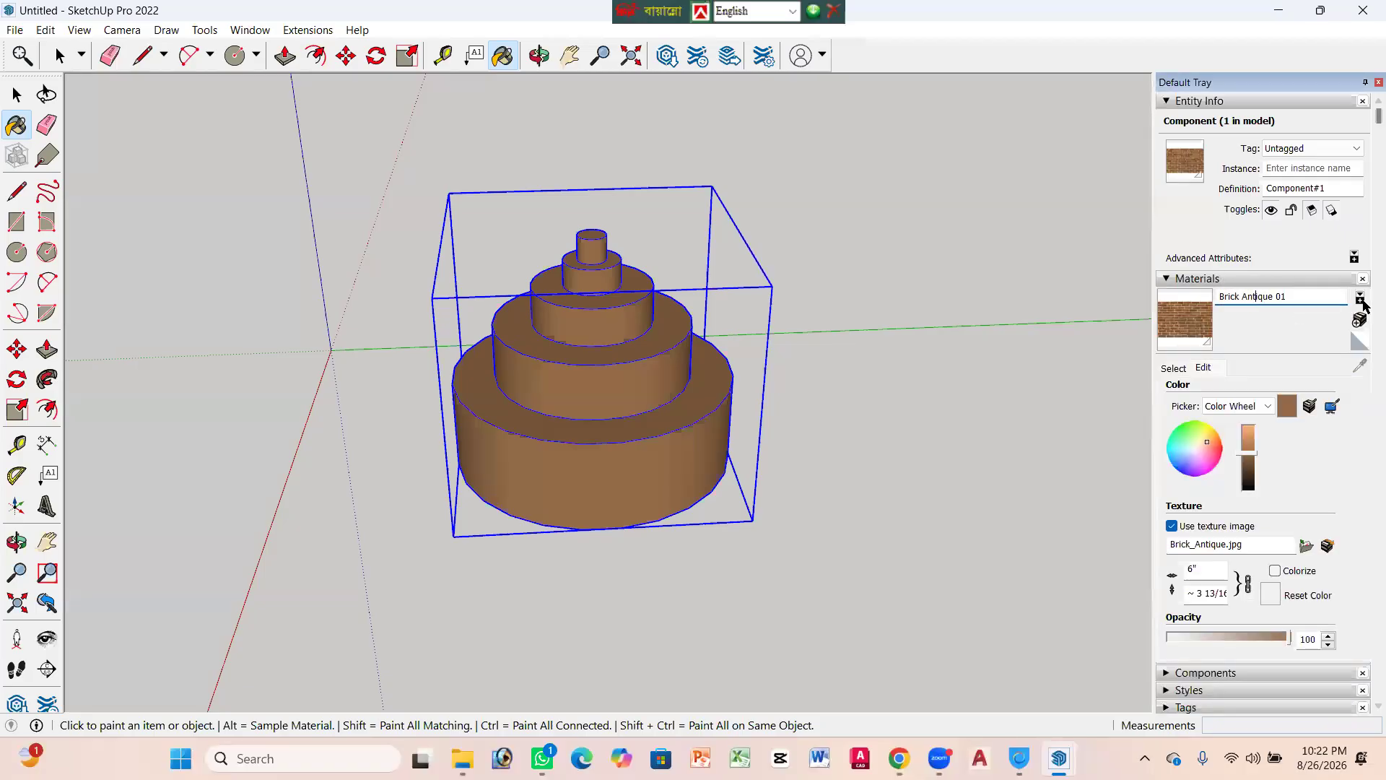
left_click(1362, 294)
left_click(1362, 294)
left_click(1181, 281)
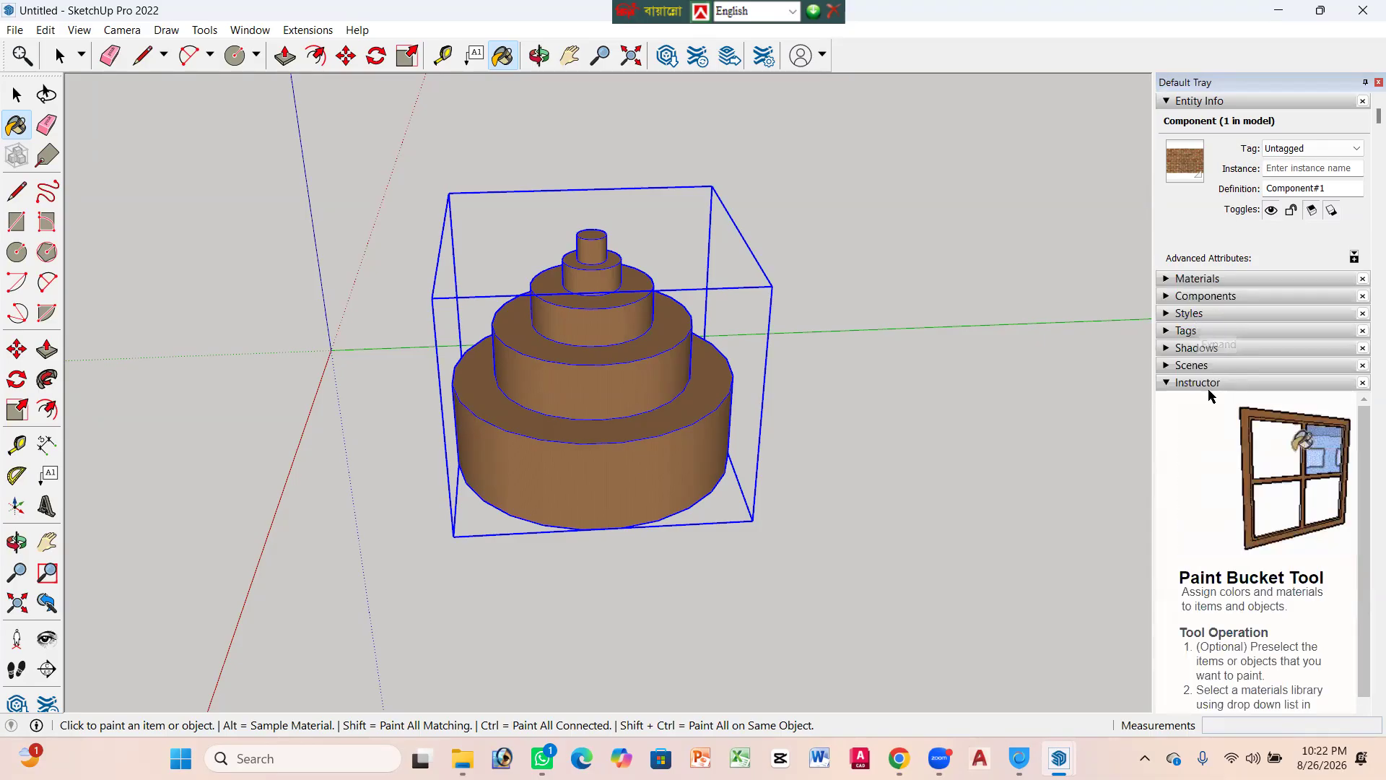
left_click(1274, 282)
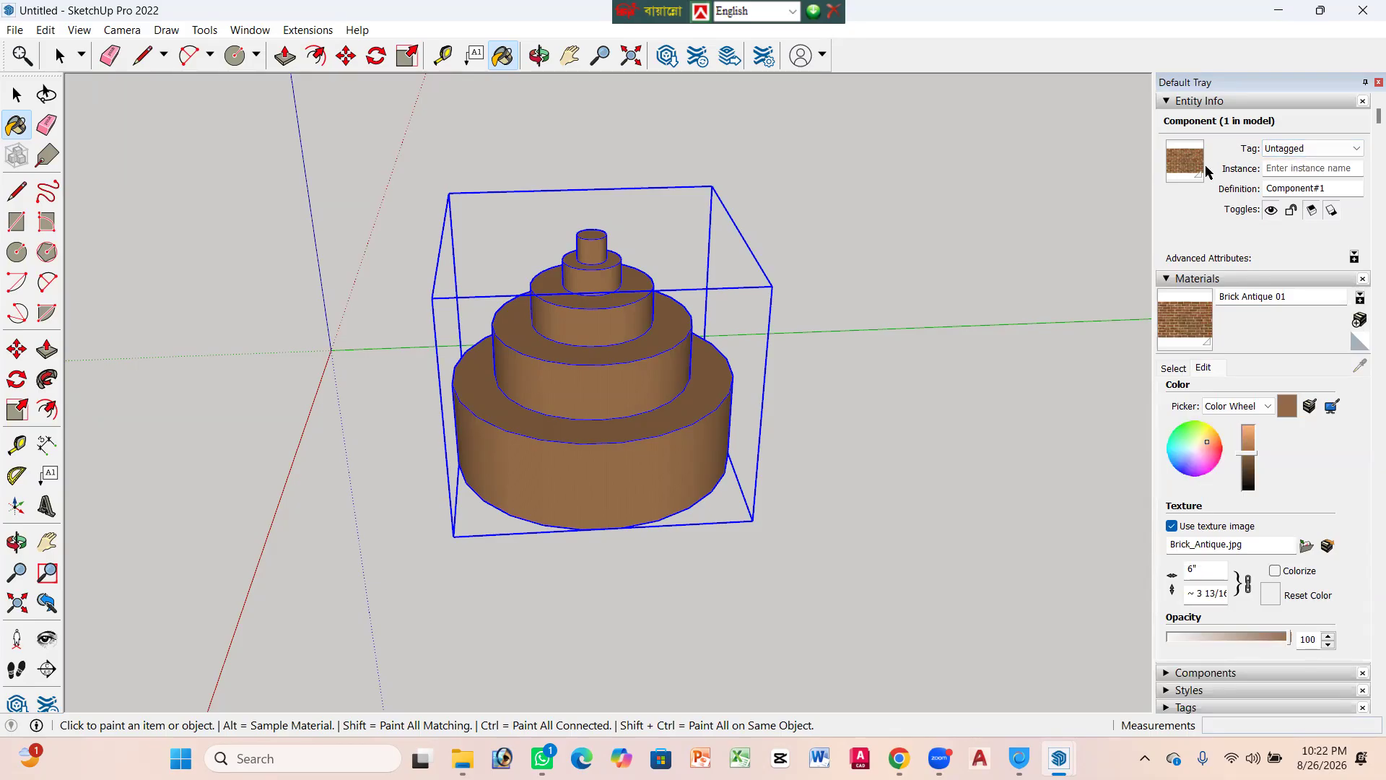
scroll(1202, 462, "down", 8)
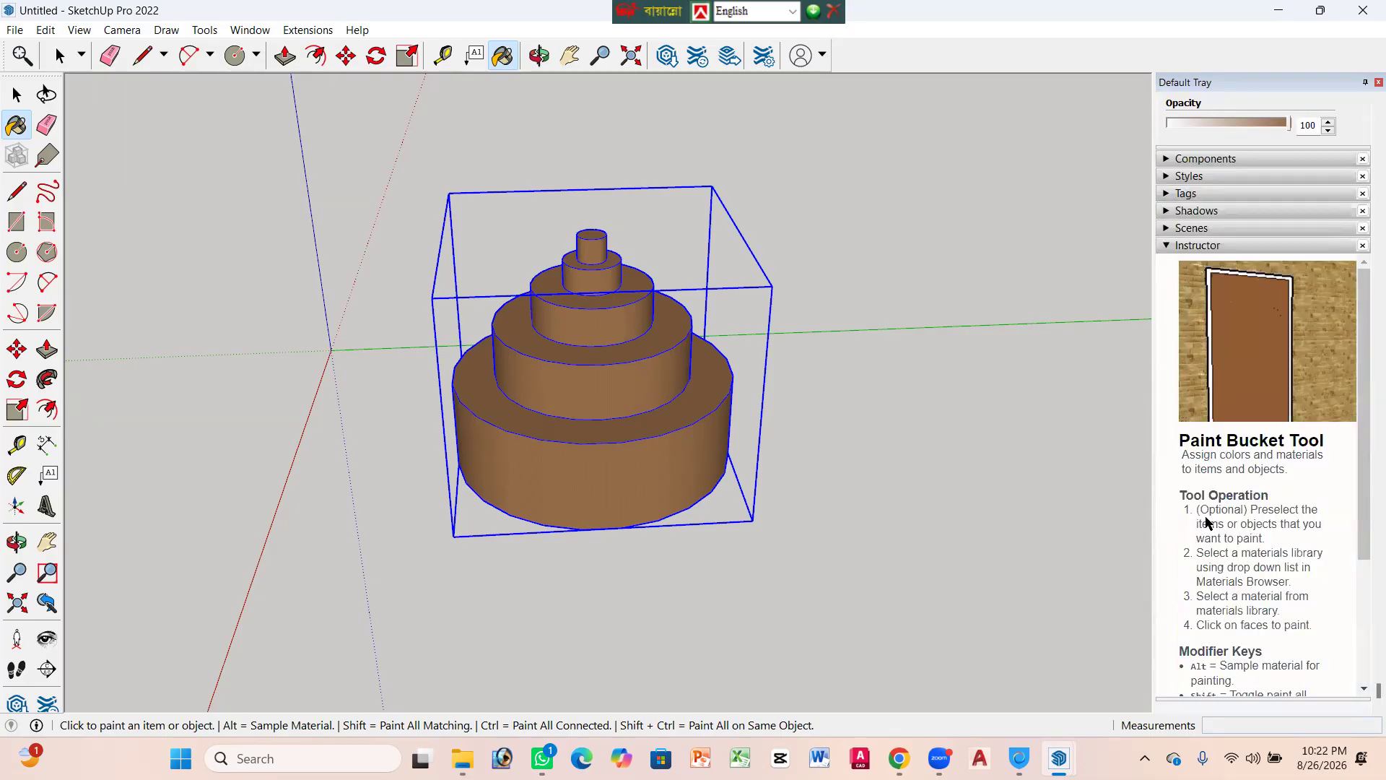
scroll(1209, 527, "up", 8)
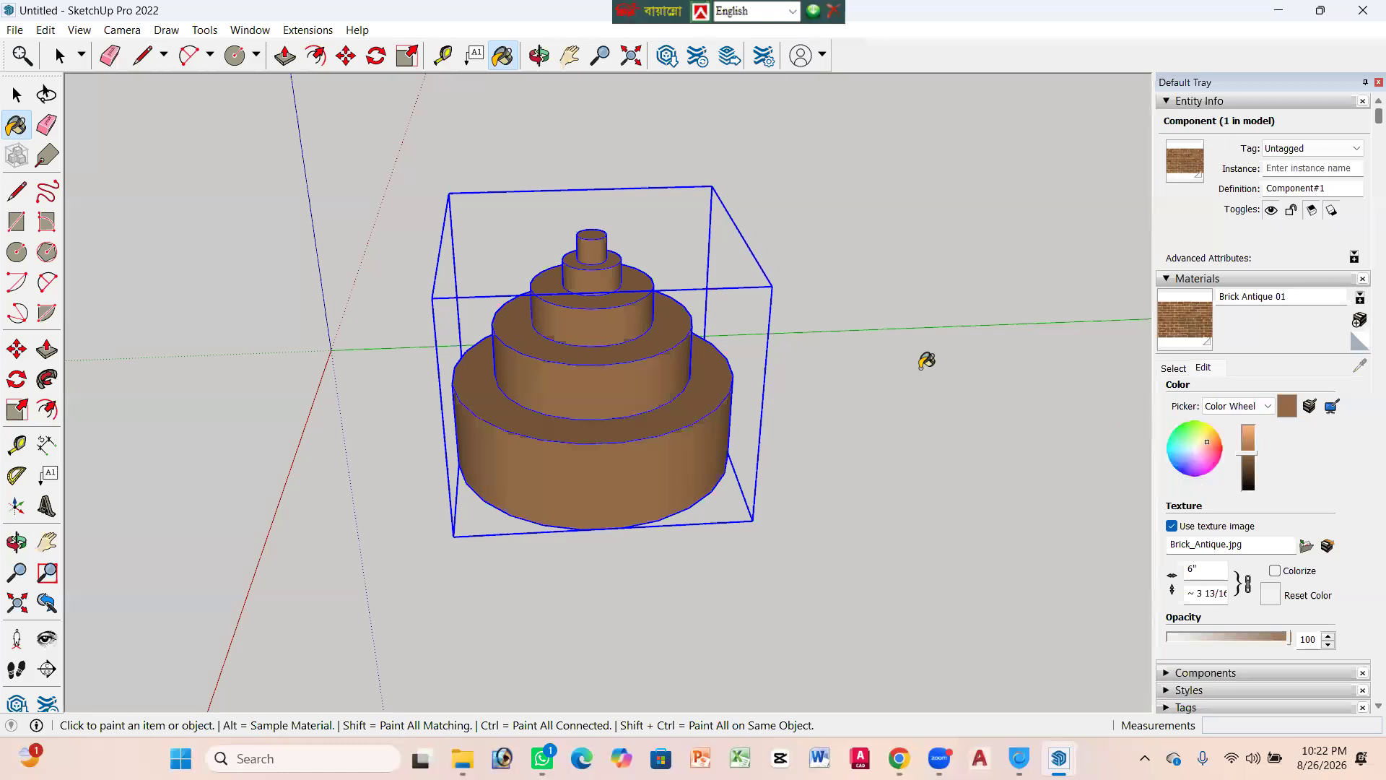
left_click(1210, 372)
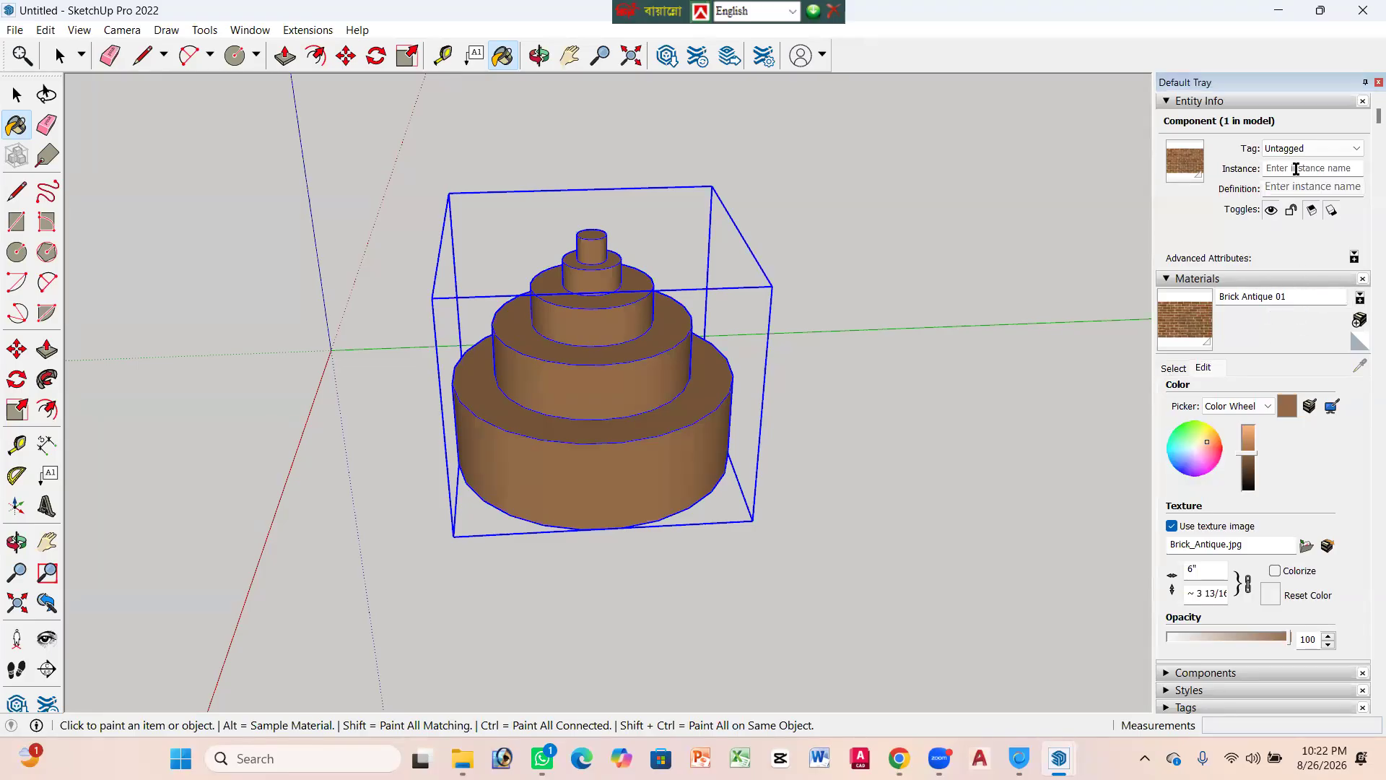
left_click(1172, 281)
left_click(1197, 303)
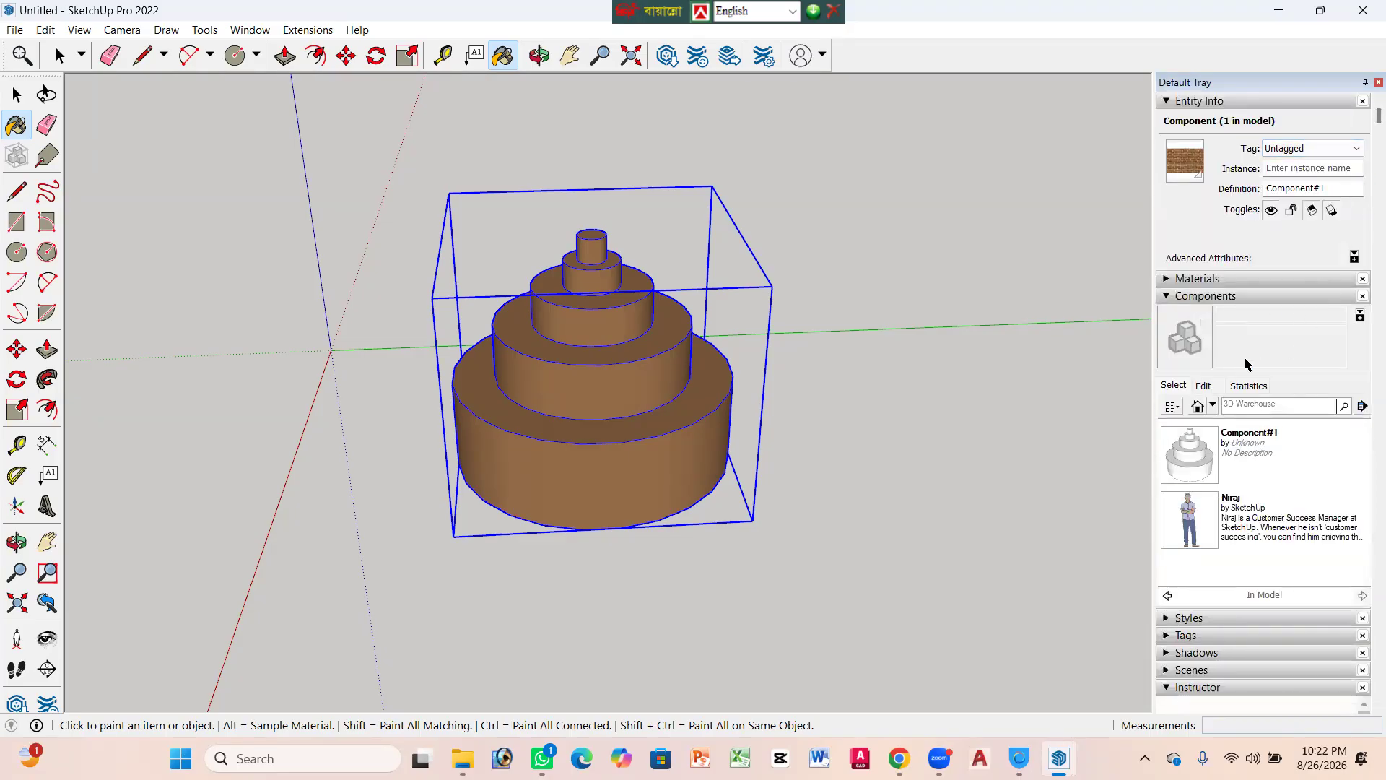
left_click(1240, 296)
left_click(1240, 296)
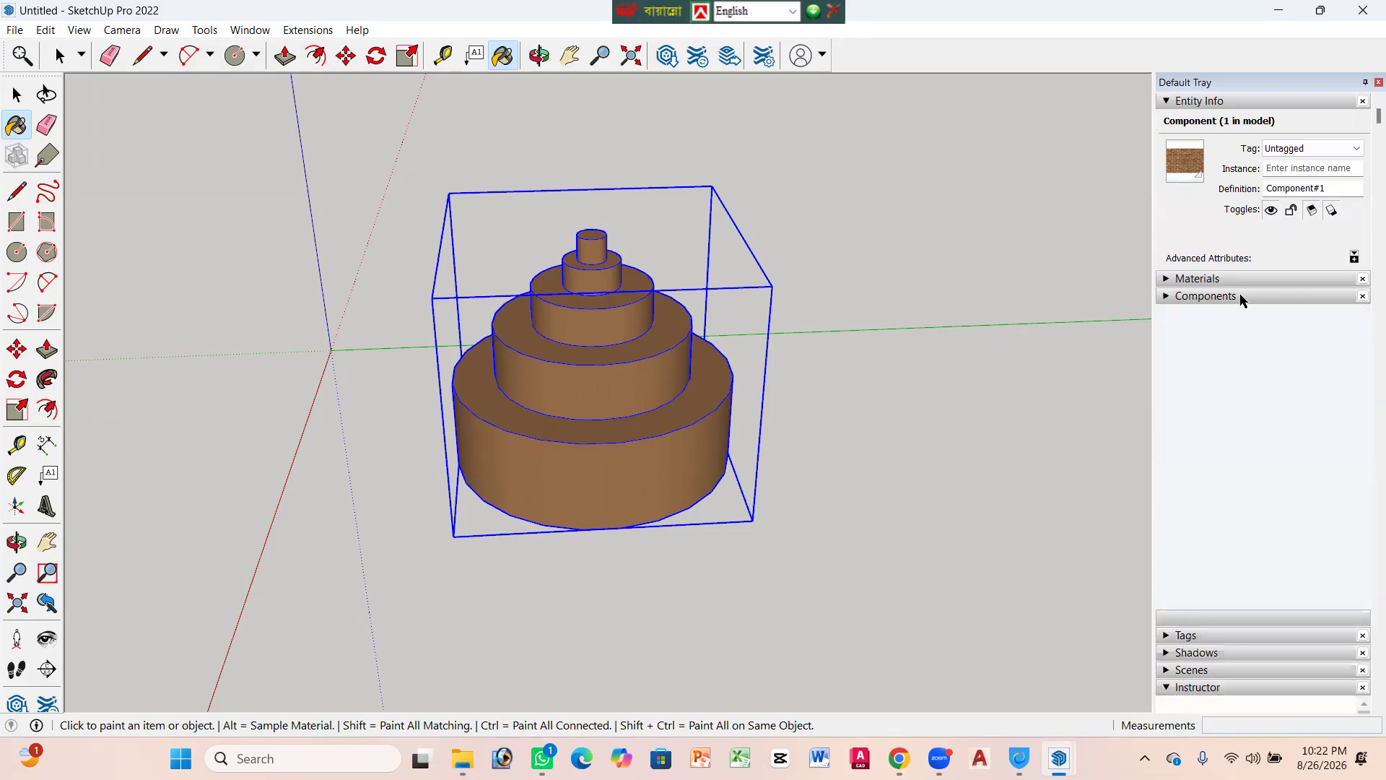
left_click(1292, 280)
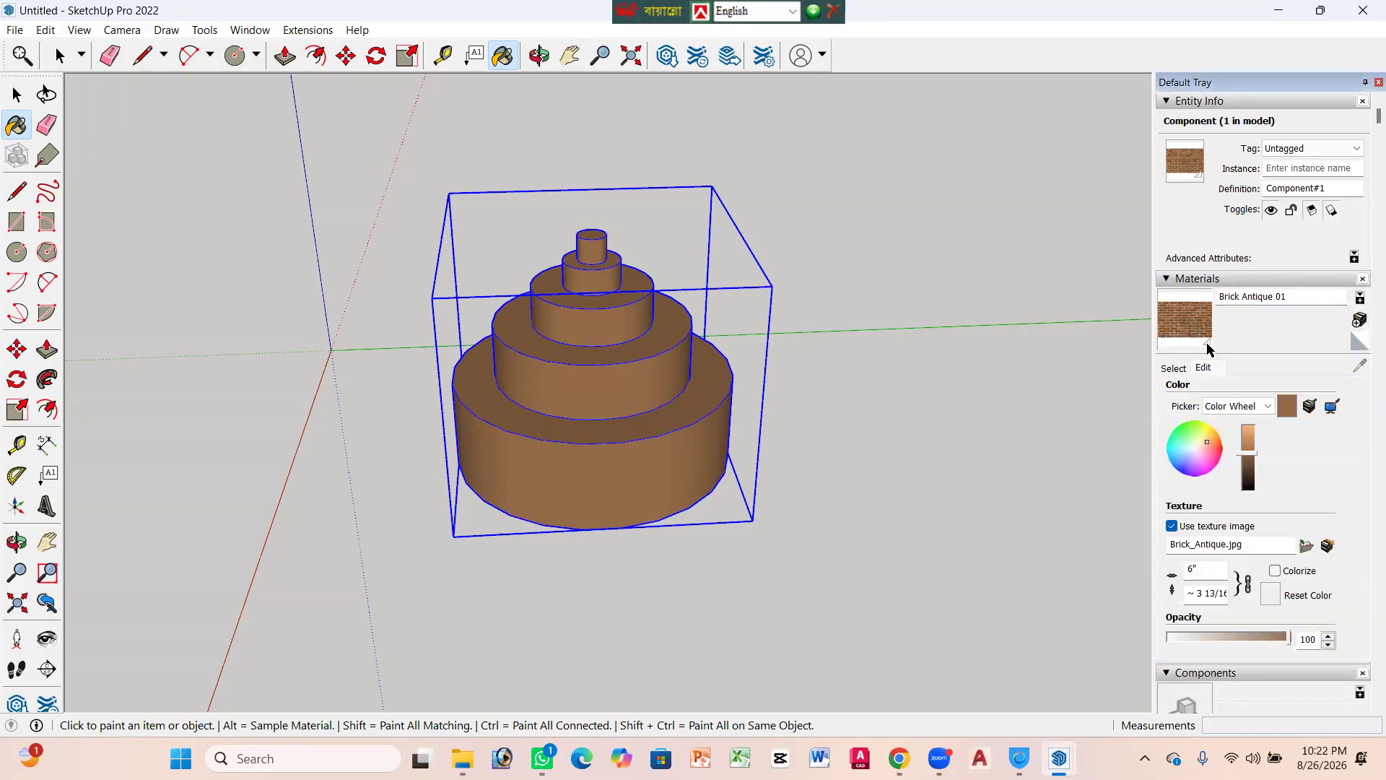
left_click(1279, 297)
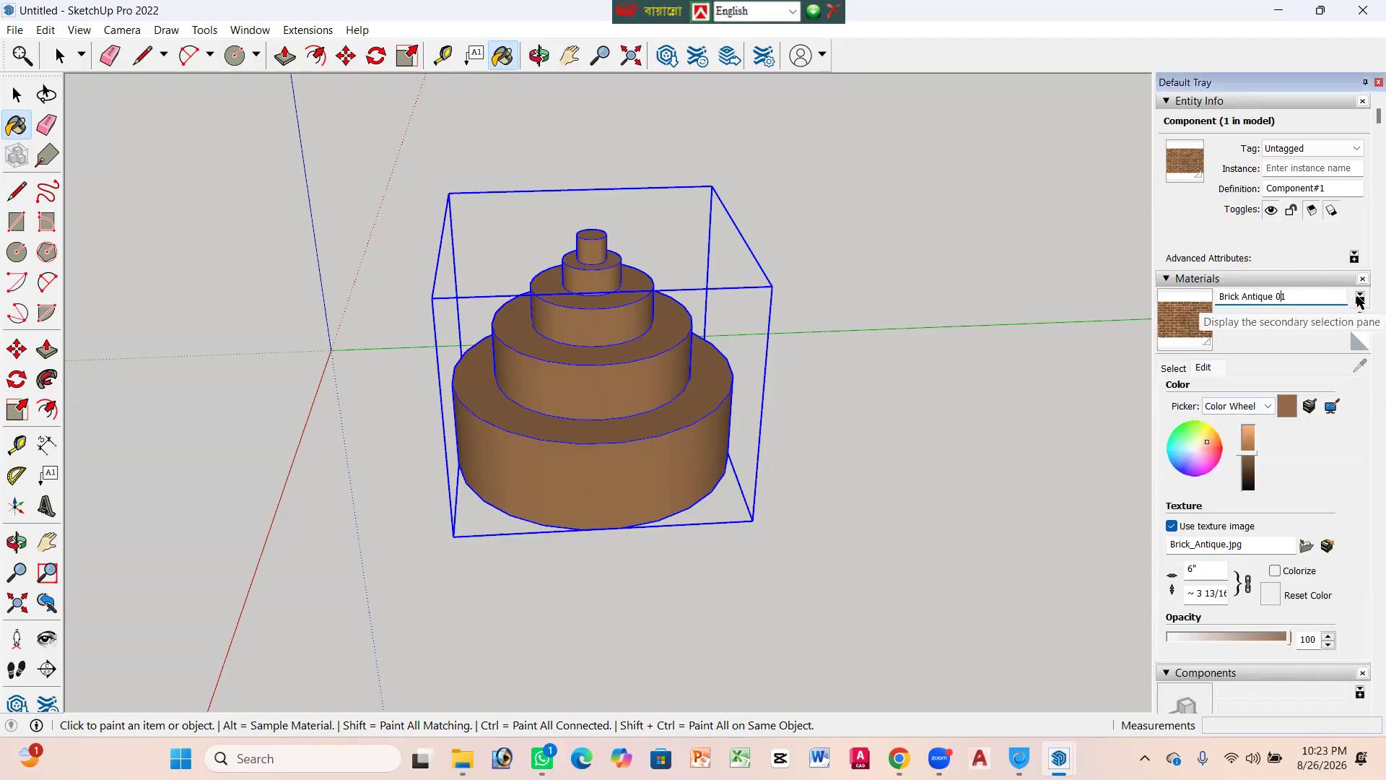
left_click(1360, 298)
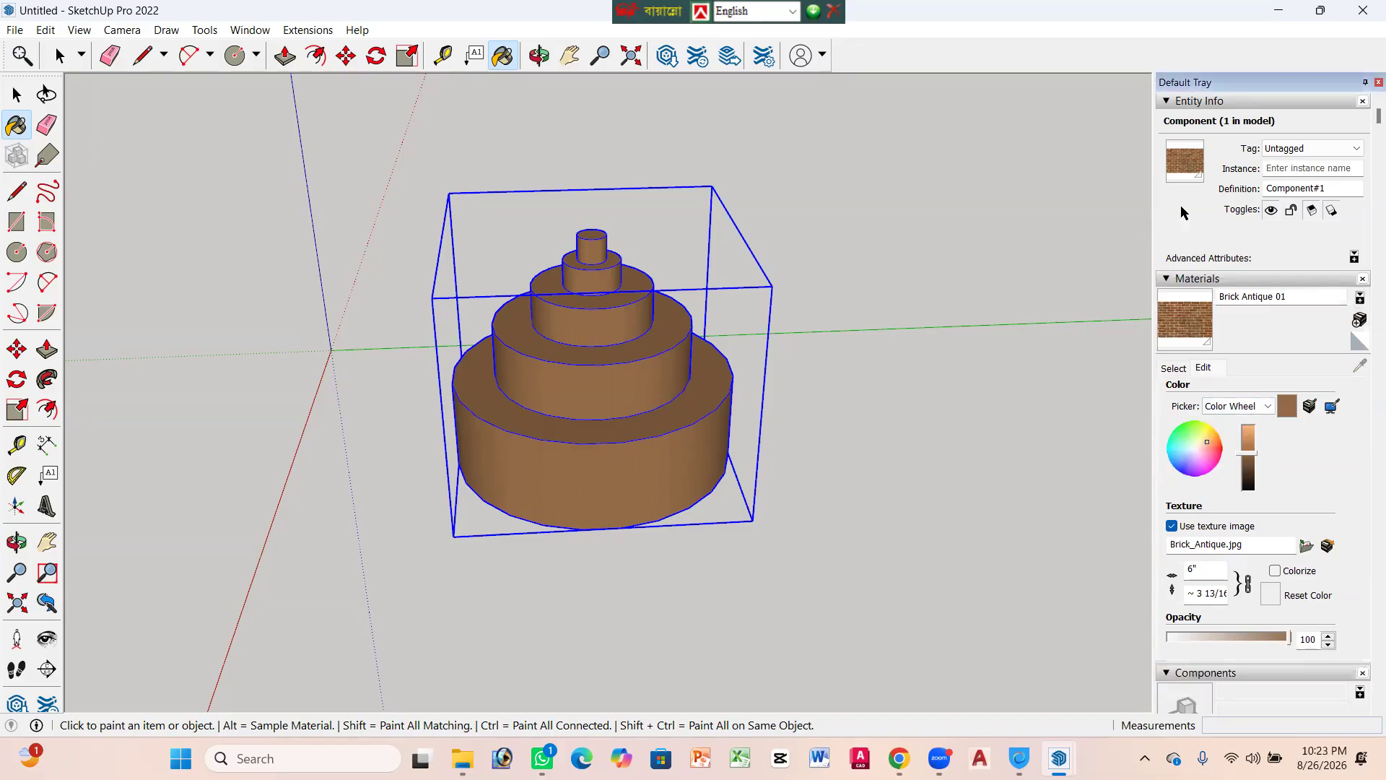
Step: Check the tower component's paint choices and the Brick Antique 01 settings, and collapse the list of components in the model
left_click(1193, 169)
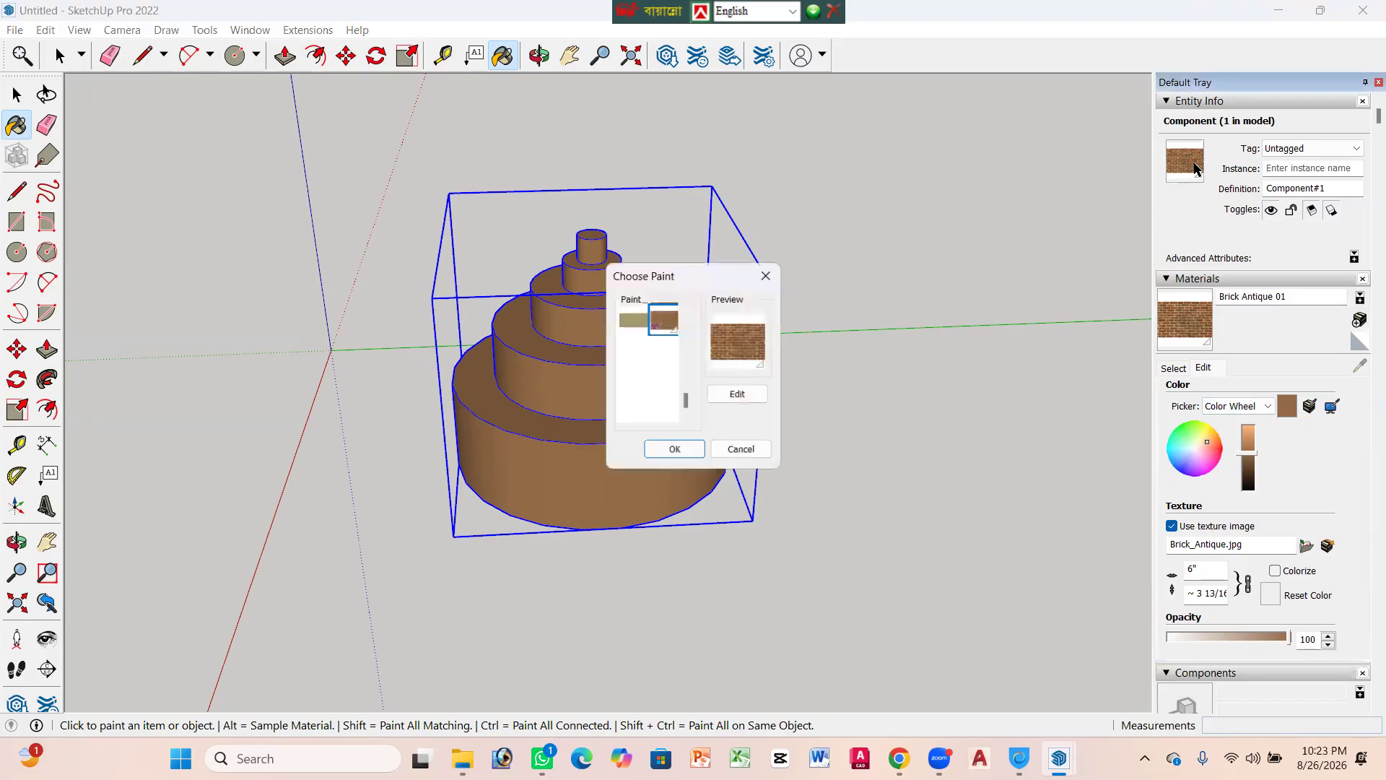
left_click(765, 270)
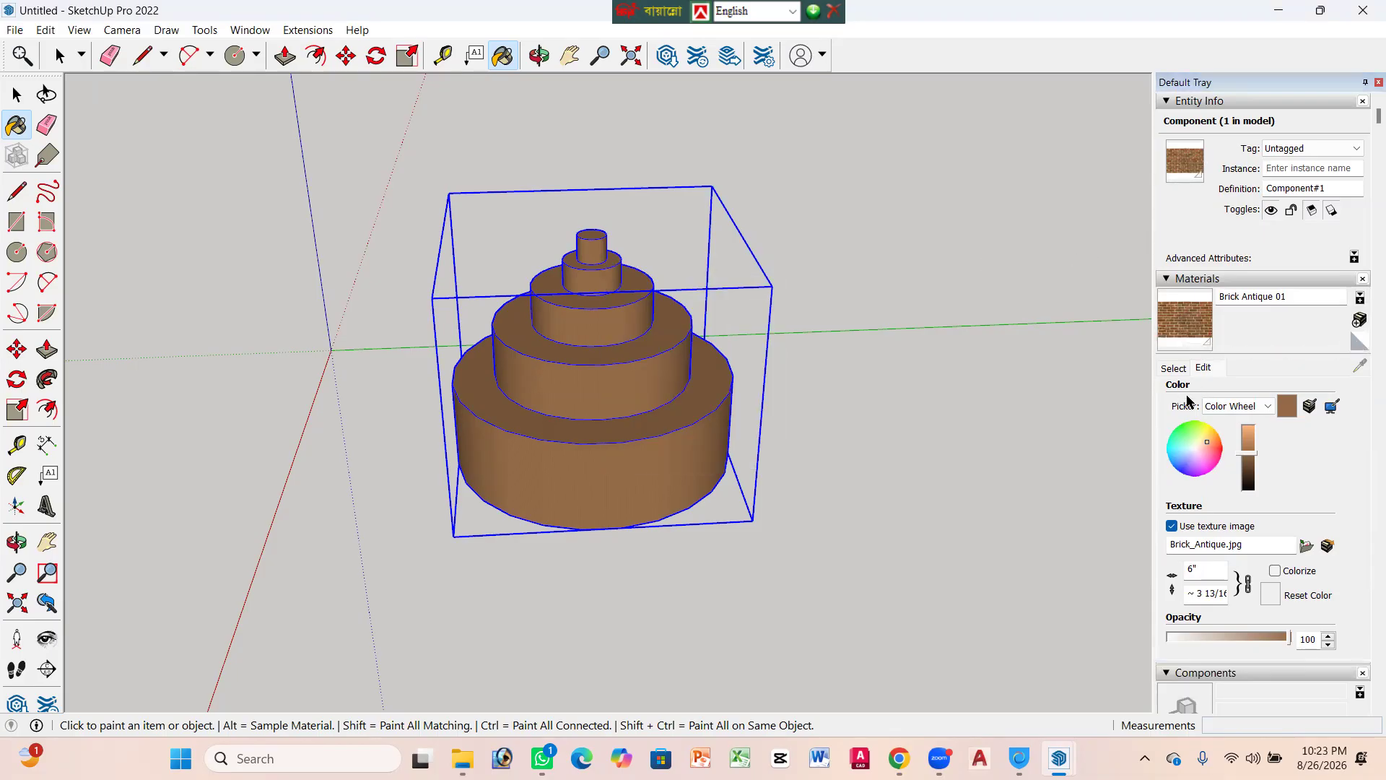
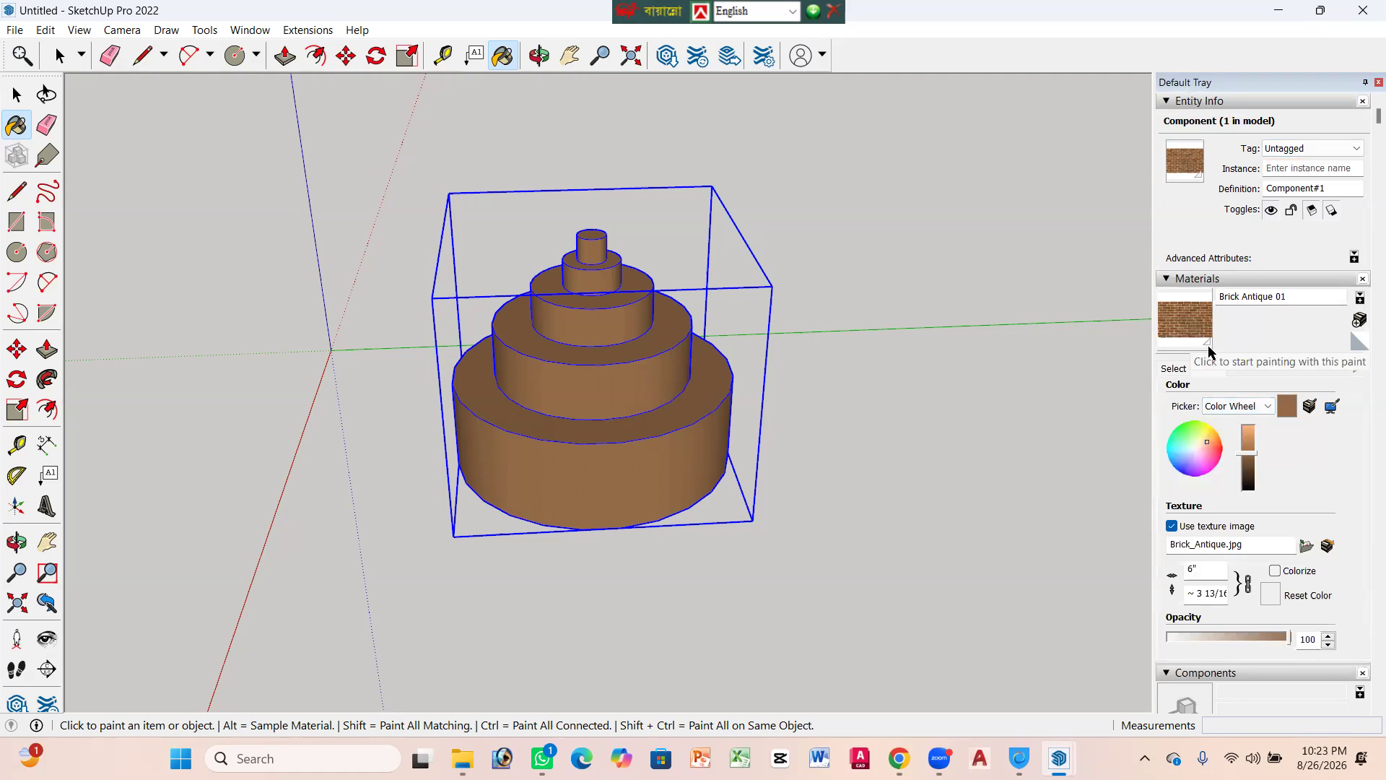
left_click(1169, 277)
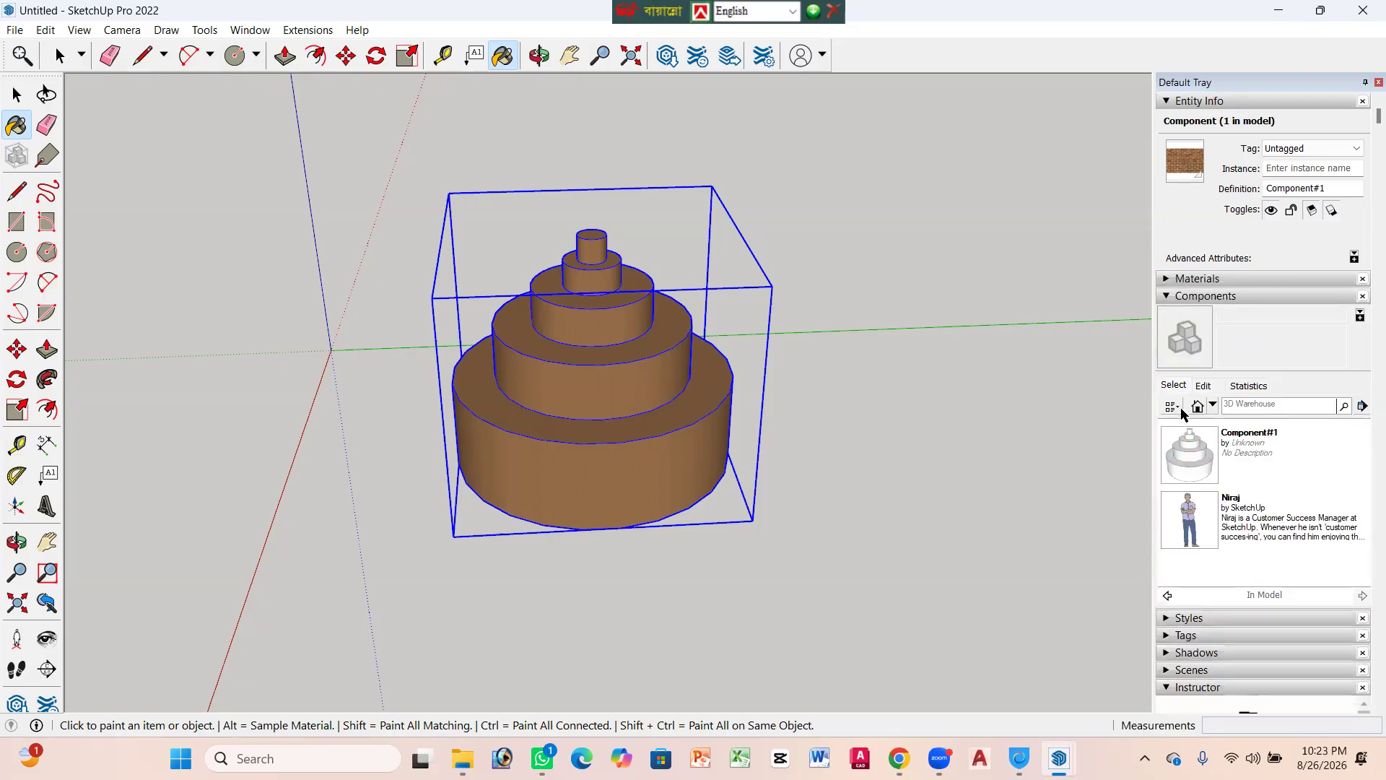
left_click(1212, 296)
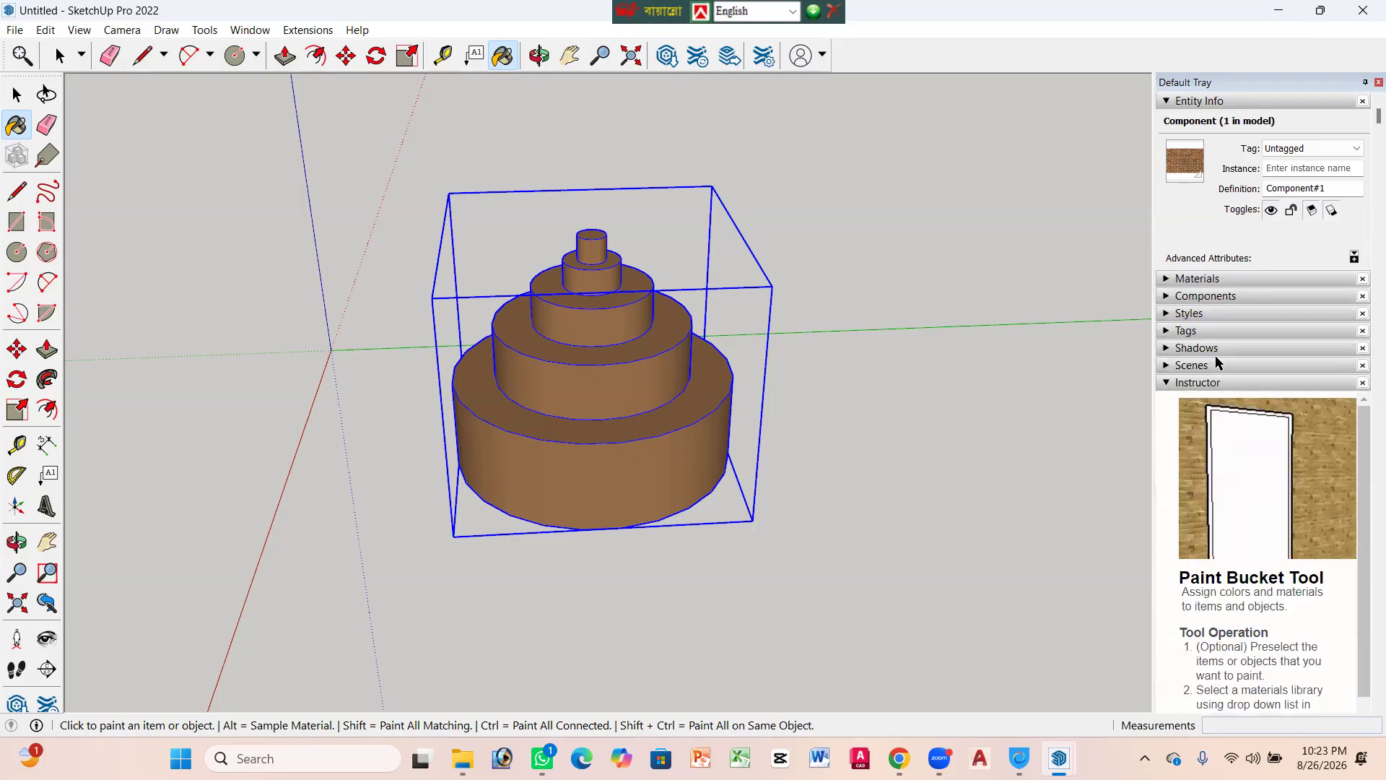
left_click(1245, 279)
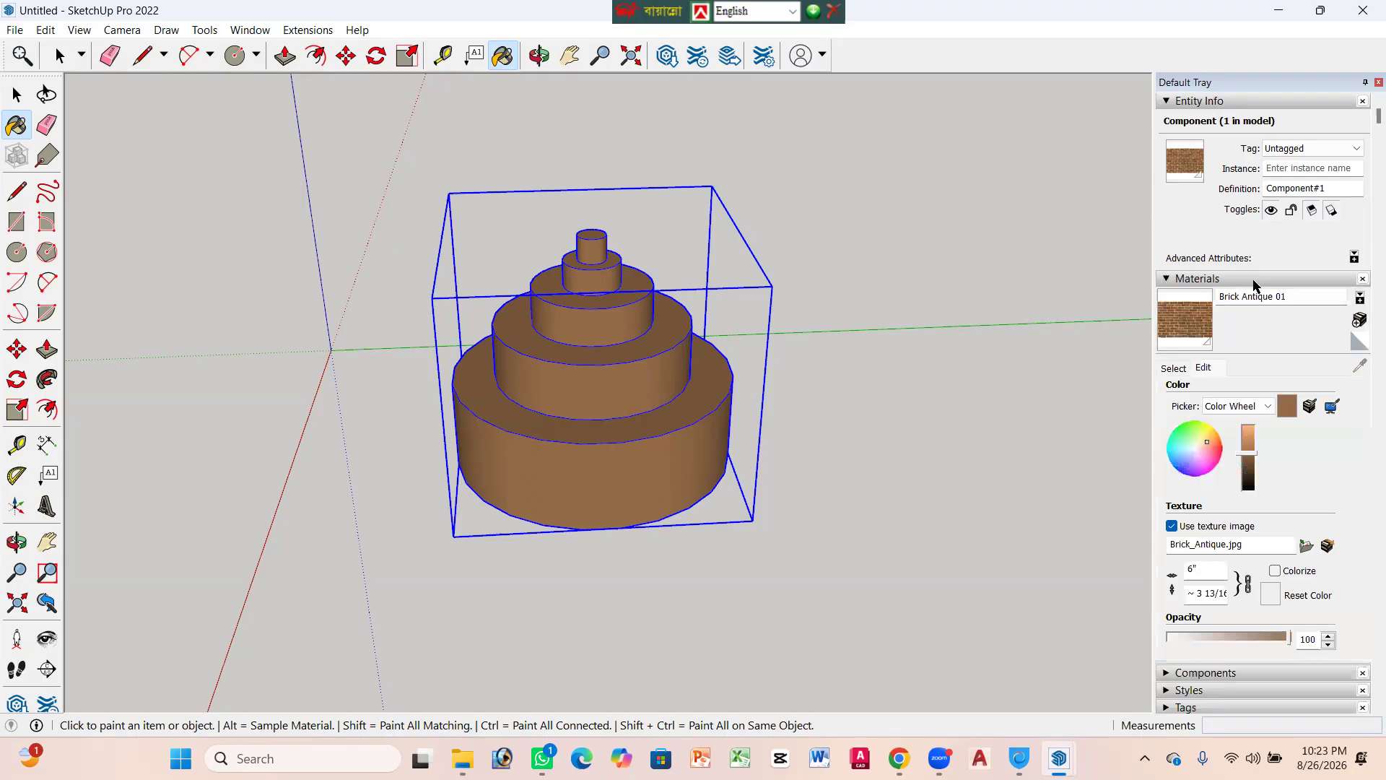
left_click(1360, 299)
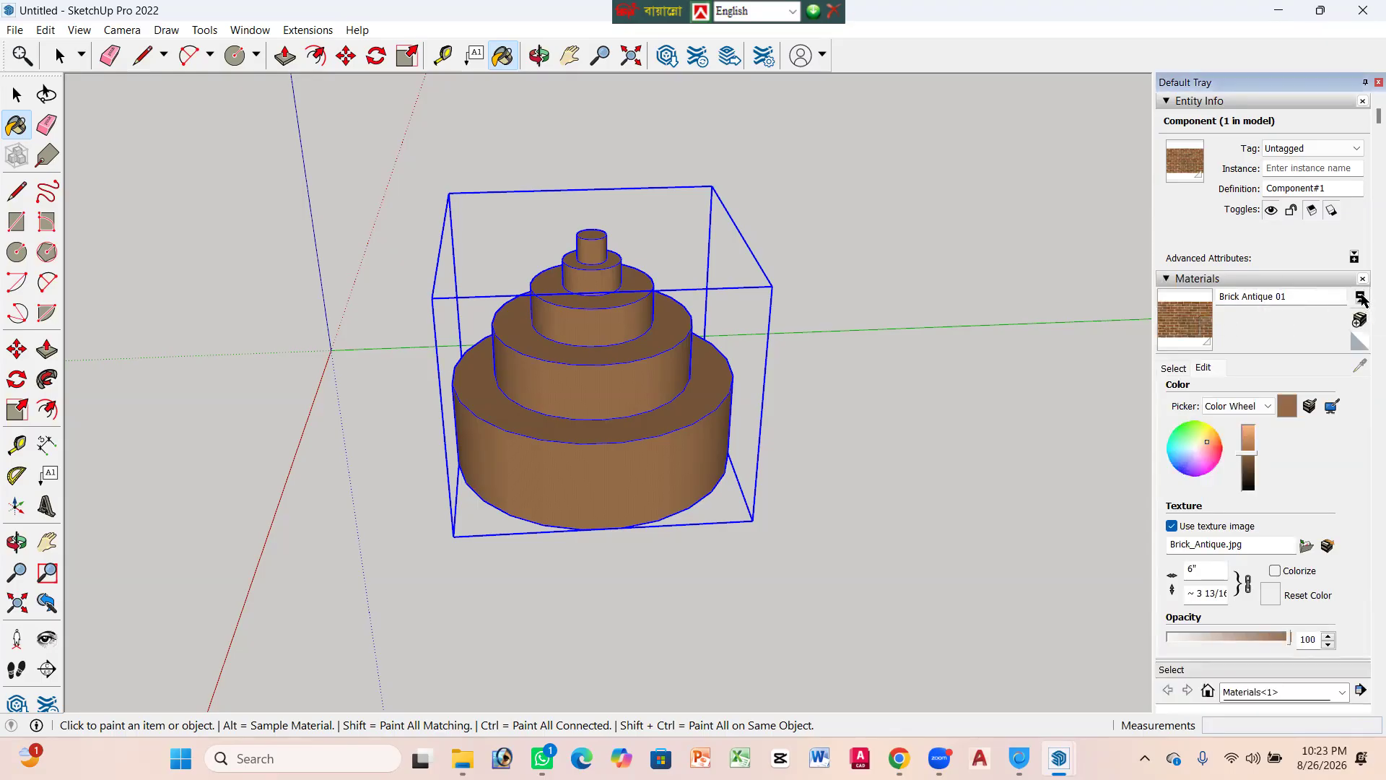
left_click(1362, 299)
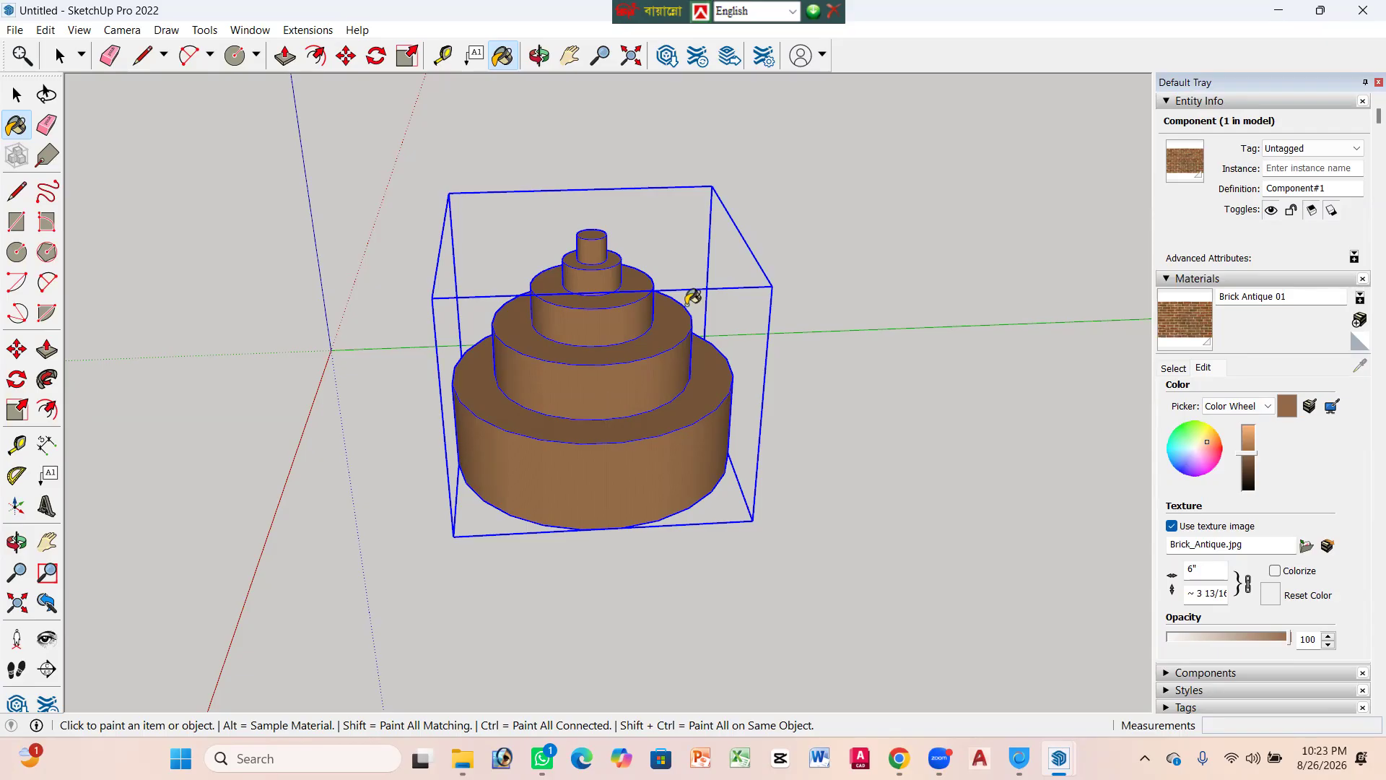
Step: Deselect the brick-painted tower component
key("space")
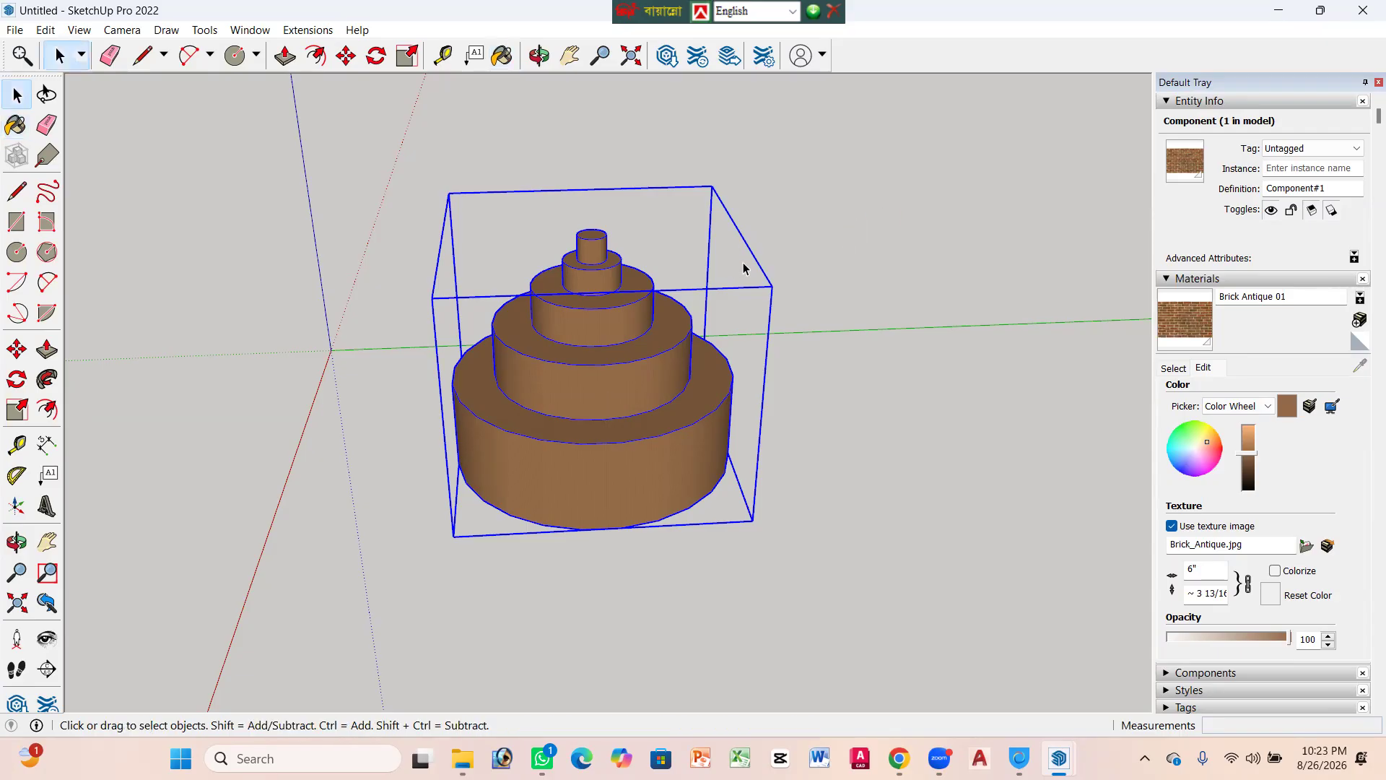
left_click(837, 211)
scroll(506, 311, "down", 2)
scroll(572, 350, "up", 2)
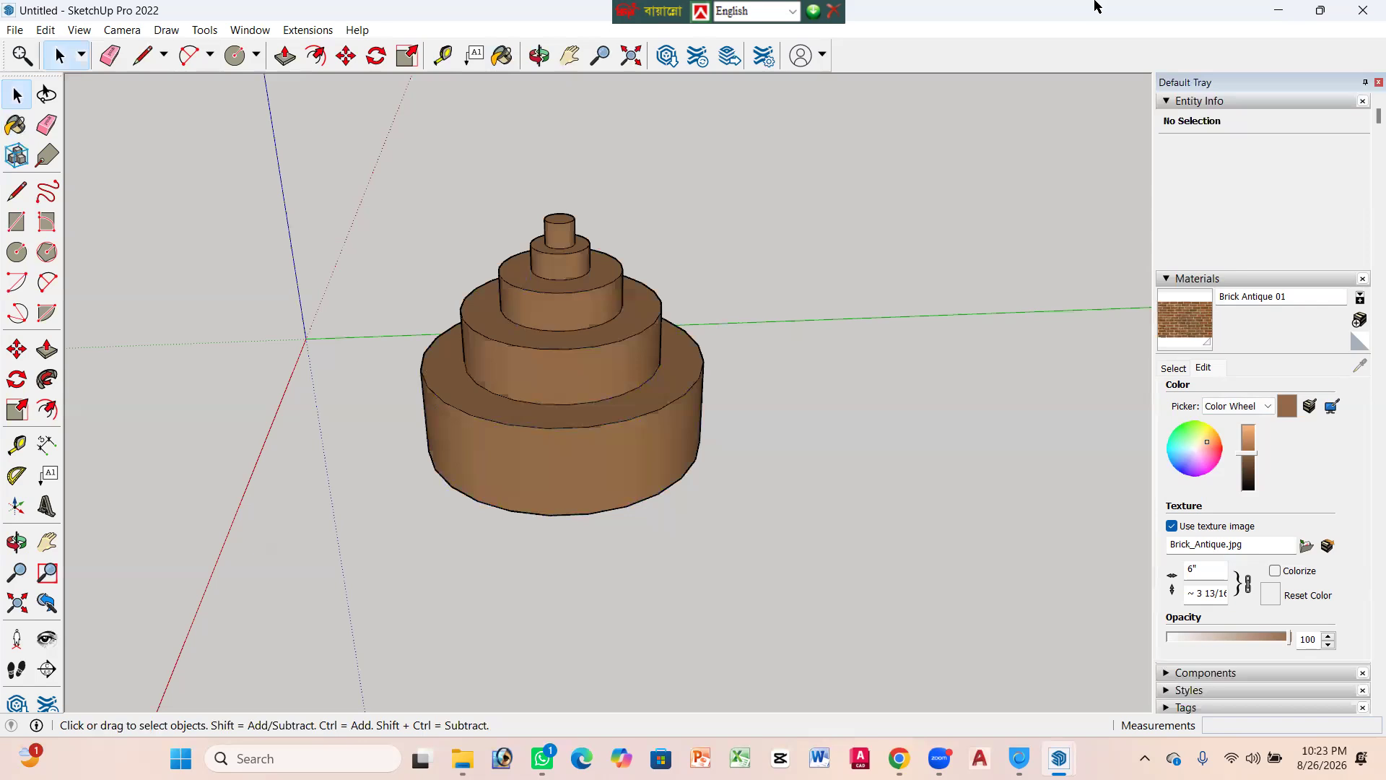
scroll(696, 228, "down", 1)
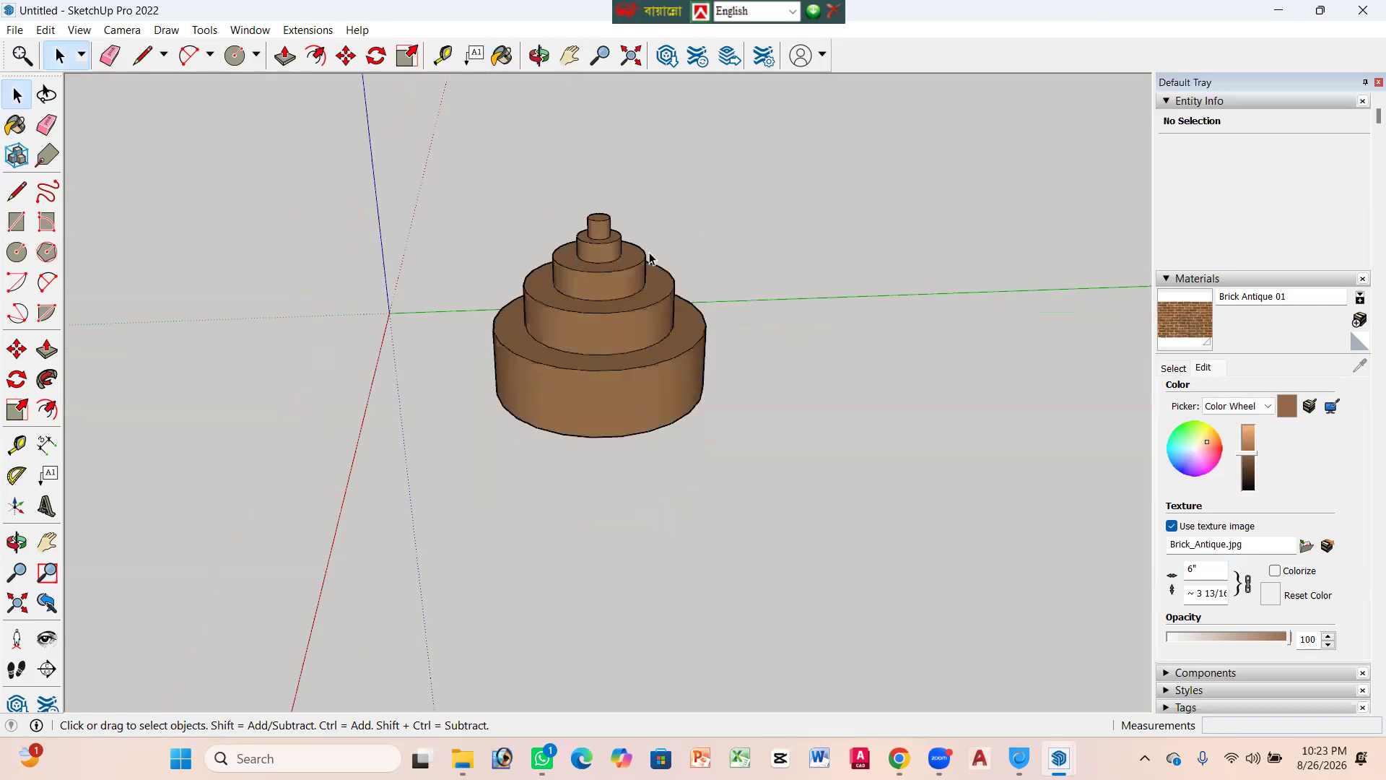
scroll(672, 246, "down", 1)
scroll(652, 224, "up", 1)
key("o")
key("space")
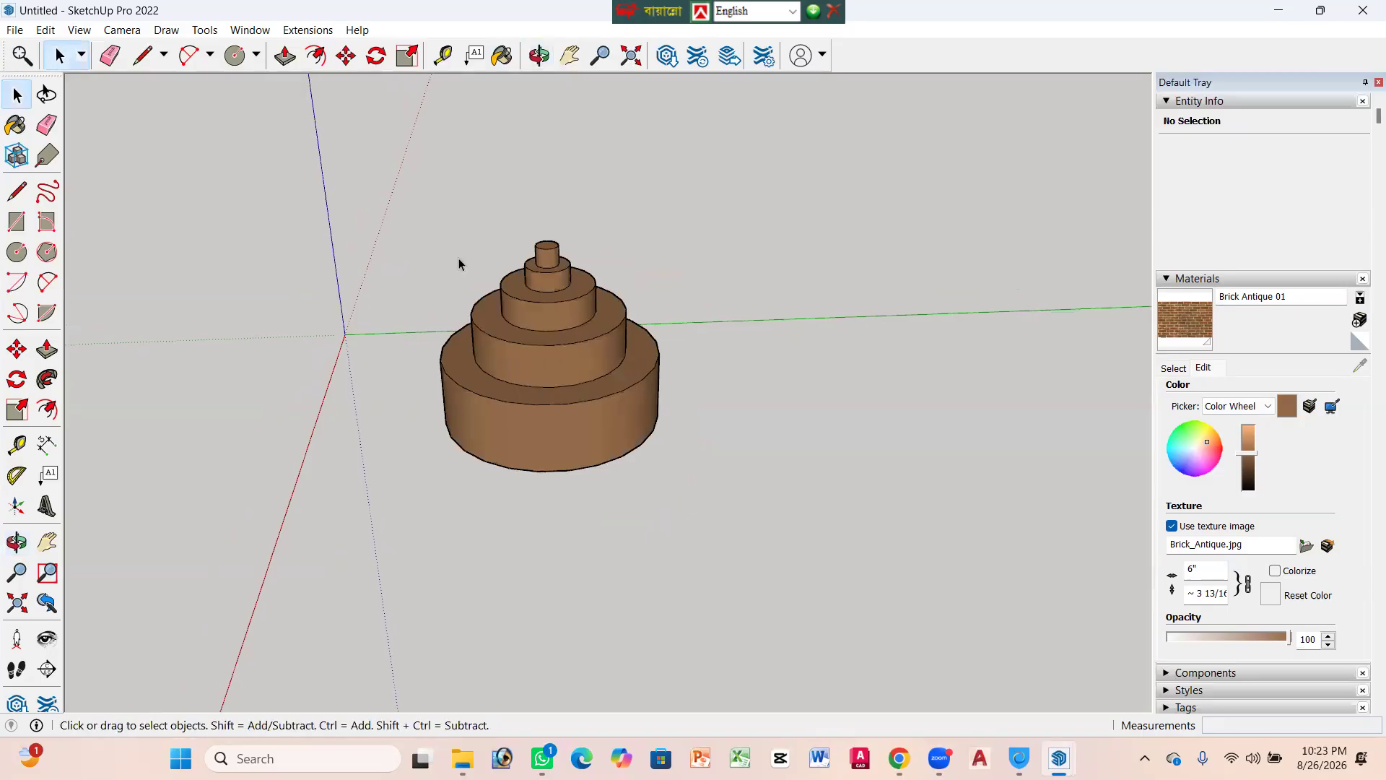
Step: Try erasing the tower component twice with the Eraser, undoing the erasure each time
left_click(562, 338)
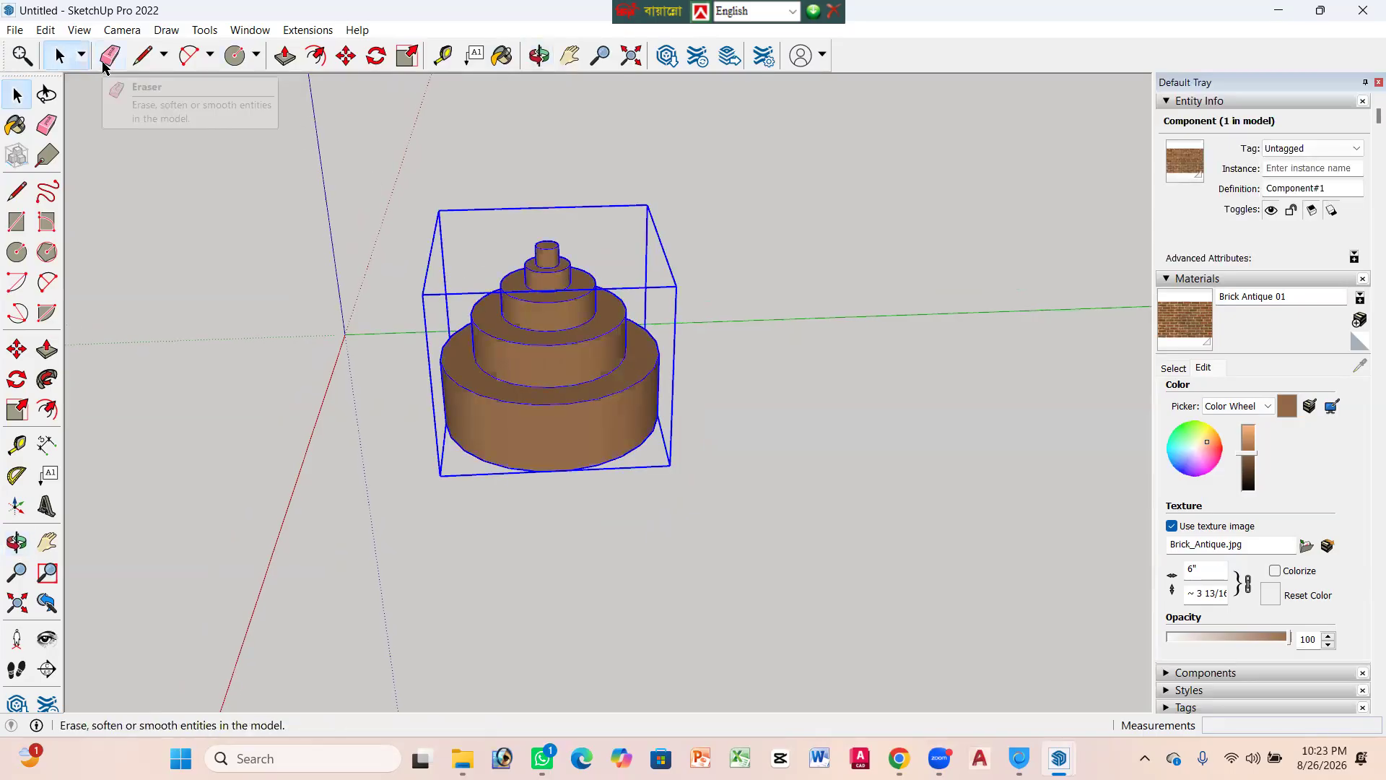
left_click(109, 56)
left_click(569, 321)
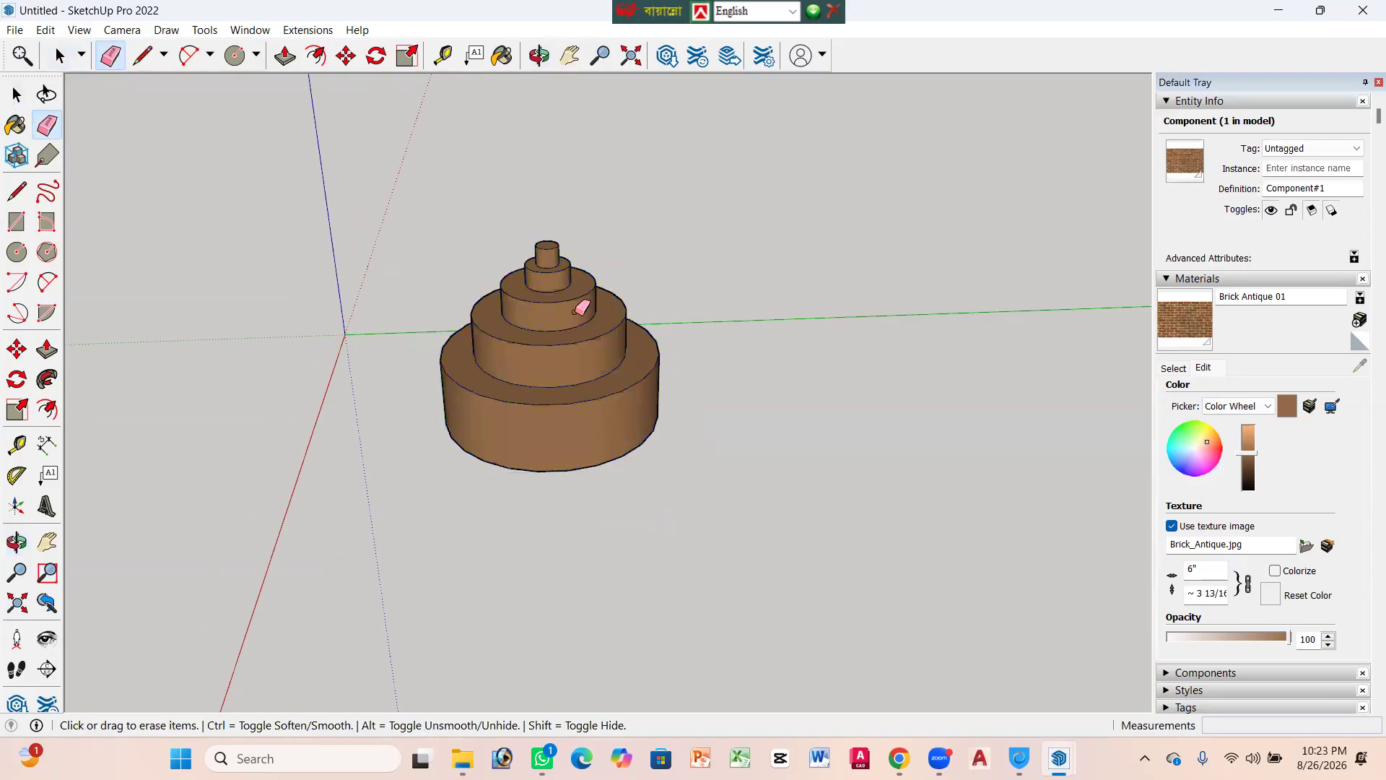
left_click(556, 276)
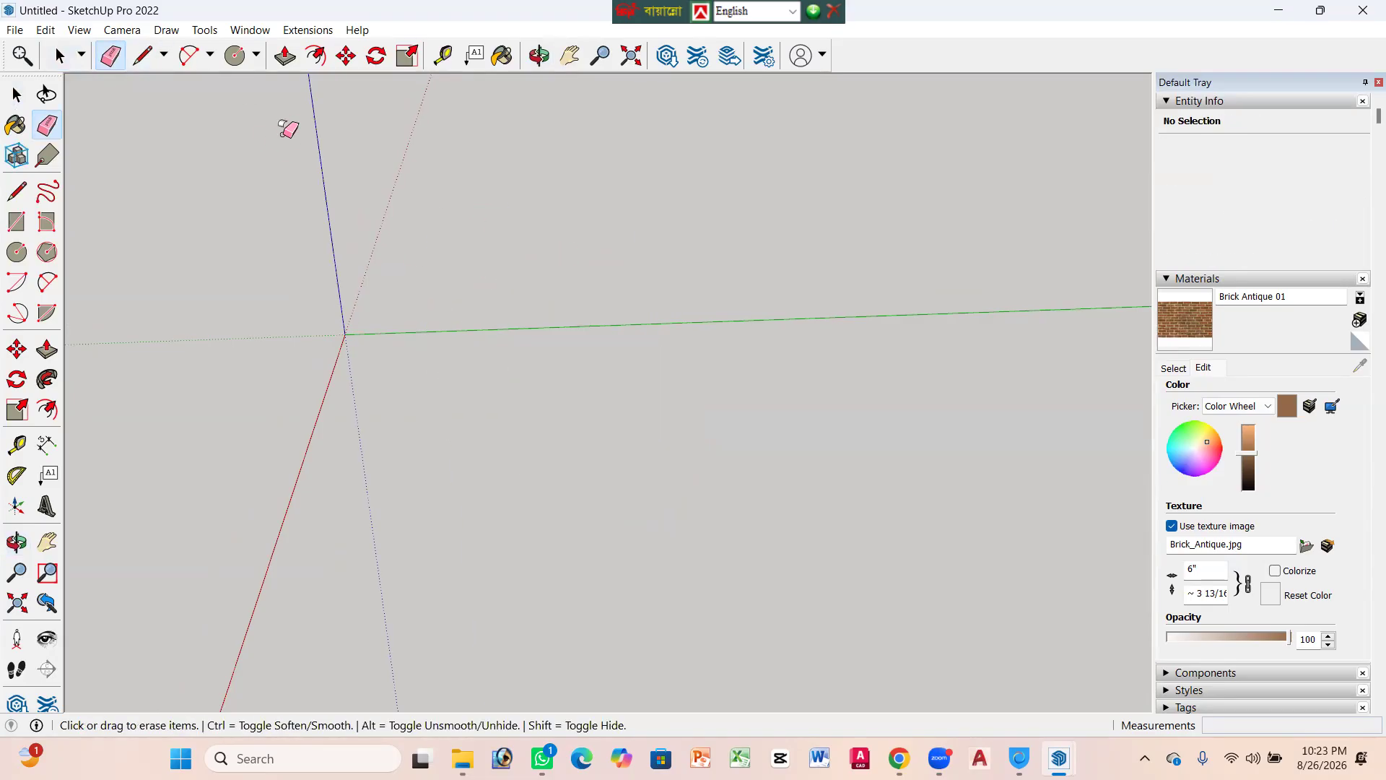
key("ctrl+z")
scroll(567, 272, "up", 2)
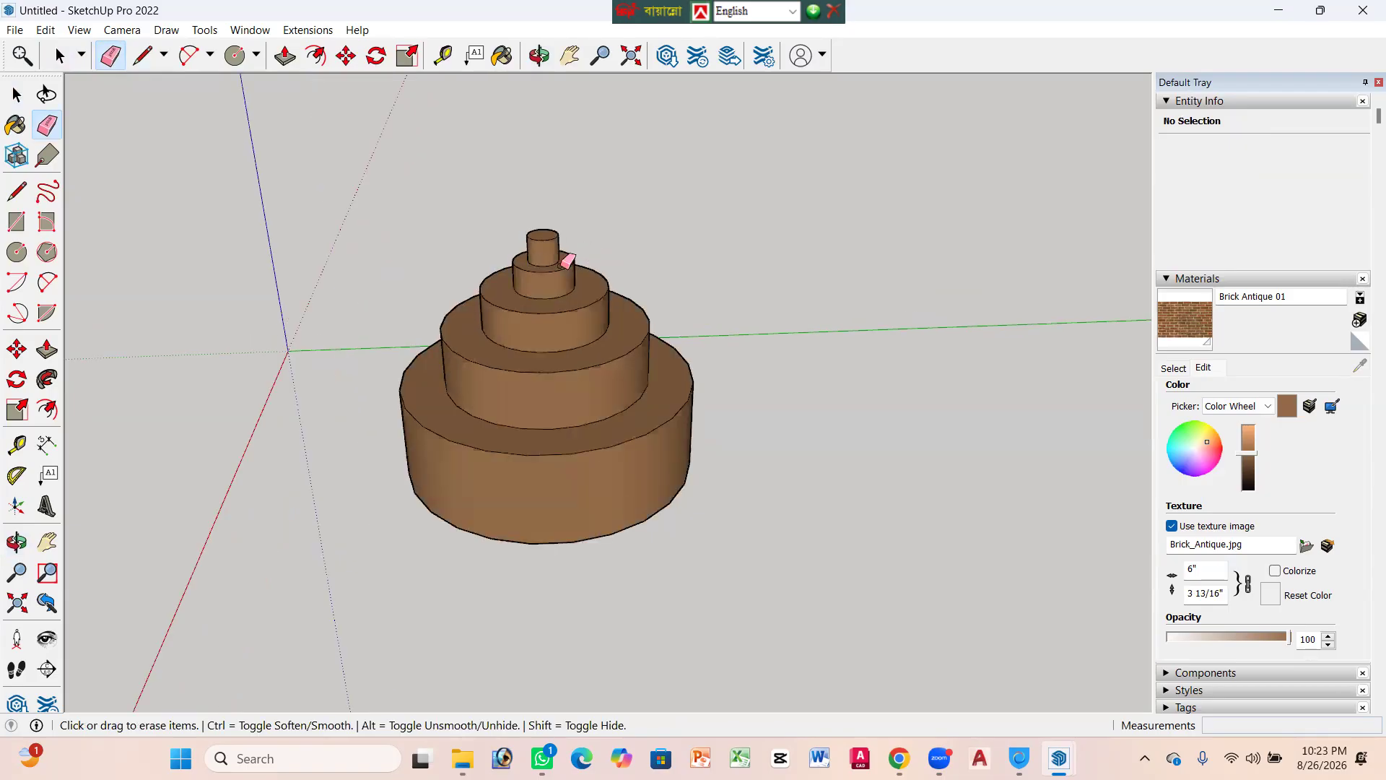
scroll(568, 262, "up", 1)
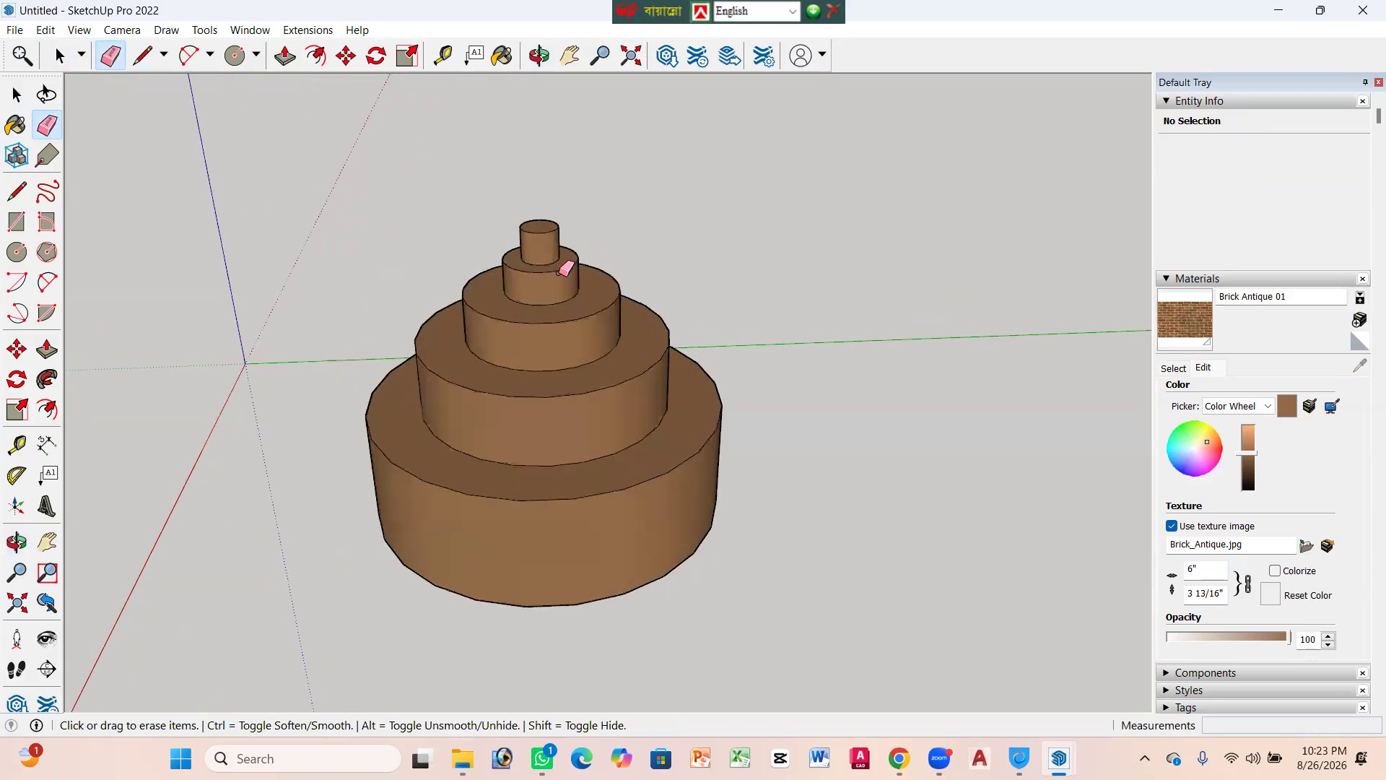
left_click(560, 269)
scroll(524, 272, "down", 1)
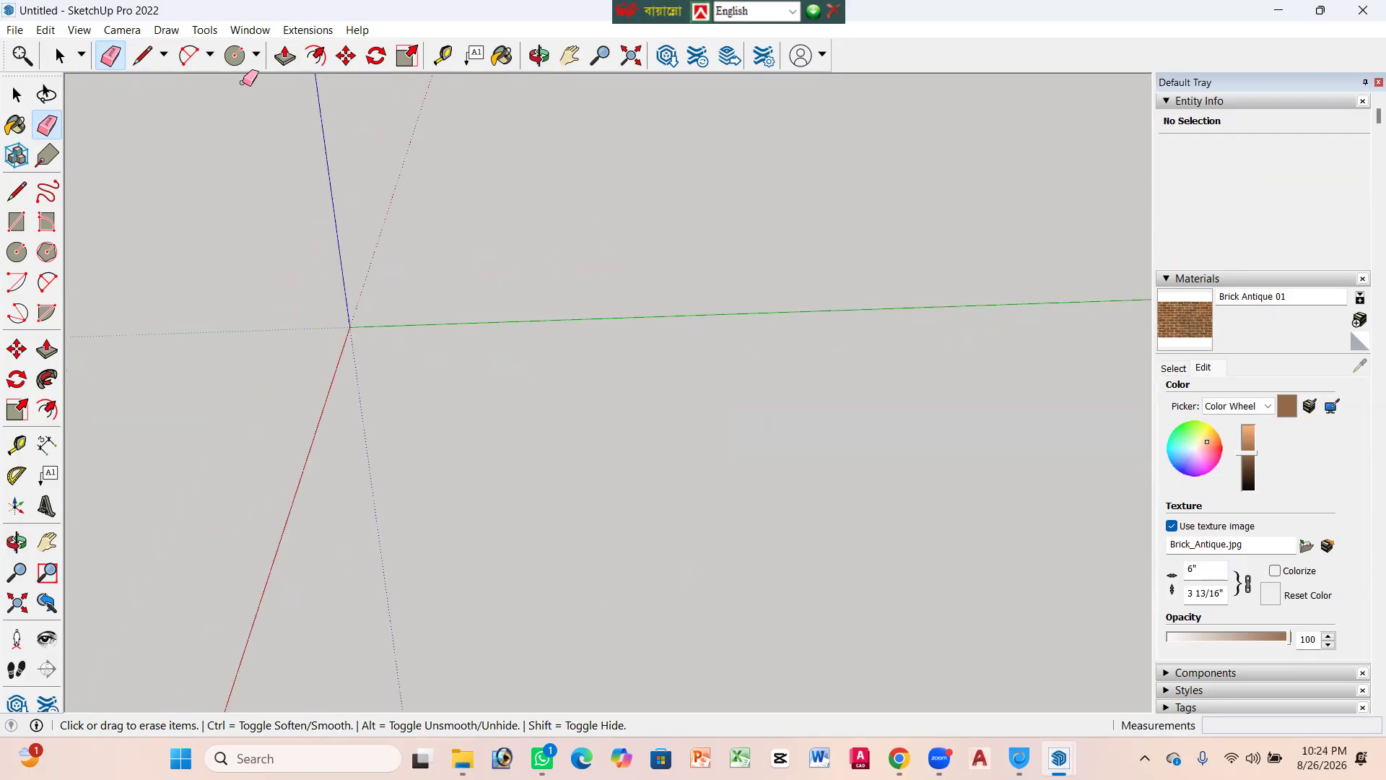
key("ctrl+z")
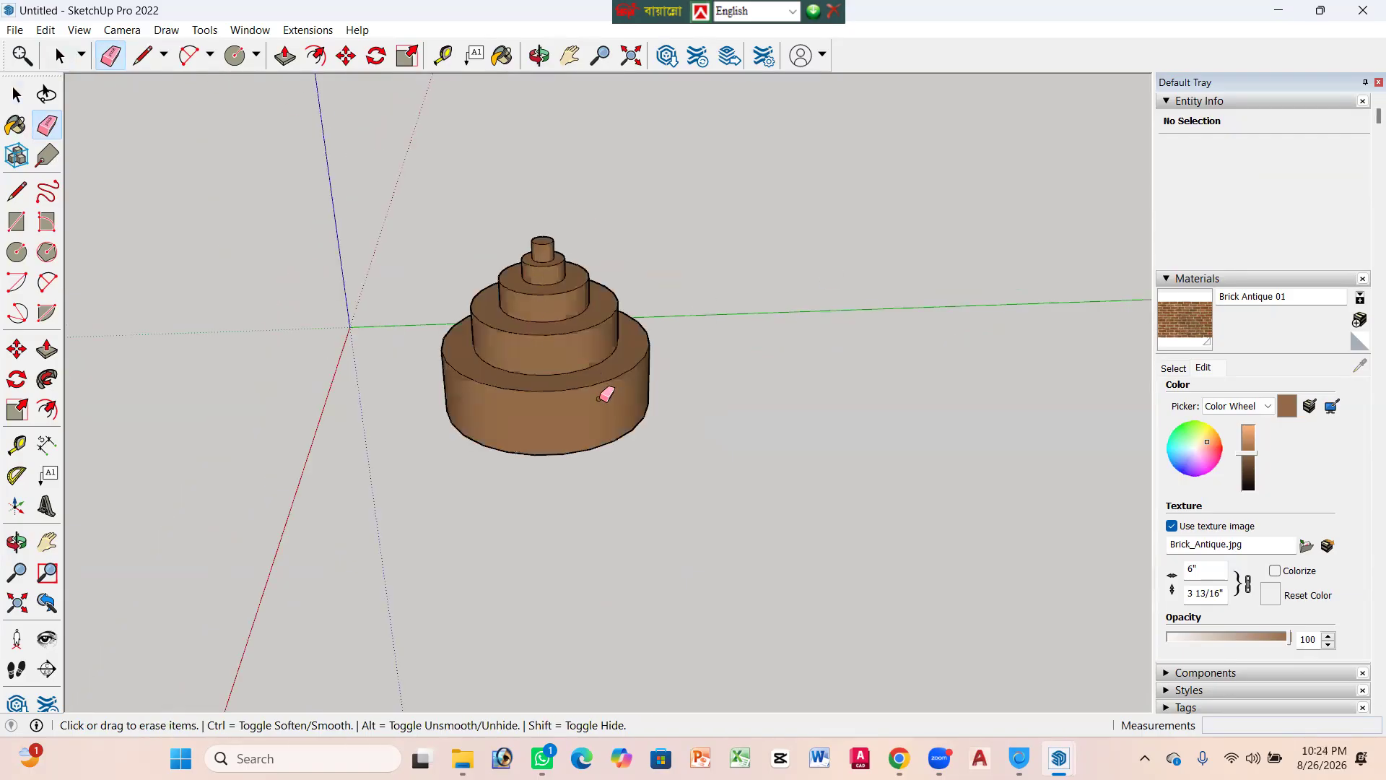
Step: Erase the whole tower component with the Eraser to leave the model empty
scroll(588, 375, "up", 1)
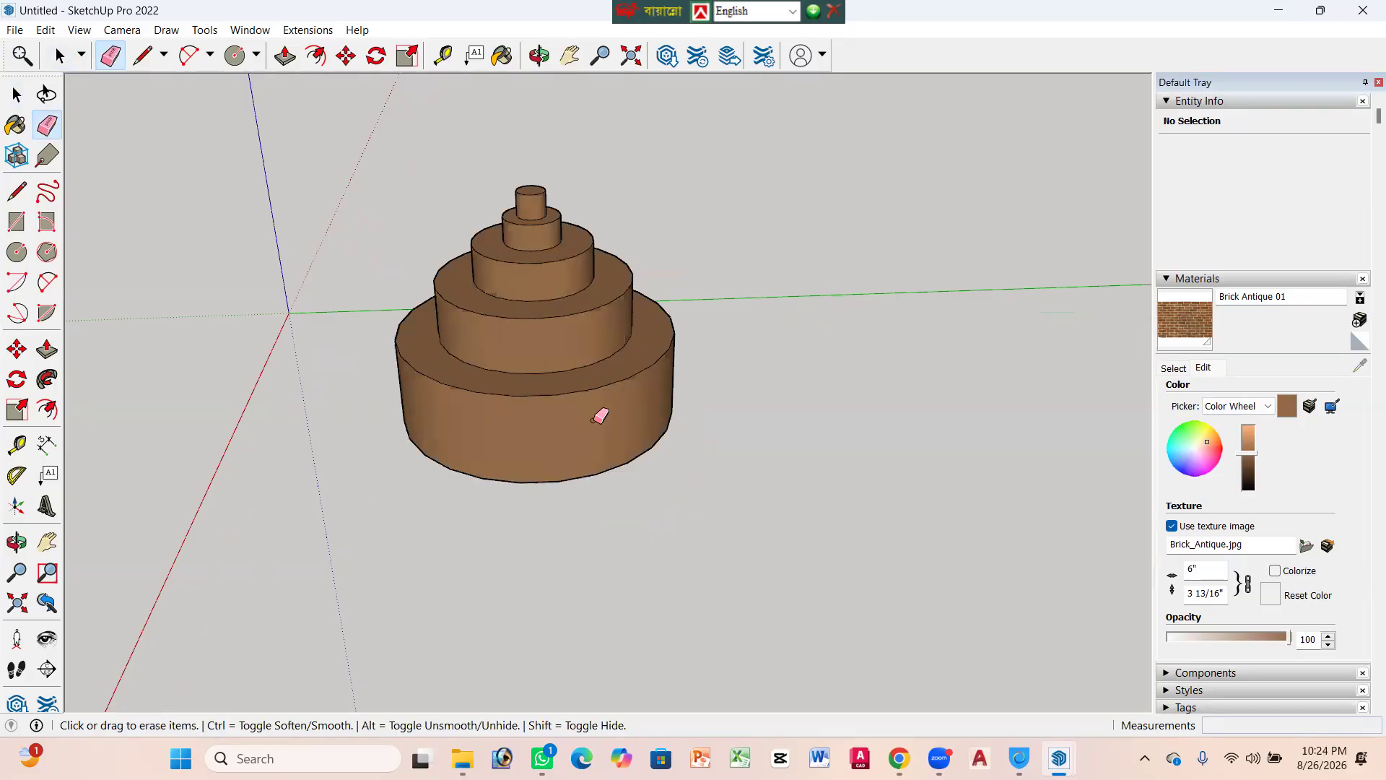
scroll(527, 313, "up", 5)
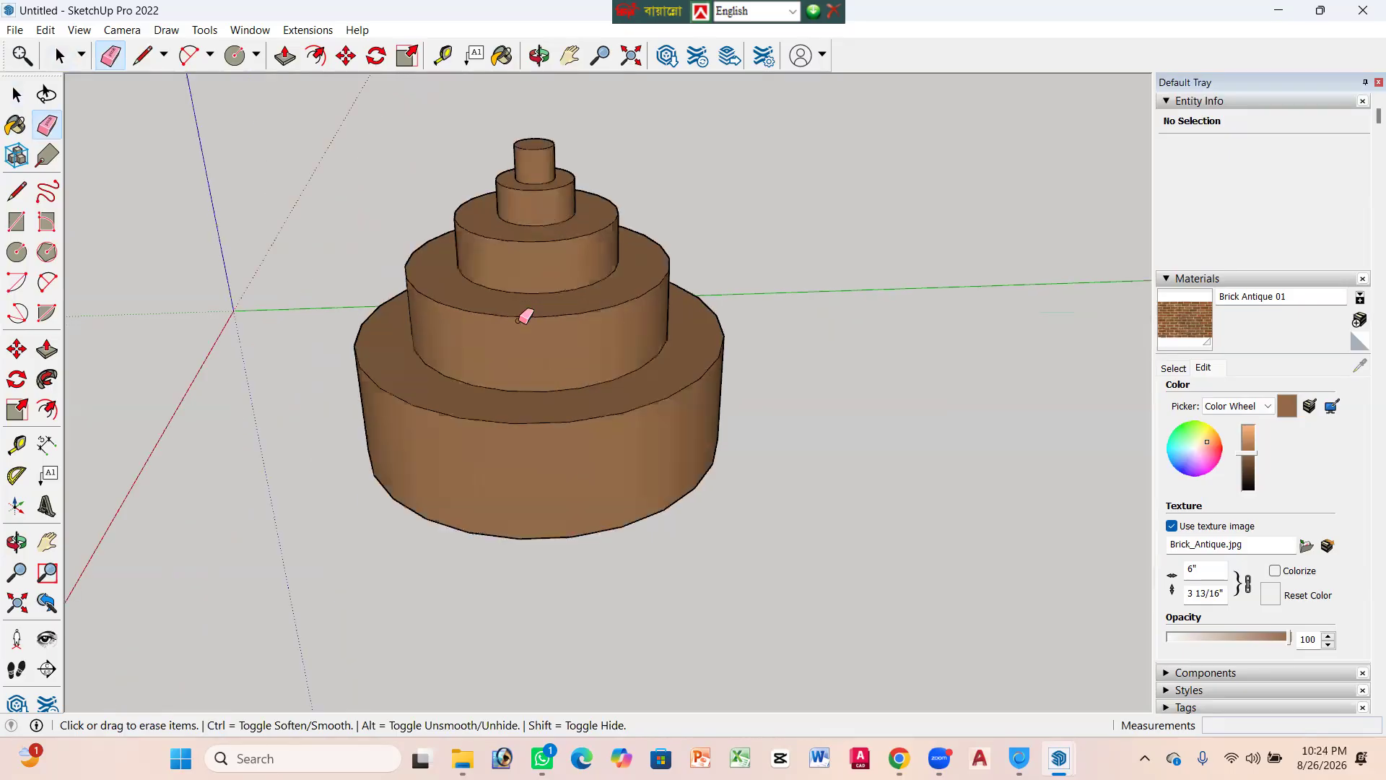
scroll(551, 359, "down", 3)
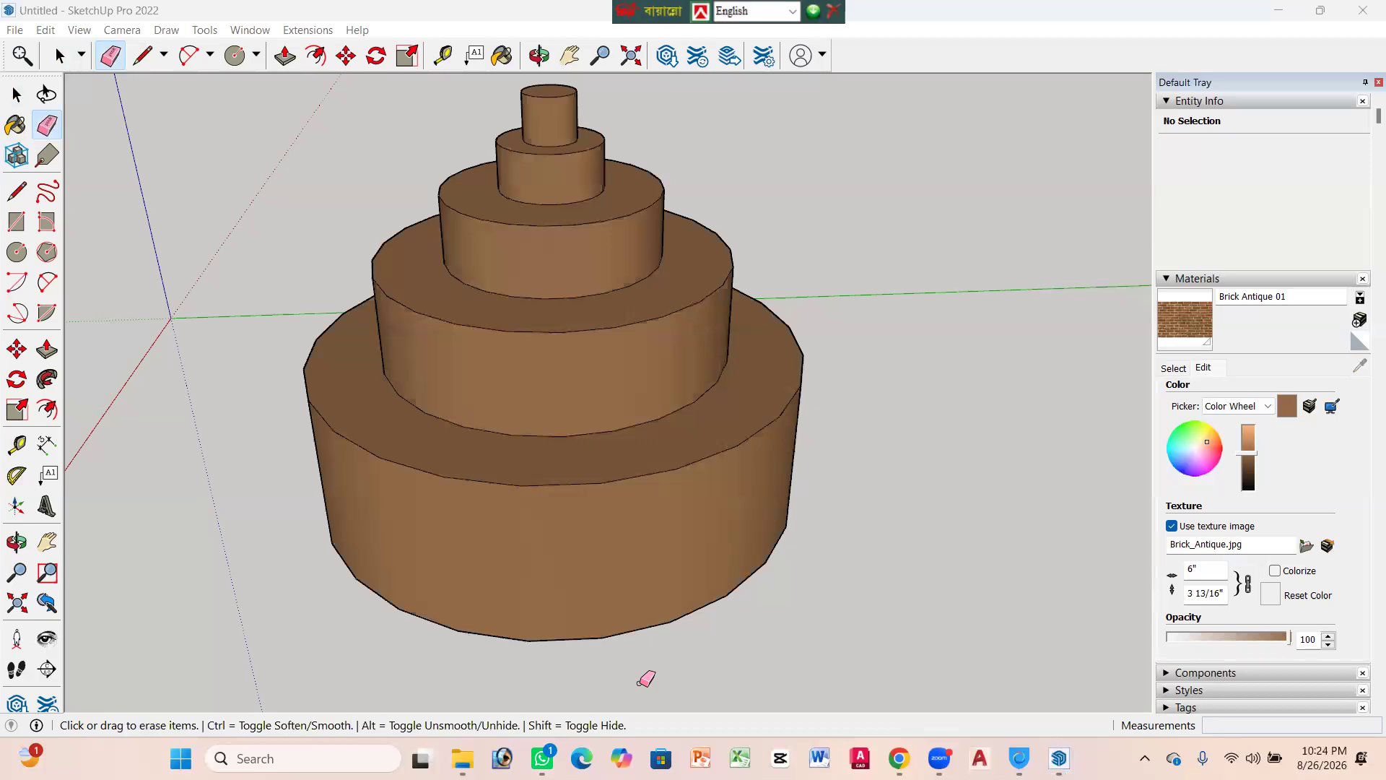
scroll(520, 386, "down", 3)
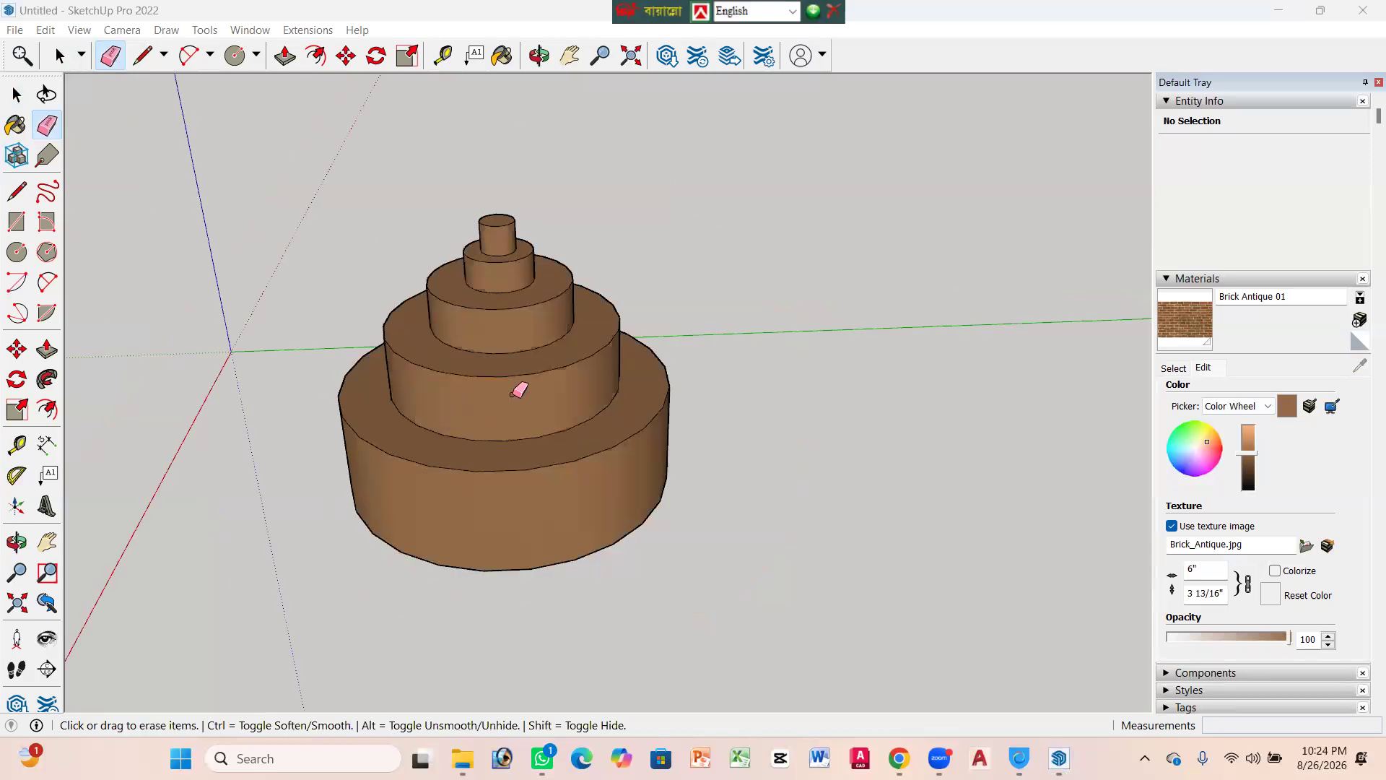
scroll(495, 377, "up", 2)
scroll(545, 369, "down", 1)
scroll(543, 369, "up", 2)
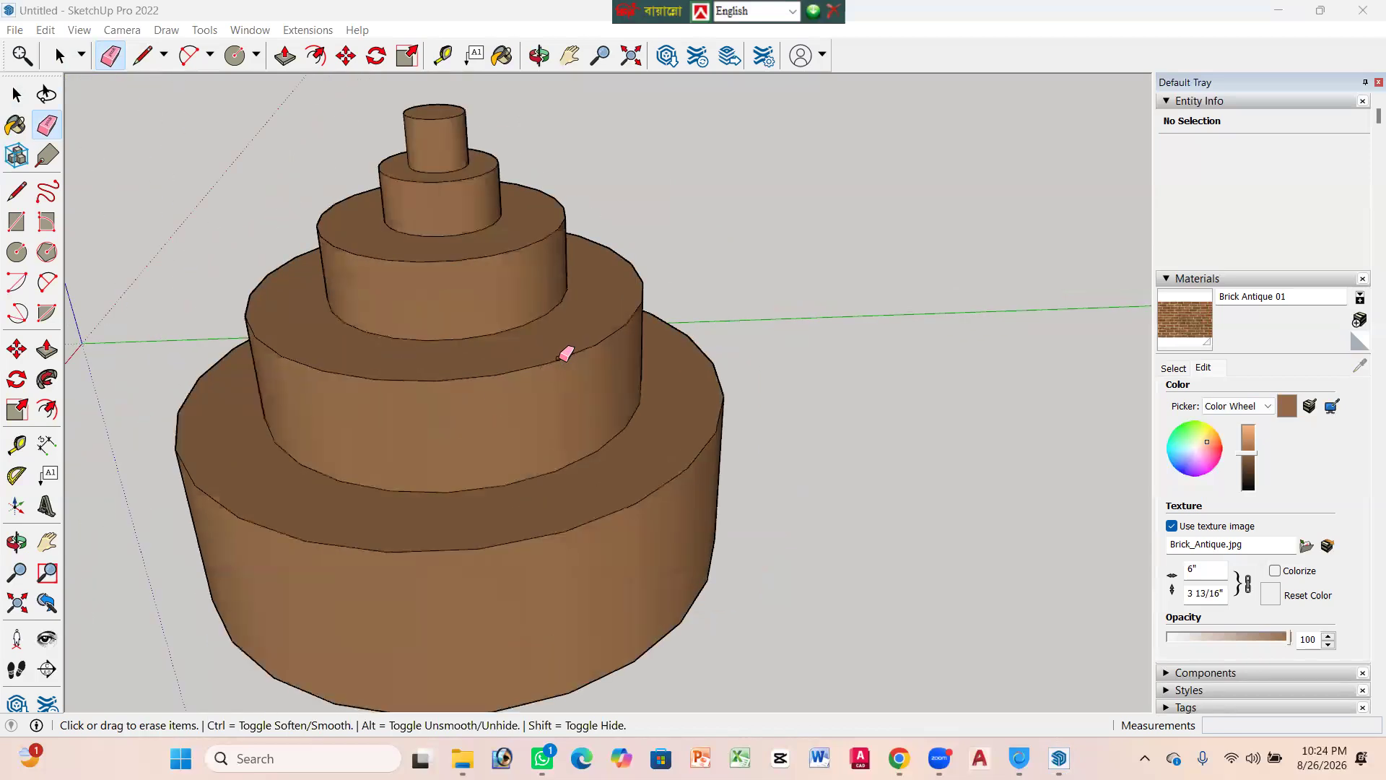
left_click(567, 354)
scroll(615, 359, "down", 3)
scroll(504, 356, "down", 4)
scroll(329, 371, "down", 2)
scroll(570, 328, "down", 2)
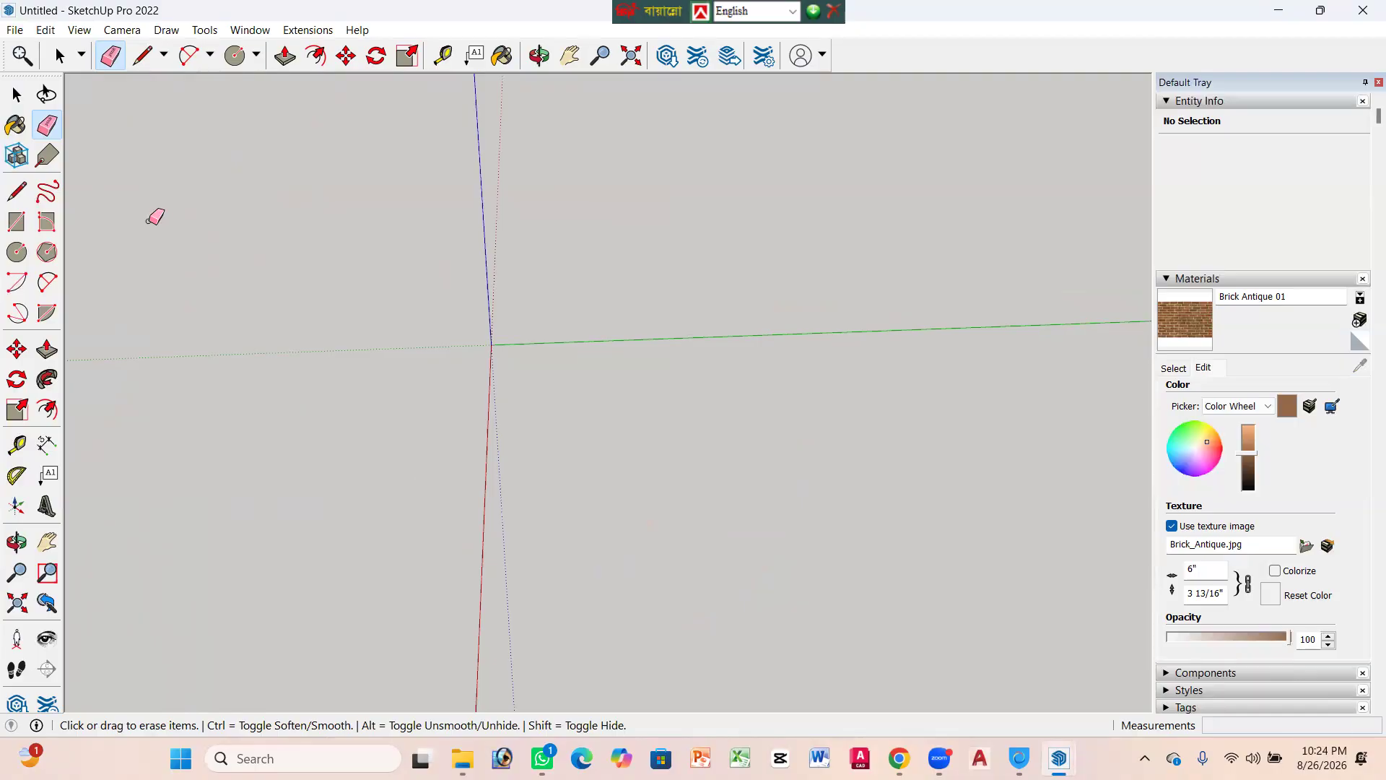
Step: Draw a rectangle of about 4590' 9" by 2837' 3" on the ground beyond the origin
scroll(209, 219, "down", 1)
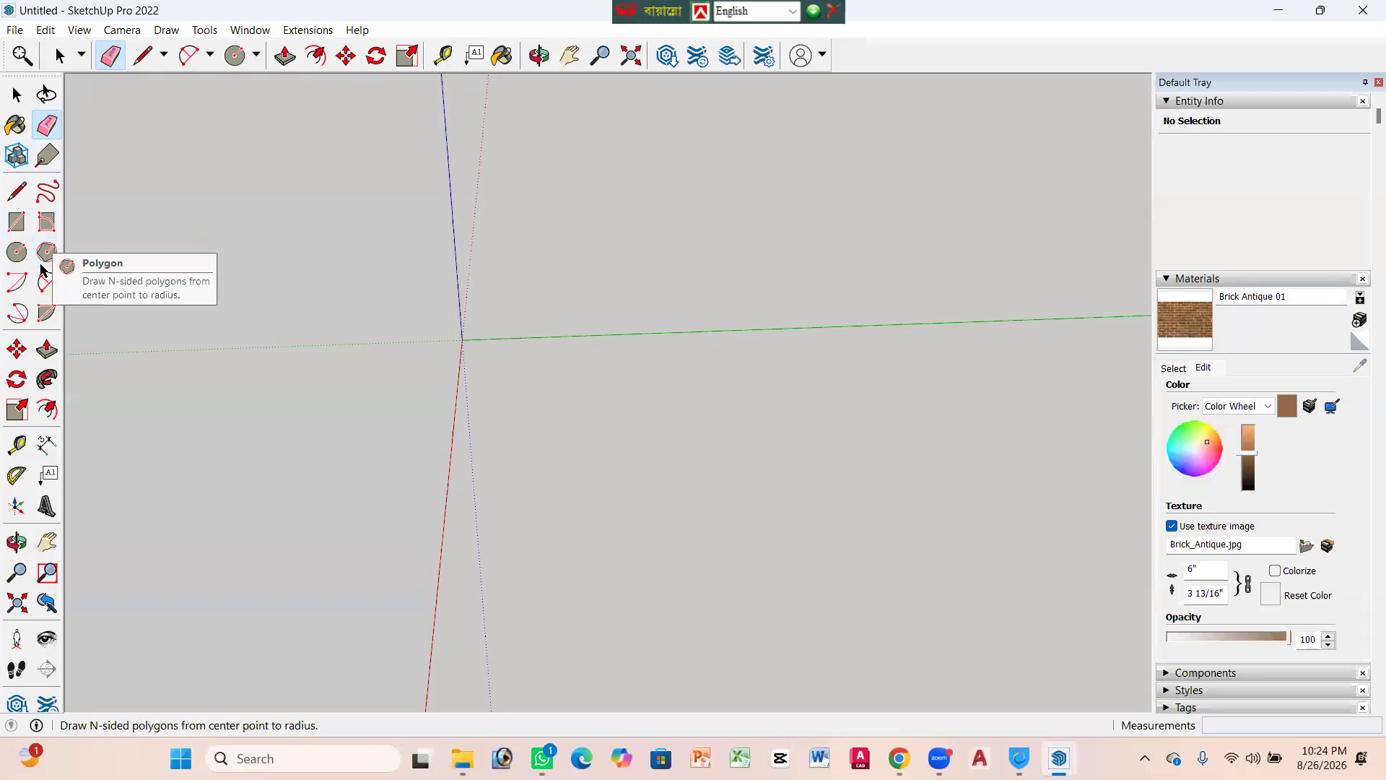
left_click(17, 223)
left_click(537, 244)
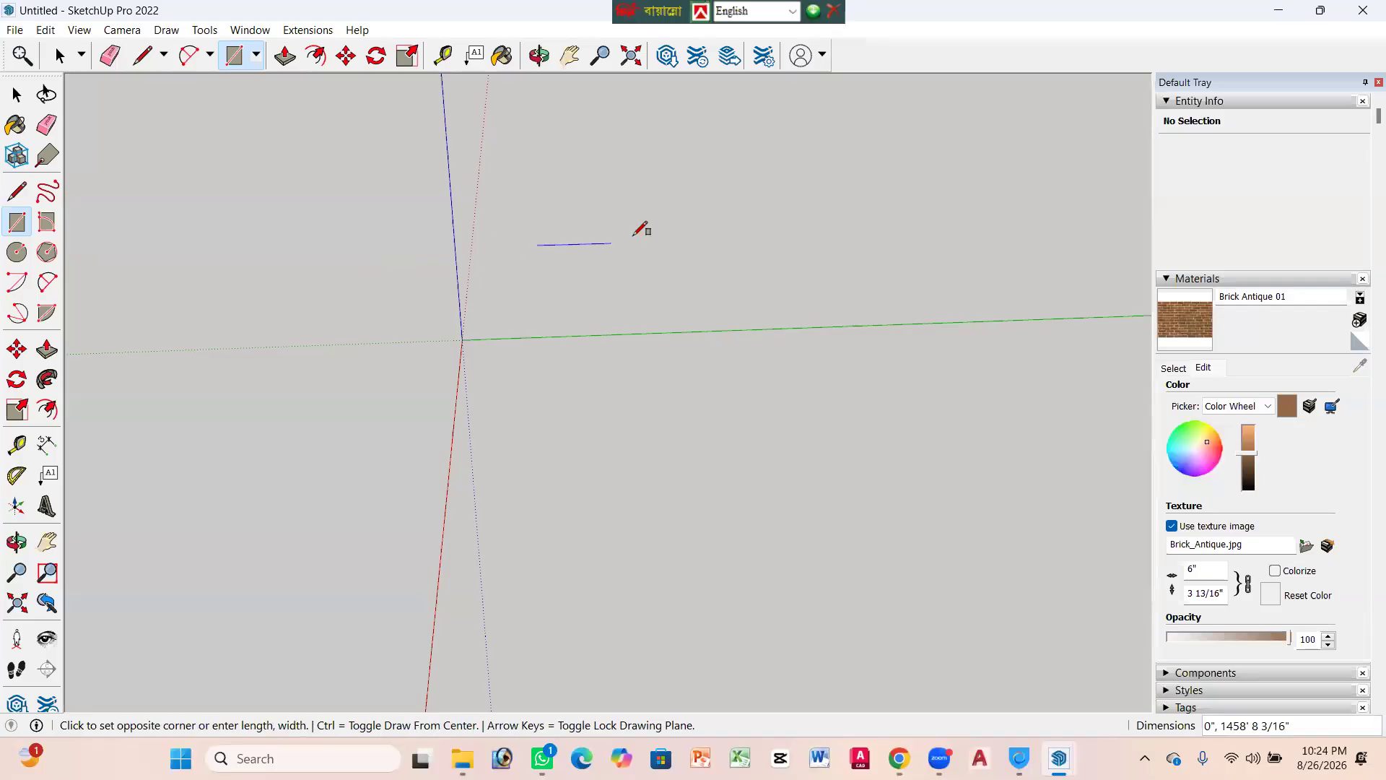
left_click(675, 158)
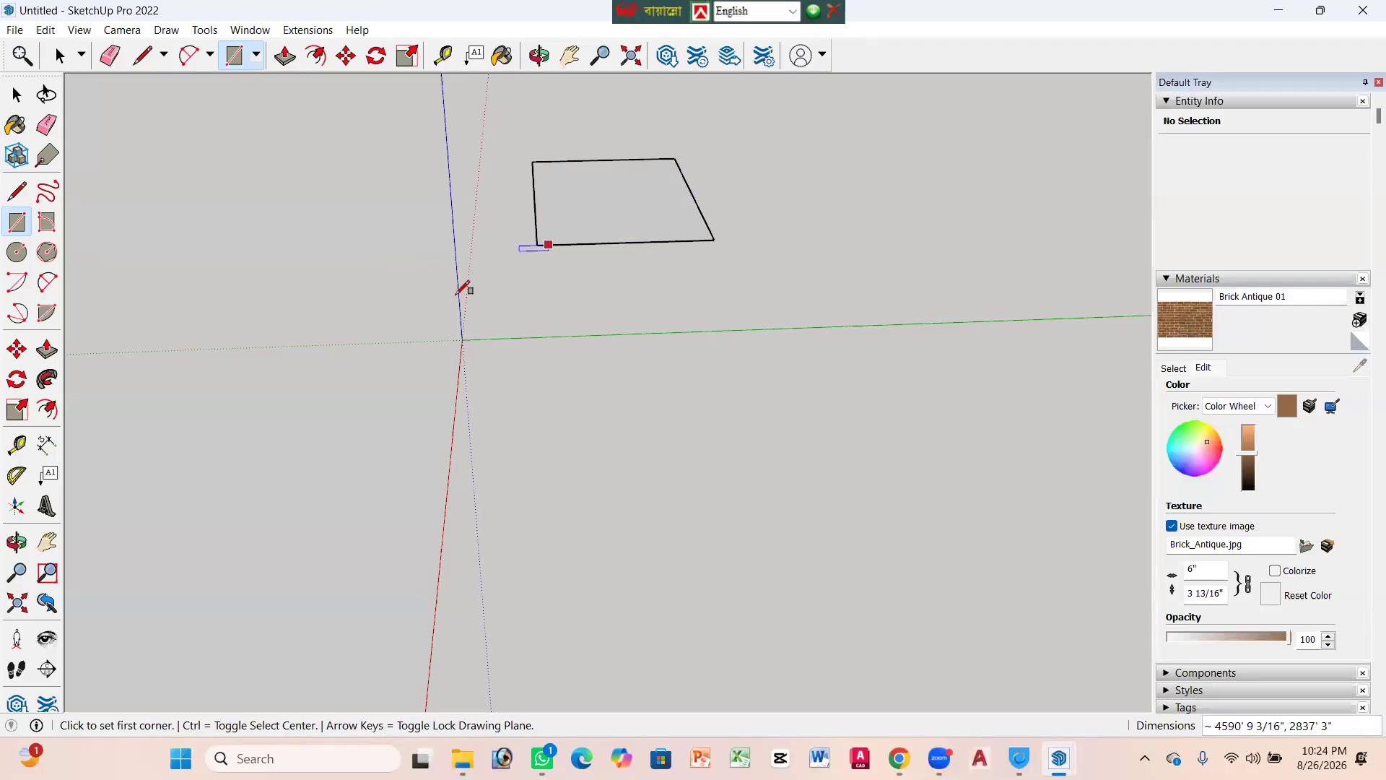
mouse_move(604, 269)
middle_mouse_down()
mouse_move(424, 310)
mouse_move(440, 361)
middle_mouse_up()
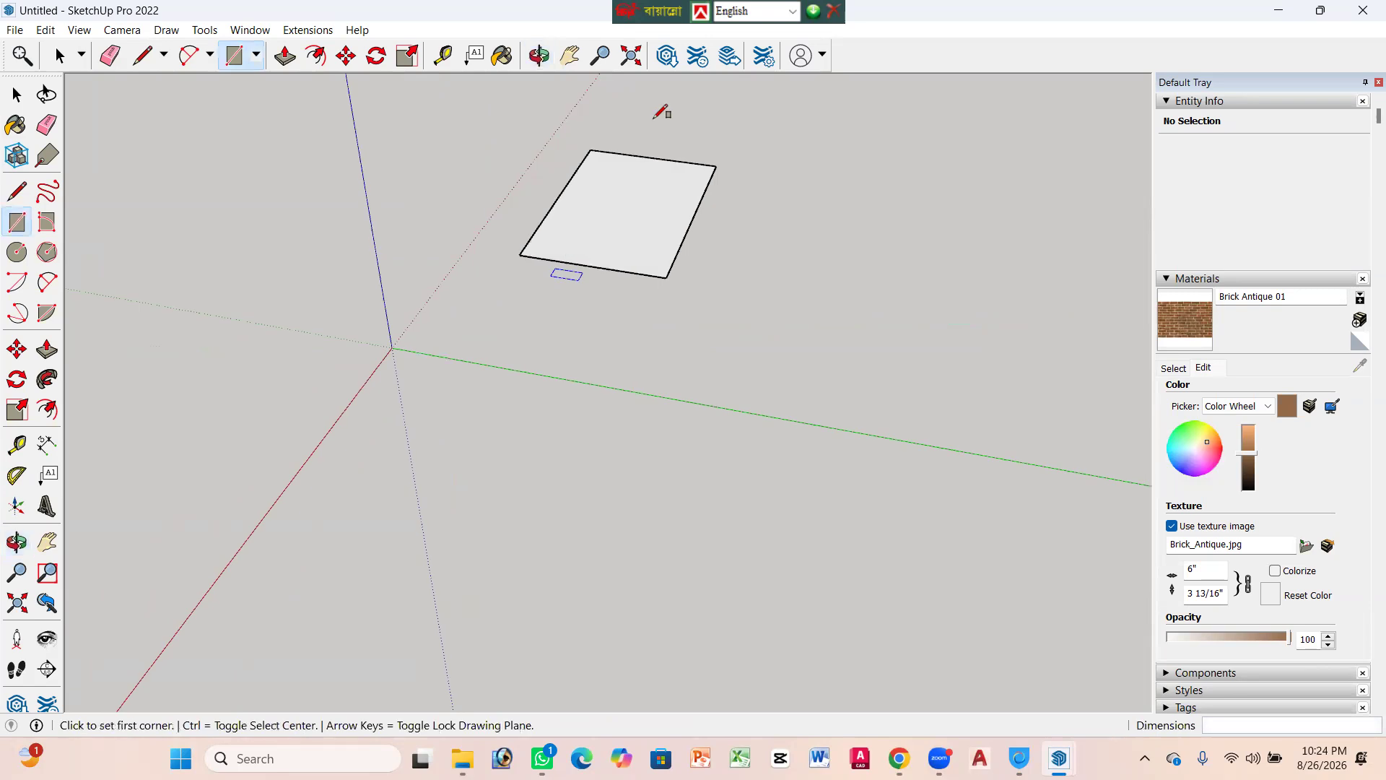
scroll(646, 123, "up", 2)
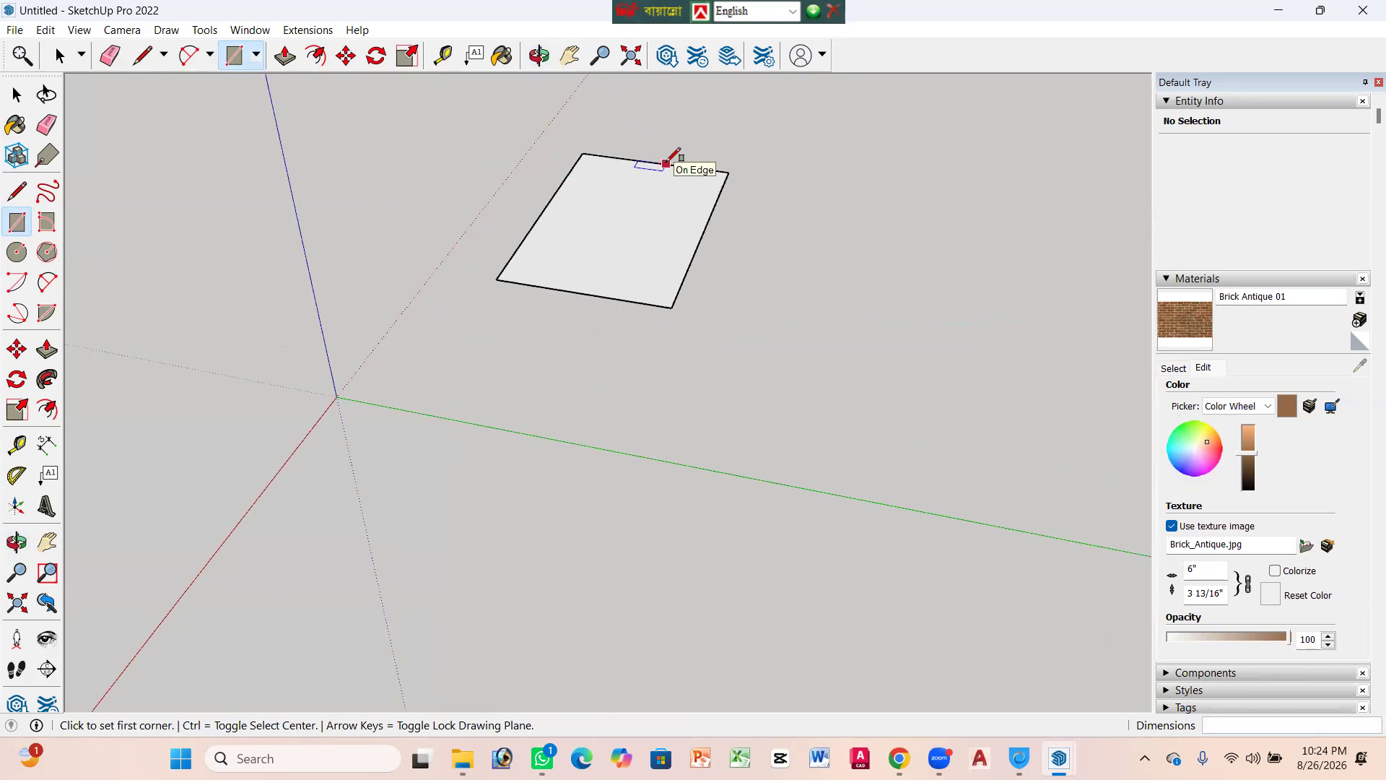
Step: Offset the rectangle's edges inward by a distance of 5
key("f")
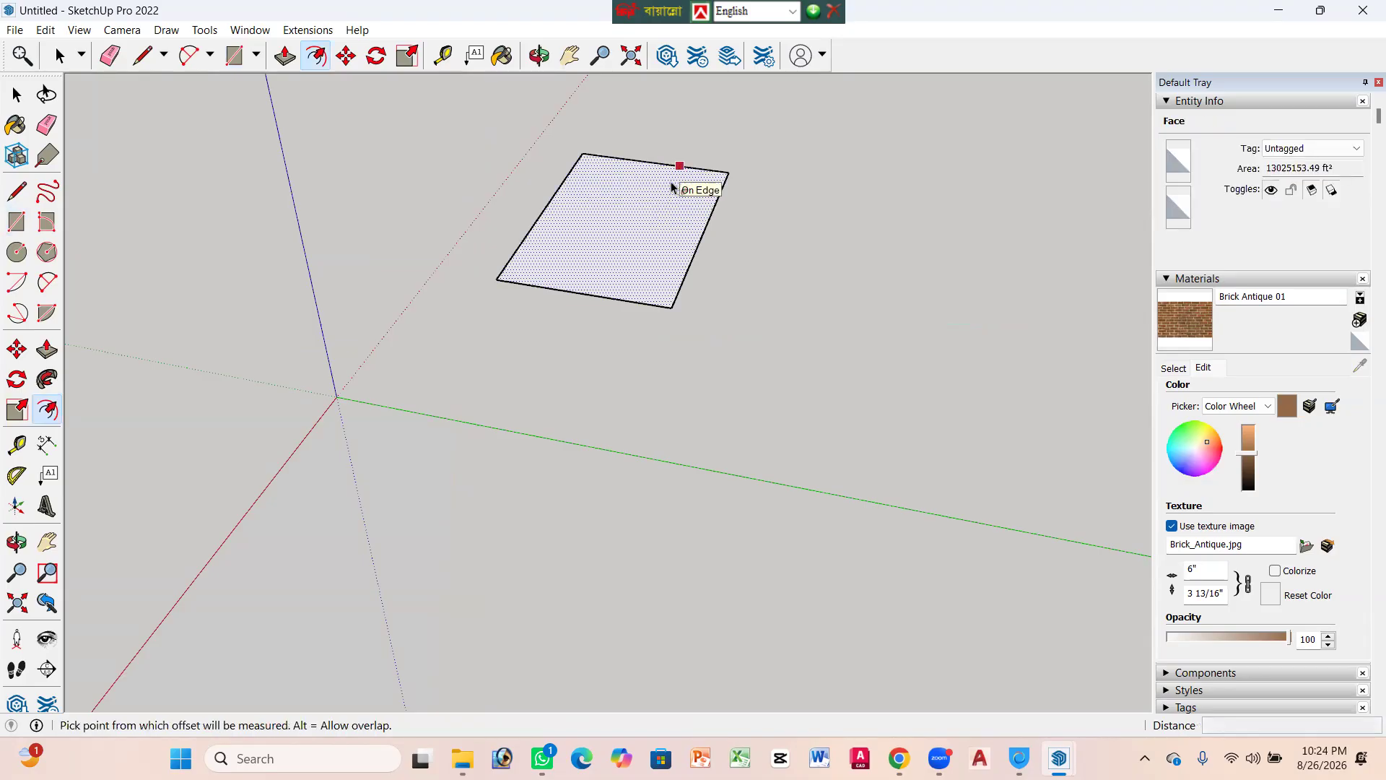
left_click(661, 192)
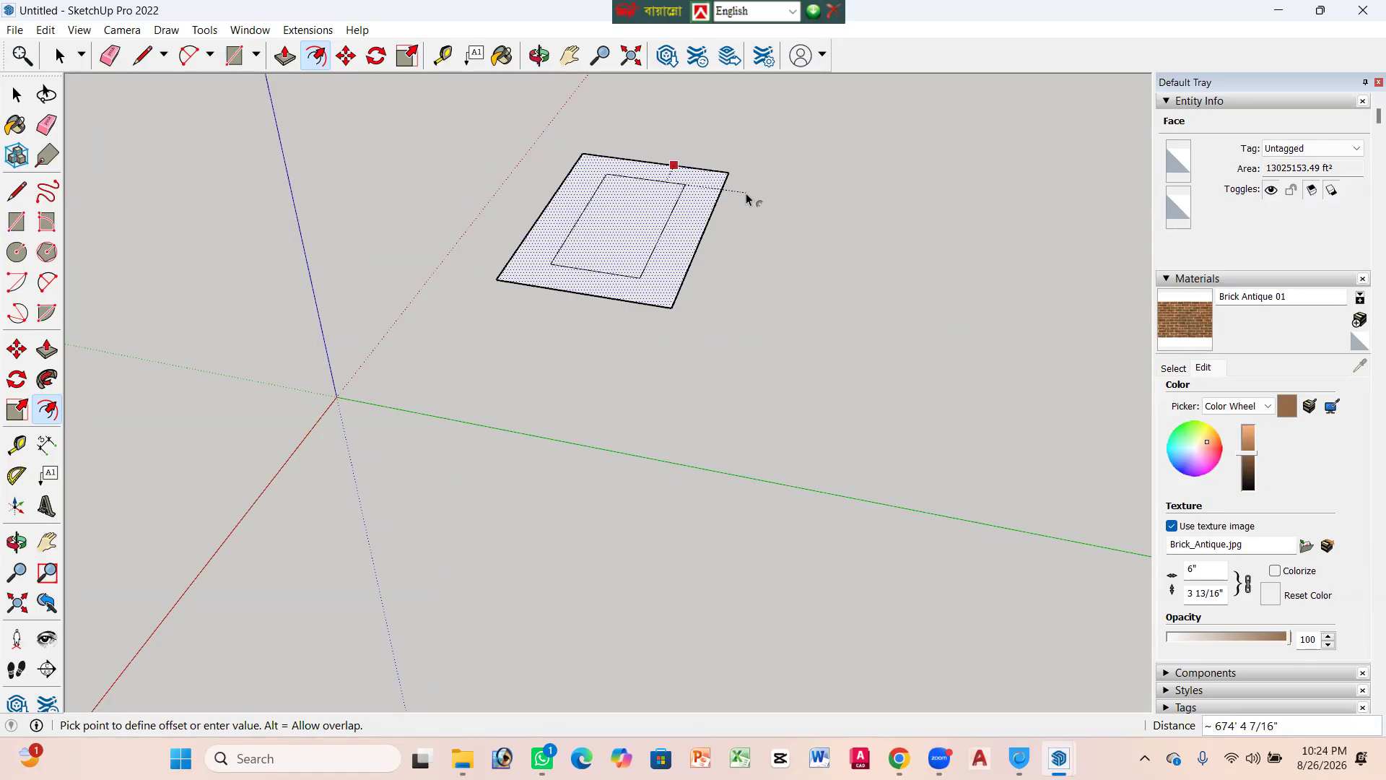
type("5")
key("Return")
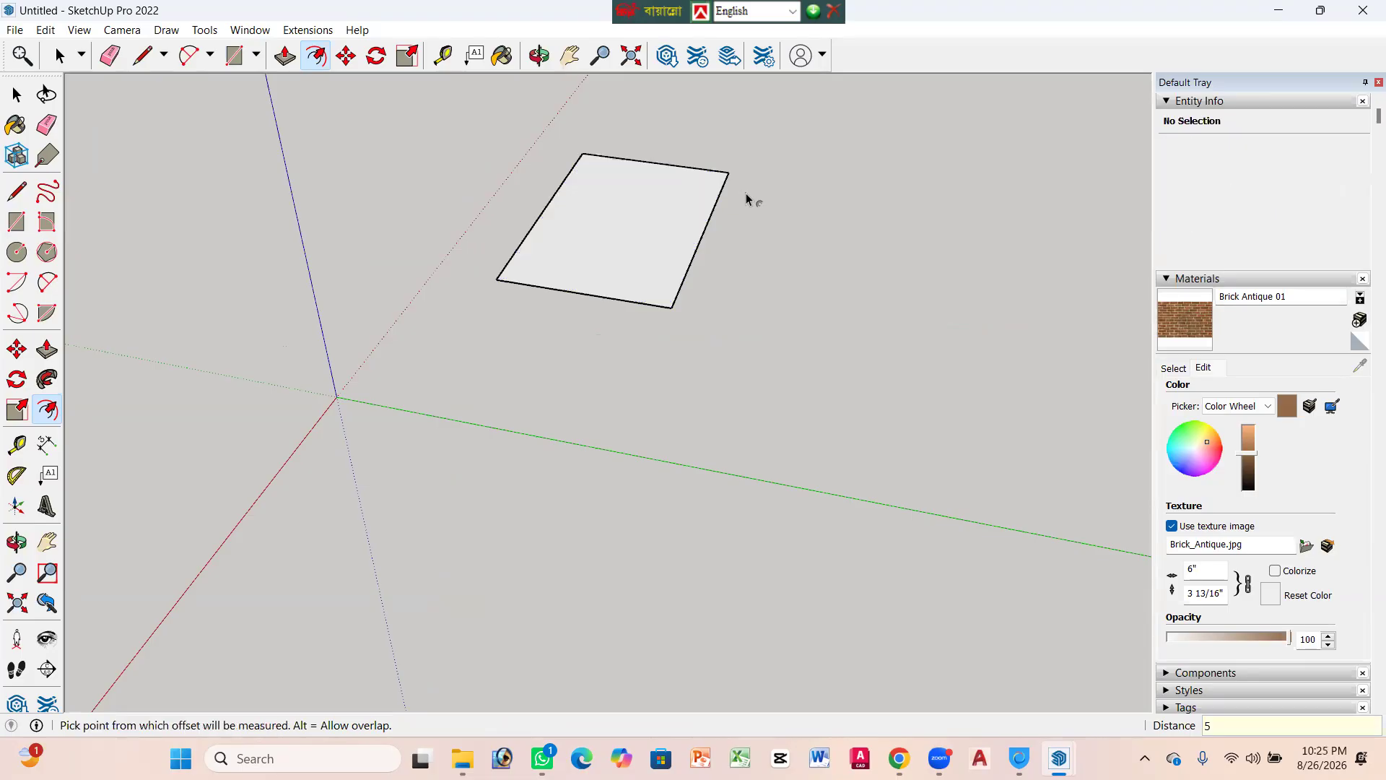
Step: Offset the rectangle's inner face inward by a distance of 1
left_click(665, 166)
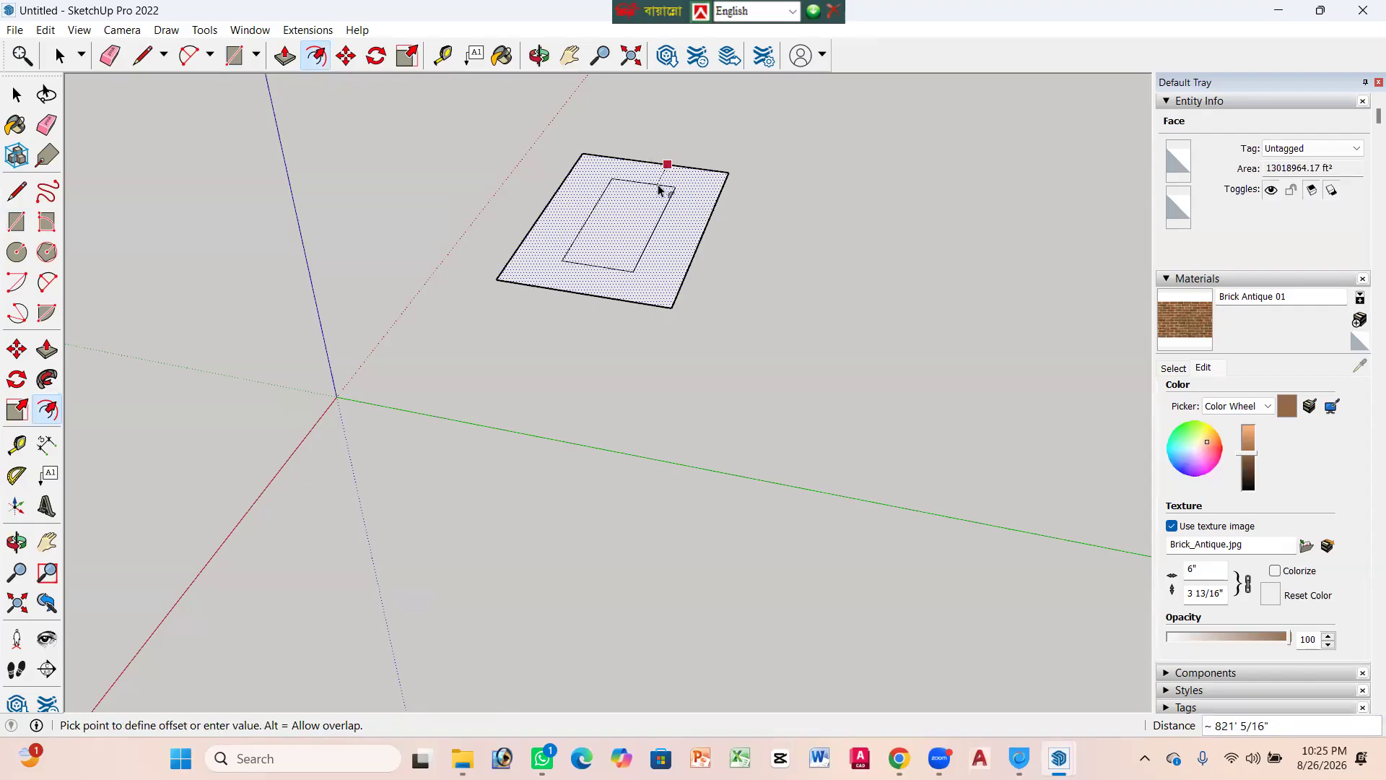
type("1")
key("Return")
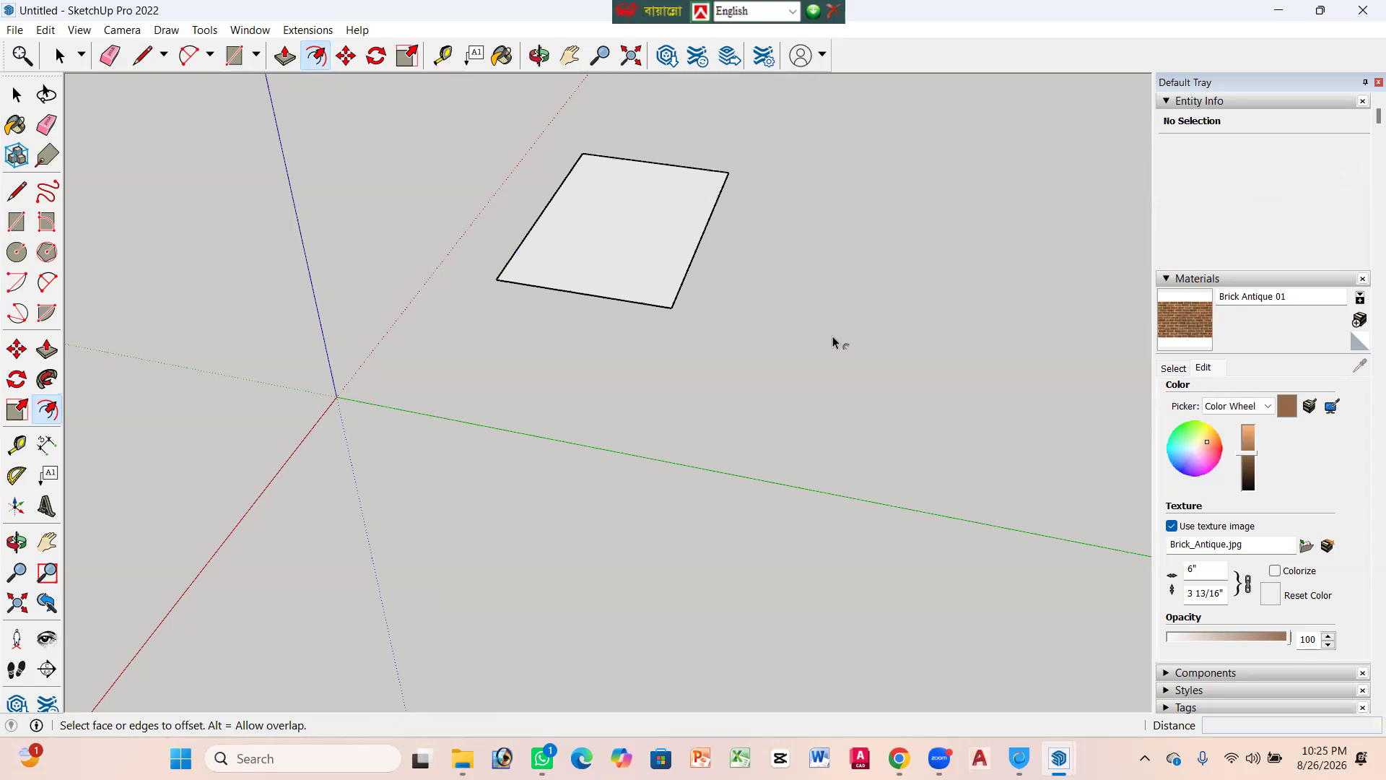
Step: Offset the rectangle's edges inward by about 587' 7"
left_click(660, 173)
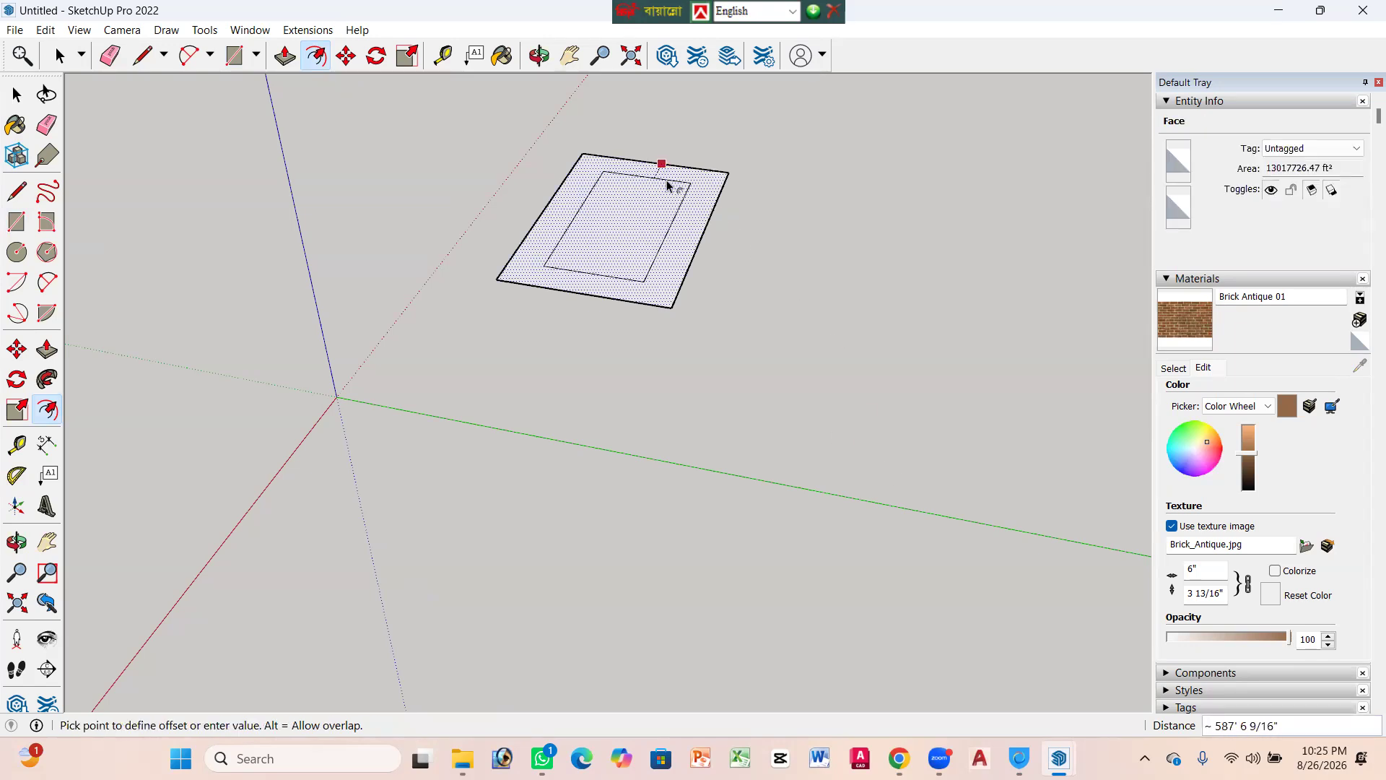
left_click(664, 181)
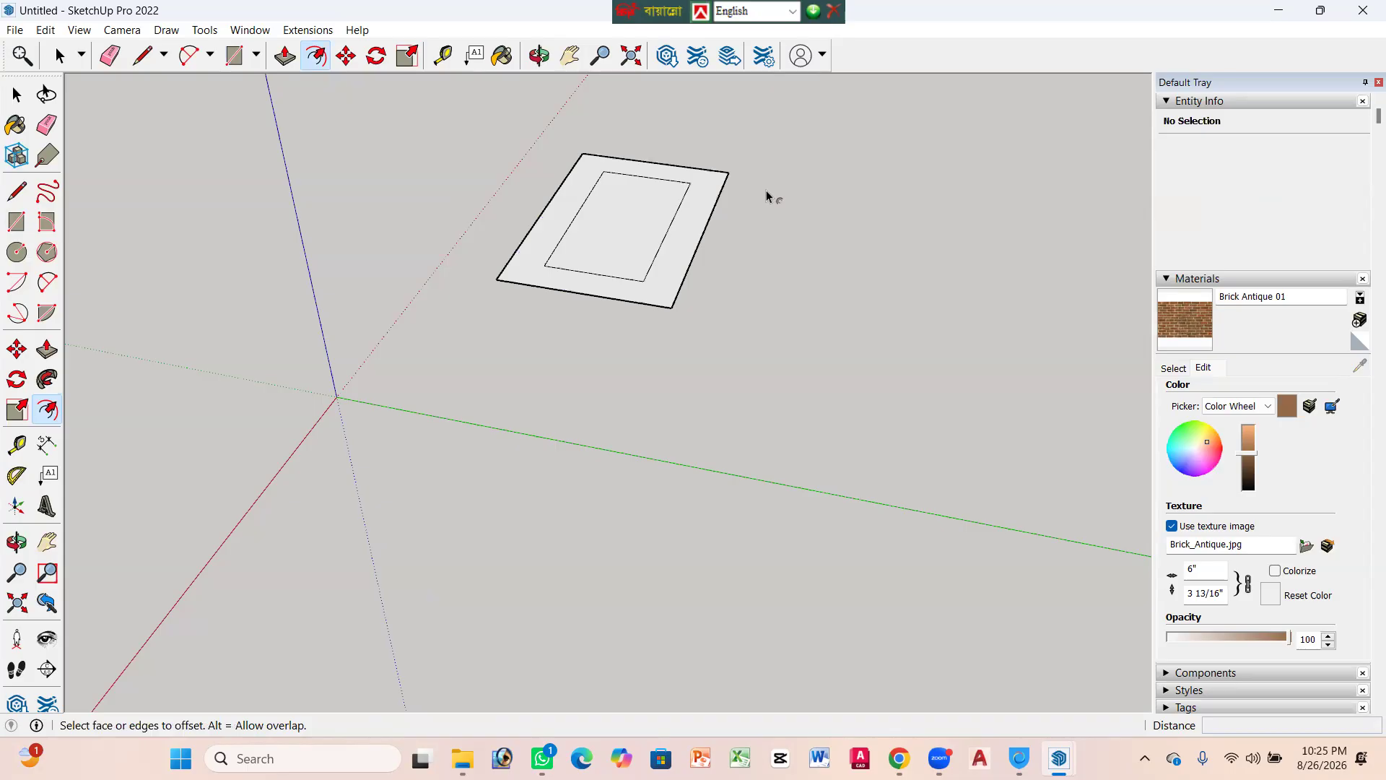
mouse_move(938, 758)
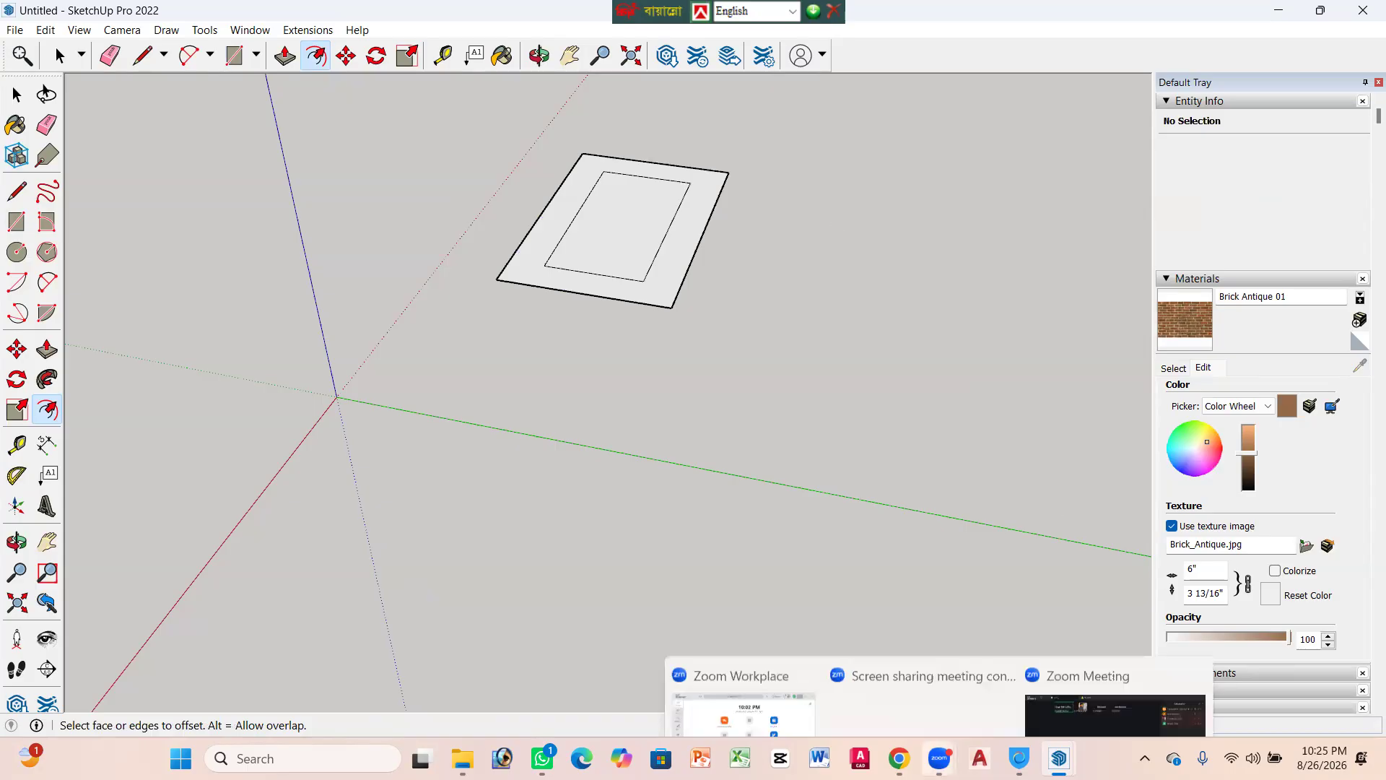
left_click(1158, 671)
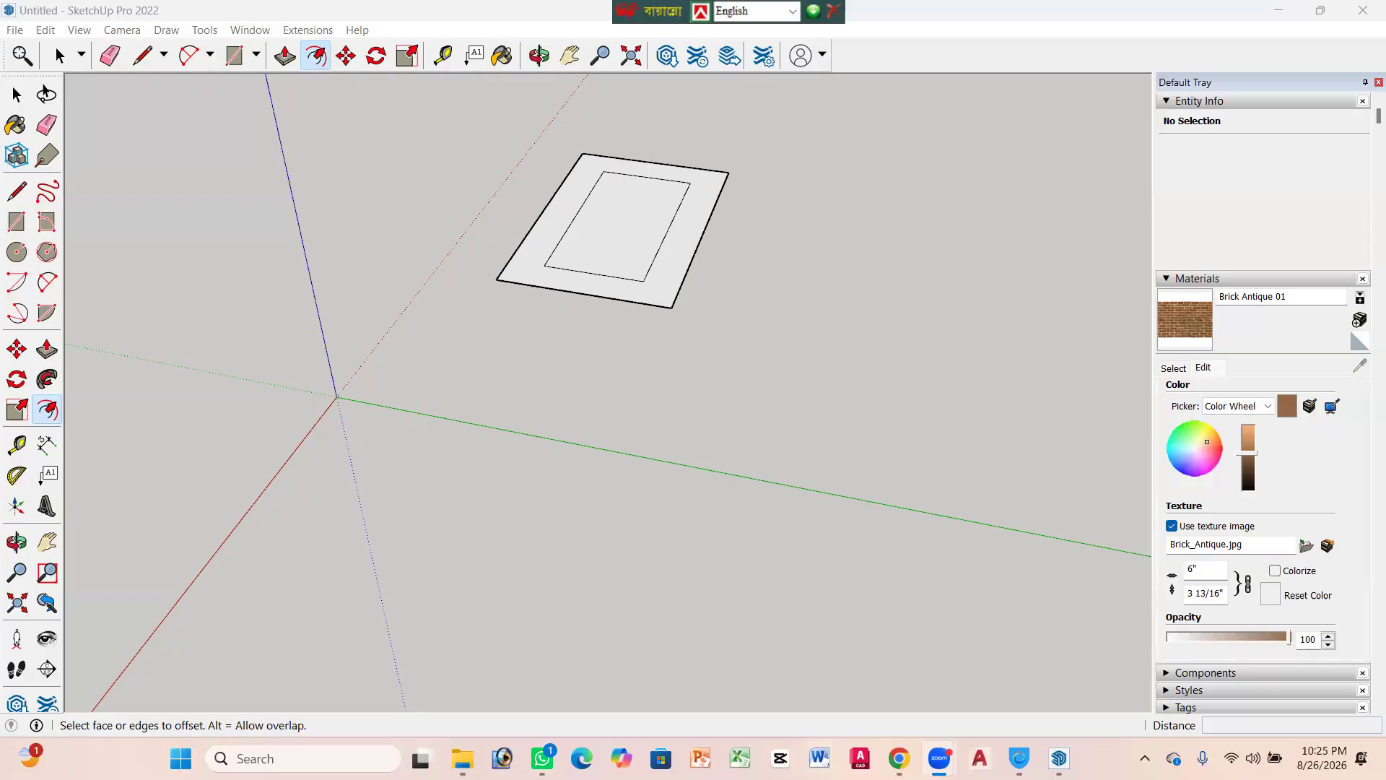
mouse_move(939, 758)
mouse_move(1059, 758)
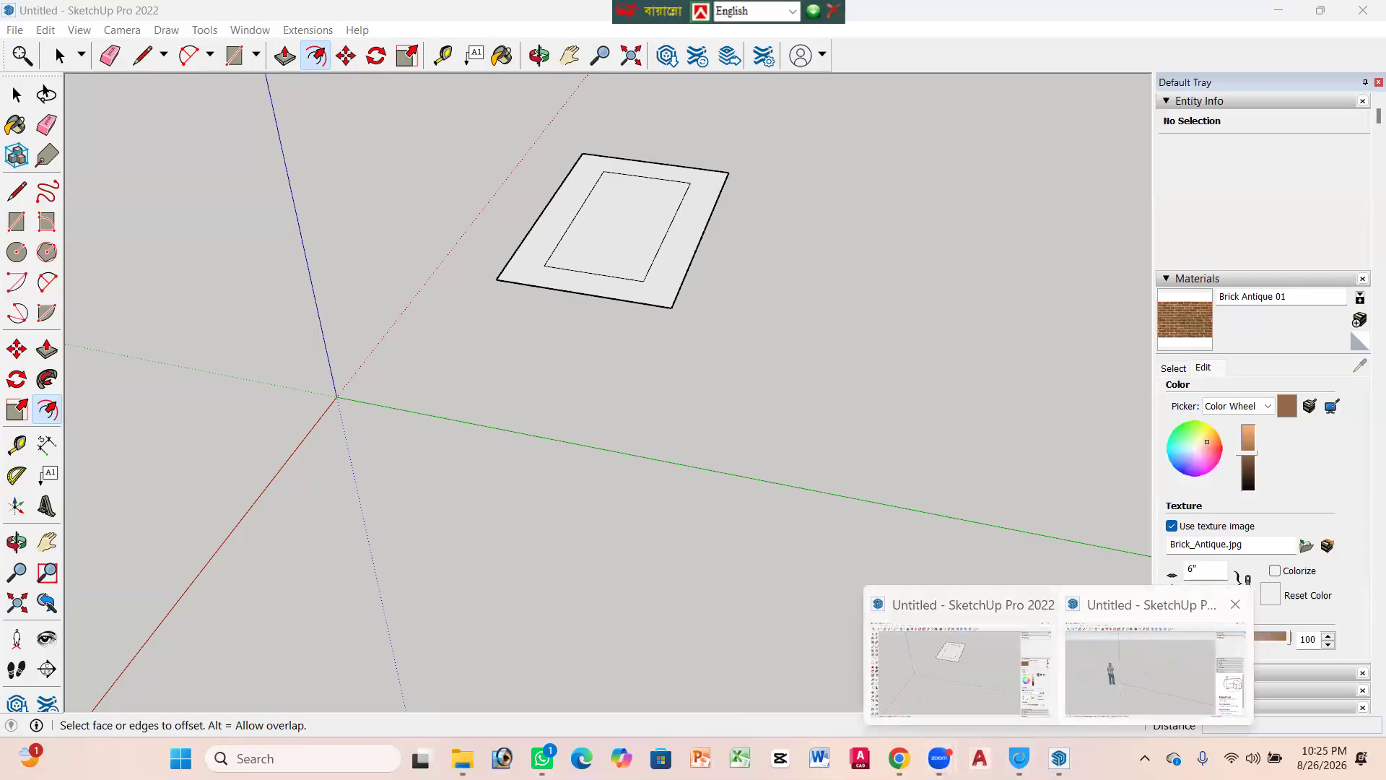
left_click(1155, 667)
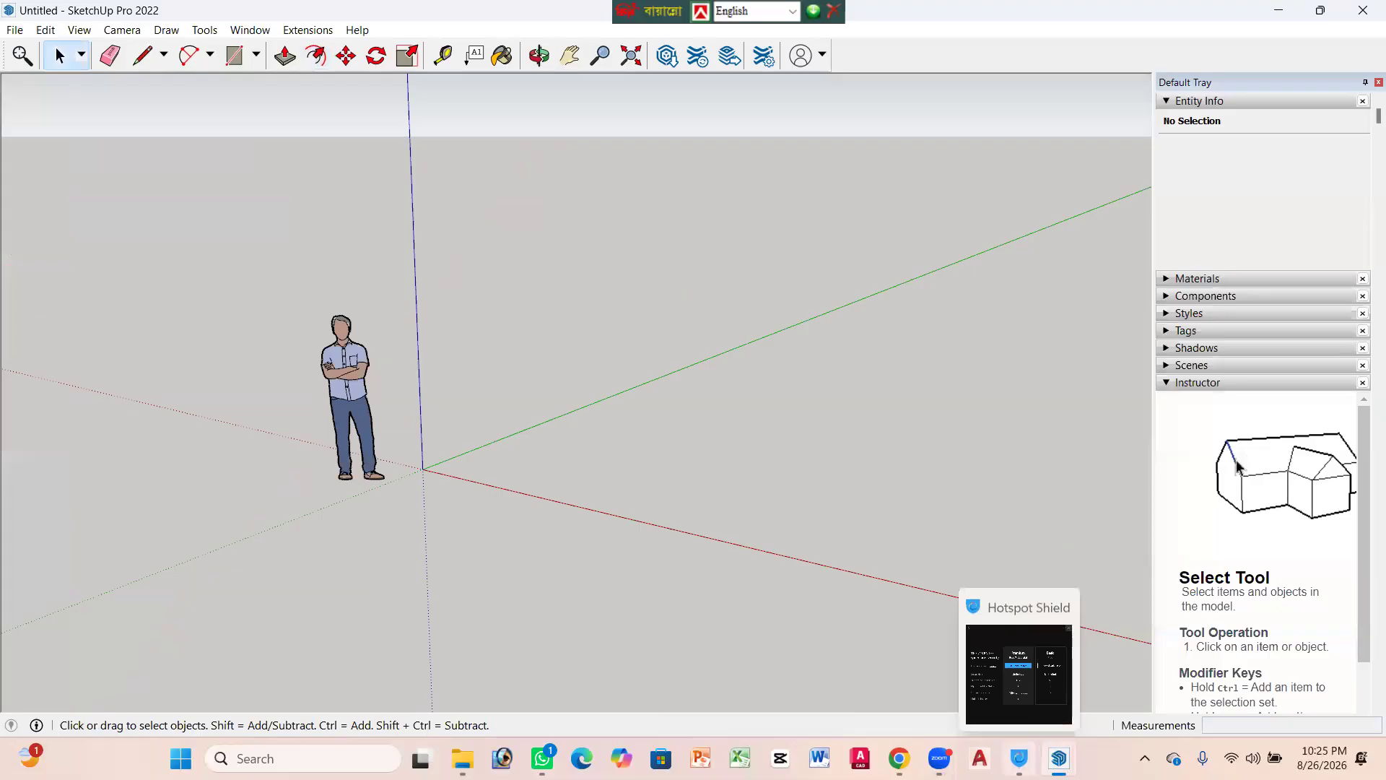
left_click(1019, 757)
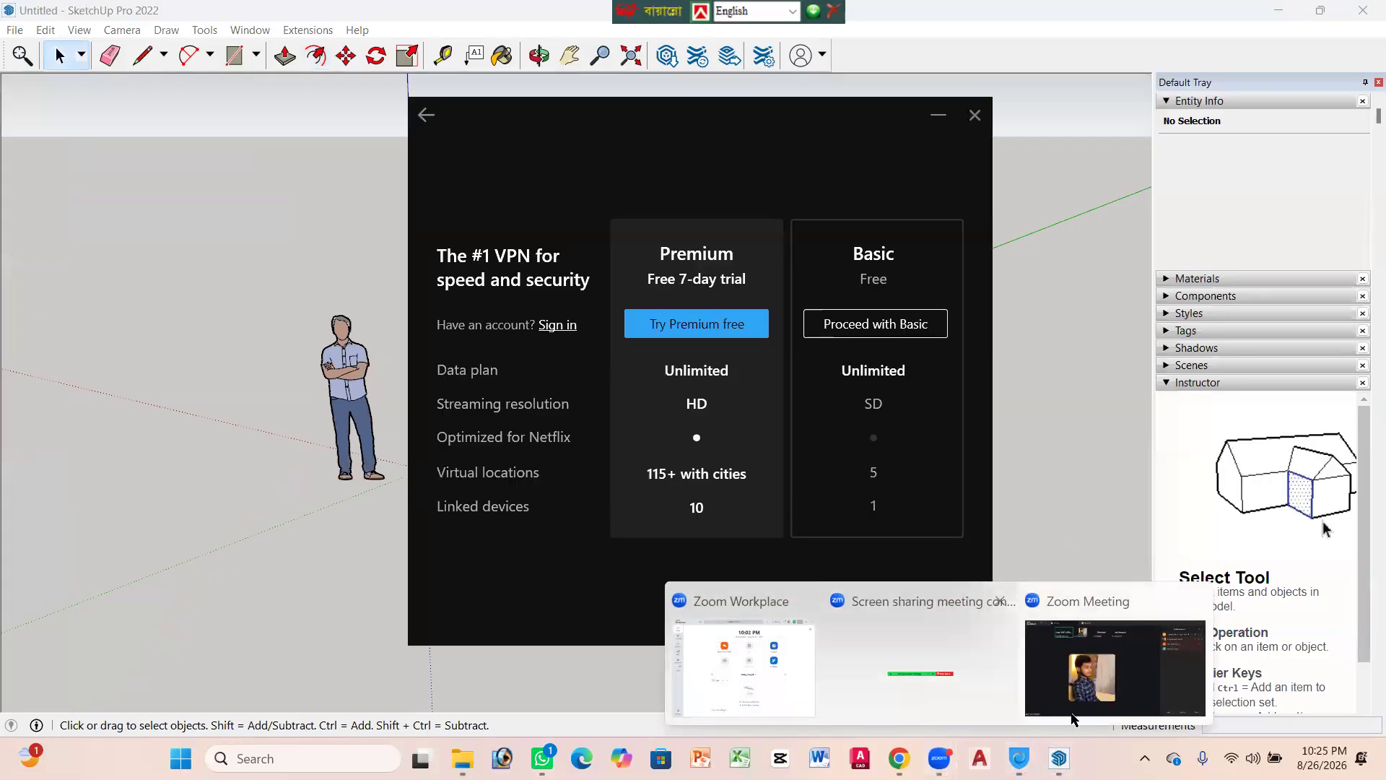
left_click(898, 758)
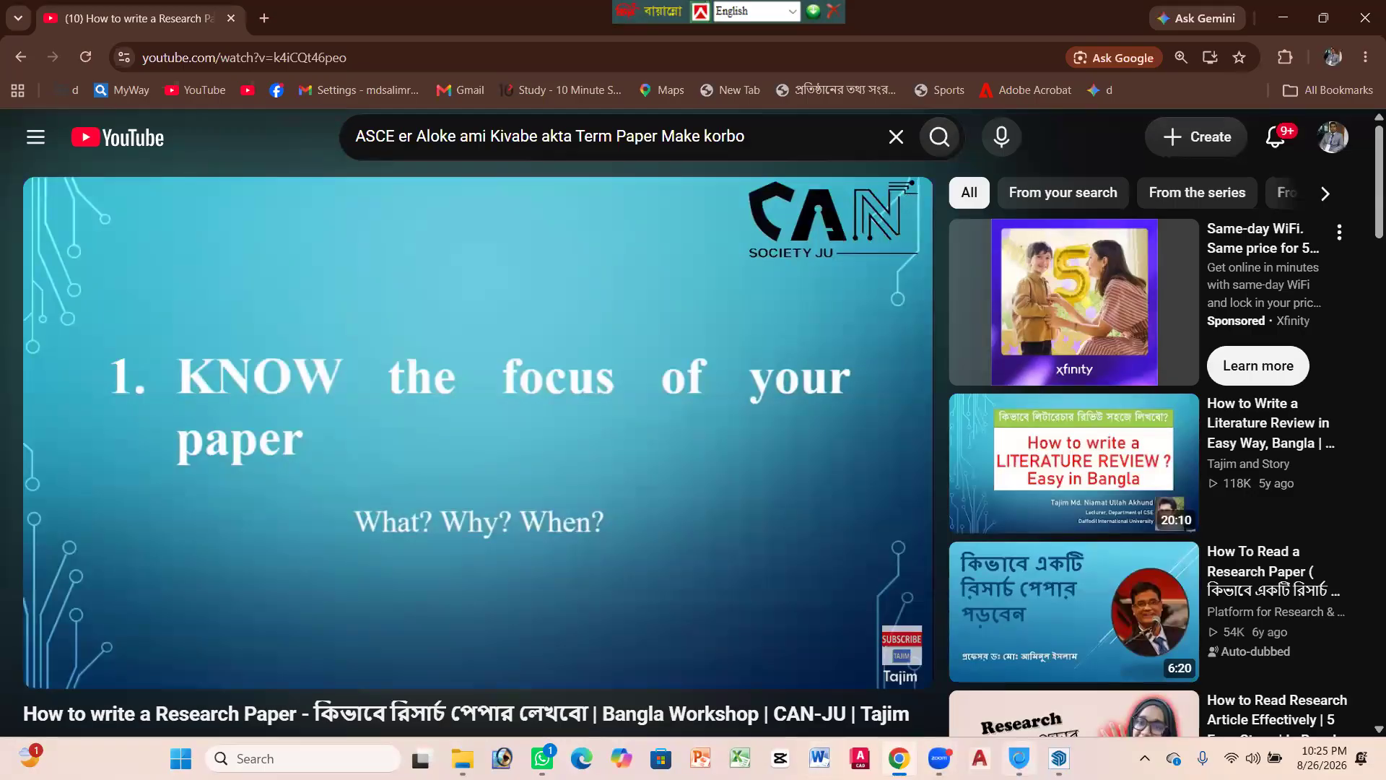
left_click(960, 664)
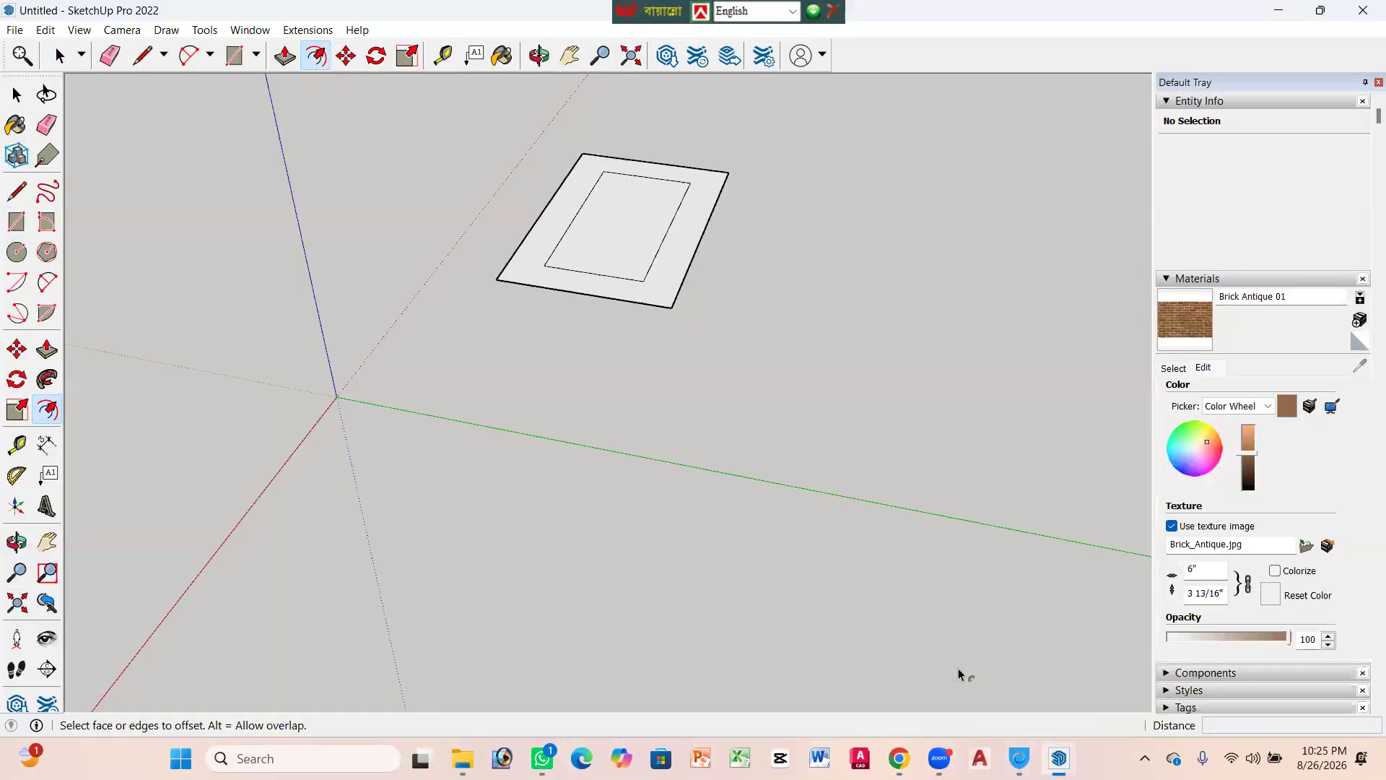
Step: Offset the rectangle's outer edges inward to add an outline between the outer and inner ones
scroll(614, 192, "up", 3)
scroll(617, 223, "down", 2)
scroll(616, 224, "up", 2)
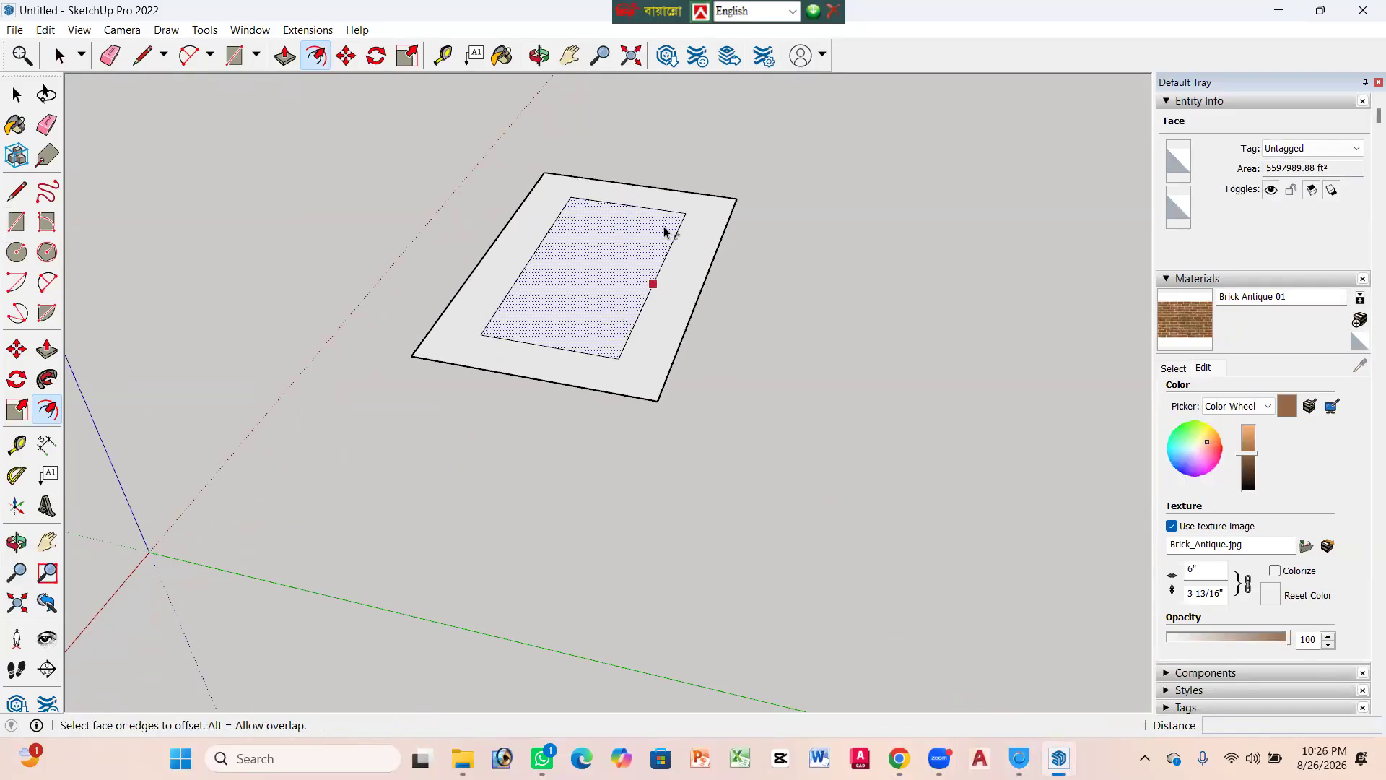
left_click(705, 263)
left_click(675, 186)
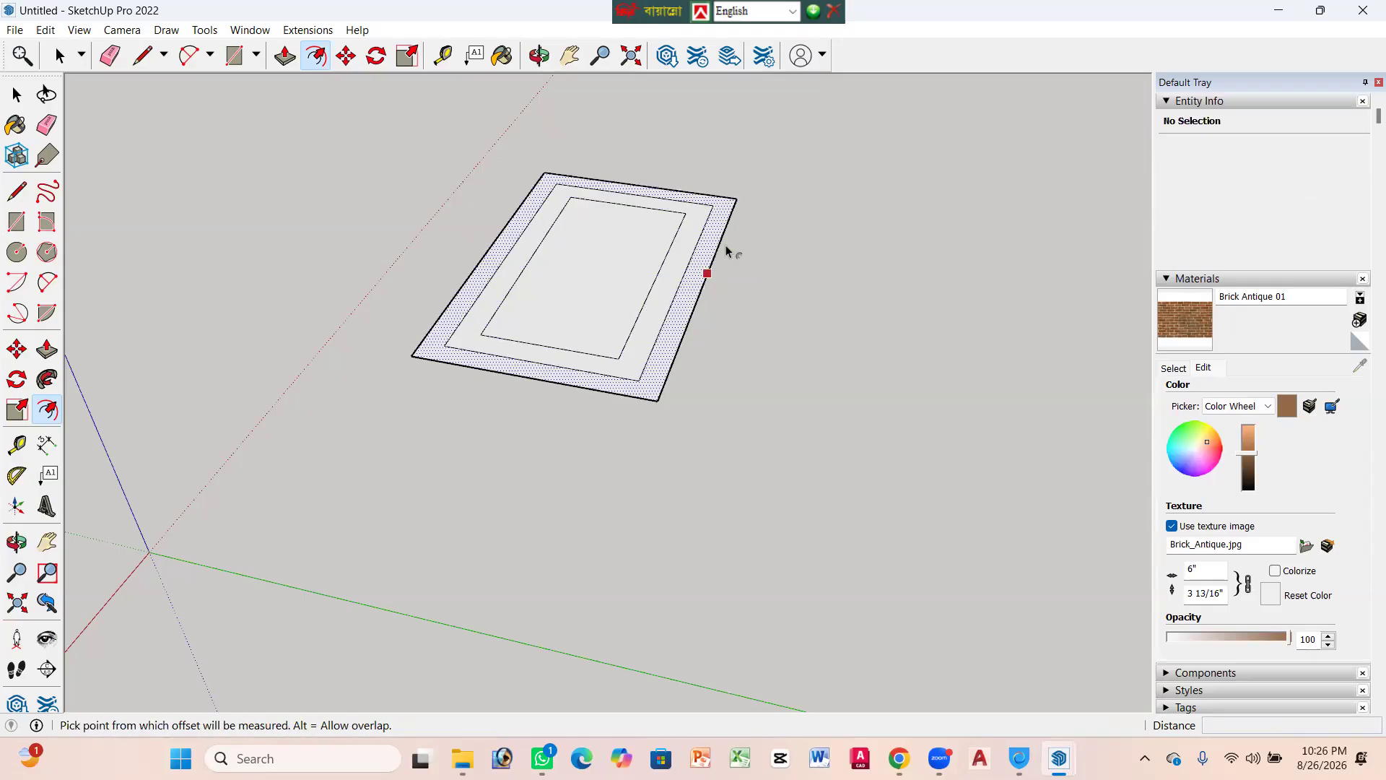
Step: Erase the three nested rectangle outlines and their faces to leave the model empty
scroll(720, 311, "down", 2)
left_click(110, 56)
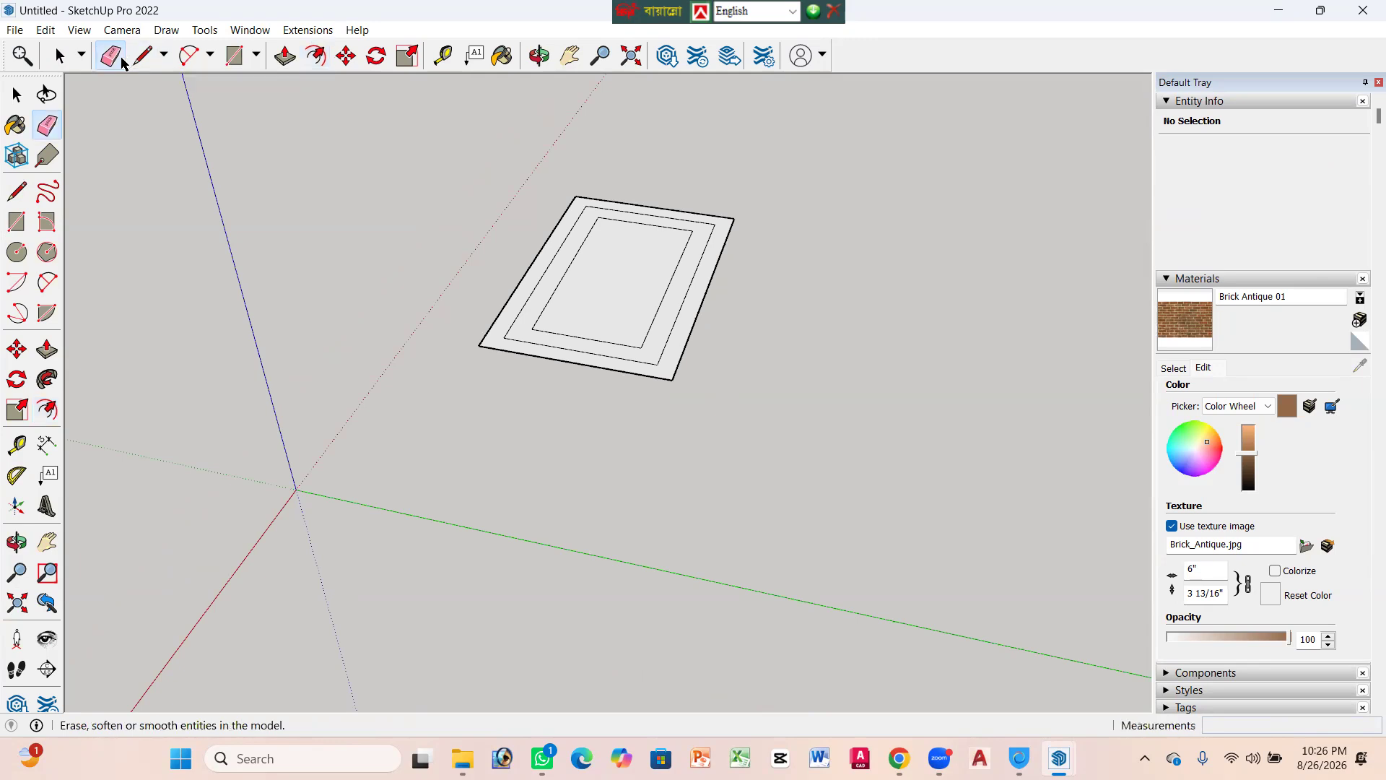
left_click(704, 298)
left_click(689, 283)
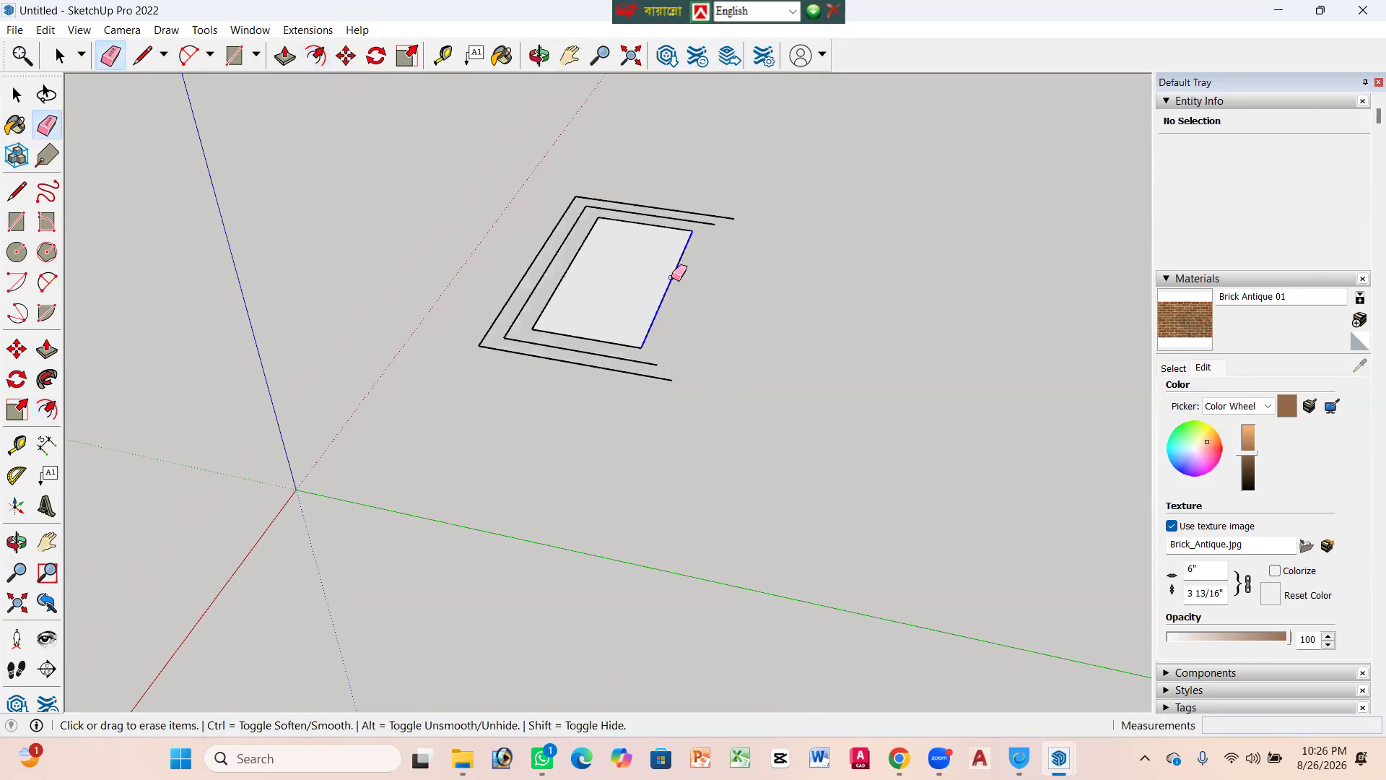
left_click(676, 276)
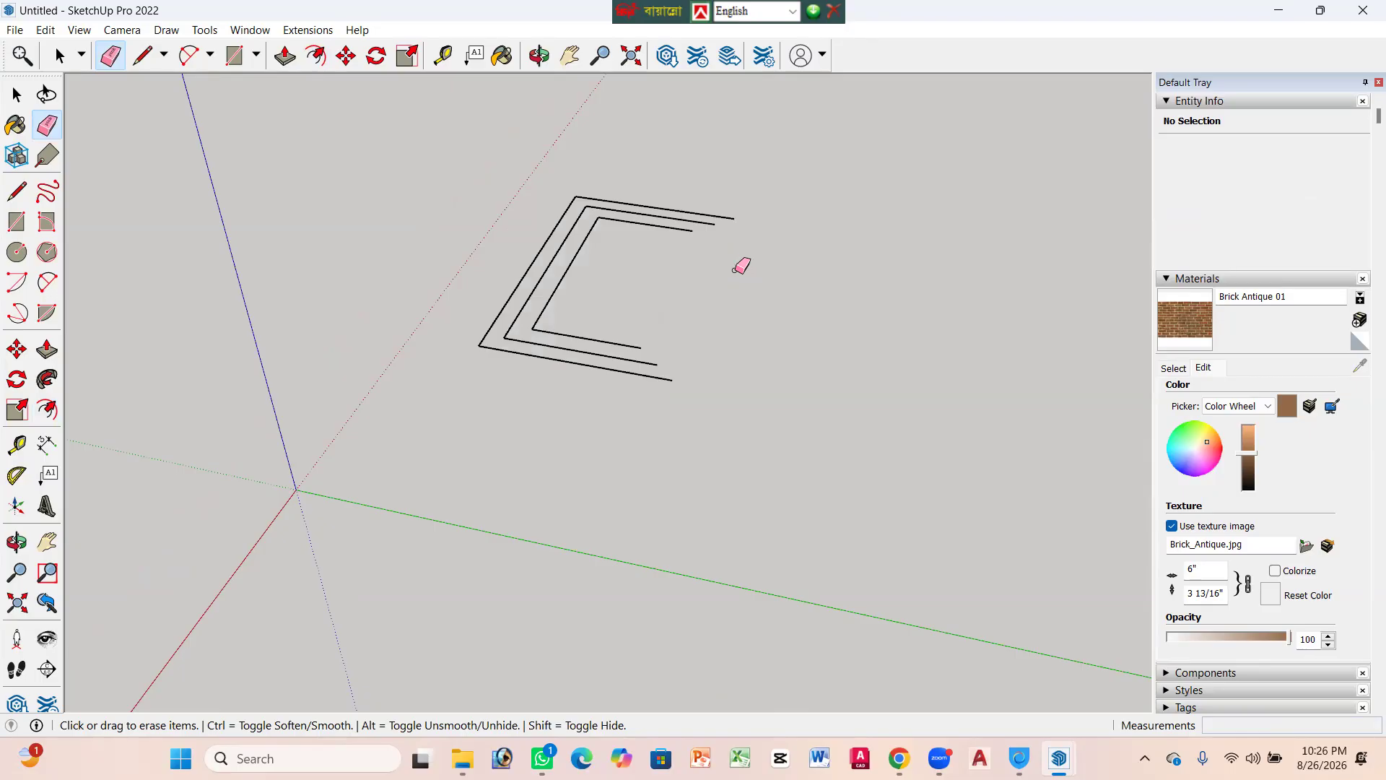
key("space")
left_click_drag(448, 143, 799, 439)
key("Delete")
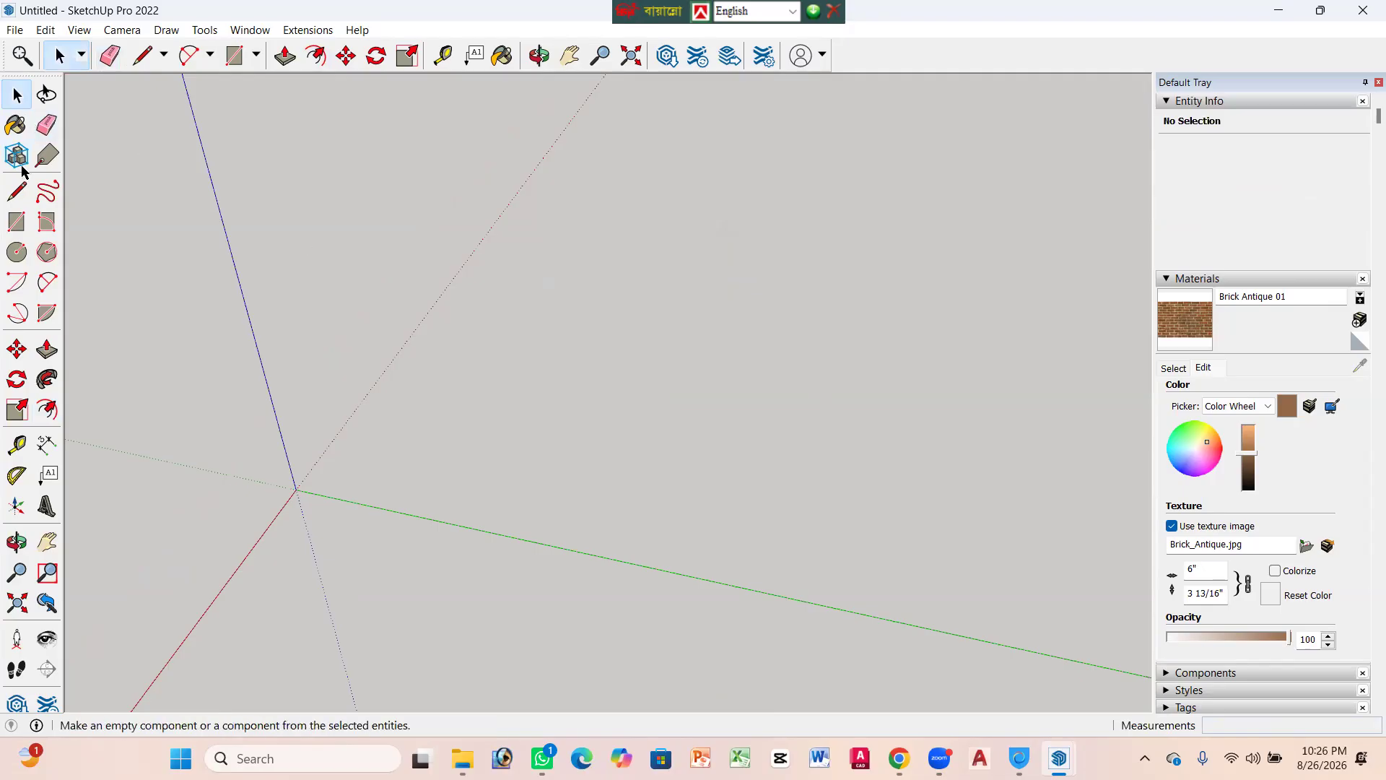
Step: Draw a rectangle of about 4721' by 3265' 9" on the ground beyond the origin
left_click(17, 222)
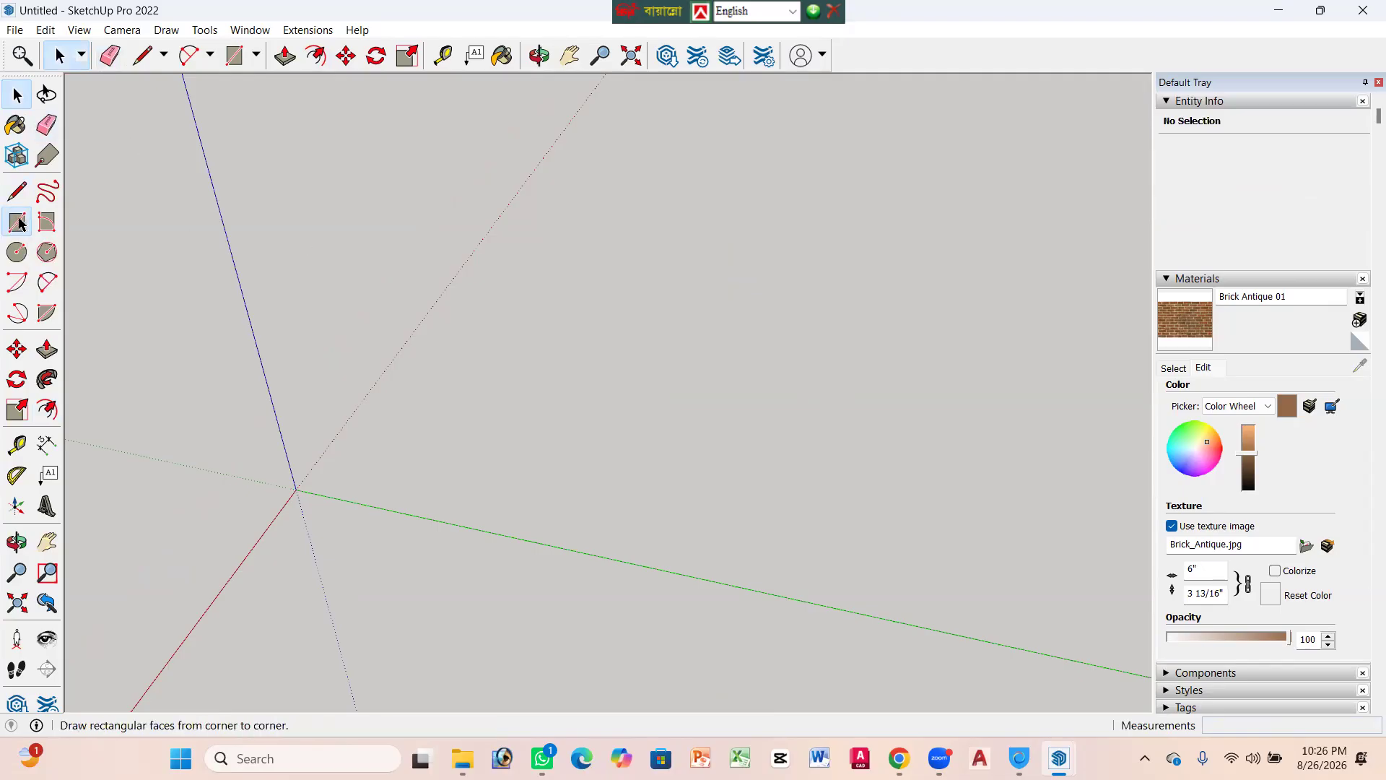
left_click(565, 325)
left_click(828, 206)
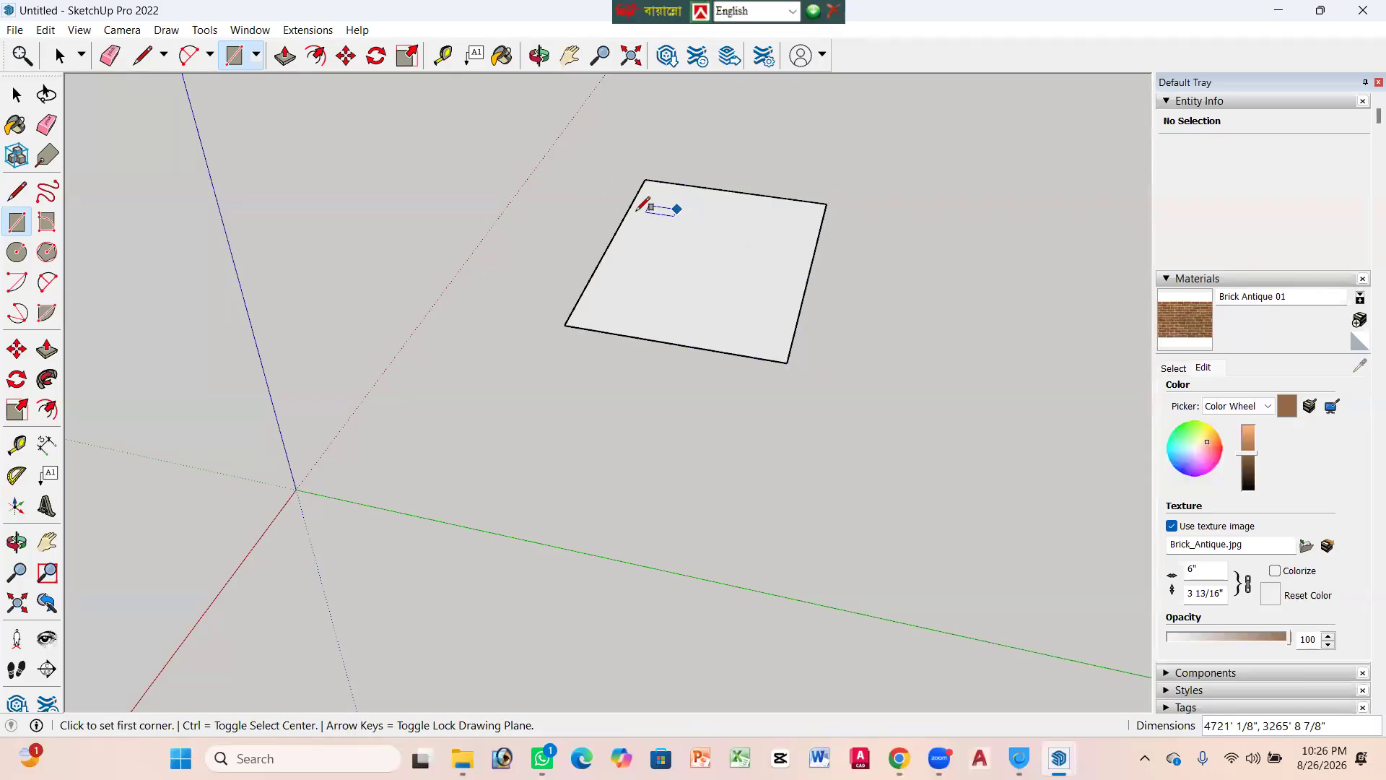
key("space")
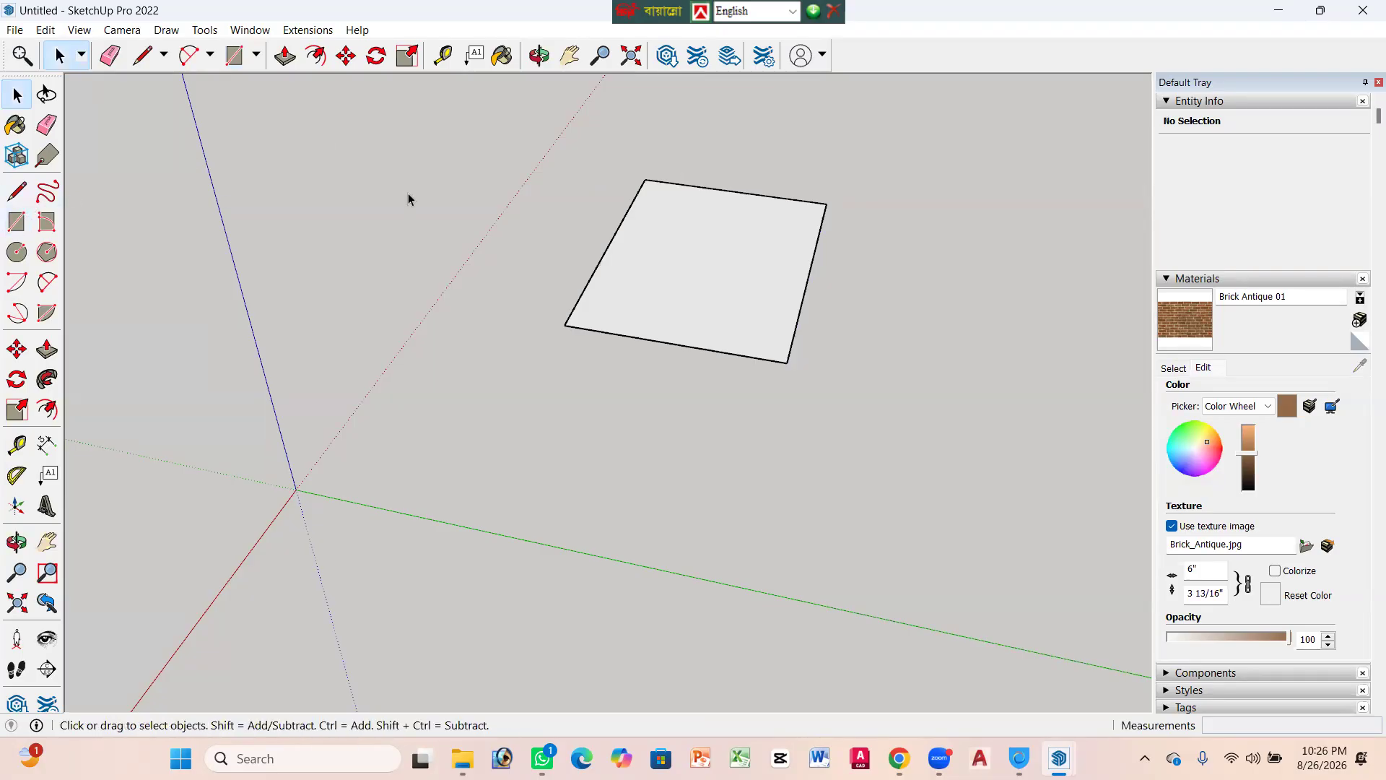
key("f")
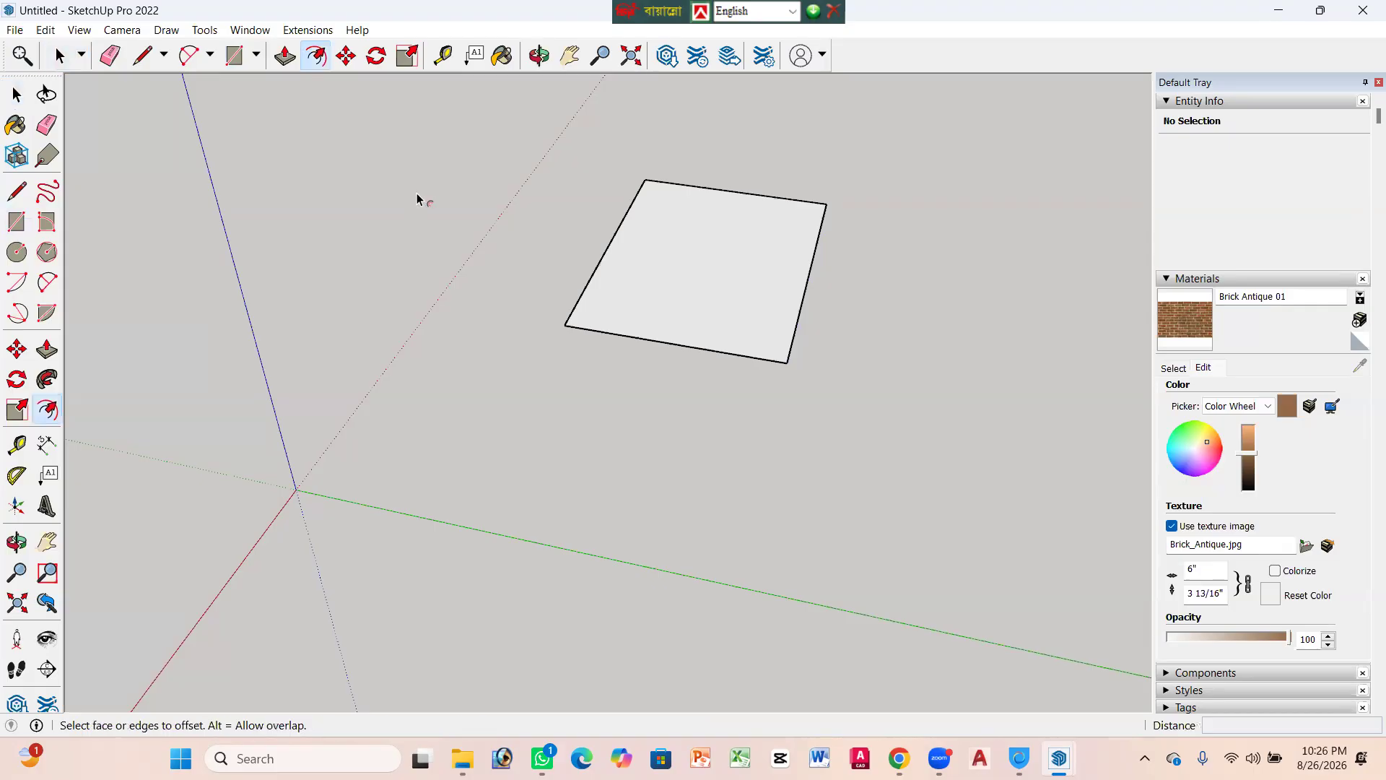
left_click(735, 211)
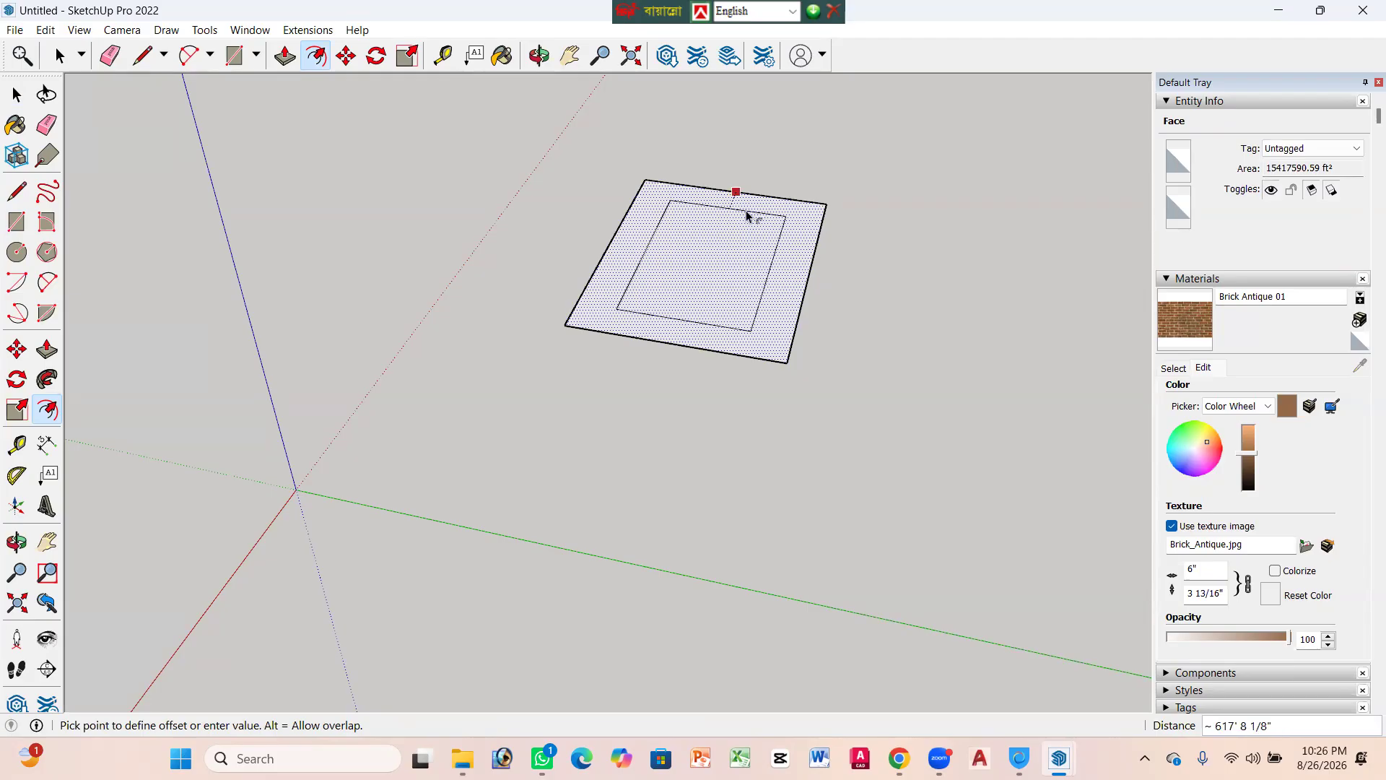
key("Escape")
key("Escape")
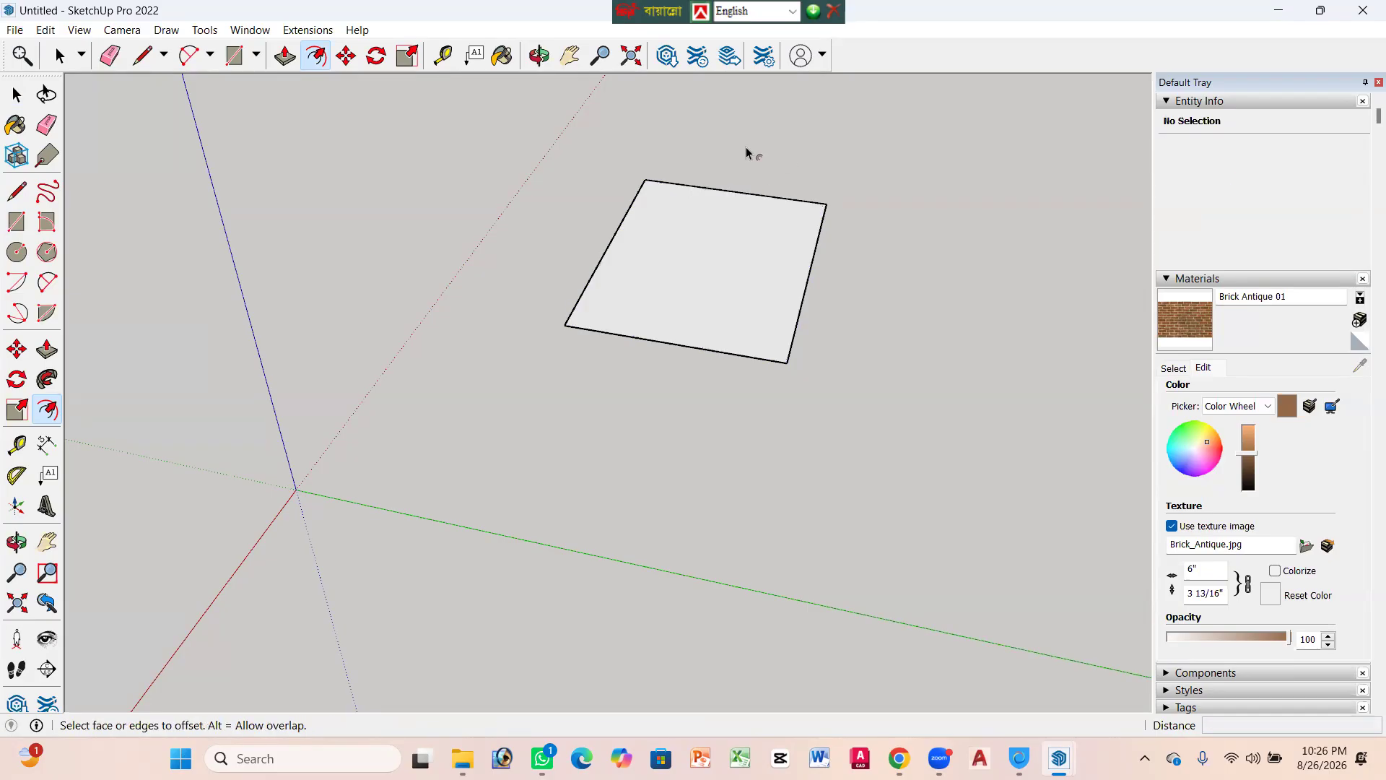
Step: Measure the rectangle's far edge from corner to corner with the Tape Measure
left_click(443, 55)
left_click(645, 179)
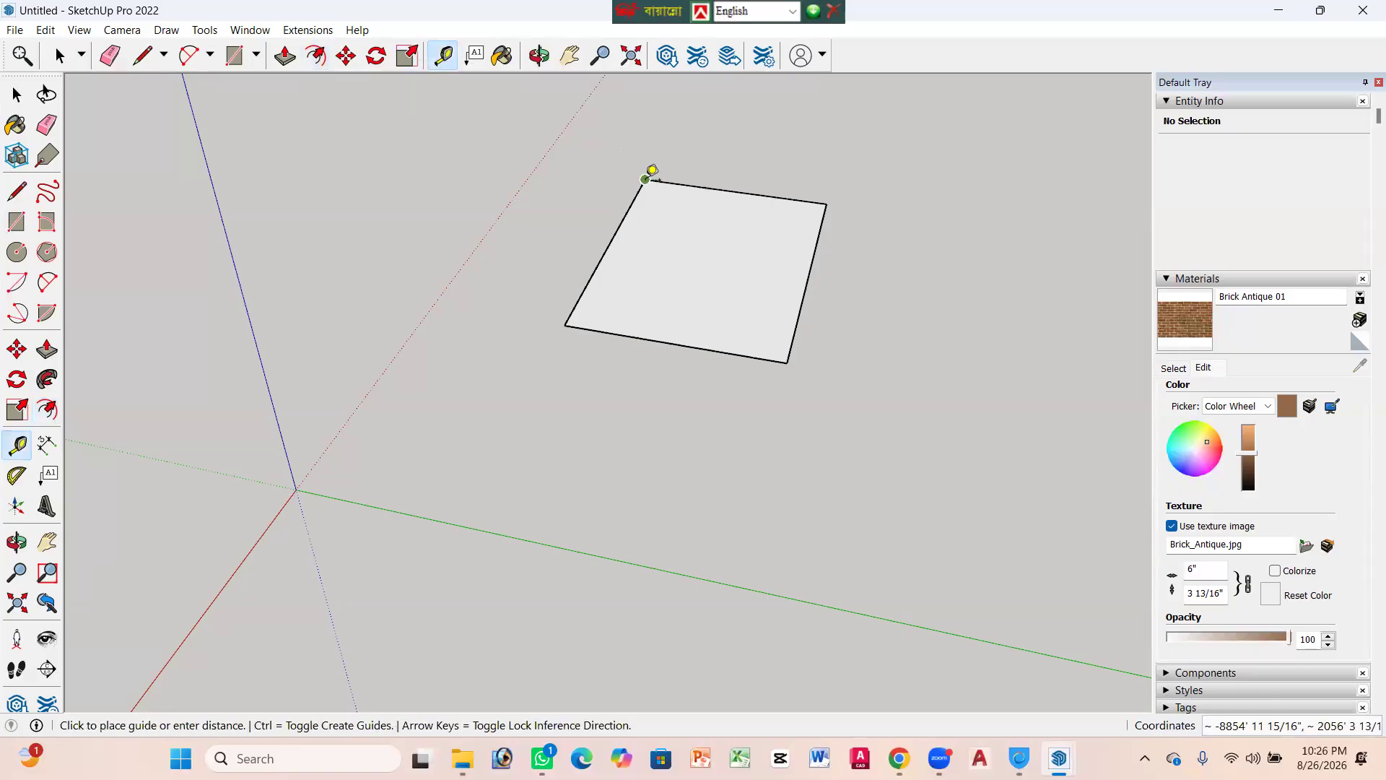
left_click(827, 203)
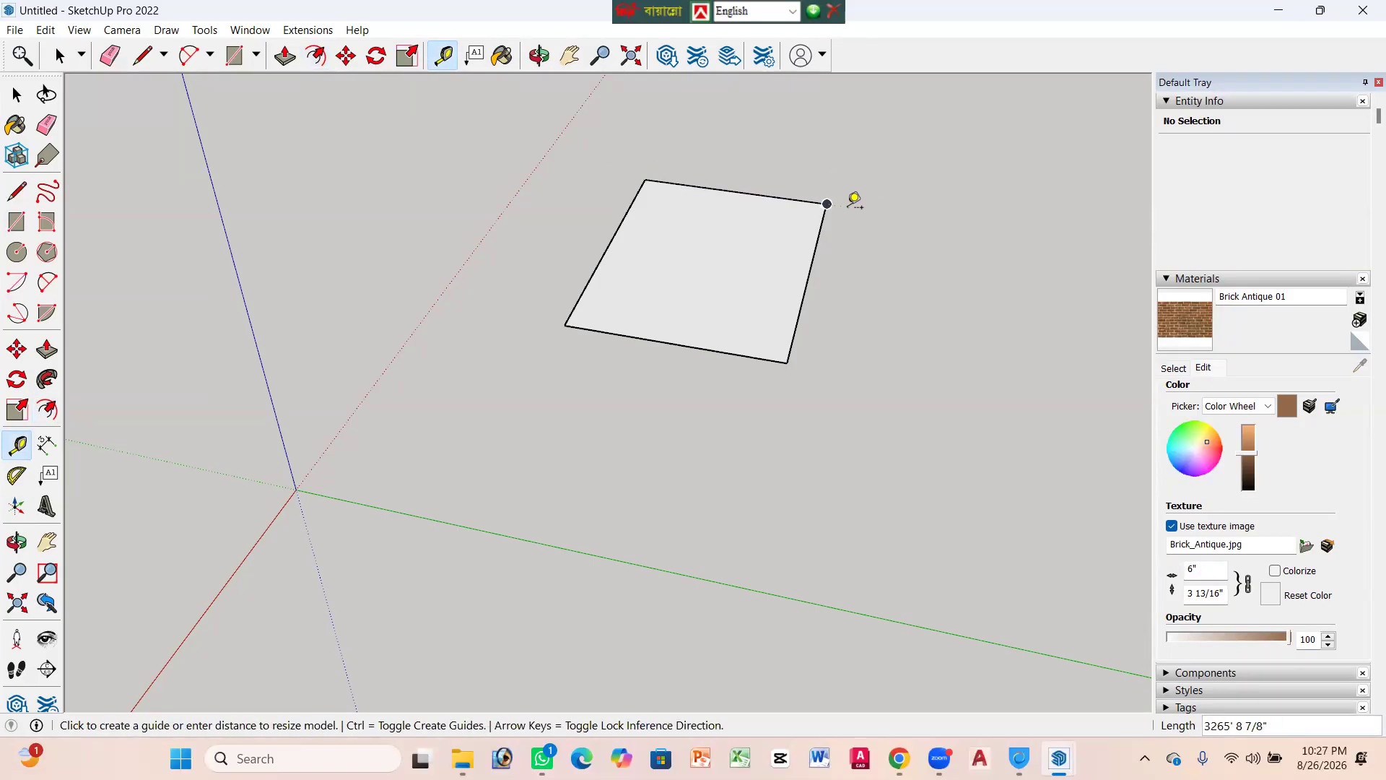
left_click(646, 179)
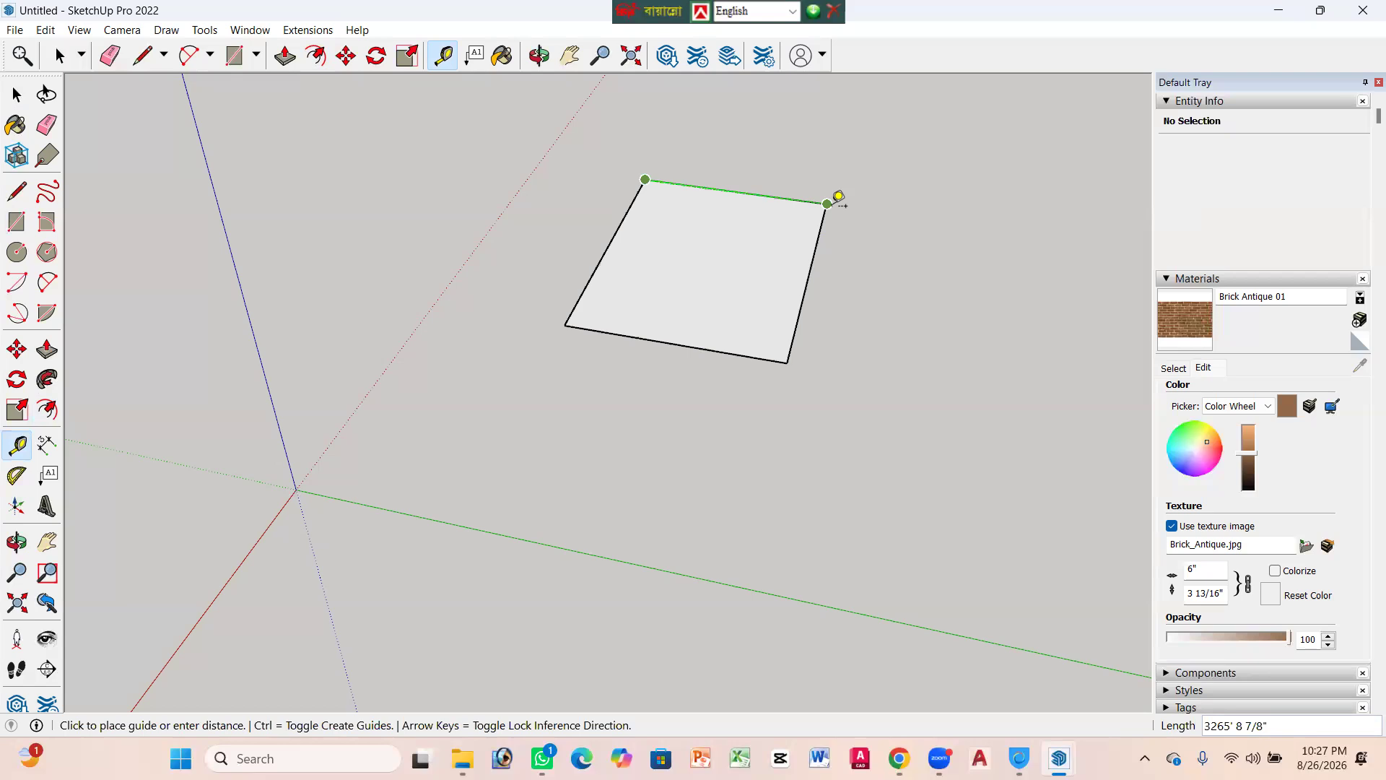
left_click(838, 196)
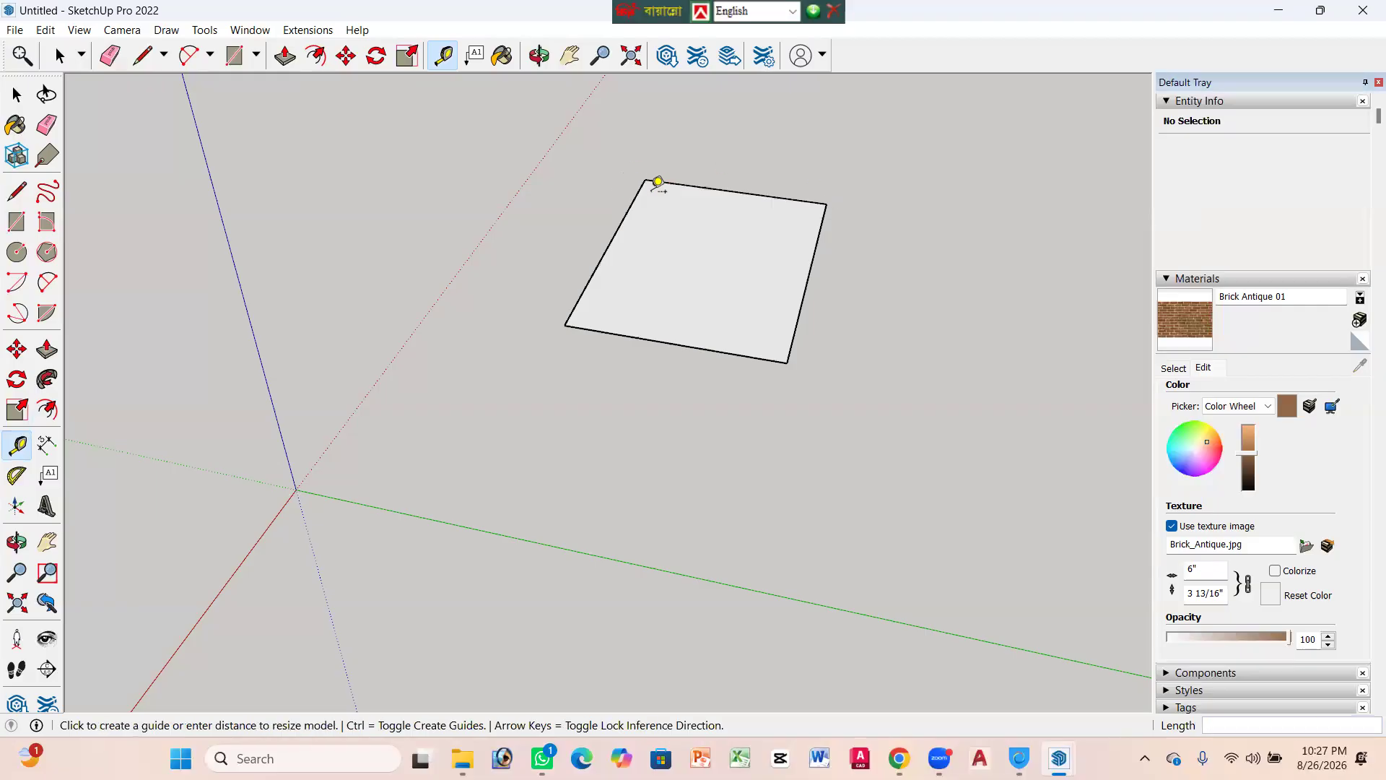
key("space")
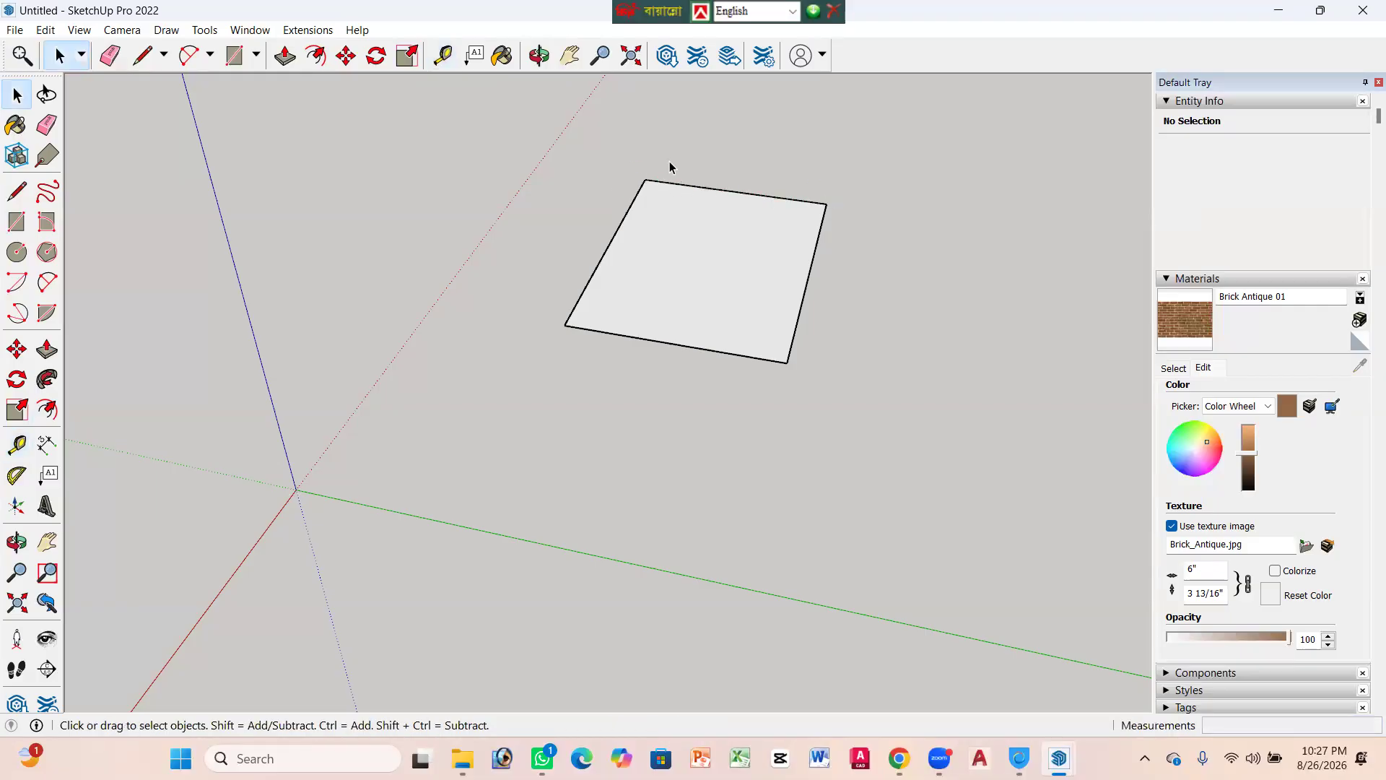
key("f")
key("space")
left_click(716, 189)
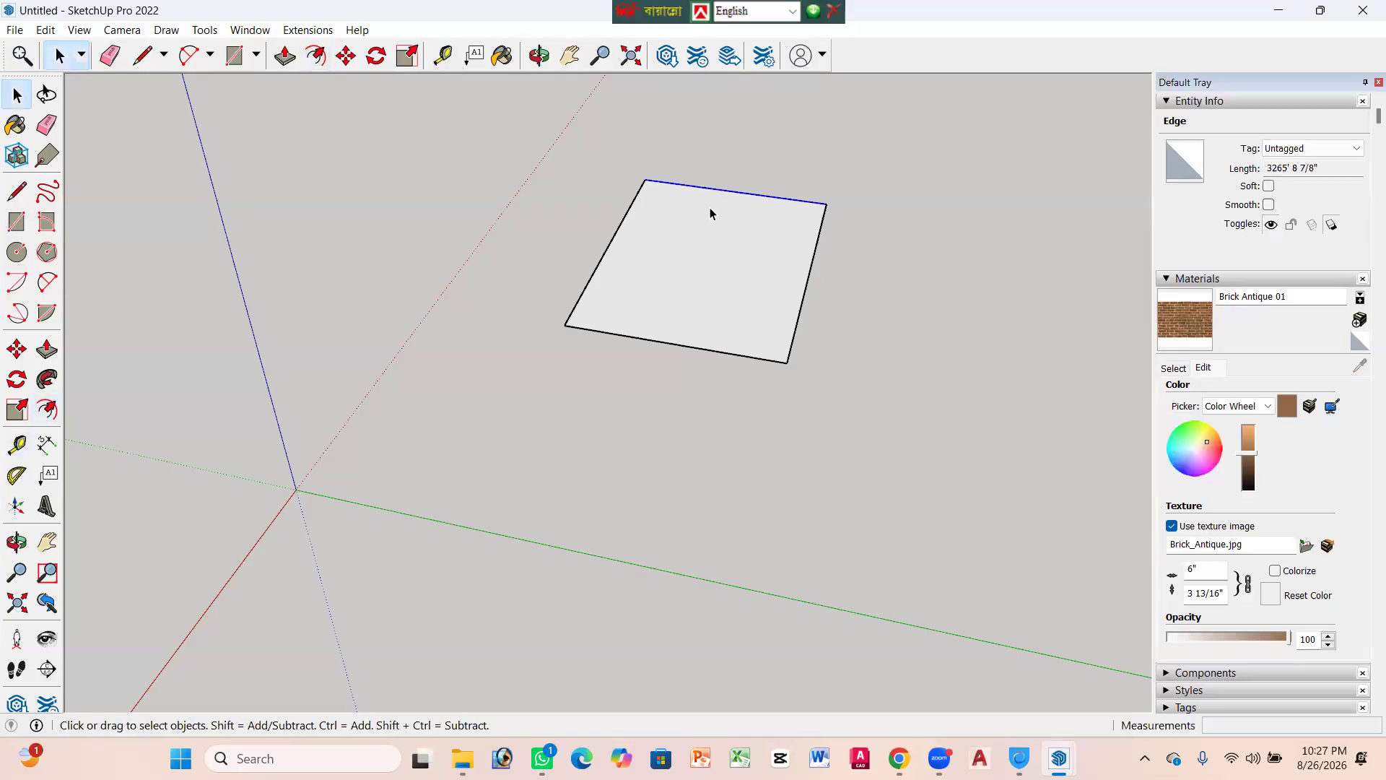
left_click(725, 254)
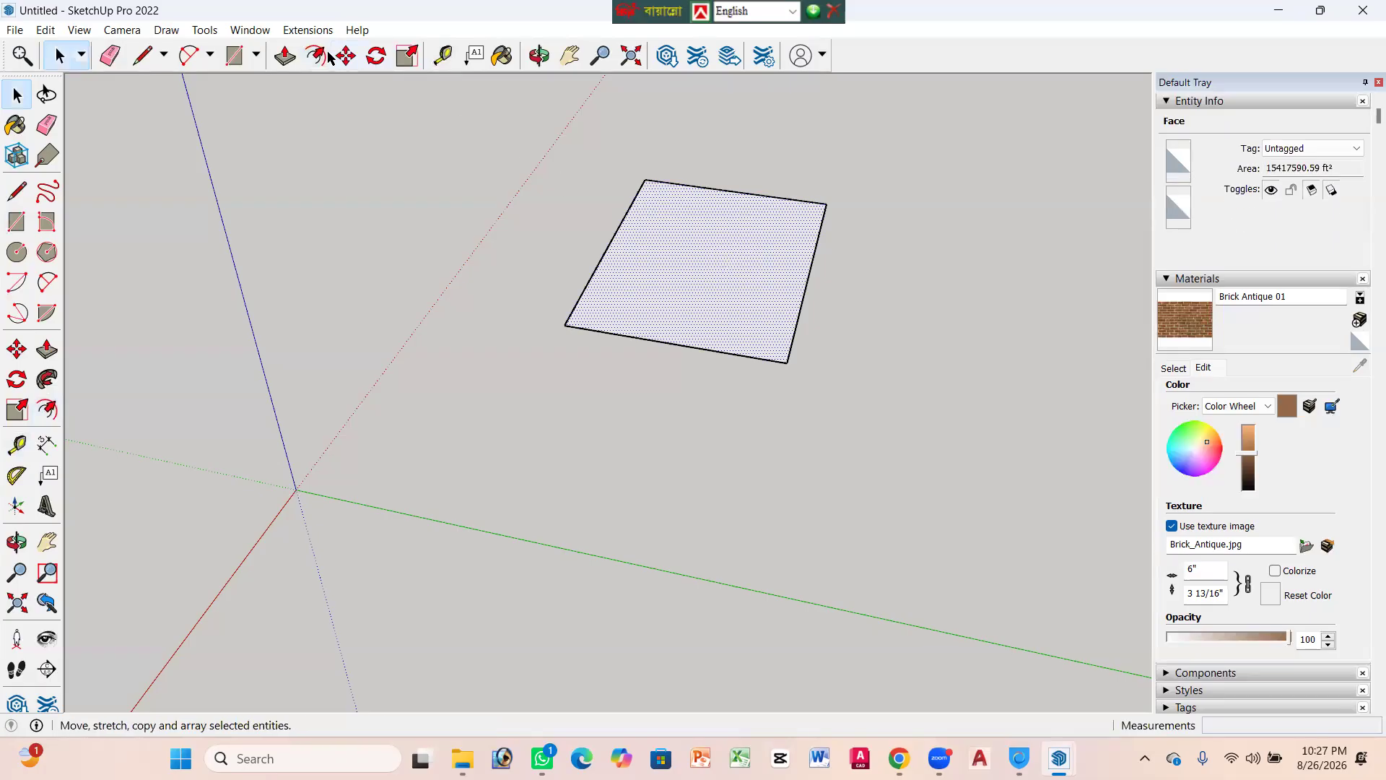
key("f")
key("space")
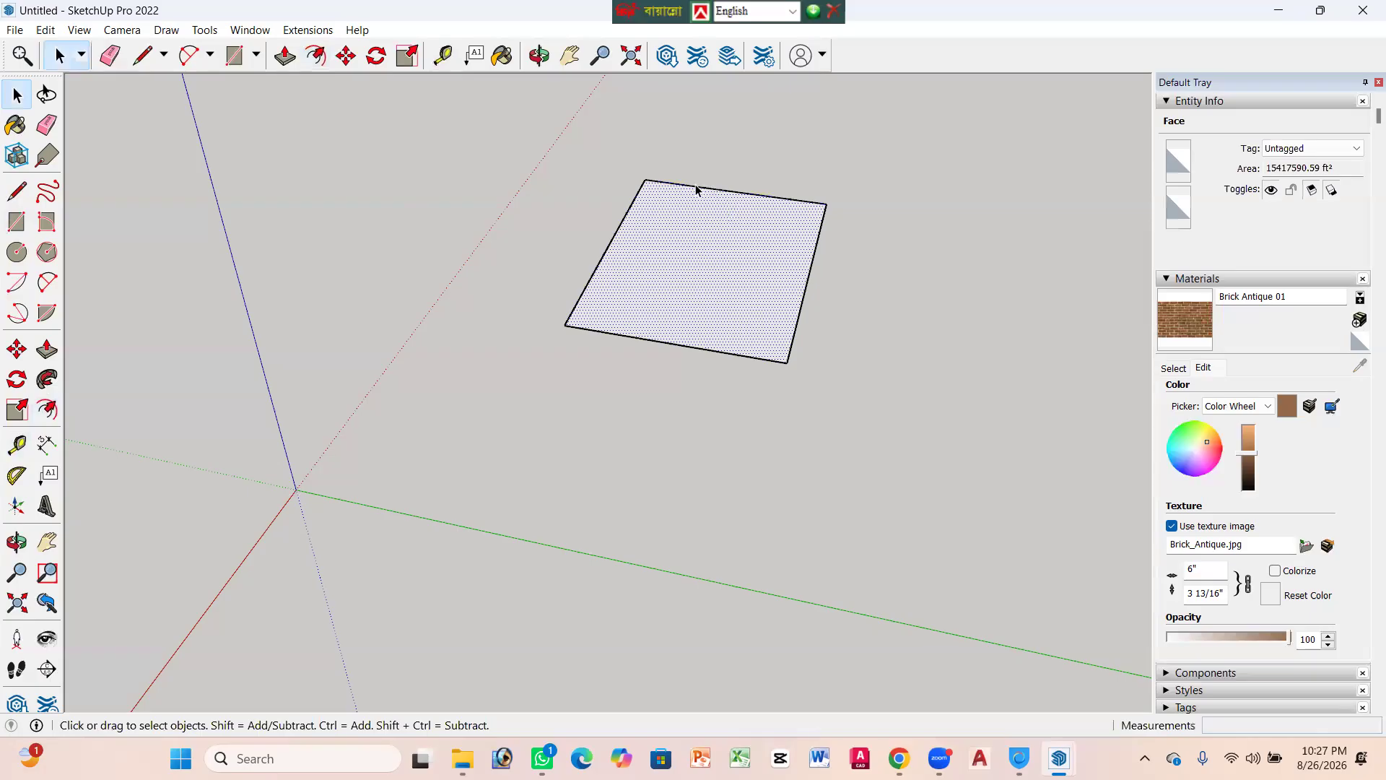
scroll(681, 228, "down", 1)
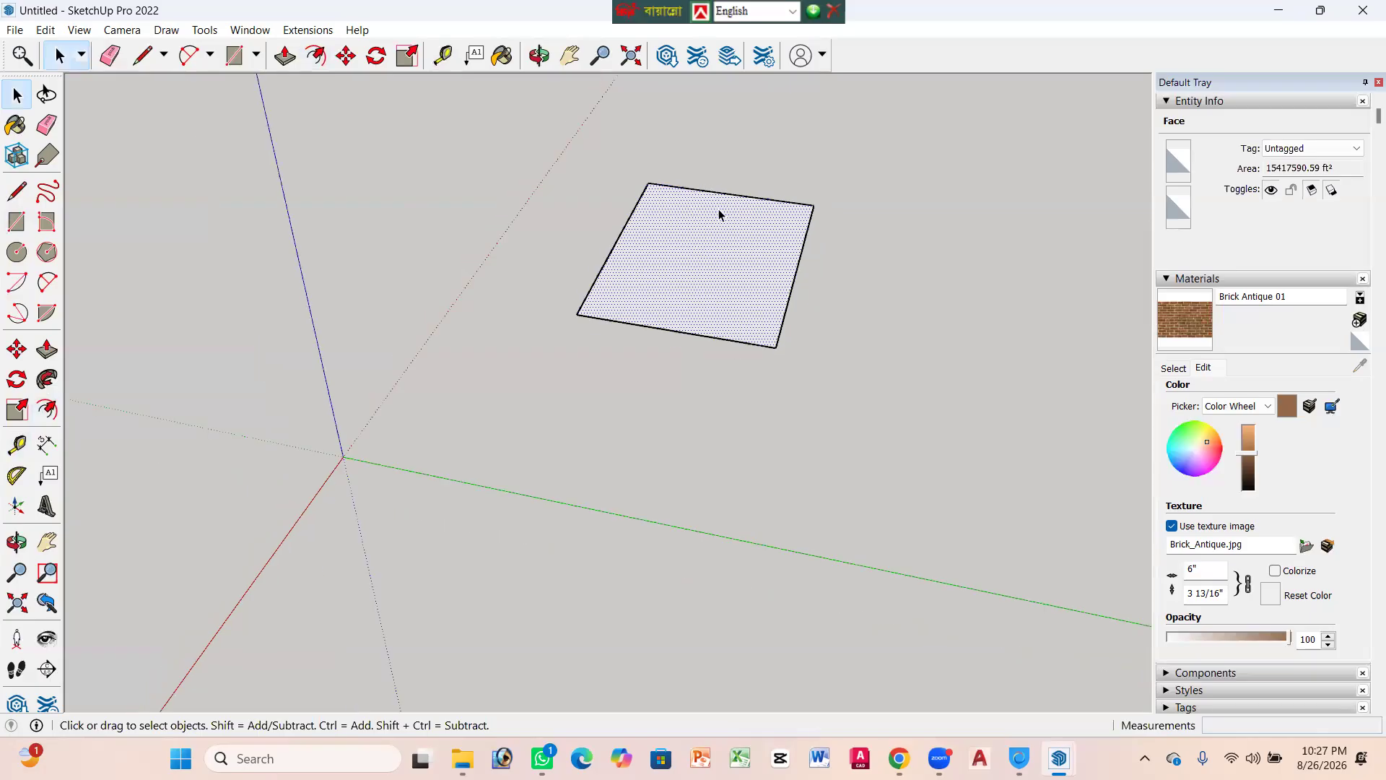
left_click(758, 153)
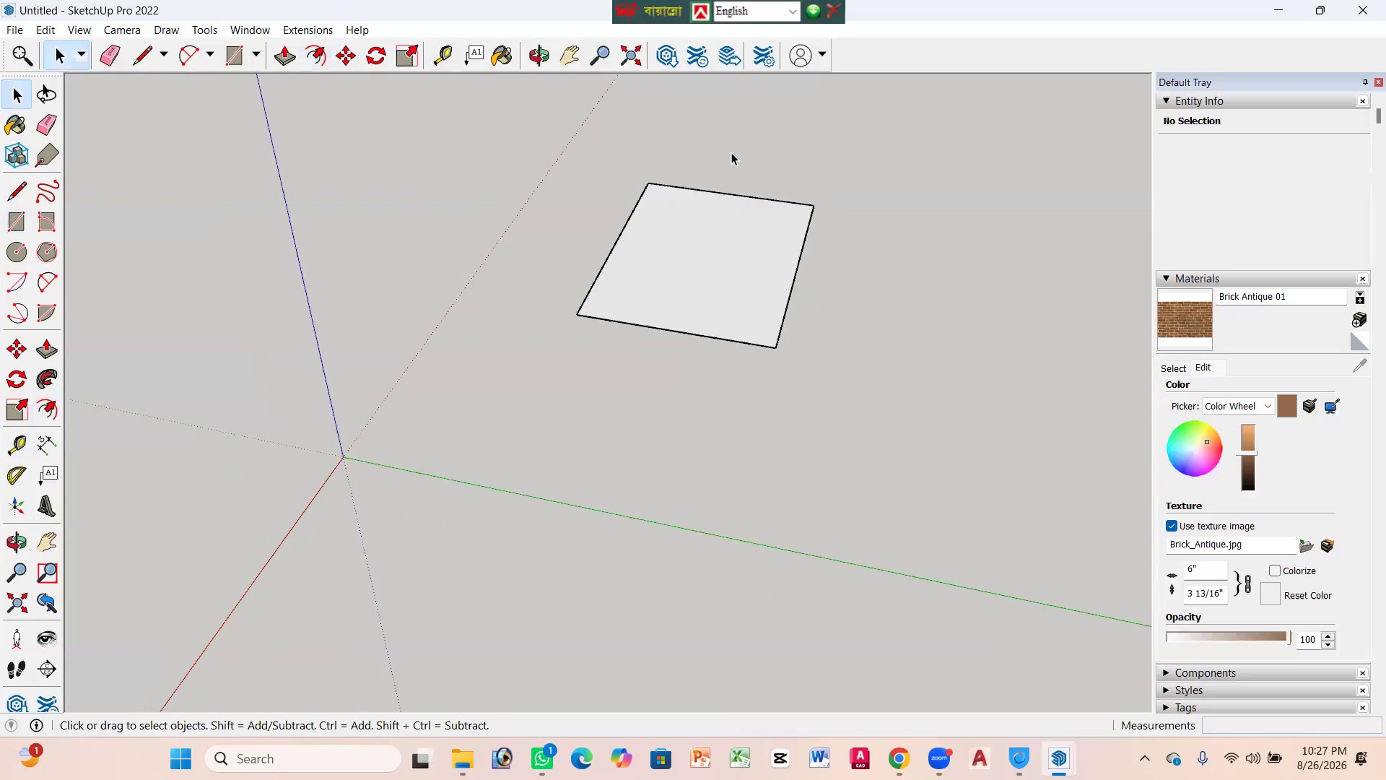
Step: Offset the rectangle's edges inward to create a smaller face inside it
key("f")
key("space")
key("f")
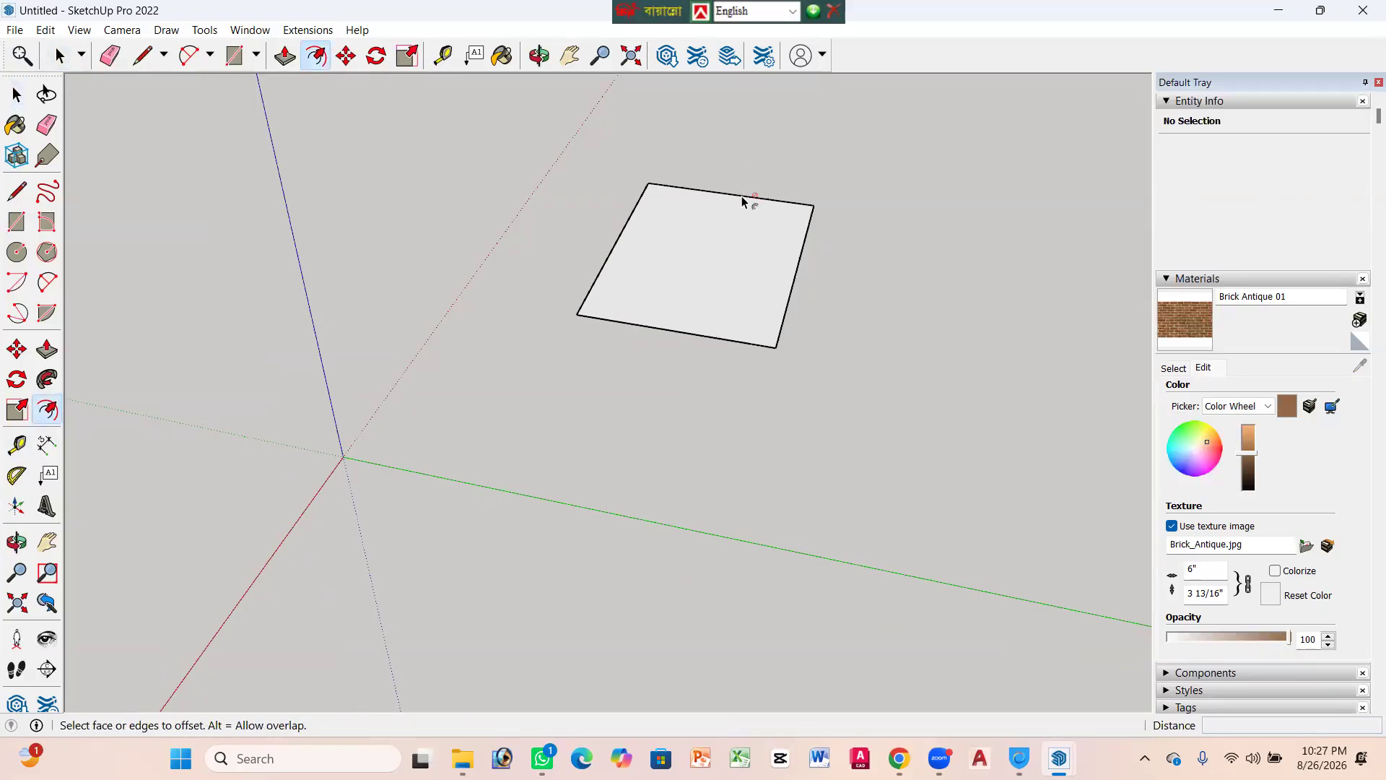
left_click(638, 249)
left_click(700, 250)
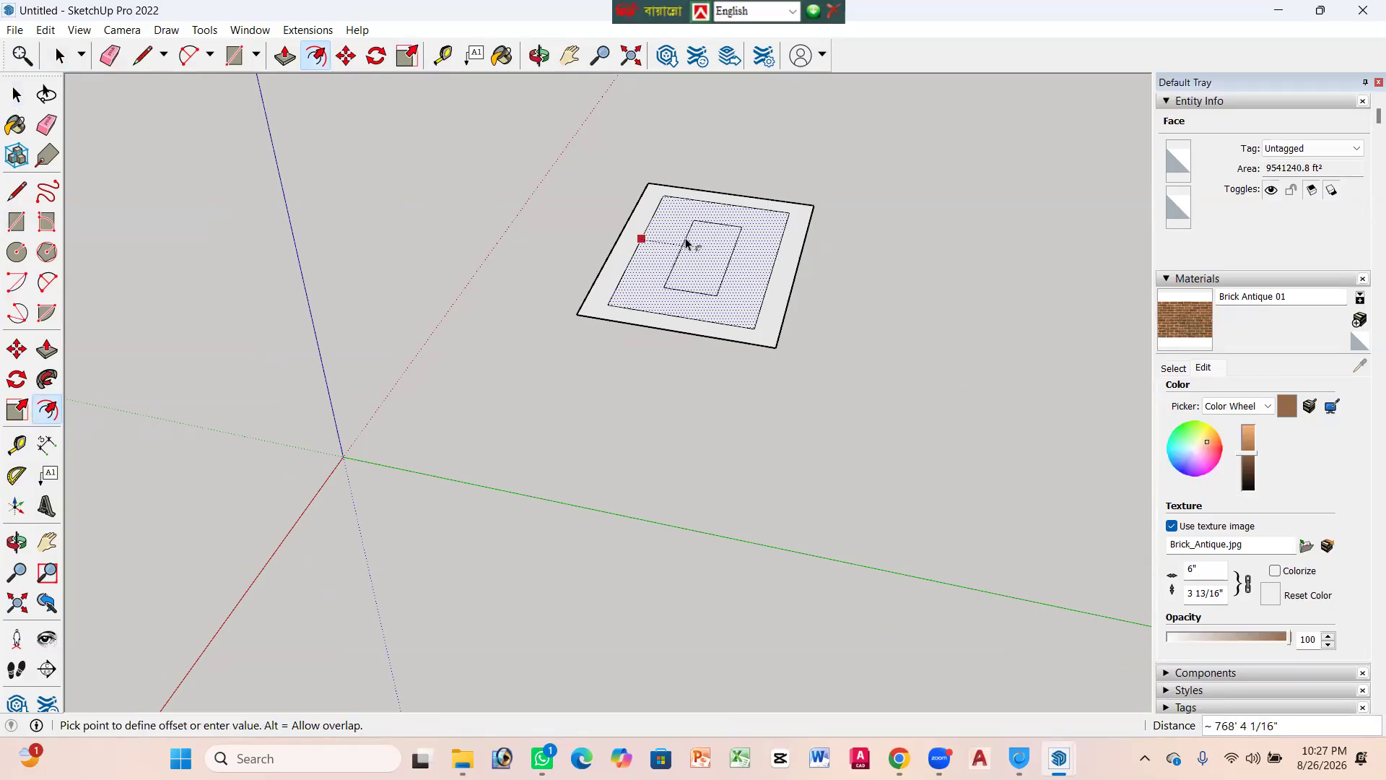
key("space")
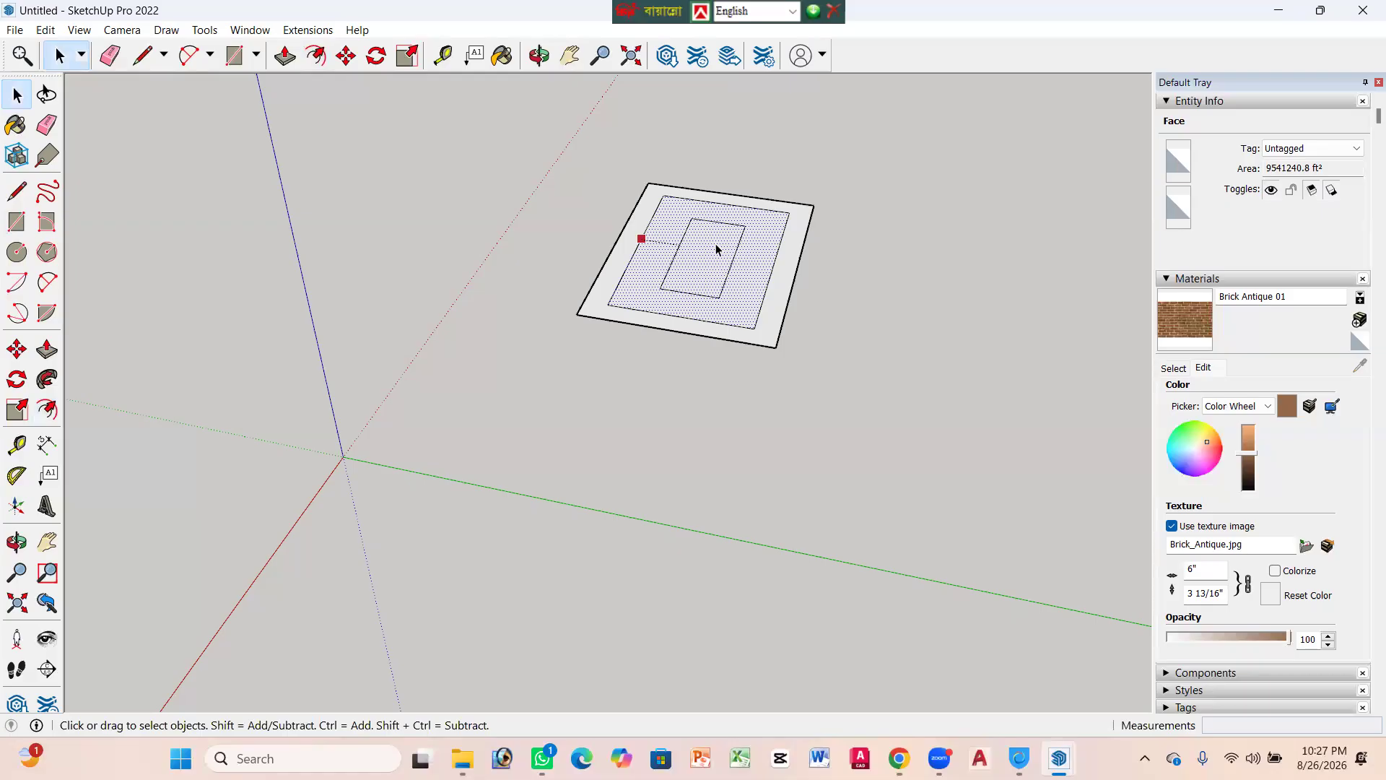
scroll(648, 247, "up", 2)
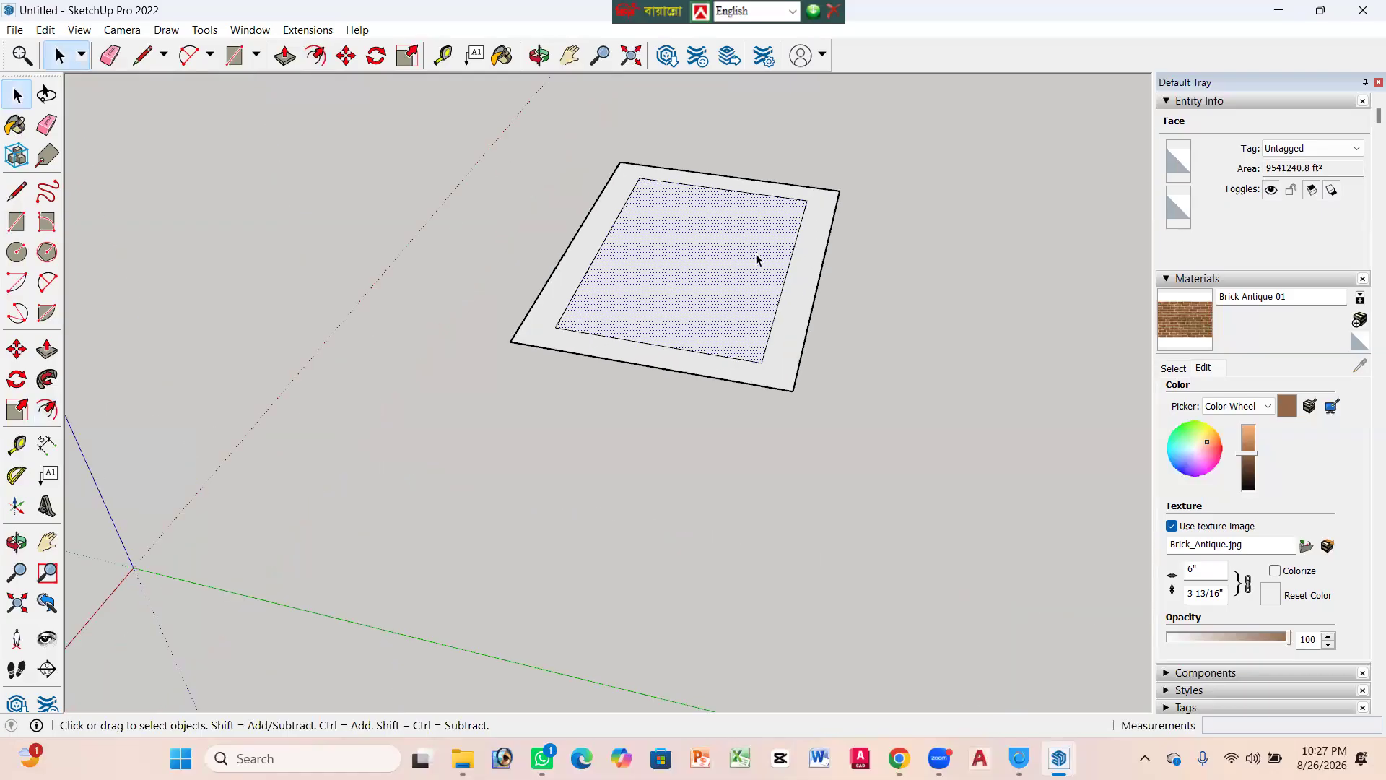
Step: Push/Pull the inner rectangle face up into a block and adjust its height down to a low slab
scroll(710, 267, "down", 2)
scroll(843, 287, "up", 1)
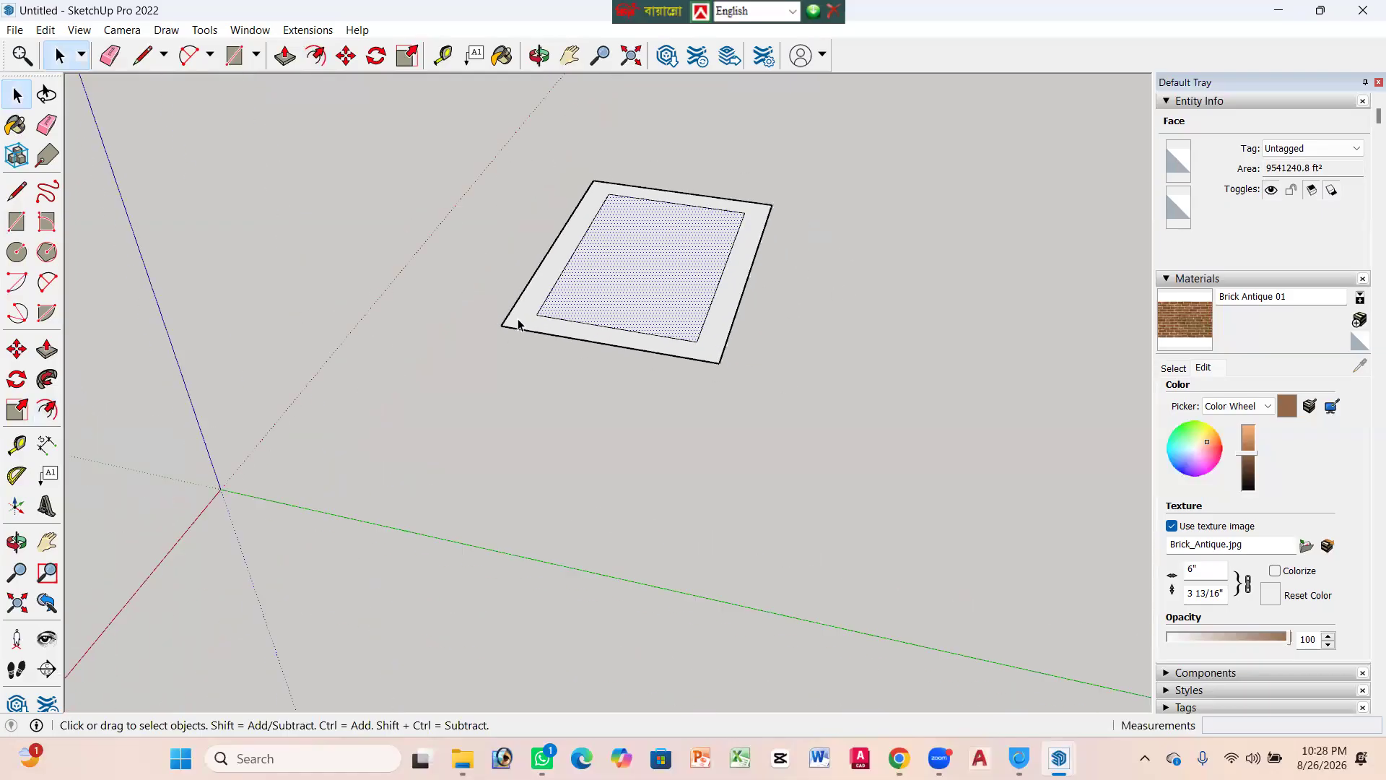
left_click(285, 55)
scroll(704, 206, "up", 1)
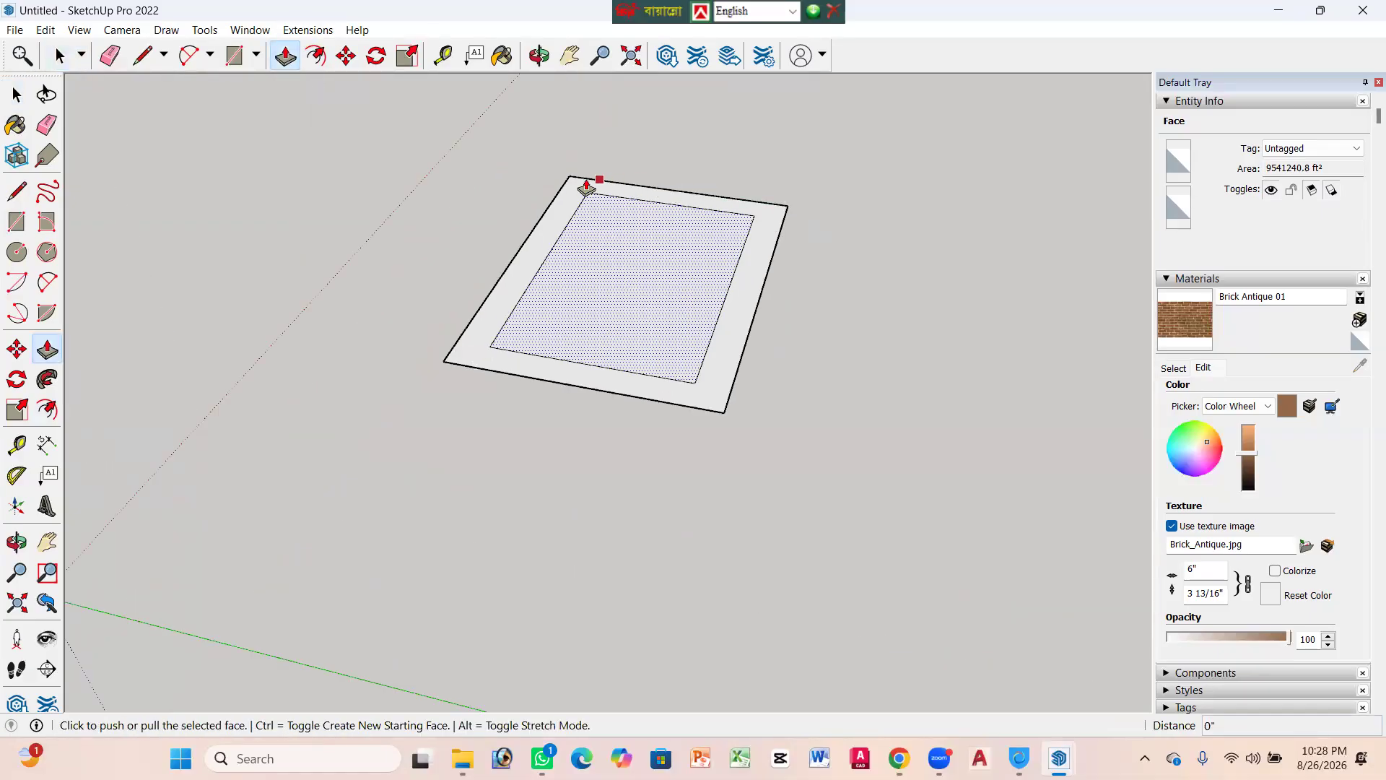
scroll(570, 194, "up", 2)
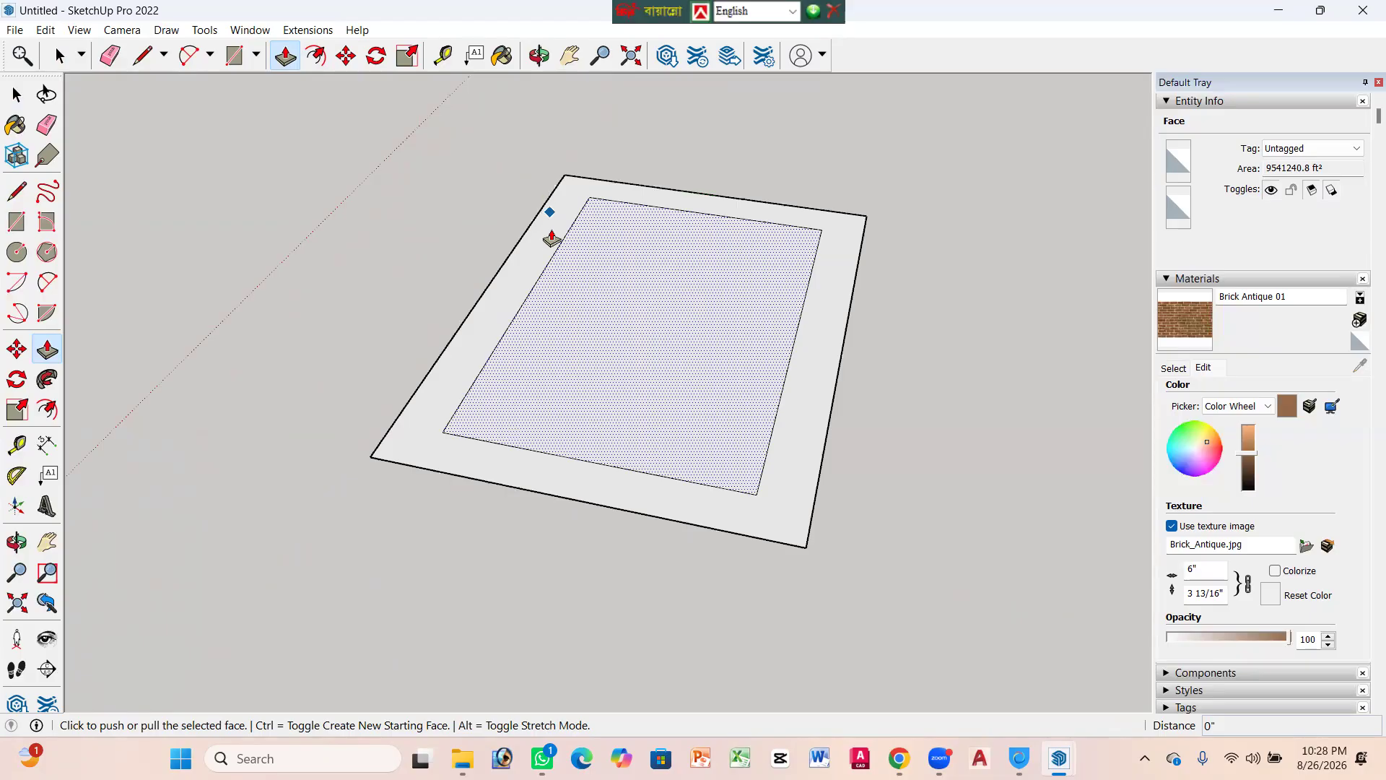
left_click(553, 227)
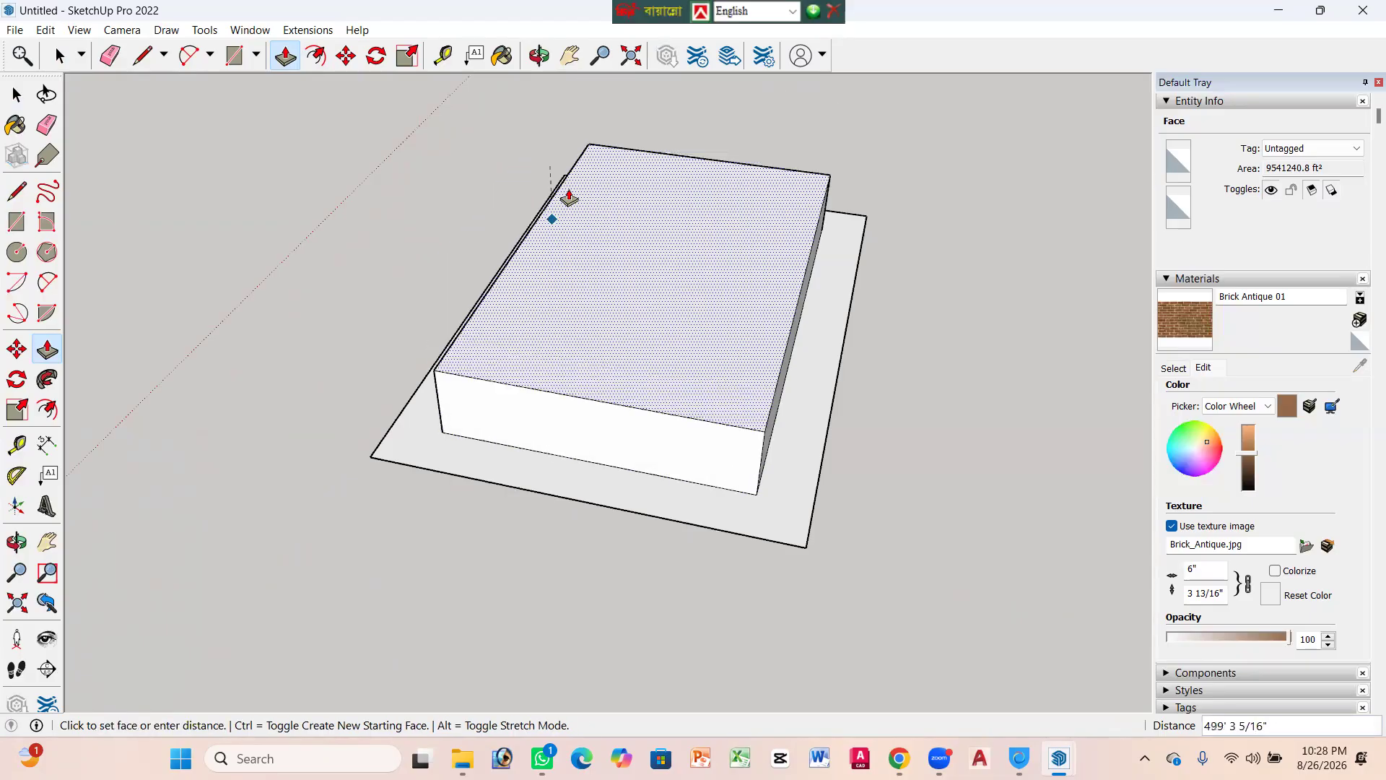
left_click(583, 180)
left_click(814, 401)
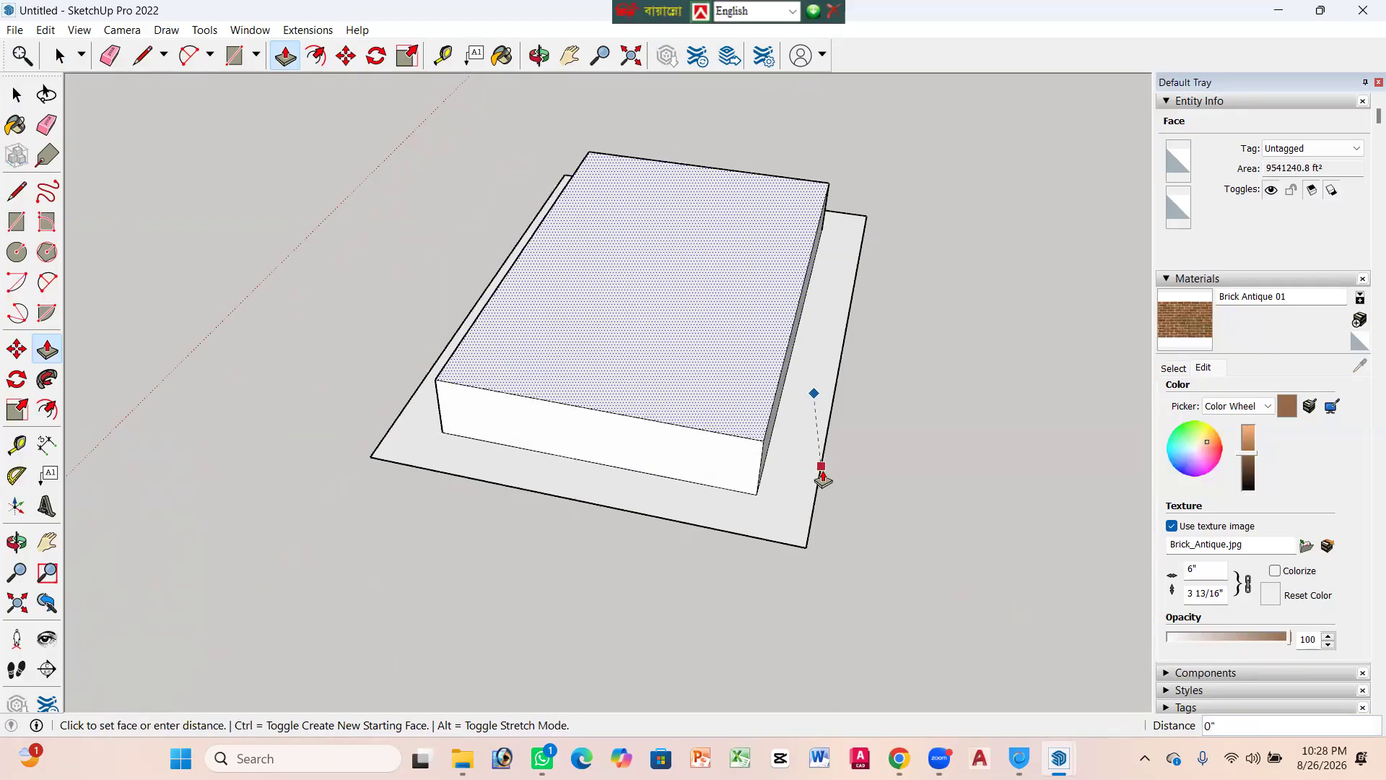
left_click(807, 426)
left_click(808, 425)
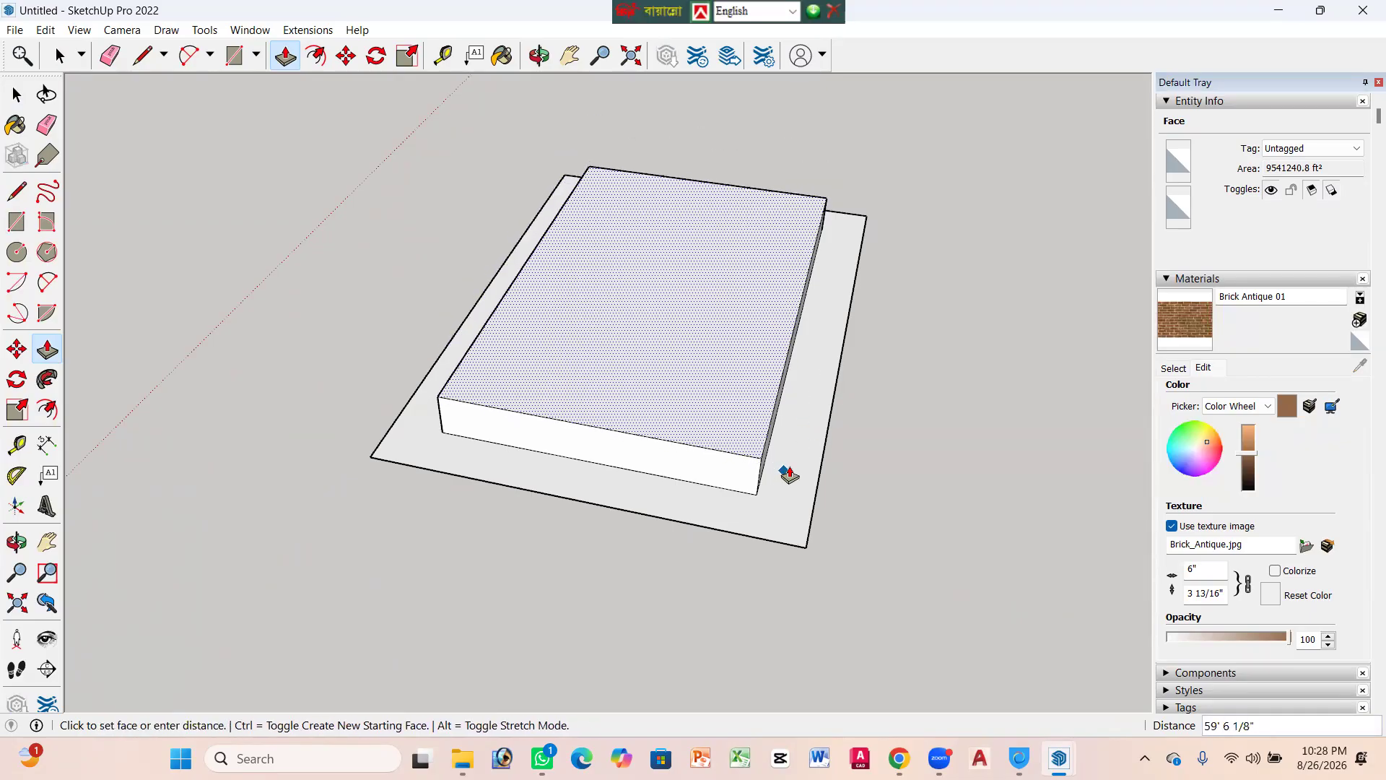
key("Escape")
Step: Push/Pull the outer border face up about 169' around the slab, and raise the slab's top face slightly
left_click(773, 508)
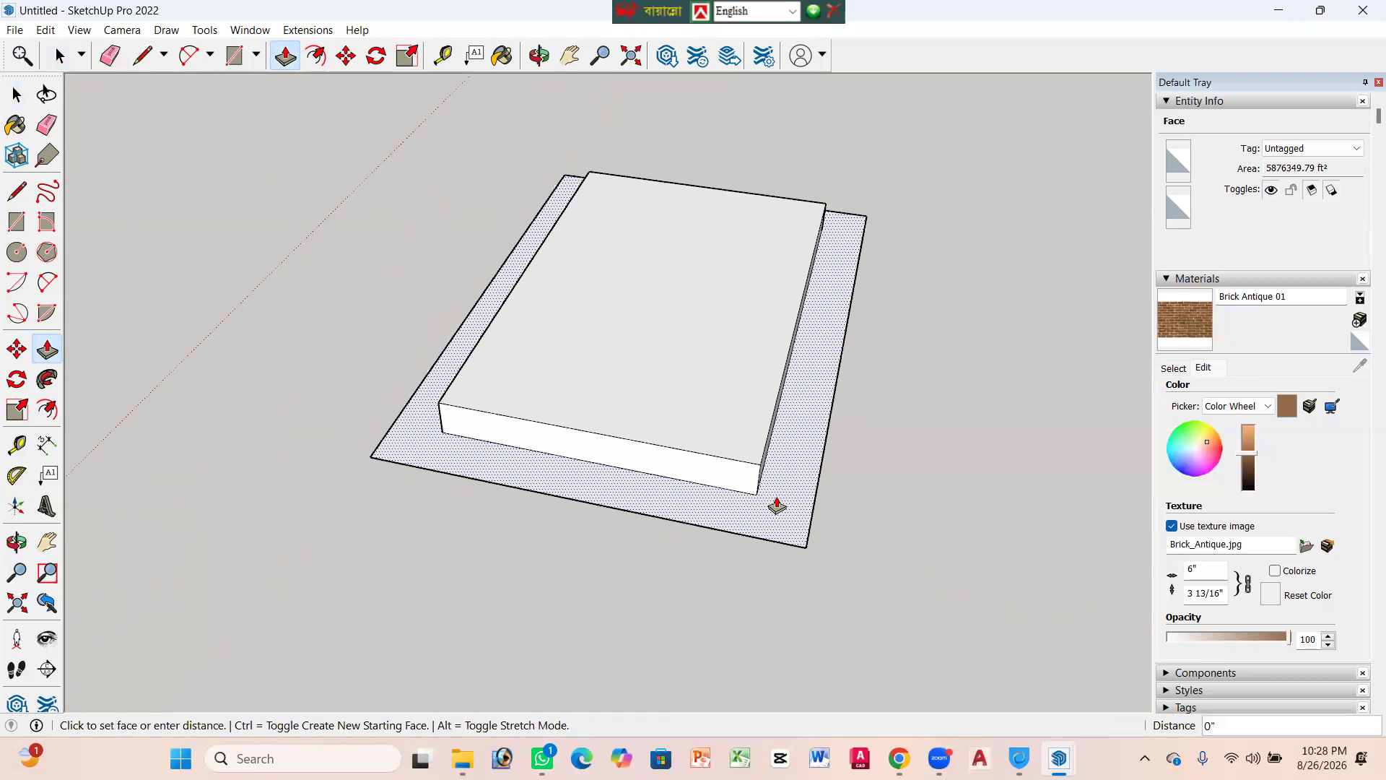
left_click(778, 503)
left_click(780, 515)
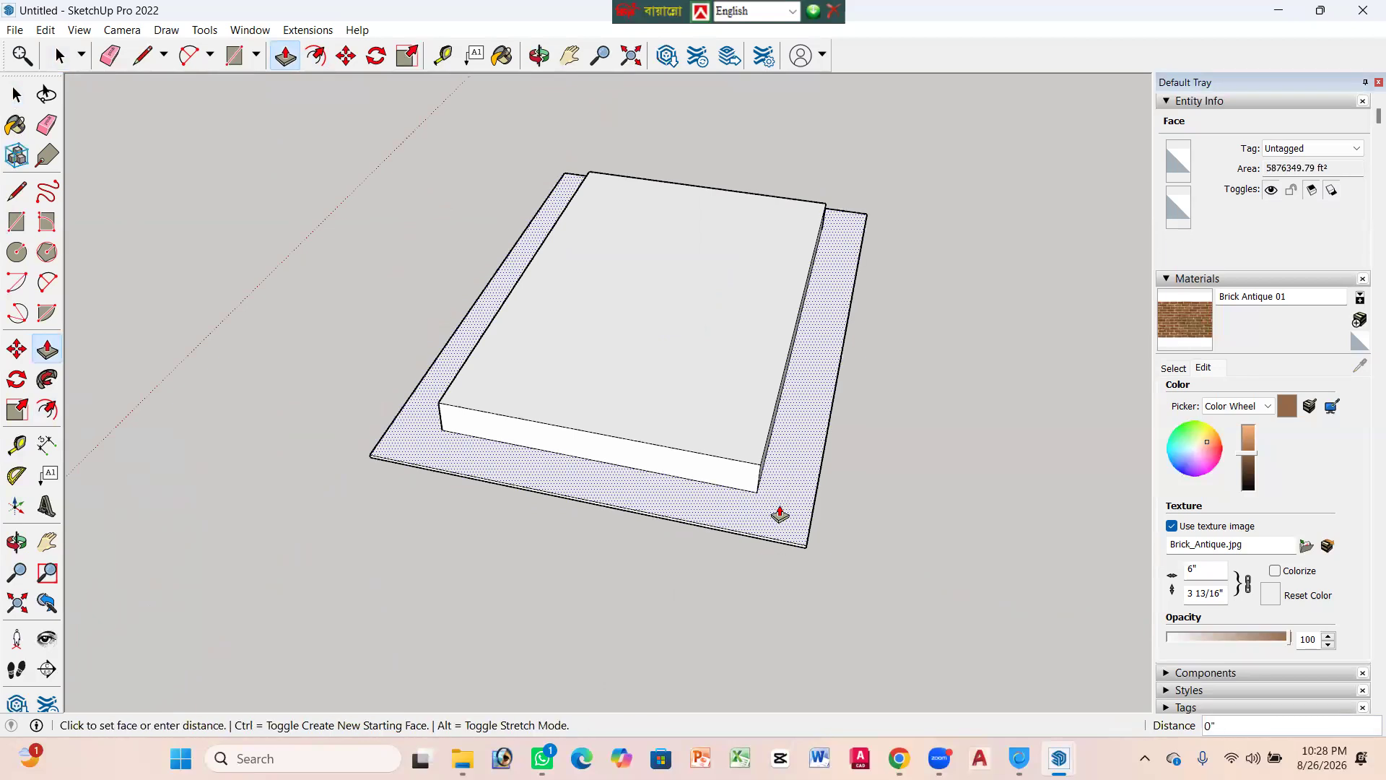
left_click(775, 496)
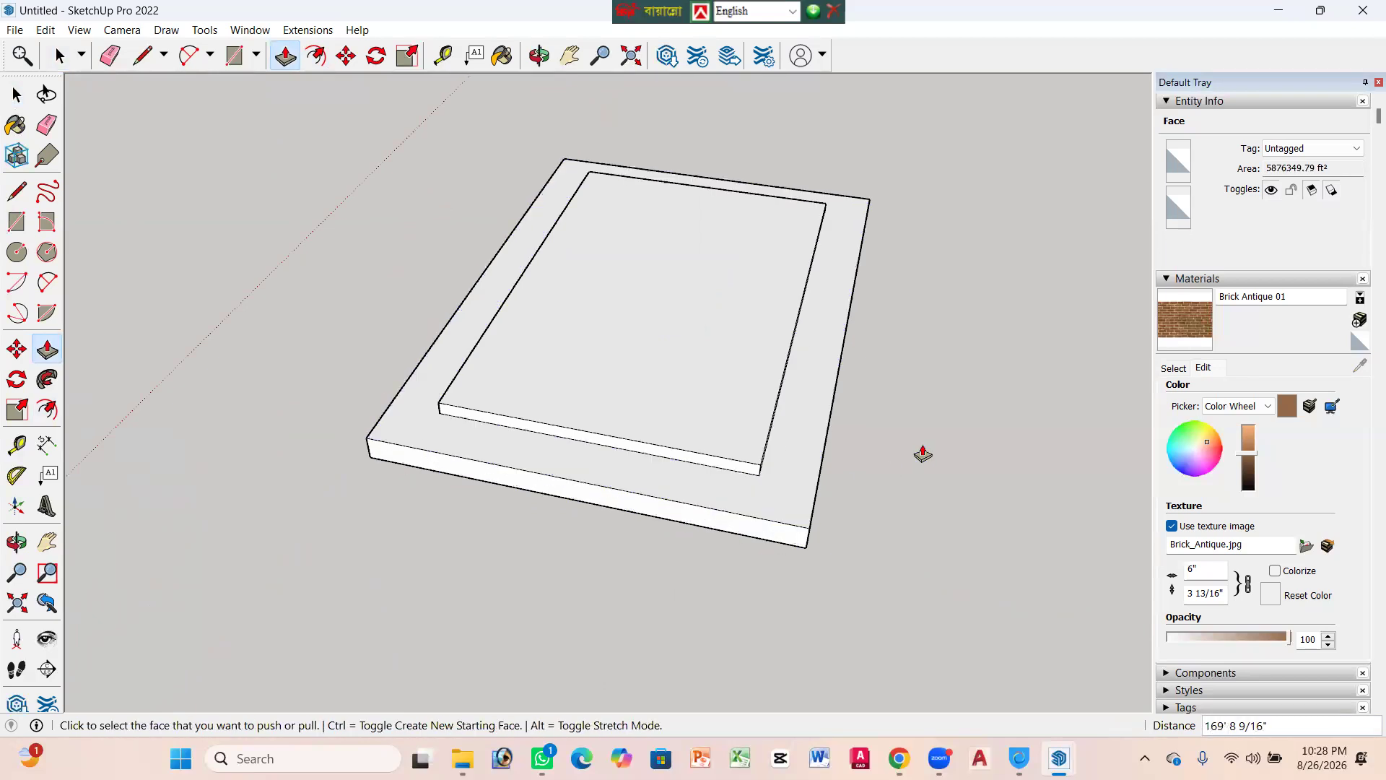
left_click(635, 382)
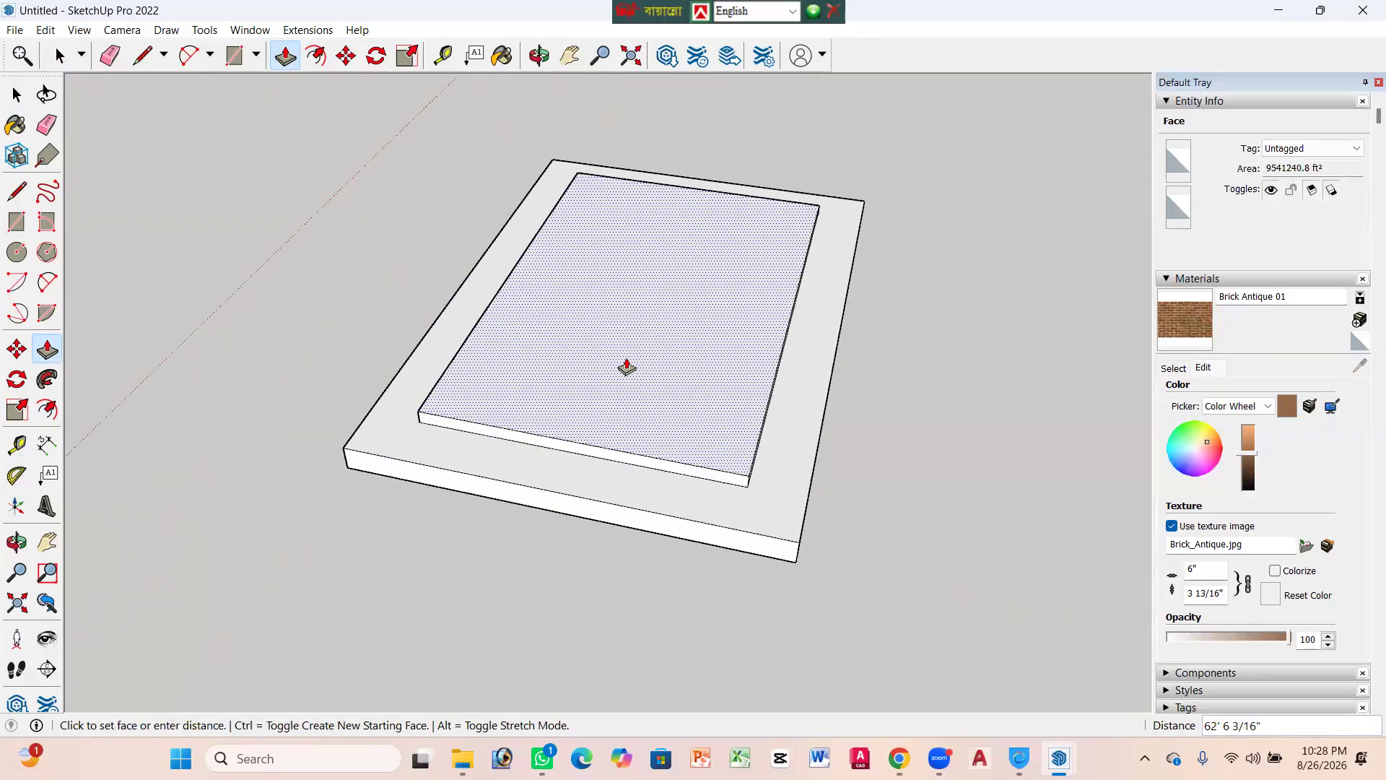
left_click(621, 365)
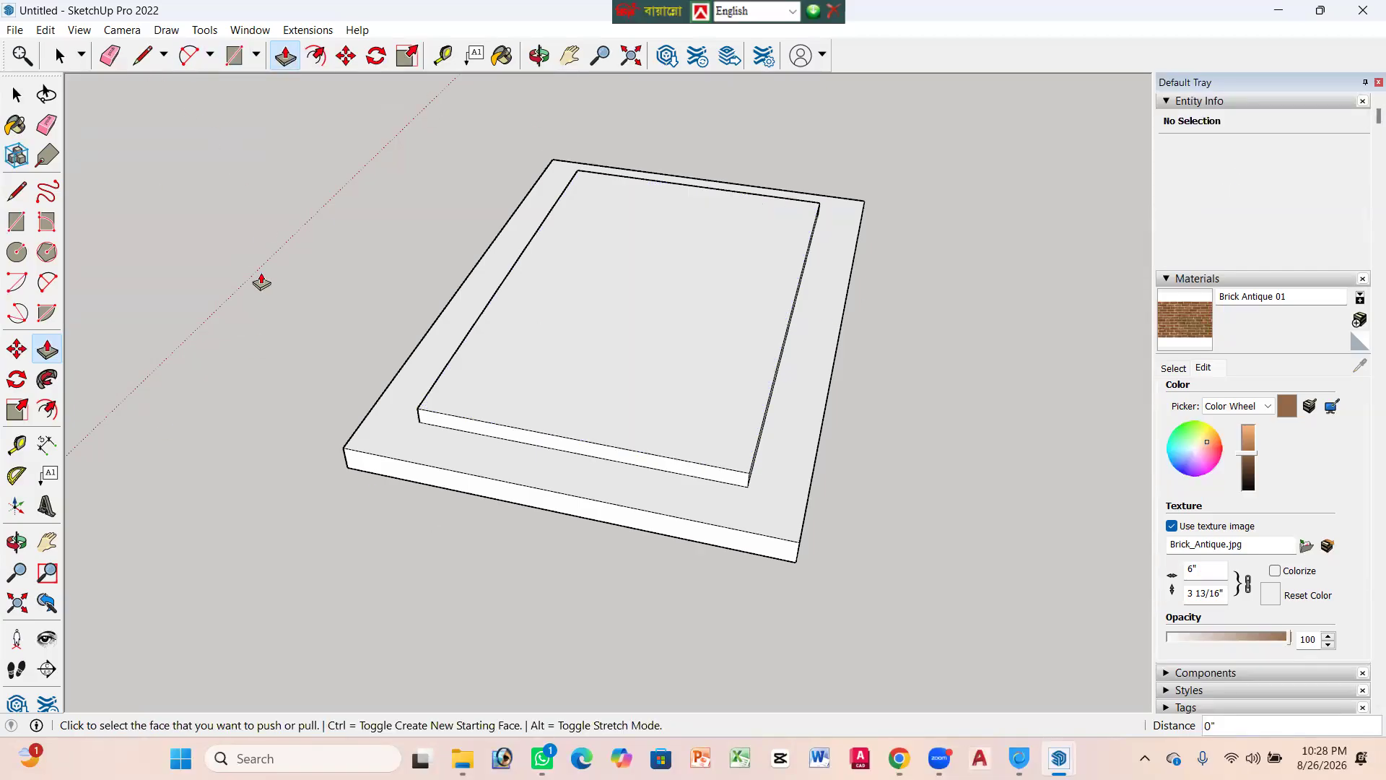
Step: Offset the upper tier's top face slightly inward to leave a narrow border along its edges
key("f")
key("space")
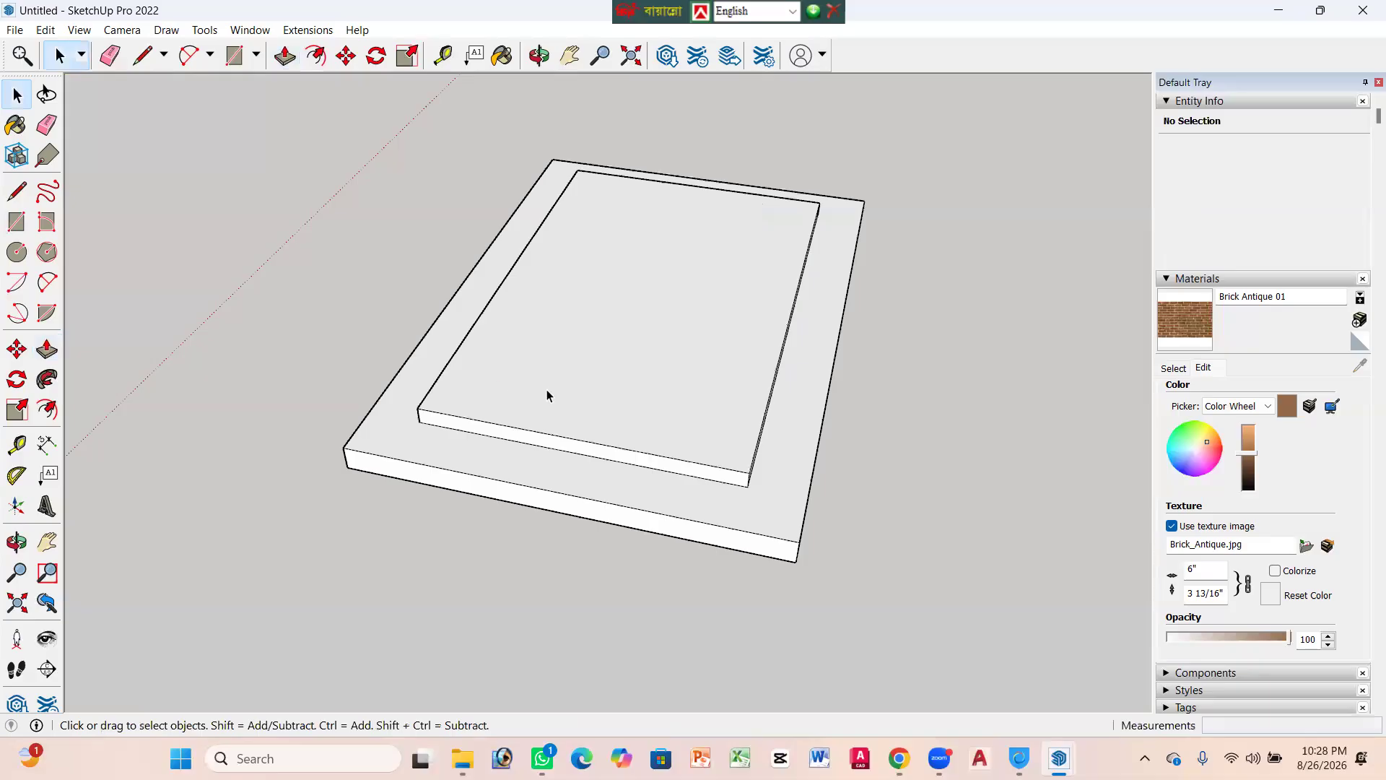
key("f")
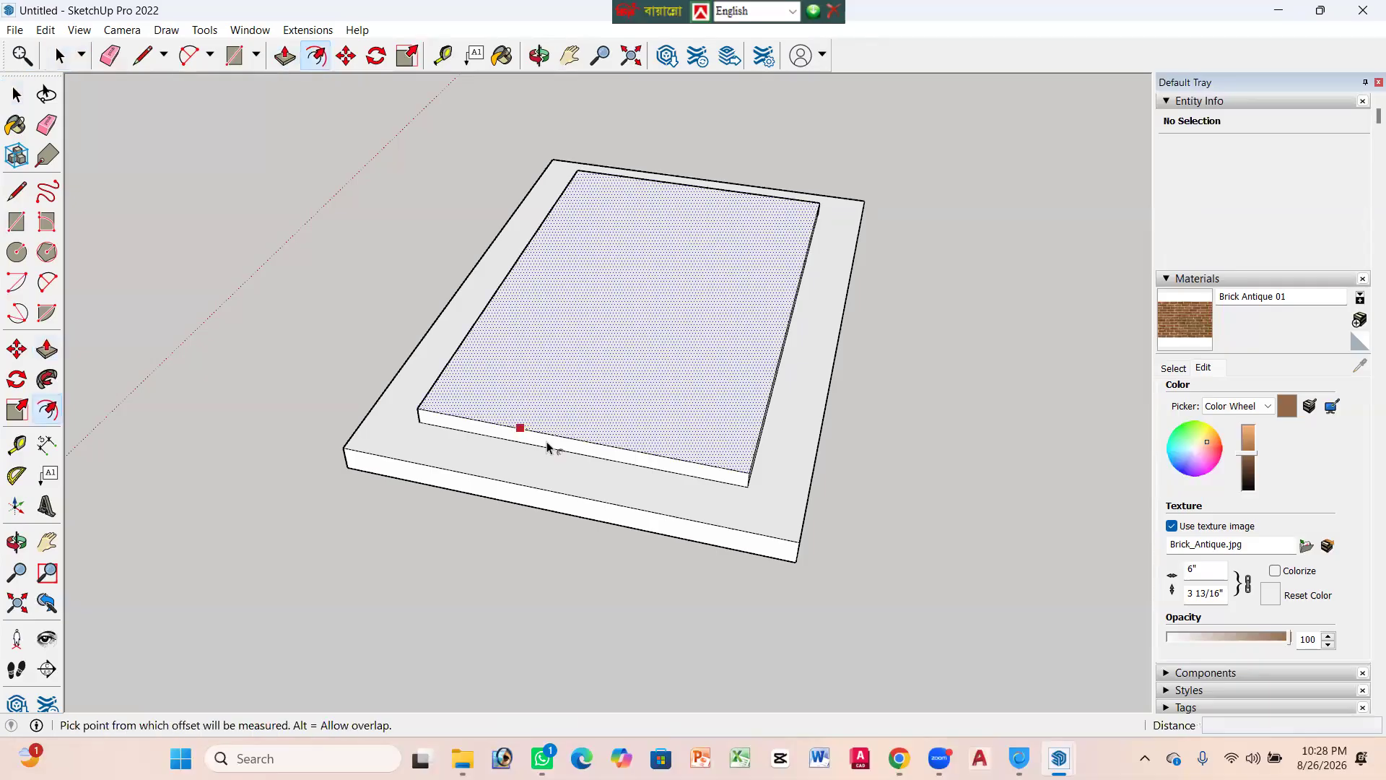
left_click(556, 431)
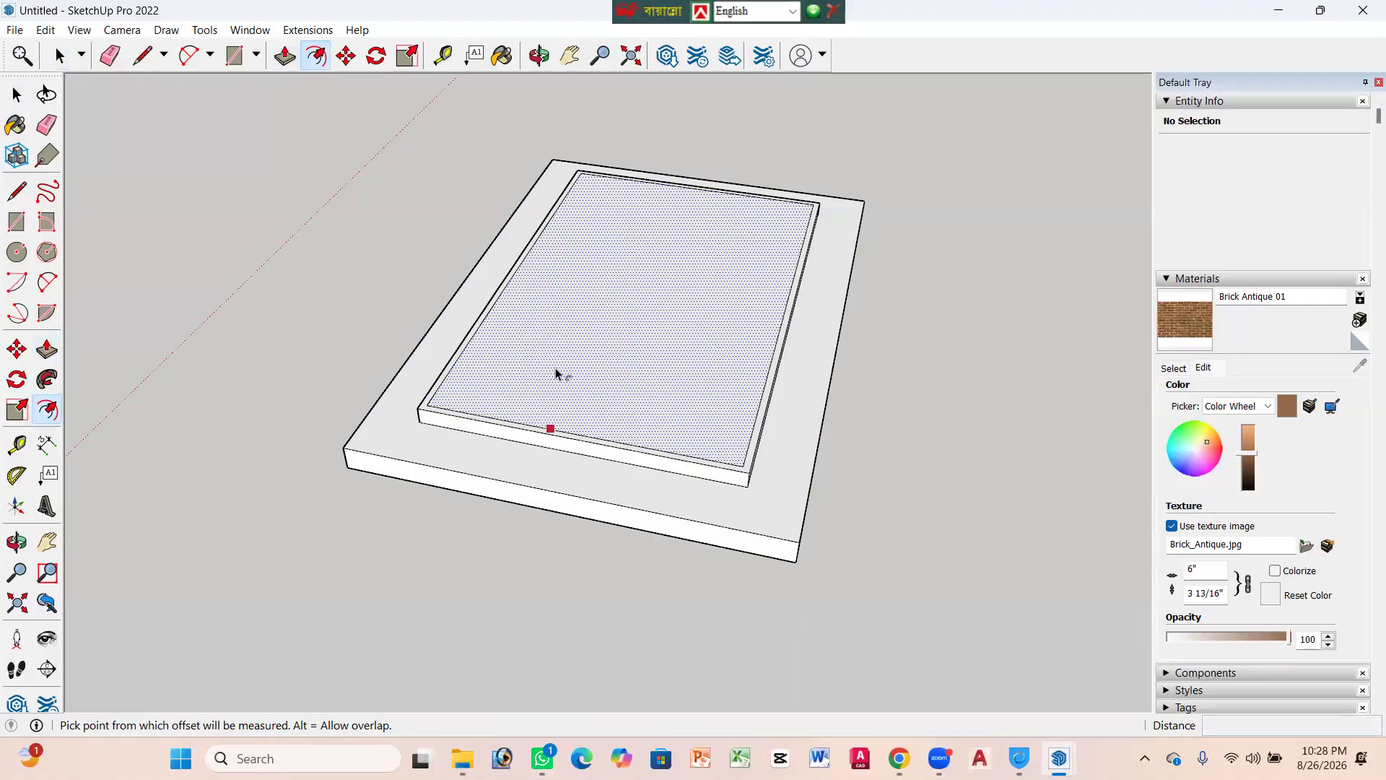
Step: Try to offset the top face's inner outline far inward to a thin strip at its centre, and undo it
scroll(530, 386, "down", 2)
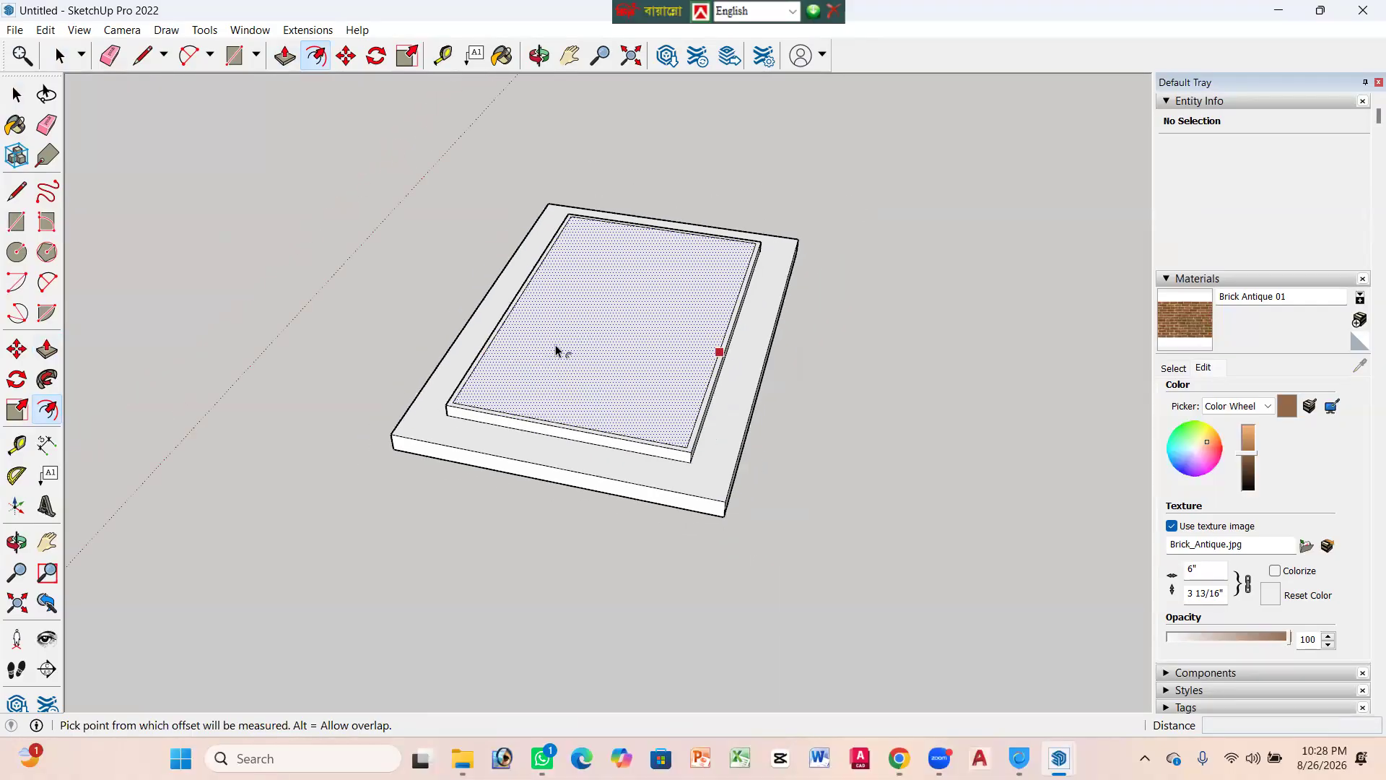
scroll(621, 253, "up", 2)
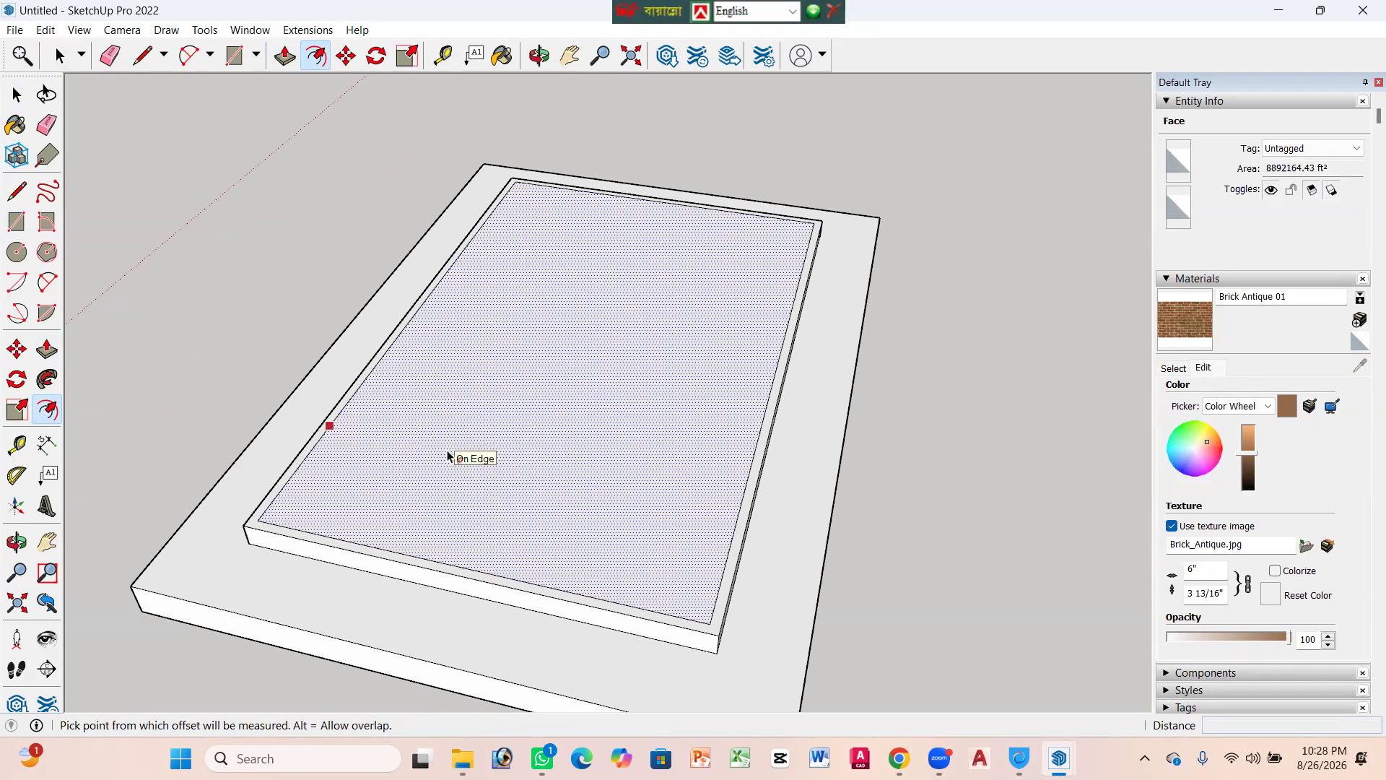
left_click_drag(565, 444, 566, 378)
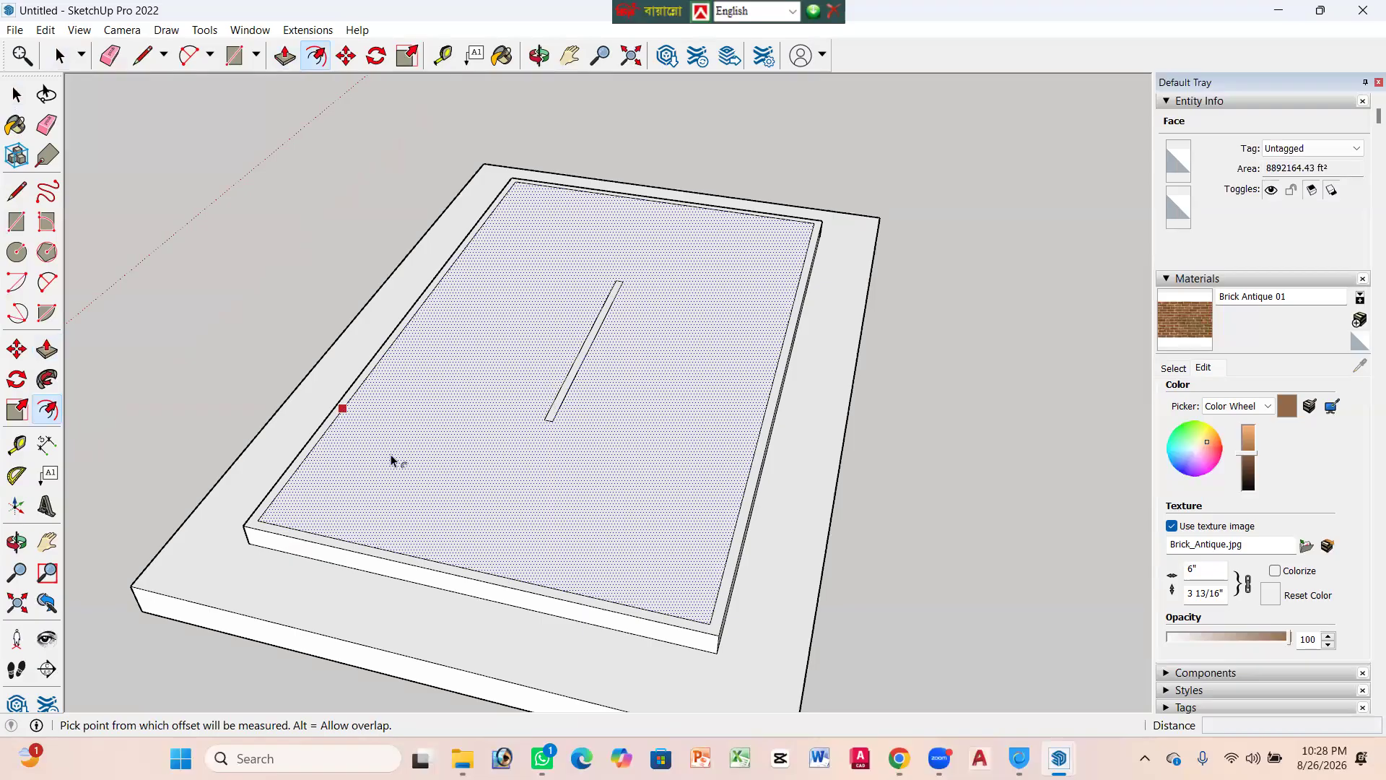
key("ctrl+z")
Step: Offset the upper tier's inner face inward twice, the second time by about 199', to add two more nested rectangles
left_click(467, 468)
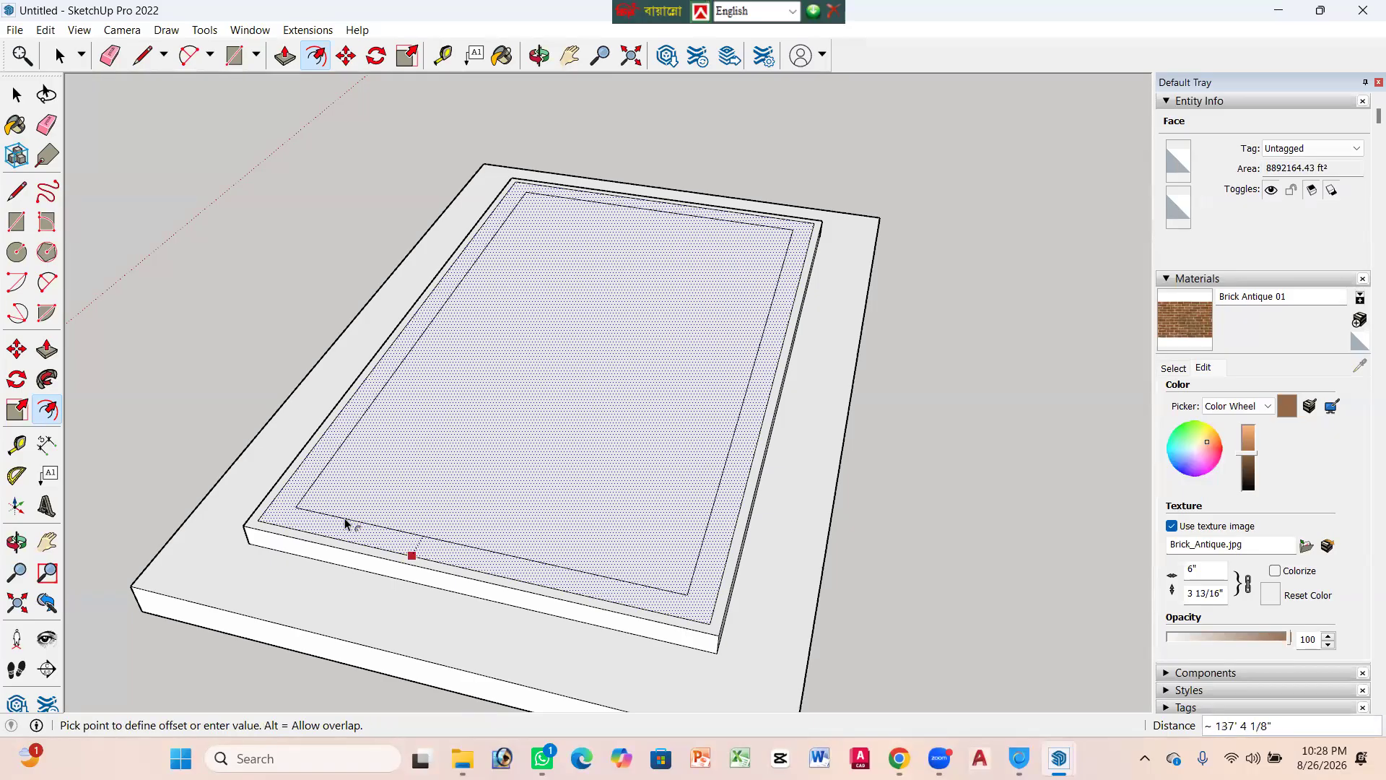
left_click(430, 478)
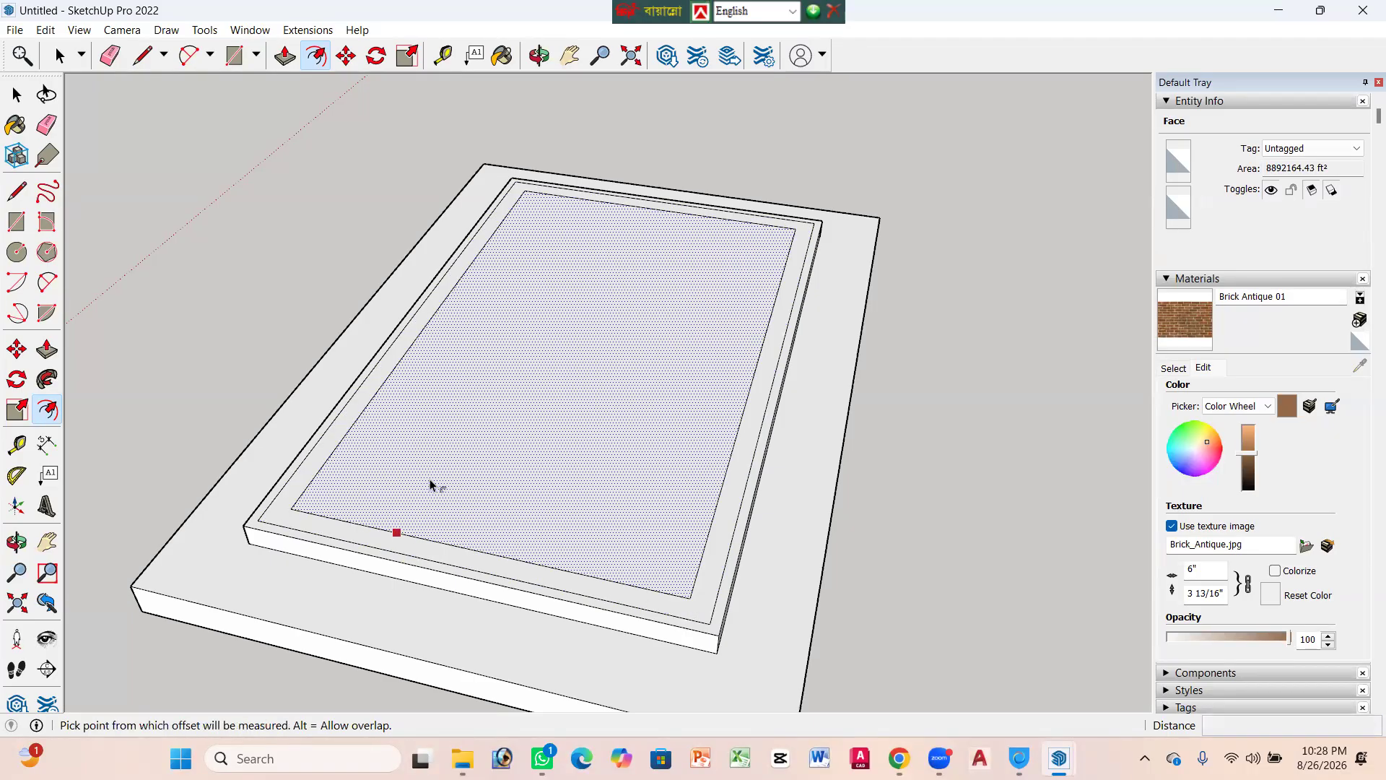
left_click(461, 459)
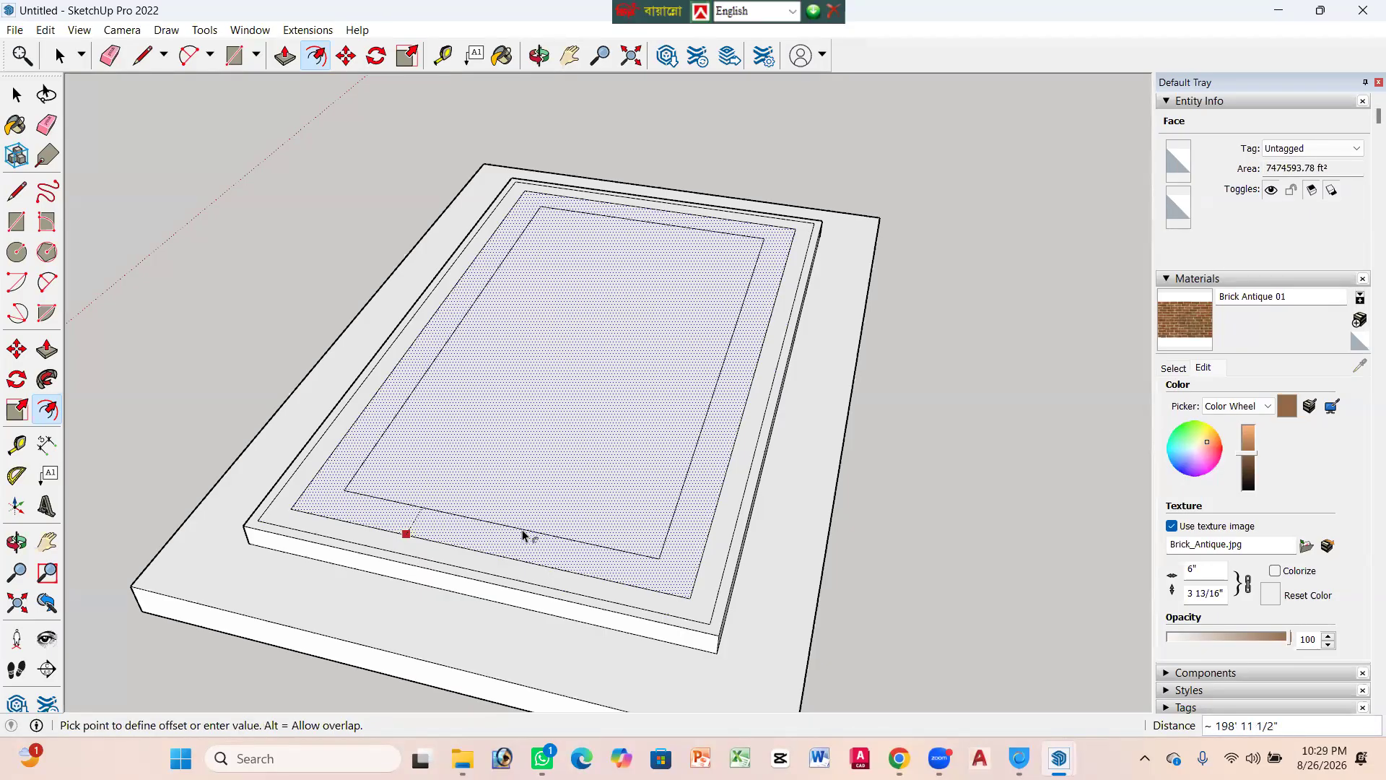
left_click(527, 532)
Step: Push/Pull the innermost rectangle face up into a raised block on the upper tier
scroll(682, 191, "down", 2)
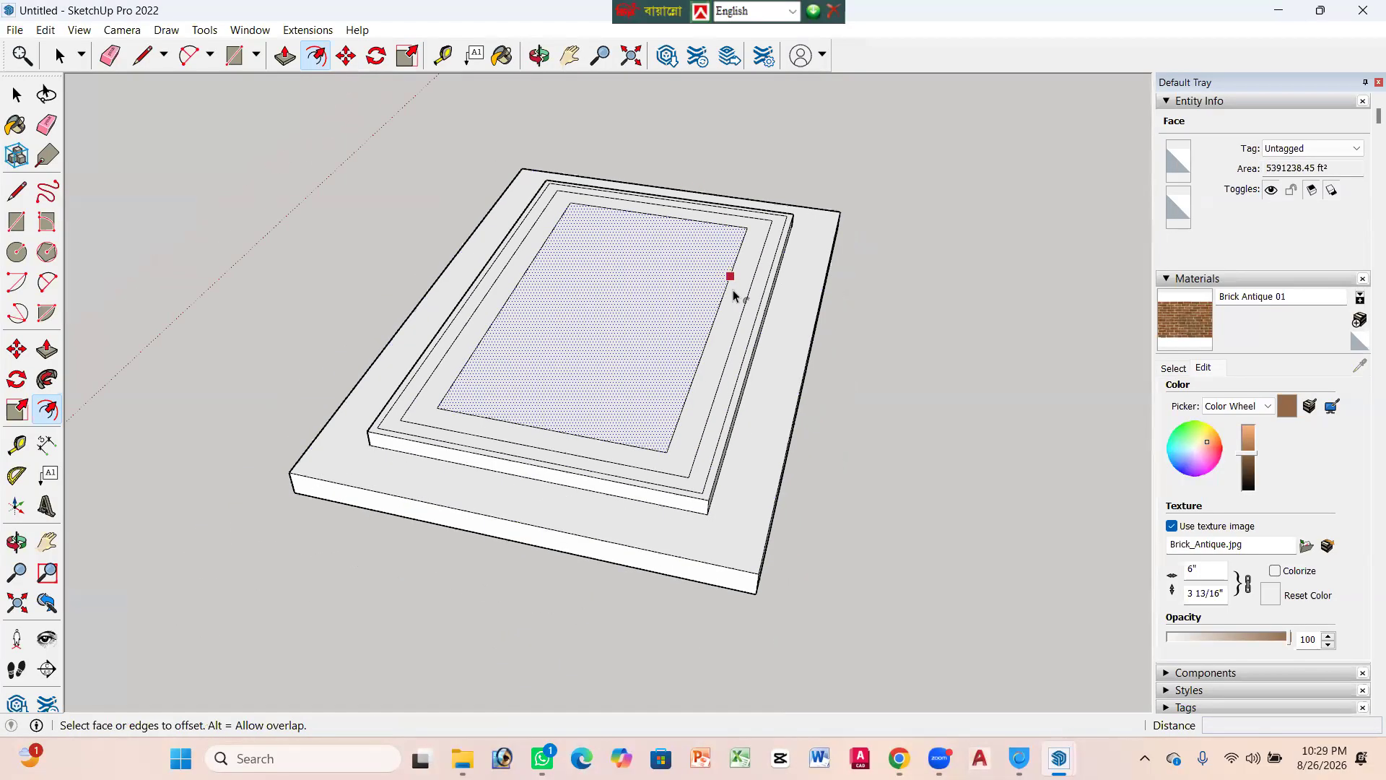
left_click(285, 55)
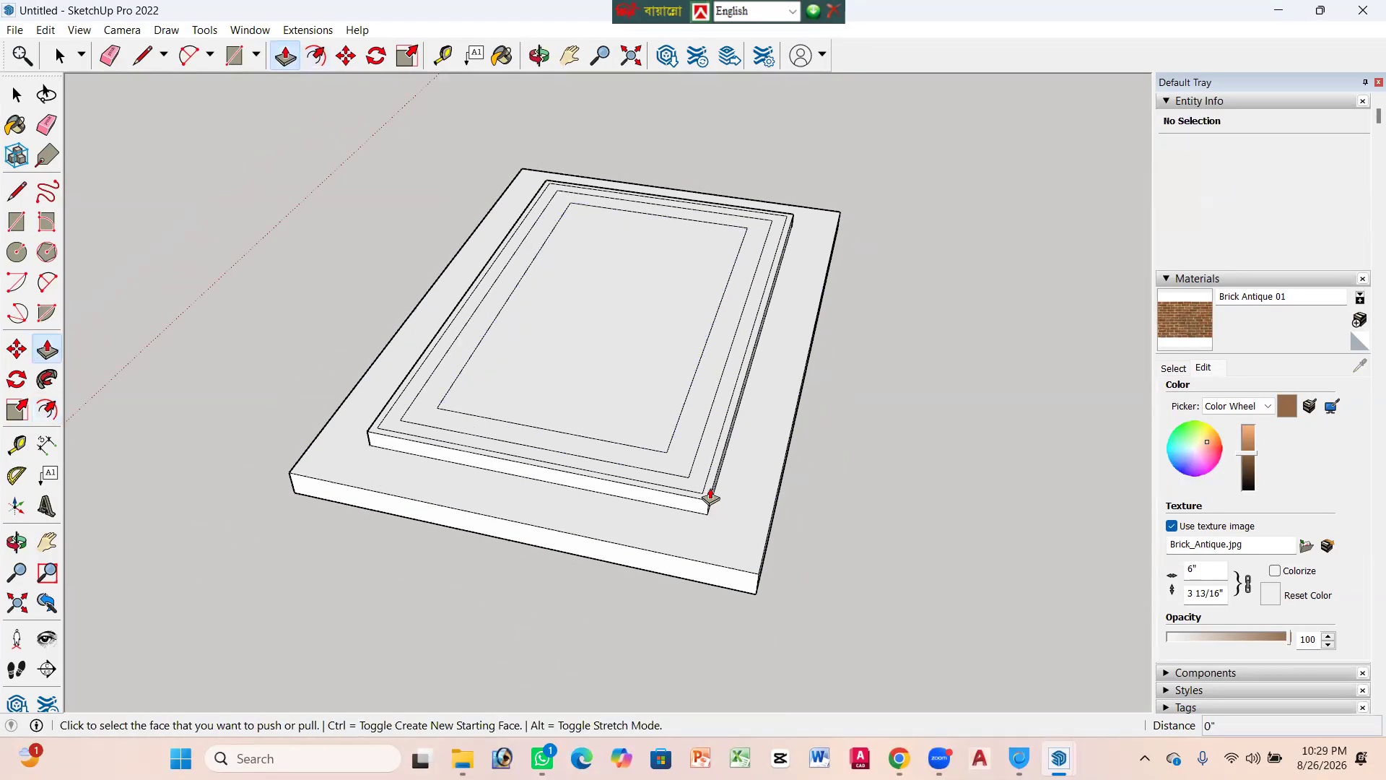
scroll(711, 490, "up", 1)
scroll(683, 419, "up", 1)
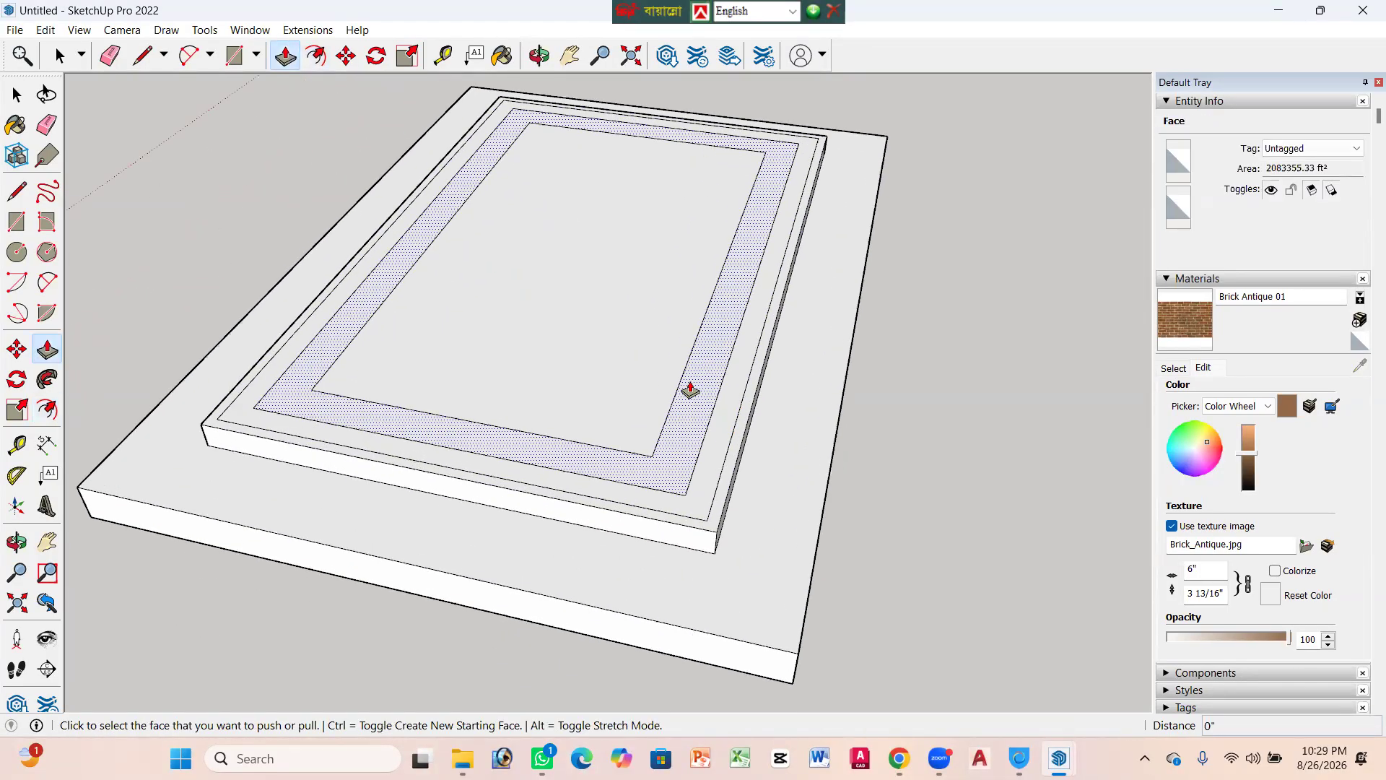
left_click(490, 393)
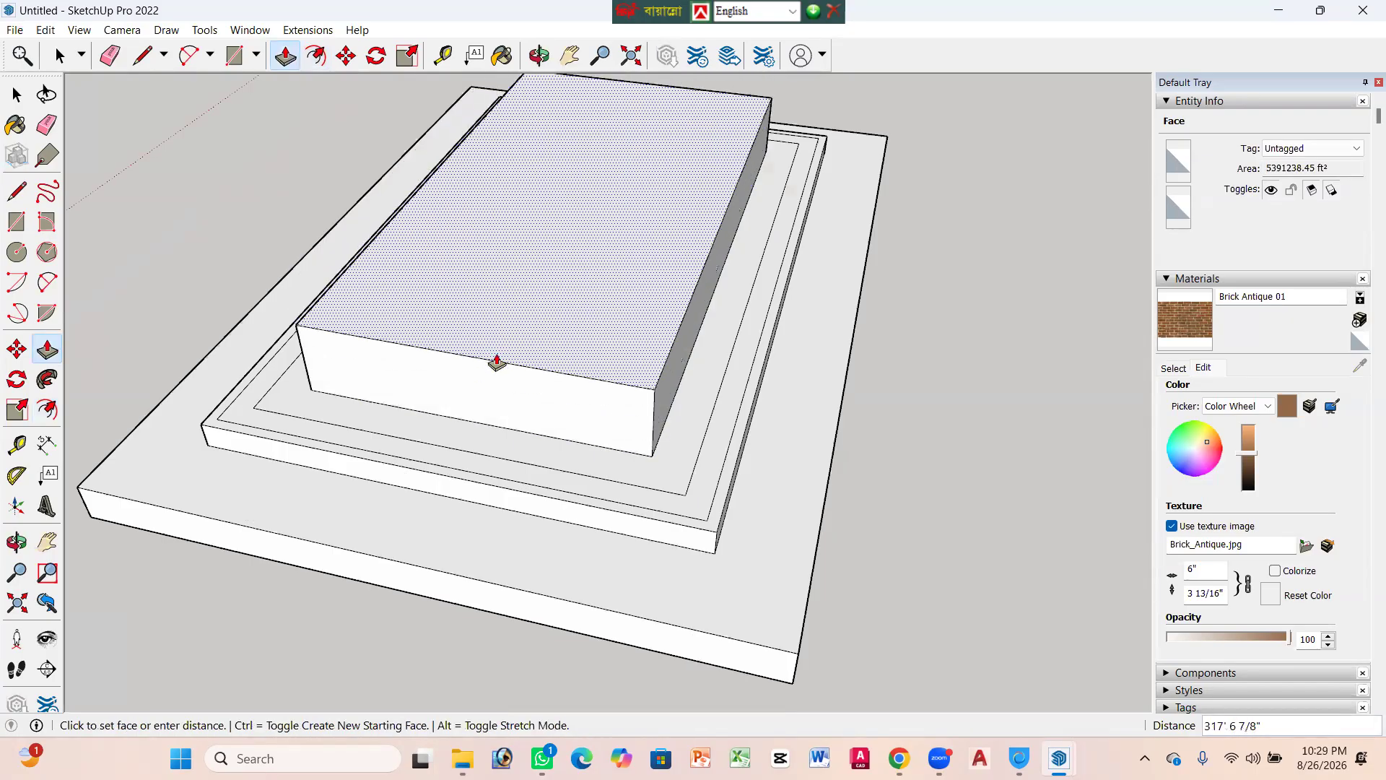
Step: Use Push/Pull to sink the central rectangular face about 616' into the block, forming a recess
left_click(507, 389)
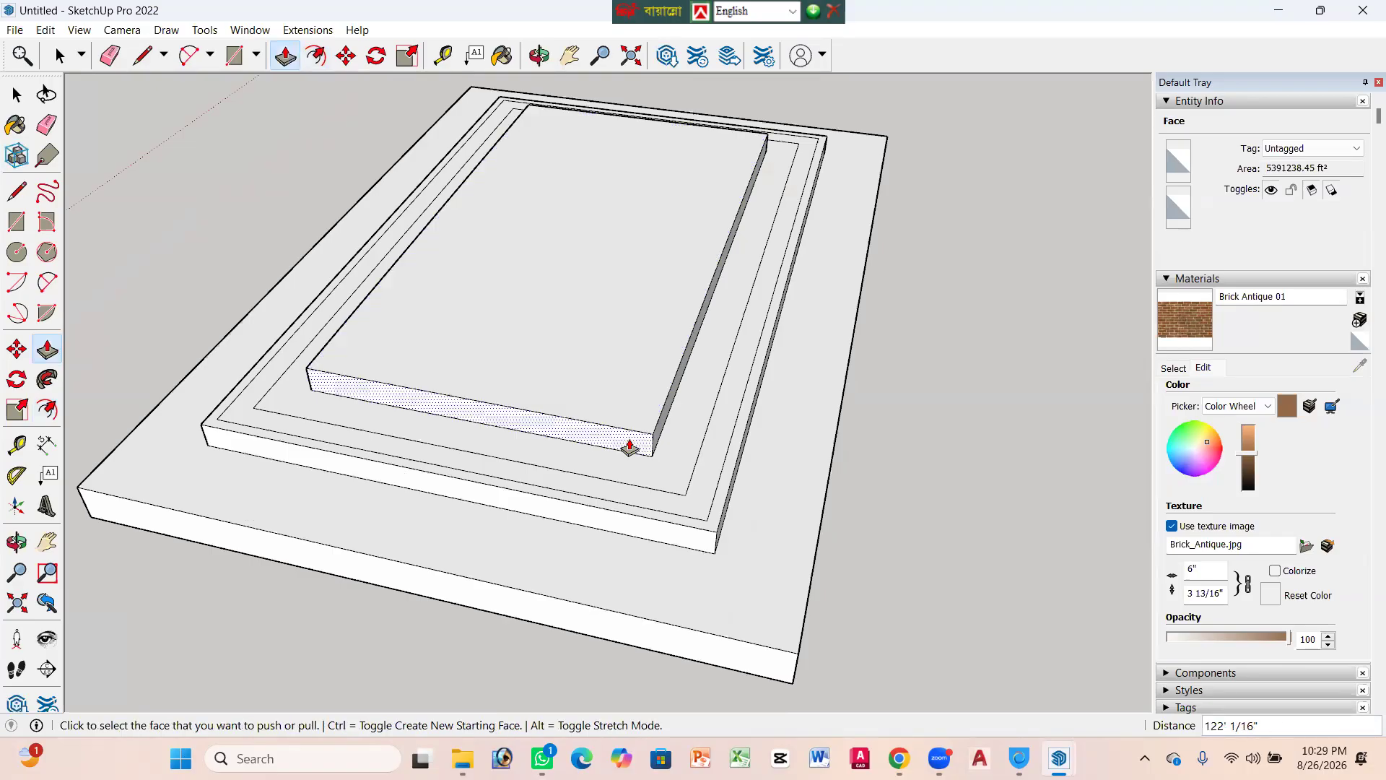
left_click(578, 387)
left_click(581, 318)
left_click(581, 316)
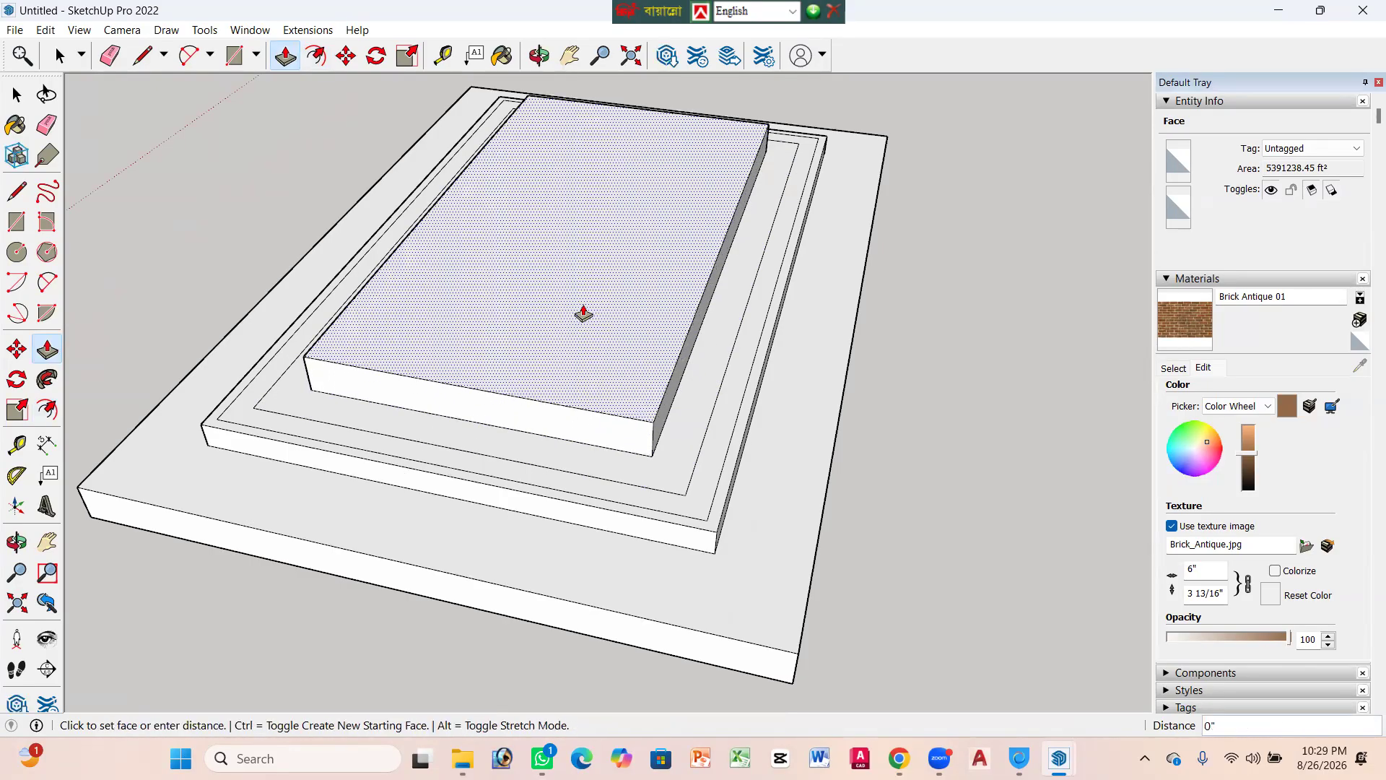
scroll(506, 321, "down", 1)
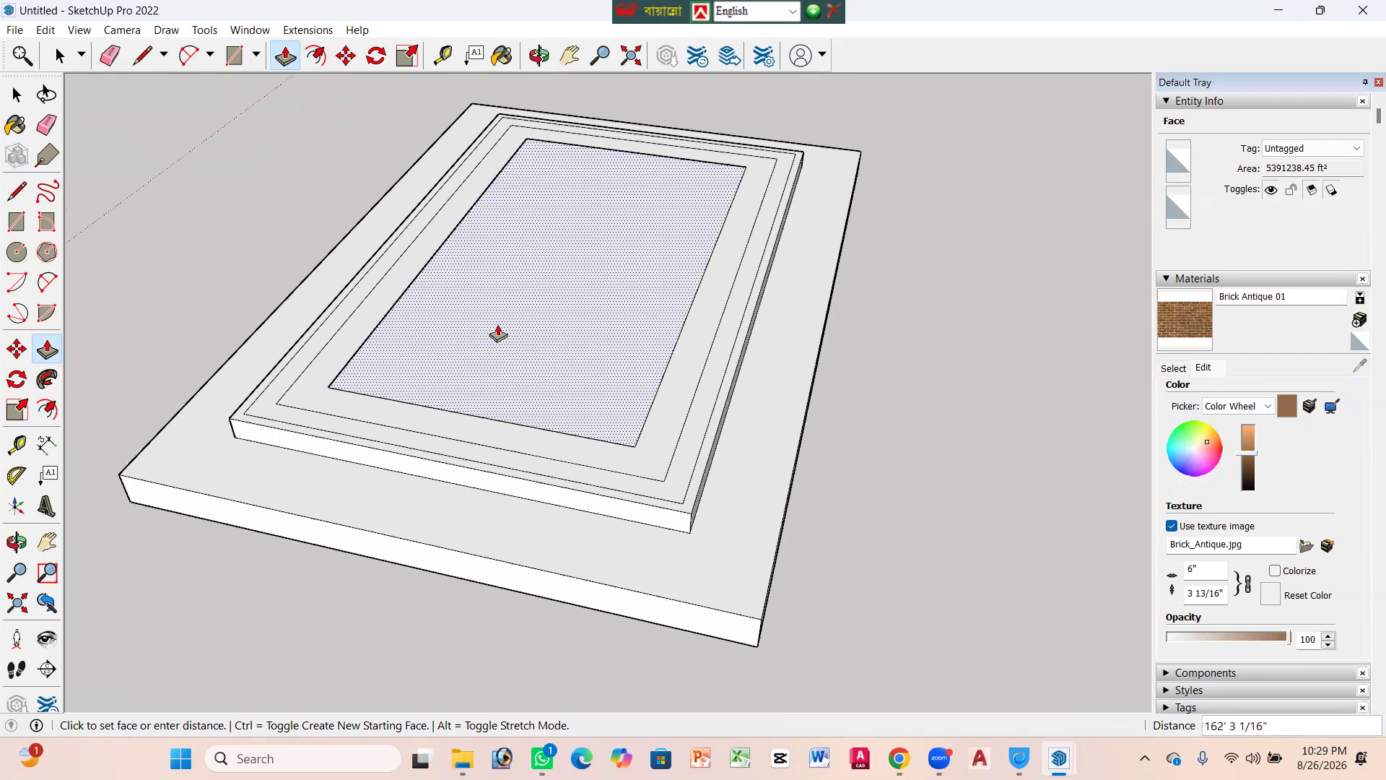
scroll(498, 336, "down", 1)
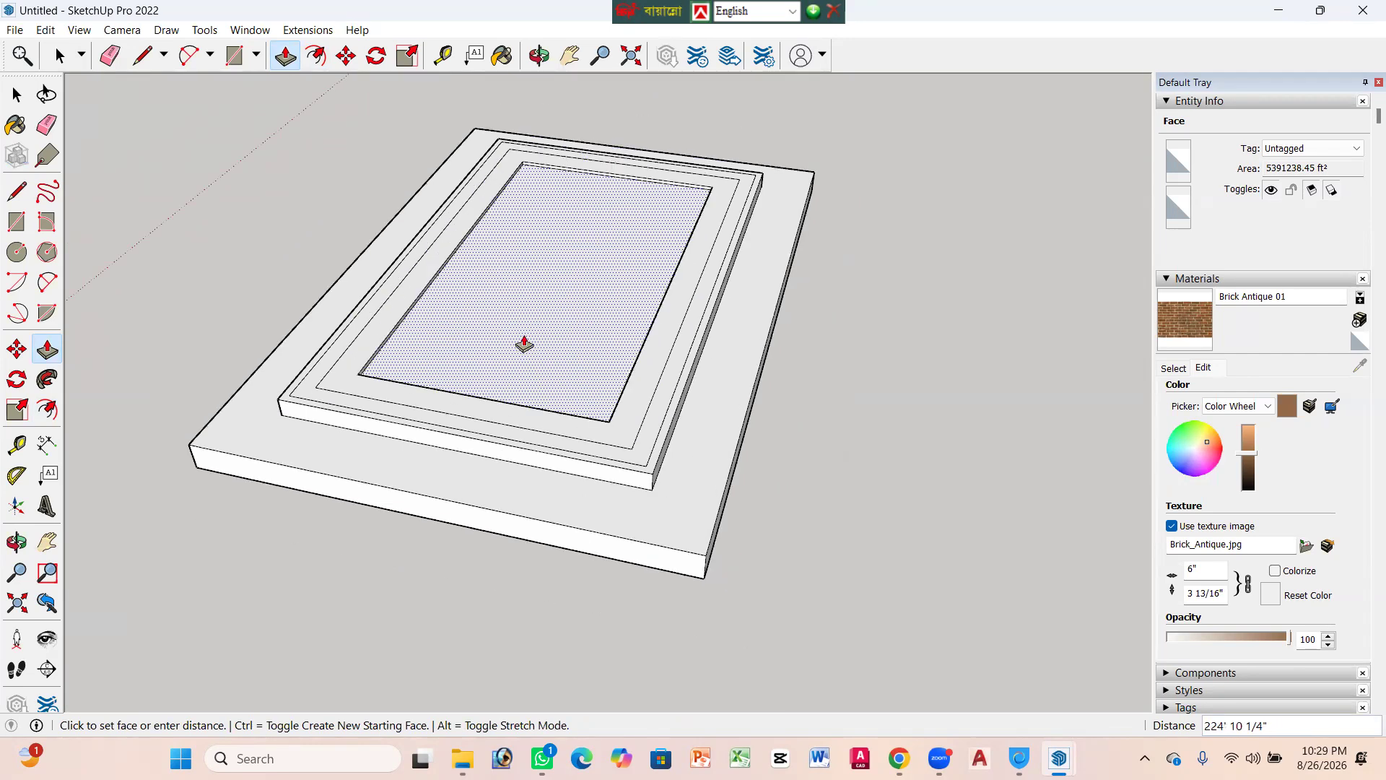
scroll(524, 350, "down", 1)
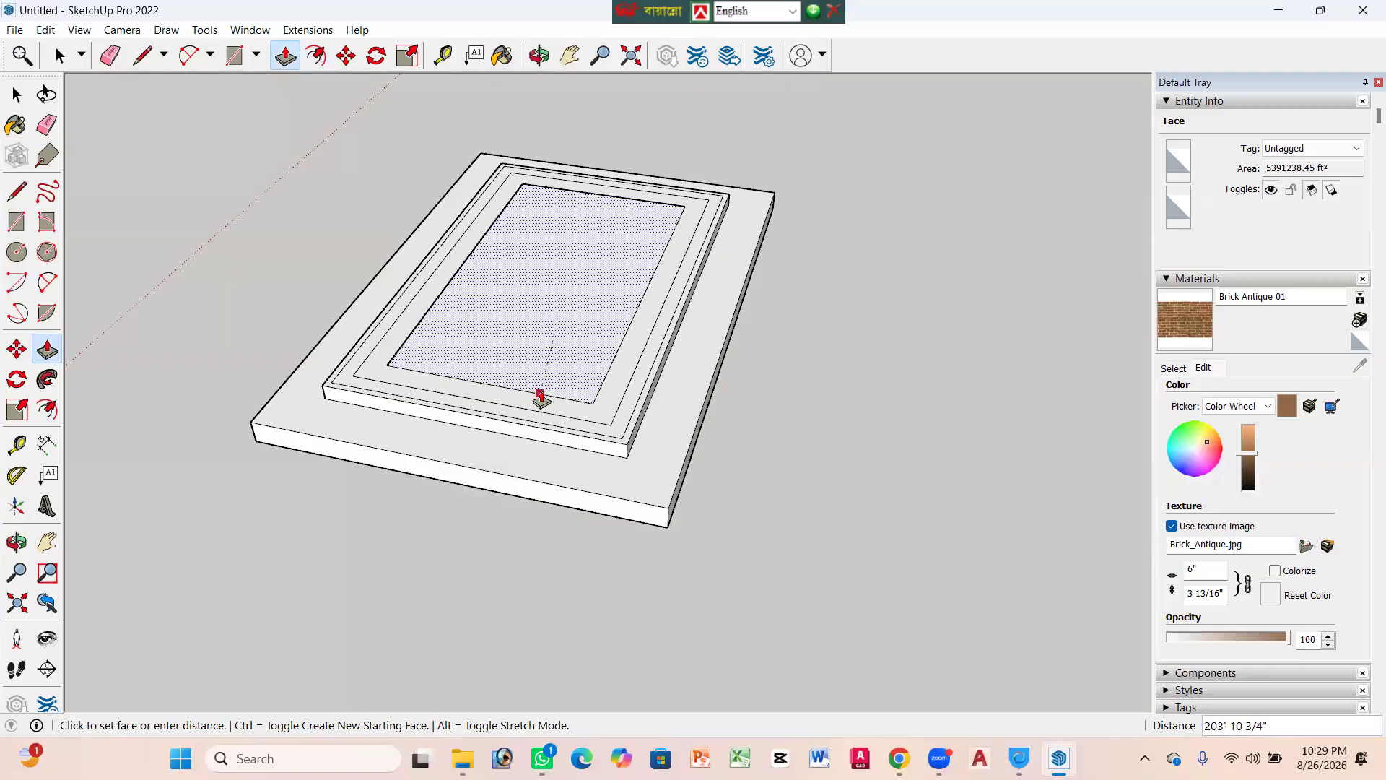
left_click(541, 383)
scroll(514, 218, "up", 3)
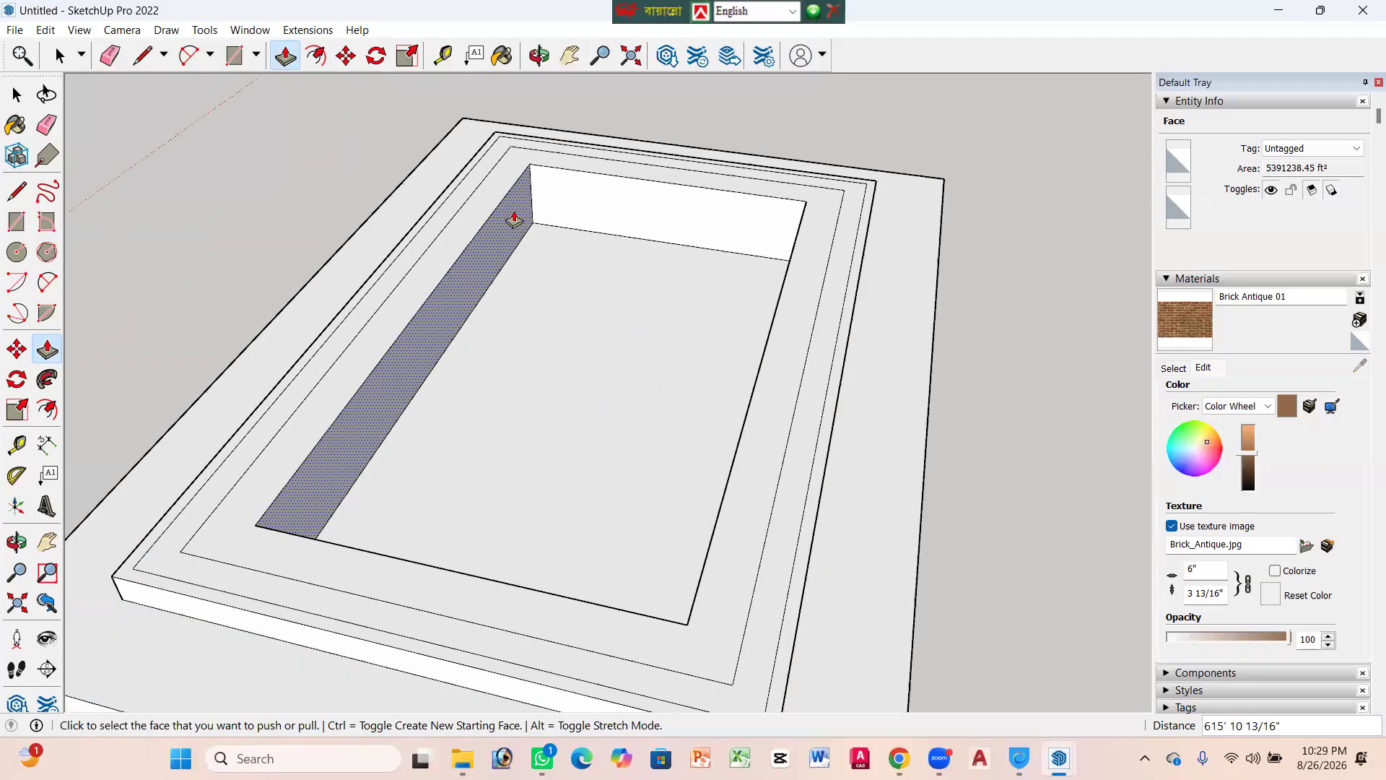
Step: Raise the wide rectangular ring around the central recess by about 43'
scroll(593, 310, "down", 3)
middle_click_drag(586, 351, 618, 446)
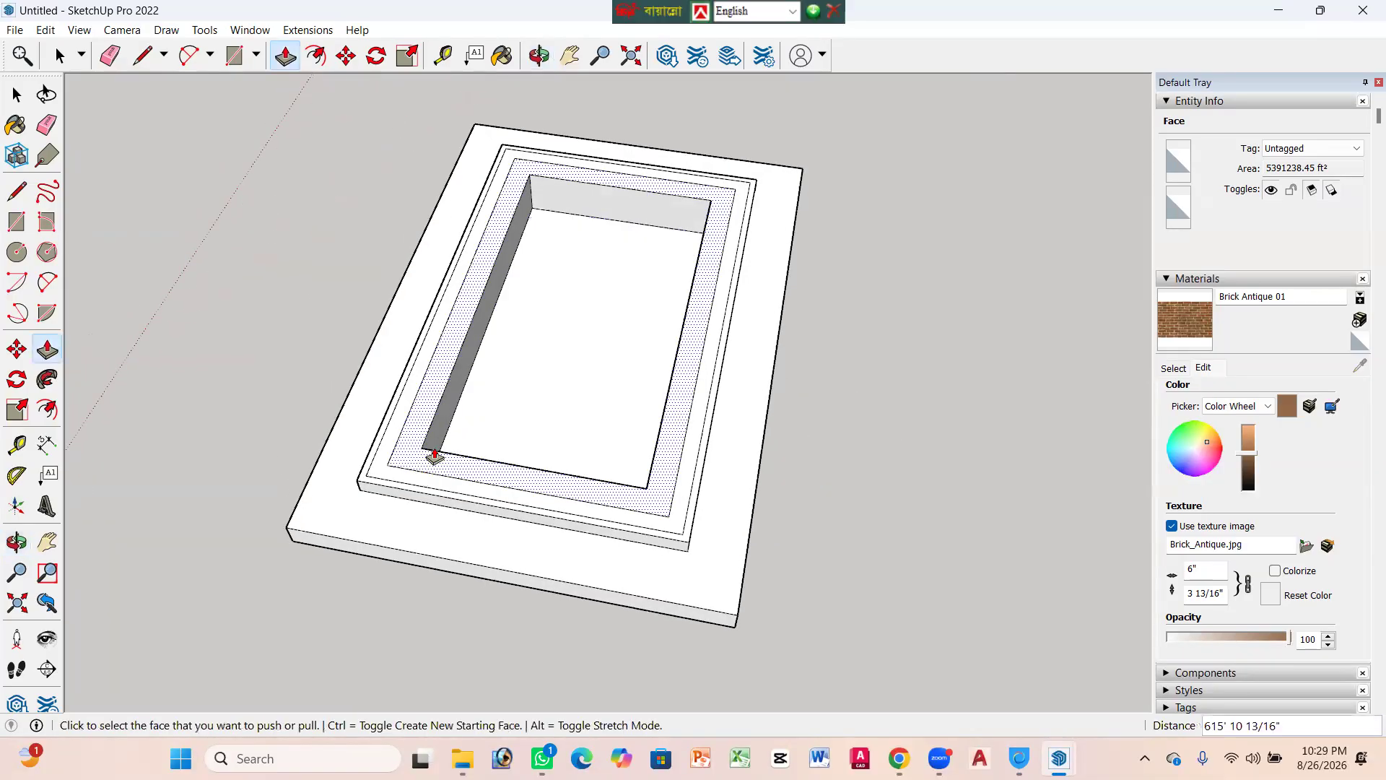
scroll(418, 458, "up", 4)
left_click_drag(409, 441, 407, 435)
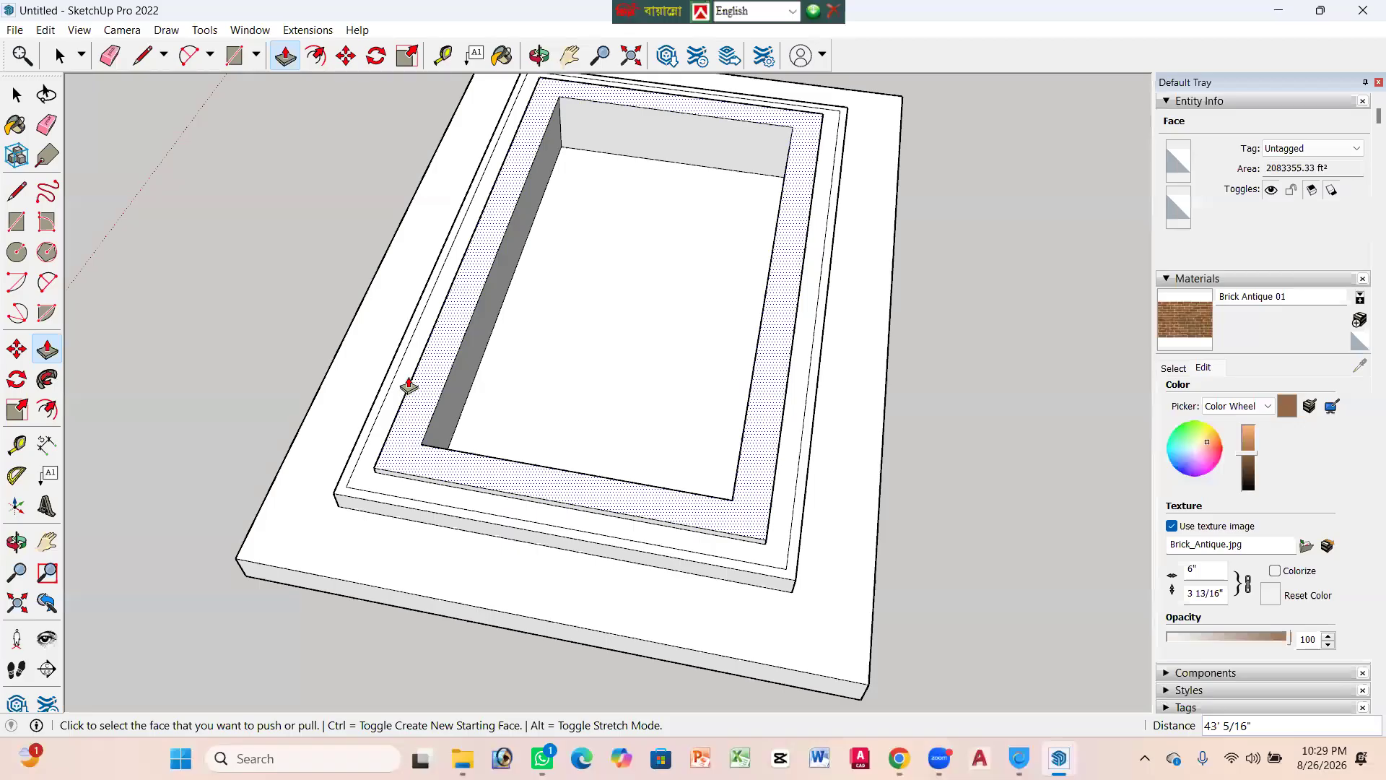
Step: Lower the narrow outermost ring of the raised tier by about 83' and the adjoining inner ring by about 20'
left_click(404, 352)
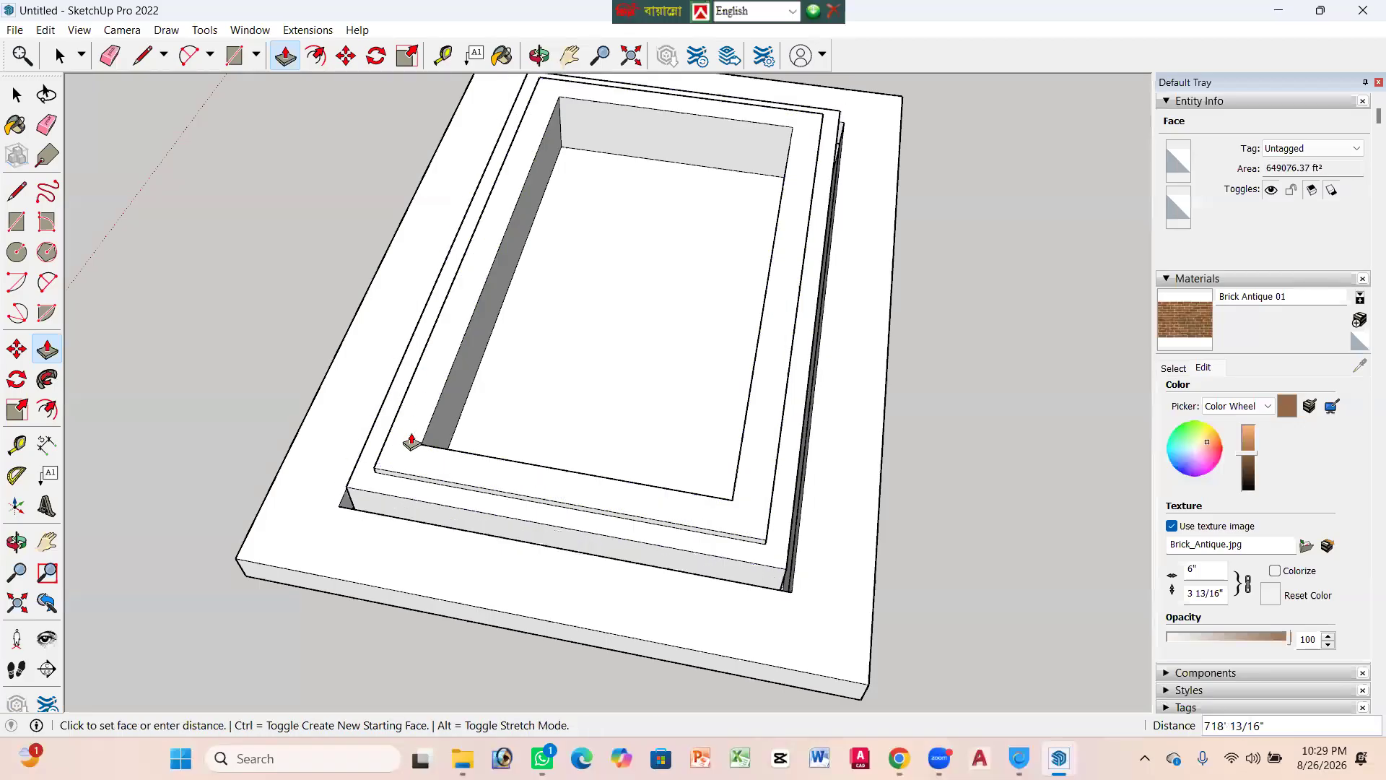
left_click(369, 498)
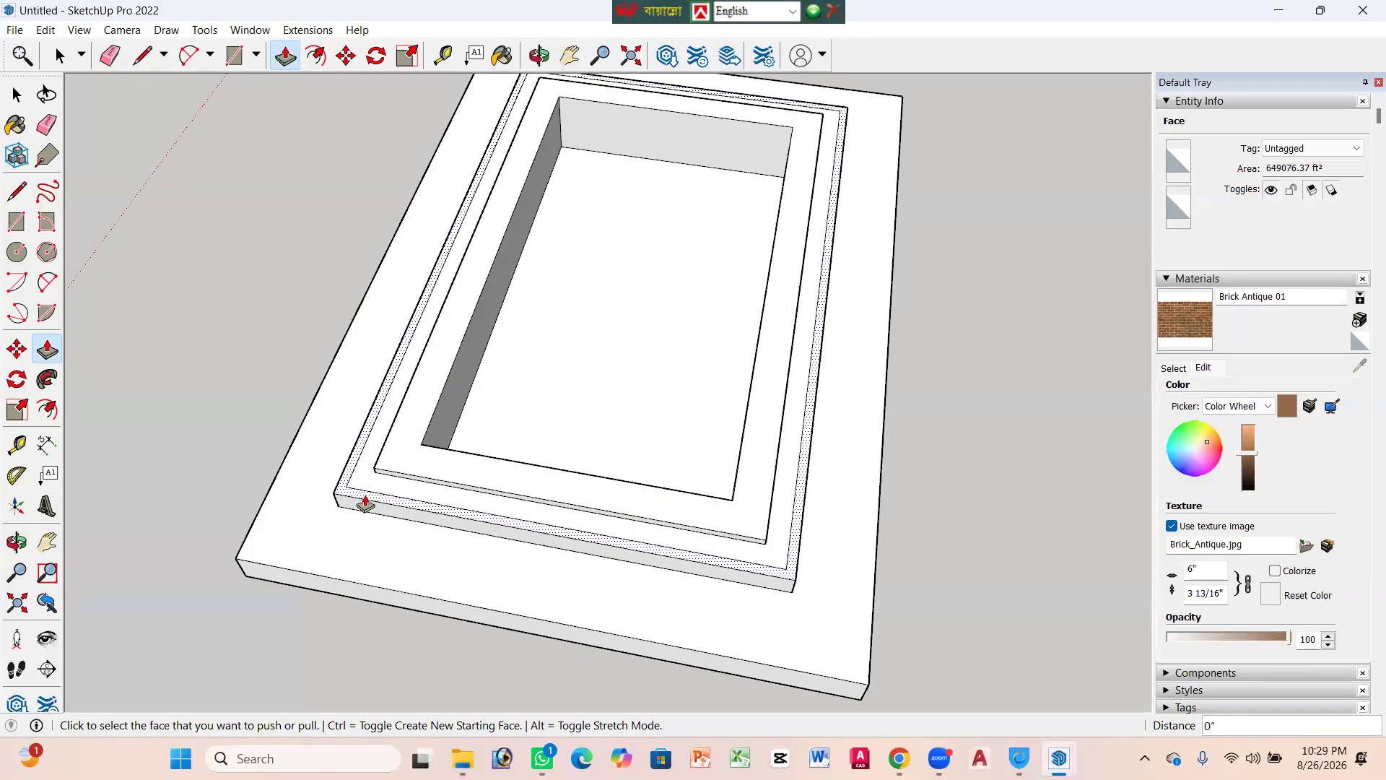
scroll(366, 503, "up", 5)
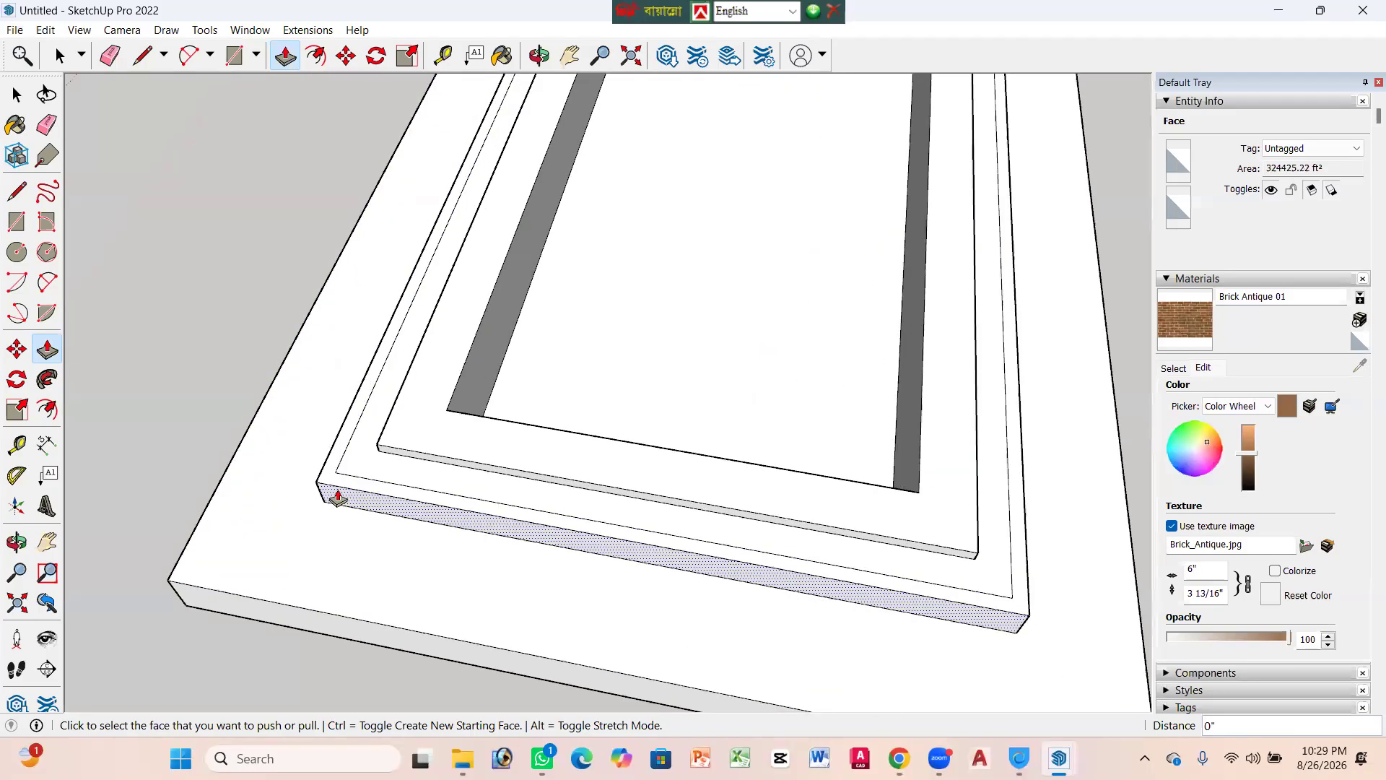
scroll(337, 498, "up", 2)
left_click(348, 490)
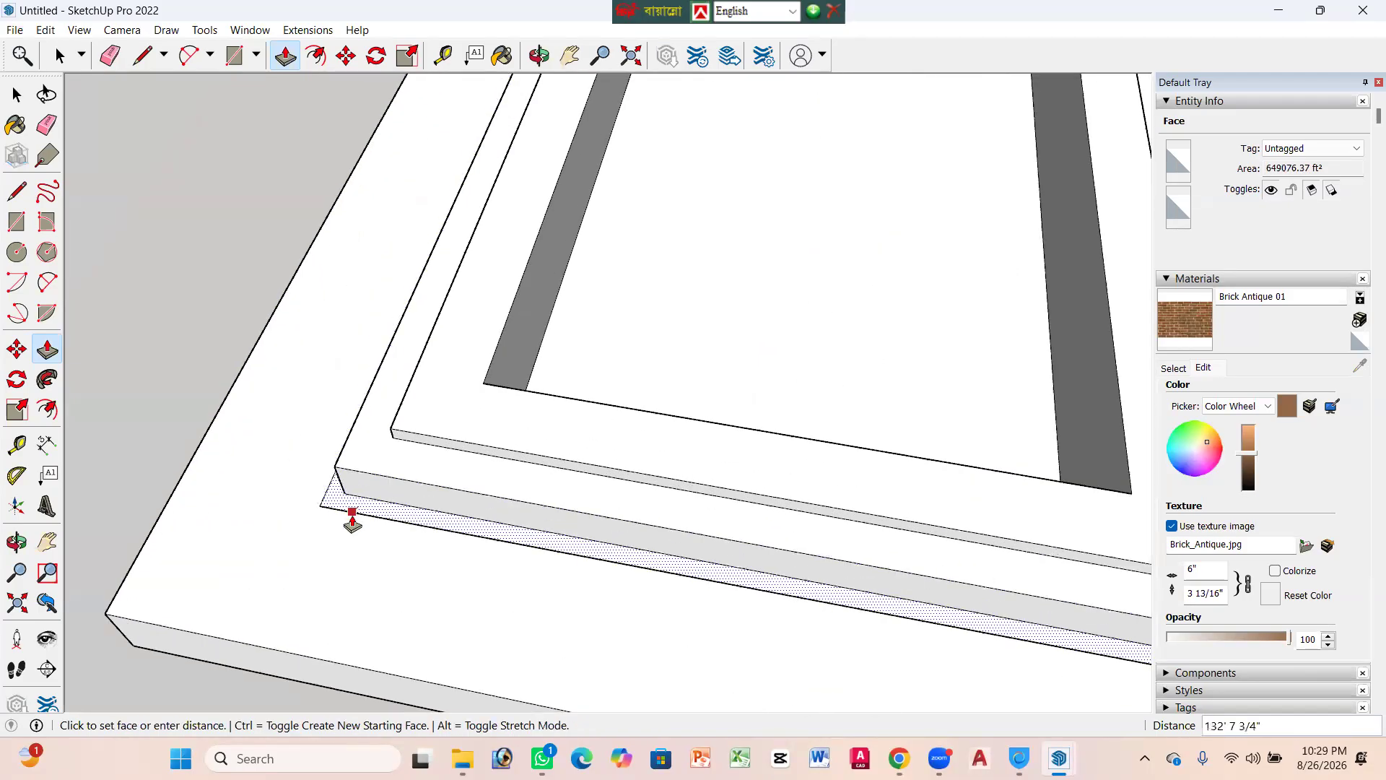
left_click(364, 476)
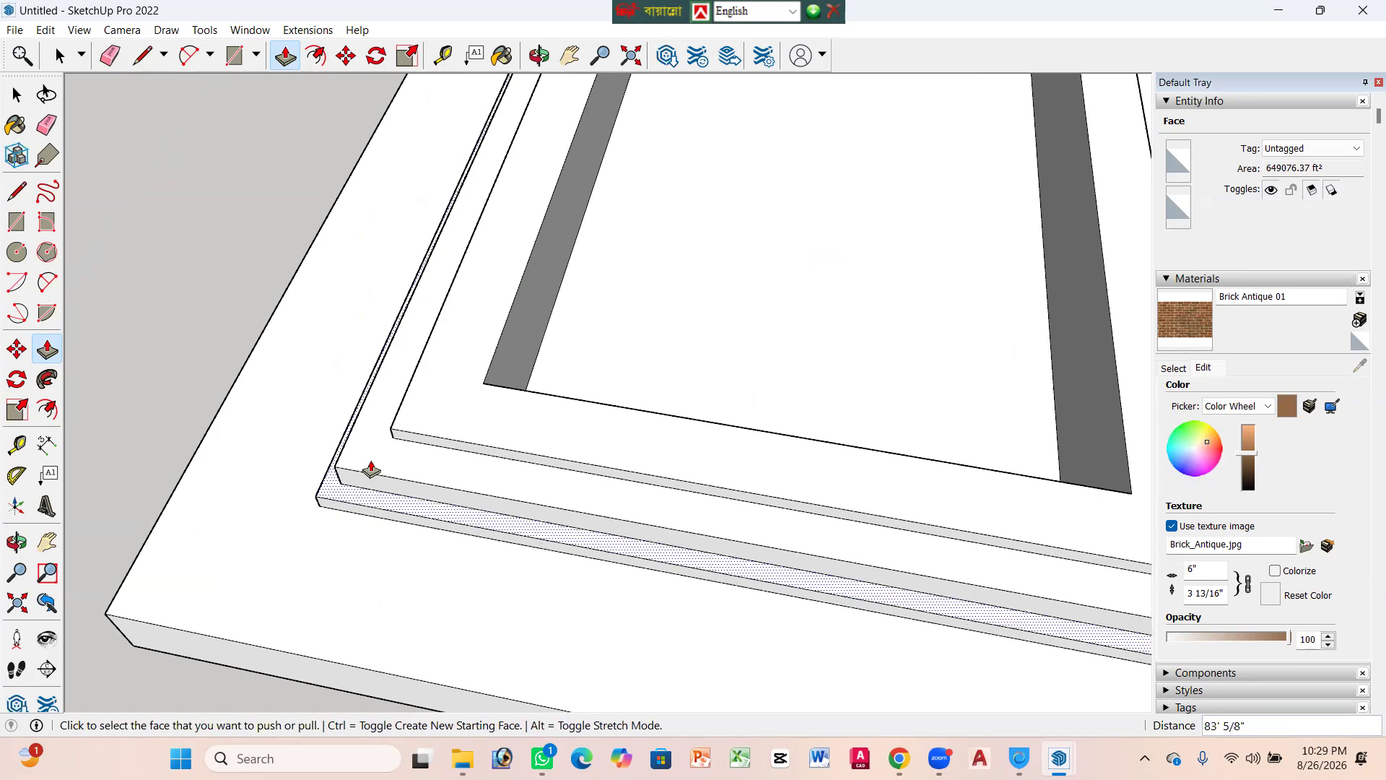
left_click(372, 460)
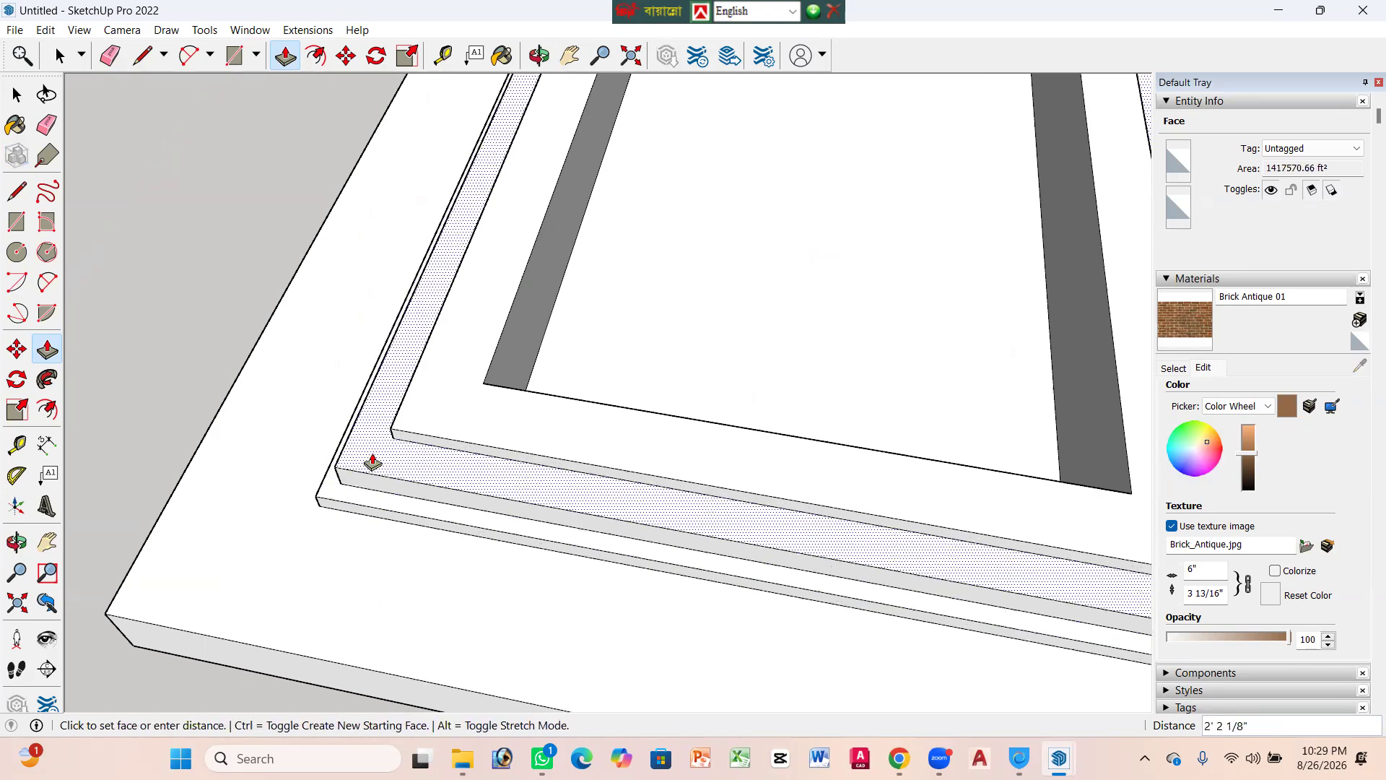
left_click(303, 491)
Step: Pull the floor of the central recess up about 629' so it forms a raised block above the rings
scroll(349, 458, "down", 5)
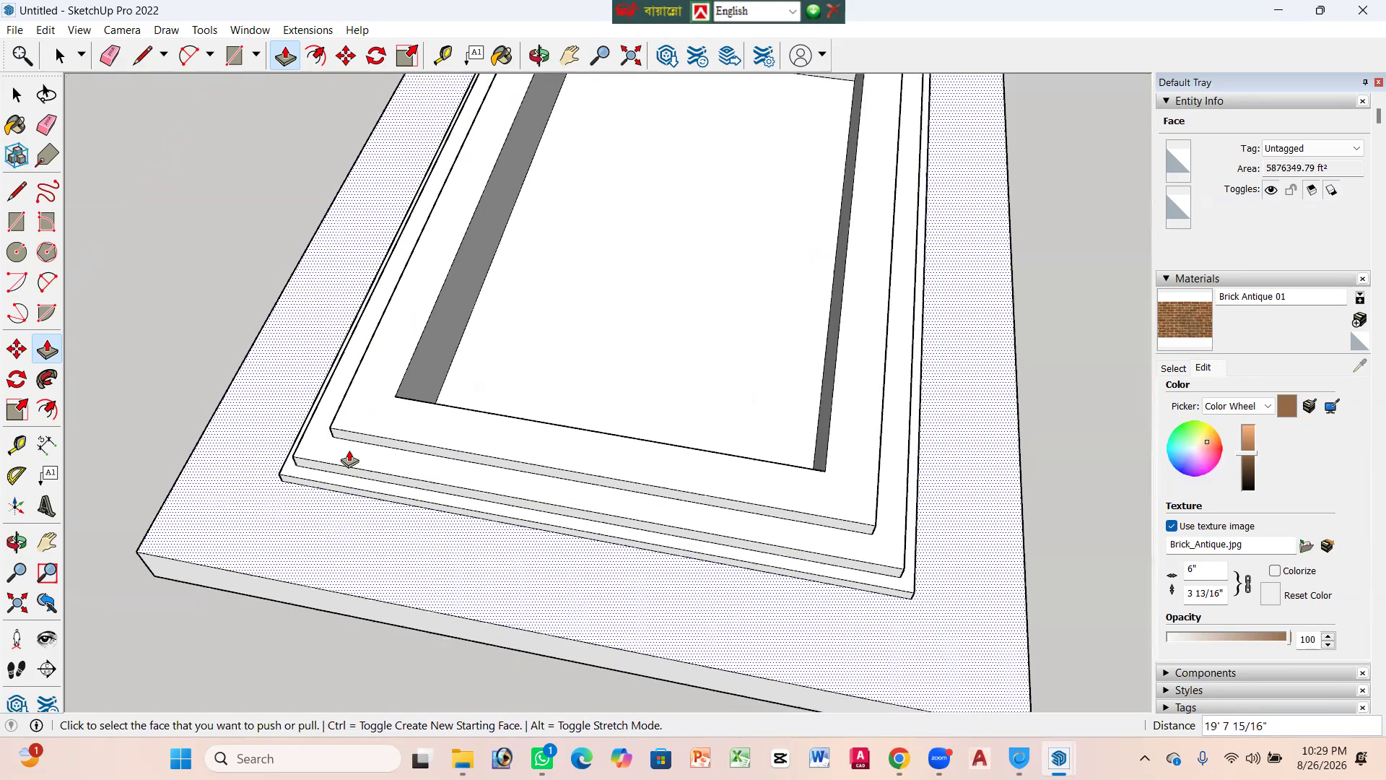
left_click(516, 372)
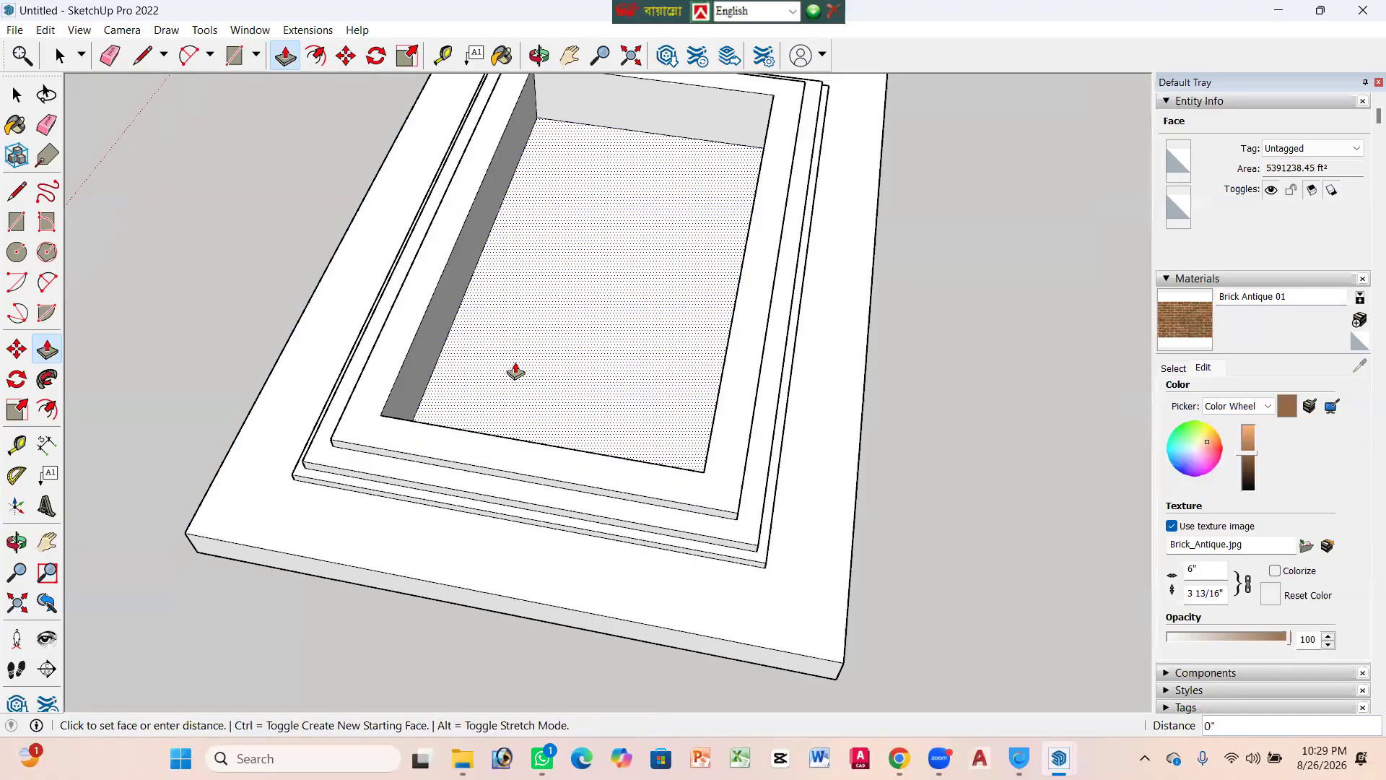
left_click(470, 323)
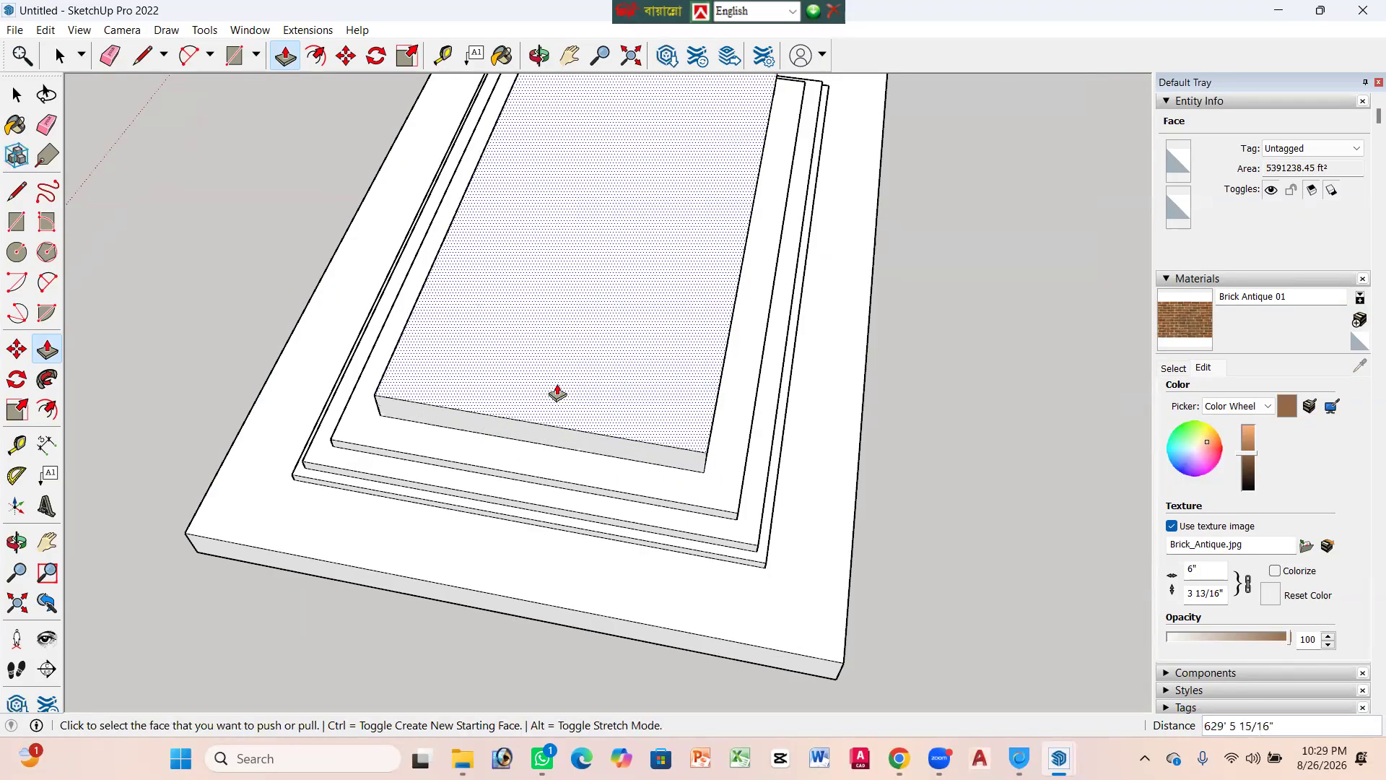
Step: Examine the stepped rectangular block and its tiers from several angles
scroll(563, 433, "down", 5)
middle_click_drag(572, 520, 300, 349)
middle_click_drag(857, 346, 500, 421)
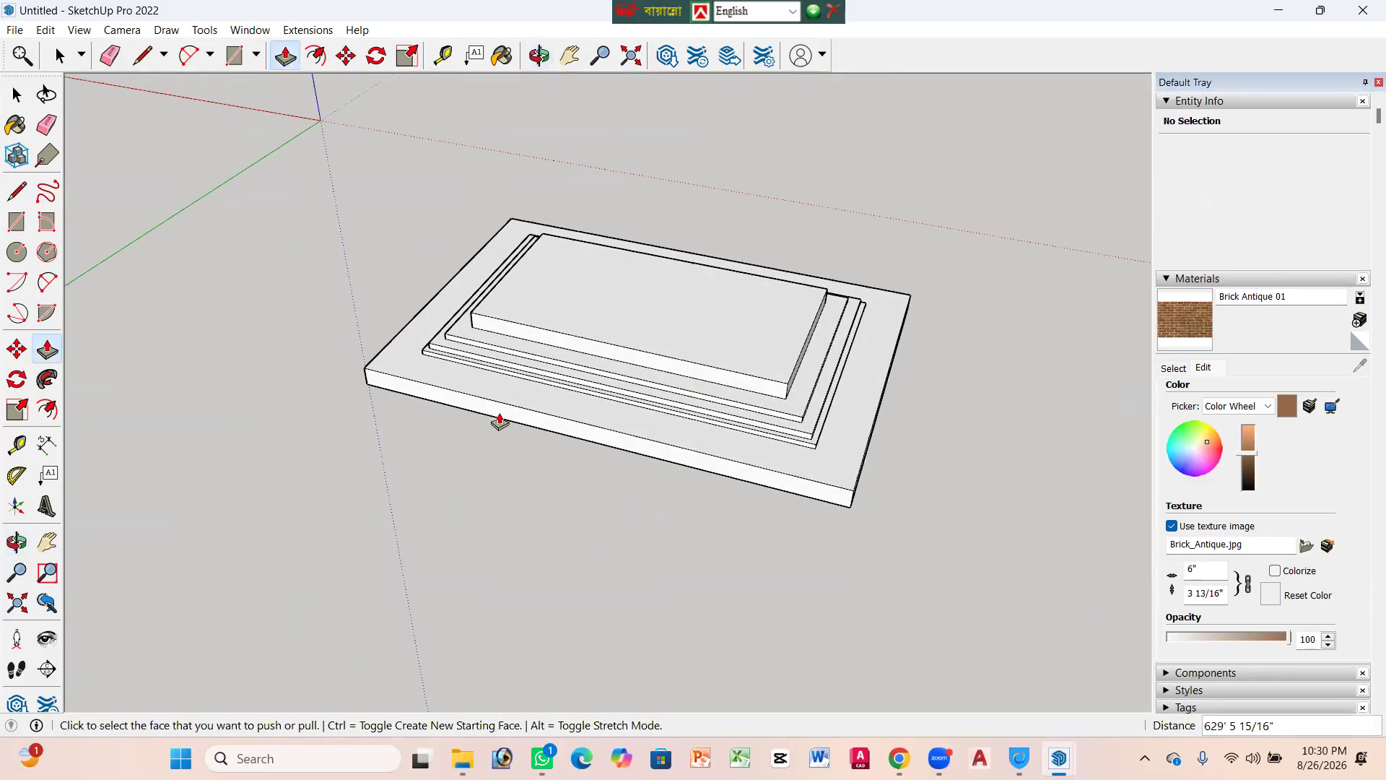
scroll(579, 417, "down", 2)
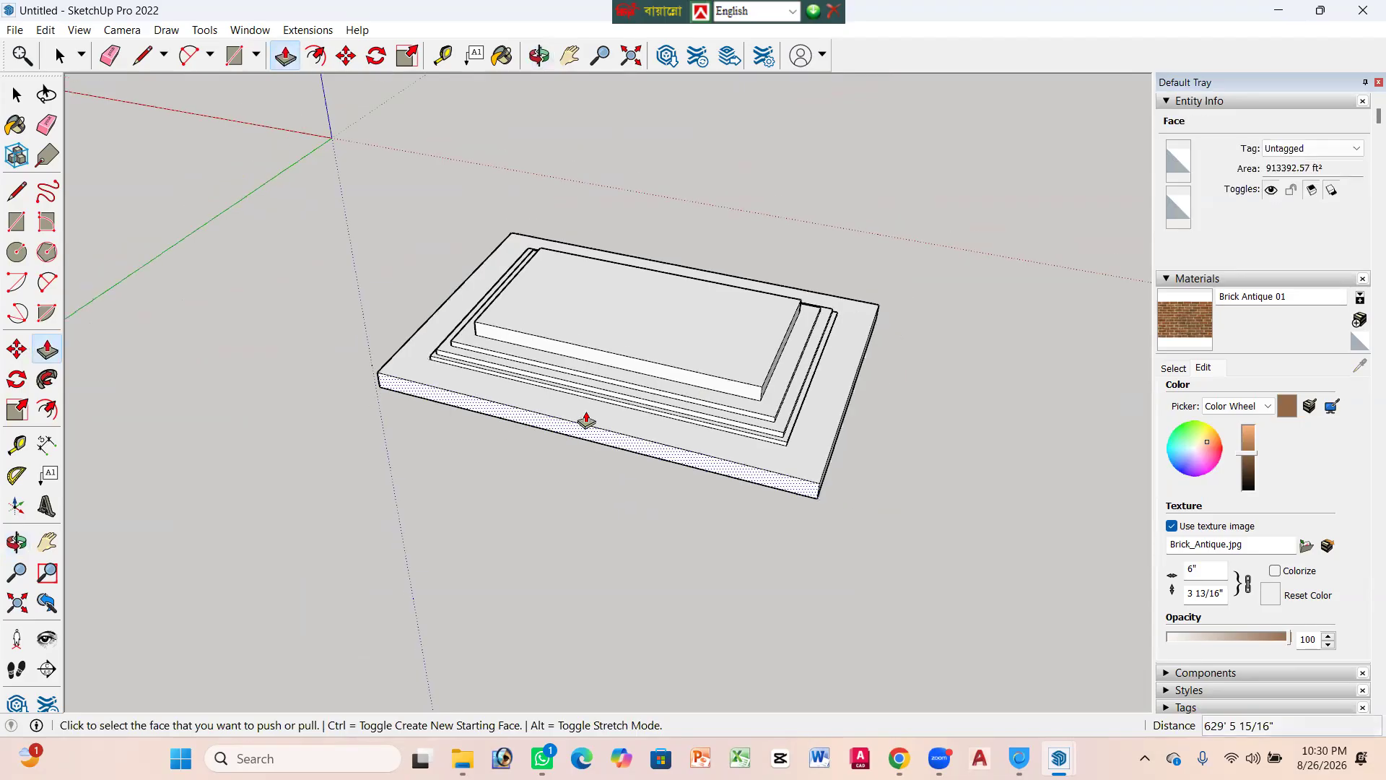
scroll(659, 385, "up", 4)
scroll(651, 383, "down", 3)
middle_click_drag(678, 517, 683, 659)
middle_click_drag(457, 514, 399, 334)
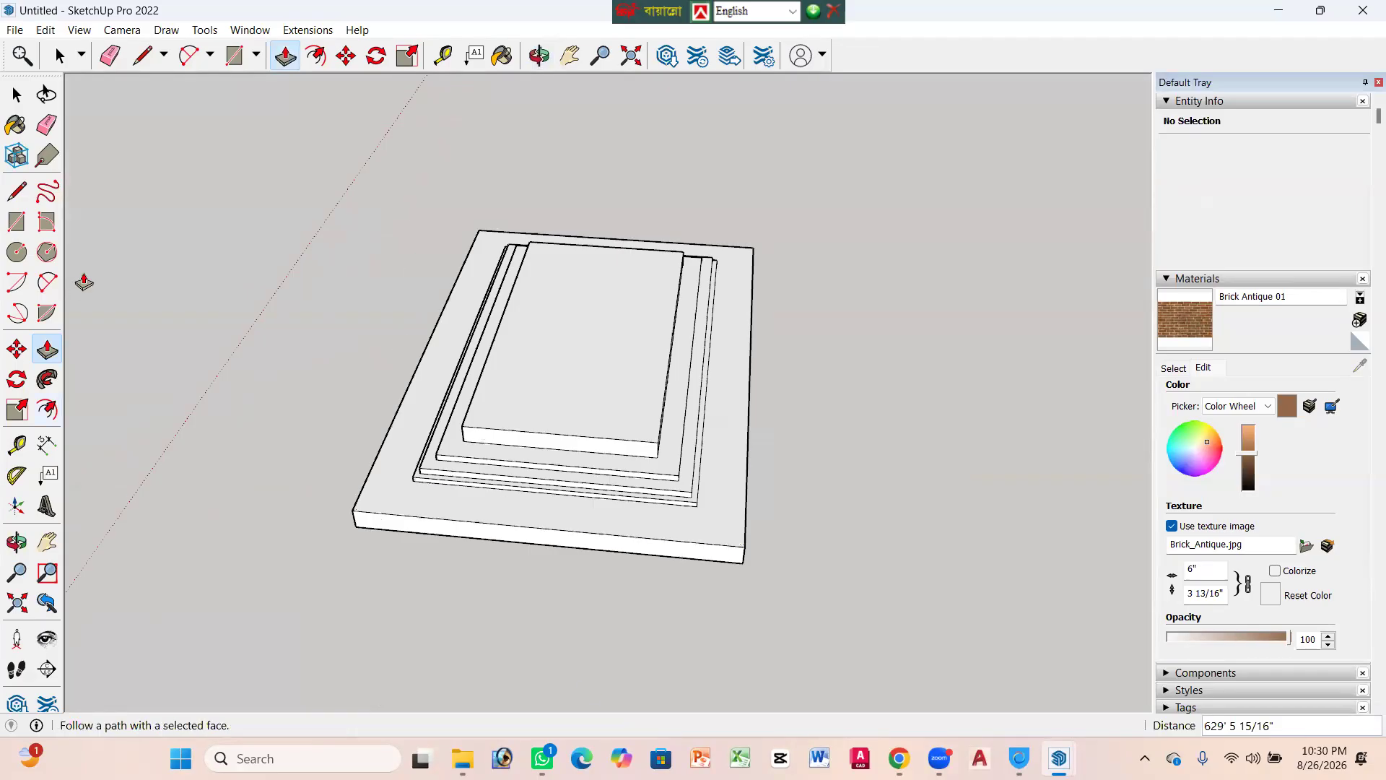
Step: Select all geometry of the stepped block and make it a single component
key("space")
scroll(308, 229, "down", 1)
left_click_drag(279, 189, 856, 577)
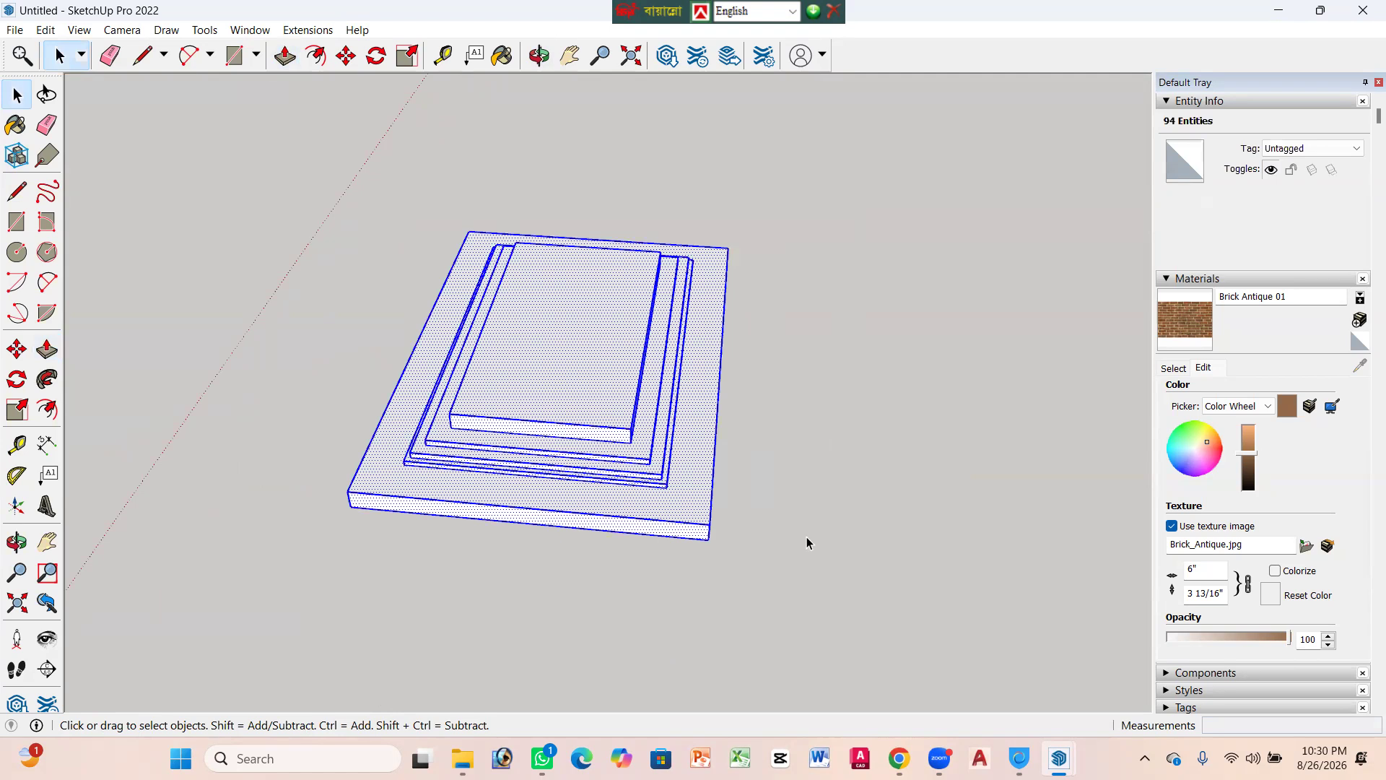
right_click(560, 347)
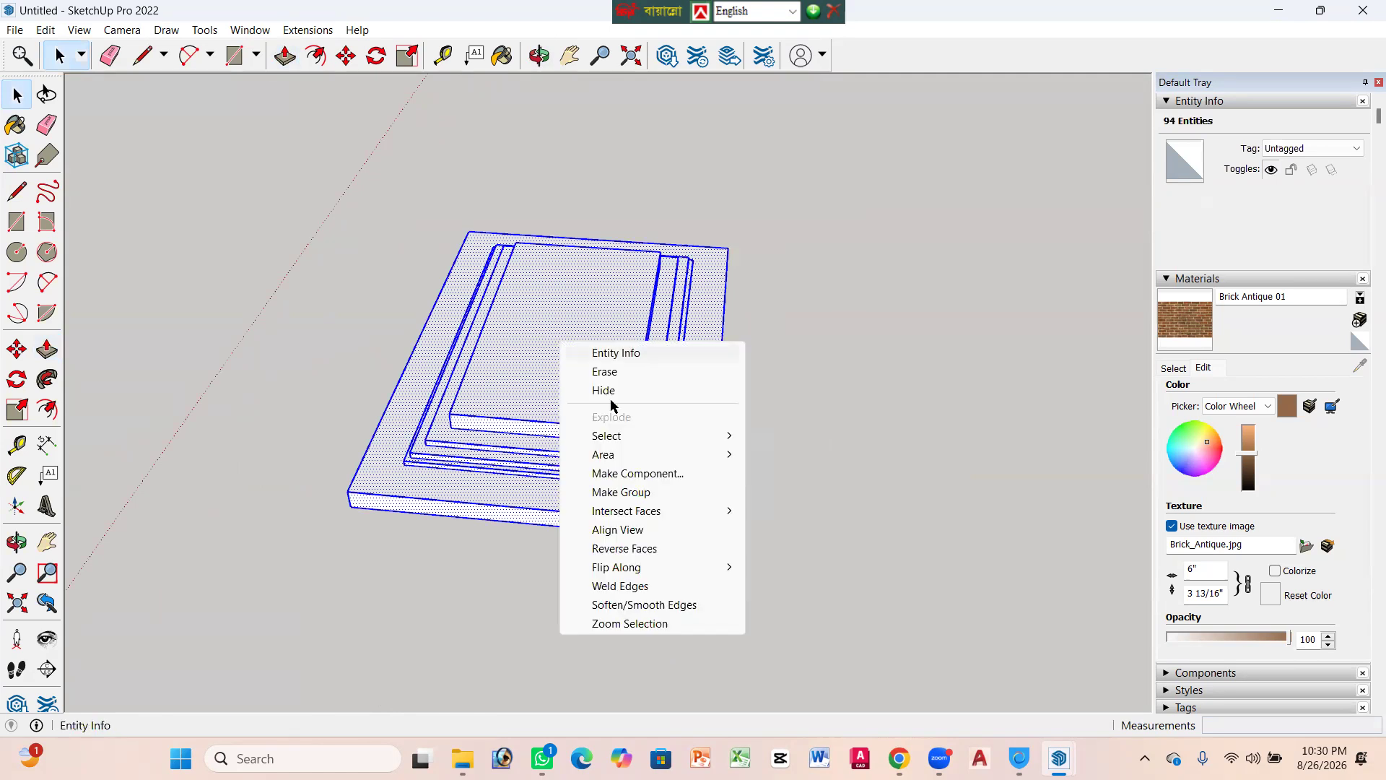
left_click(629, 476)
left_click(715, 563)
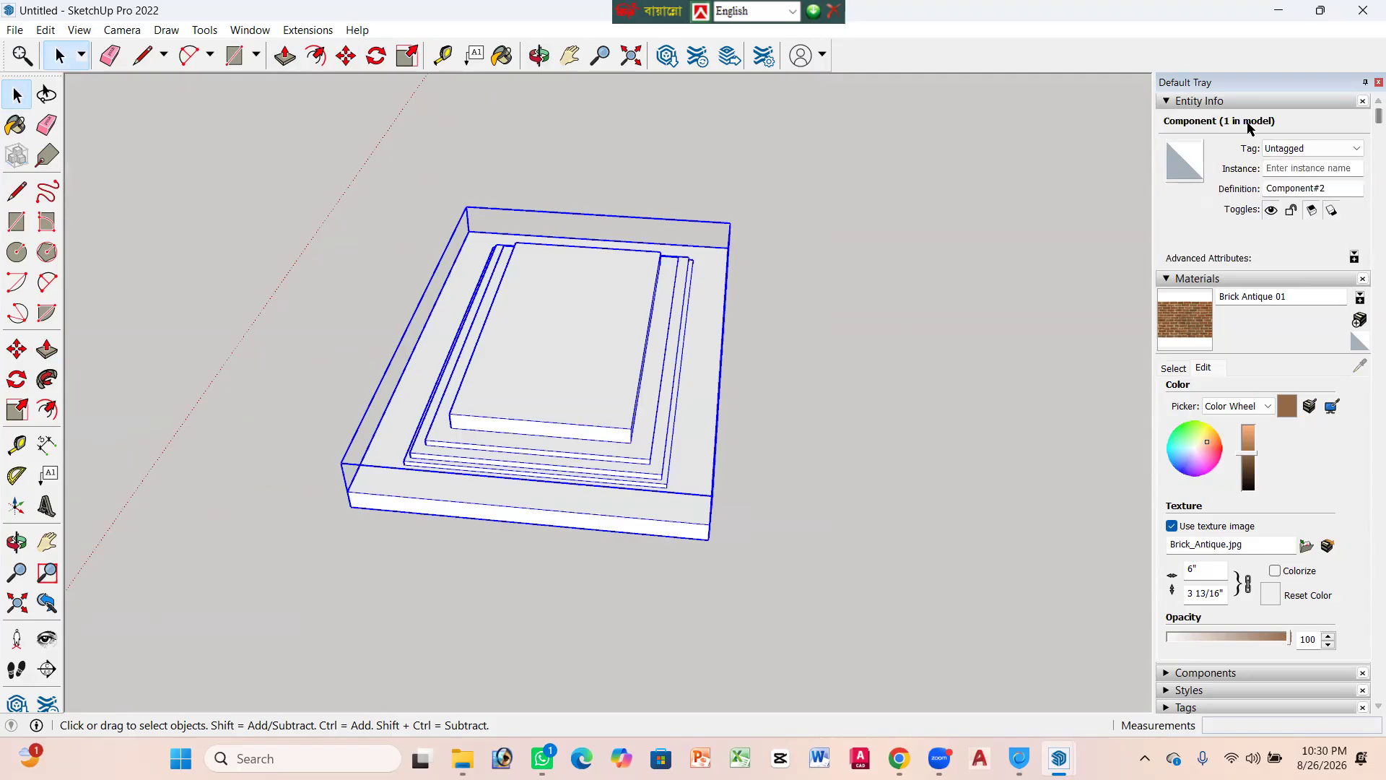
Step: Rename the brick material to "Brick Antique 01m" and deselect the component
left_click(1290, 301)
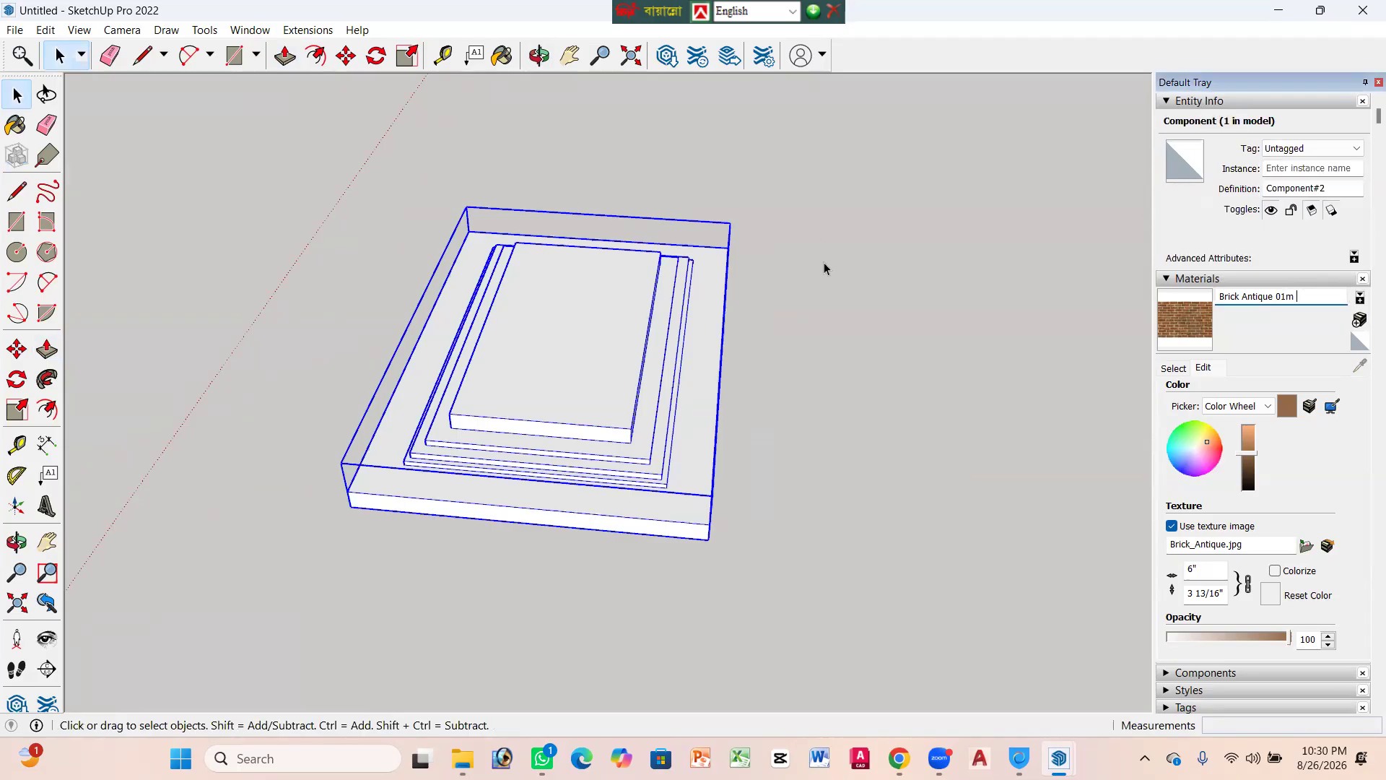
left_click(943, 219)
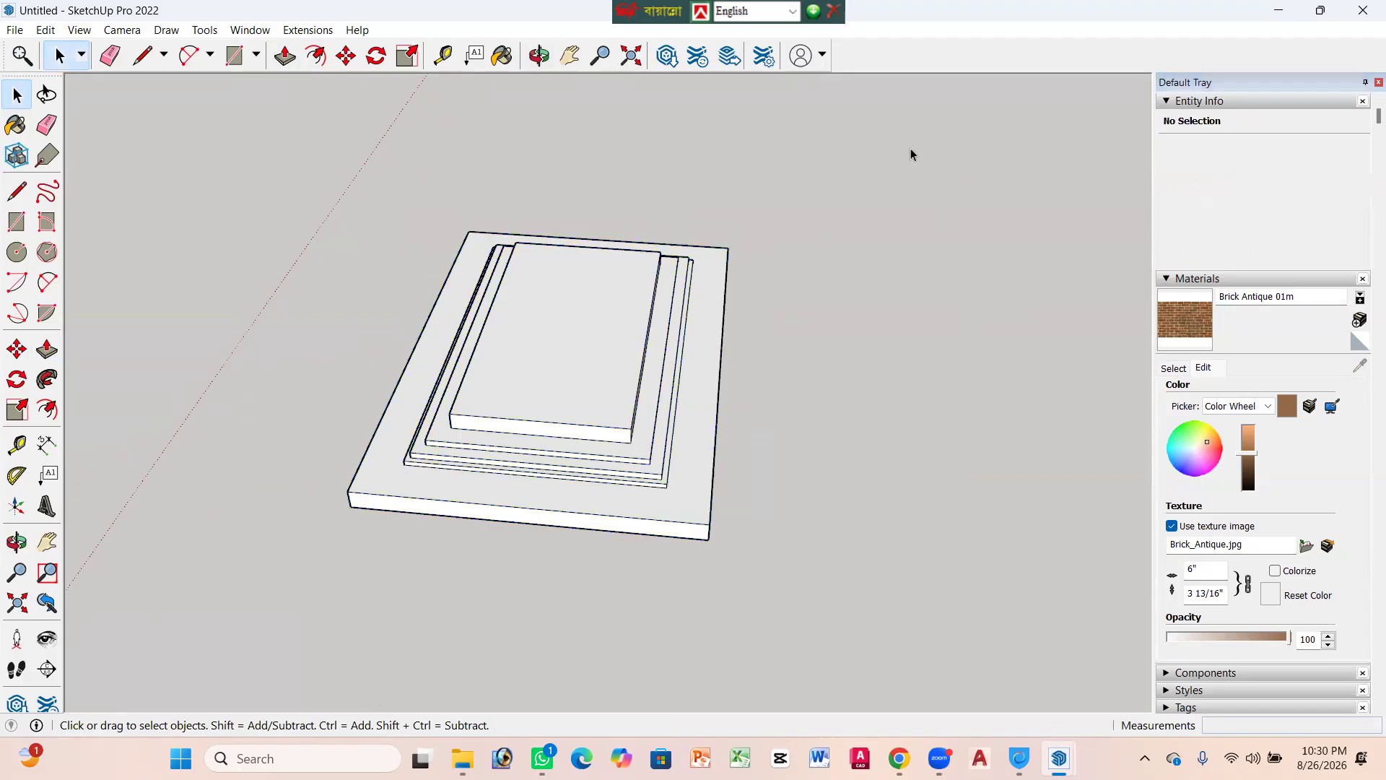
key("b")
key("space")
Step: Display the in-model component list and the secondary material selection area
scroll(1204, 291, "down", 3)
scroll(1195, 294, "up", 3)
left_click(1198, 101)
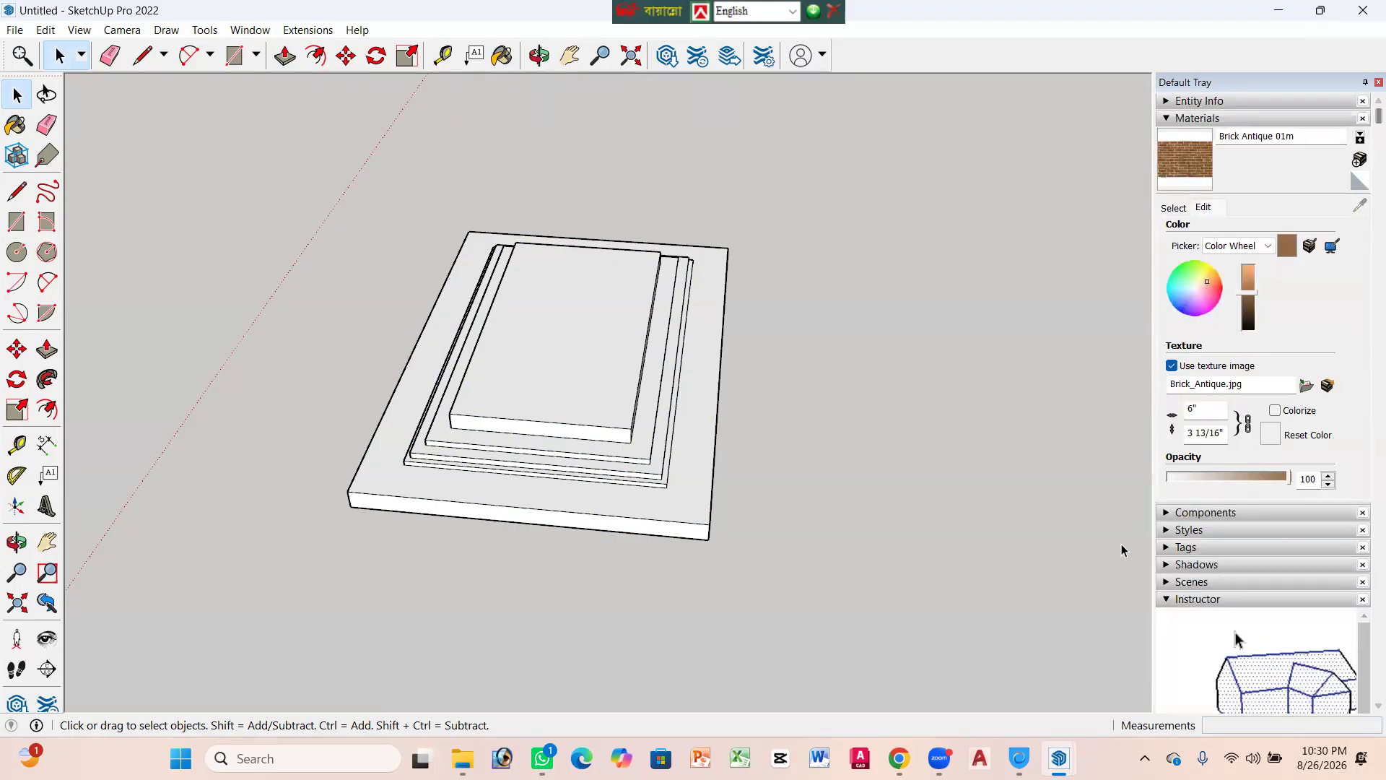
left_click(1243, 514)
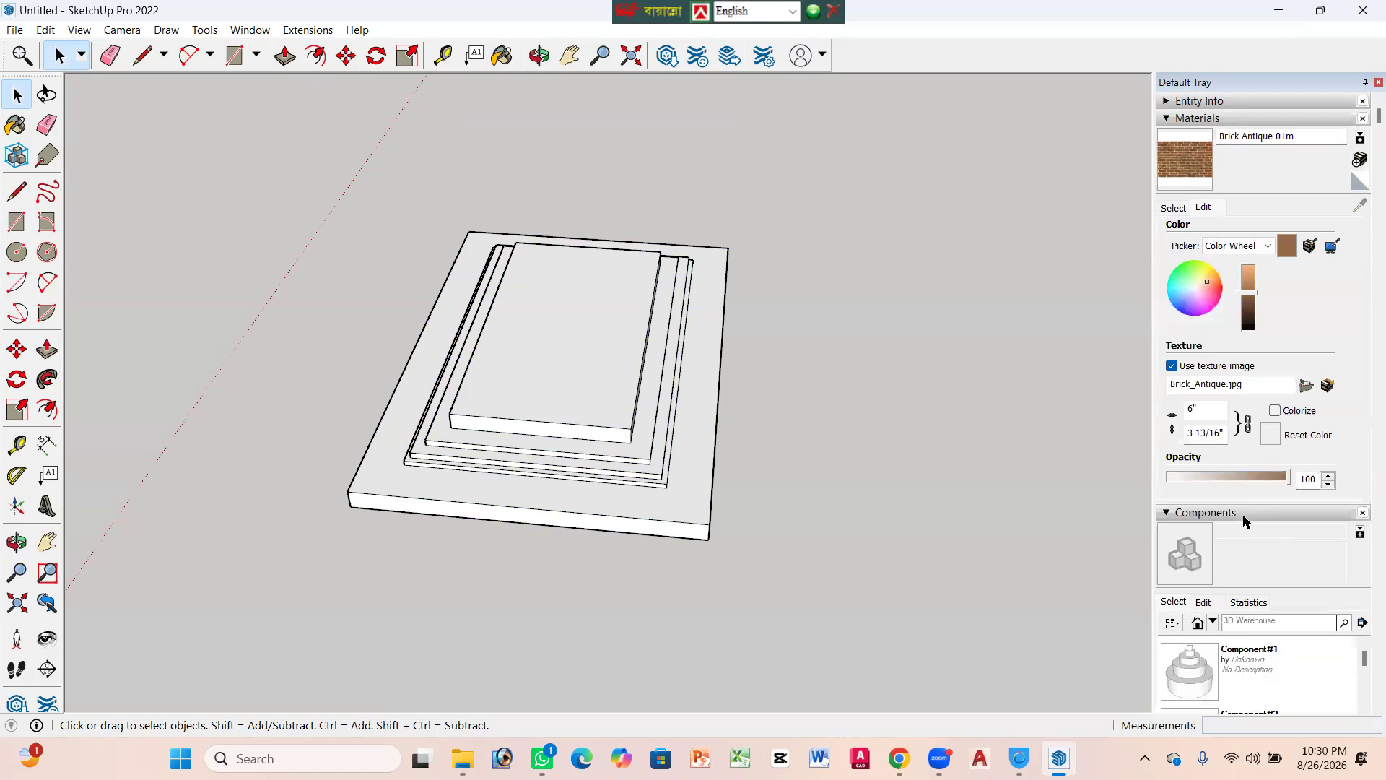
scroll(1216, 599, "down", 3)
scroll(1219, 597, "up", 3)
left_click(1259, 137)
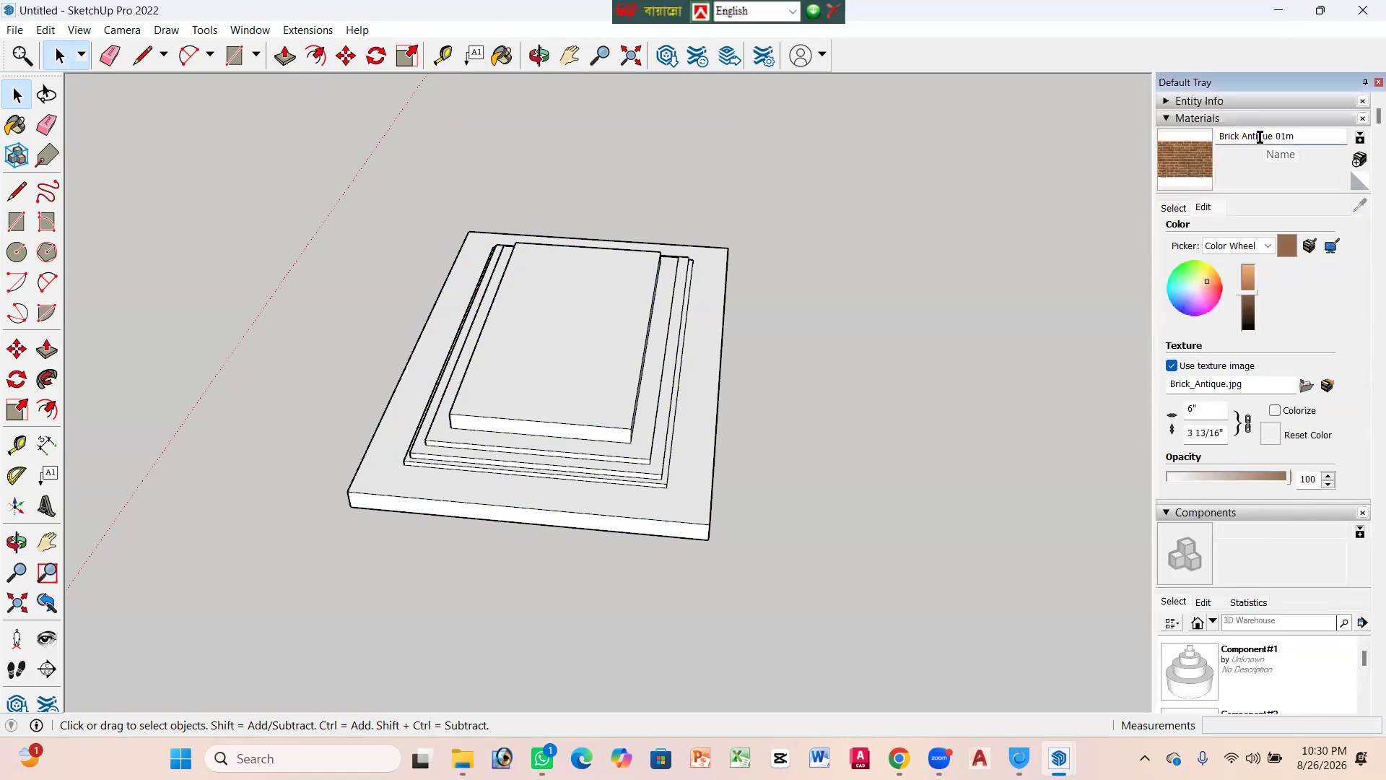
left_click(1361, 137)
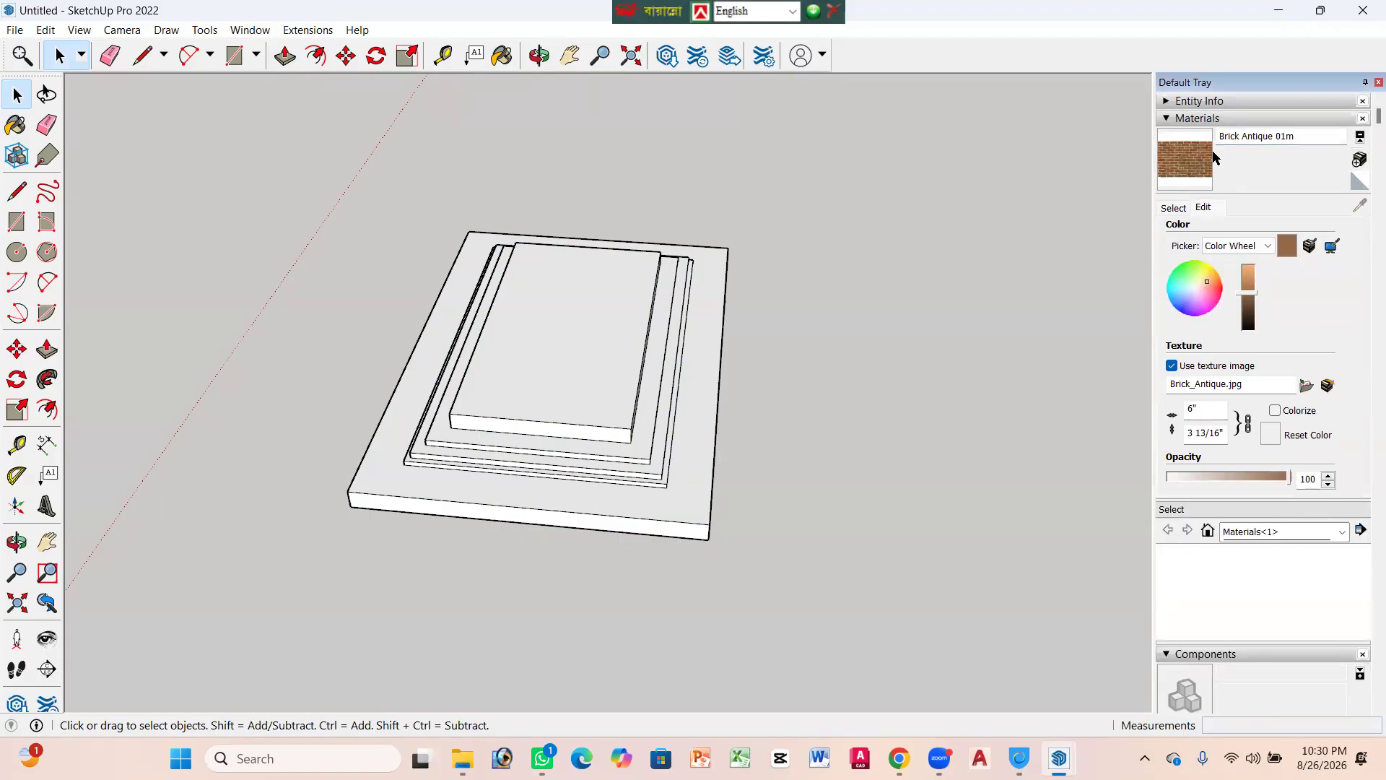
Step: Choose the Beadboard material from the Brick, Cladding and Siding collection for the Paint Bucket
left_click(1191, 166)
left_click(1175, 208)
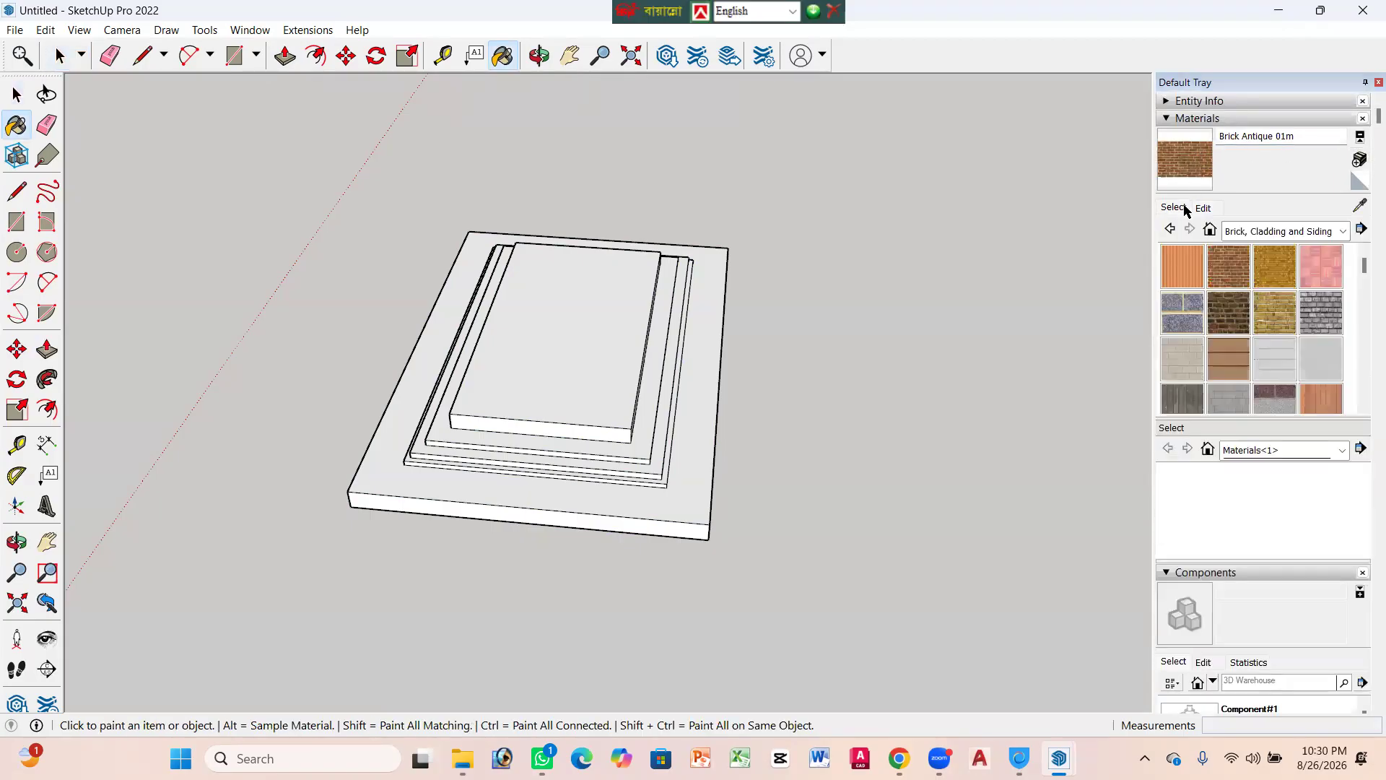
left_click(1188, 267)
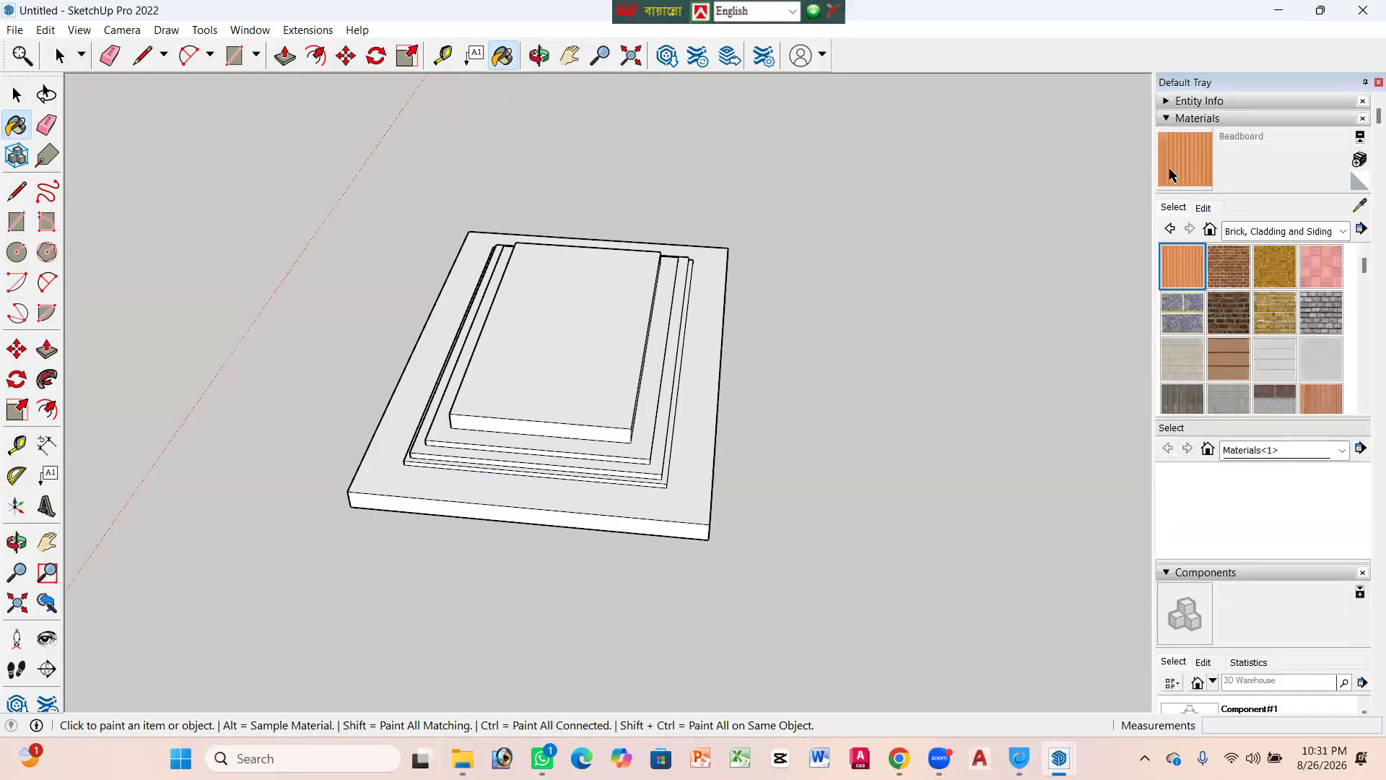
left_click(1251, 120)
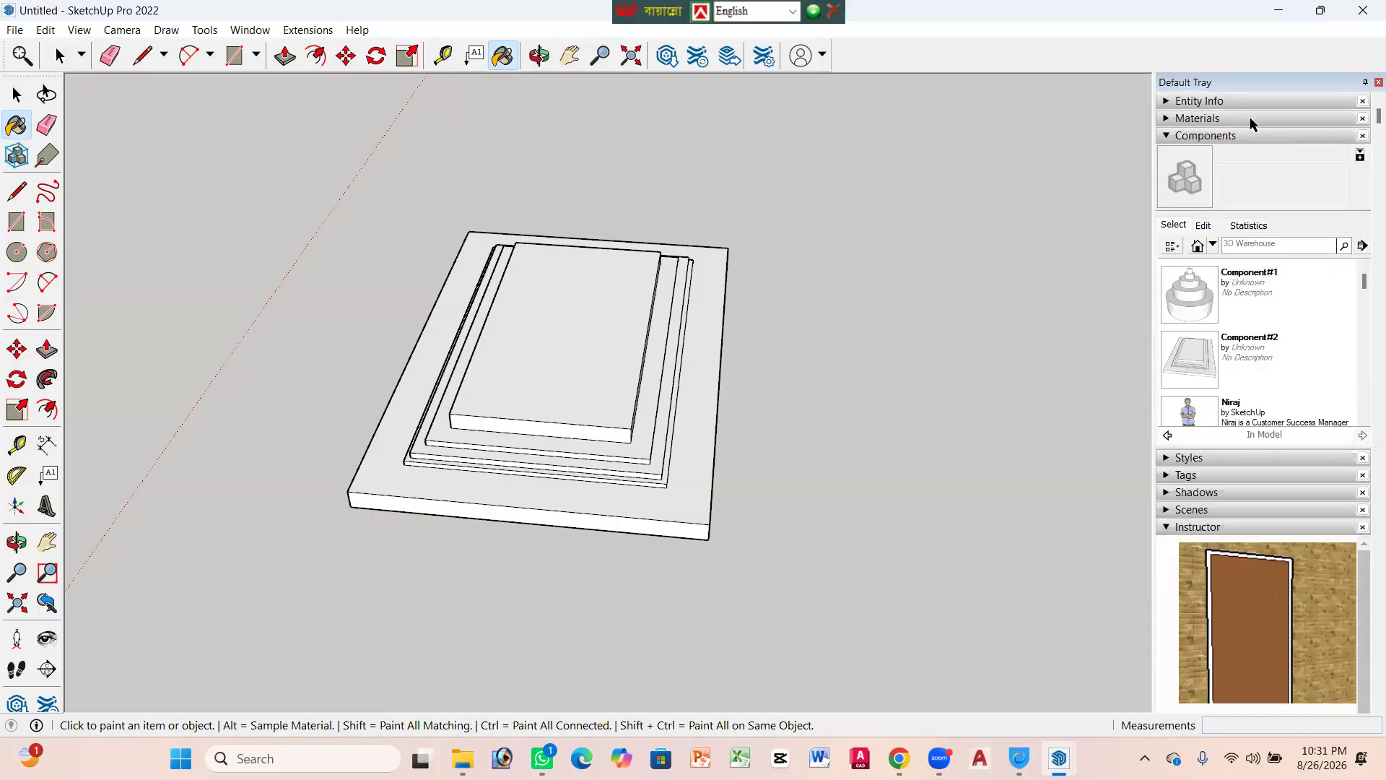
left_click(1248, 117)
left_click(1225, 100)
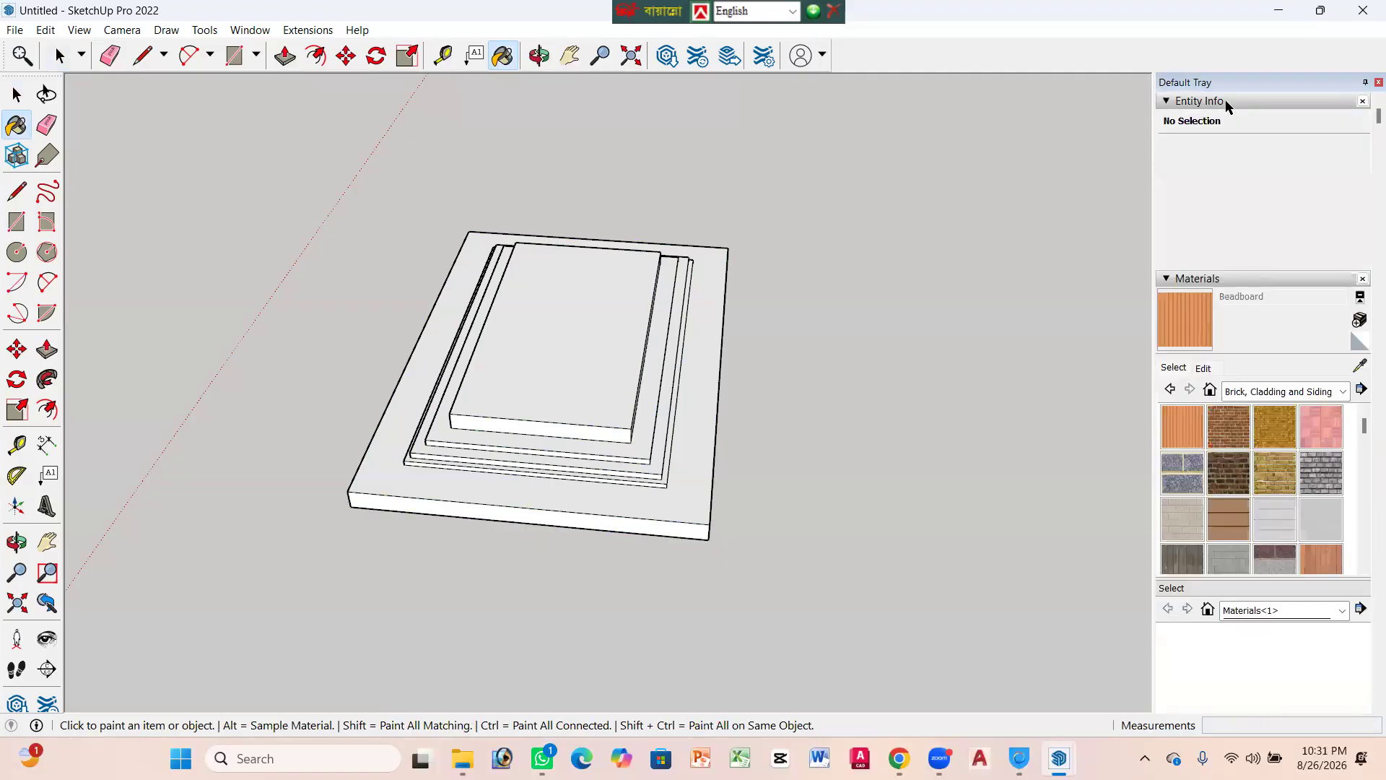
left_click(1225, 101)
left_click(1213, 120)
left_click(1212, 120)
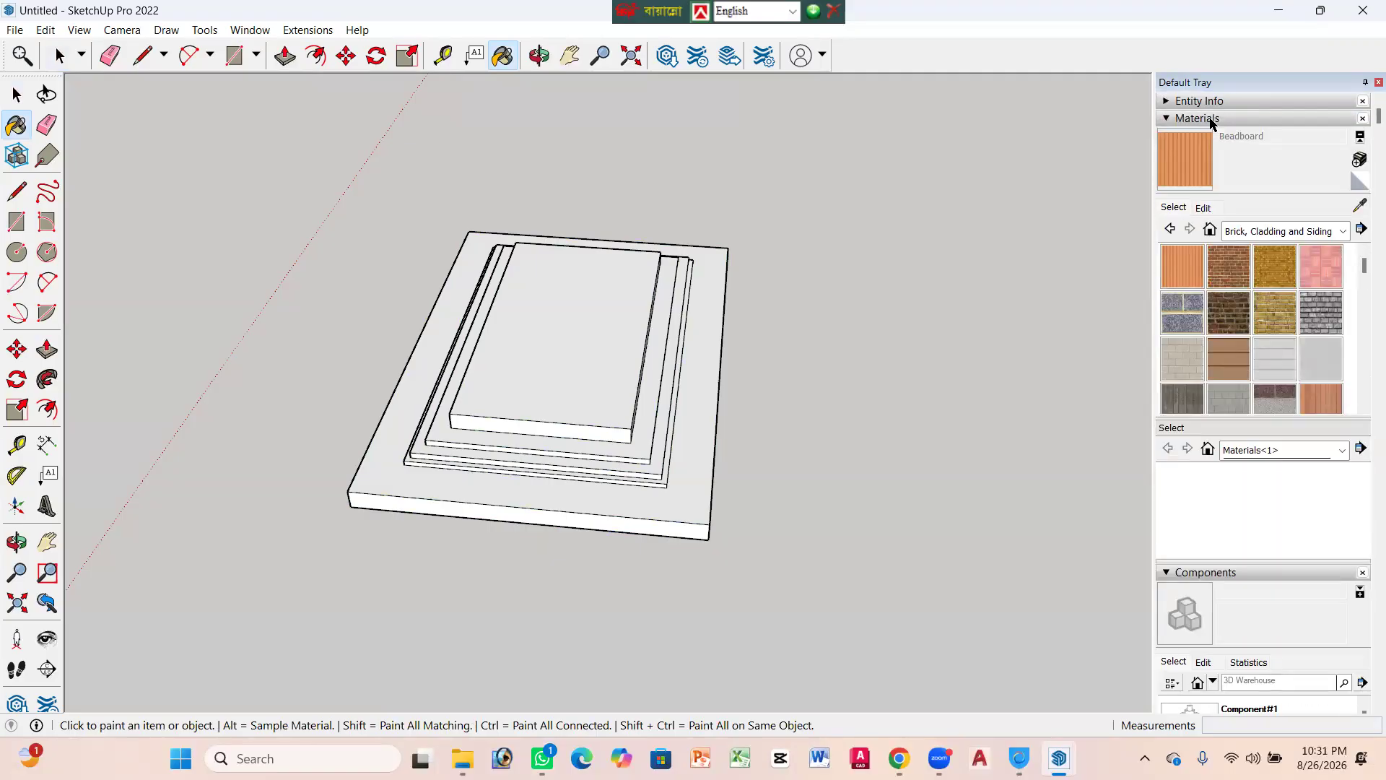
left_click(1171, 120)
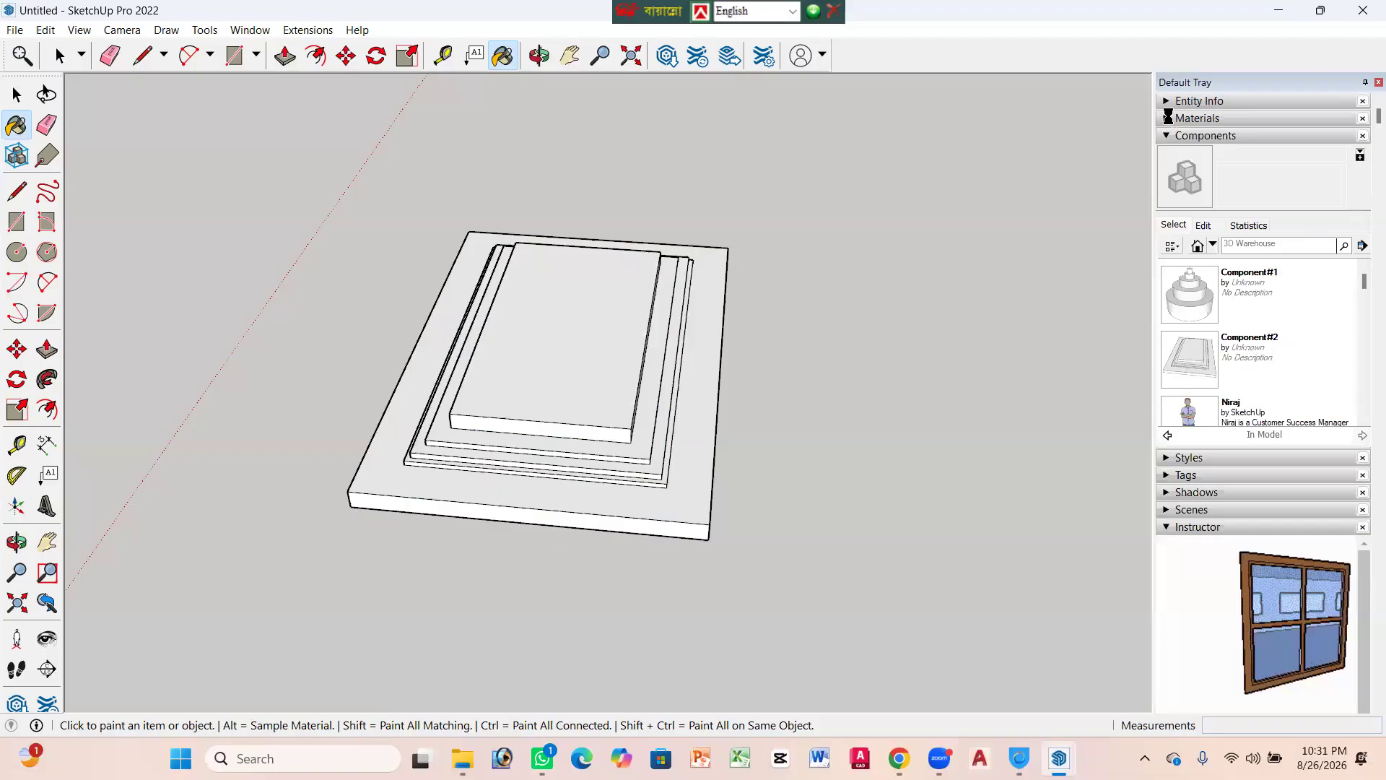
Step: Look through the Brick, Cladding and Siding and Metal material collections and switch to the Tile collection
left_click(1171, 120)
left_click(1177, 209)
scroll(1222, 359, "down", 1)
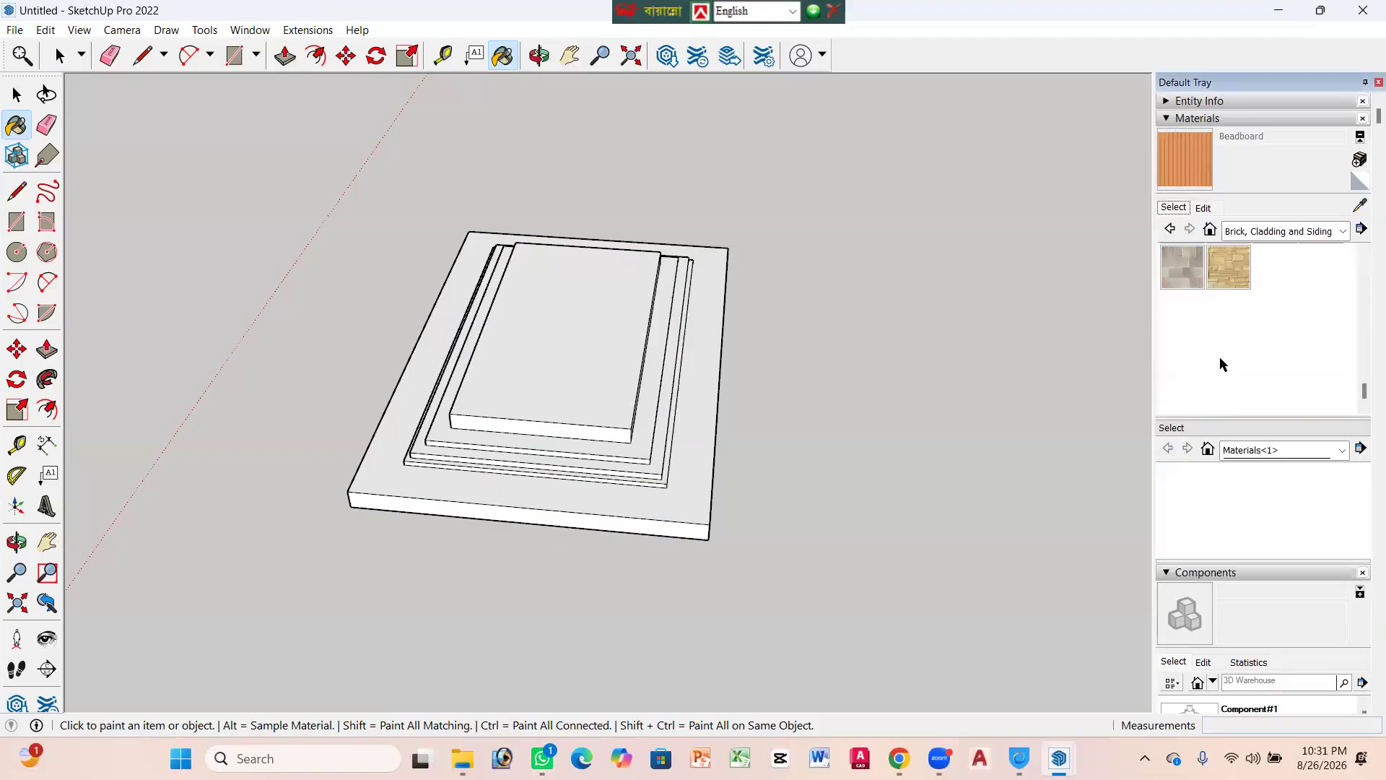
left_click(1343, 231)
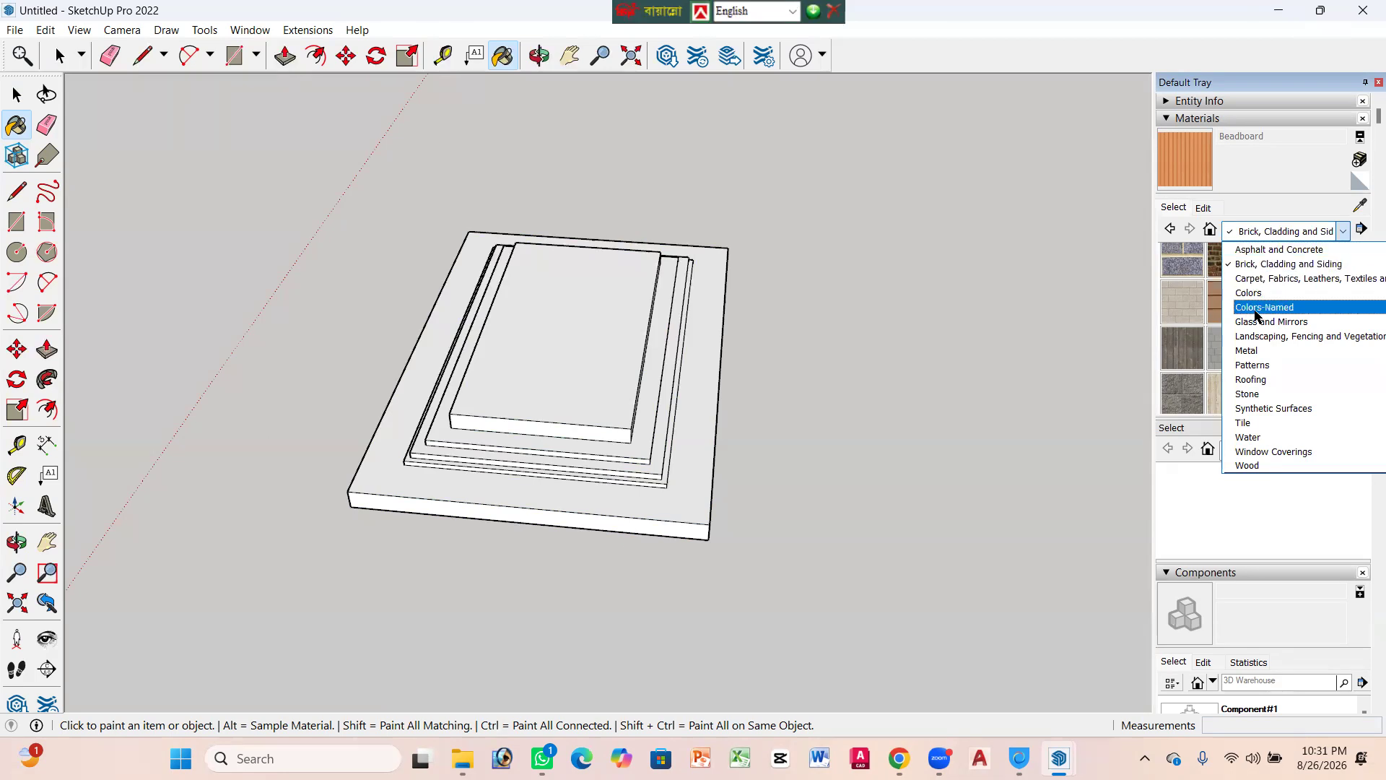
left_click(1260, 351)
left_click(1266, 231)
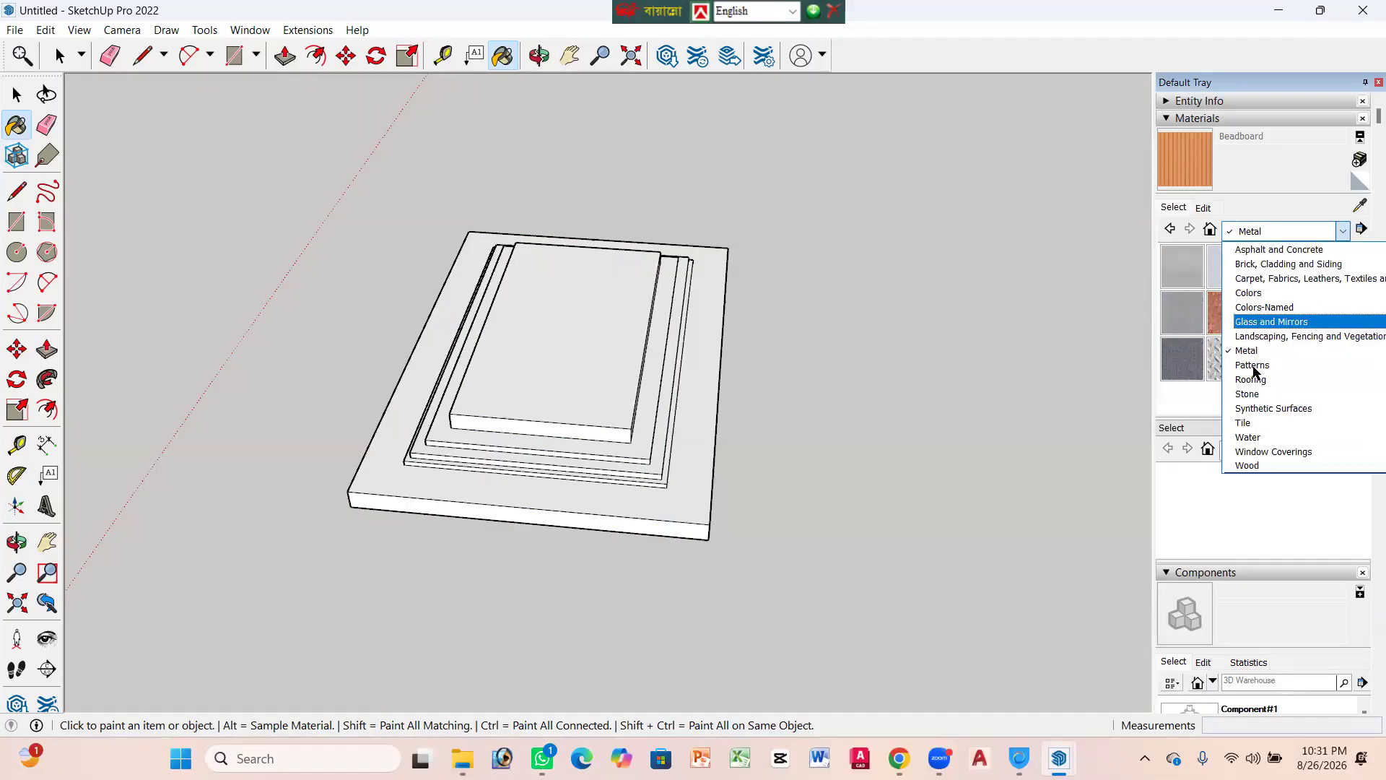
left_click(1251, 423)
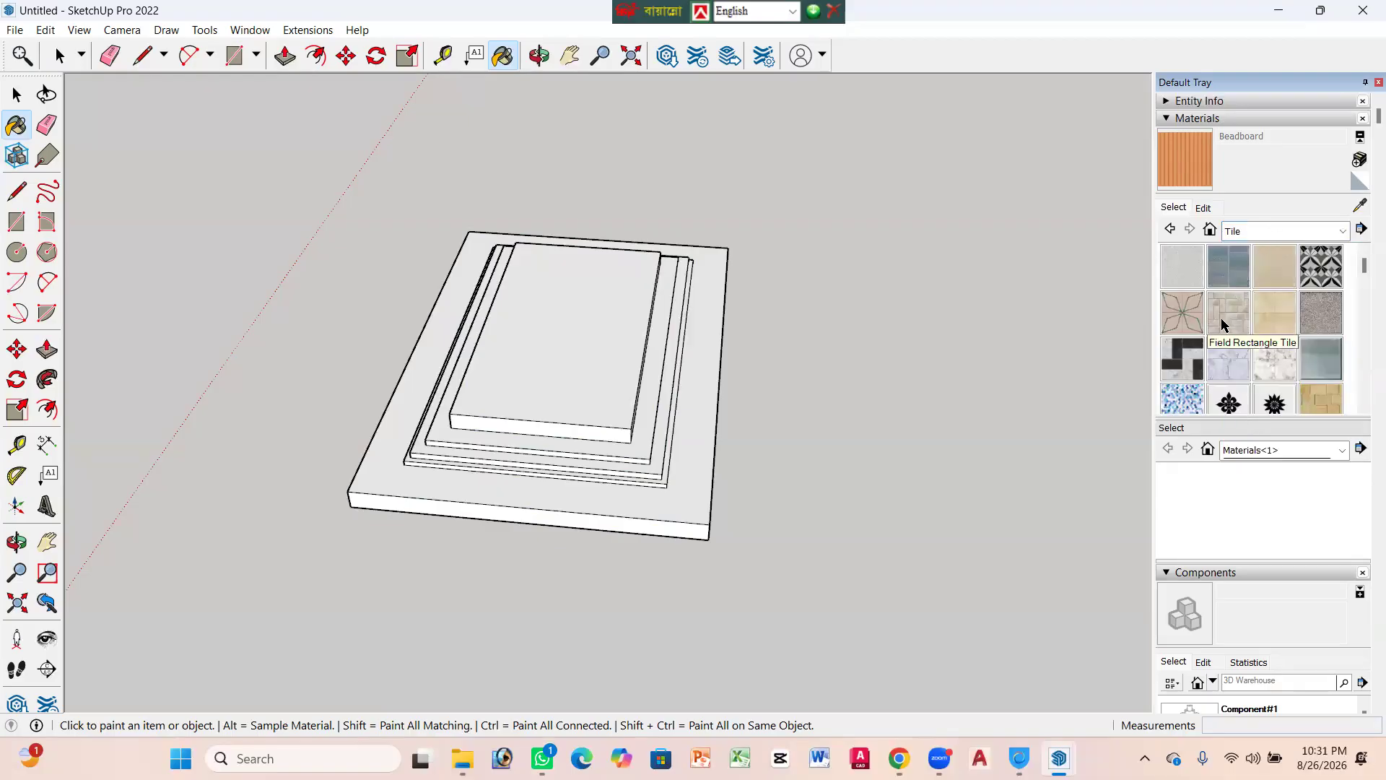
Step: Paint the stepped block component with the Field Rectangle Tile material
left_click(1229, 318)
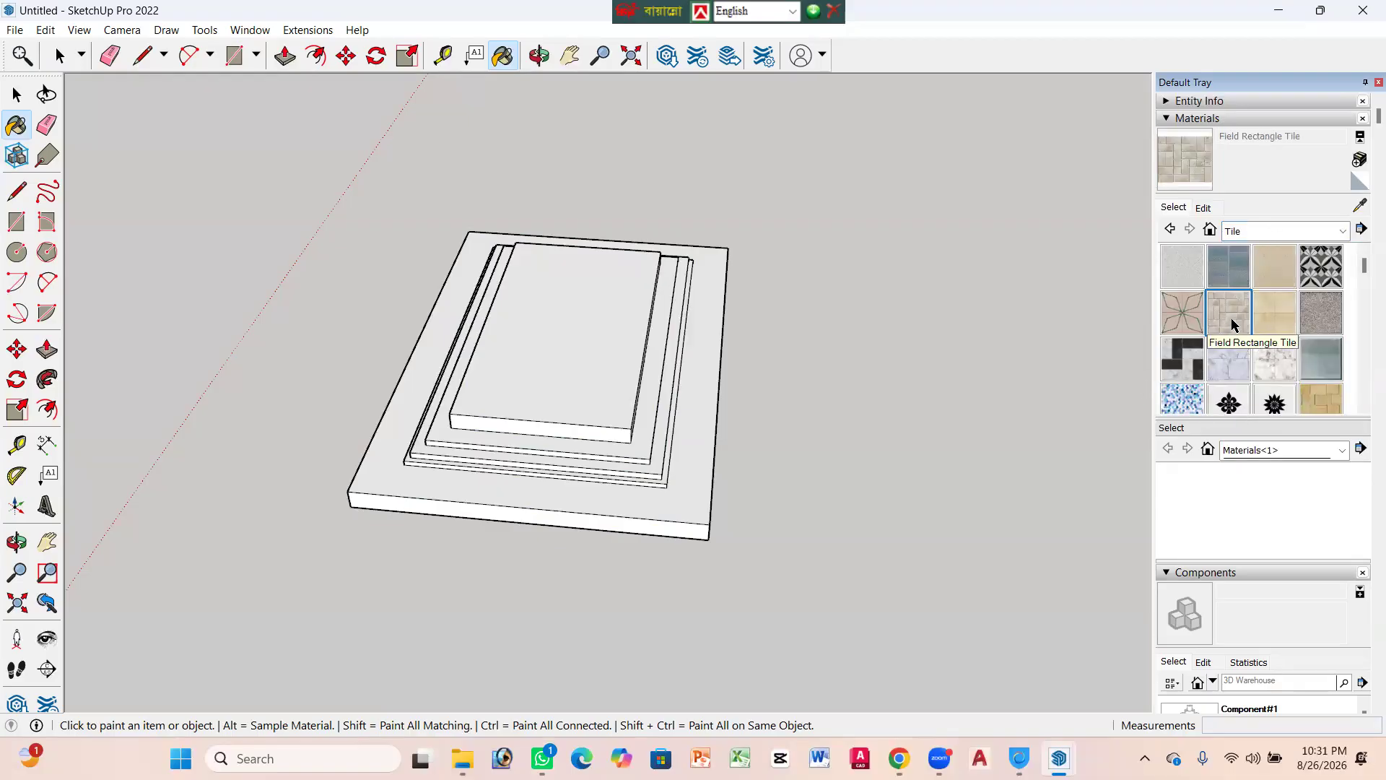
left_click(652, 392)
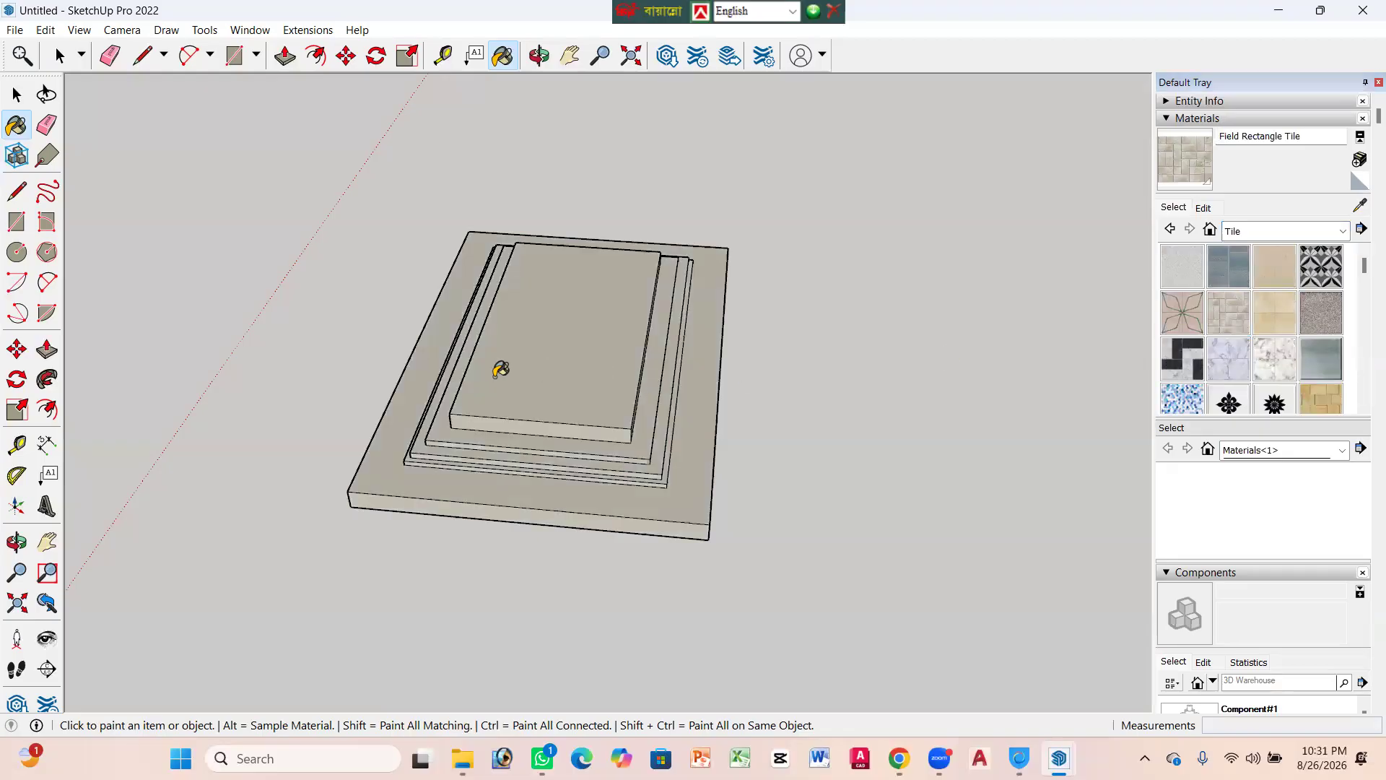
scroll(552, 363, "up", 2)
scroll(842, 270, "down", 2)
mouse_move(625, 339)
middle_mouse_down()
mouse_move(653, 337)
mouse_move(582, 356)
mouse_move(607, 307)
mouse_move(449, 366)
middle_mouse_up()
scroll(592, 375, "down", 2)
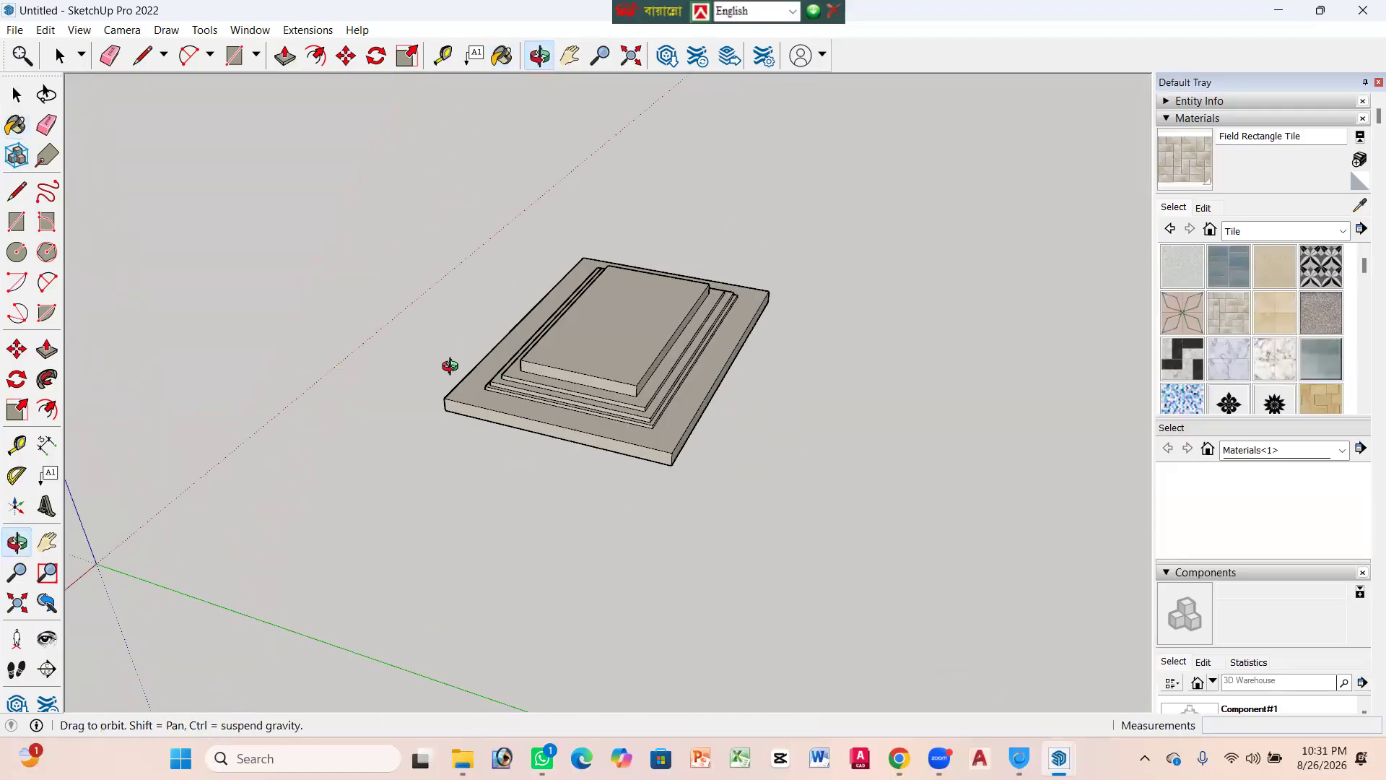
Step: Repaint the stepped block component with Encaustic Tile Circular 01 and finally with Concrete Pavers Block Multi
left_click(1320, 267)
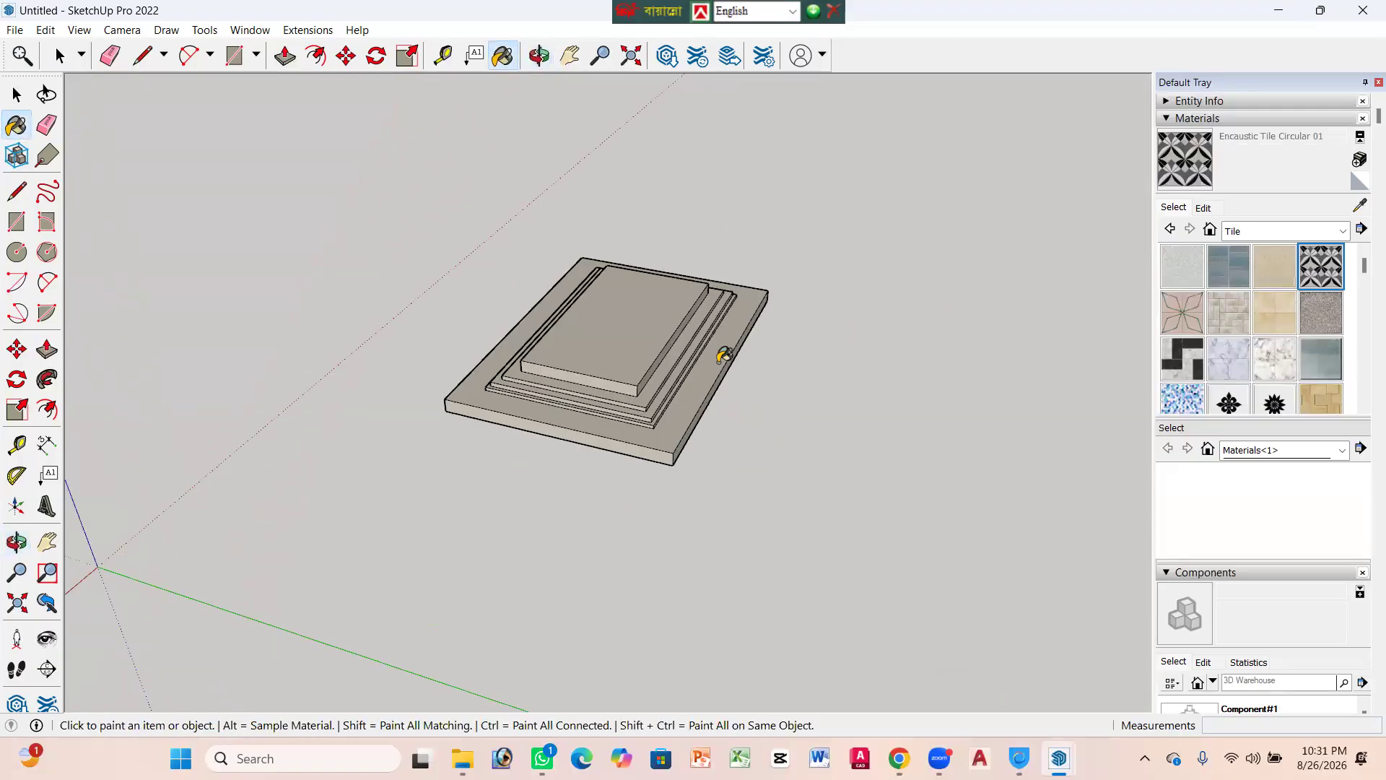
left_click(672, 356)
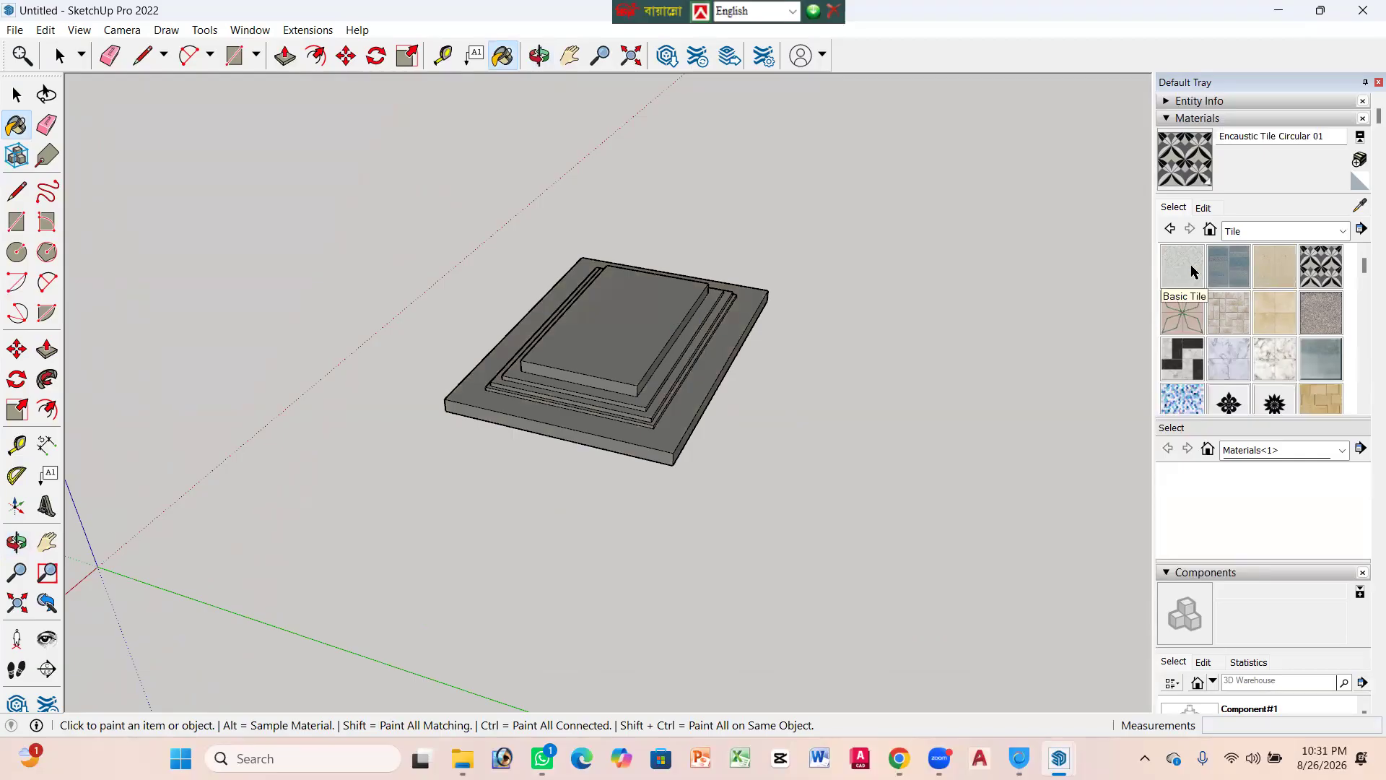
left_click(1219, 276)
left_click(626, 332)
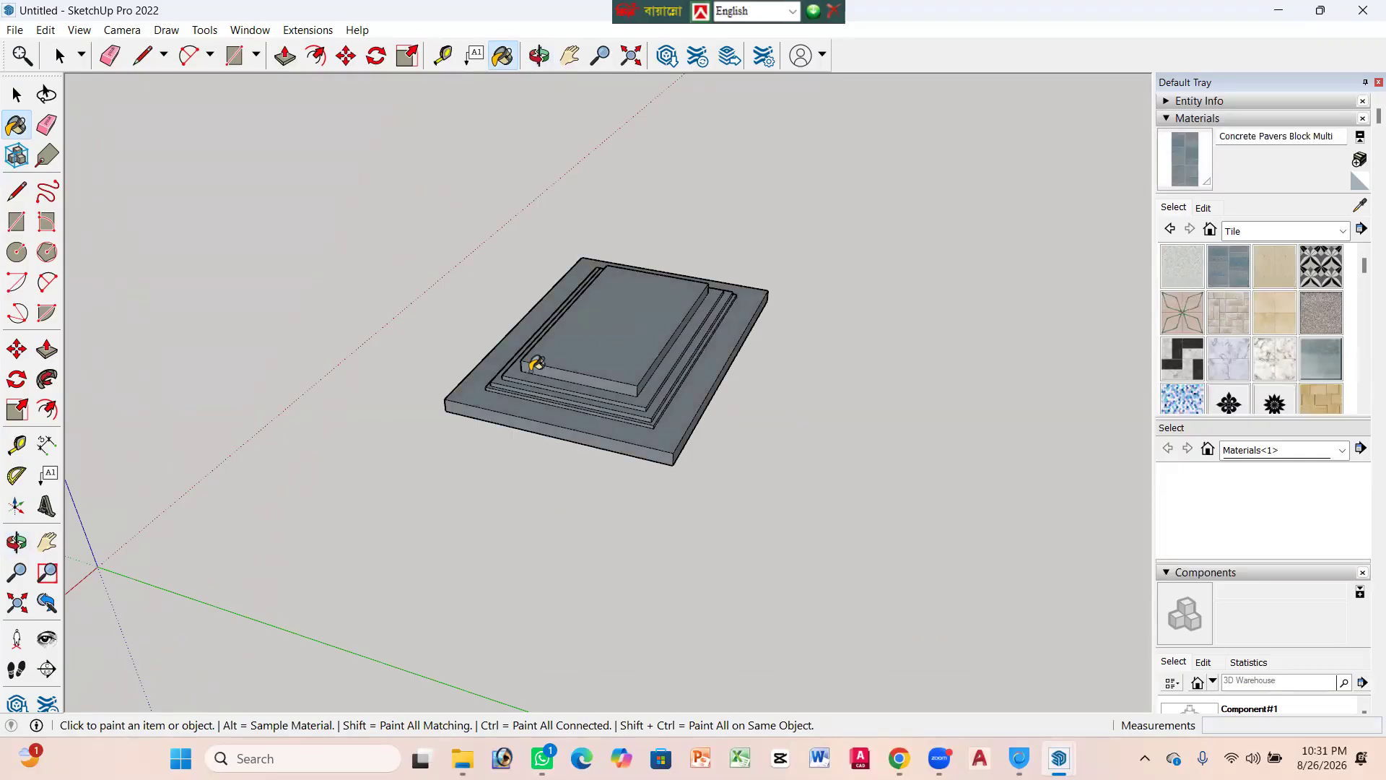
scroll(675, 332, "up", 5)
middle_click_drag(494, 355, 640, 292)
scroll(640, 293, "down", 5)
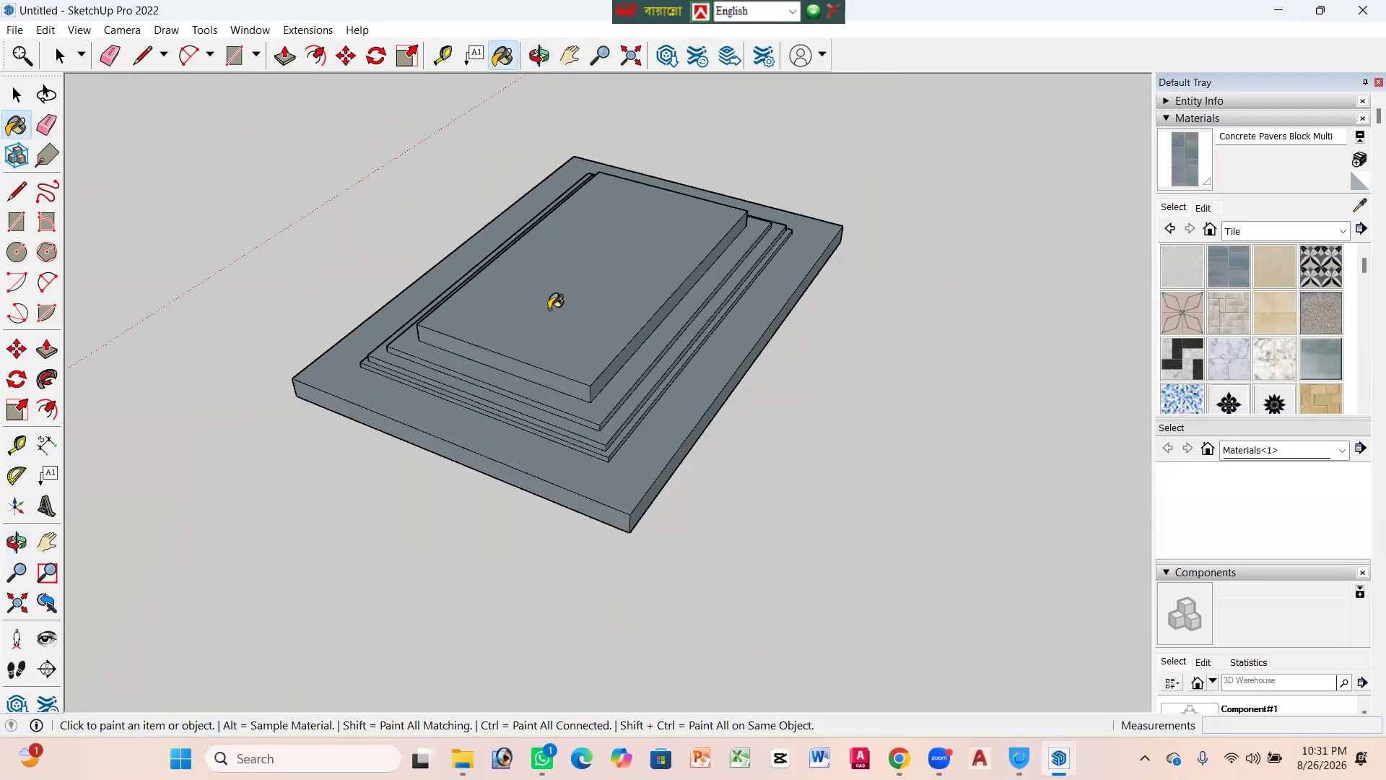
key("space")
scroll(620, 372, "down", 1)
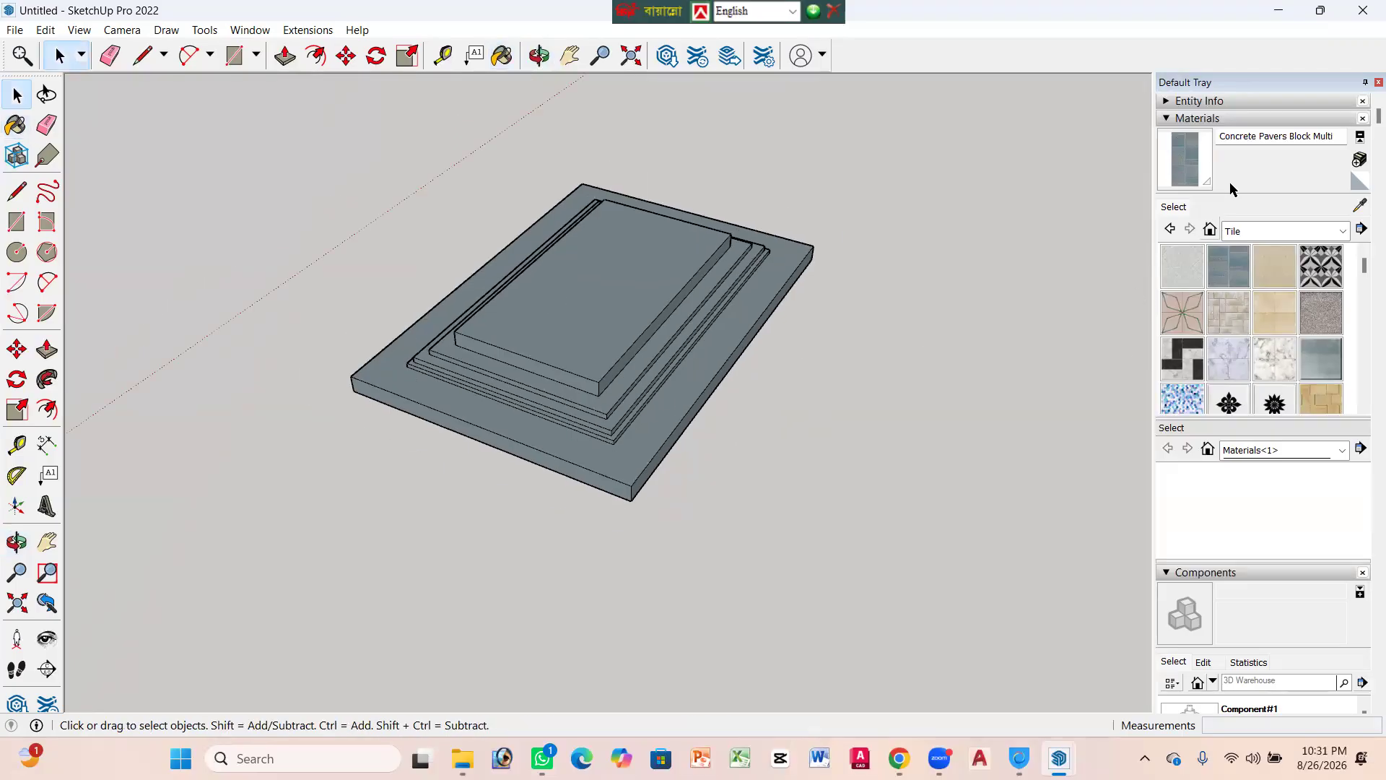
scroll(1190, 402, "down", 5)
scroll(1211, 290, "up", 3)
scroll(1227, 339, "down", 3)
scroll(1227, 303, "up", 2)
scroll(1224, 276, "up", 5)
middle_click_drag(530, 431, 318, 482)
scroll(566, 462, "down", 2)
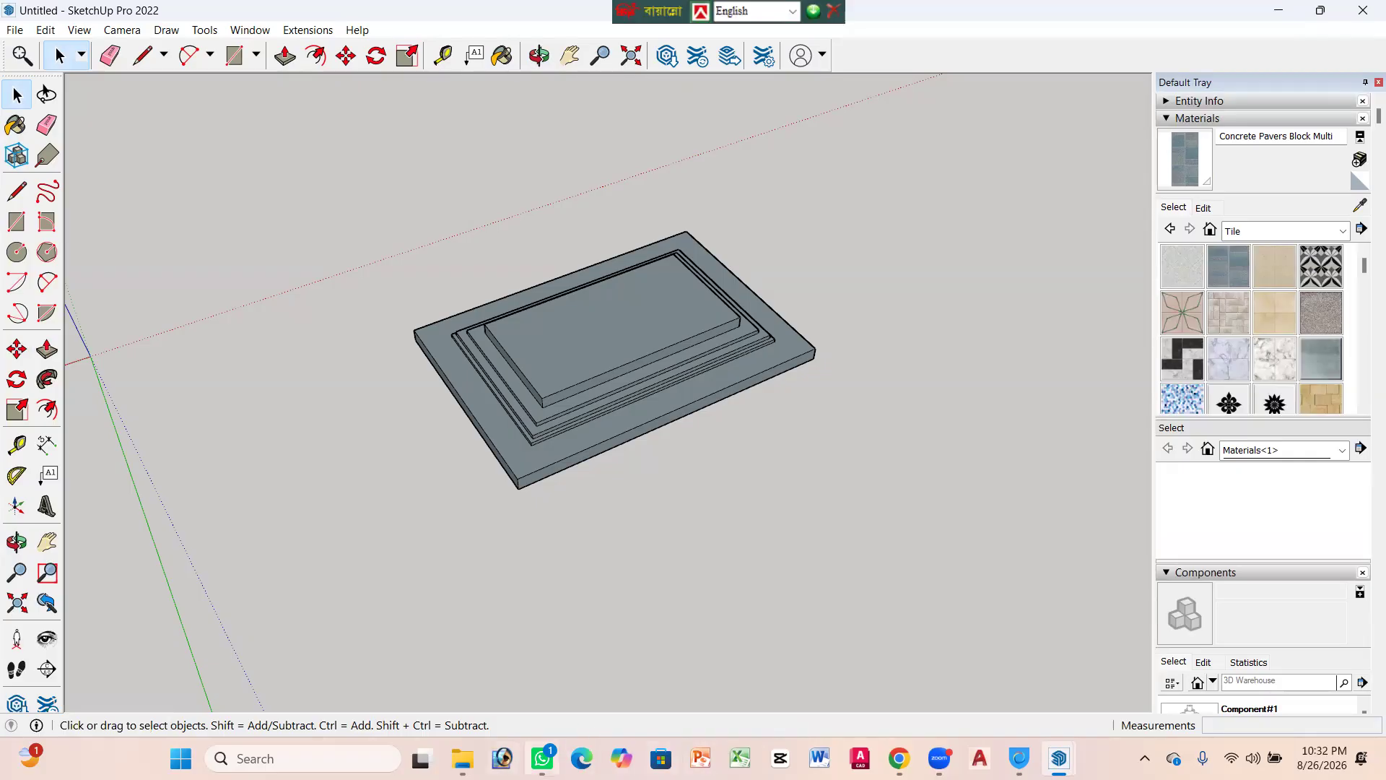
mouse_move(542, 758)
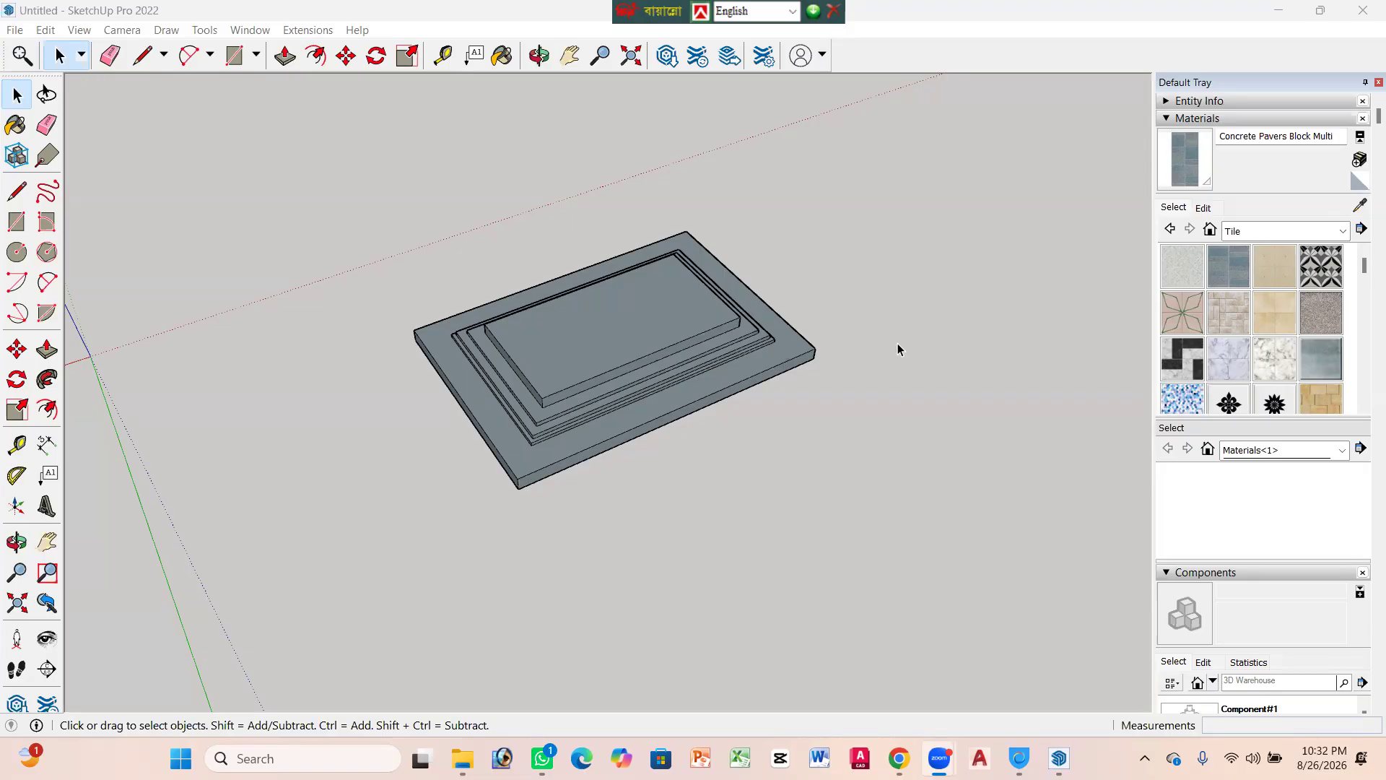
scroll(720, 458, "down", 5)
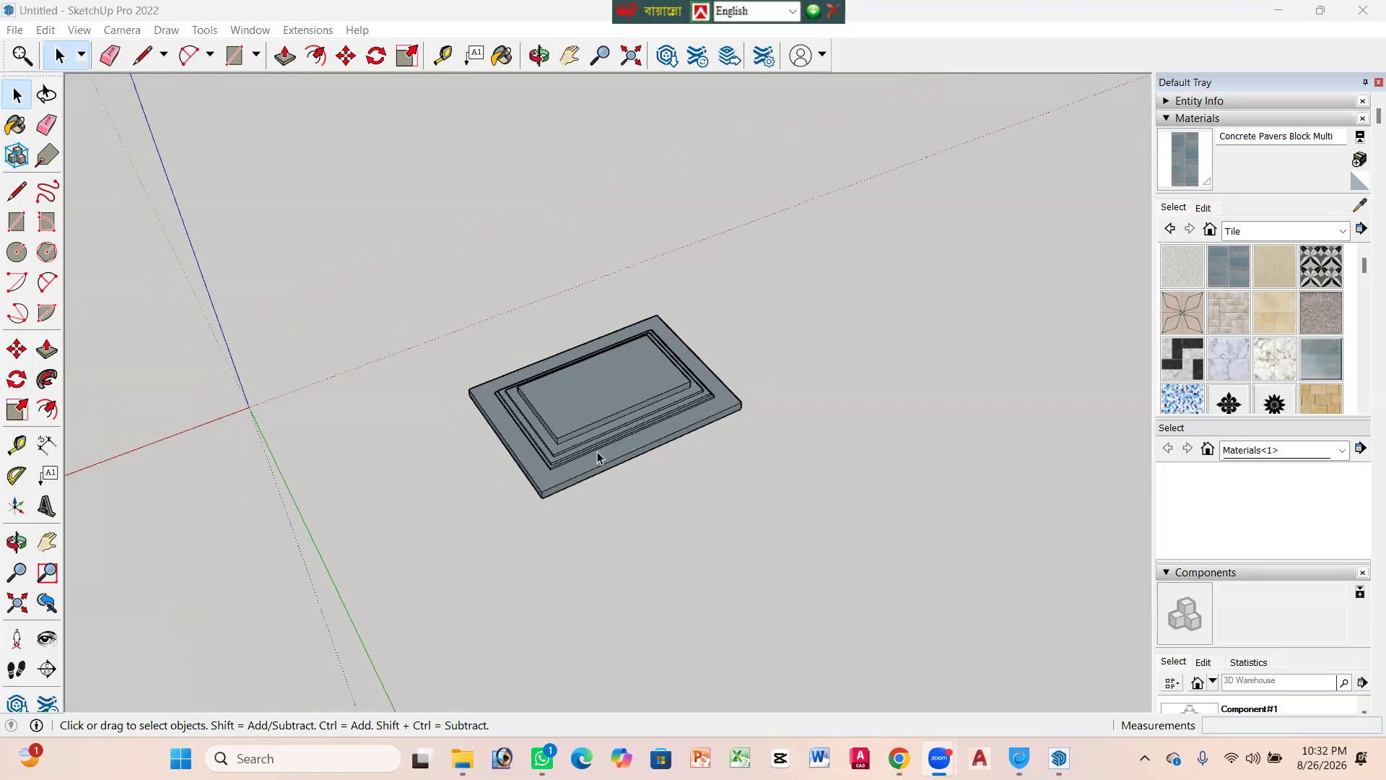
scroll(737, 336, "down", 1)
mouse_move(627, 458)
middle_mouse_down()
mouse_move(798, 365)
mouse_move(629, 440)
mouse_move(704, 390)
mouse_move(768, 279)
mouse_move(619, 387)
mouse_move(613, 452)
middle_mouse_up()
scroll(505, 455, "up", 3)
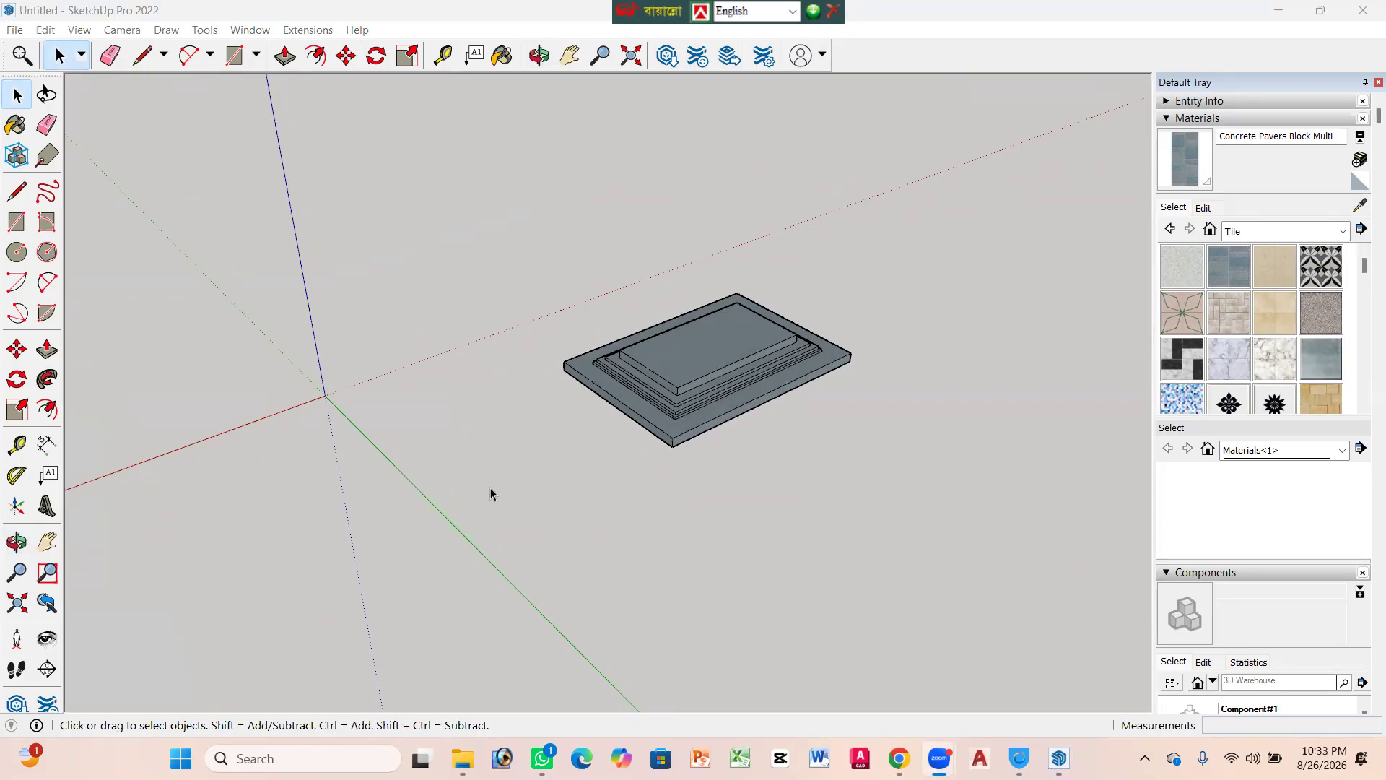
middle_click_drag(579, 453, 695, 513)
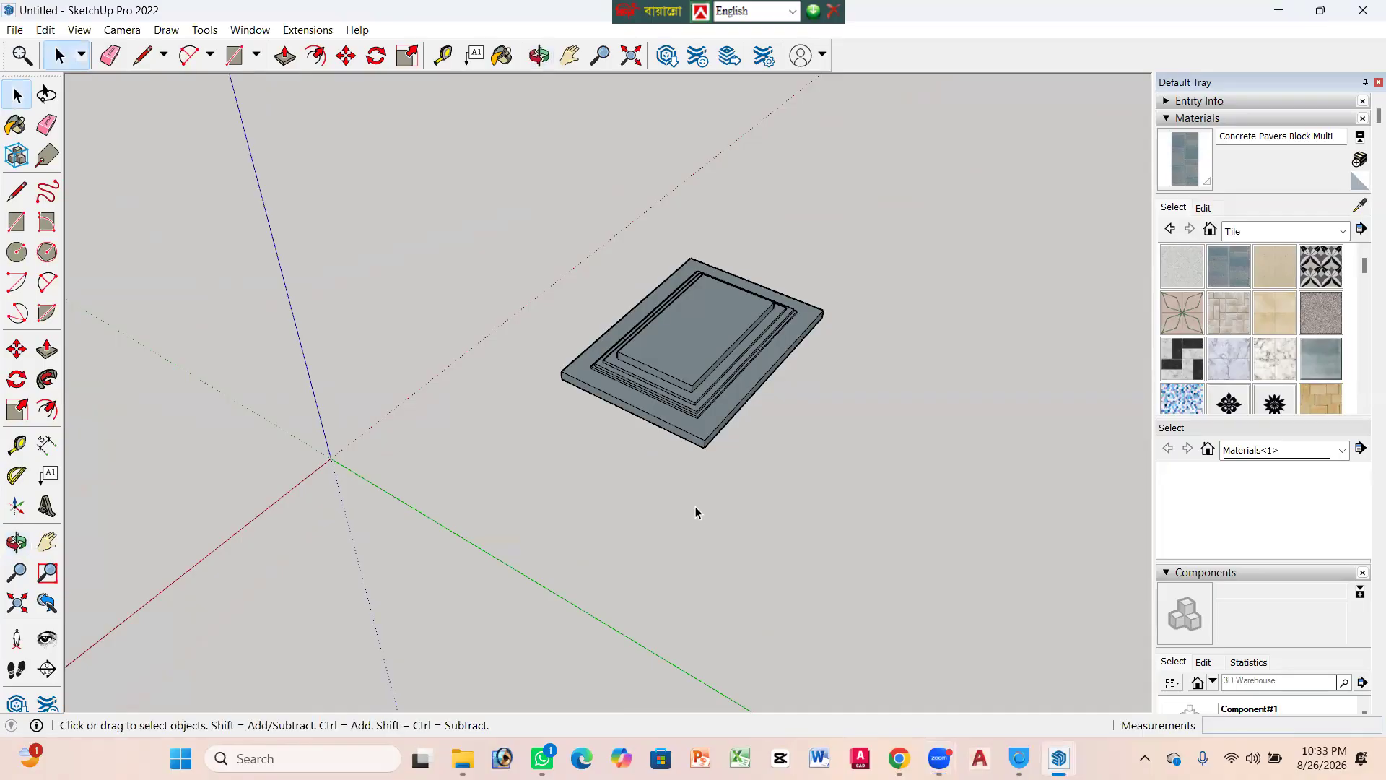
scroll(705, 356, "up", 3)
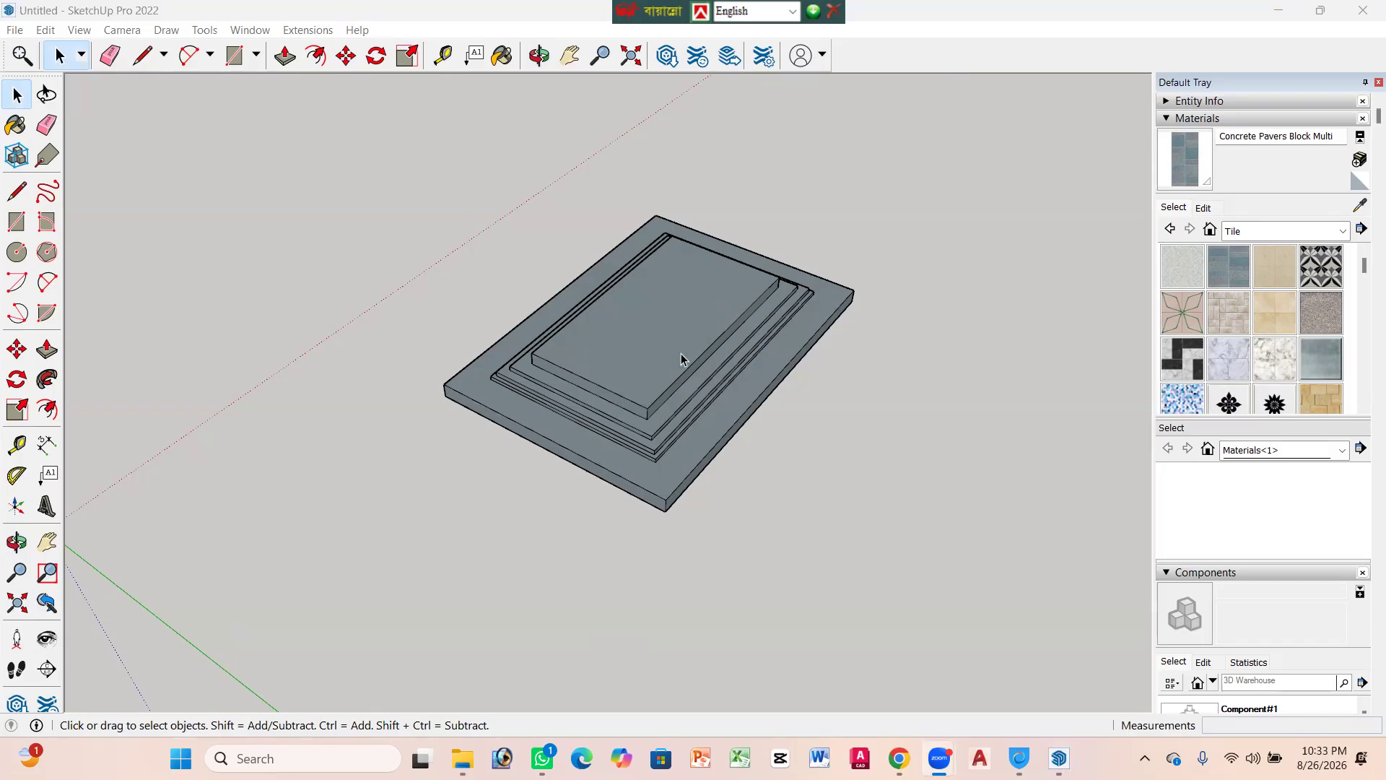
scroll(764, 341, "down", 3)
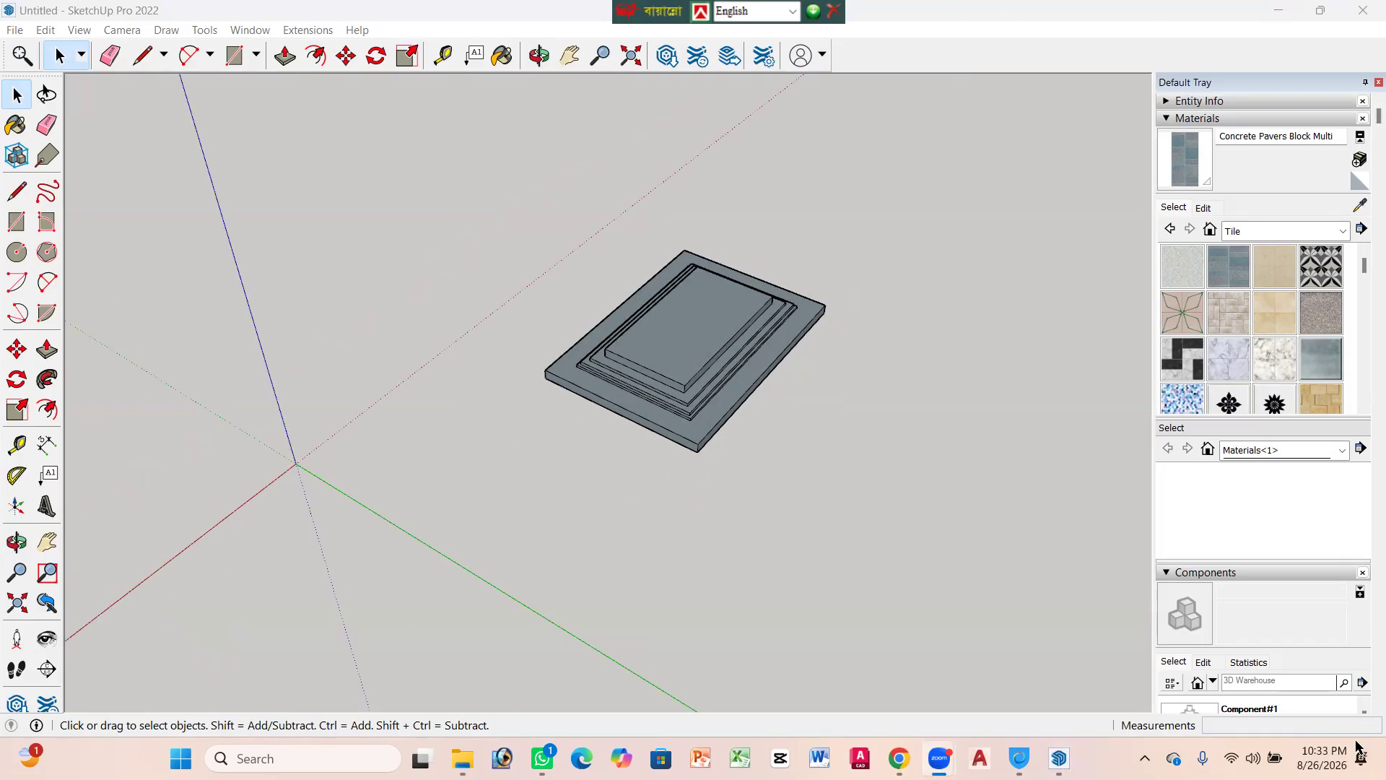
middle_click_drag(693, 444, 785, 371)
scroll(696, 309, "up", 5)
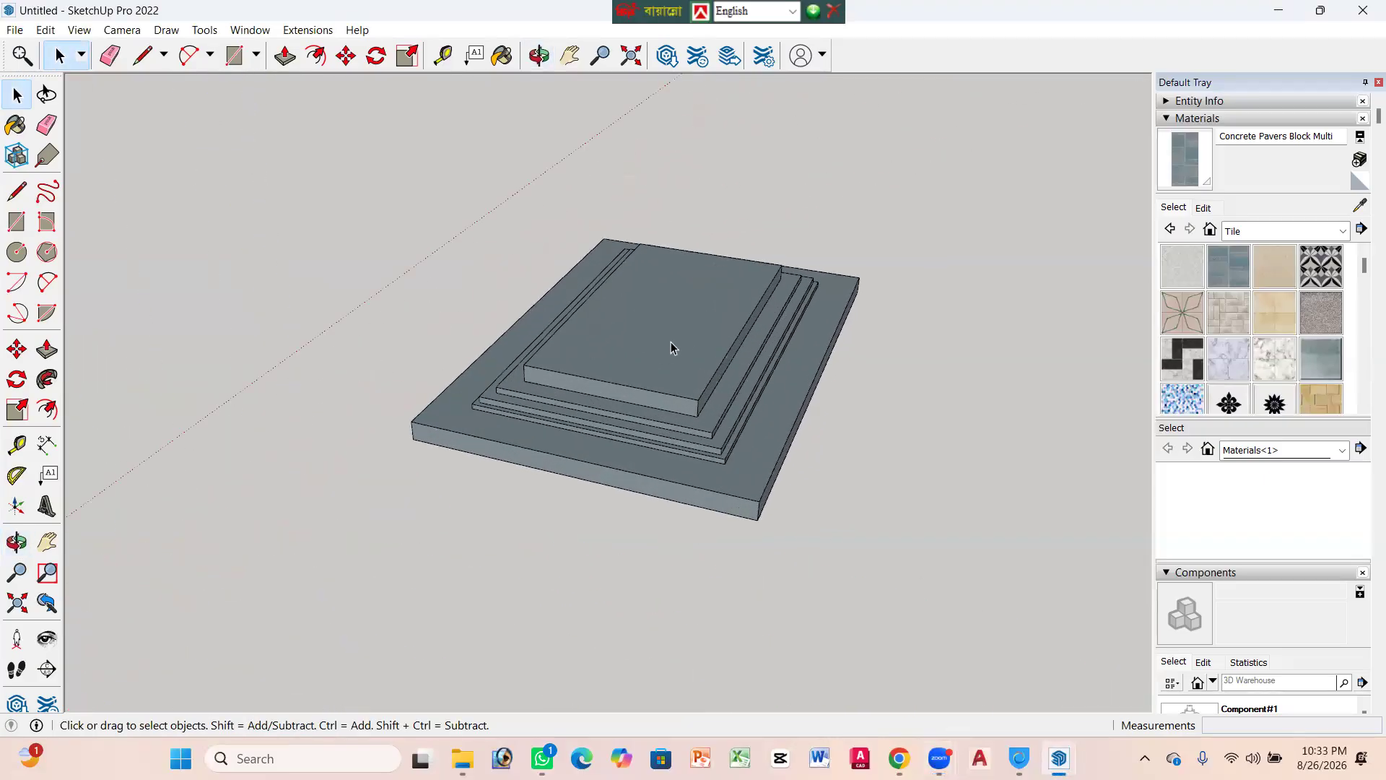
Step: Delete the painted stepped block component from the model
left_click(618, 362)
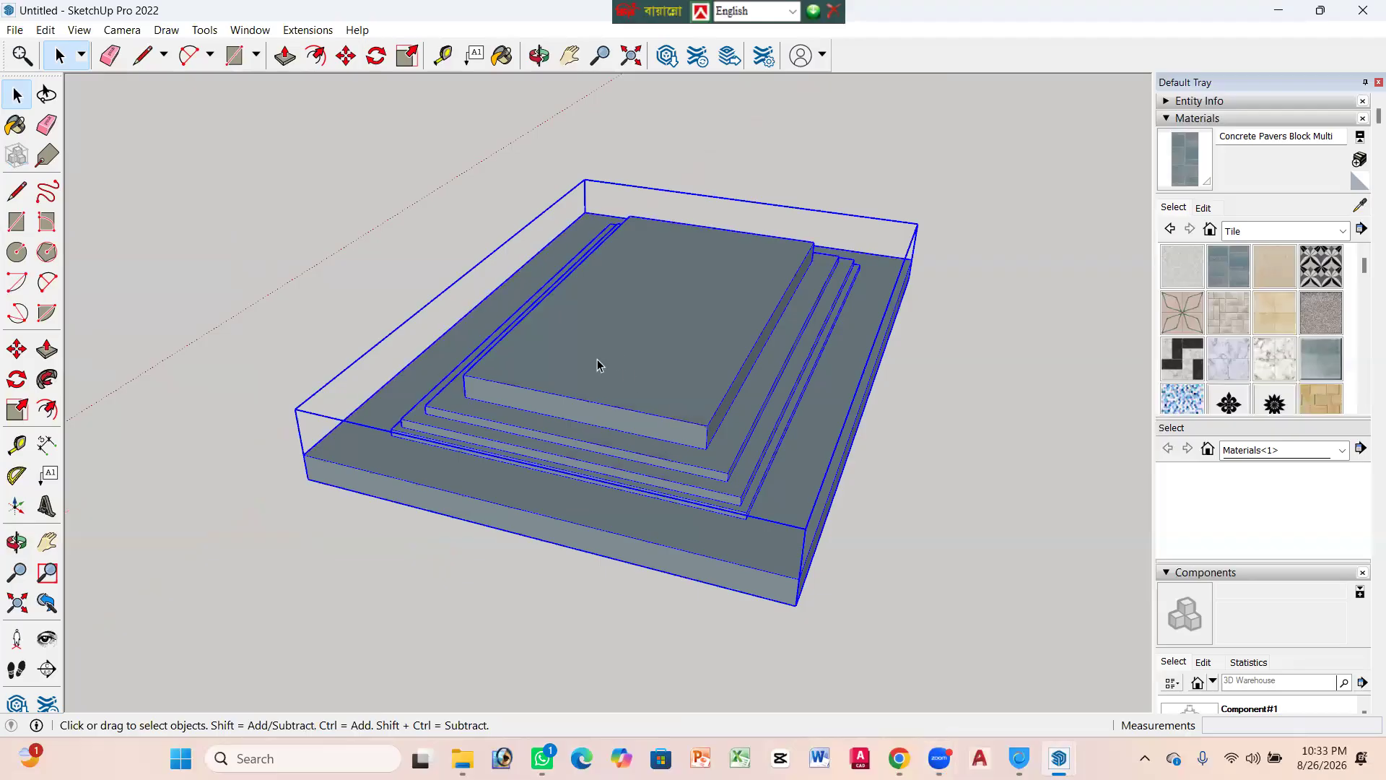
left_click(929, 522)
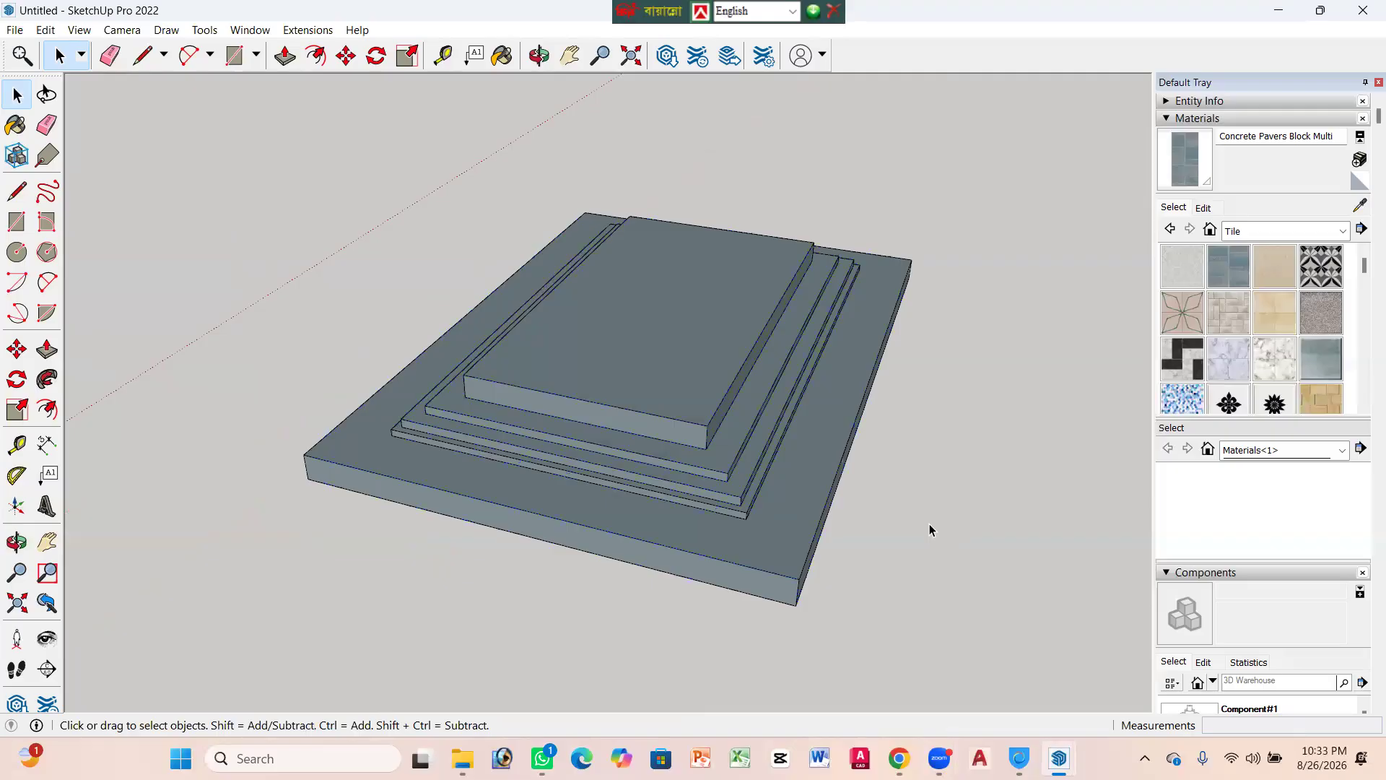
scroll(665, 353, "down", 3)
left_click(652, 363)
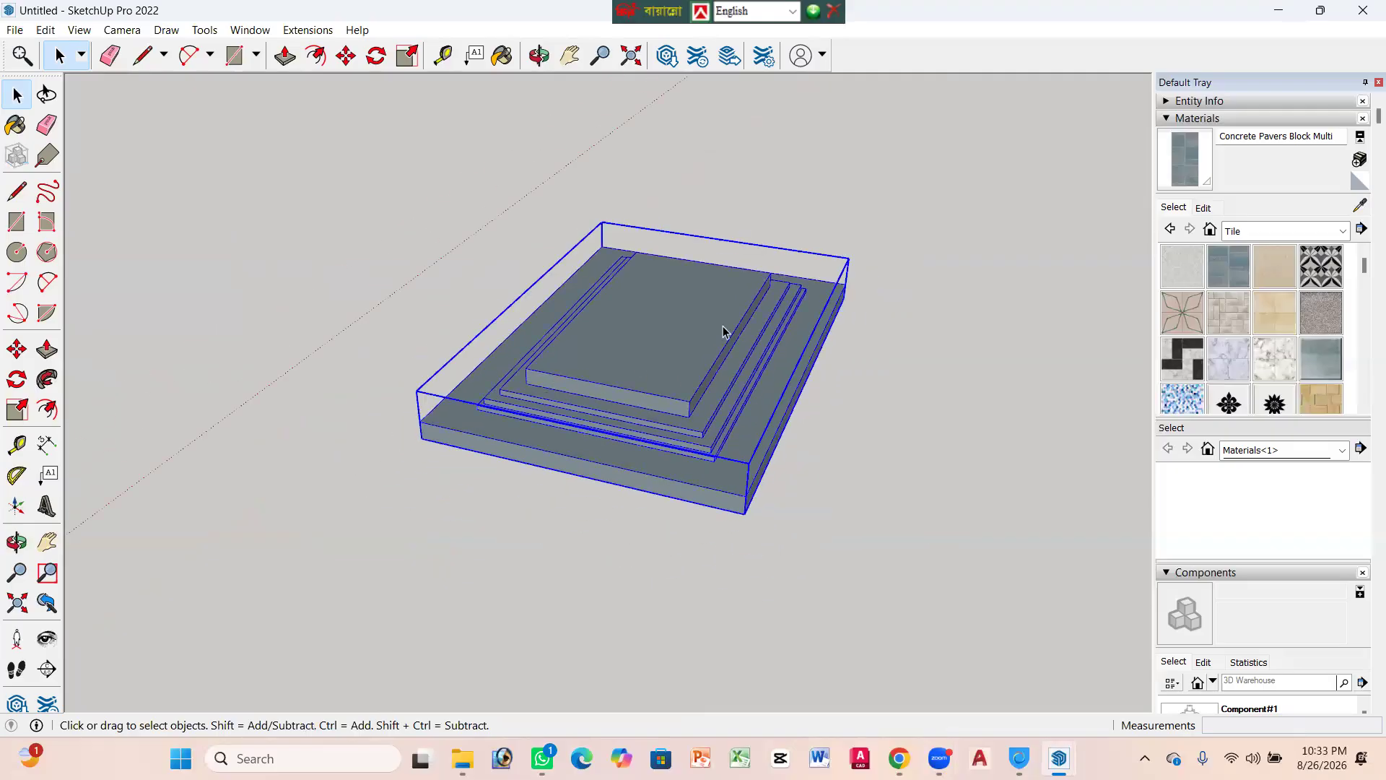
key("Delete")
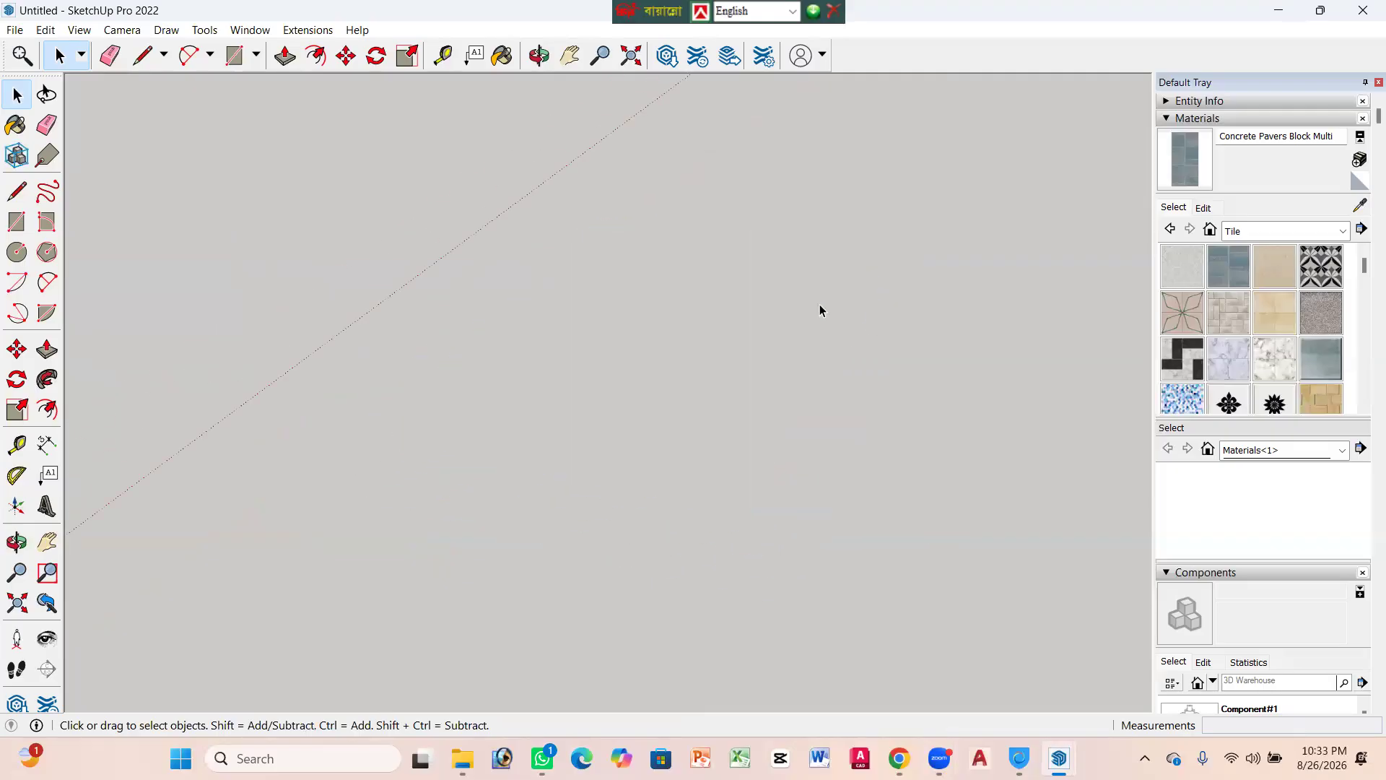
scroll(833, 283, "down", 1)
scroll(613, 332, "down", 5)
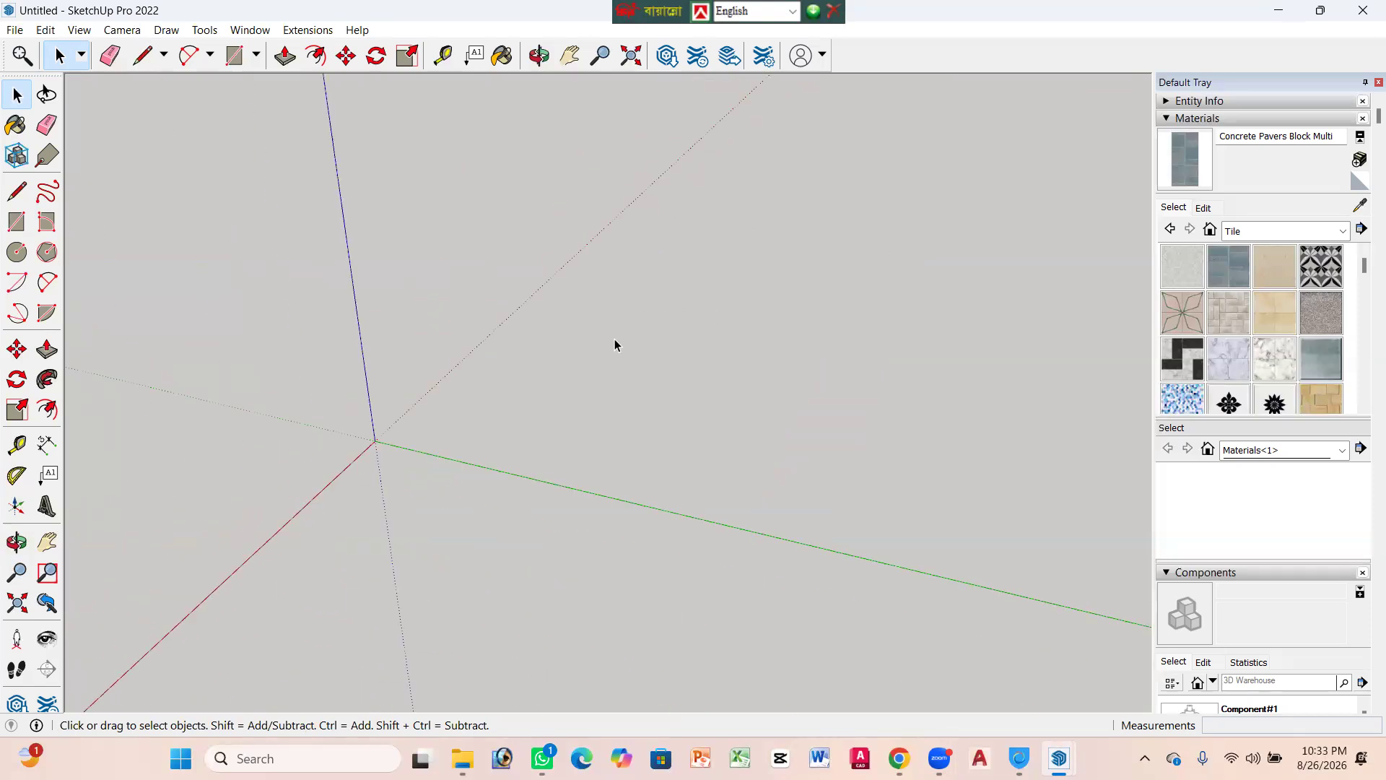
Step: Shift the view of the empty model around the axes origin with the Pan tool
key("h")
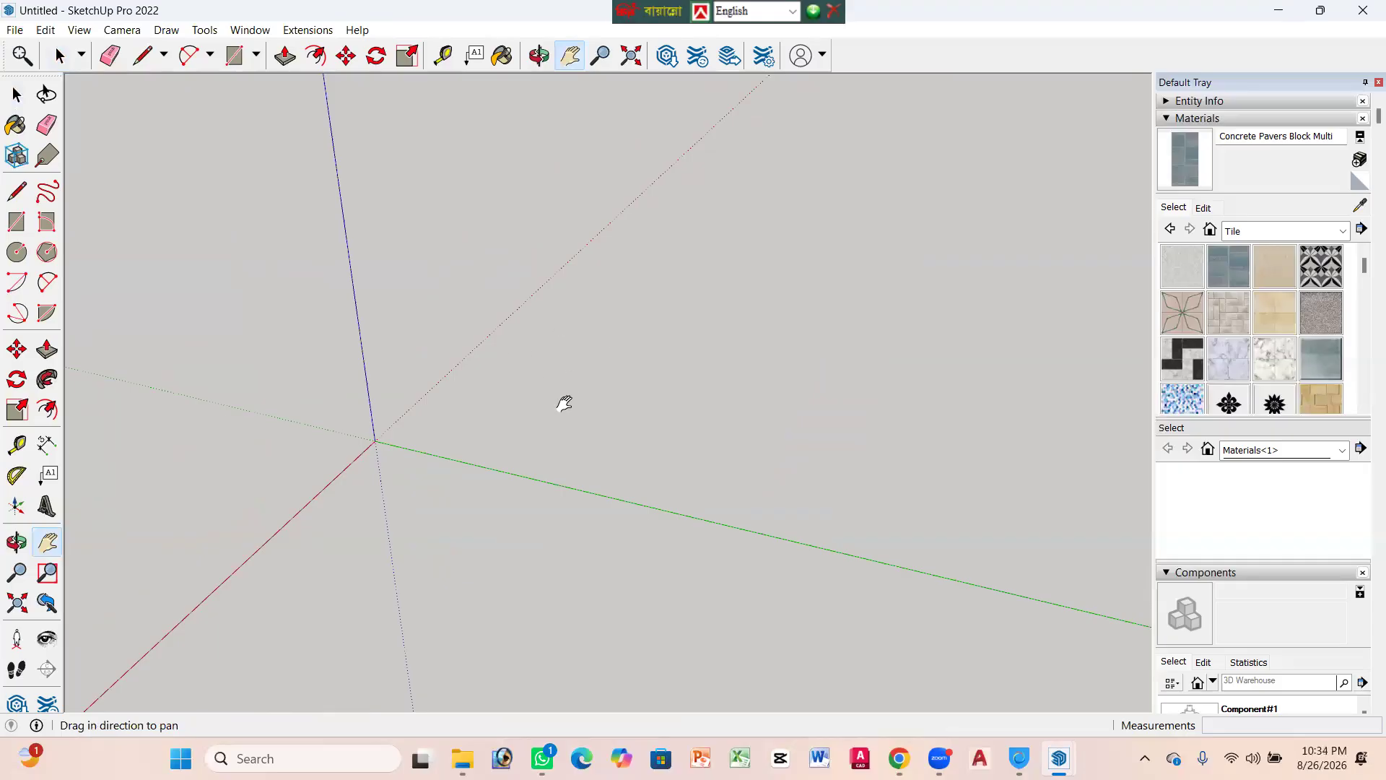
middle_click_drag(578, 375, 609, 324)
left_click_drag(480, 279, 723, 300)
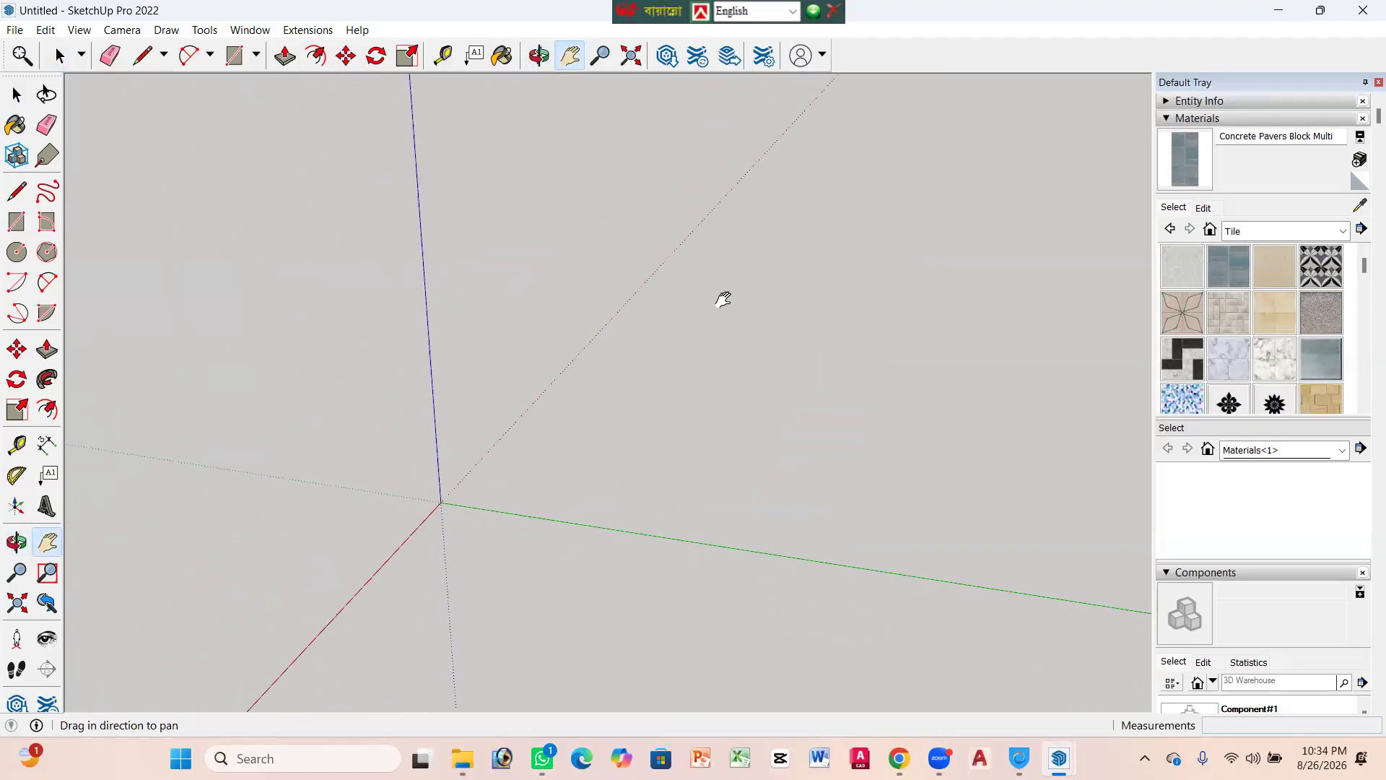
left_click_drag(700, 361, 432, 366)
left_click_drag(660, 350, 532, 302)
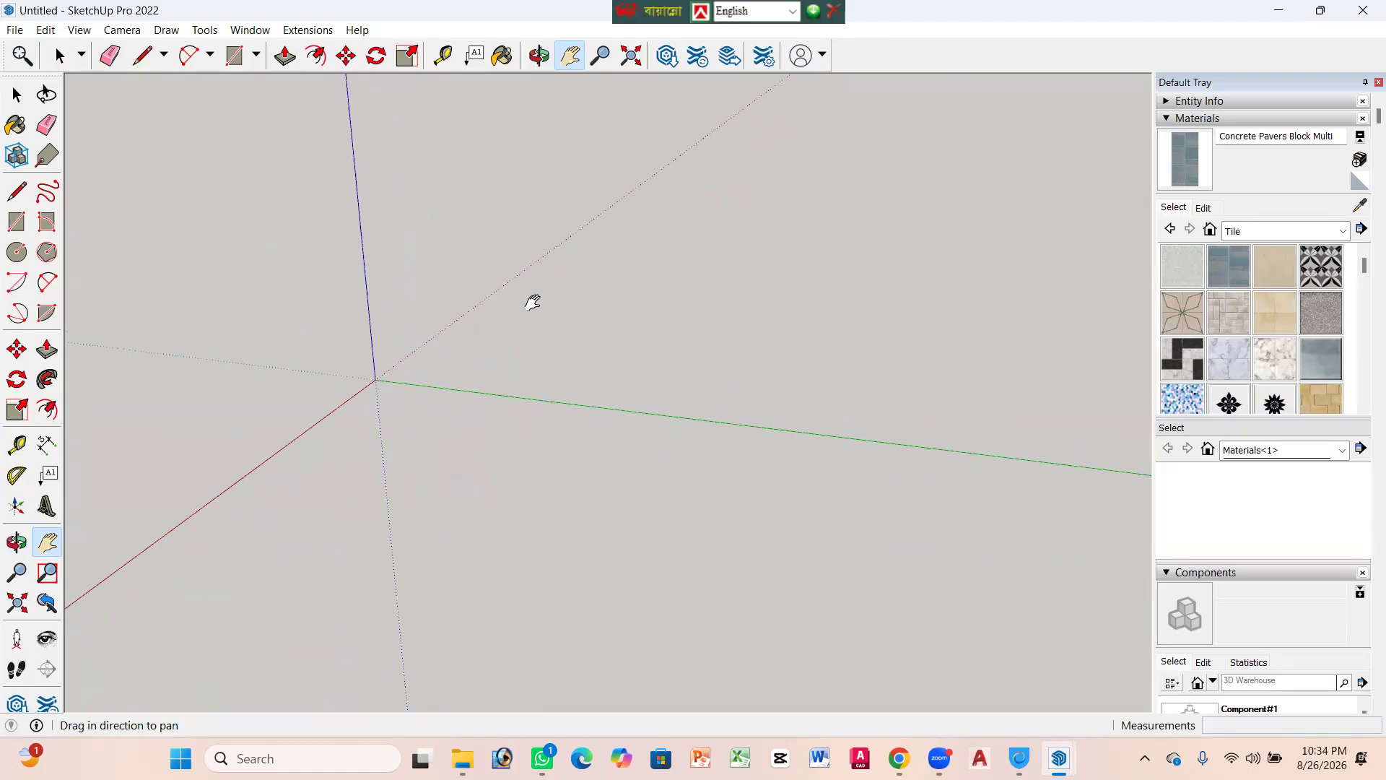
key("space")
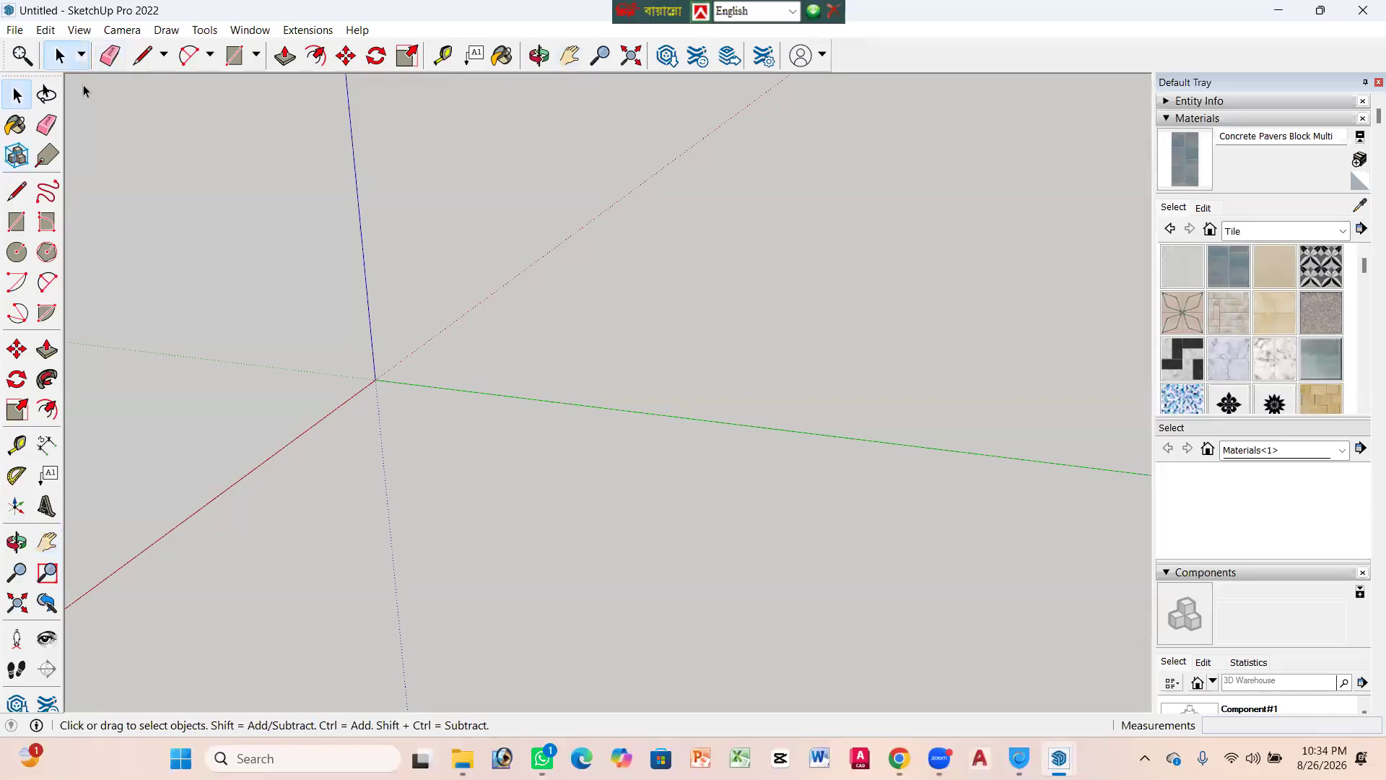
Step: Draw a ground-plane rectangle about 12225' by 14359' across the dotted red axis behind the origin
left_click(16, 222)
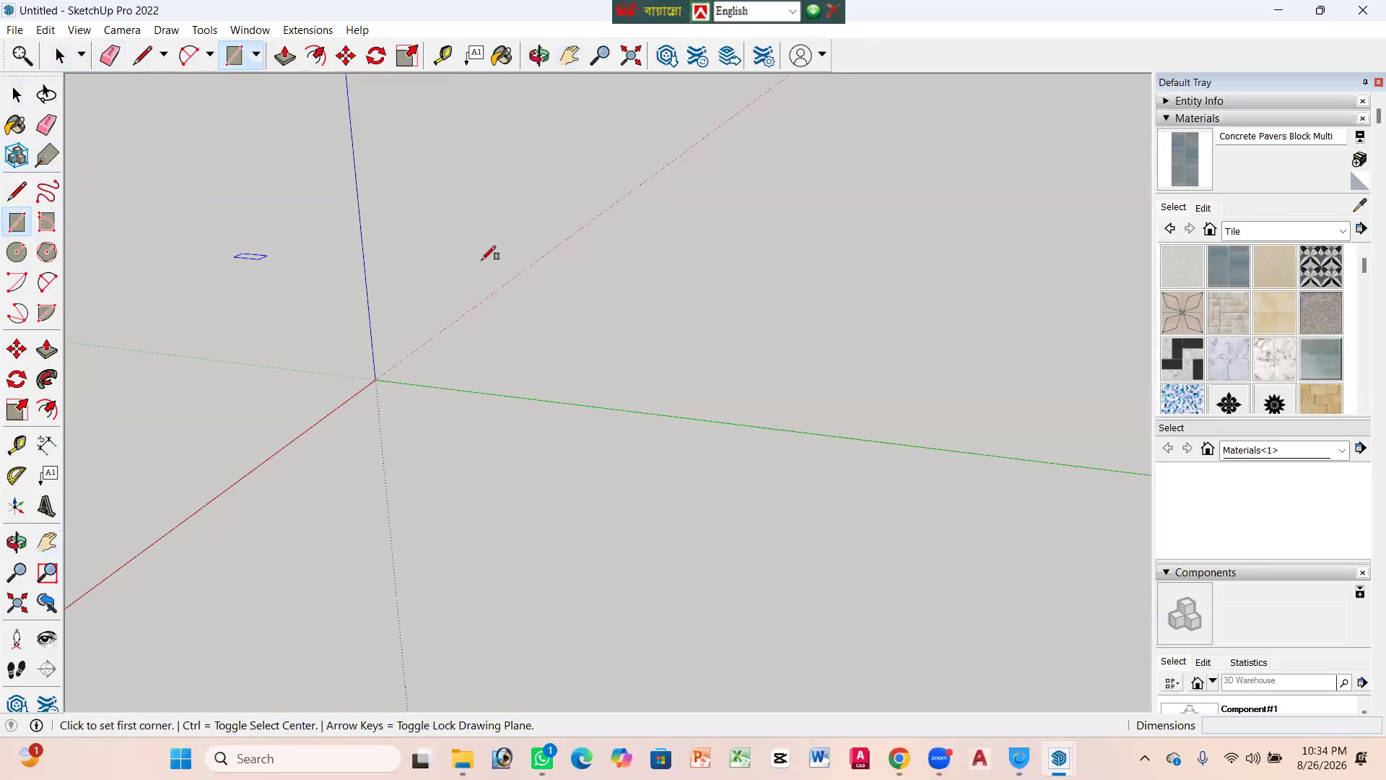
left_click(550, 264)
left_click(672, 318)
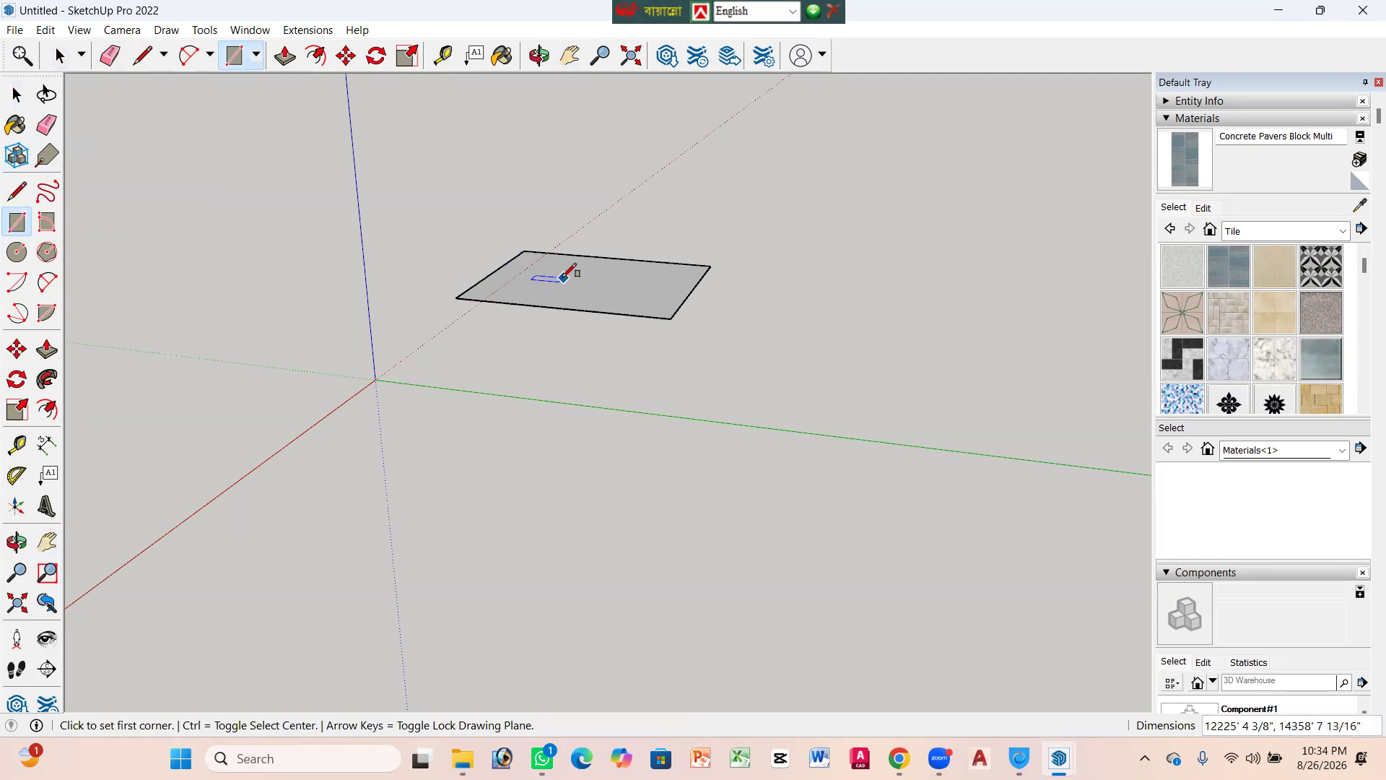
key("space")
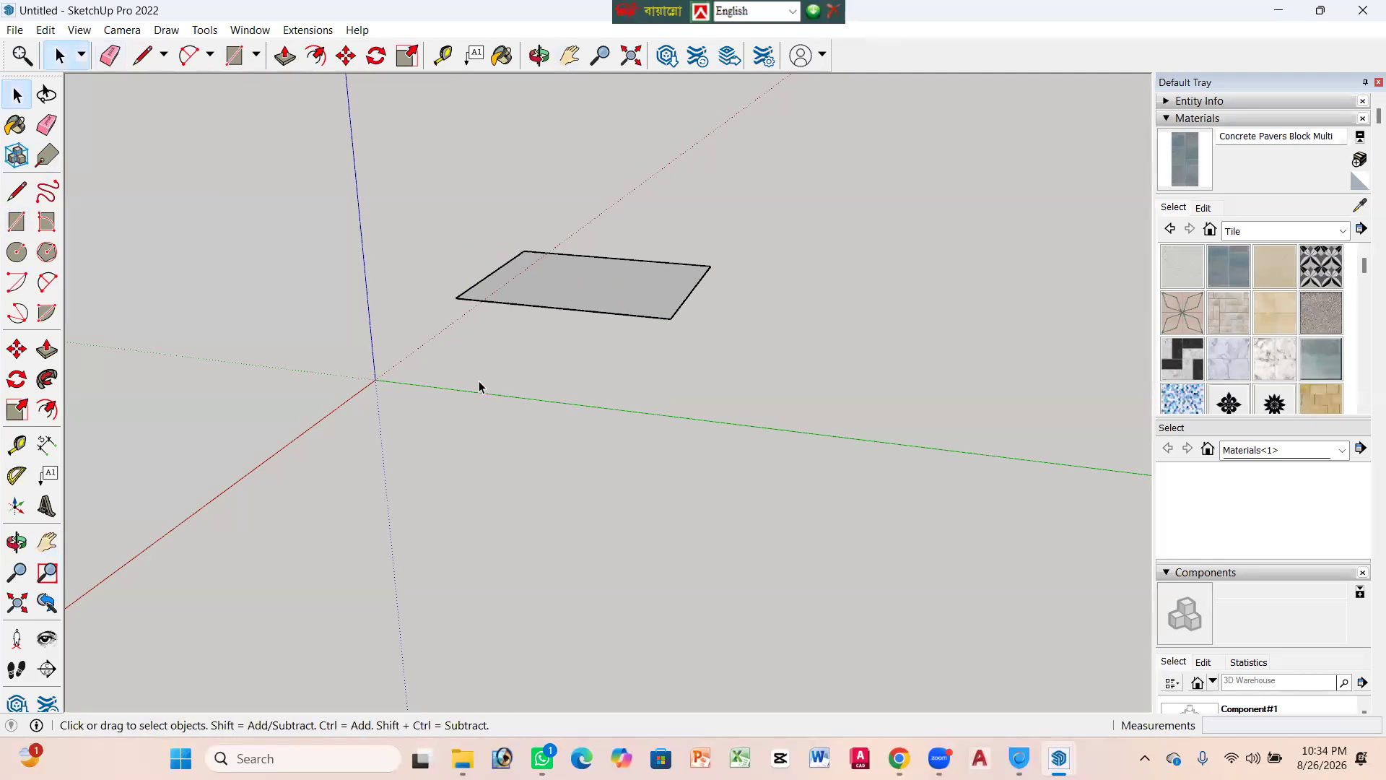
Step: Zoom in and out on the ground-plane rectangle, first with the Pan tool and again with the Select tool active
key("h")
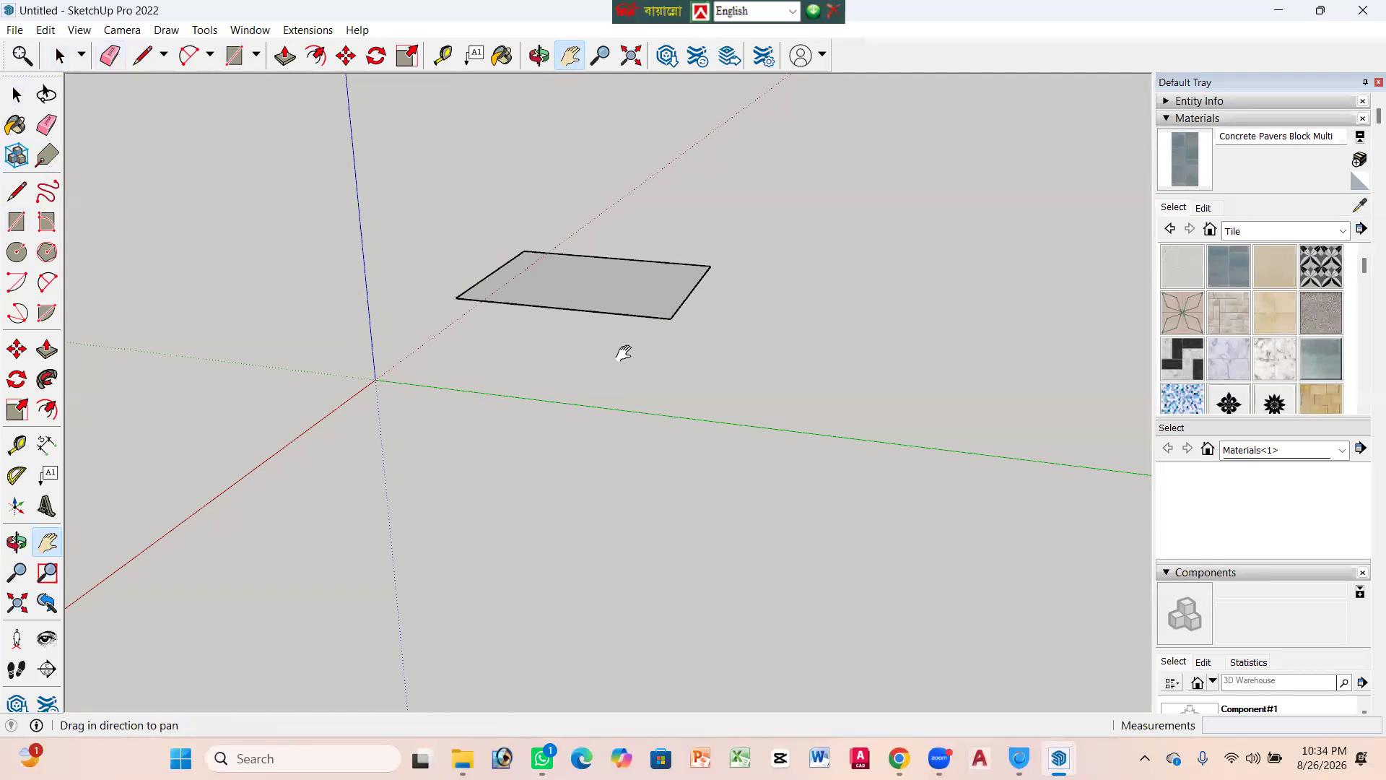
scroll(635, 323, "up", 4)
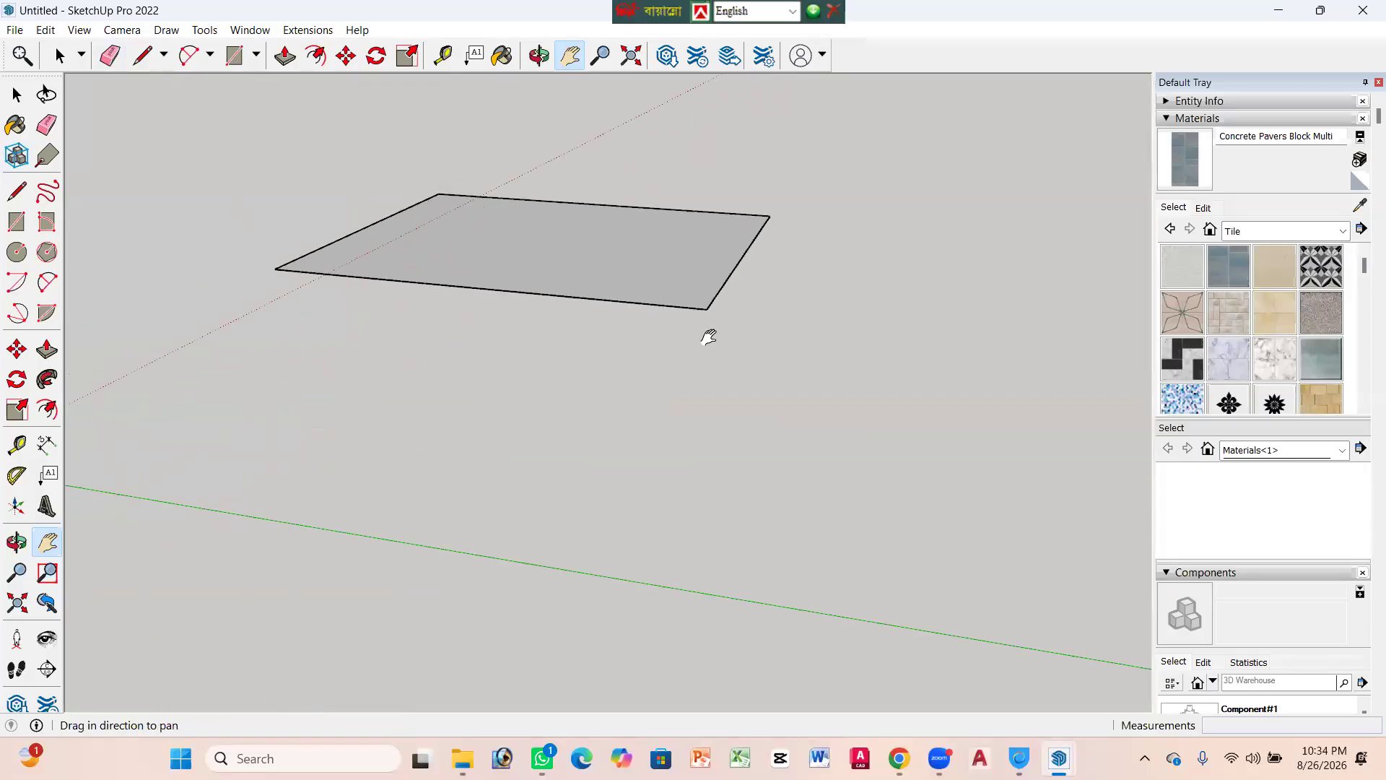
scroll(699, 315, "up", 3)
scroll(696, 315, "down", 2)
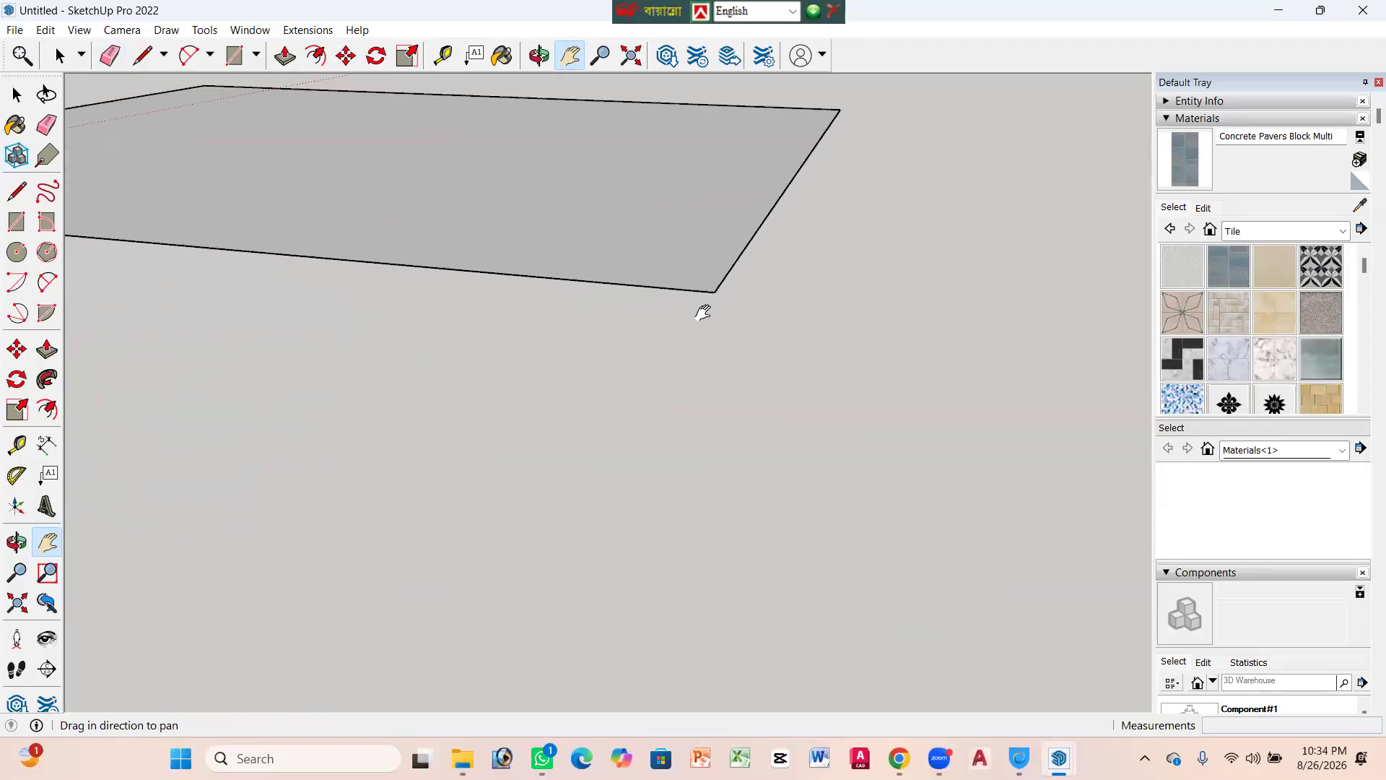
scroll(695, 314, "down", 4)
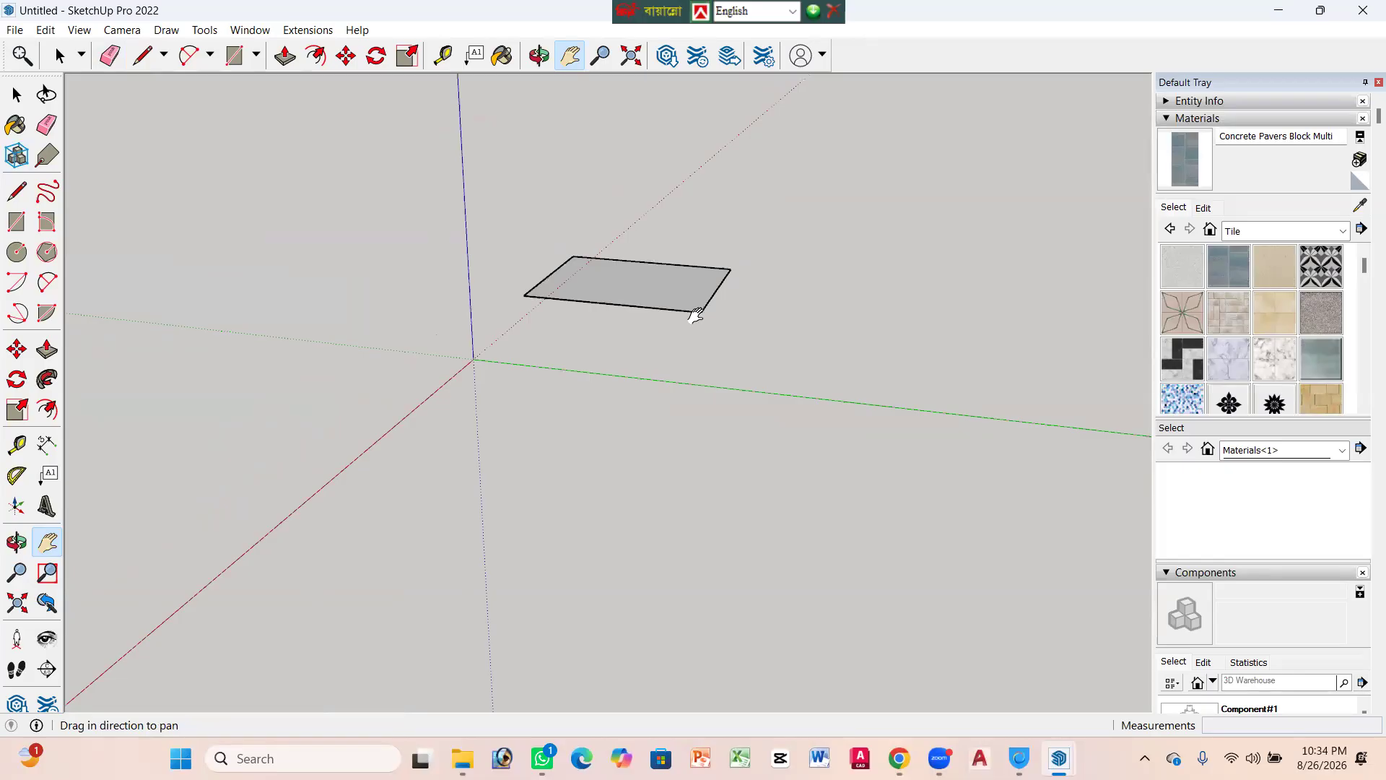
scroll(696, 316, "up", 3)
scroll(689, 317, "down", 1)
scroll(684, 323, "up", 4)
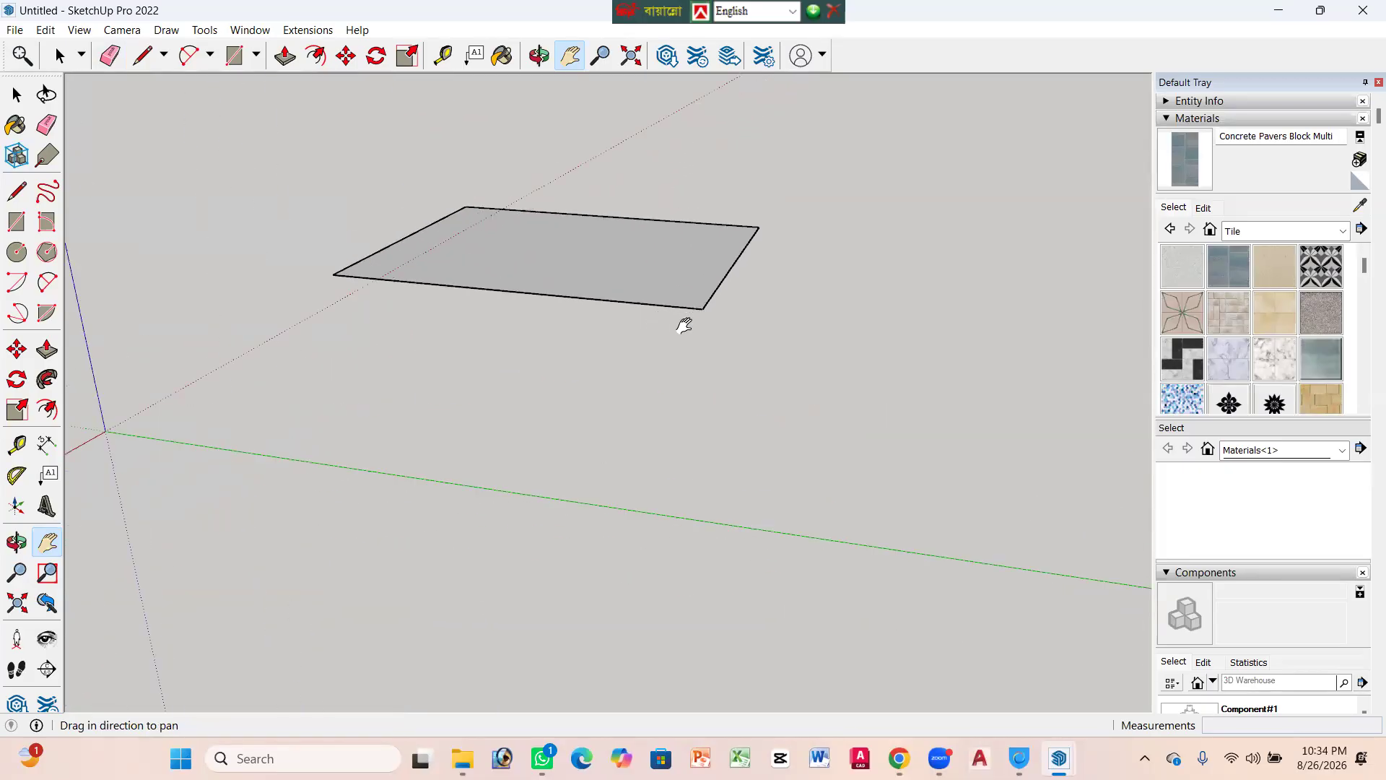
scroll(693, 320, "down", 1)
scroll(684, 325, "down", 4)
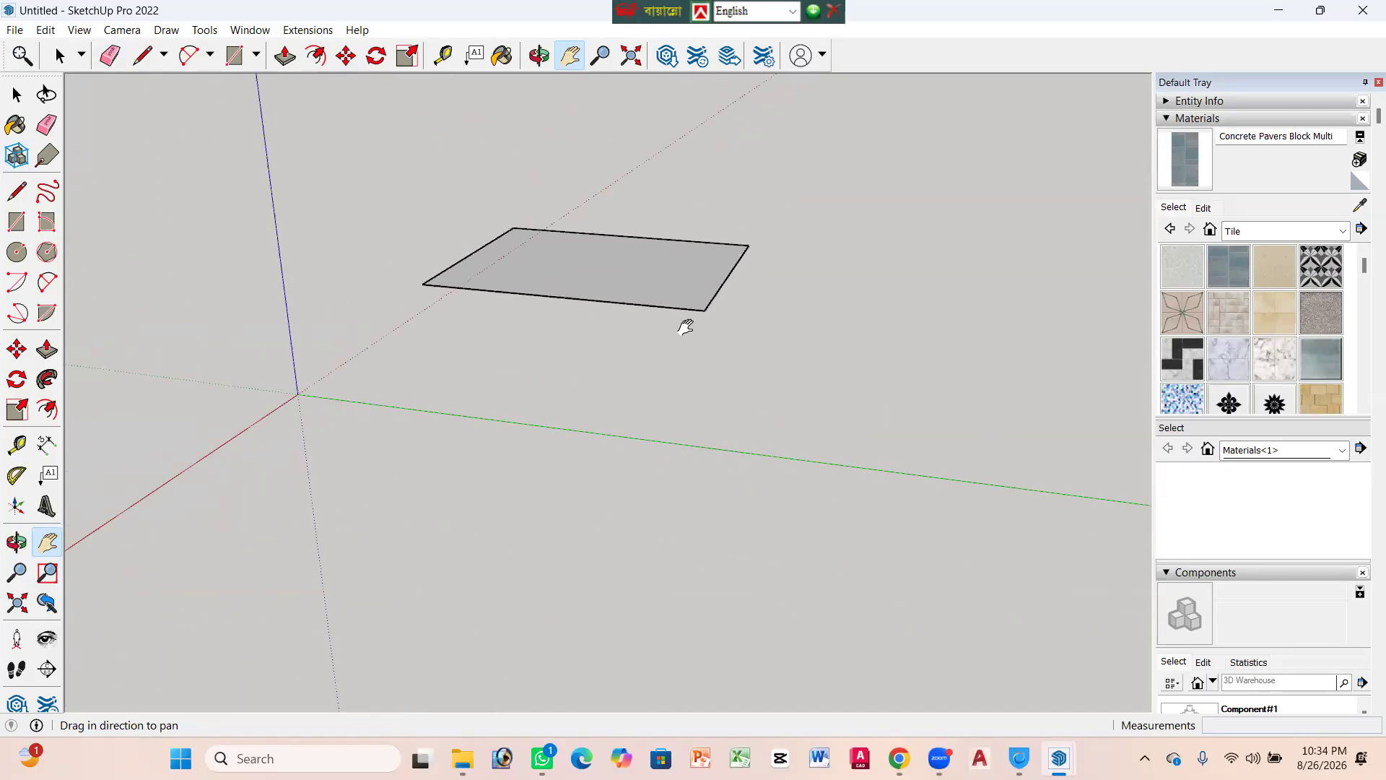
scroll(690, 330, "up", 2)
key("space")
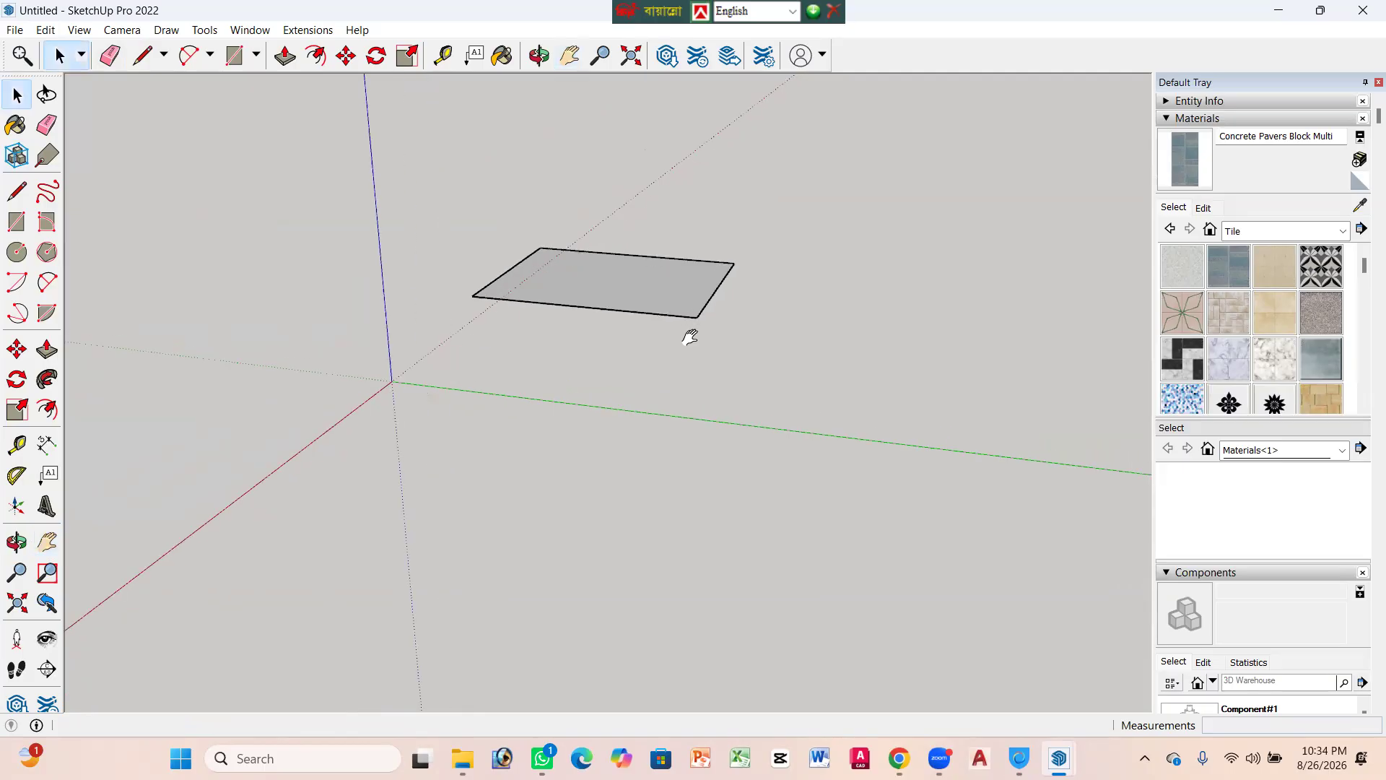
scroll(713, 339, "up", 5)
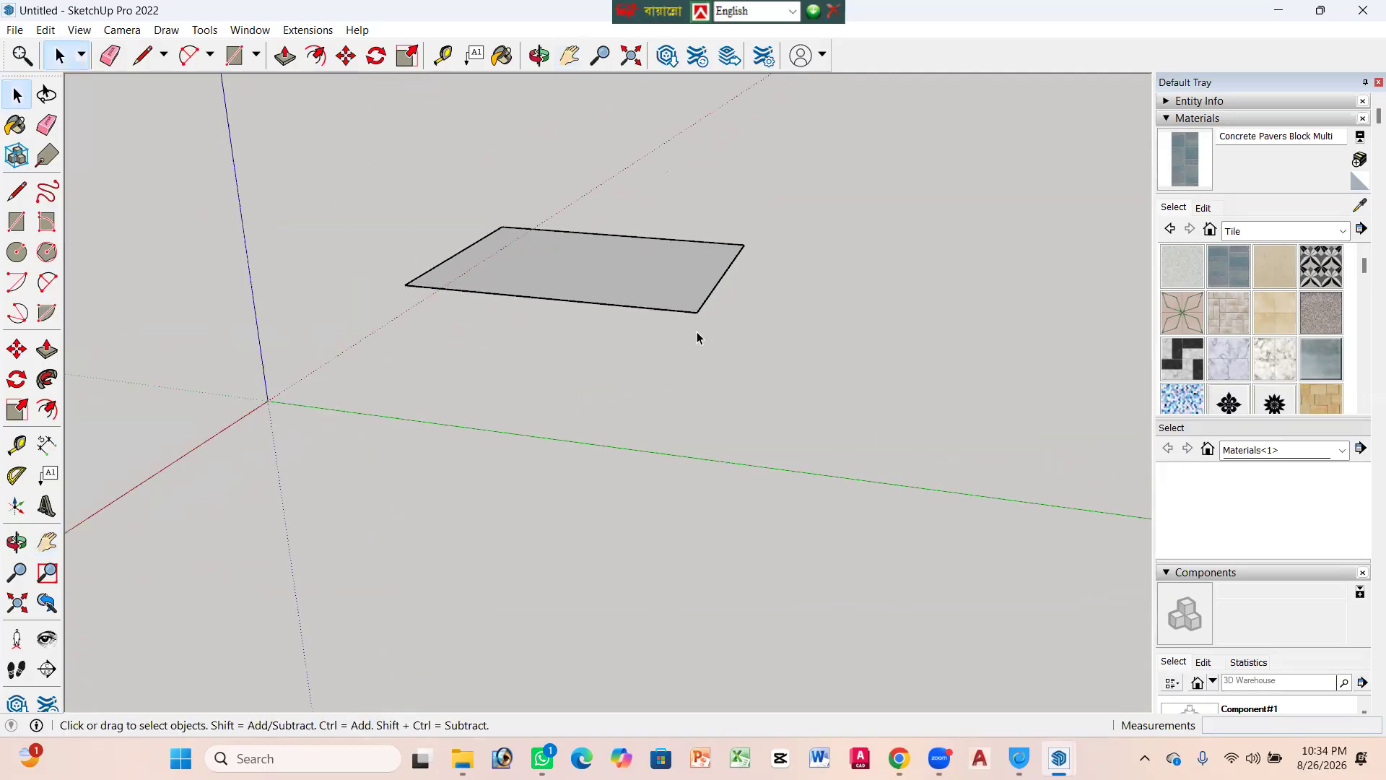
scroll(693, 315, "down", 3)
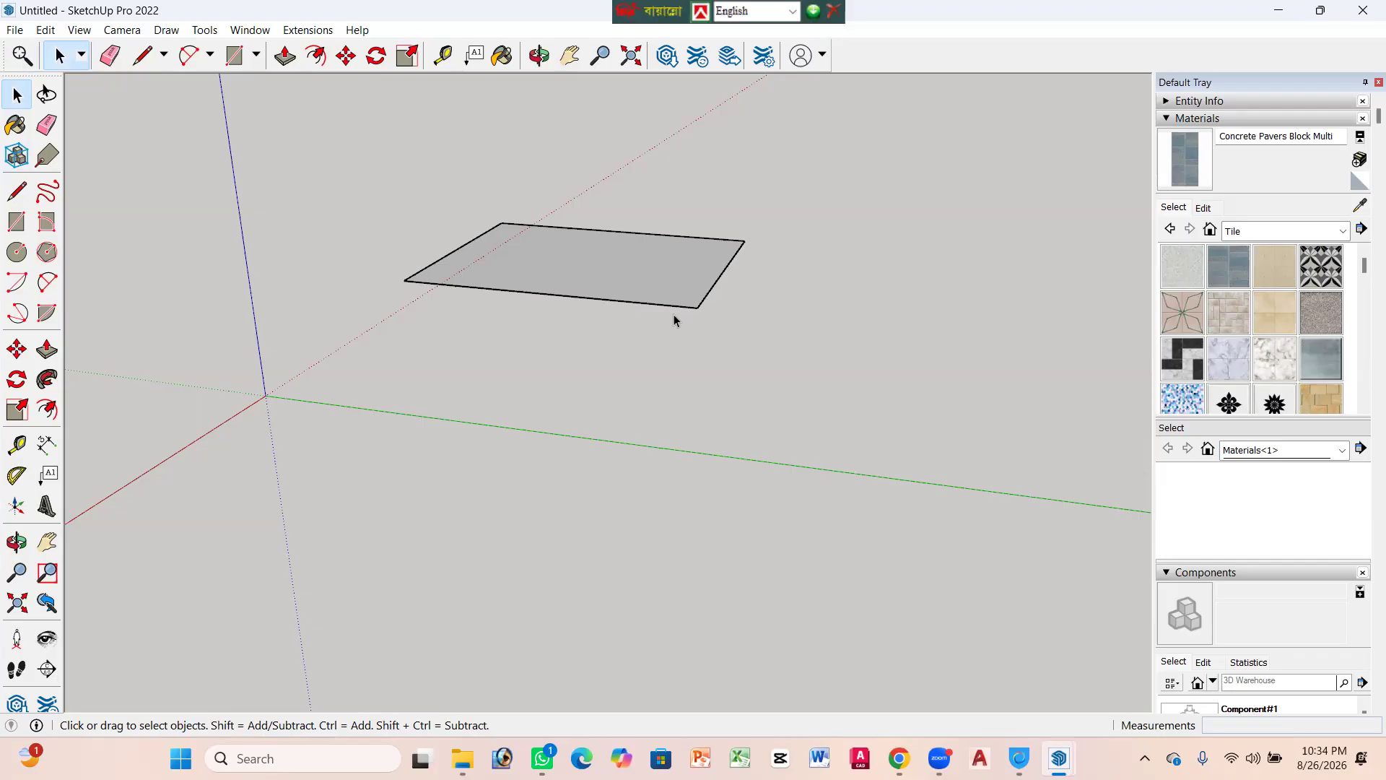
Step: Undo the rectangle and the earlier deletion to restore the painted stepped block component
scroll(588, 354, "down", 1)
scroll(587, 301, "up", 1)
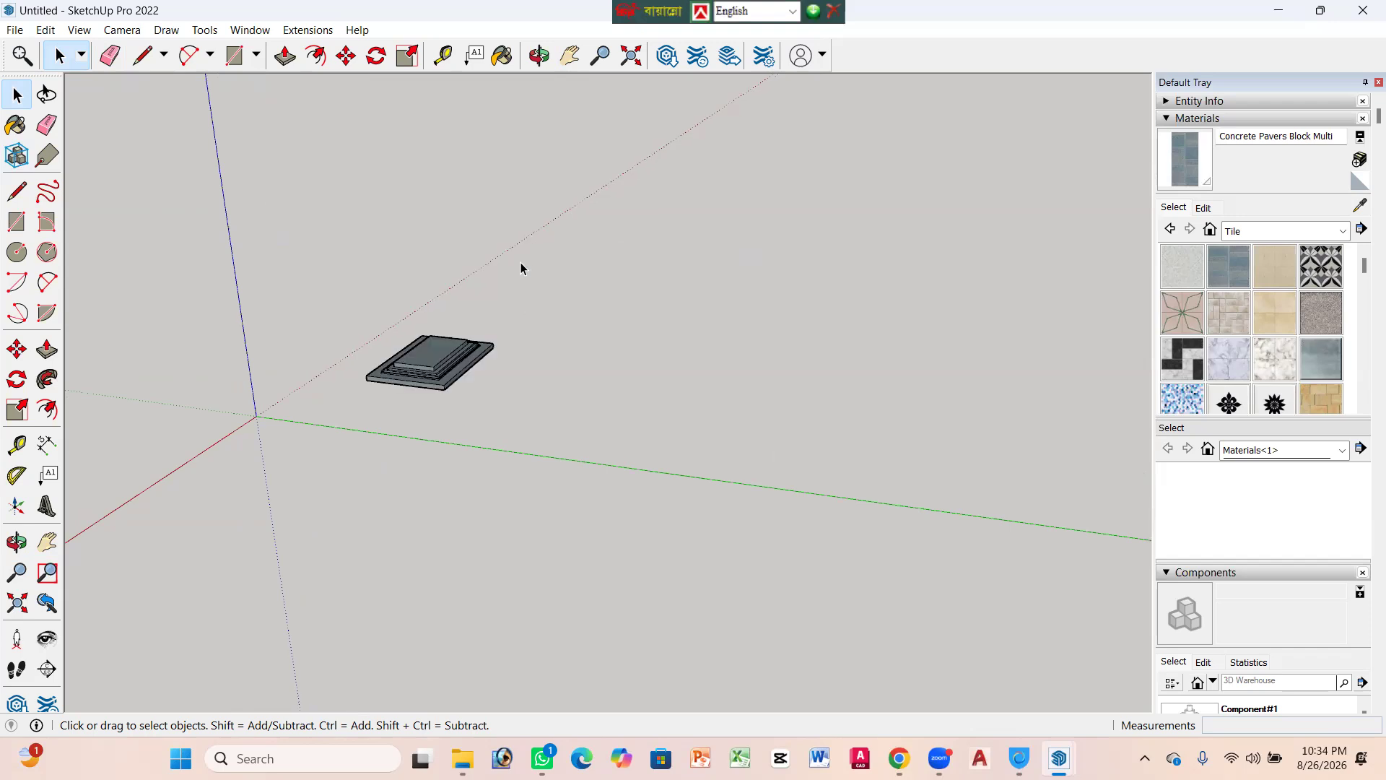
scroll(357, 383, "up", 1)
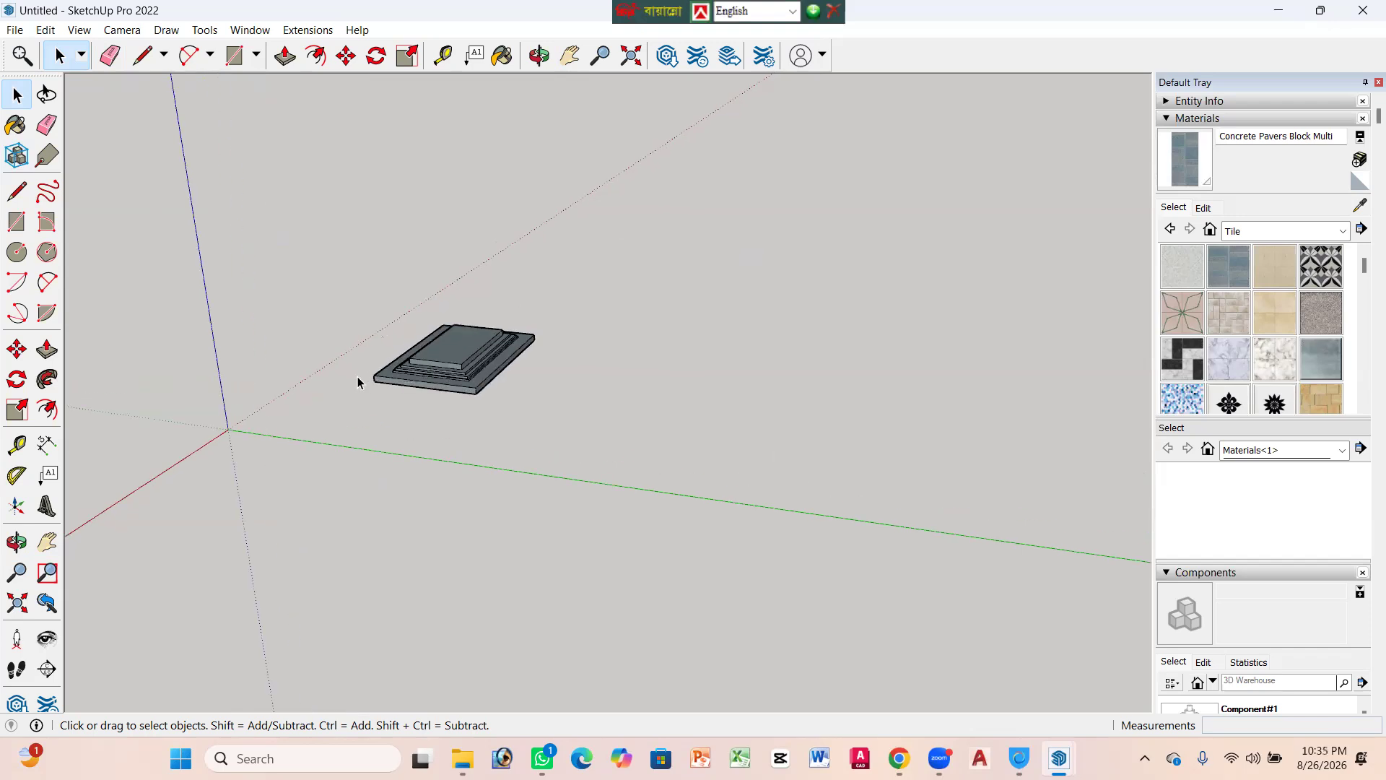
scroll(358, 382, "up", 4)
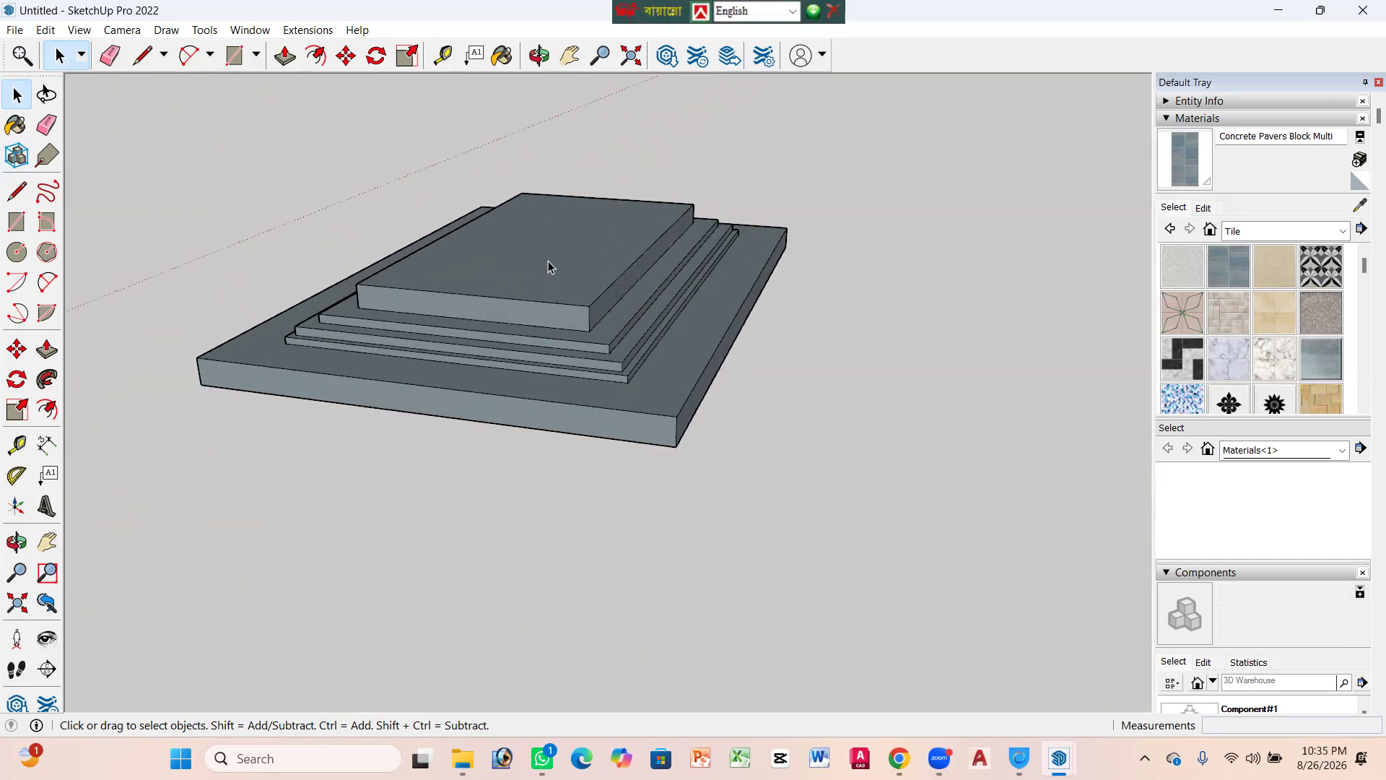
Step: Display the stepped block component's hidden back edges as dashed lines and examine them from the front and from above
left_click(529, 273)
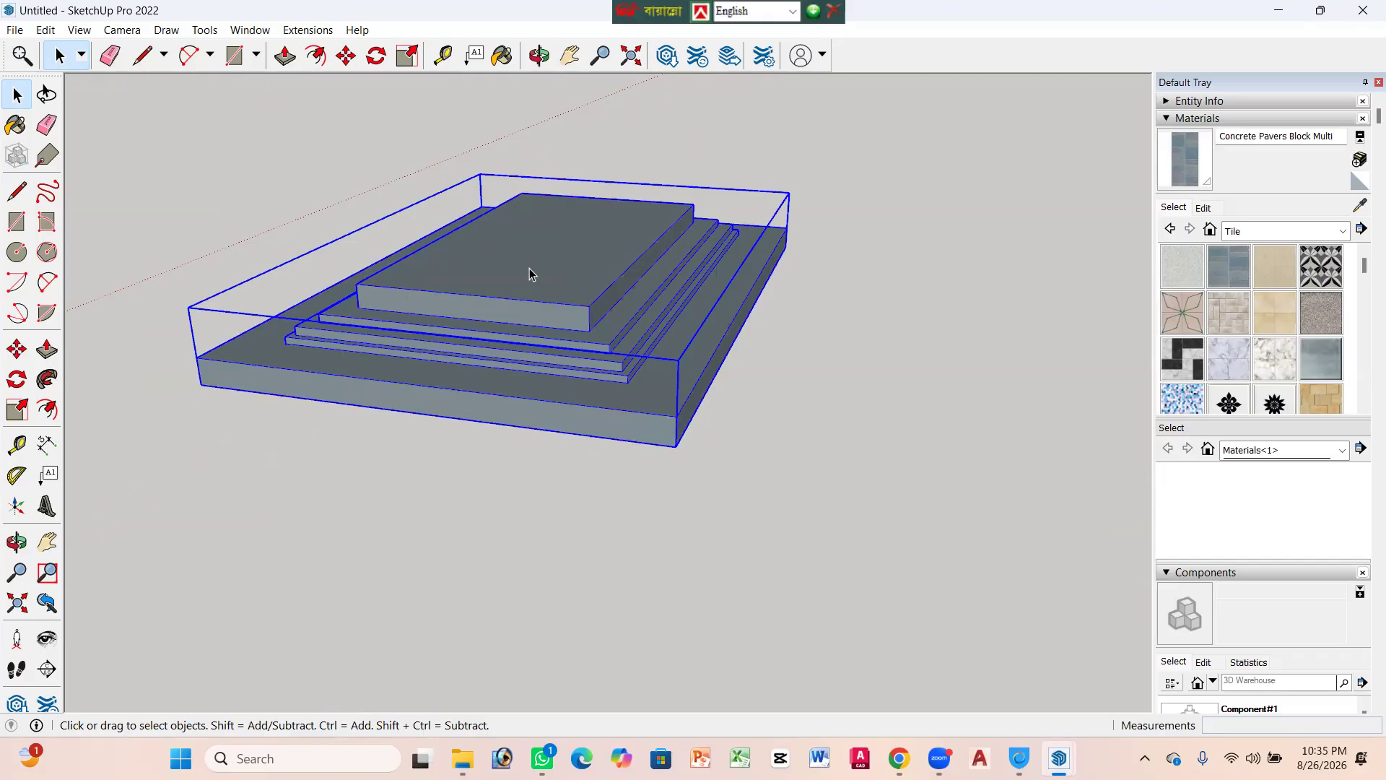
left_click(856, 277)
key("k")
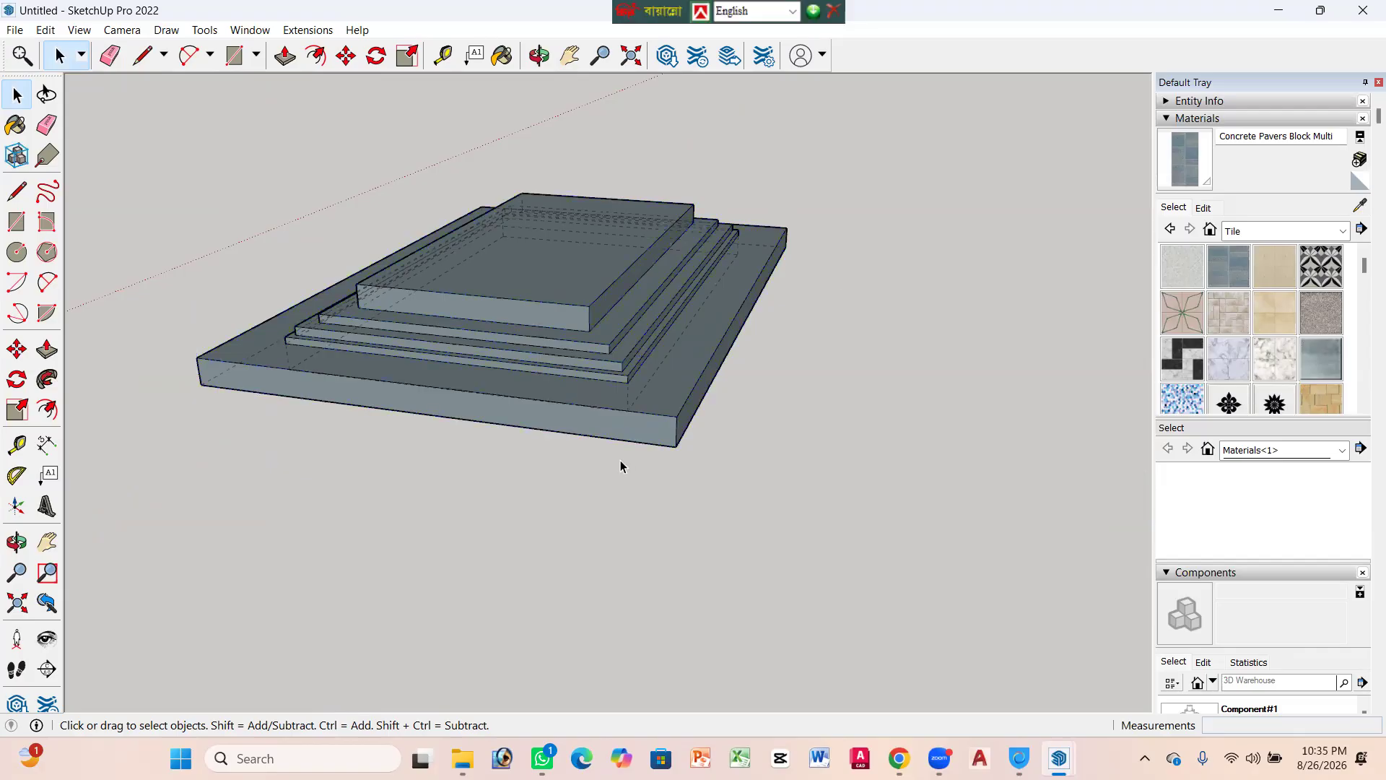
scroll(563, 433, "down", 2)
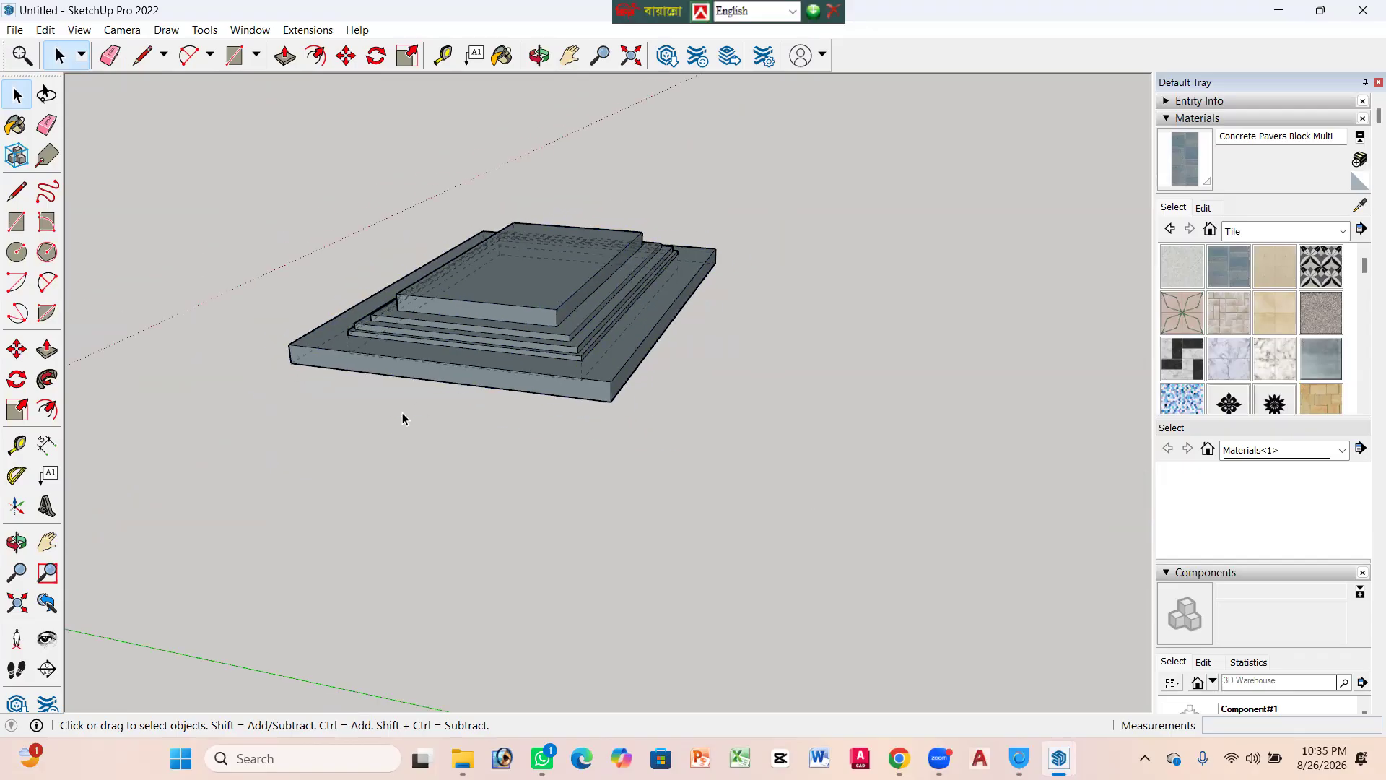
scroll(390, 390, "up", 3)
middle_click_drag(408, 377, 508, 380)
scroll(465, 372, "up", 4)
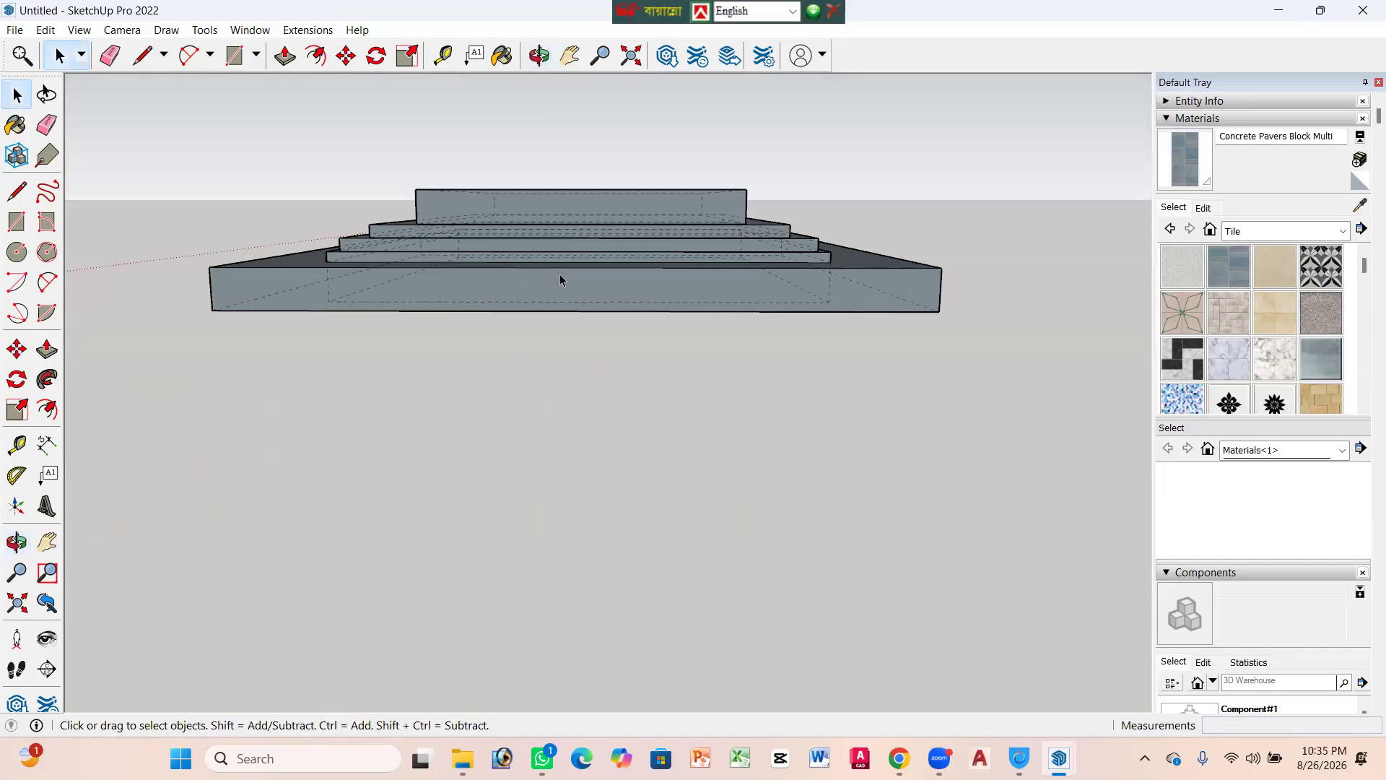
middle_click_drag(639, 352, 660, 273)
scroll(660, 268, "down", 4)
scroll(464, 399, "up", 2)
scroll(464, 398, "up", 3)
scroll(484, 265, "down", 2)
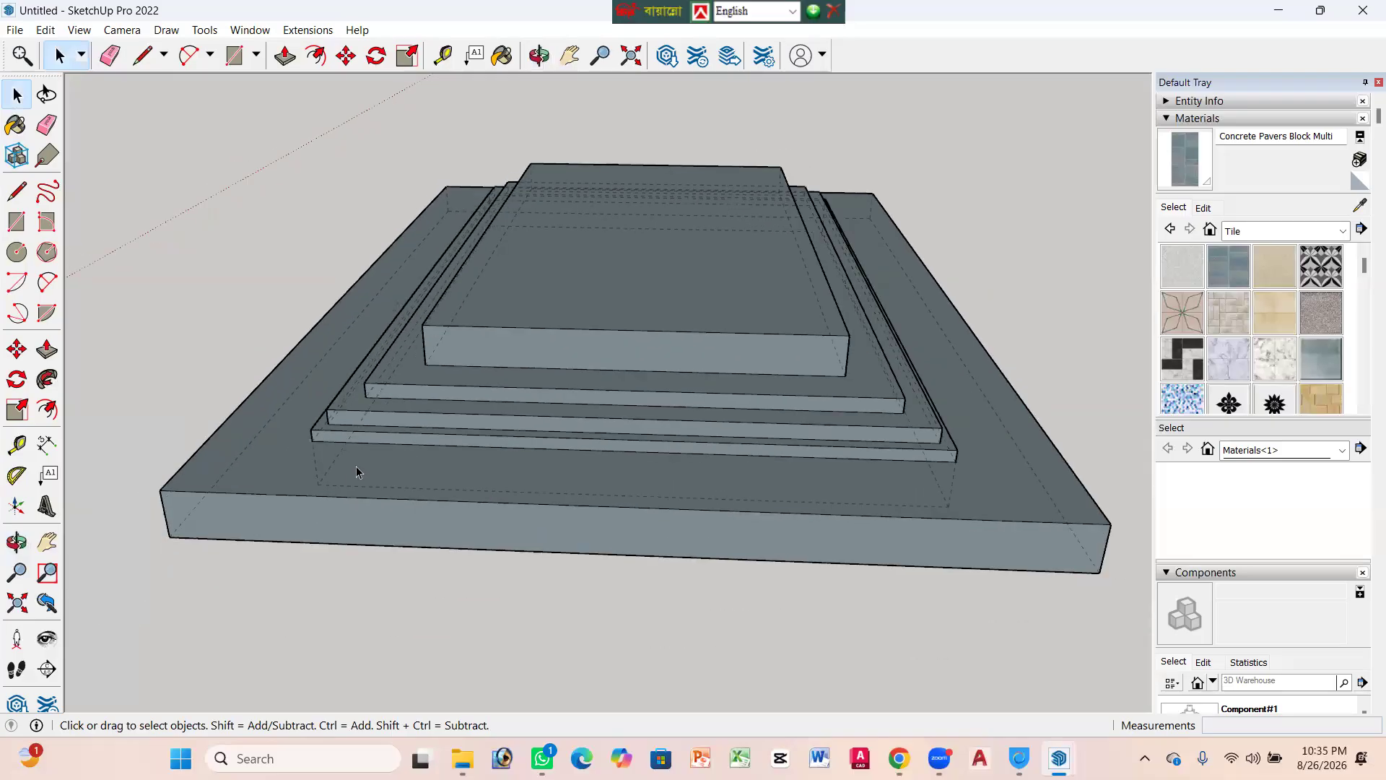
scroll(331, 480, "up", 2)
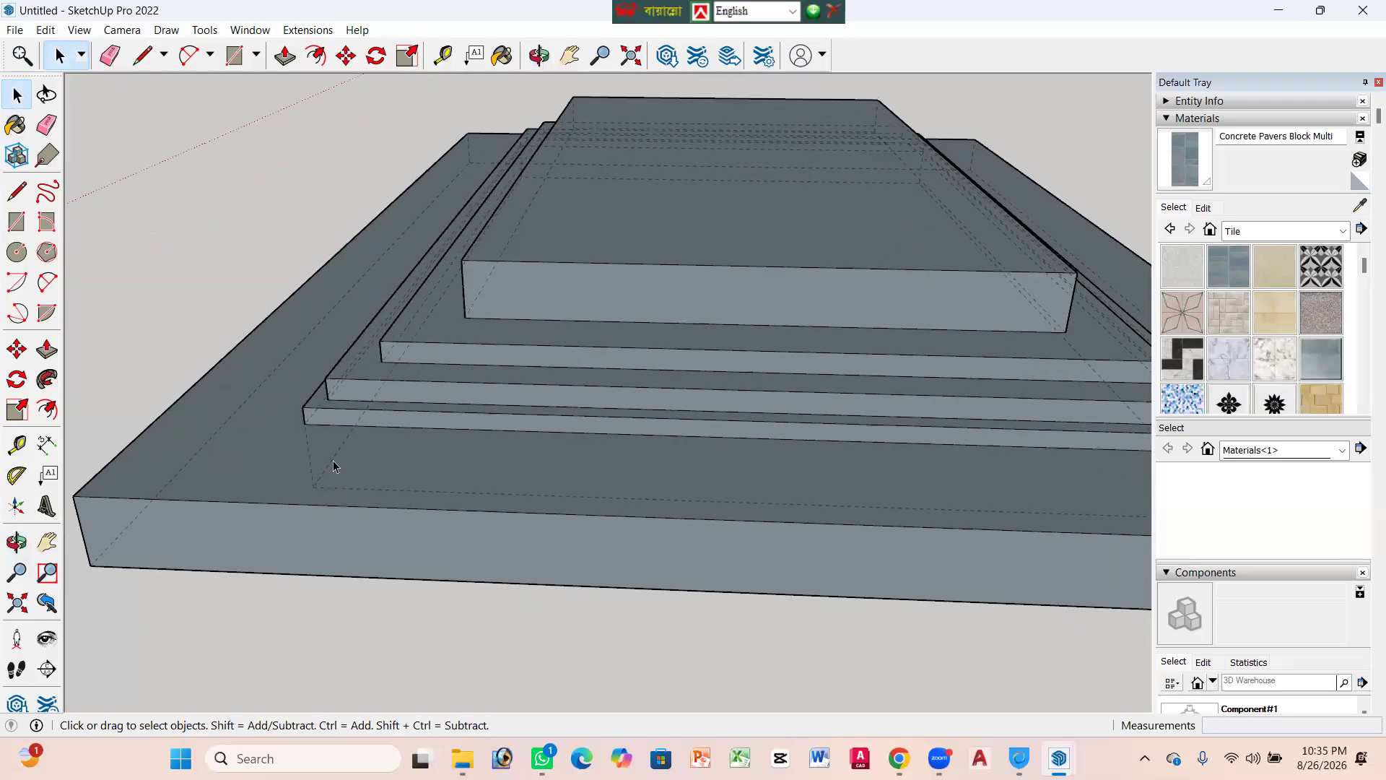
scroll(340, 436, "down", 1)
scroll(340, 449, "up", 2)
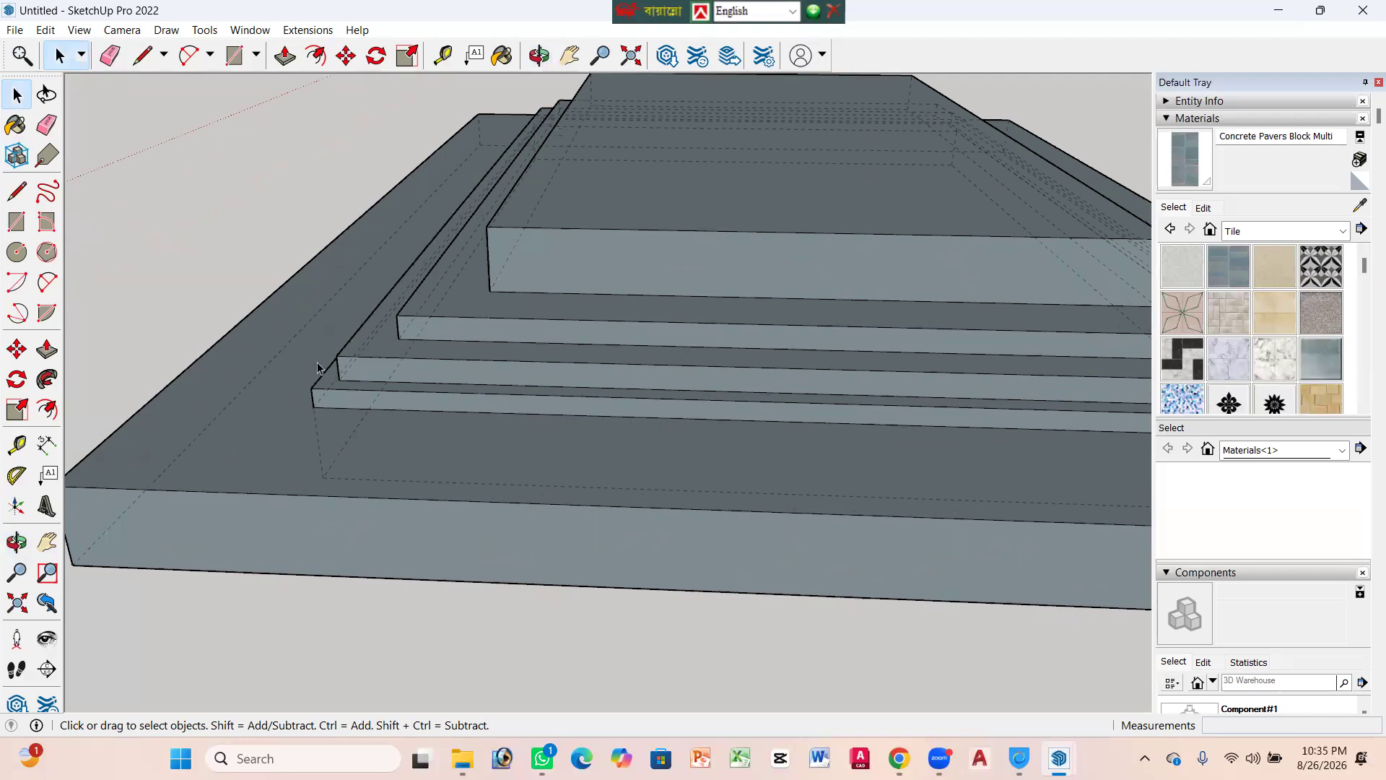
scroll(413, 402, "down", 1)
scroll(412, 405, "up", 4)
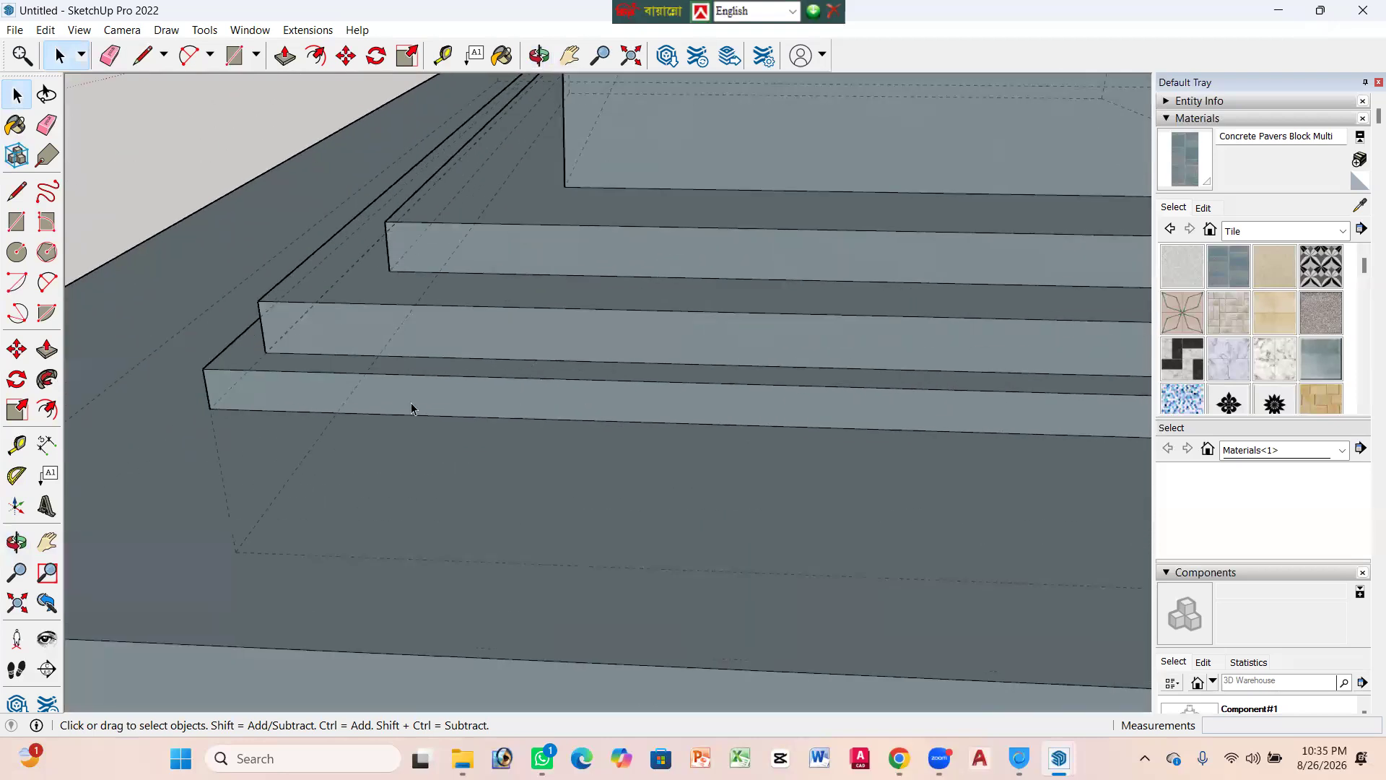
Step: Select the stepped block component and examine its dashed back edges from low, side and raised viewpoints
left_click(450, 384)
scroll(442, 344, "down", 3)
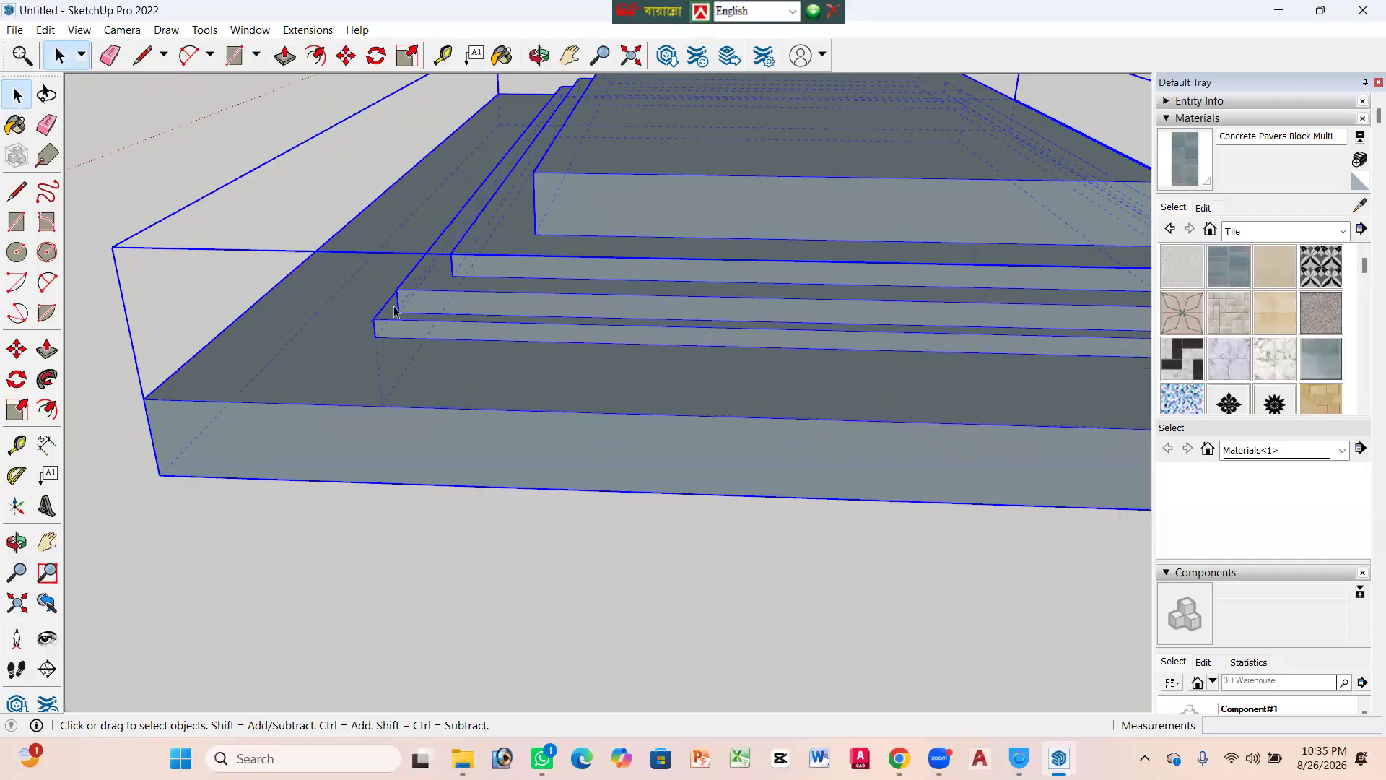
scroll(462, 299, "down", 2)
middle_click_drag(332, 379, 640, 459)
left_click(587, 505)
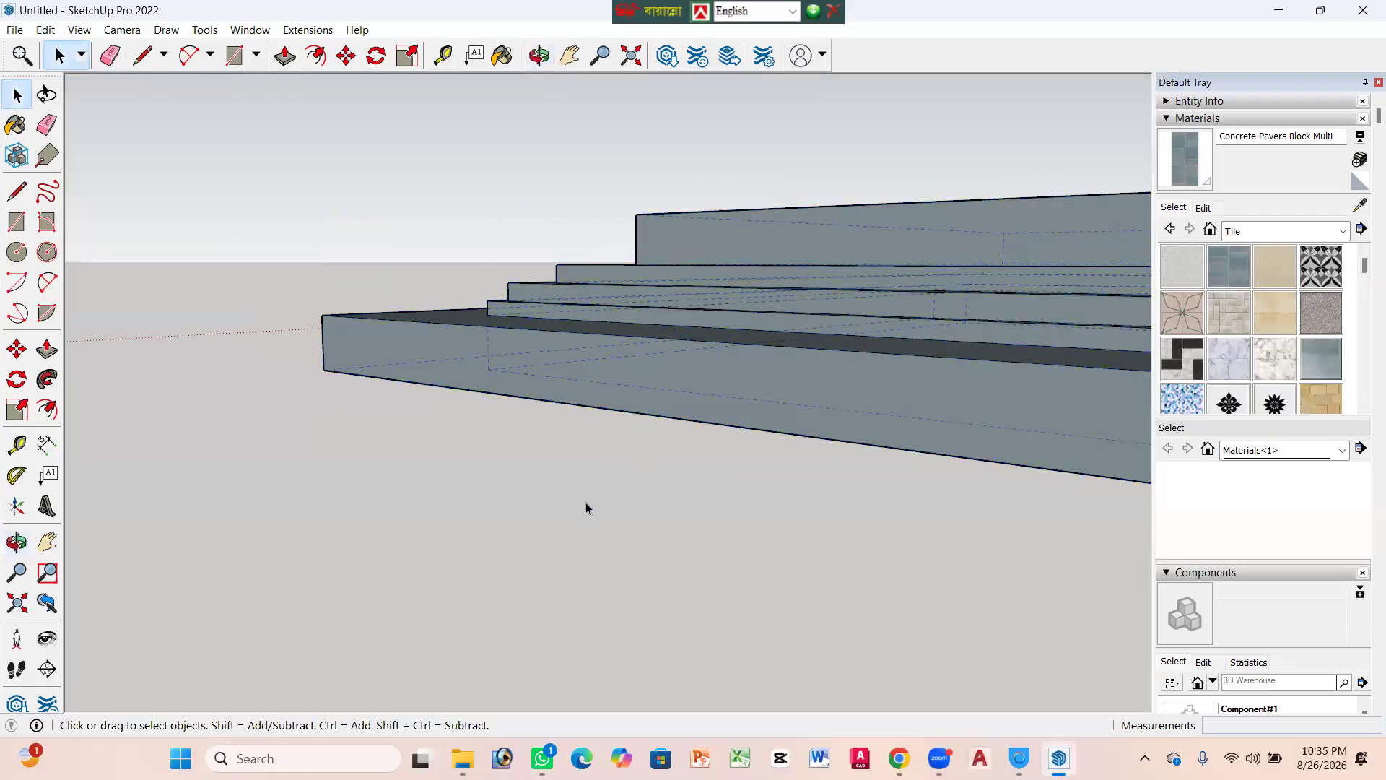
middle_click_drag(436, 359, 783, 405)
left_click(661, 370)
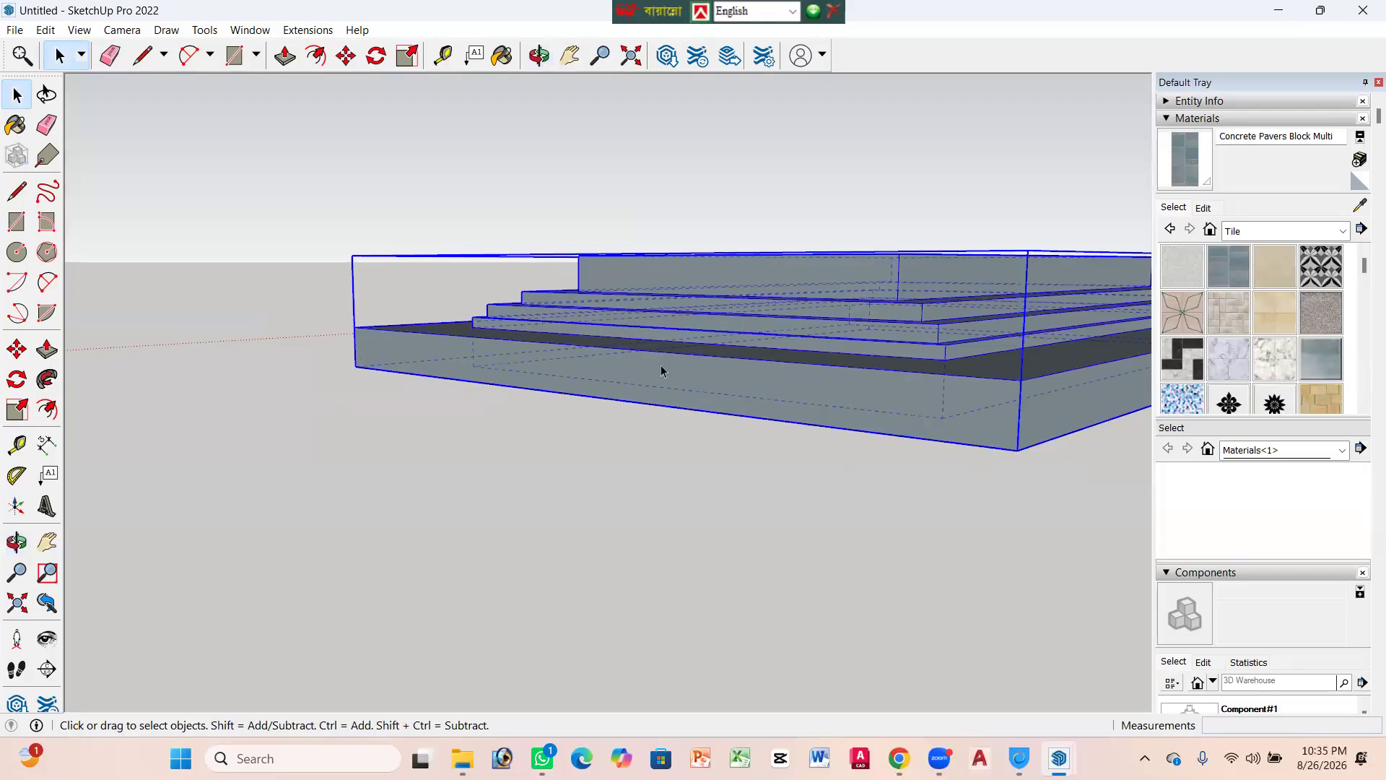
scroll(677, 353, "down", 2)
middle_click_drag(663, 438, 804, 155)
middle_click_drag(665, 448, 652, 649)
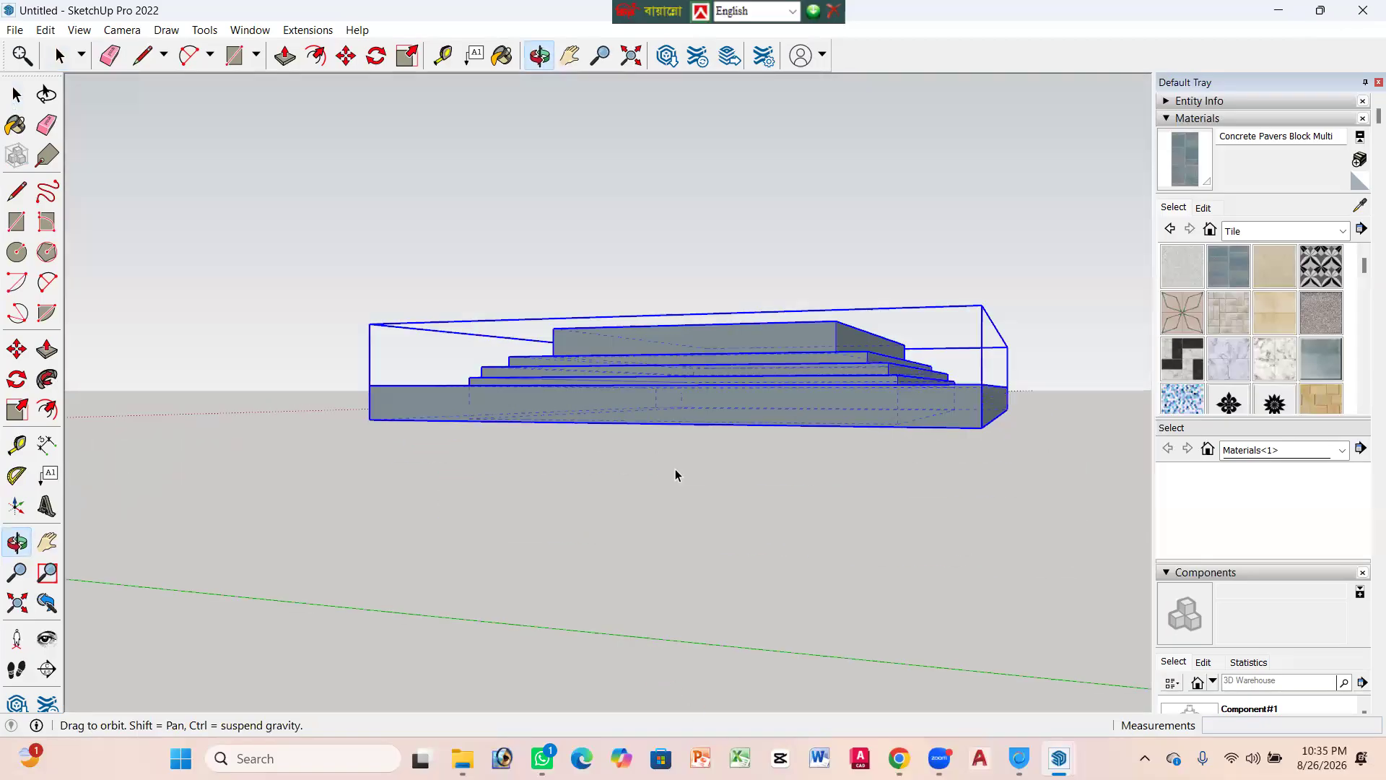
middle_click_drag(674, 475, 541, 560)
scroll(717, 491, "down", 4)
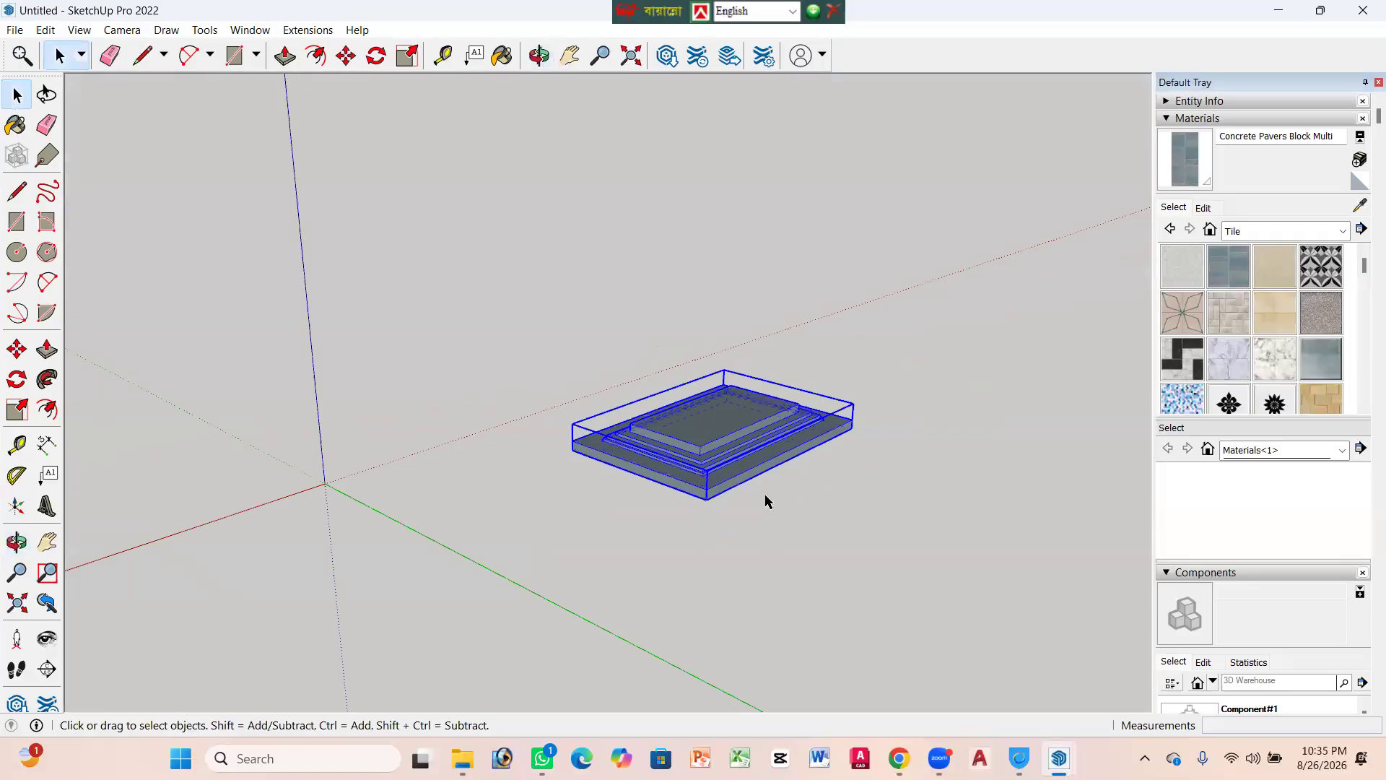
Step: Deselect the stepped block component and turn off the dashed back-edge display
middle_click_drag(767, 468, 816, 547)
left_click(816, 547)
scroll(750, 440, "up", 5)
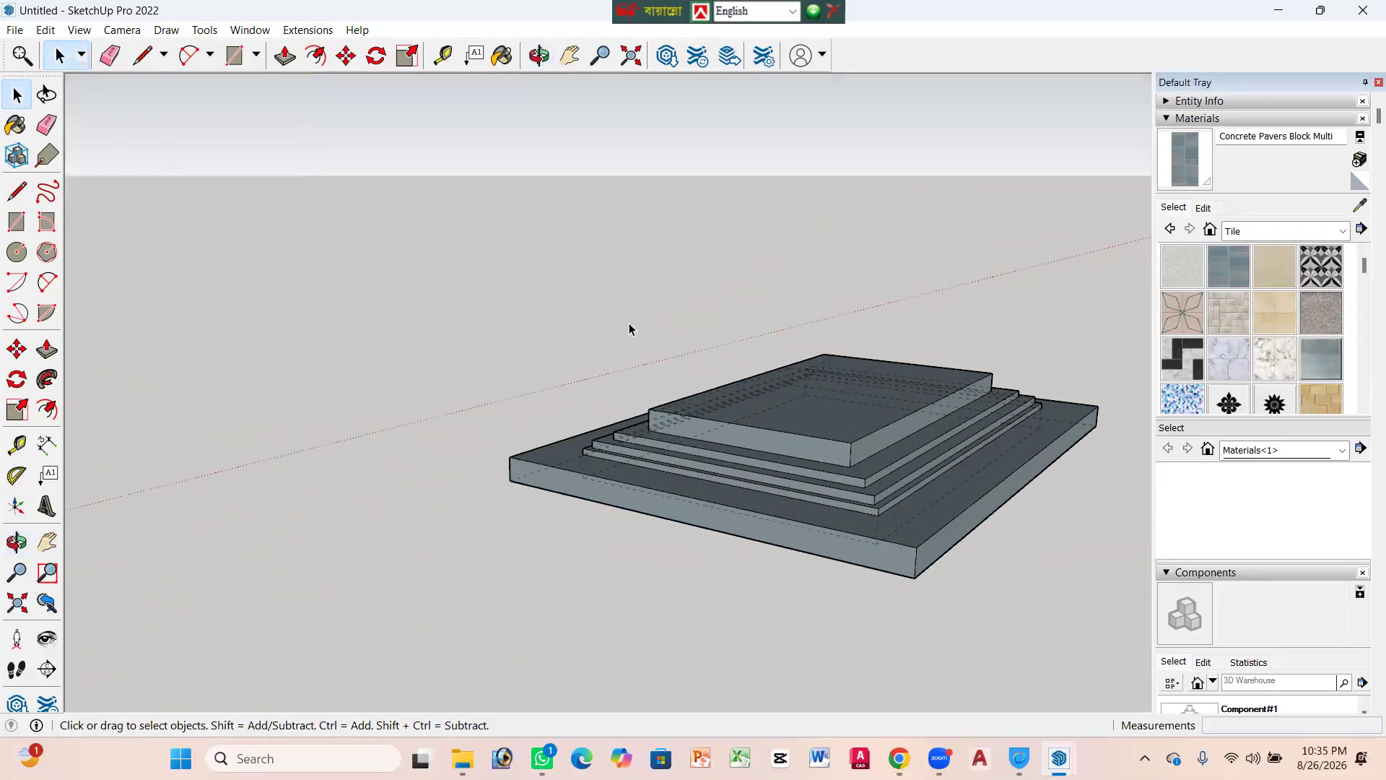
key("k")
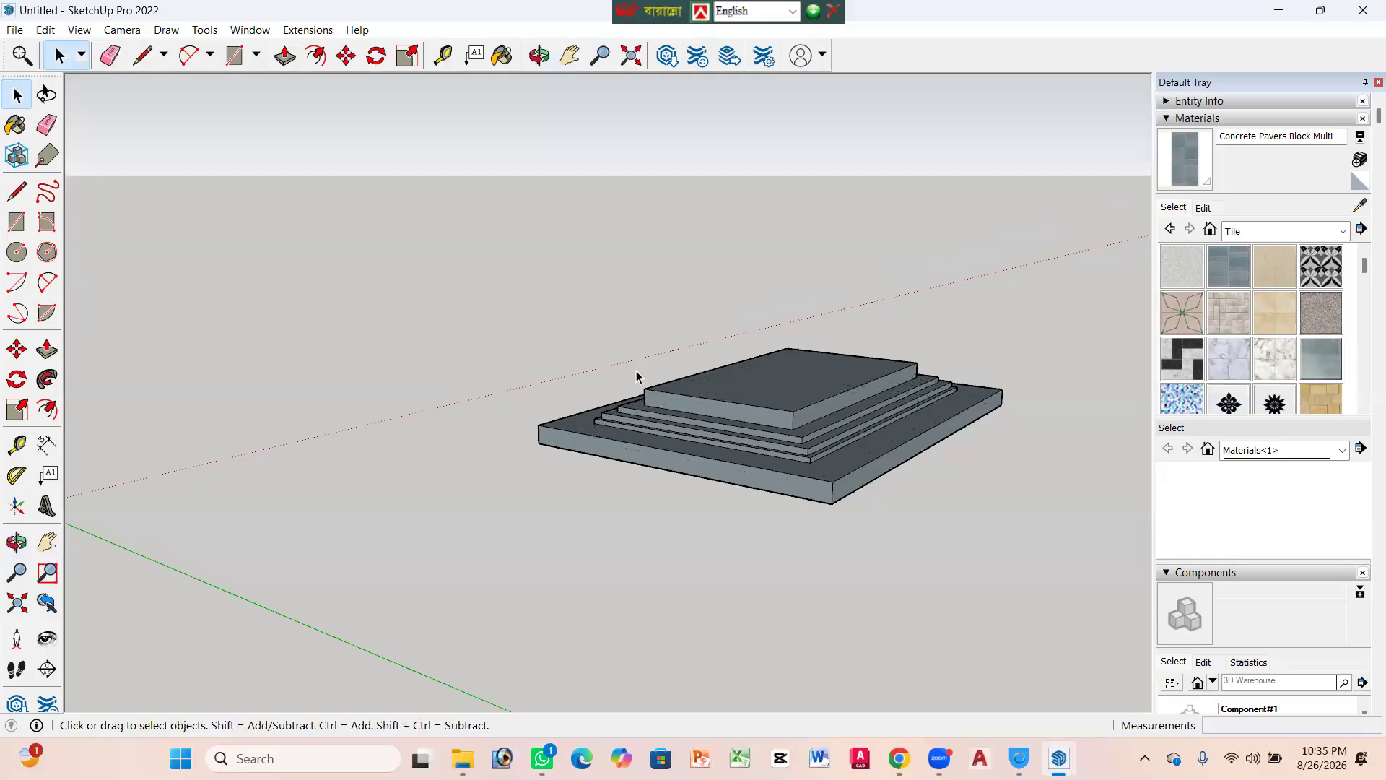
scroll(855, 371, "down", 2)
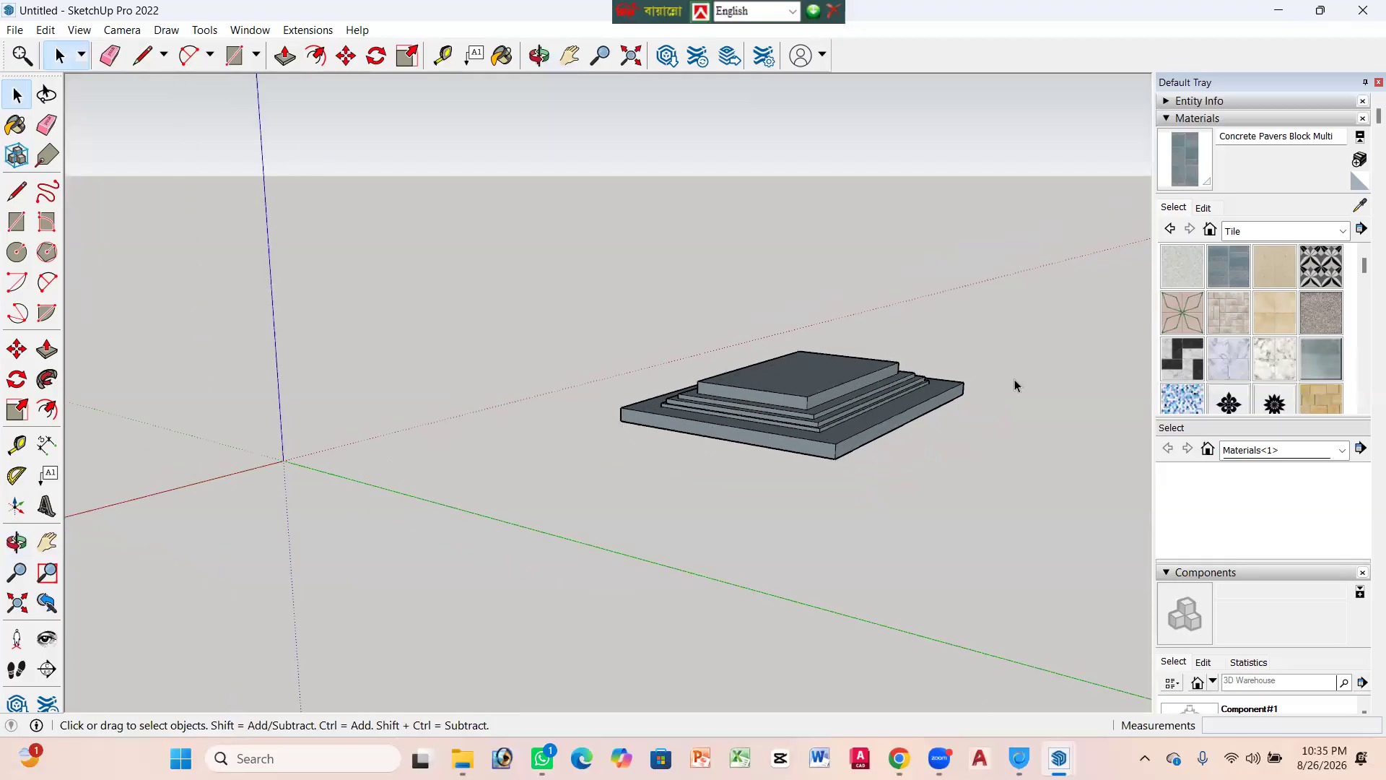
Step: Draw a closed upright four-sided face beside the blue axis with the Line tool, its closing vertical edge about 6572' long
left_click(143, 58)
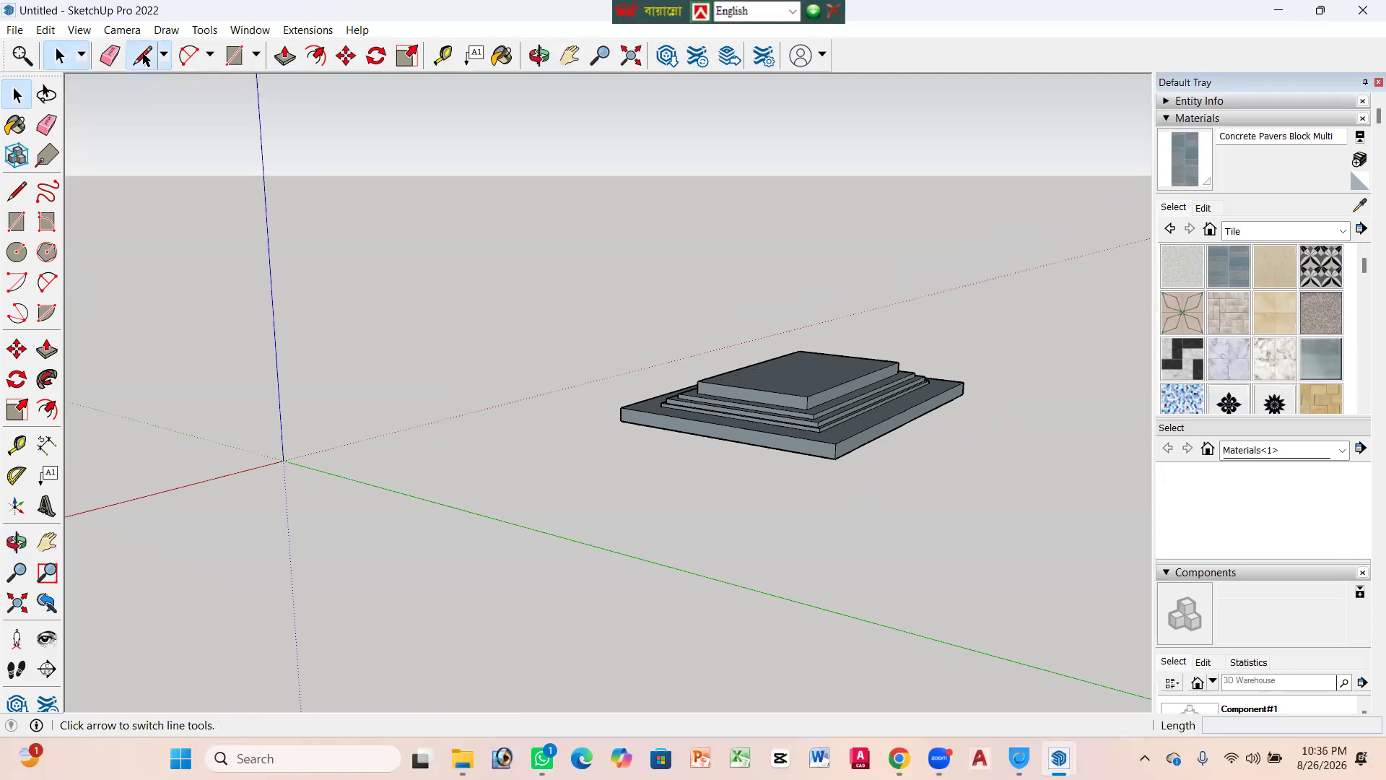
left_click(413, 290)
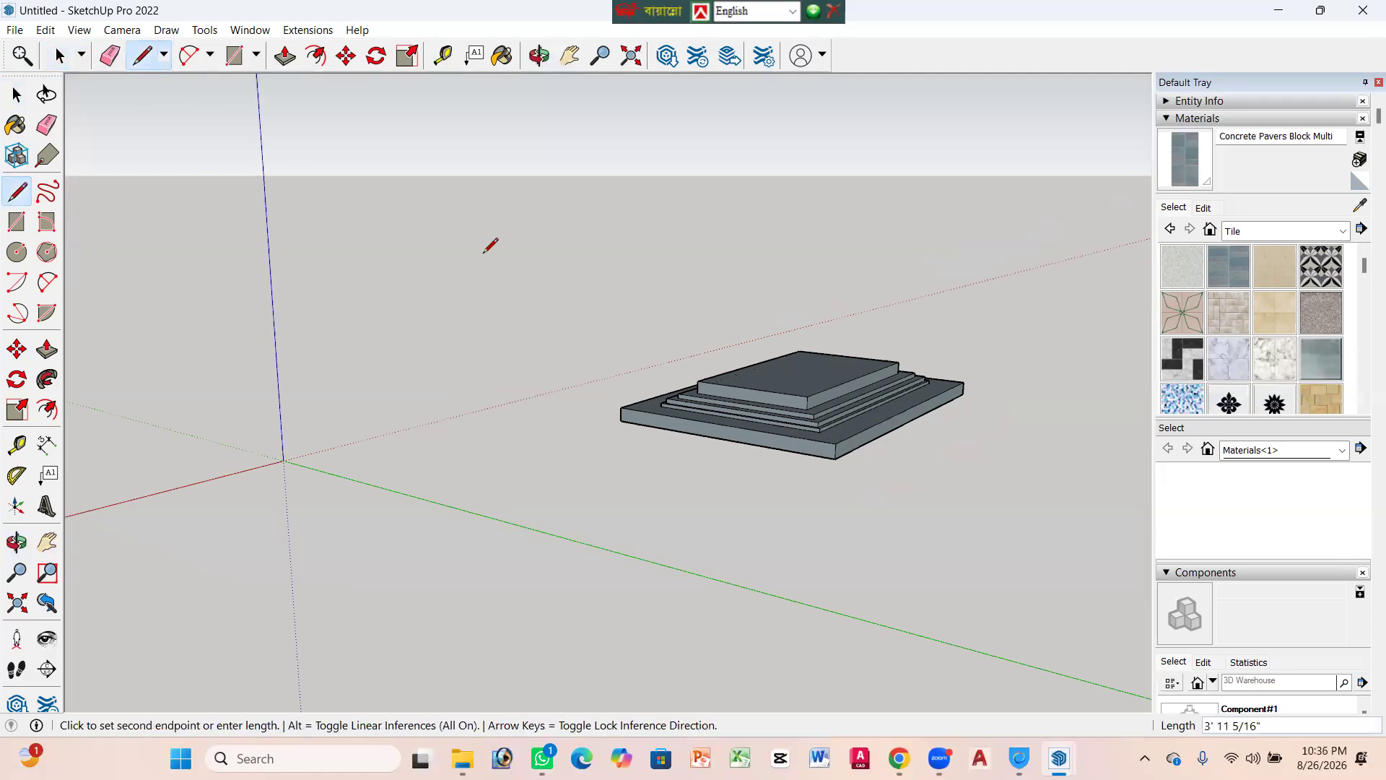
left_click(664, 260)
scroll(639, 268, "down", 3)
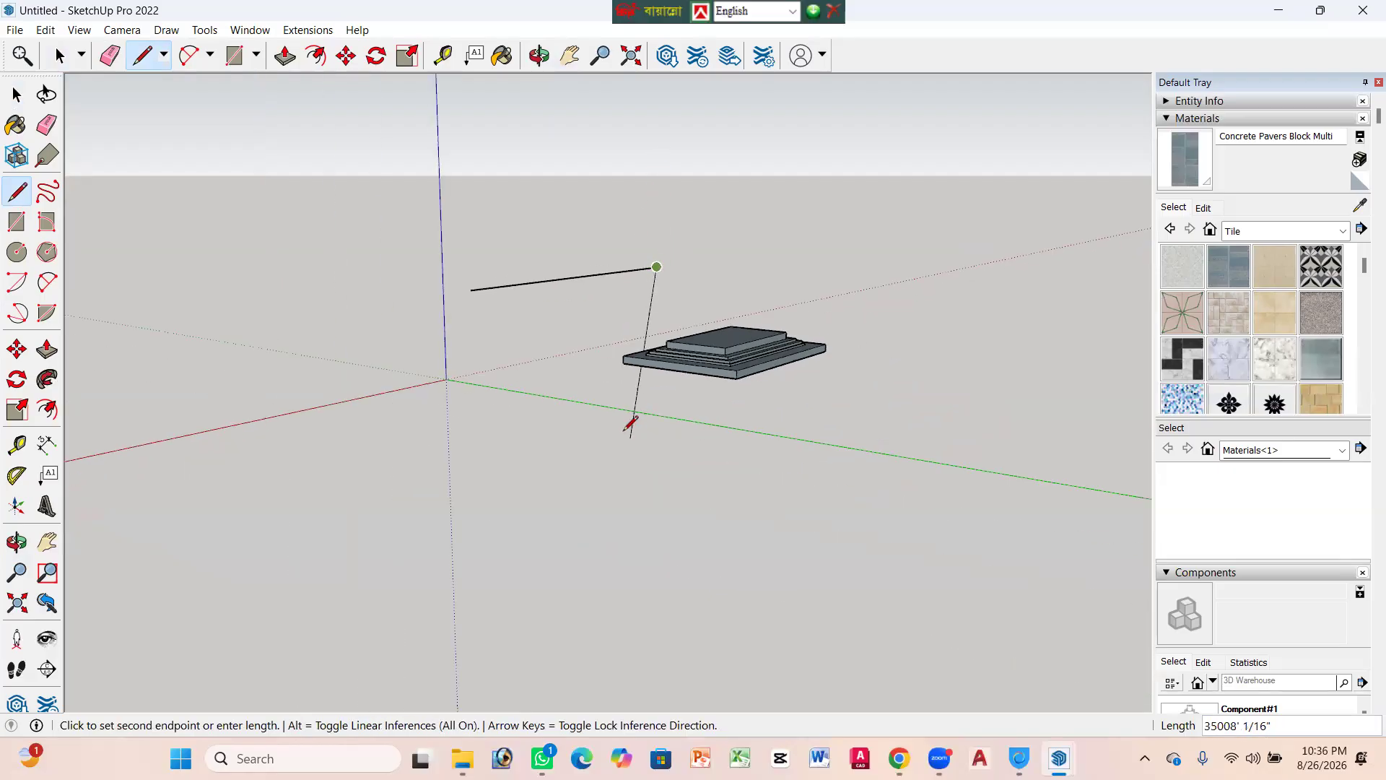
scroll(671, 278, "down", 1)
scroll(664, 286, "up", 2)
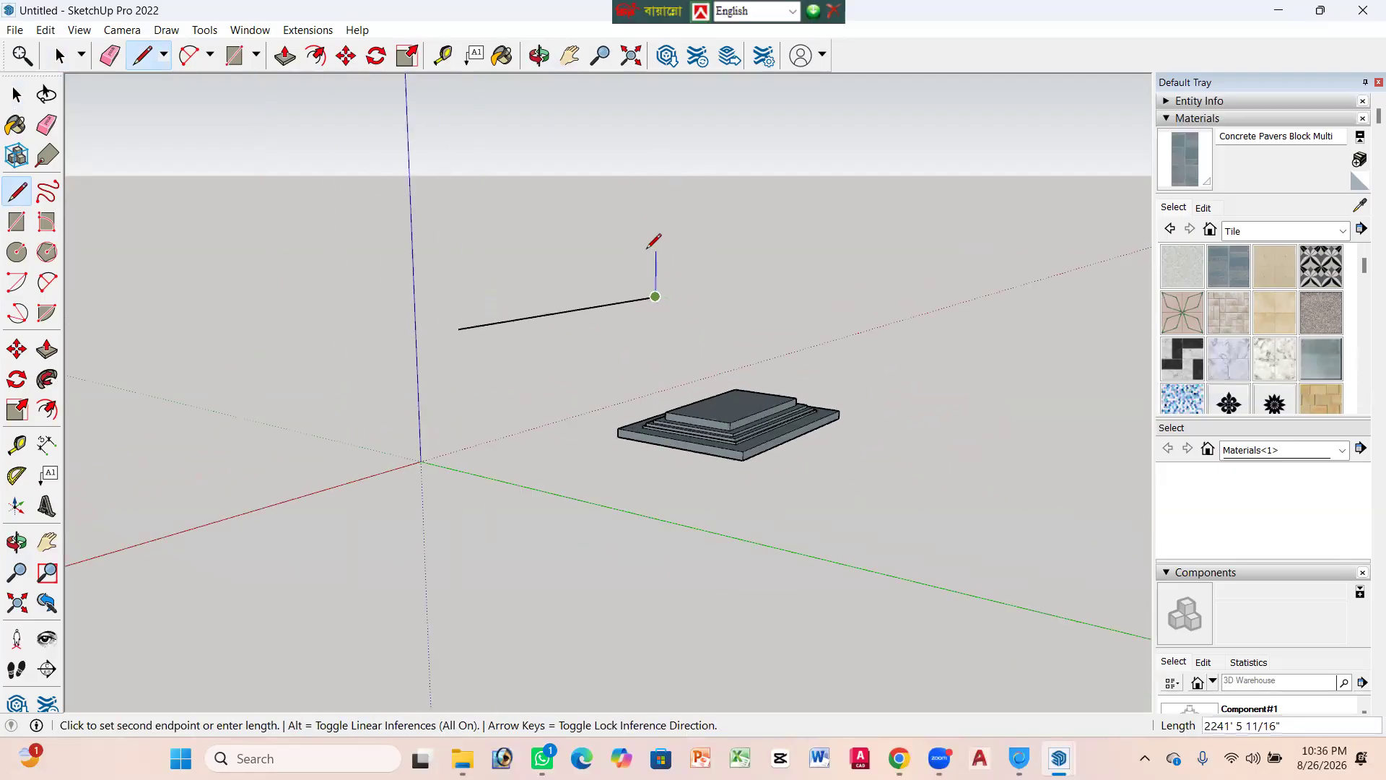
left_click(656, 159)
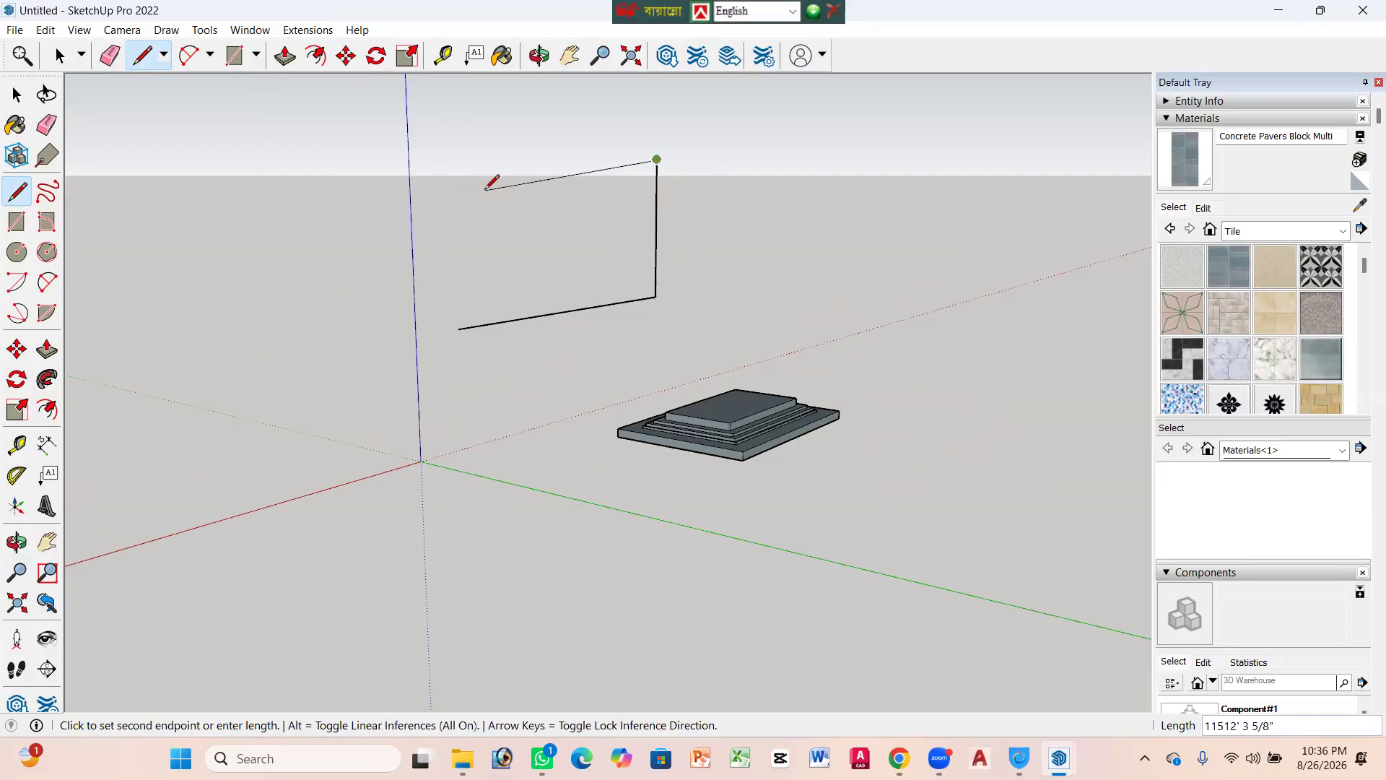
left_click(453, 155)
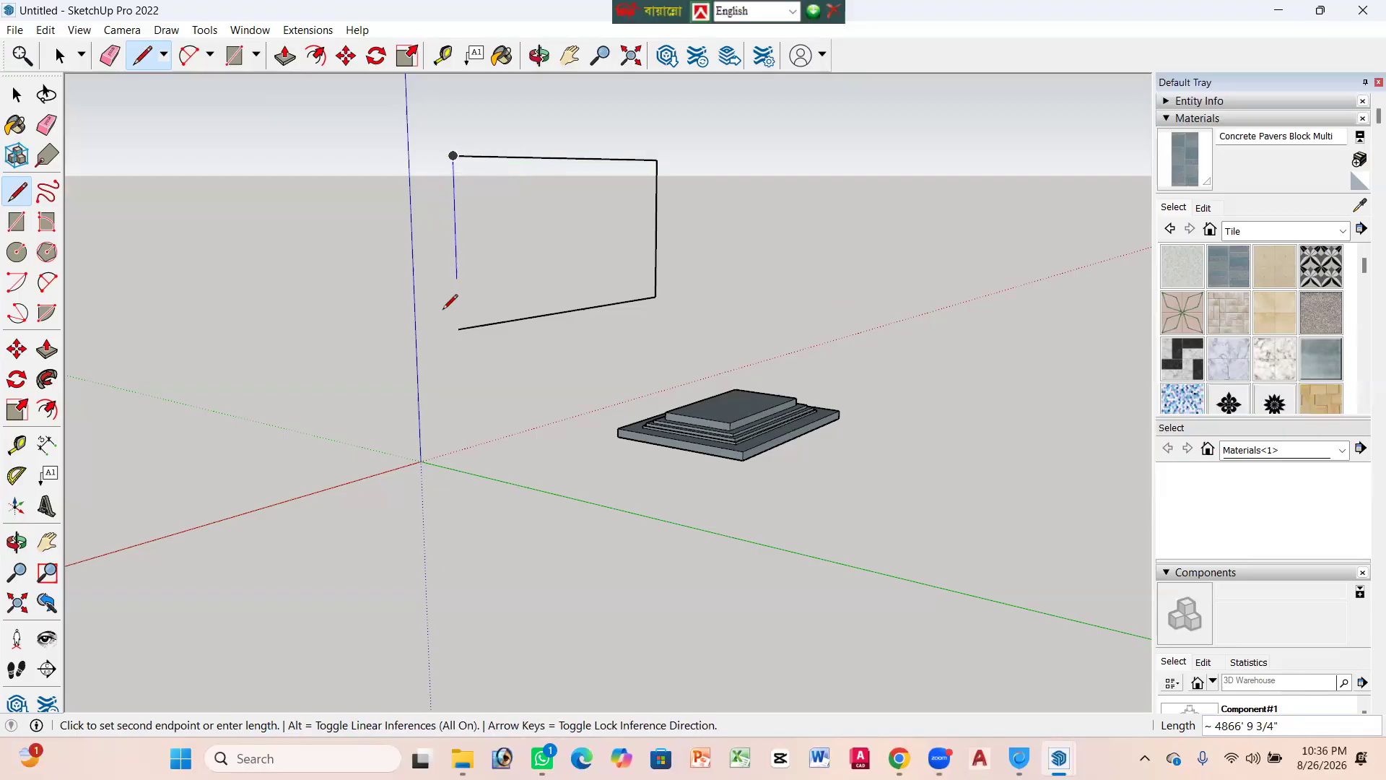
left_click(457, 329)
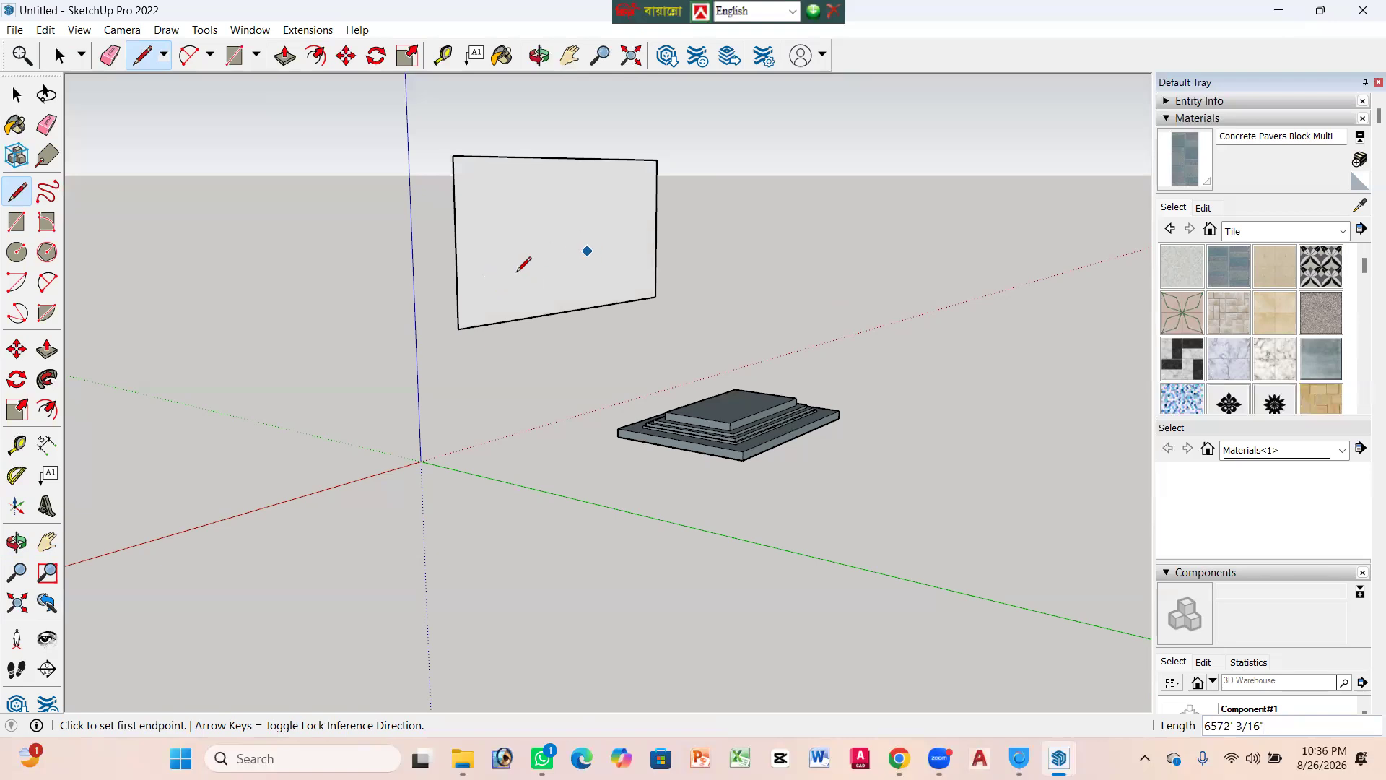
Step: Extrude the upright four-sided face into a solid box with Push/Pull
key("space")
scroll(519, 285, "down", 2)
middle_click_drag(537, 303, 221, 474)
scroll(621, 195, "up", 2)
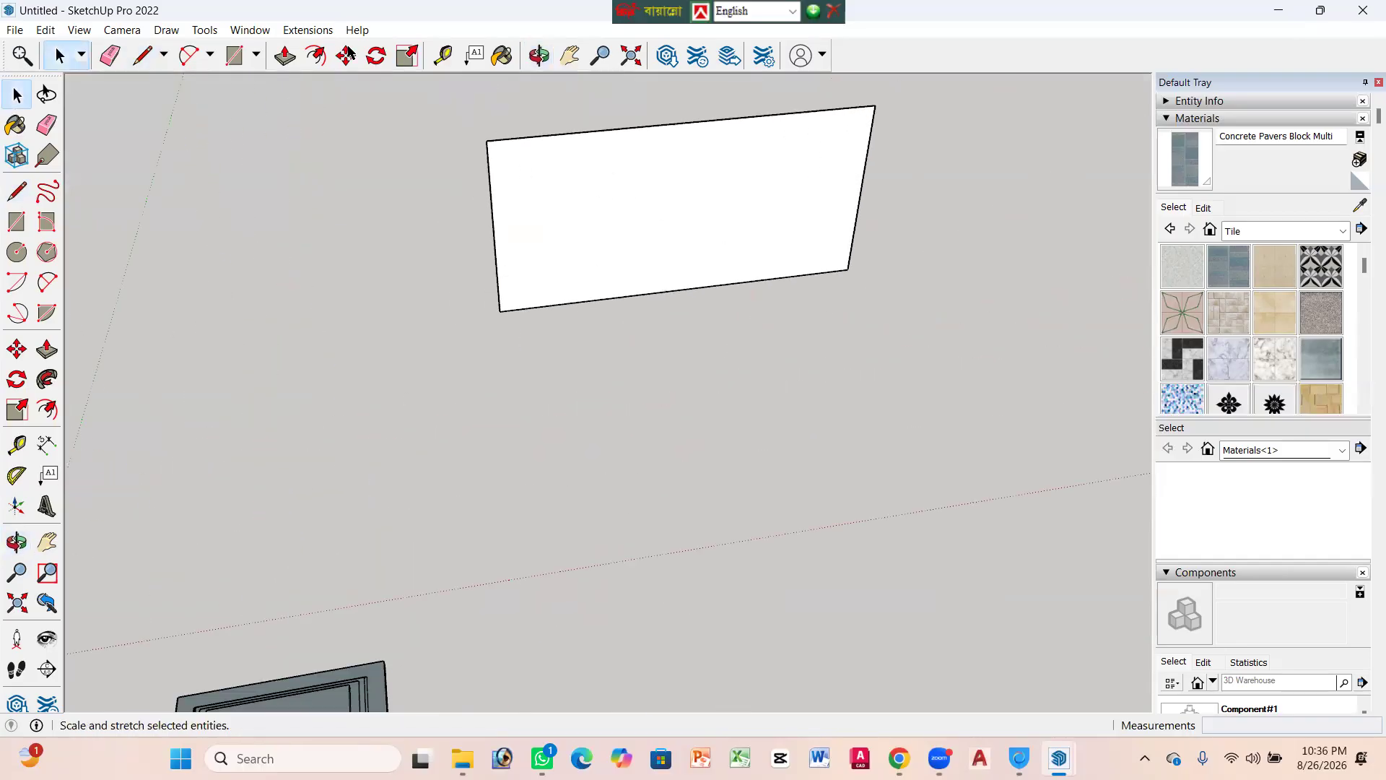
left_click(284, 56)
left_click(634, 217)
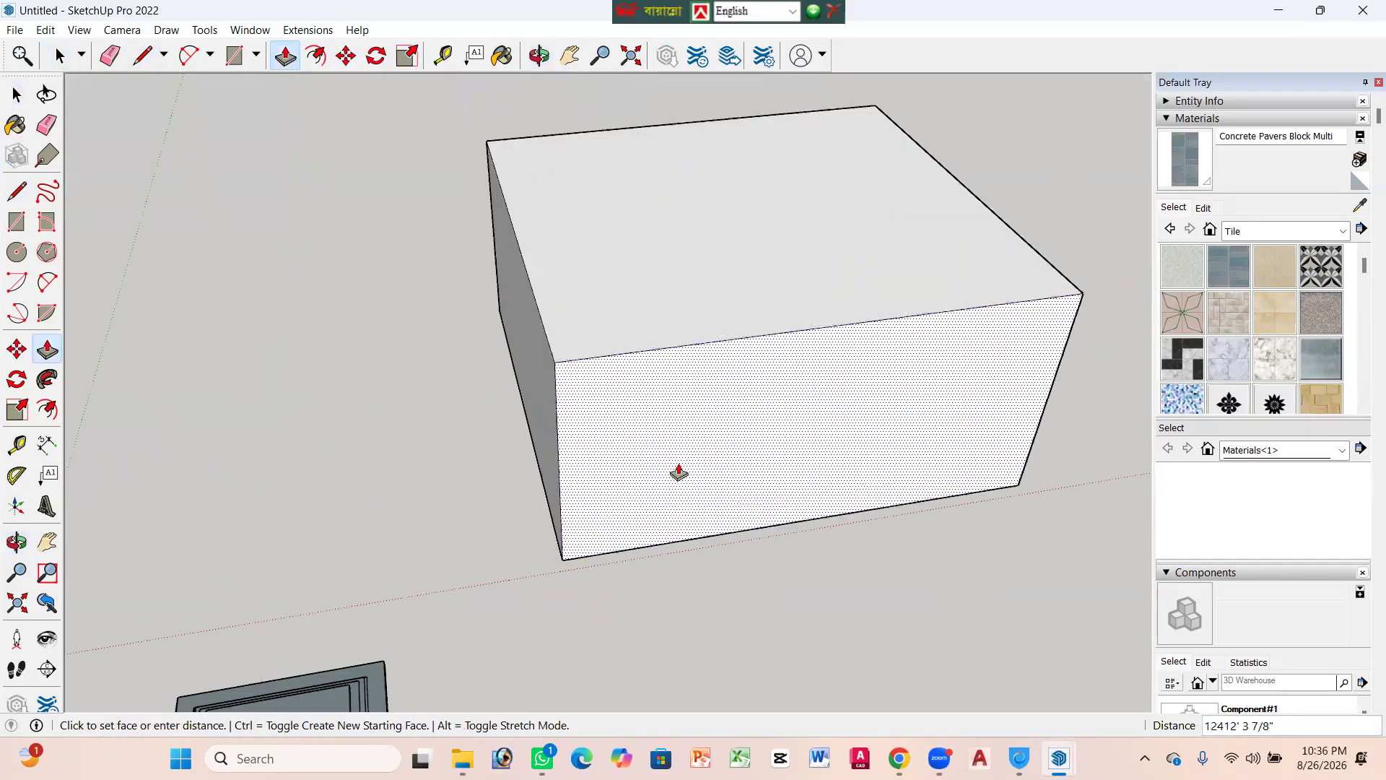
scroll(646, 296, "down", 3)
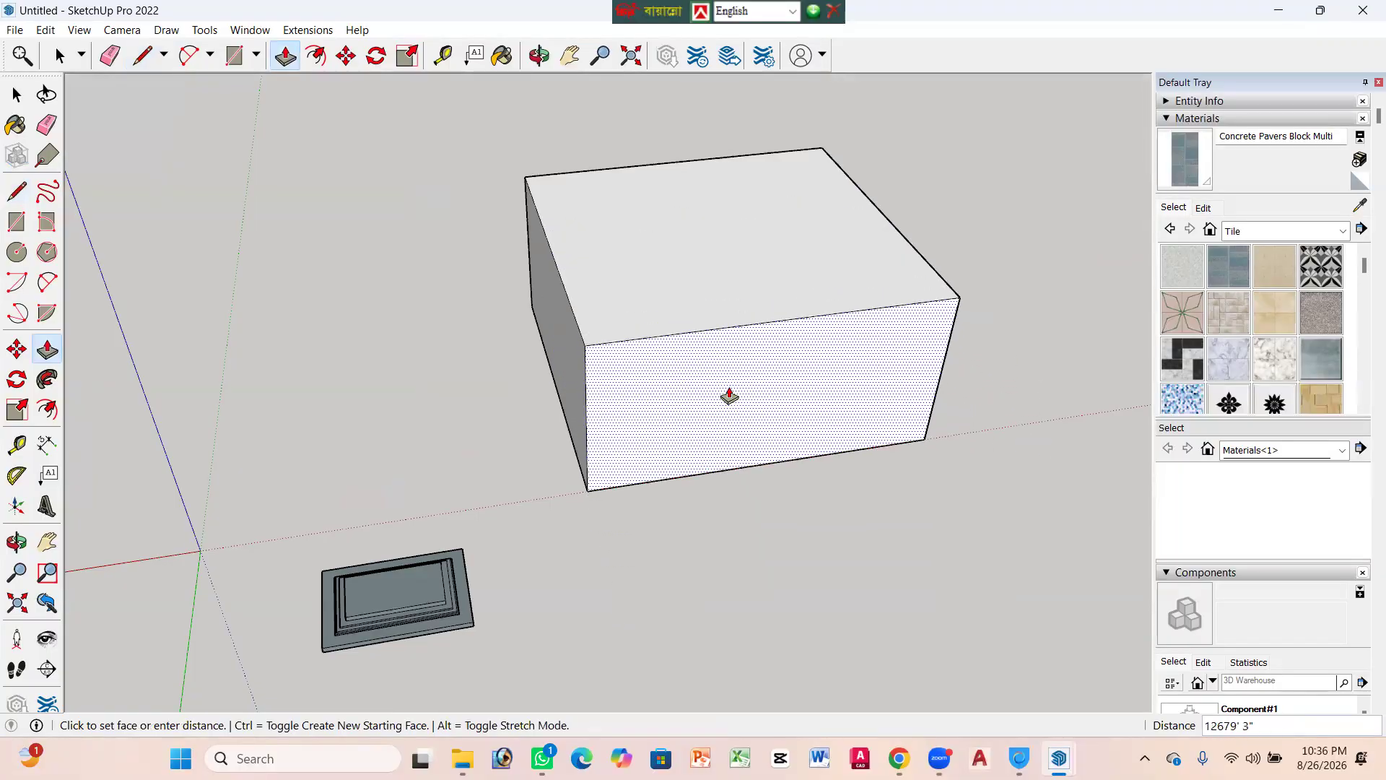
left_click(485, 356)
Step: Try enlarging the box by pulling its front face about 8165' outward and extending its side and top faces
middle_click_drag(722, 329, 781, 448)
left_click(781, 448)
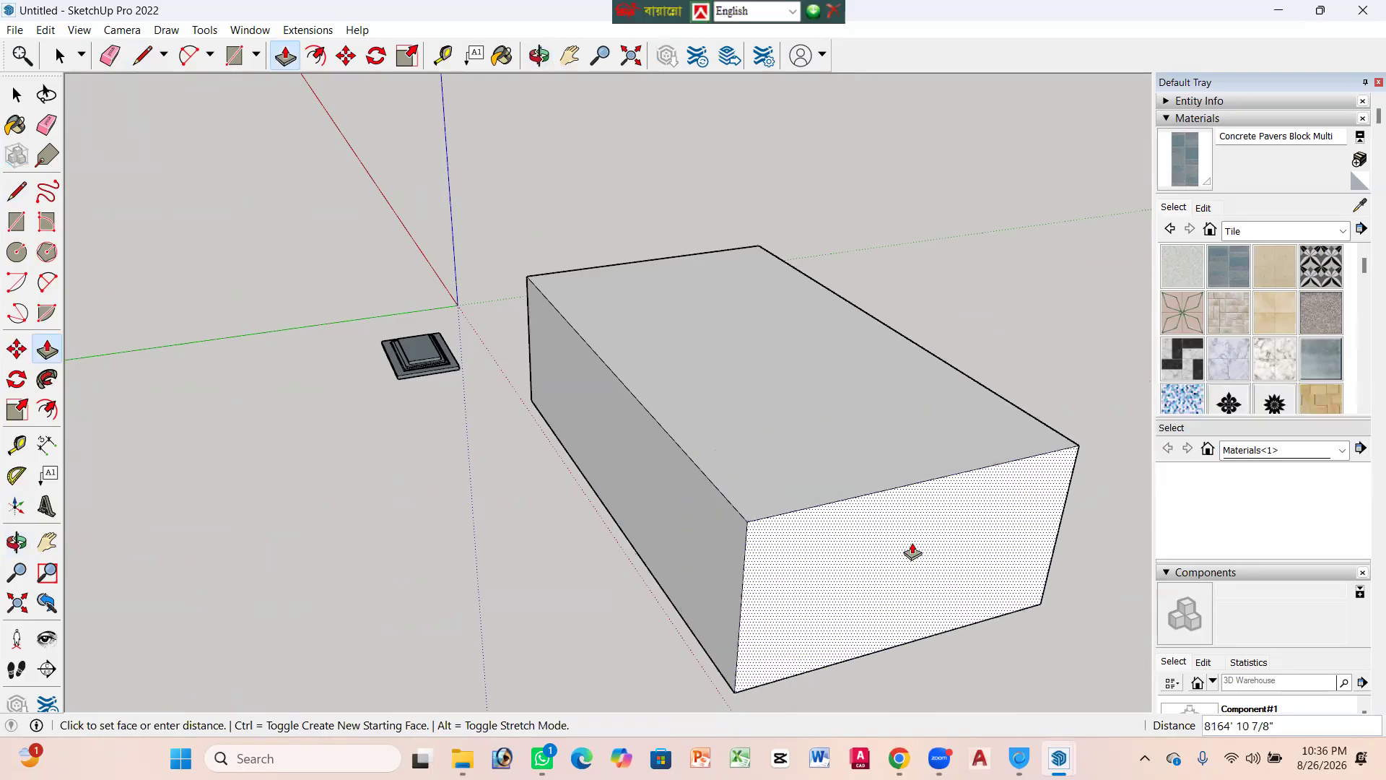
left_click(913, 549)
left_click(644, 479)
left_click(467, 519)
left_click(636, 428)
left_click(703, 359)
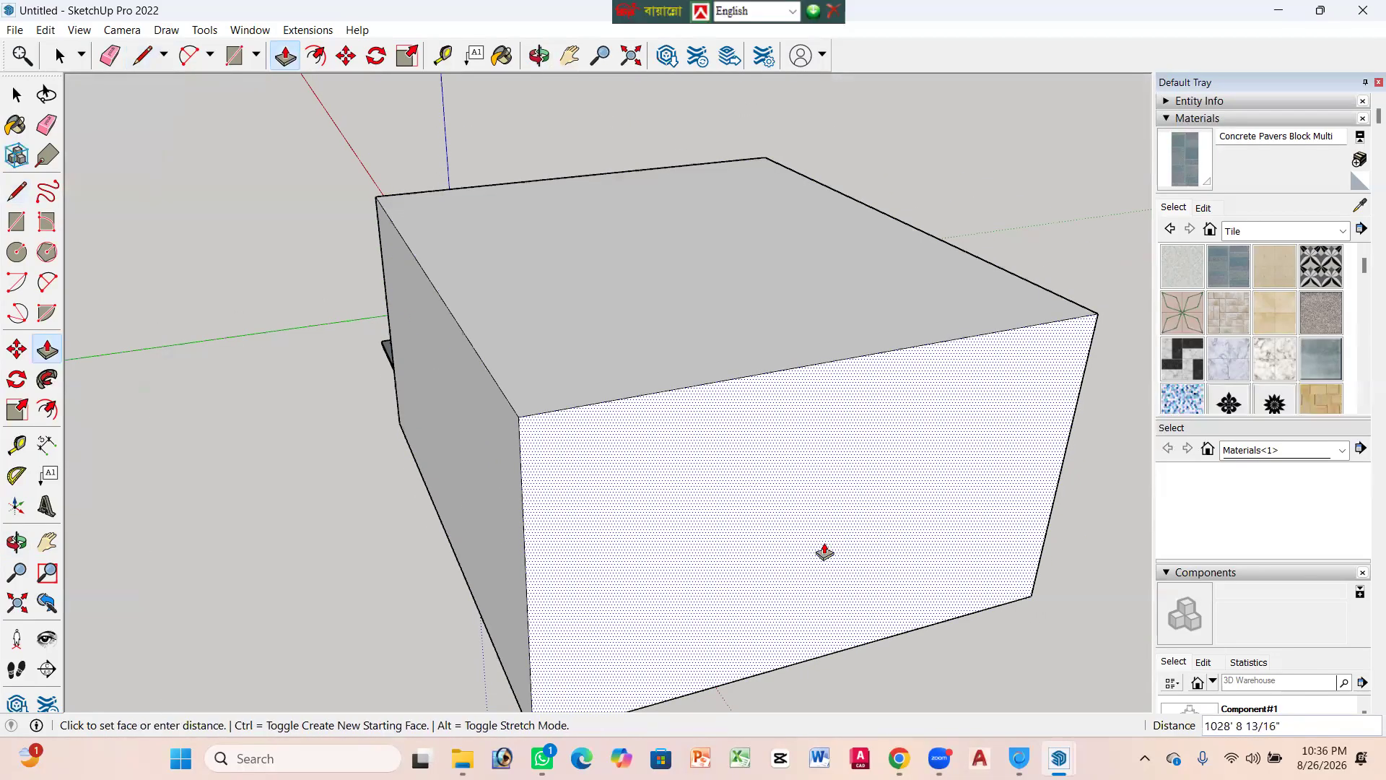
left_click(802, 413)
Step: Undo the front, side and top extensions of the box
scroll(510, 284, "down", 5)
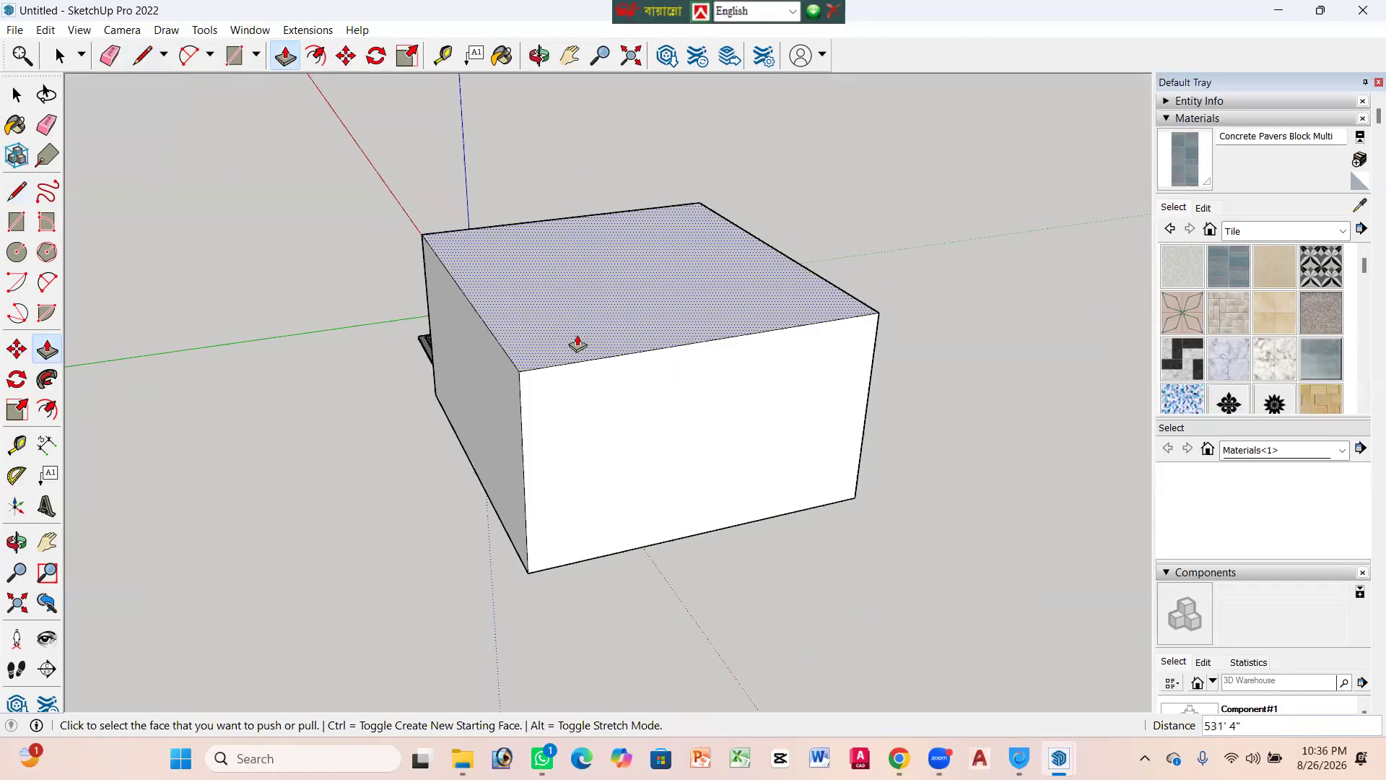
scroll(623, 412, "down", 1)
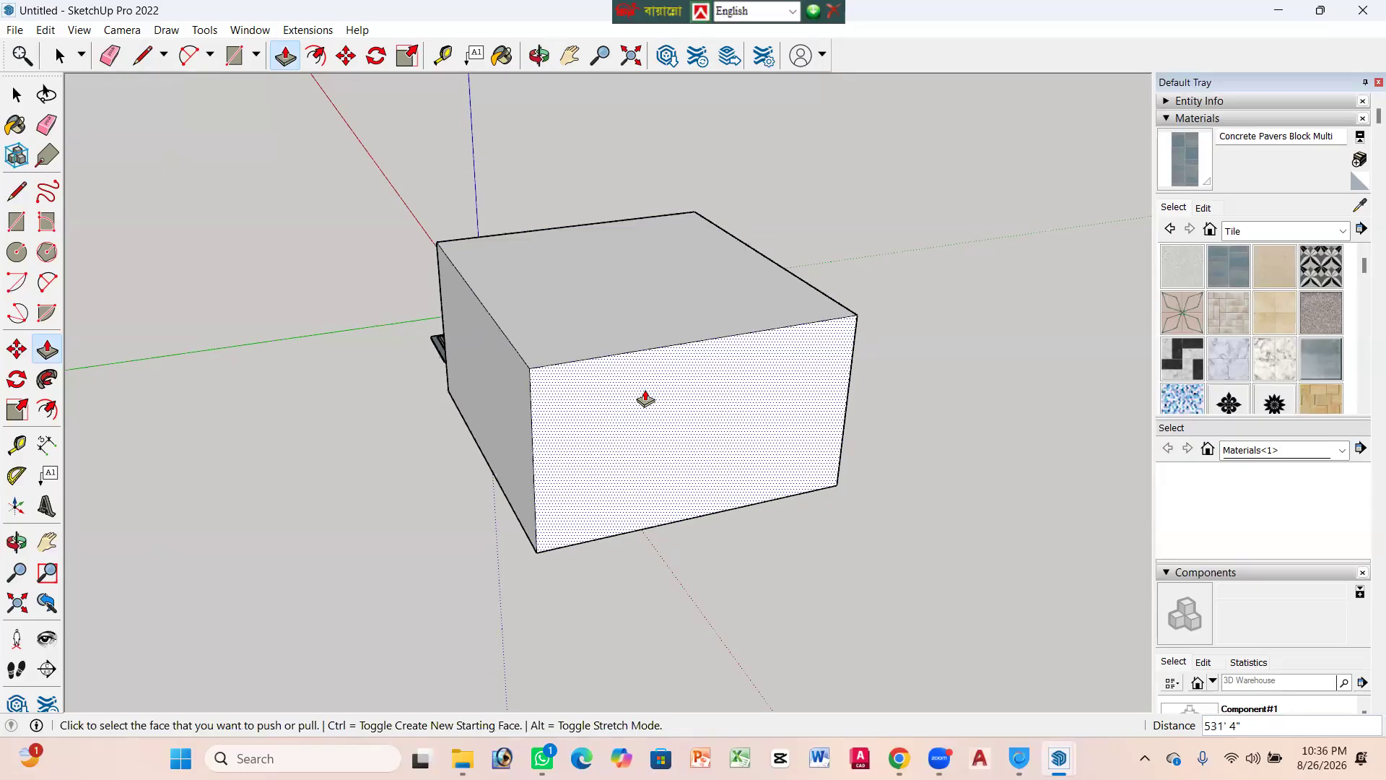
scroll(646, 399, "down", 3)
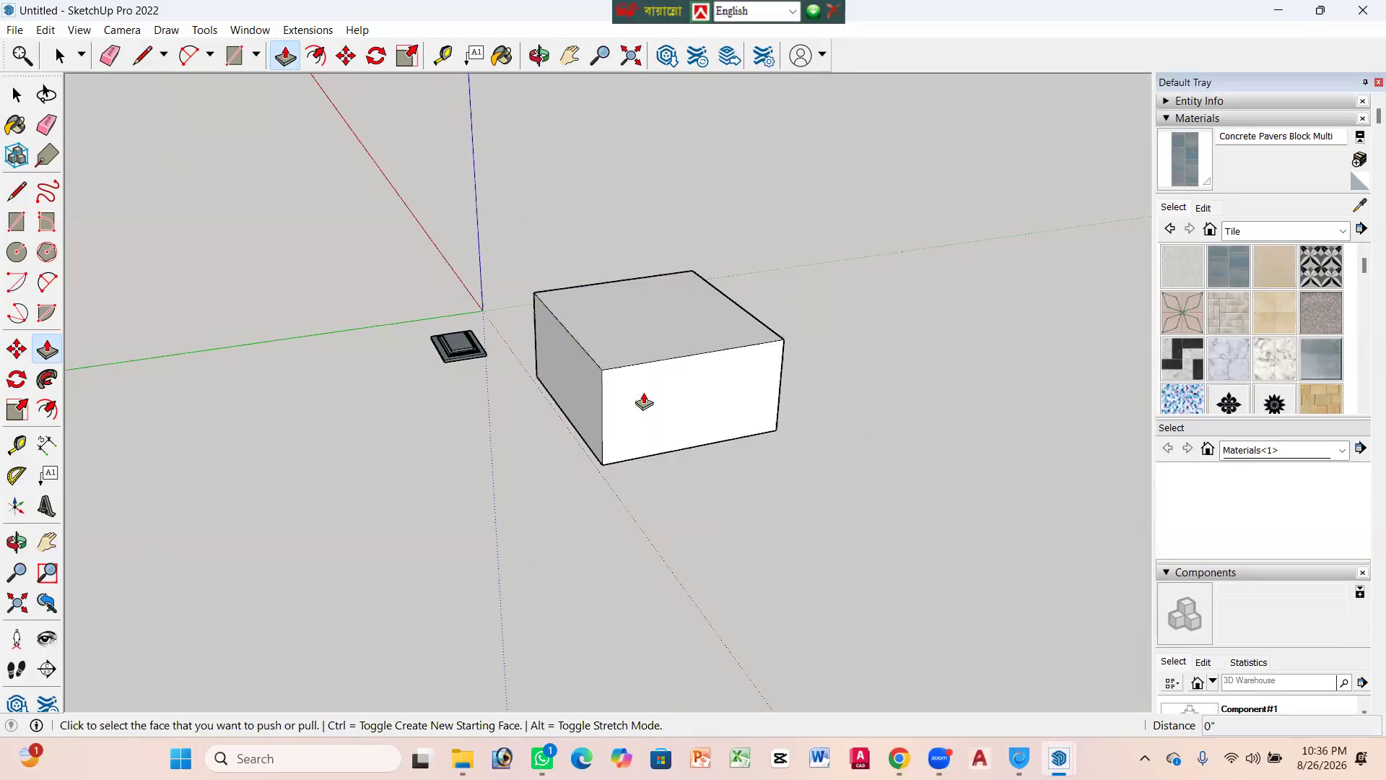
key("ctrl+z")
Step: Push the box's side face inward to leave a narrow slab, and raise its top about 6077' as a new stacked section
left_click(743, 356)
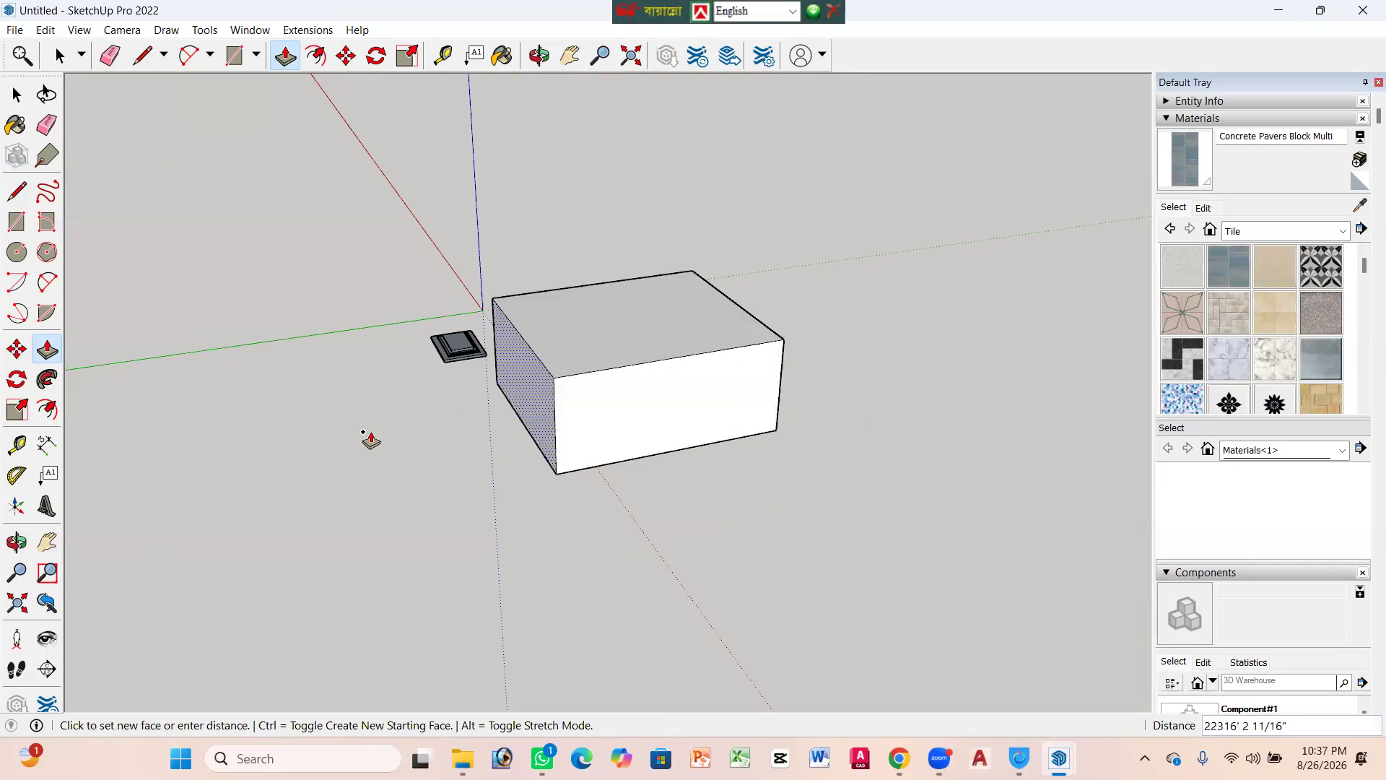
left_click(697, 332)
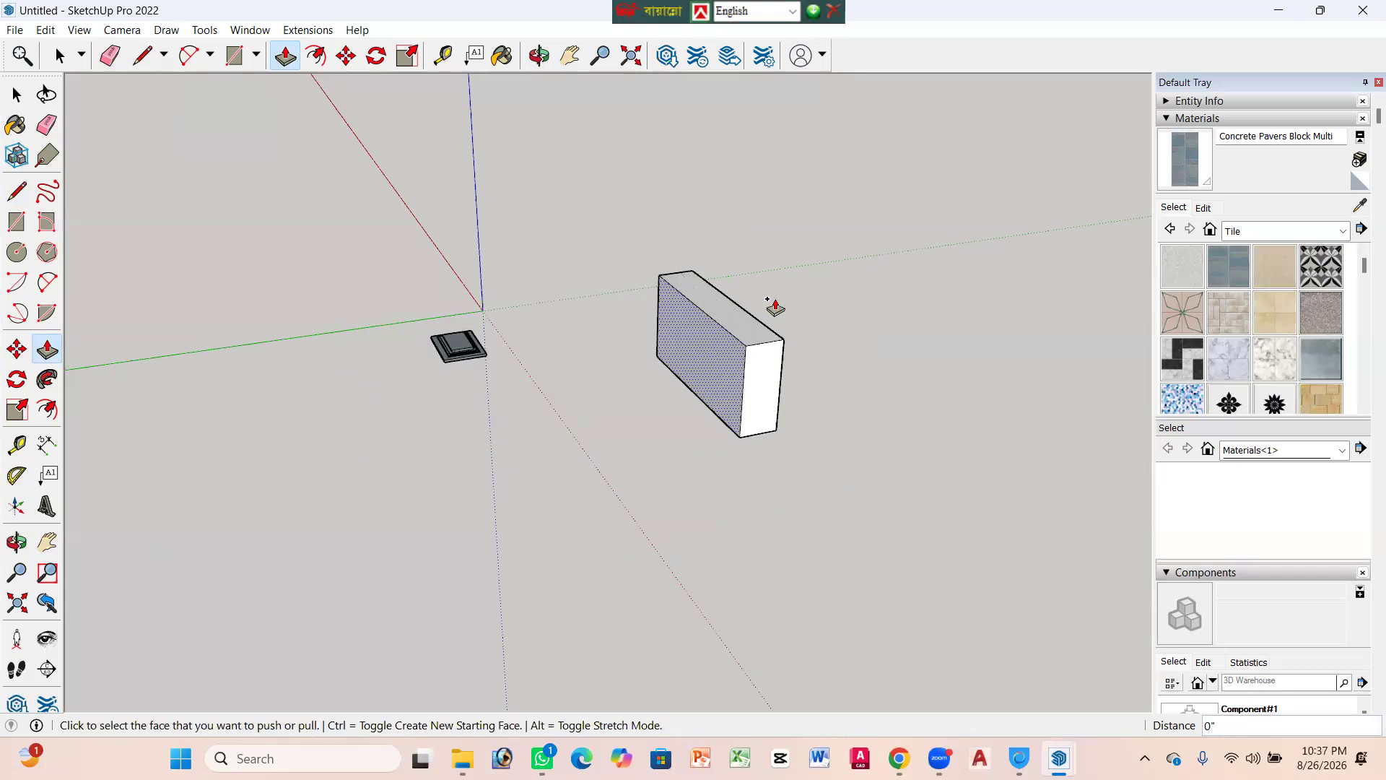
left_click(725, 313)
left_click(712, 249)
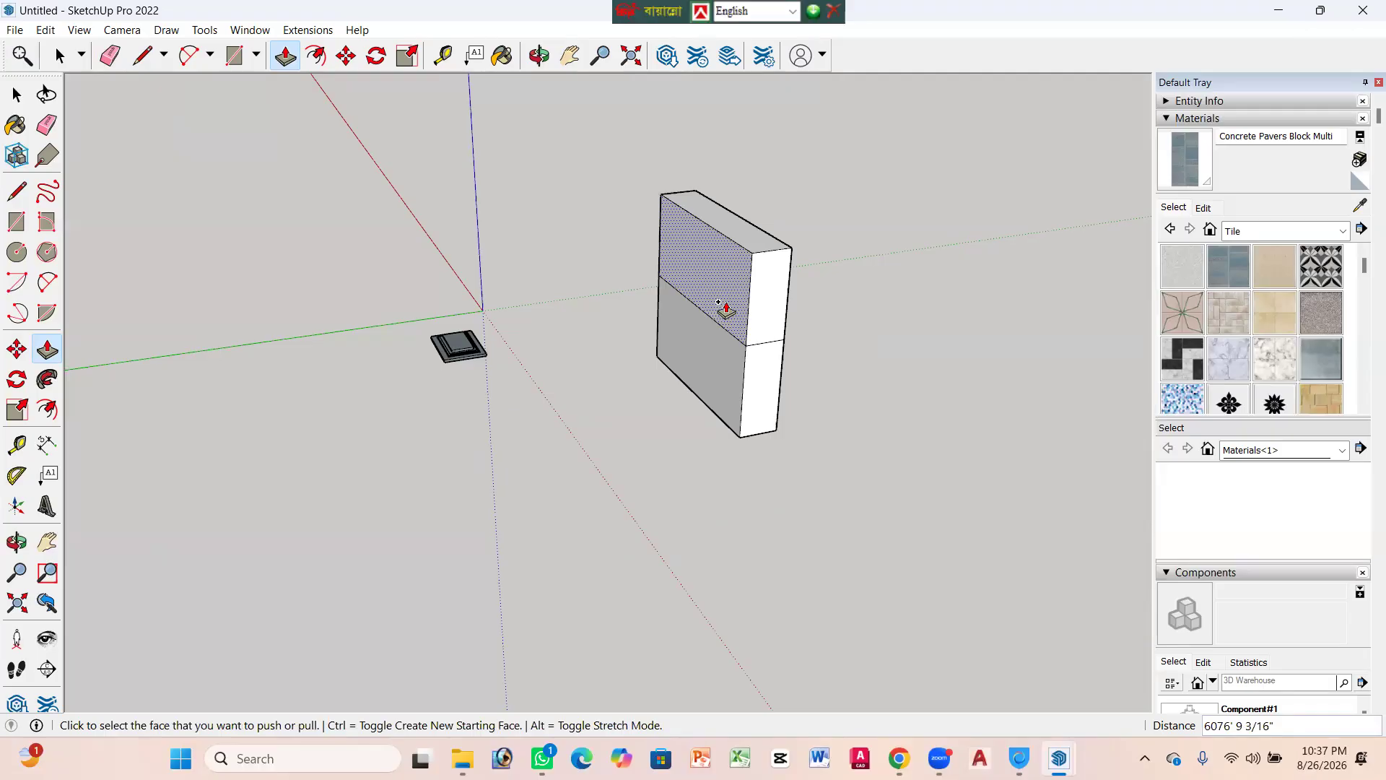
Step: Pull the upper section's side face outward and the resulting block's front face about 10443' forward
left_click(724, 309)
left_click(613, 309)
left_click(691, 325)
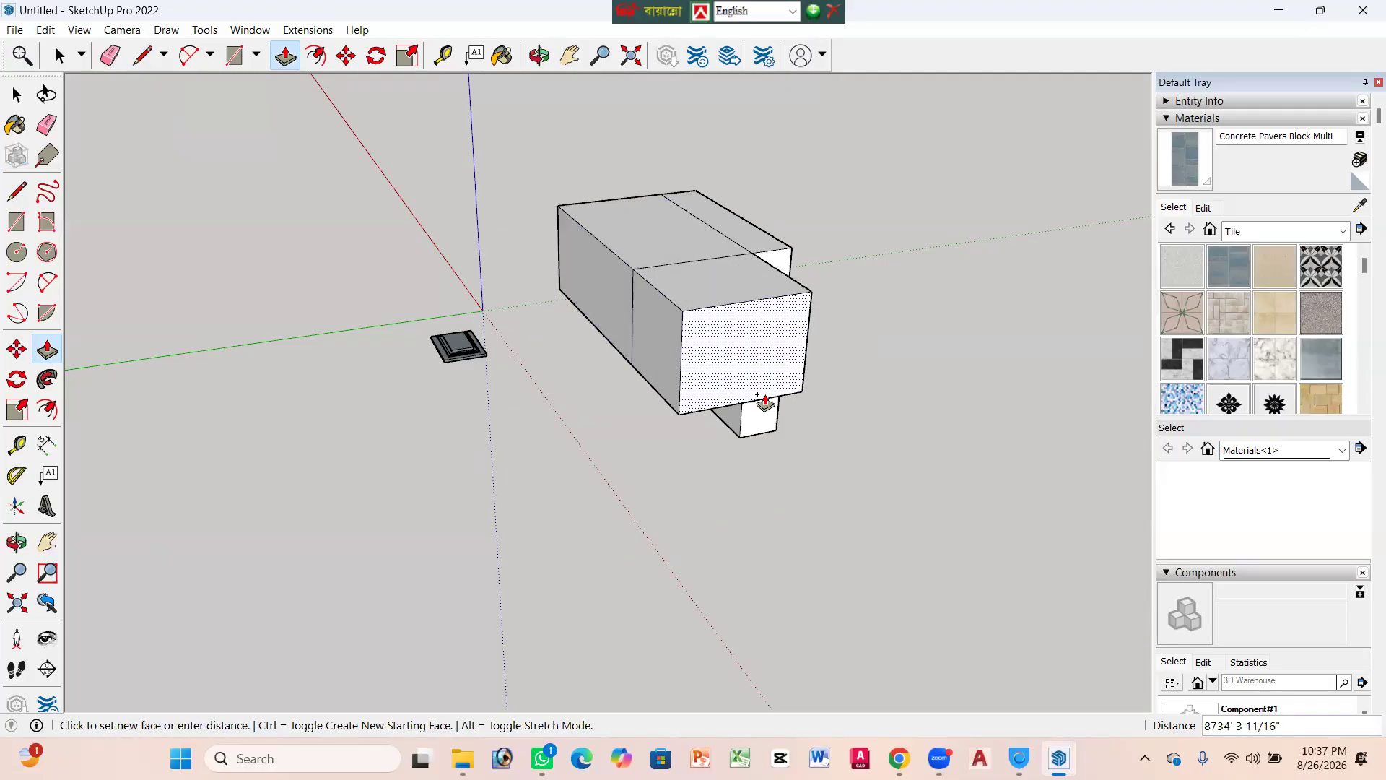
left_click(841, 322)
Step: Pull the exposed upper front face behind the long block about 3405' forward
scroll(799, 273, "up", 1)
scroll(786, 263, "up", 4)
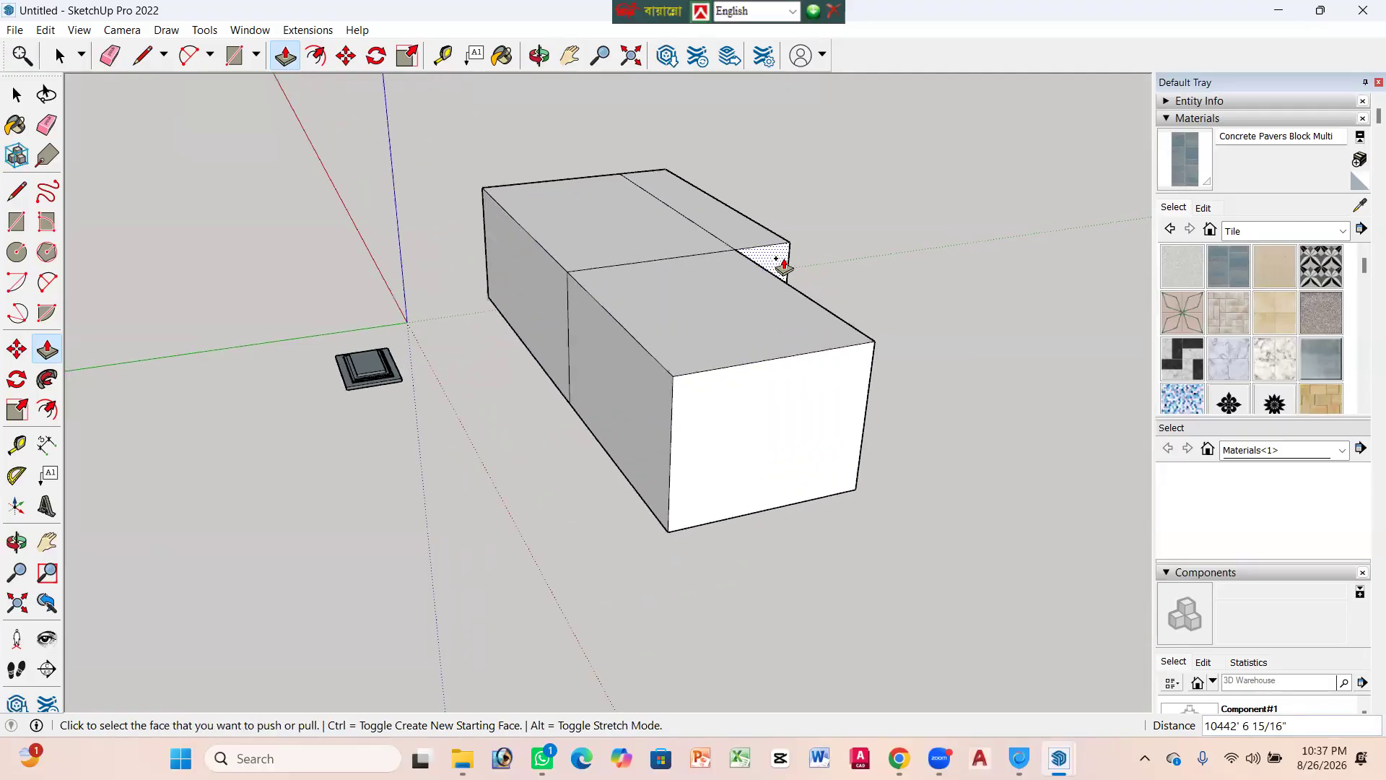
left_click(777, 259)
left_click(823, 293)
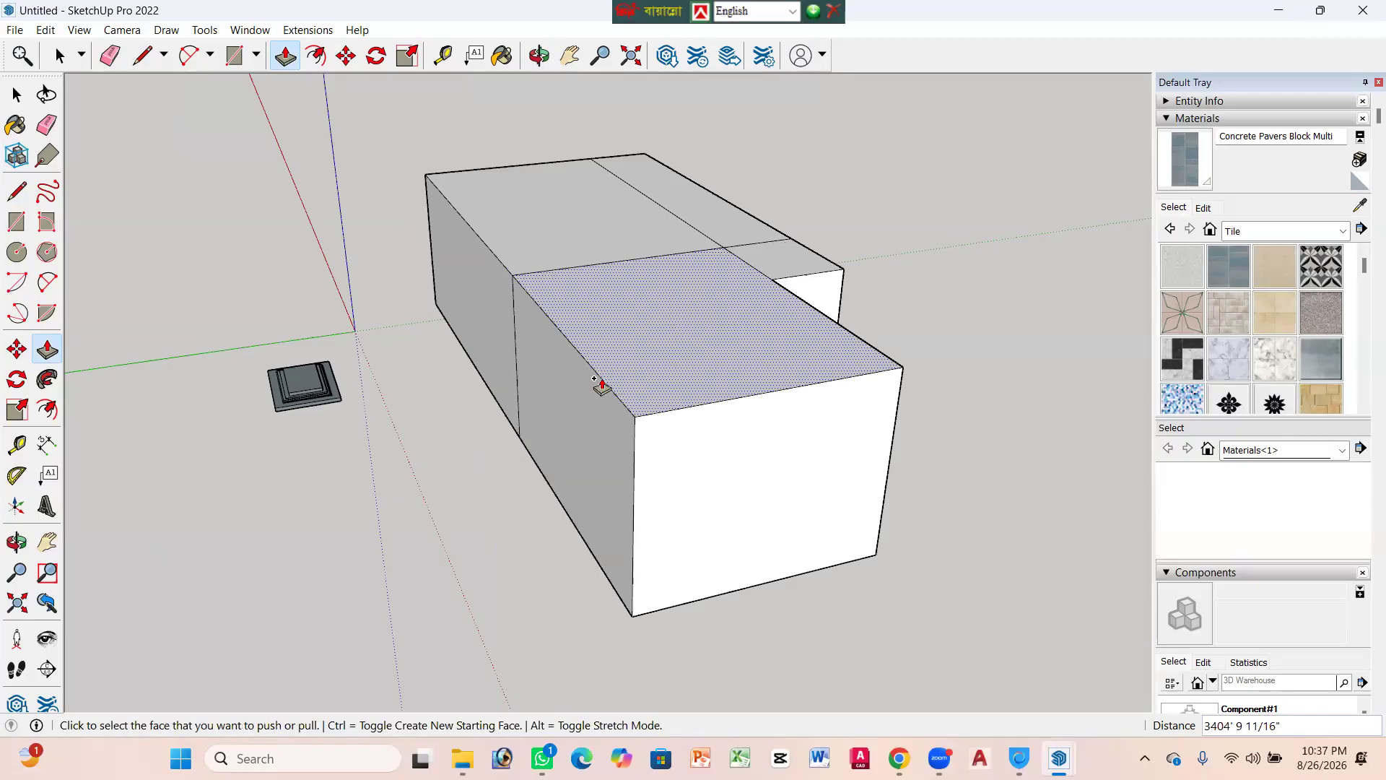
Step: Widen the long front block at its side face and pull its front face about 3027' forward
left_click(569, 392)
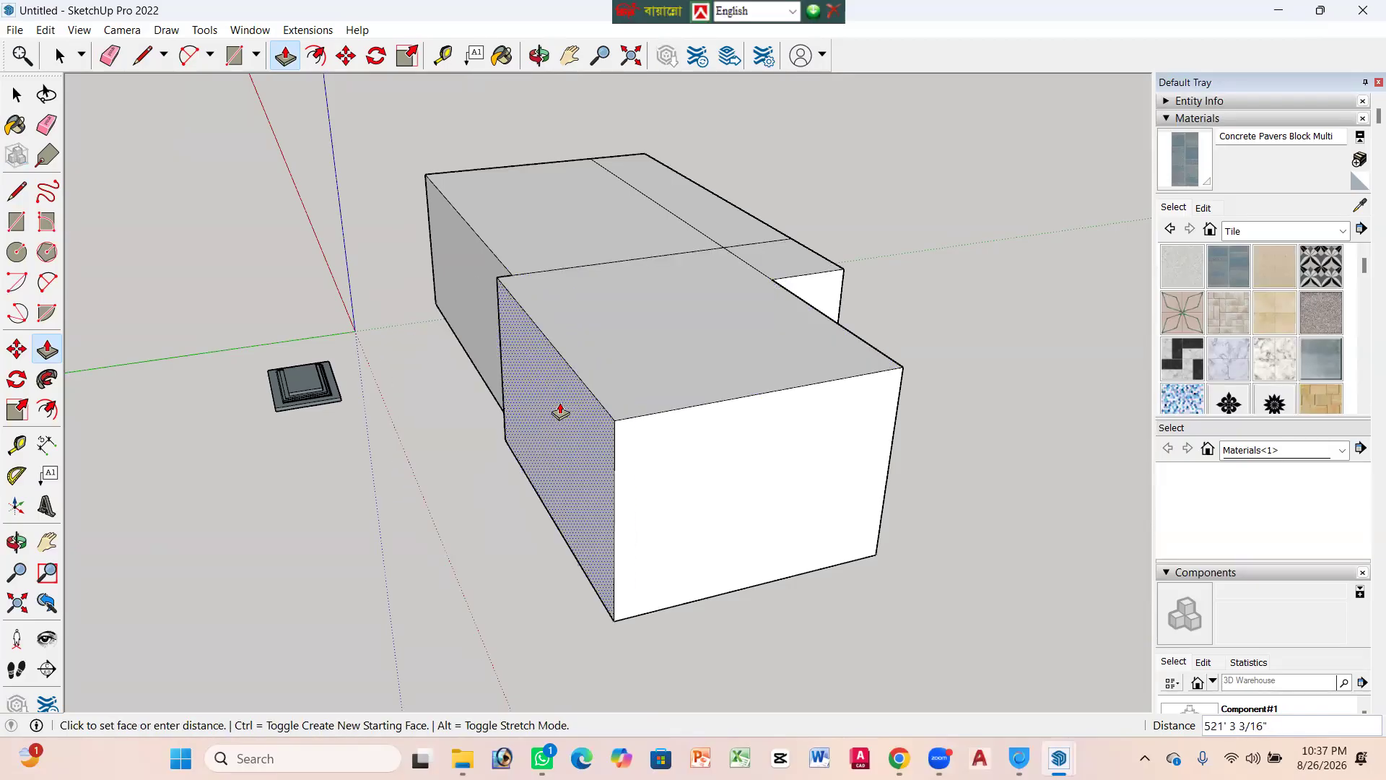
left_click(507, 405)
left_click(668, 523)
left_click(700, 399)
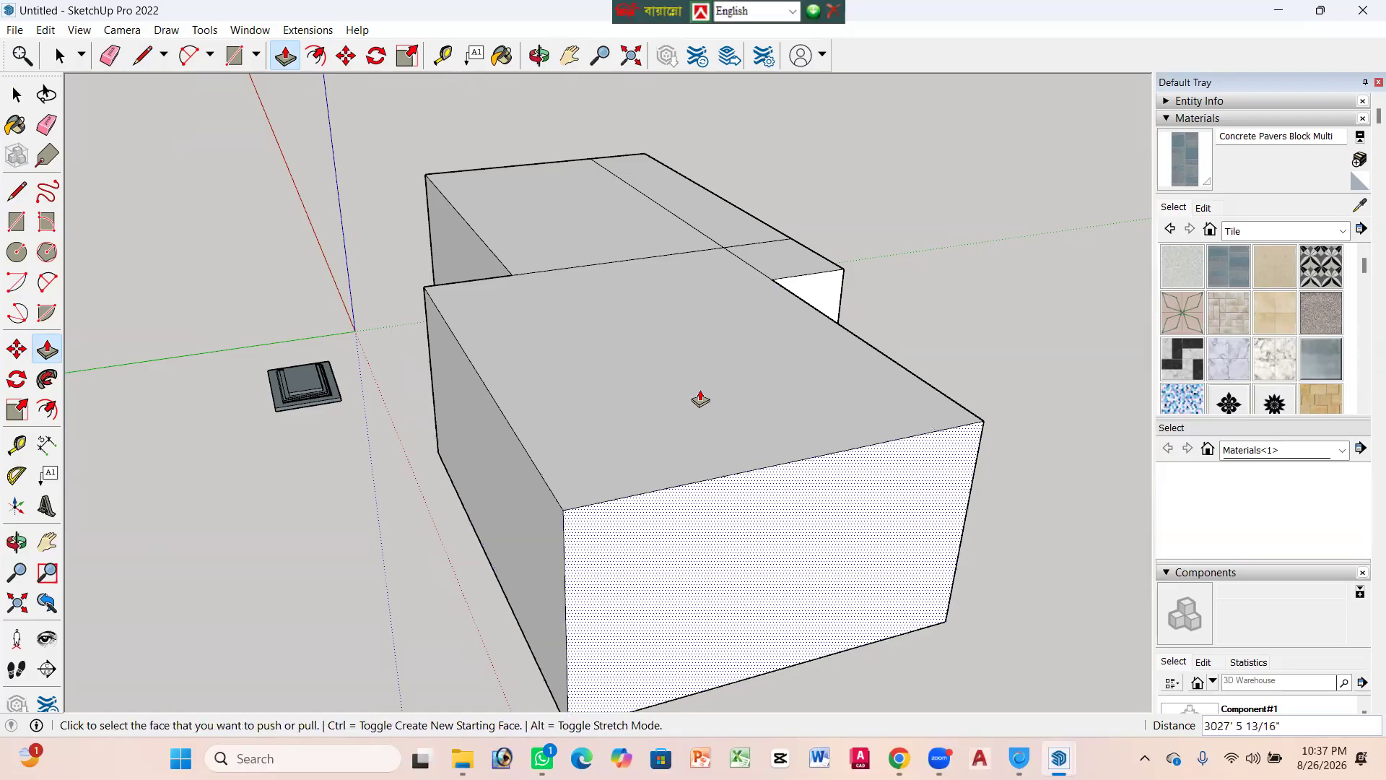
Step: Widen the front block further by pulling its side face outward, and adjust its front face with Push/Pull
scroll(700, 399, "down", 2)
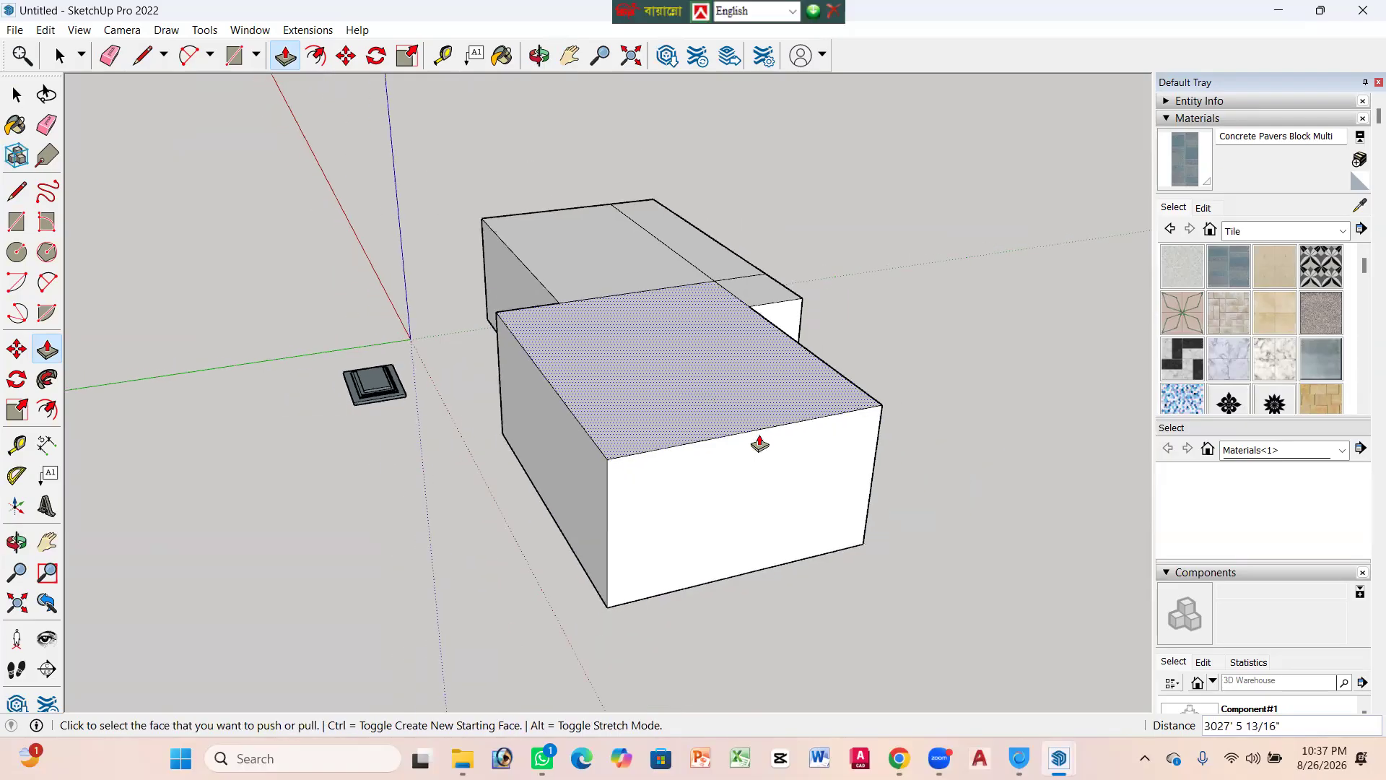
left_click(755, 485)
left_click(755, 464)
scroll(755, 464, "down", 1)
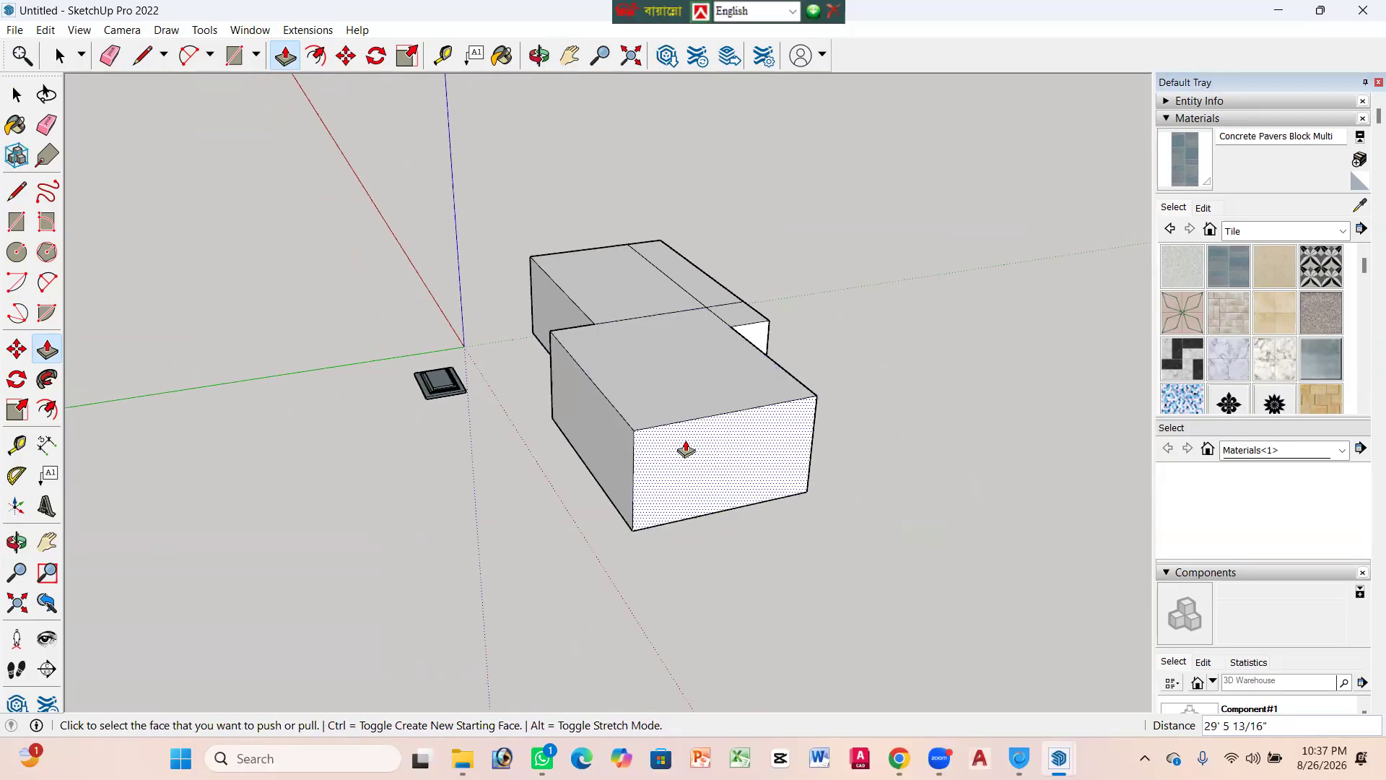
left_click(582, 436)
left_click(424, 479)
left_click(606, 461)
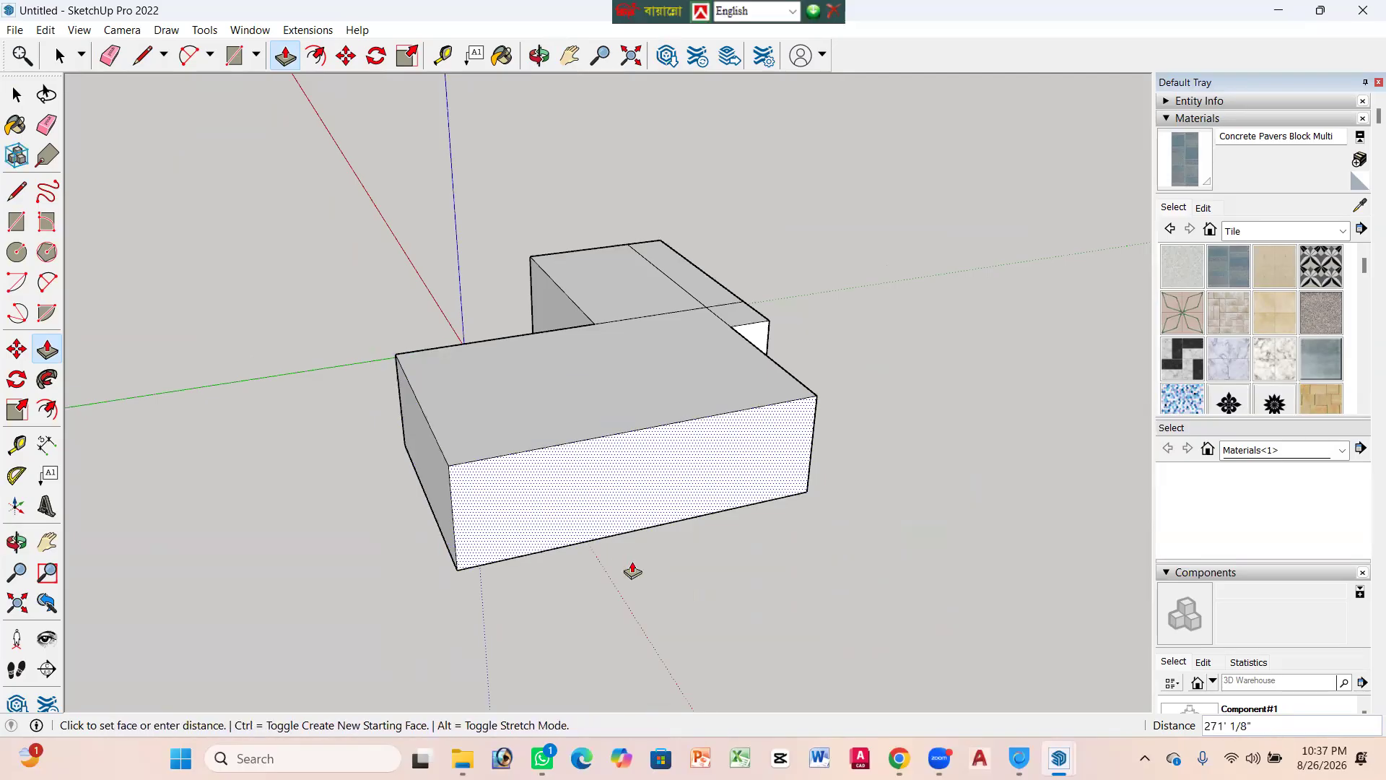
left_click(633, 571)
Step: From the opposite side, pull the narrow white face and the adjoining upper white face forward from the joined blocks
middle_click_drag(561, 405, 433, 431)
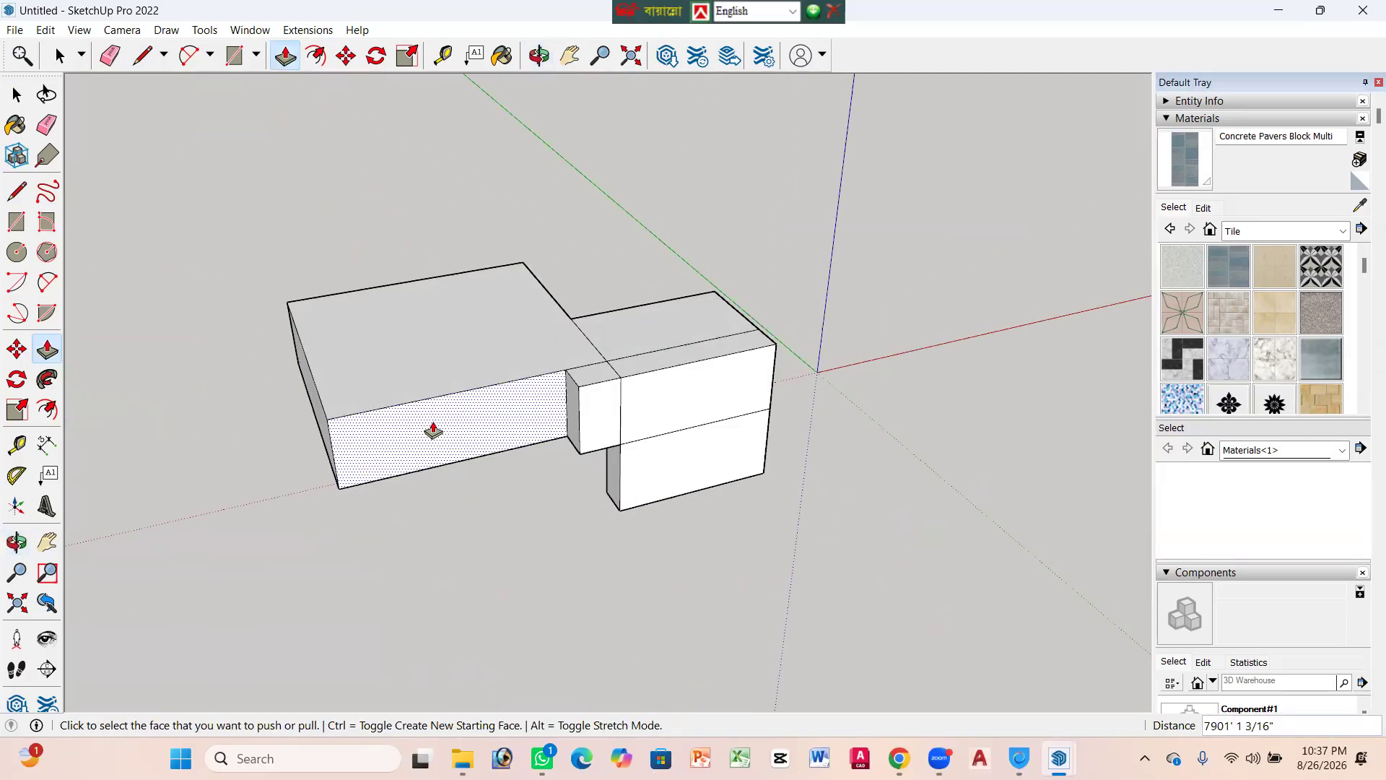
left_click(587, 418)
left_click(628, 486)
left_click(705, 424)
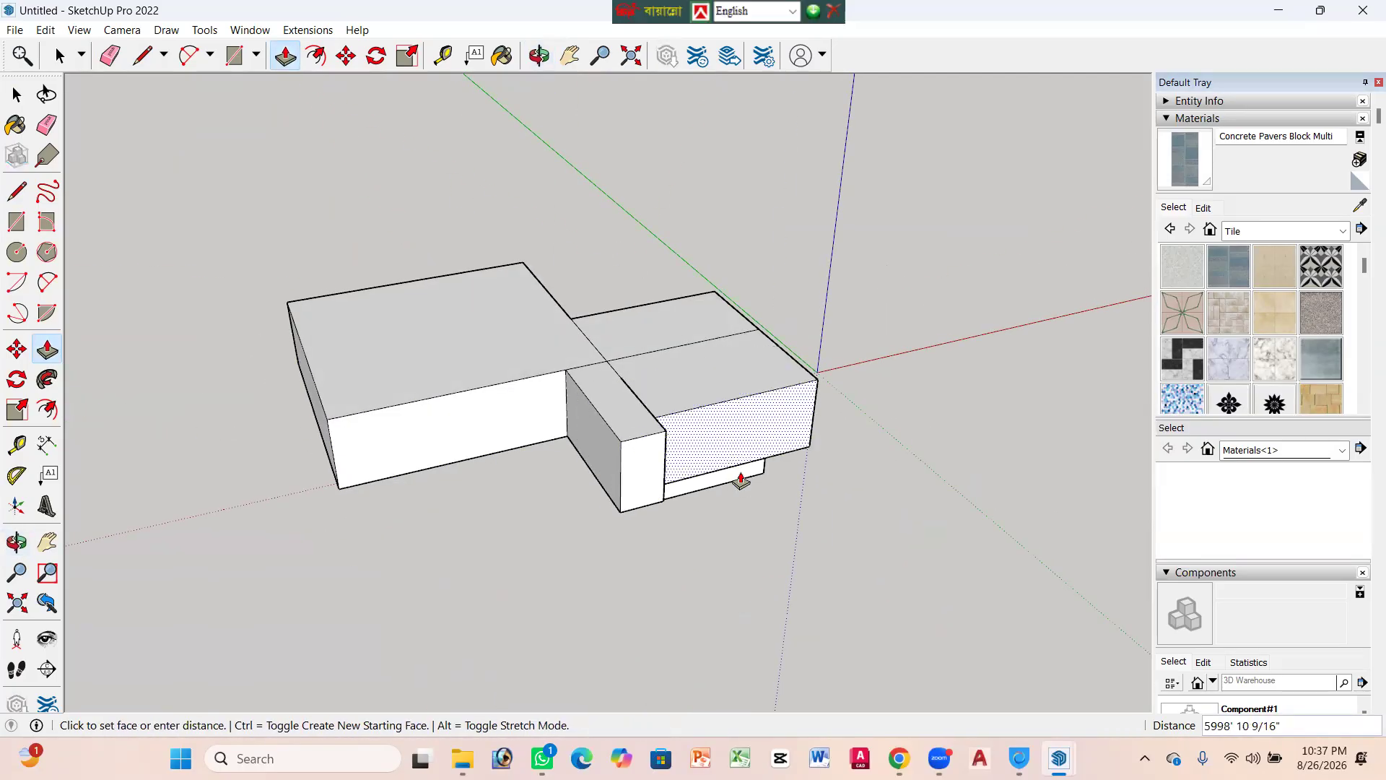
left_click(729, 469)
left_click(599, 440)
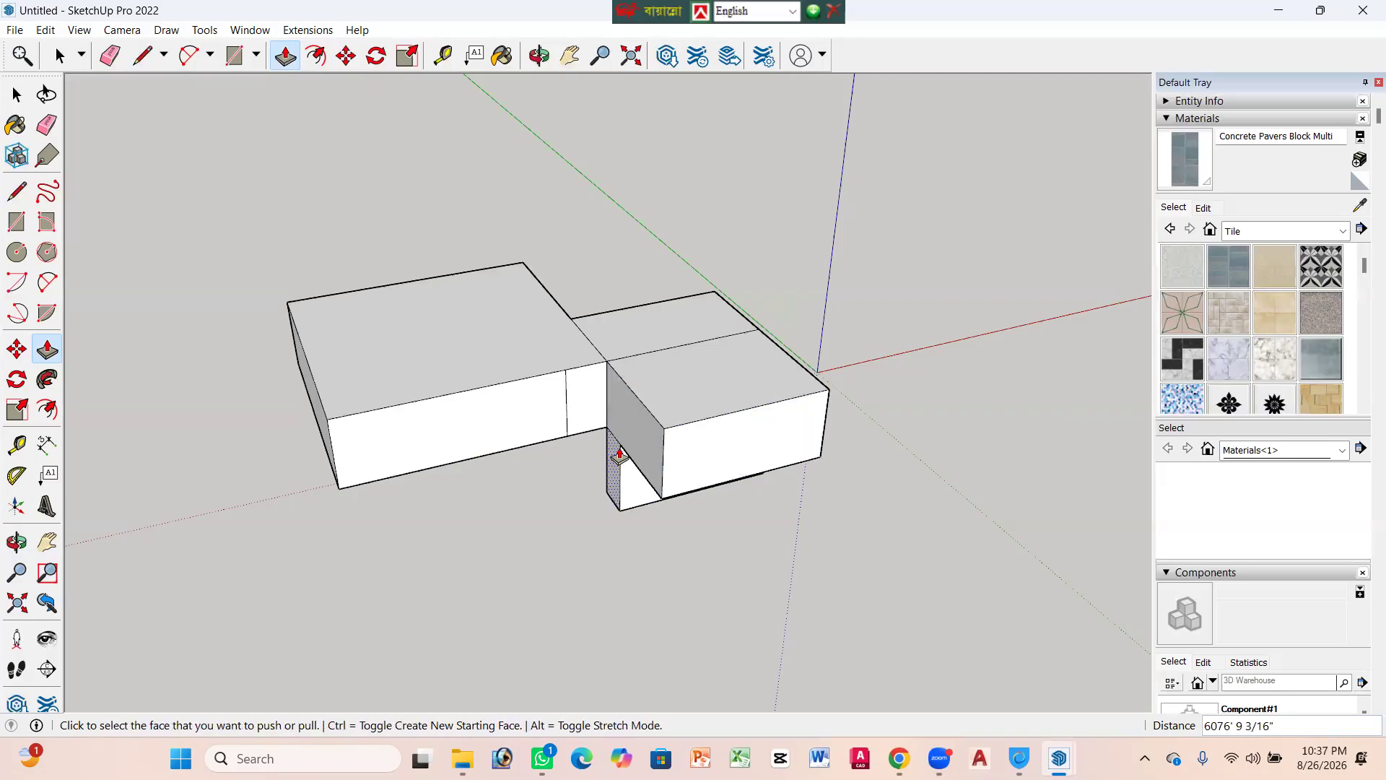
double_click(617, 456)
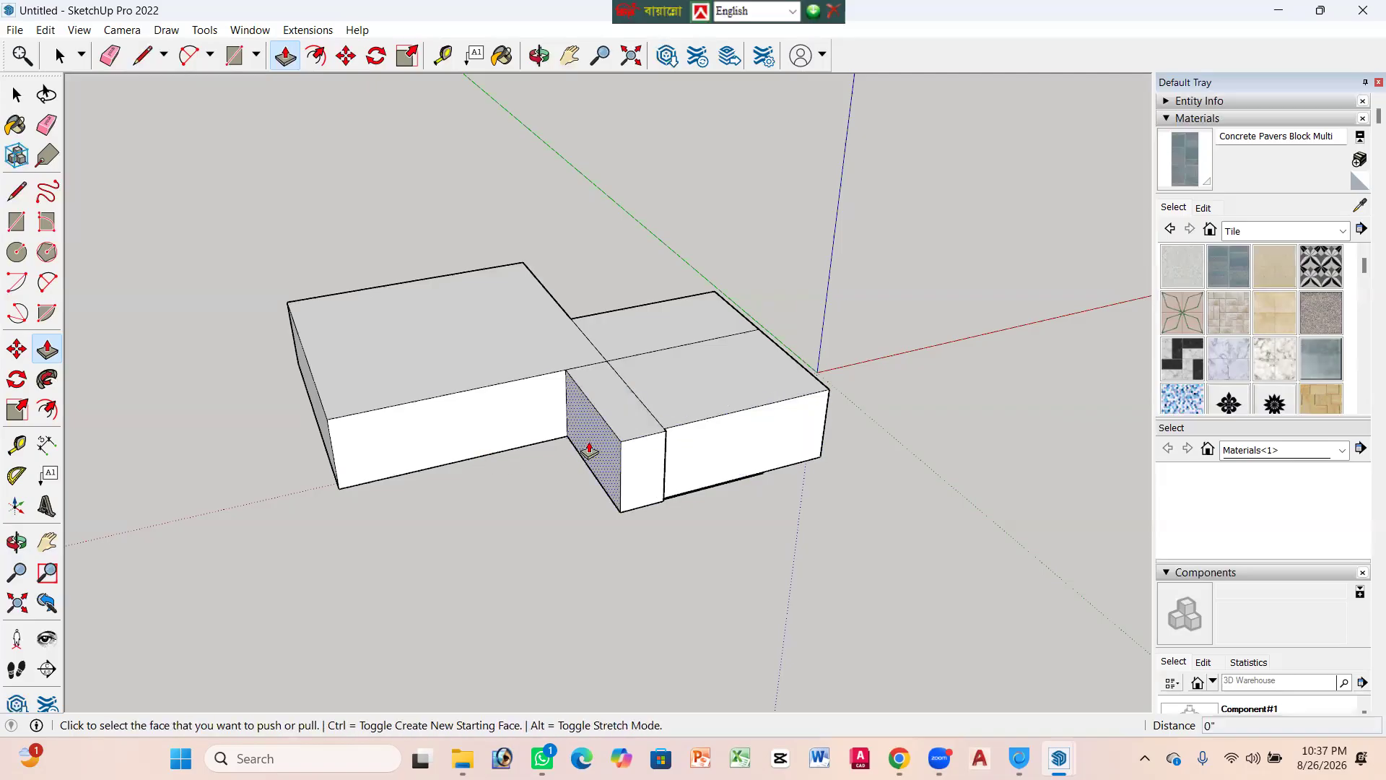
Step: Widen the narrow projecting section by pulling its side face about 6352' outward, and extend the same face further
left_click(589, 451)
left_click(503, 464)
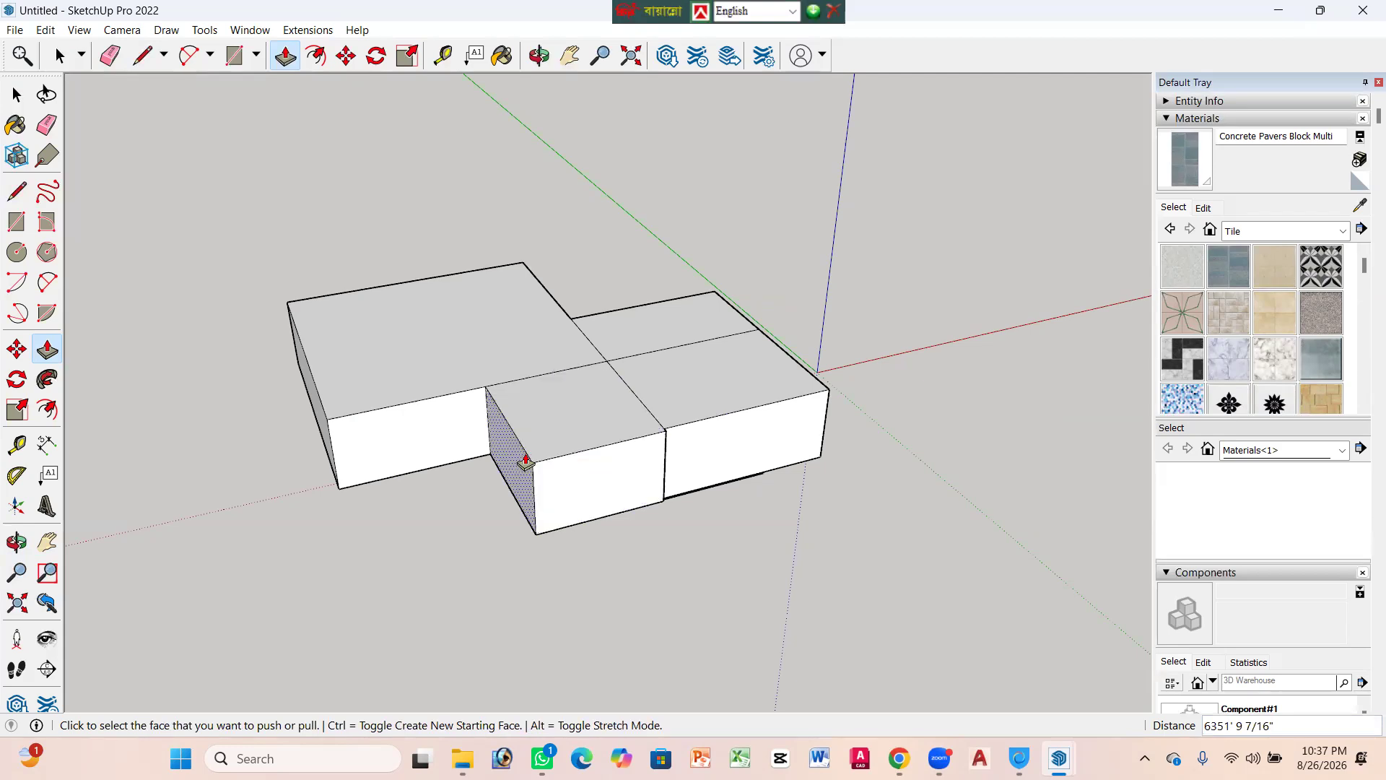
left_click(525, 462)
left_click(403, 475)
Step: Pull the widened section's front face about 9840' forward with Create New Starting Face enabled
left_click(498, 490)
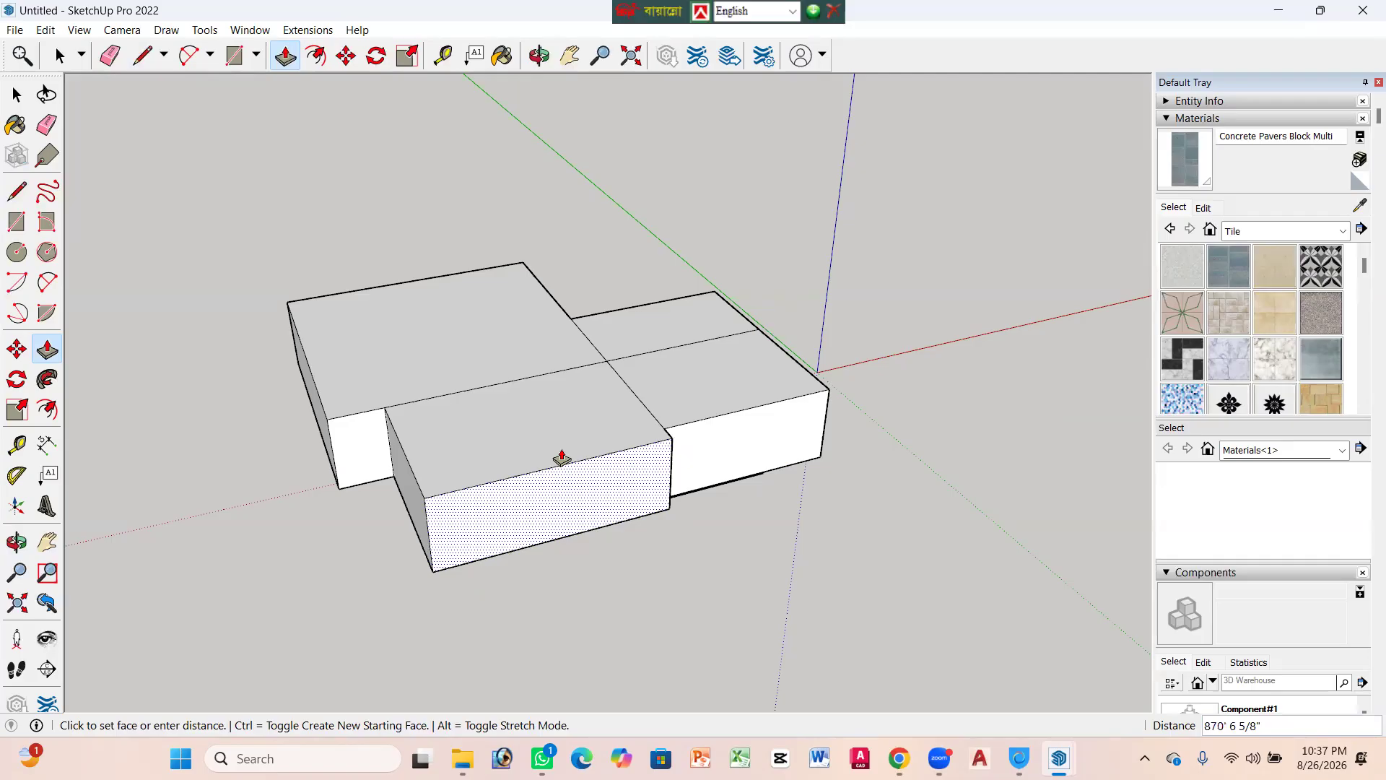
key("ctrl")
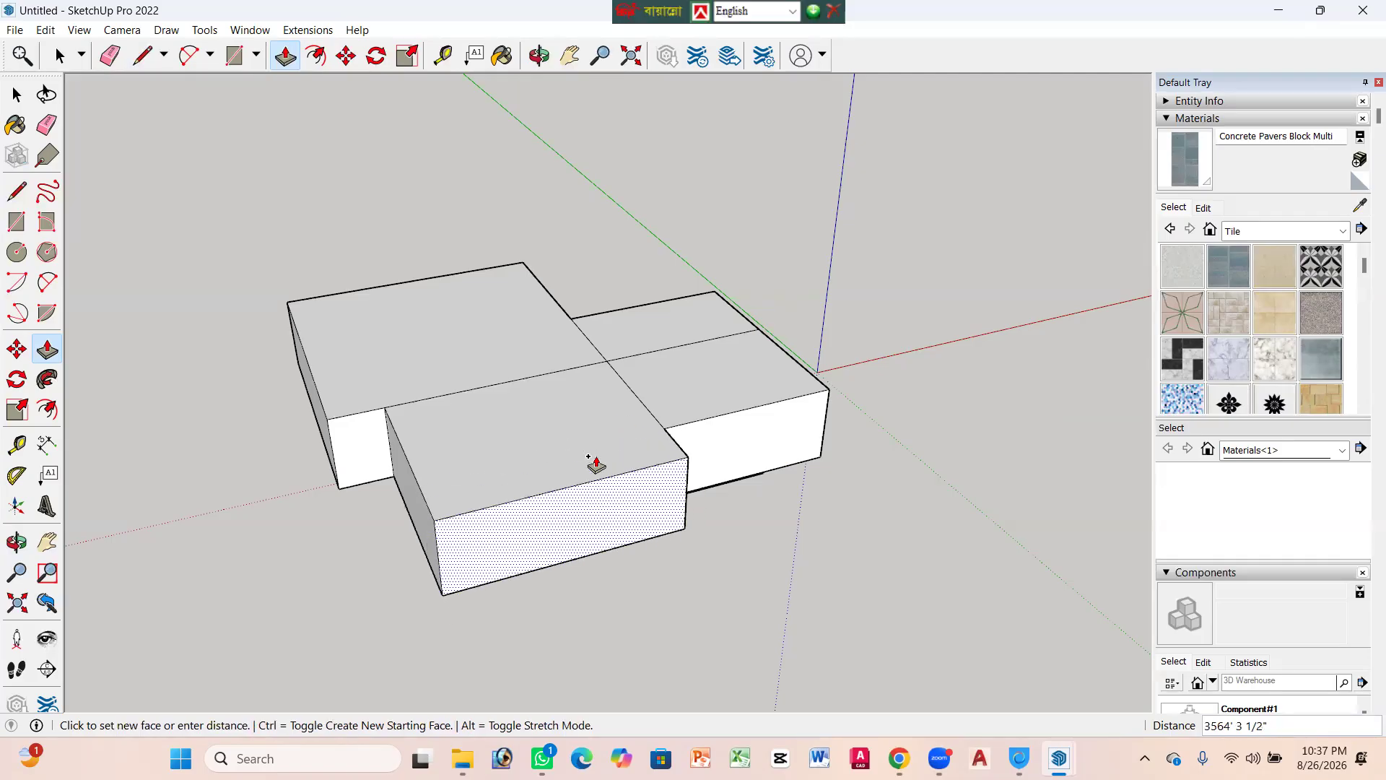
scroll(635, 524, "down", 1)
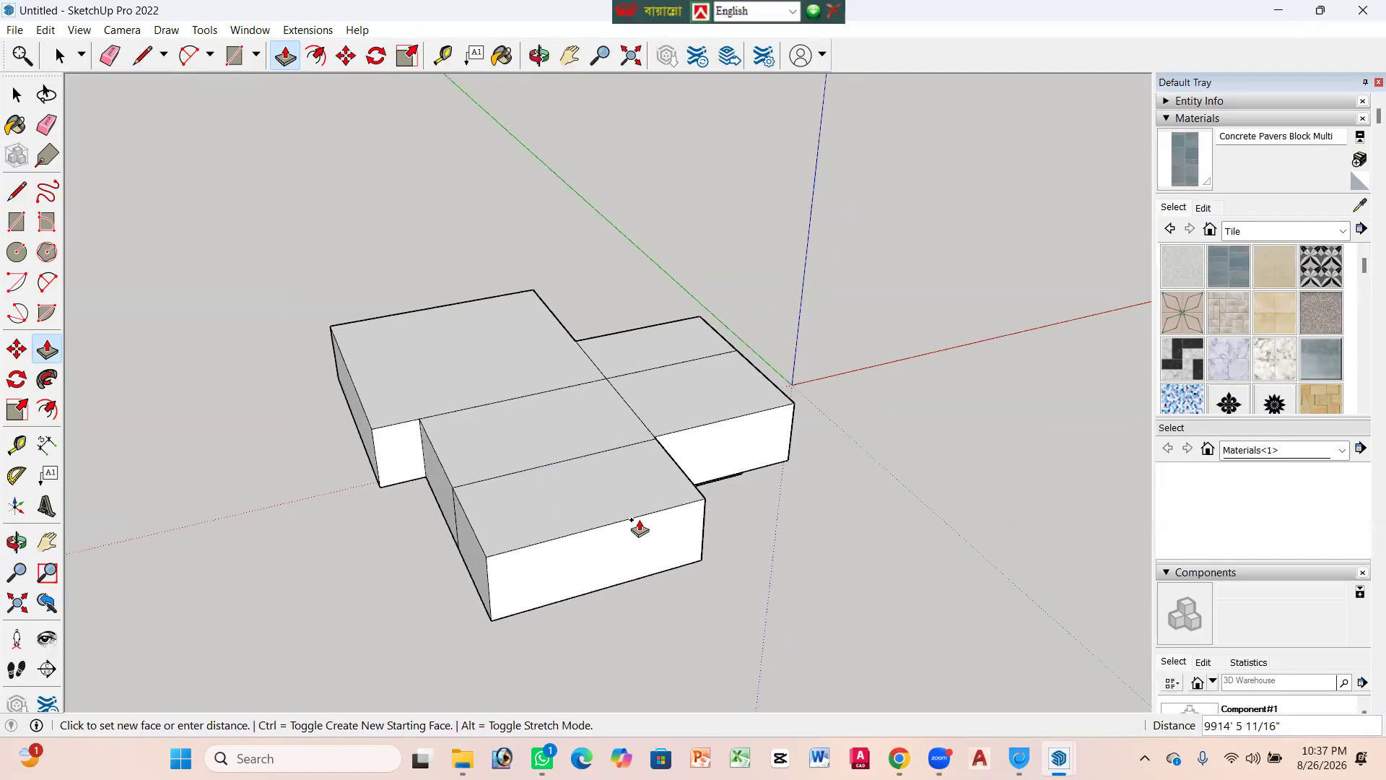
left_click(658, 496)
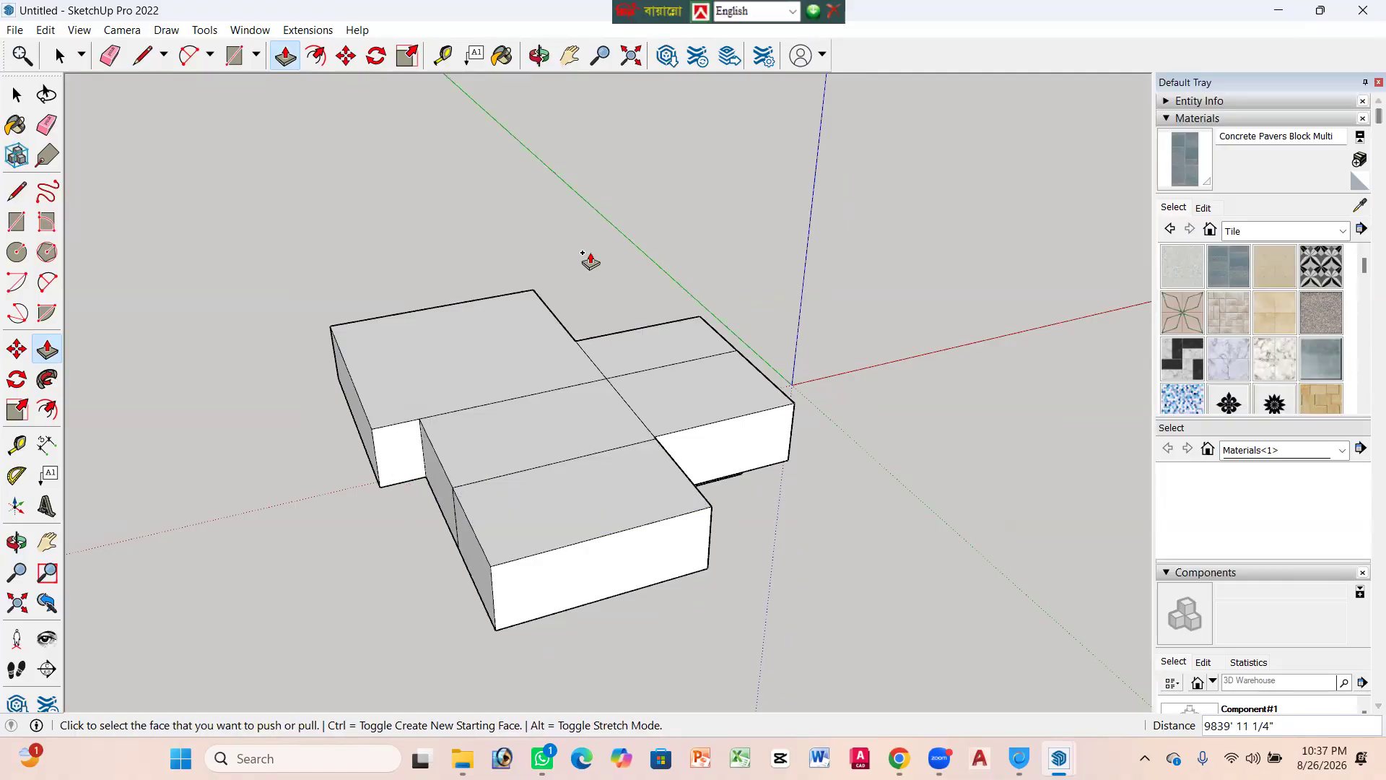
Step: Raise the top face of the middle section about 778' with Push/Pull
scroll(681, 252, "down", 1)
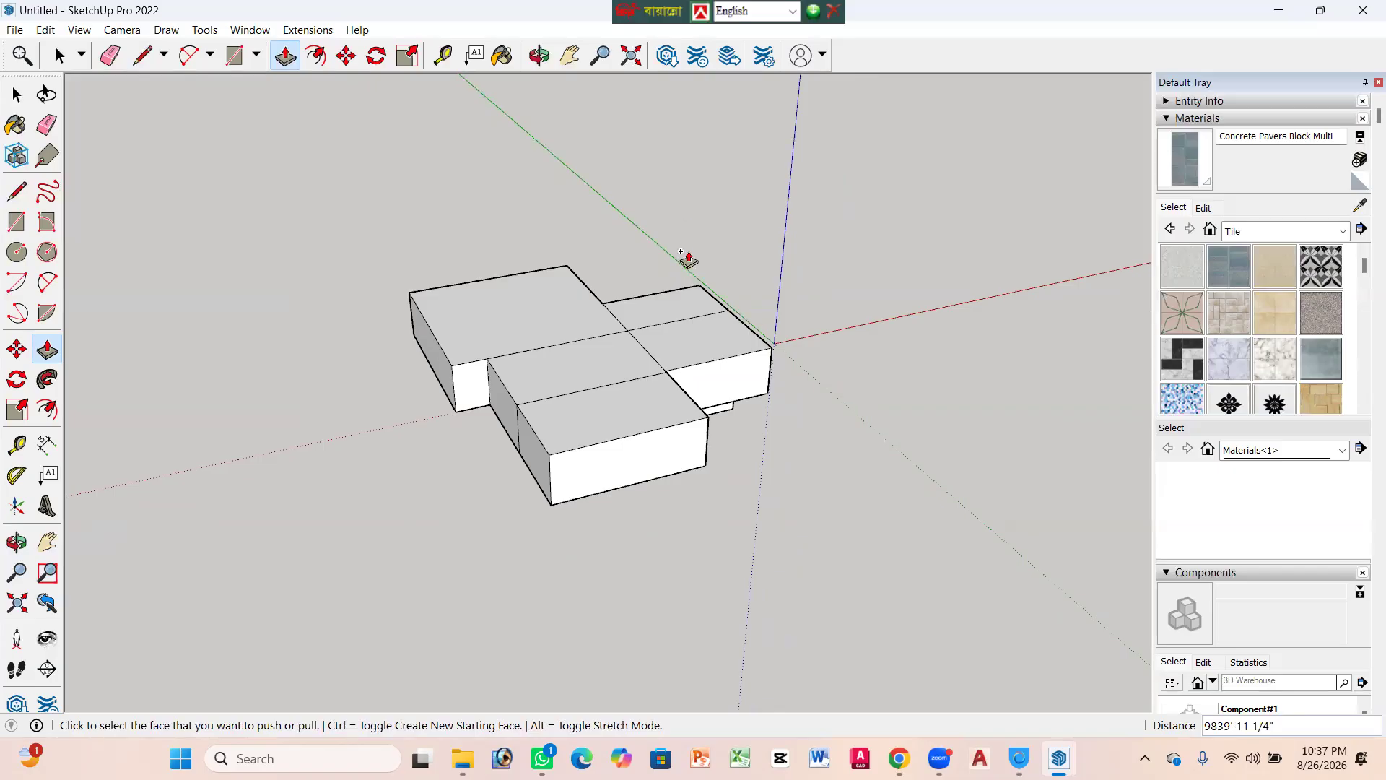
scroll(556, 350, "down", 2)
scroll(549, 346, "up", 2)
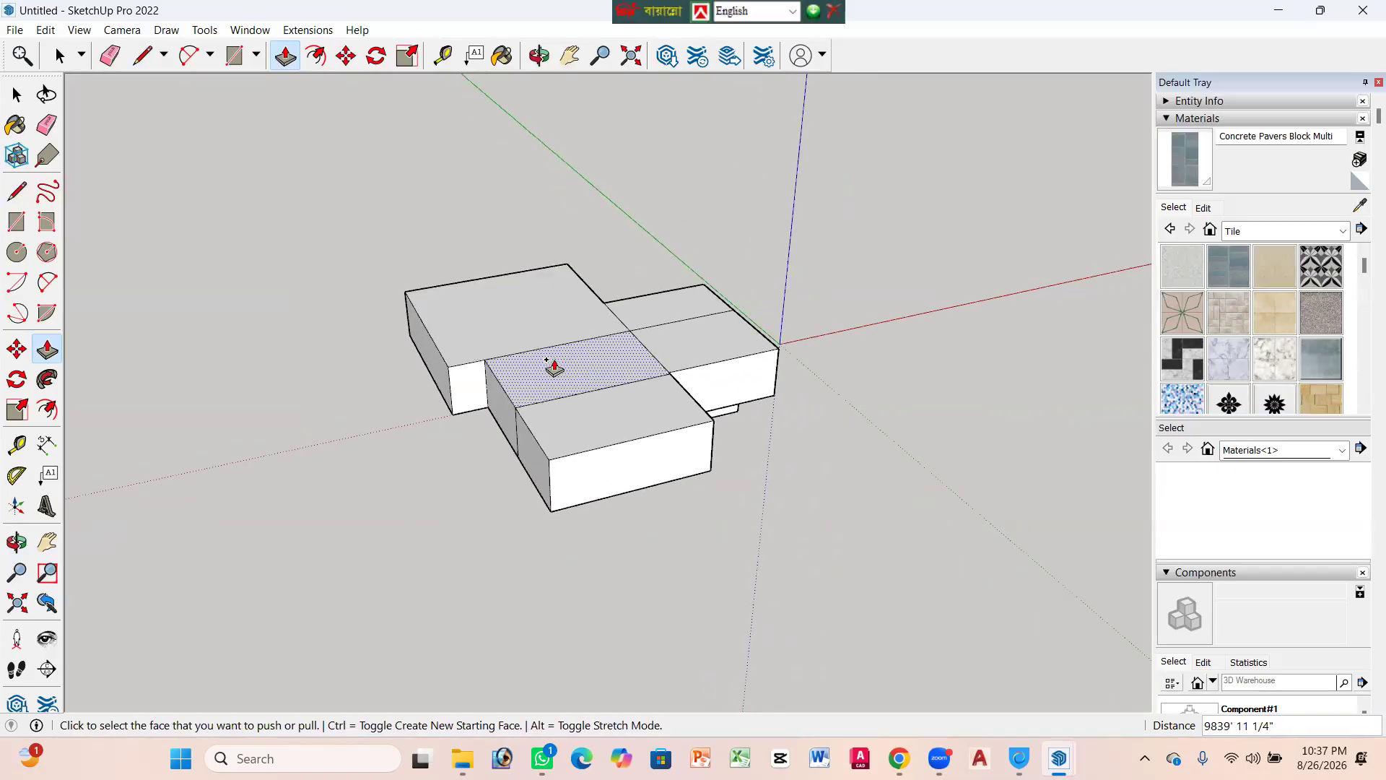
left_click_drag(547, 359, 547, 353)
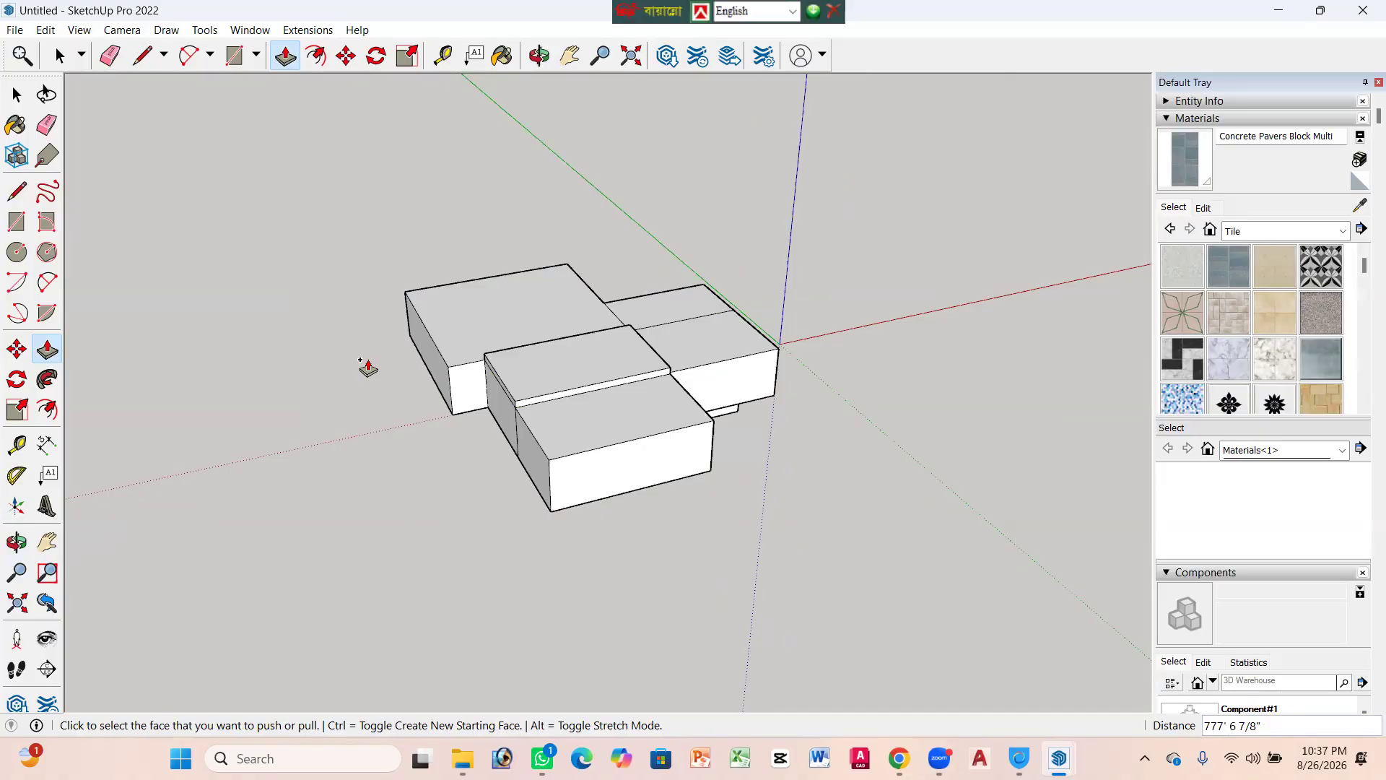
Step: Try moving the large block's top face with the Move tool, and undo the move
scroll(375, 238, "down", 1)
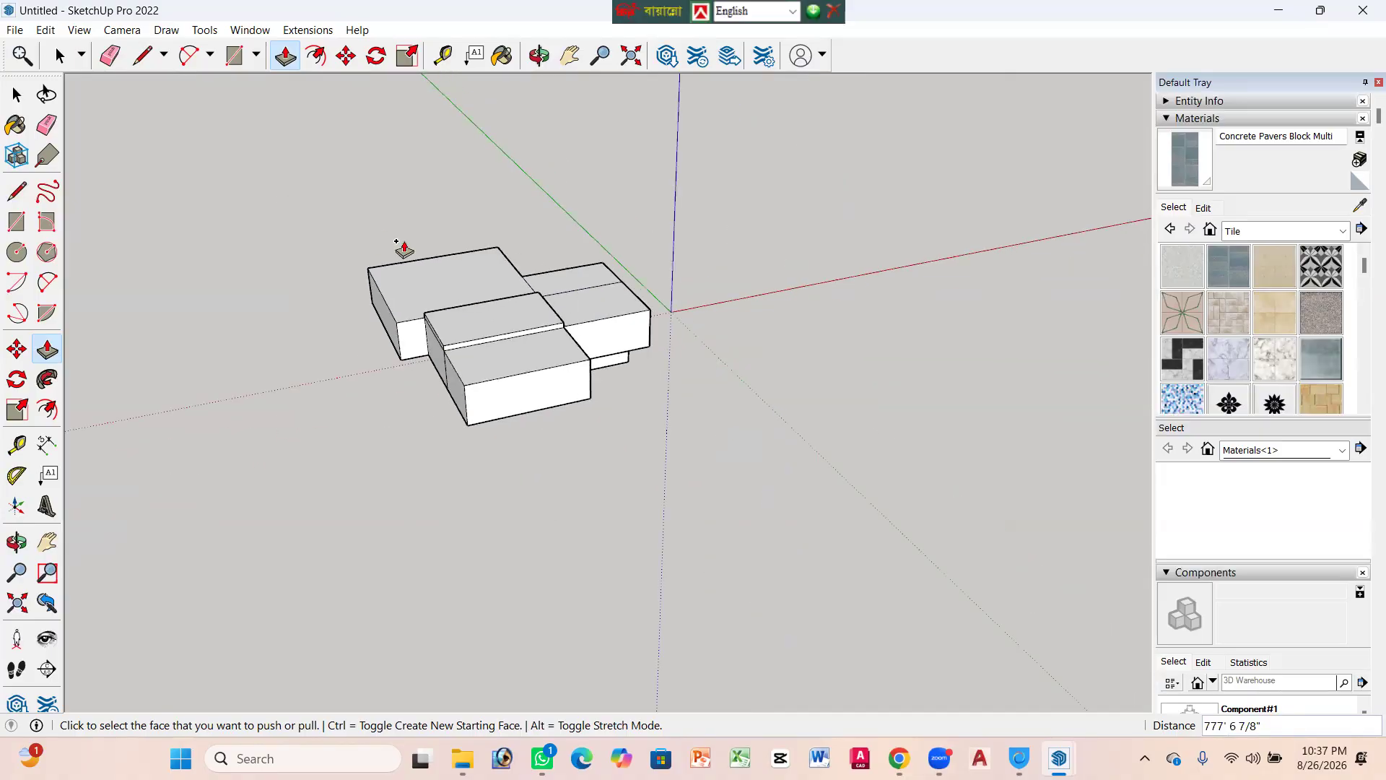
scroll(419, 296, "up", 2)
scroll(426, 289, "down", 1)
scroll(430, 279, "up", 1)
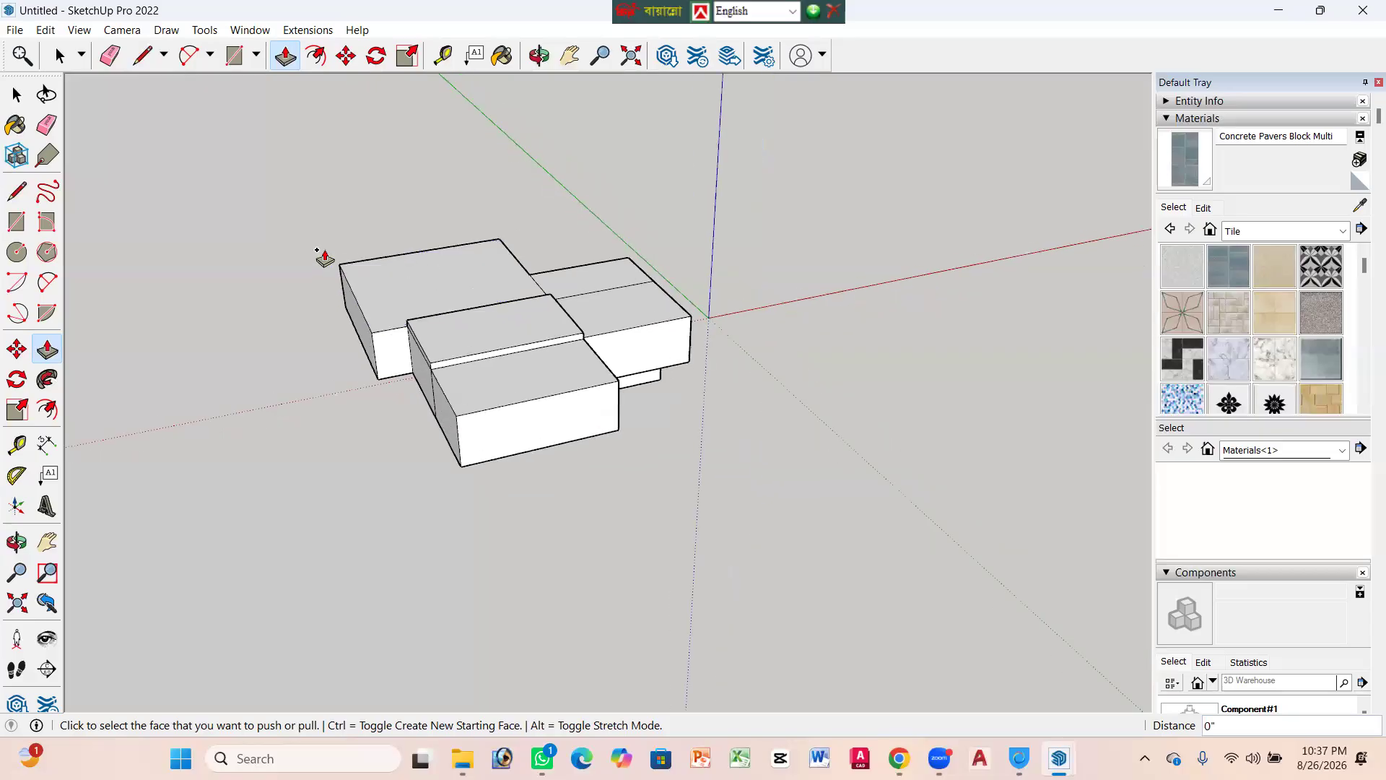
key("m")
left_click(403, 275)
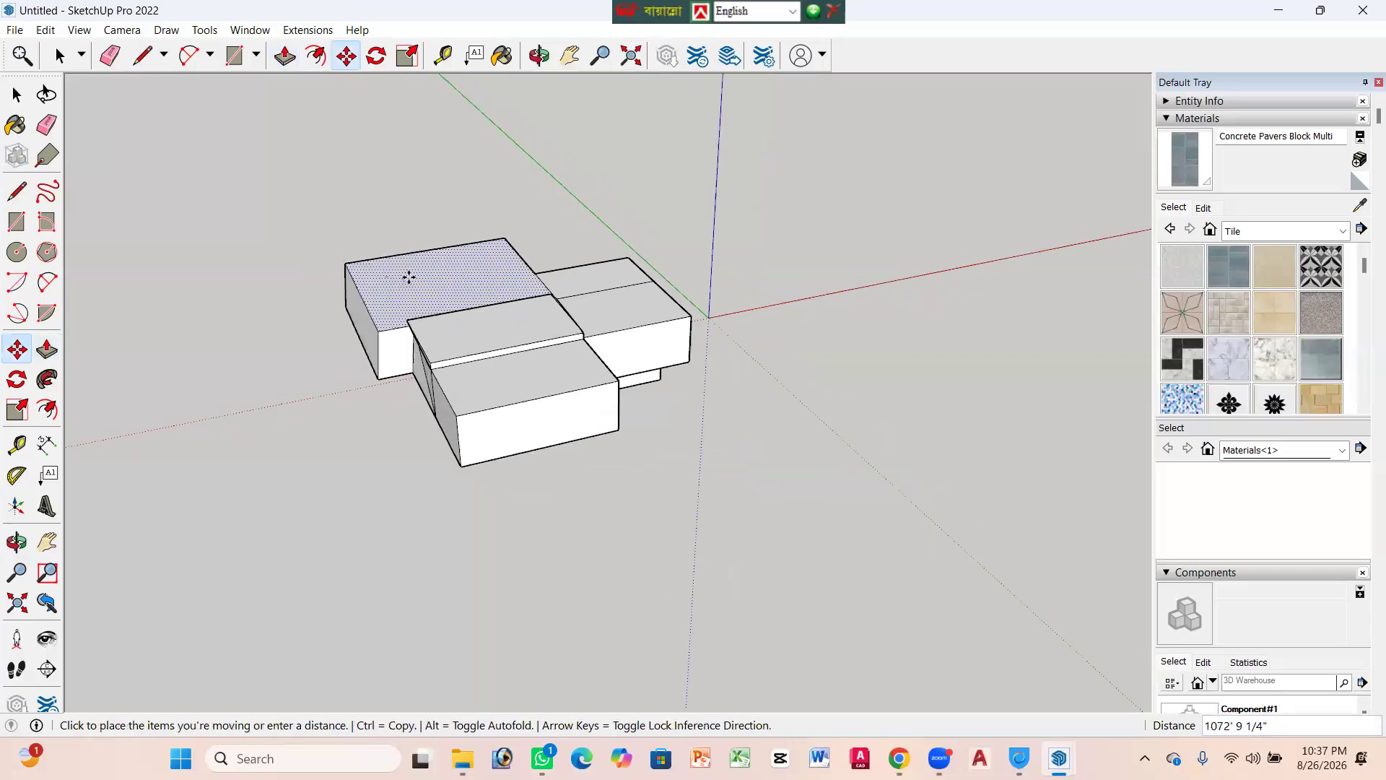
left_click(350, 233)
key("ctrl+z")
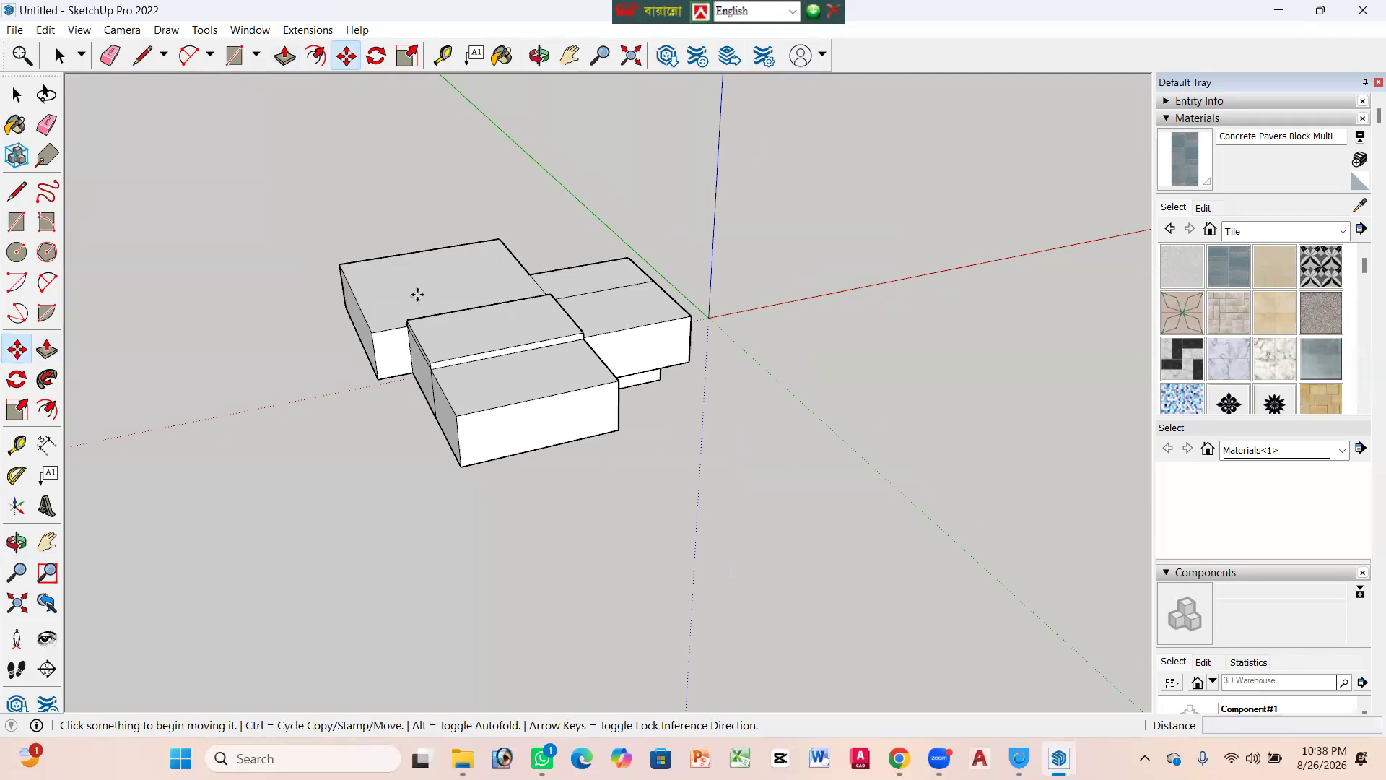
left_click(399, 291)
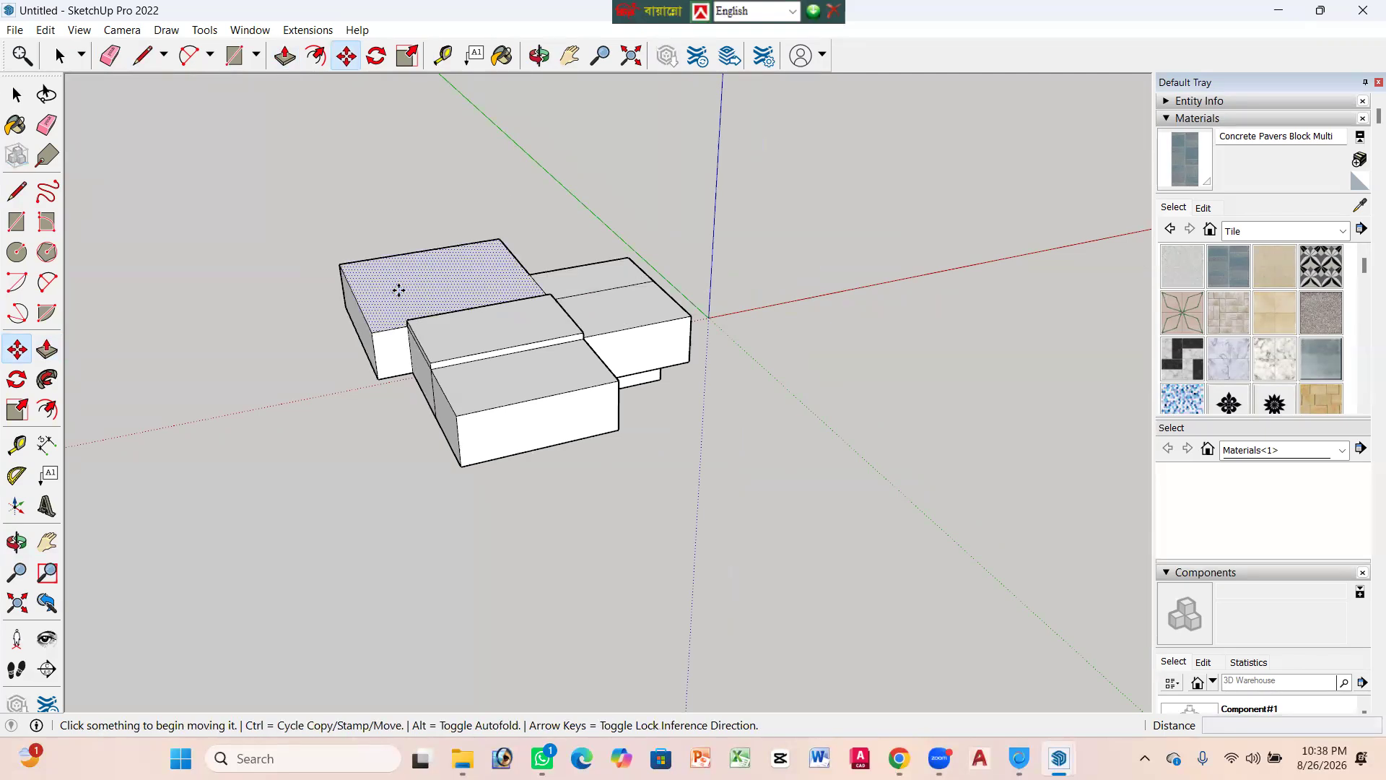
left_click(398, 291)
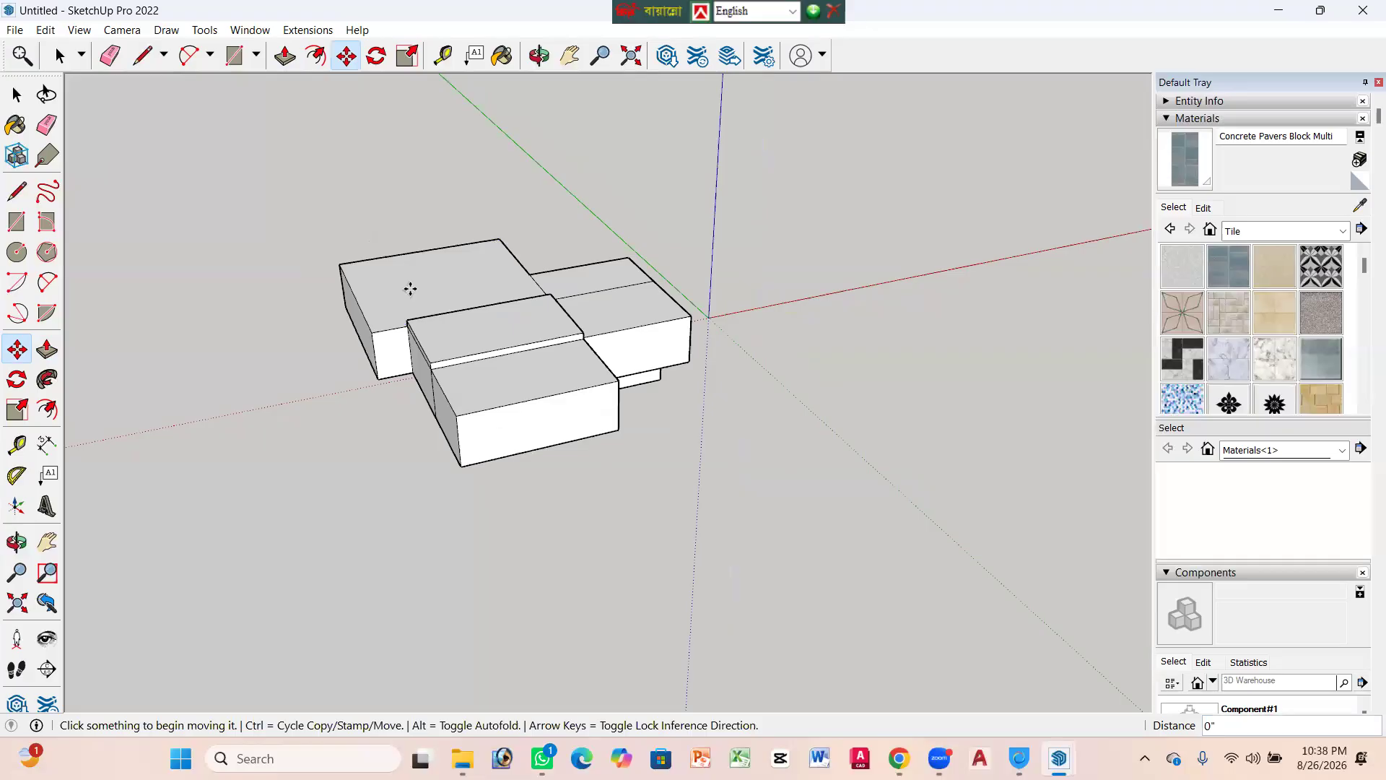
scroll(410, 311, "down", 1)
middle_click_drag(410, 310, 310, 356)
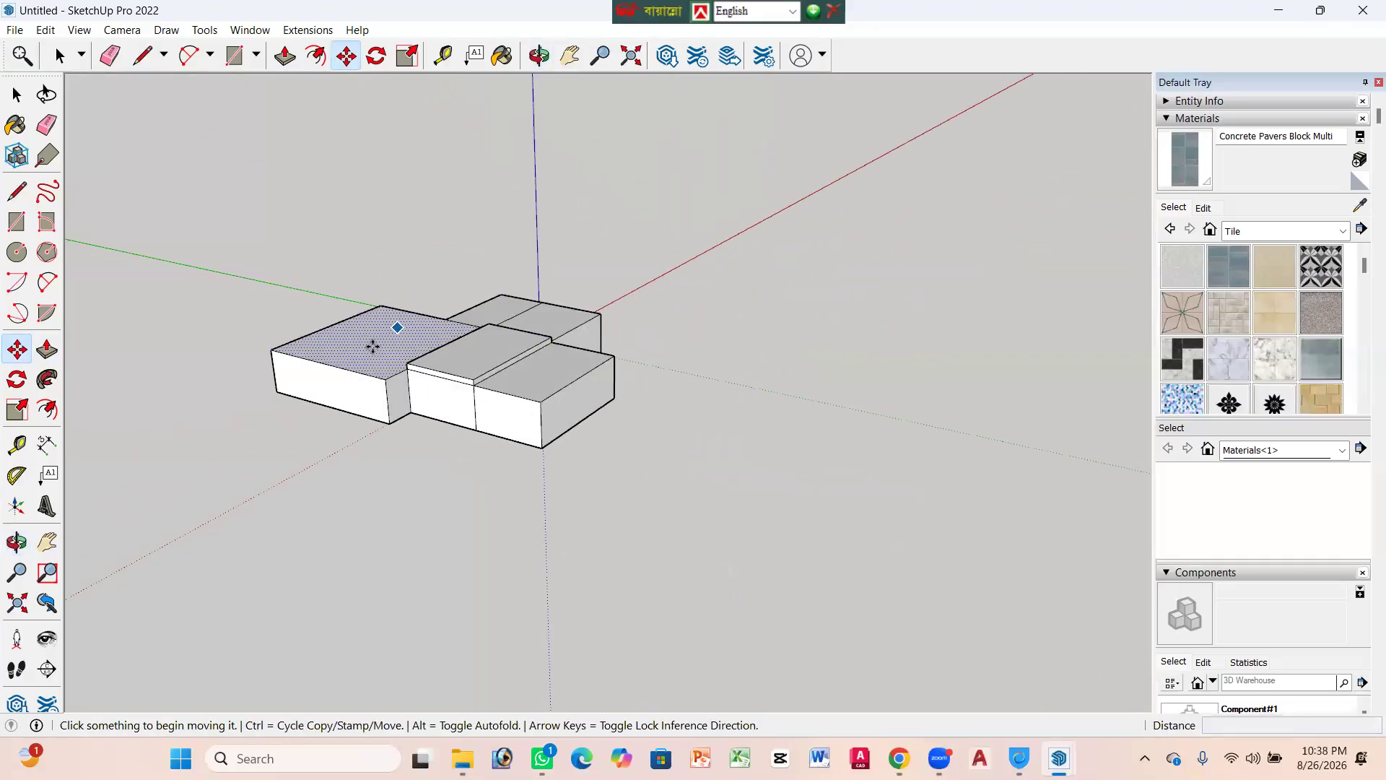
Step: Undo the earlier block modelling and the drawn face until only the small stepped slab near the origin remains
key("ctrl+z")
key("ctrl+z")
key("ctrl+z")
key("ctrl+z")
key("ctrl+z")
key("ctrl+z")
key("ctrl+z")
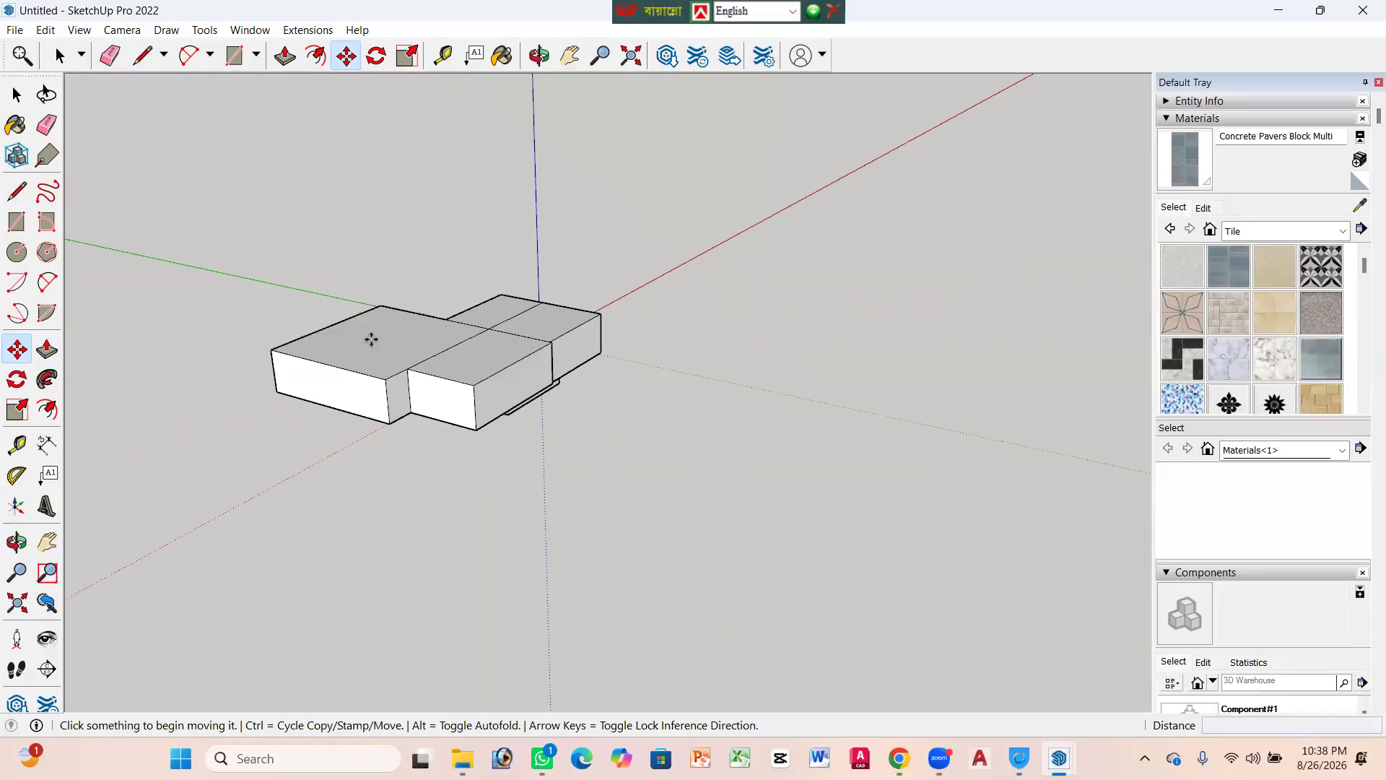
key("ctrl+z")
key("ctrl+z")
key("ctrl+z")
key("ctrl+z")
key("ctrl+z")
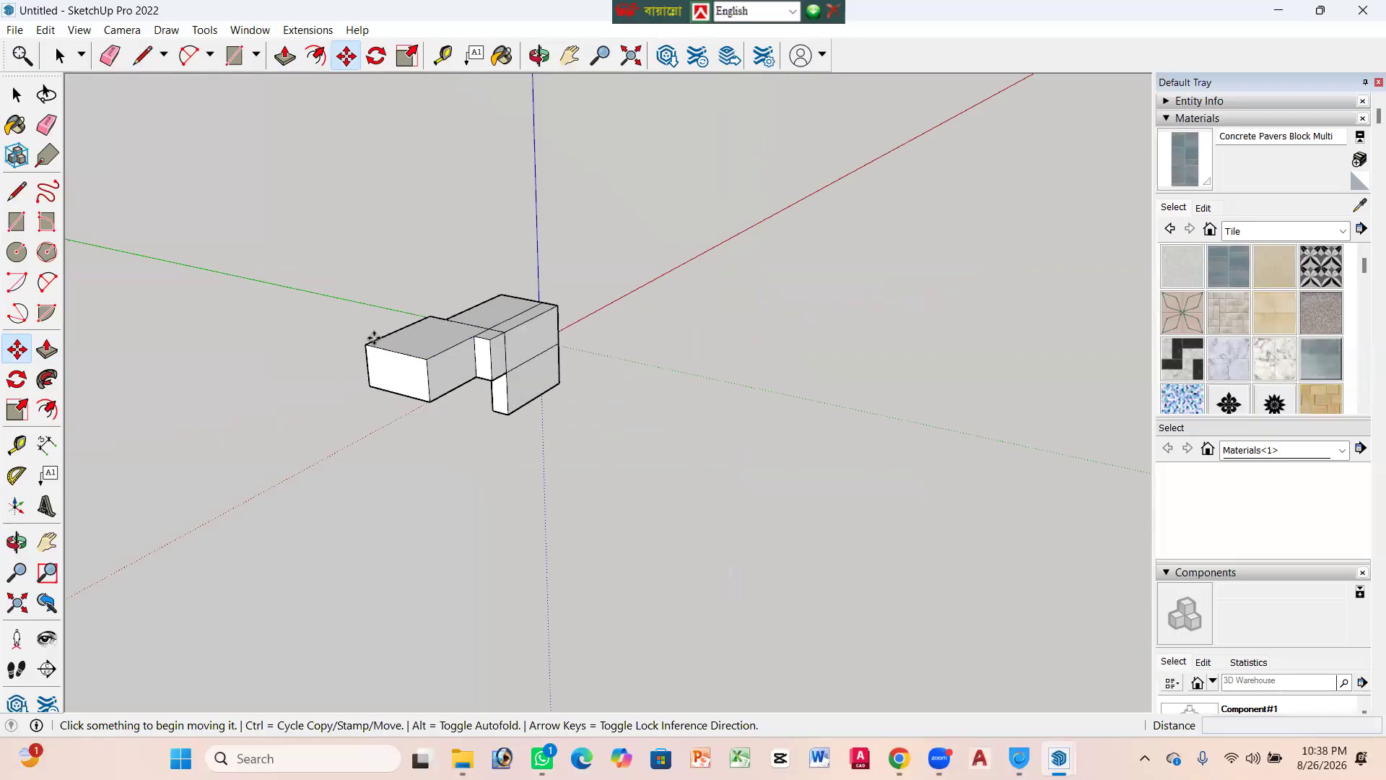
key("ctrl+z")
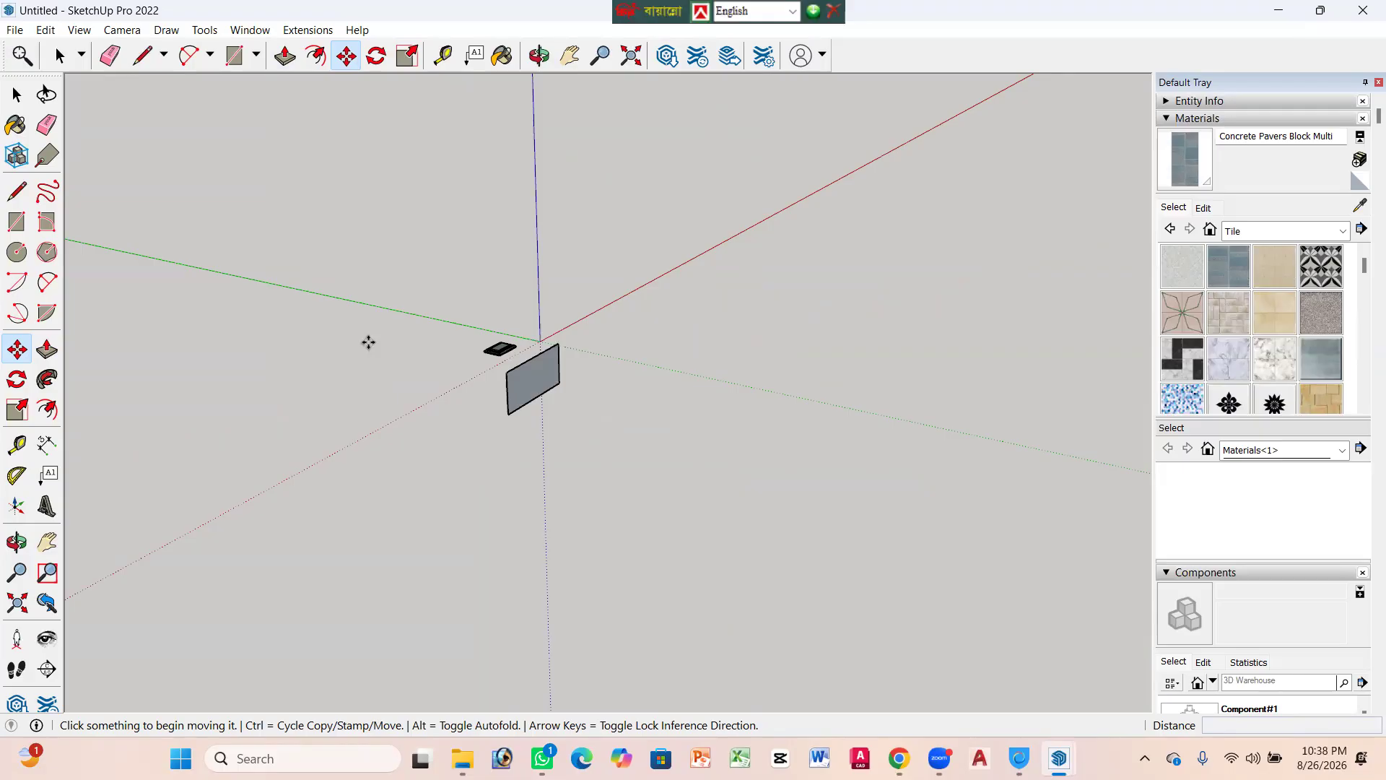
scroll(532, 369, "up", 1)
key("ctrl+z")
key("ctrl+z")
scroll(491, 345, "up", 2)
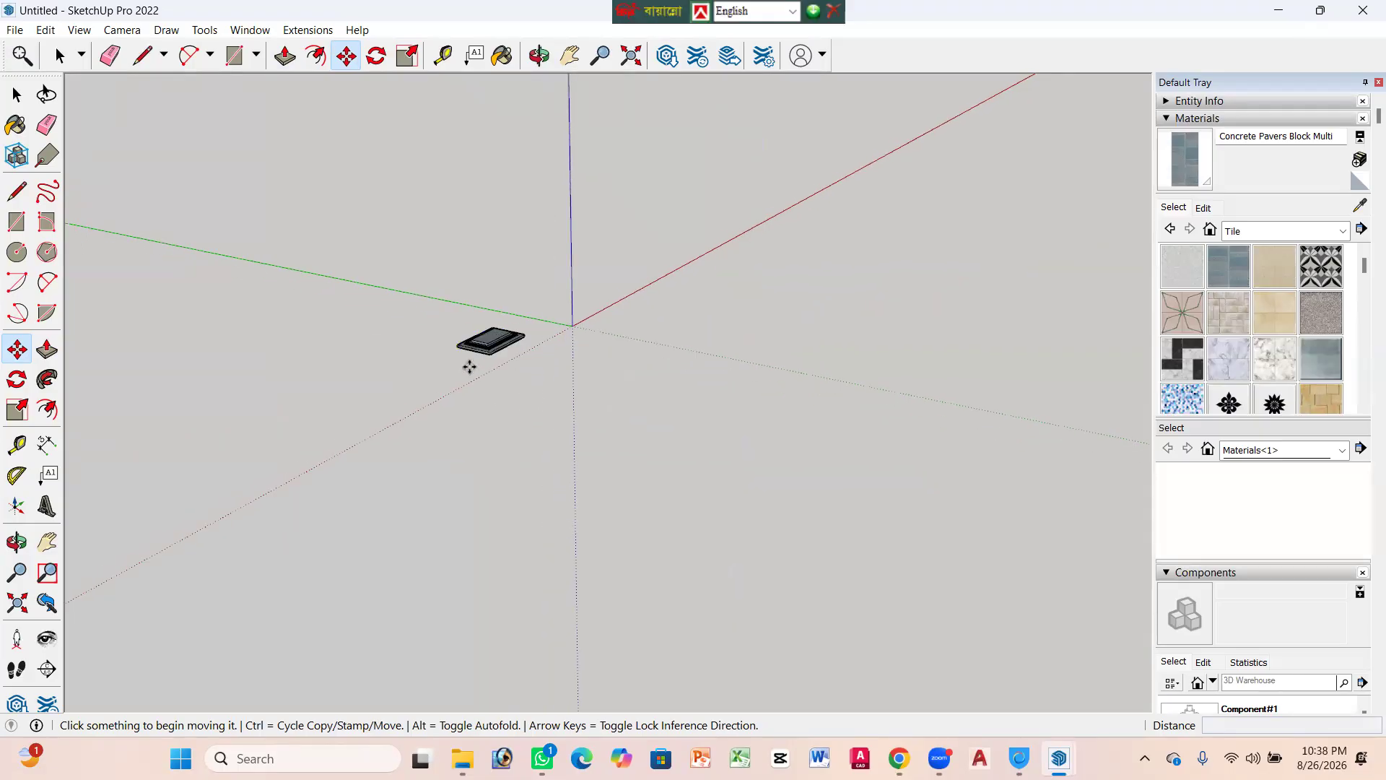
Step: Move the stepped slab away from the origin along the green axis direction with the Move tool
left_click(460, 323)
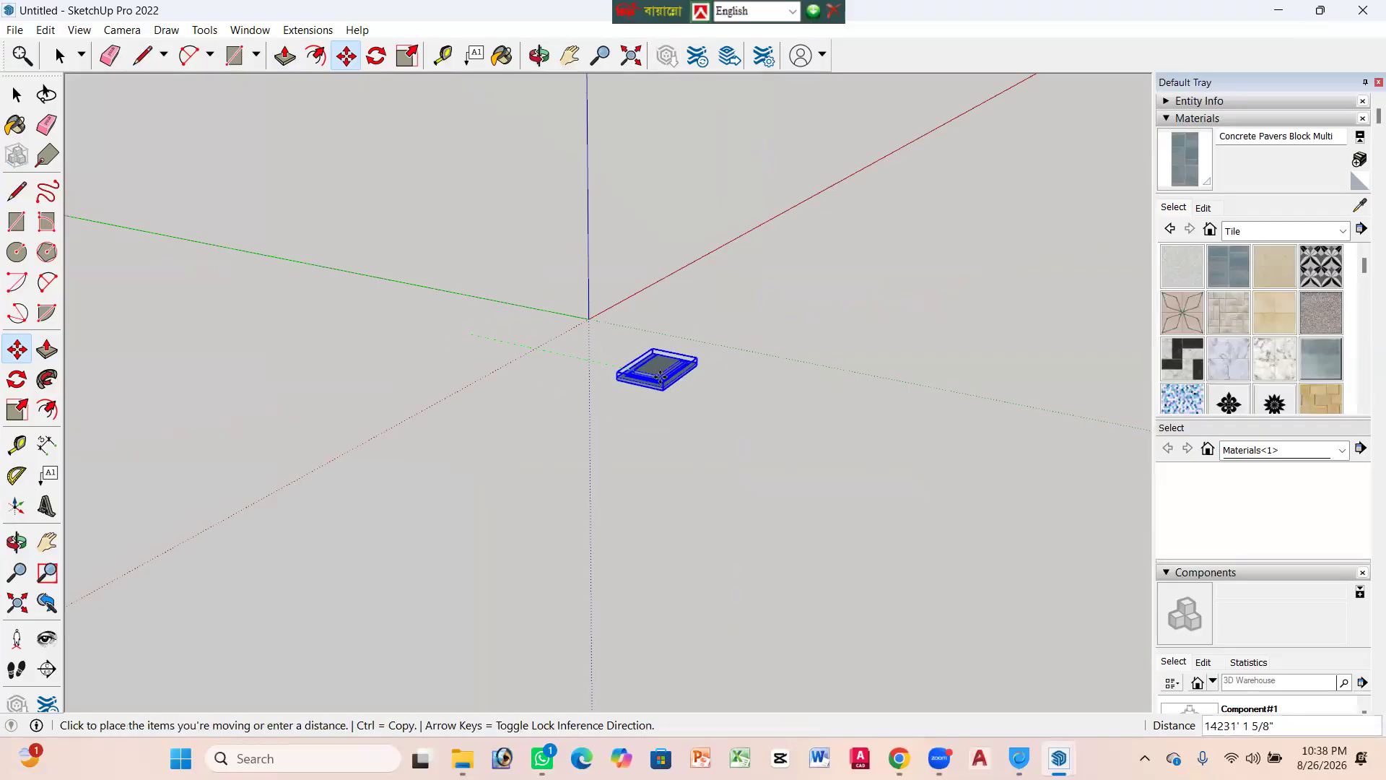
left_click(748, 278)
scroll(758, 401, "up", 2)
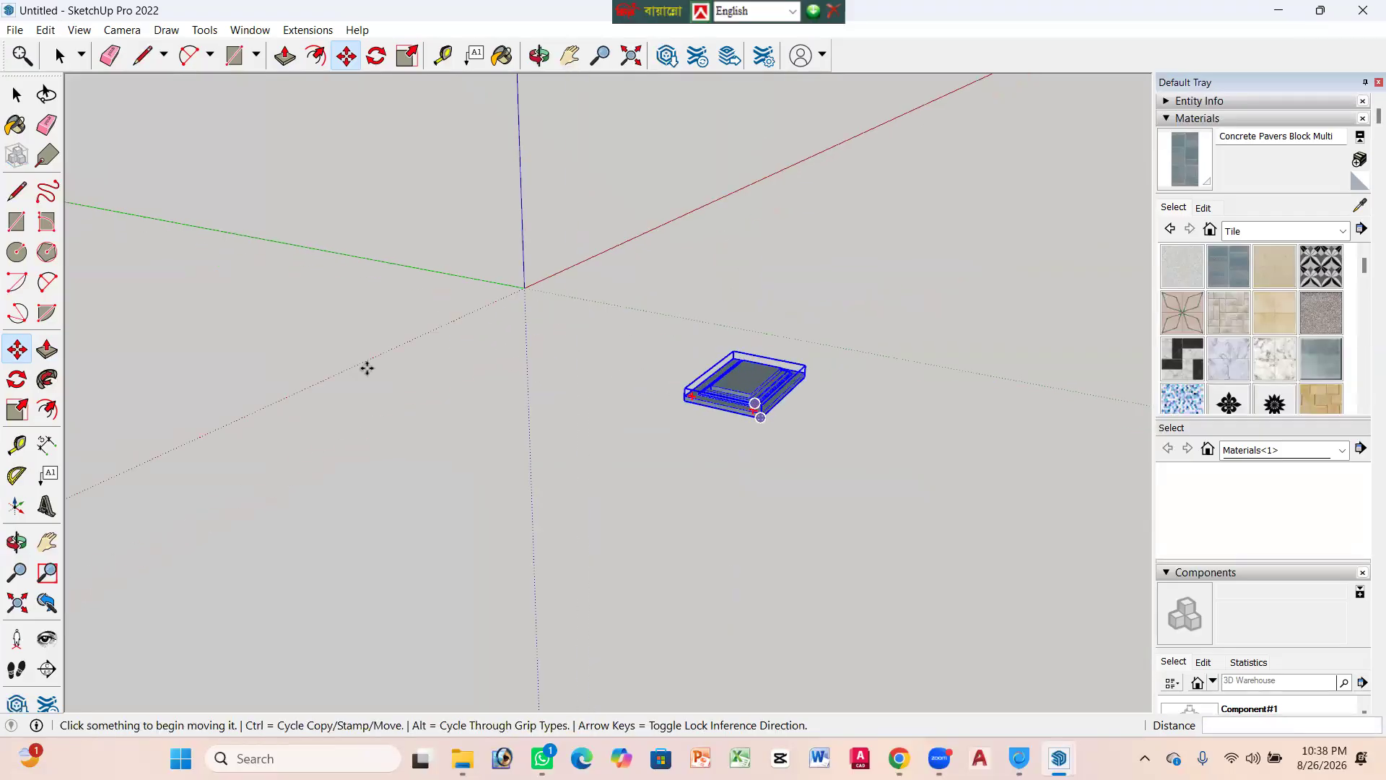
scroll(366, 368, "down", 1)
scroll(637, 398, "up", 1)
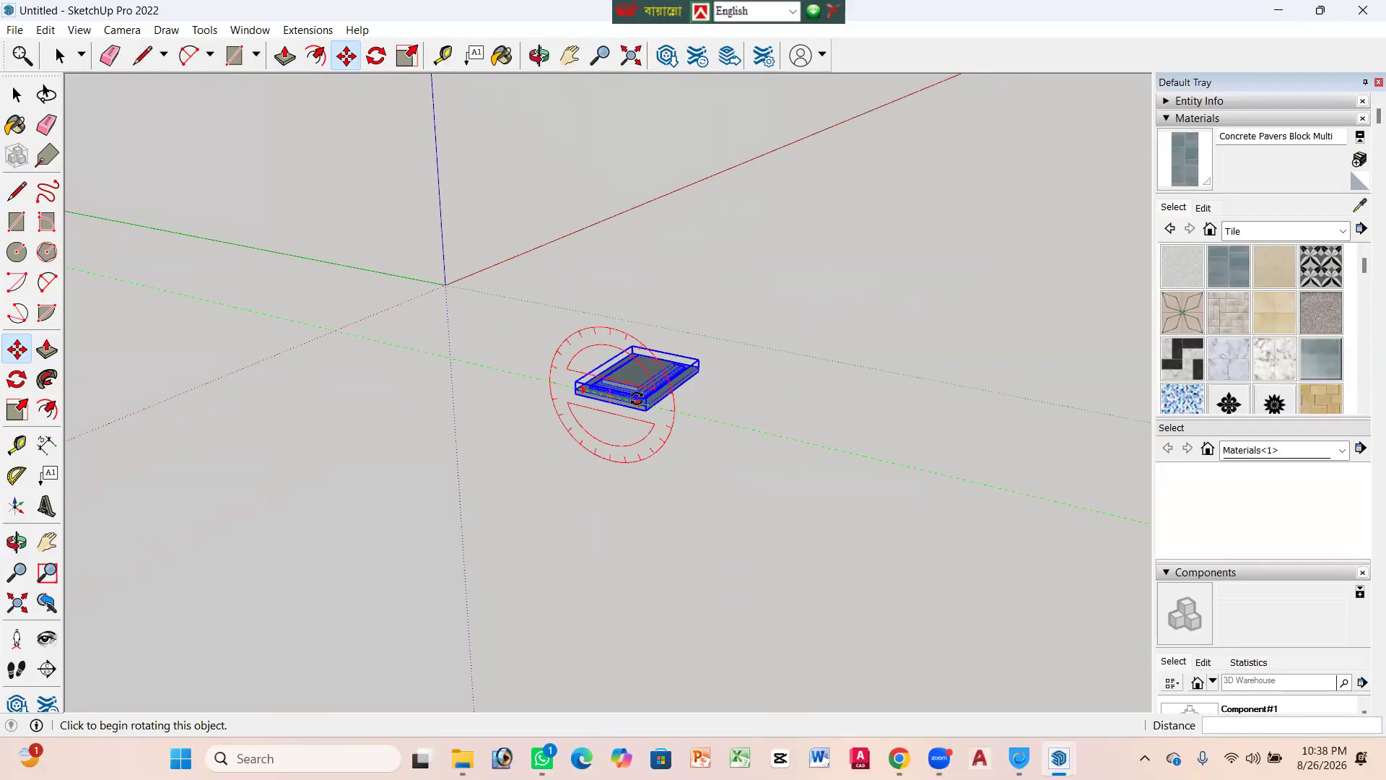
scroll(758, 418, "up", 1)
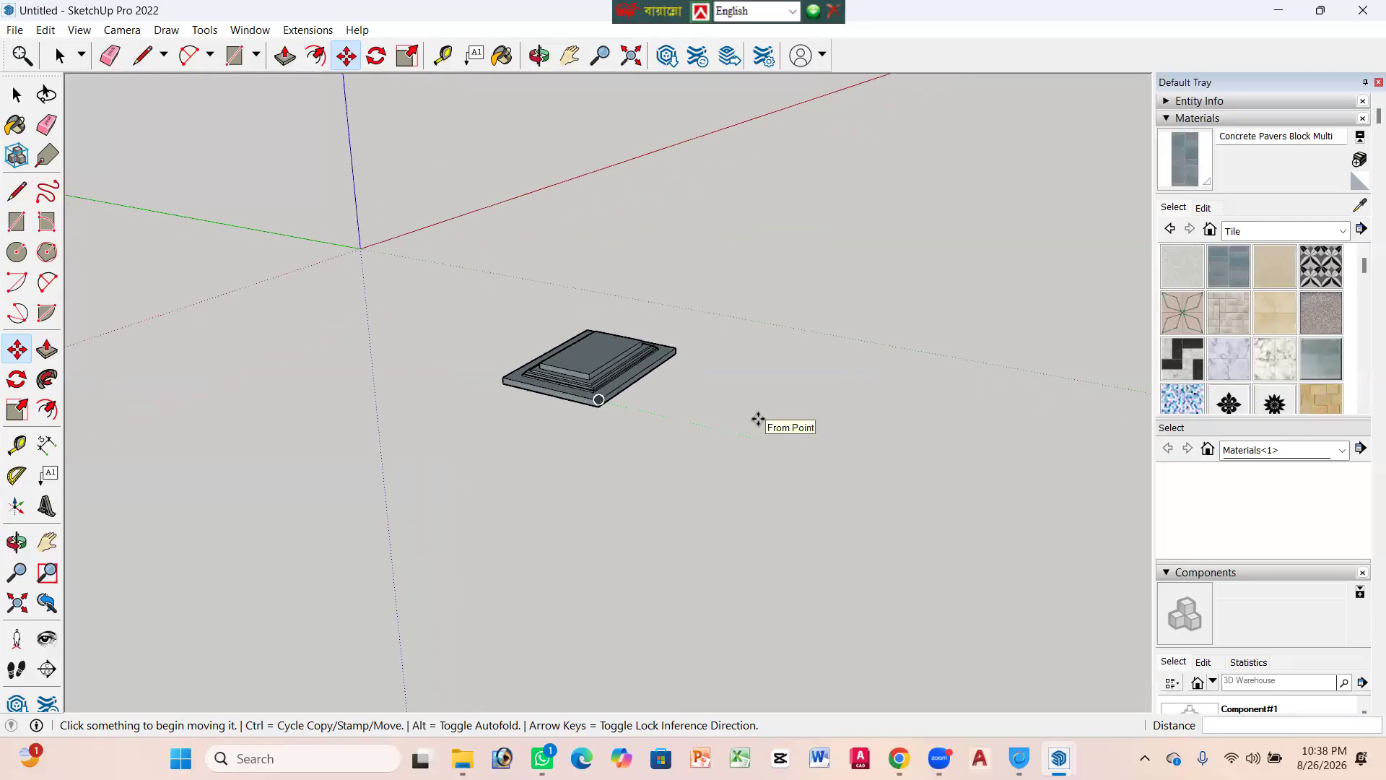
Step: Move the stepped slab several times between different spots around the green axis, ending beyond it on the far side
left_click(587, 365)
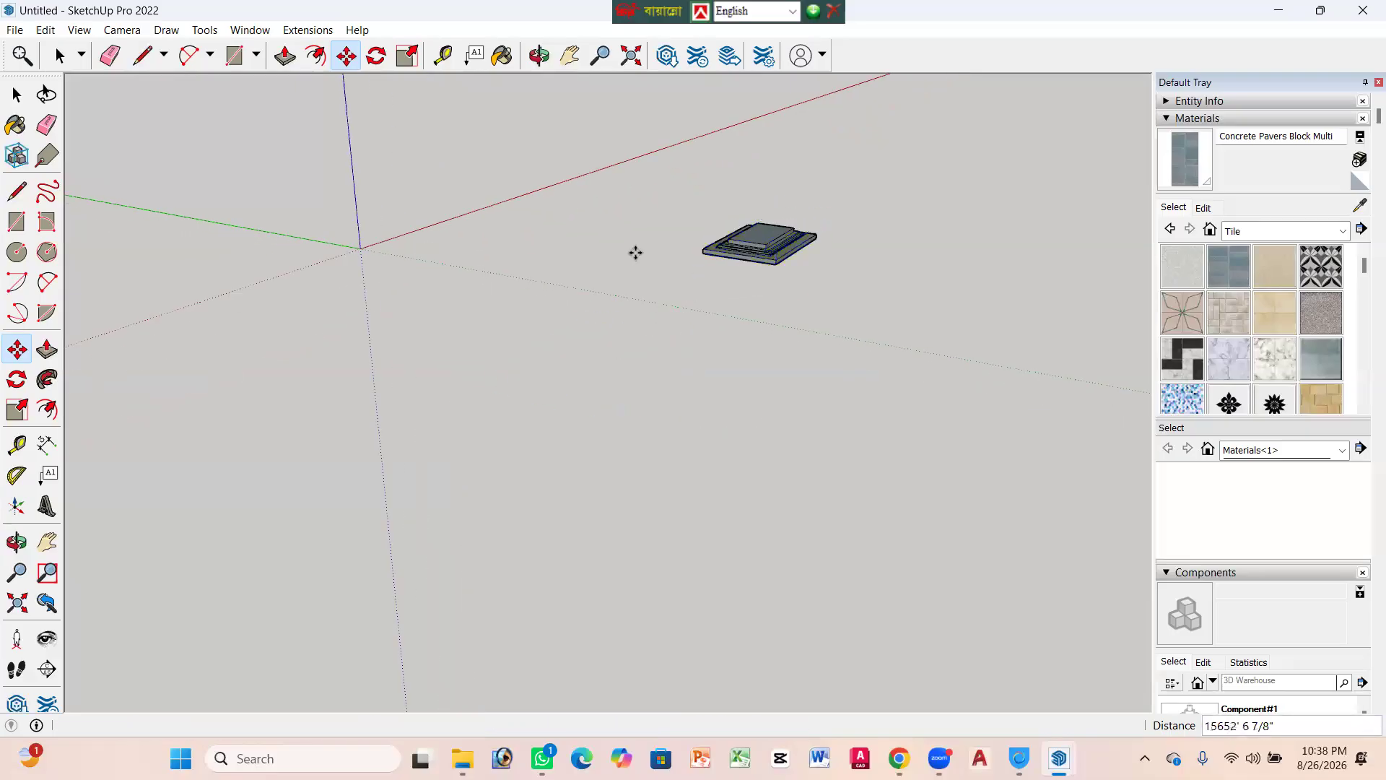
left_click(740, 253)
left_click(462, 296)
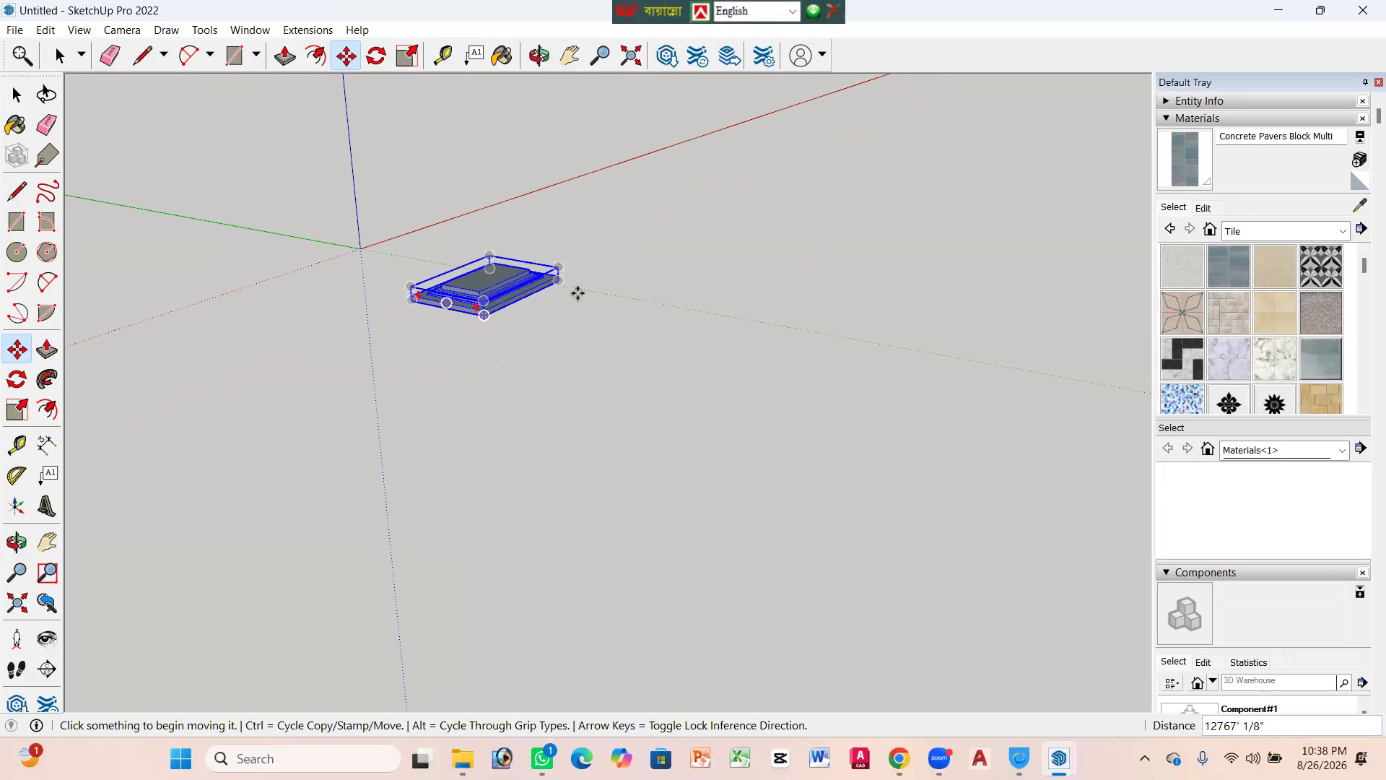
left_click(465, 296)
left_click(724, 268)
left_click(597, 337)
left_click(633, 349)
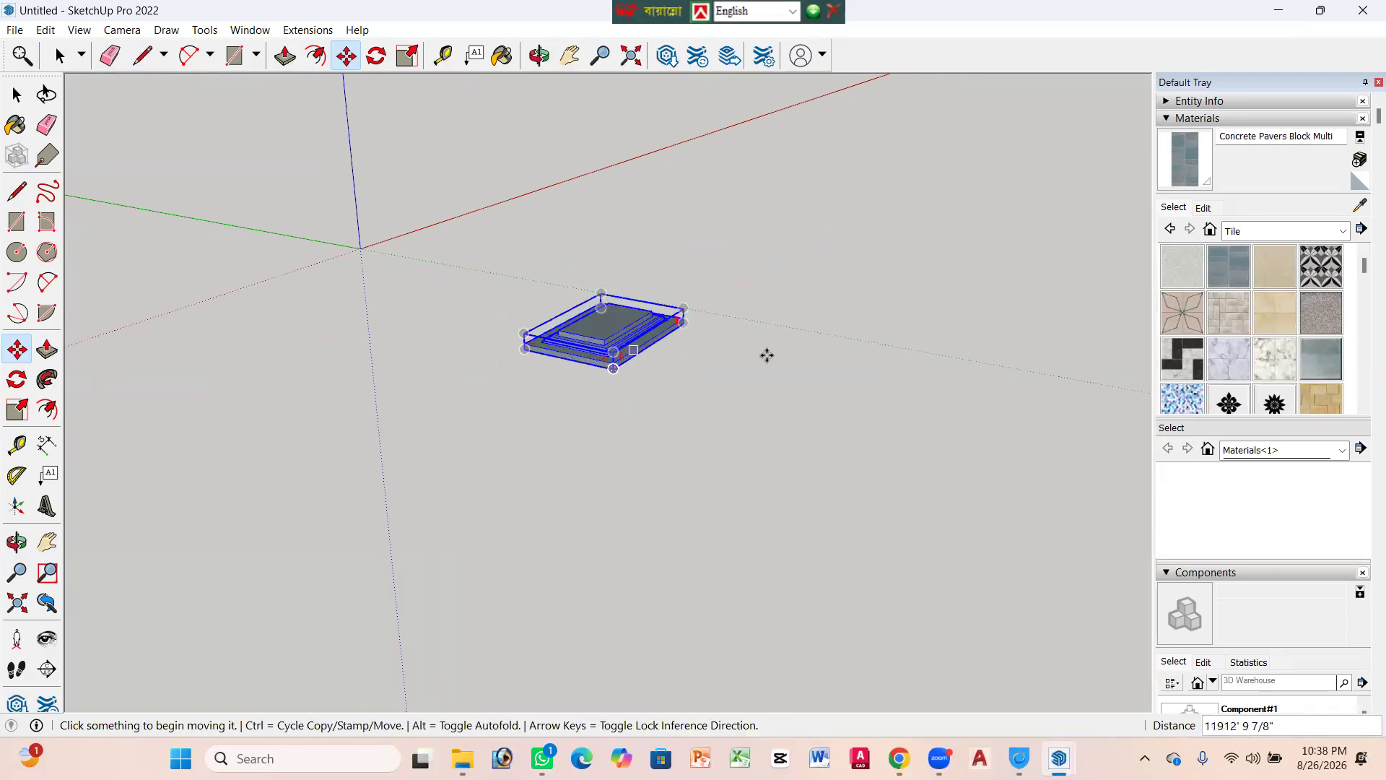
left_click(604, 334)
left_click(794, 224)
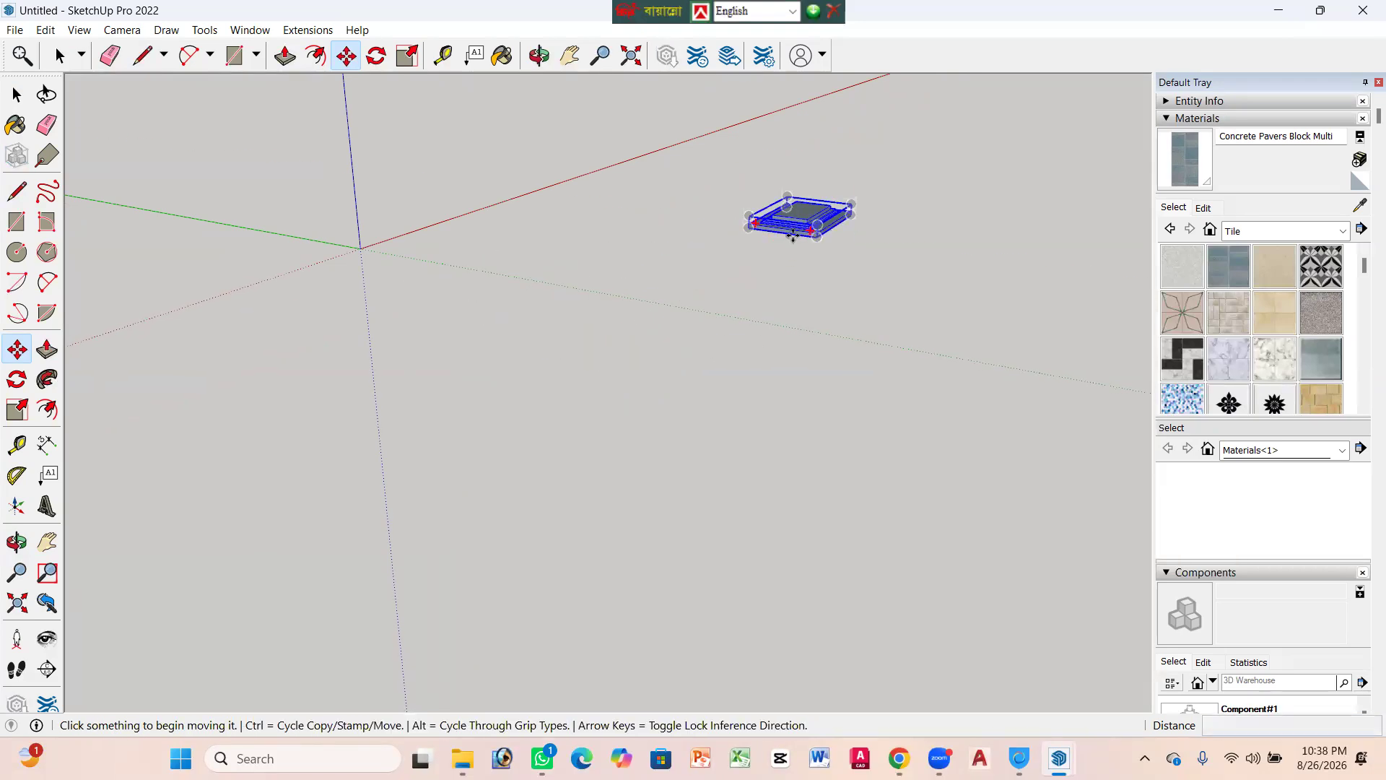
Step: Bring the stepped slab back toward the front, rotate it about 71.3° with its Move grips, and reposition it nearer the origin
left_click(792, 236)
left_click(670, 325)
left_click(699, 292)
left_click(517, 239)
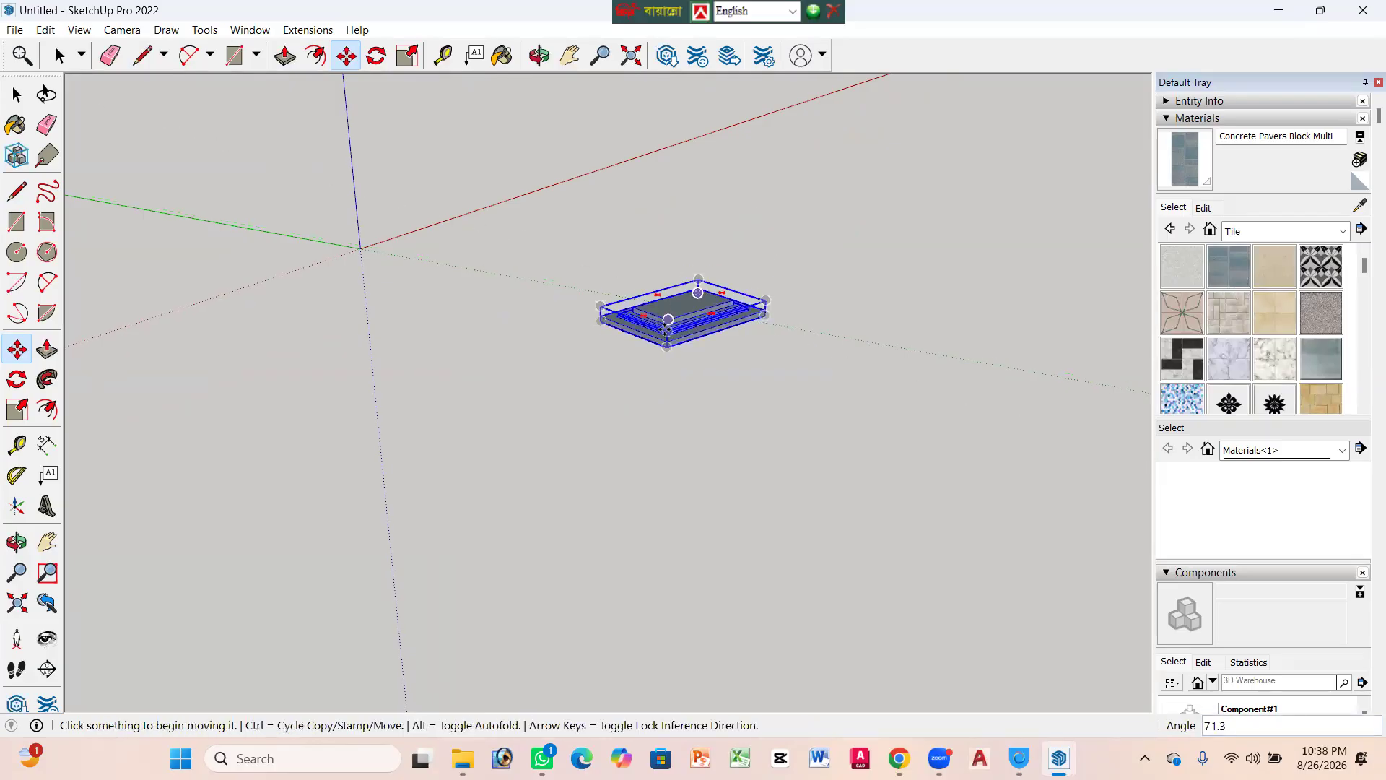
left_click(665, 330)
left_click(699, 433)
left_click(680, 417)
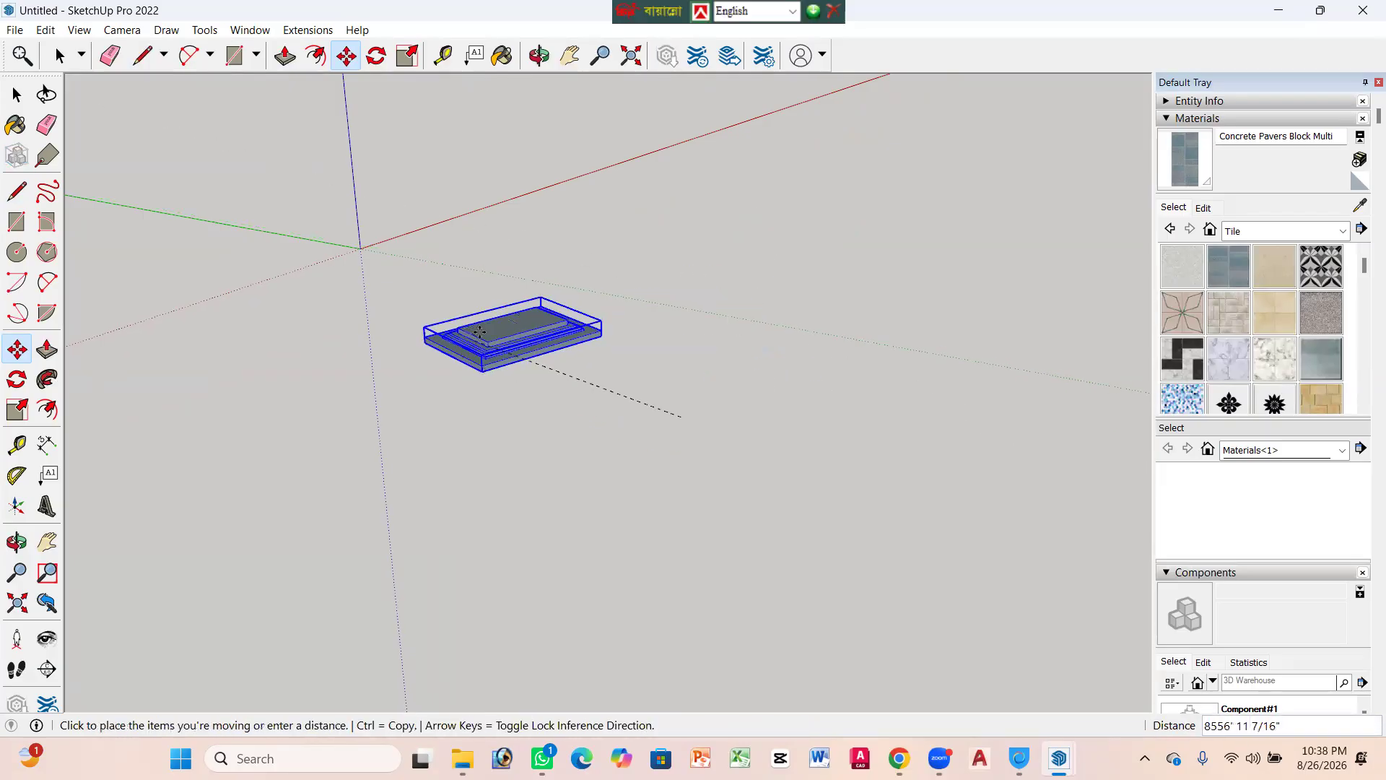
left_click(479, 331)
Step: Copy the stepped slab with the Move tool and place the copy in front of the original, farther from the origin
scroll(472, 336, "up", 1)
scroll(548, 303, "down", 1)
scroll(488, 329, "up", 1)
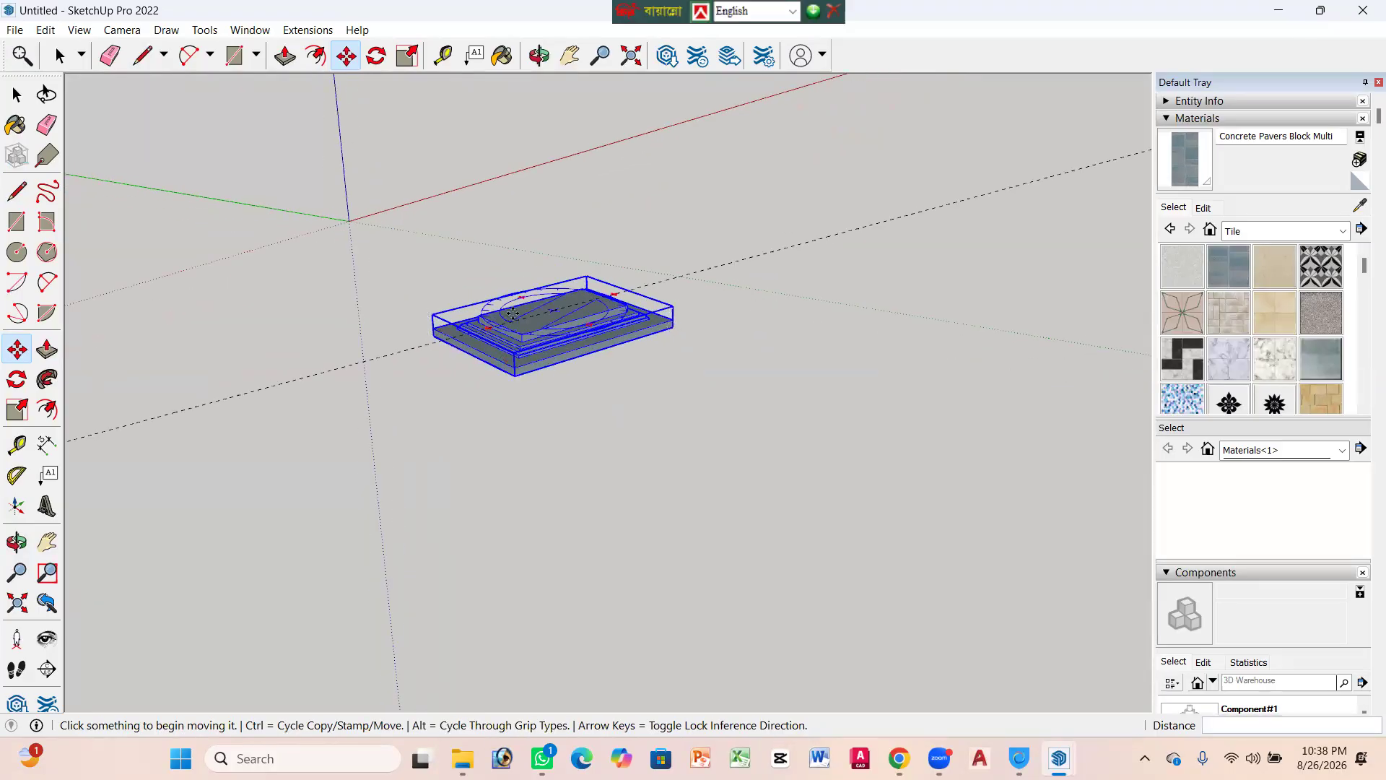
key("ctrl")
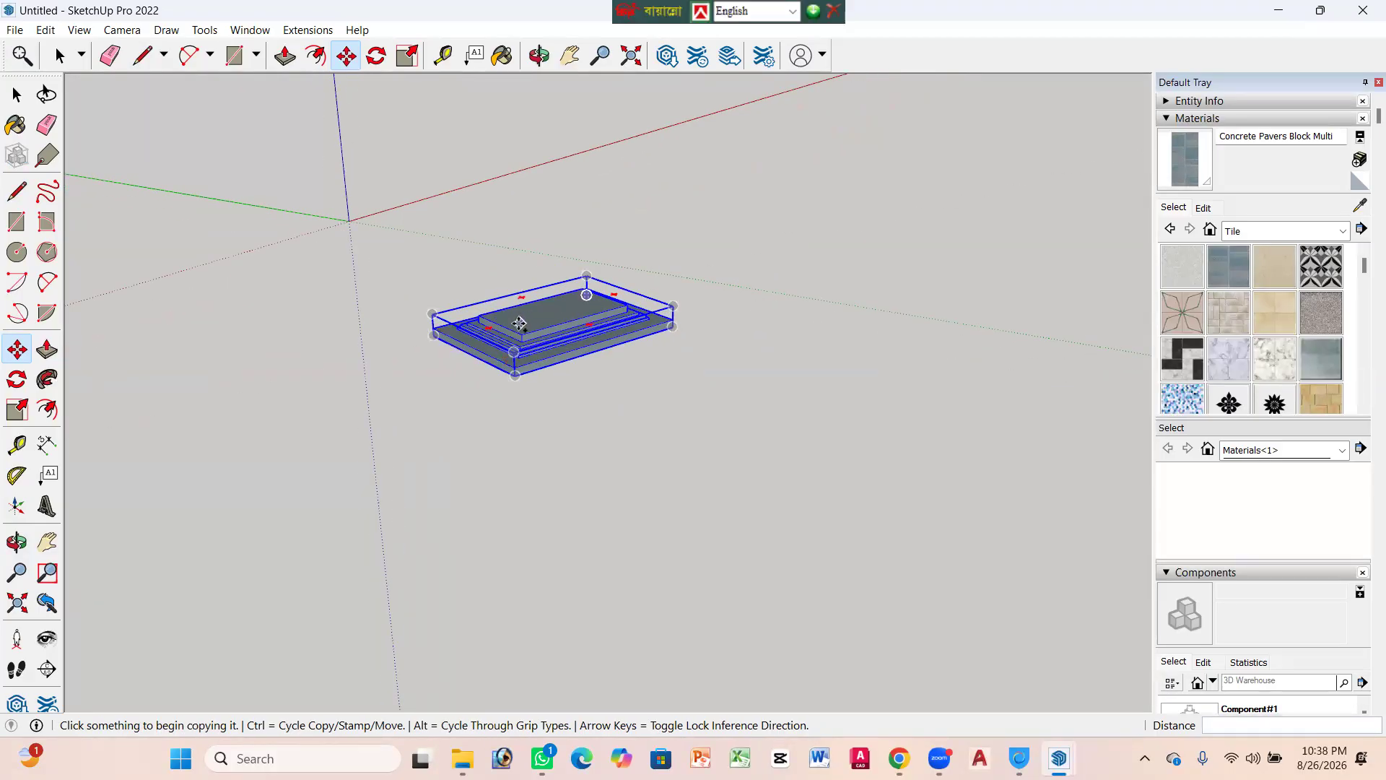
left_click(520, 322)
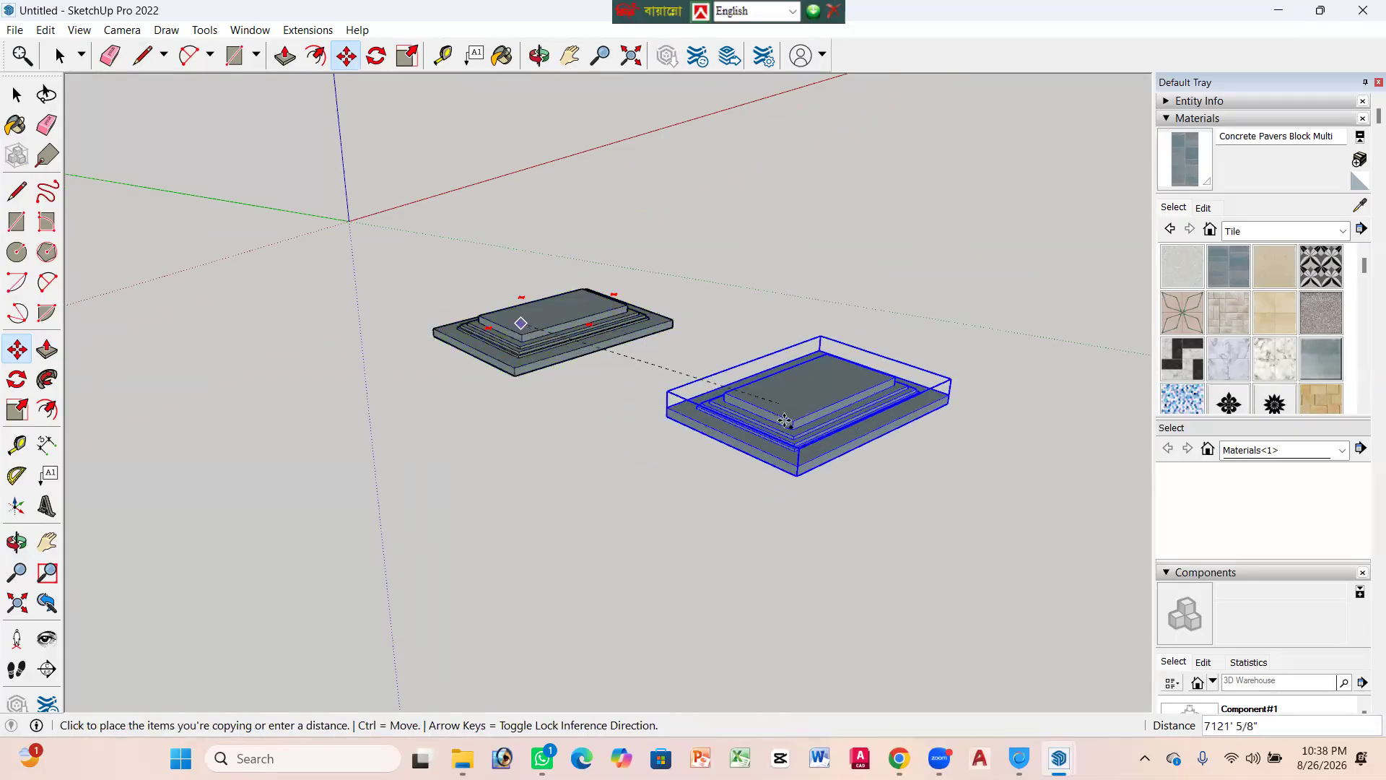
left_click(830, 364)
scroll(553, 289, "down", 2)
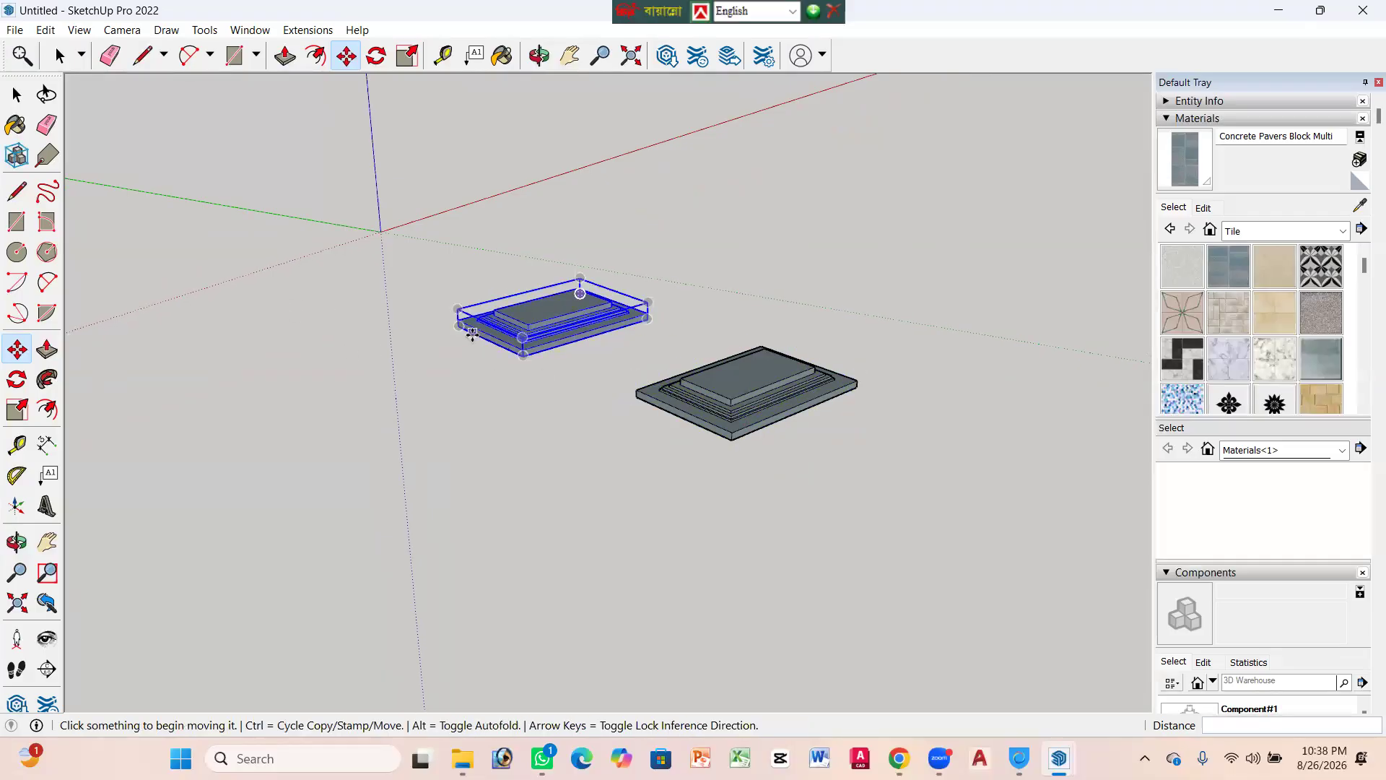
Step: Try copying the original slab about 12754' to the far side of the green axis, and undo the copy
key("ctrl")
left_click(548, 307)
left_click(722, 219)
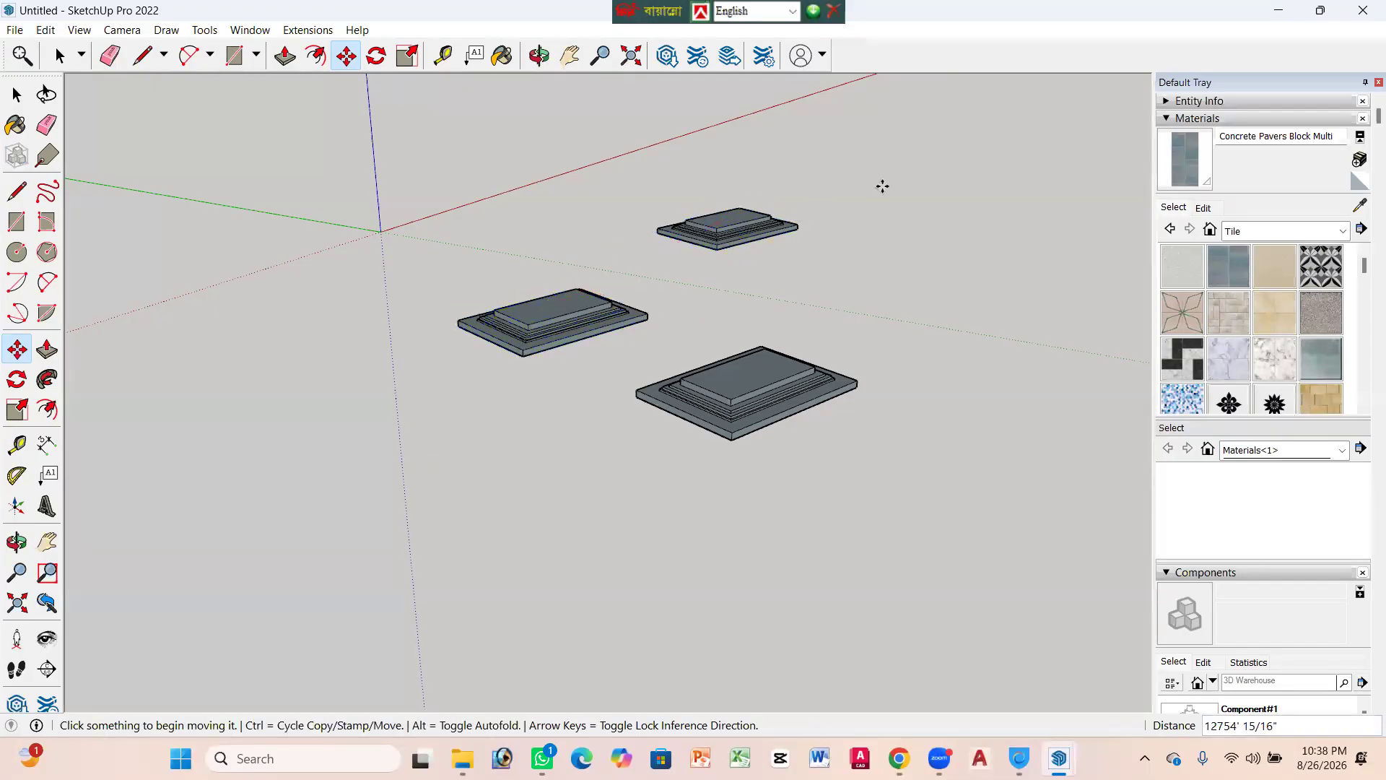
scroll(581, 277, "down", 2)
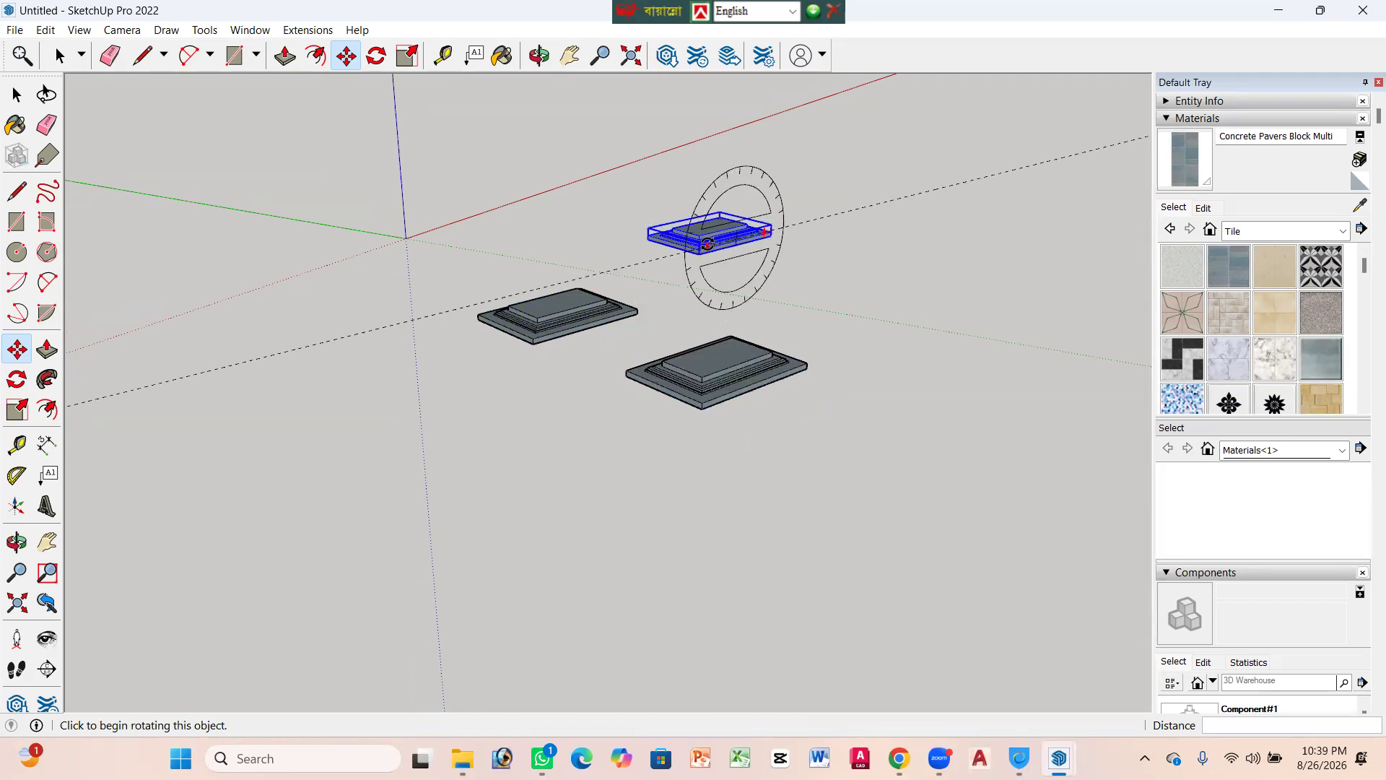
left_click(710, 238)
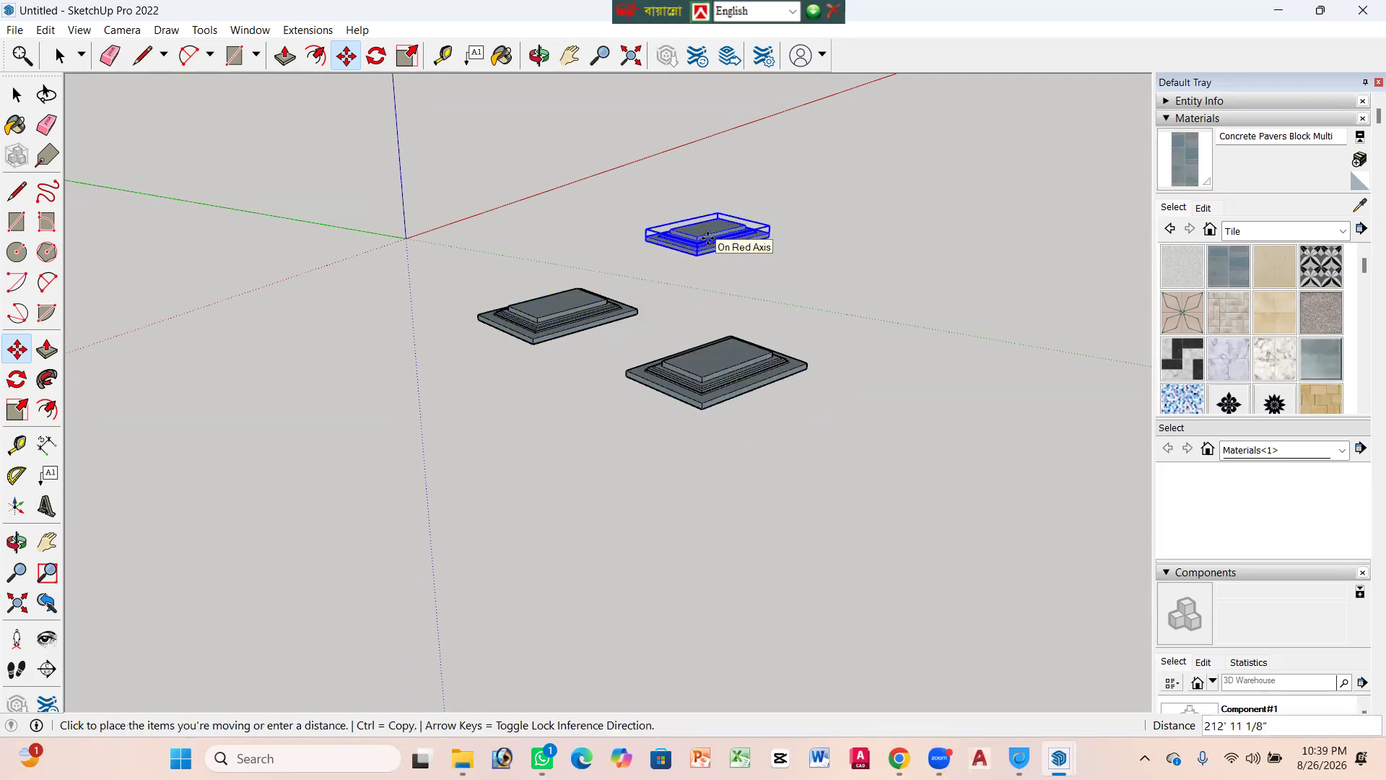
key("Escape")
key("ctrl+z")
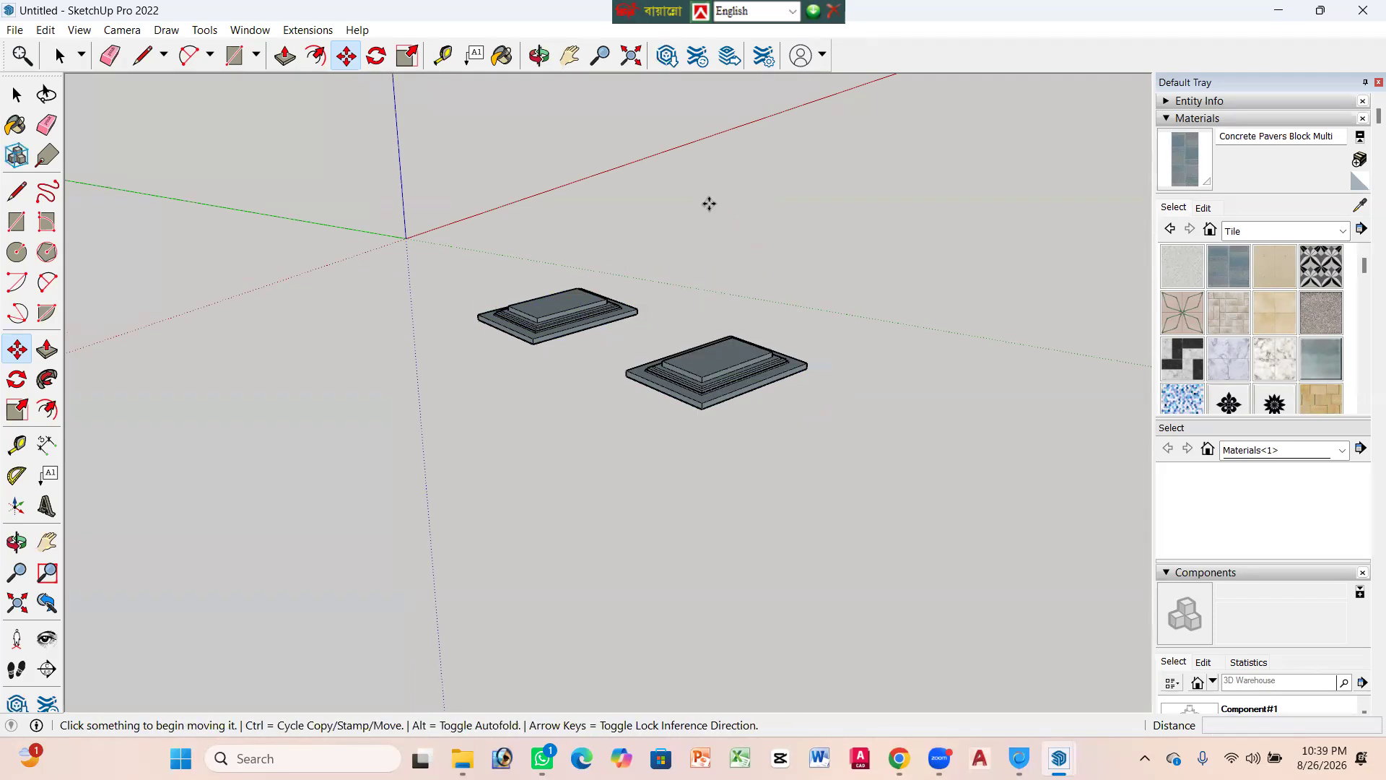
left_click(598, 309)
key("Escape")
left_click(681, 368)
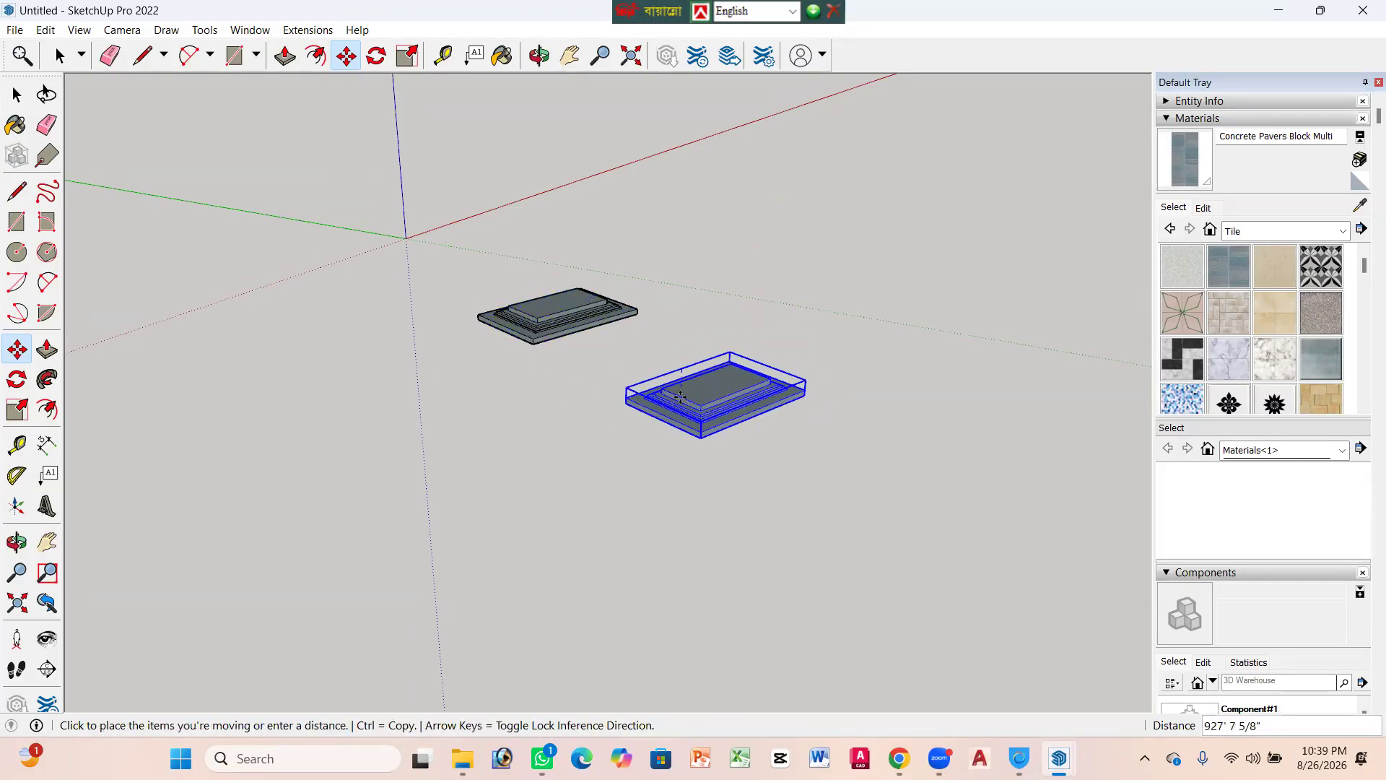
key("Escape")
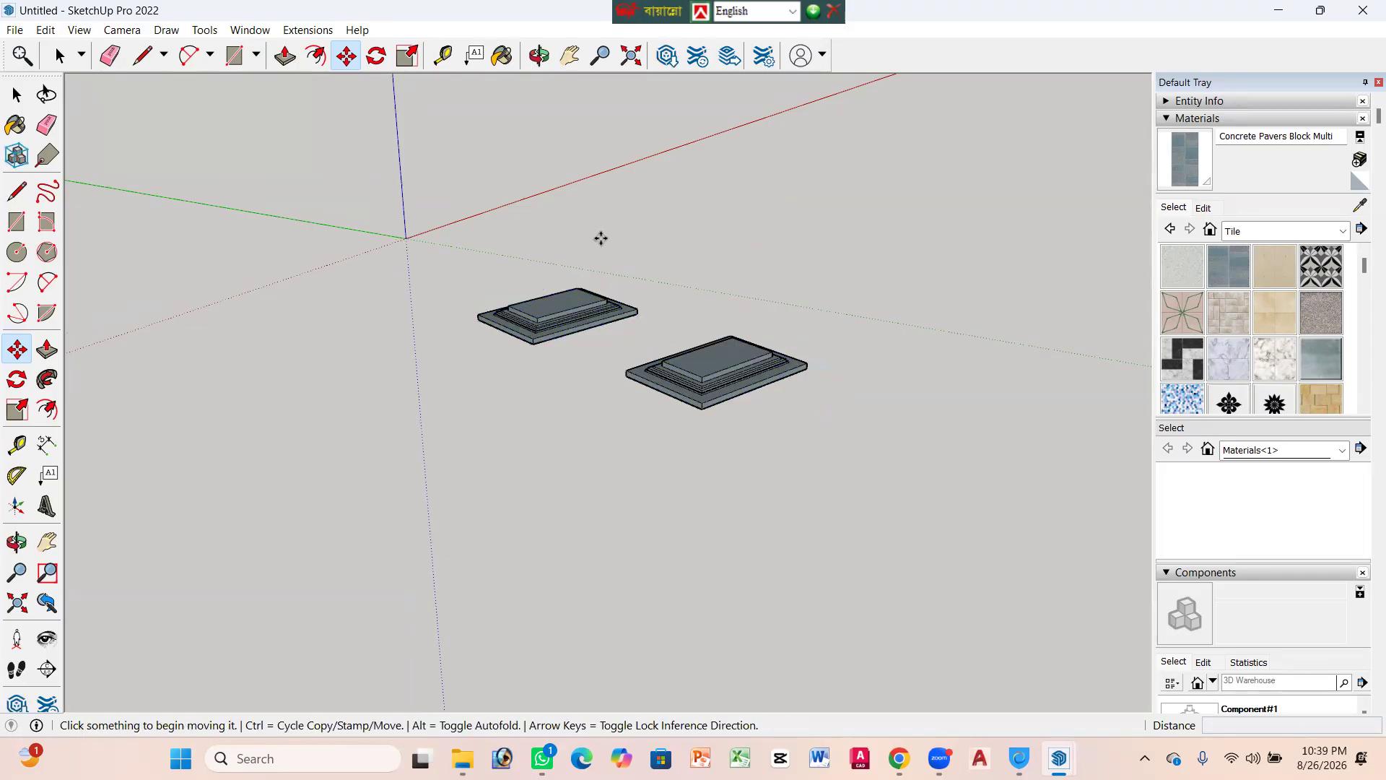
Step: Select both stepped slabs together, and clear the selection
key("space")
left_click(586, 303)
left_click(698, 388)
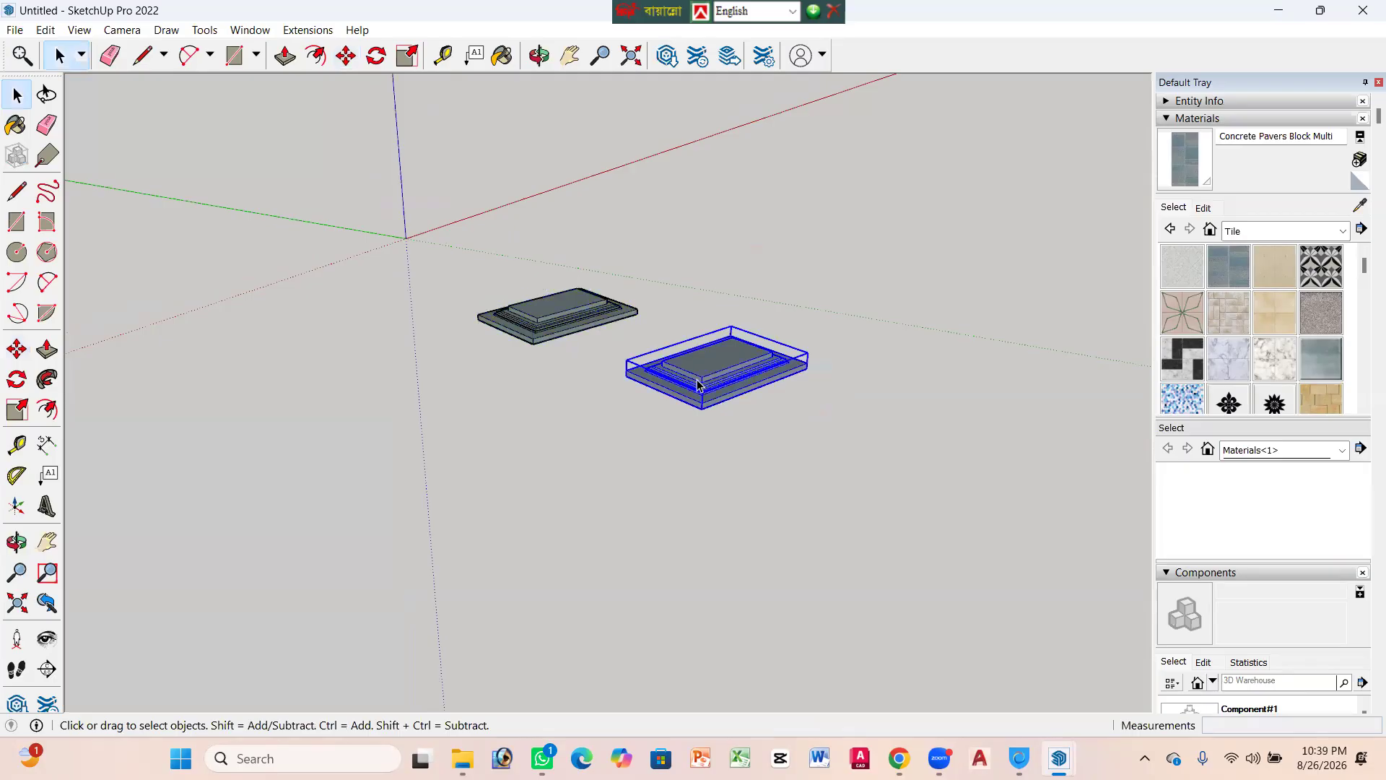
left_click(566, 314, "ctrl")
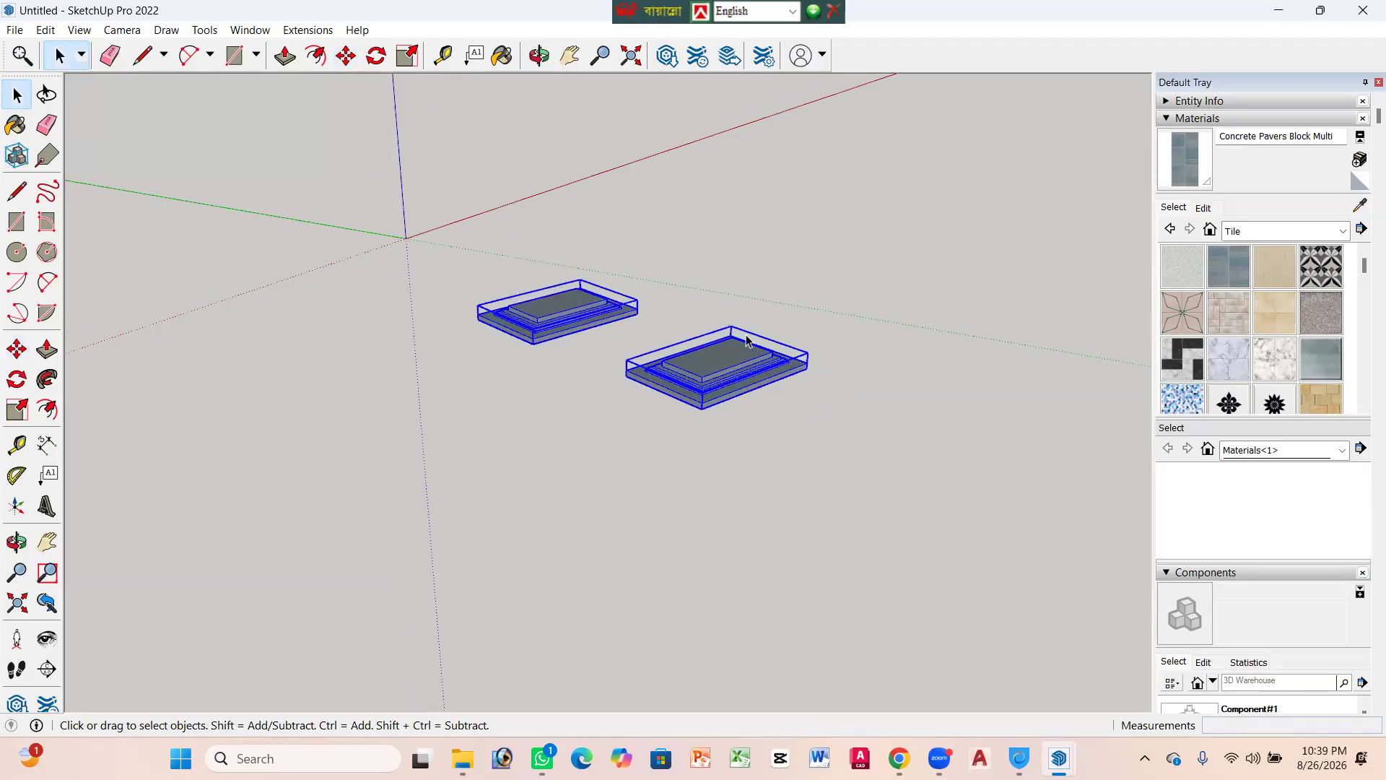
left_click(700, 260)
Step: Select both stepped slabs and copy them together about 12442' toward the far side of the green axis
left_click(703, 373)
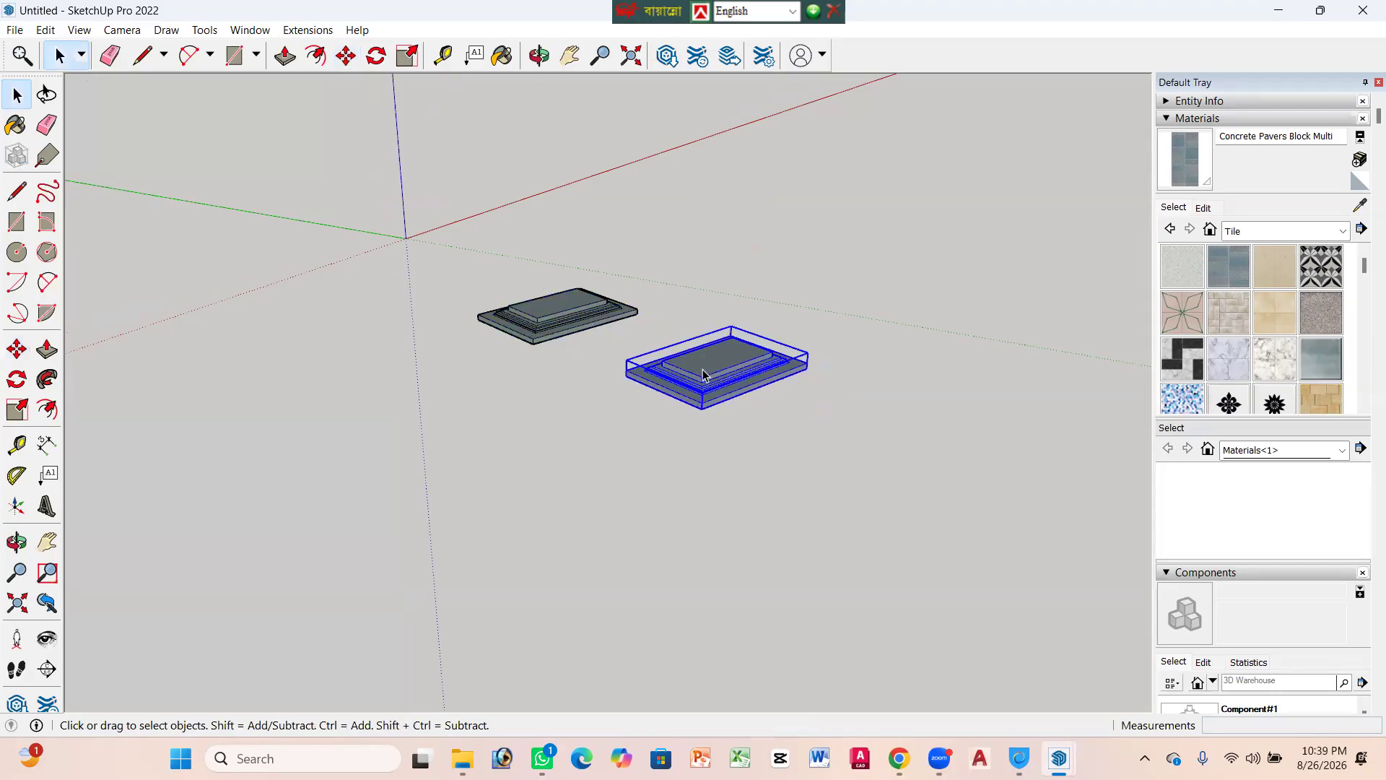
left_click(566, 332)
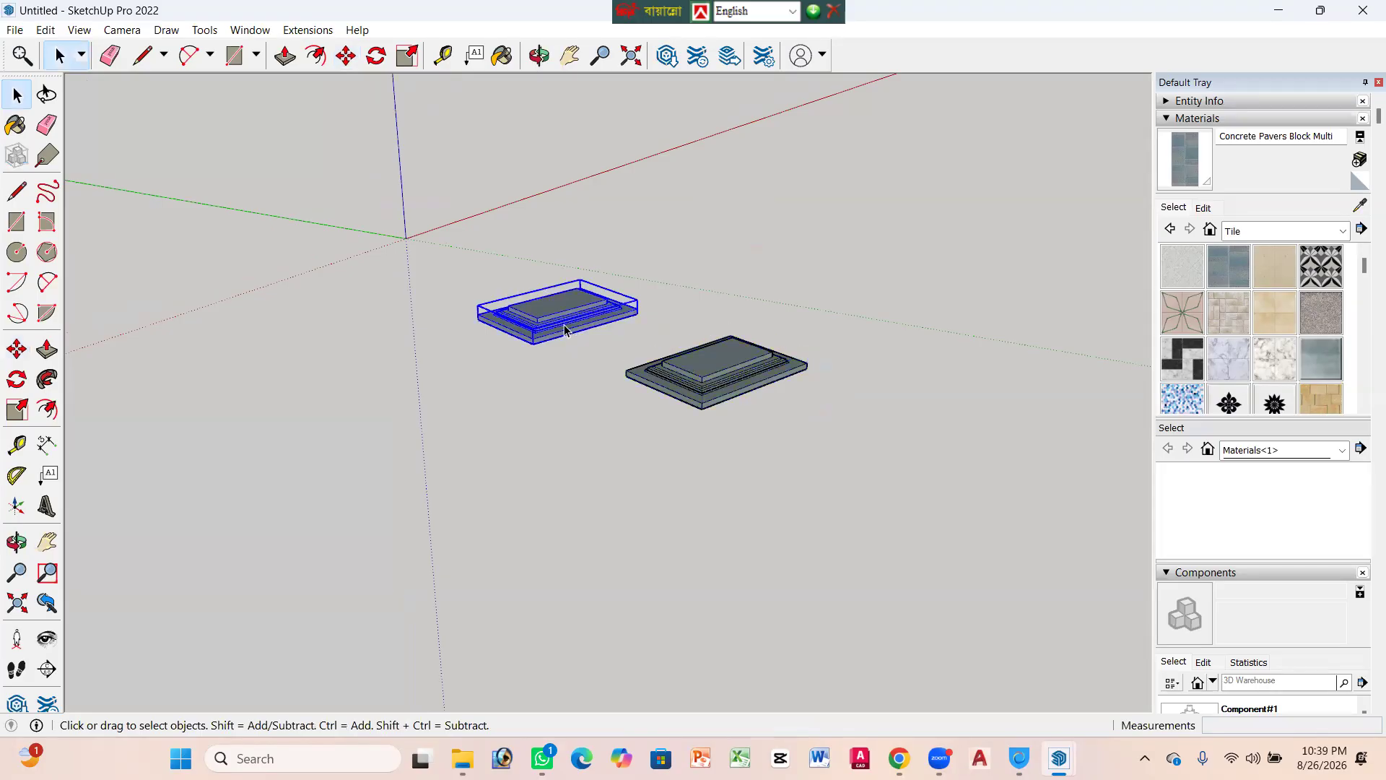
left_click(711, 363, "shift")
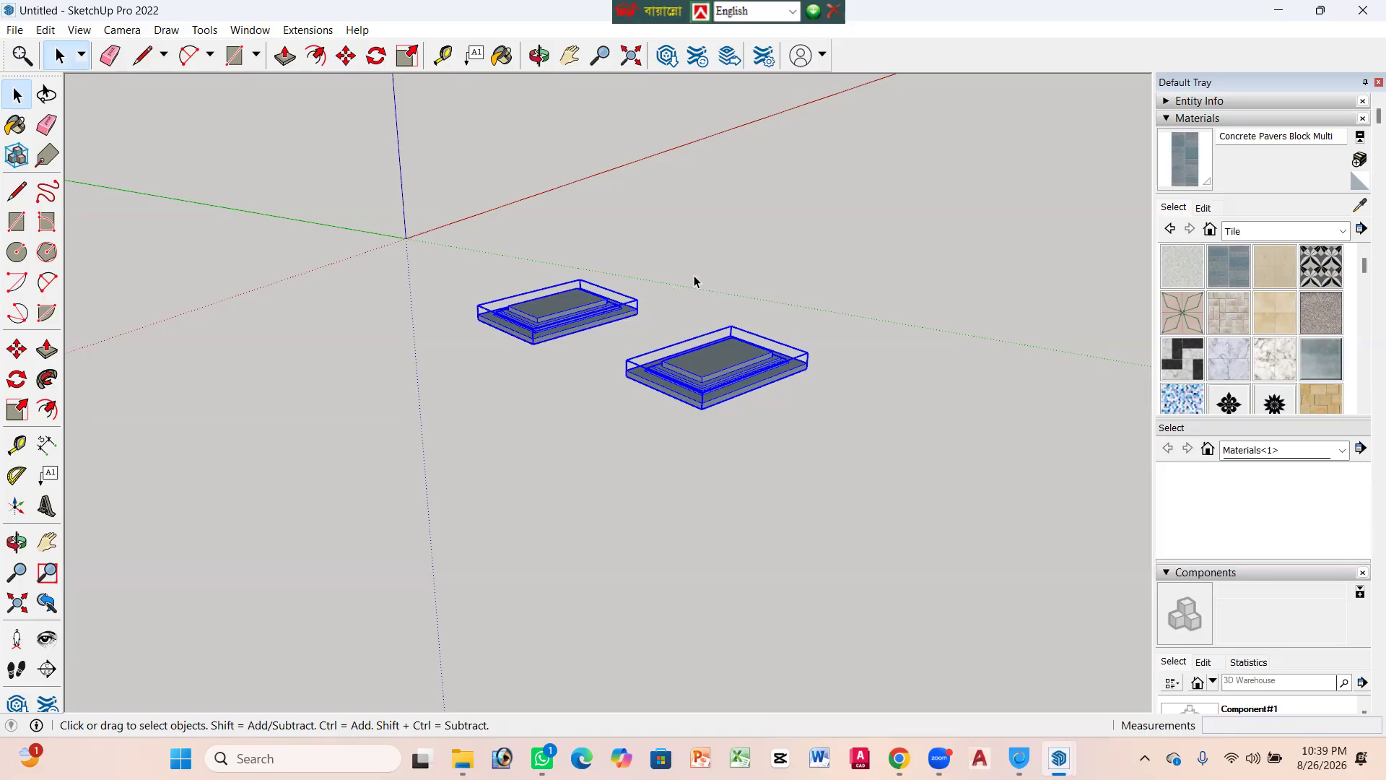
key("m")
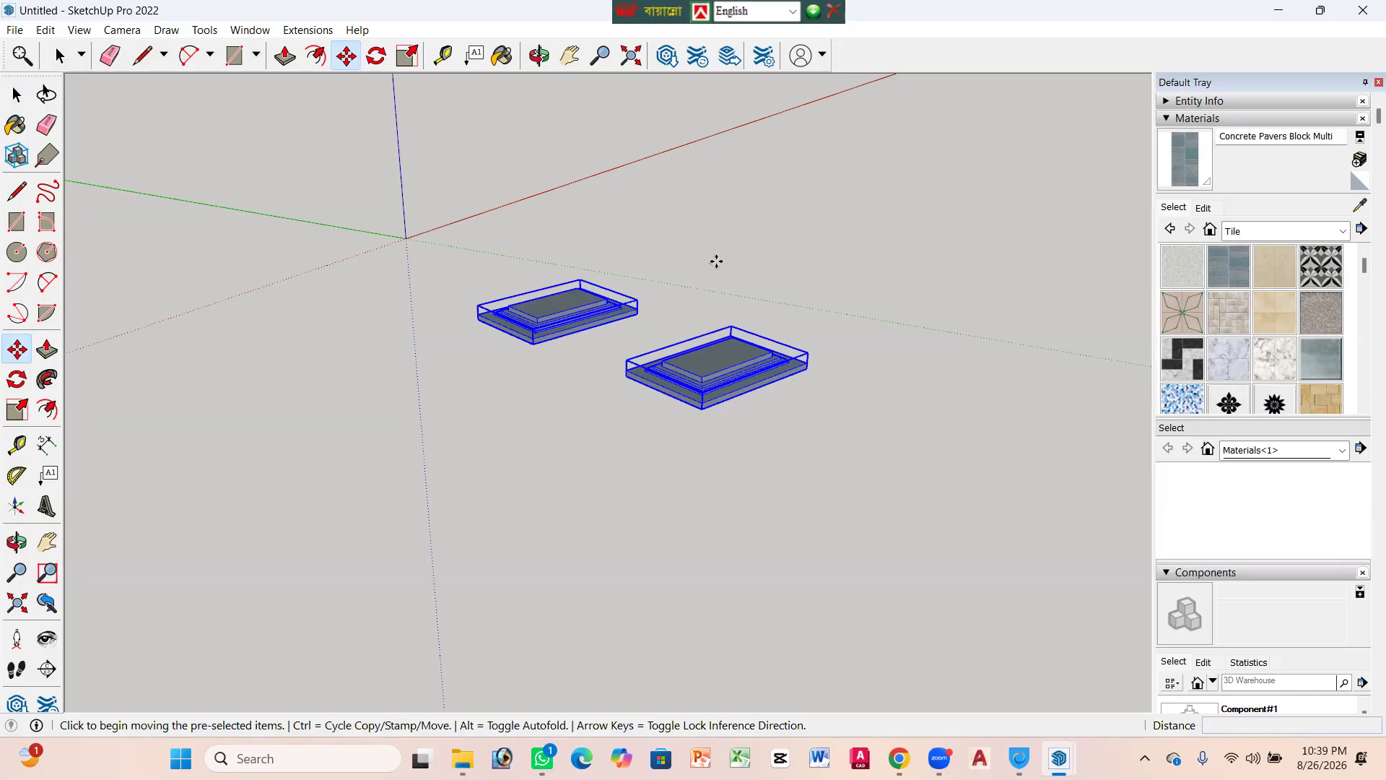
key("ctrl")
left_click(636, 299)
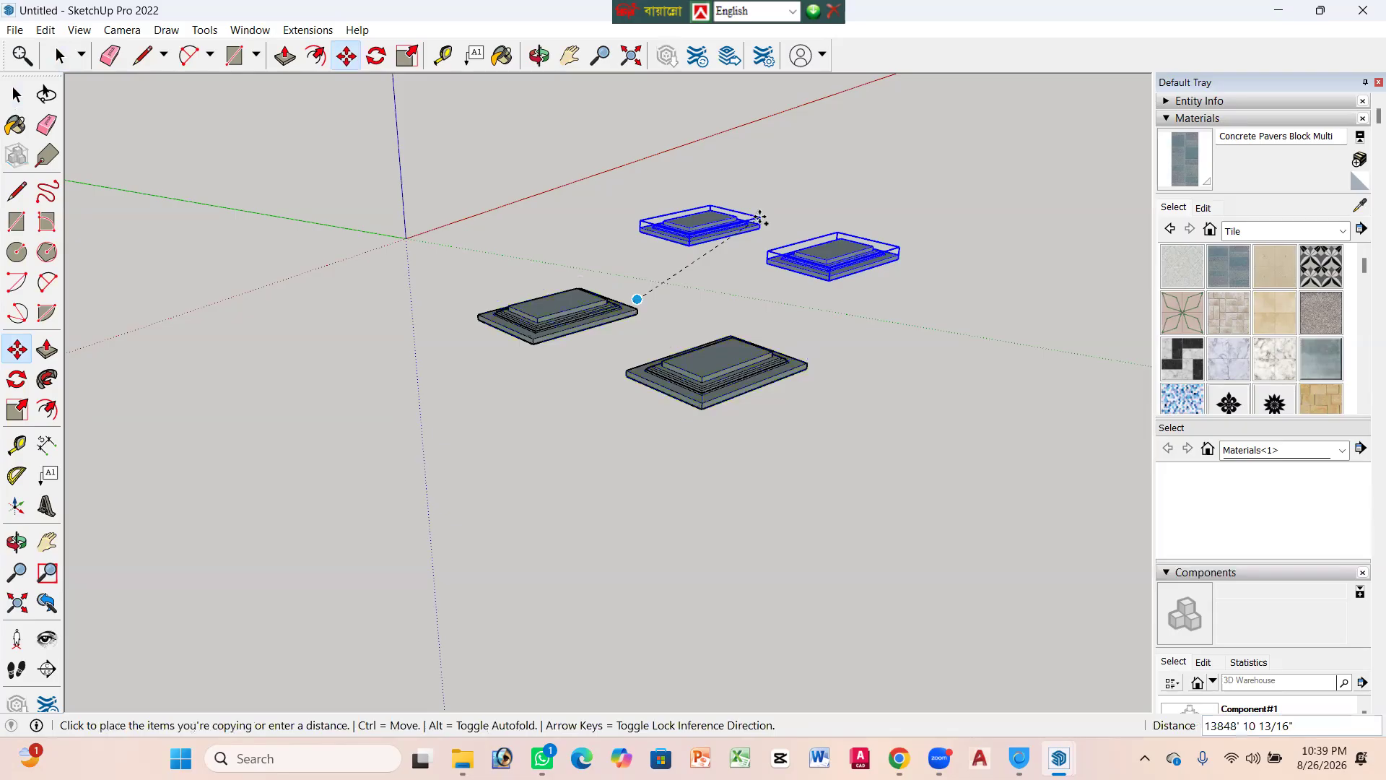
type("x")
left_click(792, 231)
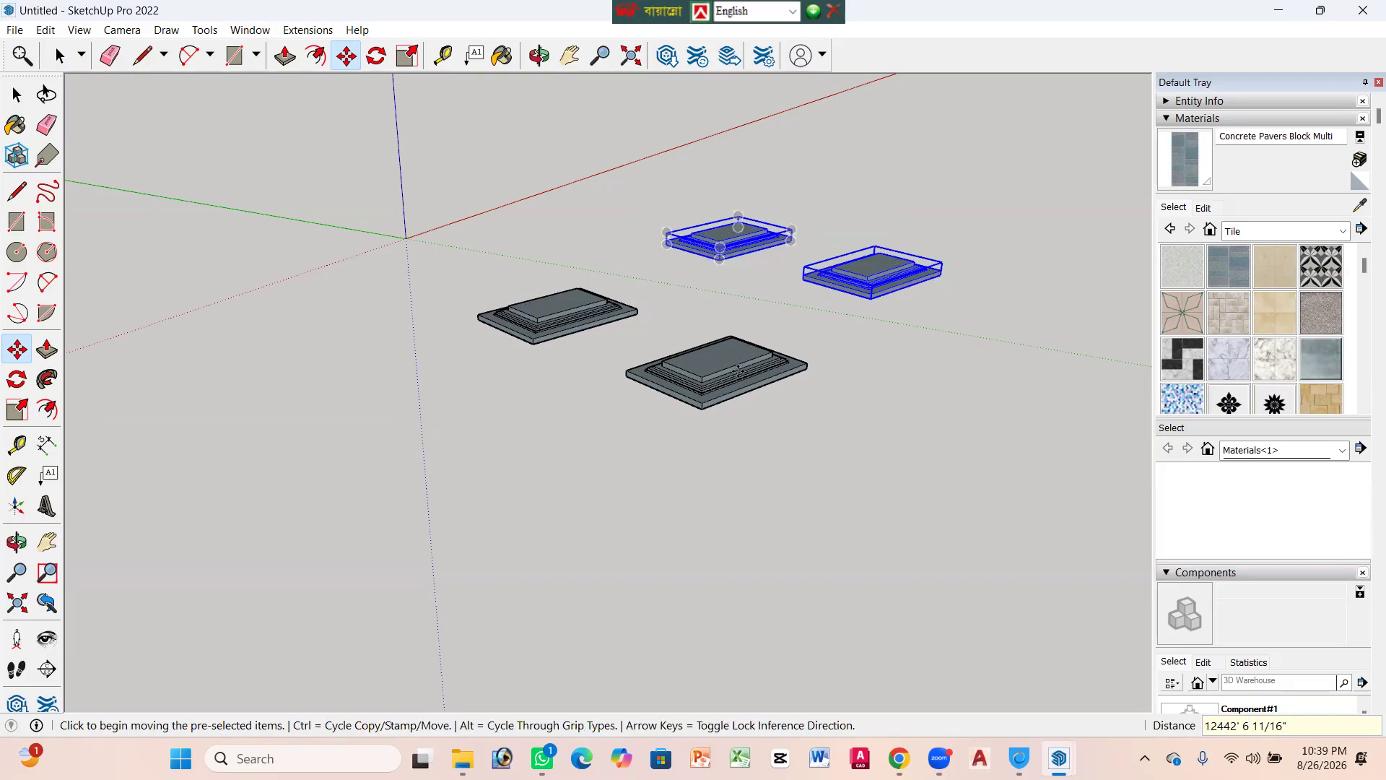
Step: Delete the two copied slabs on the far side of the green axis
scroll(738, 371, "down", 2)
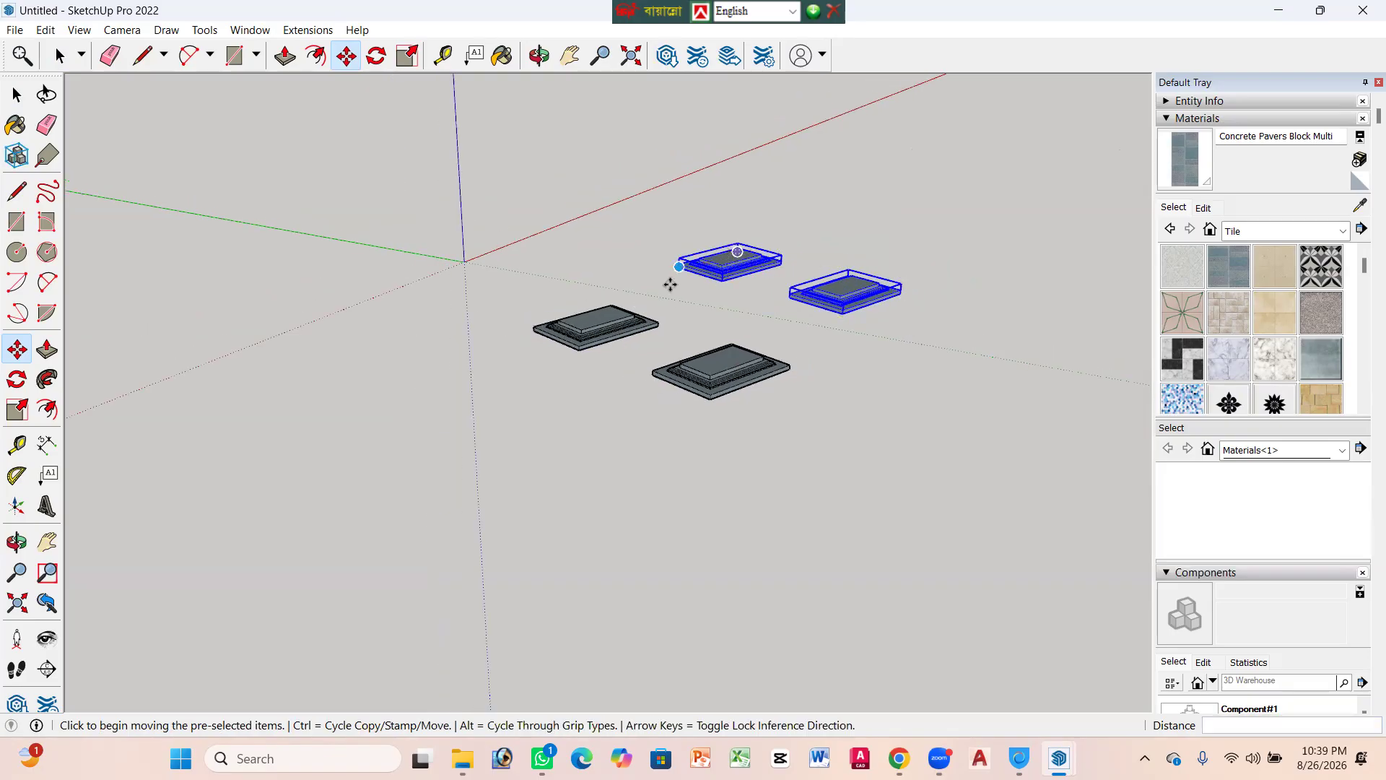
key("Delete")
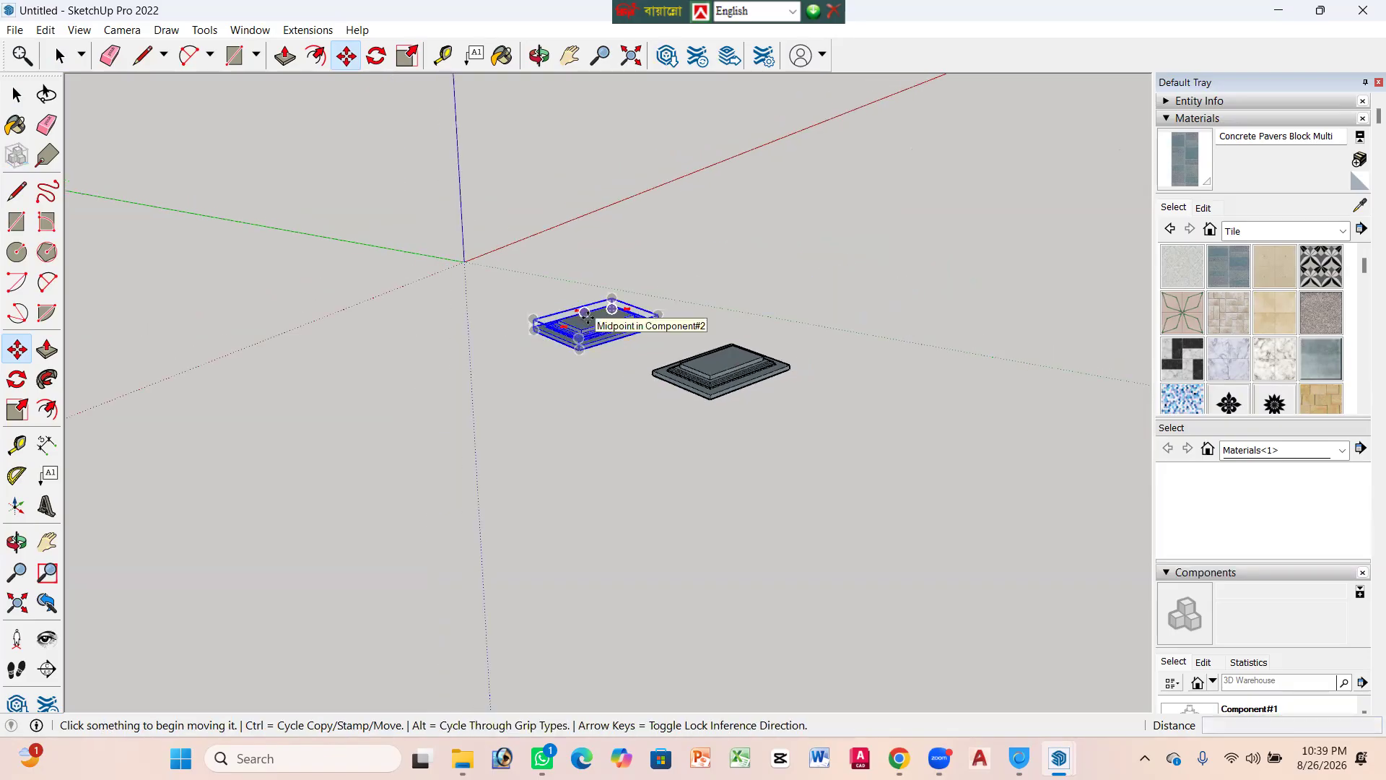
left_click(612, 332)
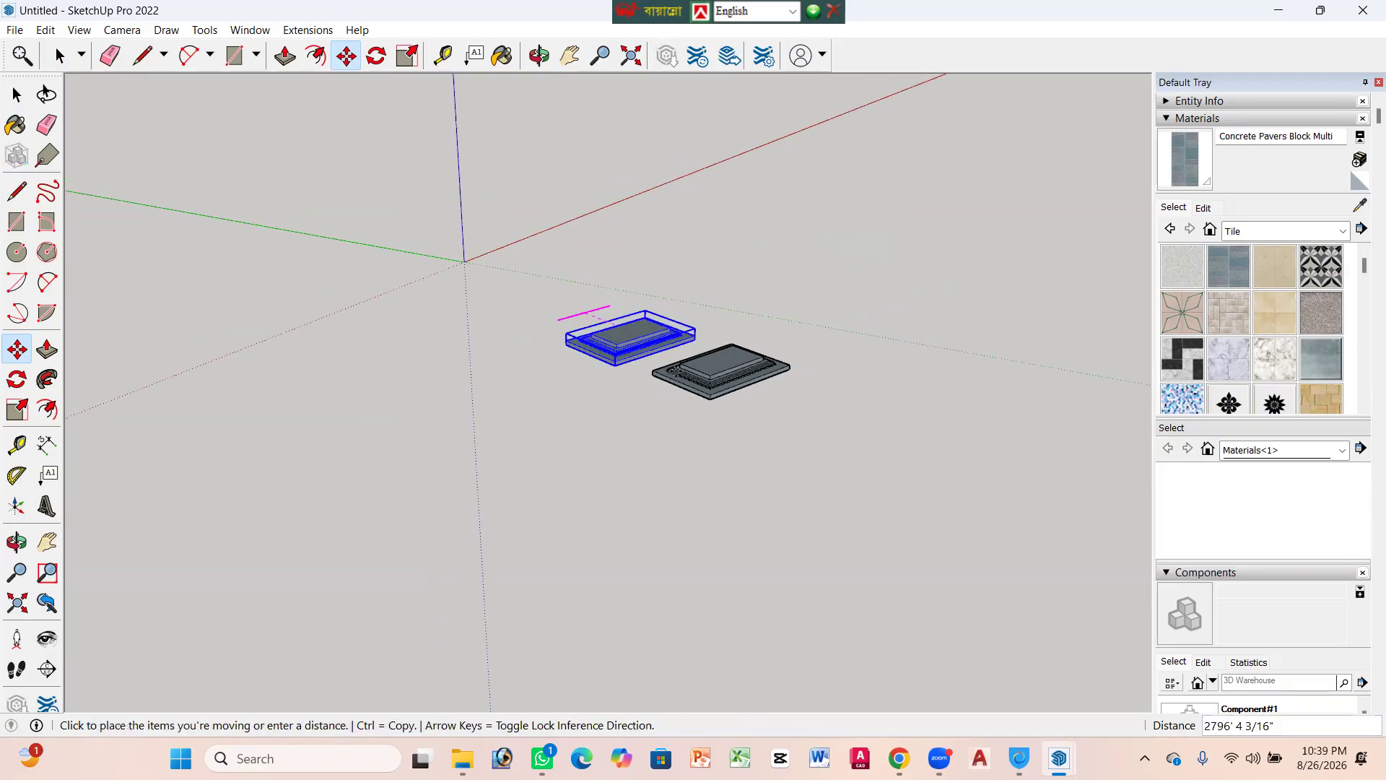
key("Escape")
Step: Select both stepped slabs and try copying them together about 8466' toward the far side of the green axis
key("space")
left_click(625, 326)
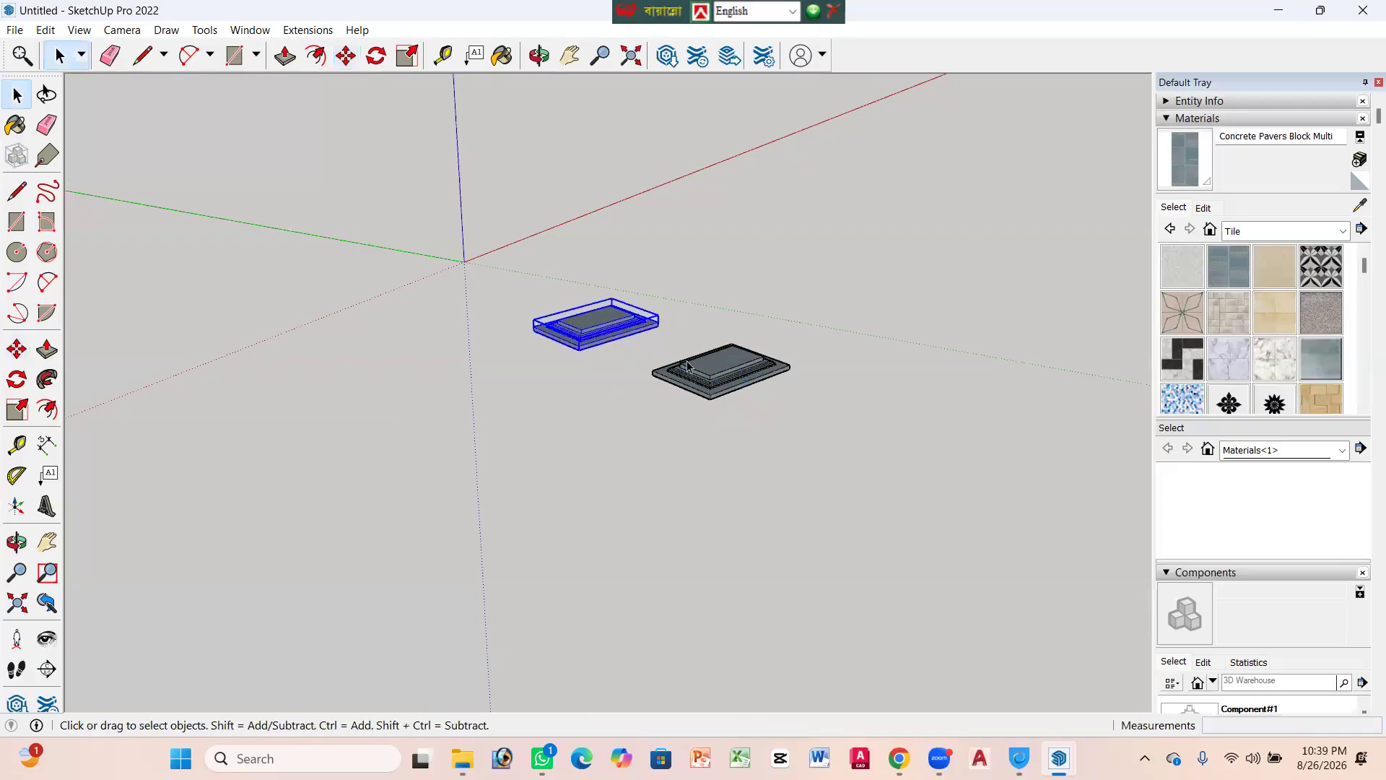
left_click(706, 381, "shift")
key("m")
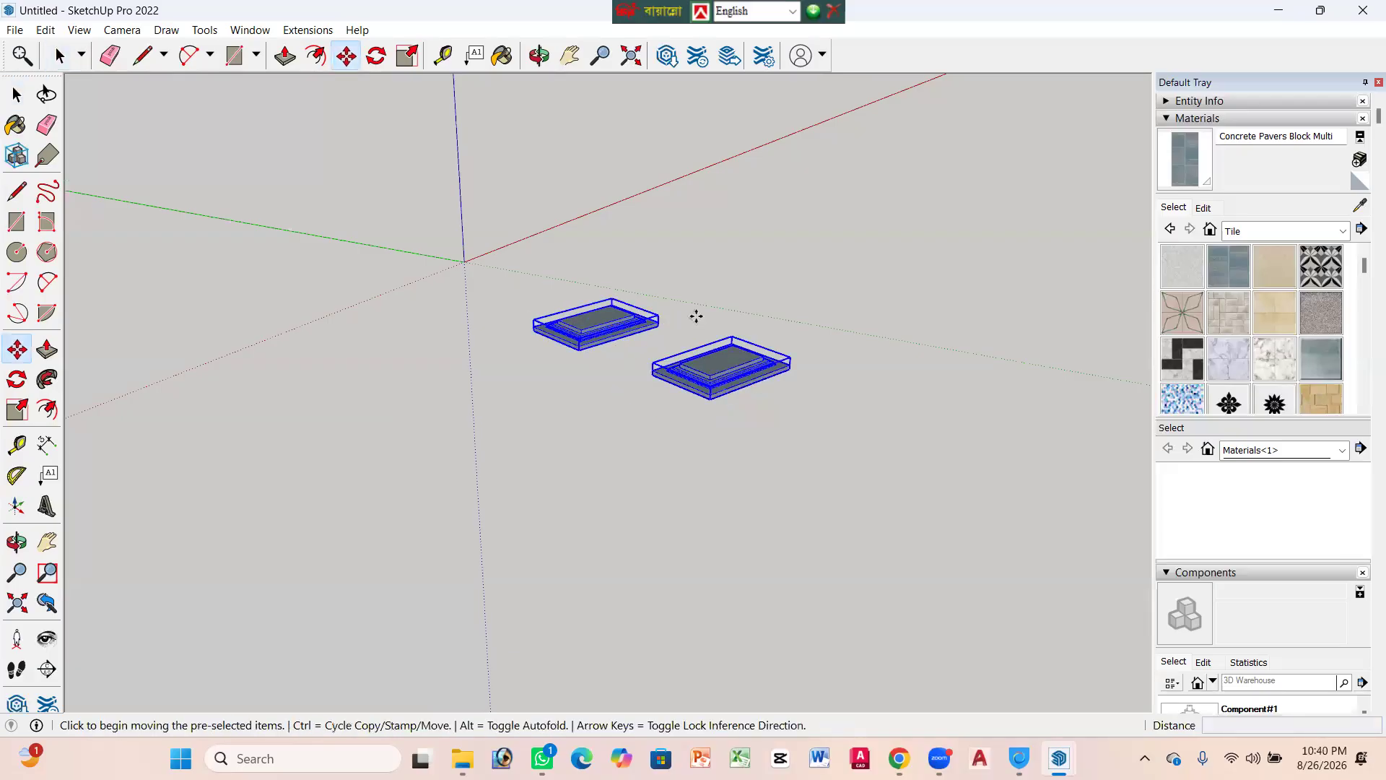
key("q")
key("m")
left_click(731, 335)
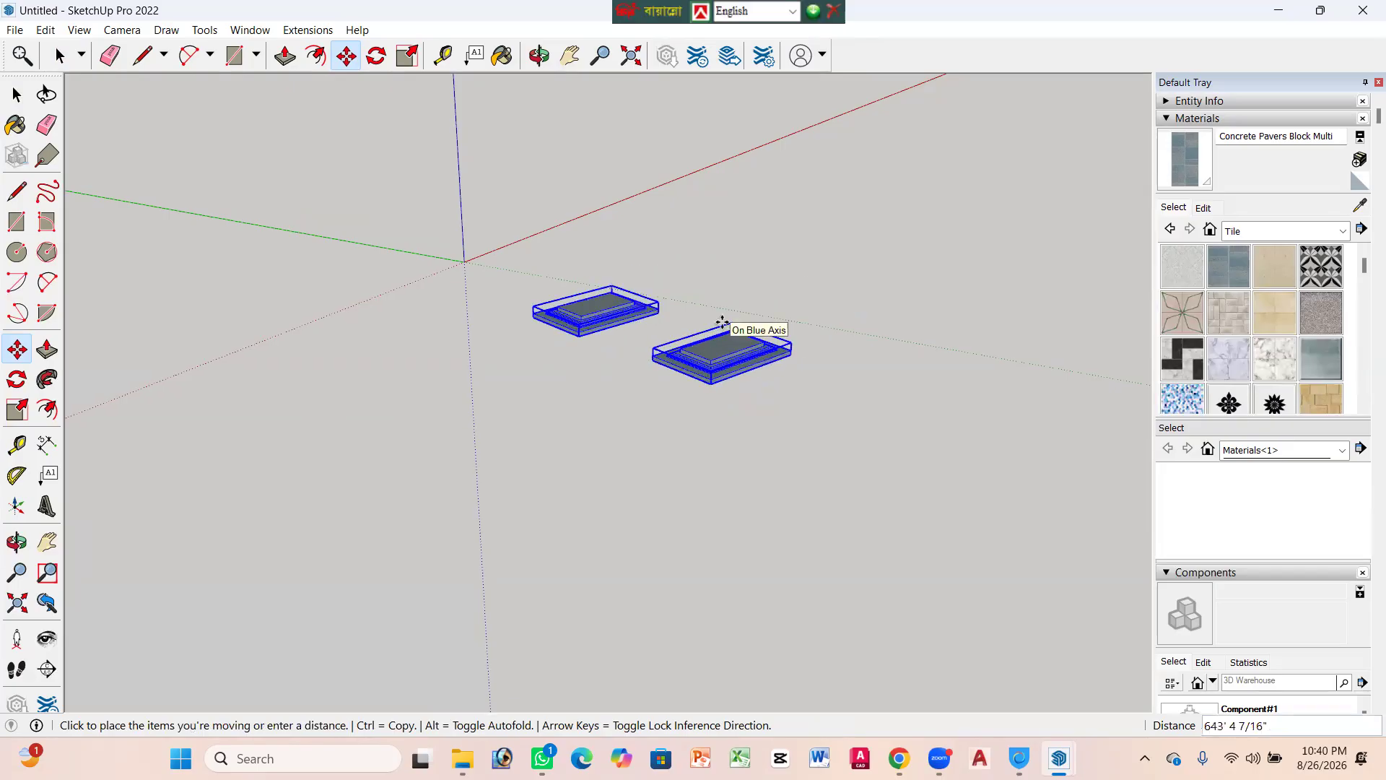
key("ctrl")
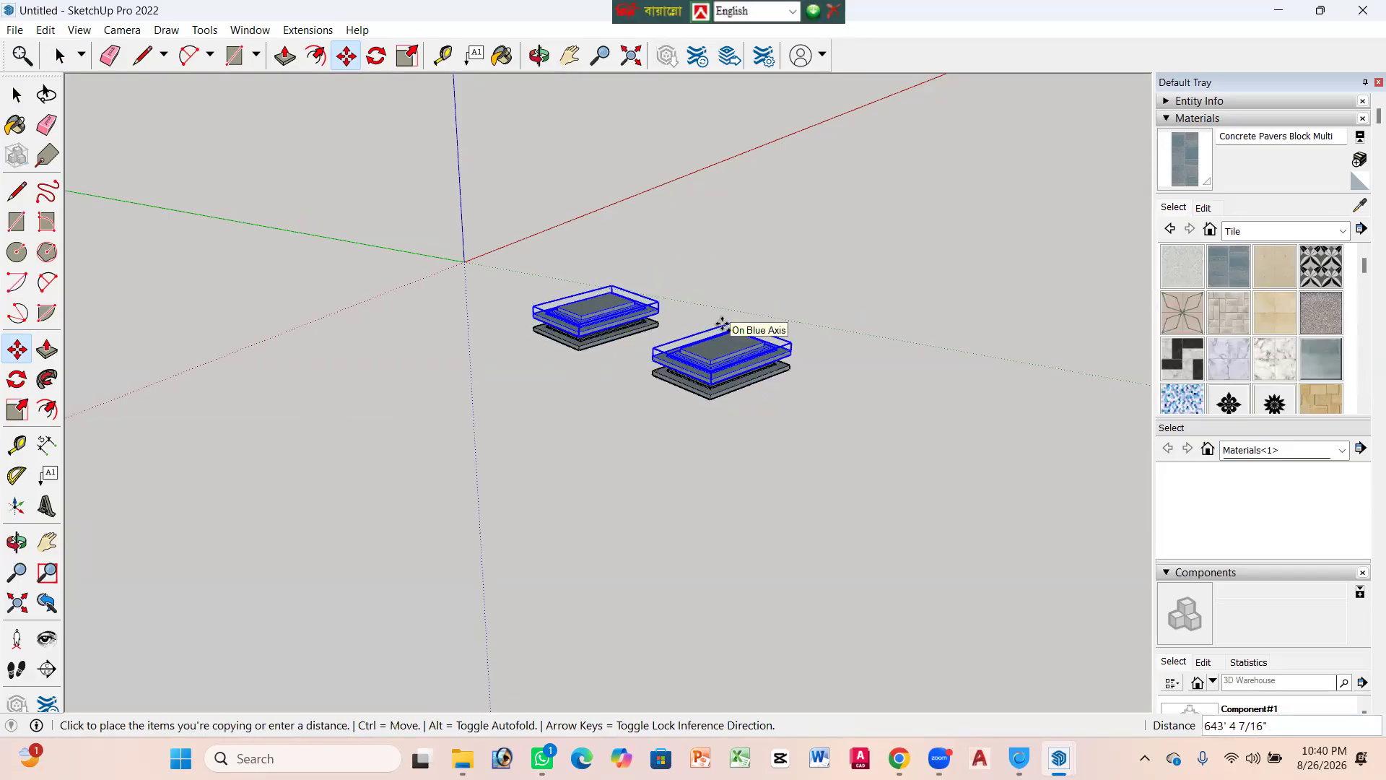
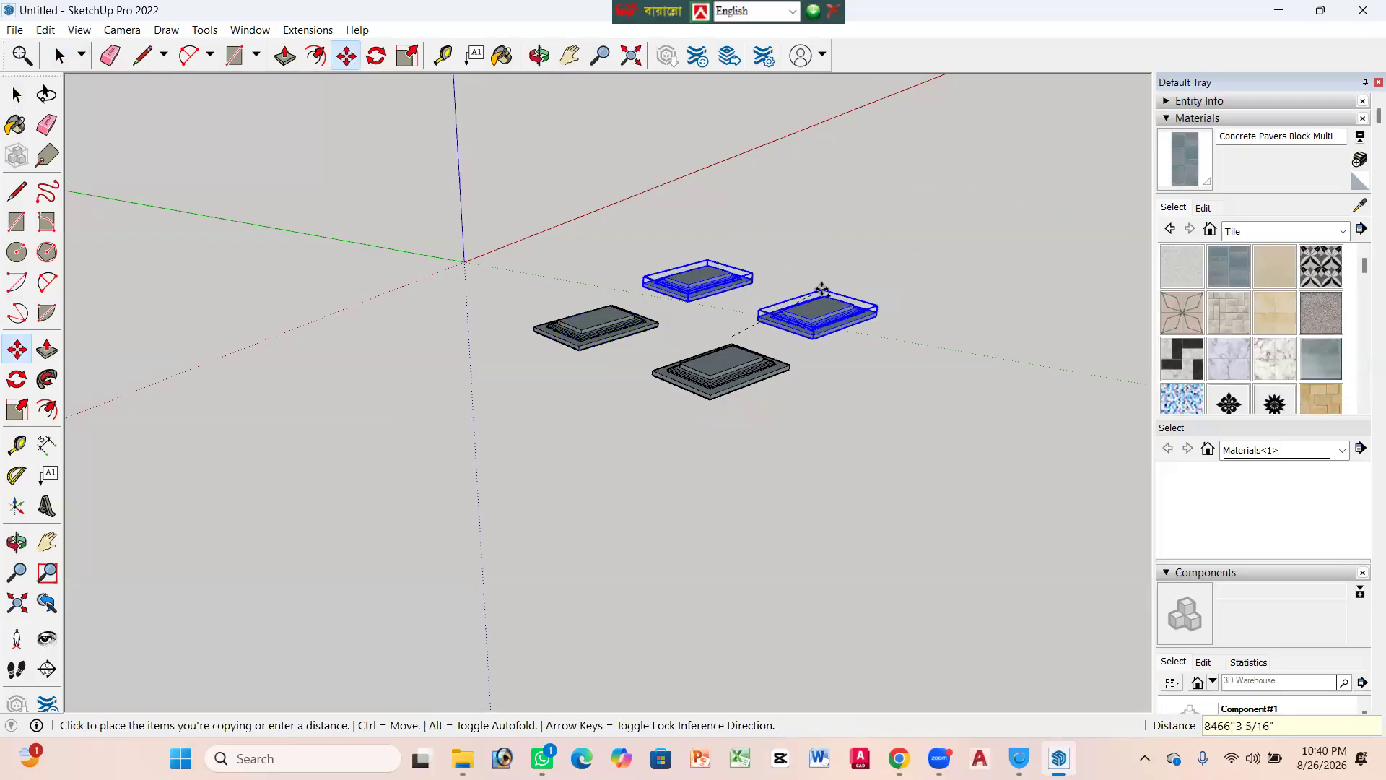
key("Escape")
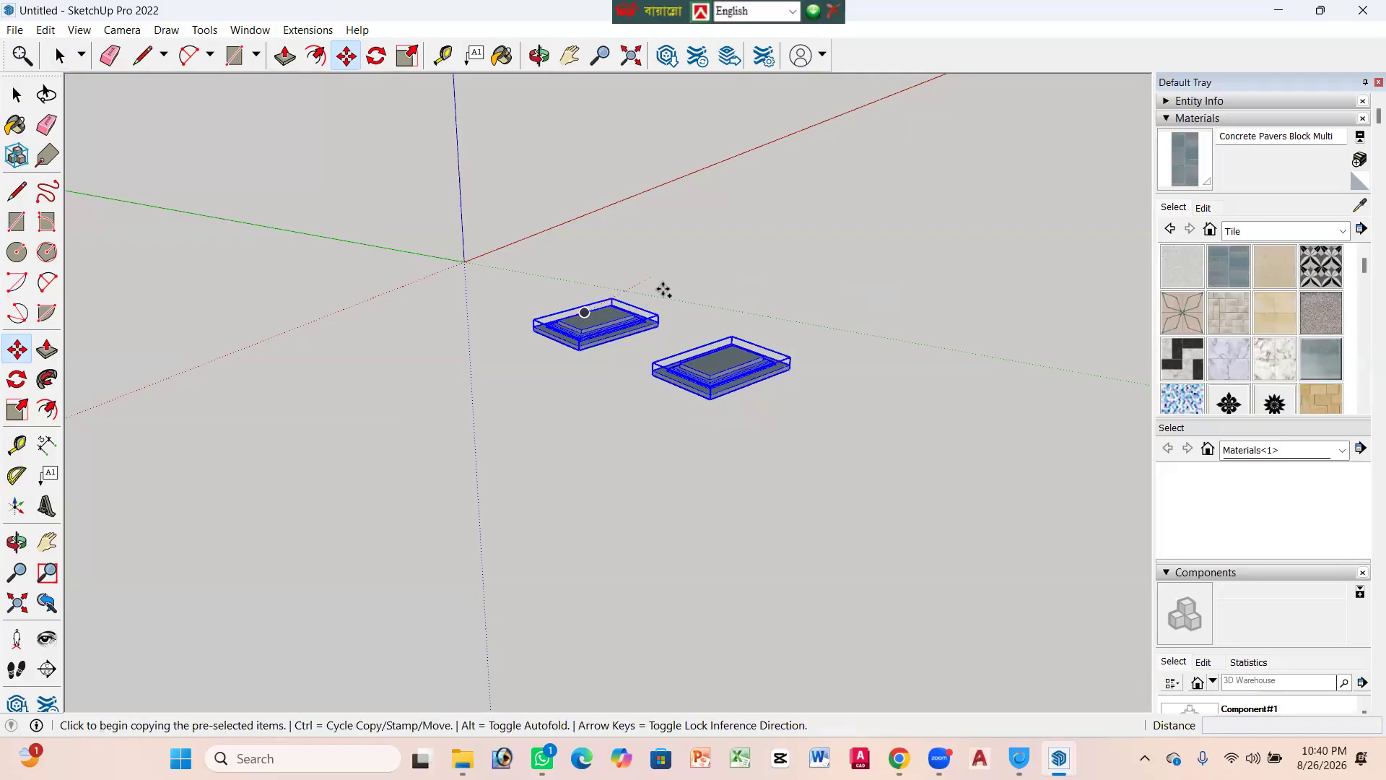
key("Escape")
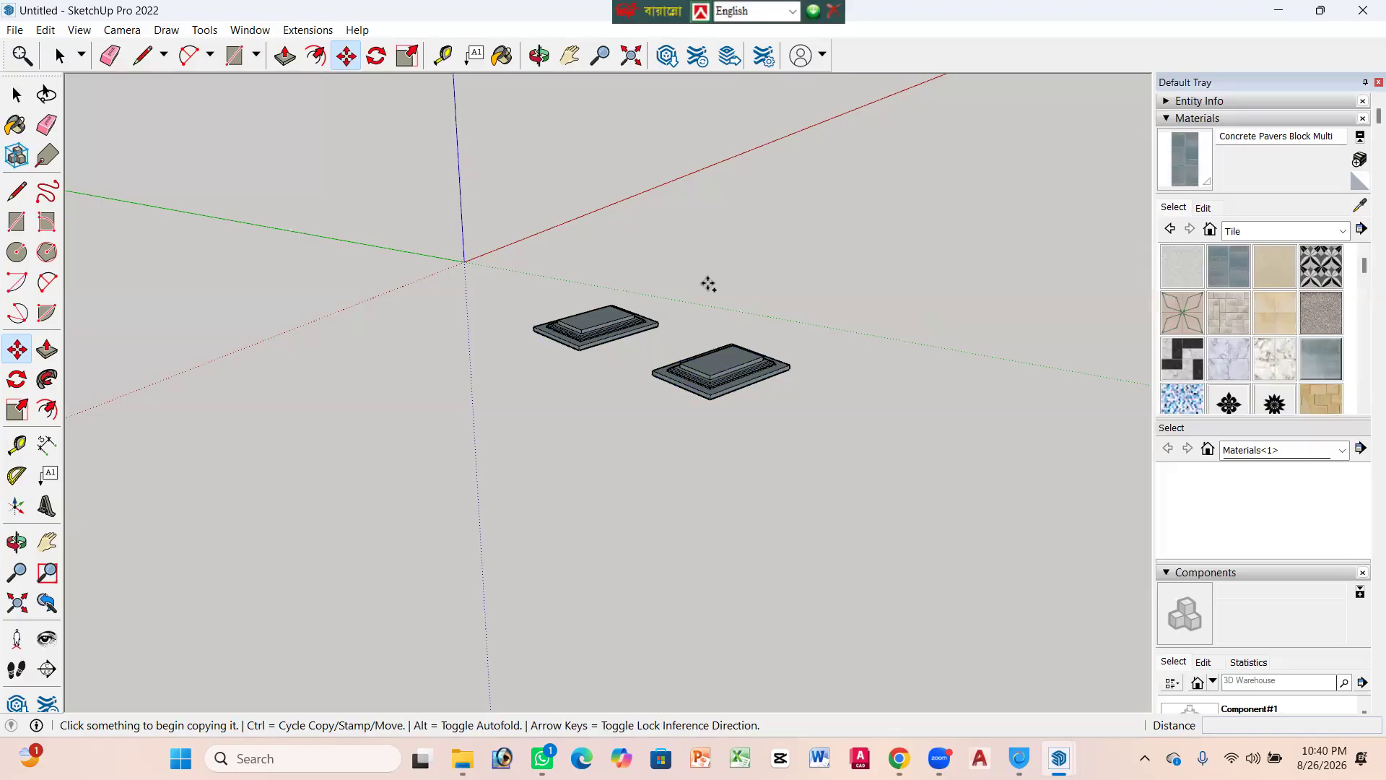
left_click(611, 307)
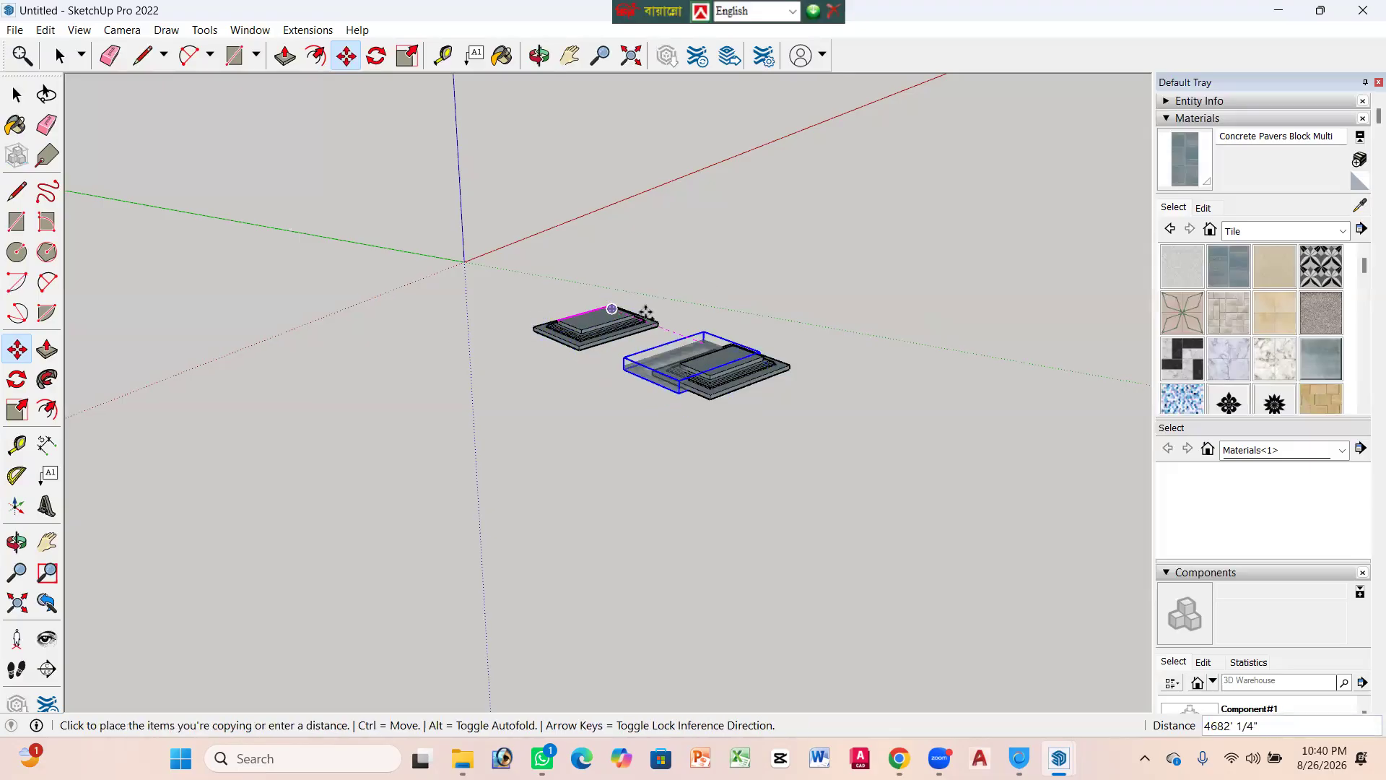
key("Escape")
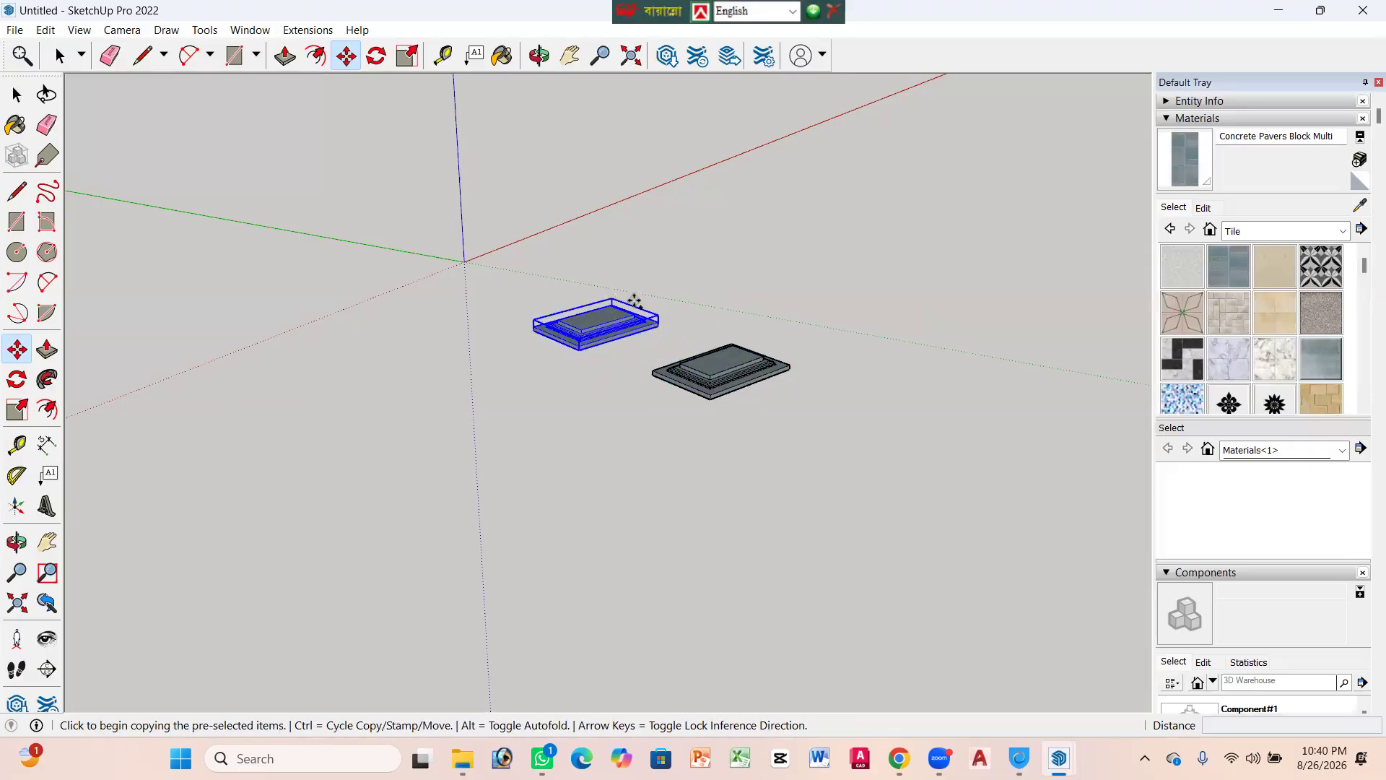
key("Escape")
key("space")
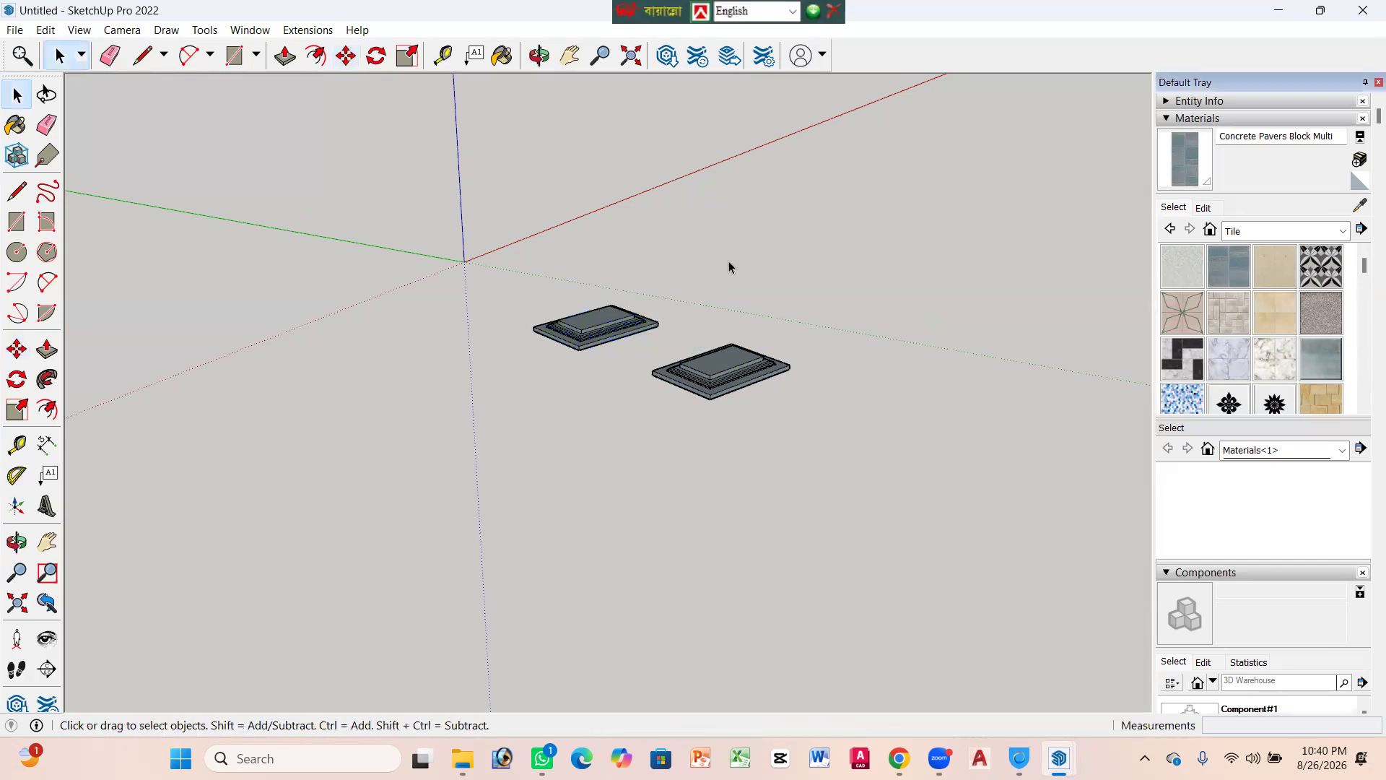
left_click(694, 381)
left_click(615, 330, "ctrl")
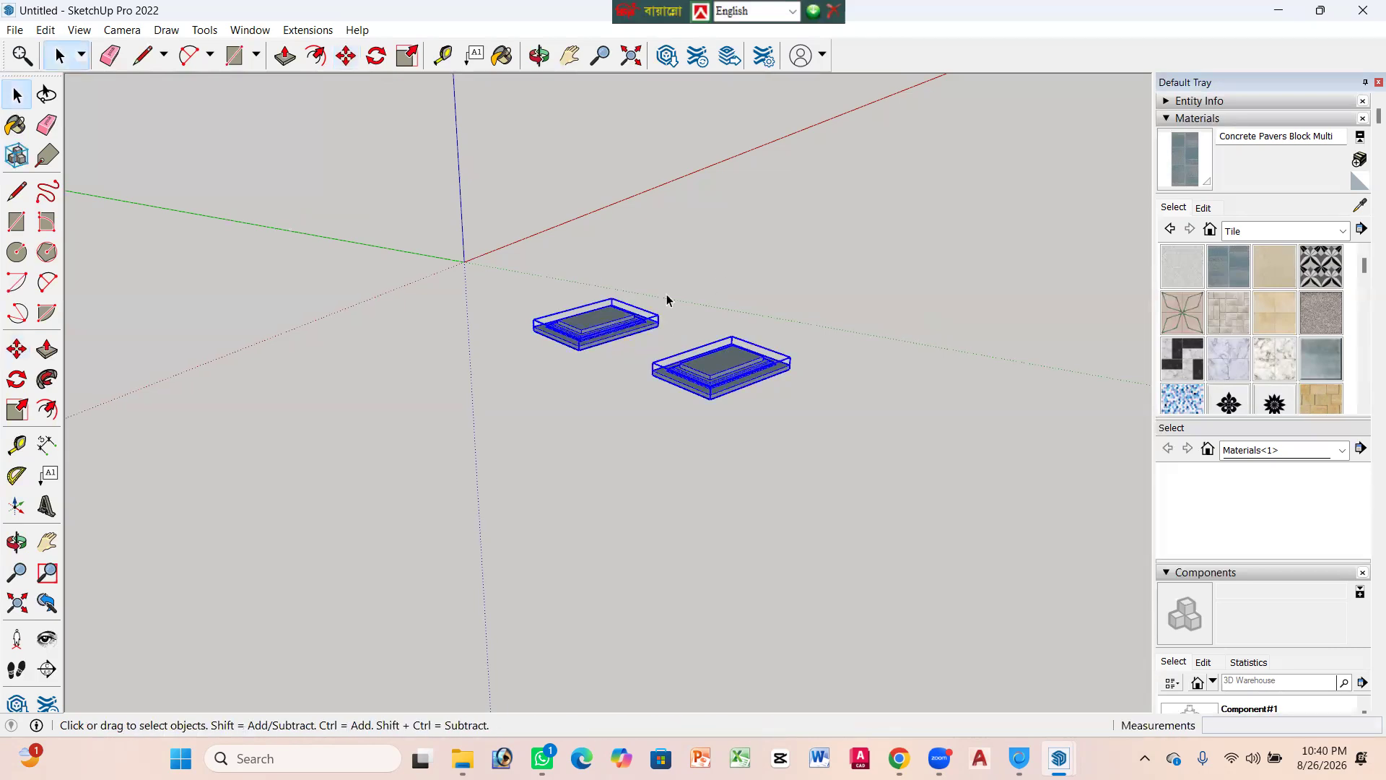
key("m")
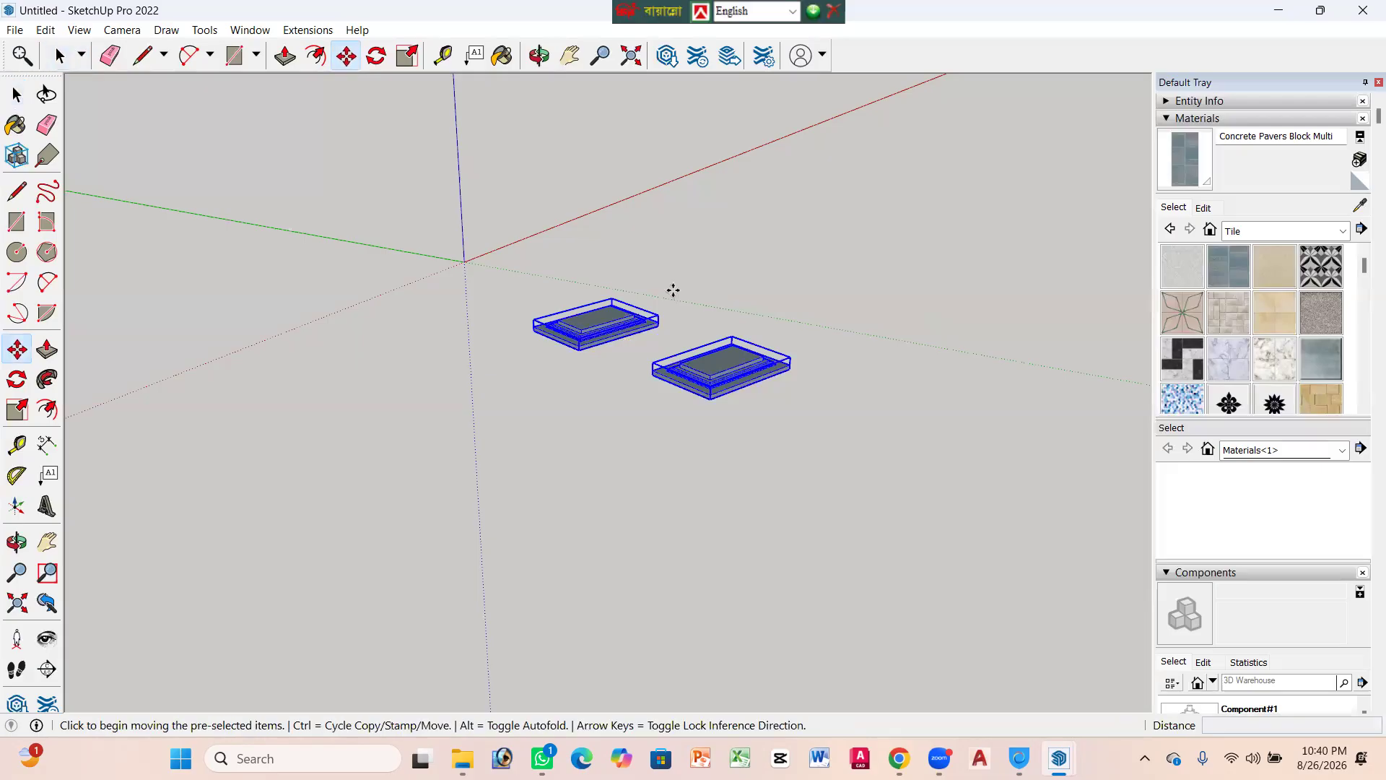
left_click(625, 306)
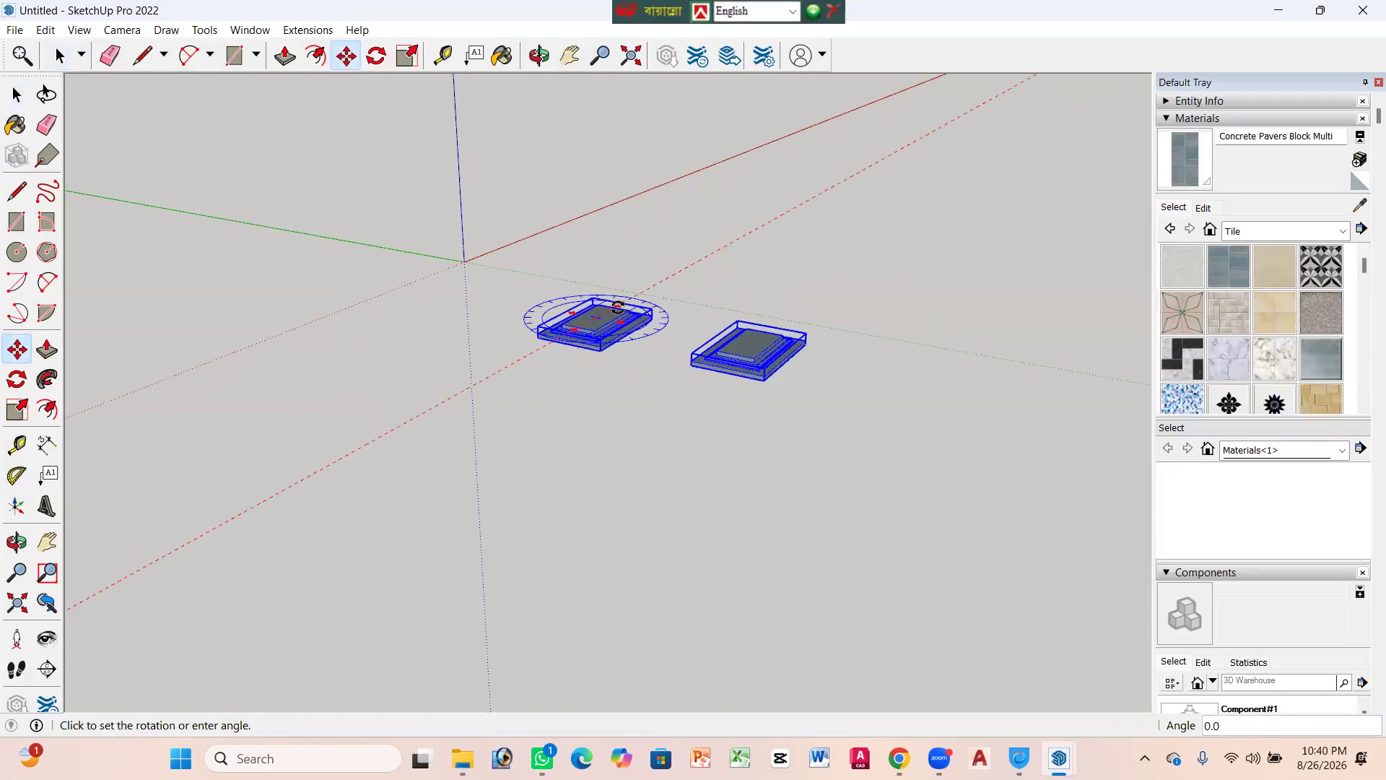
key("space")
key("m")
key("space")
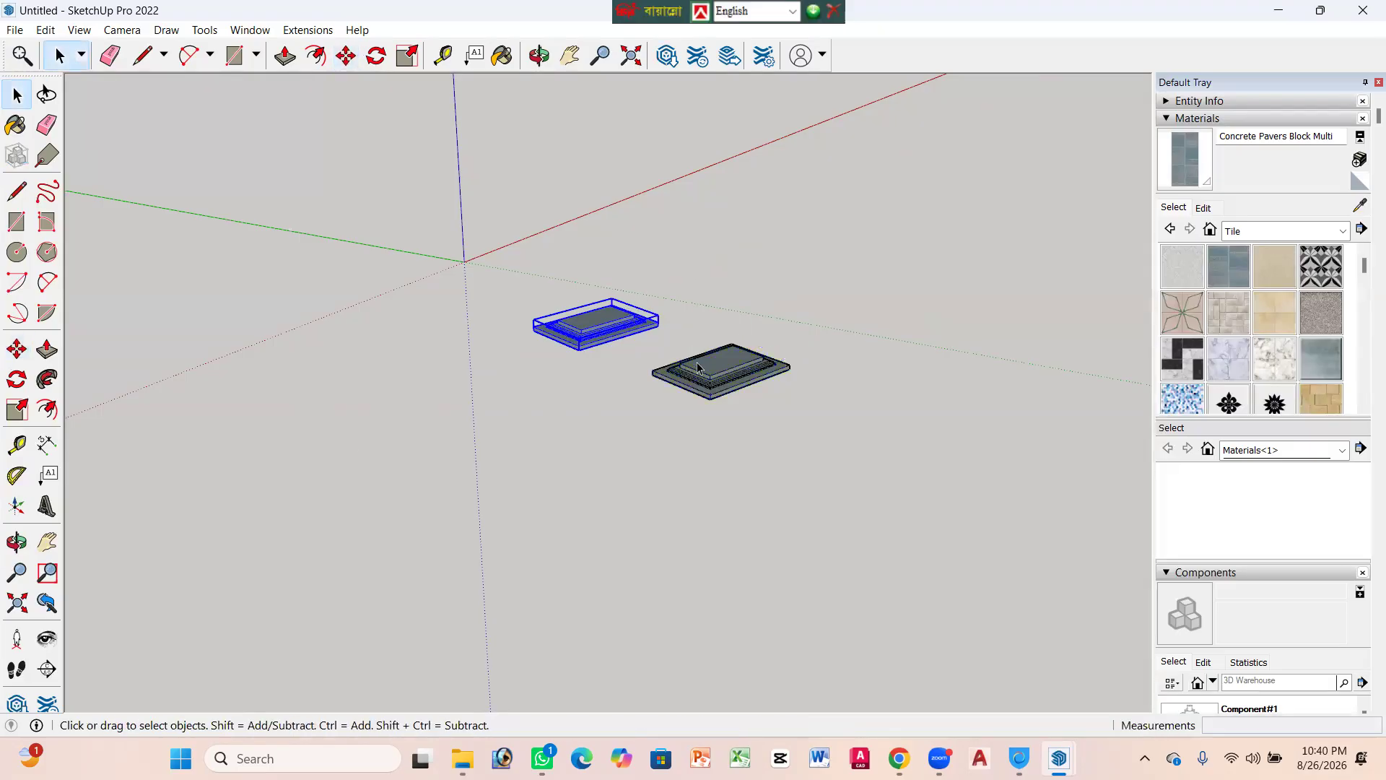
Step: Select both stepped slabs together, select only the slab nearer the origin, and clear the selection
left_click(712, 371)
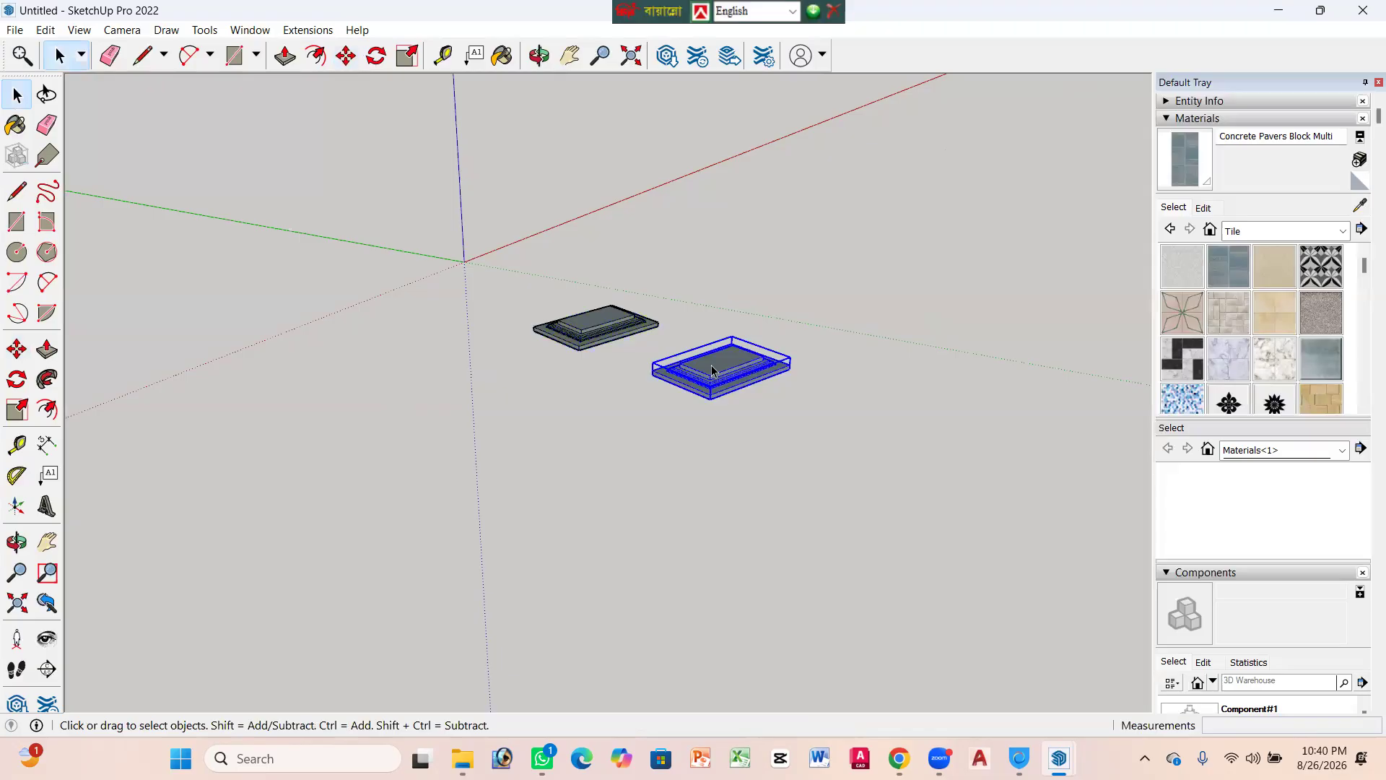
left_click(610, 326, "shift")
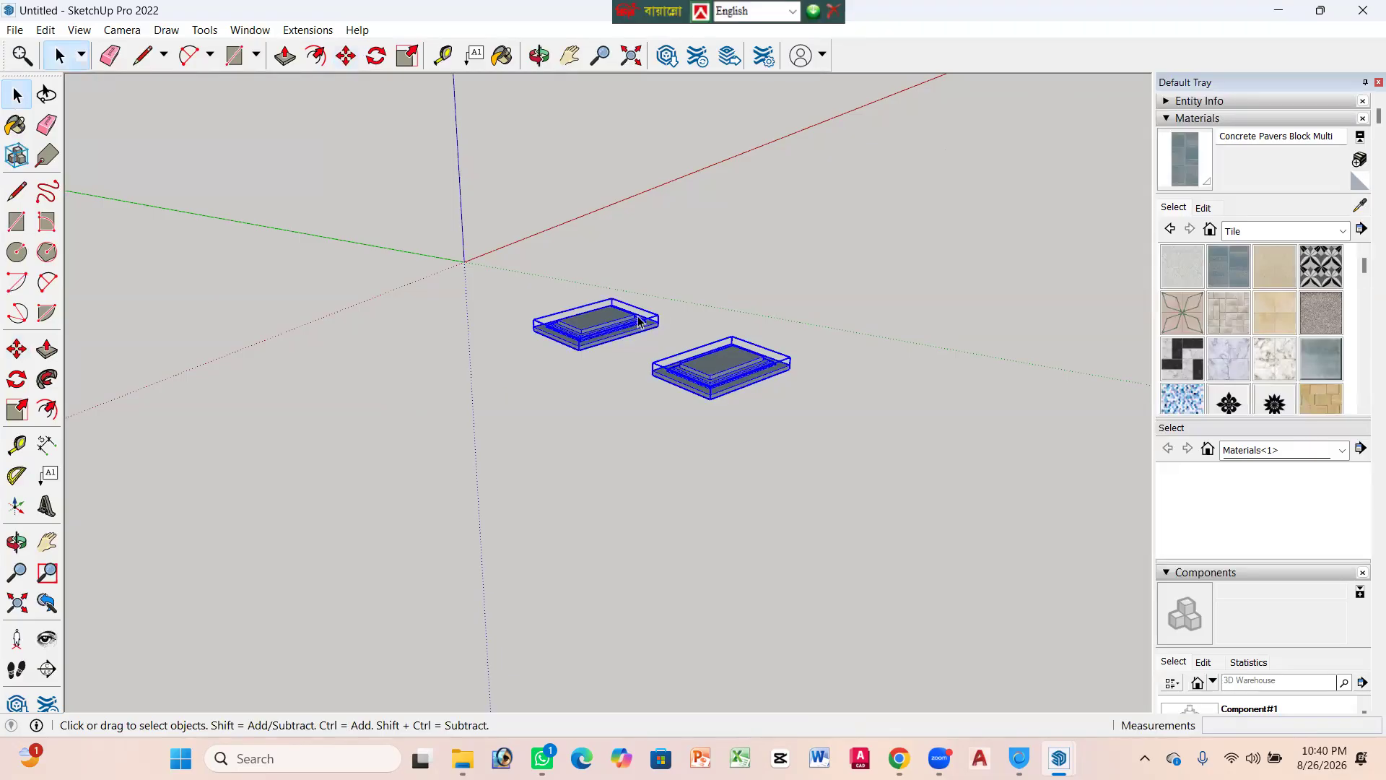
key("m")
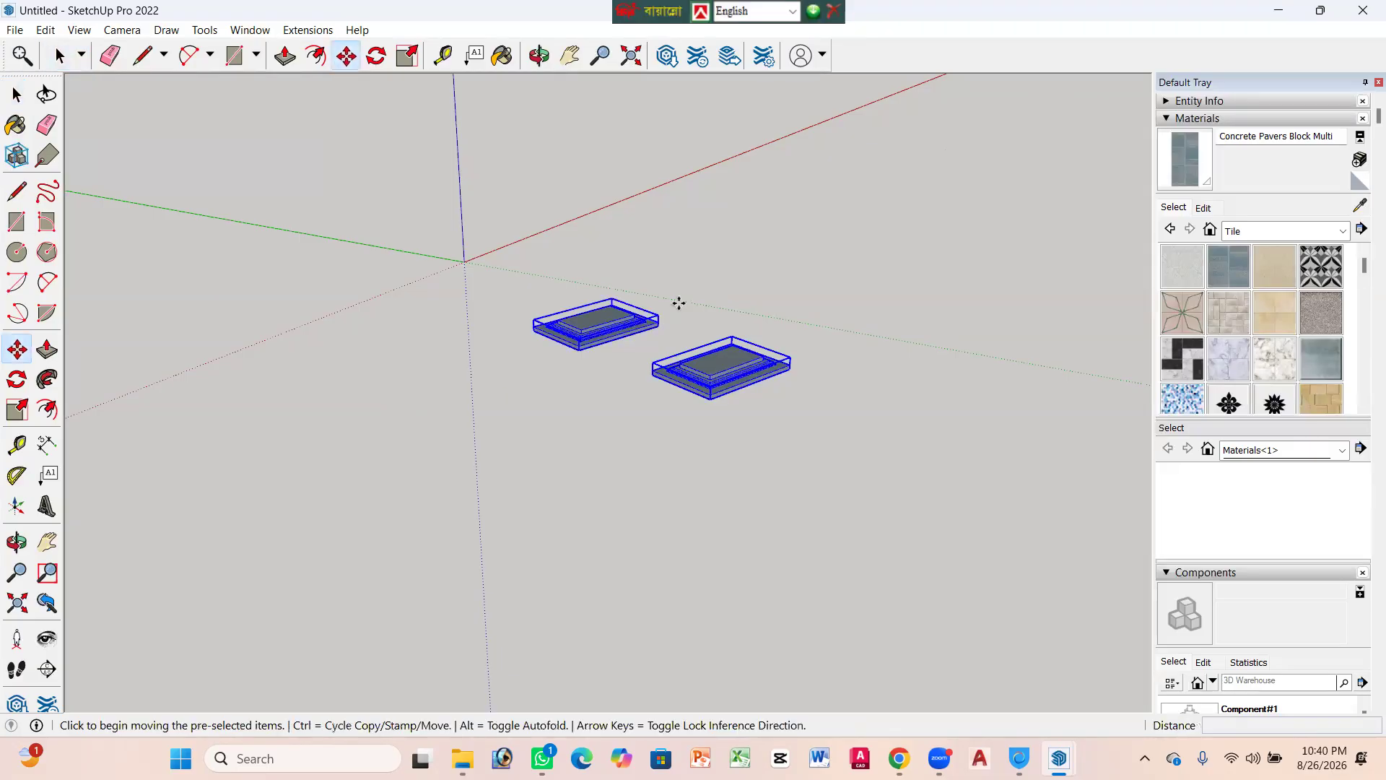
key("space")
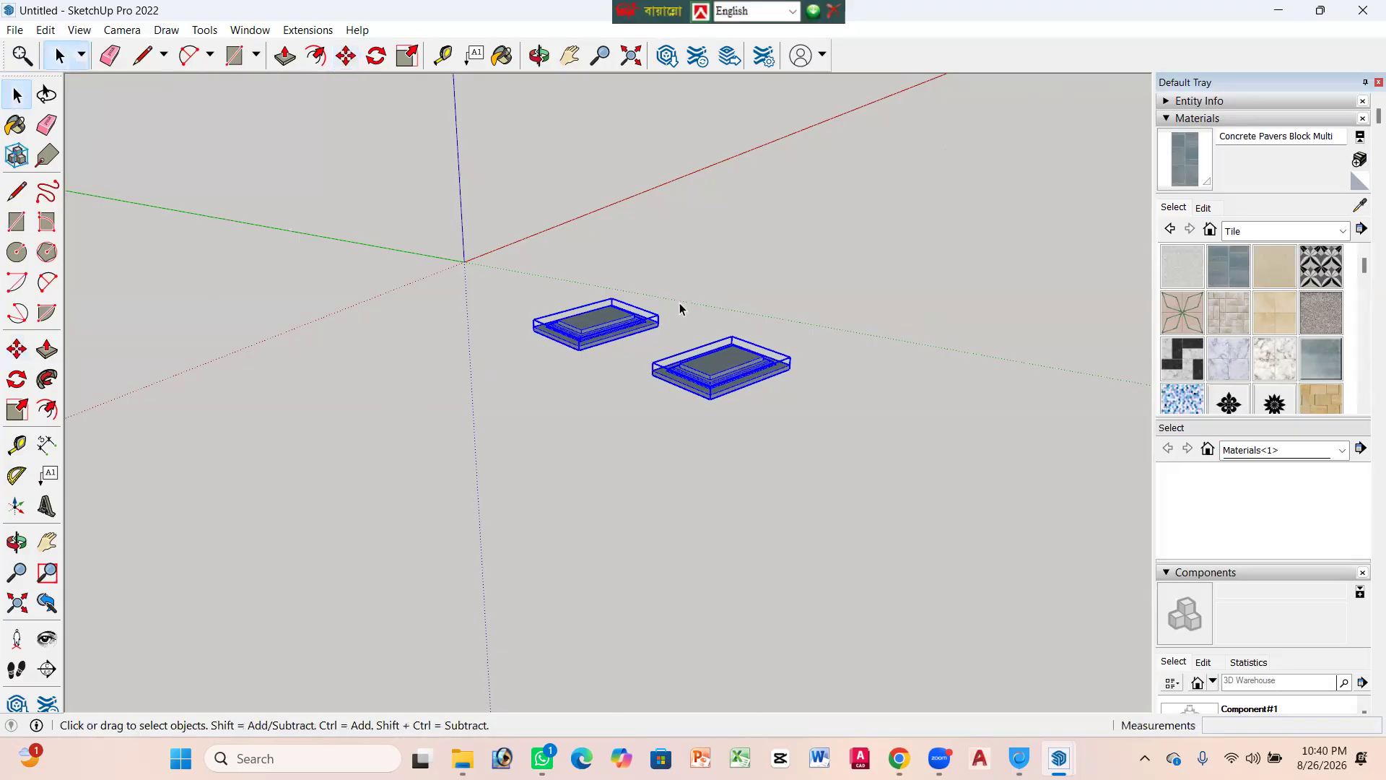
left_click(625, 319)
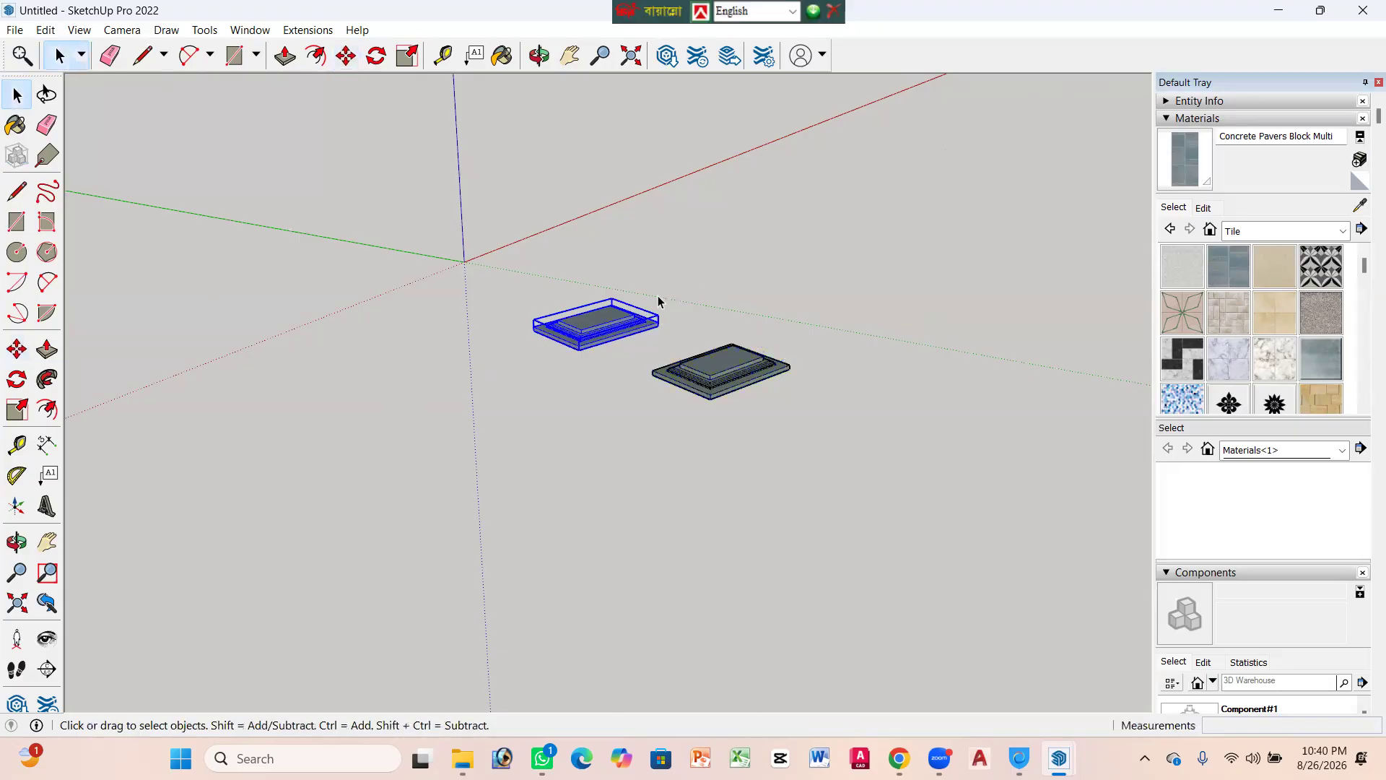
left_click(733, 251)
left_click(621, 315)
left_click(736, 253)
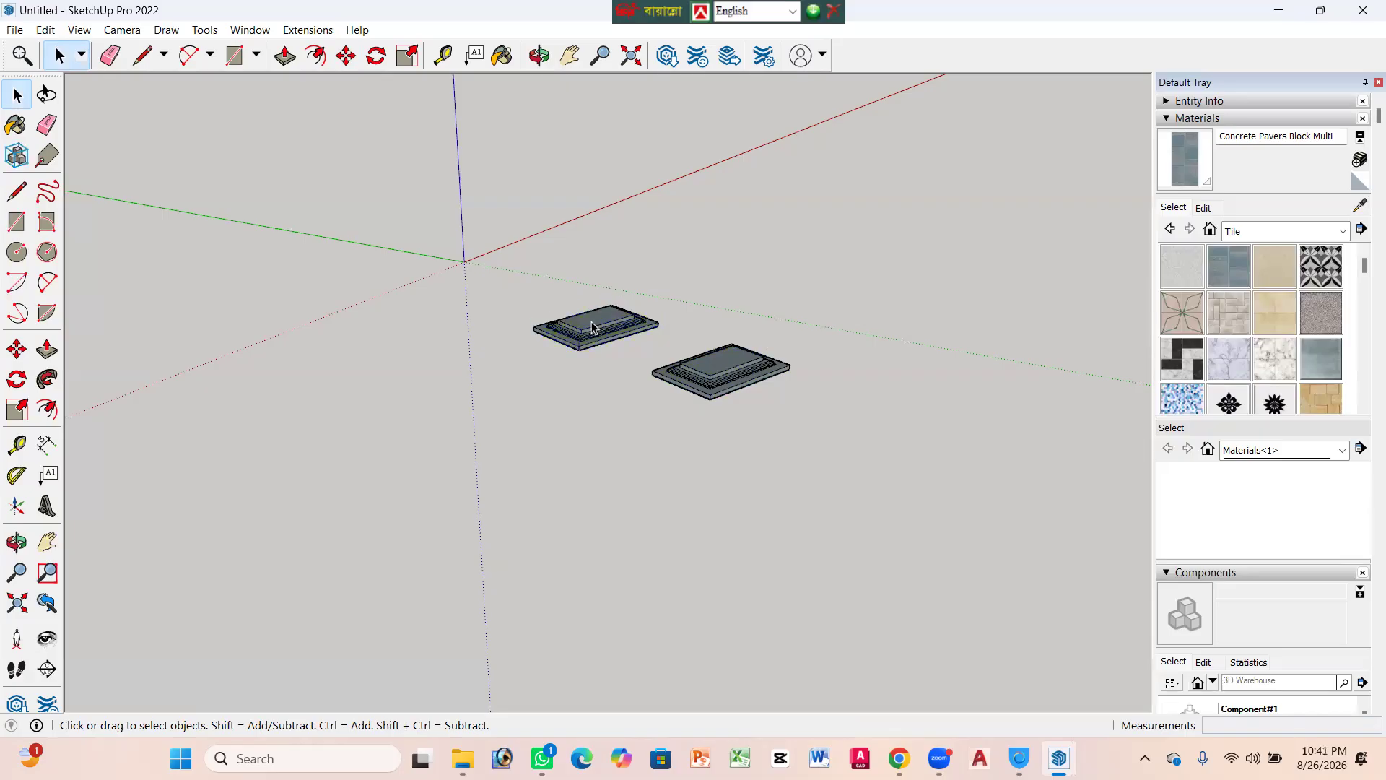
Step: Select both stepped slabs and copy them together about 9543' toward the far side of the green axis
left_click(630, 326)
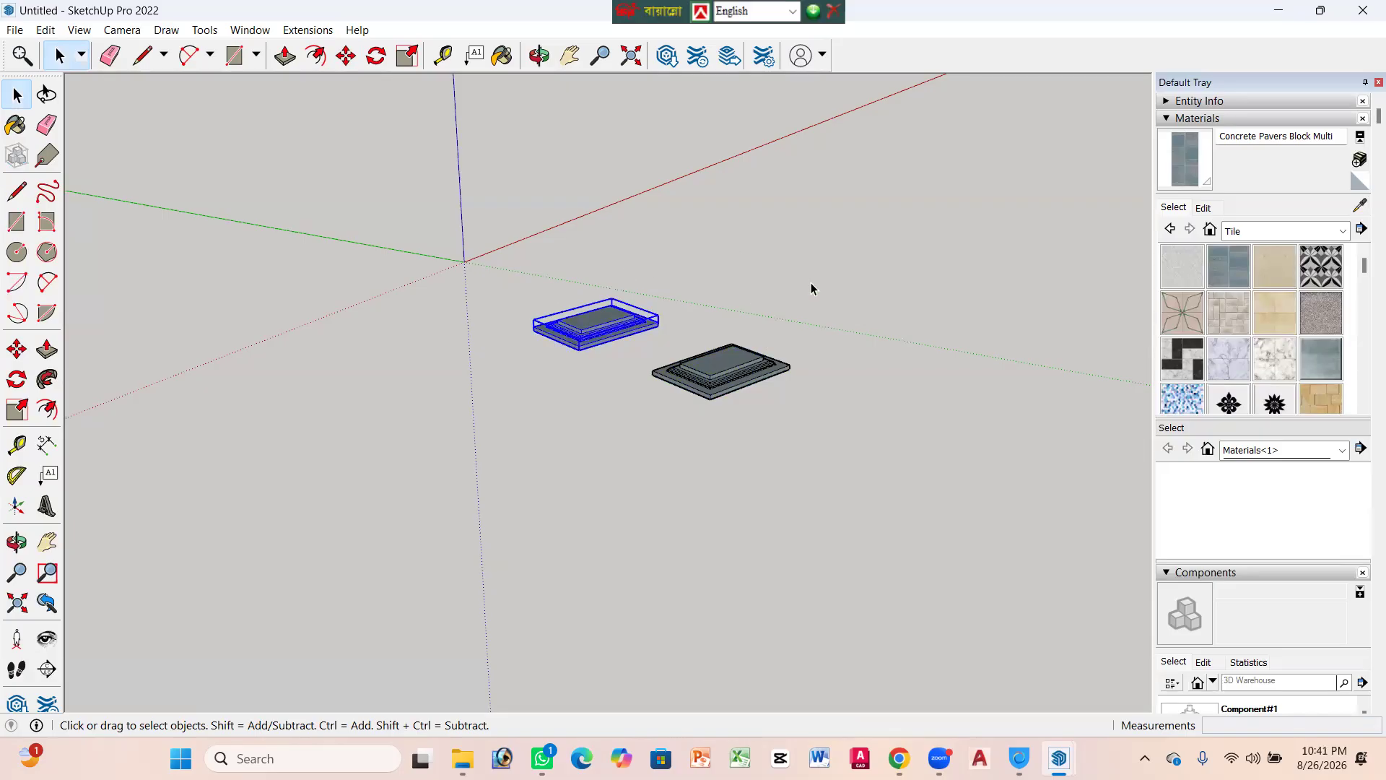
left_click(731, 350)
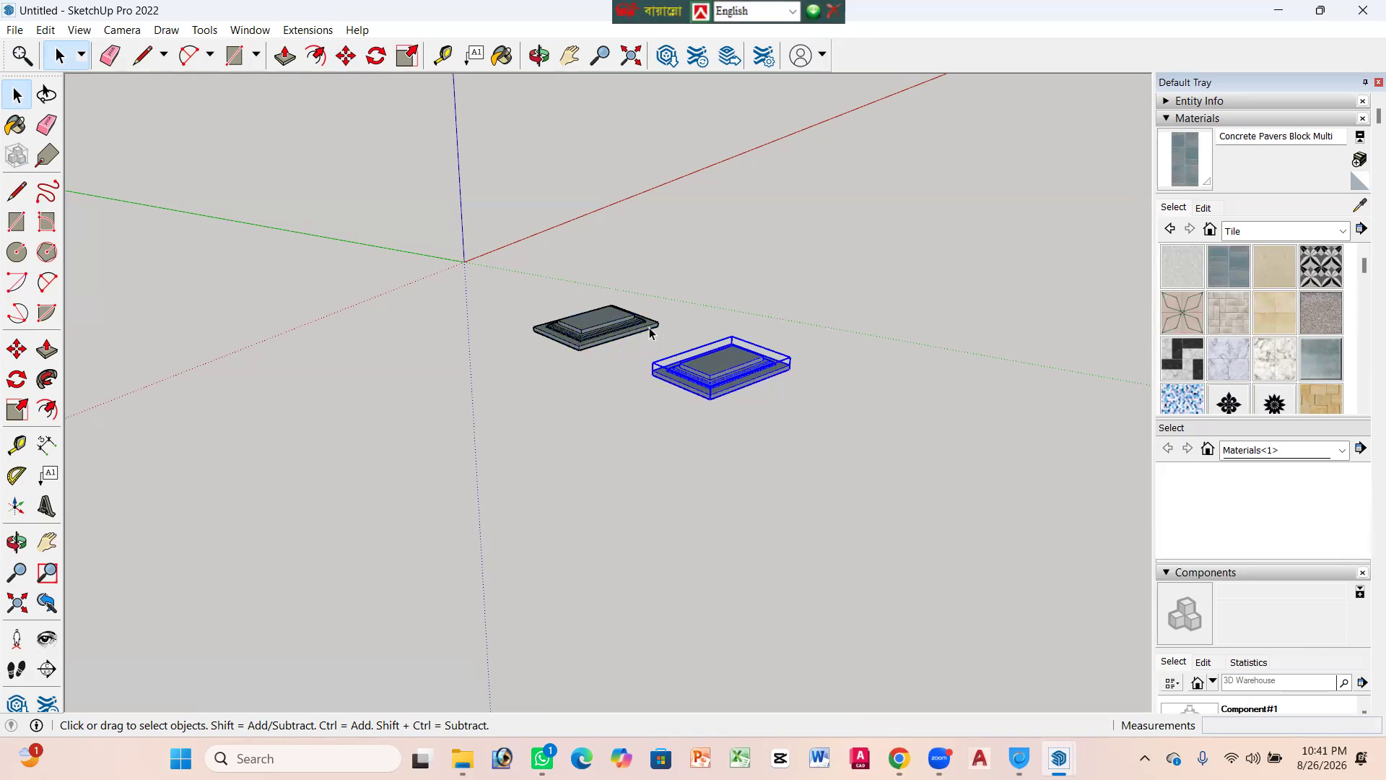
left_click(625, 326, "shift")
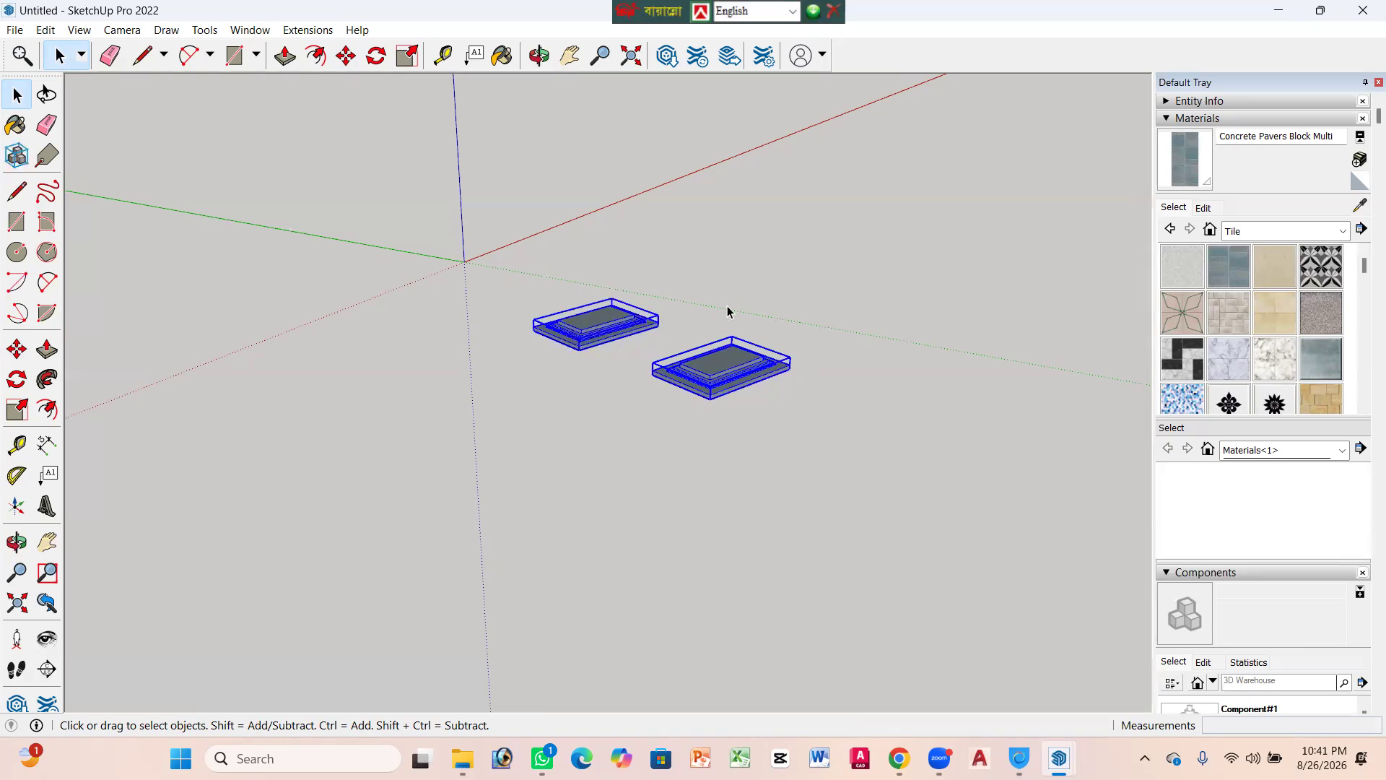
key("m")
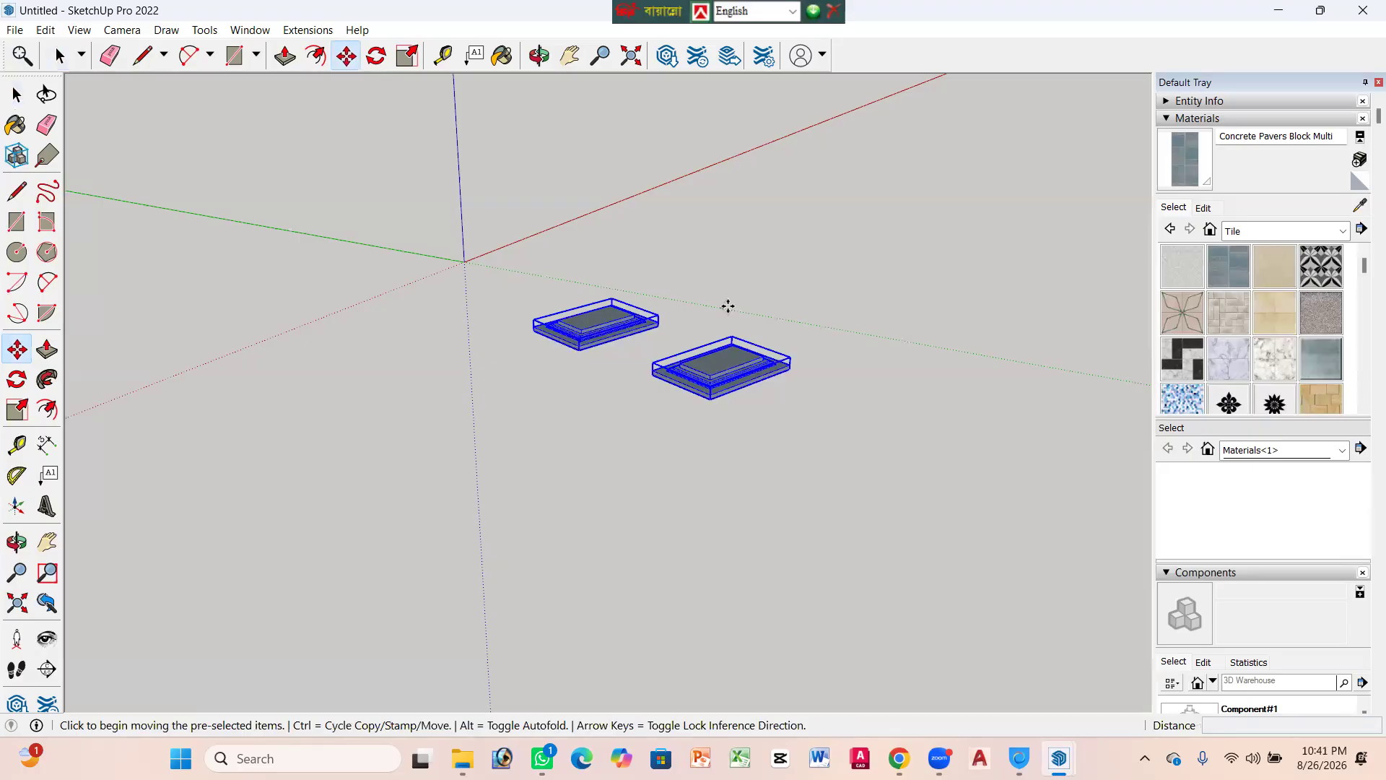
key("space")
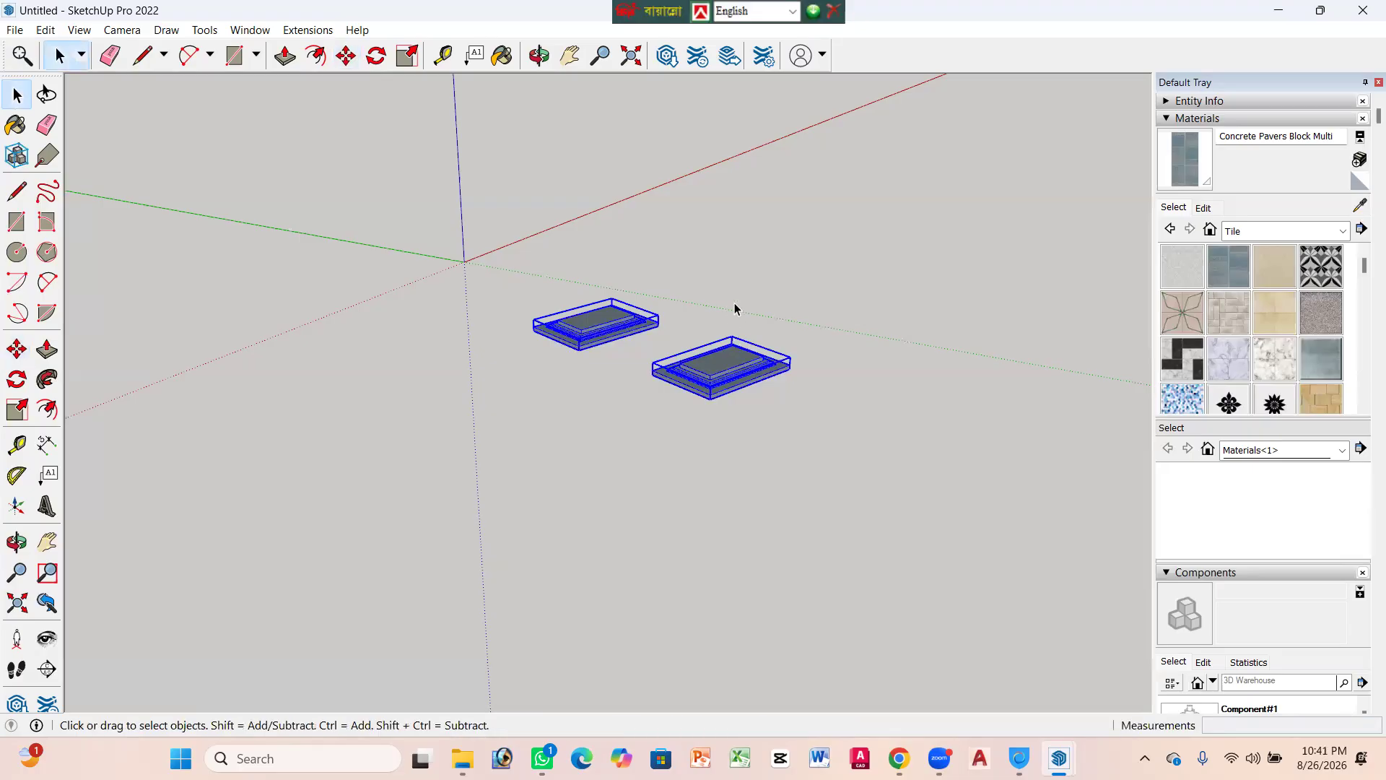
key("m")
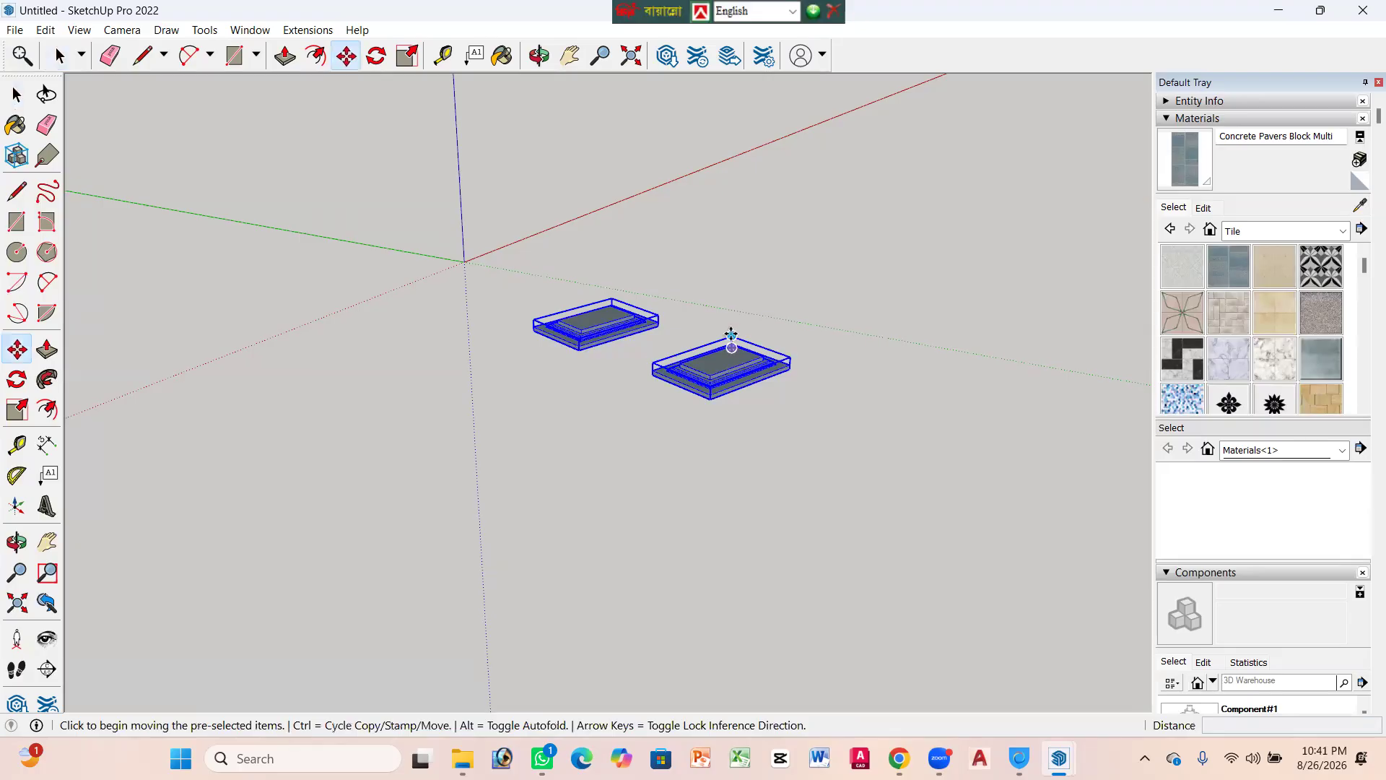
key("ctrl")
left_click(729, 333)
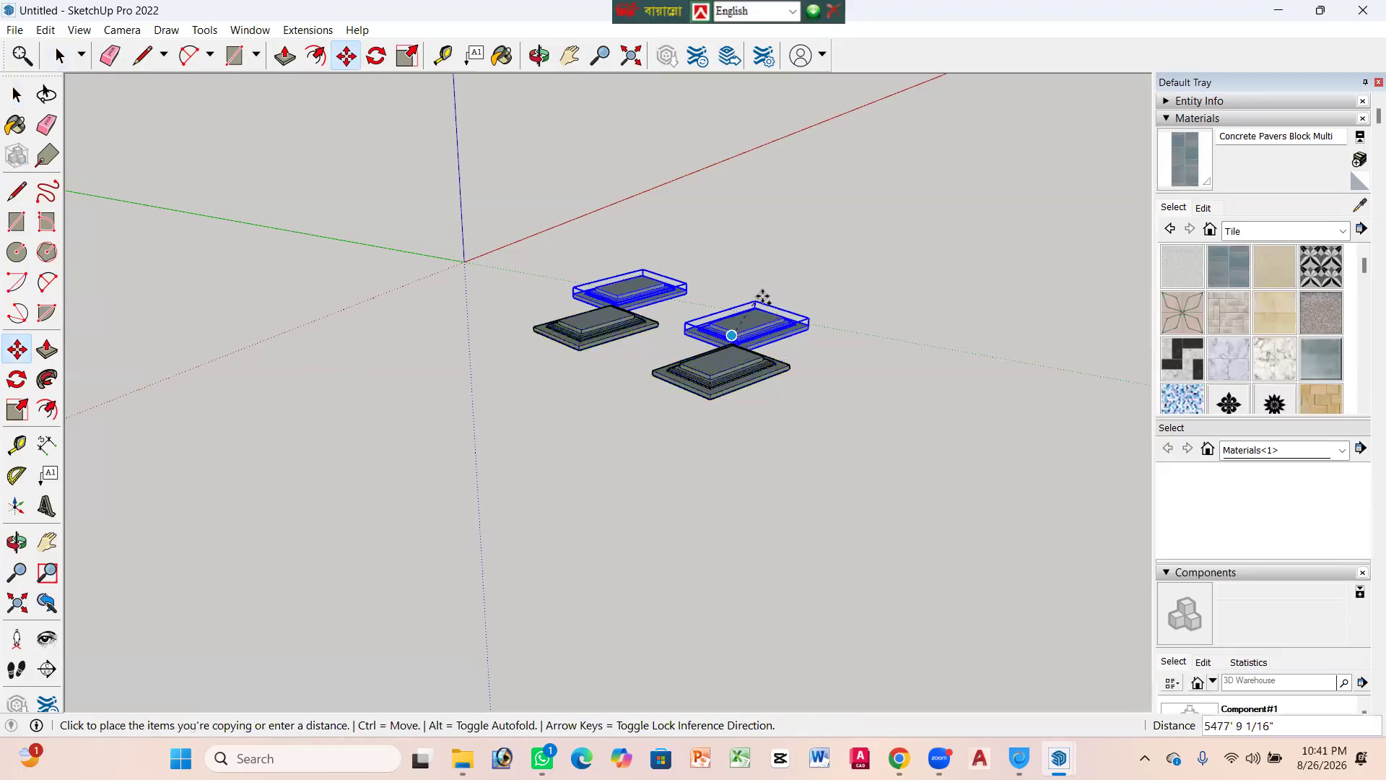
left_click(811, 284)
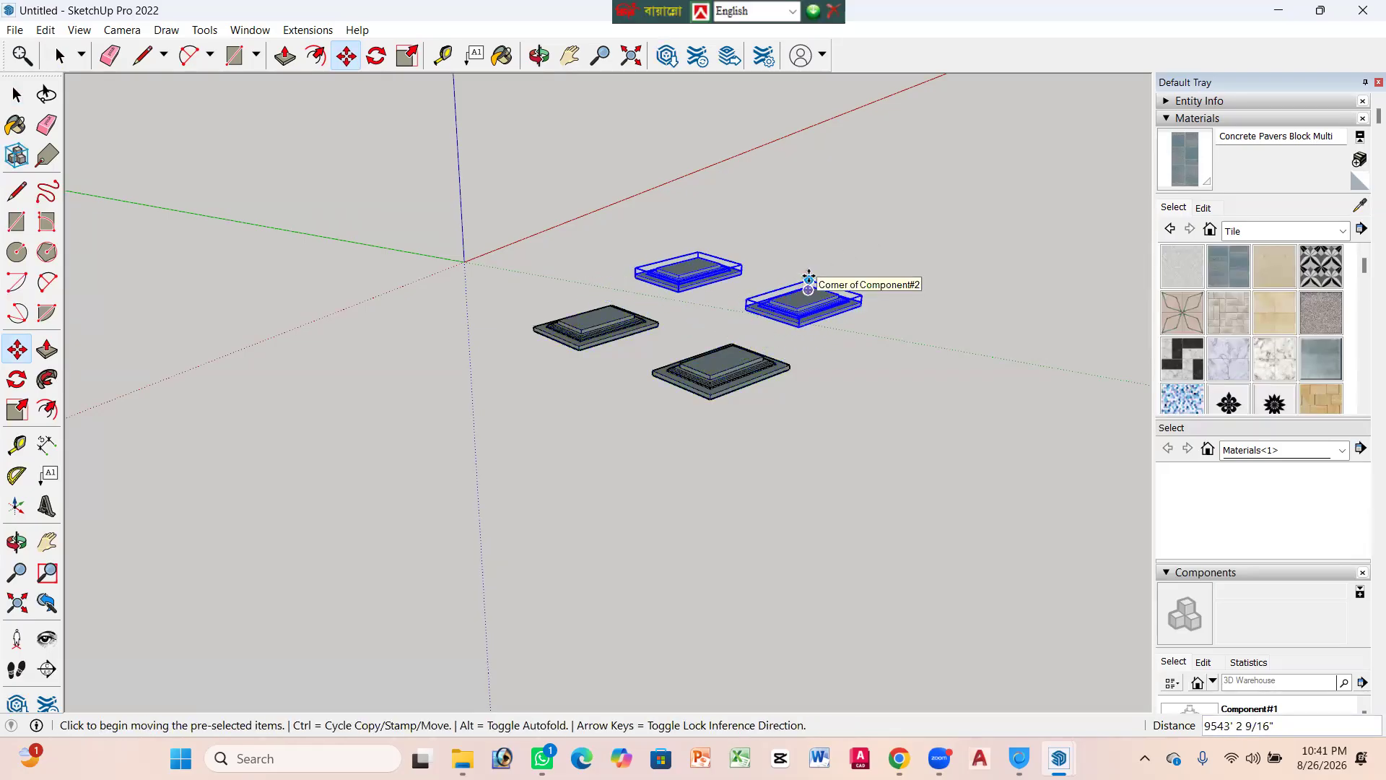
Step: Repeat the slab-pair copy as an x10 linear array at the same spacing, forming two parallel rows
type("x10")
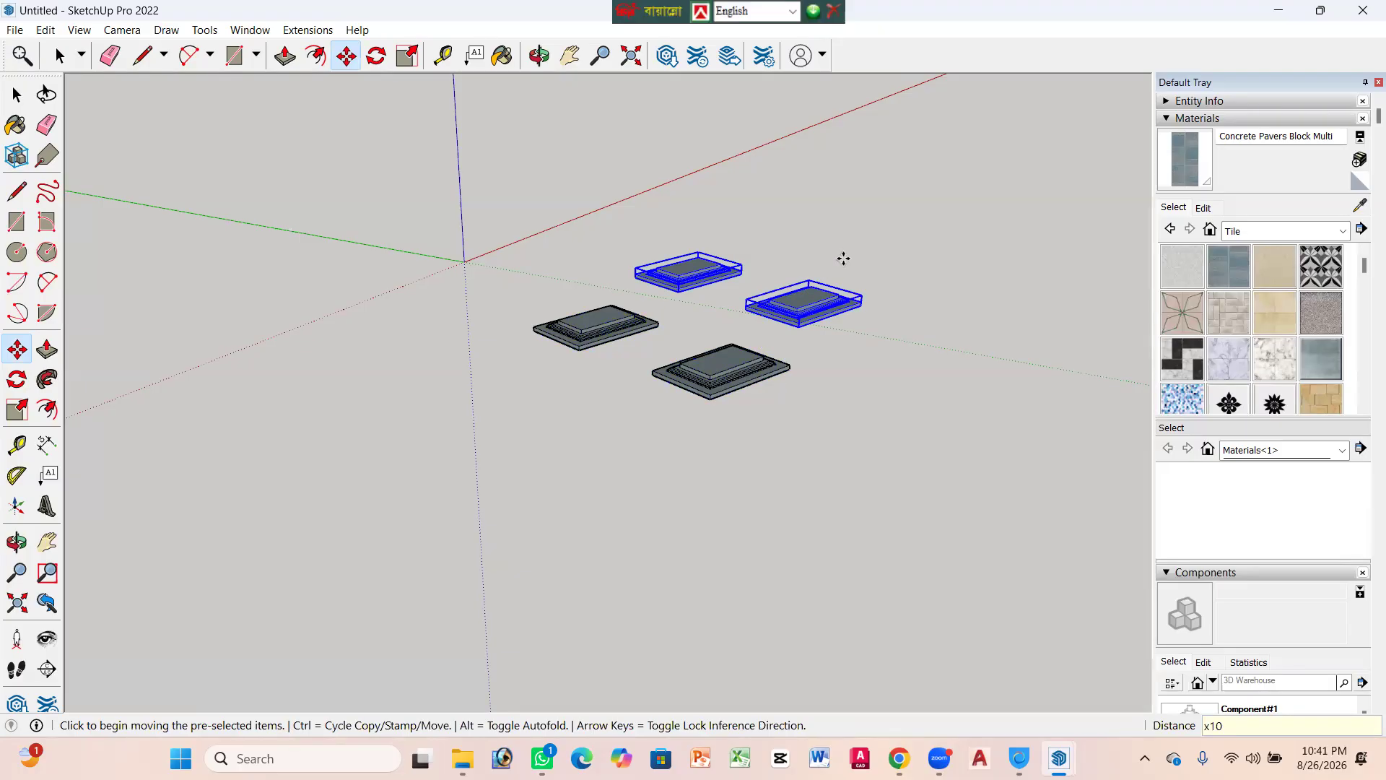
key("Return")
scroll(690, 330, "down", 2)
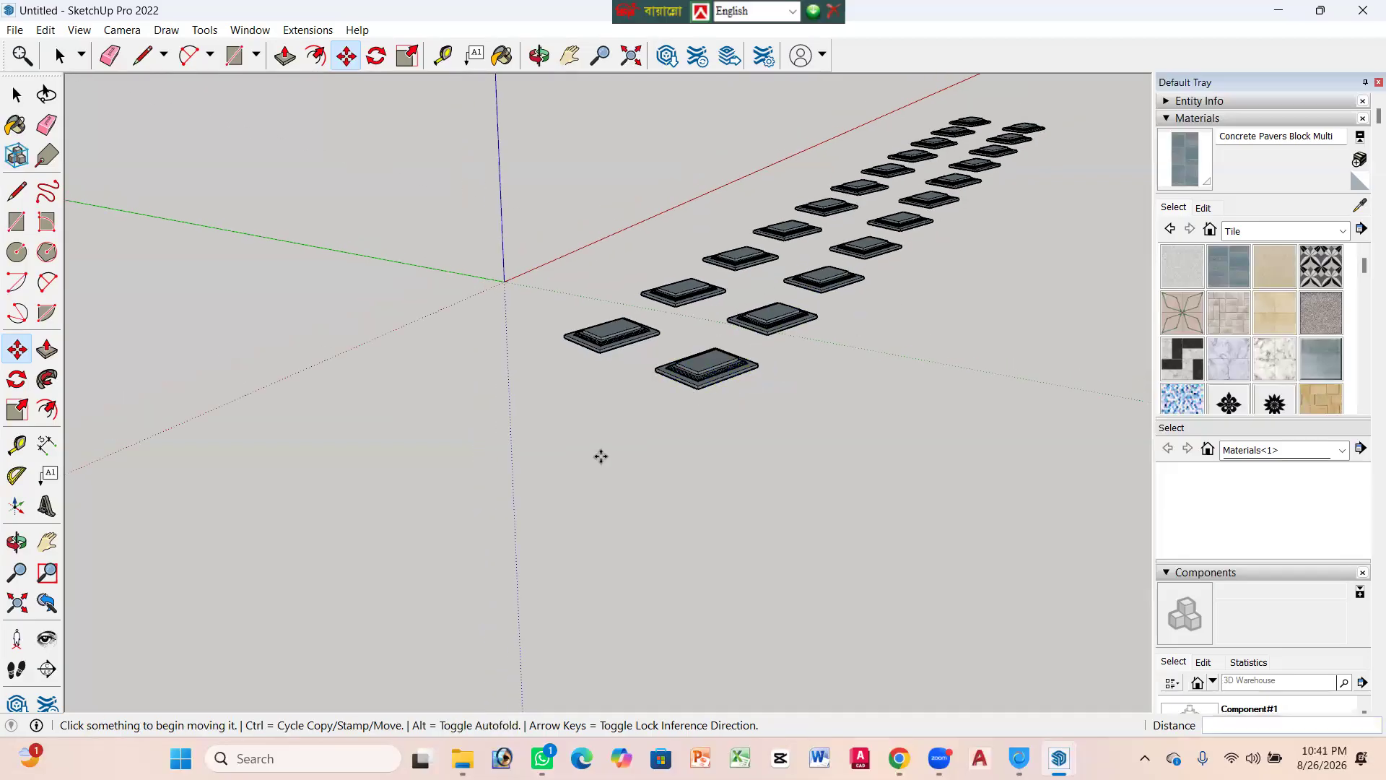
scroll(600, 457, "down", 2)
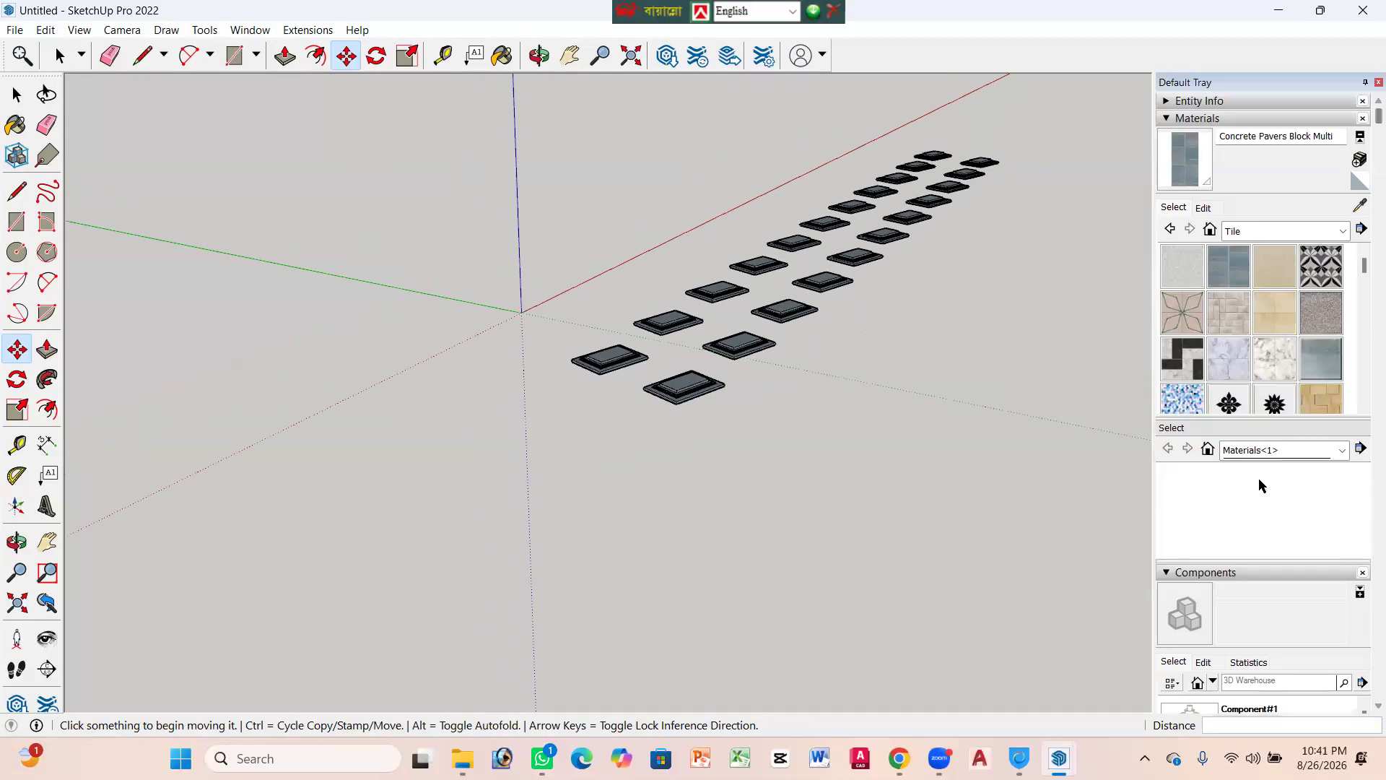
scroll(718, 354, "up", 2)
scroll(718, 354, "down", 2)
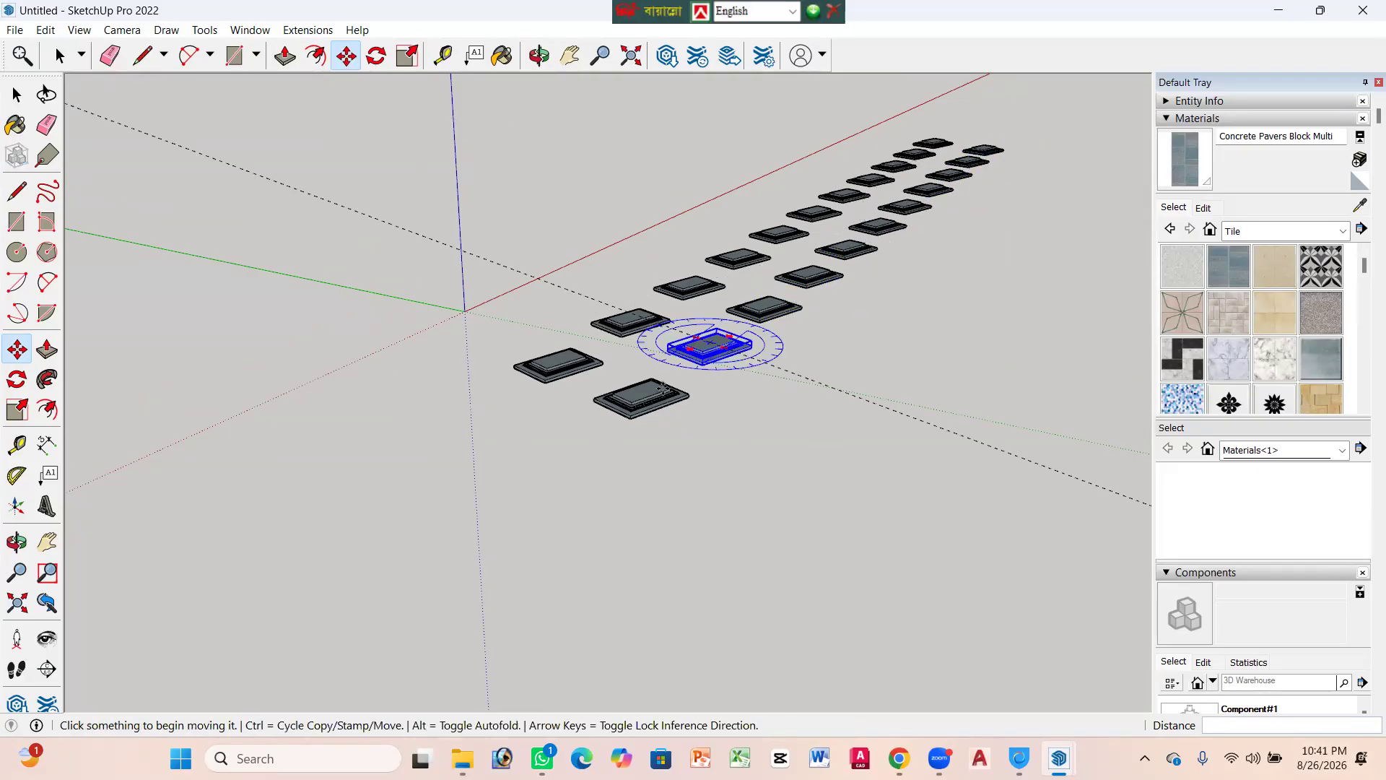
Step: Undo the x10 slab-pair array together with the slab-pair copy it was based on
scroll(807, 414, "up", 3)
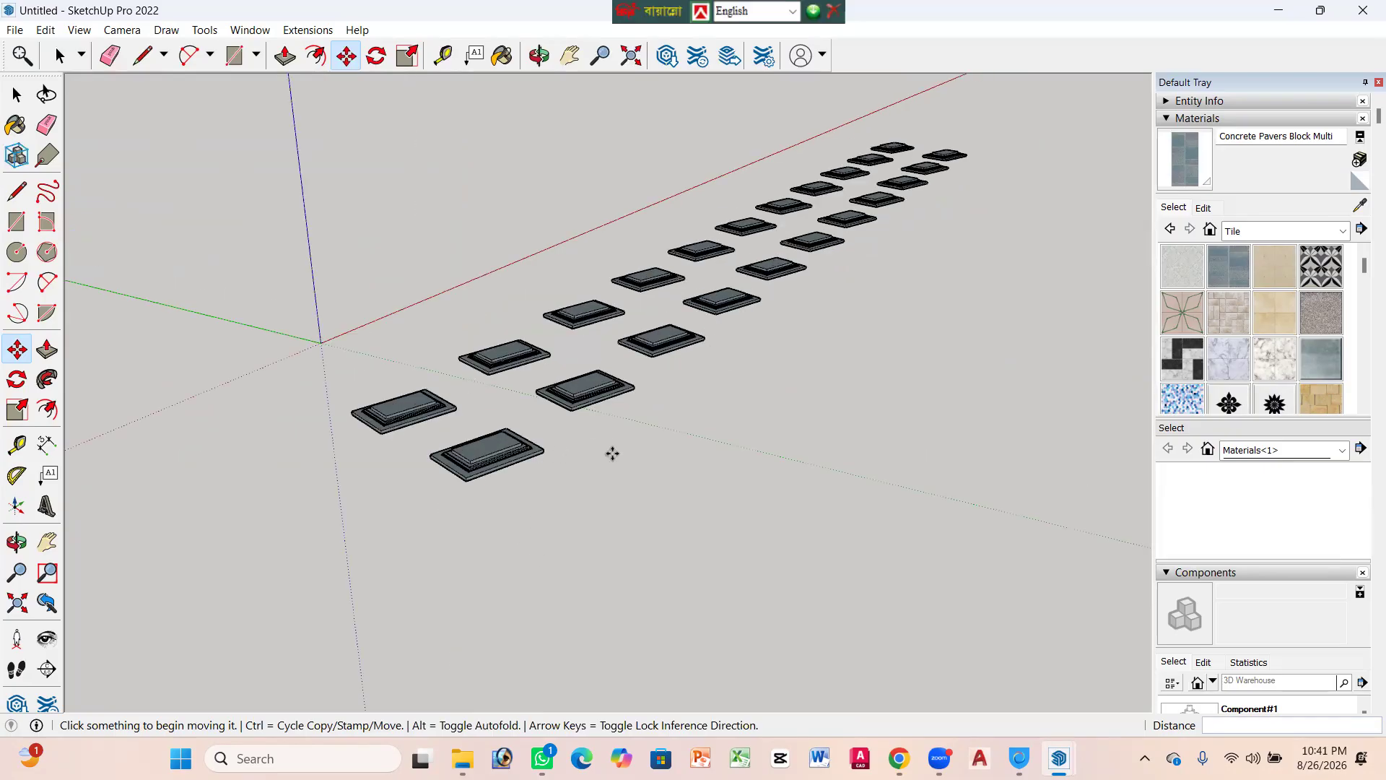
key("ctrl+z")
left_click(482, 456)
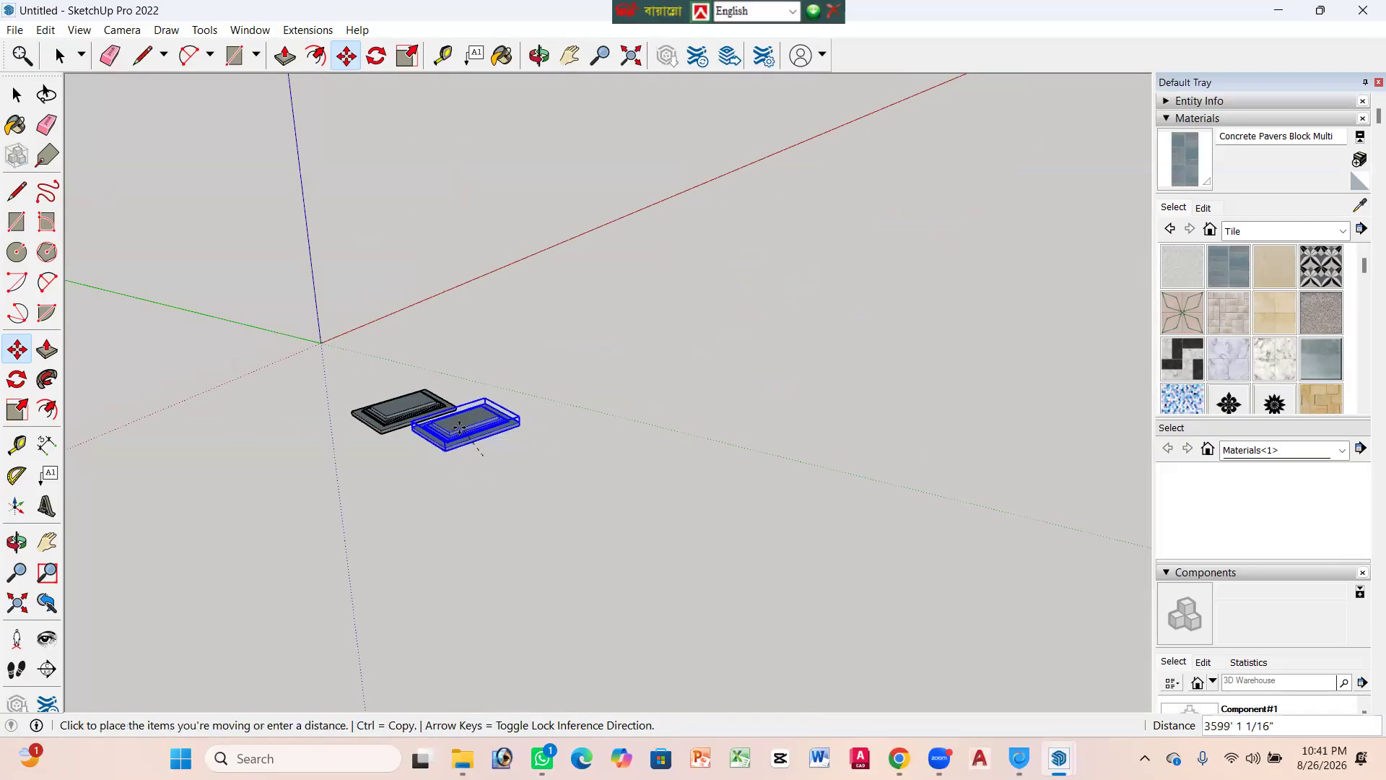
left_click(480, 456)
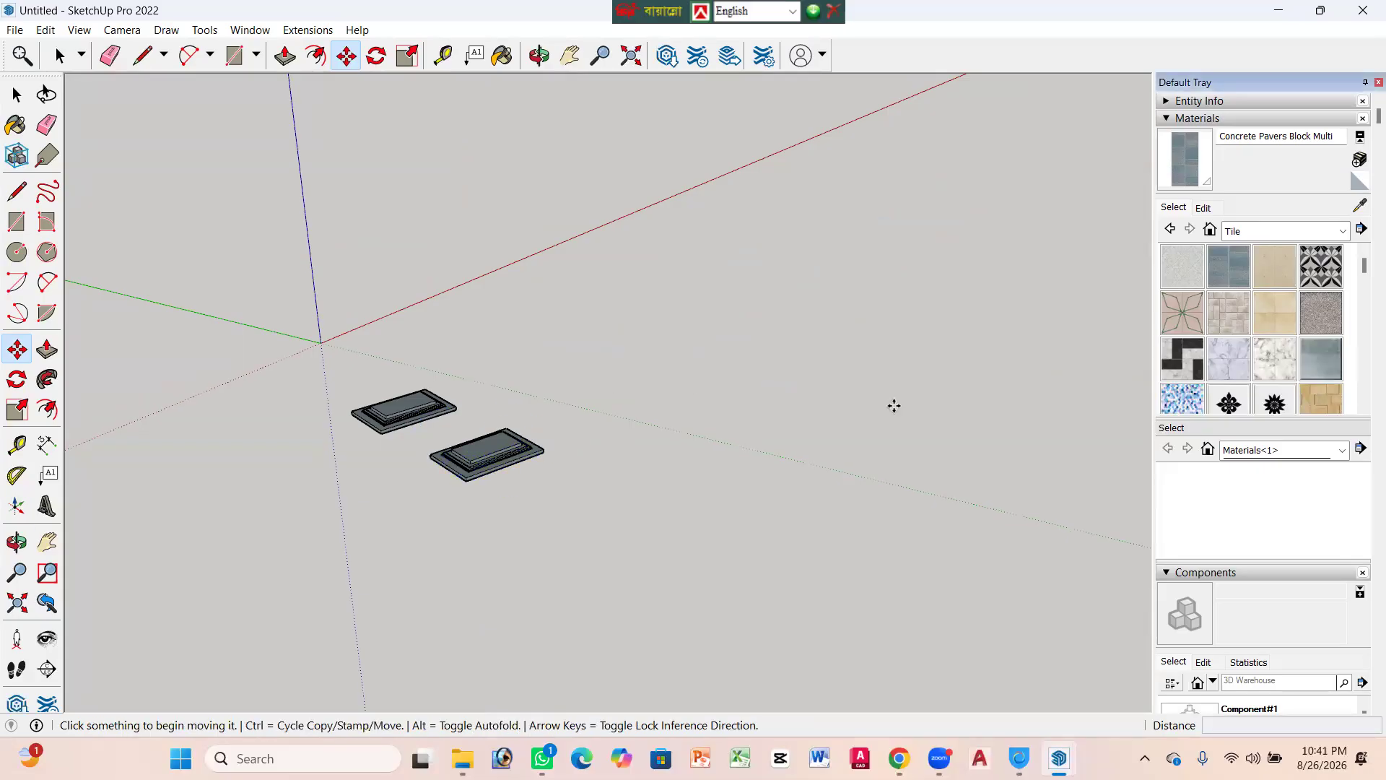
left_click(469, 460)
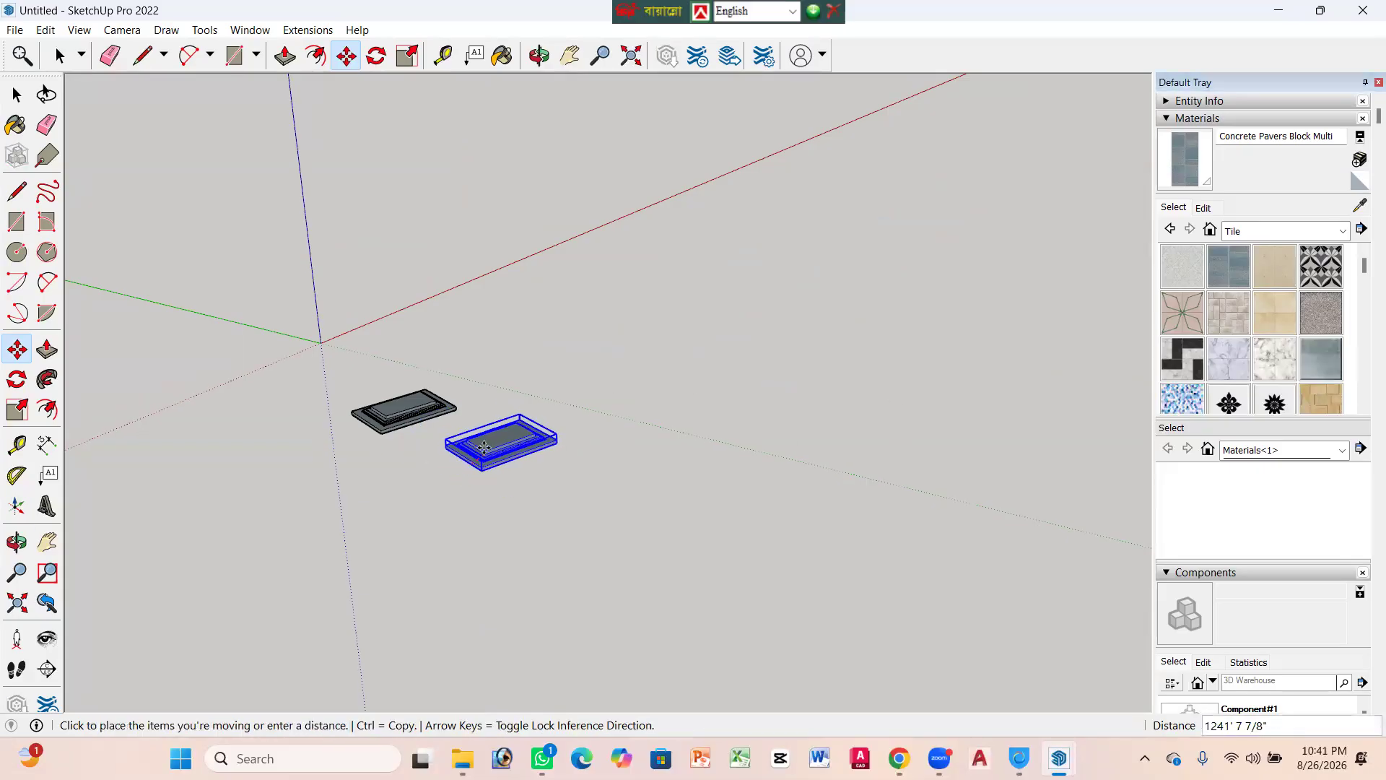
left_click(476, 456)
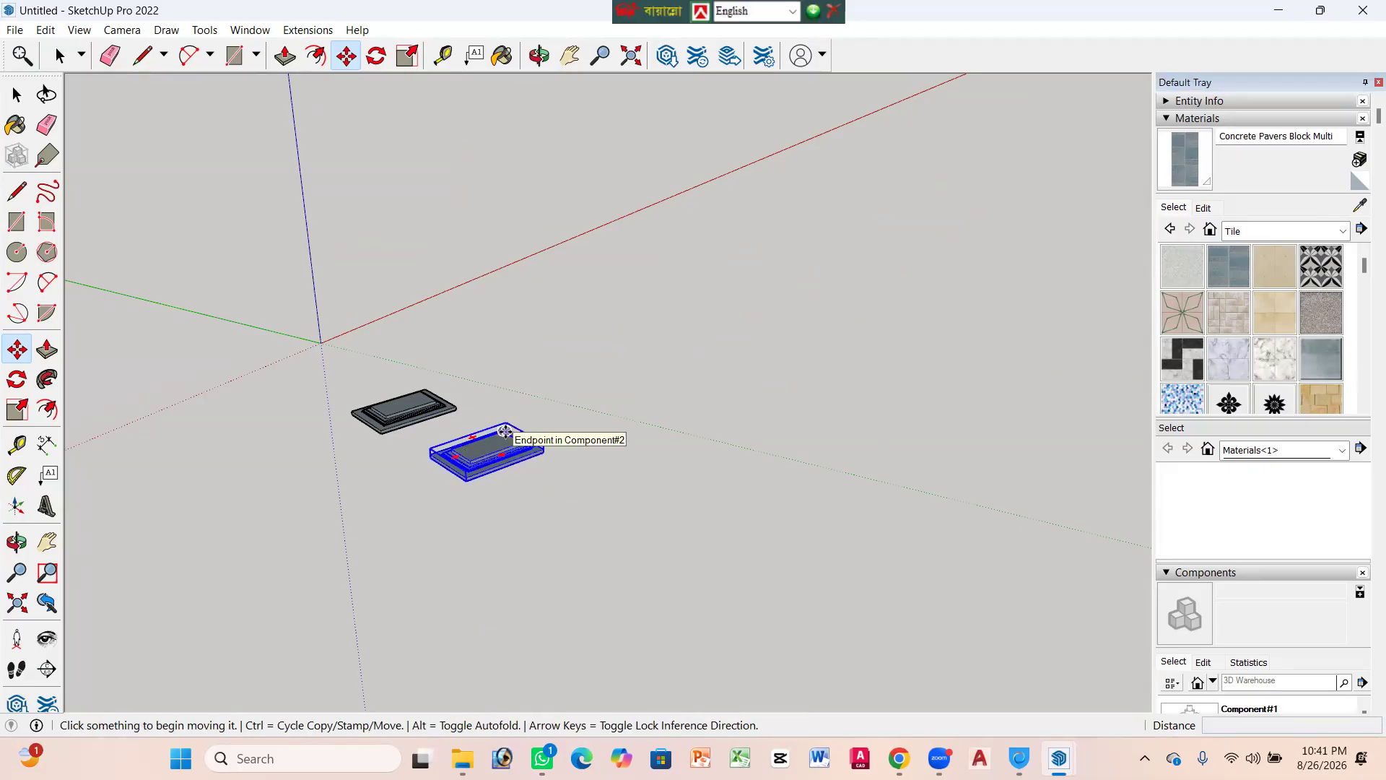
Step: Copy the stepped slab farther from the origin about 6436' along the red axis direction
left_click(504, 431, "ctrl")
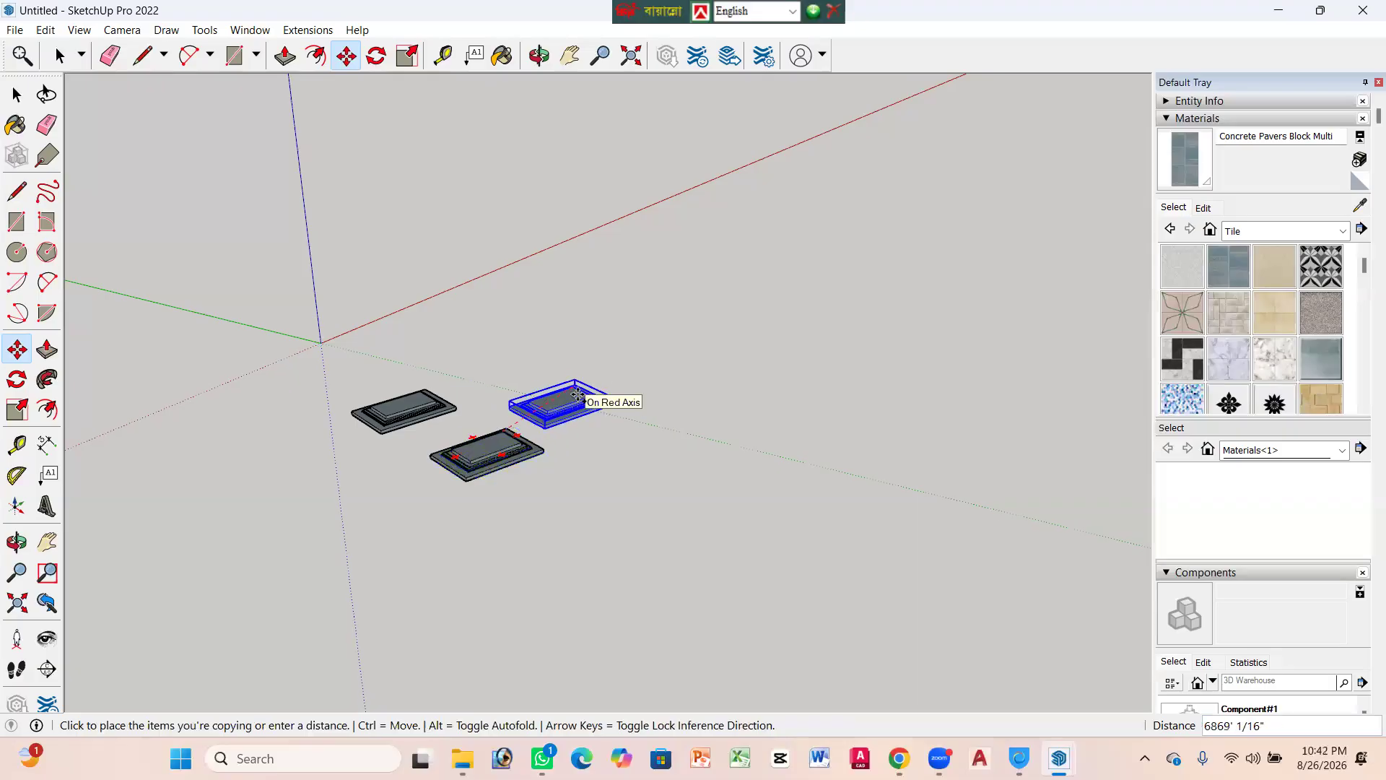
type("x")
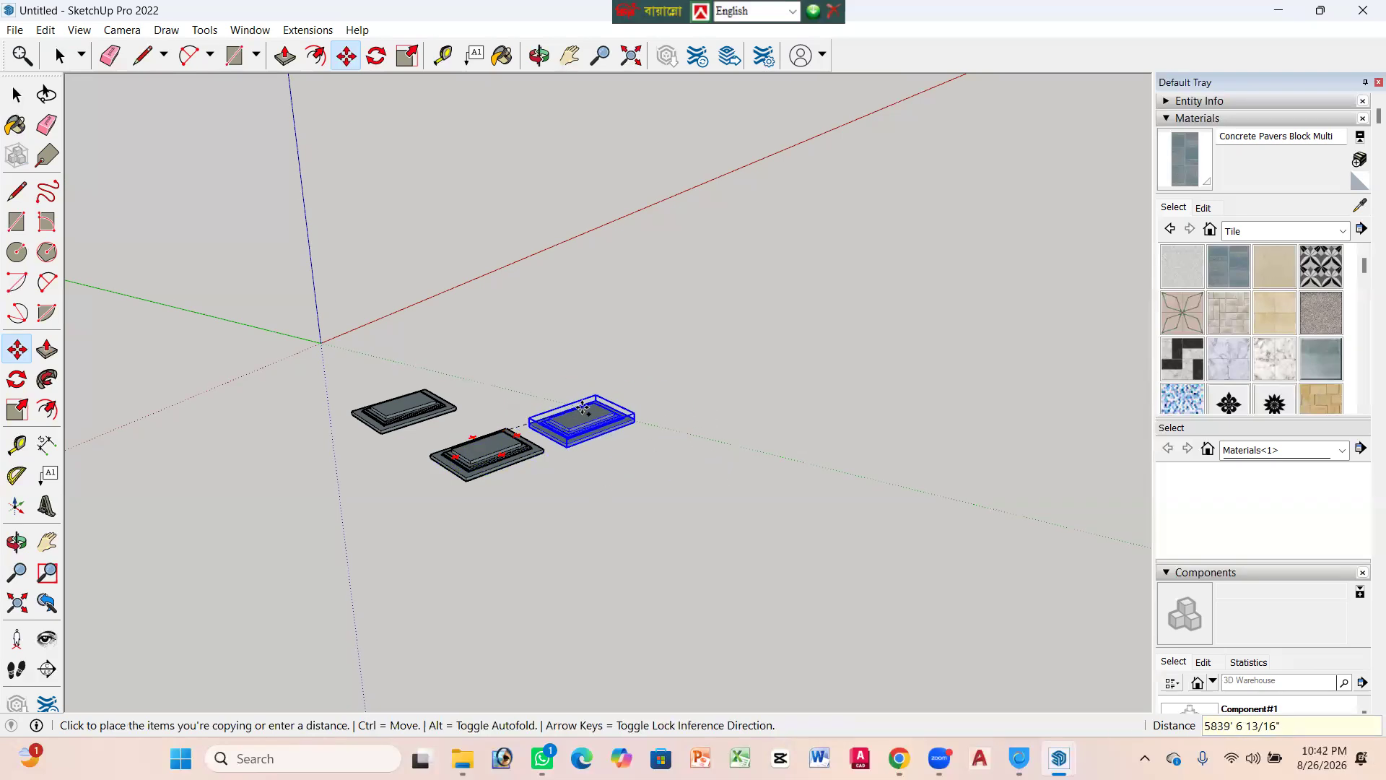
left_click(552, 407)
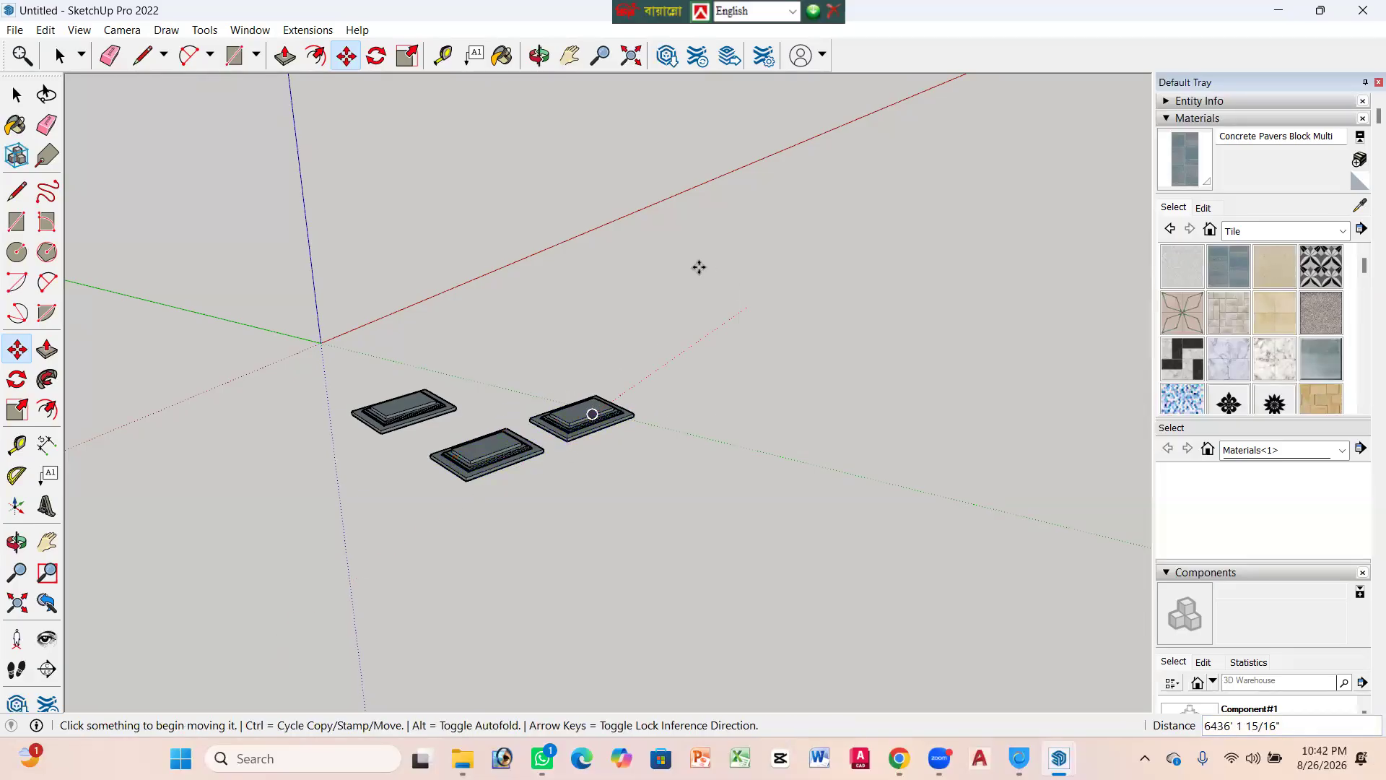
left_click(603, 424)
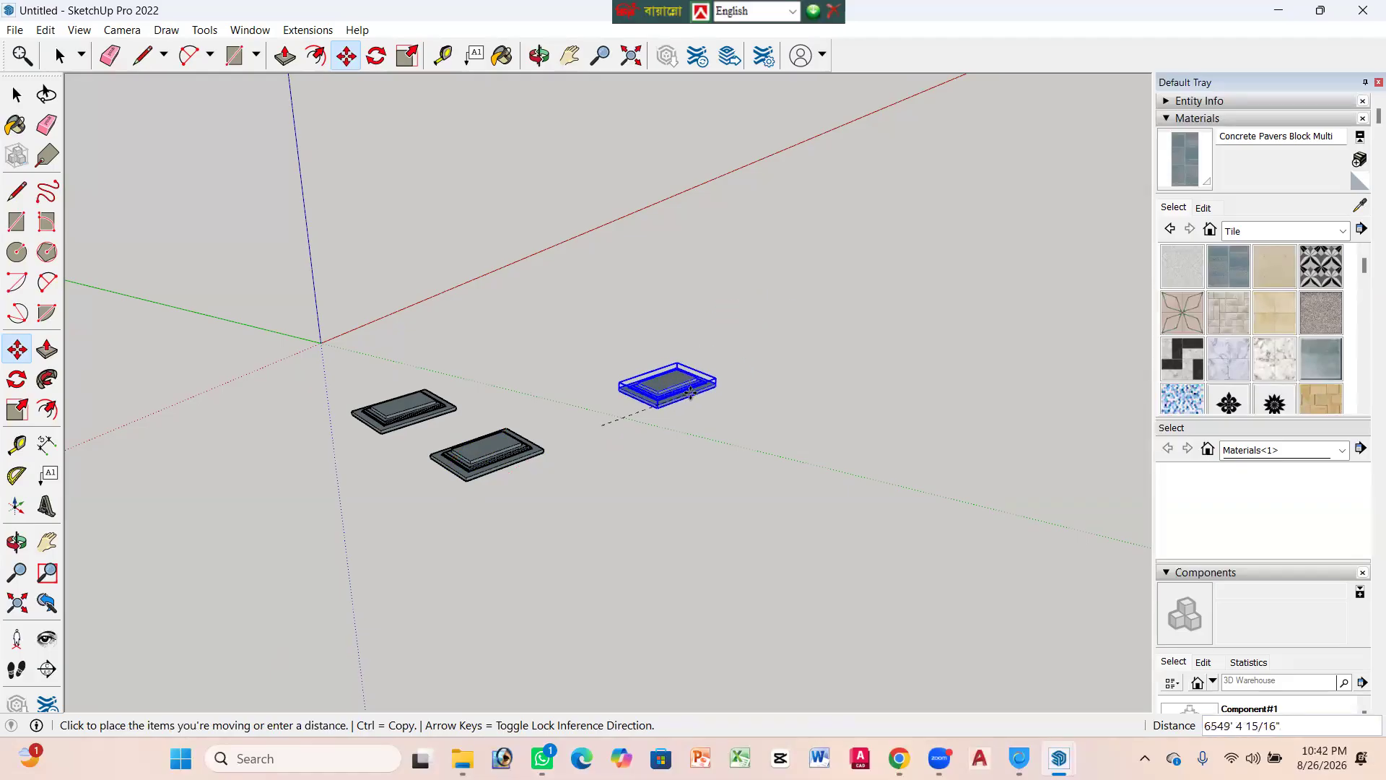
left_click(588, 434)
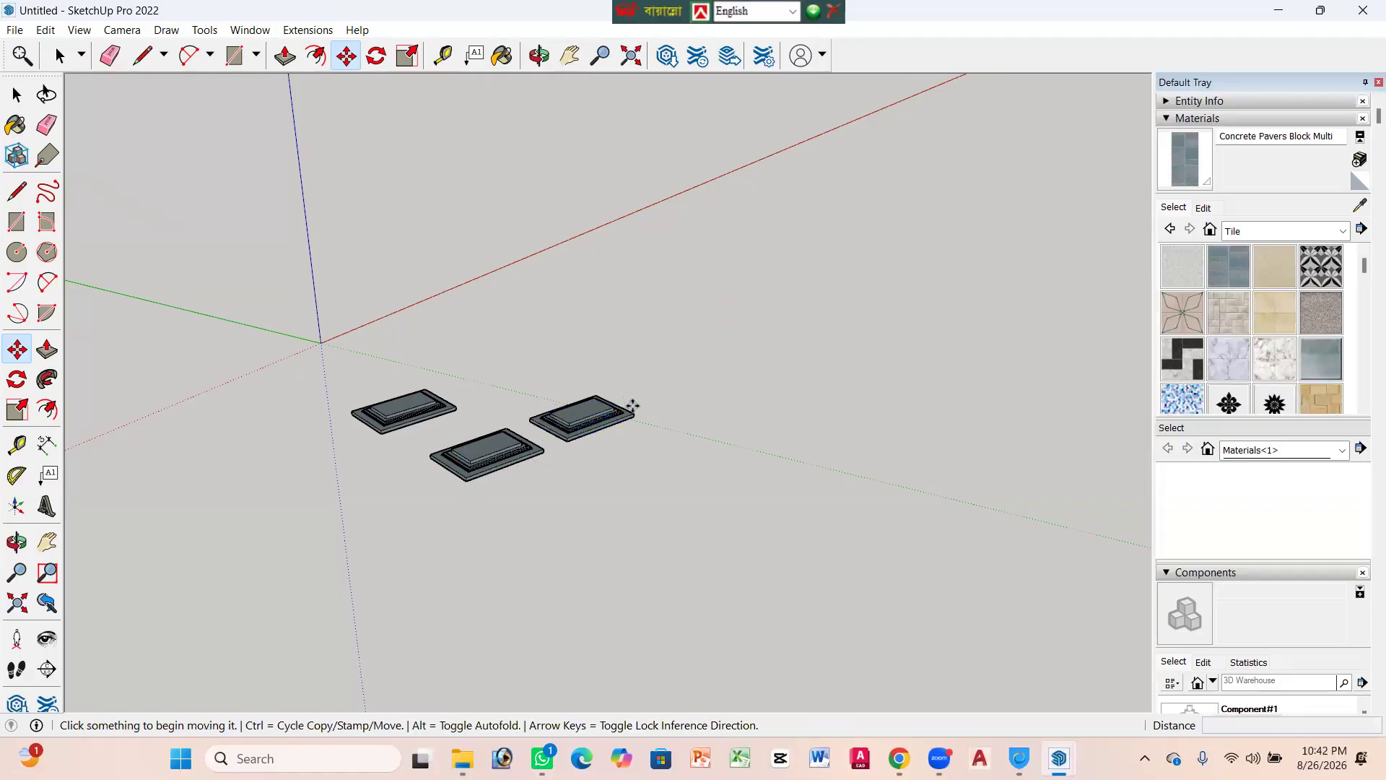
left_click(594, 409)
left_click(593, 408)
left_click(591, 409)
left_click(592, 409)
left_click(589, 411)
left_click(591, 409)
left_click(606, 404)
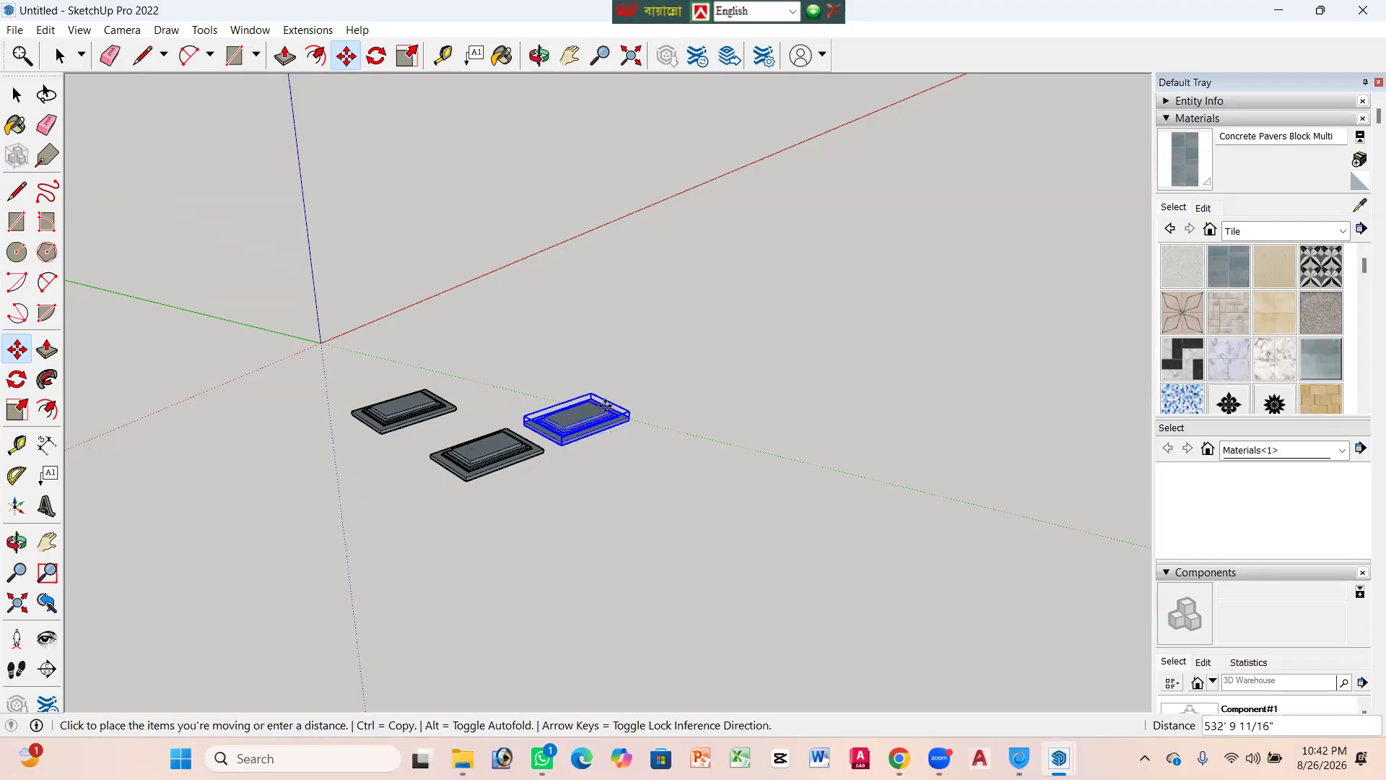
left_click(699, 330)
key("ctrl+z")
left_click(596, 400)
key("Escape")
Step: Delete the single slab copy placed along the red axis direction
key("space")
left_click(603, 415)
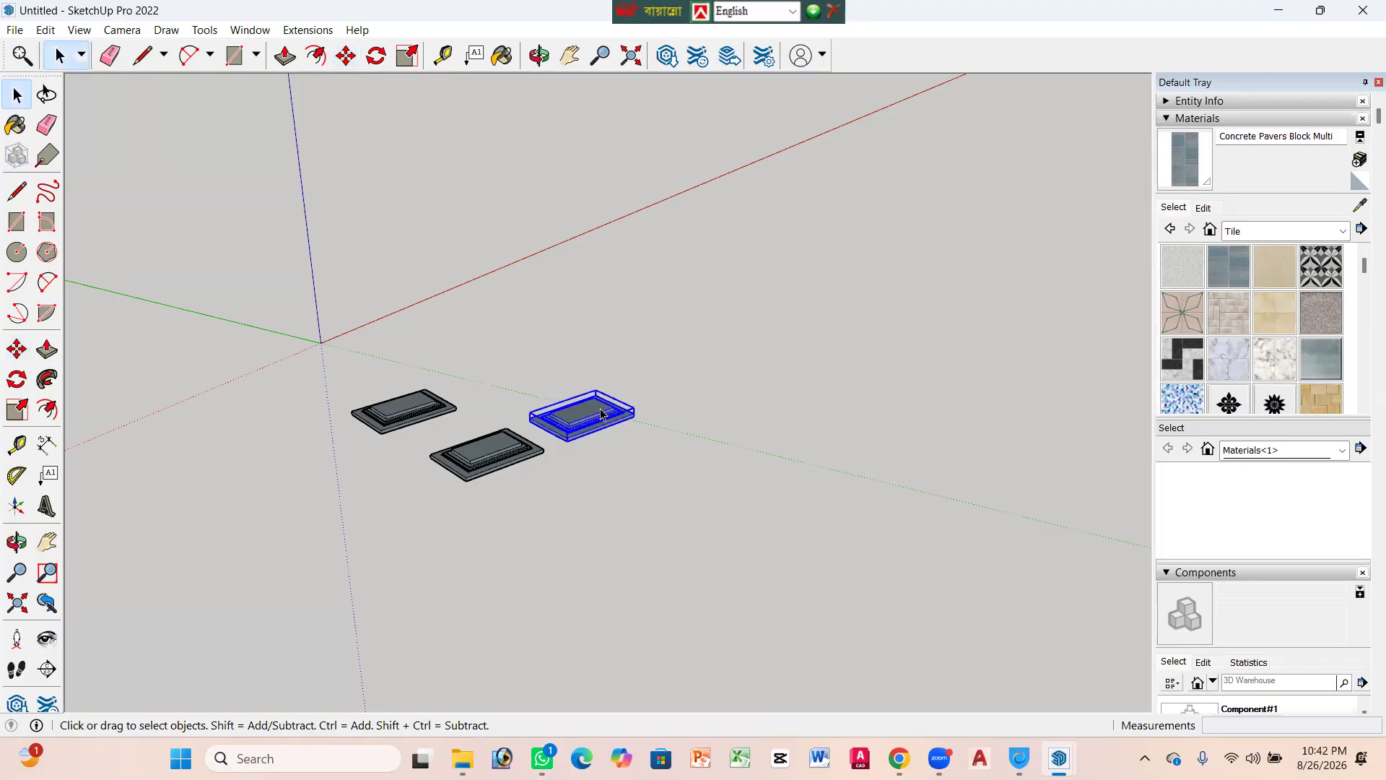
key("Delete")
Step: Copy the slab farther from the origin about 6111' along the red axis direction and repeat the copy as an x9 linear array
left_click(471, 455)
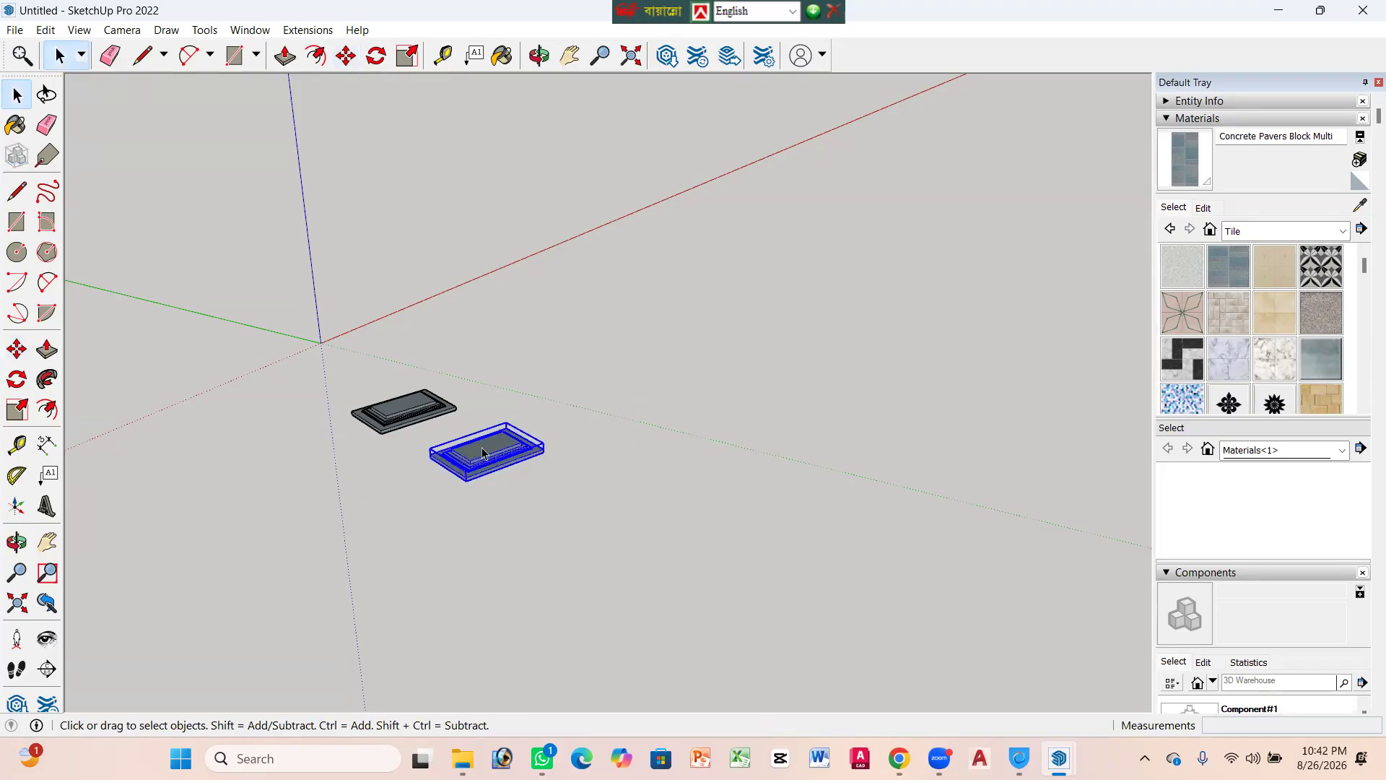
key("m")
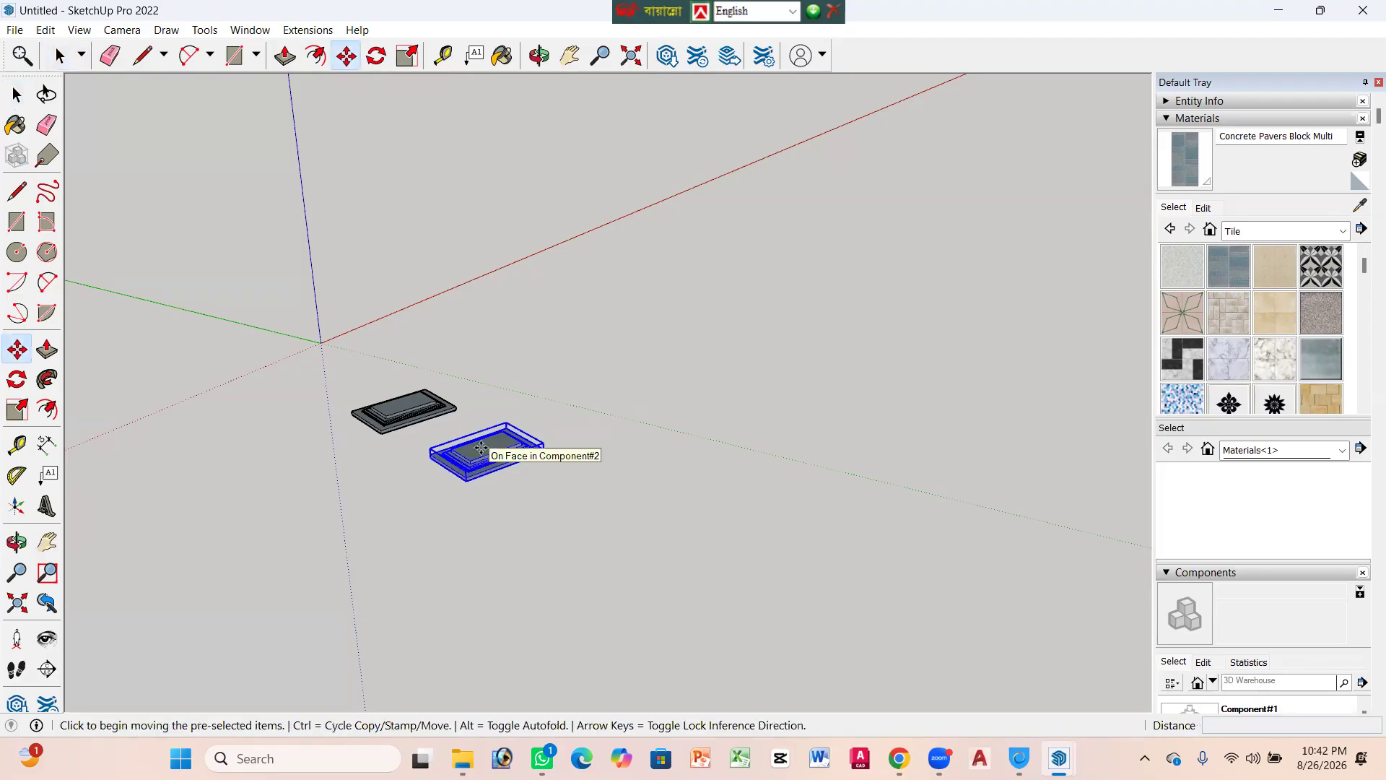
key("ctrl")
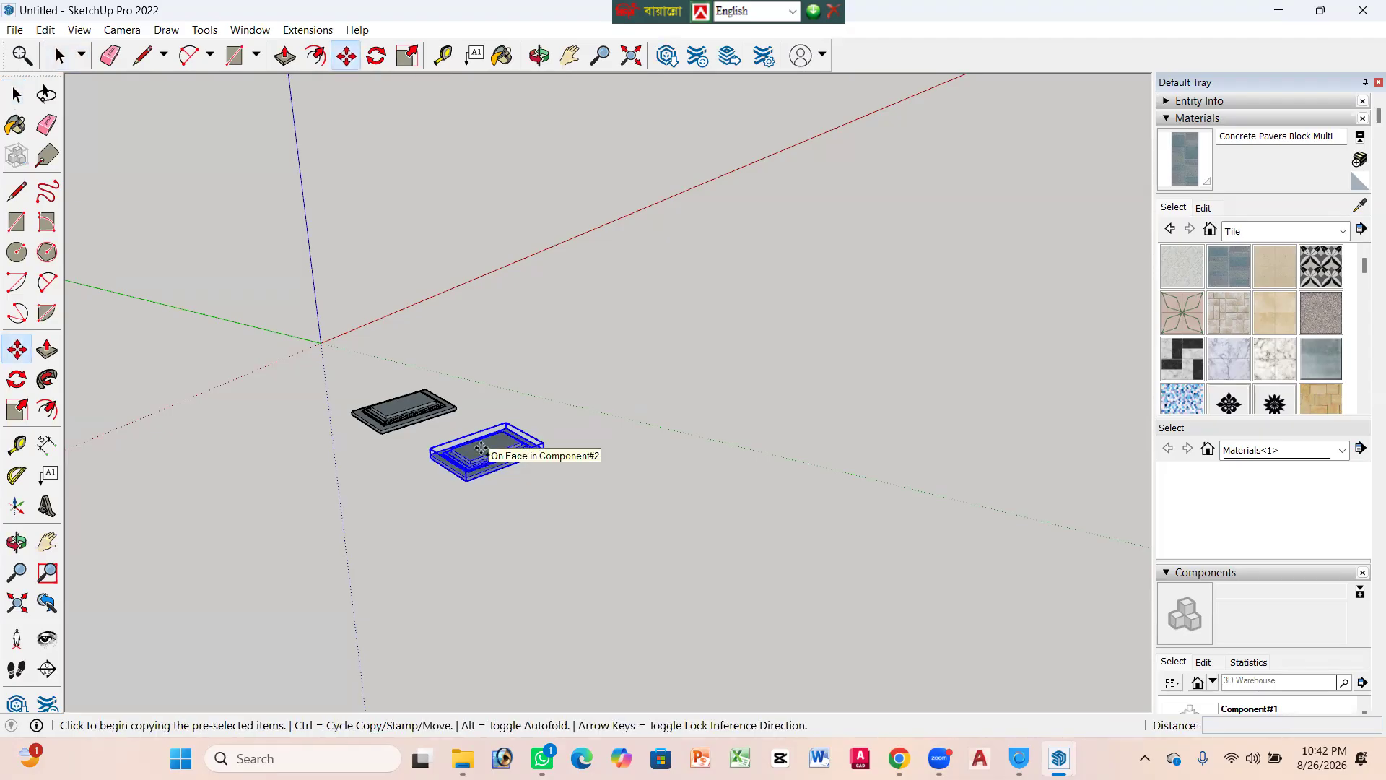
left_click(480, 448)
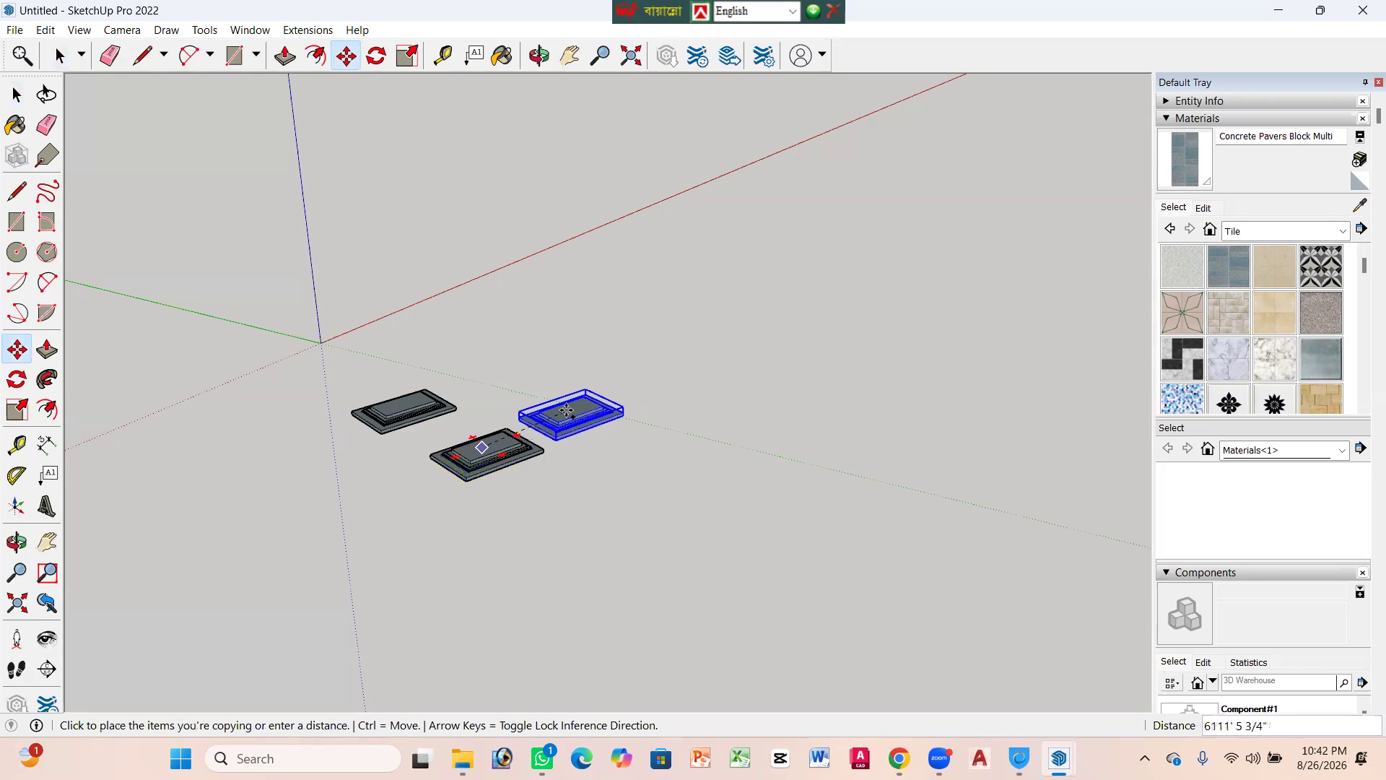
left_click(567, 410)
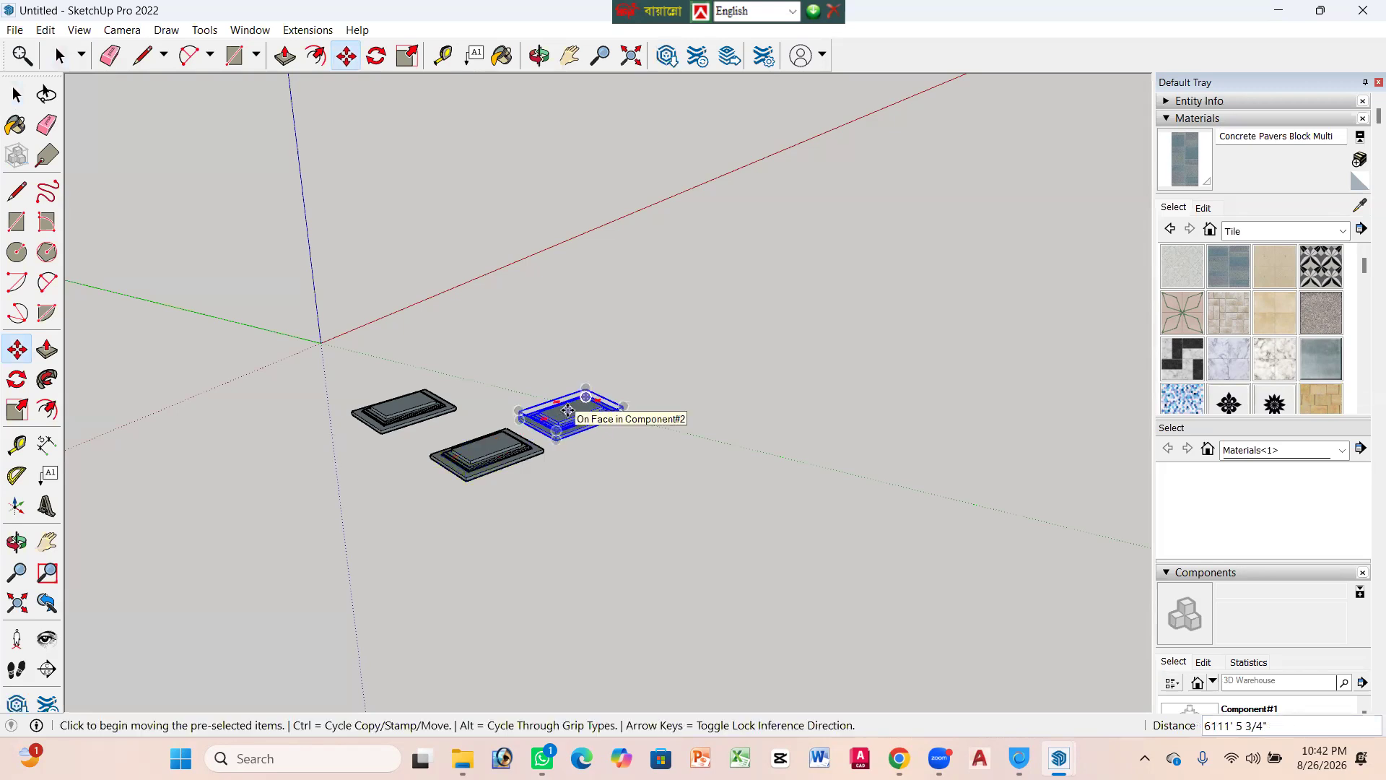
type("x9")
key("Return")
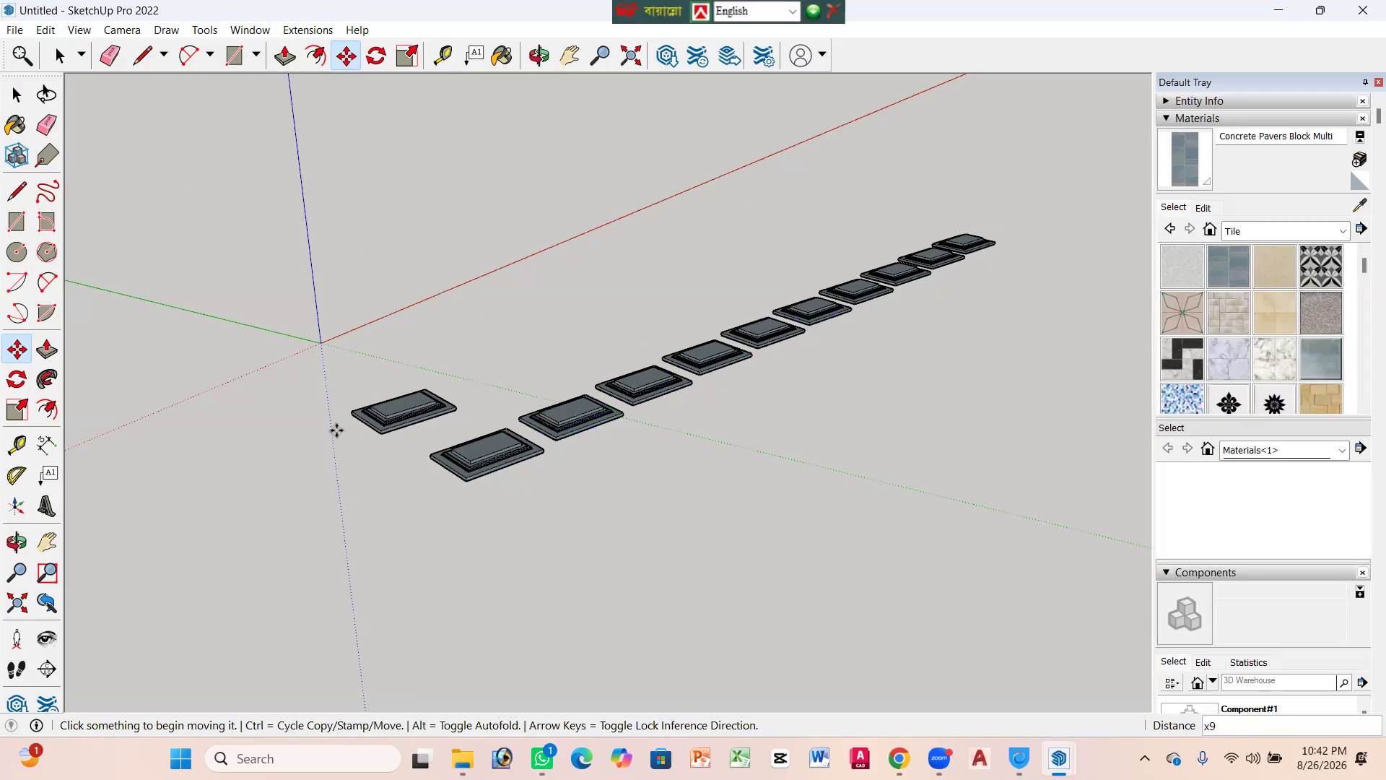
Step: Examine the spacing and the stepped tiers of the arrayed slab row from closer and higher viewpoints
scroll(433, 448, "up", 4)
scroll(425, 428, "down", 3)
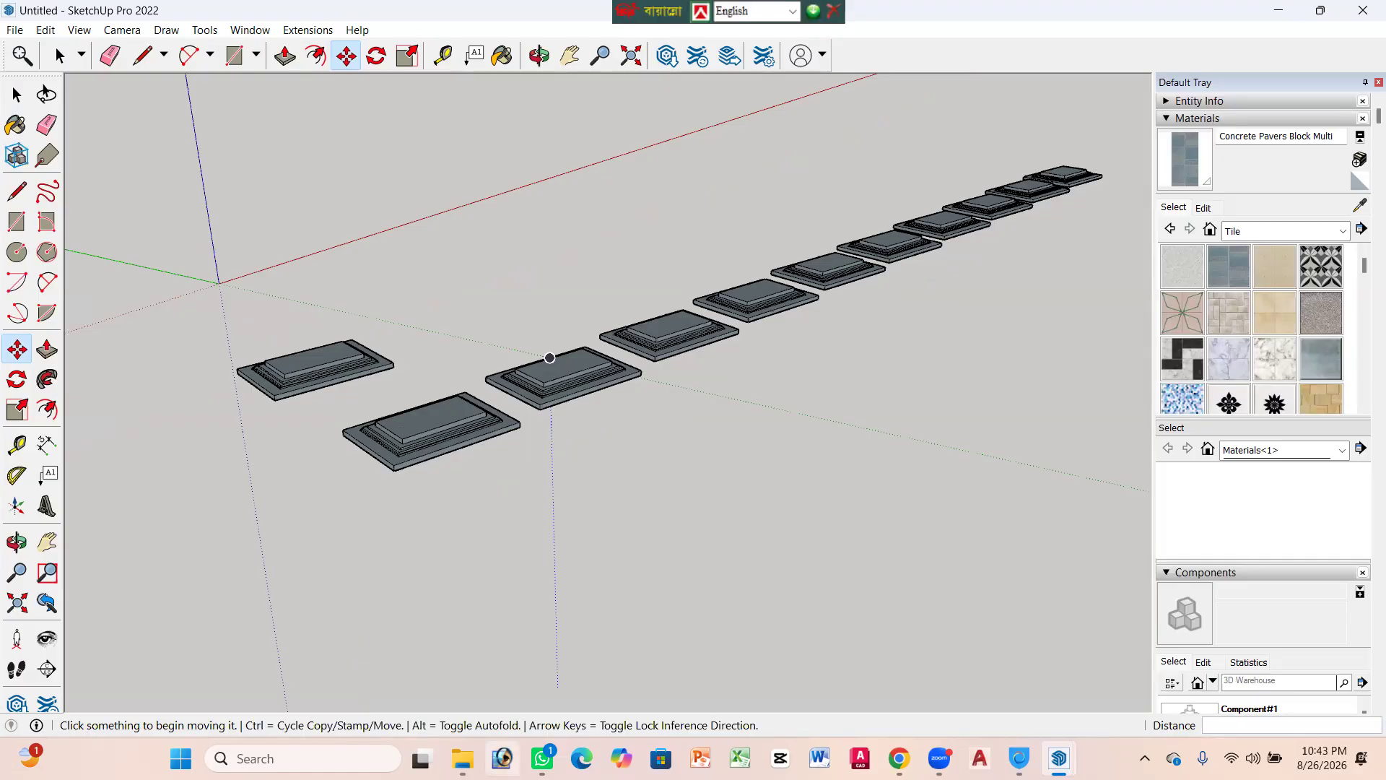
left_click(500, 389)
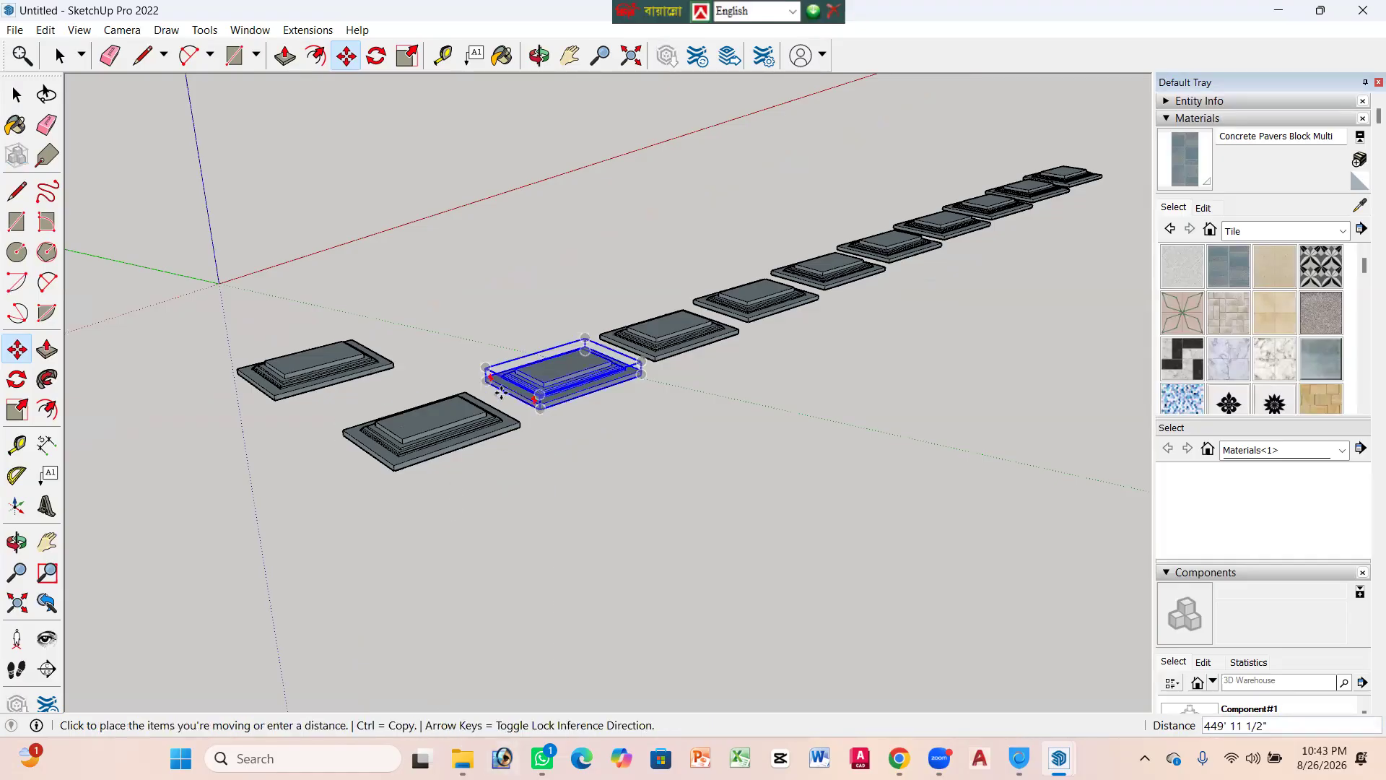
key("Escape")
key("o")
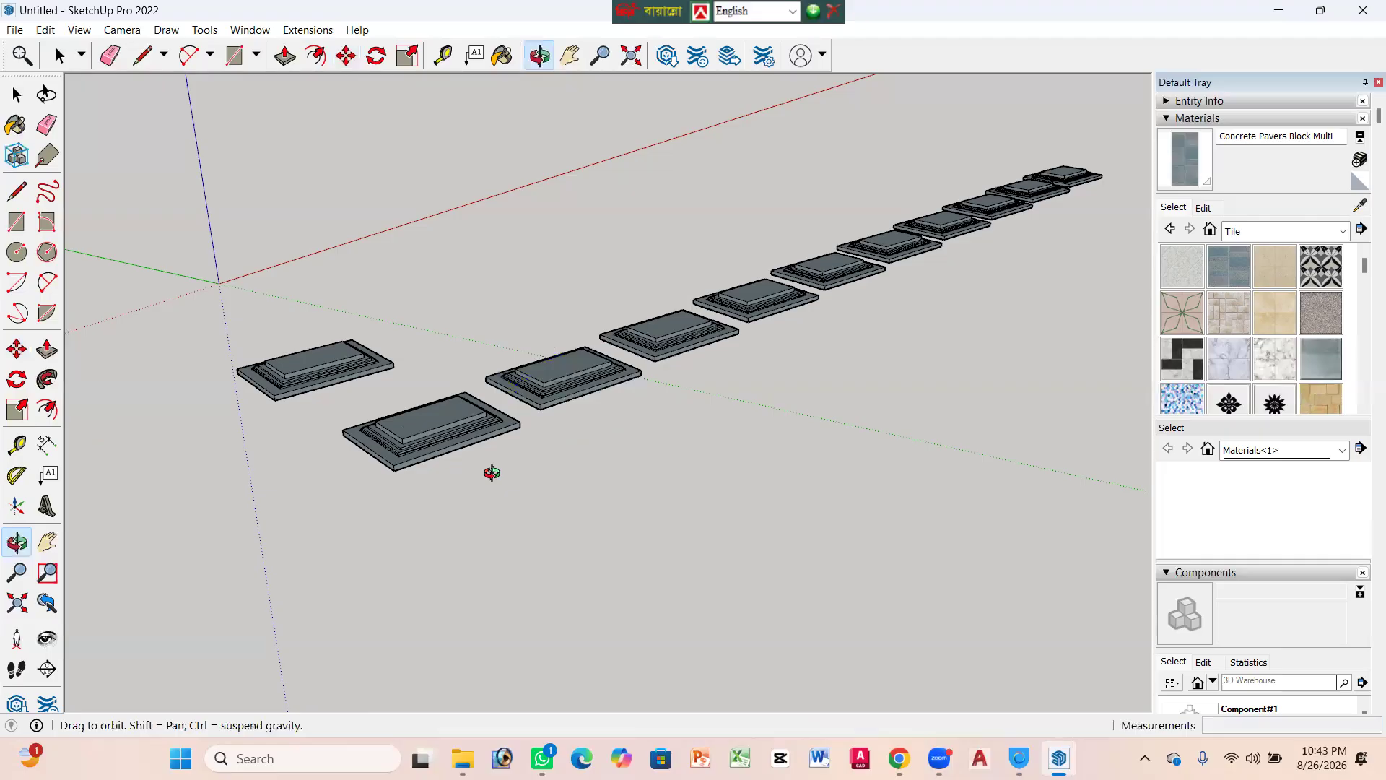
left_click_drag(490, 477, 631, 418)
left_click_drag(304, 389, 566, 476)
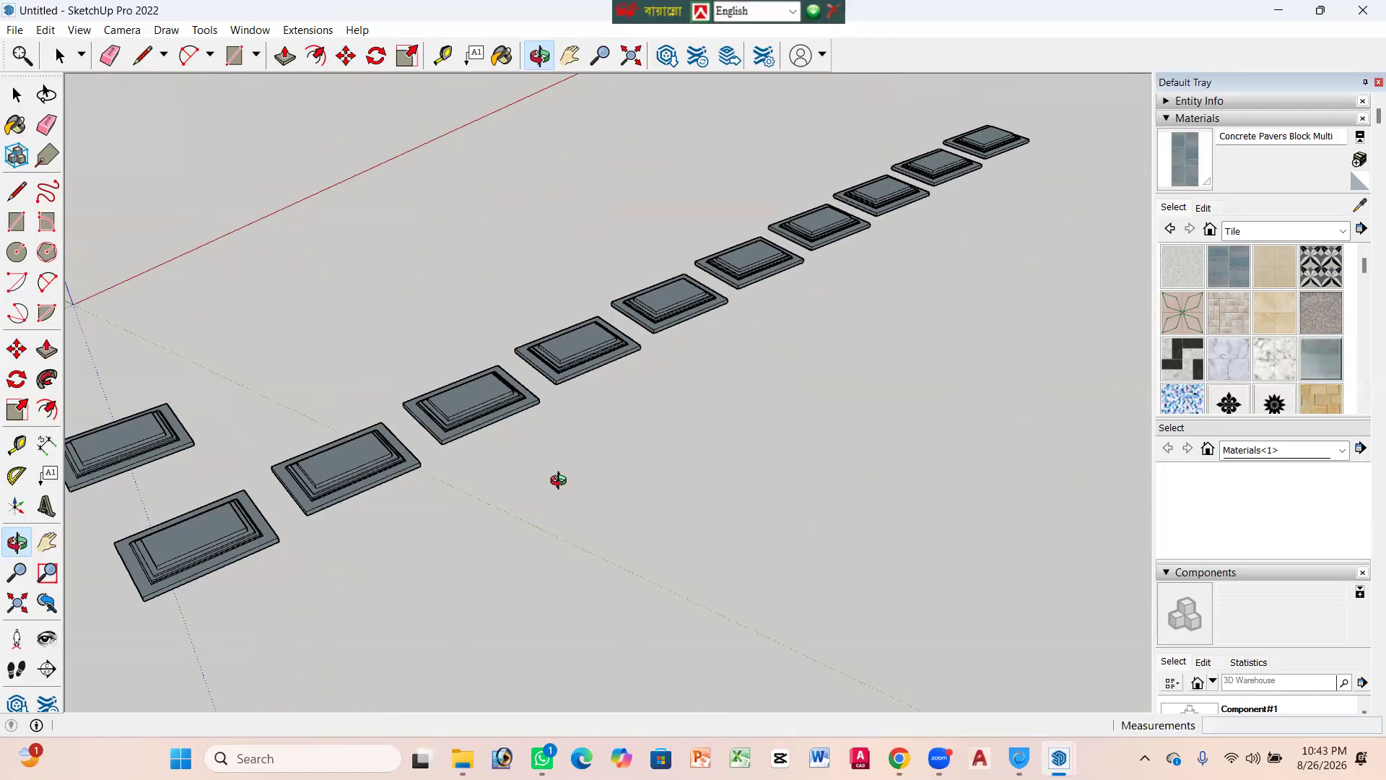
left_click_drag(558, 480, 349, 538)
scroll(317, 436, "up", 5)
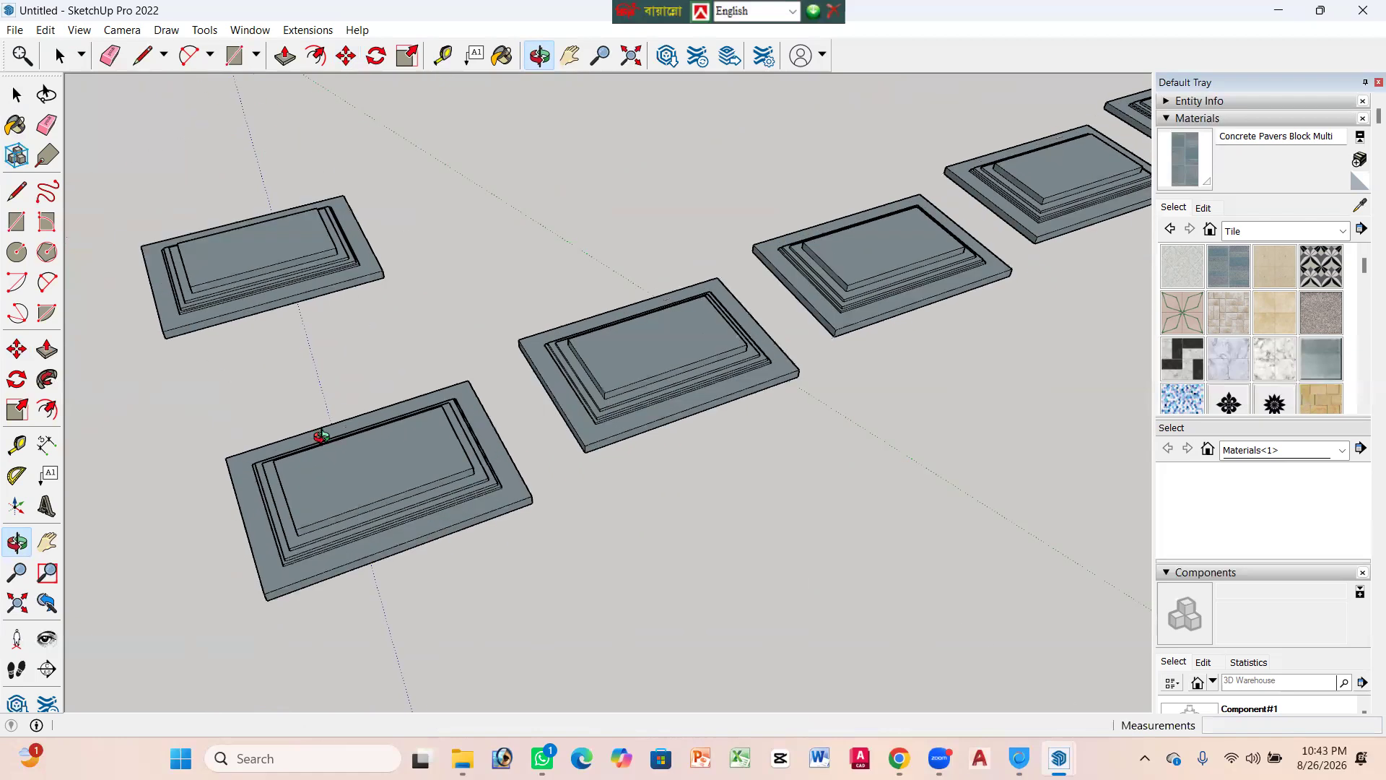
scroll(418, 334, "down", 5)
key("space")
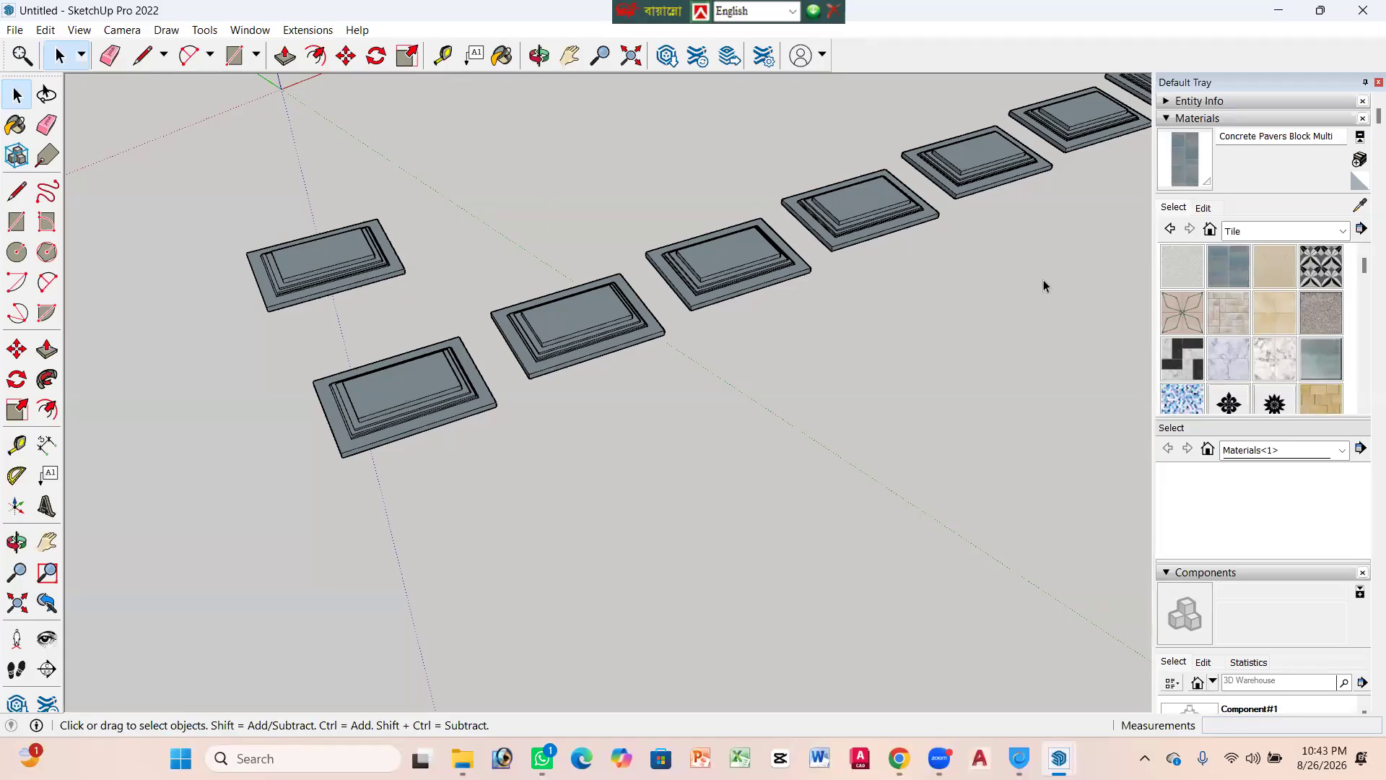
Step: Rotate the first slab of the row about 105 degrees around its upper corner facing the next slab, in the horizontal plane
key("q")
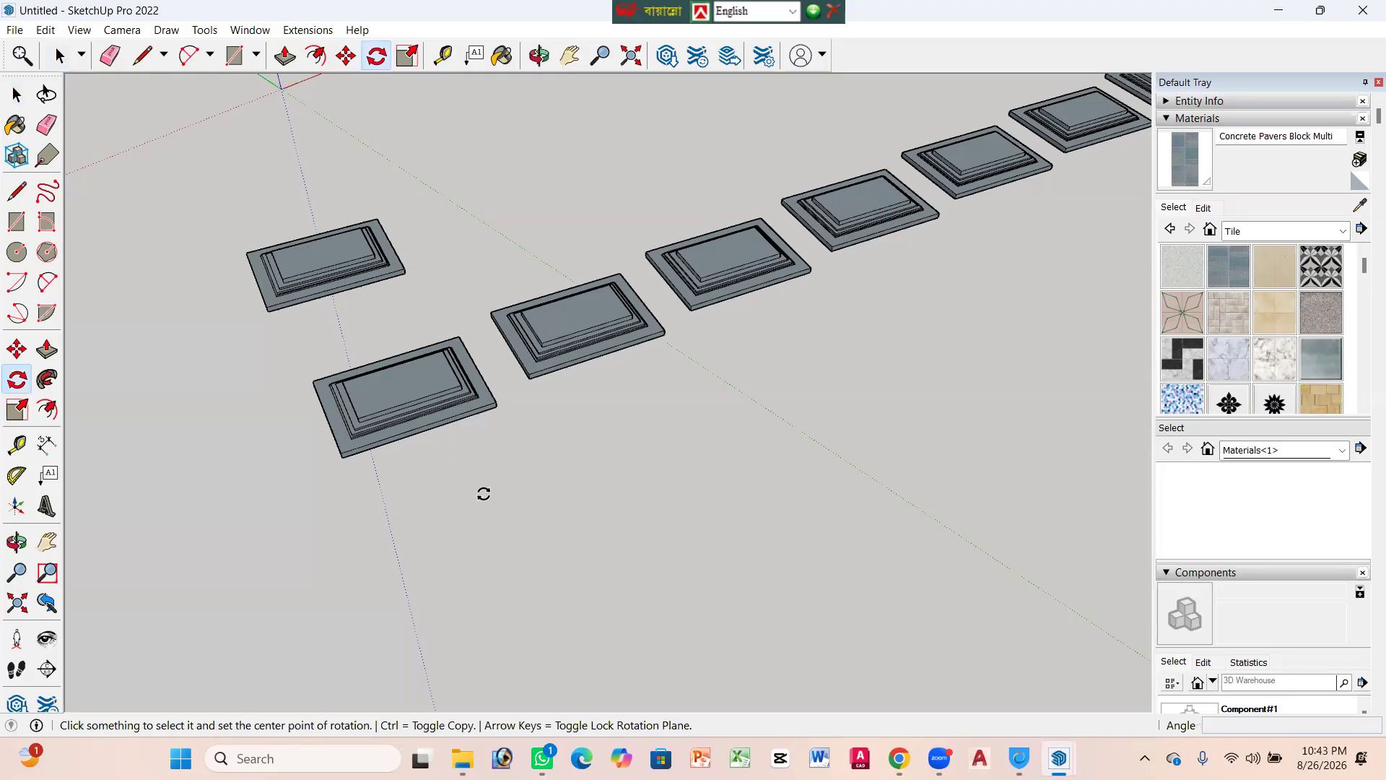
middle_click_drag(485, 493, 473, 412)
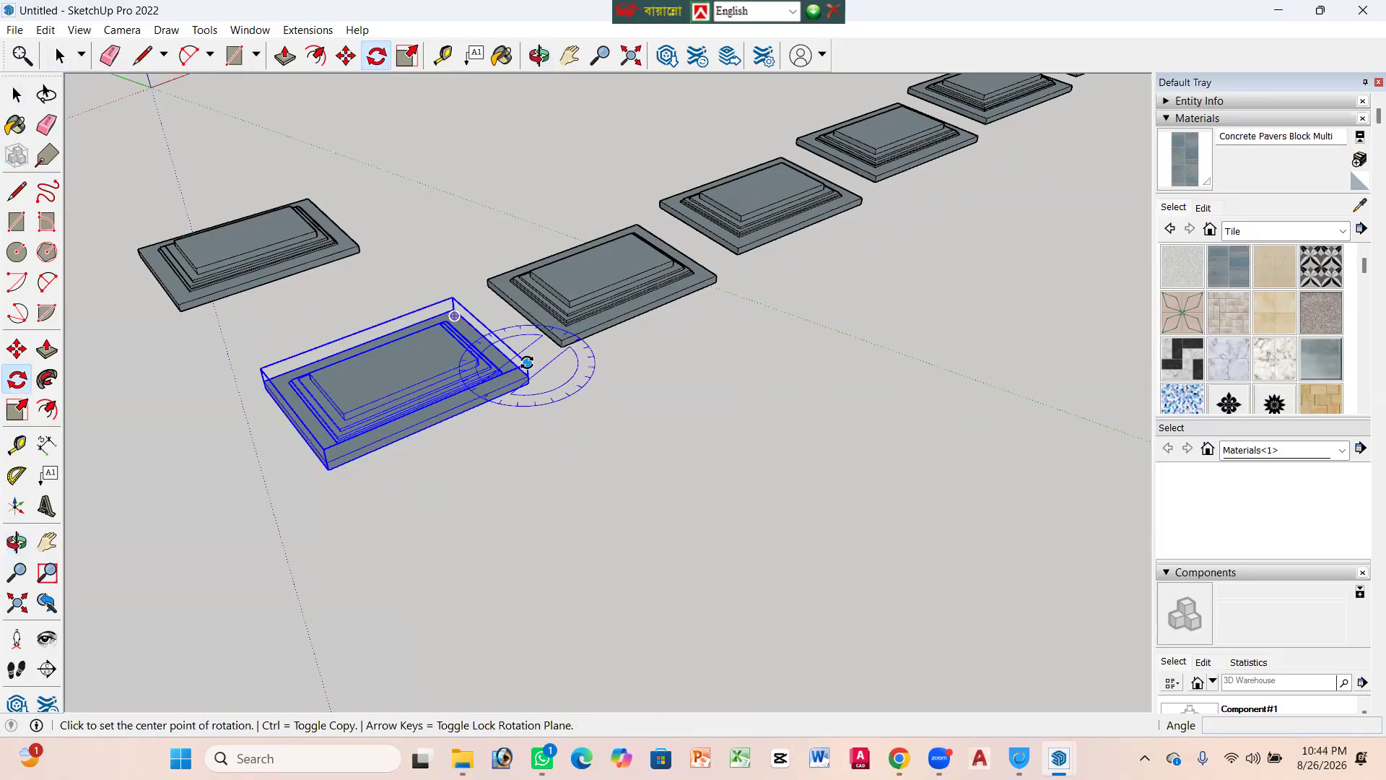
left_click(527, 361)
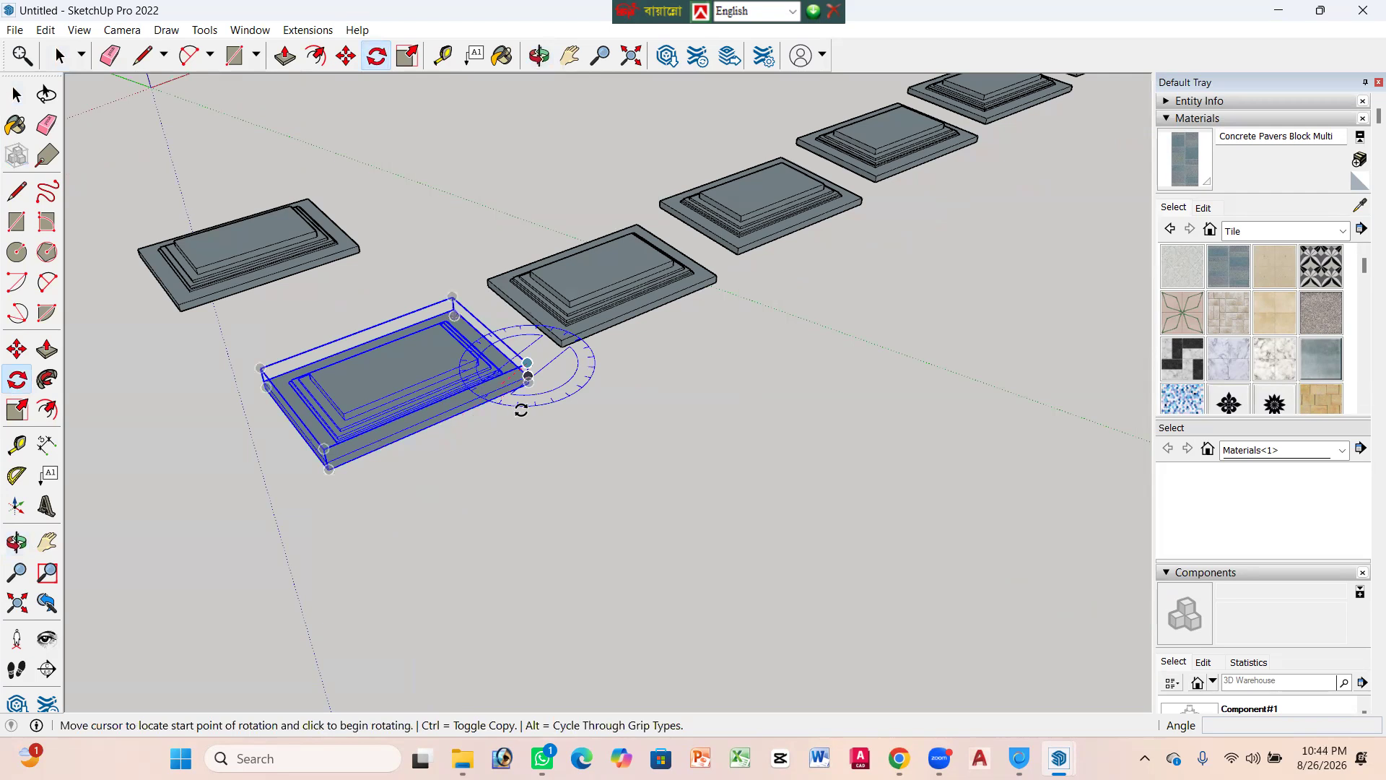
left_click(326, 449)
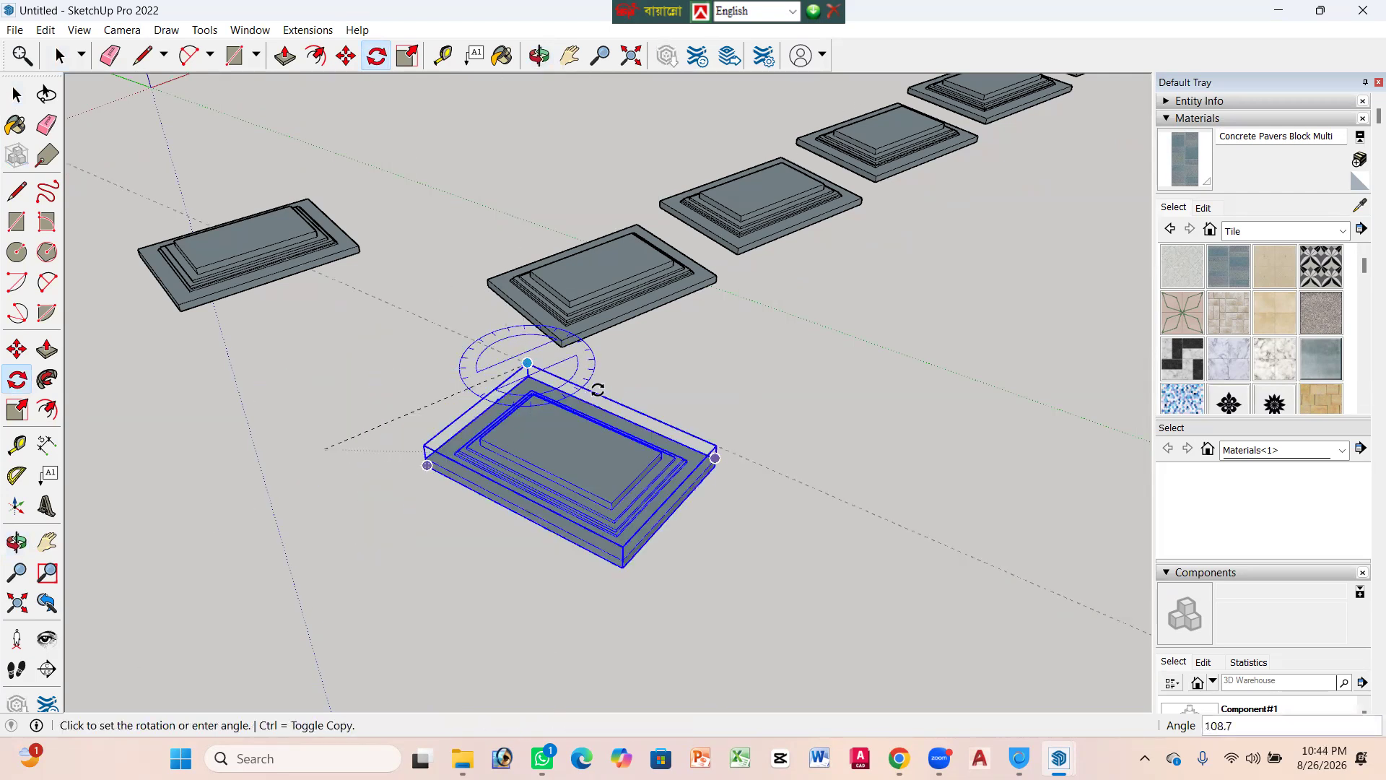
left_click(709, 465)
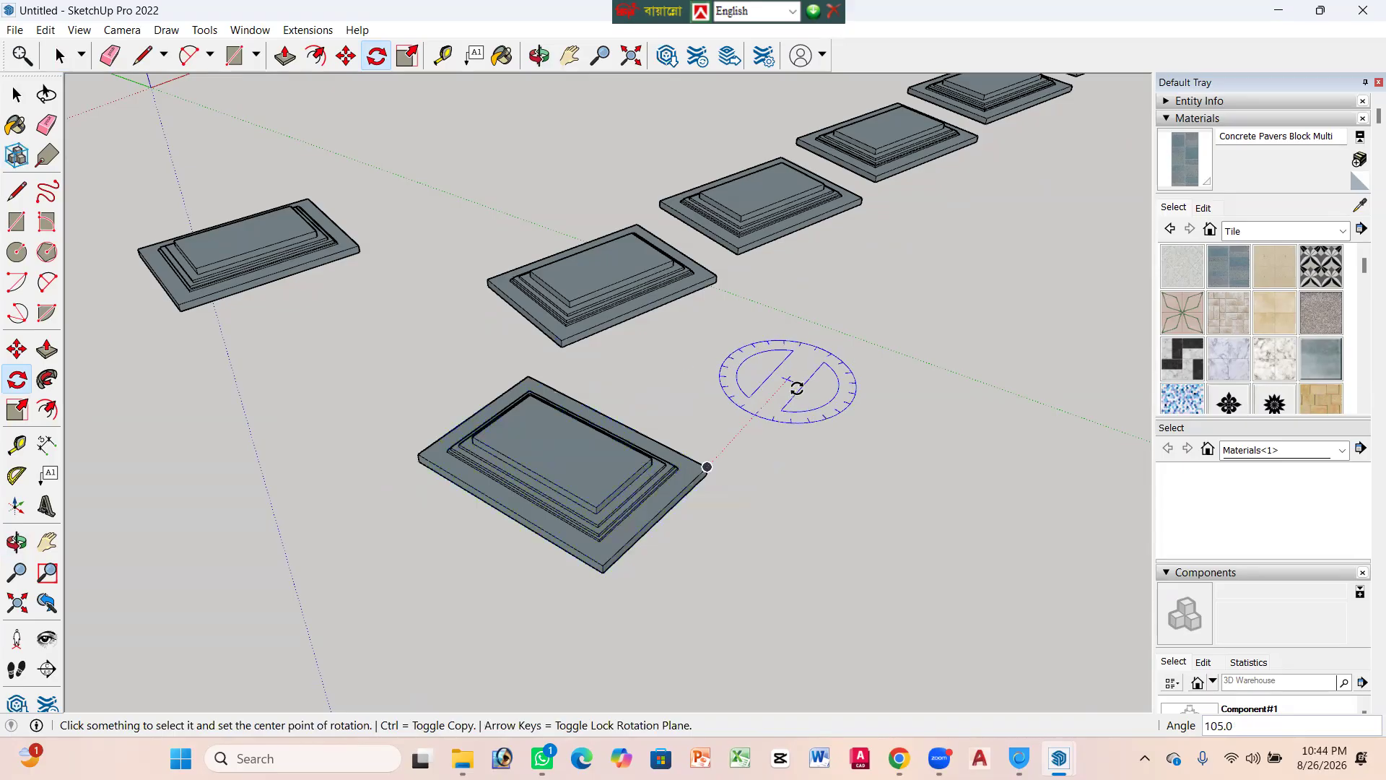
scroll(724, 491, "down", 2)
scroll(718, 495, "up", 2)
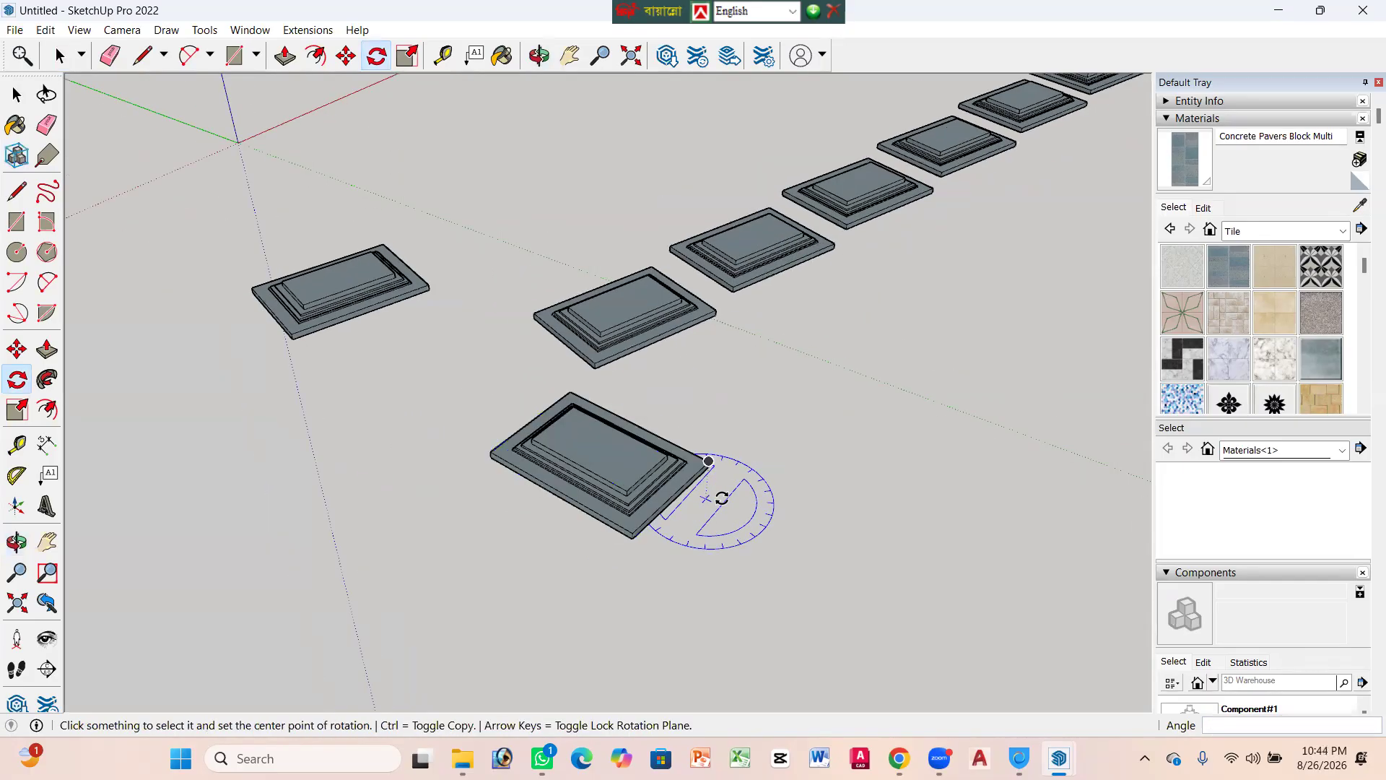
scroll(550, 466, "up", 2)
scroll(522, 463, "down", 2)
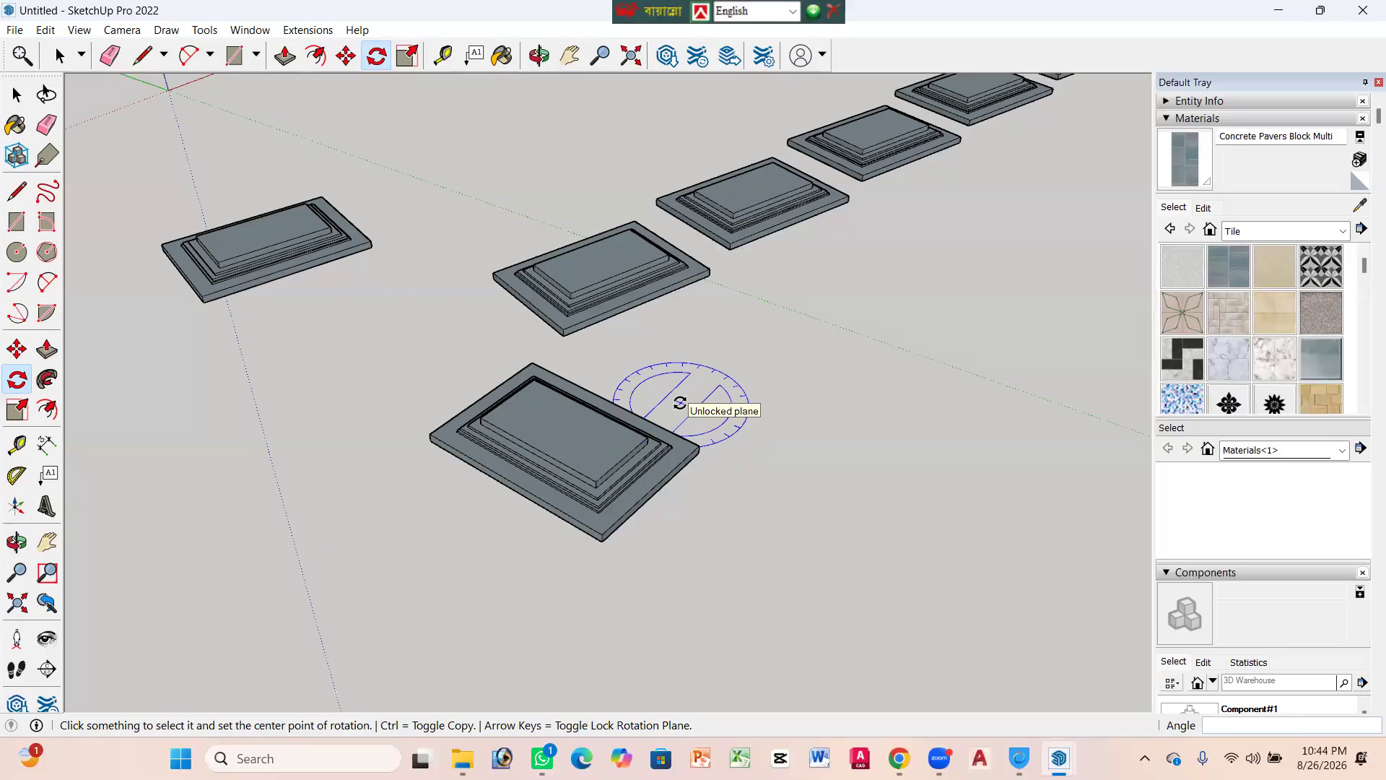
key("space")
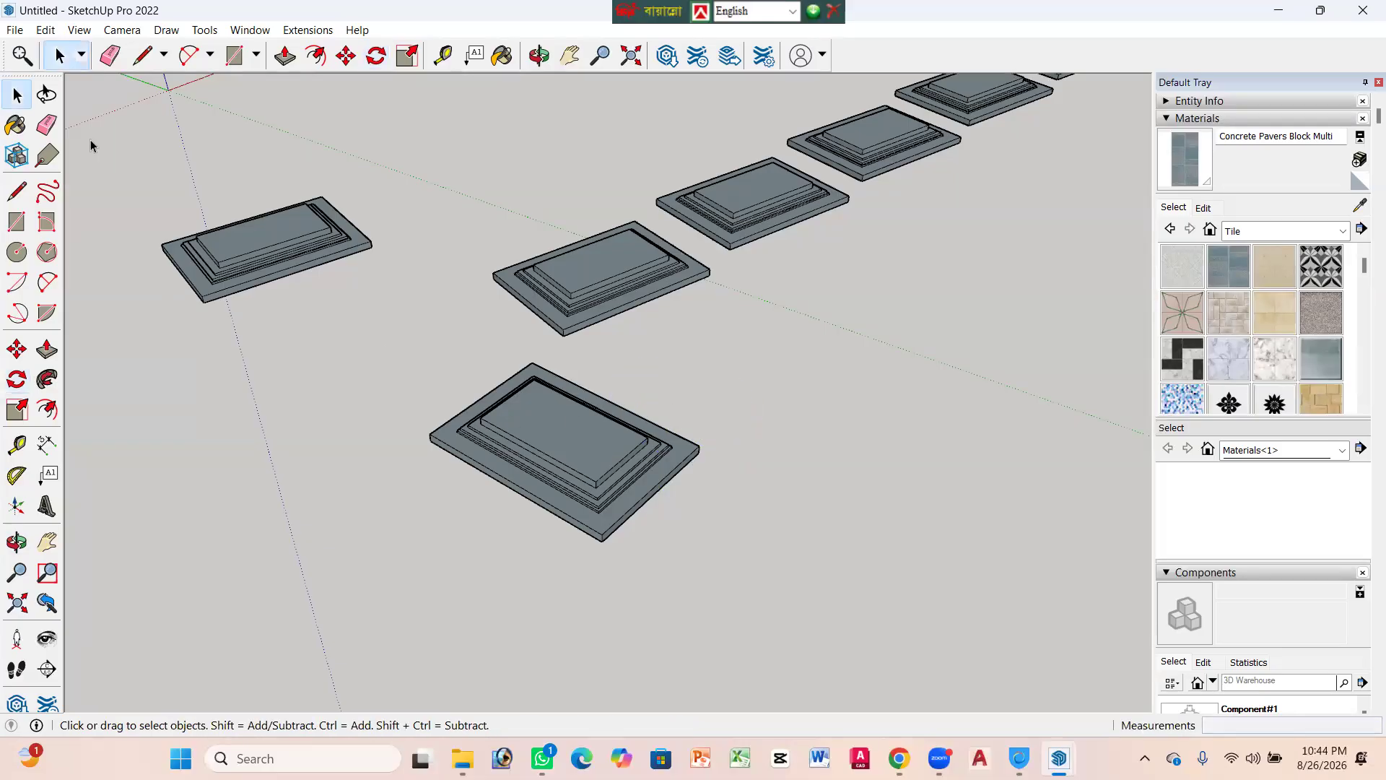
Step: Draw a rectangle about 5075' by 3284' on the ground across the green axis, beside the slab row
left_click(17, 222)
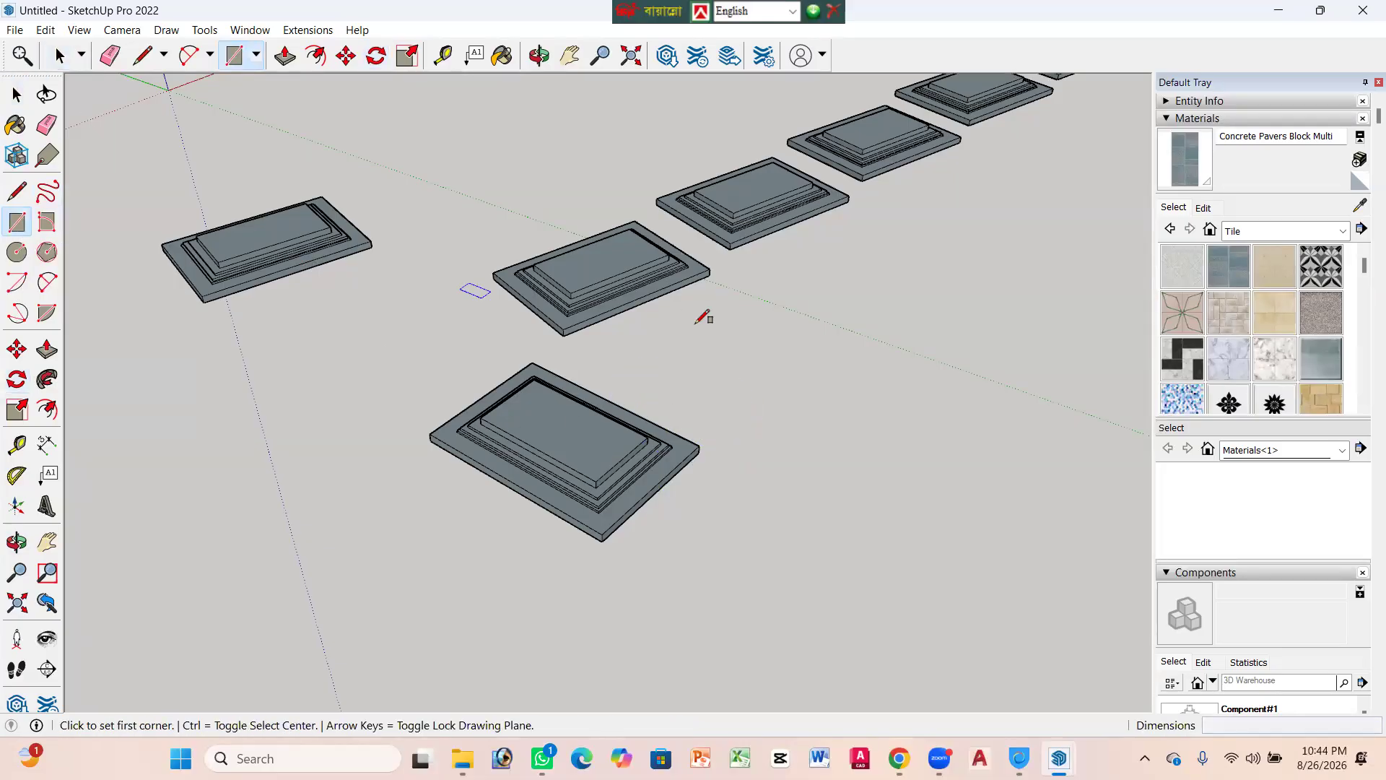
left_click(731, 349)
left_click(937, 297)
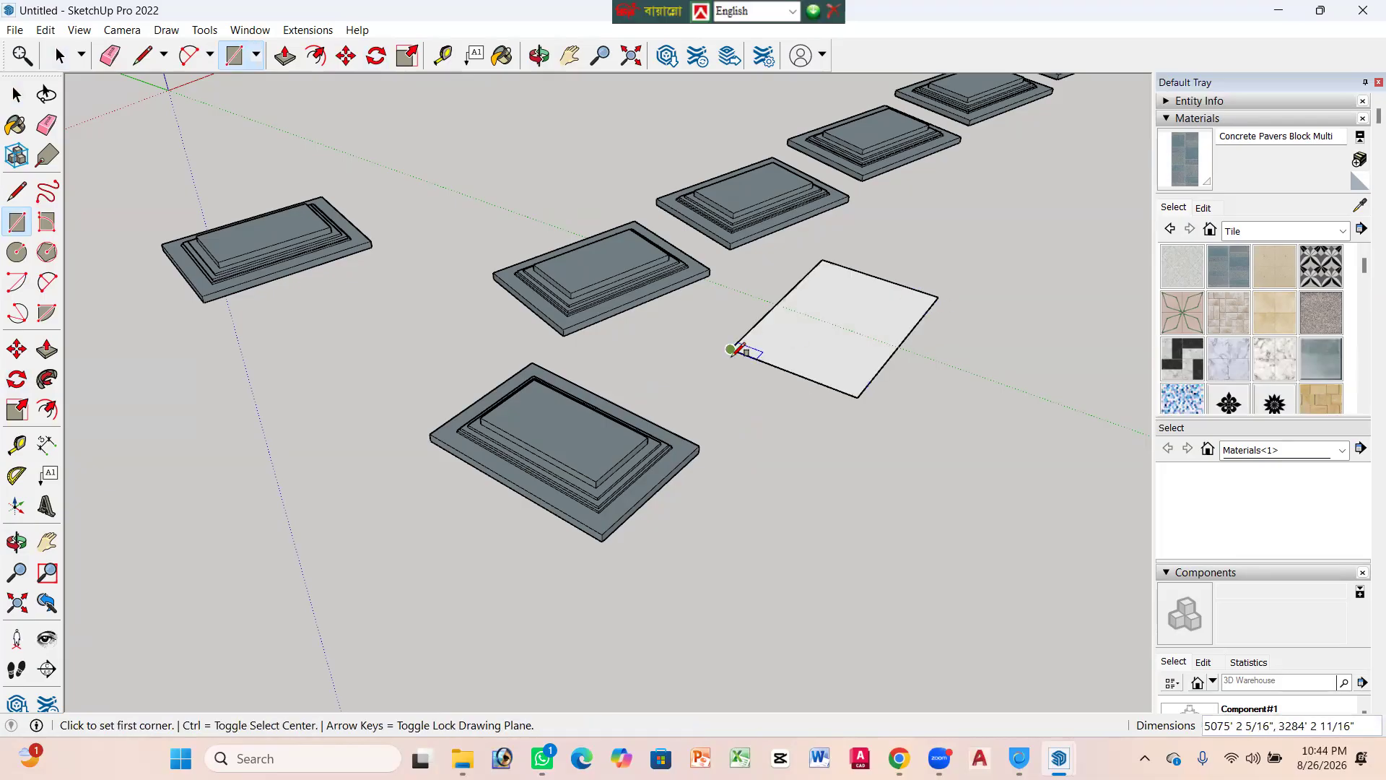
scroll(380, 362, "down", 2)
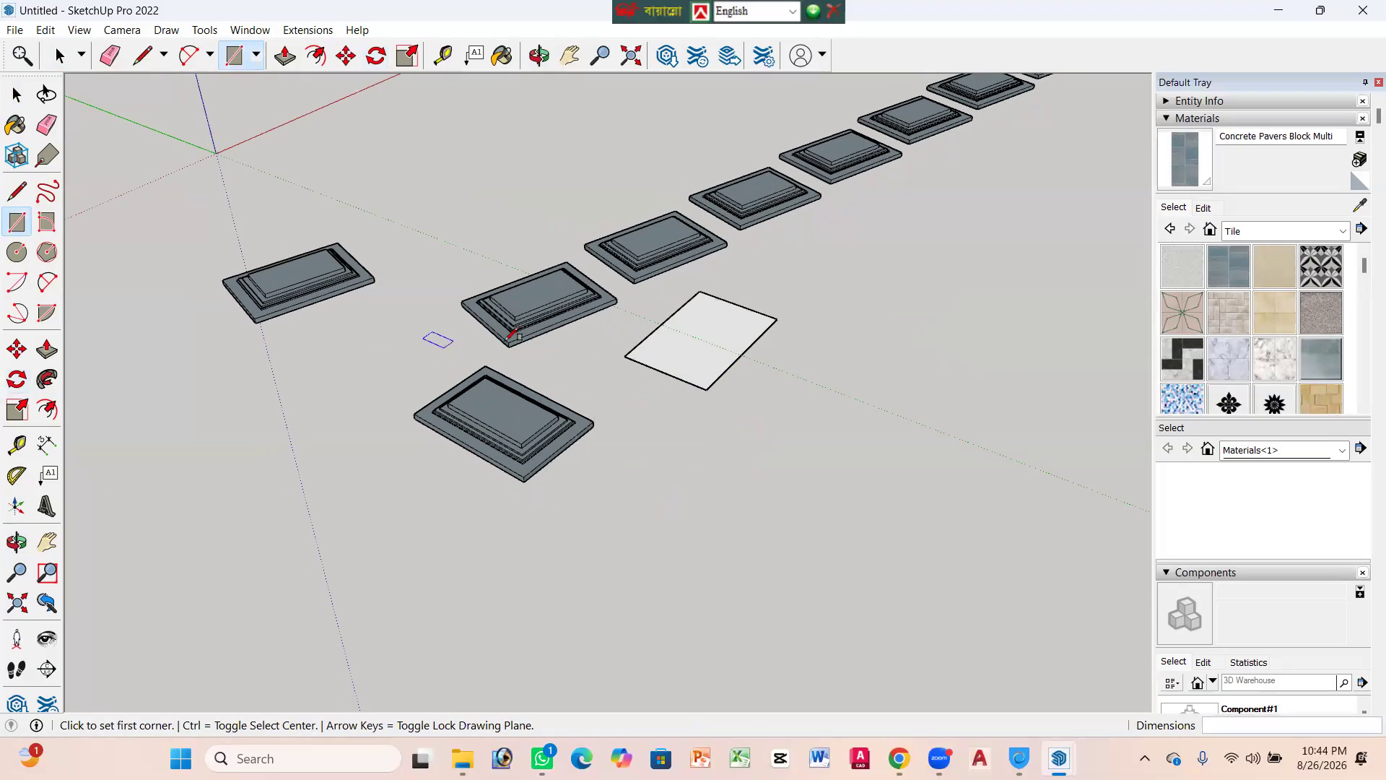
Step: Draw a narrow rectangle about 977' by 7336' on the ground between the red axis and the slab row
scroll(816, 300, "up", 2)
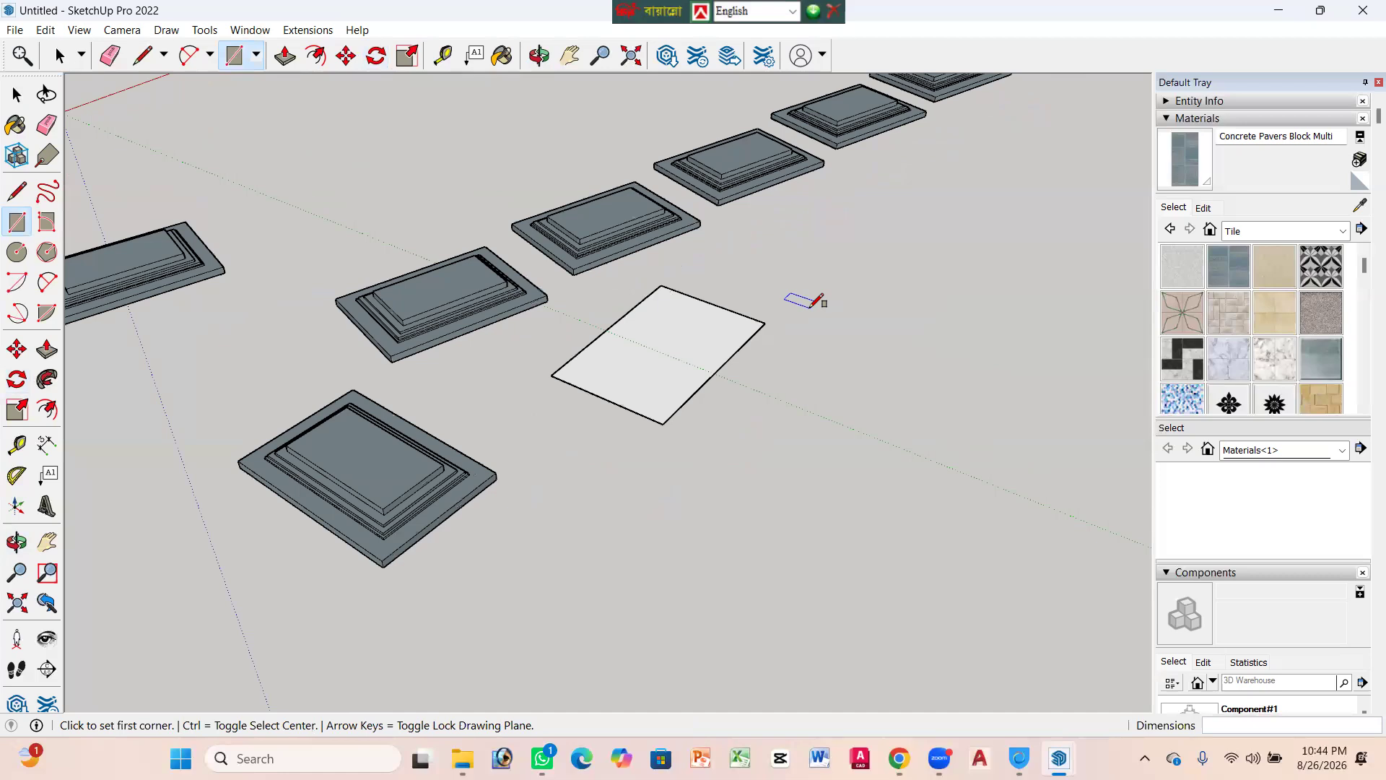
scroll(394, 338, "down", 2)
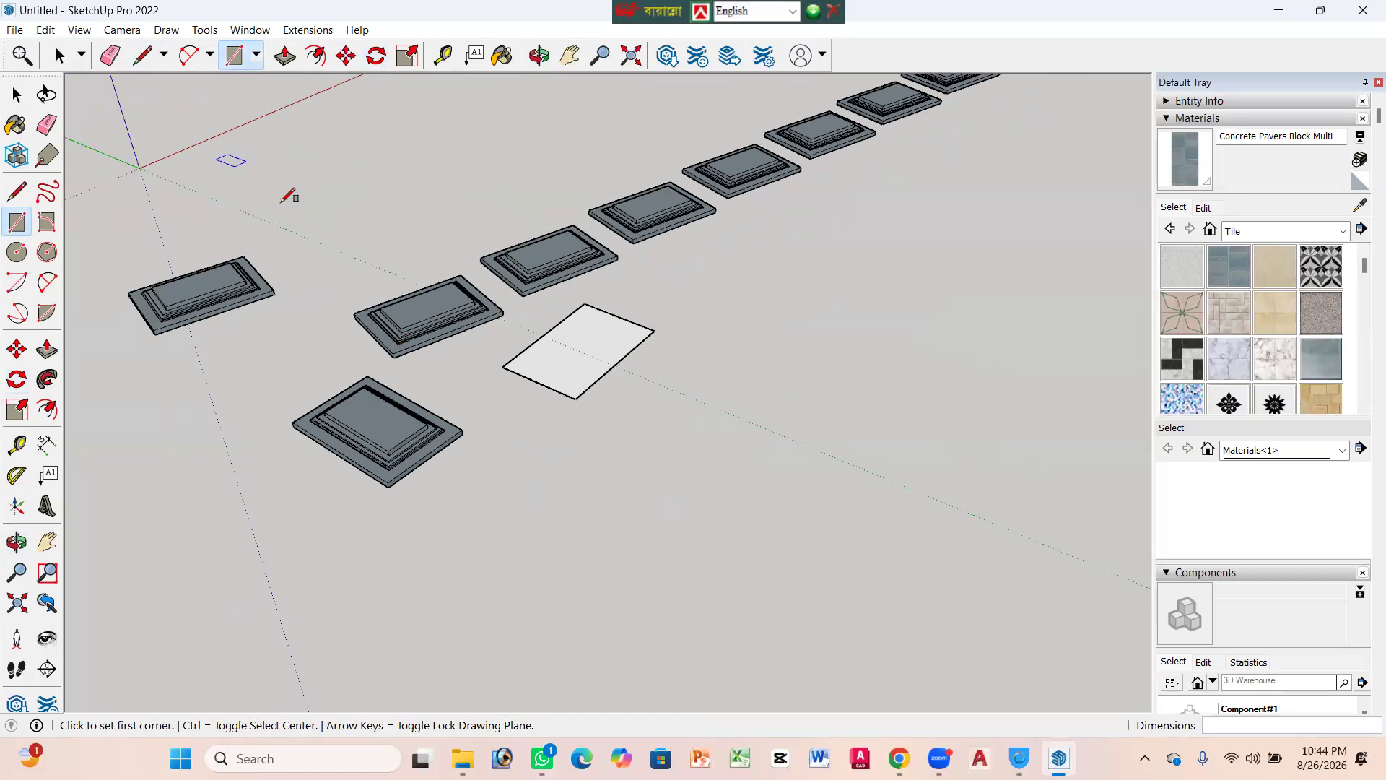
left_click(281, 153)
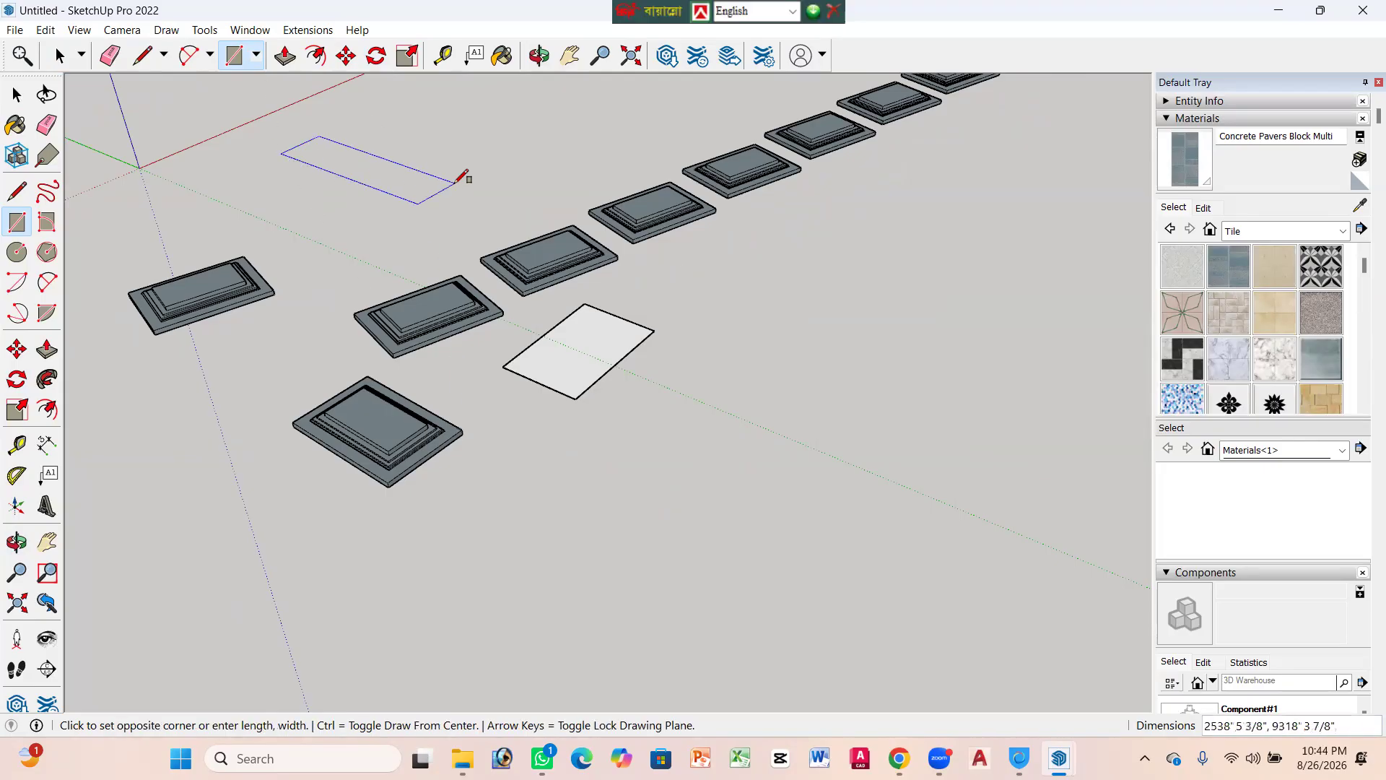
left_click(400, 189)
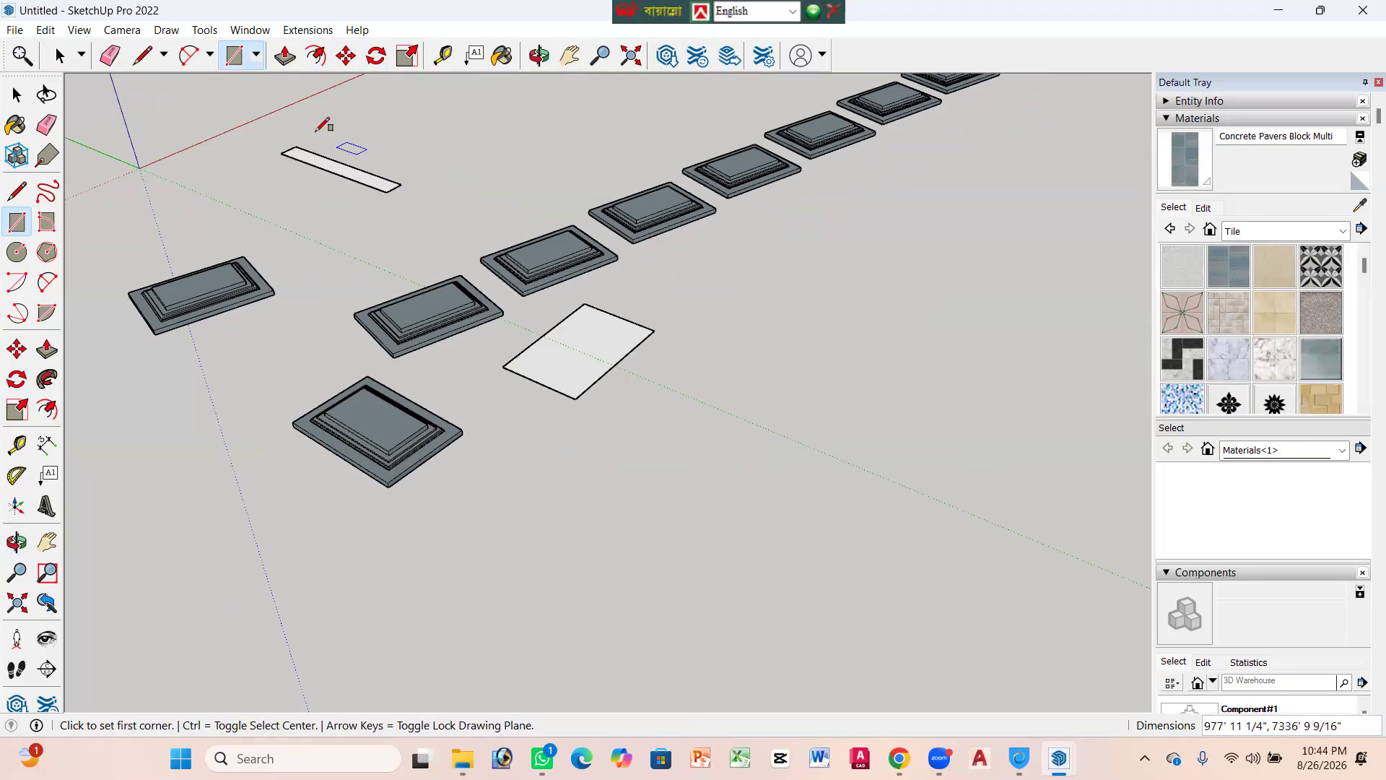
scroll(307, 128, "up", 2)
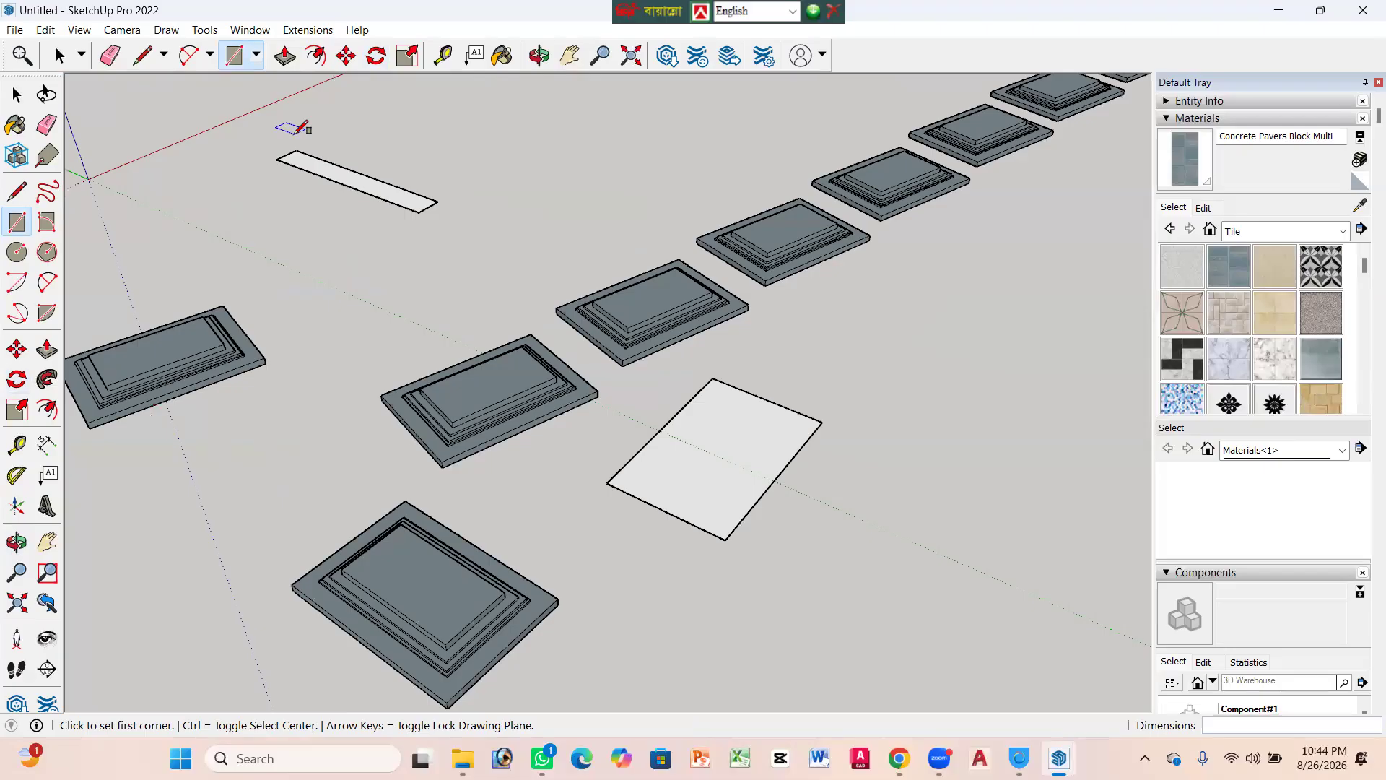
key("space")
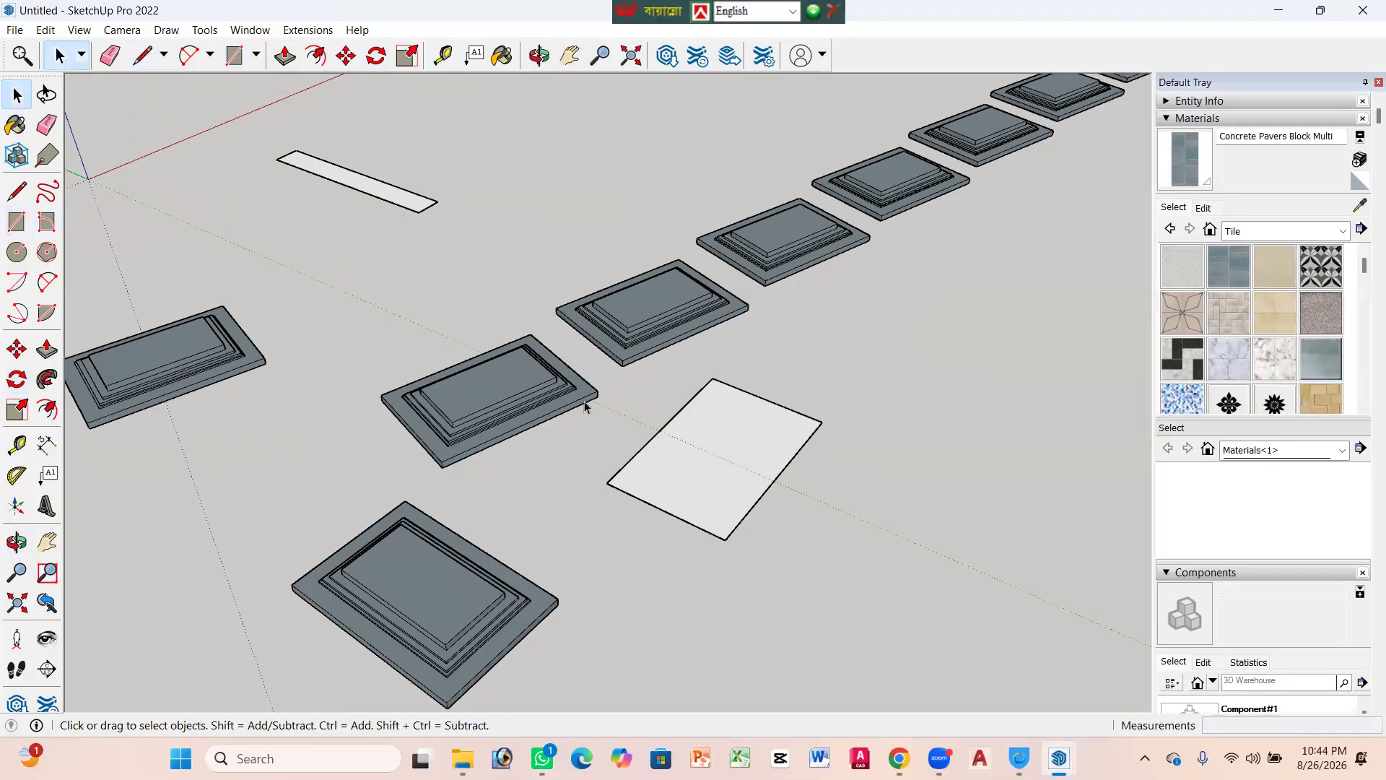
Step: Draw another rectangle over the narrow strip, snapping to its opposite corners
left_click(16, 221)
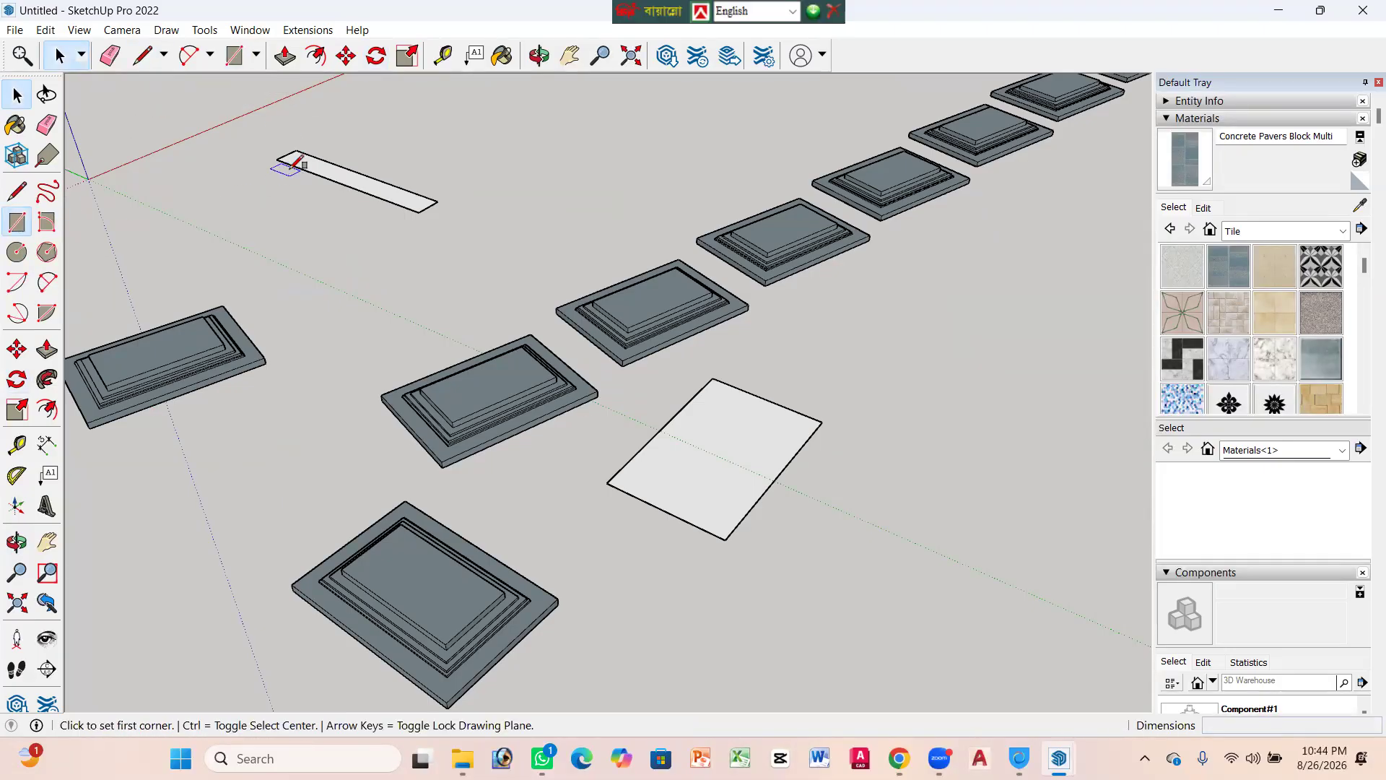
scroll(298, 144, "up", 2)
left_click(295, 150)
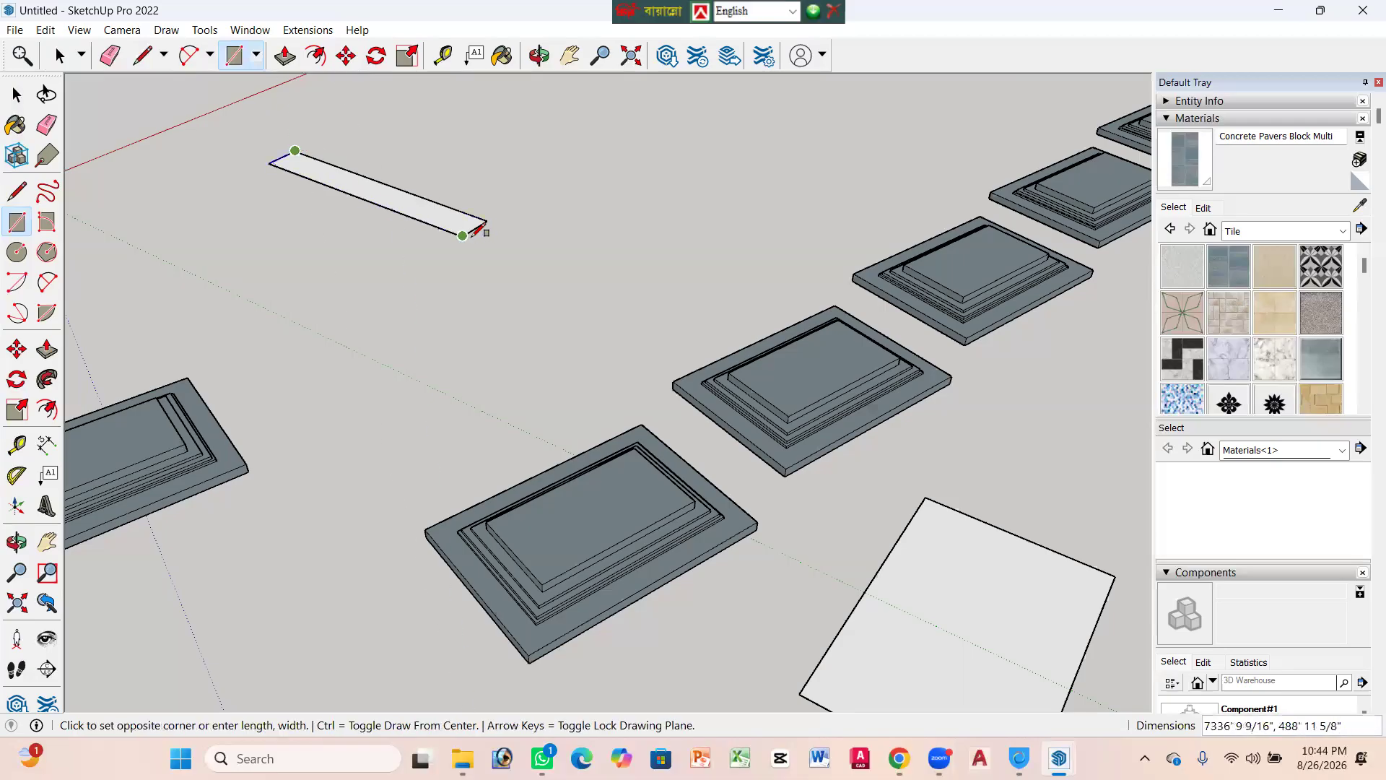
left_click(463, 235)
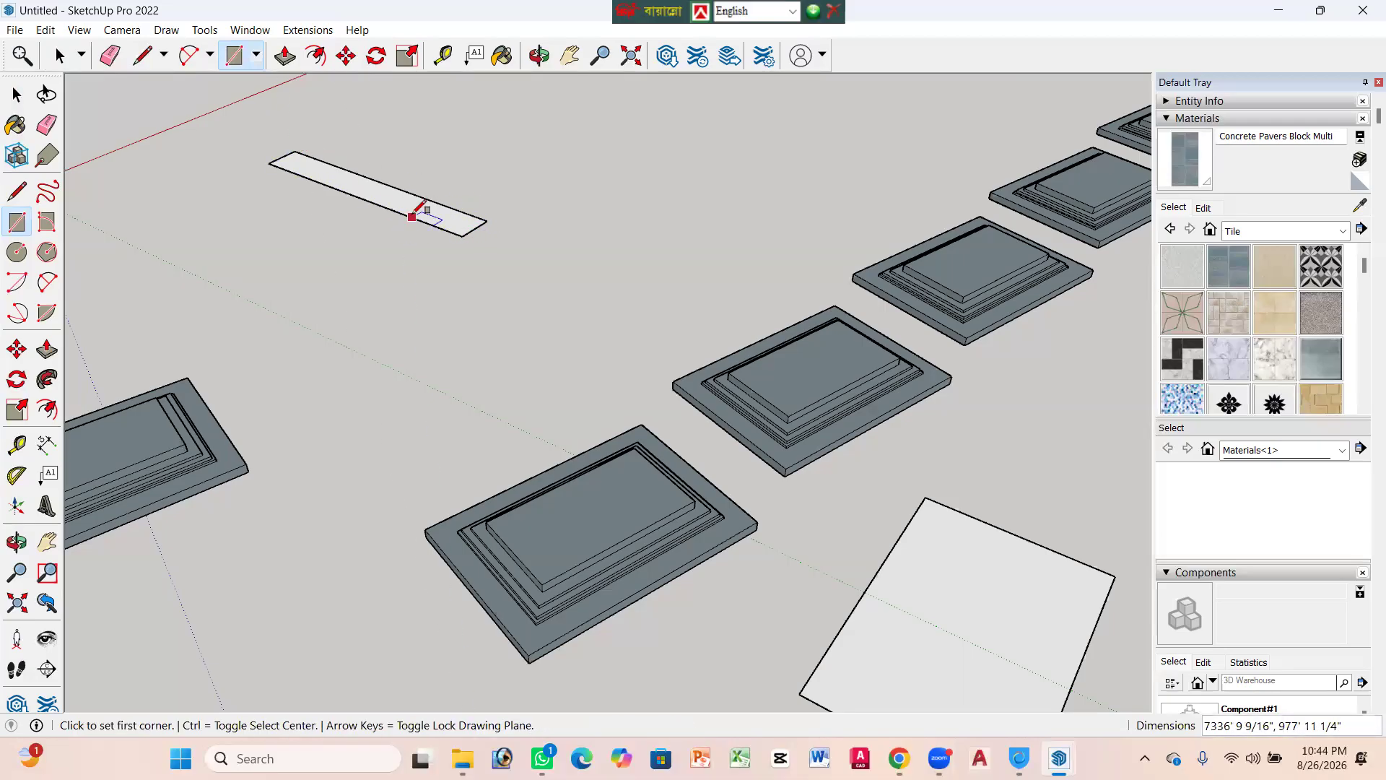
left_click(414, 193)
key("Escape")
scroll(440, 211, "down", 1)
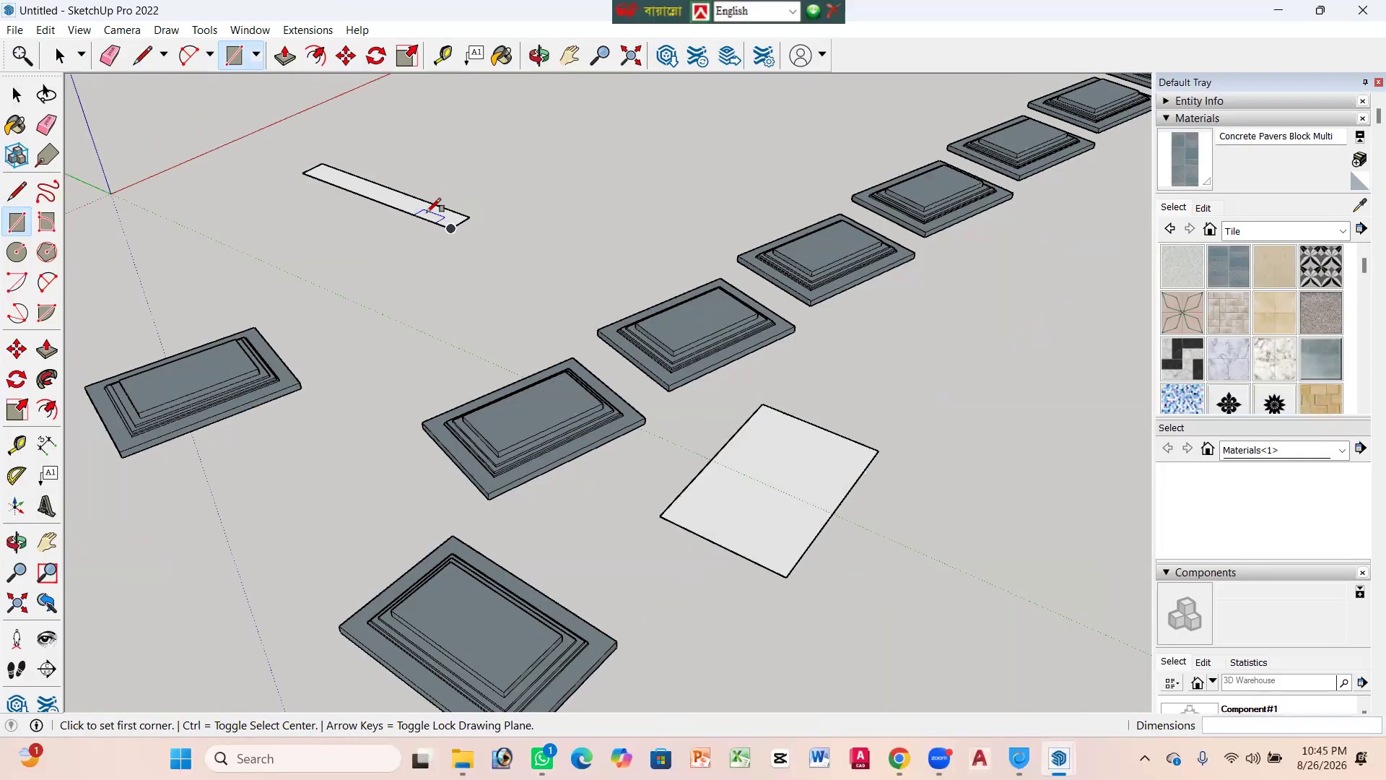
scroll(406, 250, "down", 1)
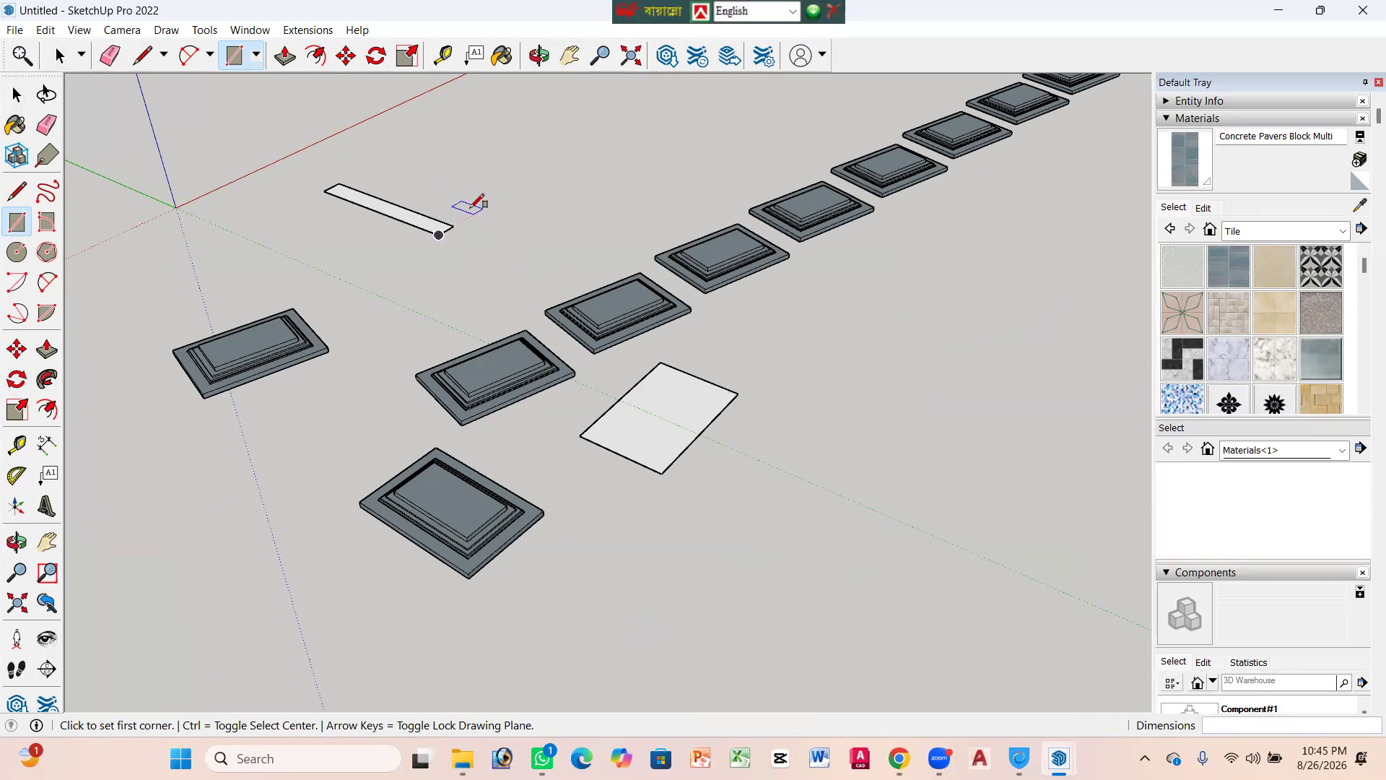
scroll(368, 340, "down", 4)
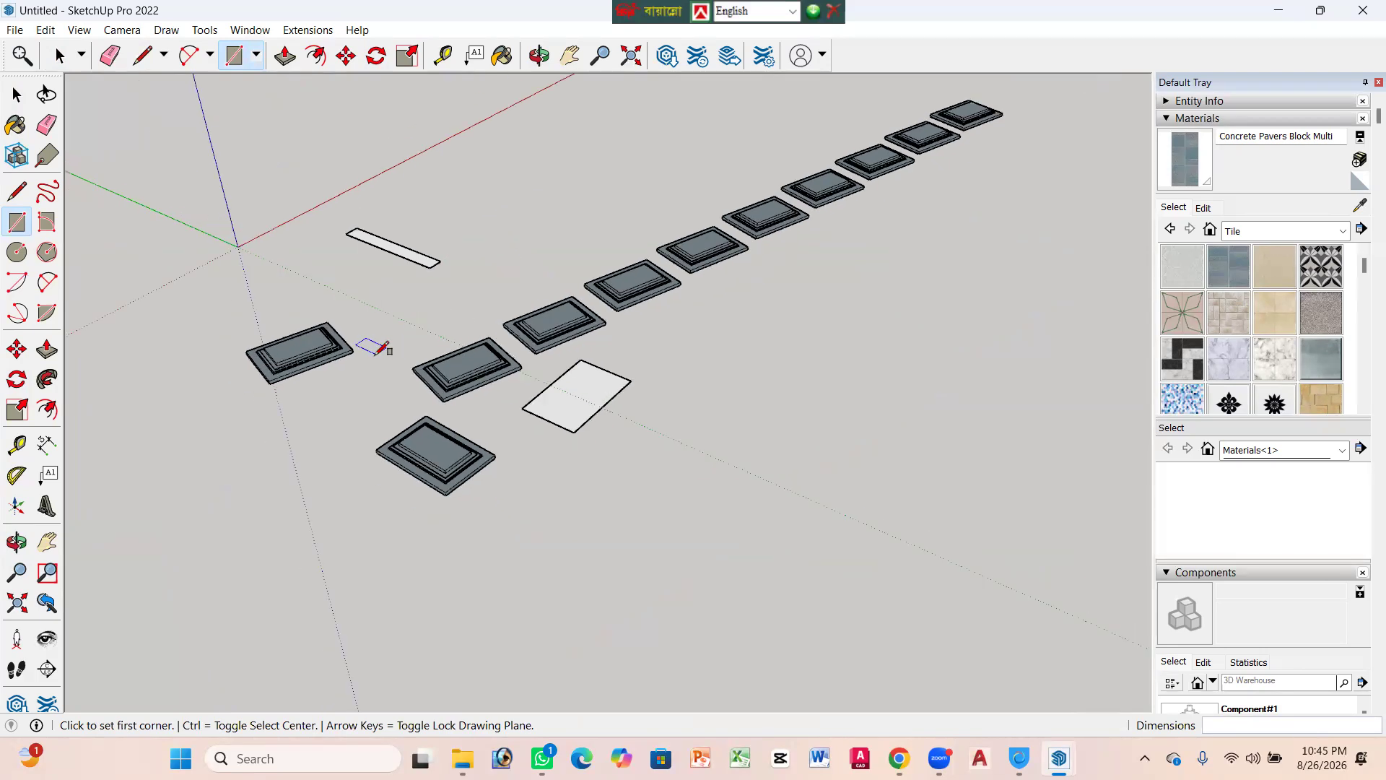
scroll(303, 167, "up", 1)
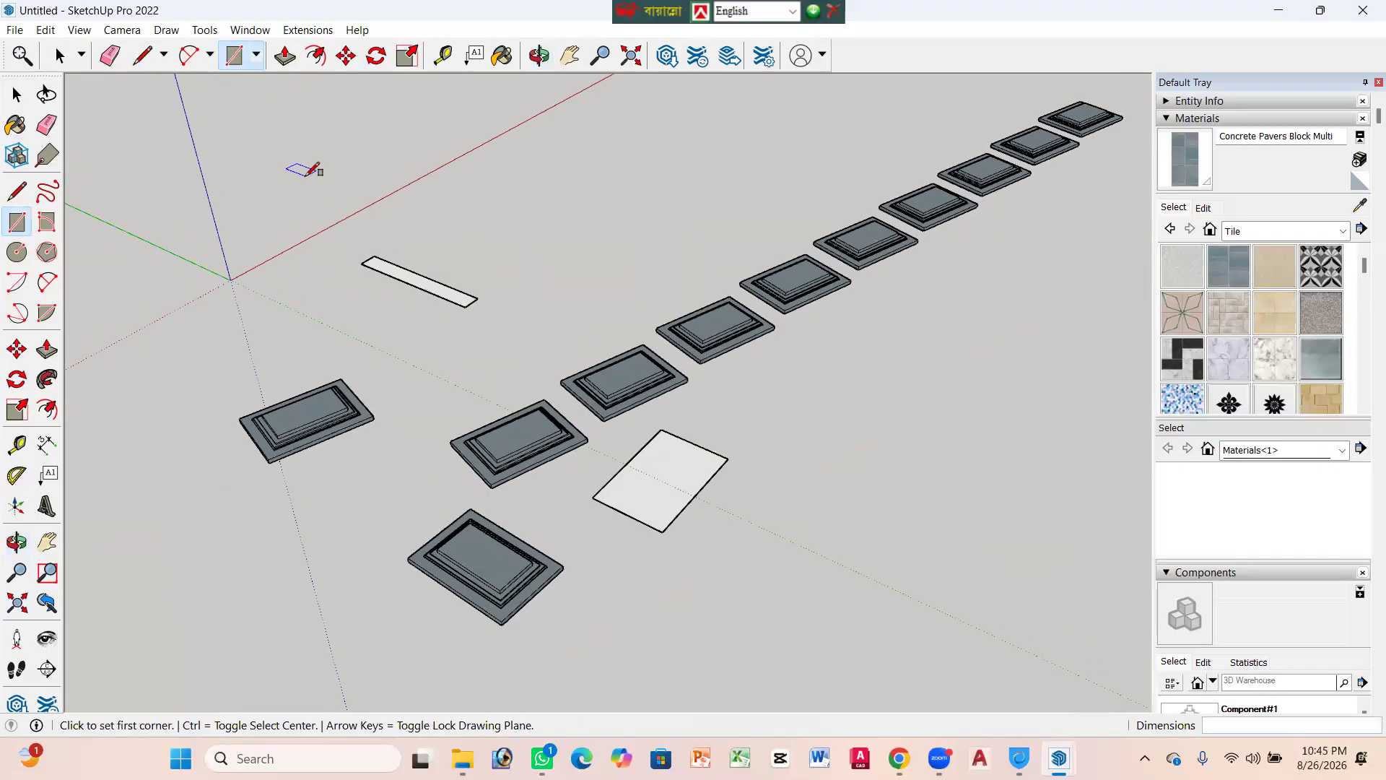
scroll(266, 383, "down", 1)
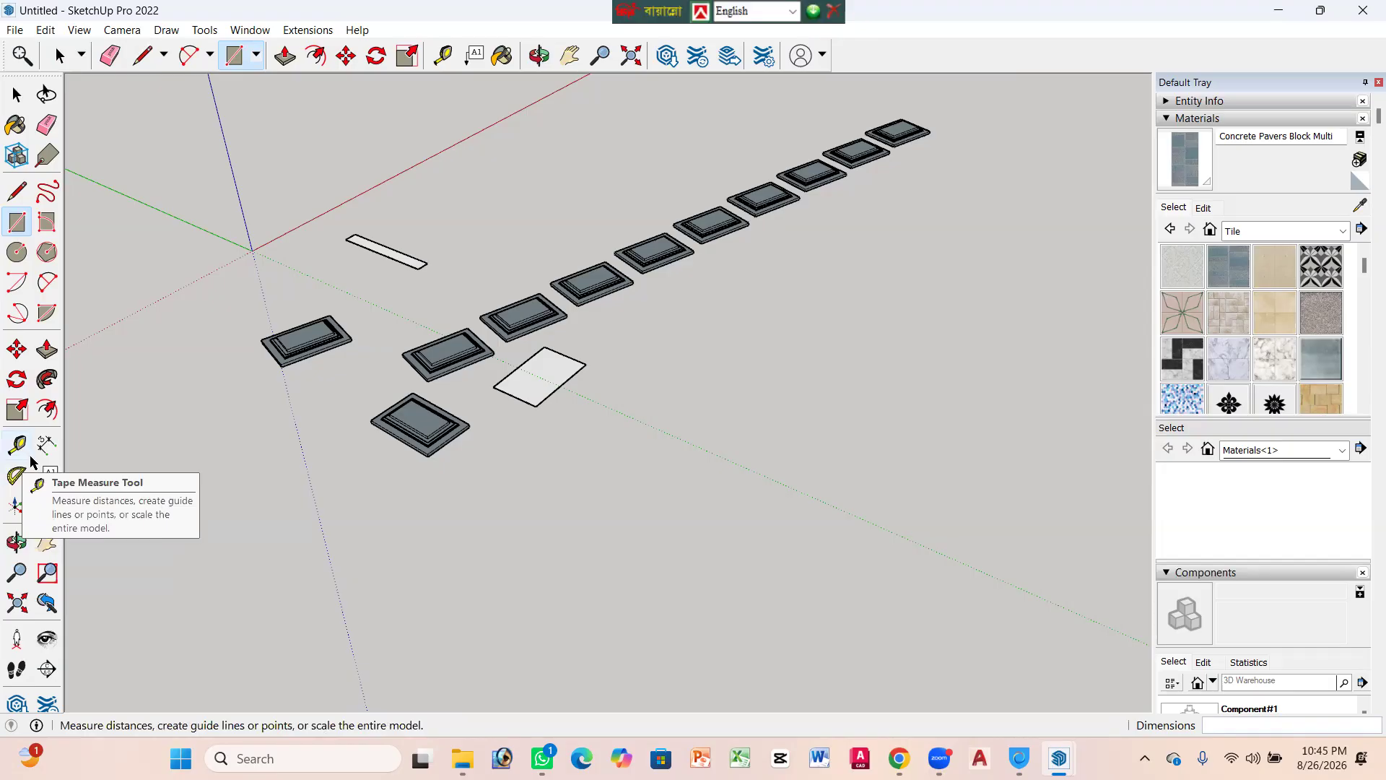
right_click(465, 395)
left_click(726, 394)
key("Escape")
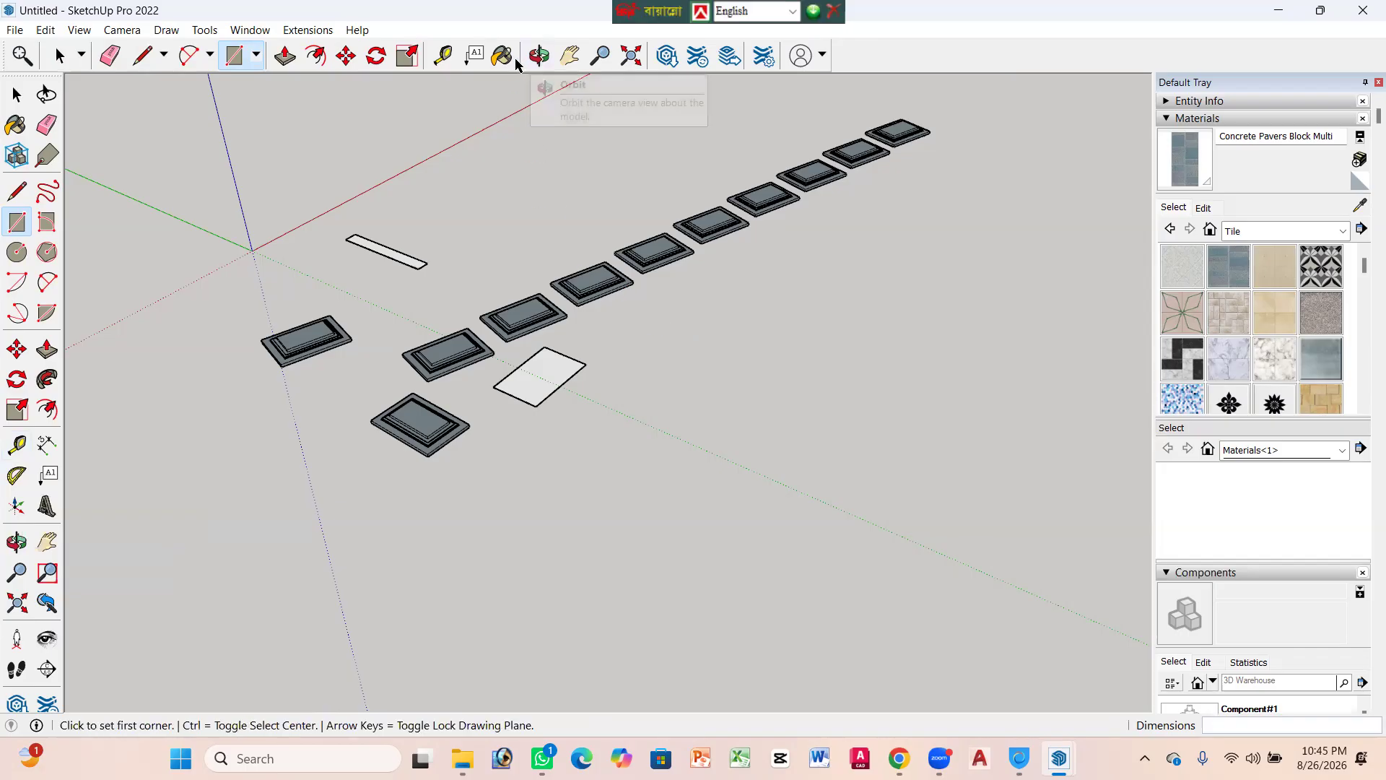
Step: Measure the long edge of the large white rectangle beside the slab row with the Tape Measure tool
left_click(443, 56)
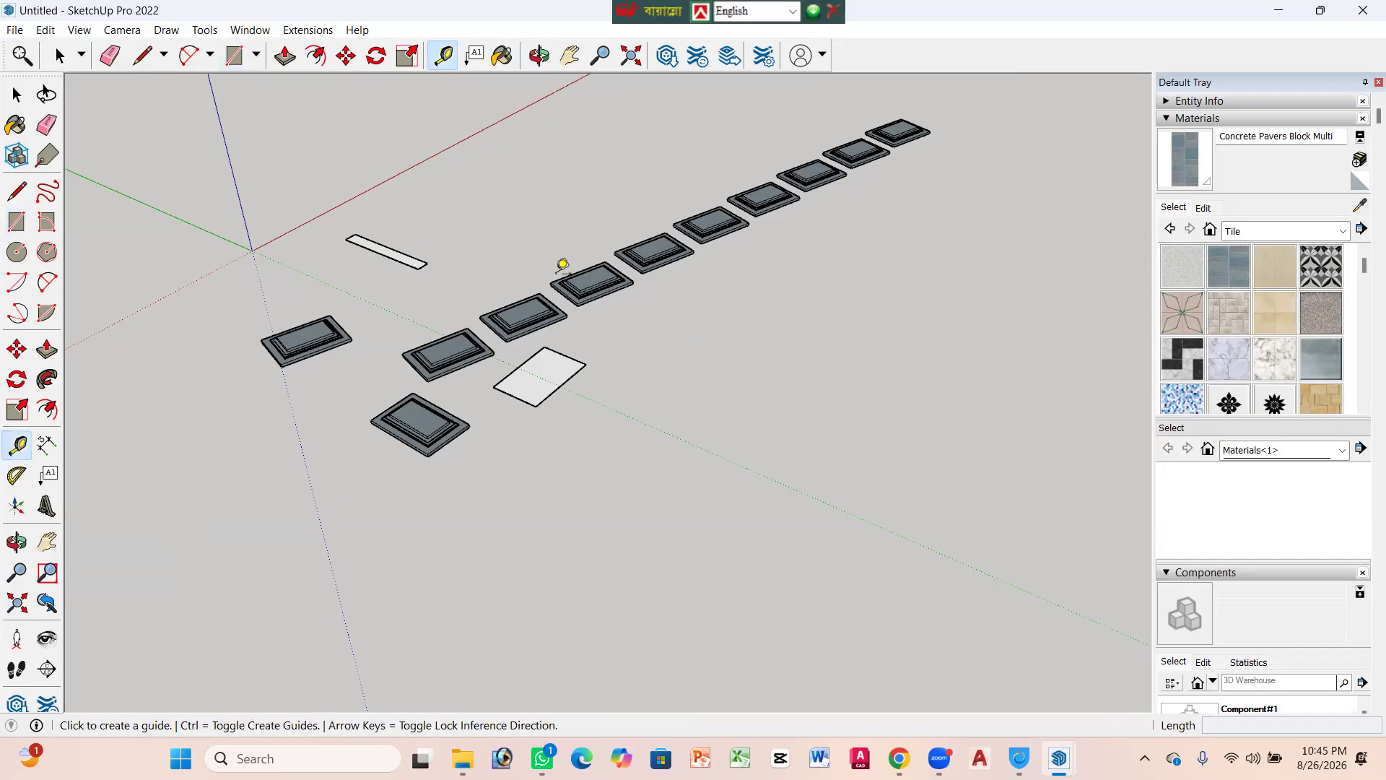
scroll(541, 387, "up", 2)
scroll(545, 418, "up", 2)
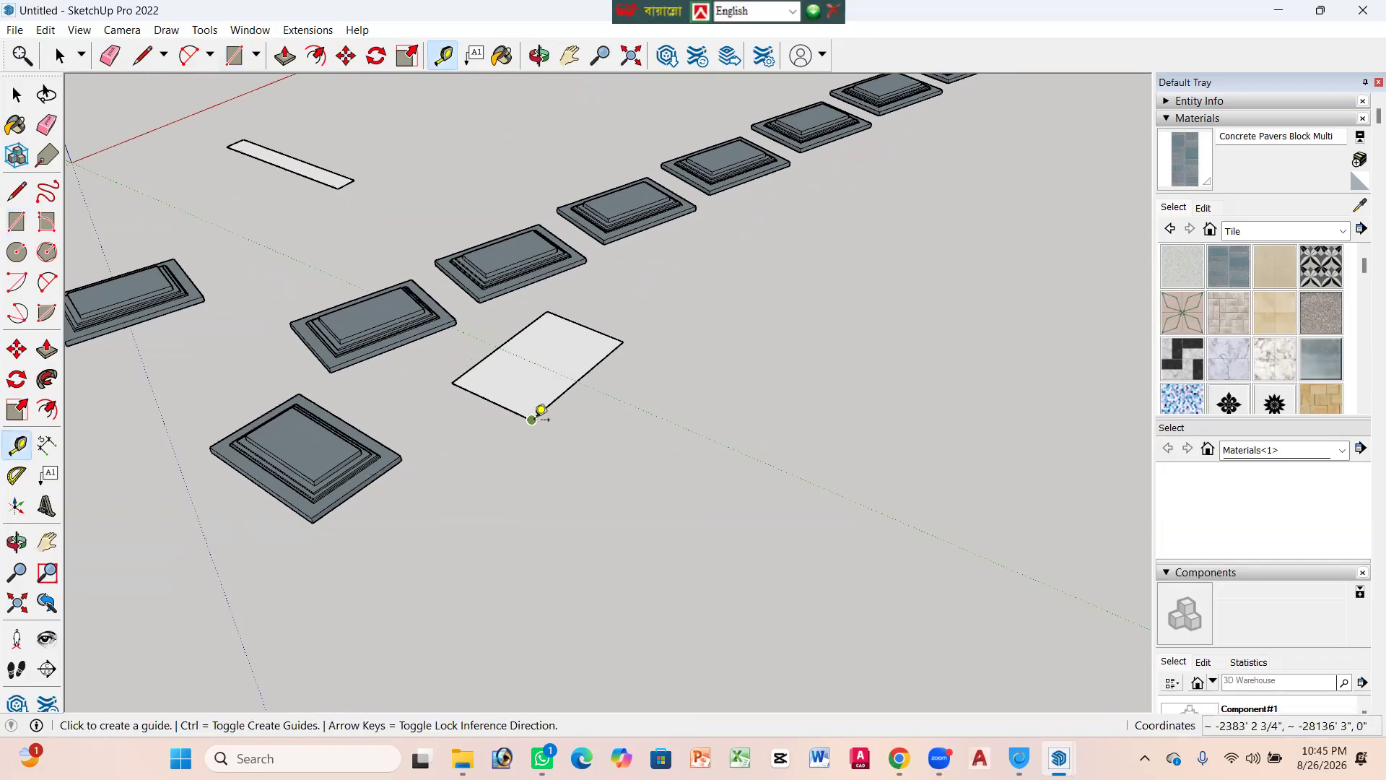
left_click(532, 419)
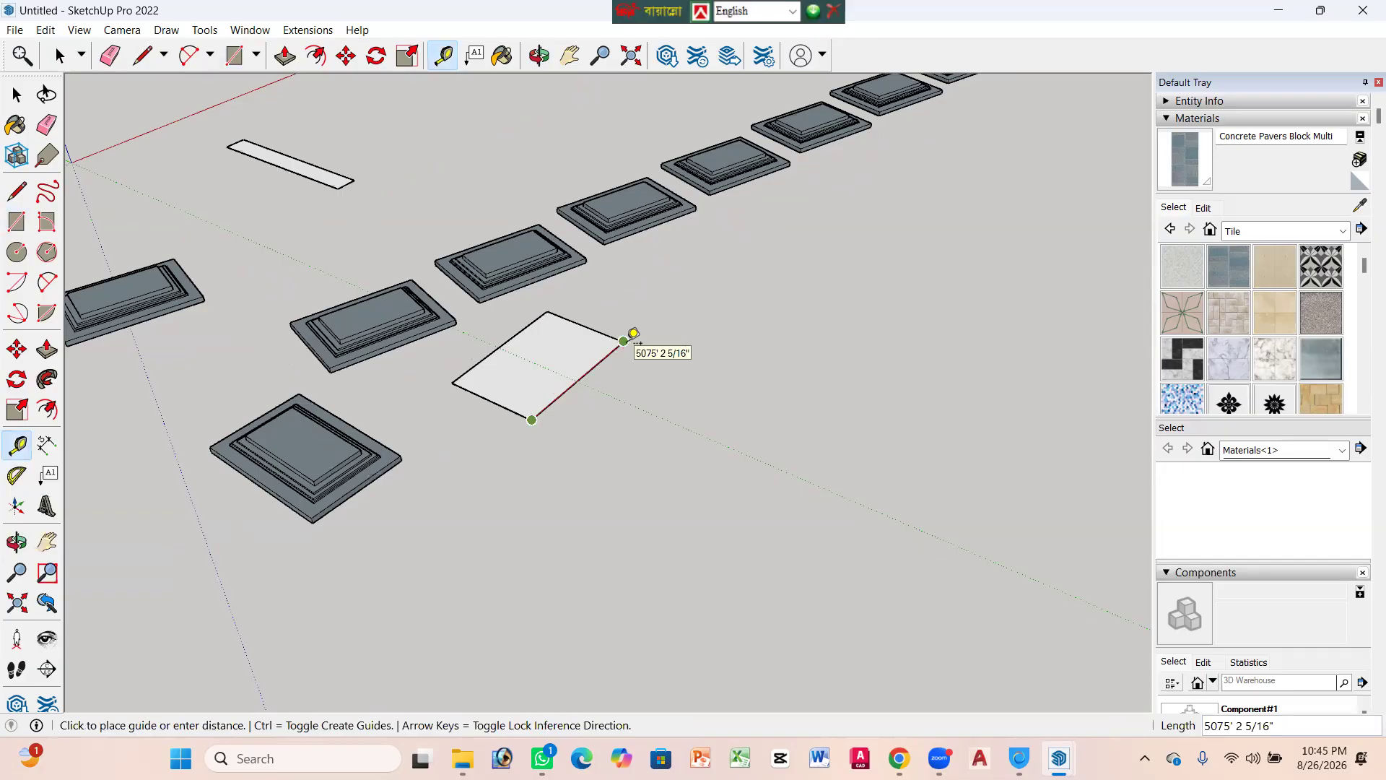
left_click(624, 342)
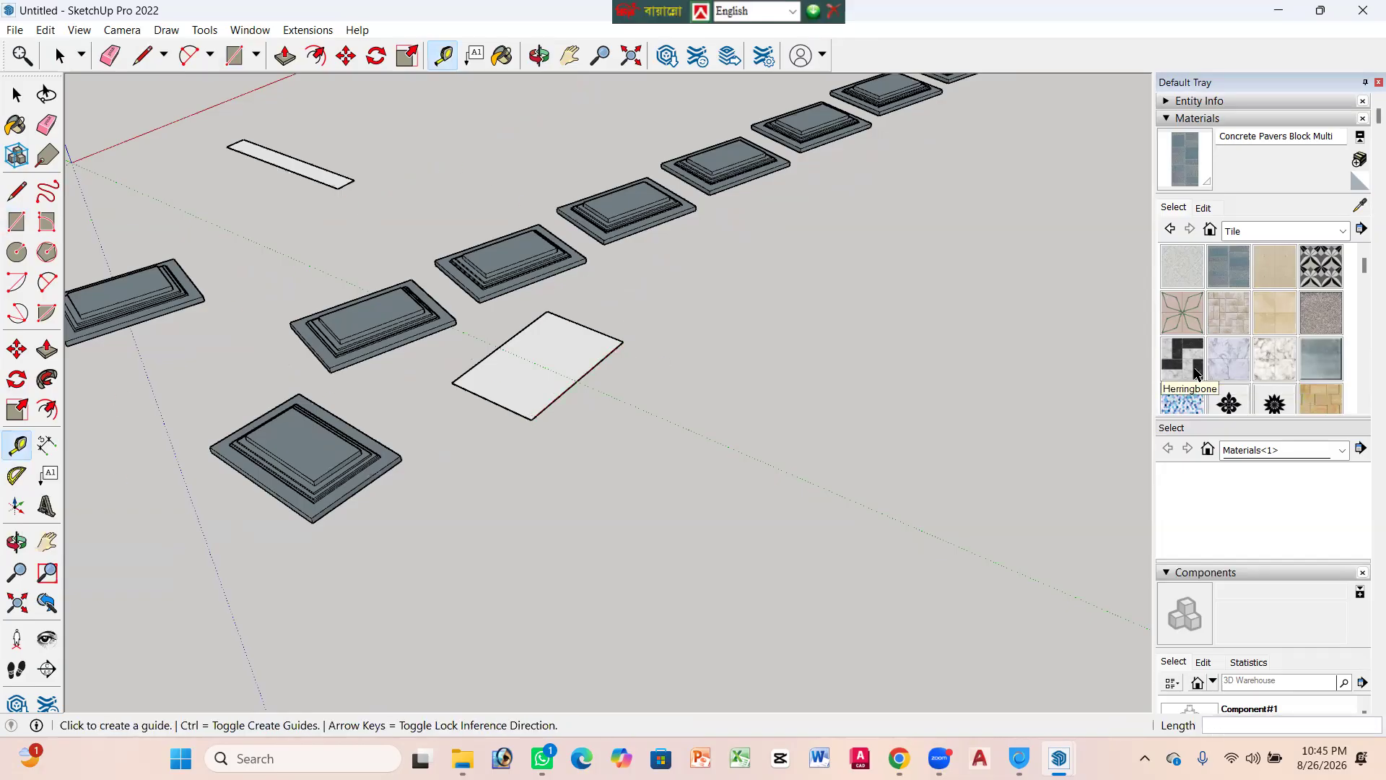
scroll(975, 394, "down", 2)
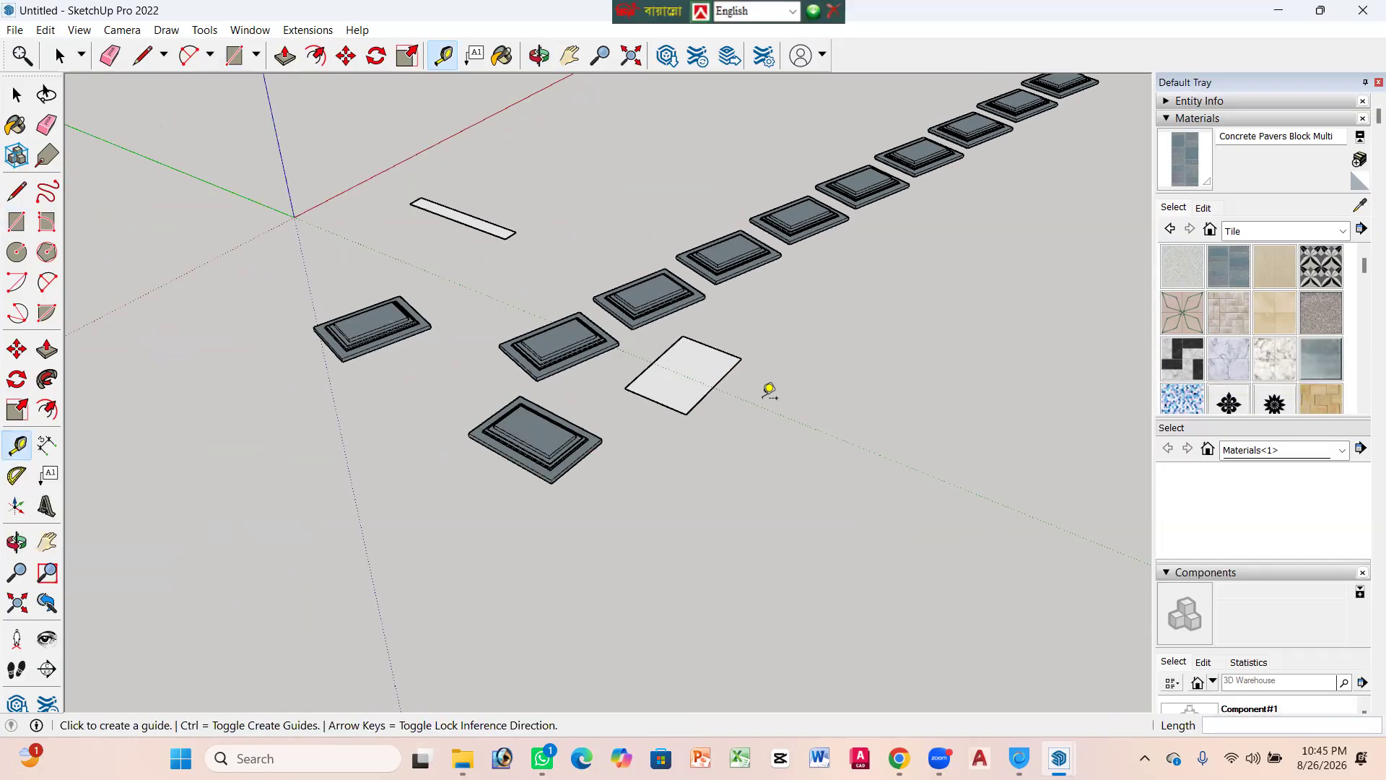
left_click(672, 311)
key("Escape")
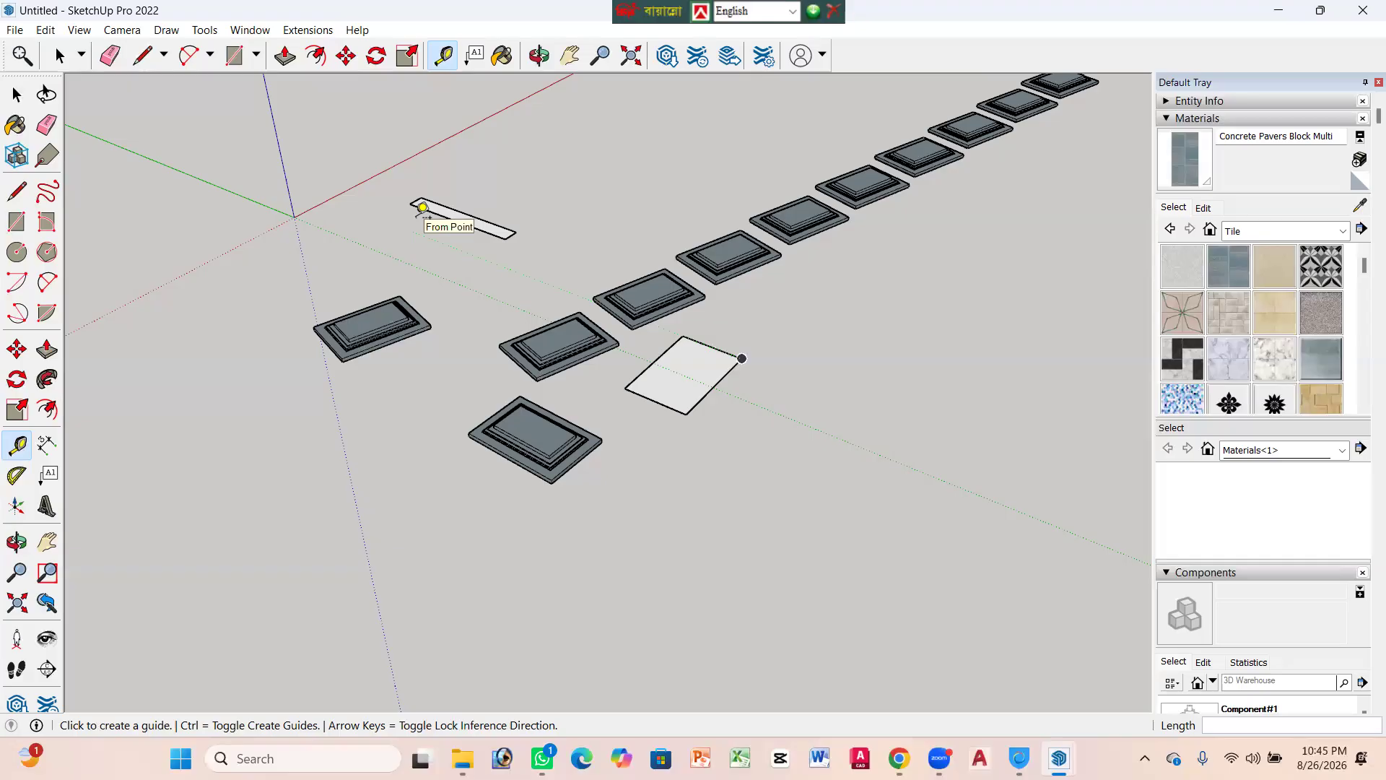
left_click(13, 31)
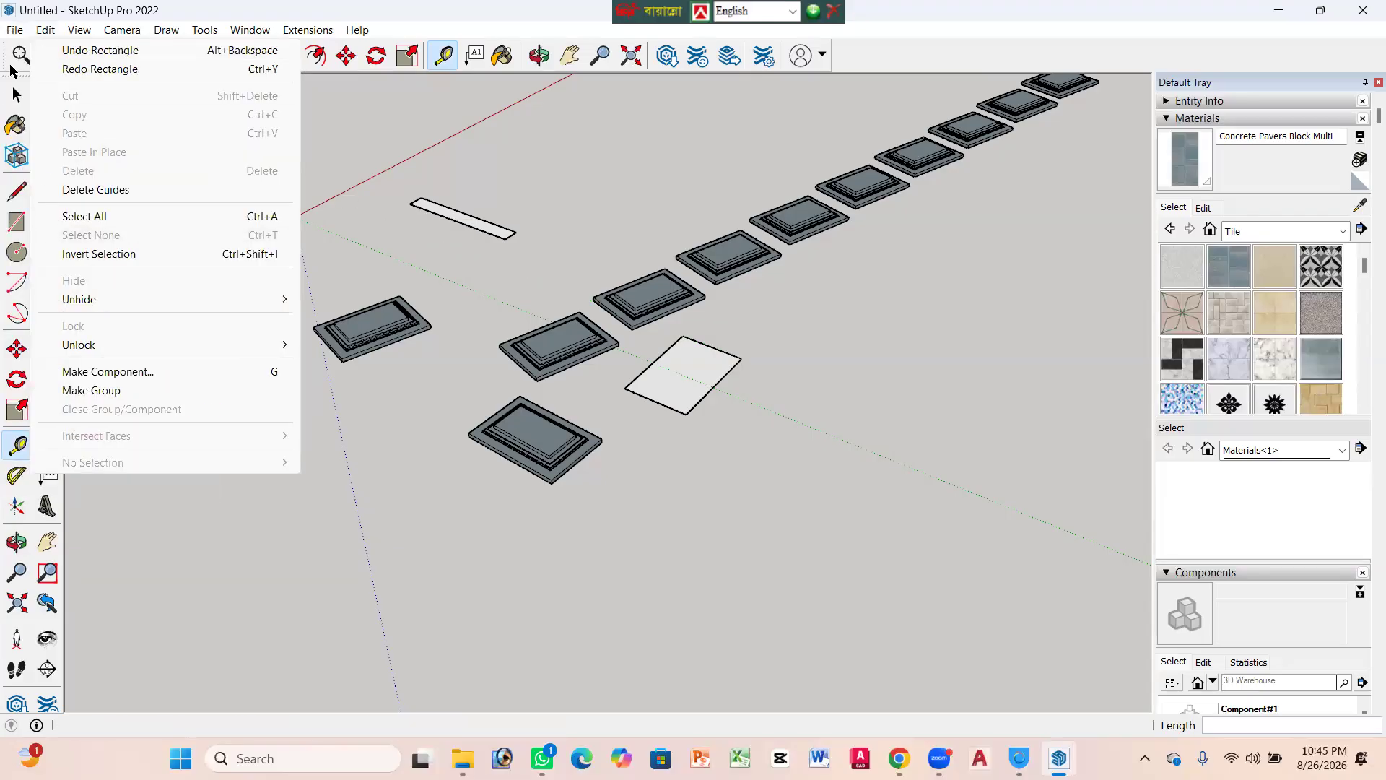
left_click(14, 32)
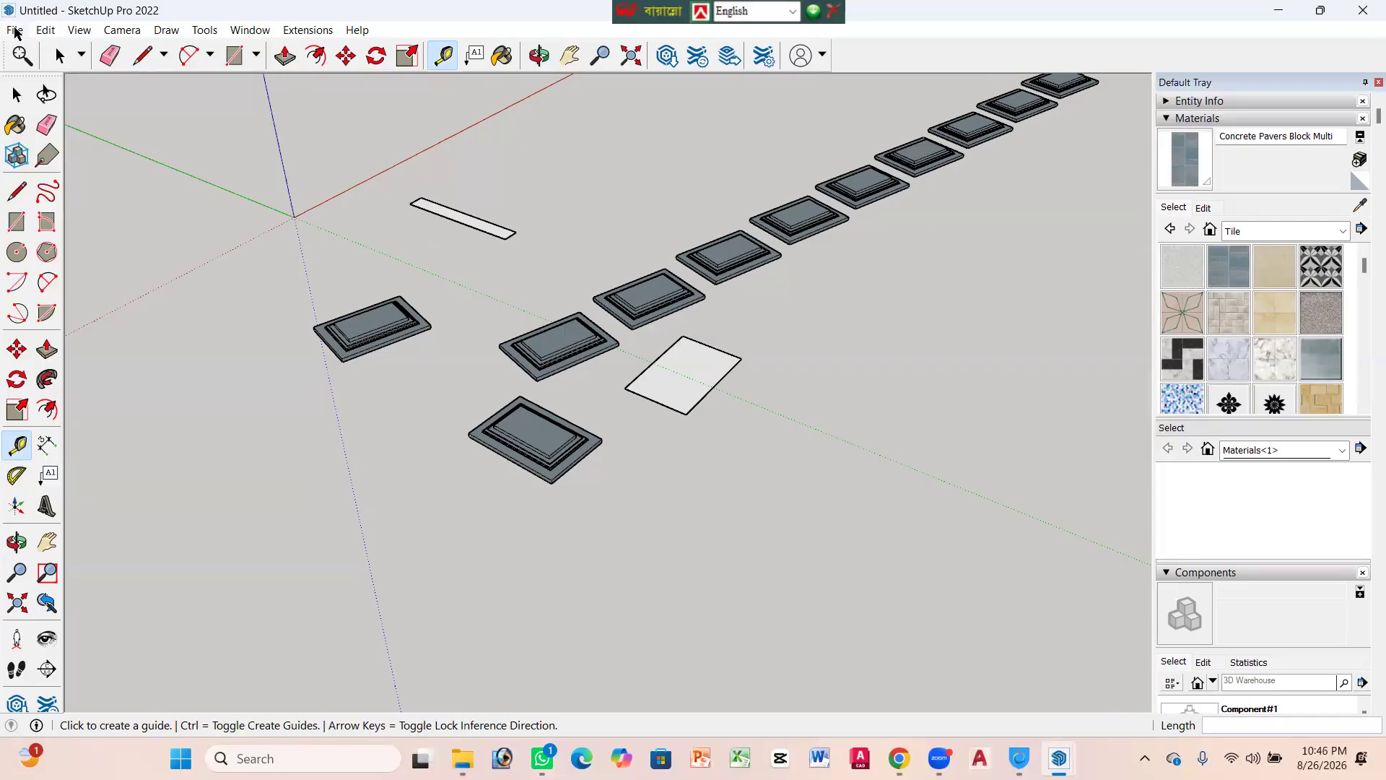
left_click(14, 31)
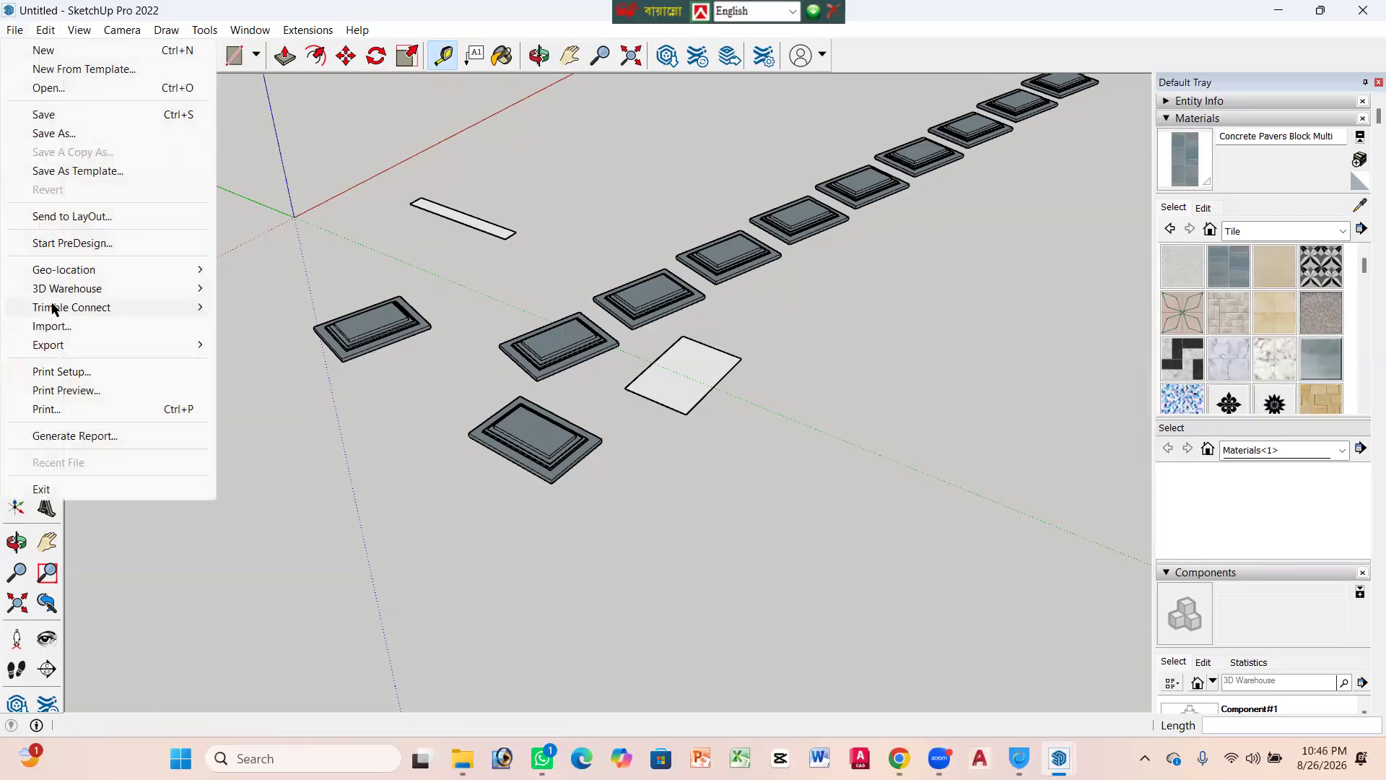
left_click(54, 326)
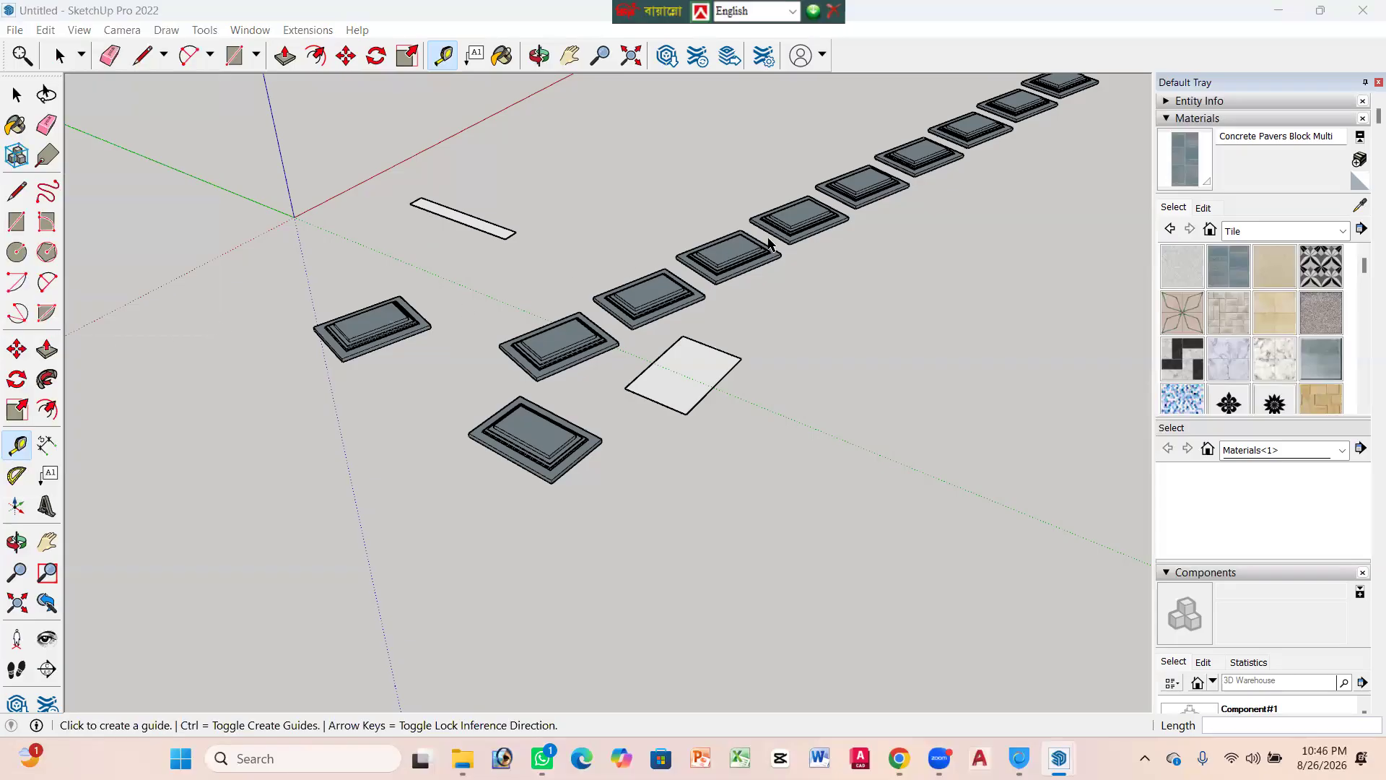
scroll(274, 237, "down", 1)
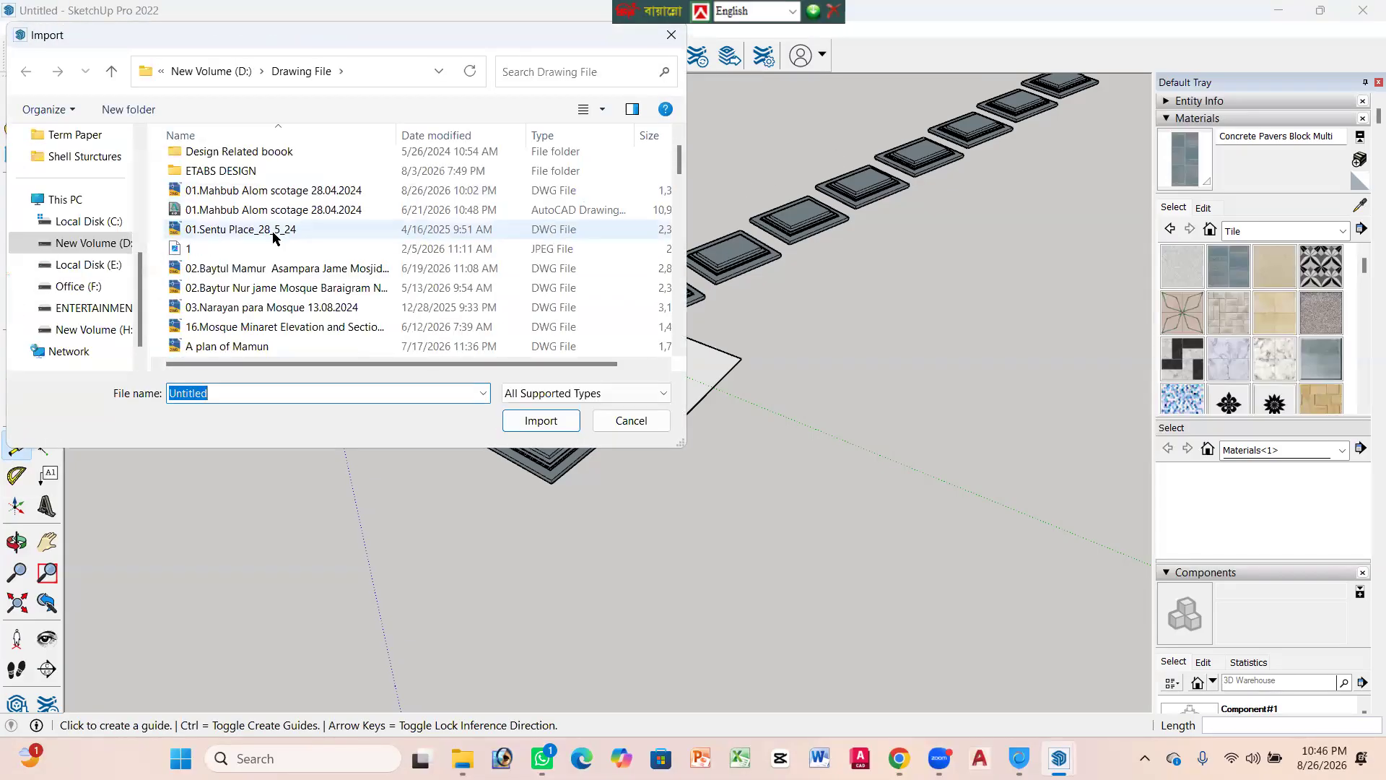
scroll(273, 231, "up", 1)
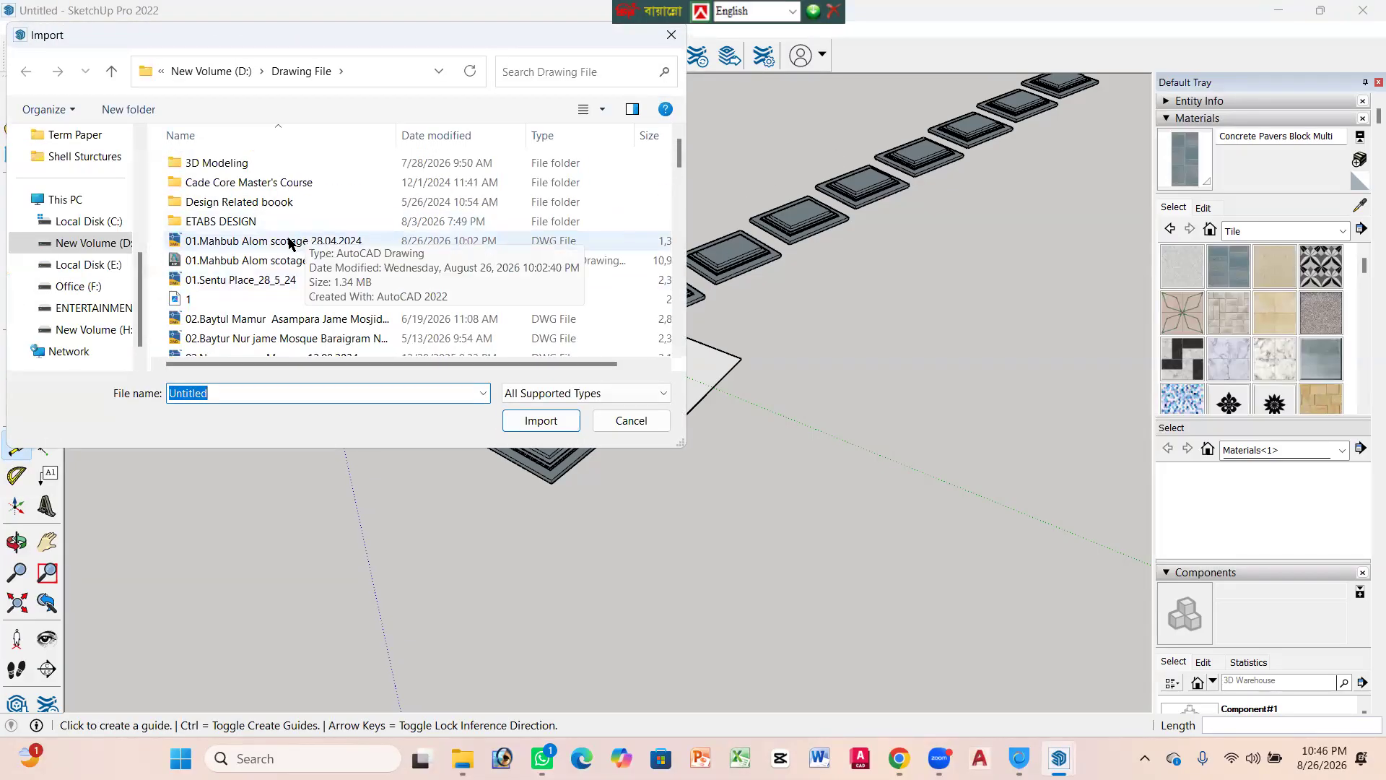
left_click(289, 243)
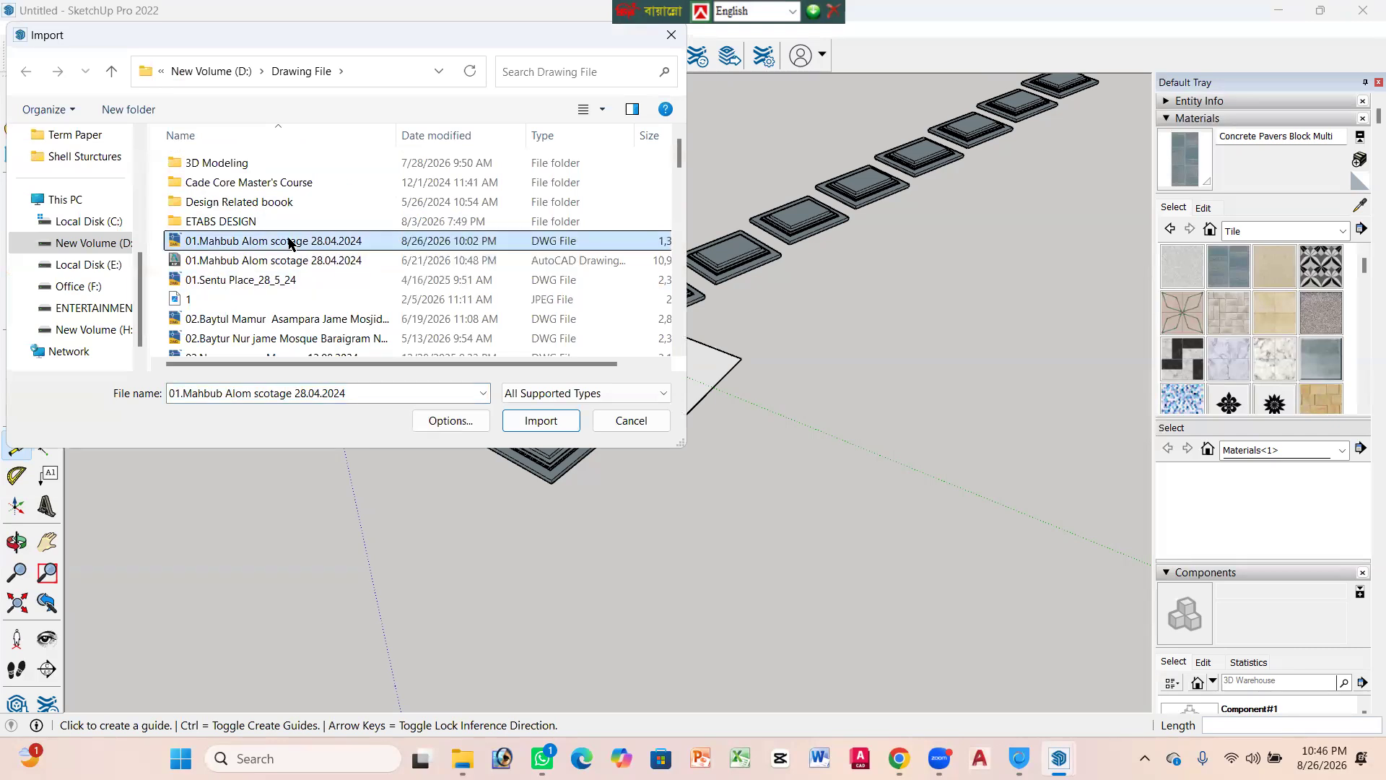
left_click(672, 34)
scroll(467, 294, "down", 2)
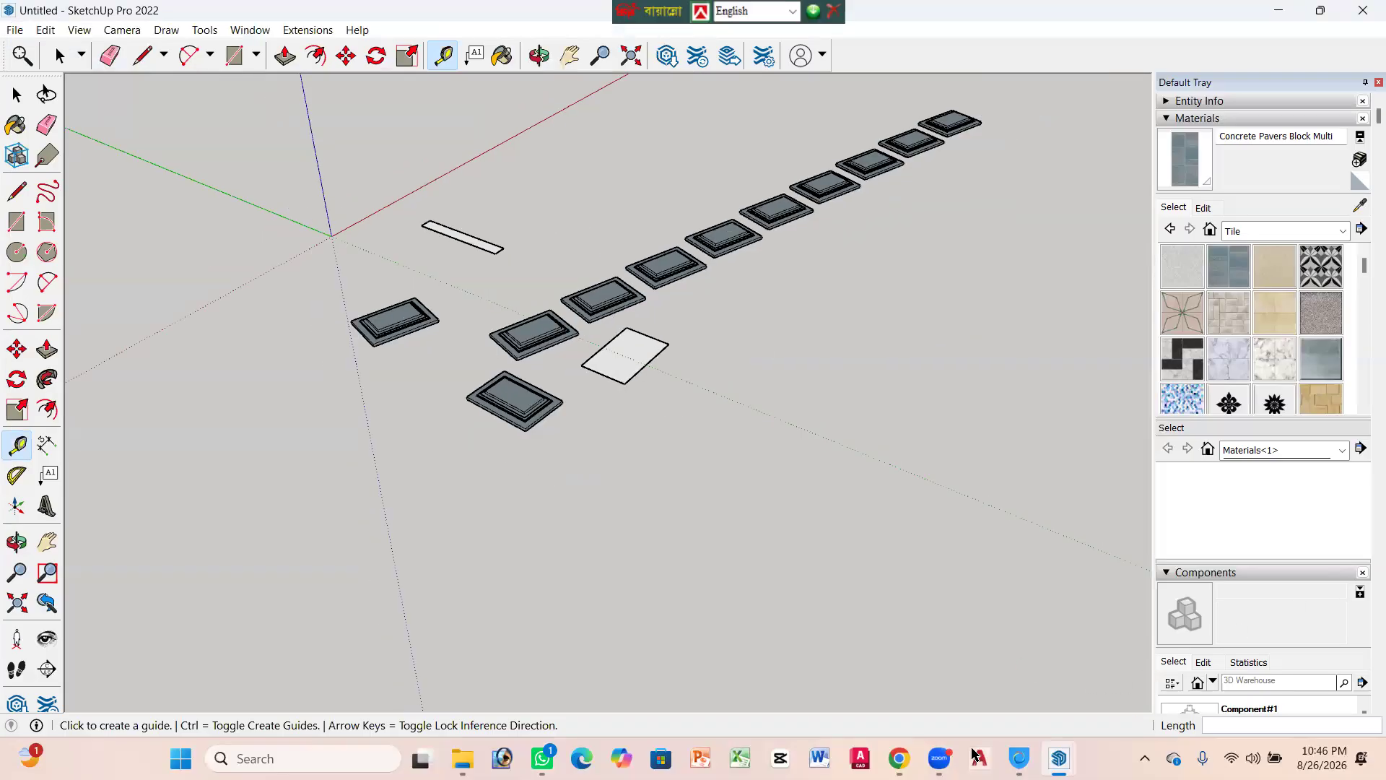
Step: Switch to AutoCAD and open the most recent drawing, dated 28.04.2024, ignoring its unresolved reference files
mouse_move(939, 758)
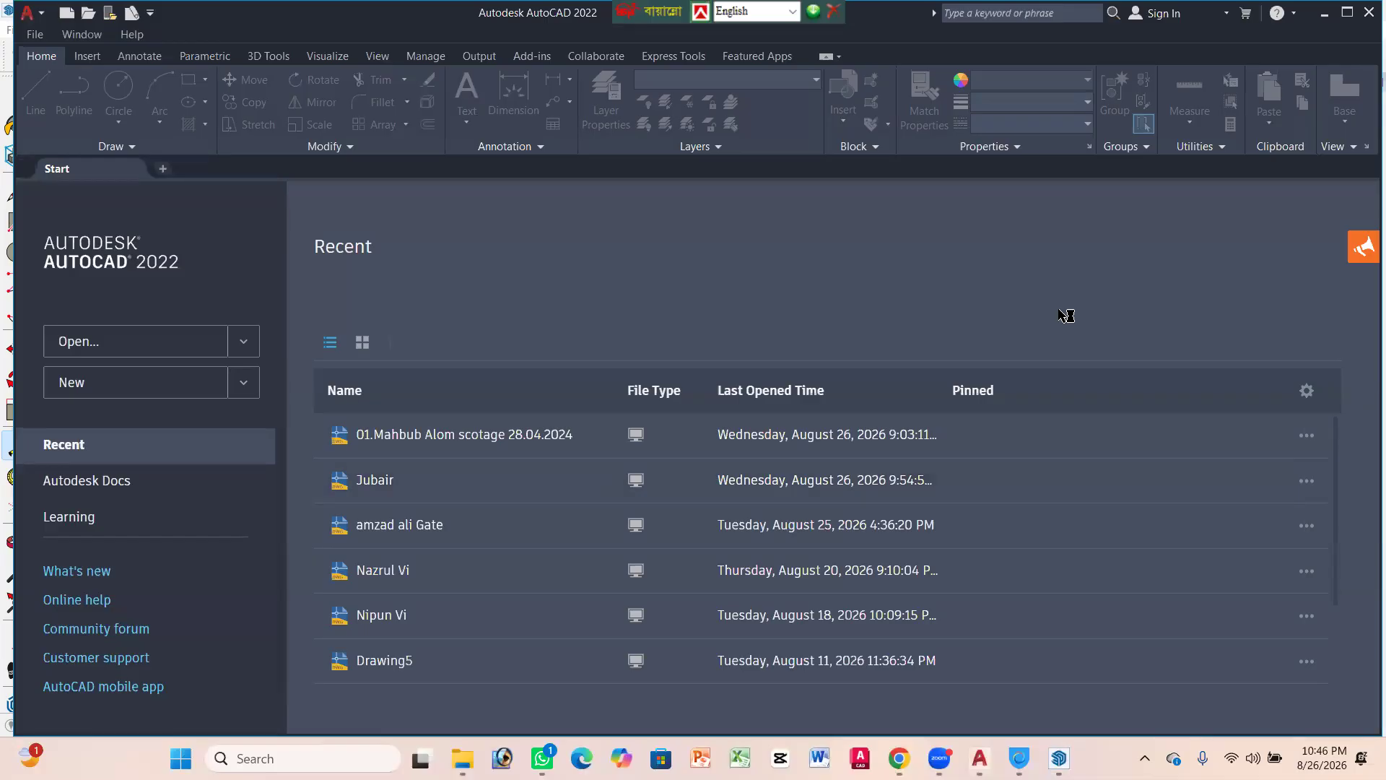
left_click(462, 436)
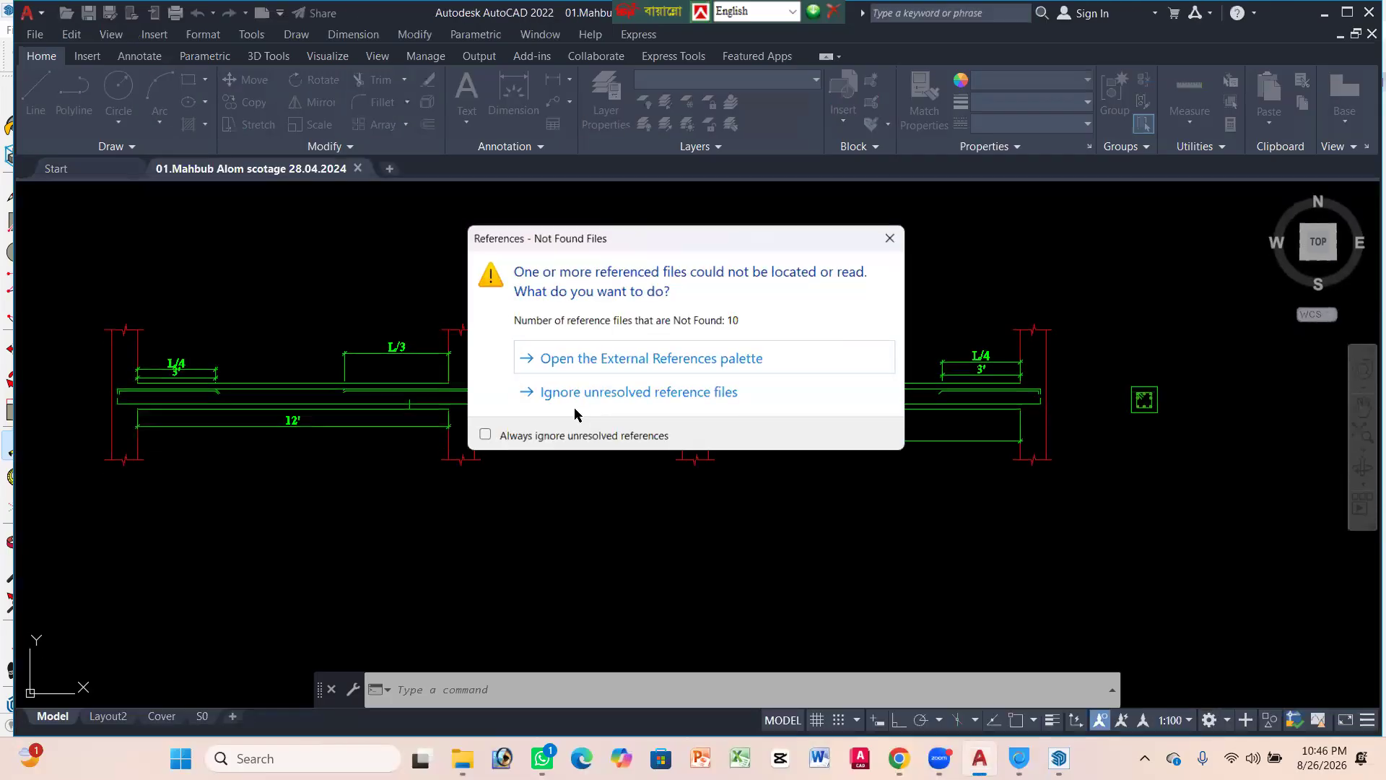
left_click(588, 393)
Step: Delete the two long horizontal green lines running across the upper edge of the furnished floor plan
scroll(534, 310, "down", 4)
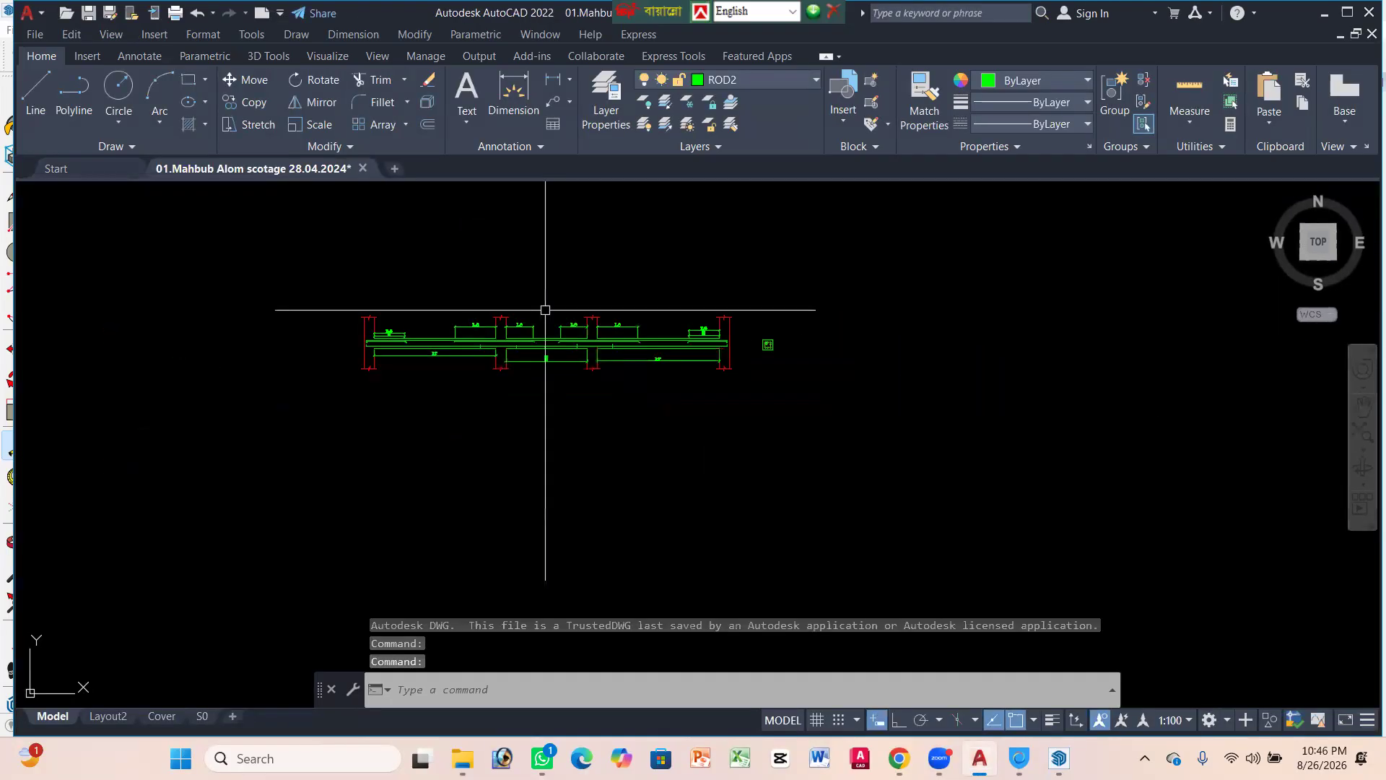
scroll(545, 317, "down", 4)
scroll(442, 347, "down", 5)
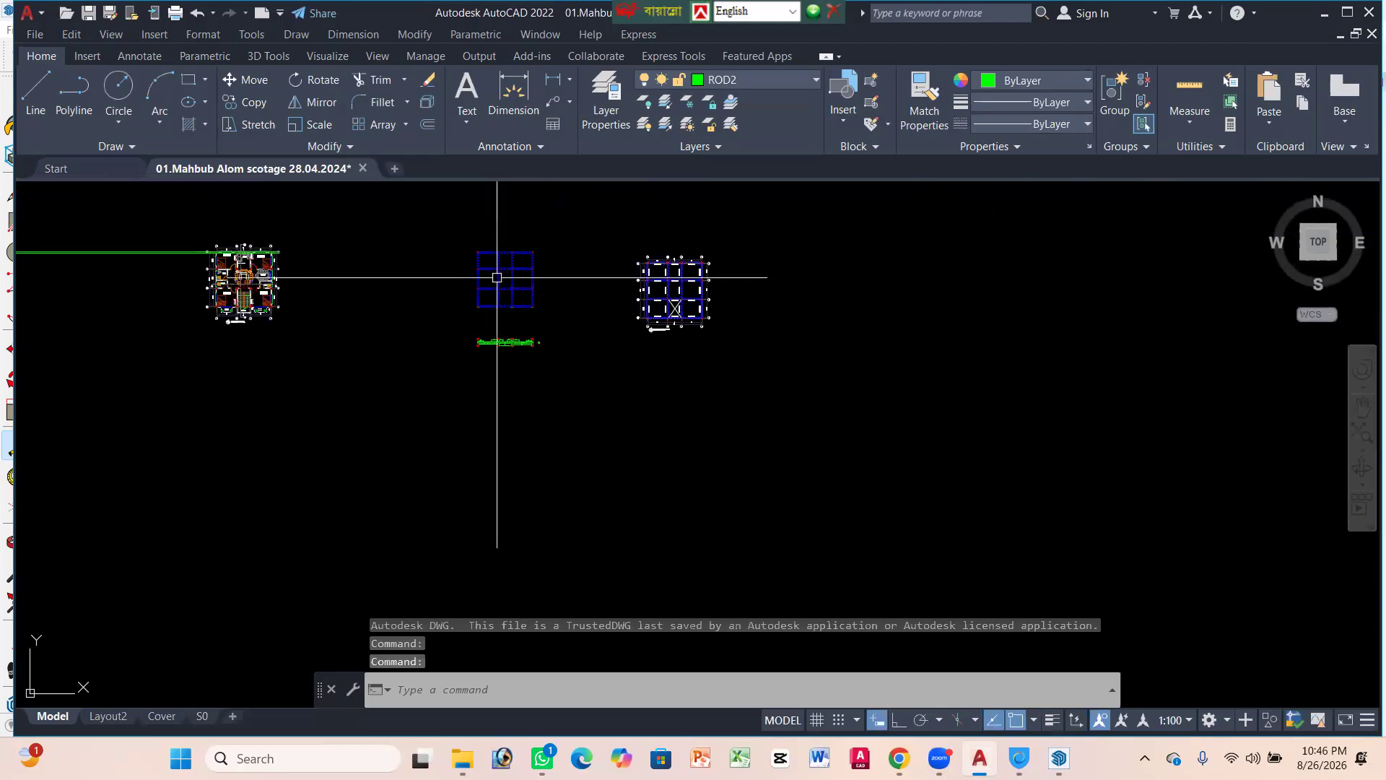
scroll(464, 257, "up", 3)
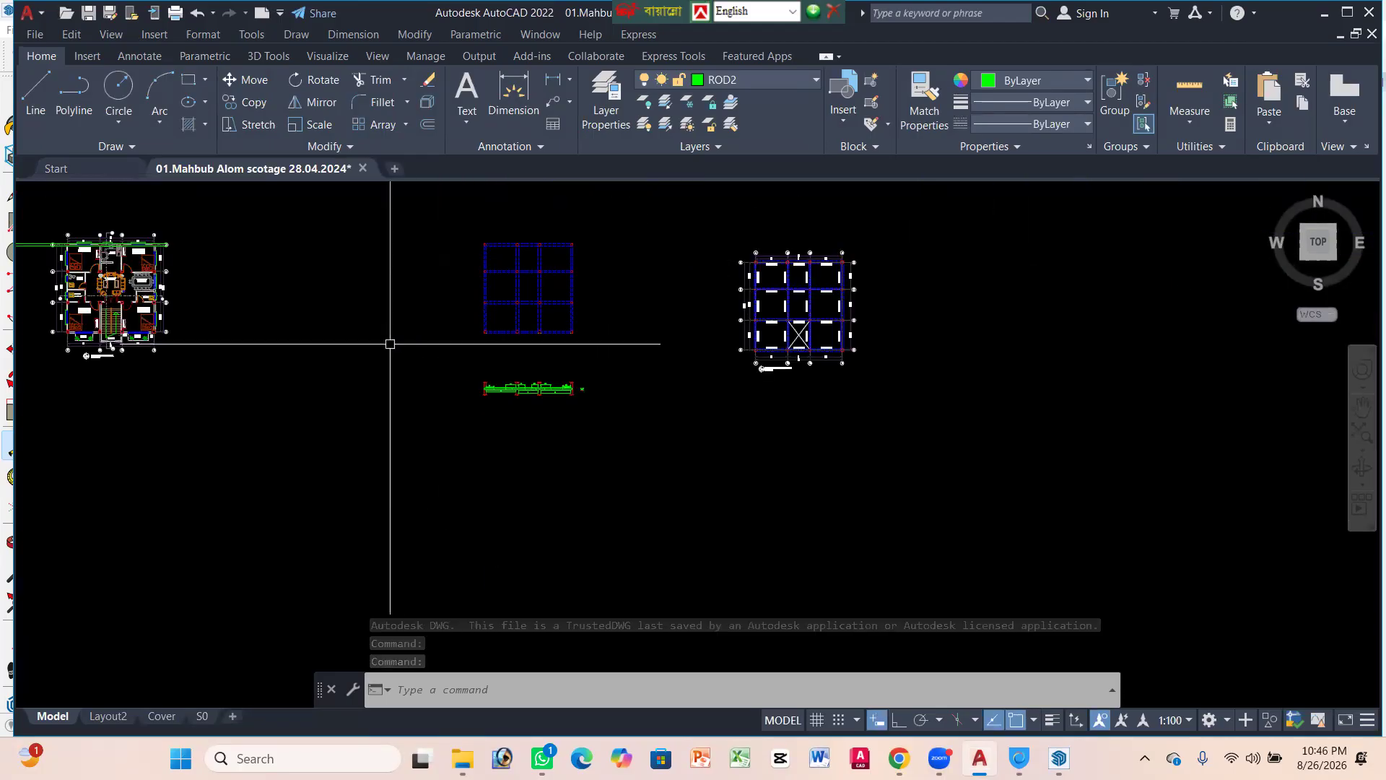
scroll(404, 317, "down", 2)
scroll(325, 304, "down", 2)
scroll(164, 375, "up", 8)
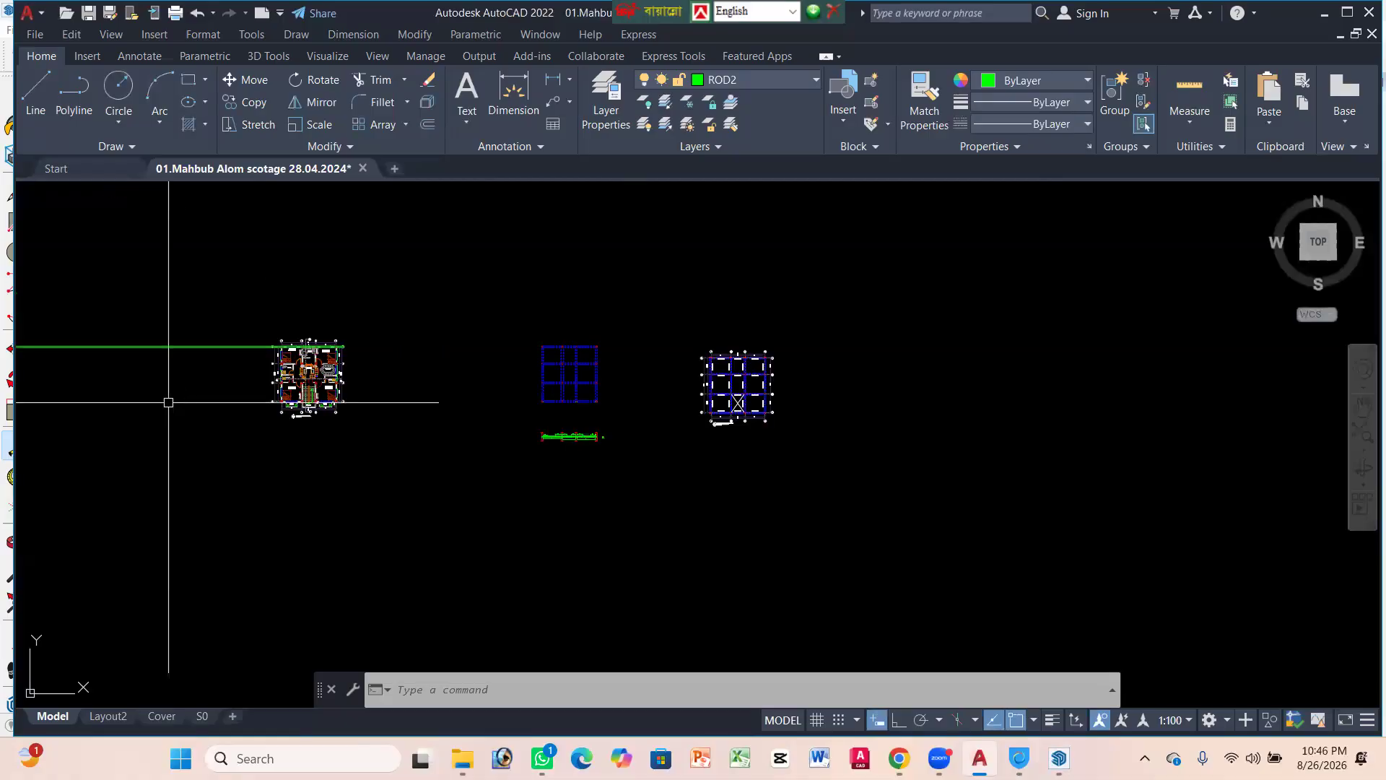
left_click(381, 333)
left_click(266, 232)
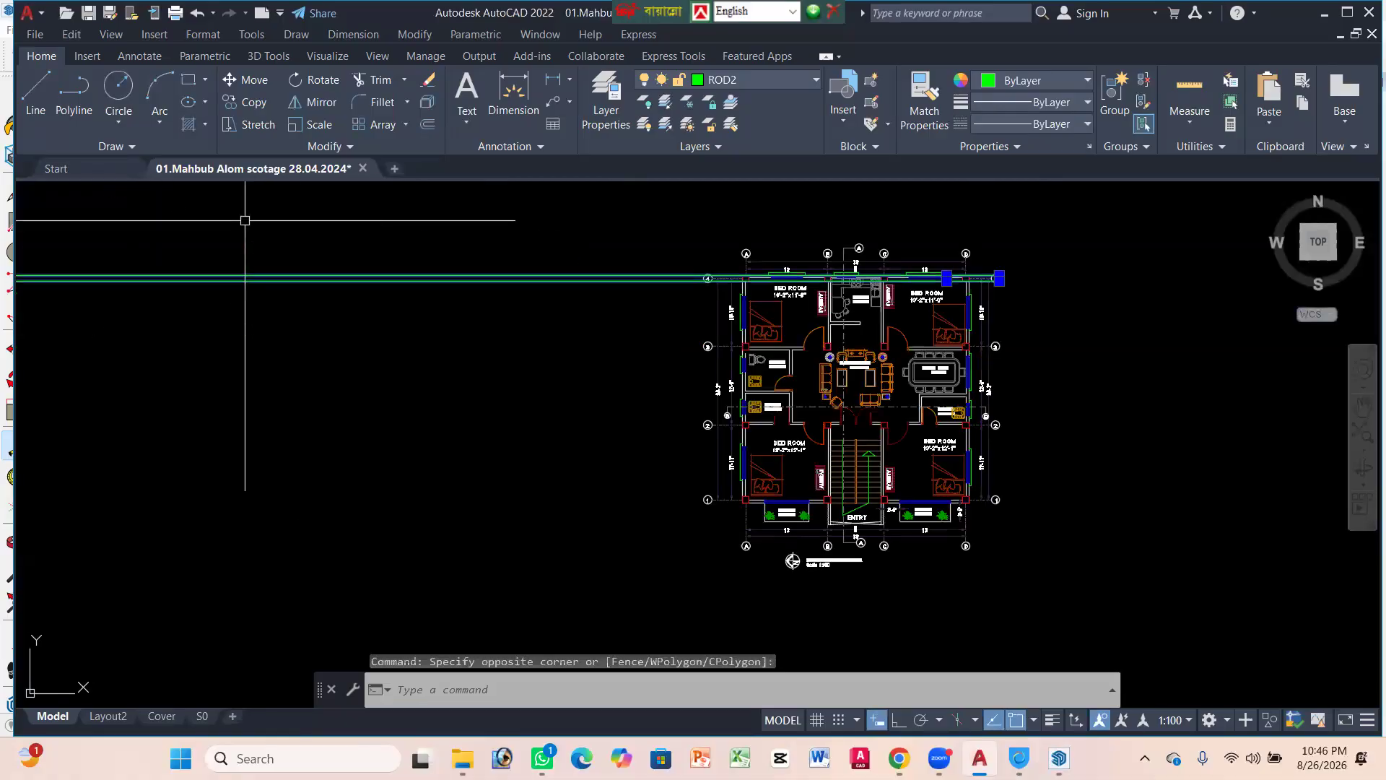
key("Delete")
Step: Examine the row of floor plans and elevations in the drawing to find the plan to export
scroll(223, 365, "down", 4)
scroll(418, 382, "up", 8)
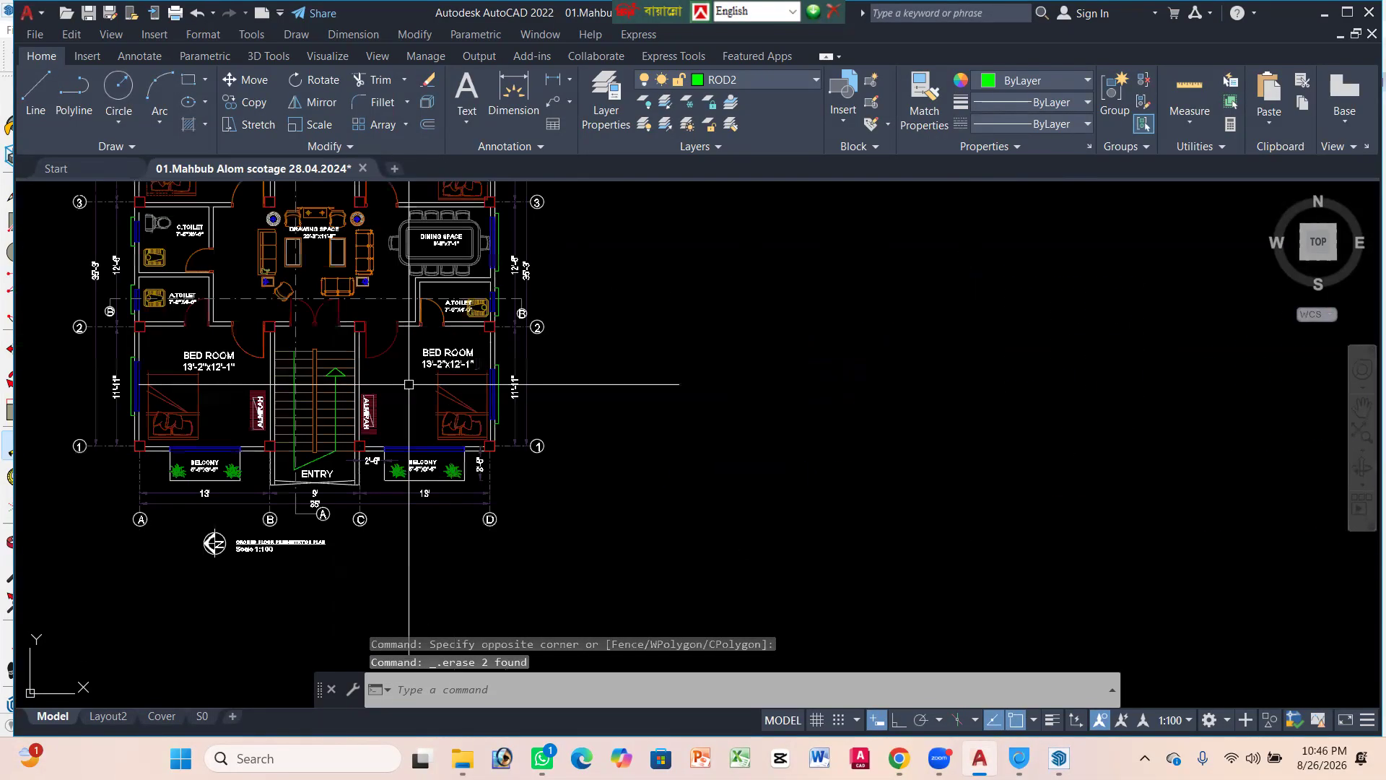
scroll(375, 361, "down", 6)
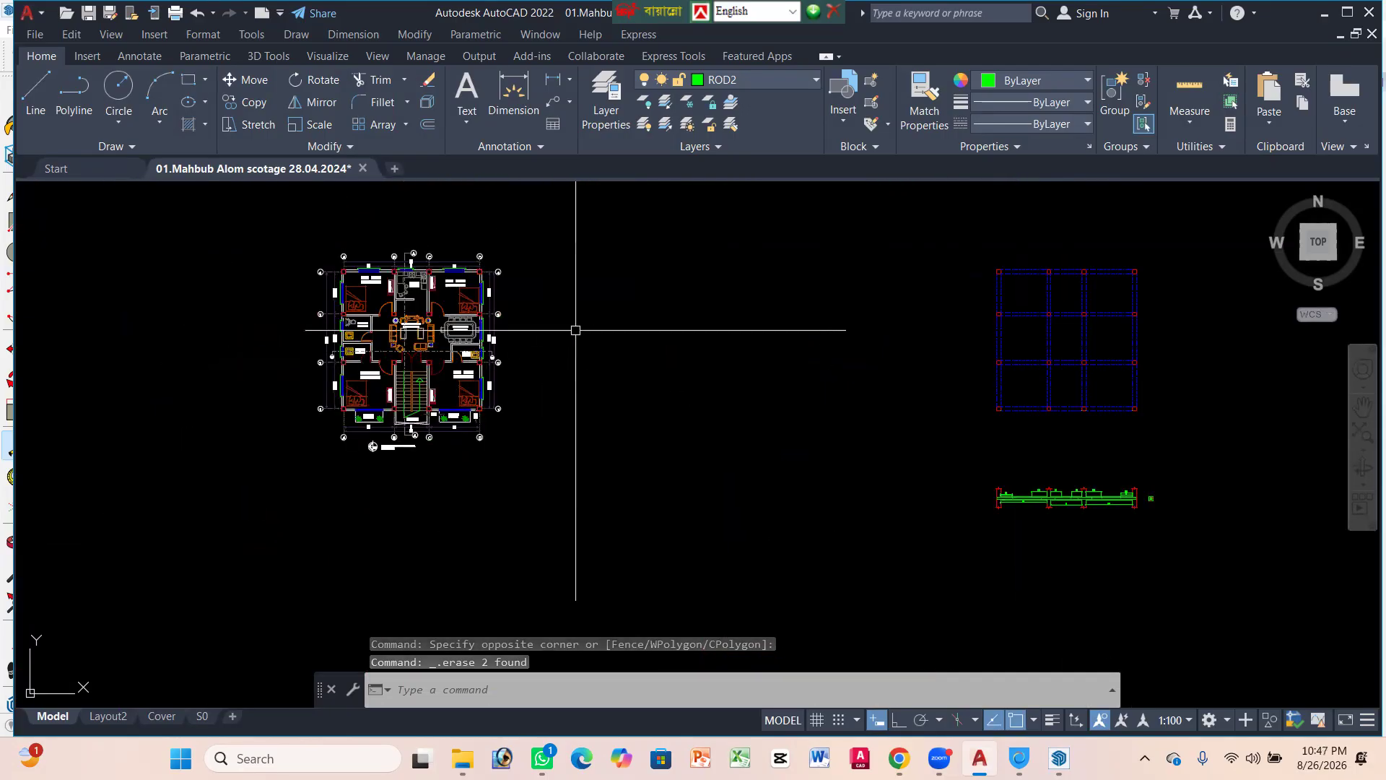
scroll(462, 382, "down", 6)
scroll(523, 204, "up", 3)
scroll(411, 390, "down", 5)
scroll(371, 458, "up", 5)
scroll(442, 341, "down", 4)
scroll(541, 361, "up", 5)
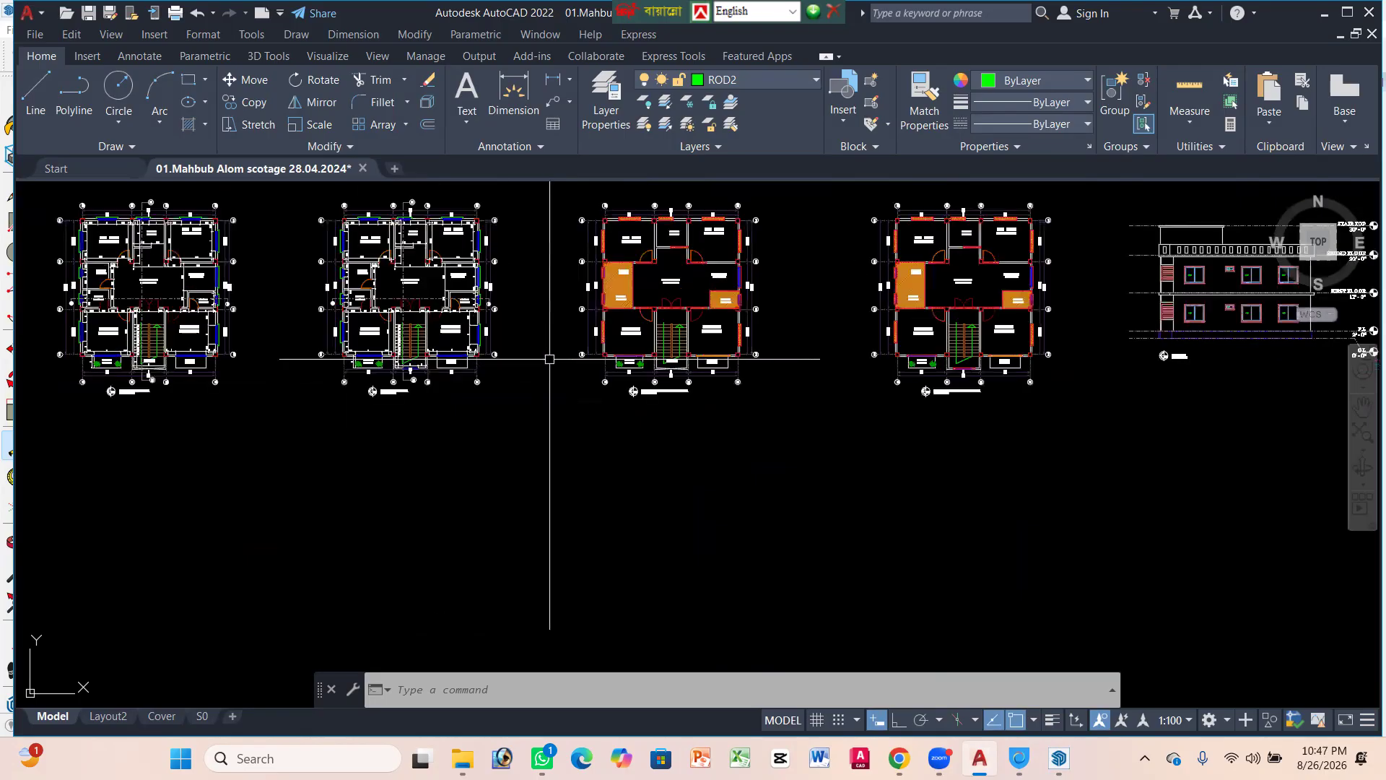
scroll(549, 364, "down", 3)
scroll(514, 354, "down", 2)
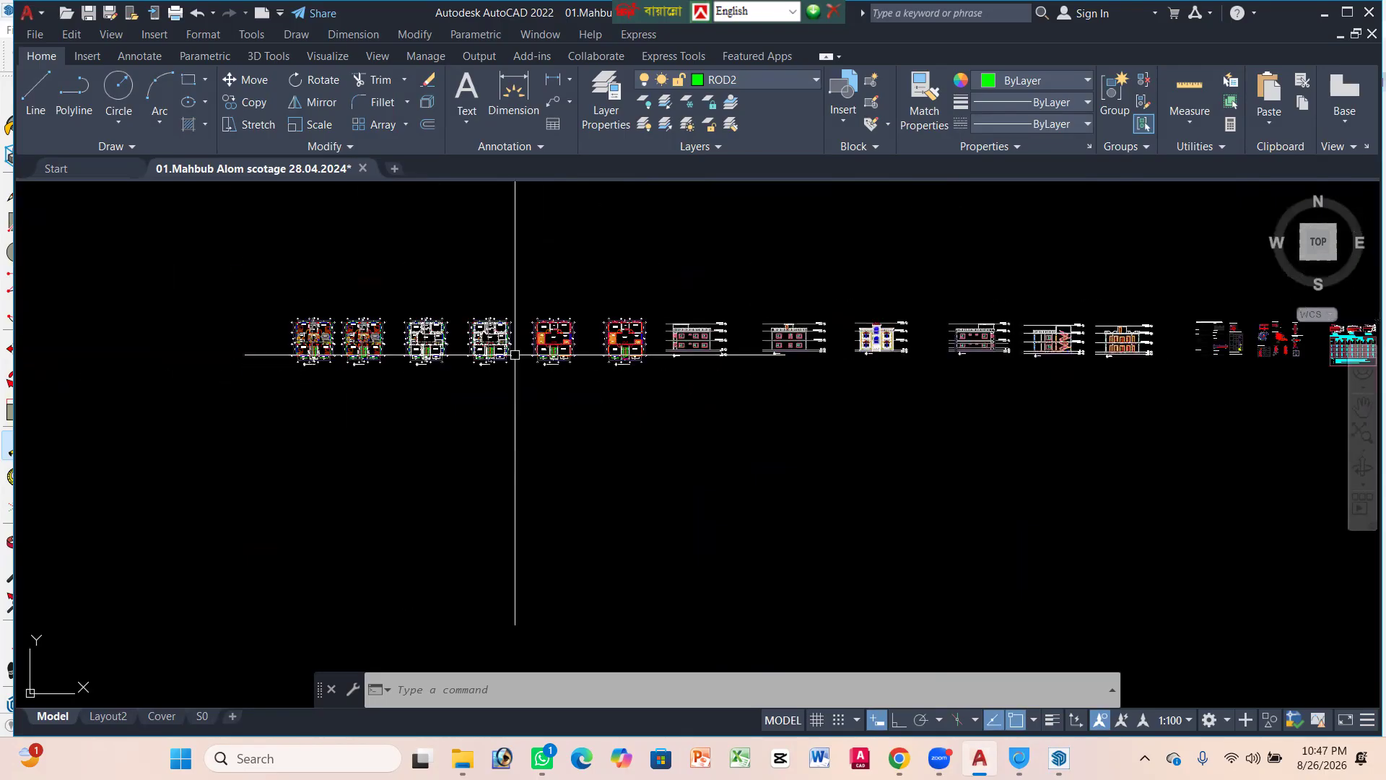
scroll(380, 349, "up", 5)
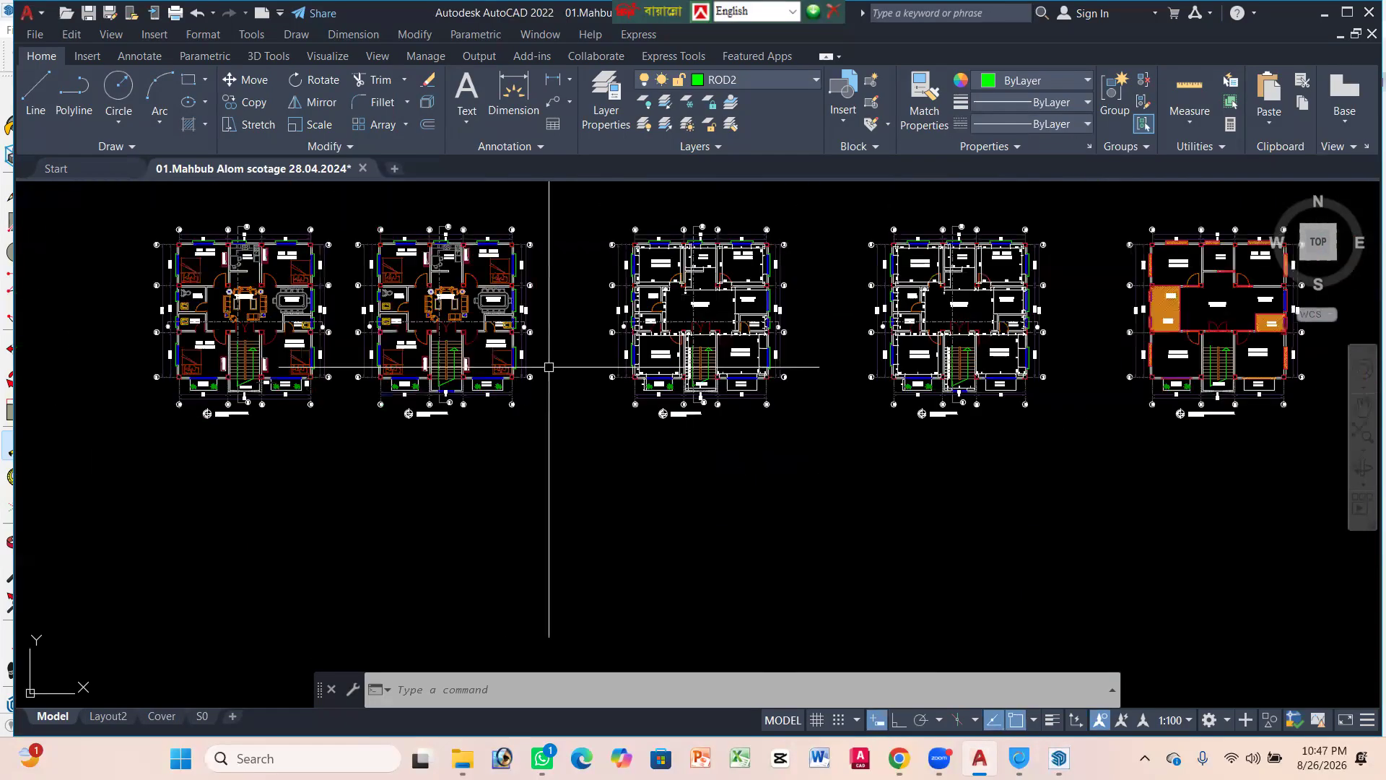
scroll(242, 375, "up", 3)
scroll(224, 394, "down", 2)
scroll(231, 390, "up", 1)
scroll(300, 390, "down", 7)
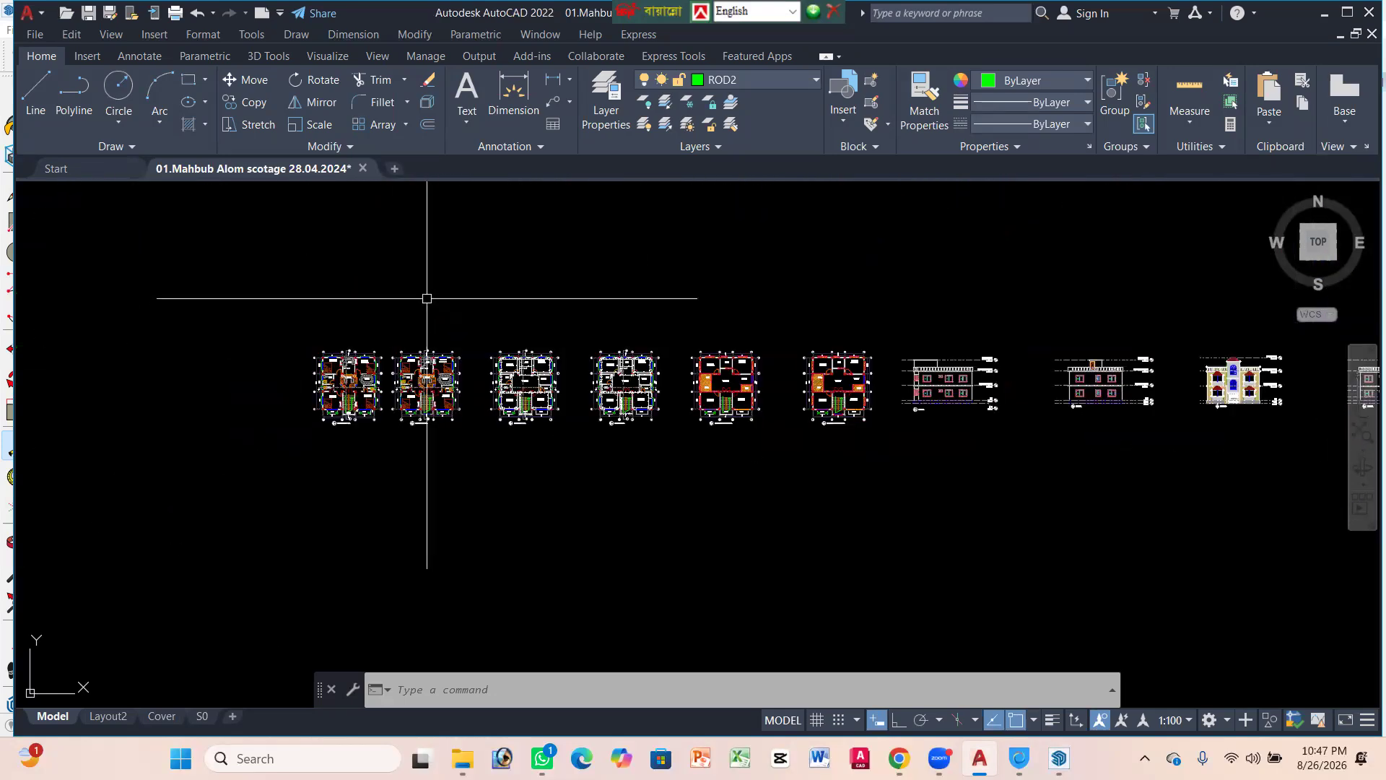
Step: Start the Write Block command and set the destination file to new block.dwg in the Downloads folder
type("w")
key("Return")
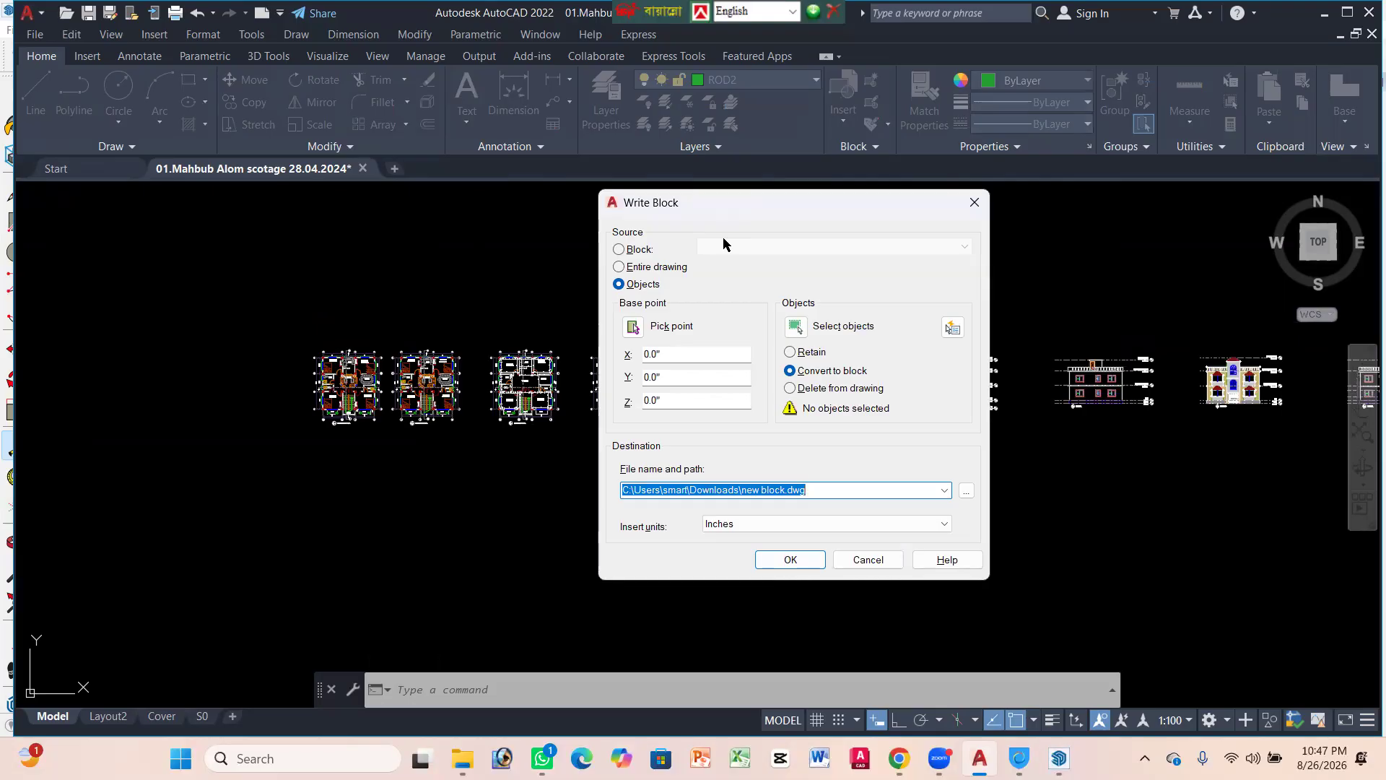
left_click(943, 491)
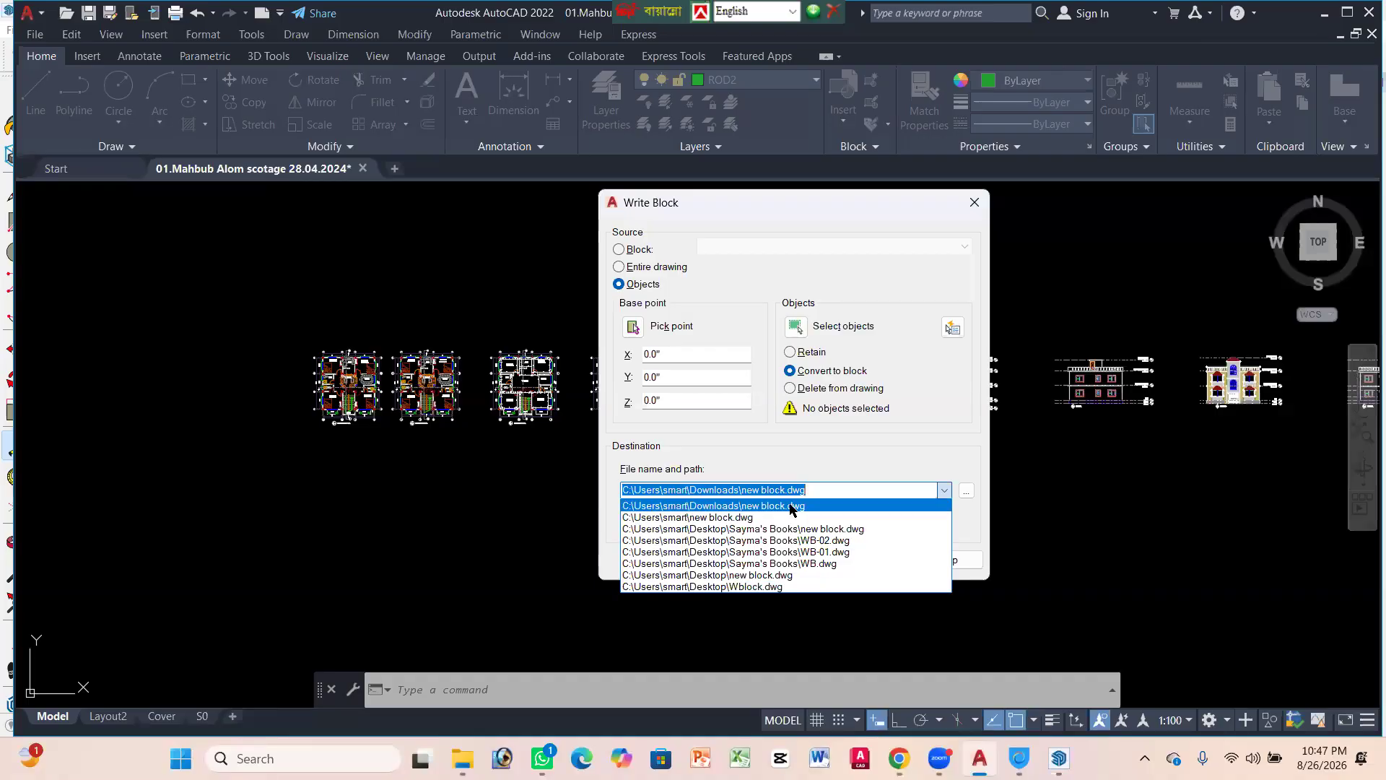
left_click(946, 491)
left_click(965, 490)
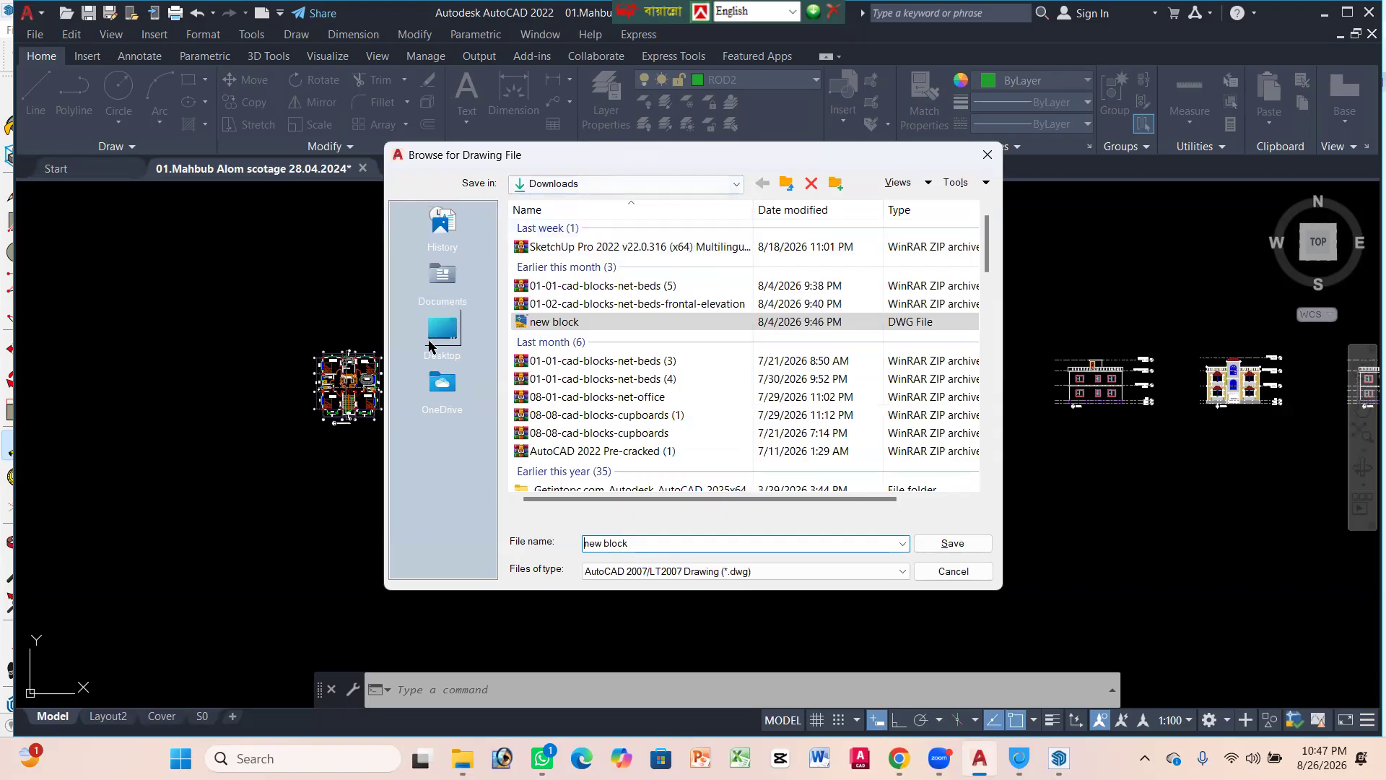
left_click(599, 186)
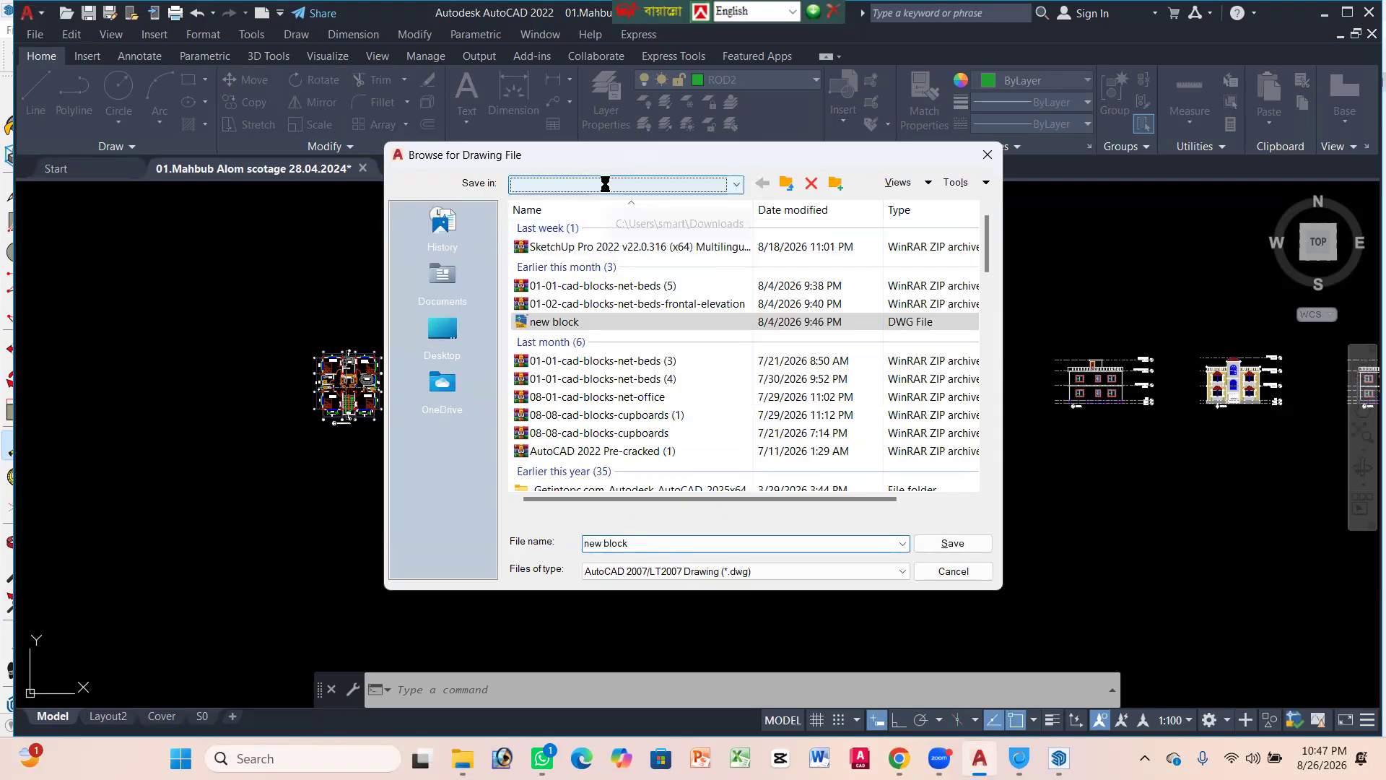
left_click(600, 200)
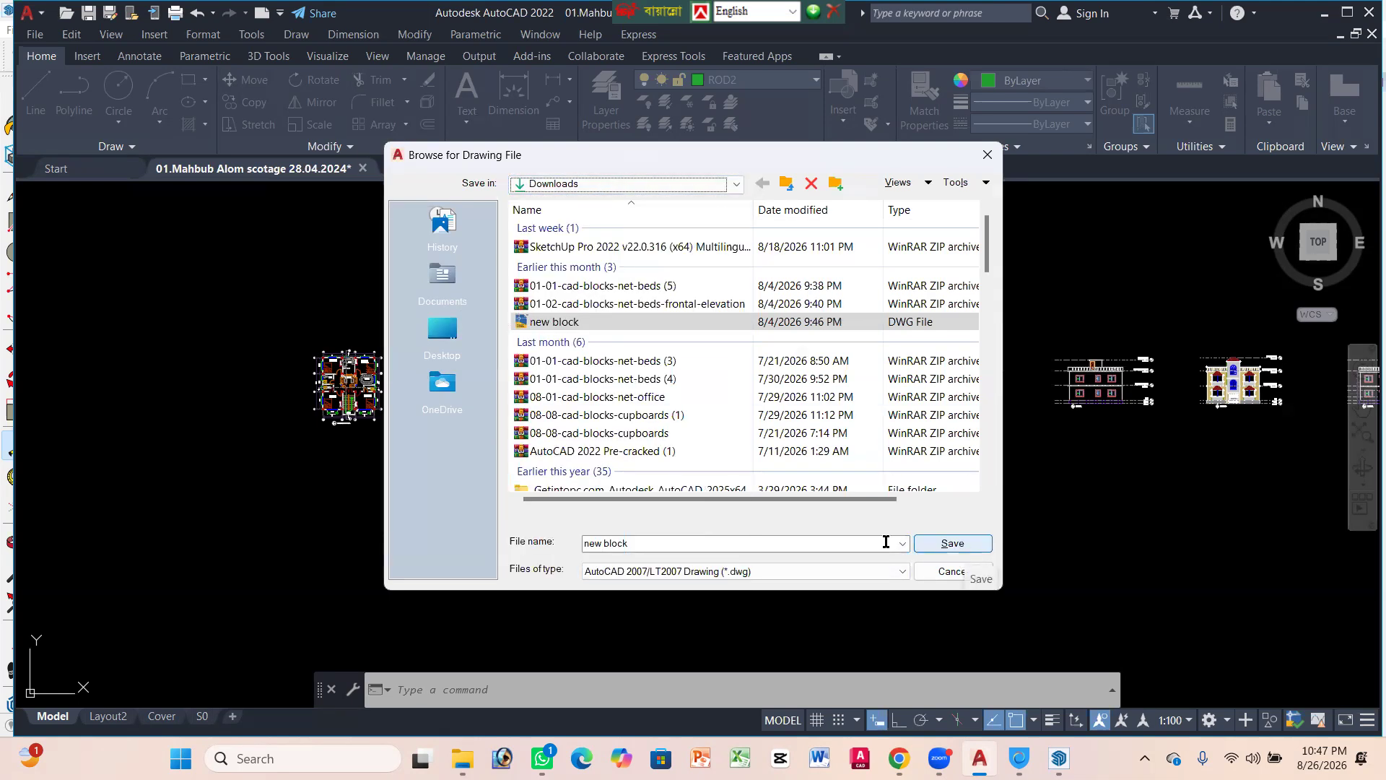
left_click(942, 547)
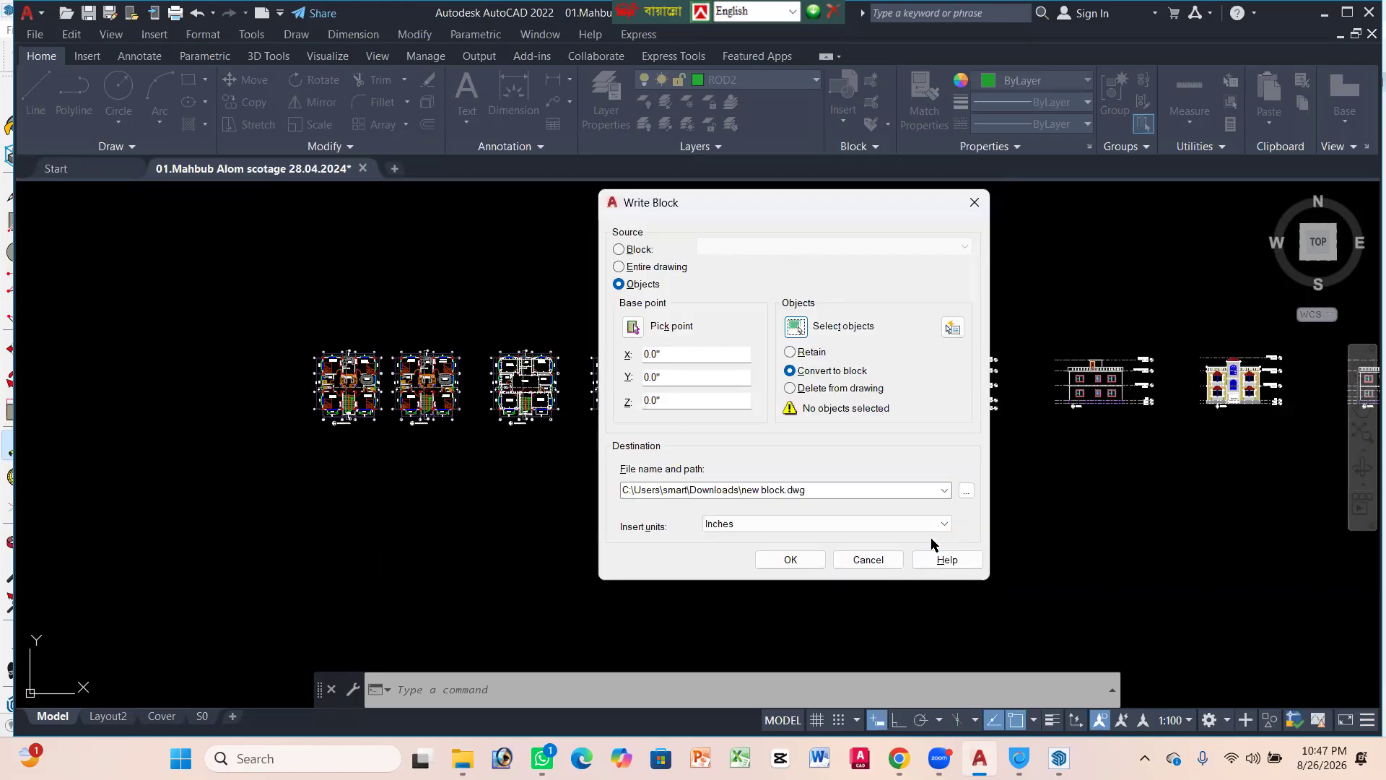
Step: Pick the block's base point just outside the upper-left corner of the first furnished floor plan
left_click(633, 327)
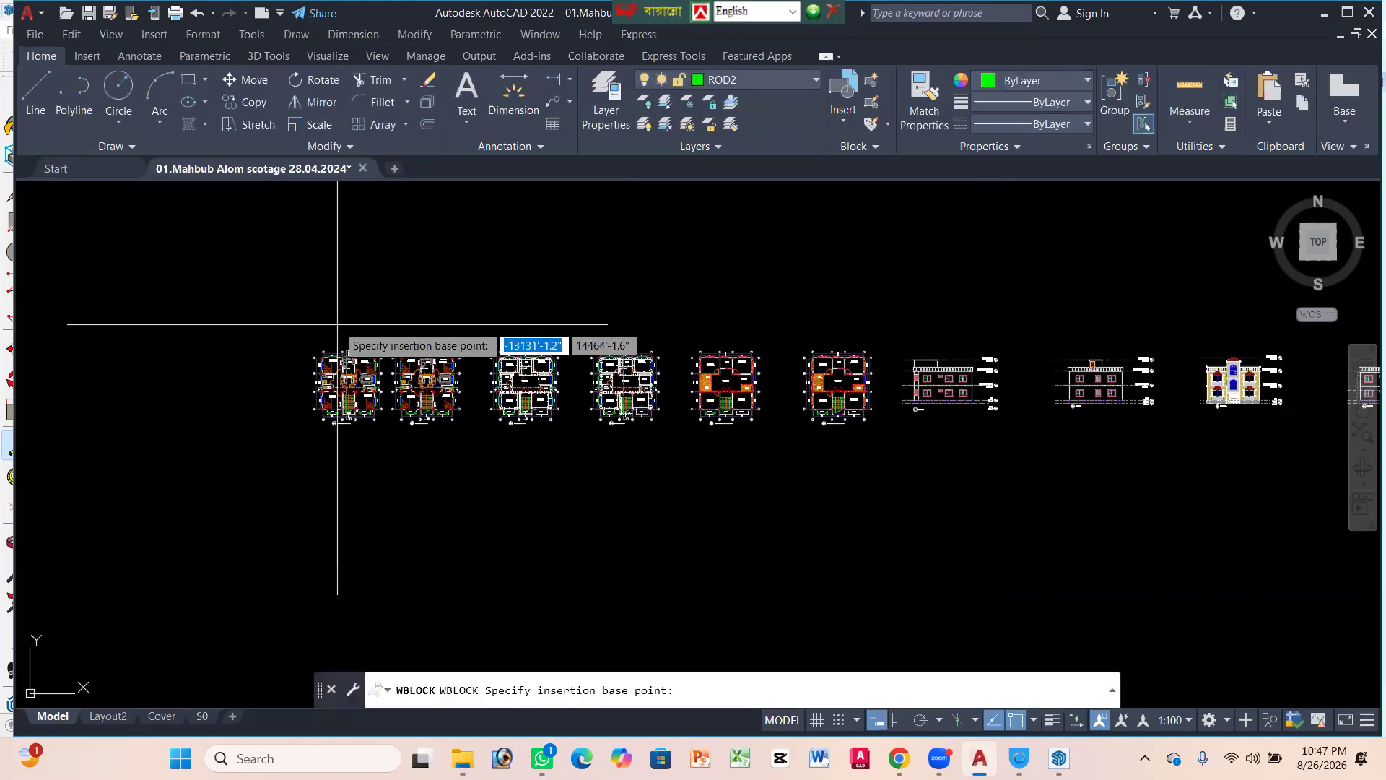
scroll(271, 334, "up", 4)
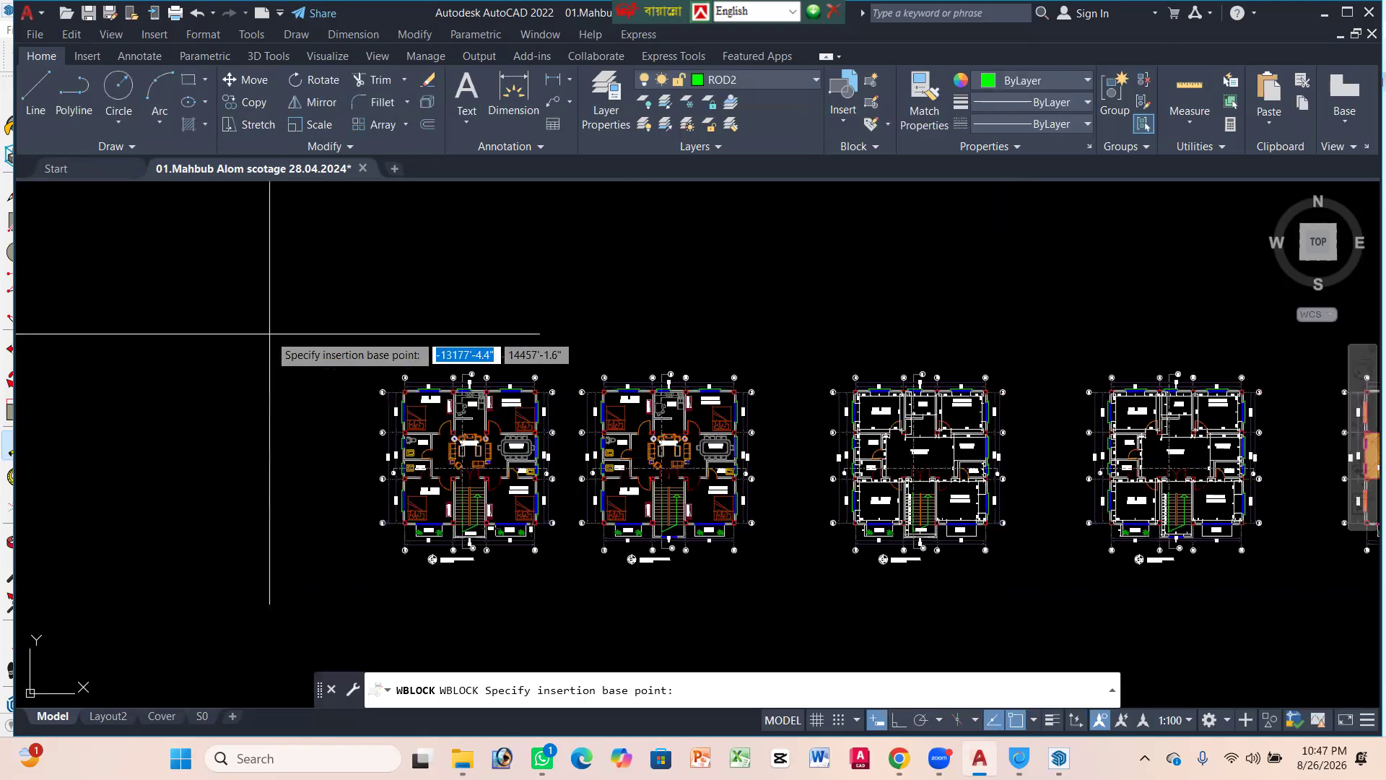
left_click(351, 347)
Step: Select the entire first furnished floor plan as the block's objects and write it out, replacing the existing new block.dwg
left_click(794, 327)
left_click(355, 344)
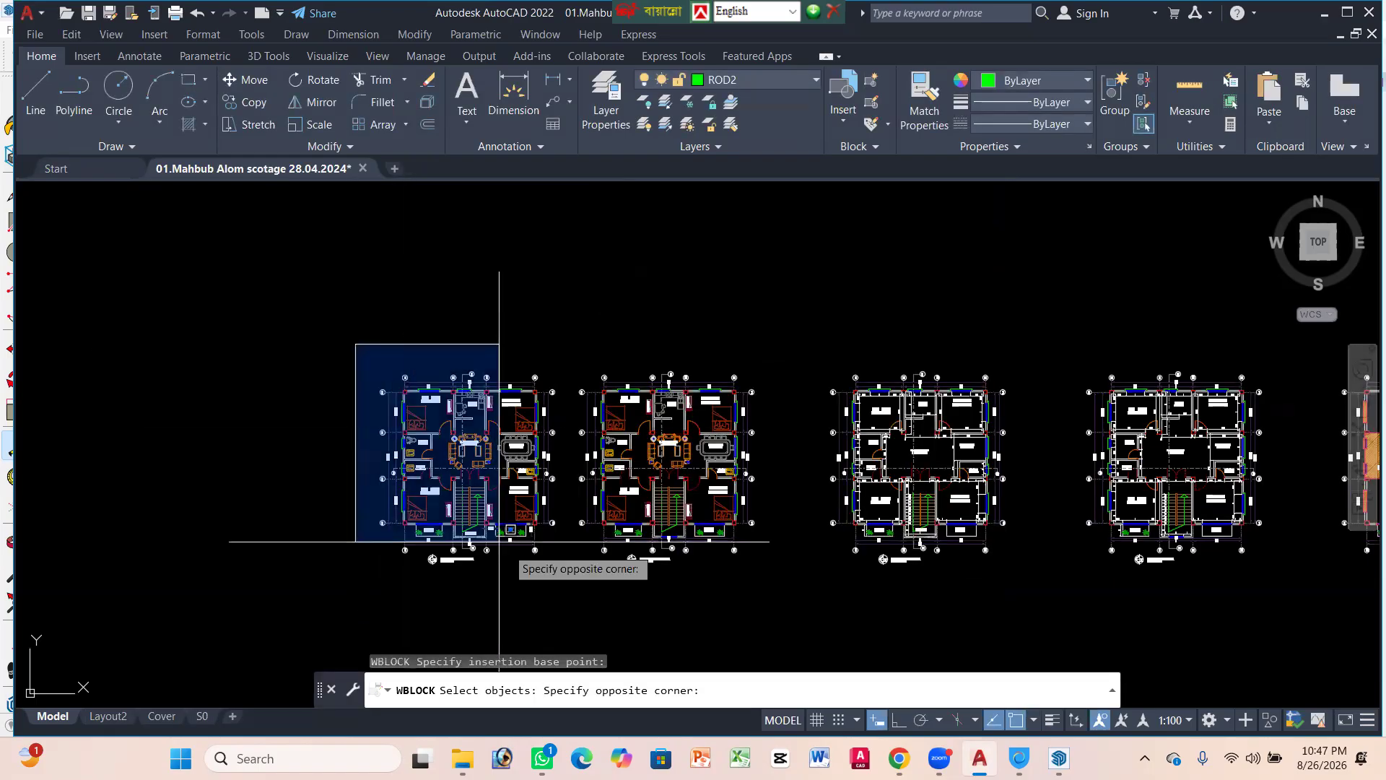
left_click(572, 579)
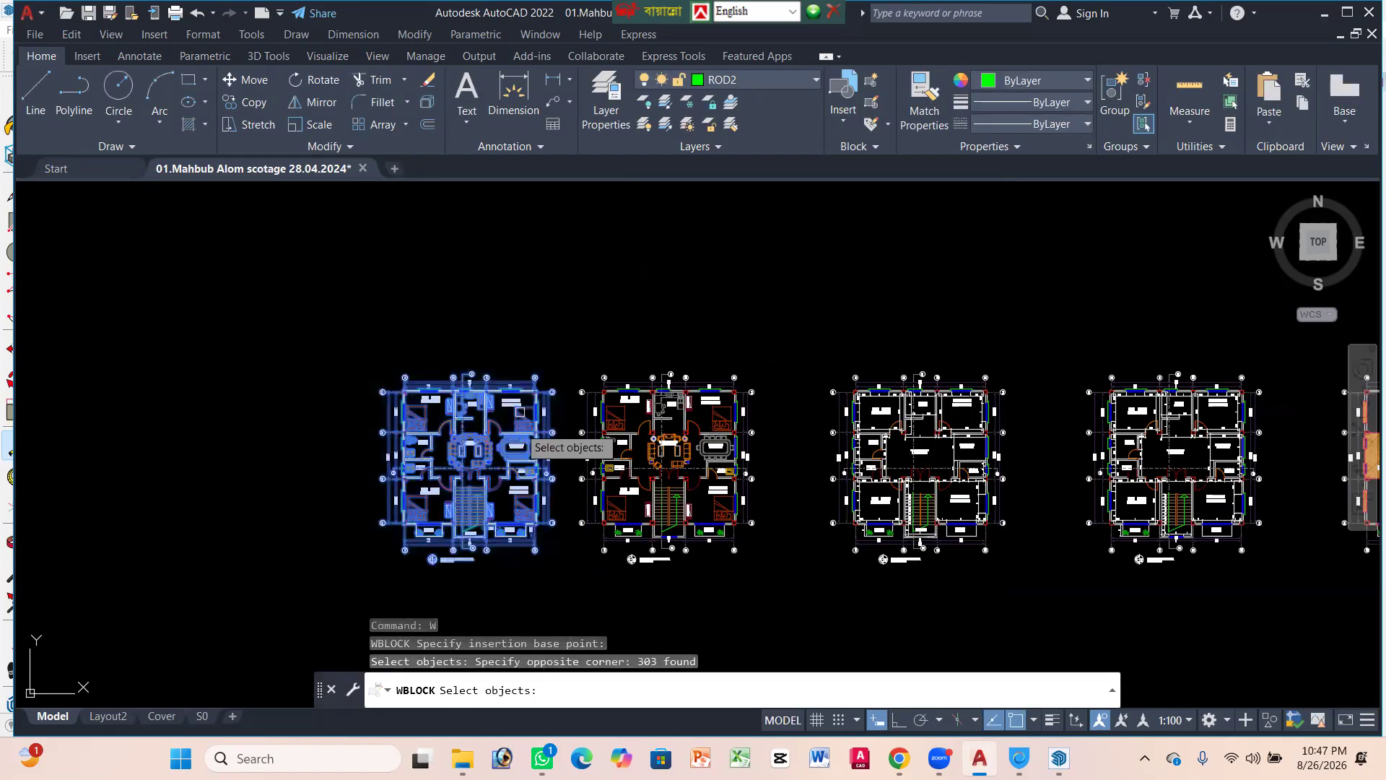
key("Return")
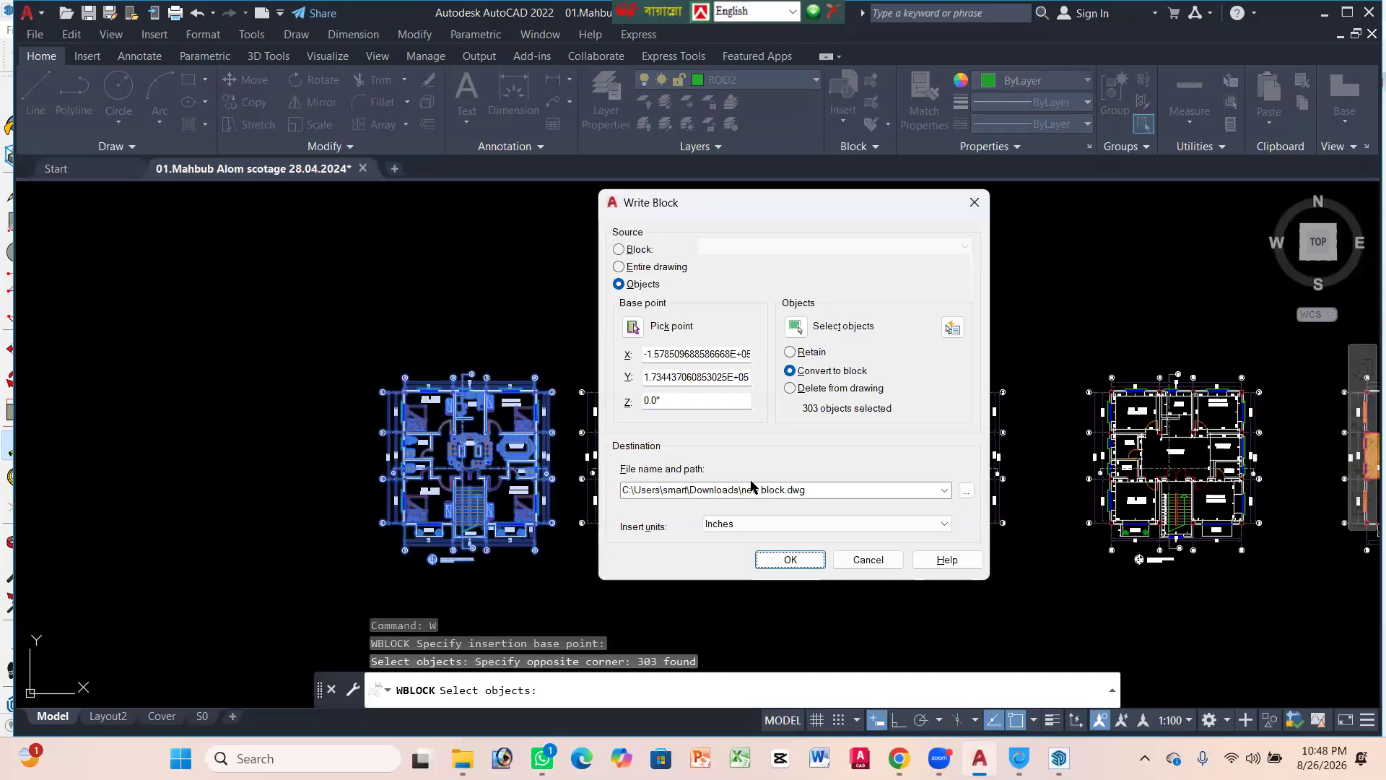
left_click(790, 559)
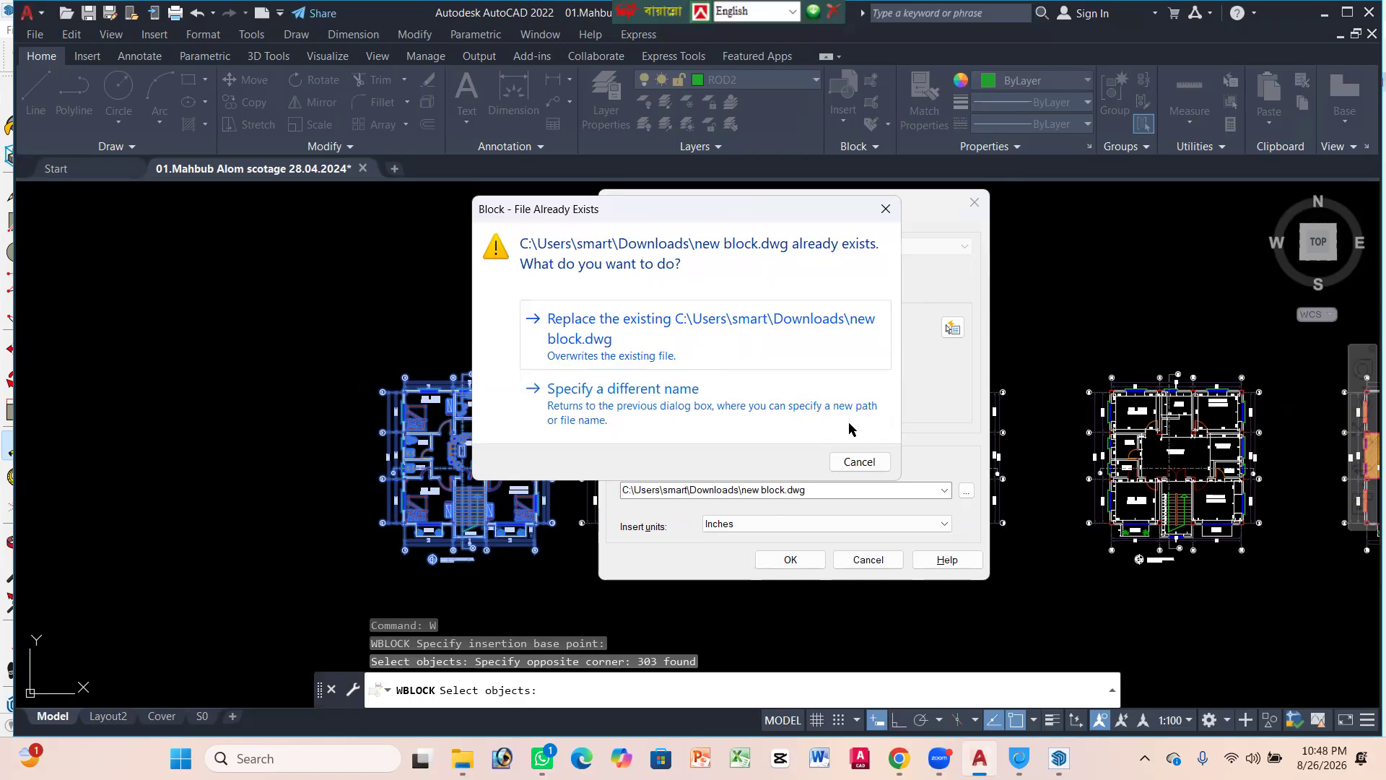
left_click(596, 334)
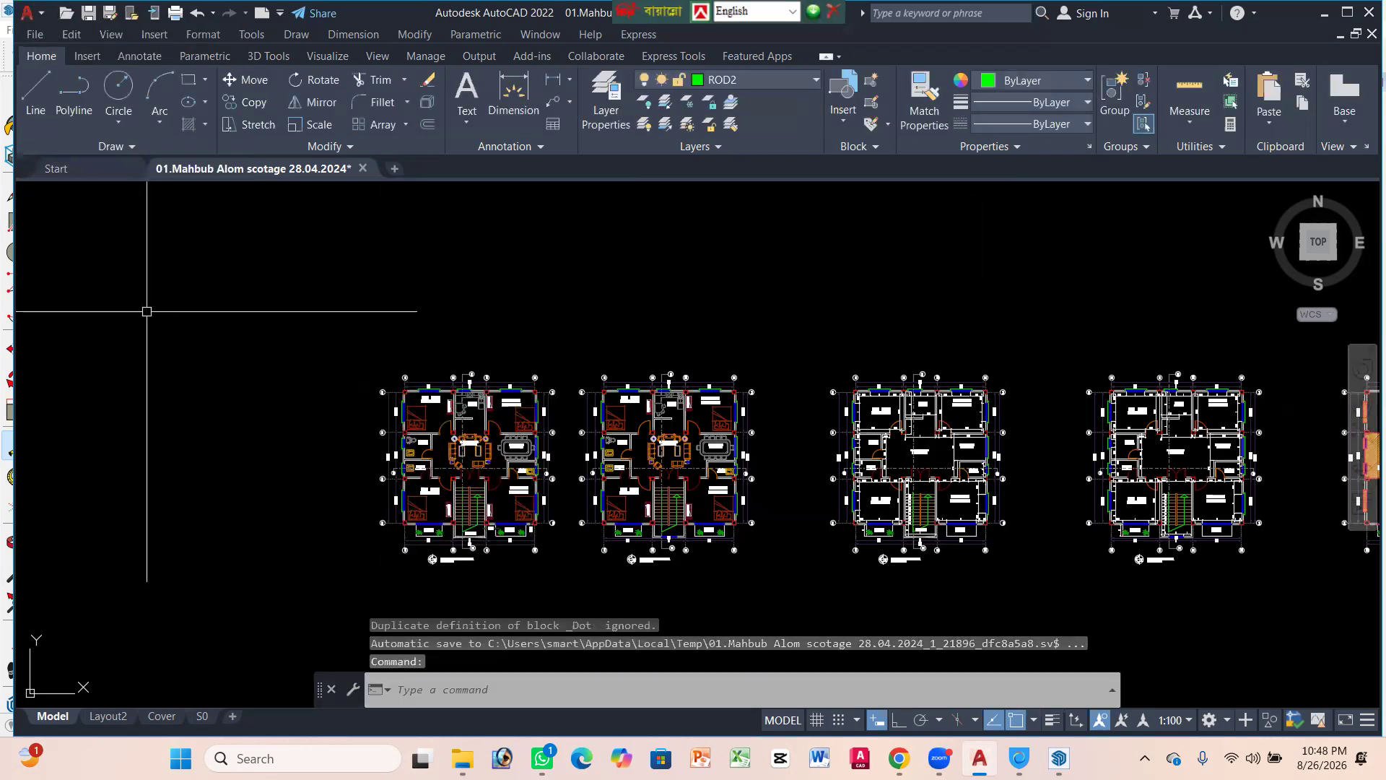
Step: Minimize the open application windows to reach the desktop and close the VPN window
left_click(1324, 13)
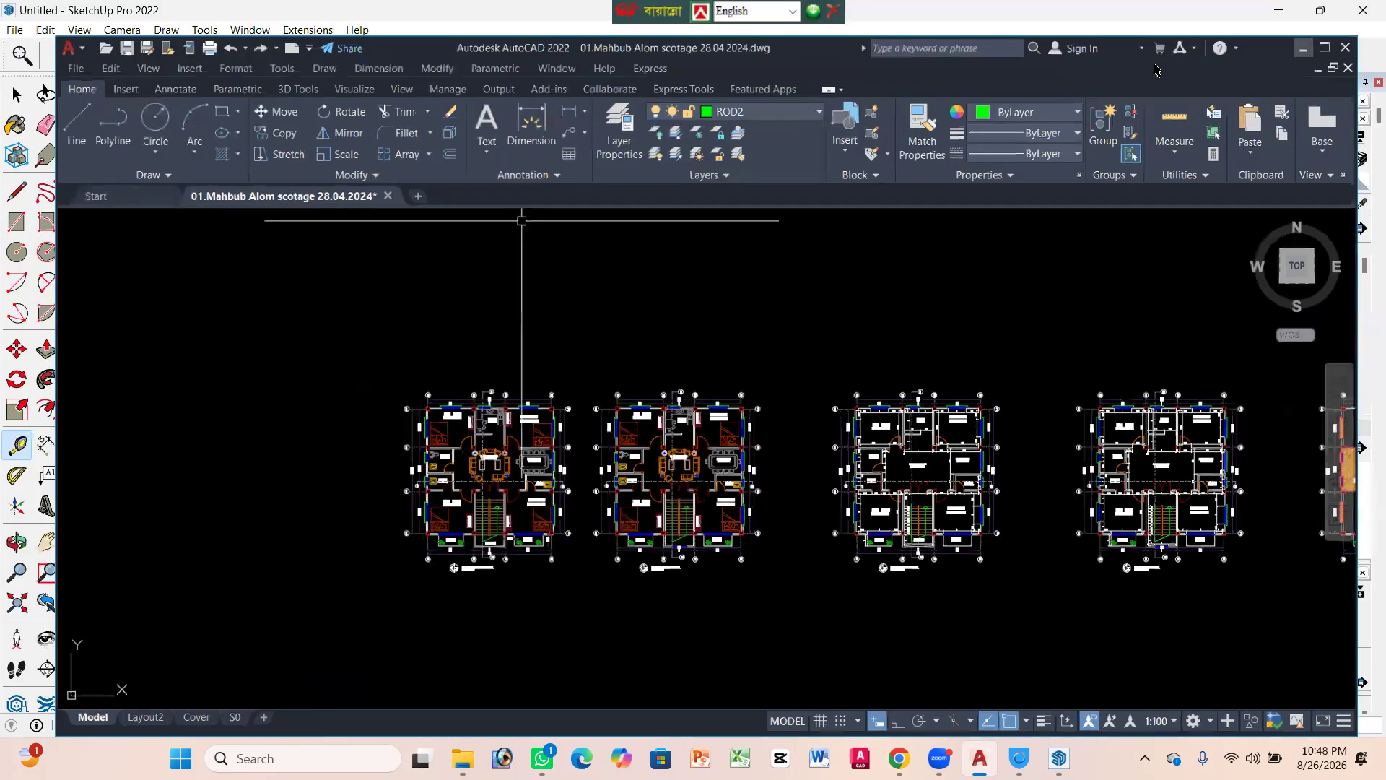
left_click(1292, 16)
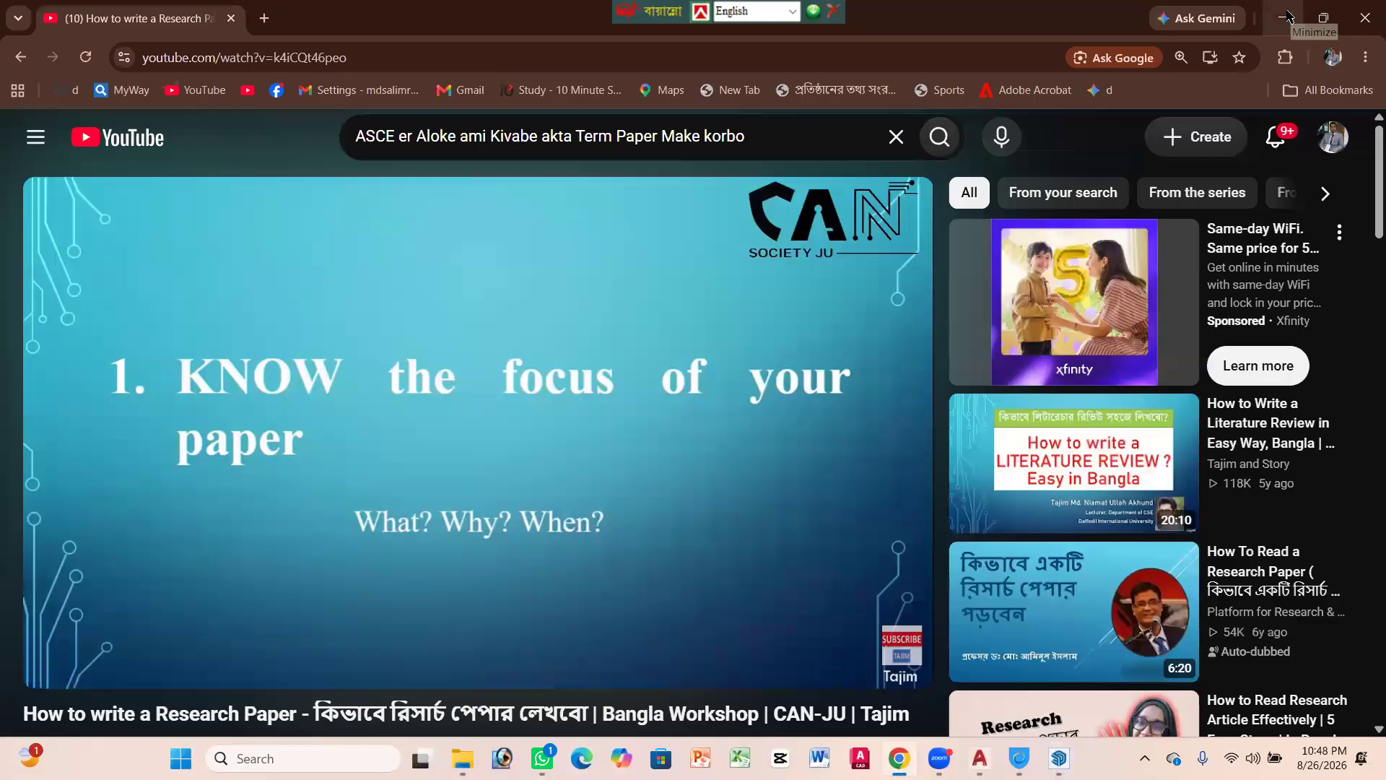
left_click(1284, 11)
left_click(1286, 13)
left_click(1286, 12)
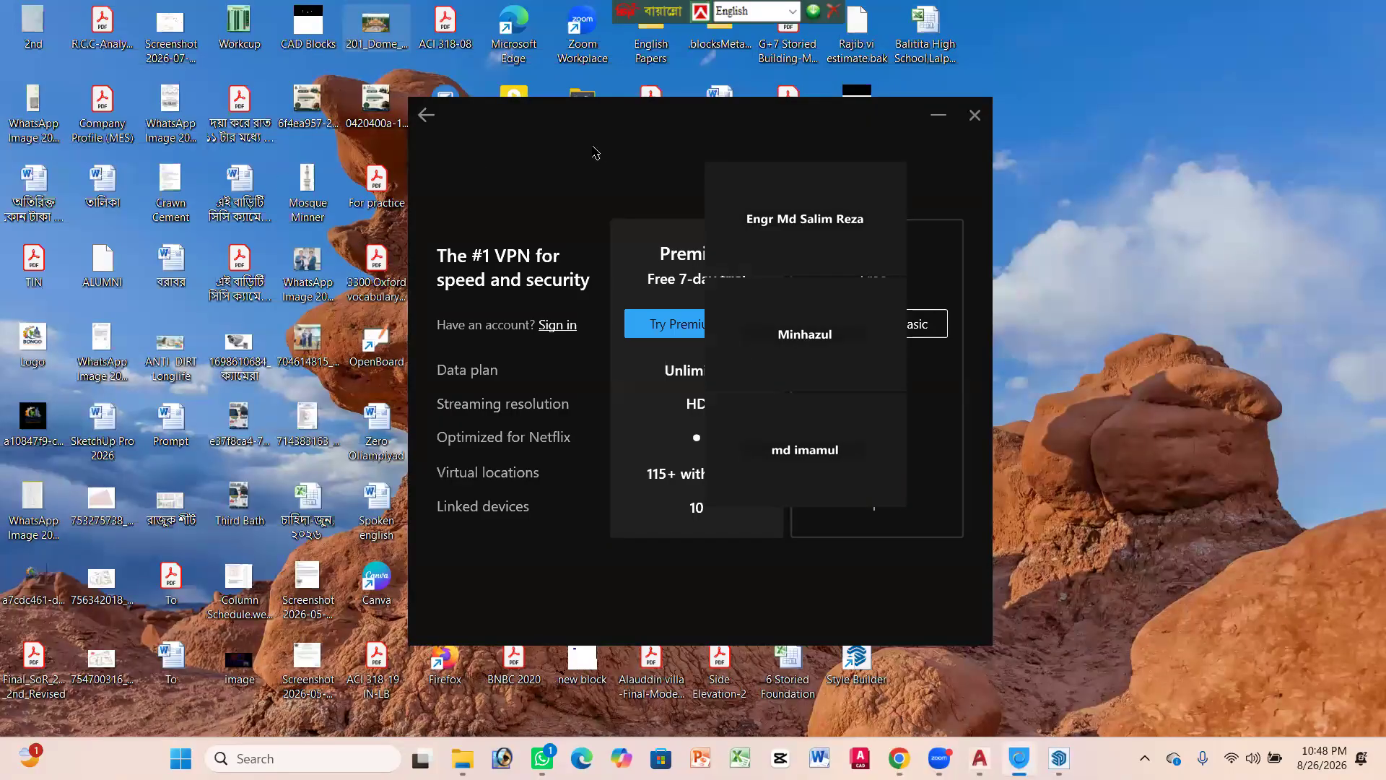
left_click(974, 115)
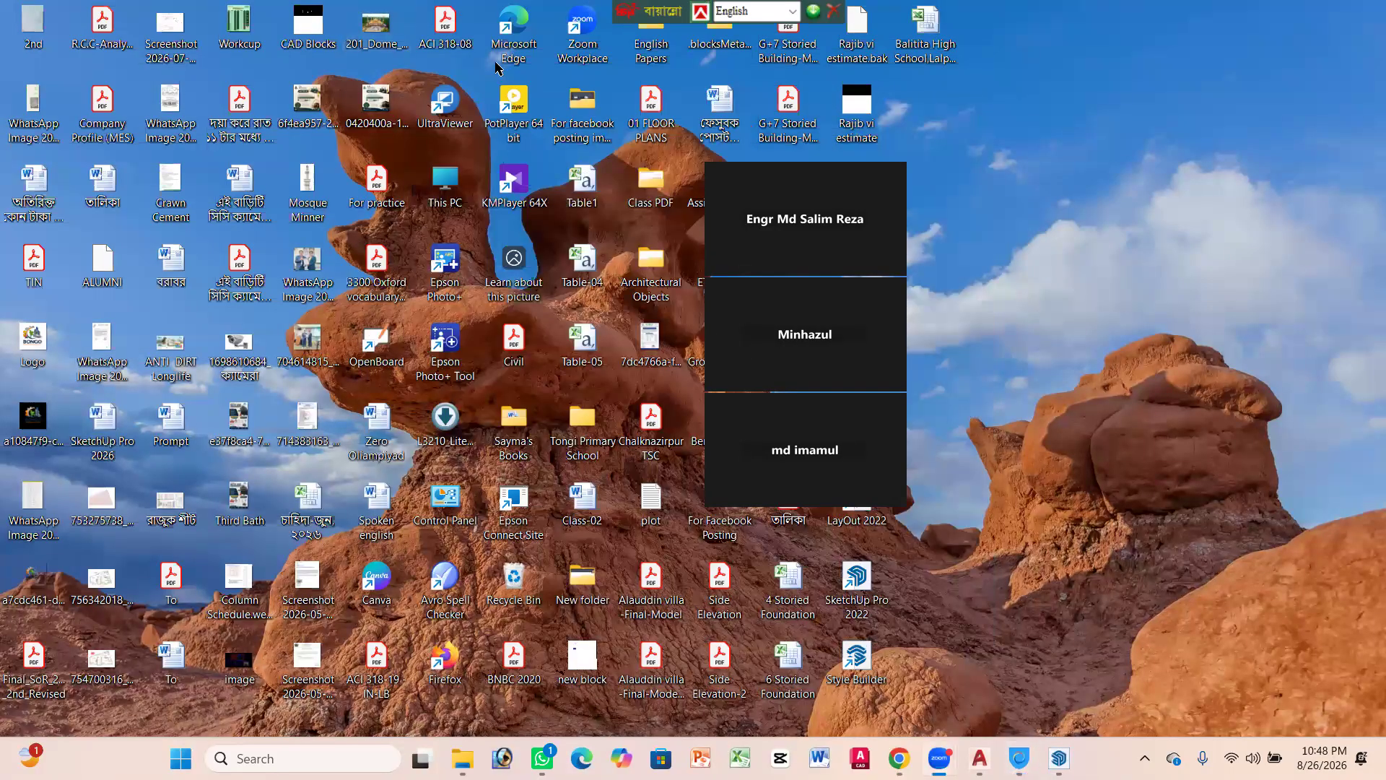
Step: Open the Downloads folder in File Explorer and select the new block DWG file to check the export
double_click(445, 181)
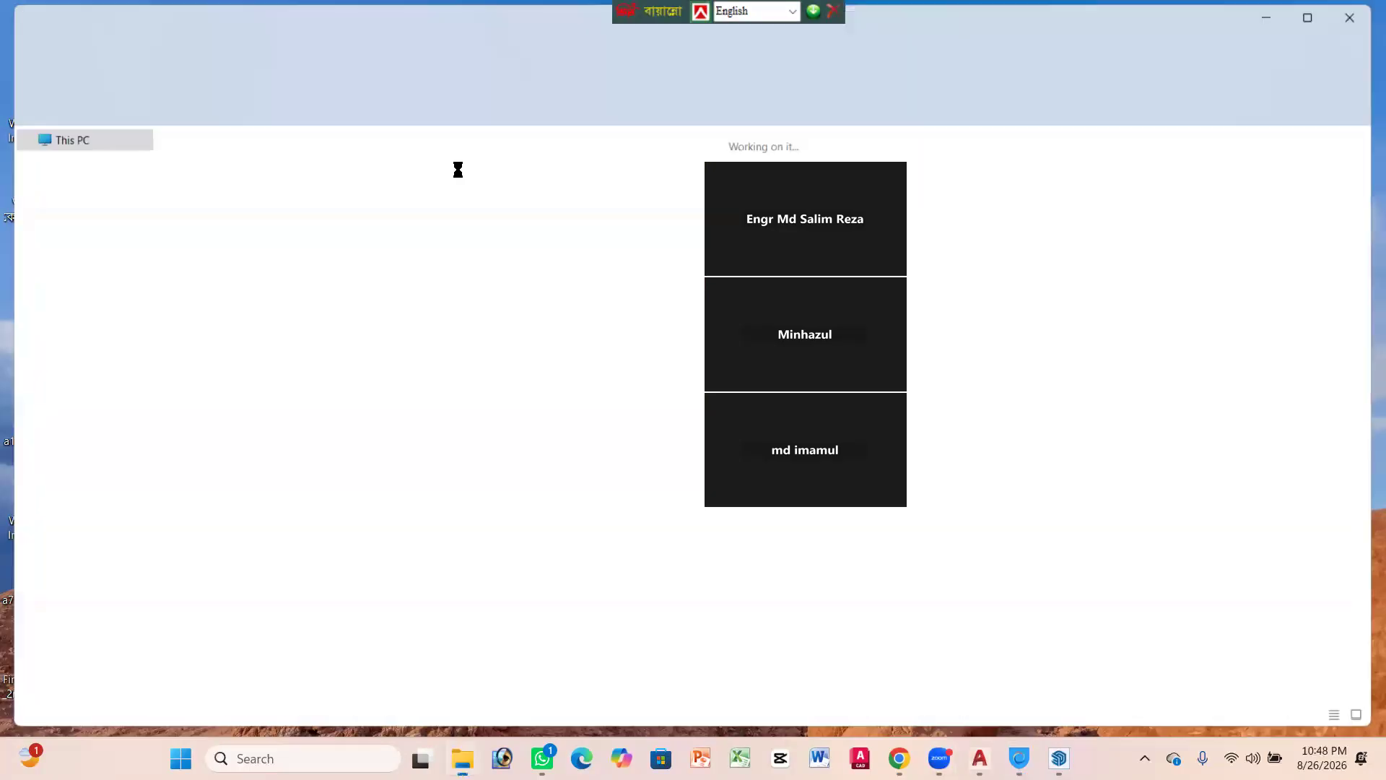
left_click(73, 246)
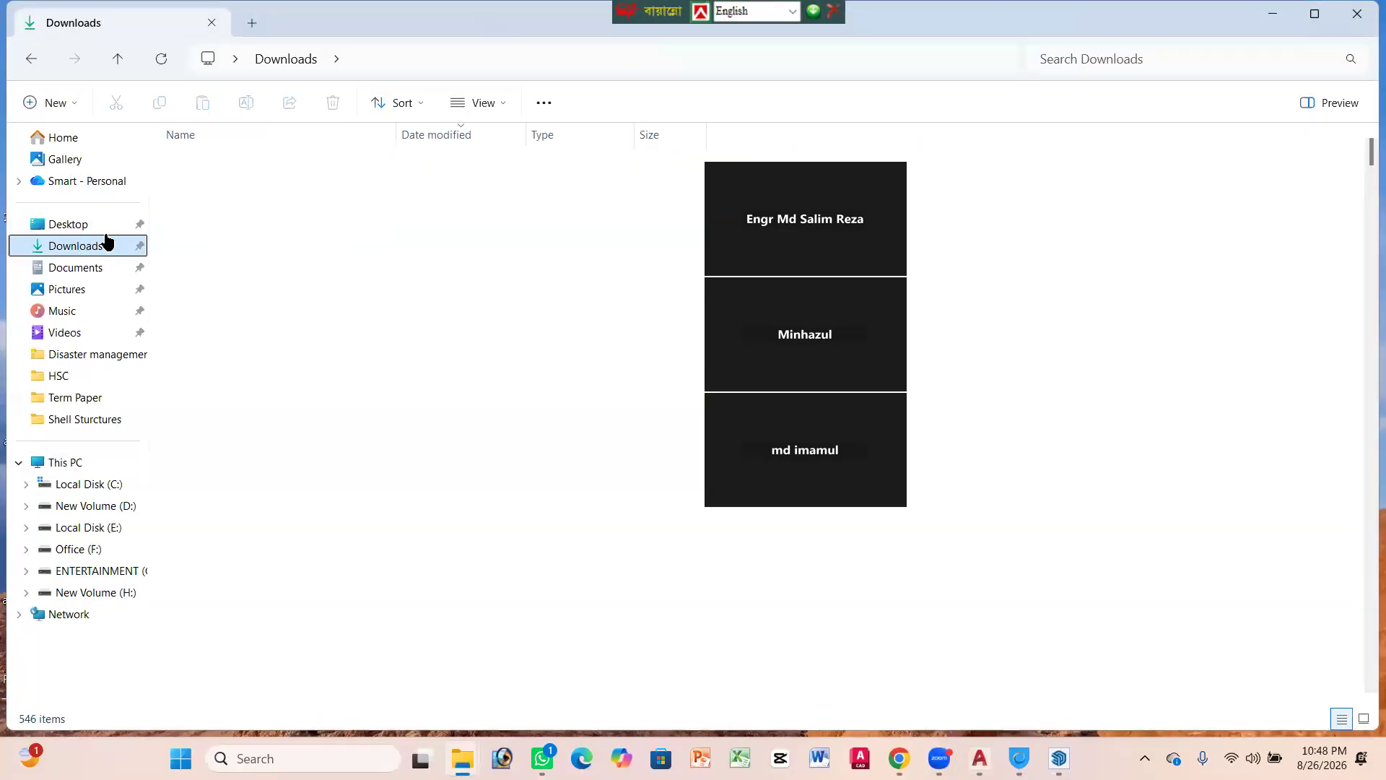
left_click(254, 186)
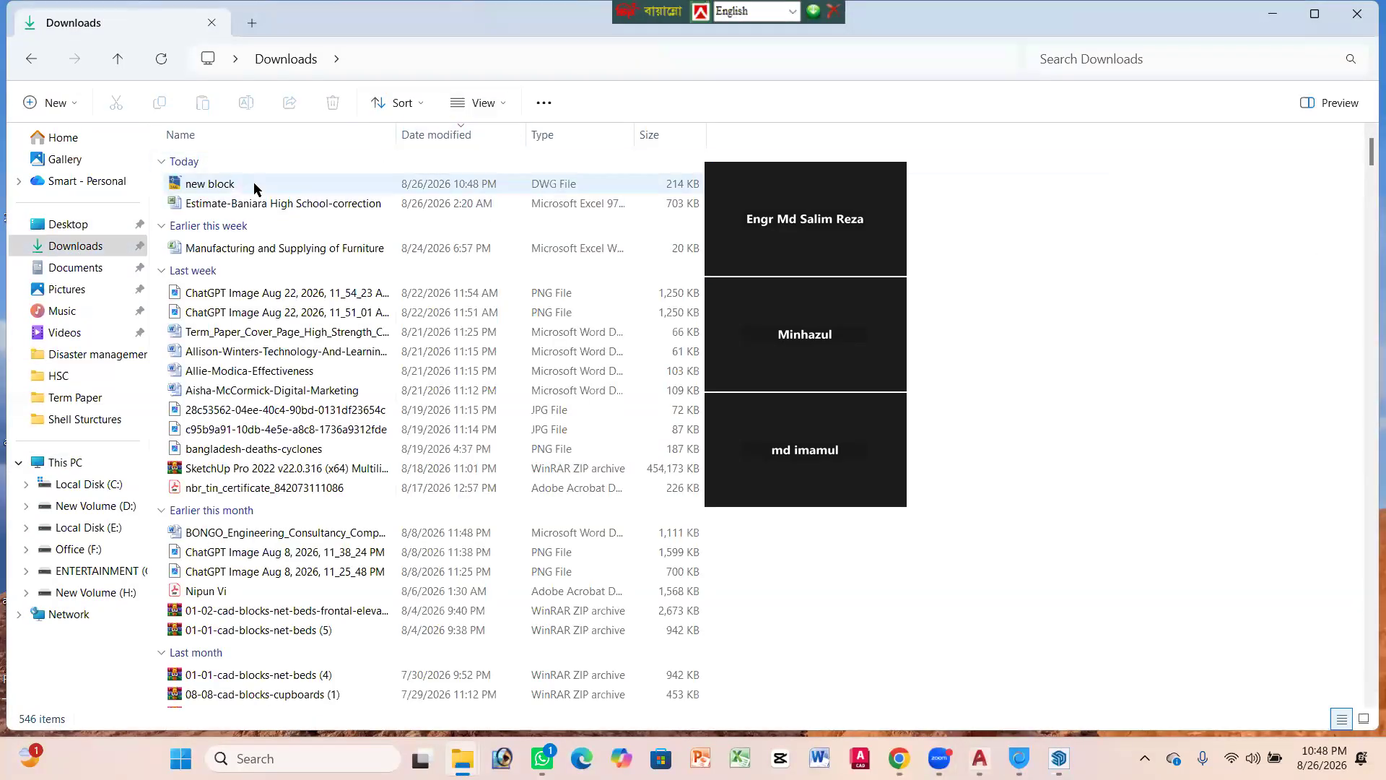
Step: Switch to the SketchUp window containing the row of slabs
left_click(1059, 758)
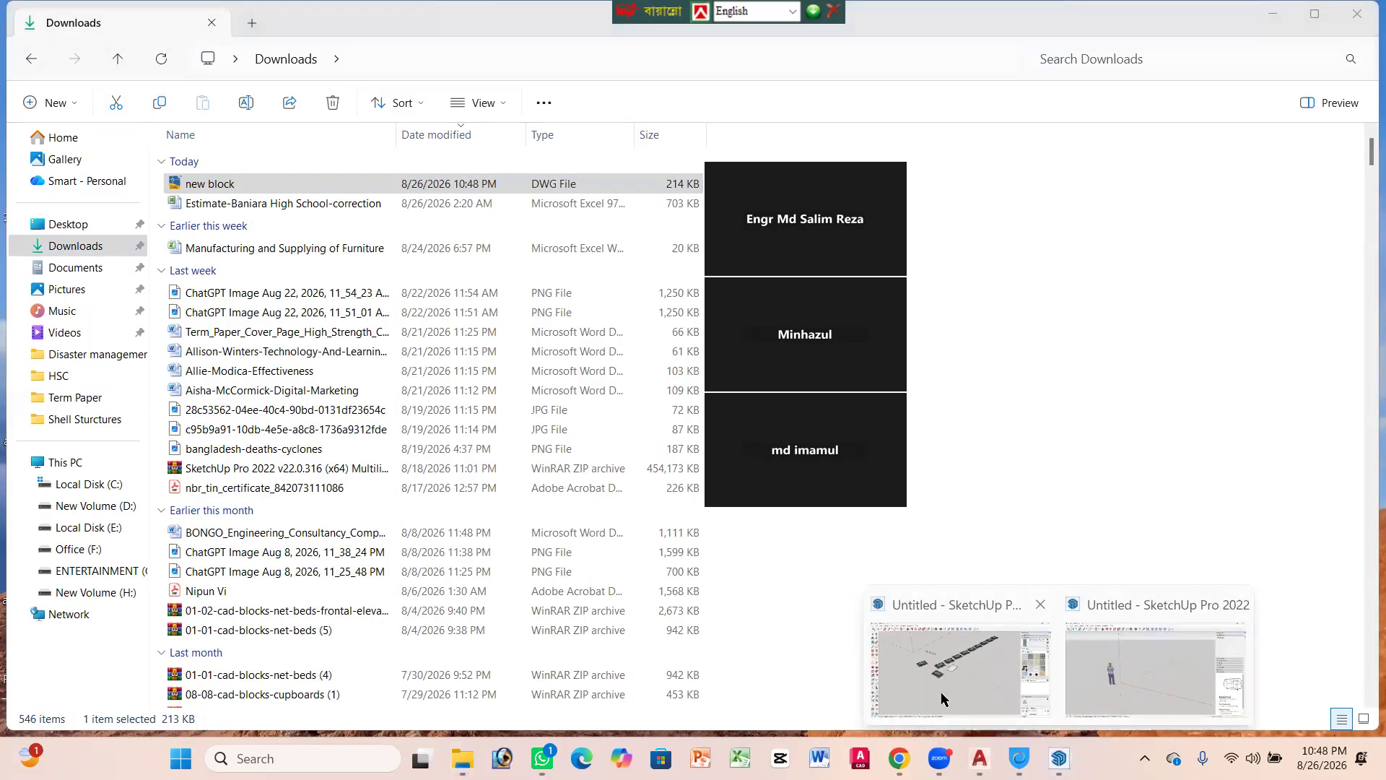
left_click(942, 698)
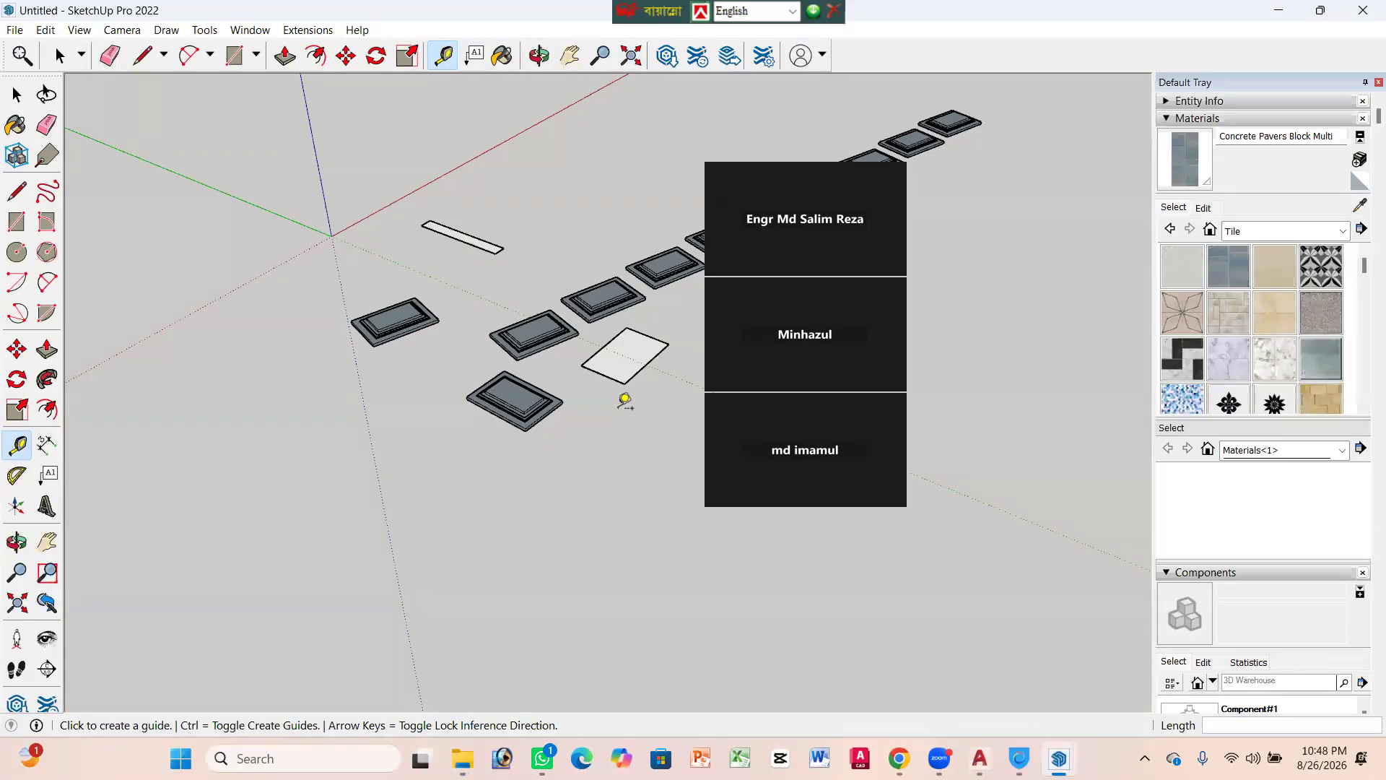
scroll(541, 335, "up", 3)
scroll(542, 335, "down", 3)
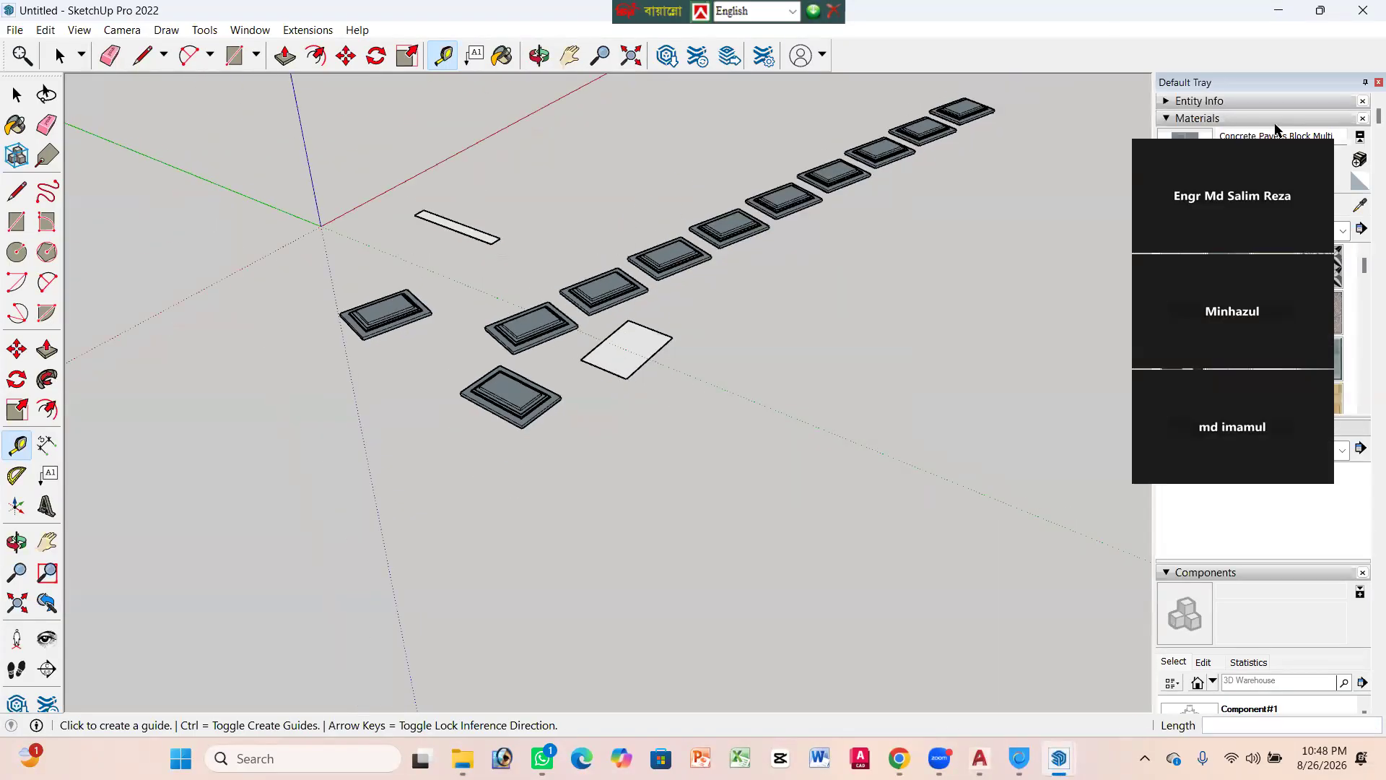
scroll(506, 337, "down", 3)
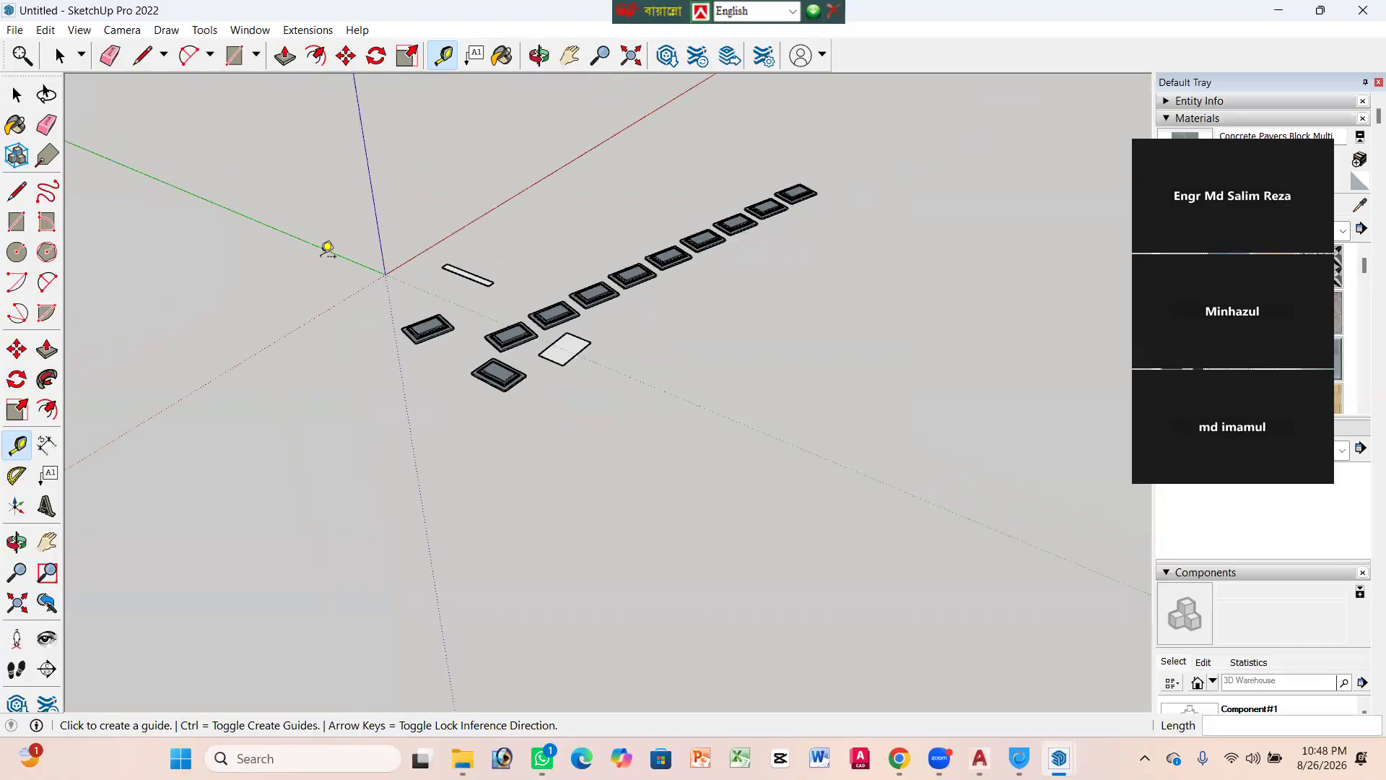
Step: Delete all the slabs and loose shapes to empty the model
key("space")
left_click_drag(266, 122, 902, 499)
key("Delete")
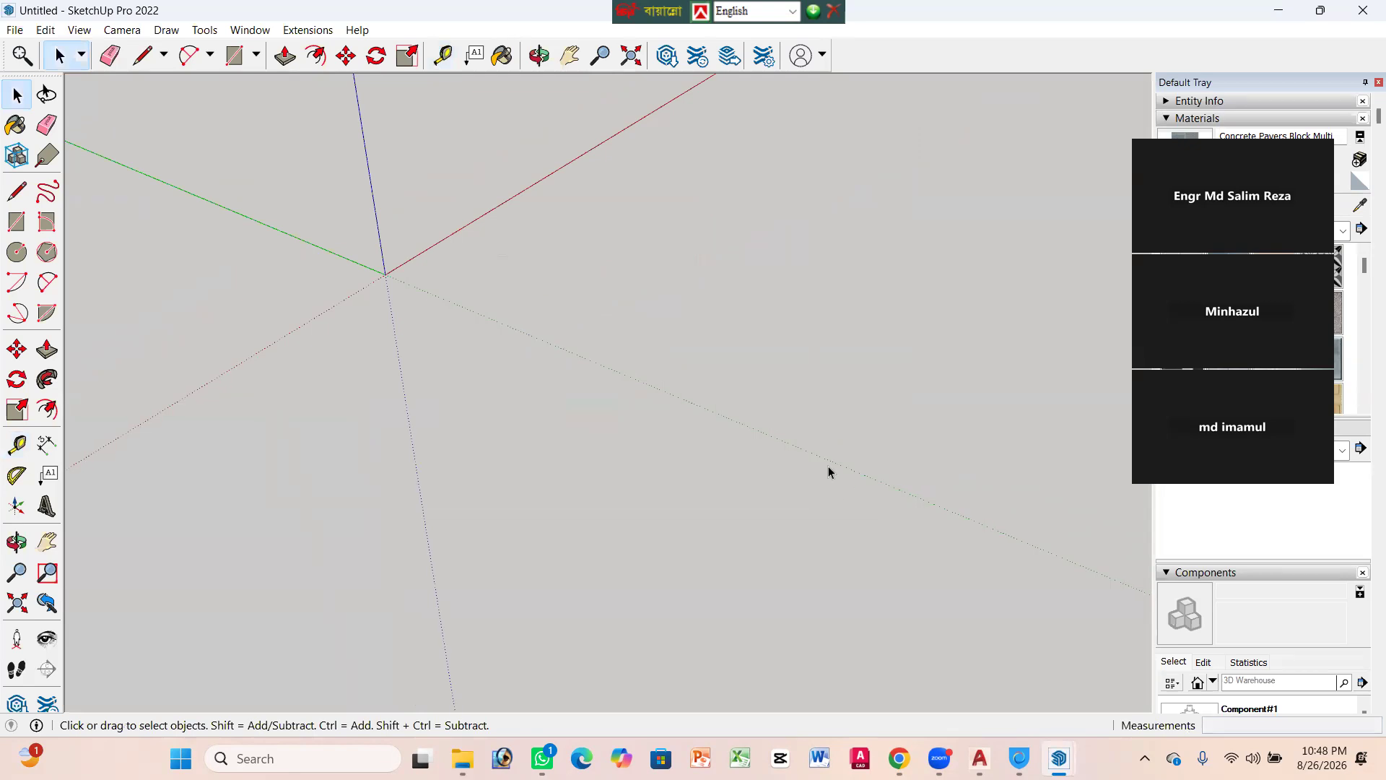
scroll(289, 519, "down", 3)
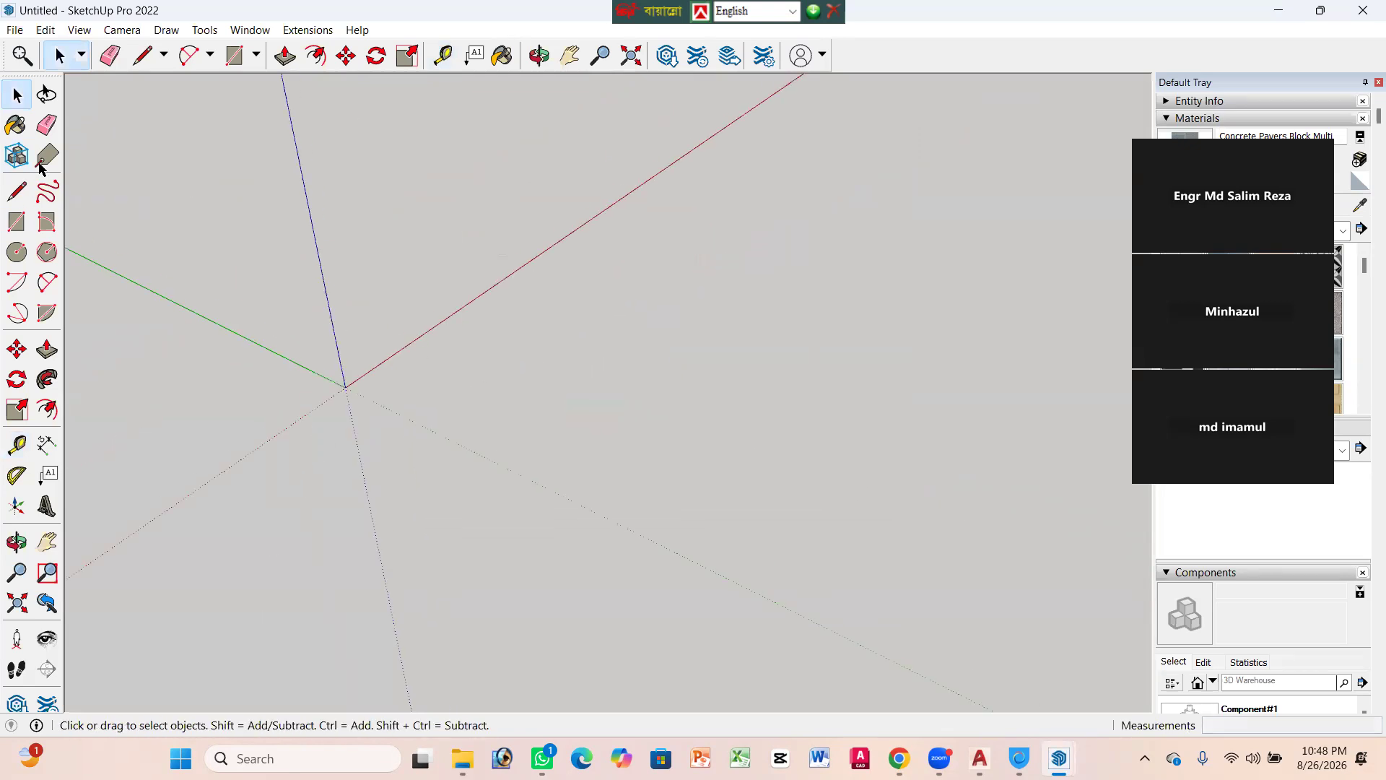
Step: Import the new block DWG file from the Downloads folder and close the import results
left_click(15, 30)
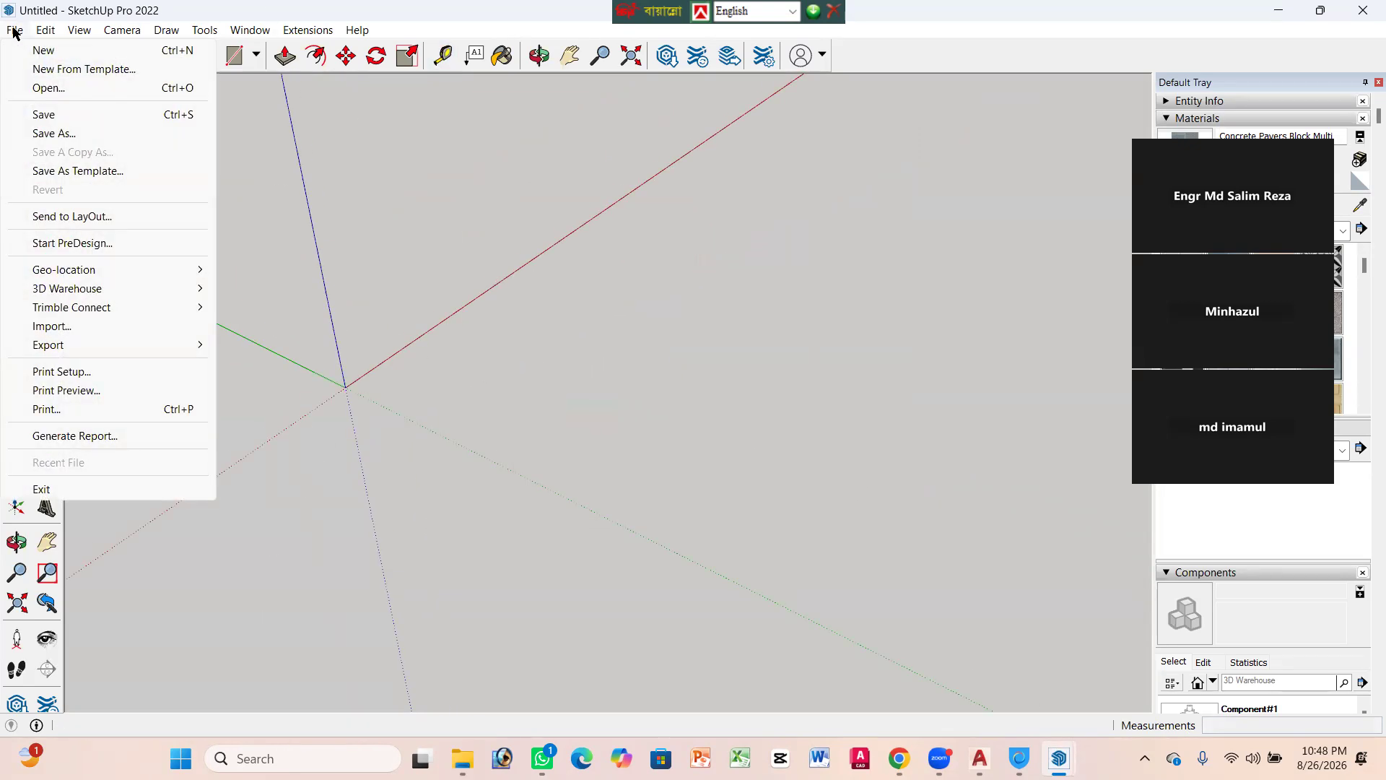
left_click(65, 330)
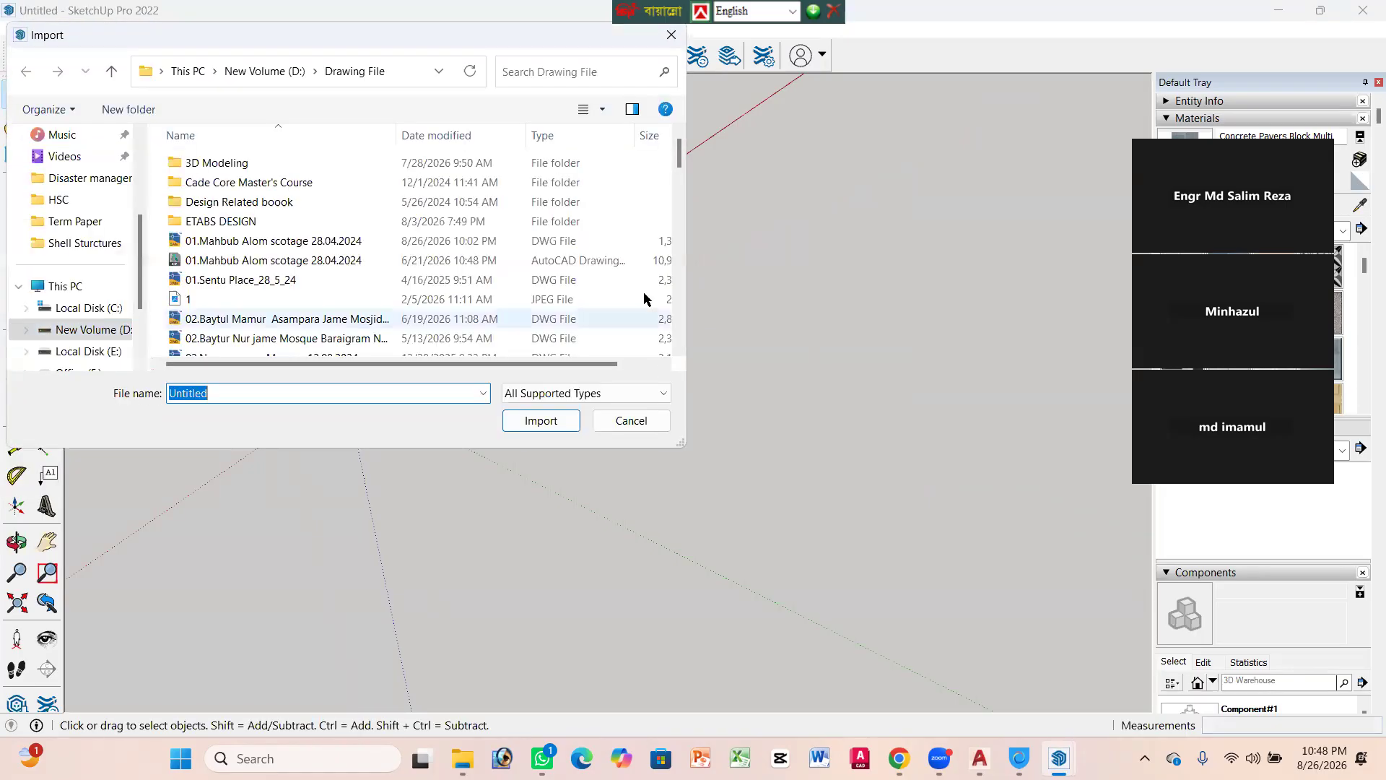
scroll(85, 220, "down", 3)
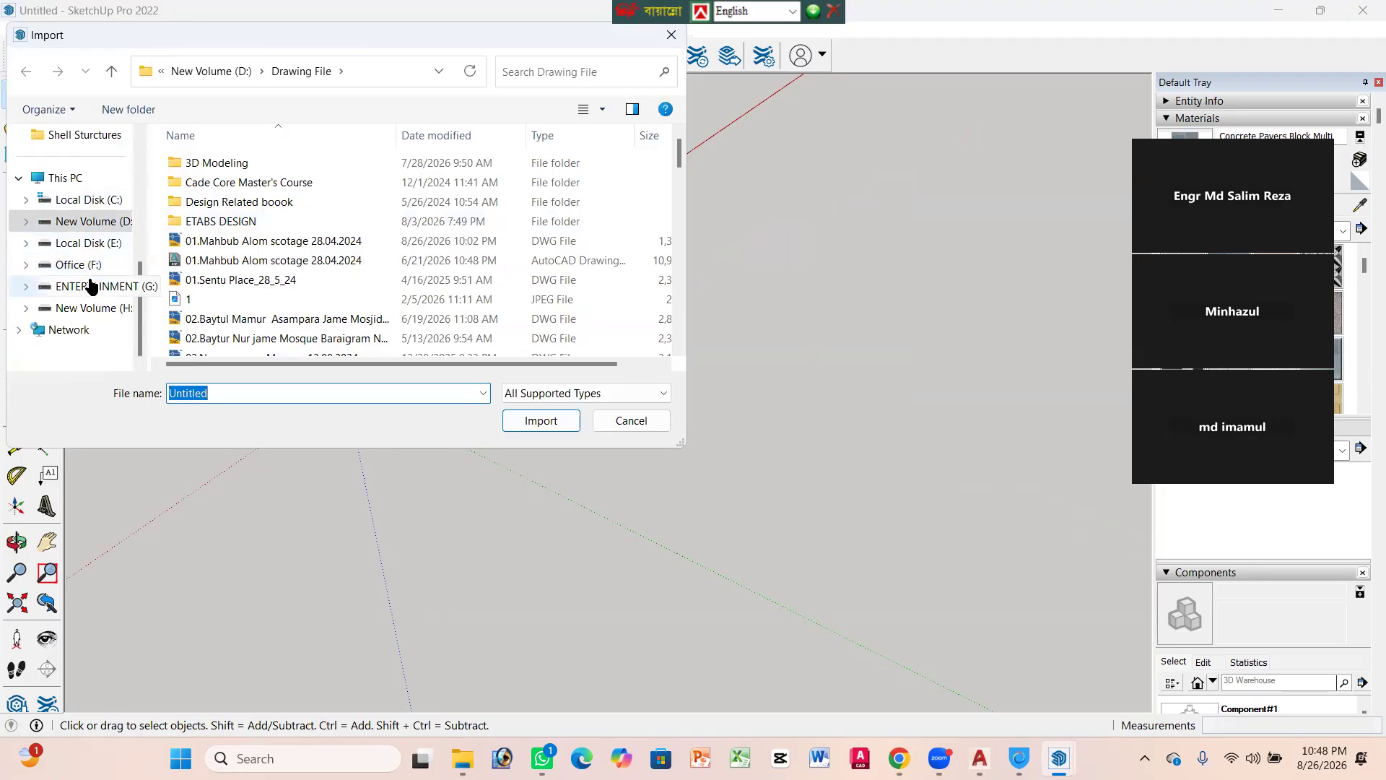
scroll(81, 245, "up", 5)
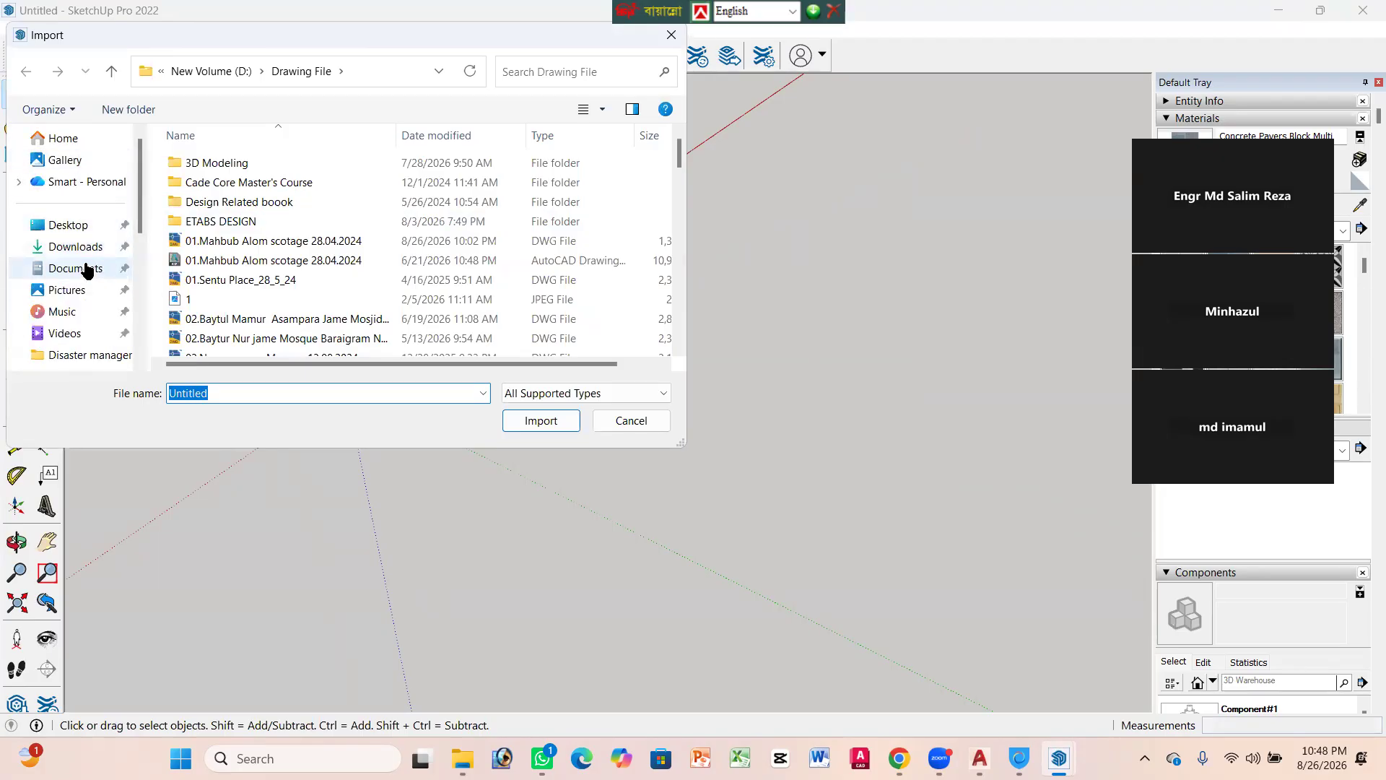
left_click(85, 249)
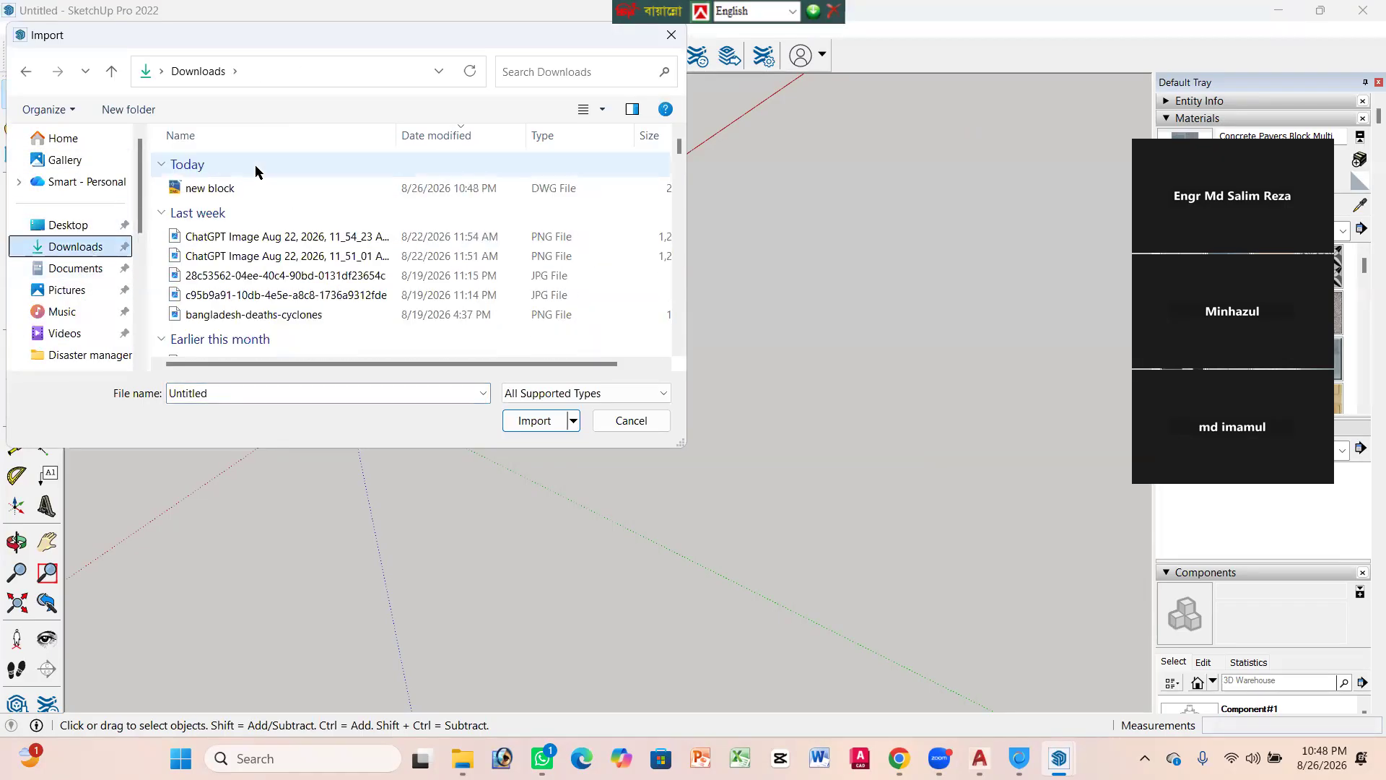
left_click(209, 188)
left_click(535, 421)
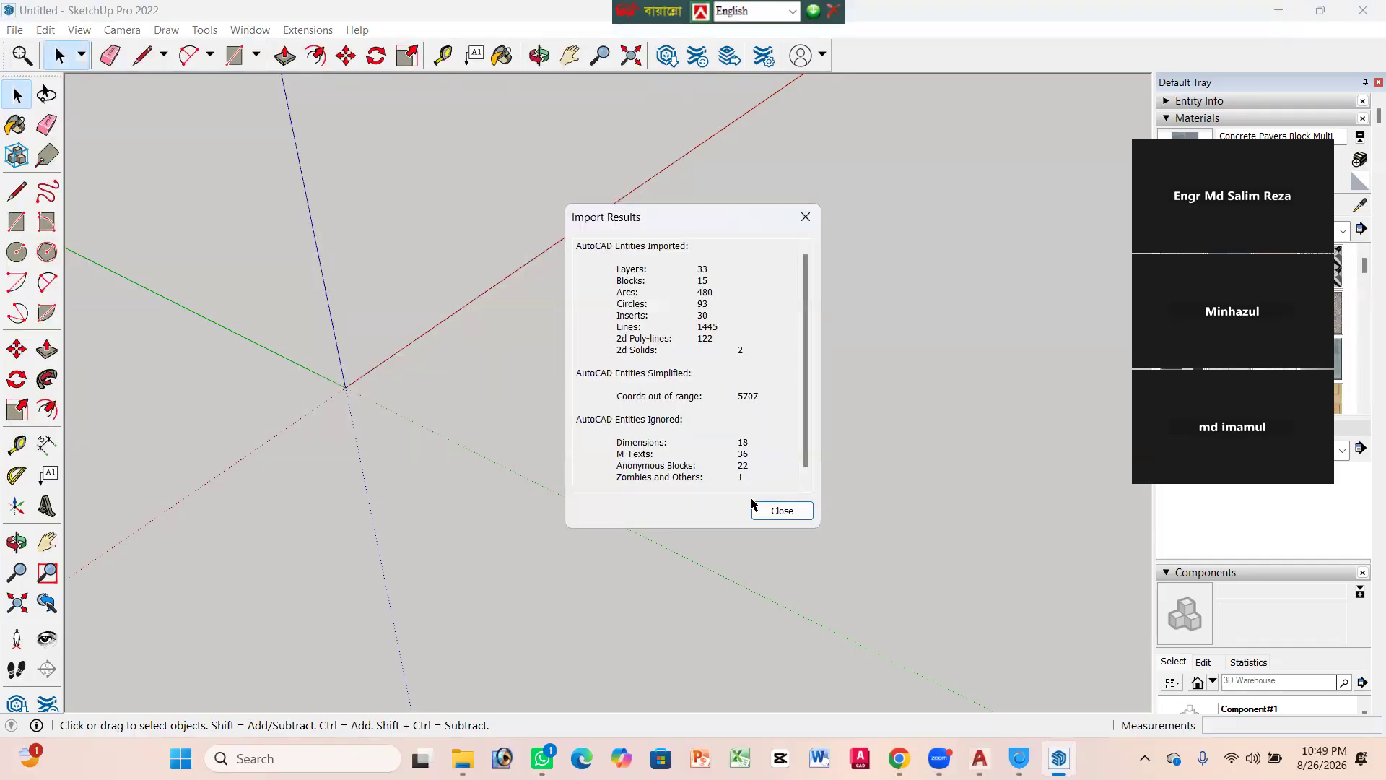
left_click(790, 510)
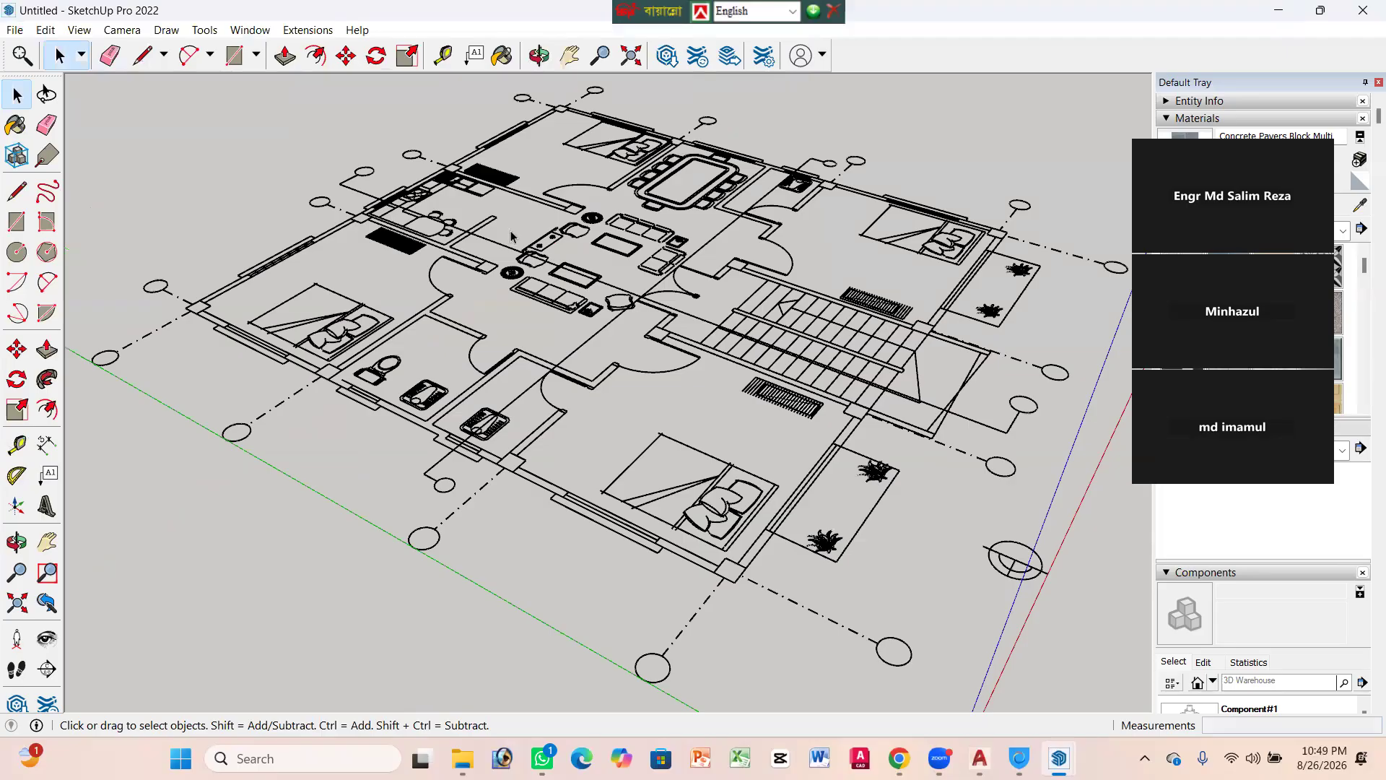
Step: Examine the imported floor plan from a turned view and select it to check how it is grouped
scroll(511, 236, "down", 5)
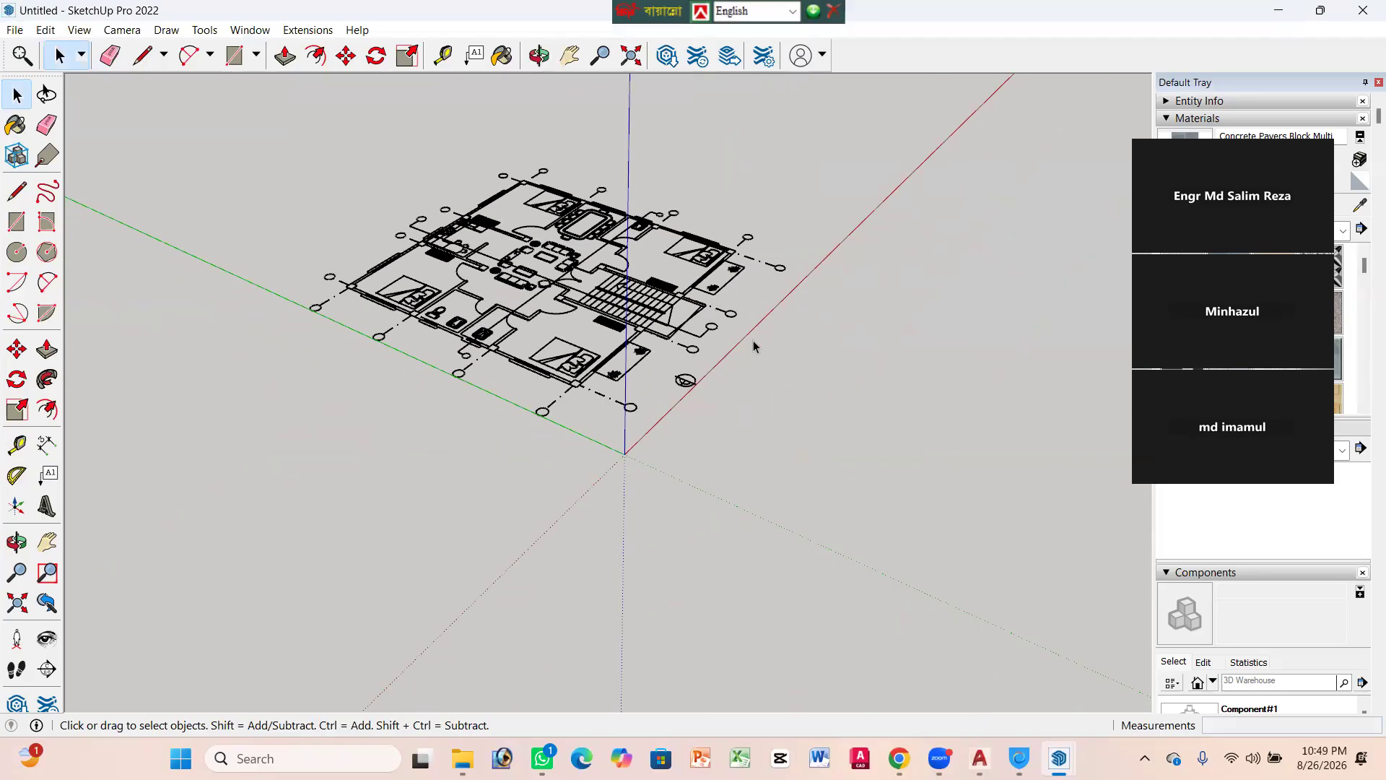
key("o")
mouse_move(752, 341)
left_mouse_down()
mouse_move(174, 318)
mouse_move(123, 396)
mouse_move(285, 452)
mouse_move(773, 325)
left_mouse_up()
key("space")
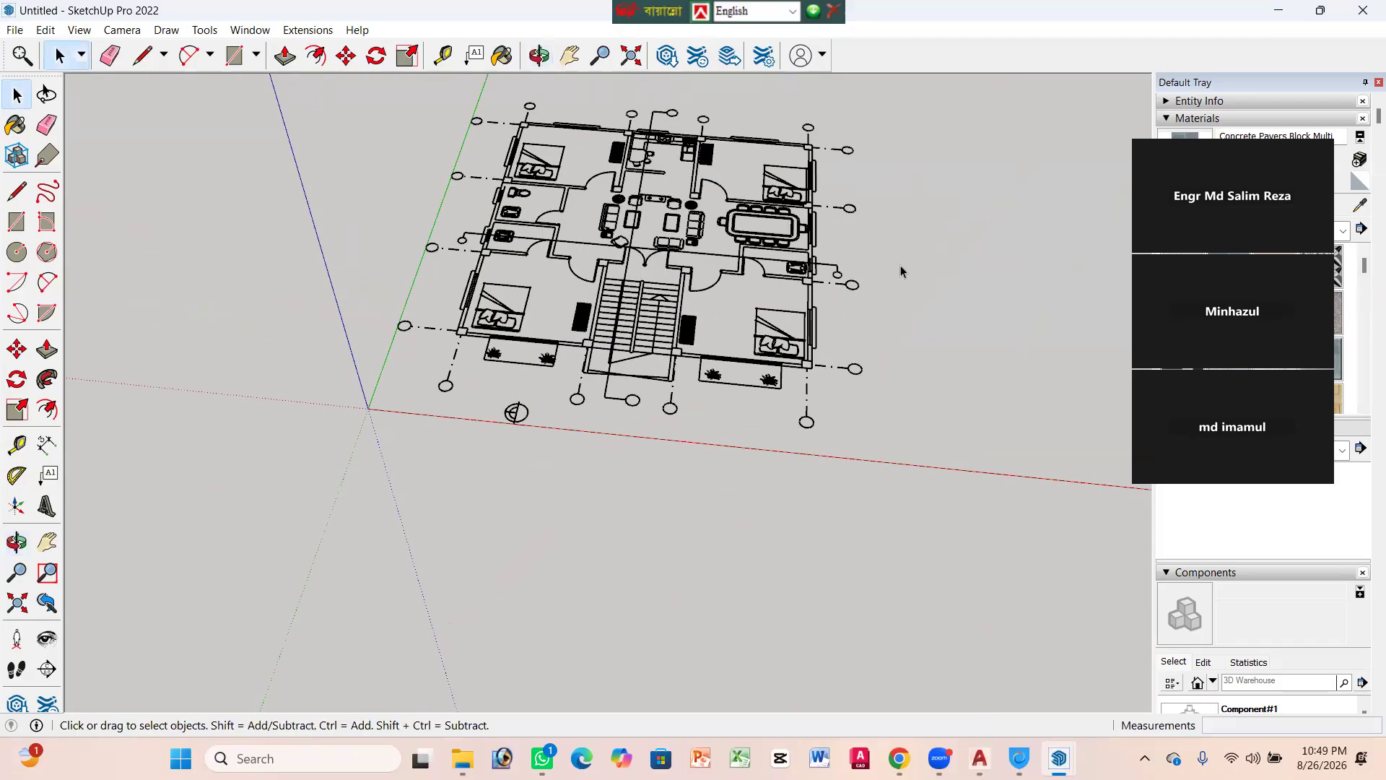
scroll(901, 271, "up", 2)
left_click(647, 275)
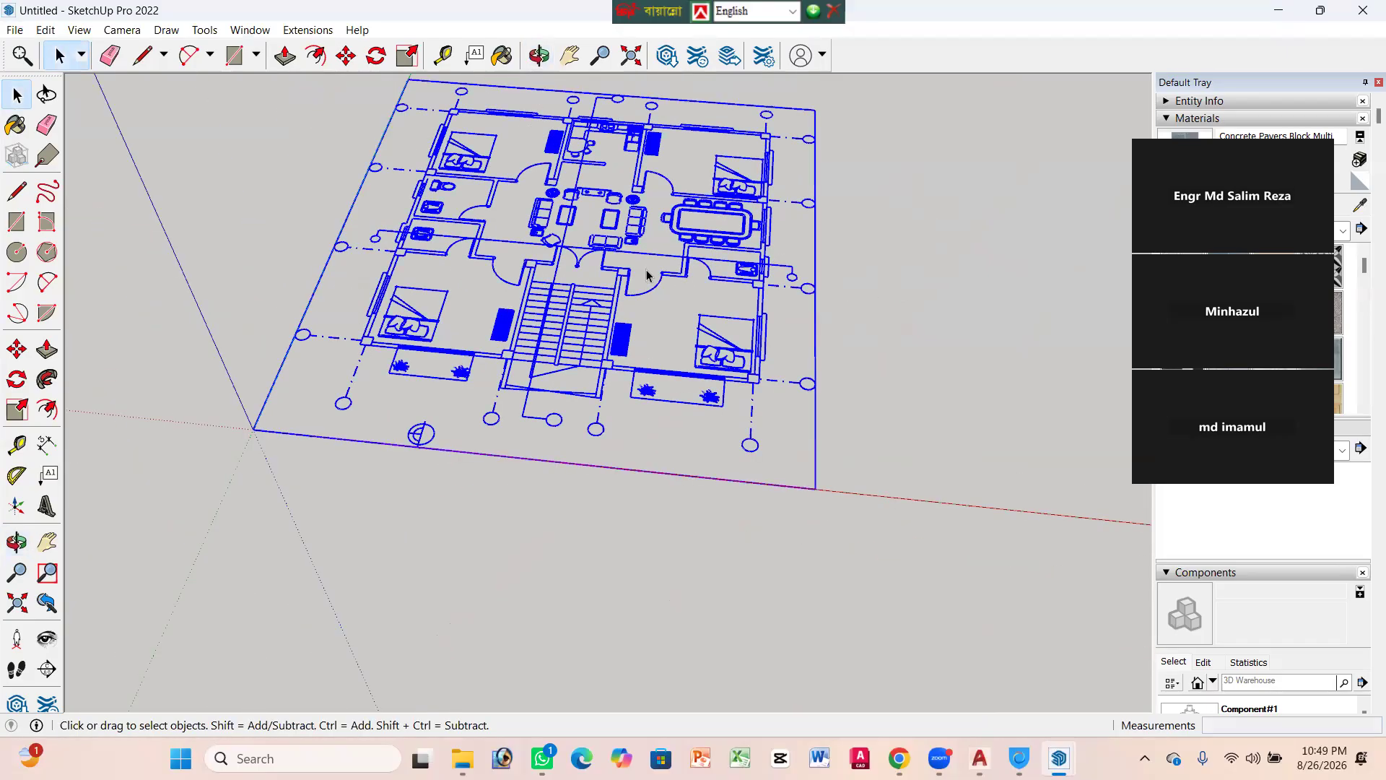
scroll(789, 282, "down", 2)
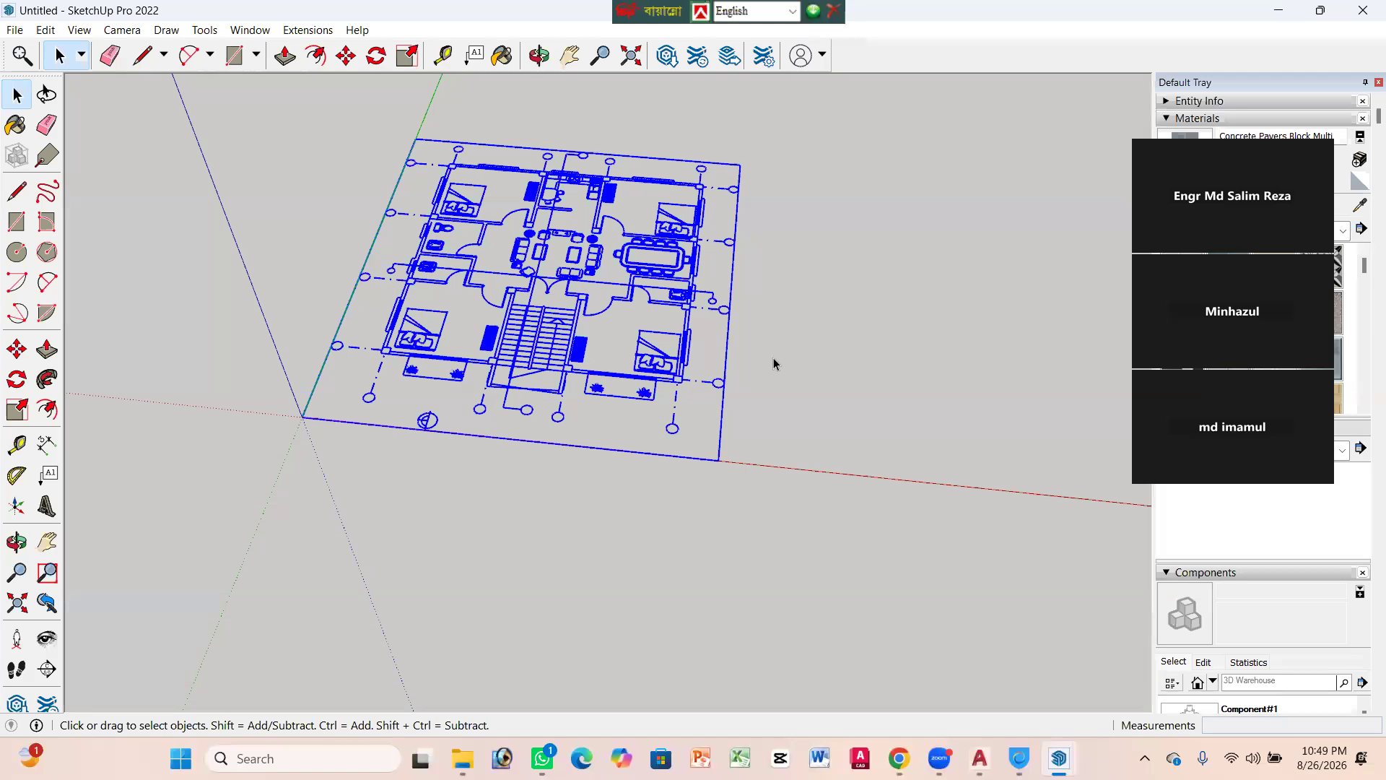
scroll(779, 358, "down", 1)
scroll(712, 334, "up", 2)
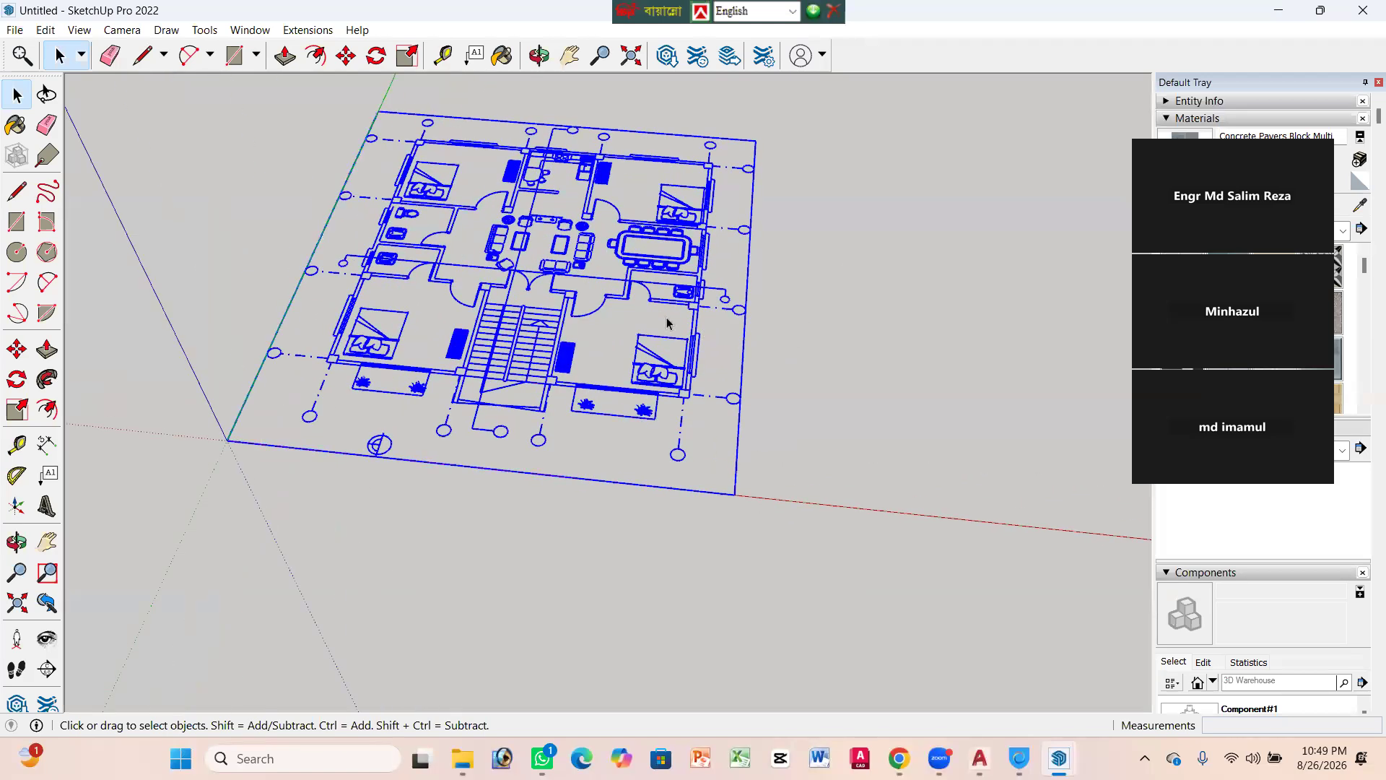
scroll(491, 347, "down", 2)
key("e")
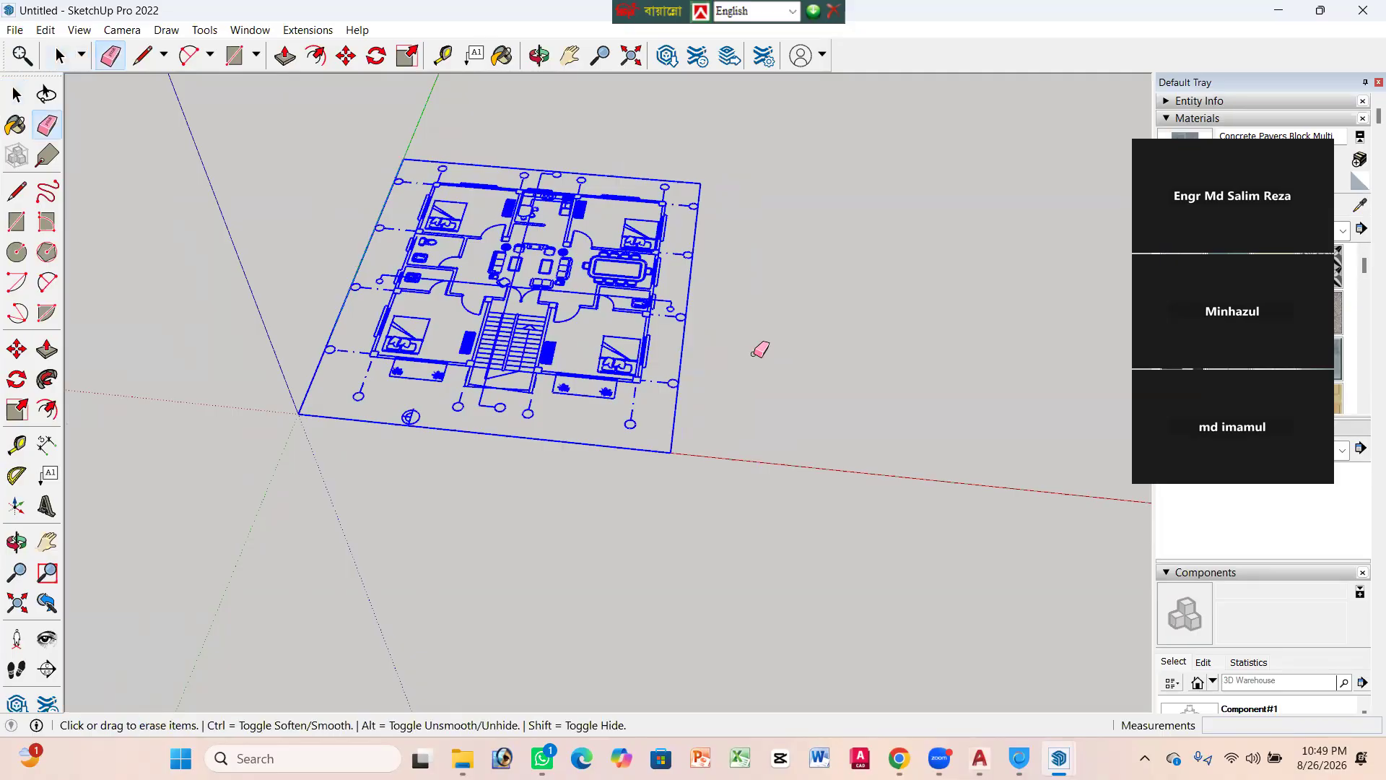
left_click(739, 317)
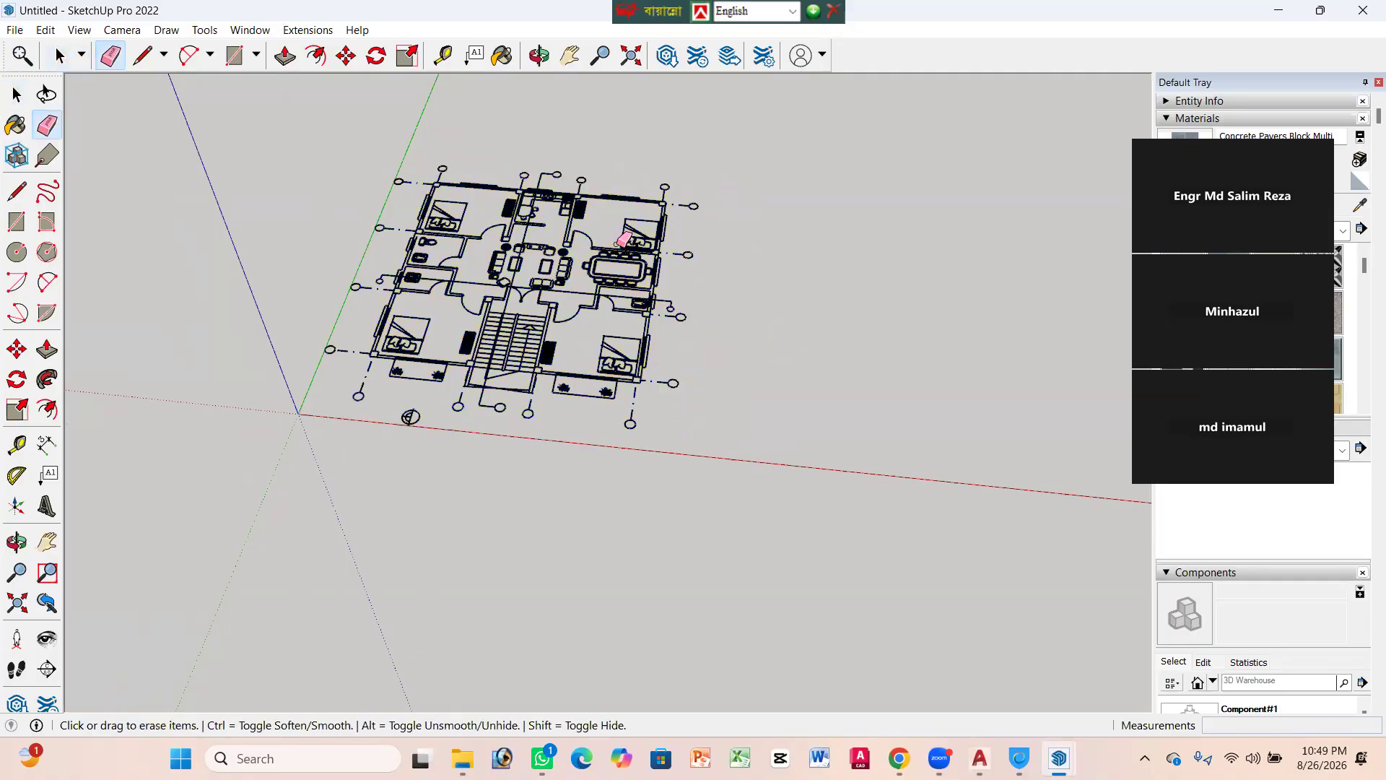
right_click(810, 255)
left_click(768, 215)
key("space")
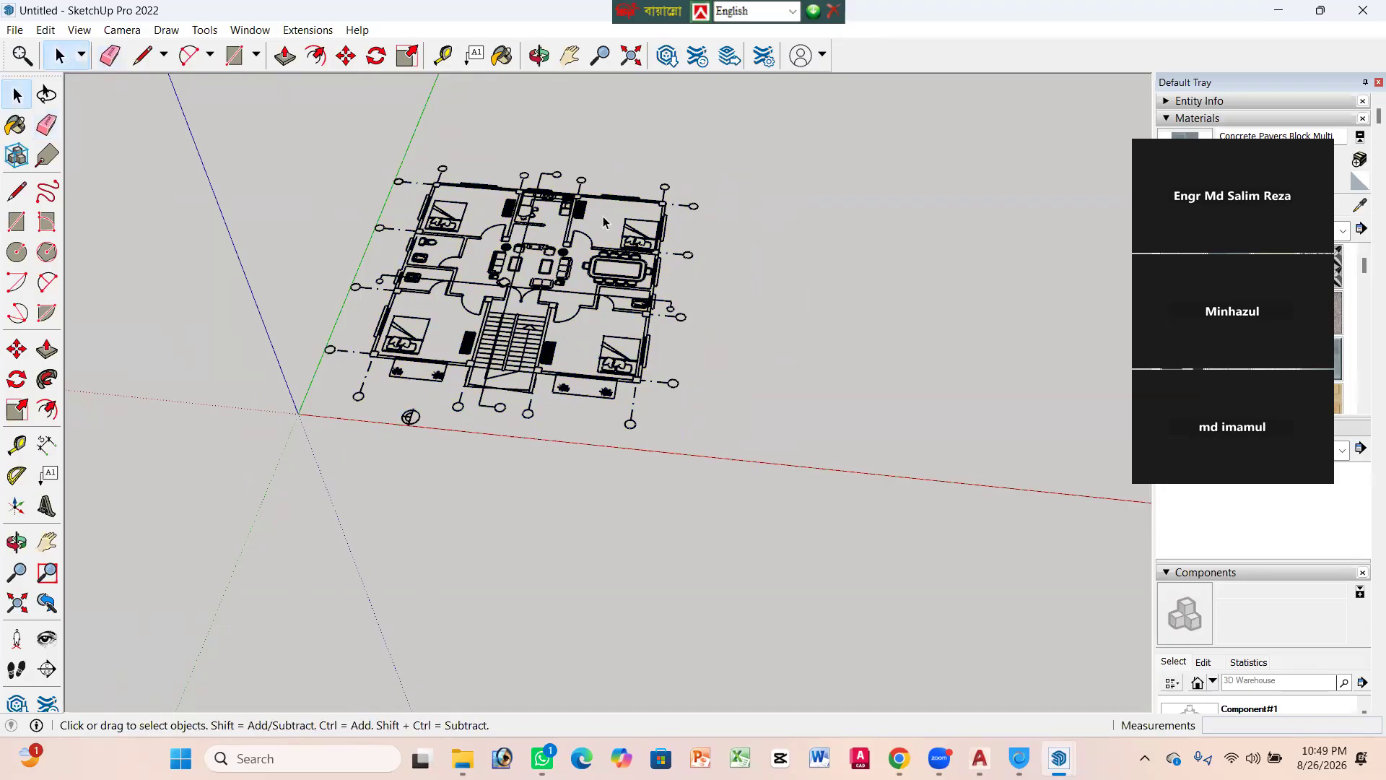
Step: Explode the imported floor plan component into separate geometry and clear the selection
left_click(560, 288)
right_click(559, 287)
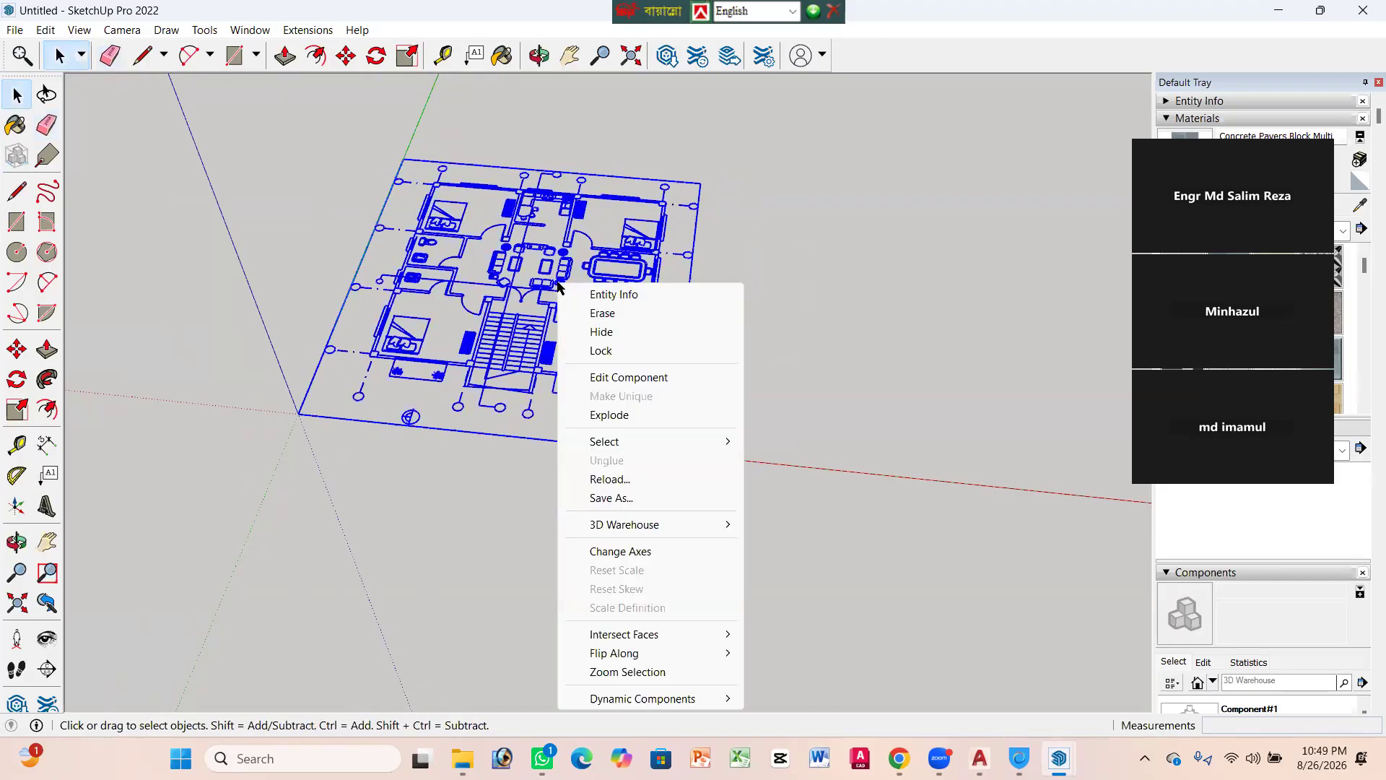
left_click(622, 421)
scroll(806, 254, "up", 4)
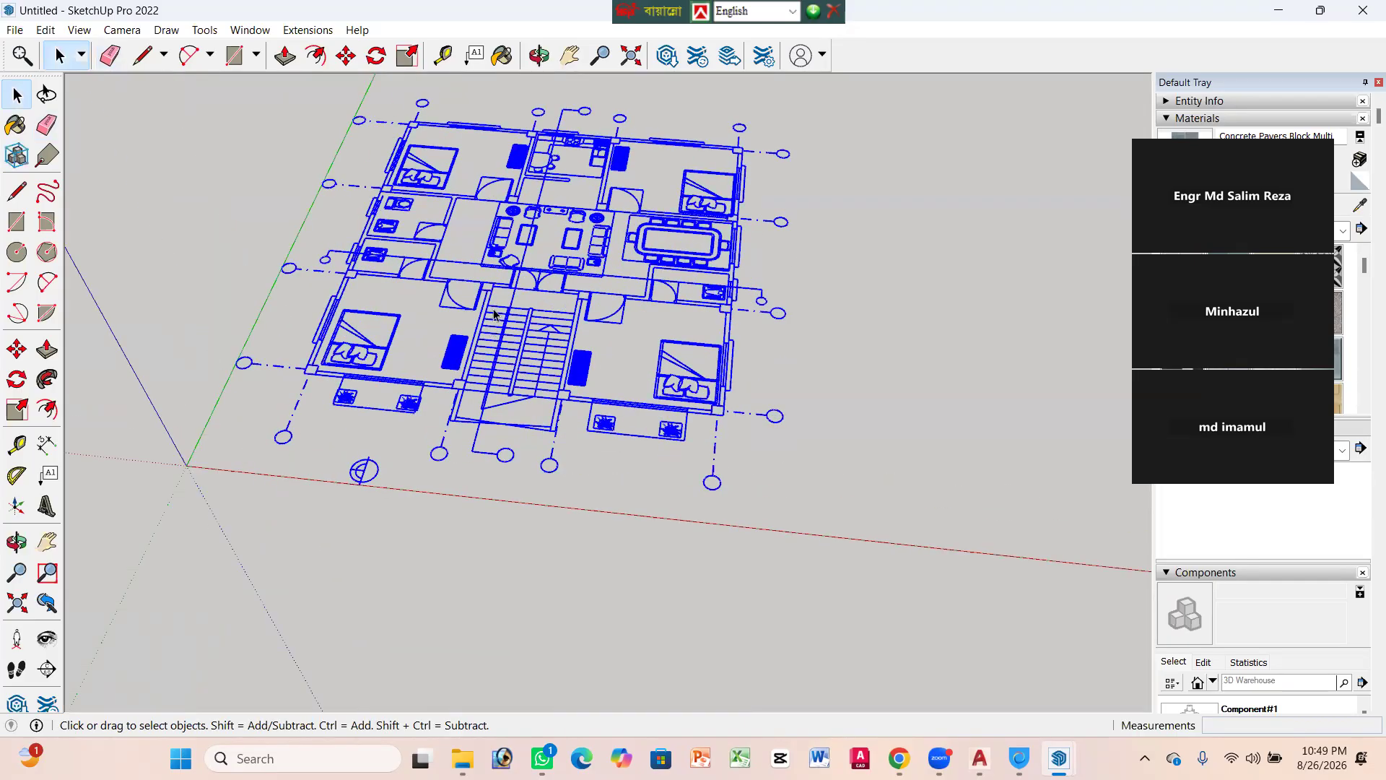
left_click(831, 321)
Step: Examine the exploded floor plan's linework, especially the corner column and walls around the bedroom near the origin
scroll(557, 312, "up", 3)
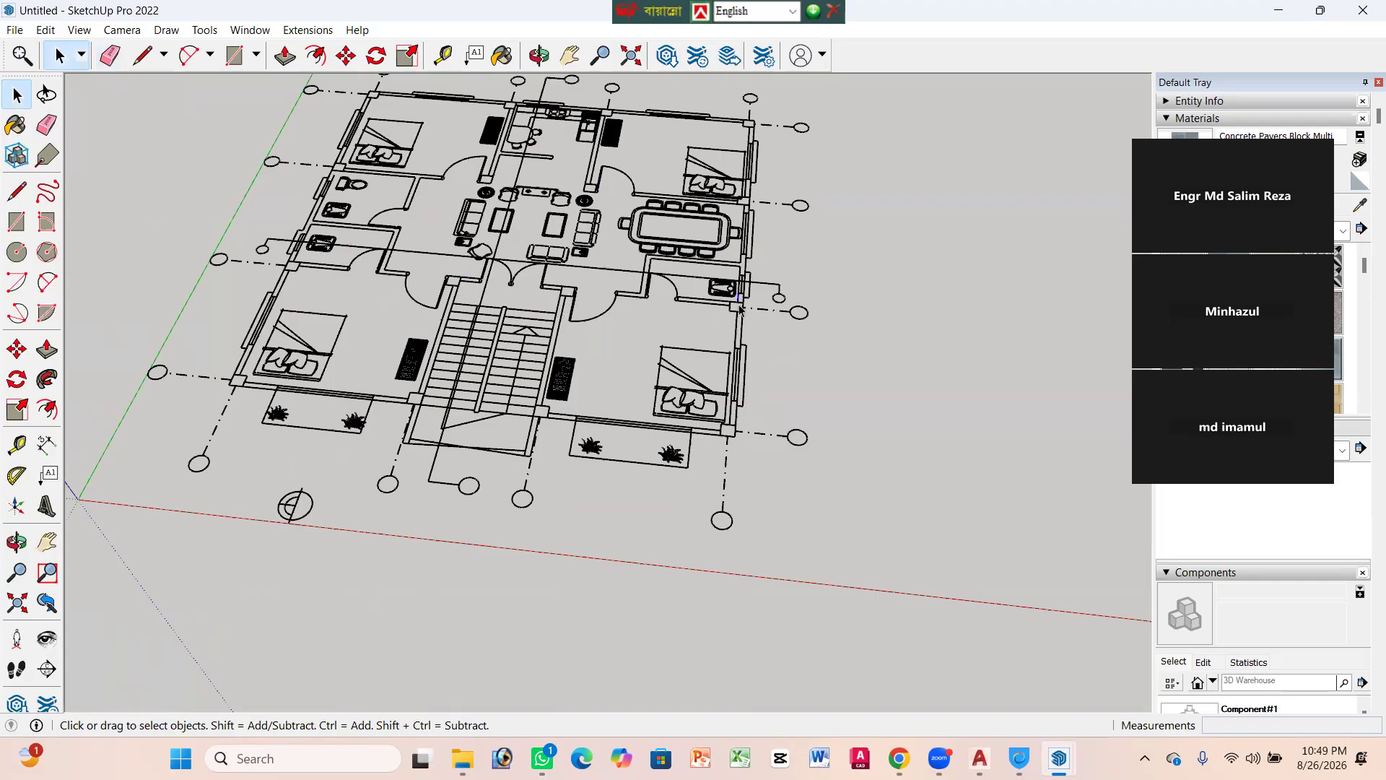
scroll(545, 372, "down", 2)
scroll(397, 392, "up", 3)
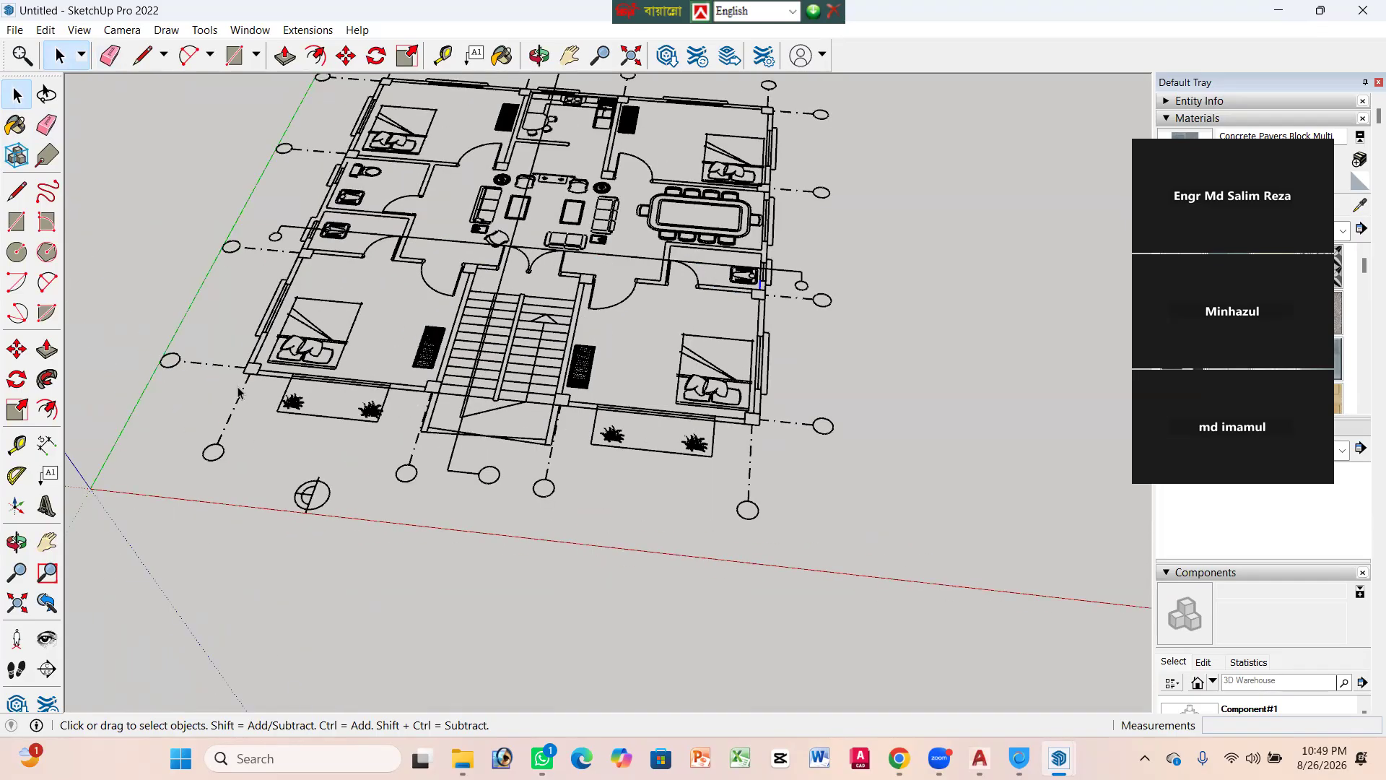
scroll(239, 392, "down", 1)
scroll(199, 349, "up", 3)
scroll(271, 383, "up", 7)
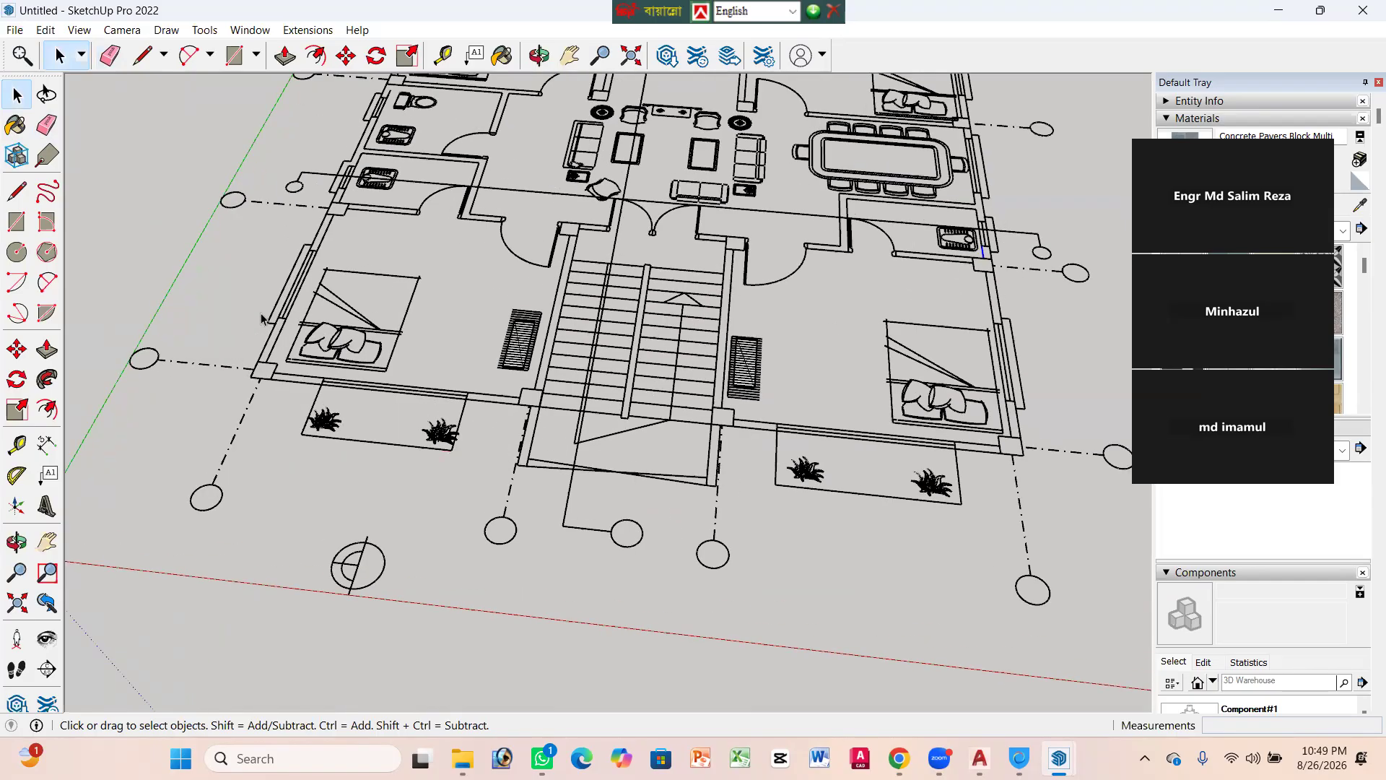
mouse_move(270, 352)
middle_mouse_down()
mouse_move(219, 417)
mouse_move(275, 361)
mouse_move(257, 353)
middle_mouse_up()
scroll(255, 353, "up", 2)
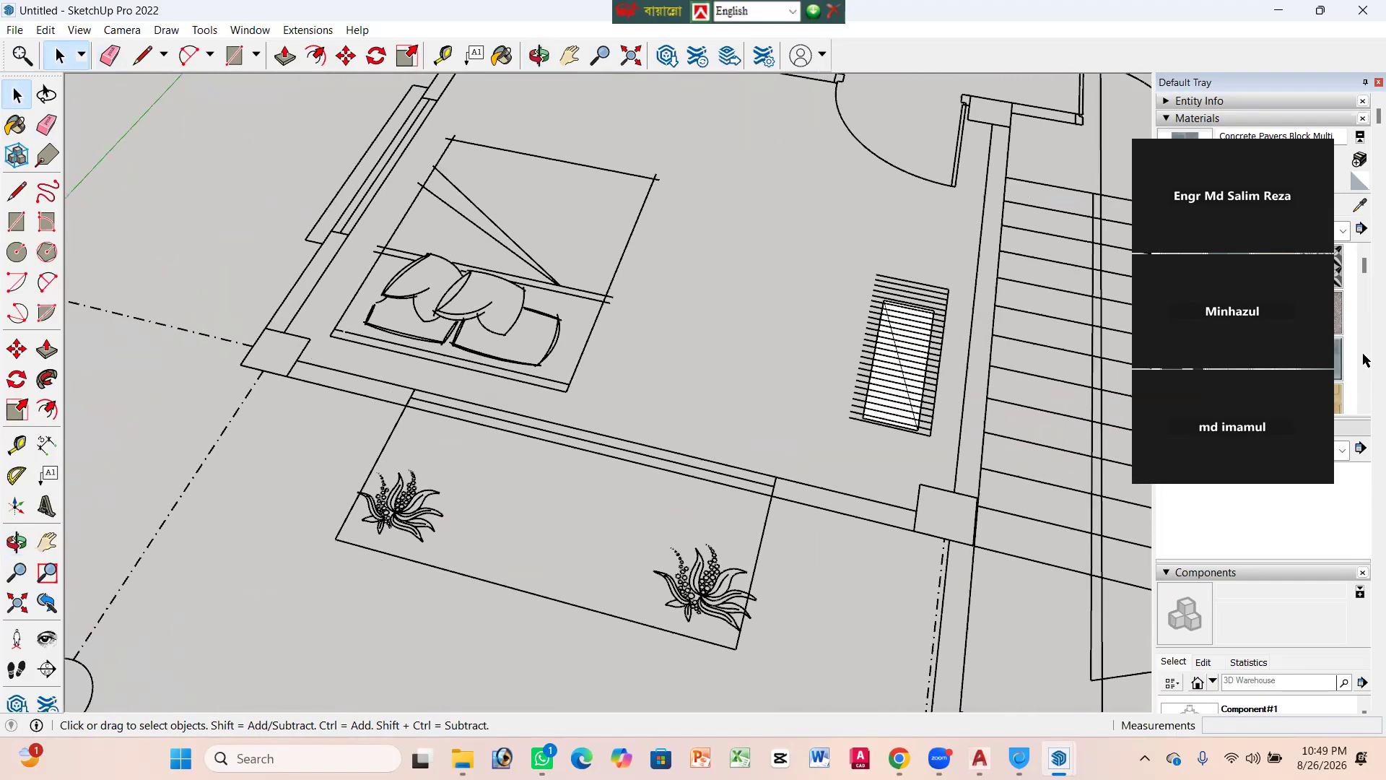
scroll(442, 315, "down", 6)
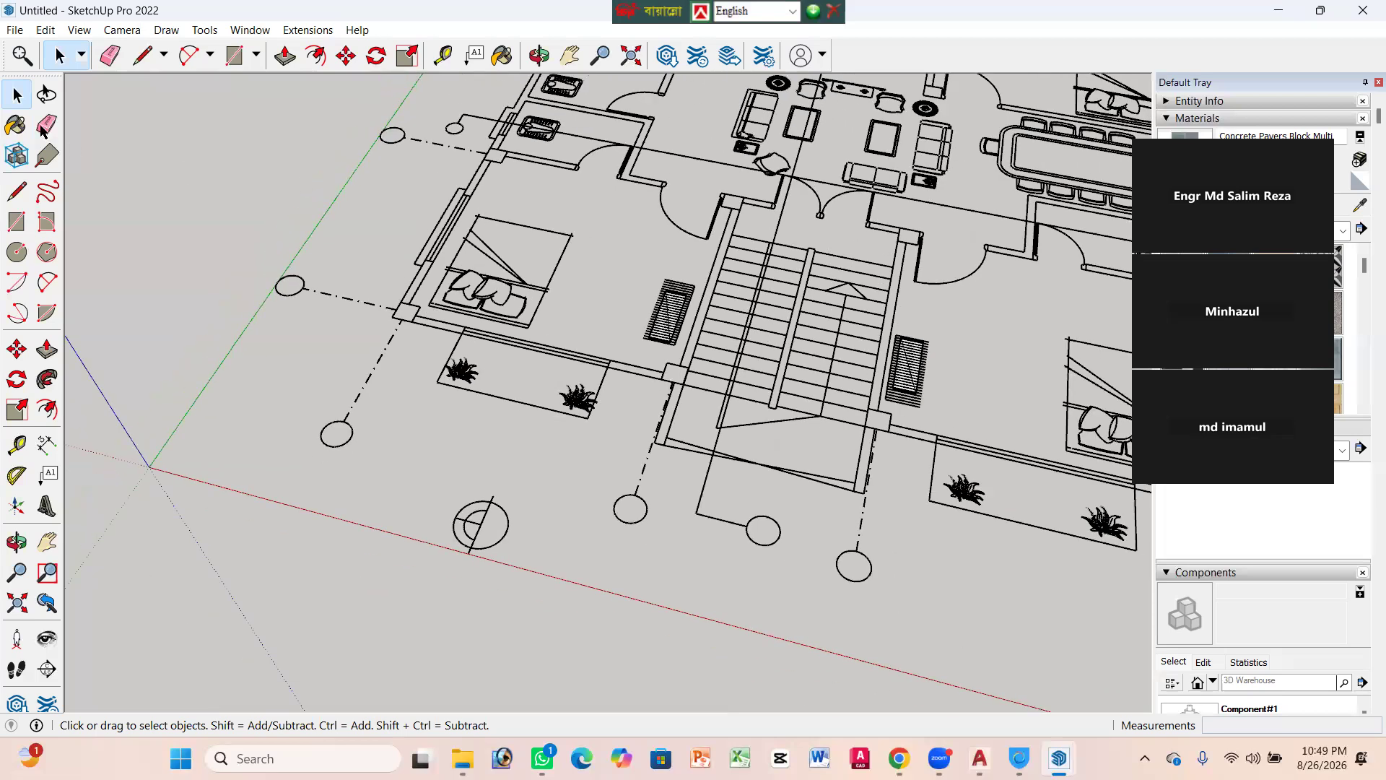
scroll(232, 96, "up", 1)
left_click(285, 55)
scroll(391, 314, "up", 2)
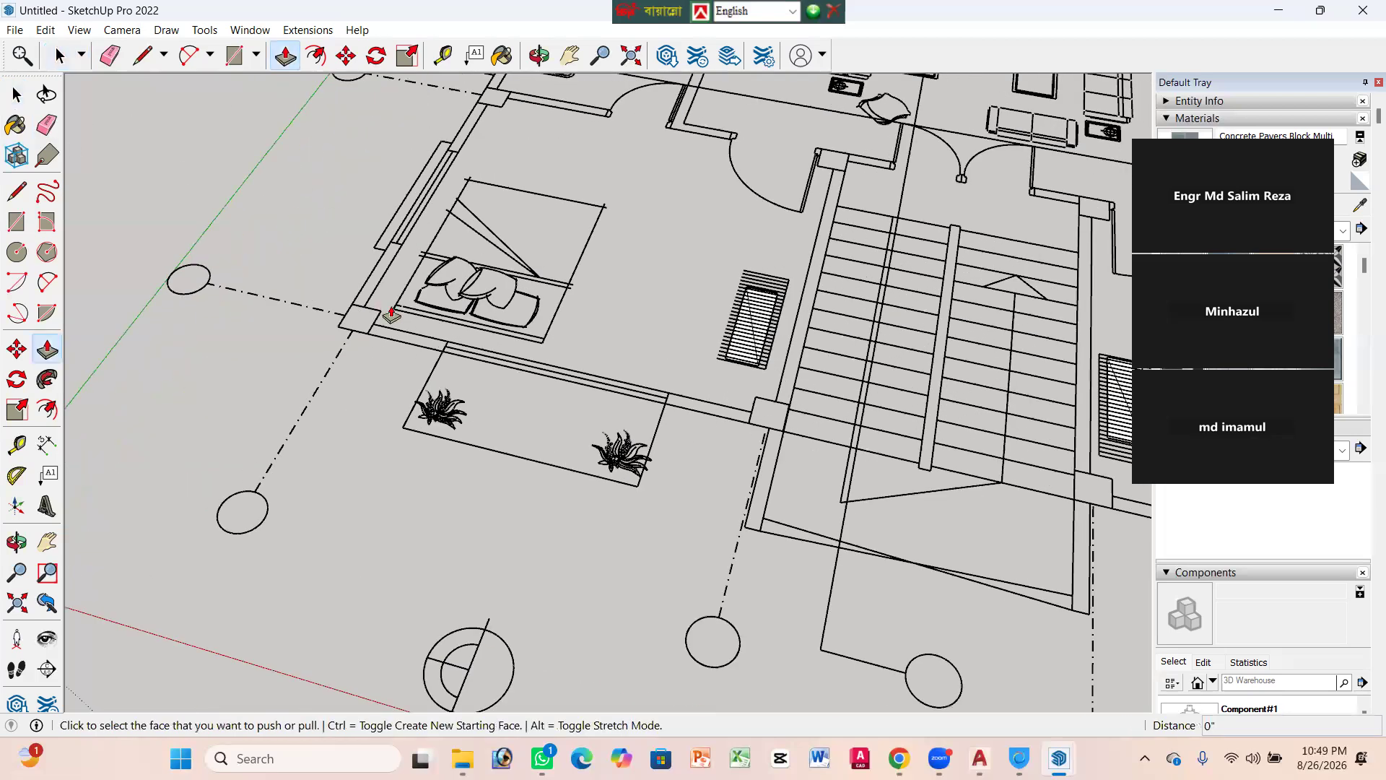
scroll(366, 318, "up", 1)
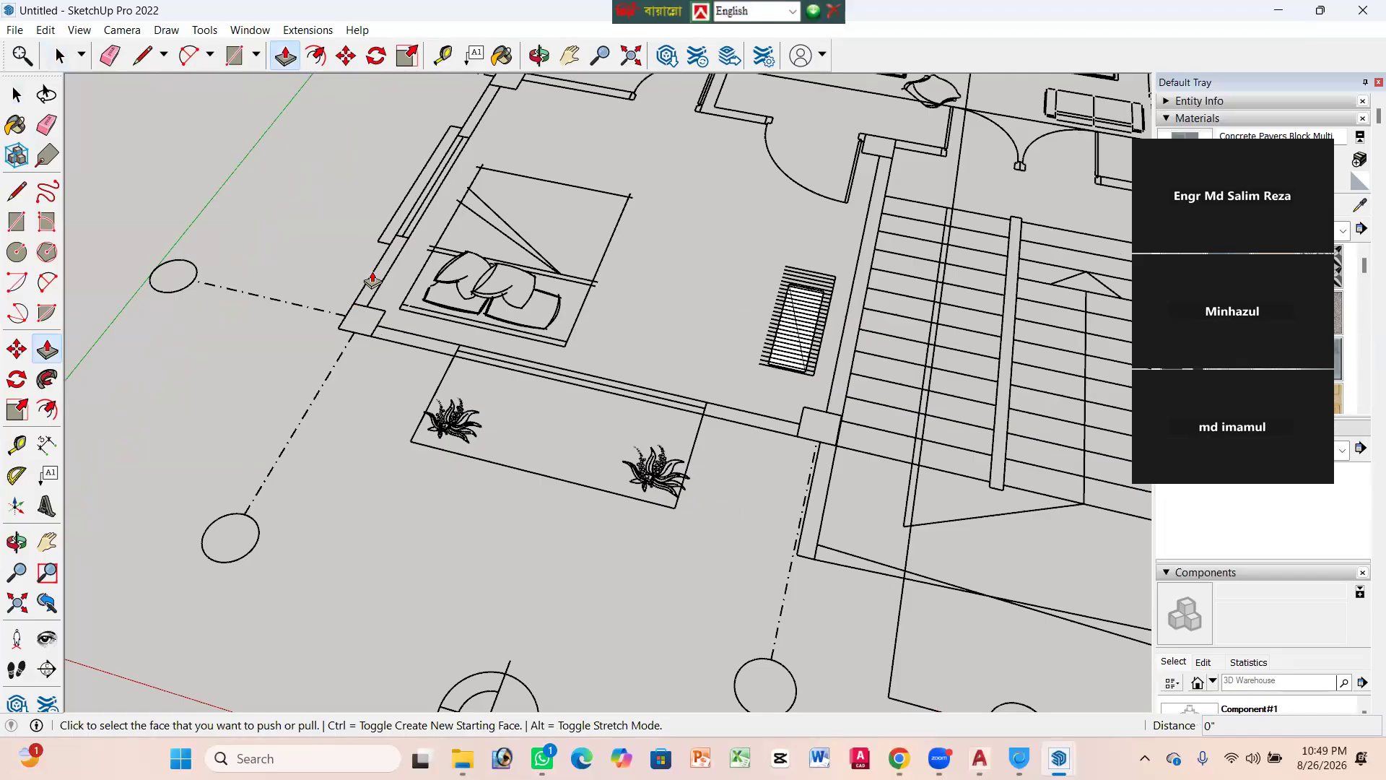
scroll(348, 350, "down", 2)
key("space")
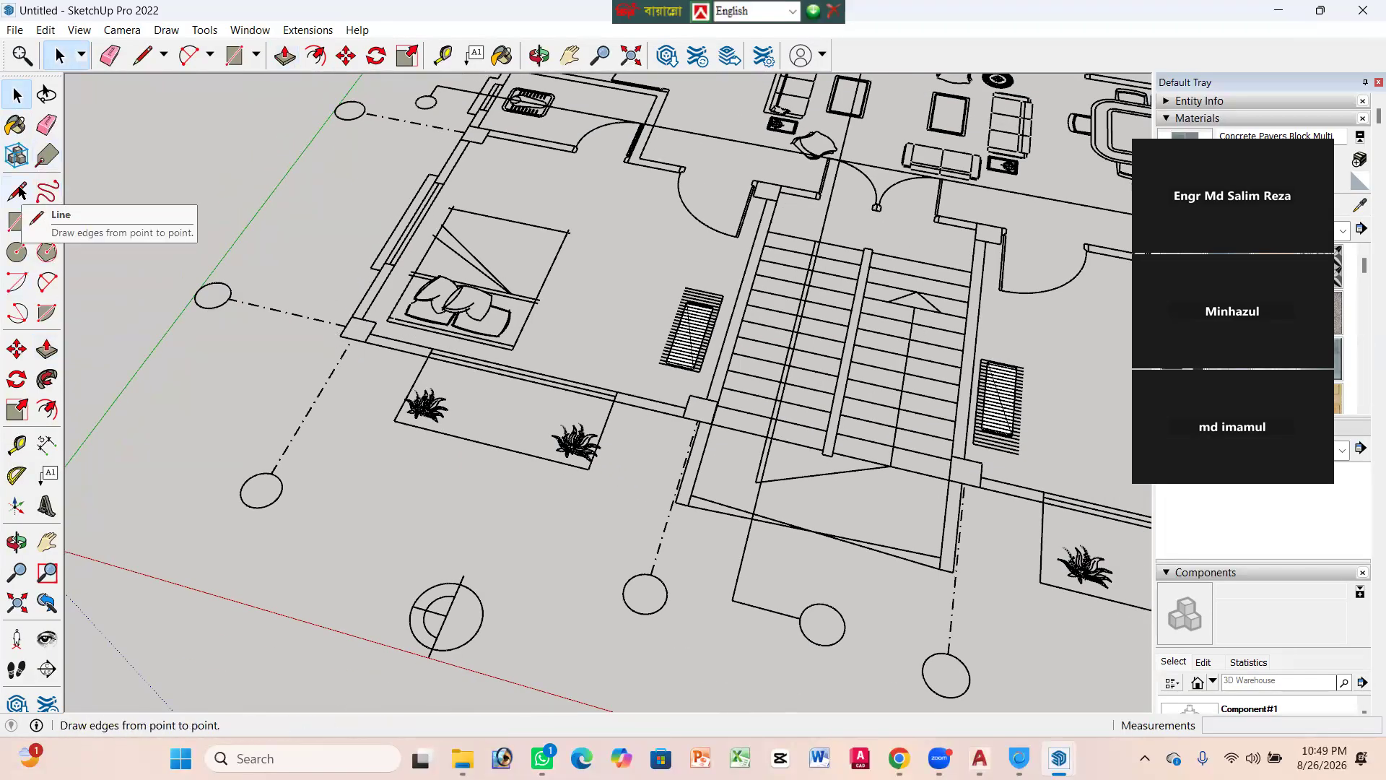
Step: Trace a 1' by 1' rectangle over the corner column outline of the bedroom near the origin to create its face
left_click(16, 222)
scroll(361, 306, "up", 3)
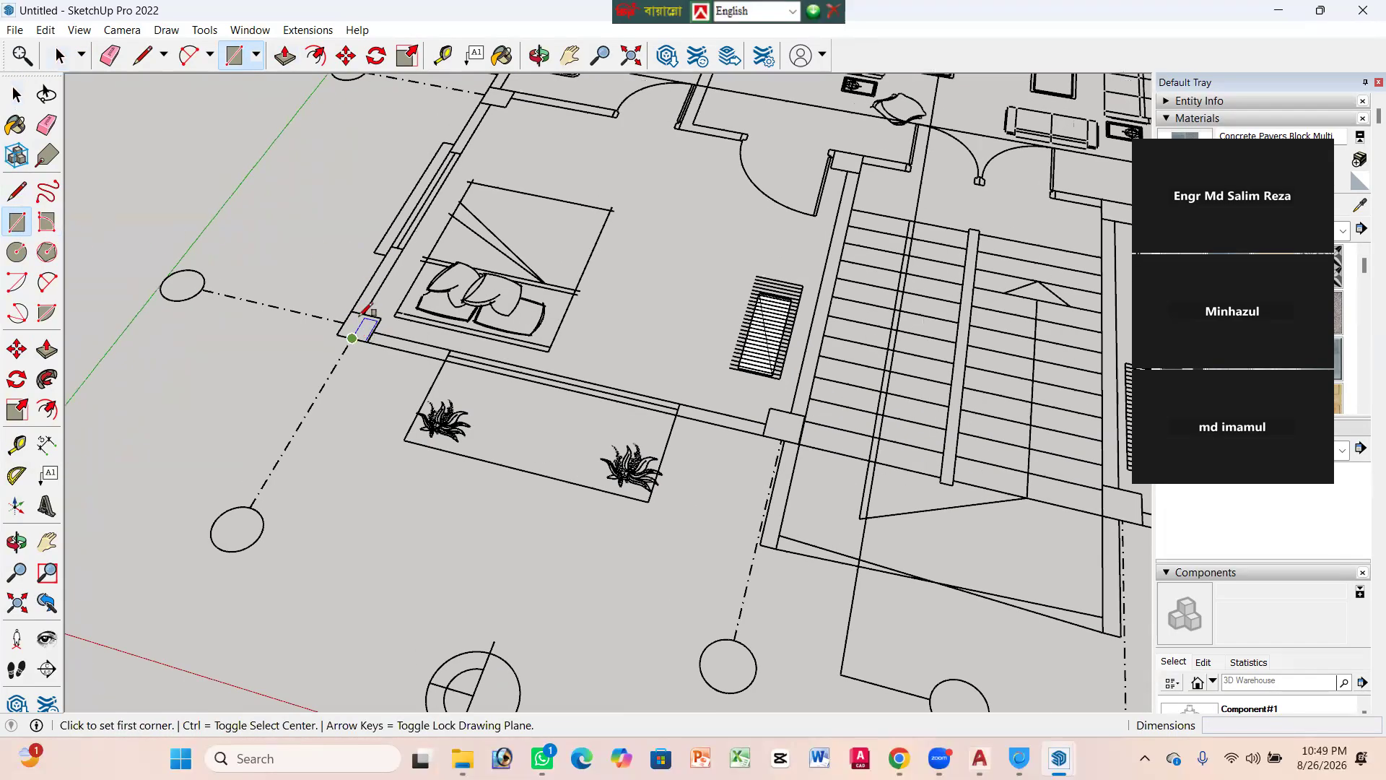
left_click(349, 306)
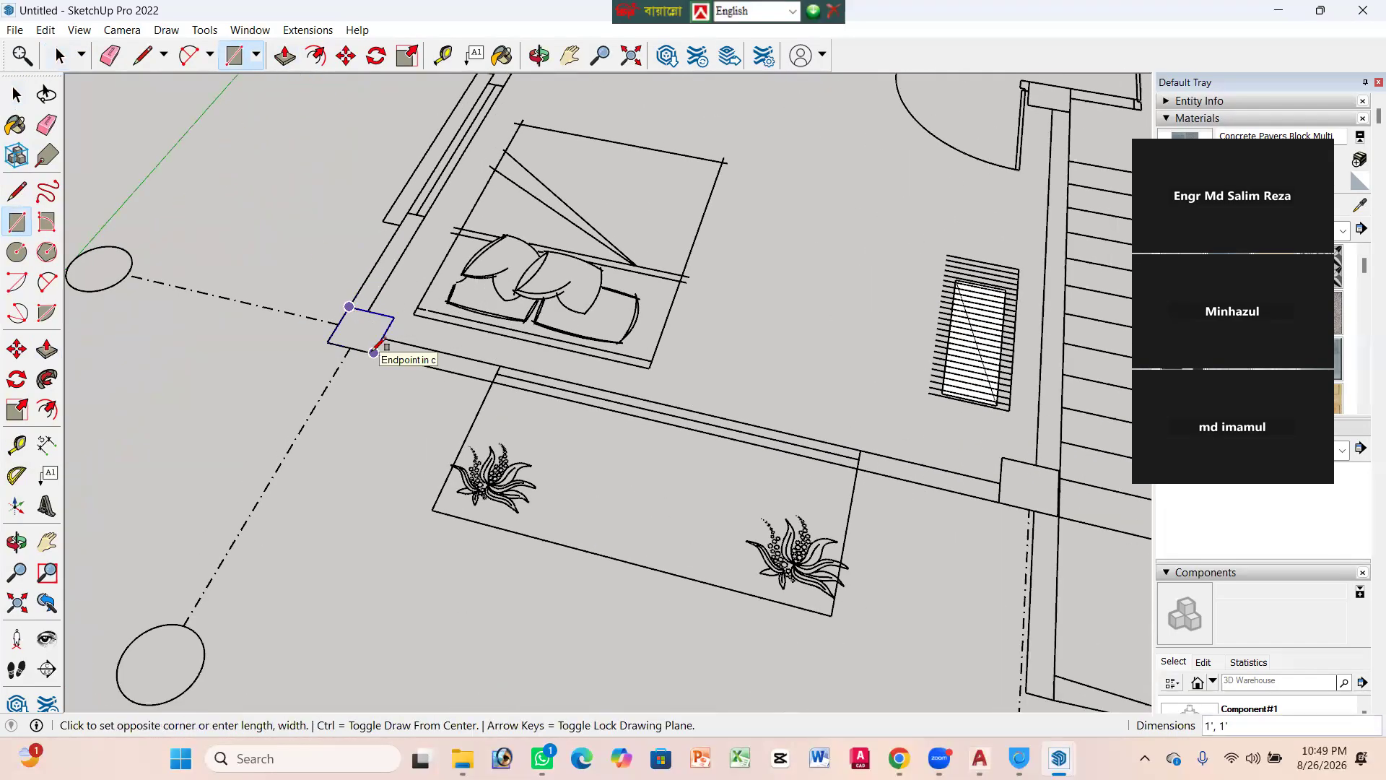
left_click(373, 352)
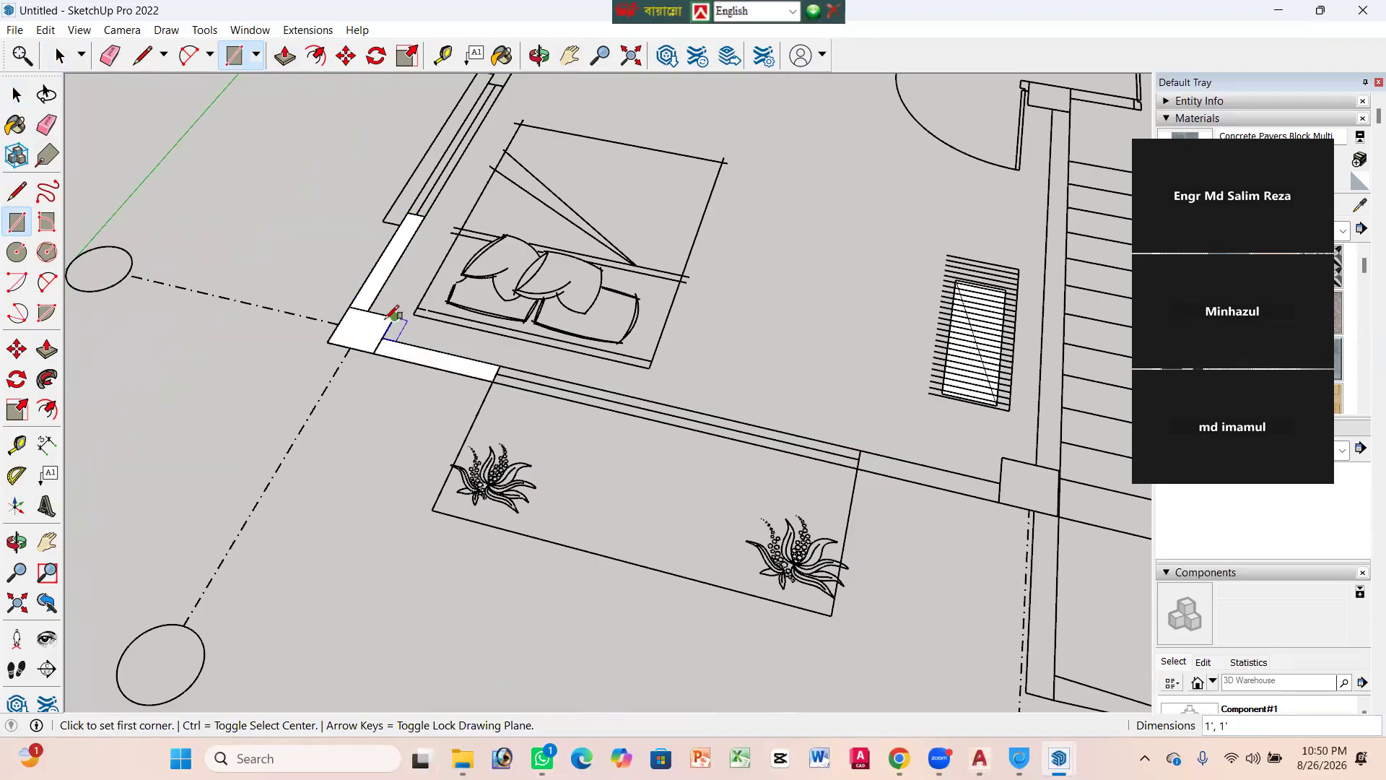
scroll(373, 327, "down", 1)
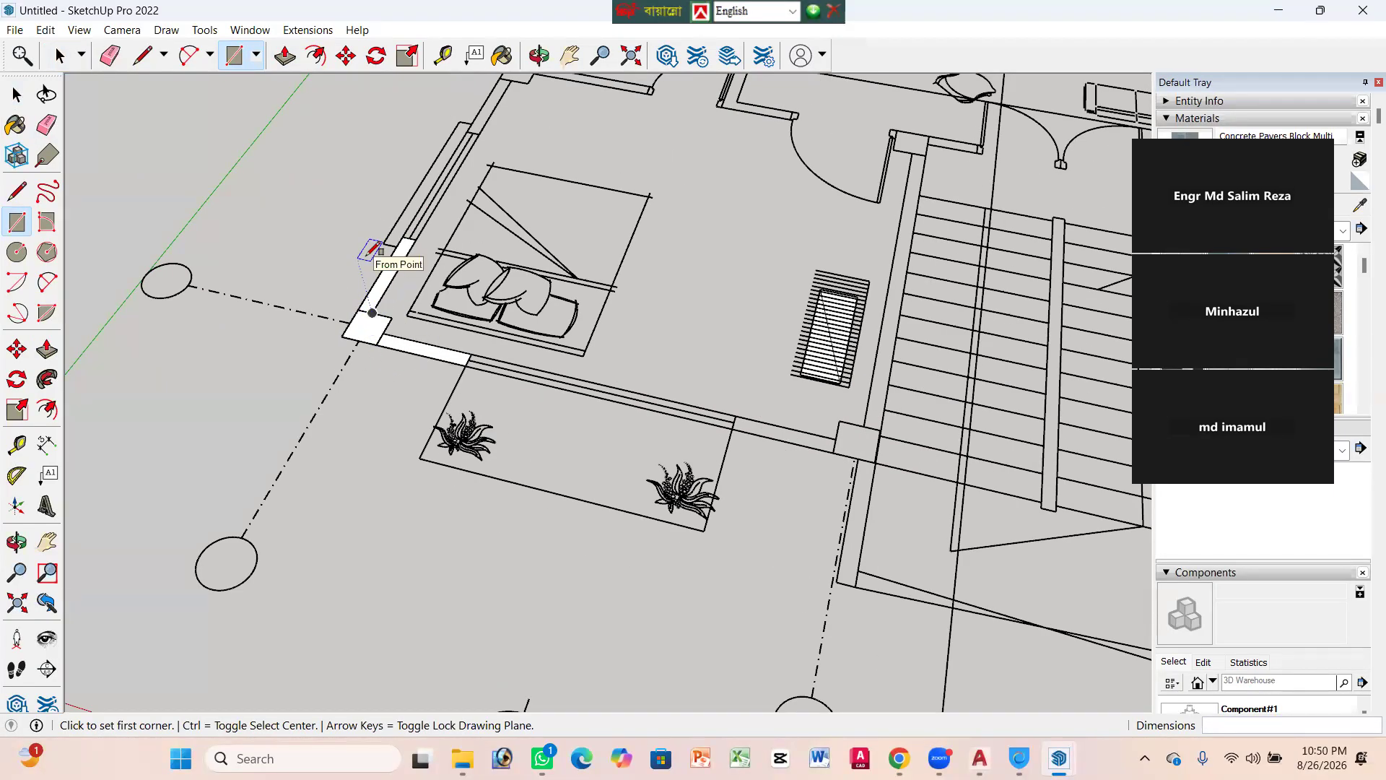
key("space")
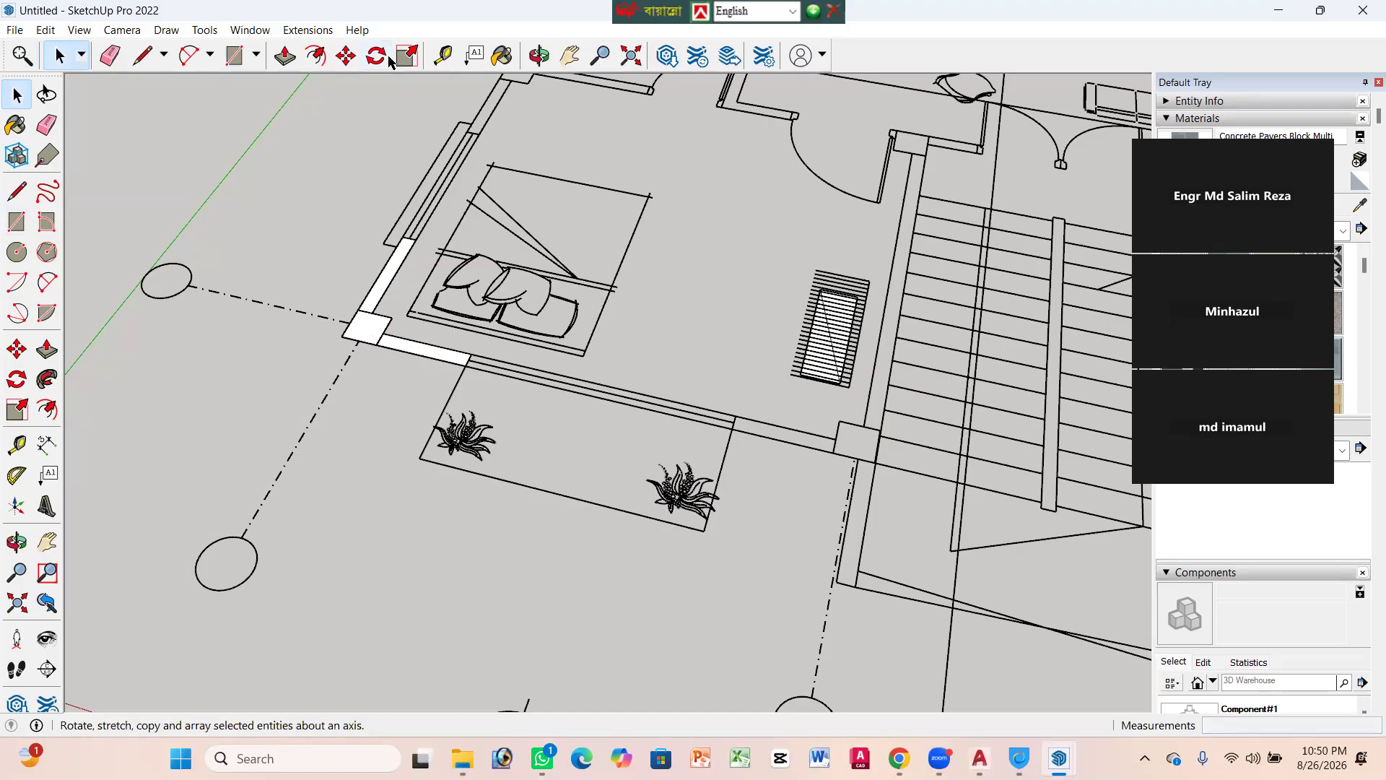
Step: Try to pull the corner column's face up about 5', cancel it and undo the traced rectangle
left_click(287, 56)
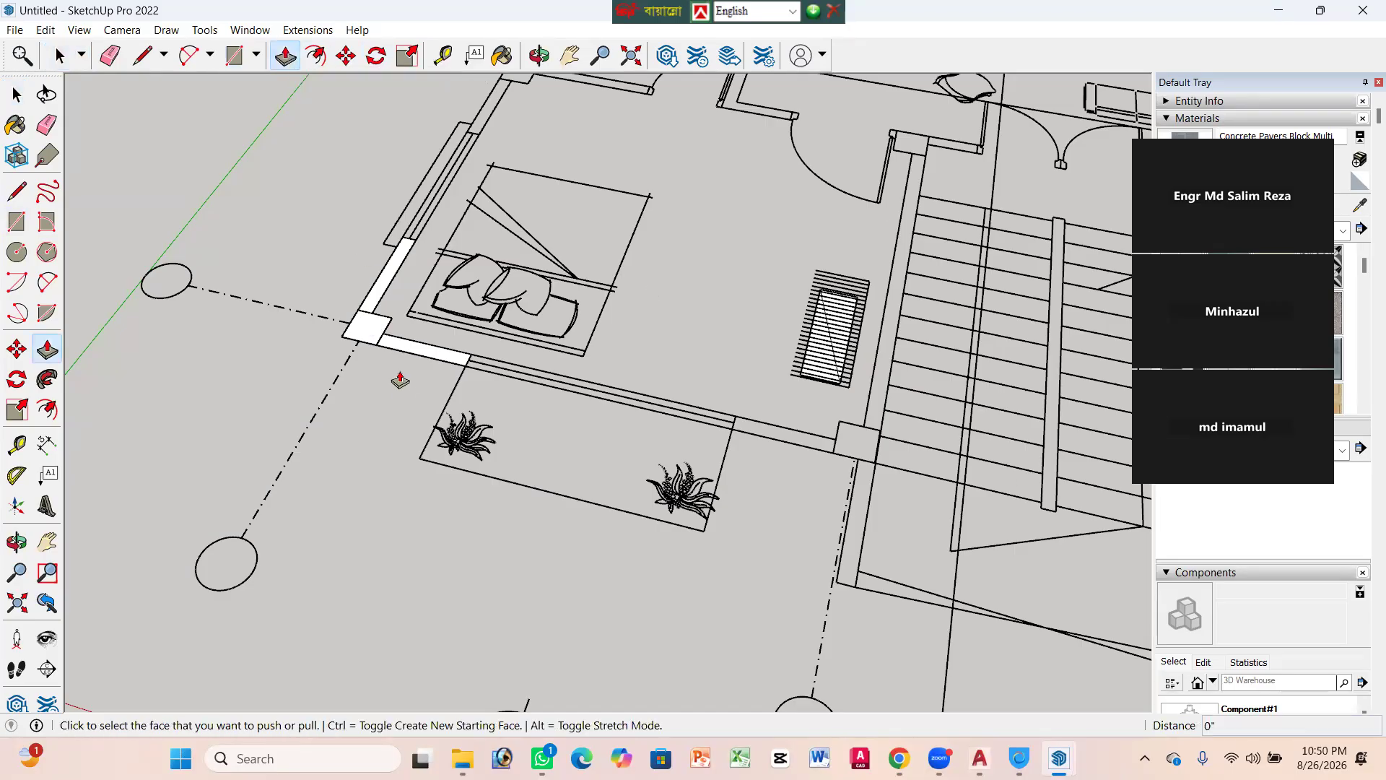
left_click(370, 323)
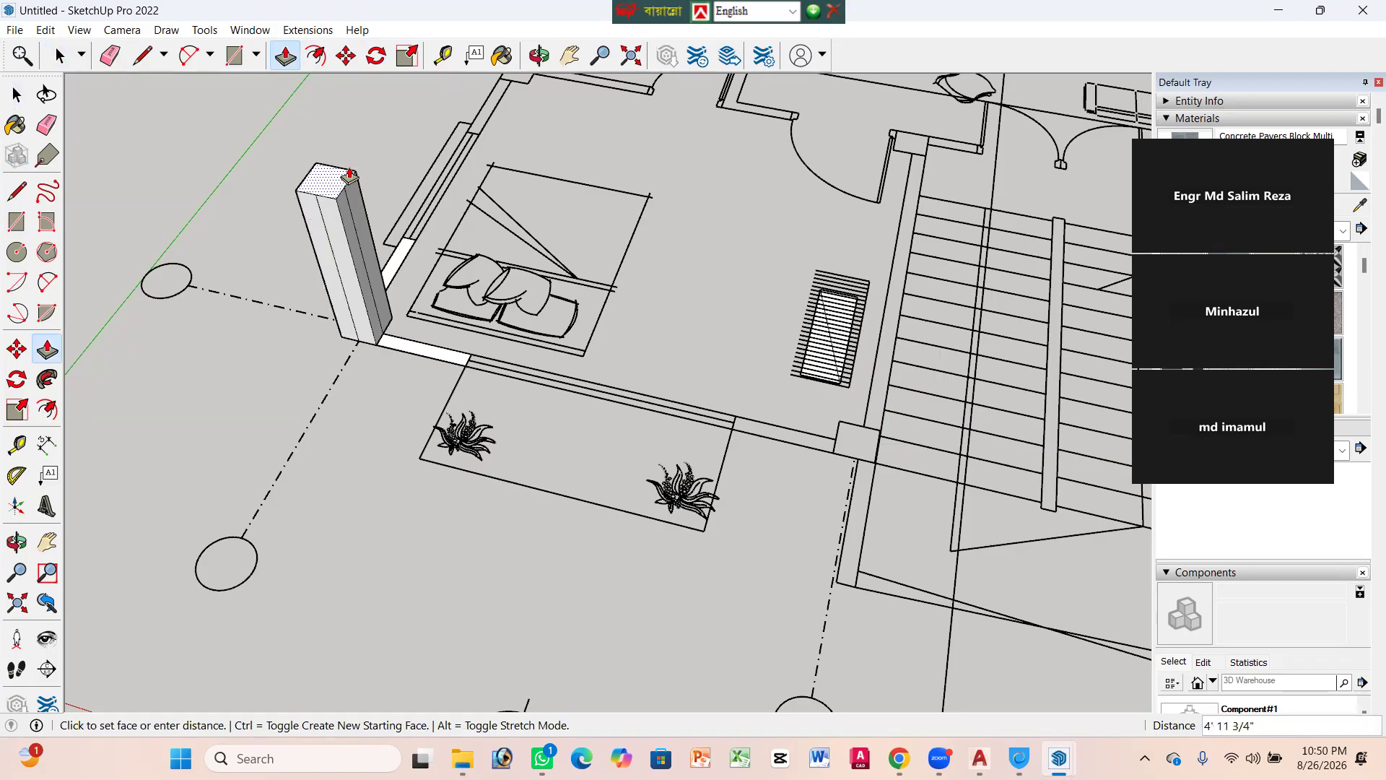
key("Escape")
scroll(504, 345, "down", 2)
scroll(504, 345, "down", 2)
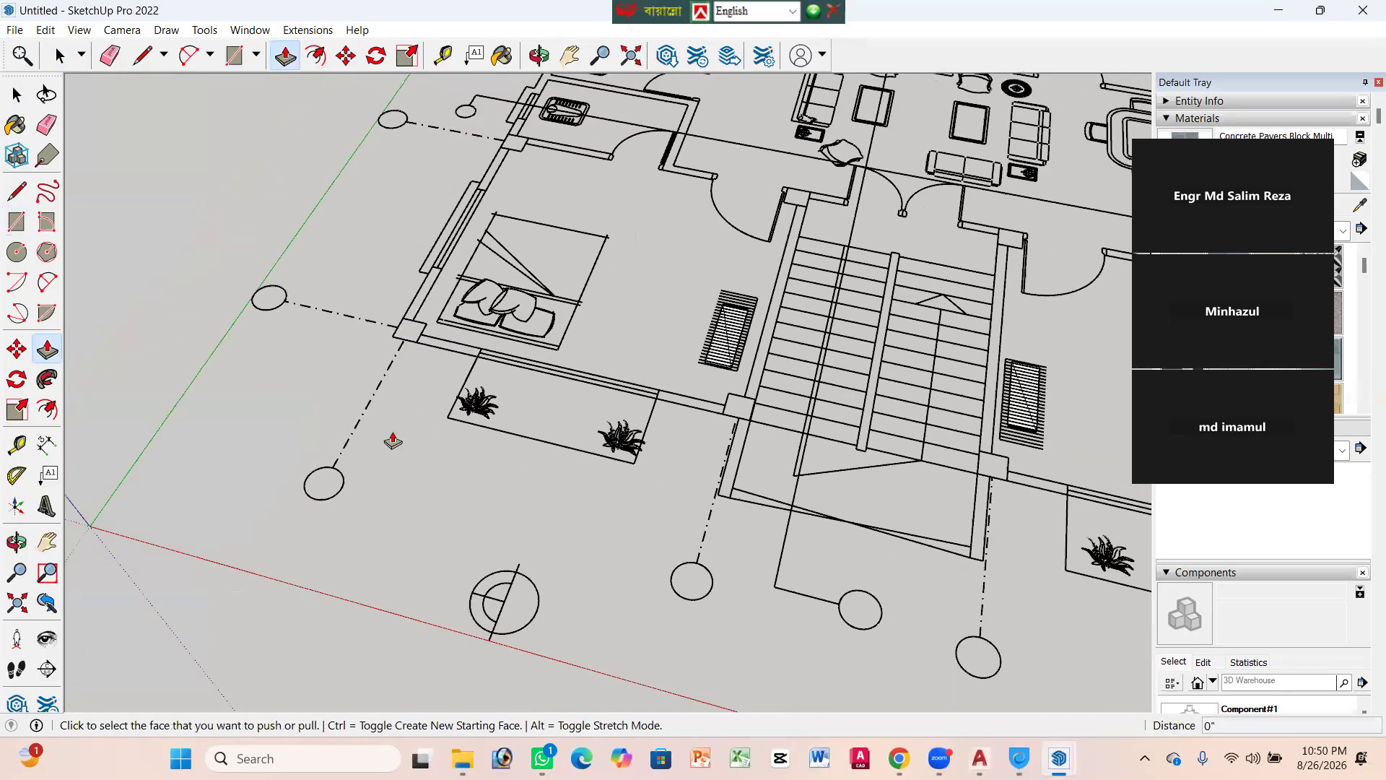
scroll(473, 388, "down", 2)
scroll(473, 388, "down", 5)
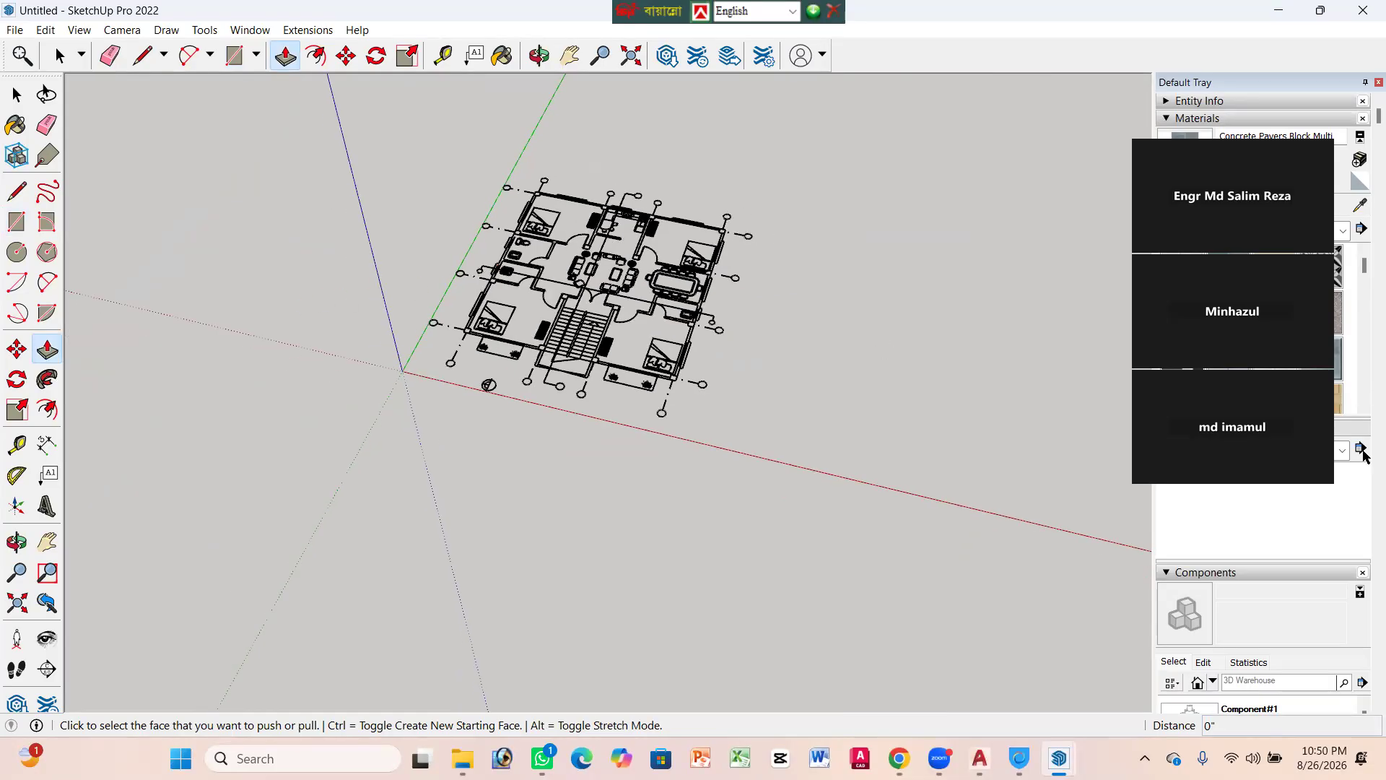
left_click(977, 757)
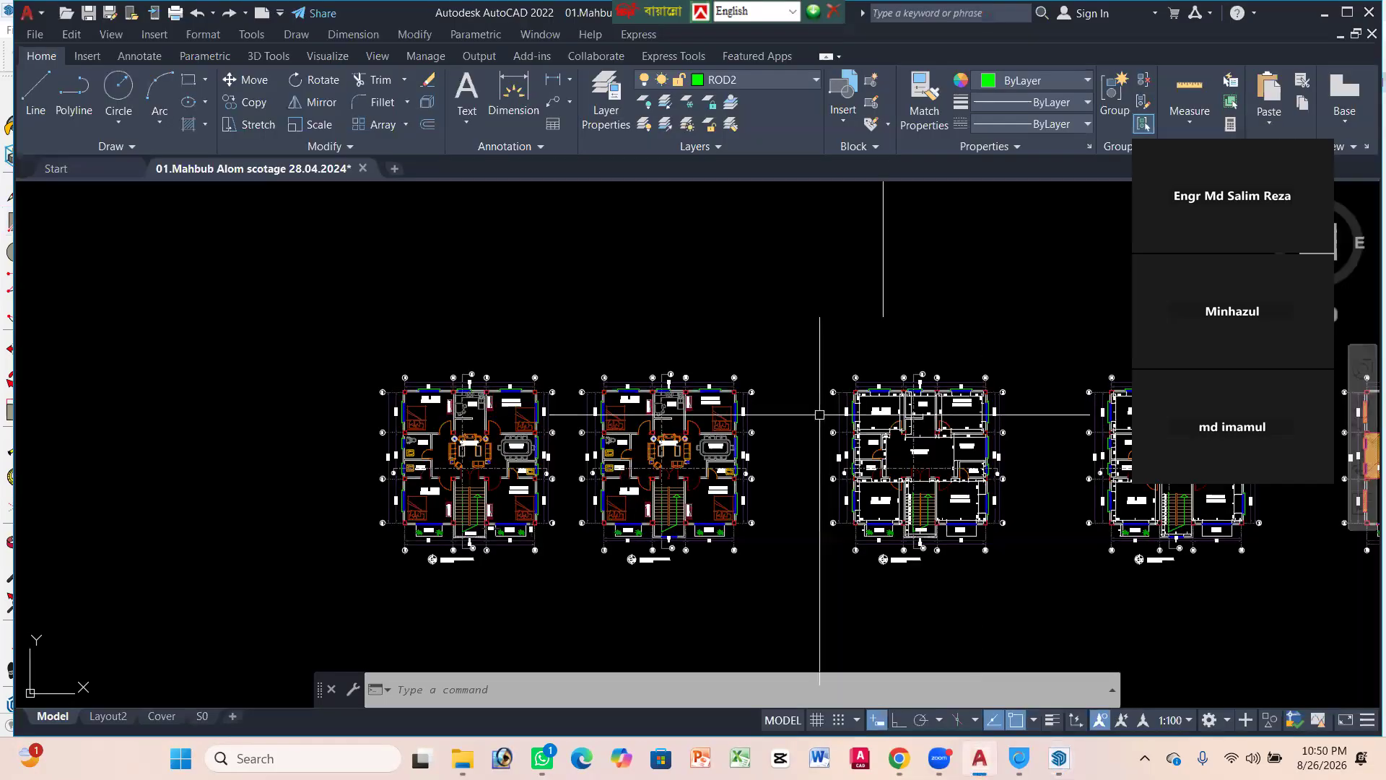
scroll(484, 346, "down", 3)
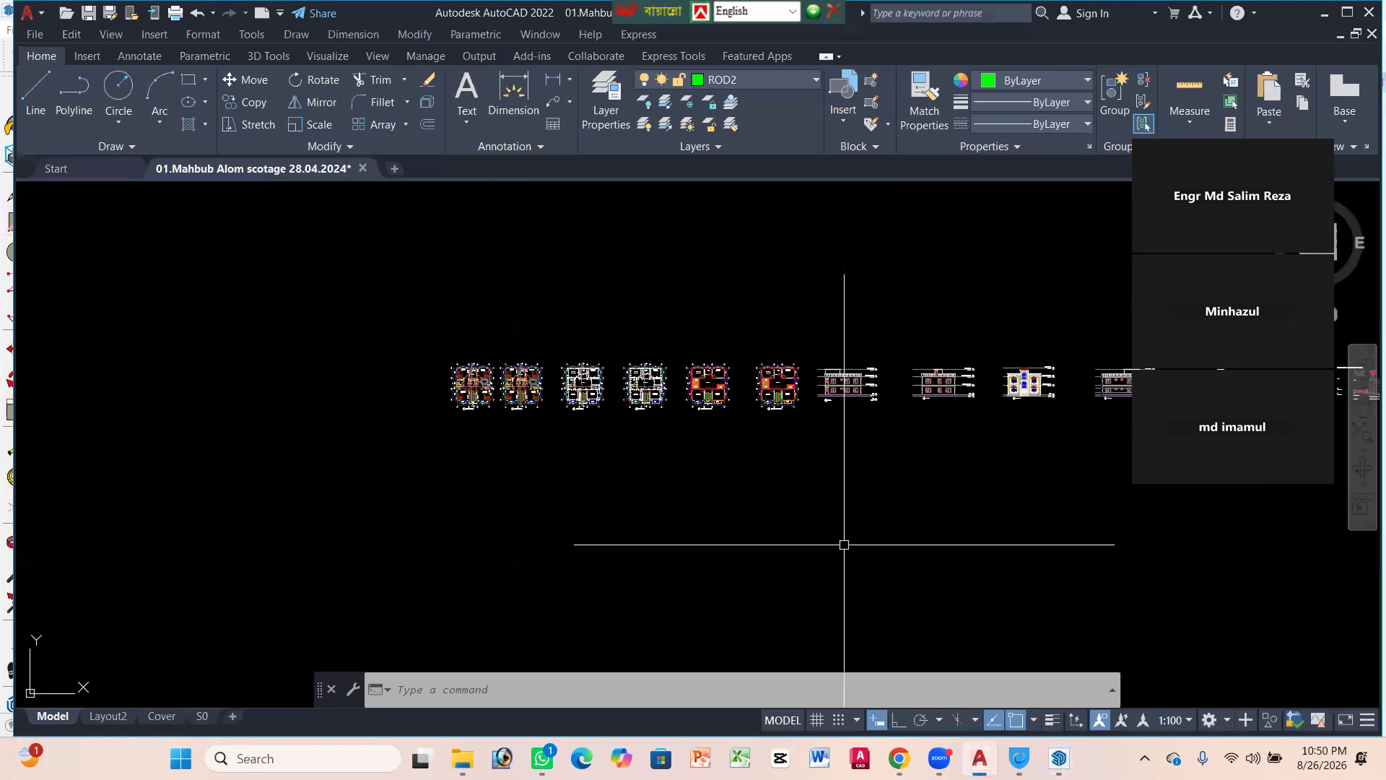
scroll(537, 447, "up", 4)
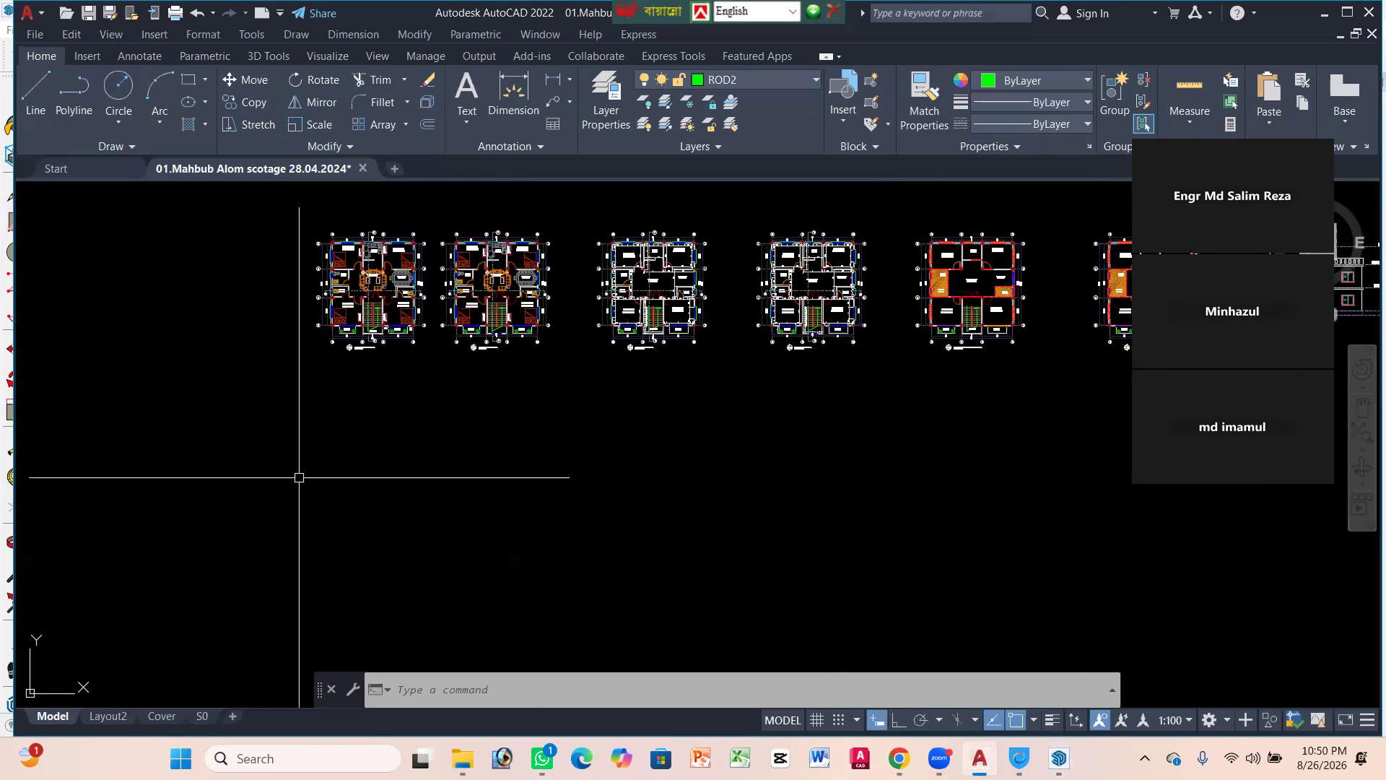
scroll(526, 216, "up", 4)
scroll(613, 318, "down", 2)
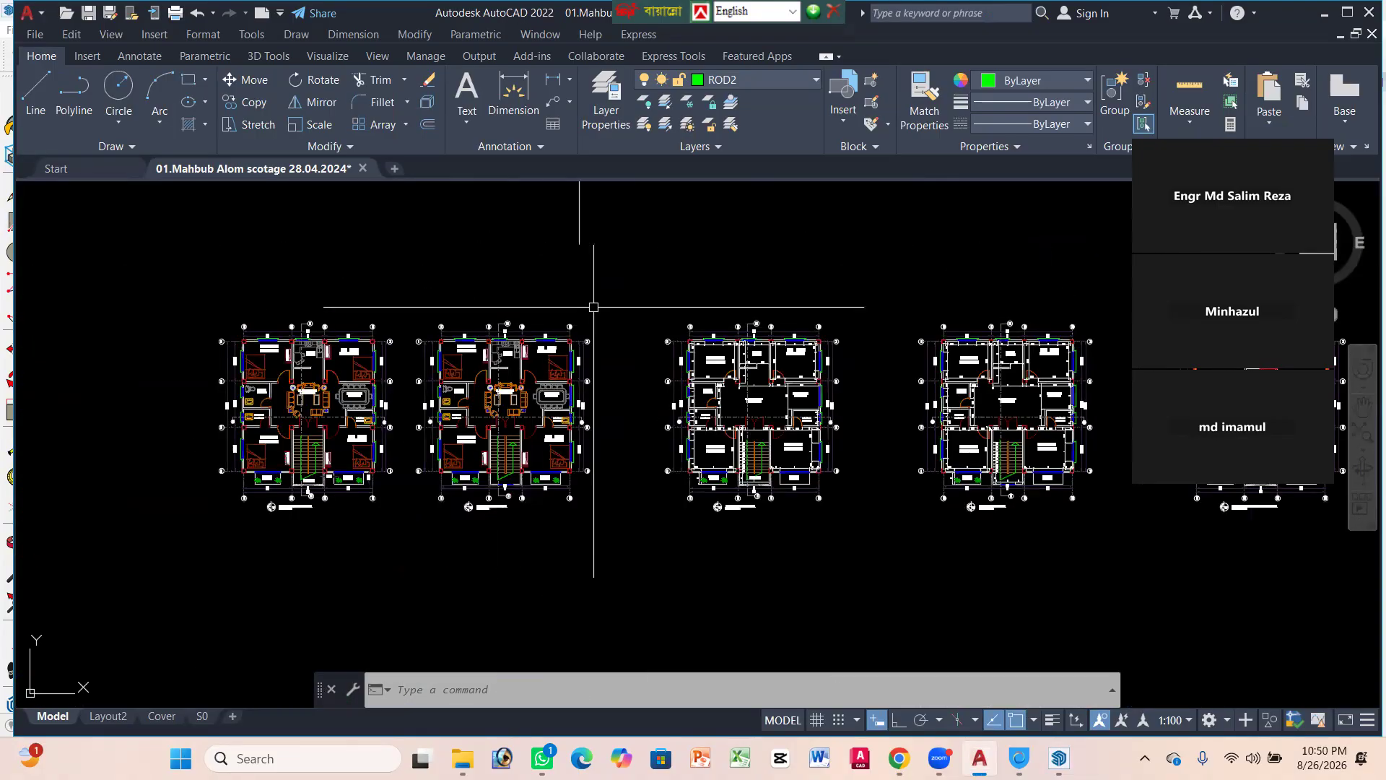
scroll(404, 375, "up", 4)
scroll(449, 367, "down", 2)
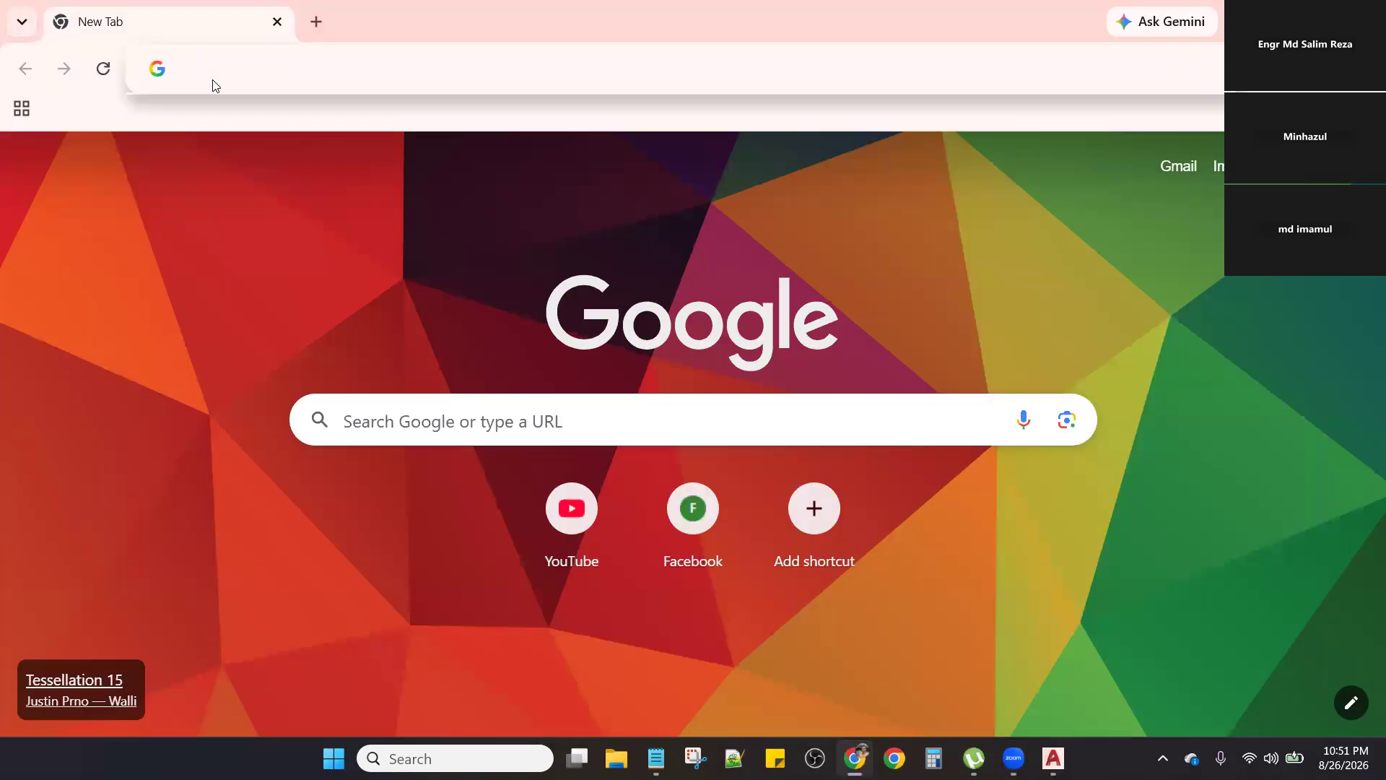
Step: Switch to Chrome, search the web for "maps" and open Google Maps
type("maps")
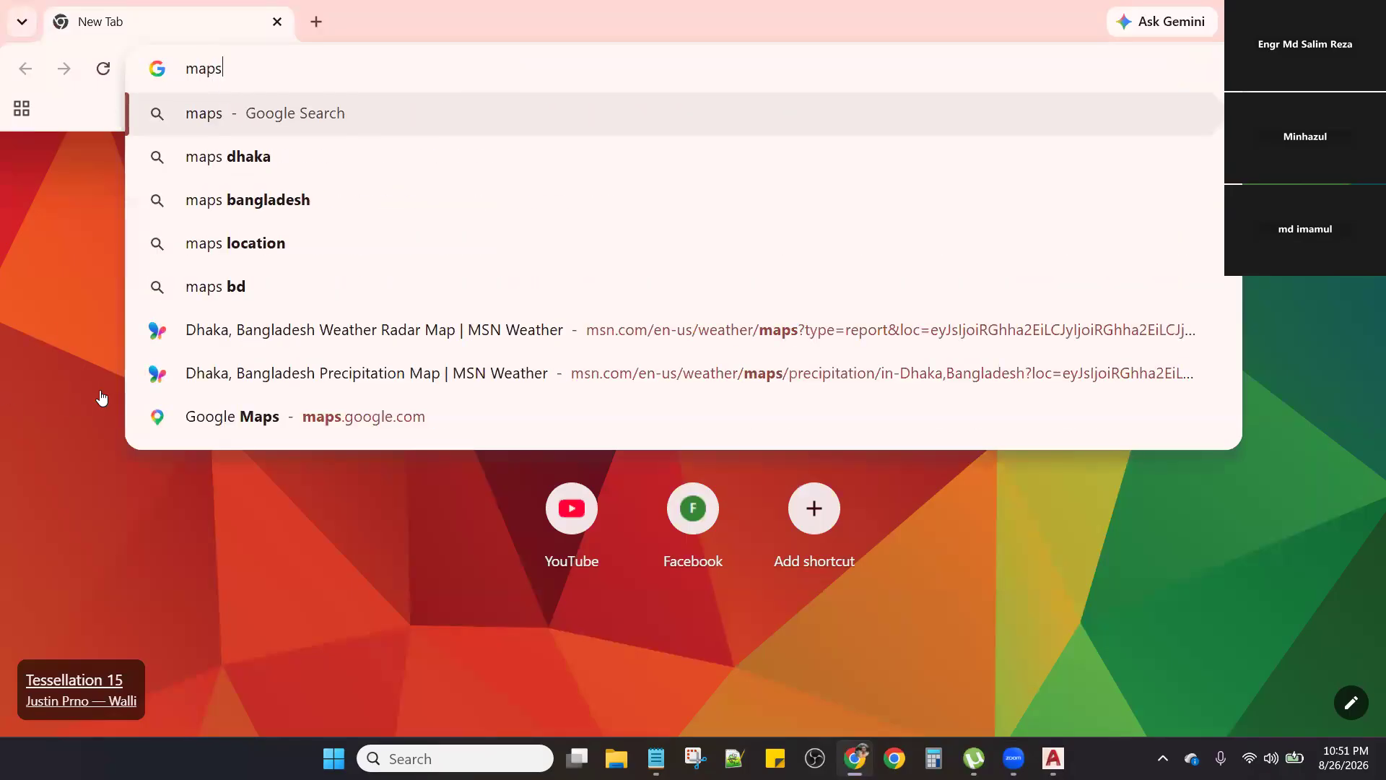
key("Return")
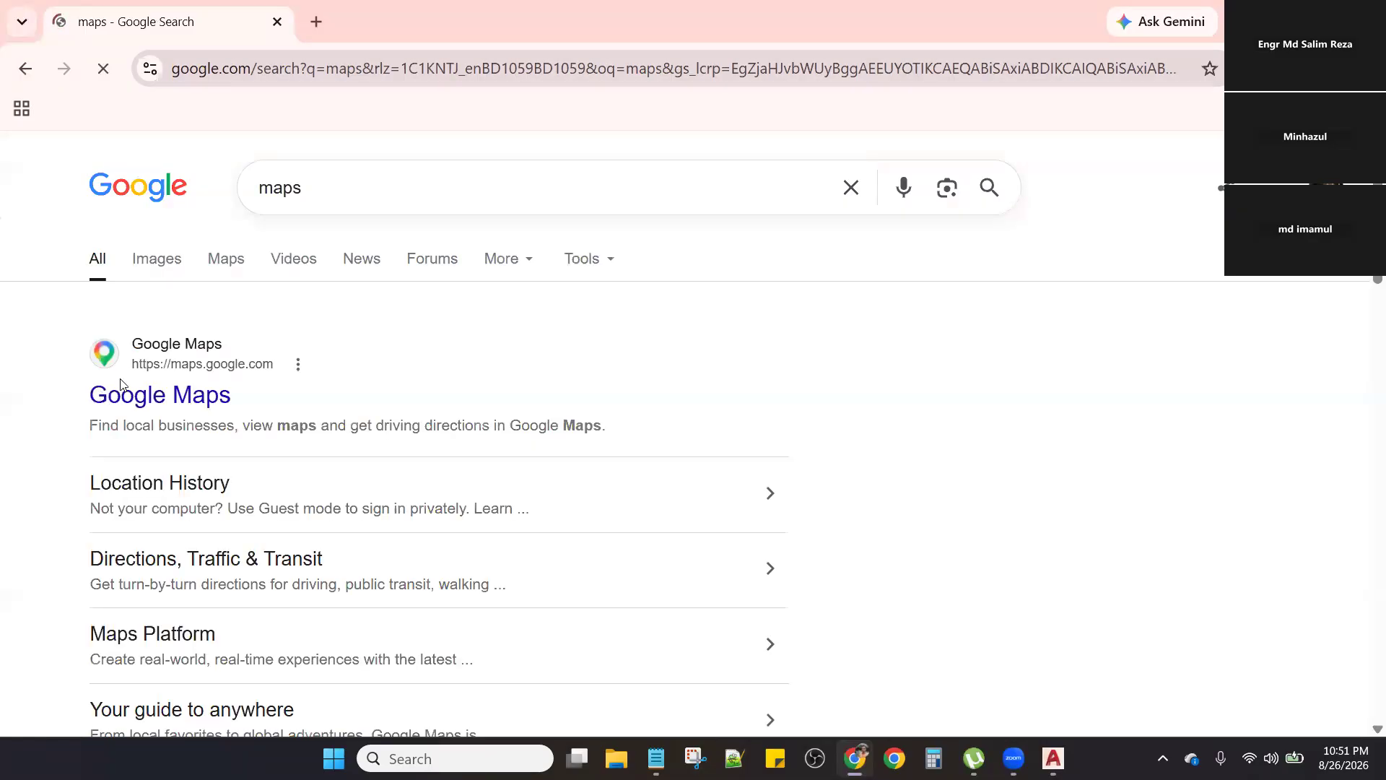
left_click(458, 326)
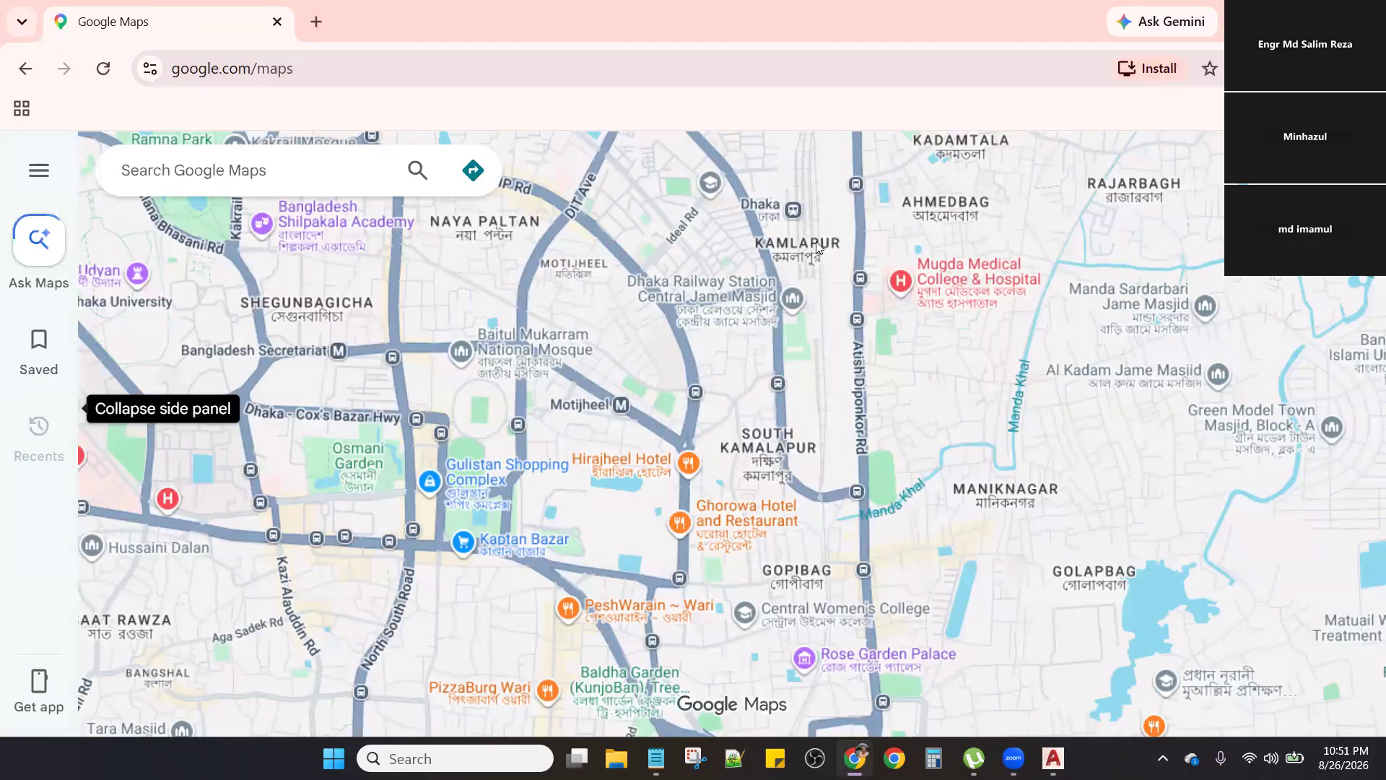
Step: Dismiss the Ask Maps offer and show the coordinates of a point on the open ground north of Arambagh Jame Mosque
scroll(652, 371, "up", 2)
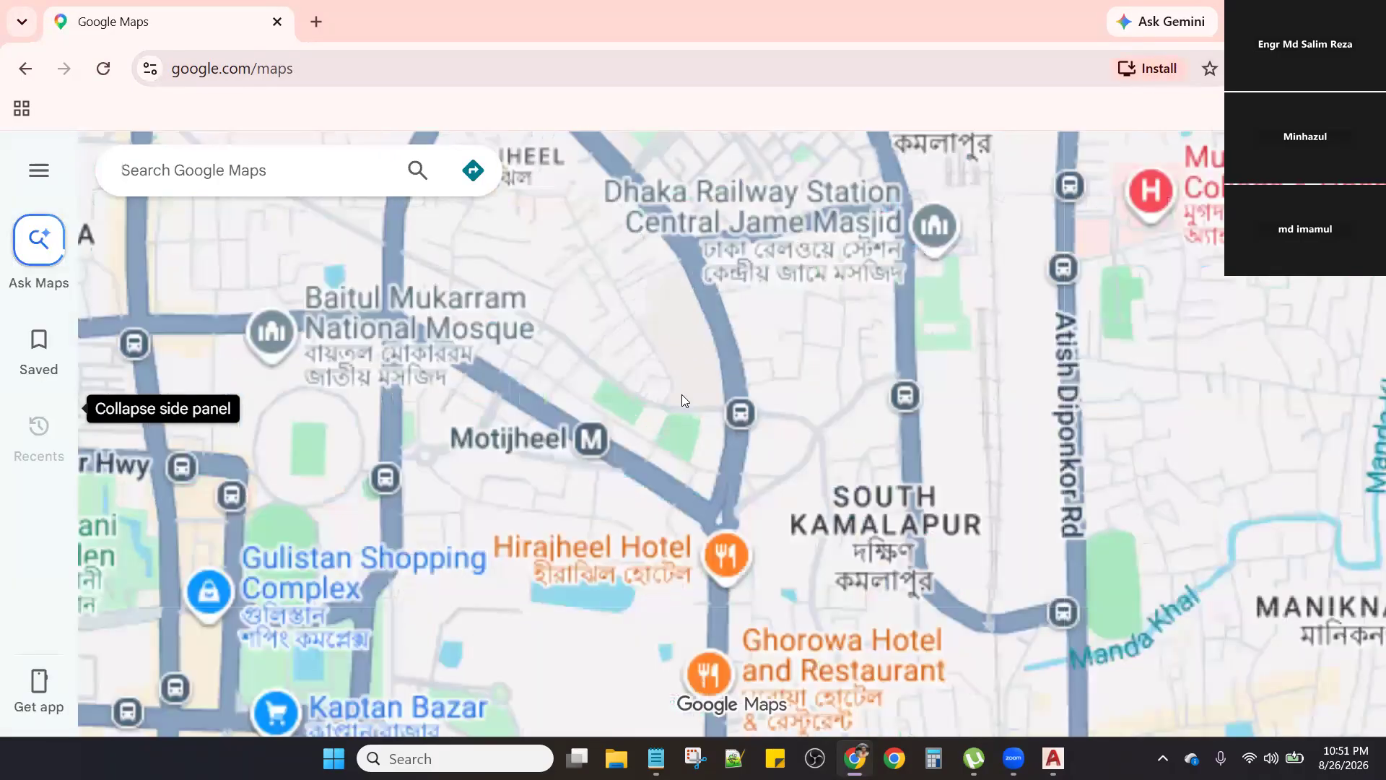
scroll(682, 394, "up", 3)
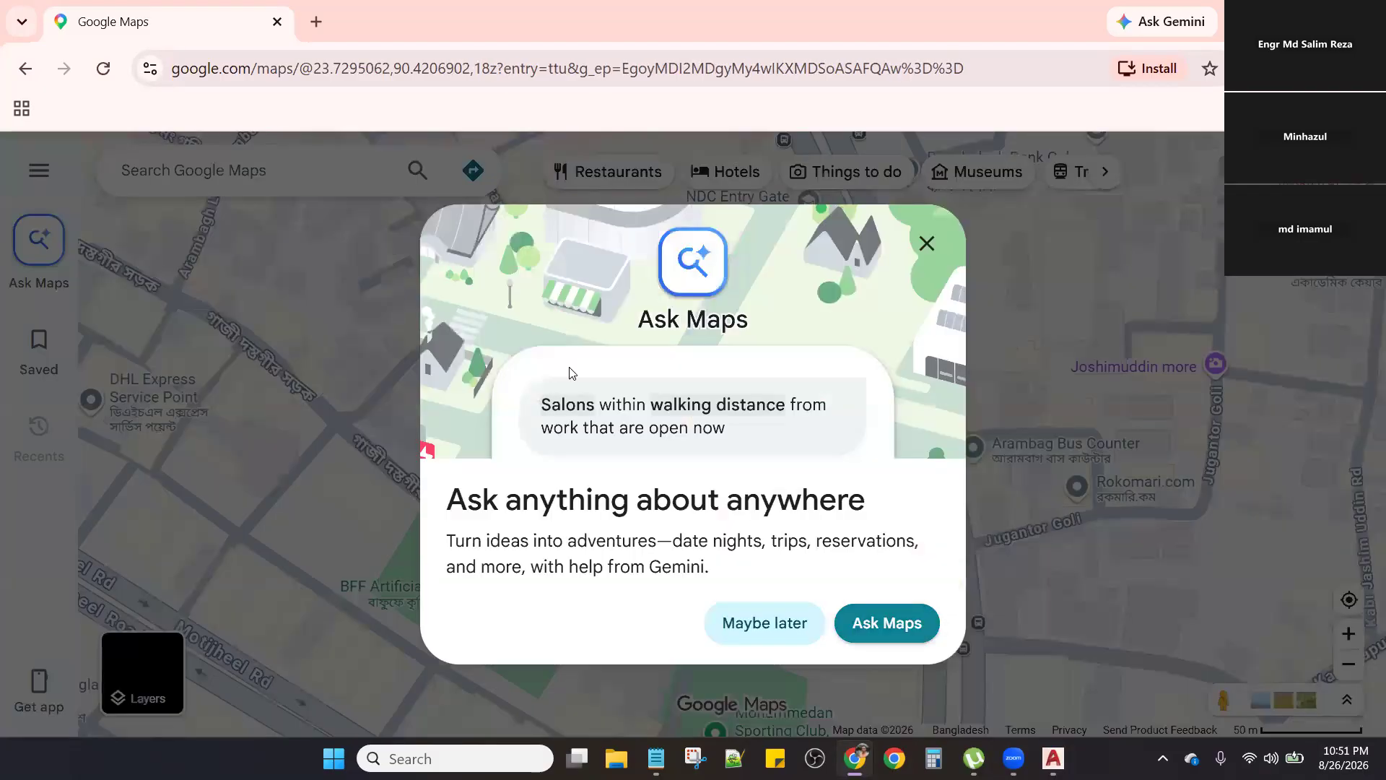
left_click(655, 707)
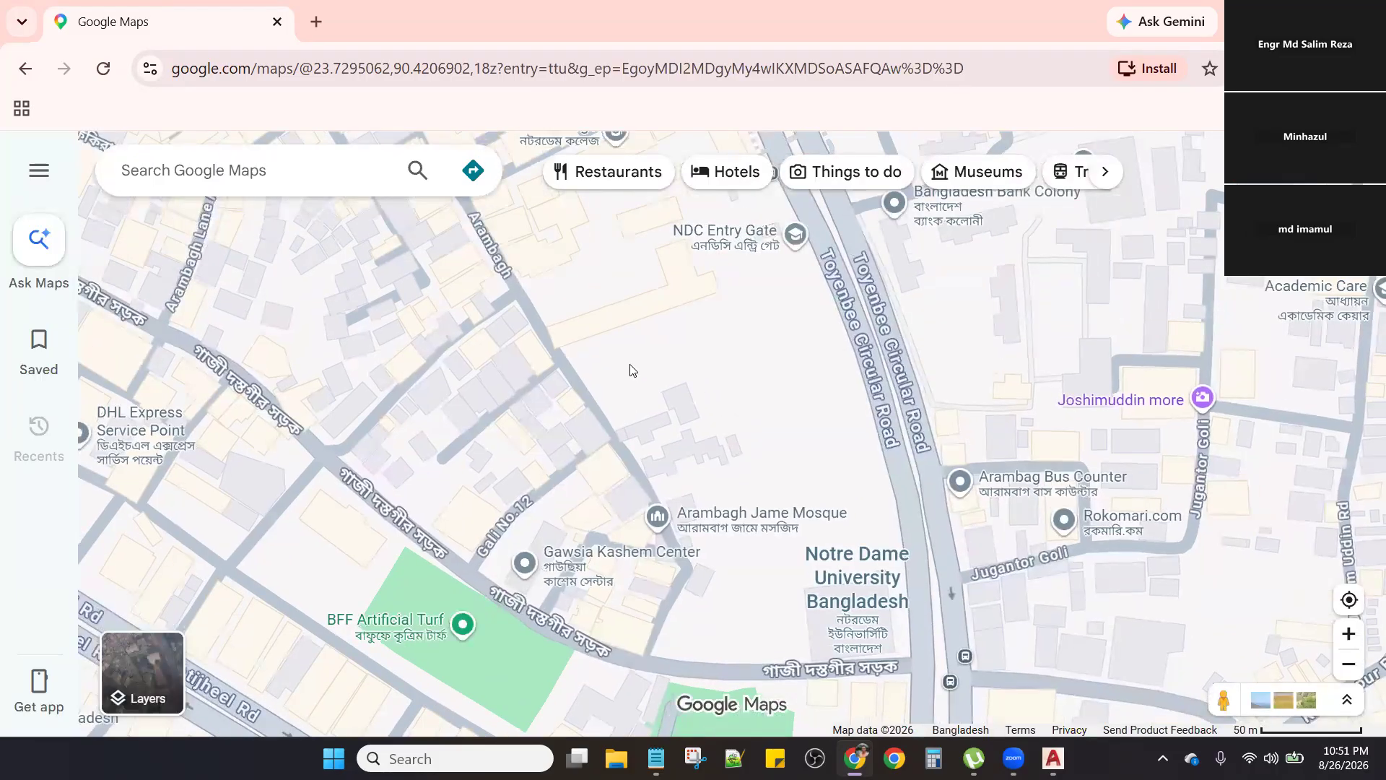
left_click(630, 365)
scroll(631, 365, "up", 4)
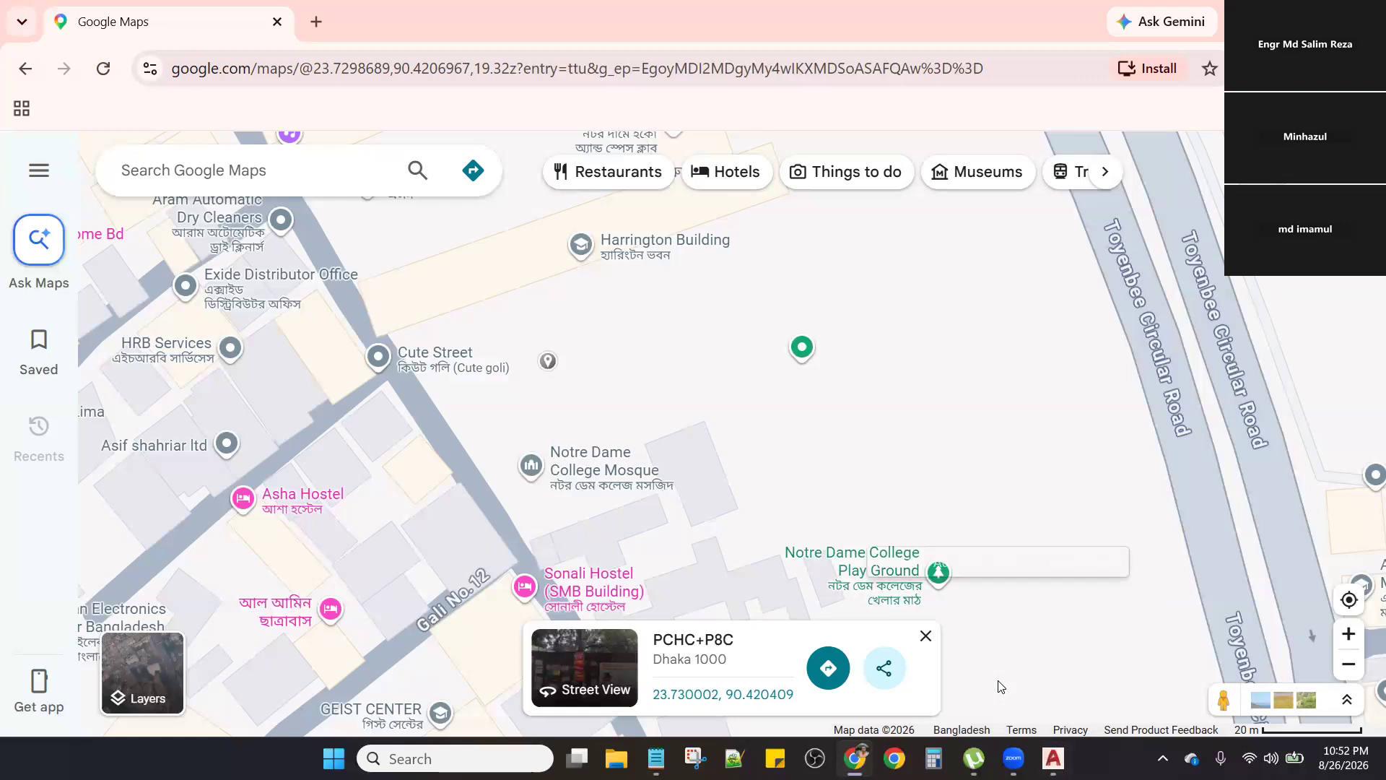
key("XF86AudioRaiseVolume")
key("XF86AudioRaiseVolume")
key("XF86AudioRaiseVolume")
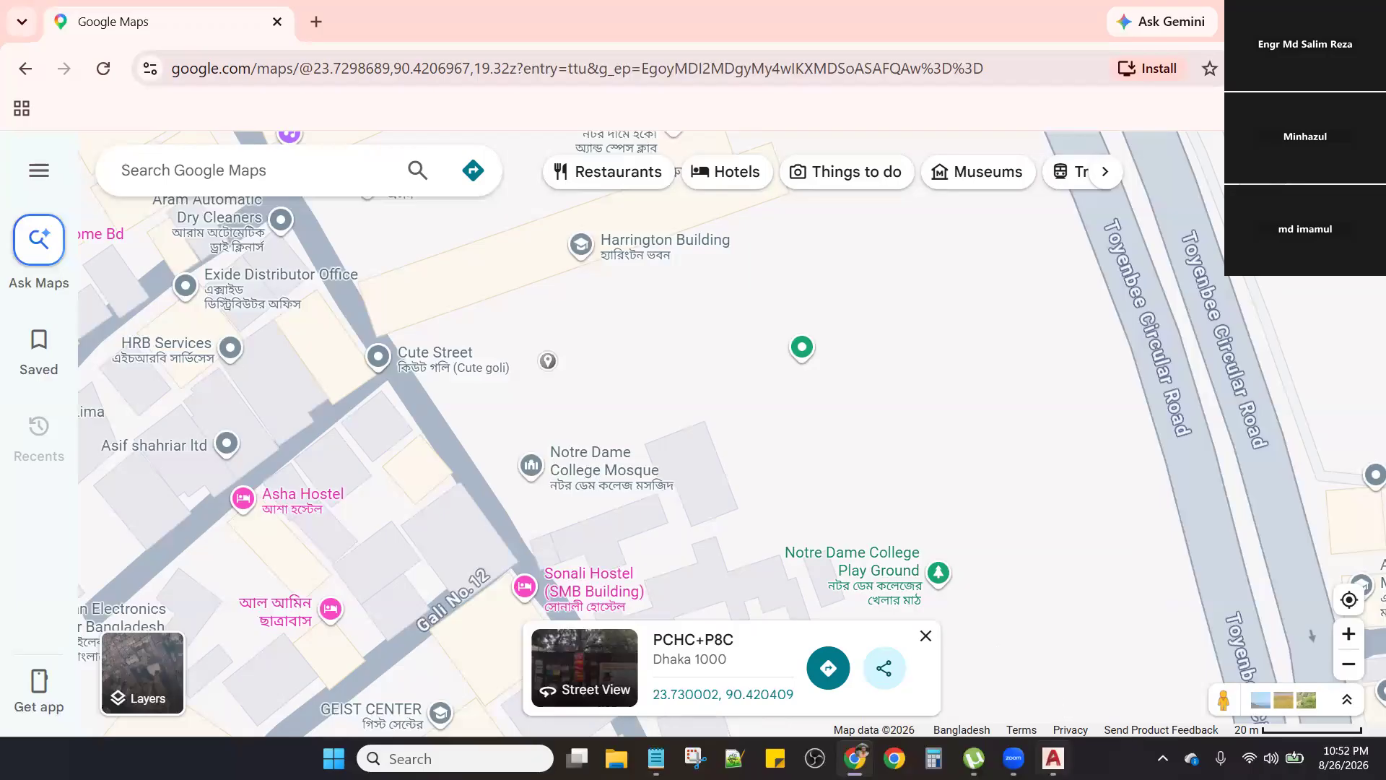
Step: Switch to Drawing1.dwg in AutoCAD 2020 and erase the existing six-sided boundary polyline
mouse_move(1054, 758)
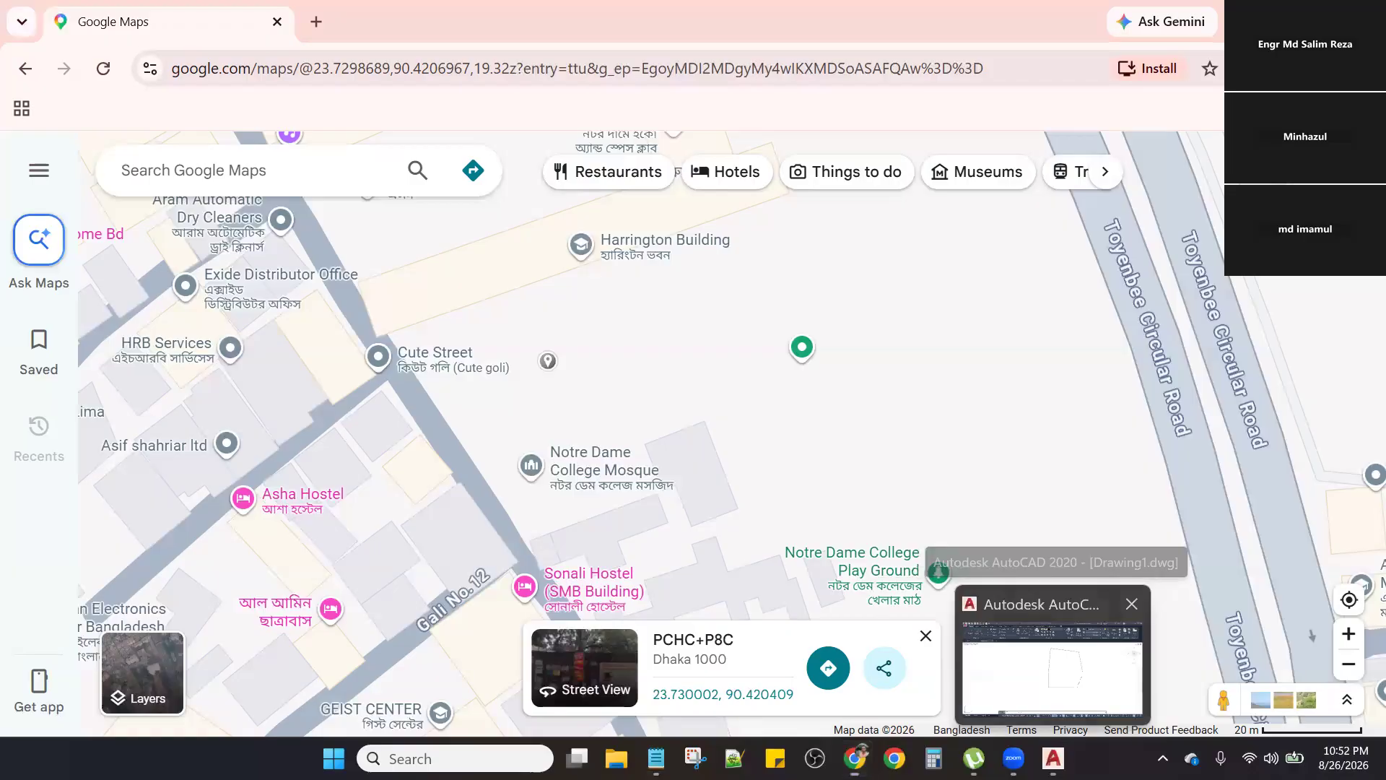
left_click(1053, 661)
middle_click_drag(813, 435, 734, 462)
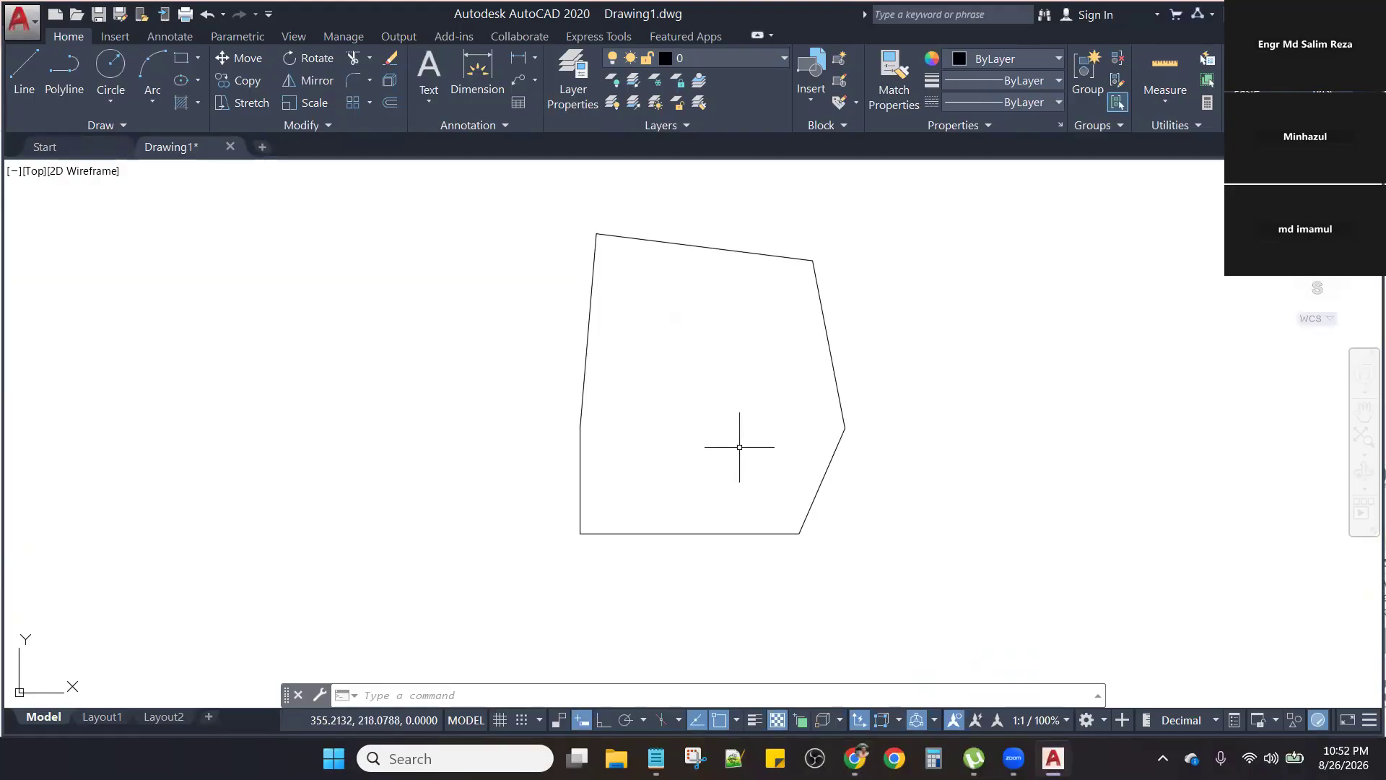
middle_click_drag(742, 424, 719, 434)
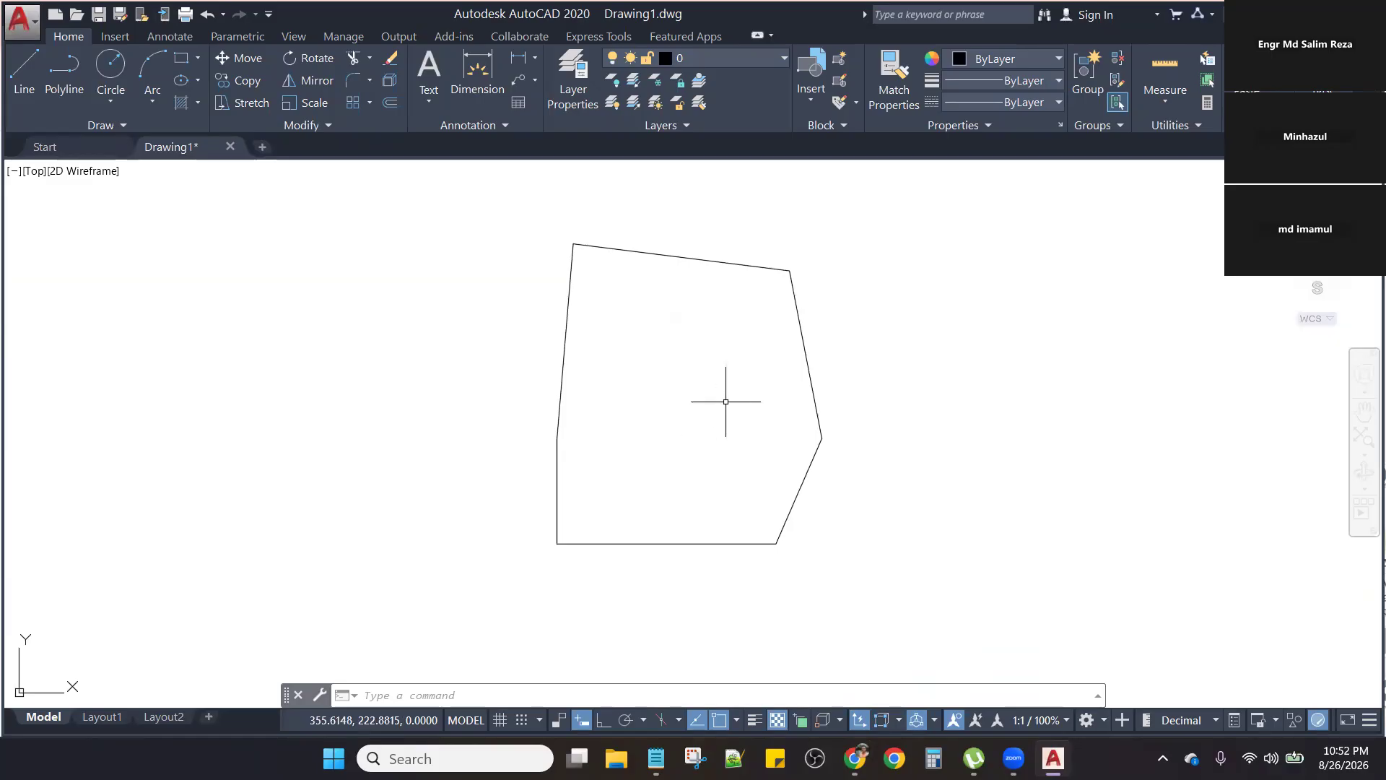
left_click(908, 228)
left_click(470, 582)
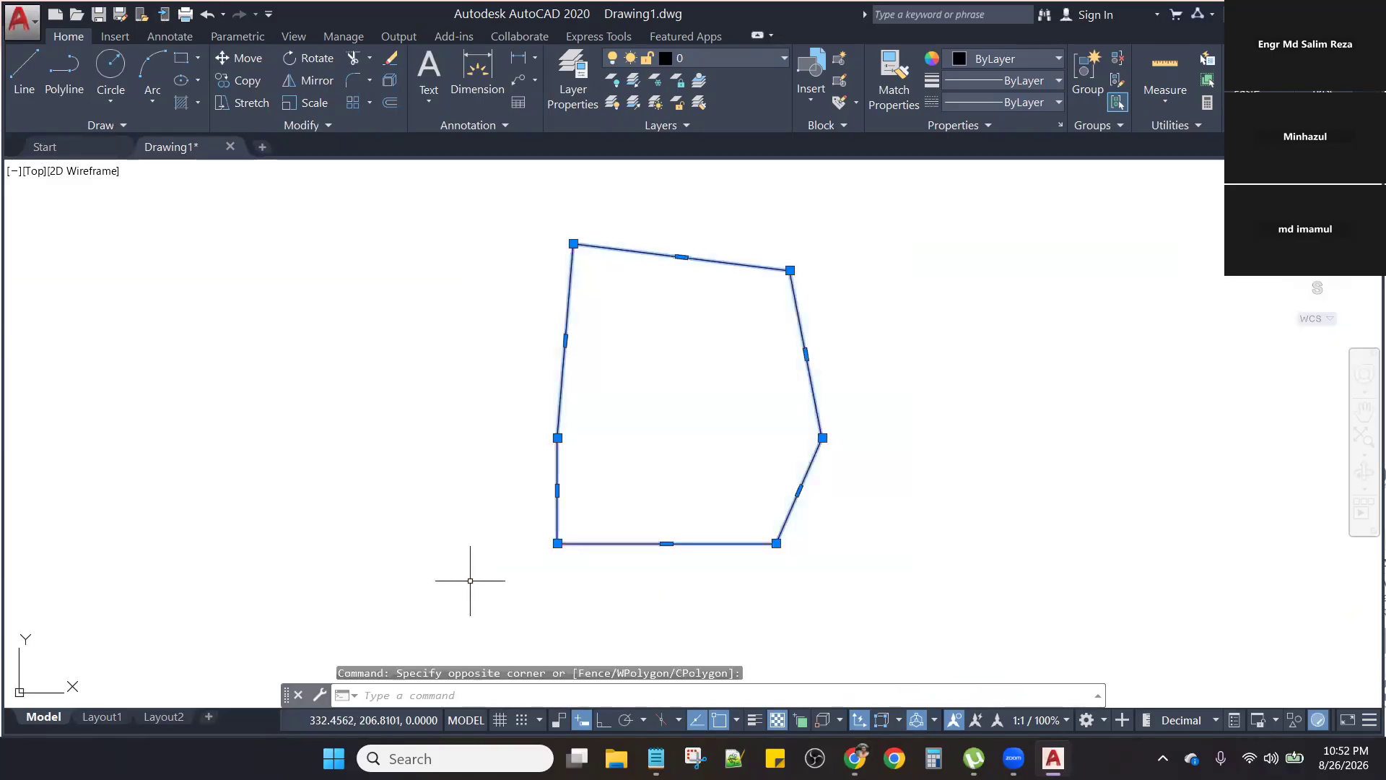
key("Delete")
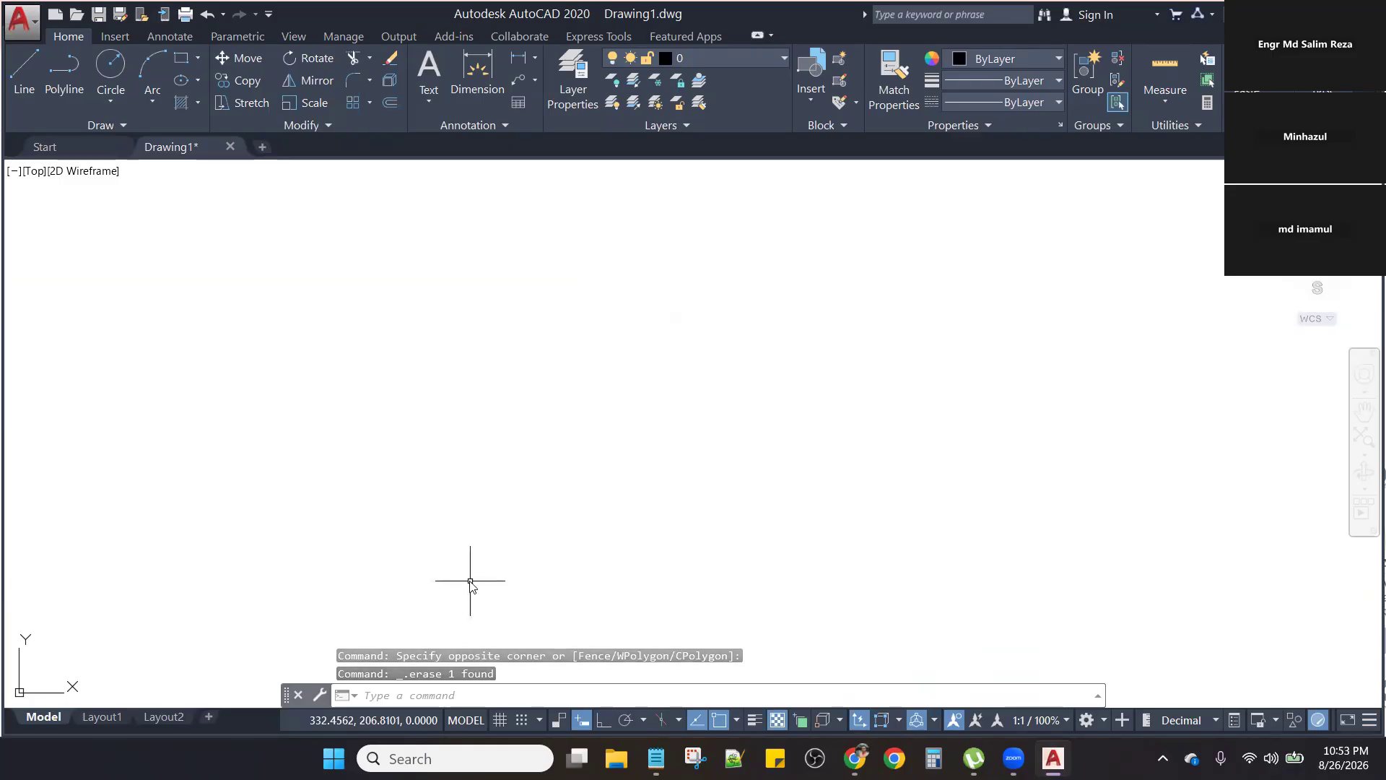
Step: Draw the boundary polyline from the copied coordinate list, ending with points 362.00,235.50, 342.00,238.00, 340.50,220.00 and 340.50,210.25
type("PL")
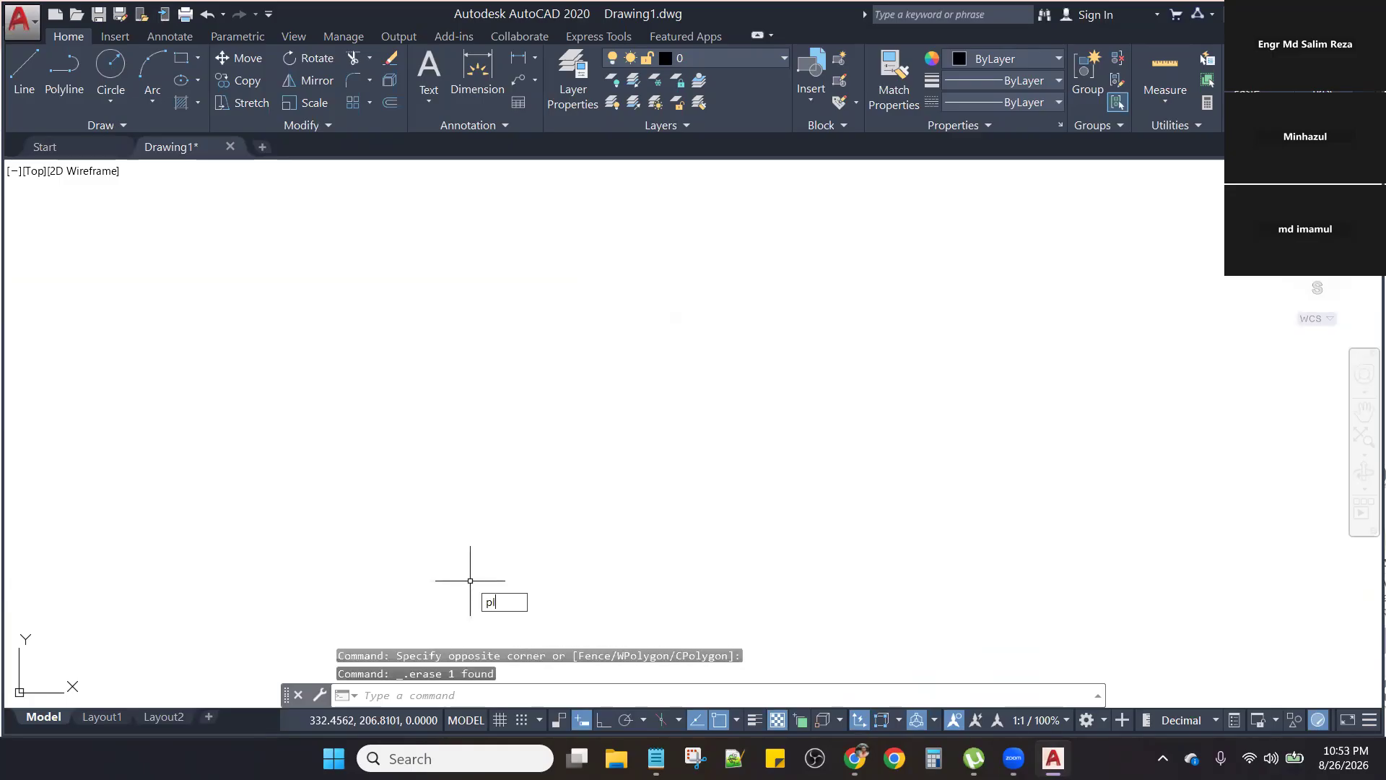
key("Return")
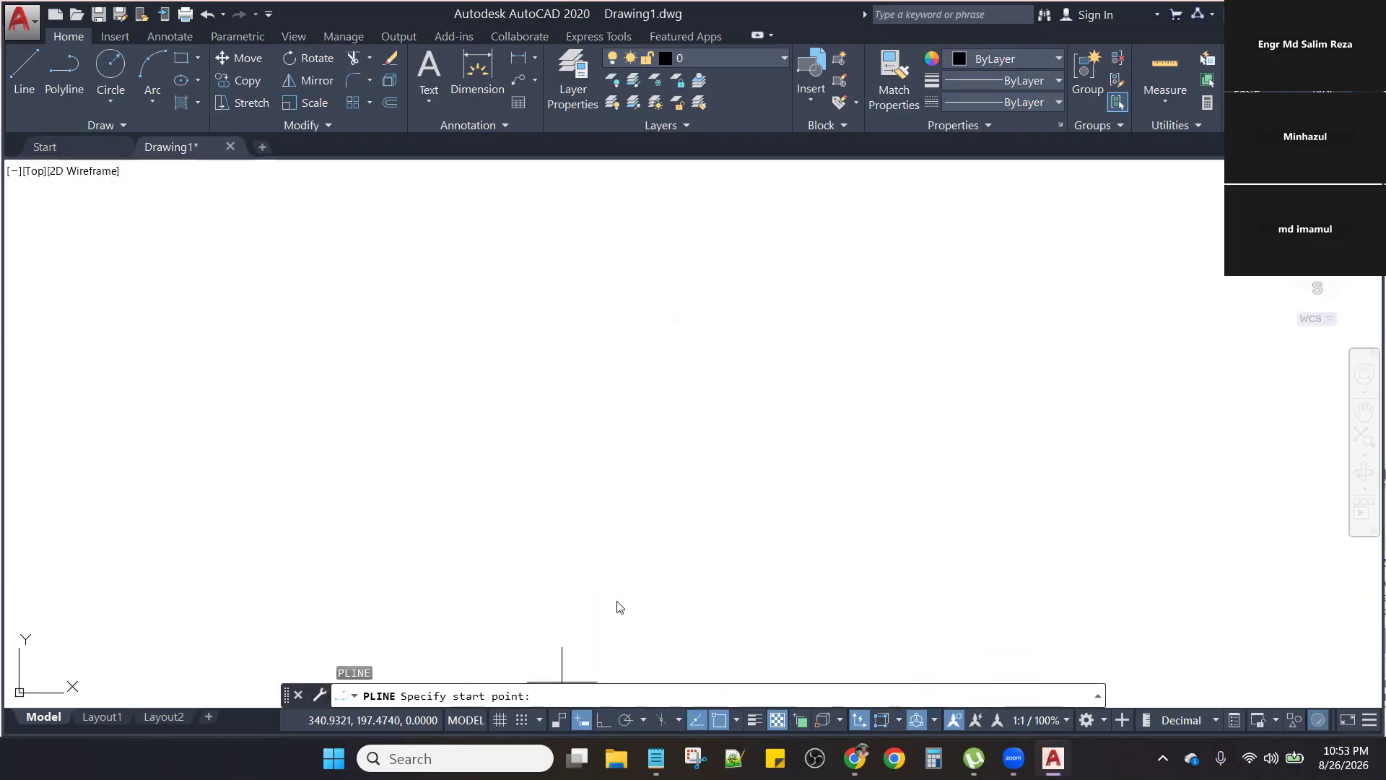
right_click(563, 694)
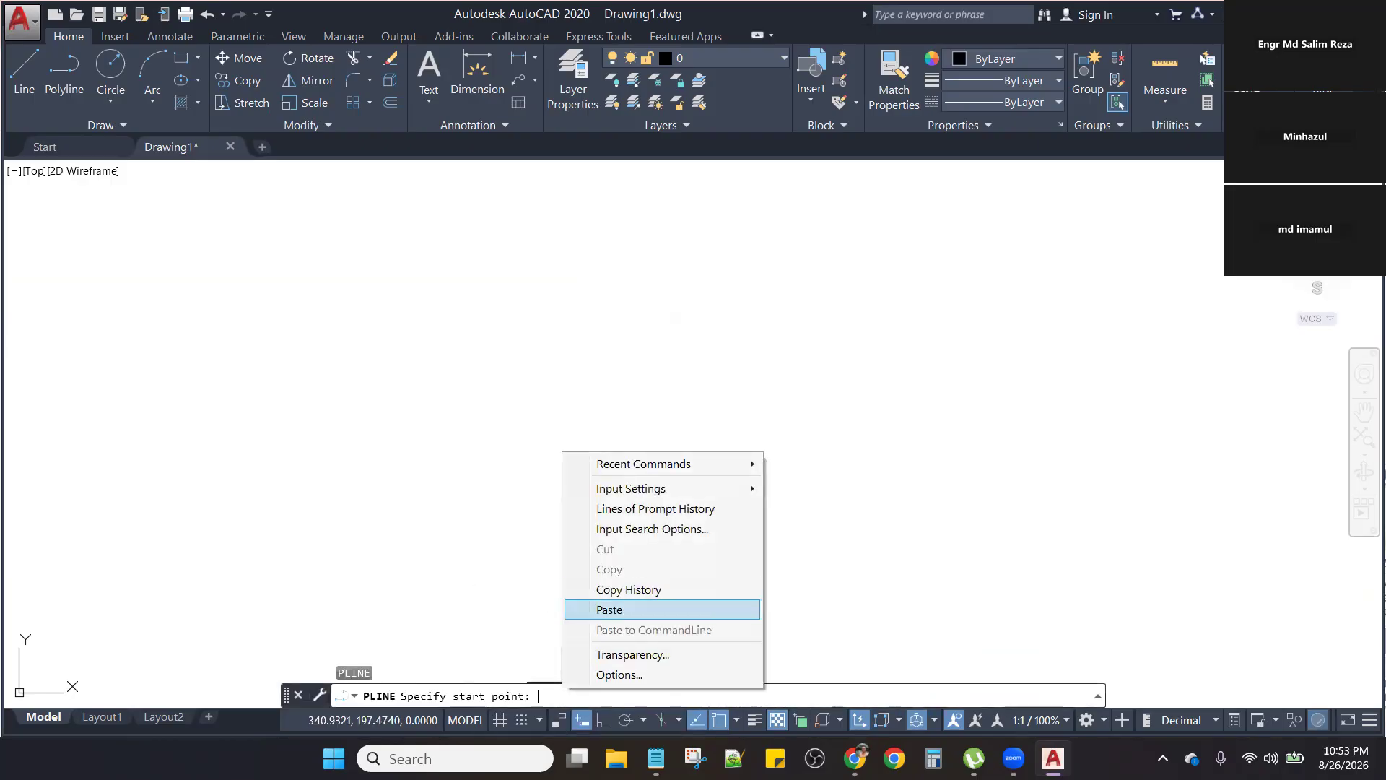
left_click(609, 610)
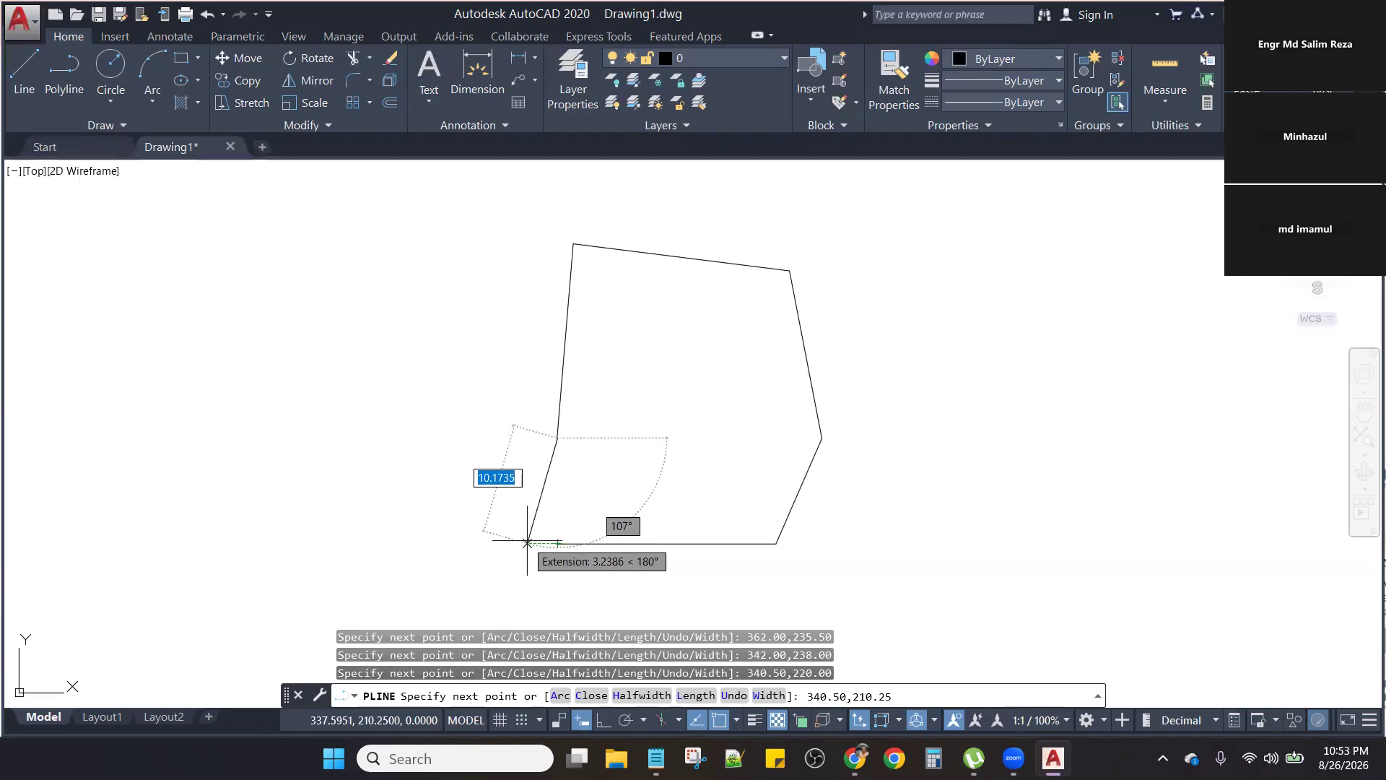
left_click(557, 543)
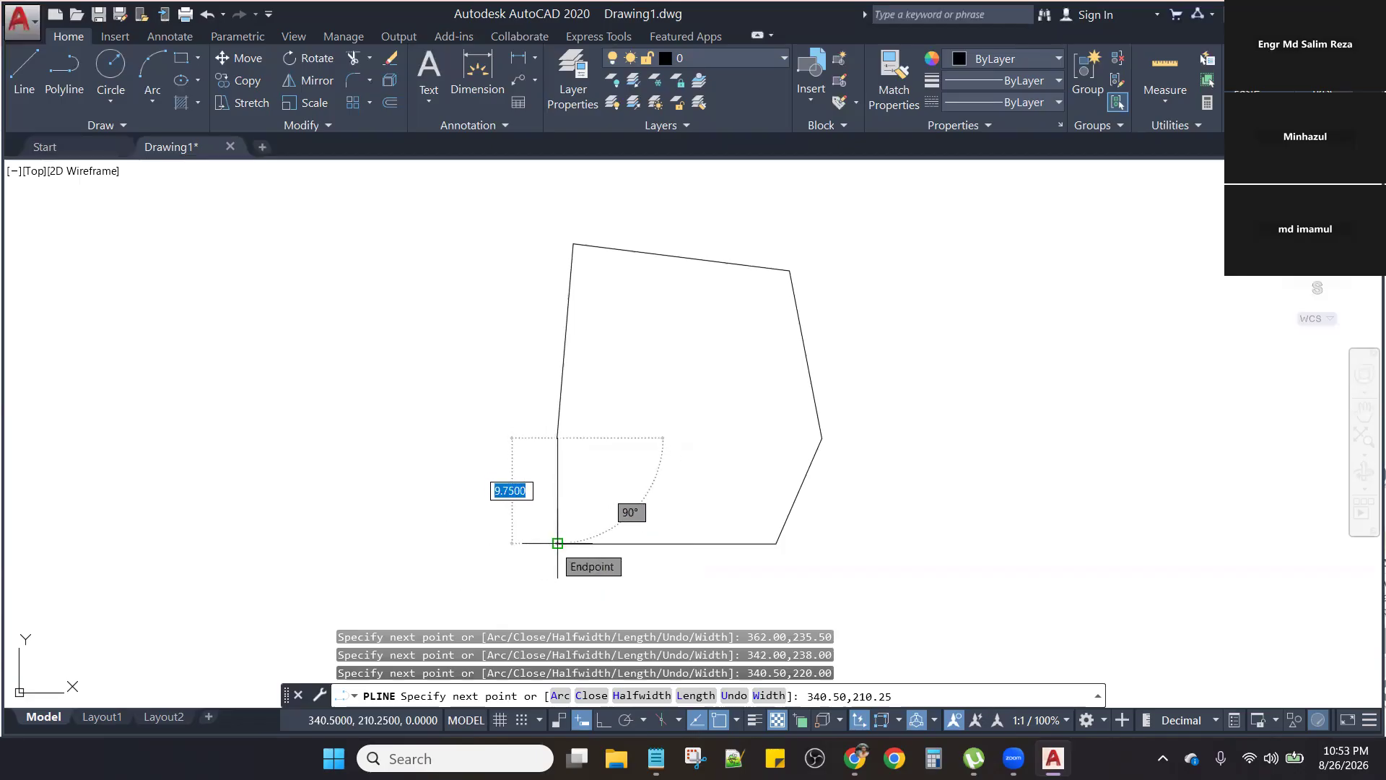
key("Escape")
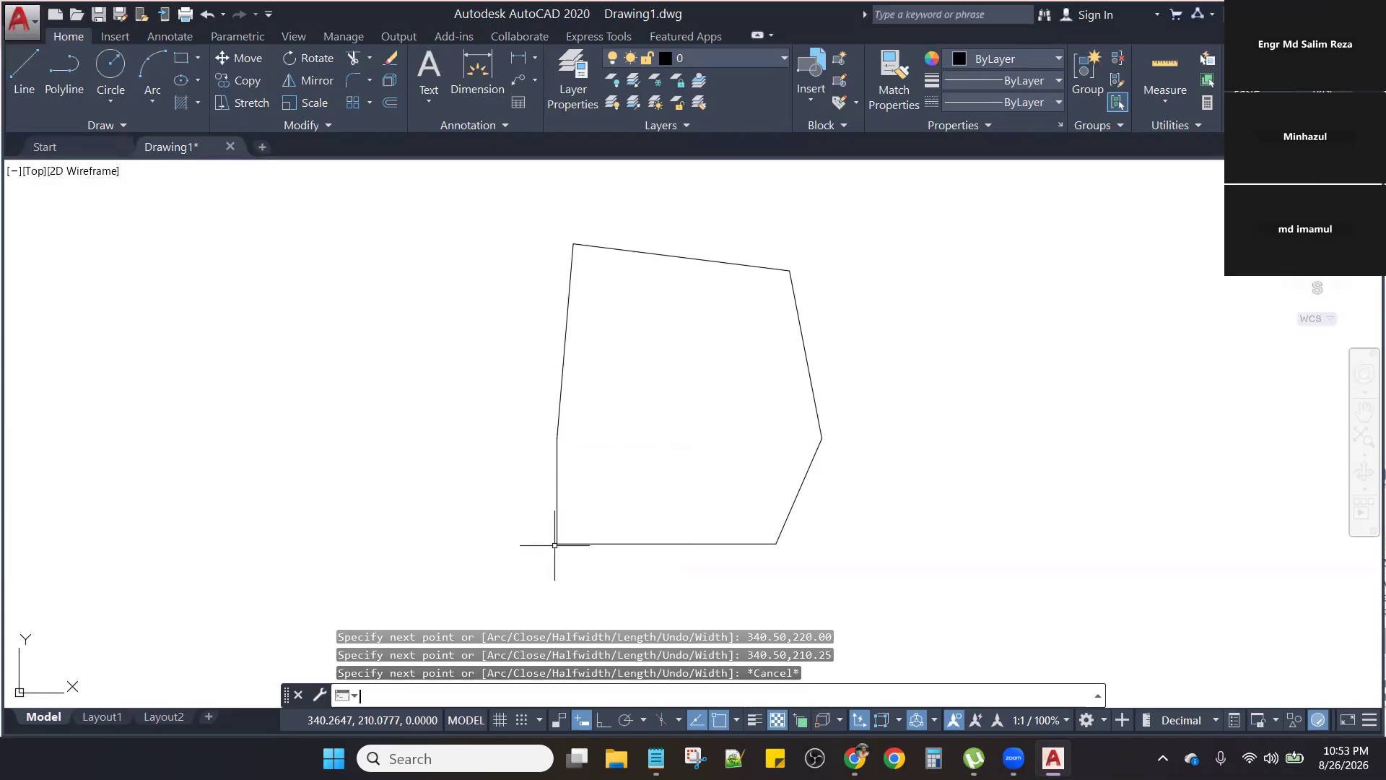
middle_click_drag(736, 375, 748, 383)
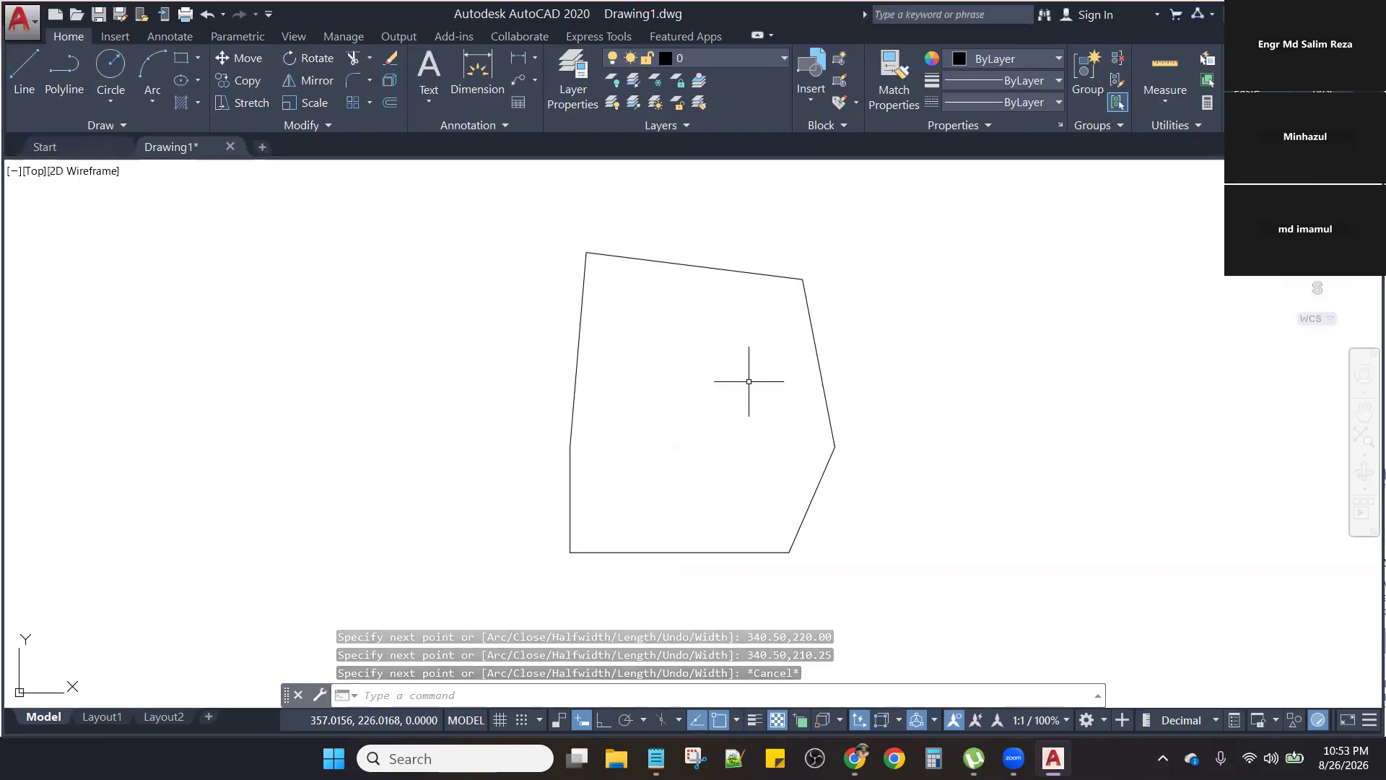